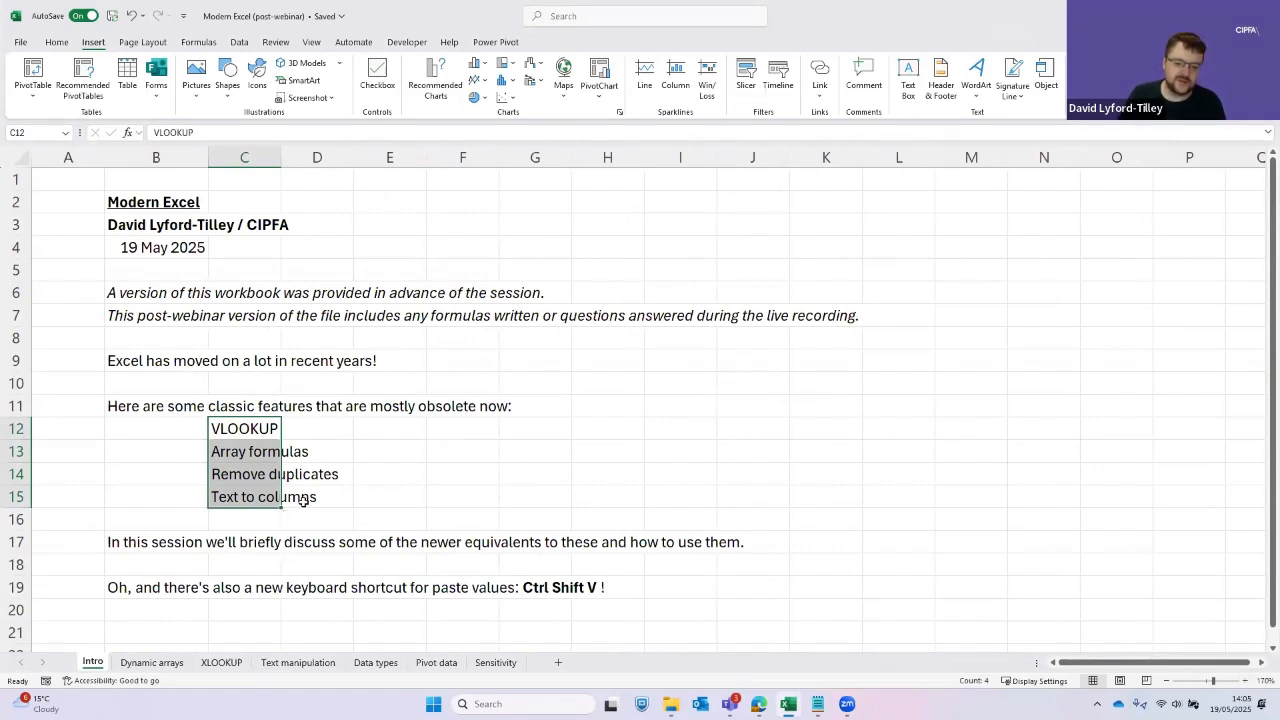
Enter the numbers 1, 2 and 3 in cells C21 to C23, below the paste-values note
click(148, 588)
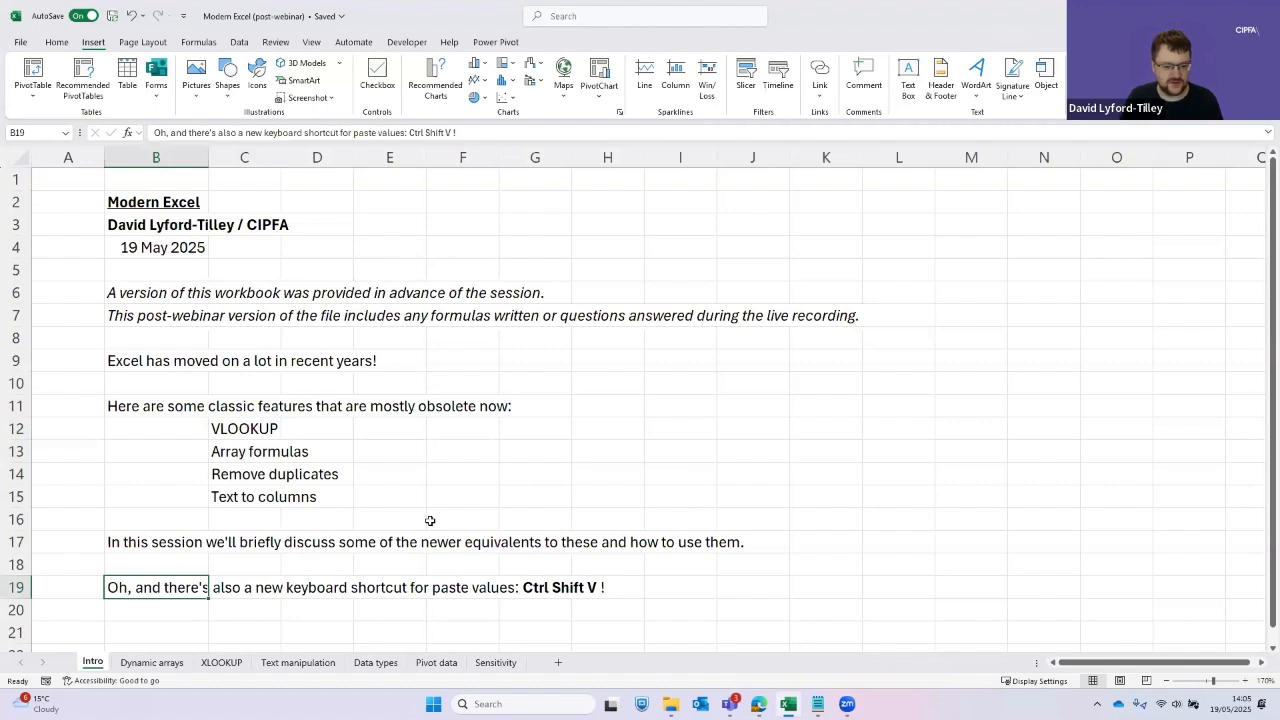
key(Down)
key(Down)
key(Down)
key(Up)
key(Up)
key(Up)
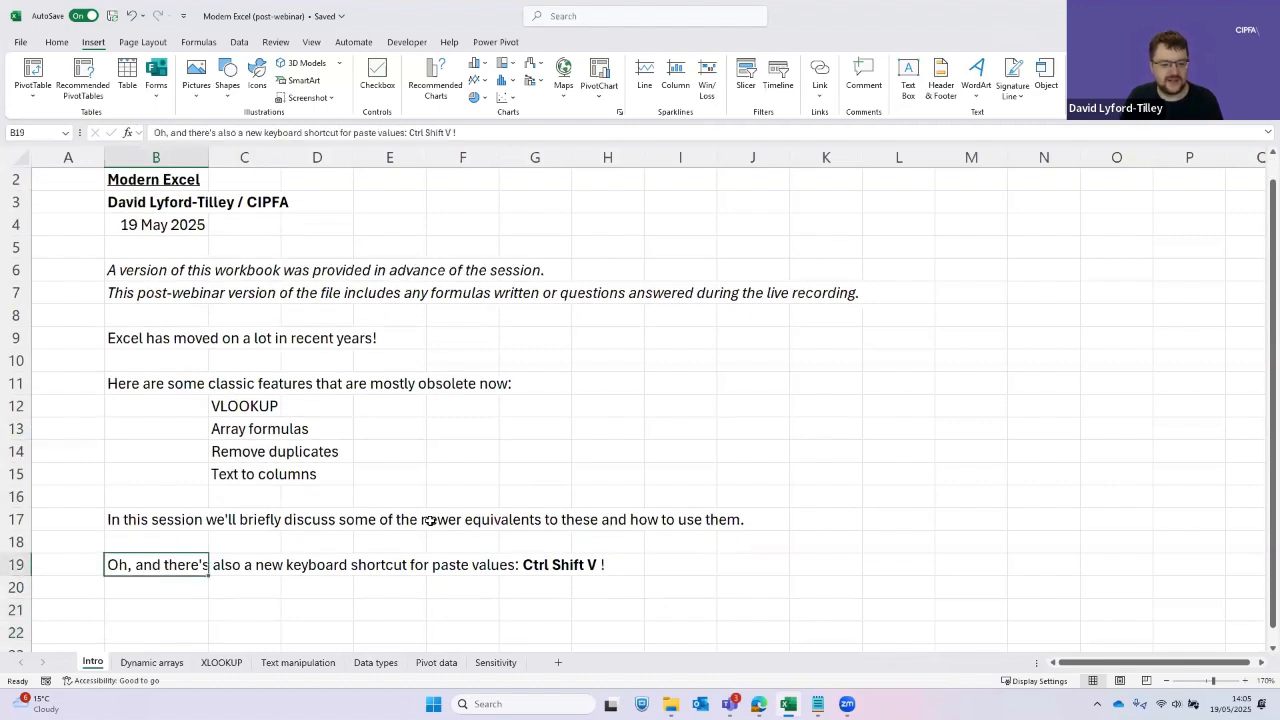
key(Down)
key(Down)
key(Right)
text(1)
key(Return)
text(2)
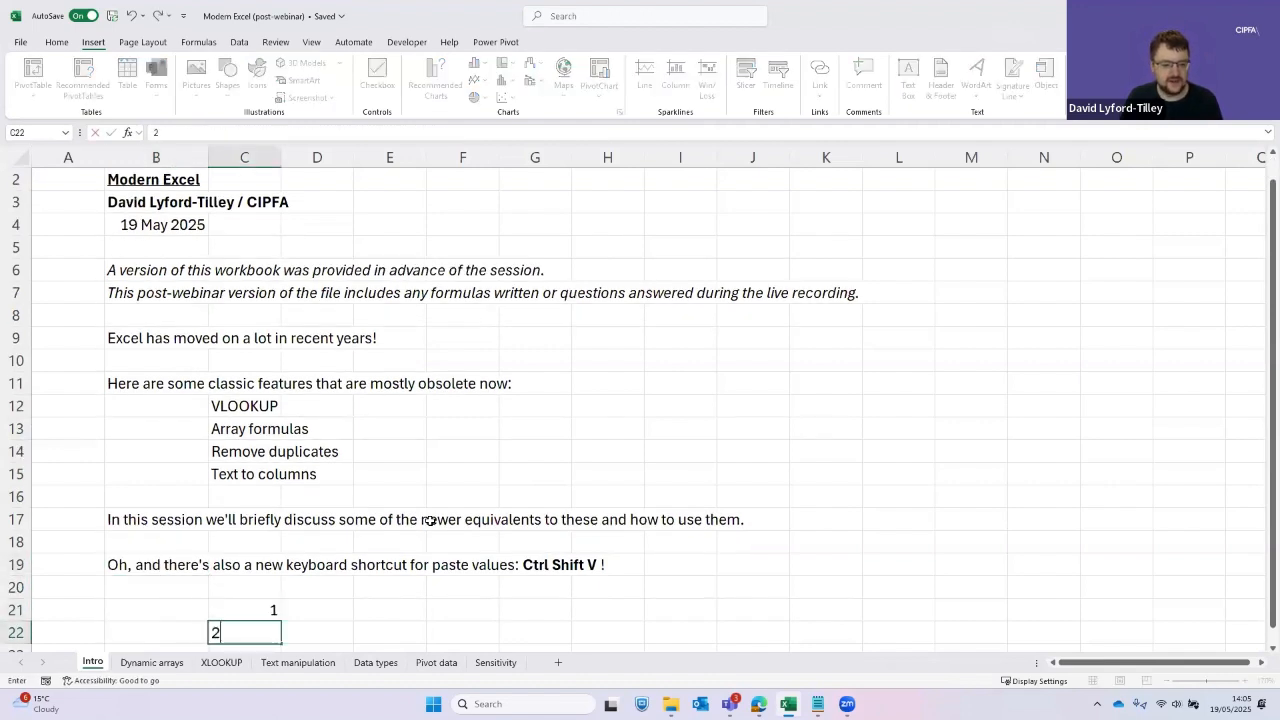
key(Return)
text(3)
key(Up)
Enter the formula =C21*5 in cell D21 and fill it down to D23
key(Up)
key(Right)
text(=)
key(Left)
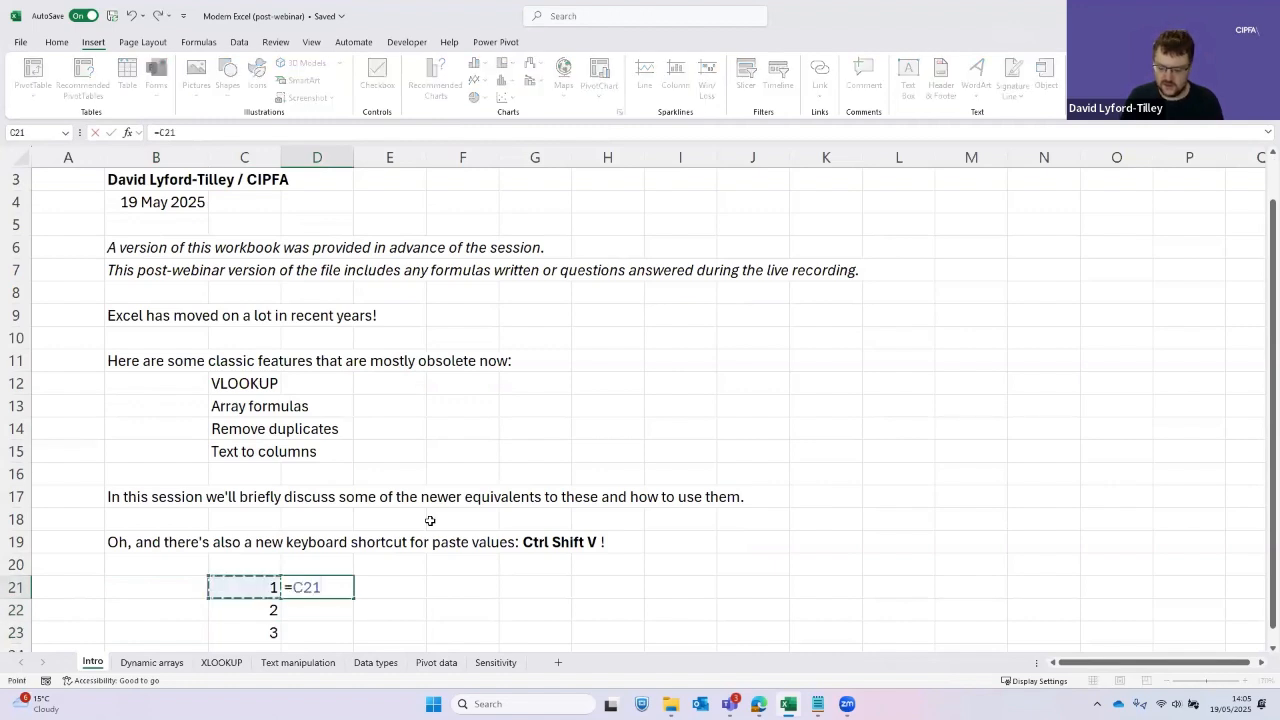
text(*5)
key(Return)
key(ctrl+d)
key(Down)
key(ctrl+d)
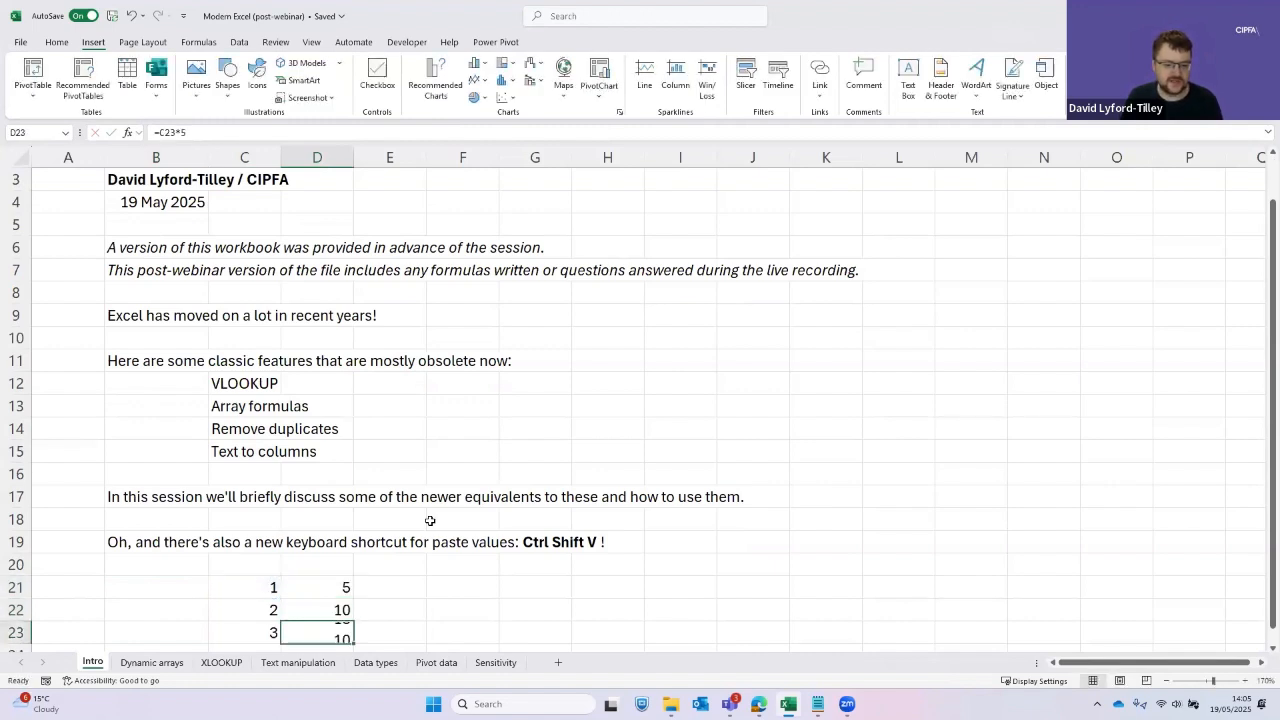
Copy the three formula cells D21 to D23
key(Down)
key(Up)
key(Up)
key(Up)
key(shift+Down)
key(shift+Down)
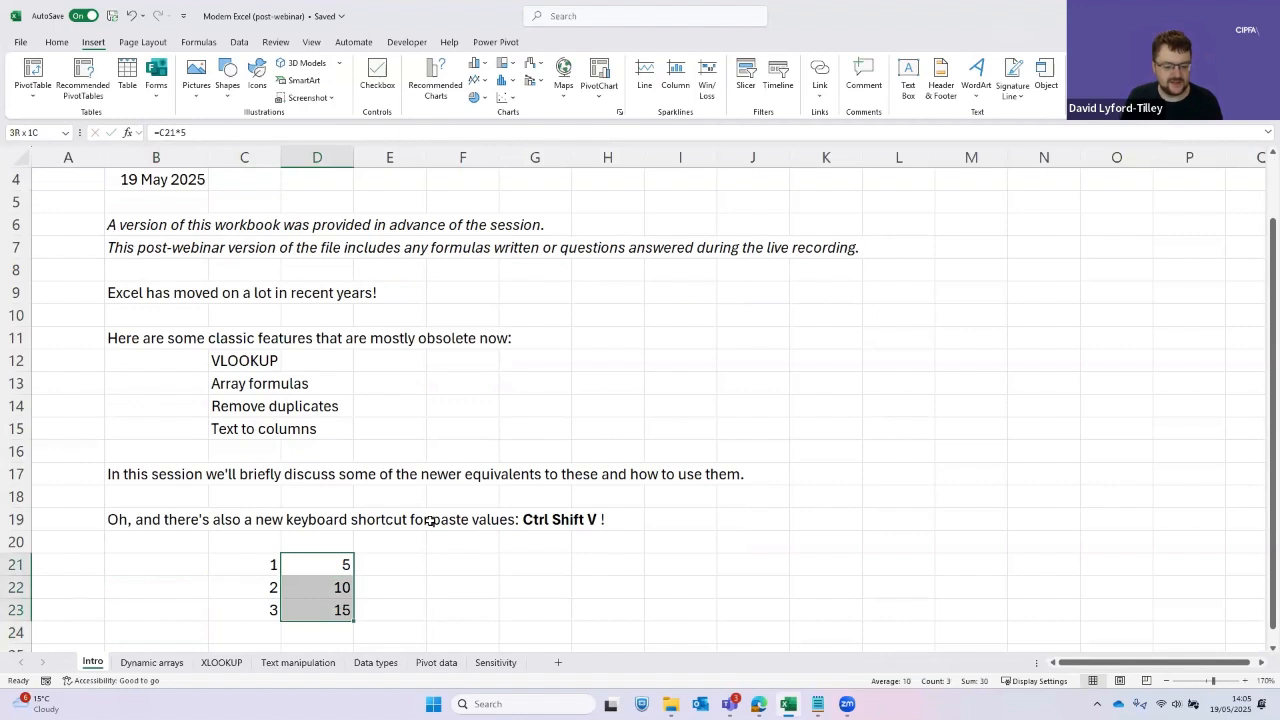
key(ctrl+c)
key(shift+Up)
key(shift+Up)
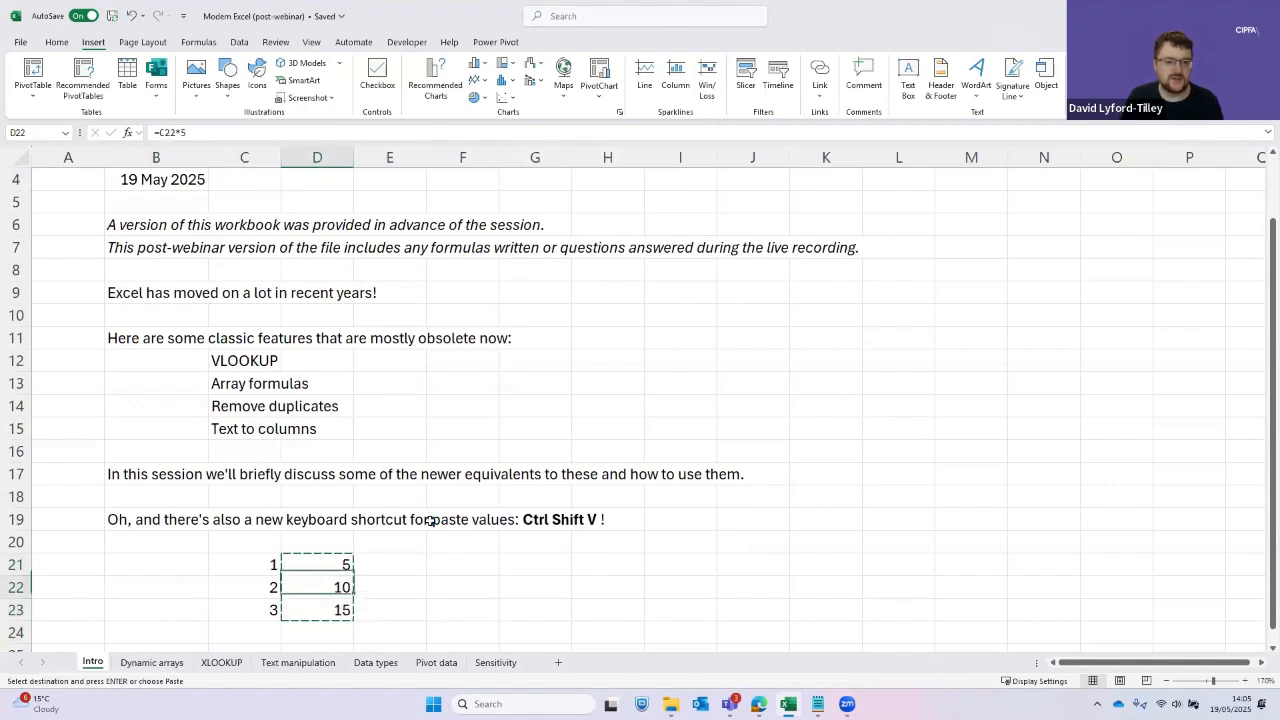
key(Down)
key(Down)
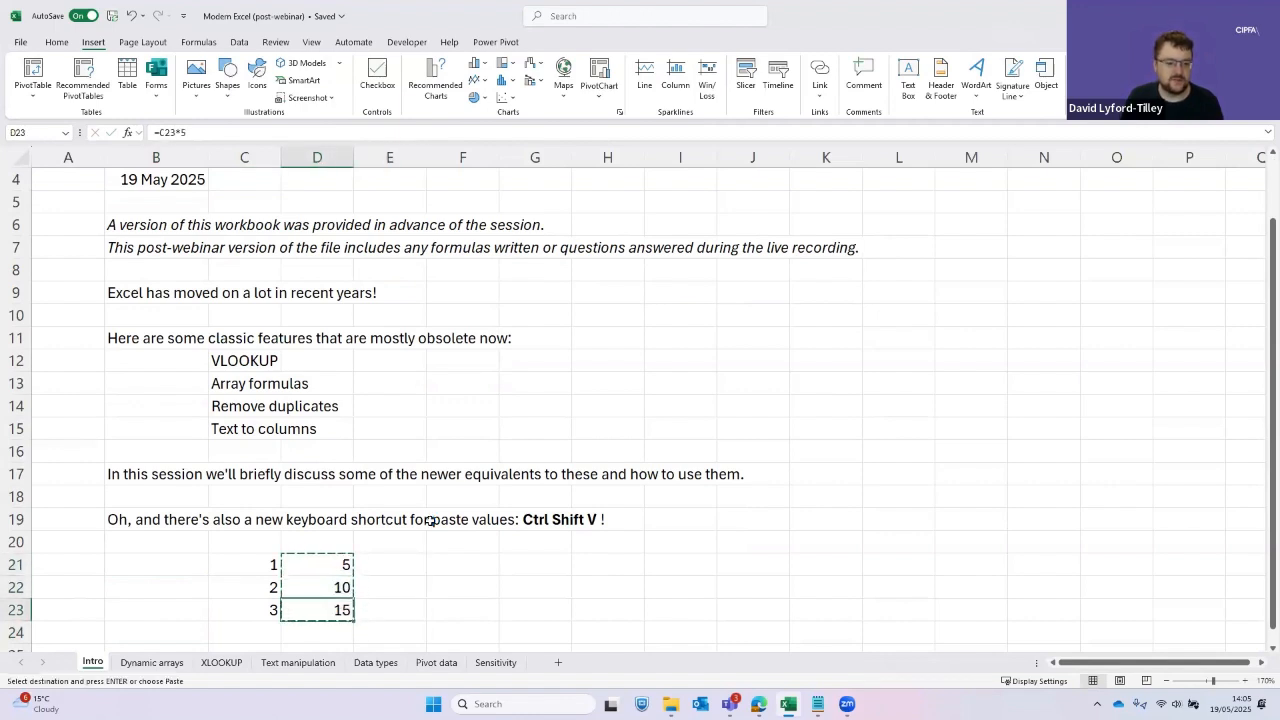
key(Up)
key(Up)
key(Right)
key(Right)
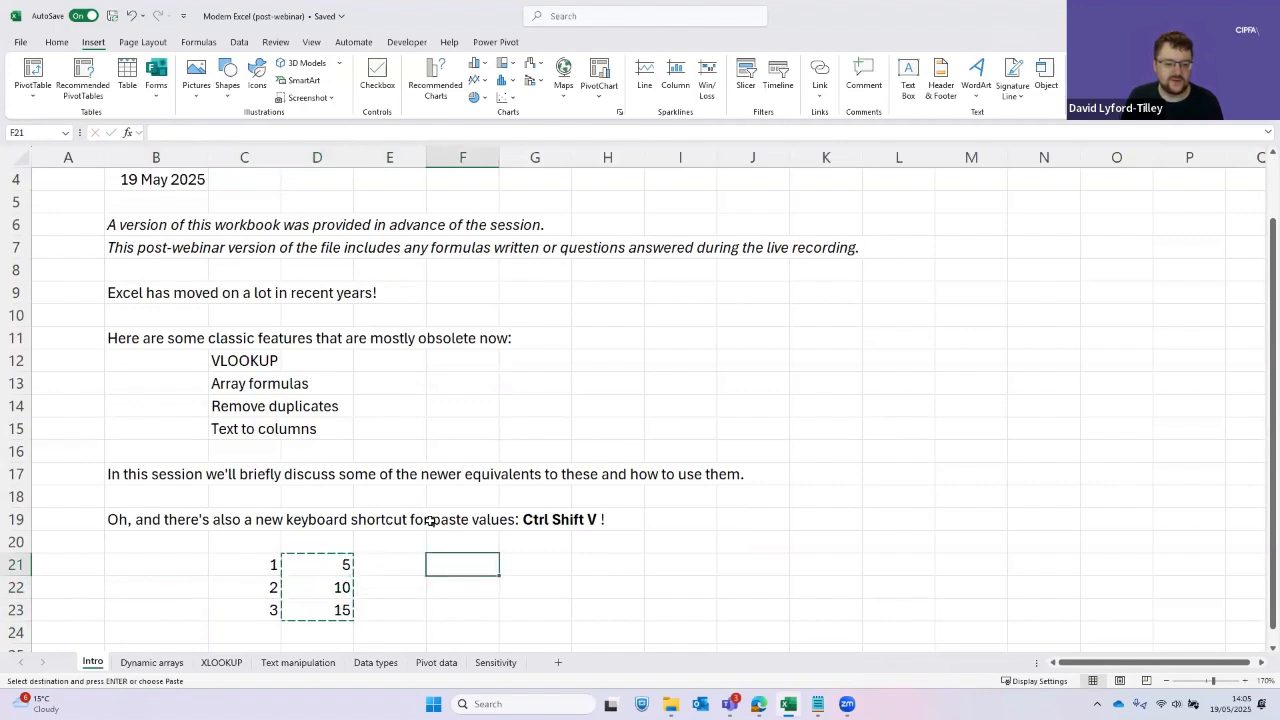
key(Left)
key(Left)
key(Down)
key(Down)
key(Up)
key(Up)
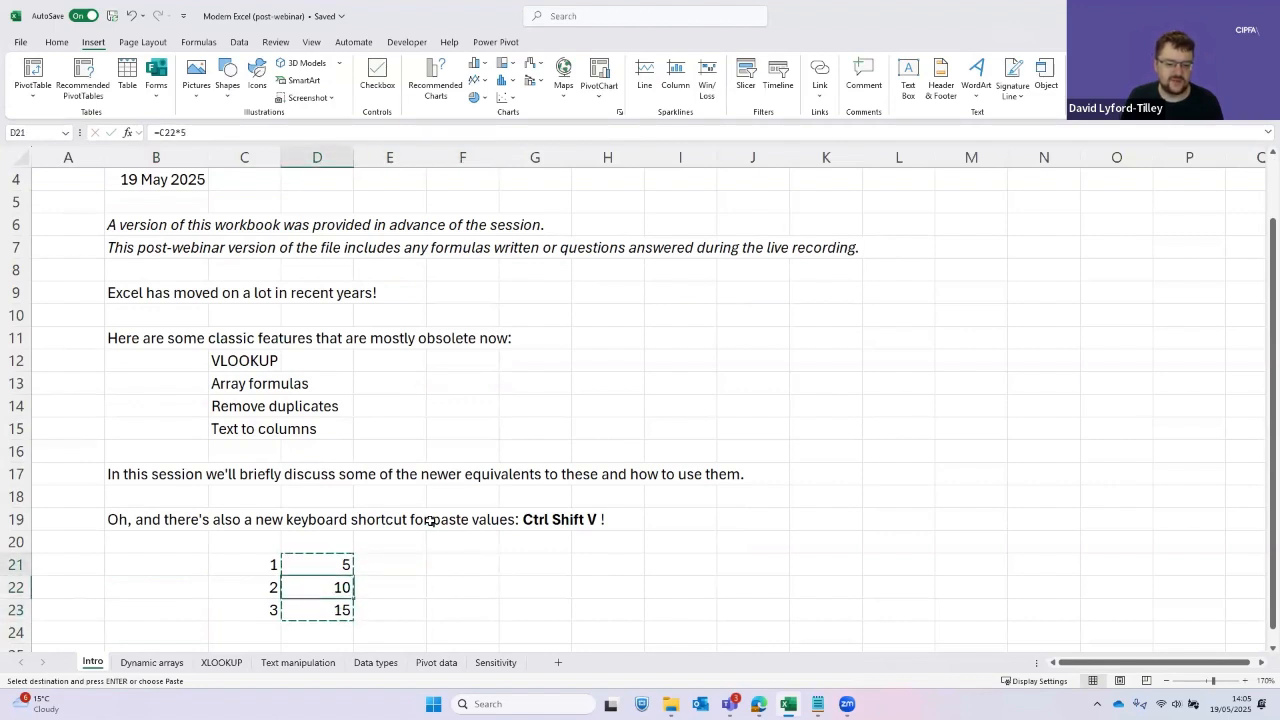
Paste the copied cells as values only, starting at F21, and end copy mode
key(Right)
key(Right)
key(ctrl+shift+v)
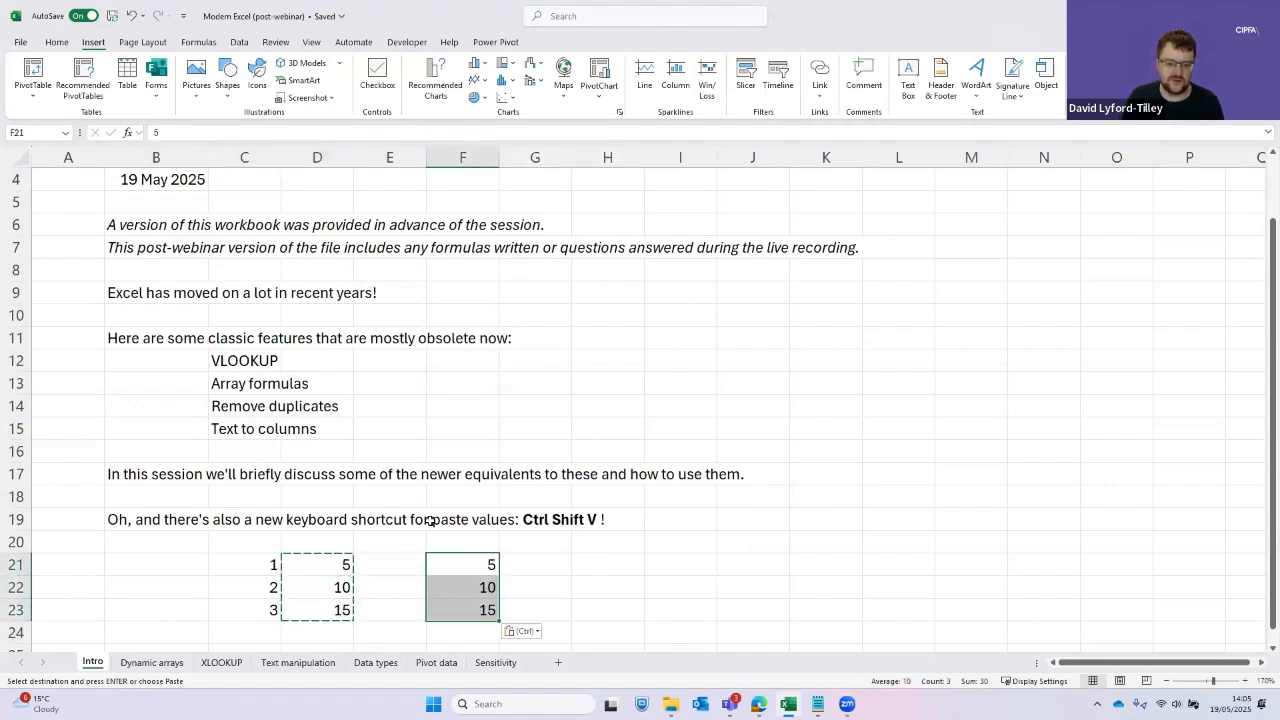
key(Down)
key(Escape)
Inspect the contents of the pasted cells F21 to F23 for formulas or plain values
key(Down)
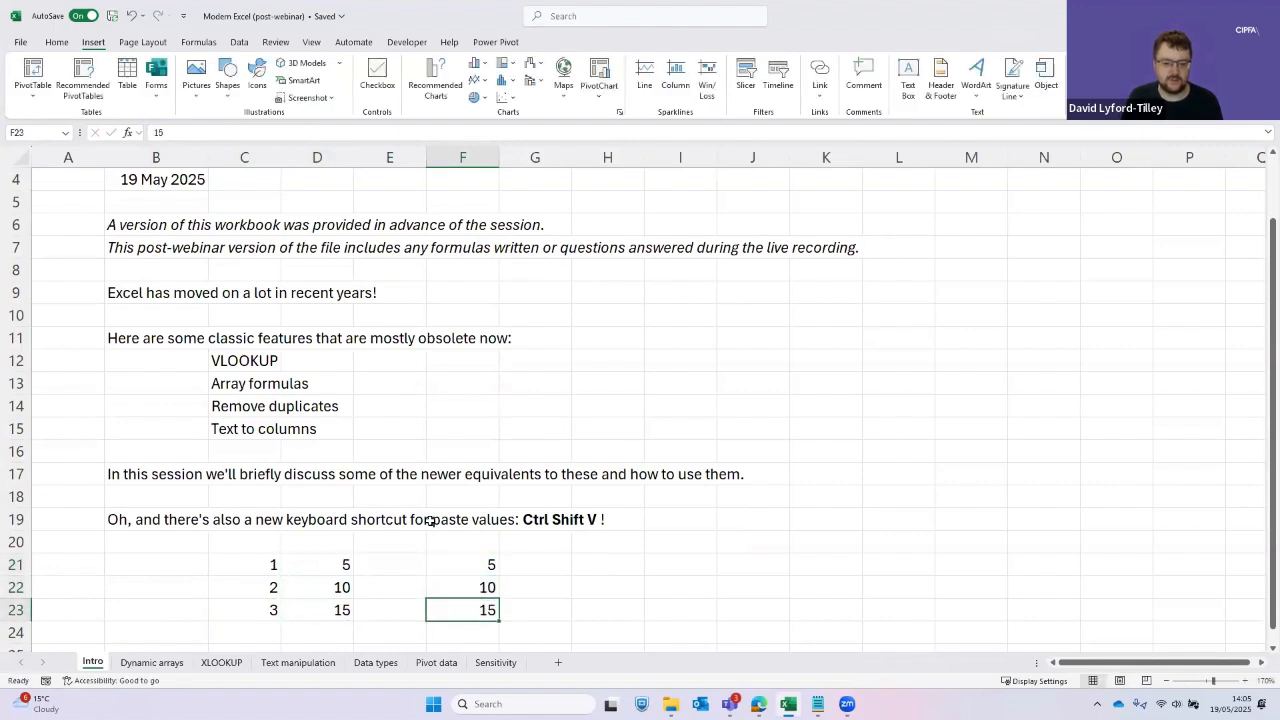
key(F2)
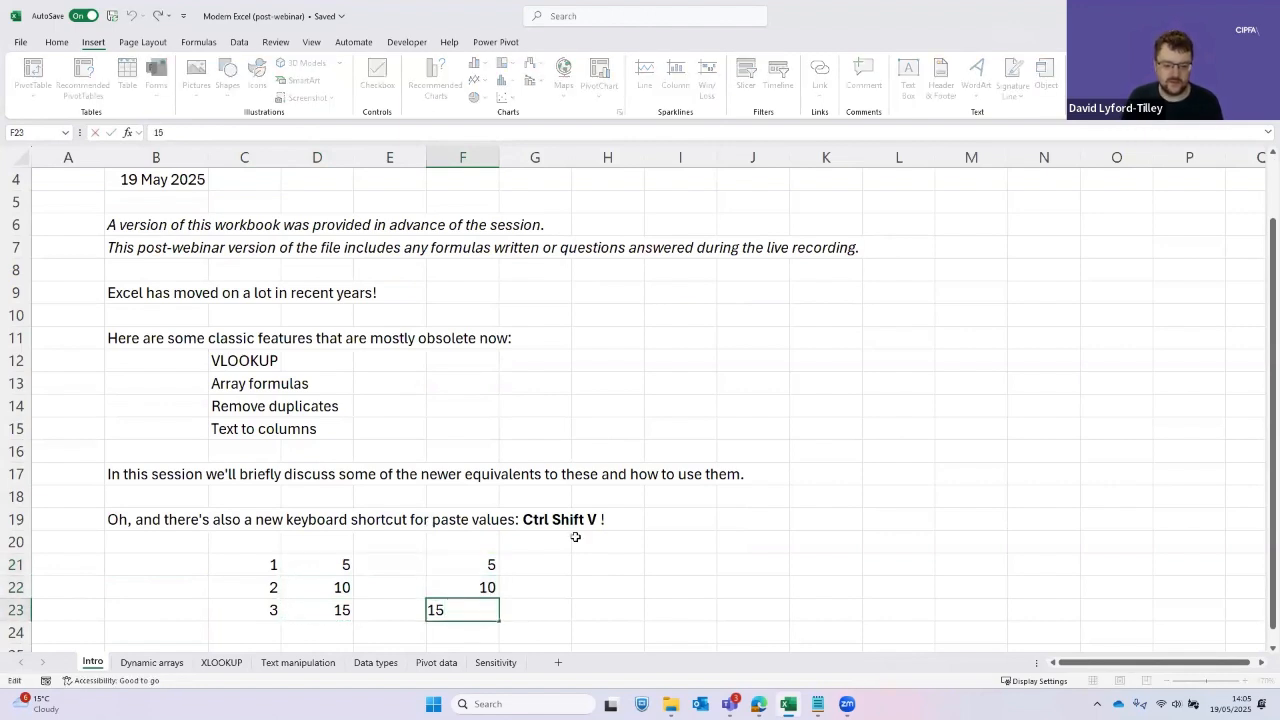
key(Escape)
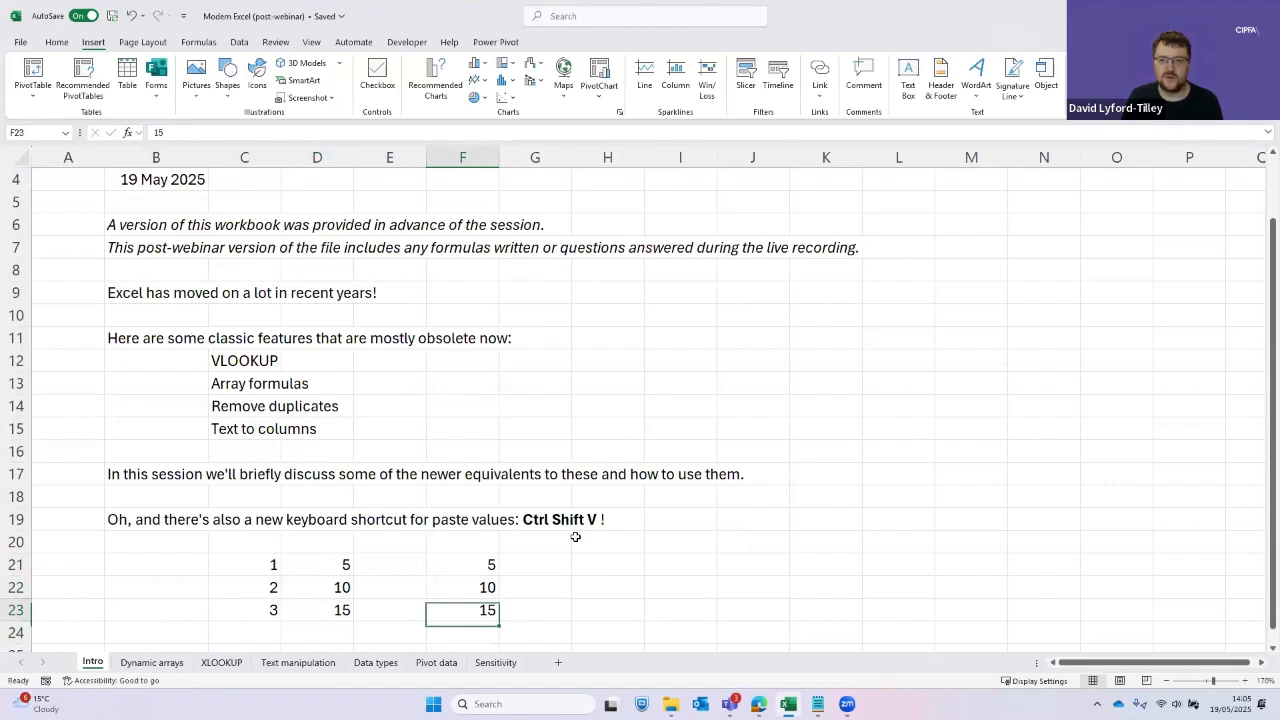
key(Up)
key(Up)
key(Down)
key(Up)
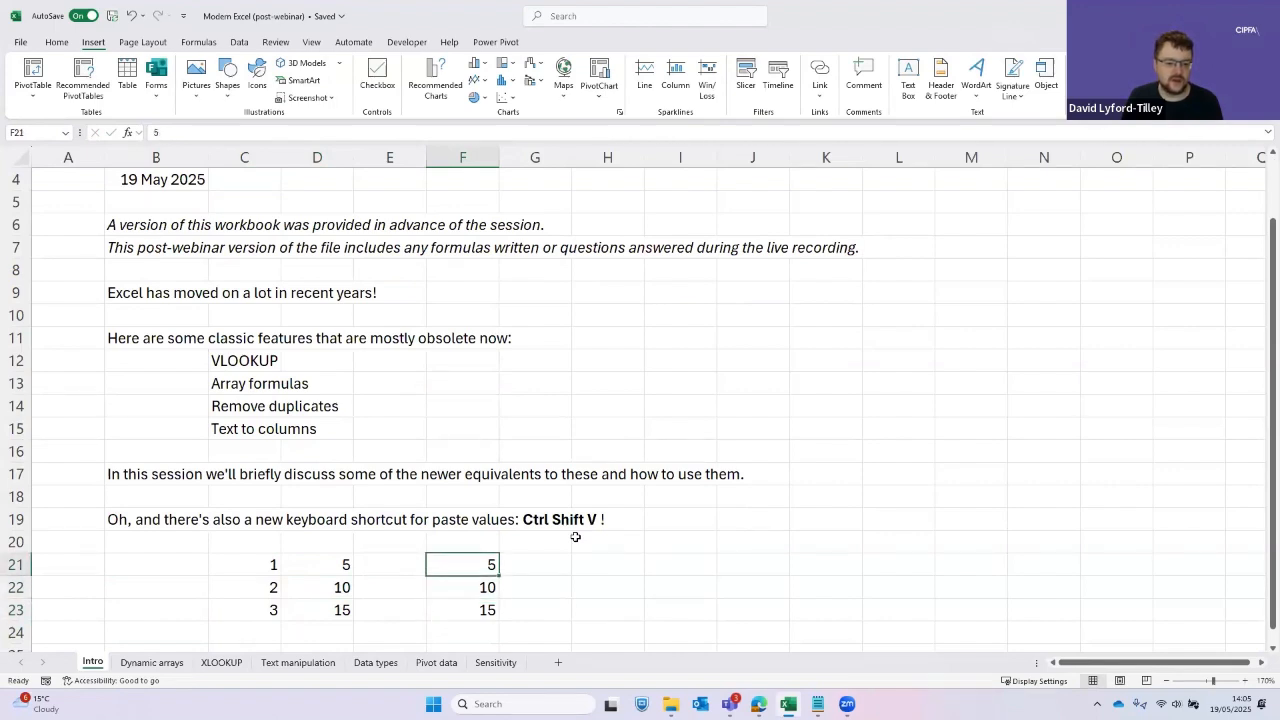
key(Down)
key(Left)
key(Left)
key(Left)
key(Up)
key(Up)
key(Up)
key(Left)
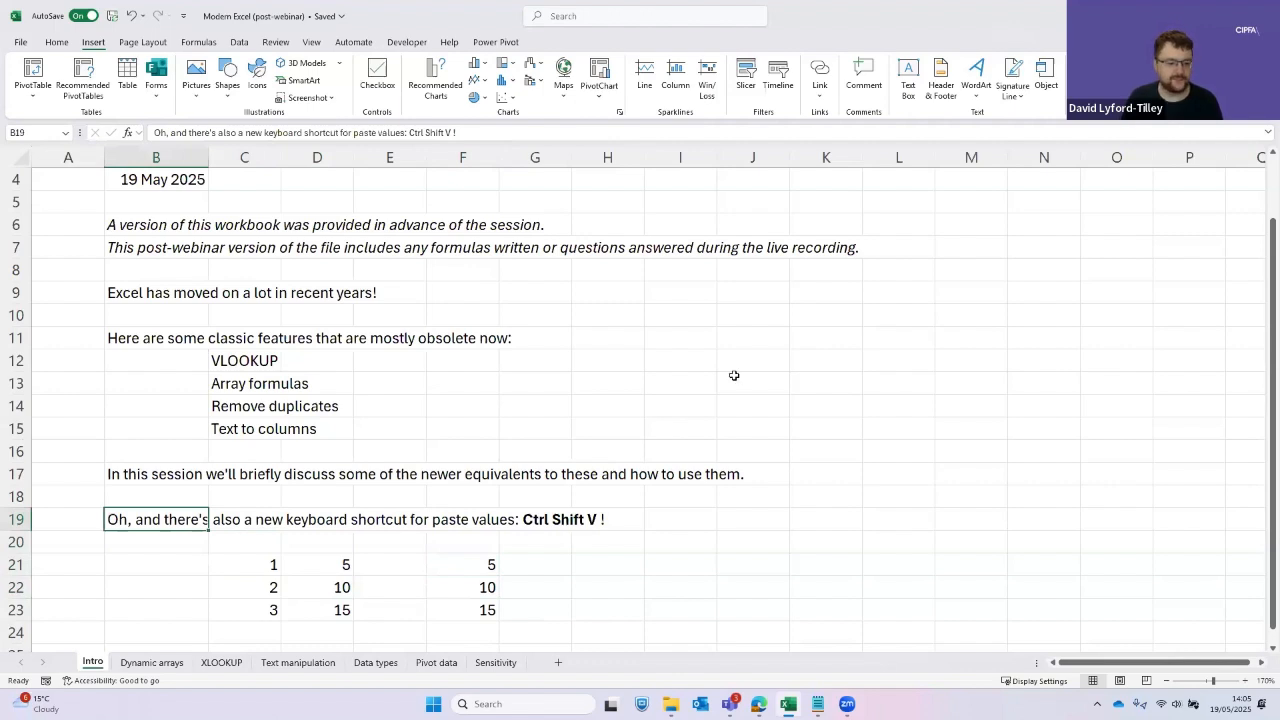
Open the Dynamic arrays sheet and highlight the sample data, including its Booker name, Job title and Price columns
key(ctrl+Page_Down)
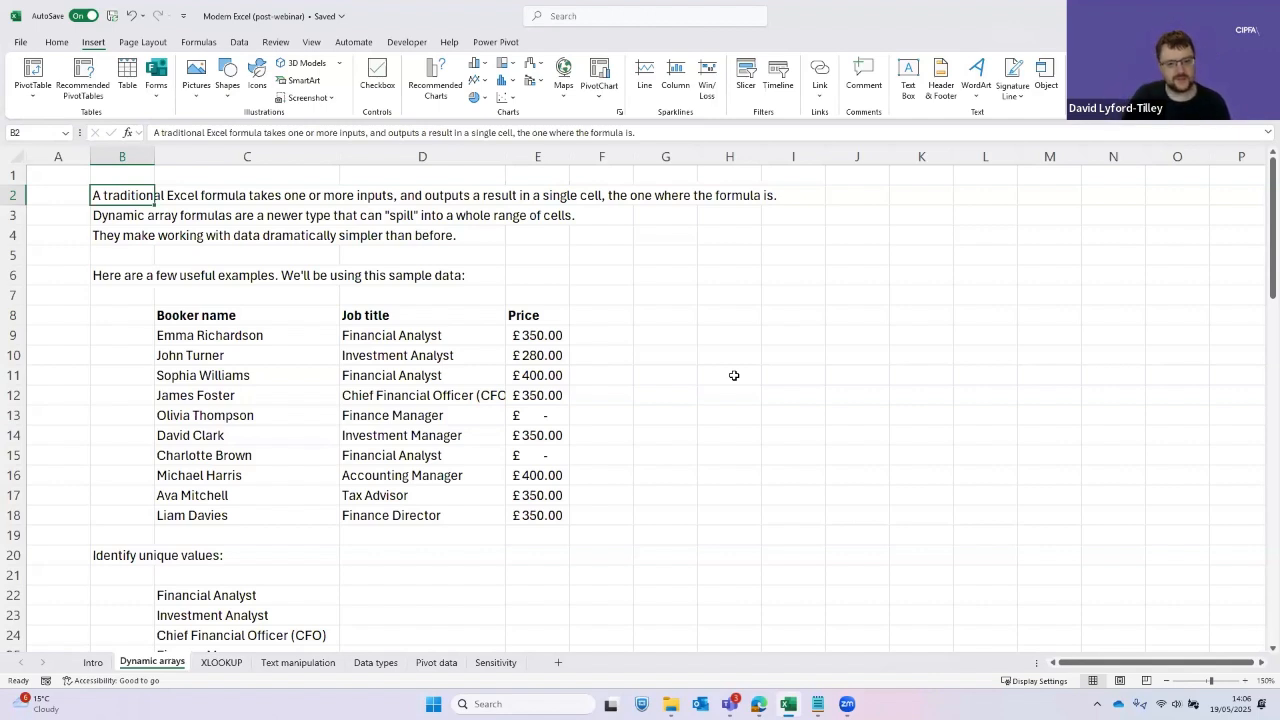
click(218, 352)
drag(200, 318, 545, 515)
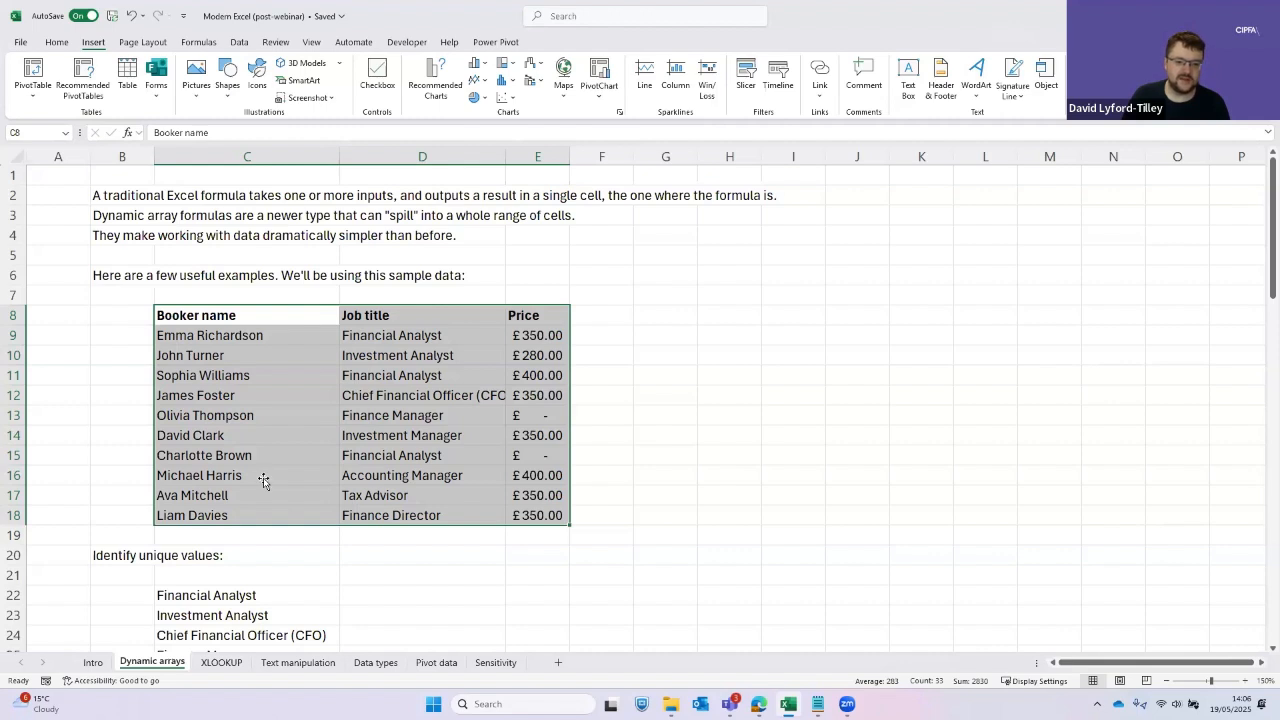
click(318, 428)
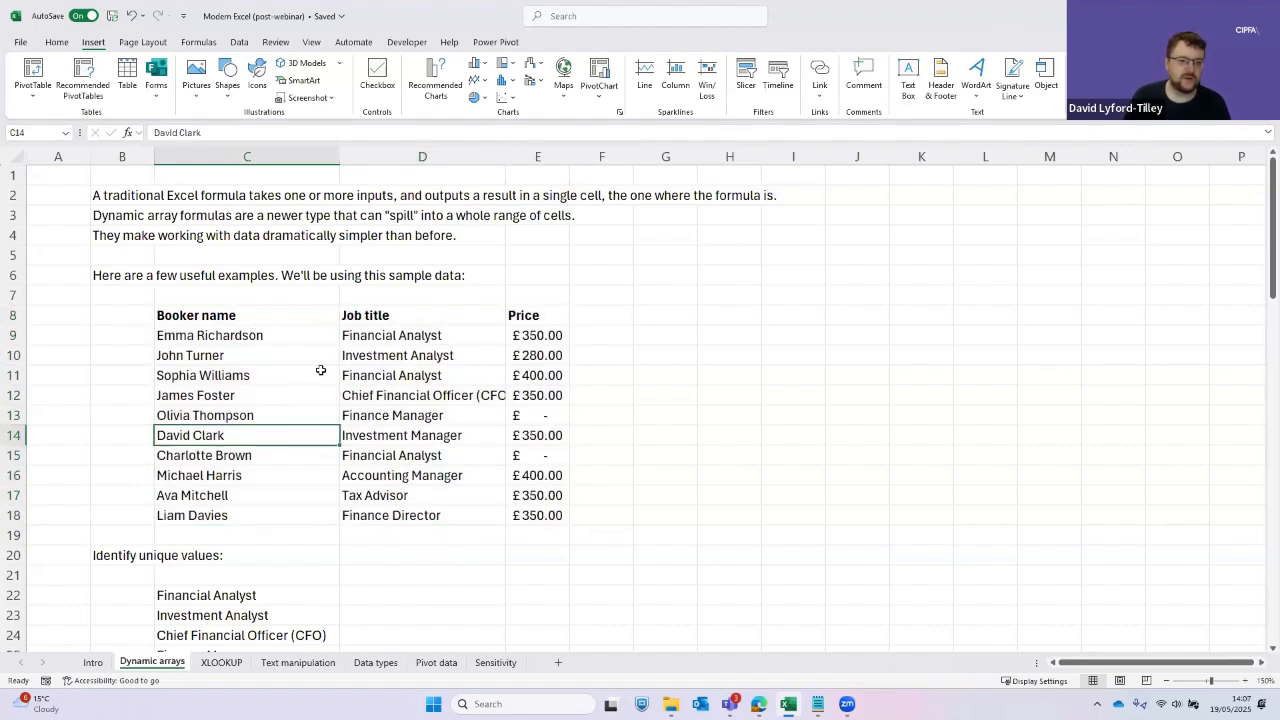
click(243, 310)
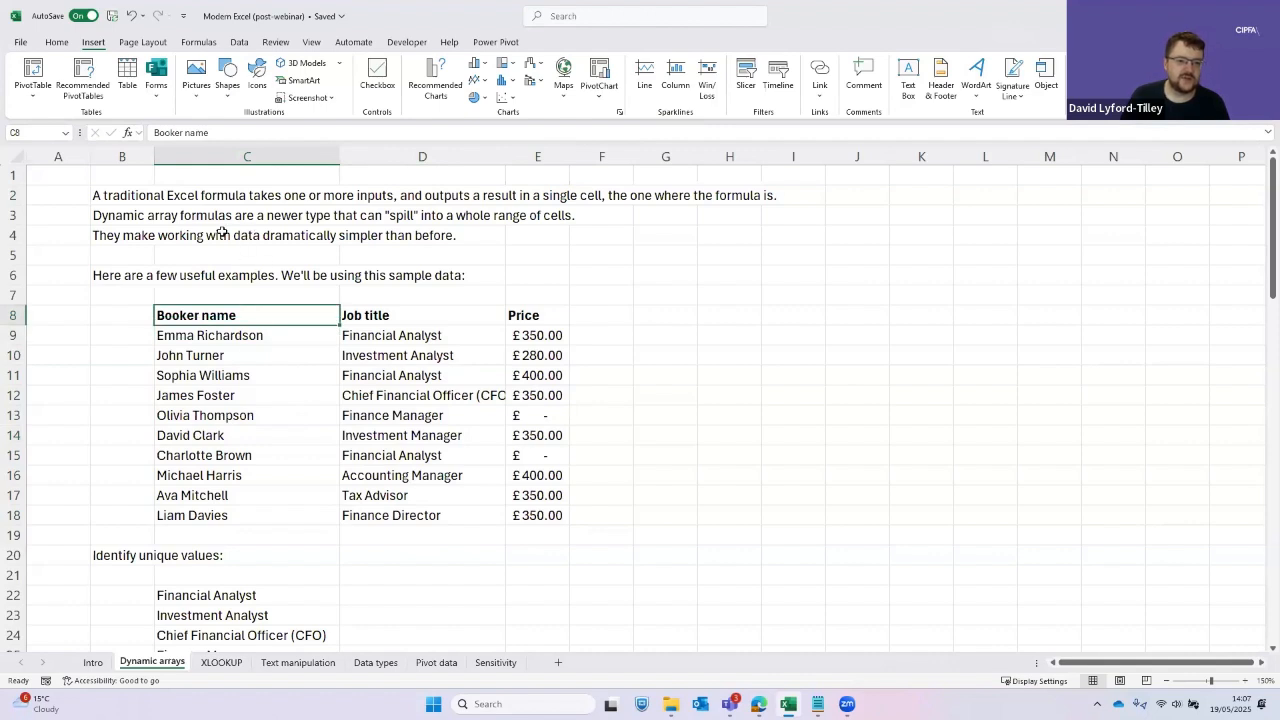
click(240, 157)
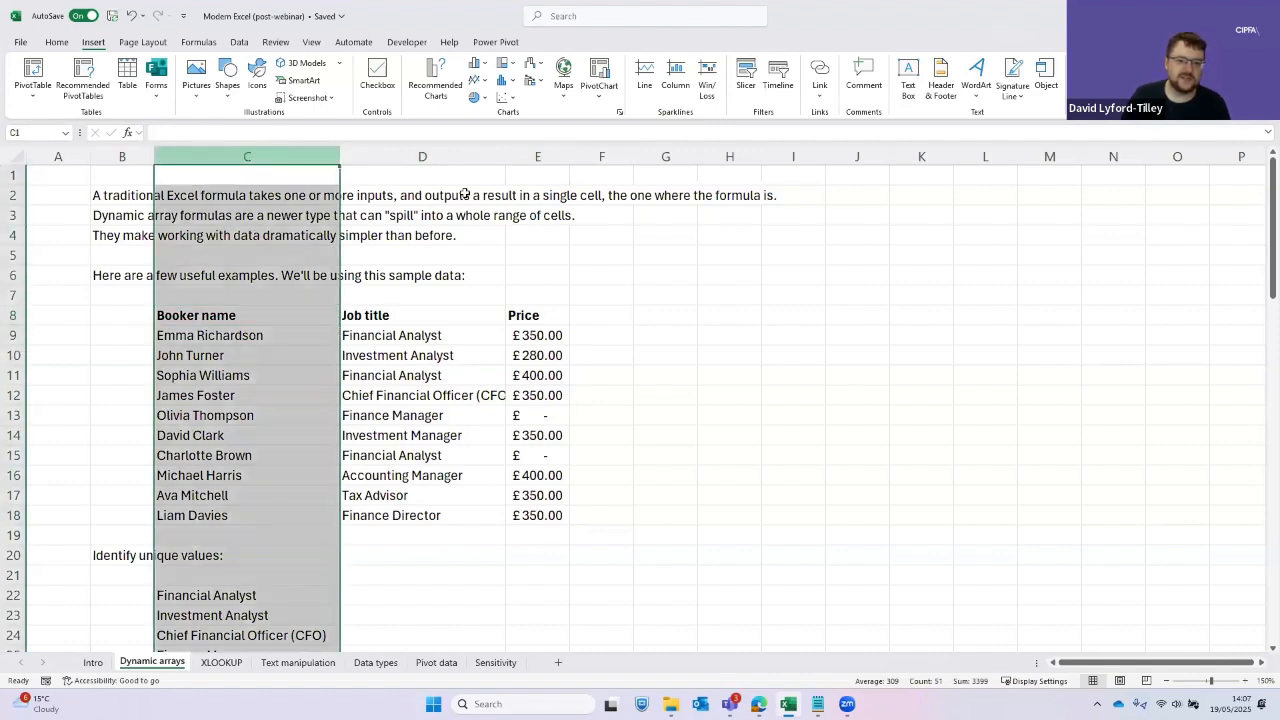
click(422, 157)
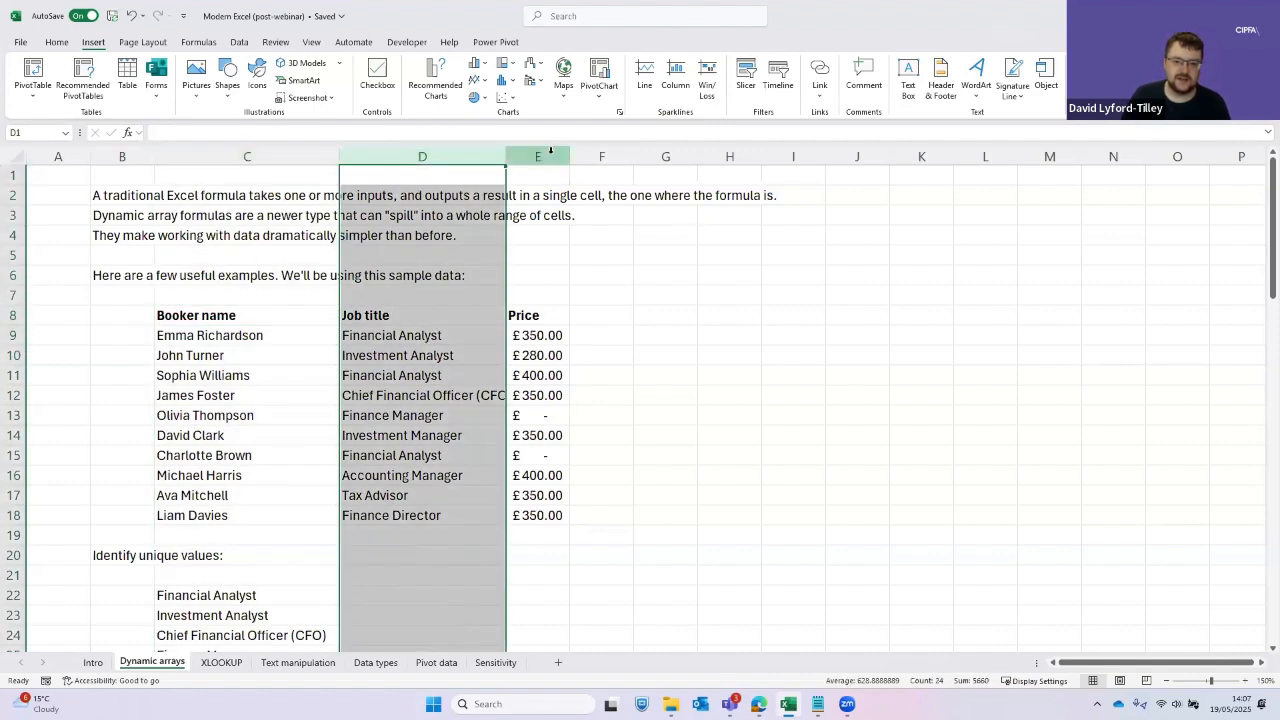
click(551, 157)
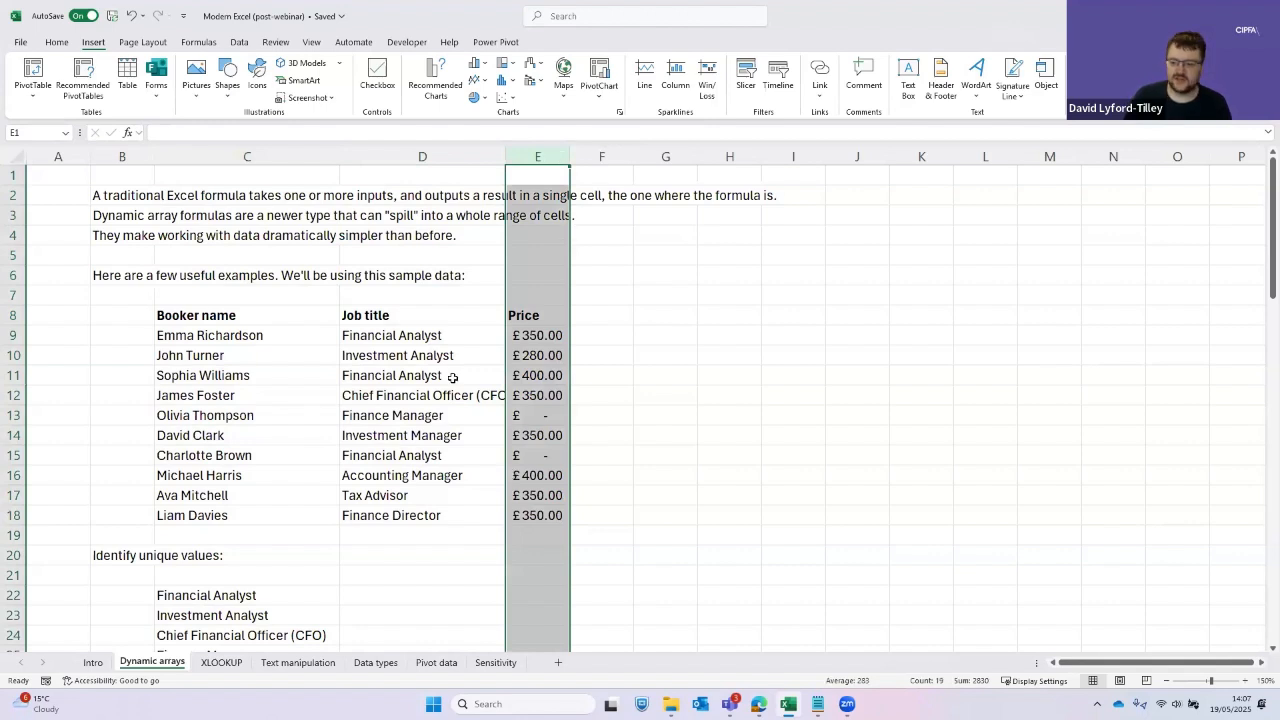
Examine the UNIQUE formula in cell C22 and its source range D9:D18, leaving the formula as it is
scroll(453, 377, down, 5)
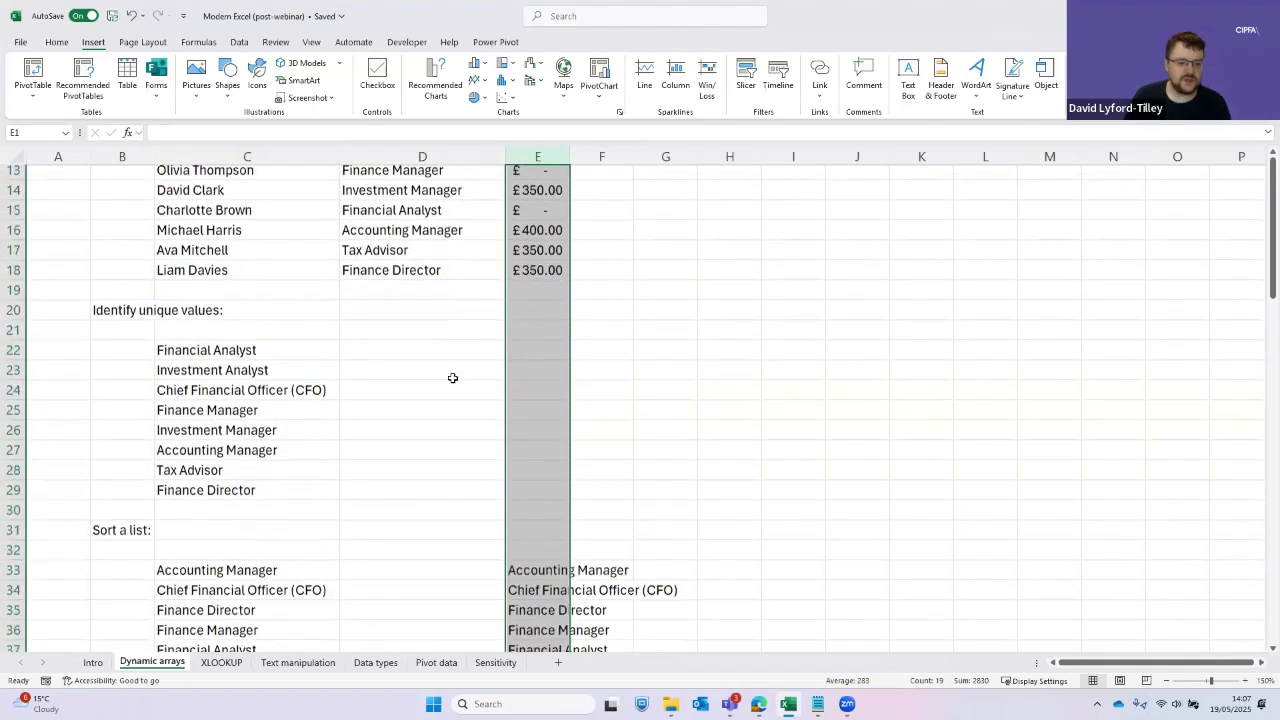
click(172, 349)
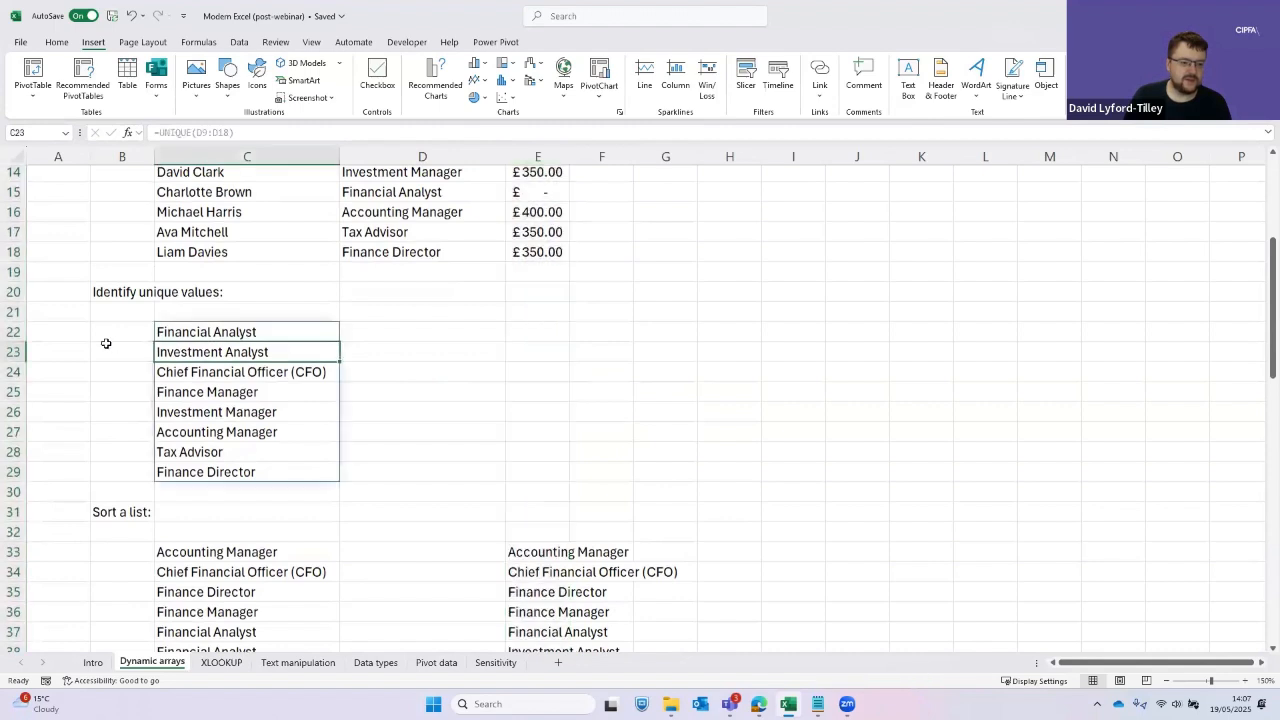
click(106, 344)
key(Up)
key(Right)
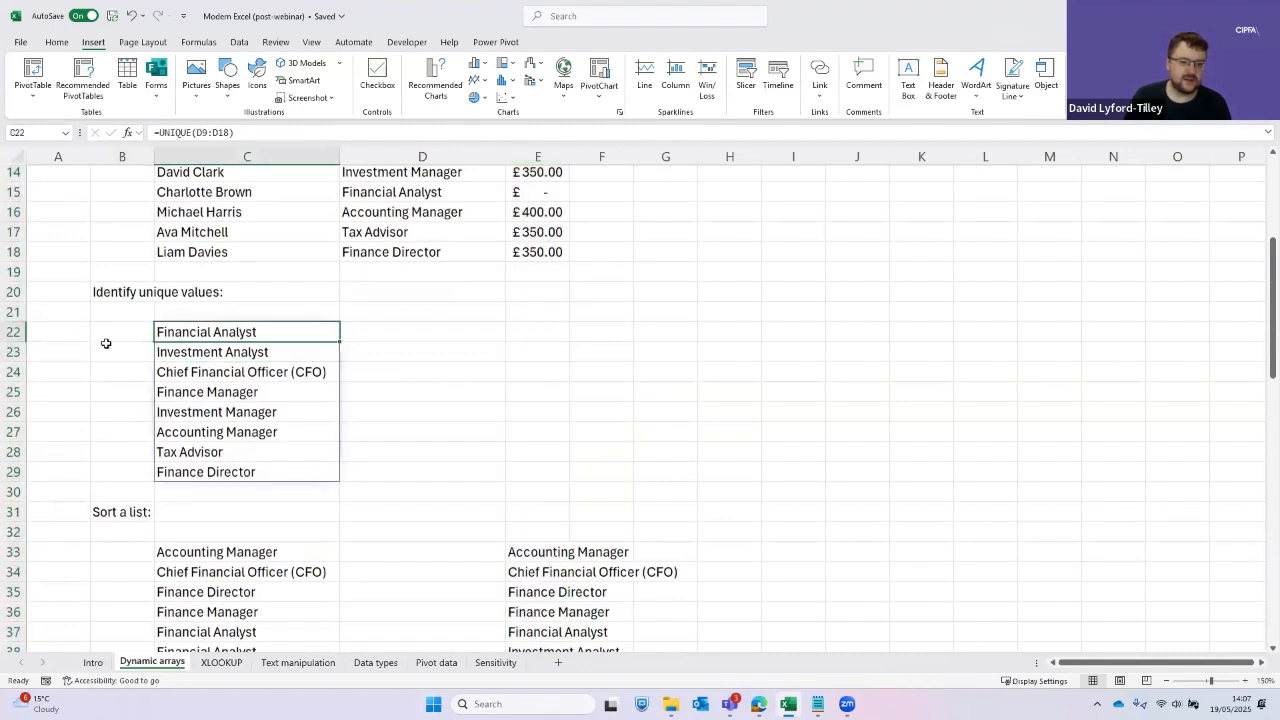
scroll(106, 343, up, 2)
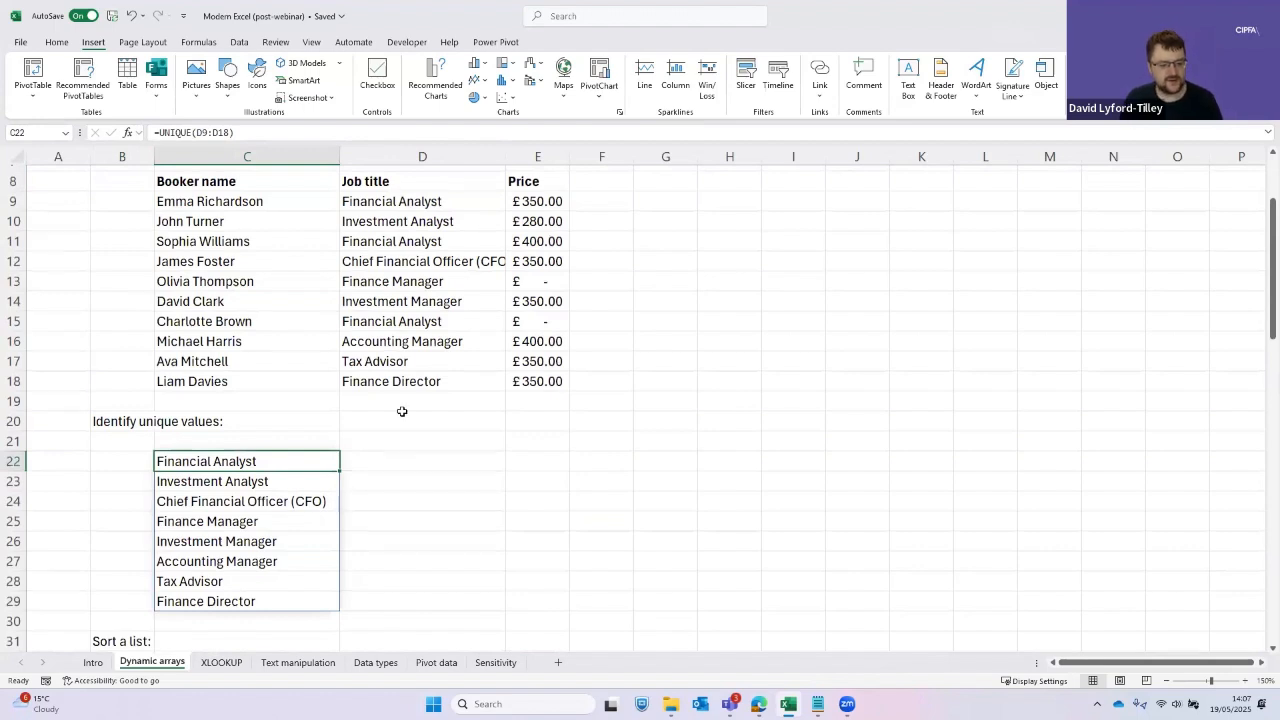
key(F2)
key(Left)
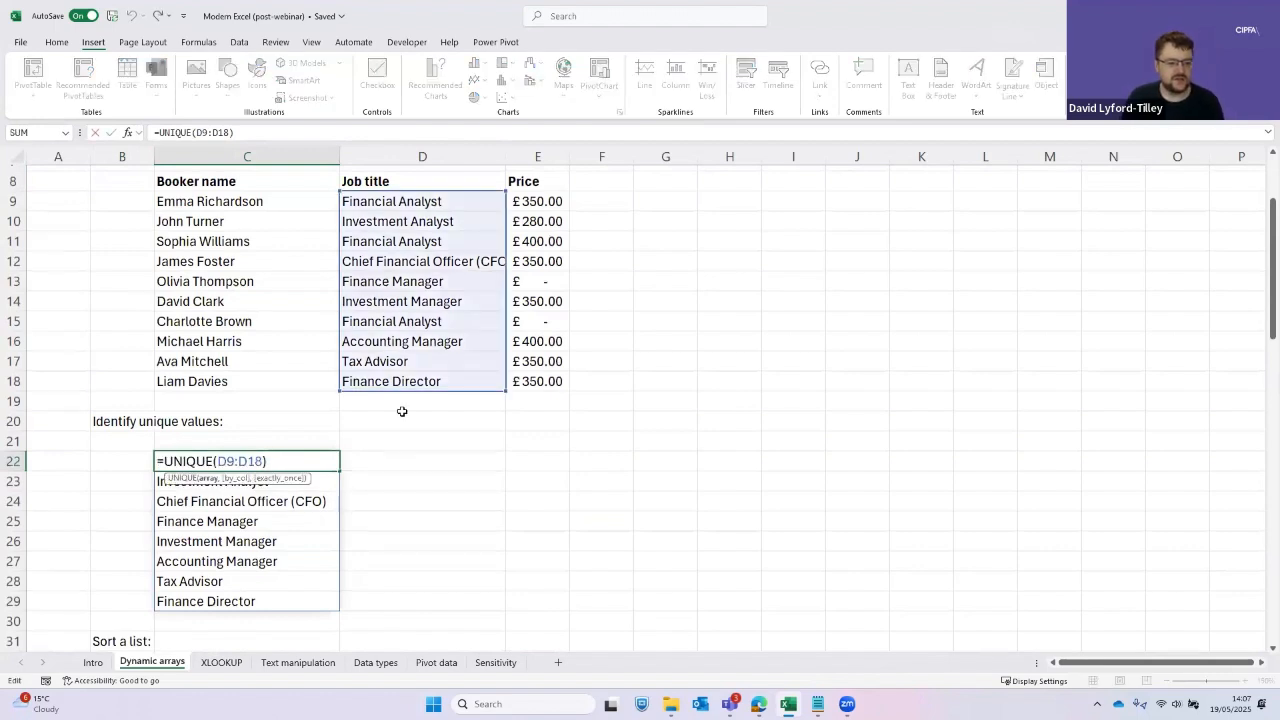
key(Right)
key(Right)
key(Left)
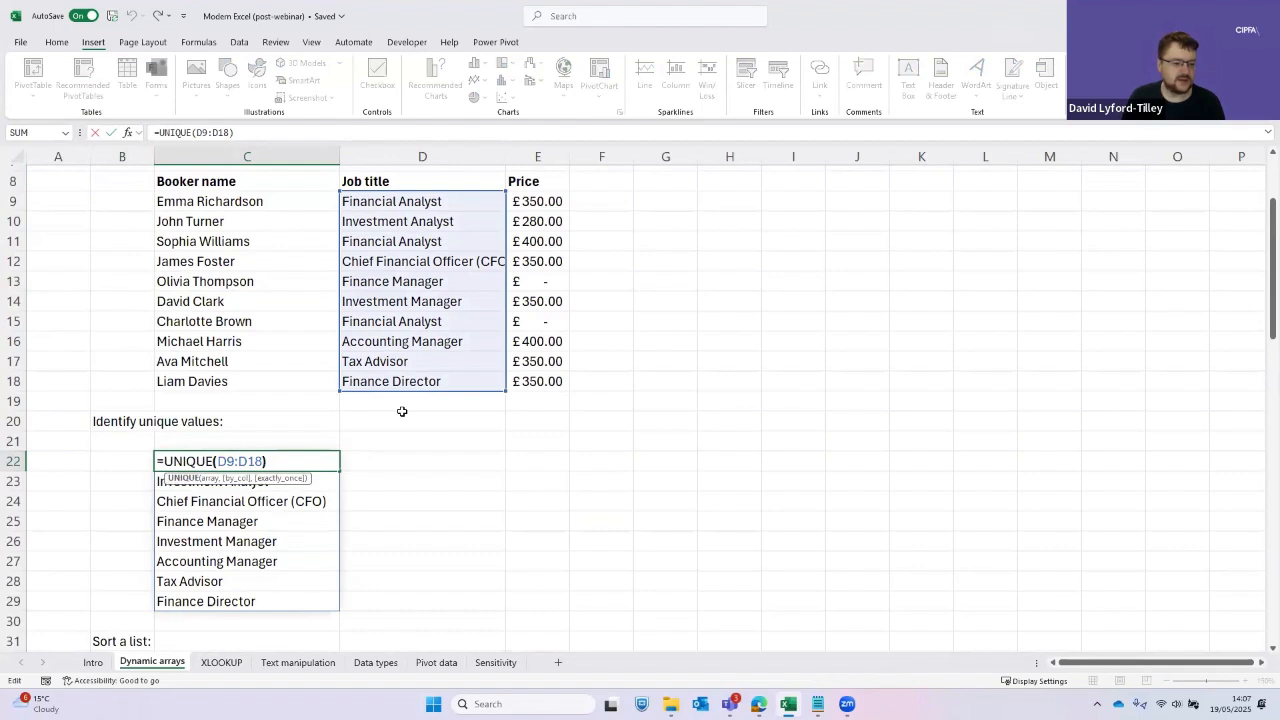
key(Left)
key(Left)
key(Left)
key(Left)
key(Left)
key(shift+Right)
key(shift+Right)
key(shift+Right)
key(shift+Right)
key(shift+Right)
key(shift+Right)
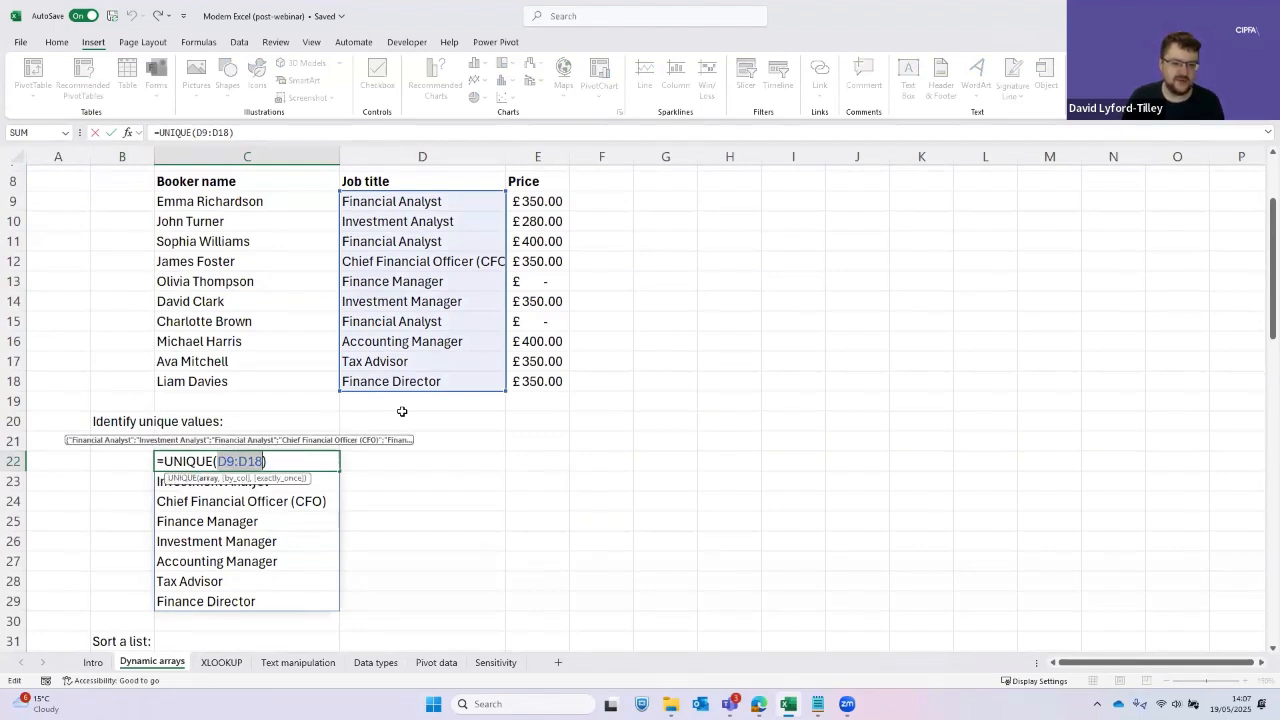
key(Escape)
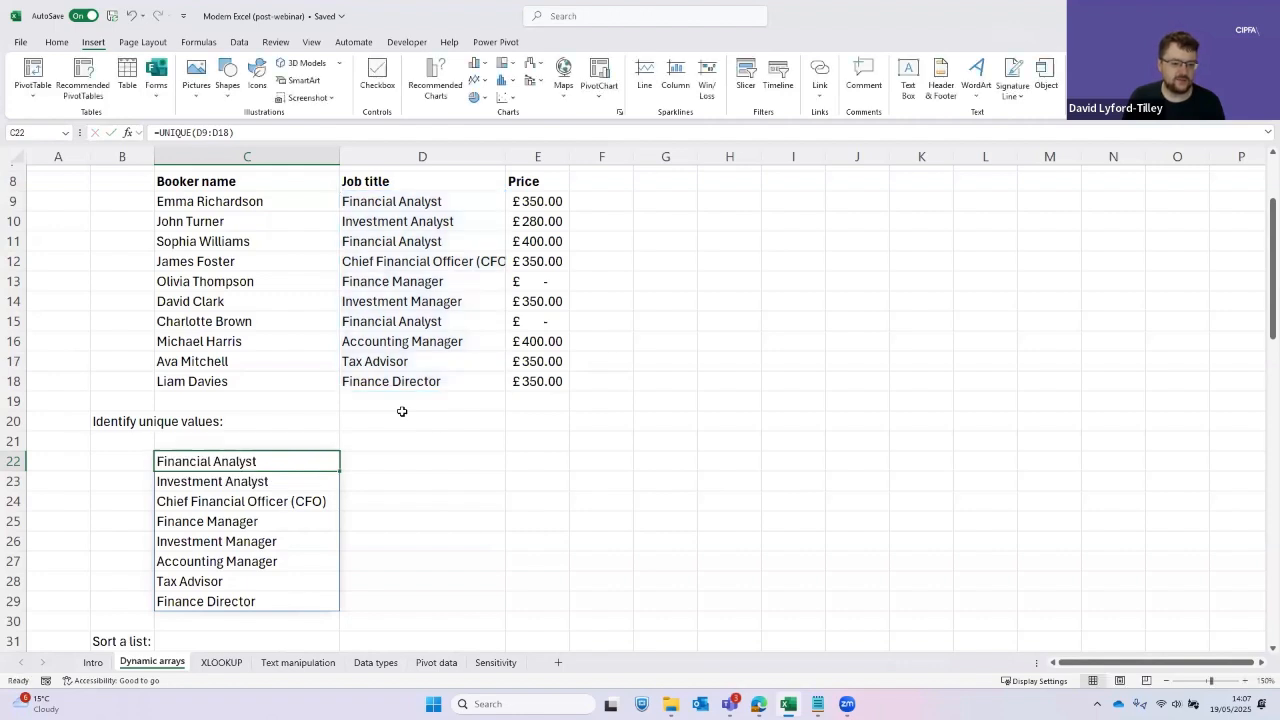
Step through the spilled cells below C22 to inspect how the UNIQUE formula appears in them
key(Down)
key(Down)
key(Down)
key(Down)
key(Down)
key(Down)
key(Up)
key(Up)
key(Up)
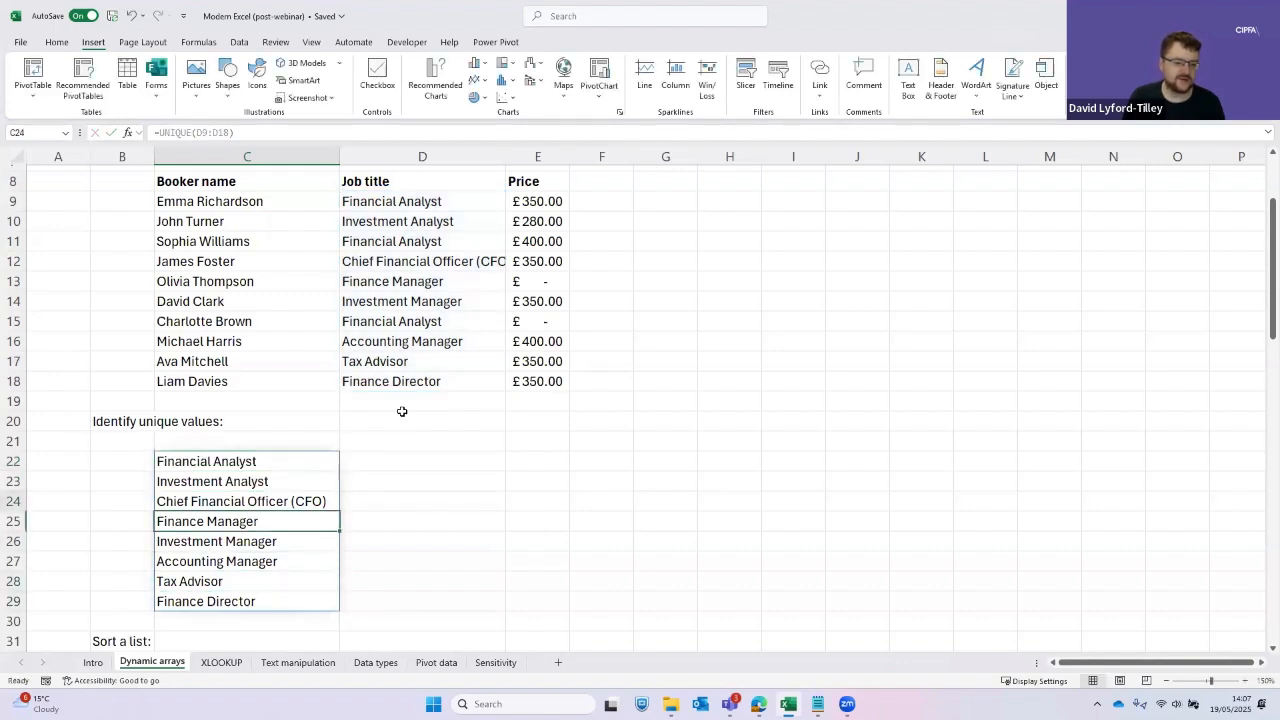
Check the source range of the UNIQUE formula in C22 once more and delete the formula
key(Up)
key(Up)
key(Up)
key(F2)
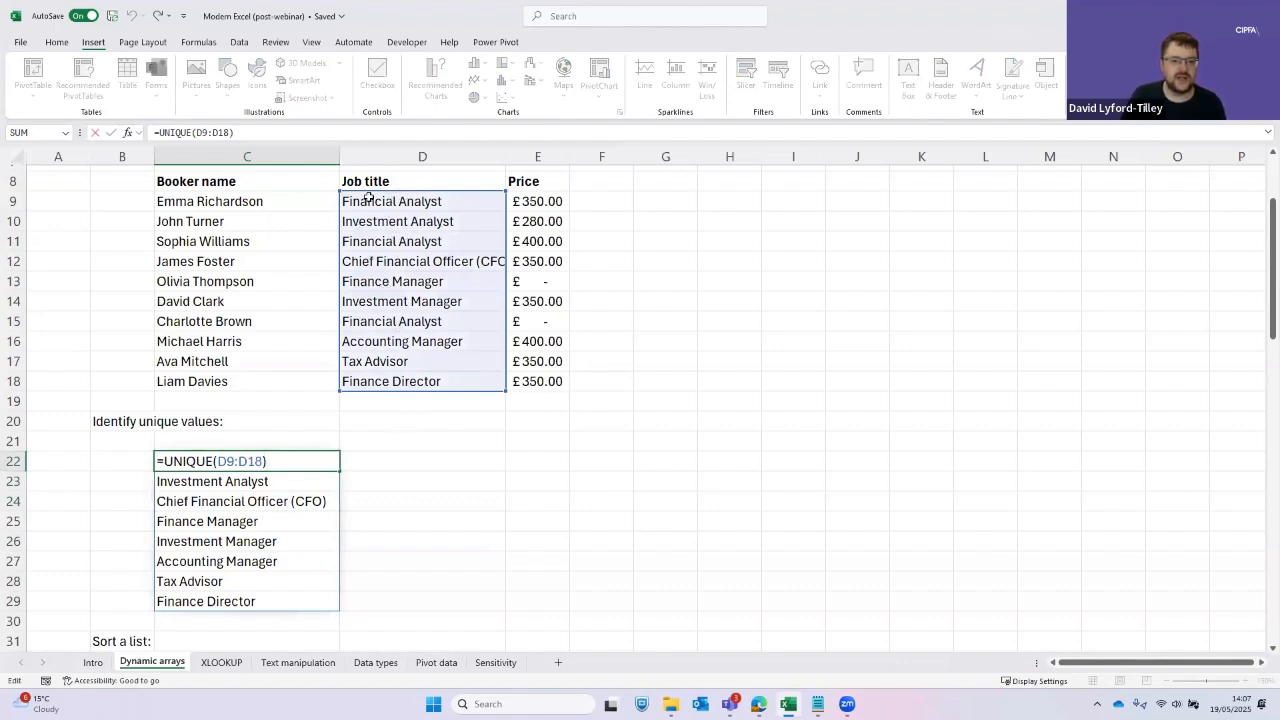
key(Escape)
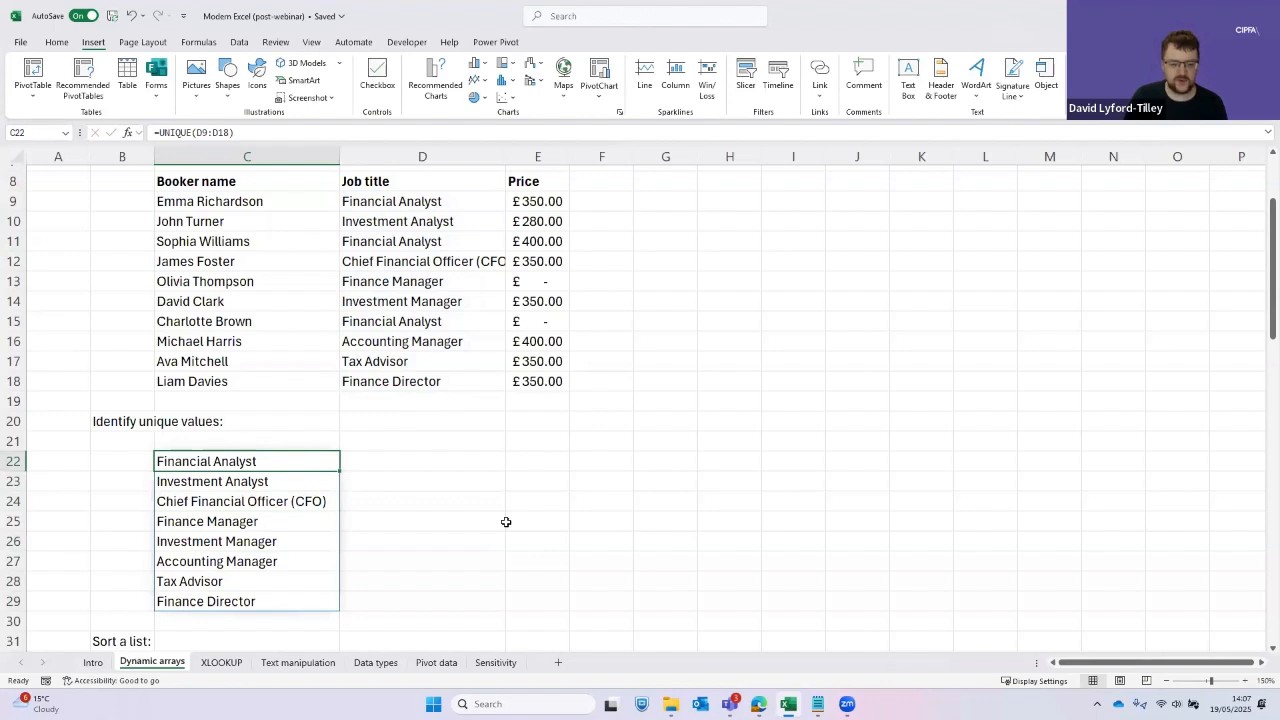
key(Delete)
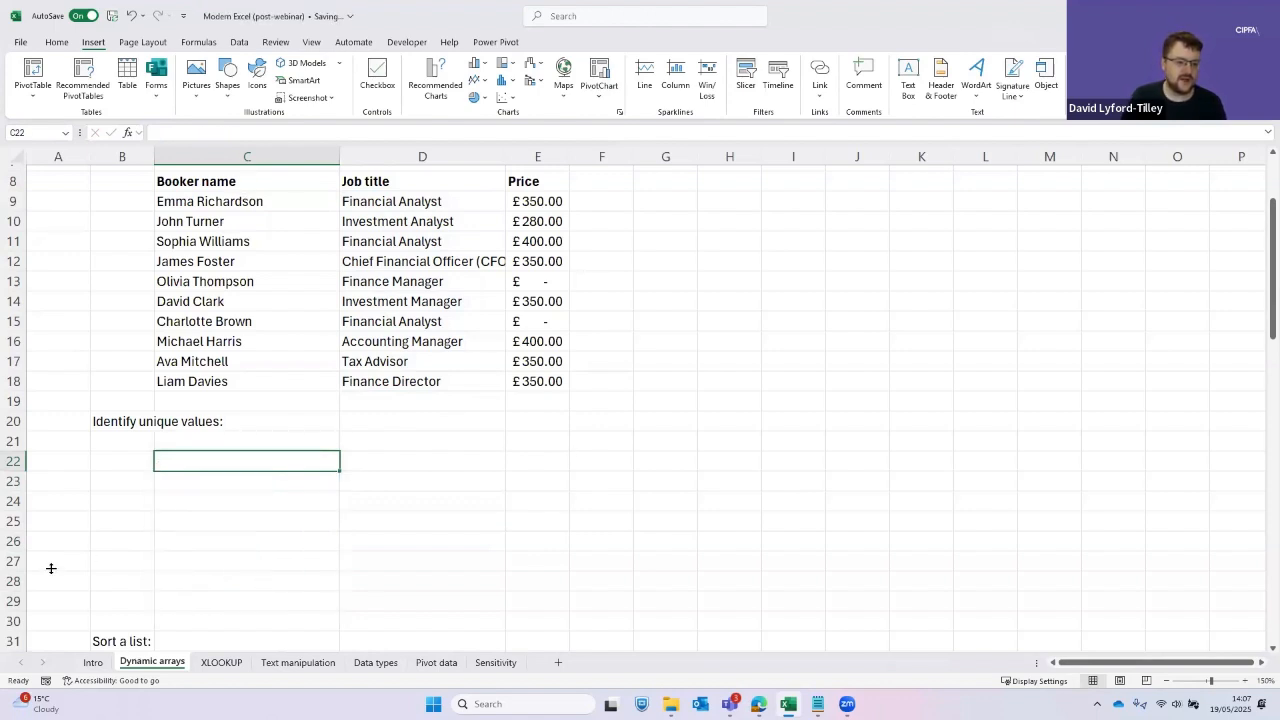
Enter a UNIQUE formula in C22 that references the job titles in D9:D18
text(=uniq)
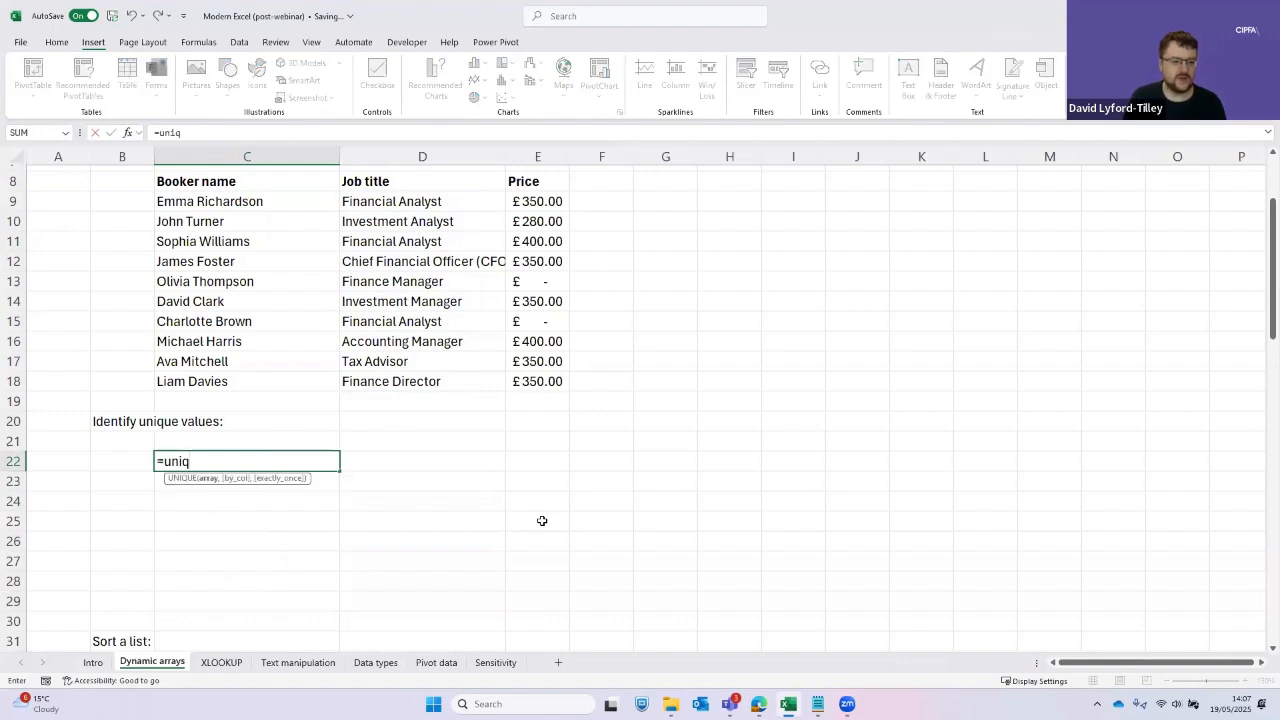
key(Tab)
key(Right)
key(Right)
key(Left)
key(ctrl+Up)
key(ctrl+Up)
key(Down)
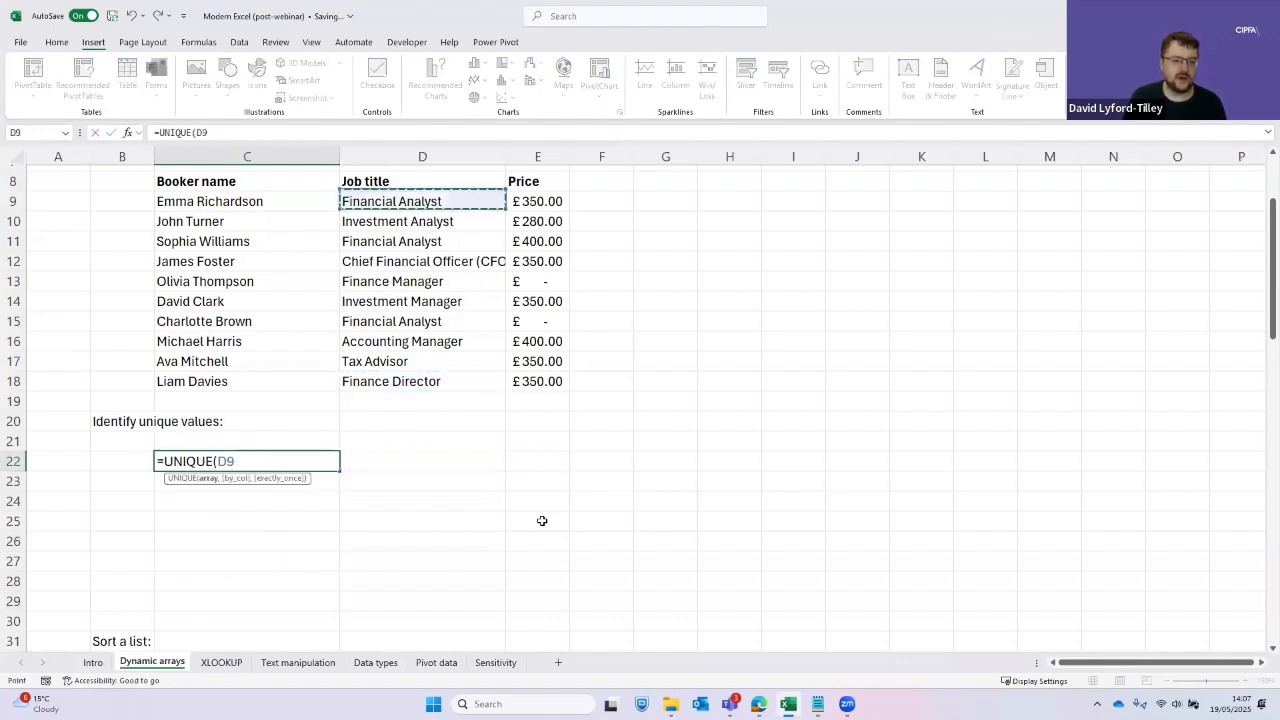
key(ctrl+shift+Down)
key(Return)
key(Up)
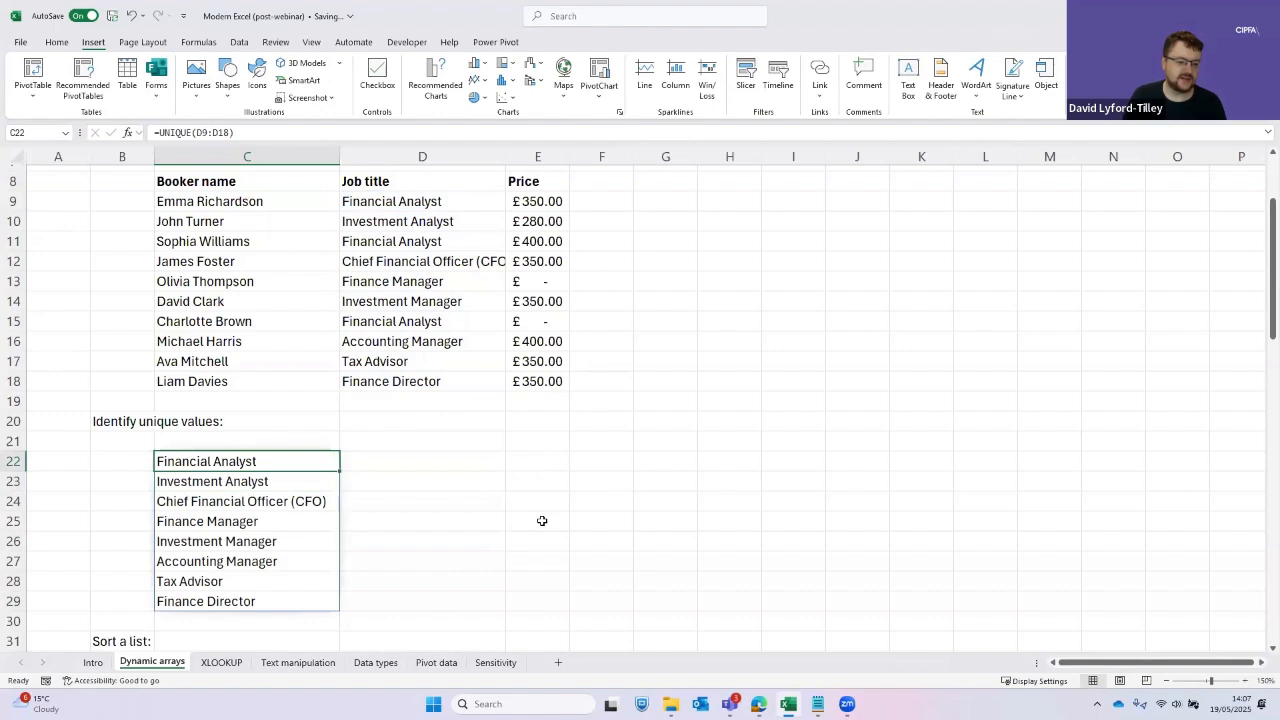
Overwrite the spilled cell C26 with the text hfbjkwrbgle
key(Down)
key(Down)
key(Down)
key(Down)
key(Down)
key(Up)
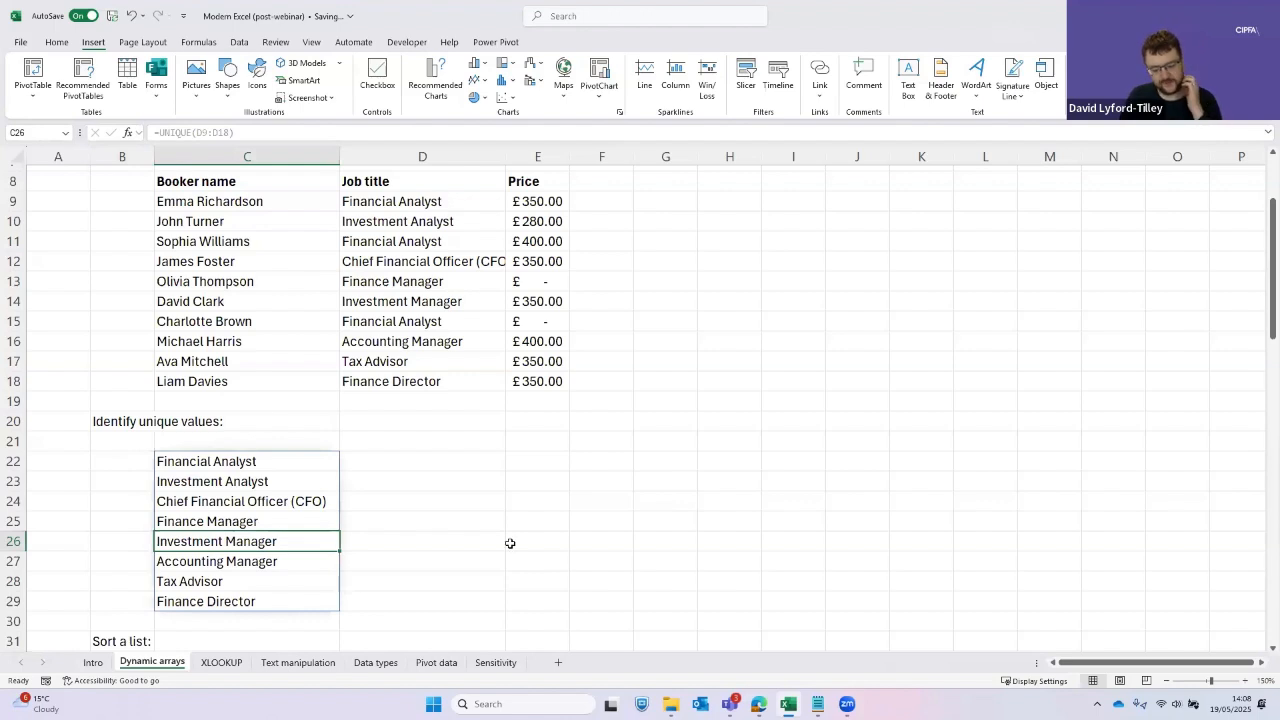
text(hfbjkwrbgle)
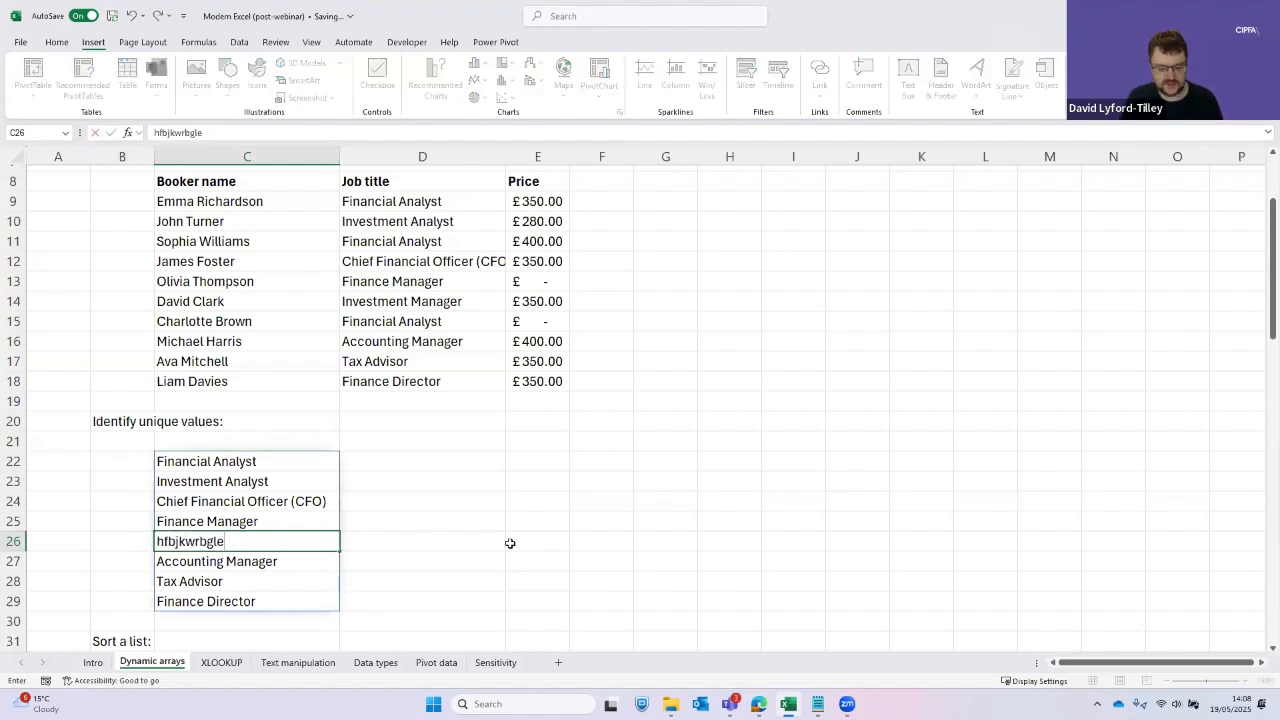
key(Return)
Examine the UNIQUE formula cell C22 and the typed text in C26 that sits within its spill range
key(Up)
key(Up)
key(Up)
key(Up)
key(Up)
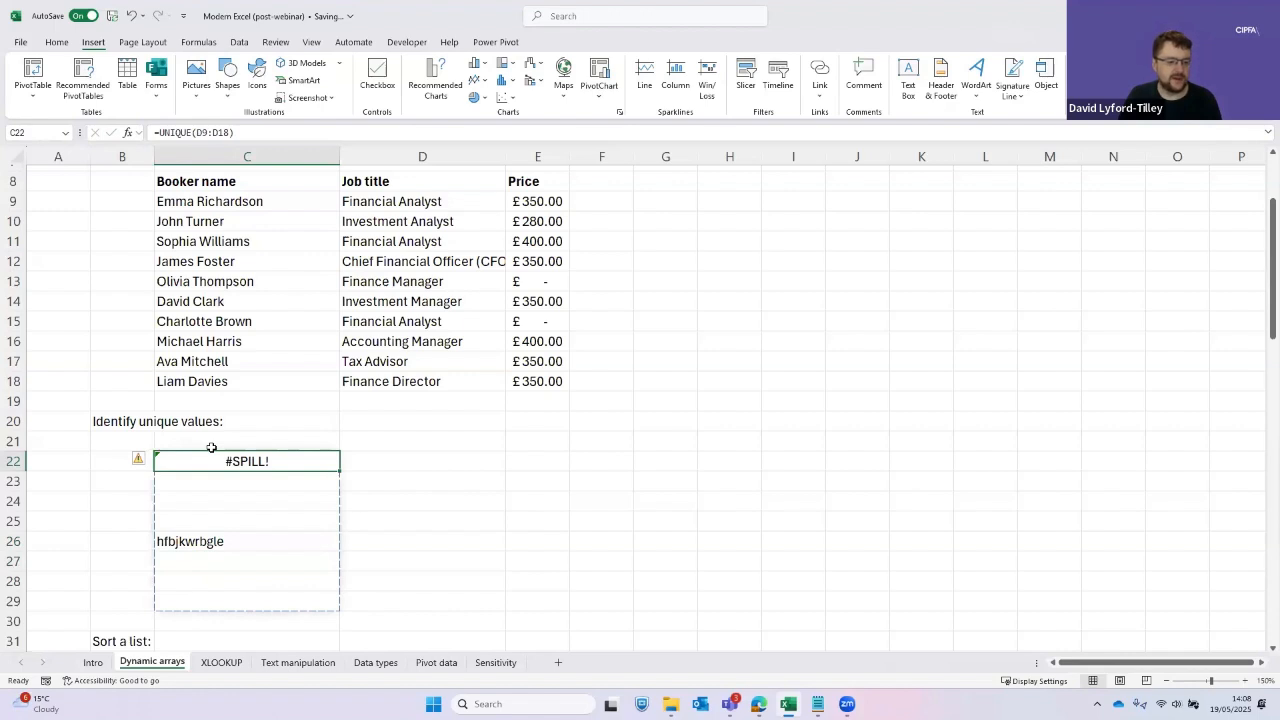
click(198, 543)
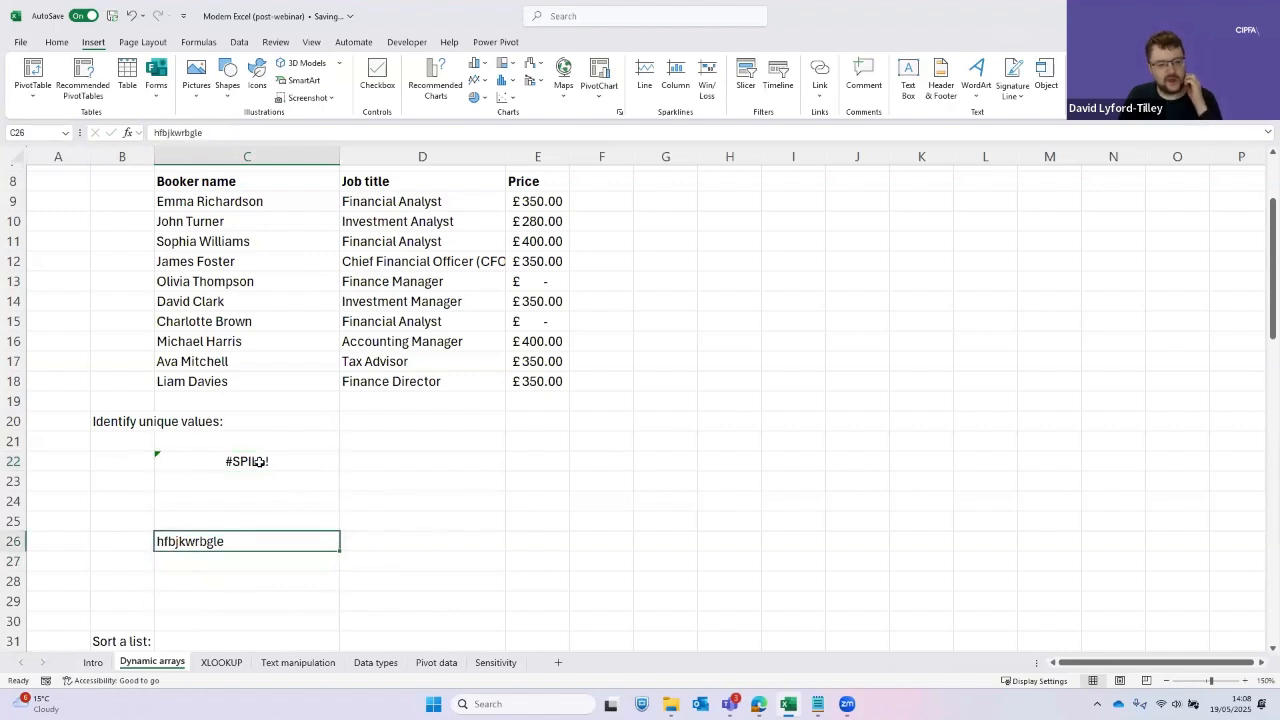
click(258, 461)
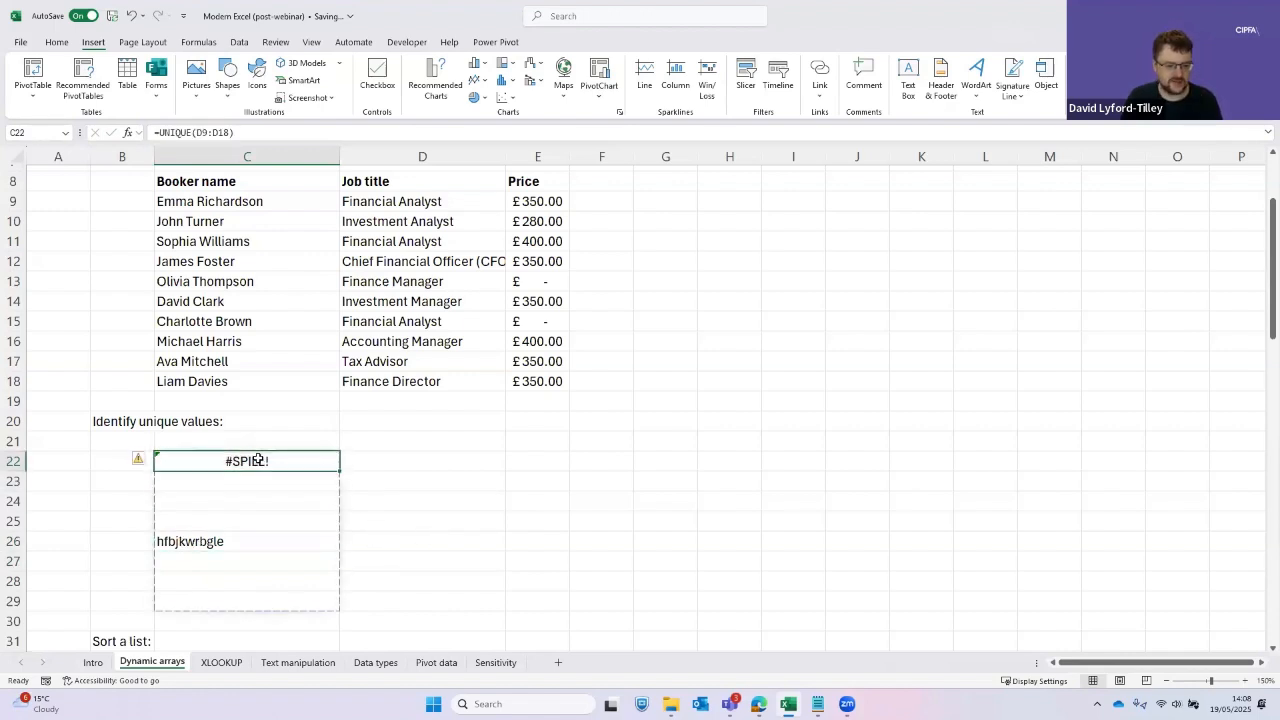
Clear the typed text from C26 and return to the UNIQUE formula in C22
key(Down)
key(Down)
key(Down)
key(Down)
key(Delete)
key(Up)
key(Up)
key(Up)
key(Up)
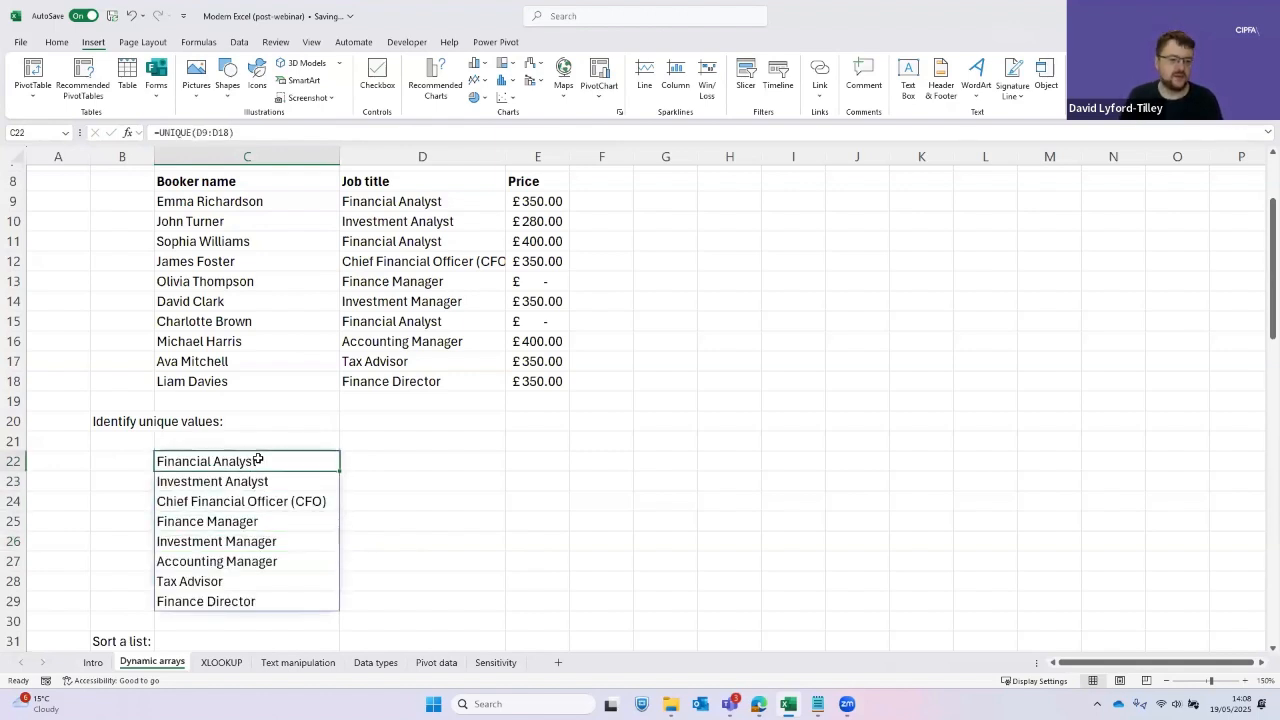
Check the source range of the UNIQUE formula in C22 and step up through the job titles it covers
double_click(258, 461)
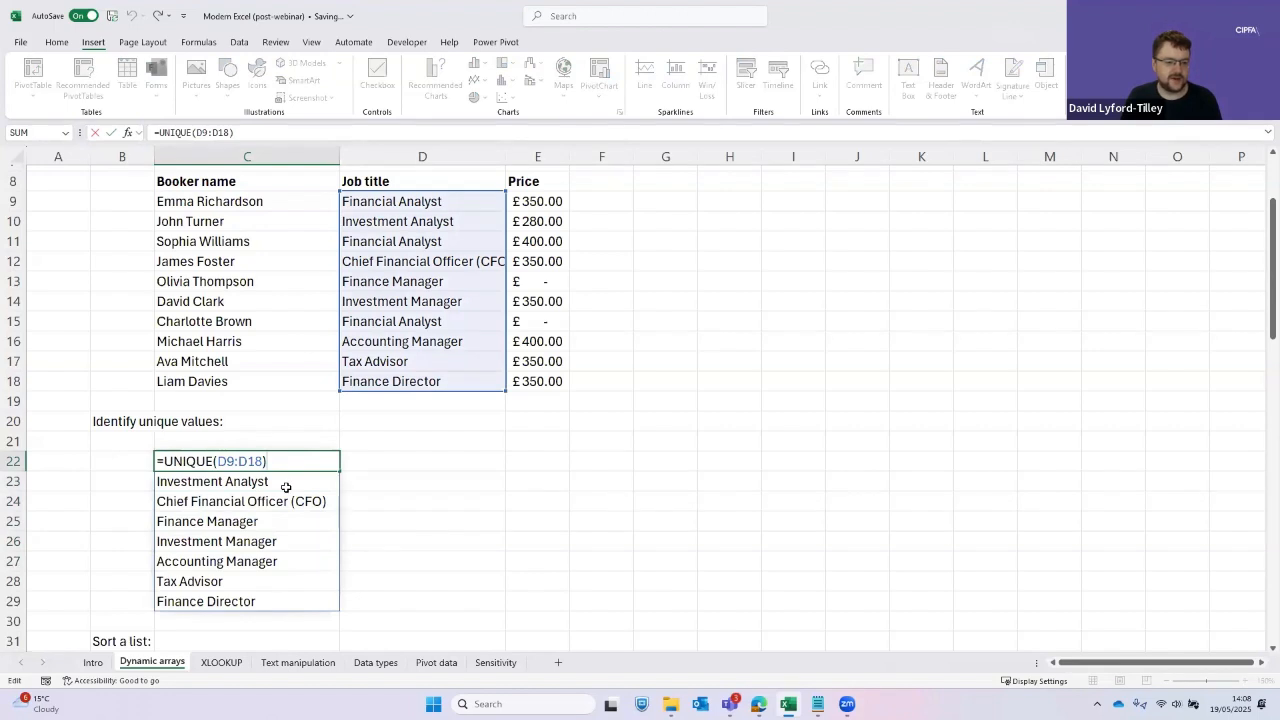
key(Tab)
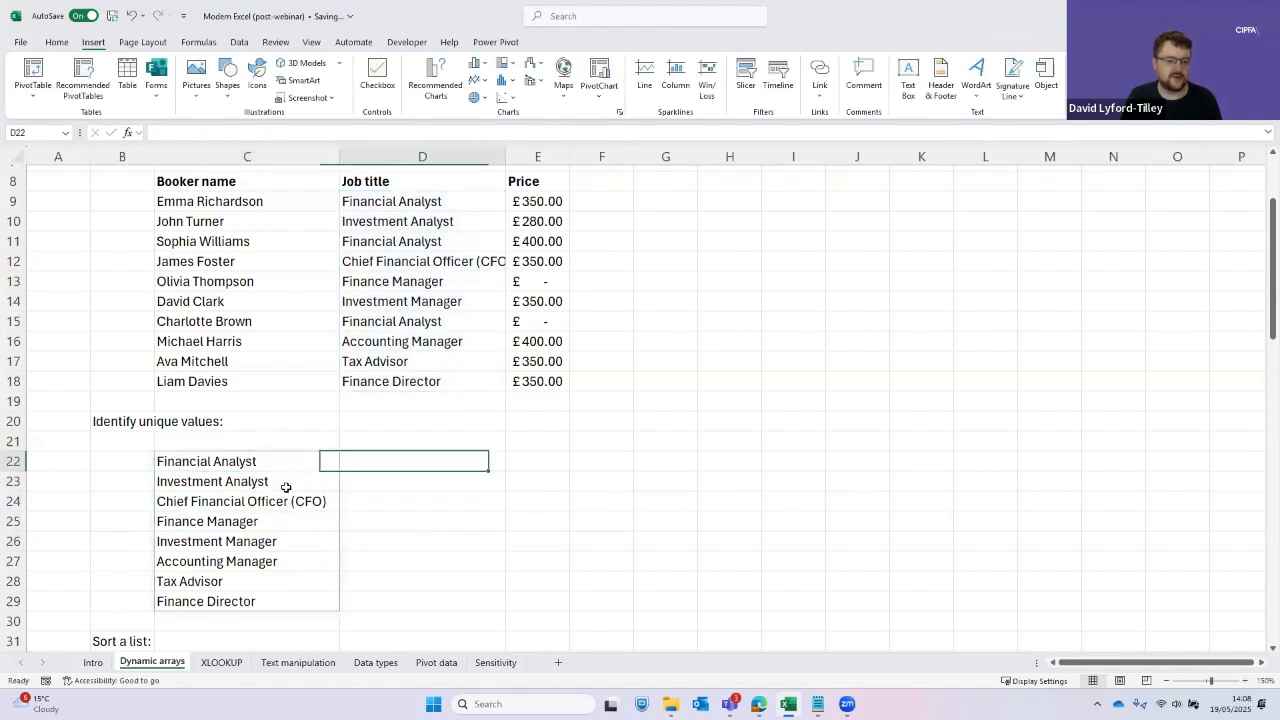
key(Right)
key(Left)
key(ctrl+Up)
key(Up)
key(Up)
key(Up)
key(Up)
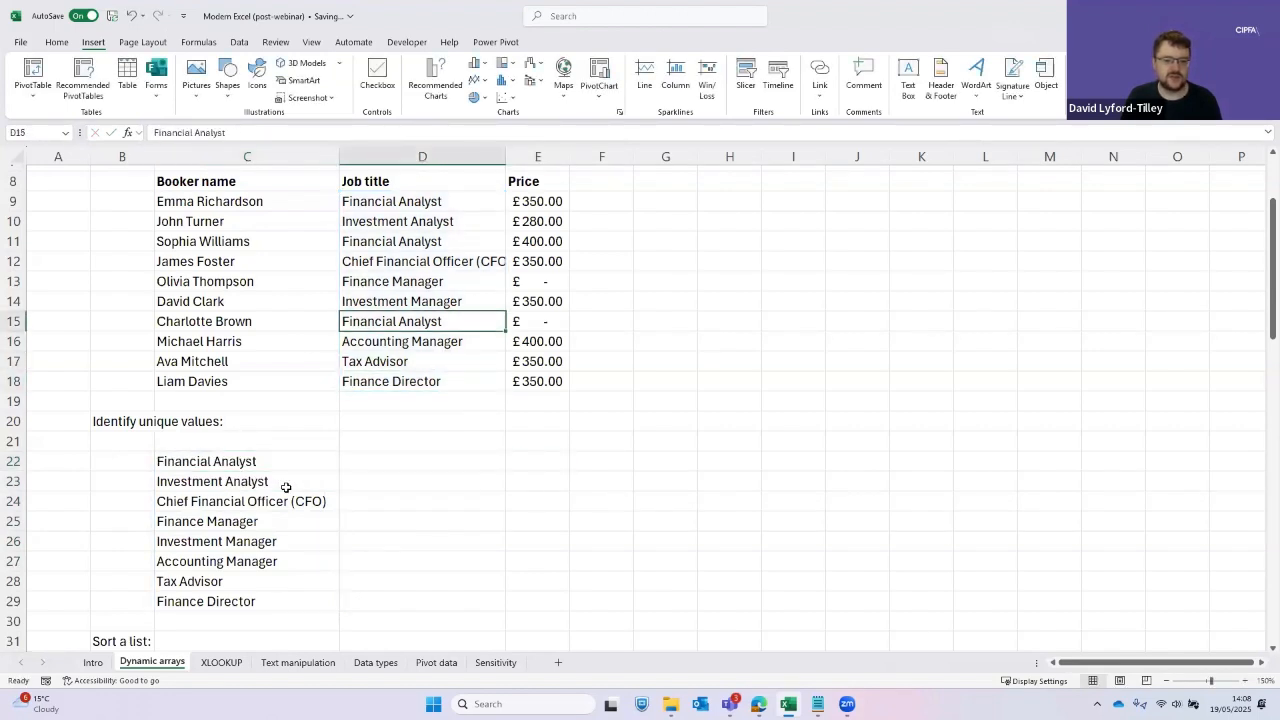
key(Up)
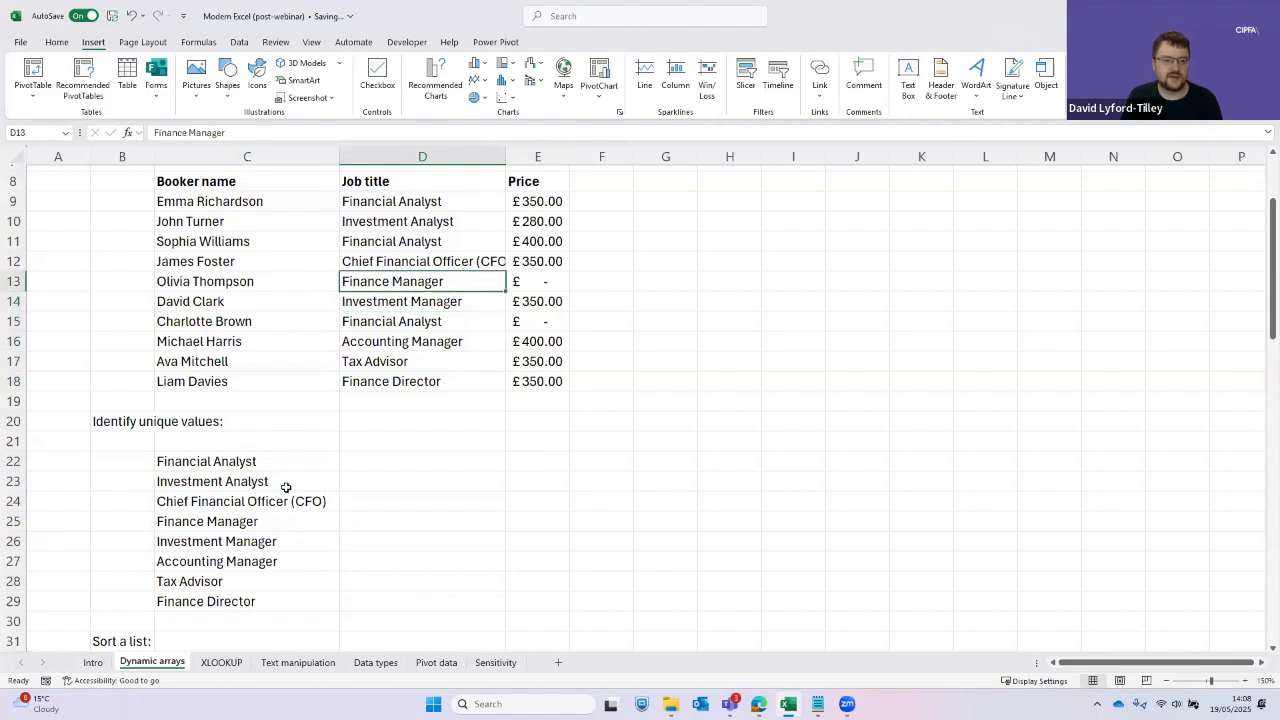
key(Up)
key(Up)
Change the job title in D16 to Financial Analyst
key(Down)
key(Down)
key(Down)
key(Down)
key(Down)
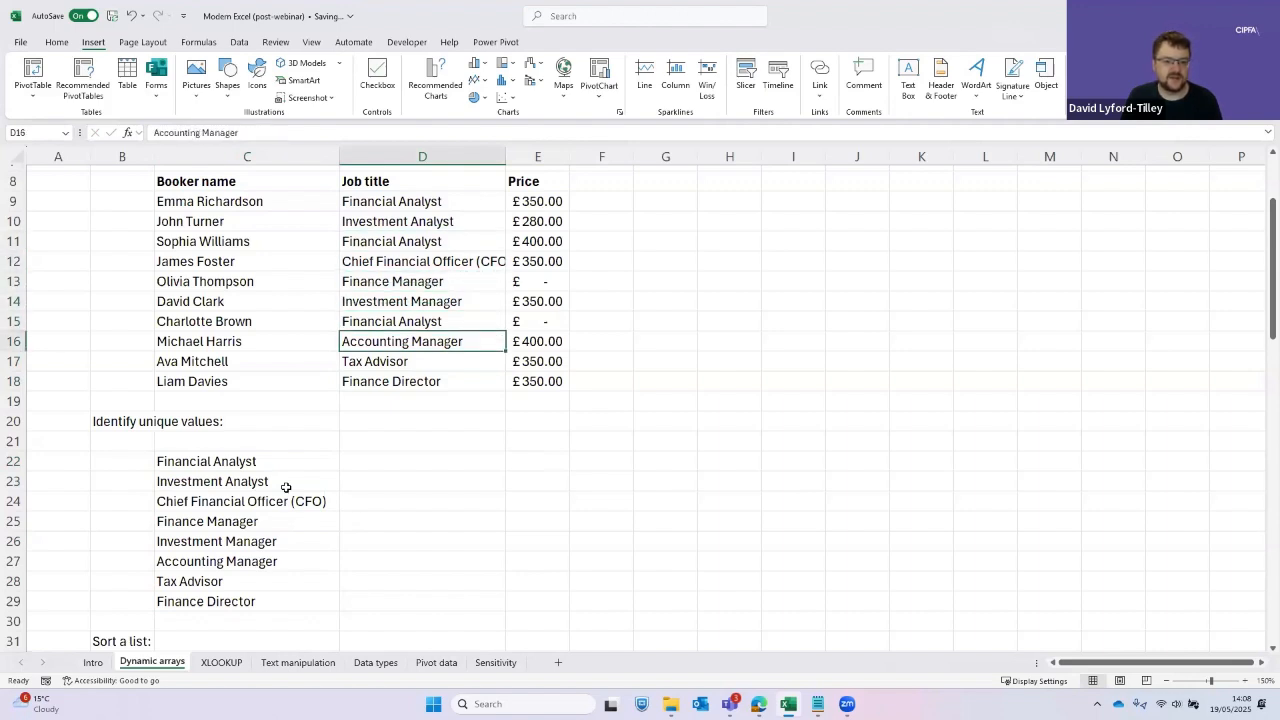
key(ctrl+z)
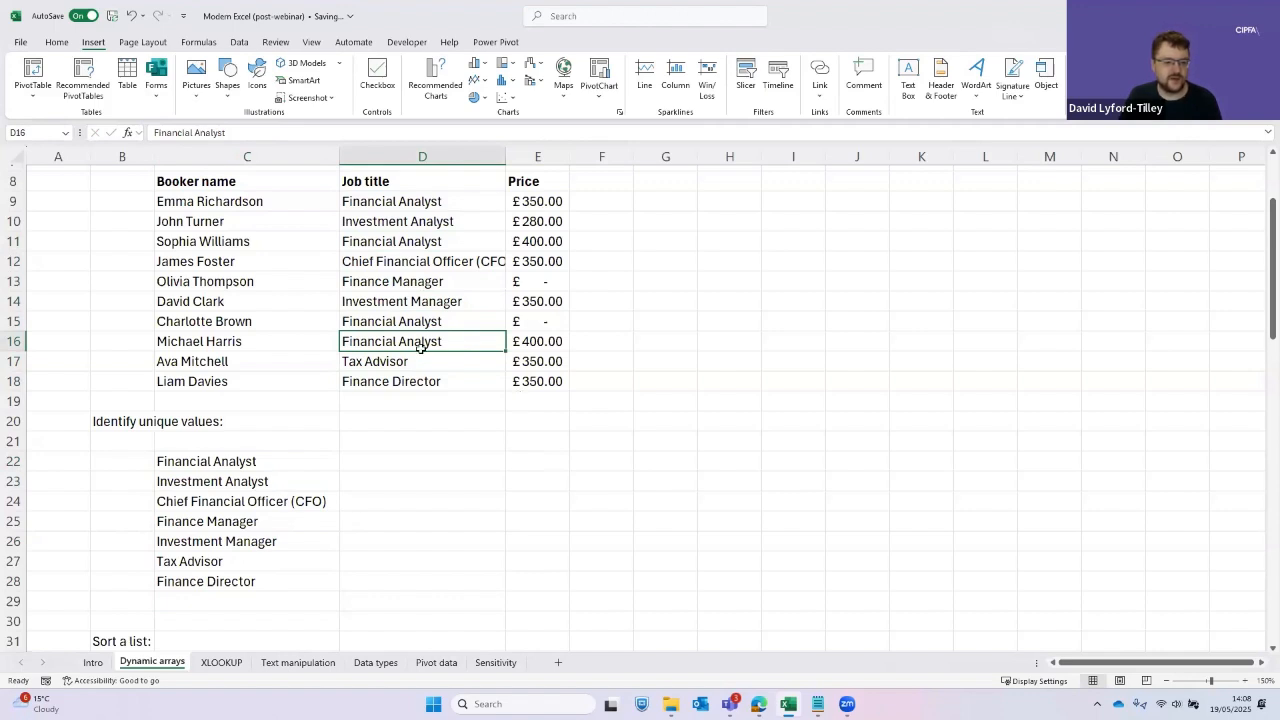
Check the spilled UNIQUE list at C27 and restore the job title in D16 to Accounting Manager
click(199, 562)
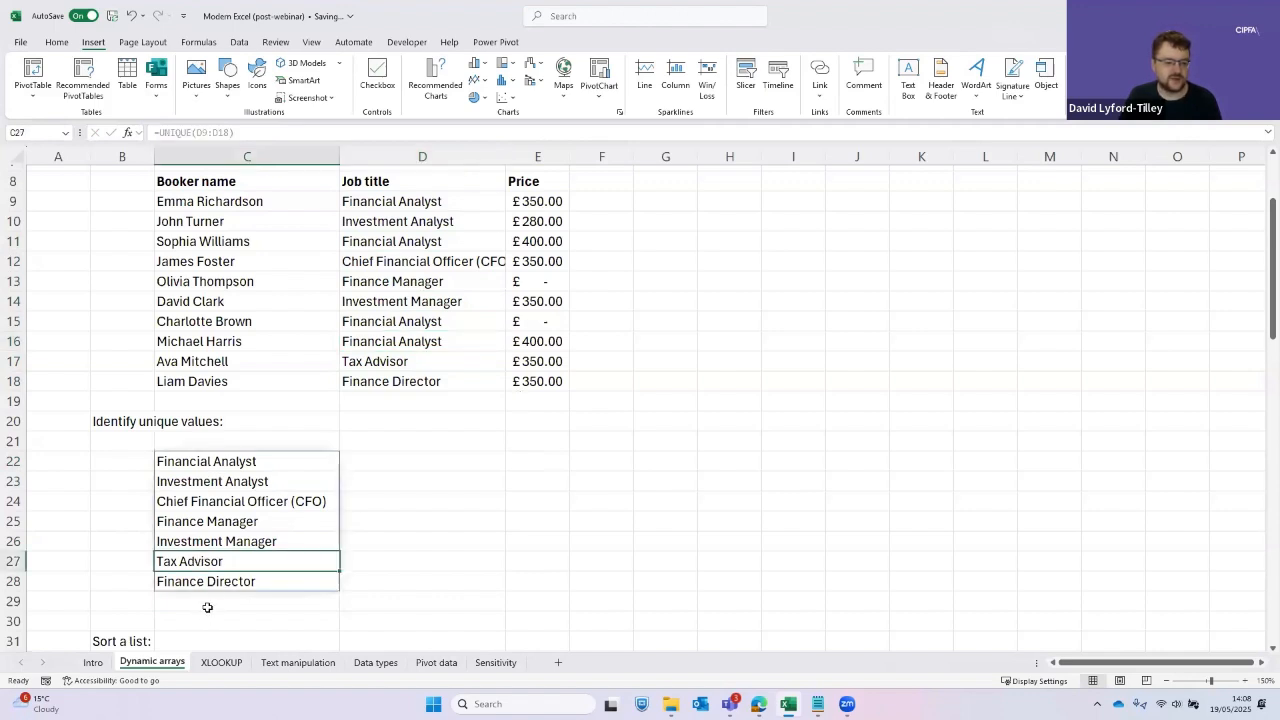
click(386, 338)
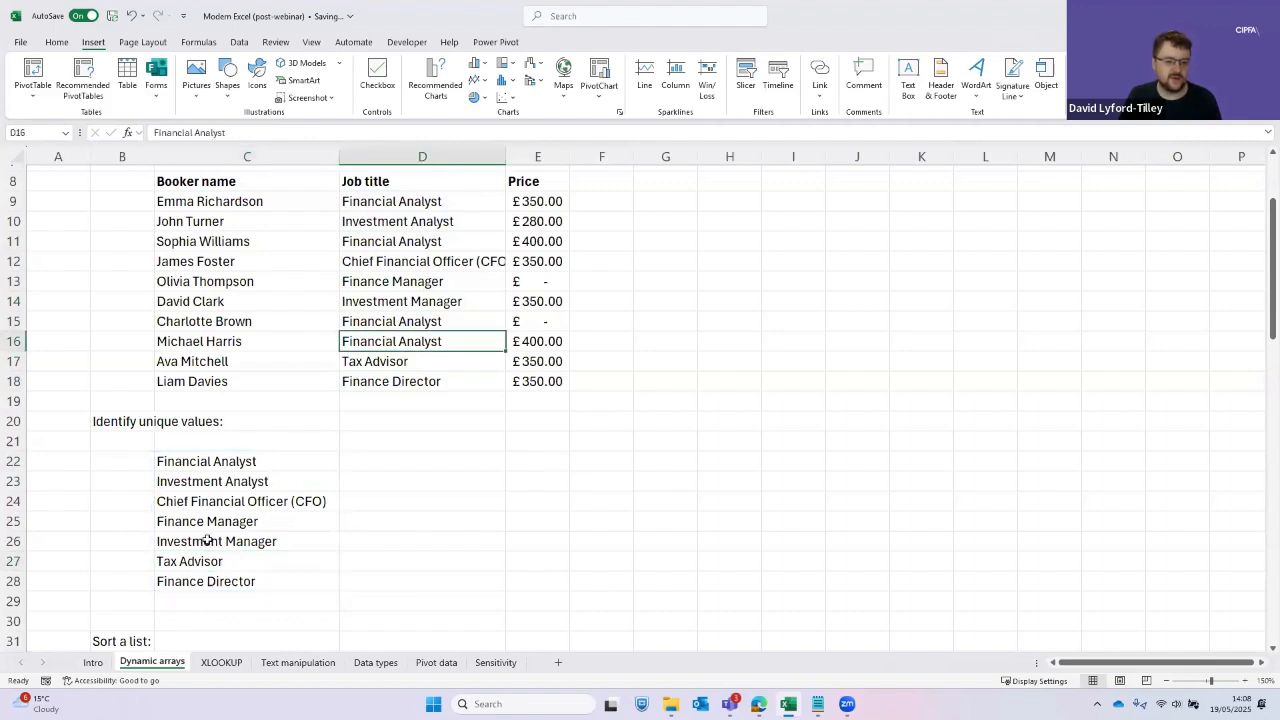
text(Accounting Manager)
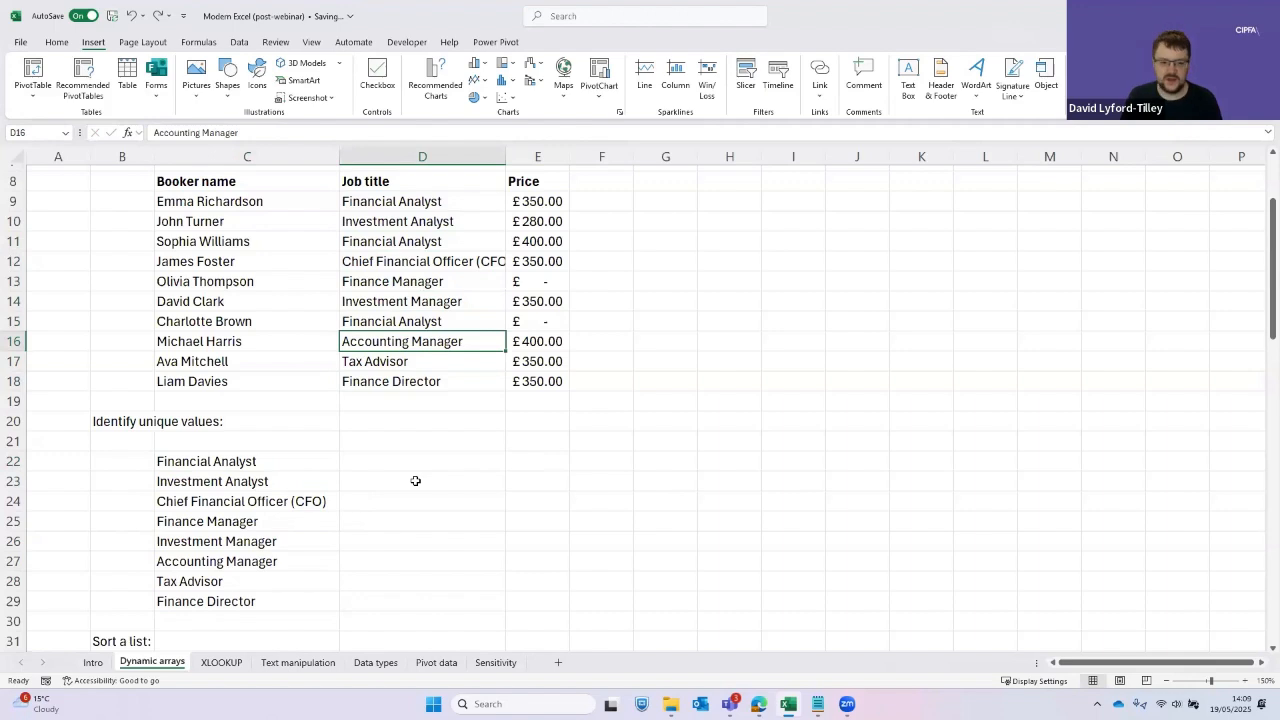
Examine the SORT formula in C33 under Sort a list and its source range D9:D18, keeping the formula as it is
scroll(294, 531, down, 5)
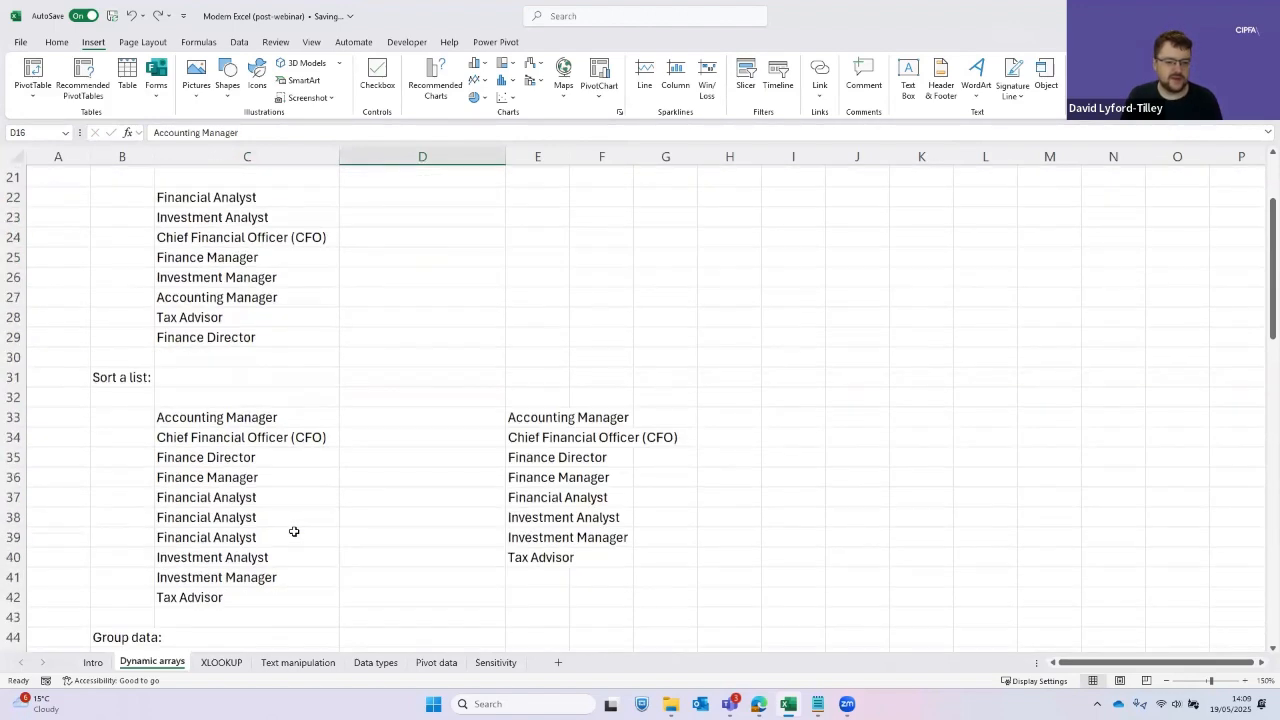
click(102, 380)
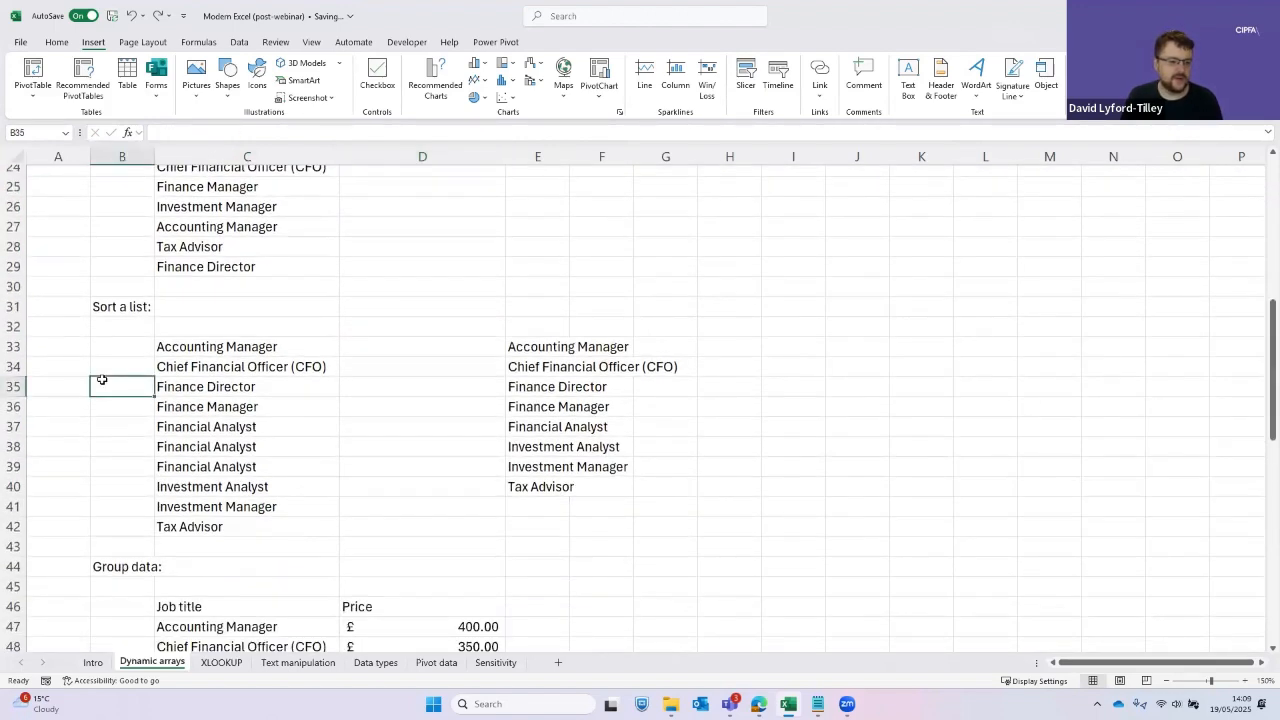
key(Up)
key(Up)
key(Right)
key(F2)
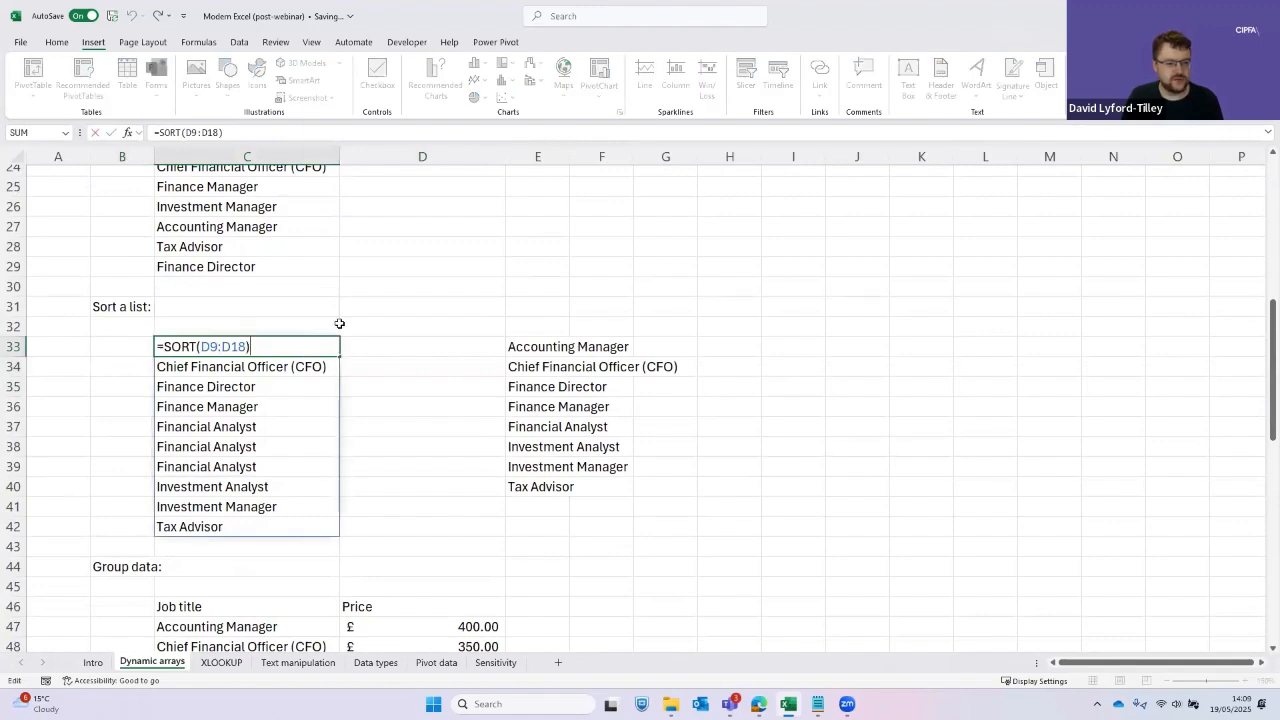
scroll(340, 324, up, 4)
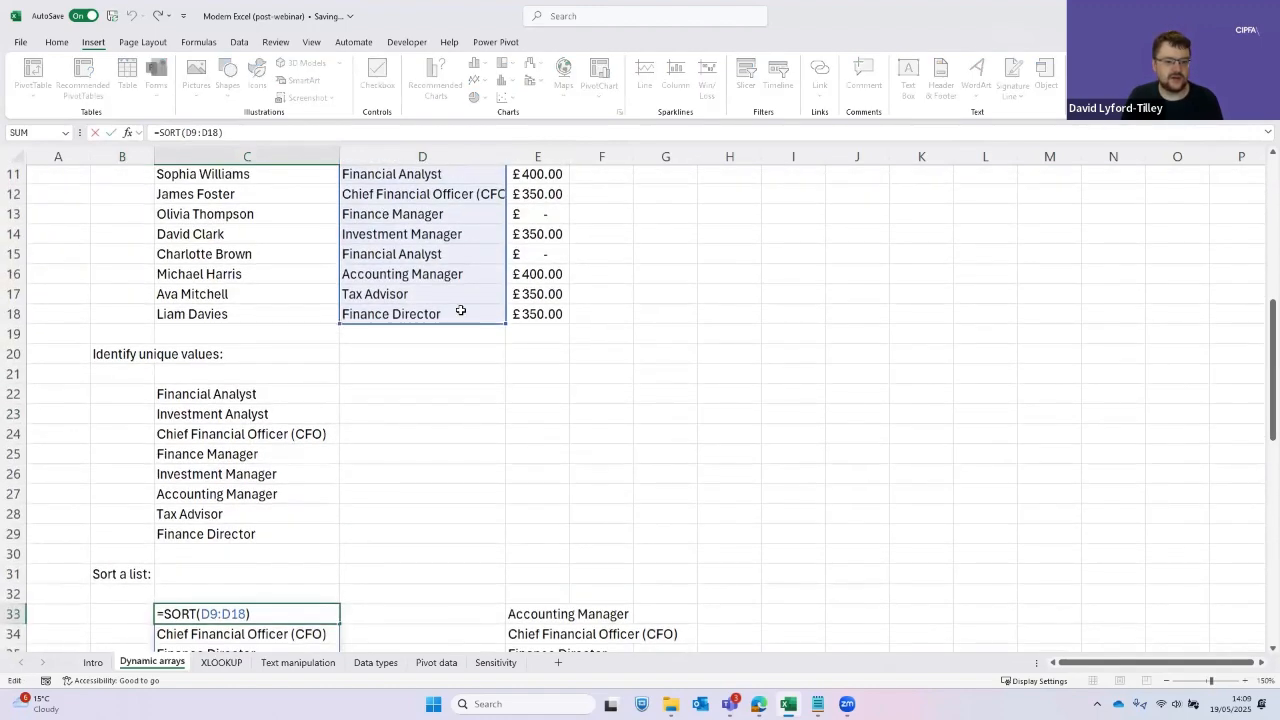
scroll(457, 306, down, 5)
scroll(427, 331, up, 1)
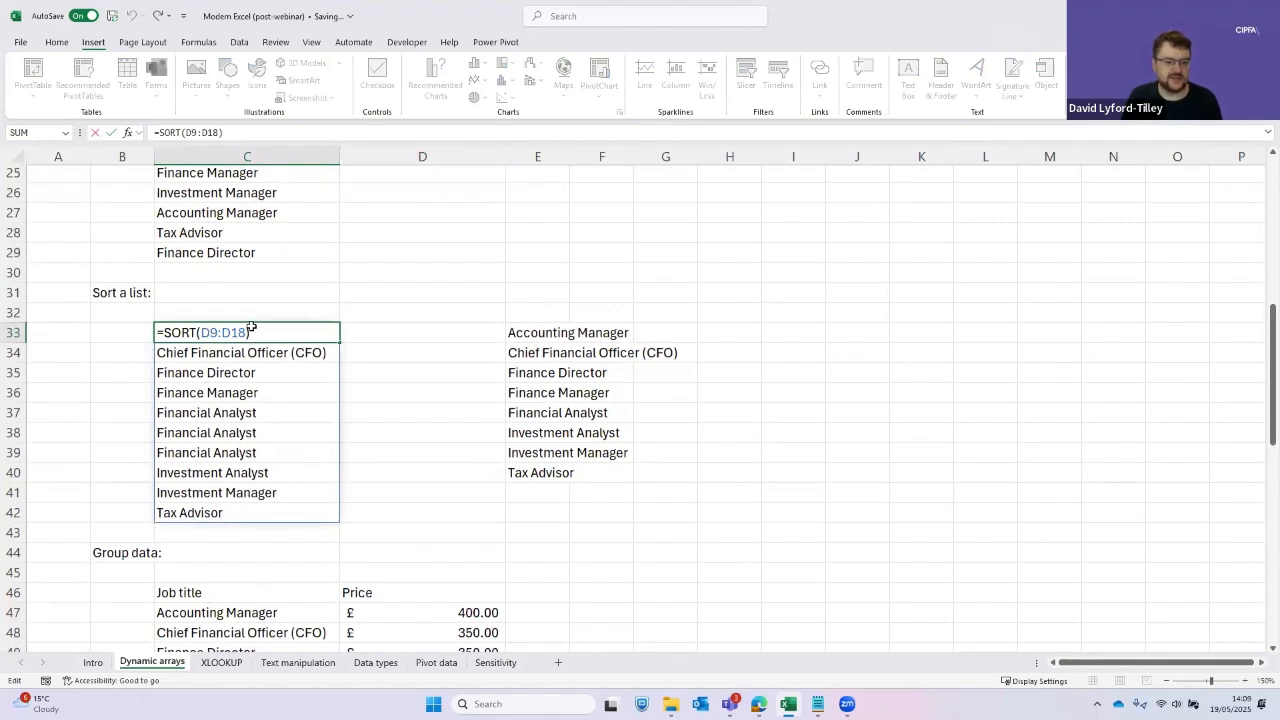
key(ctrl+Return)
Examine the nested SORT and UNIQUE formula in E33, highlighting the UNIQUE part as the array argument, and leave it unedited
key(Right)
key(Right)
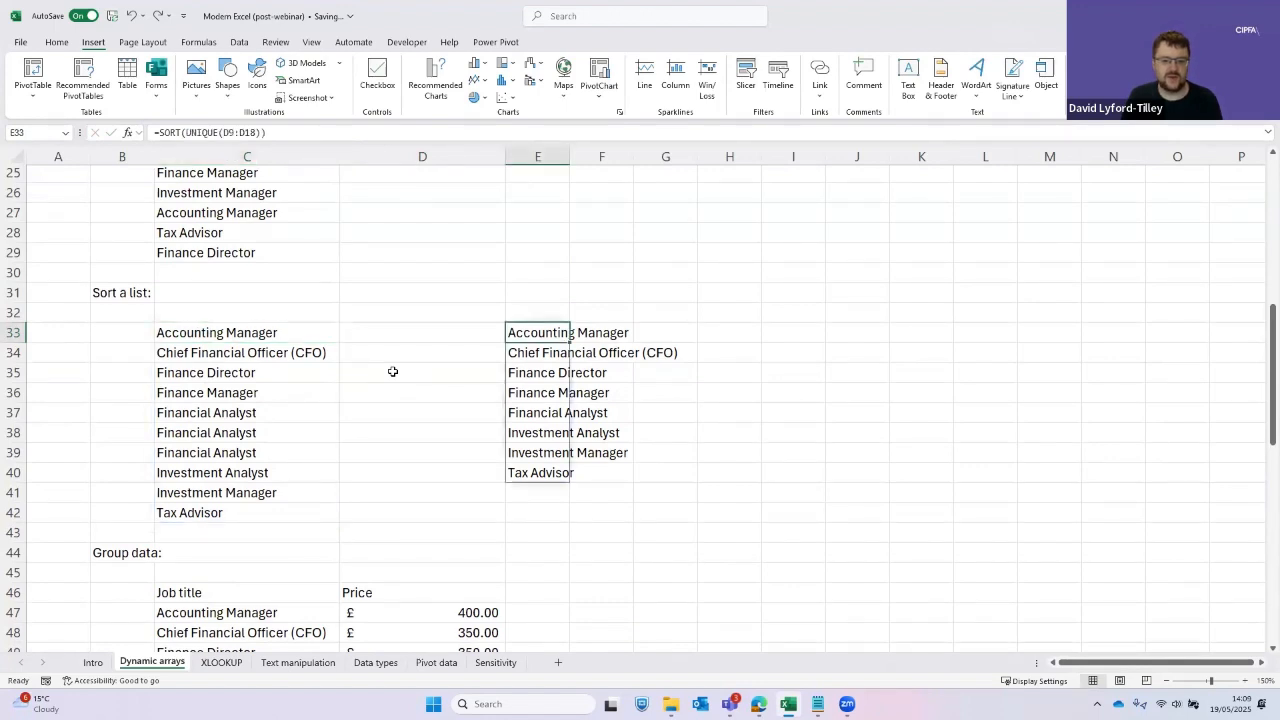
key(F2)
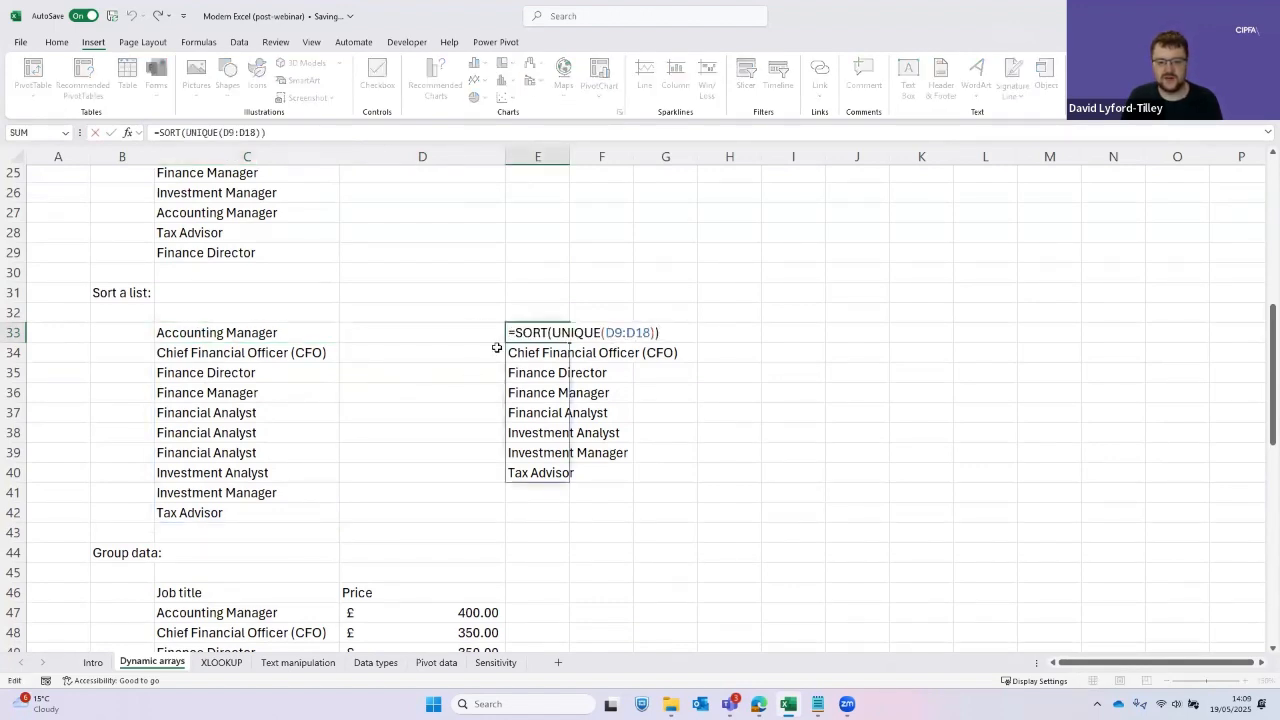
click(544, 334)
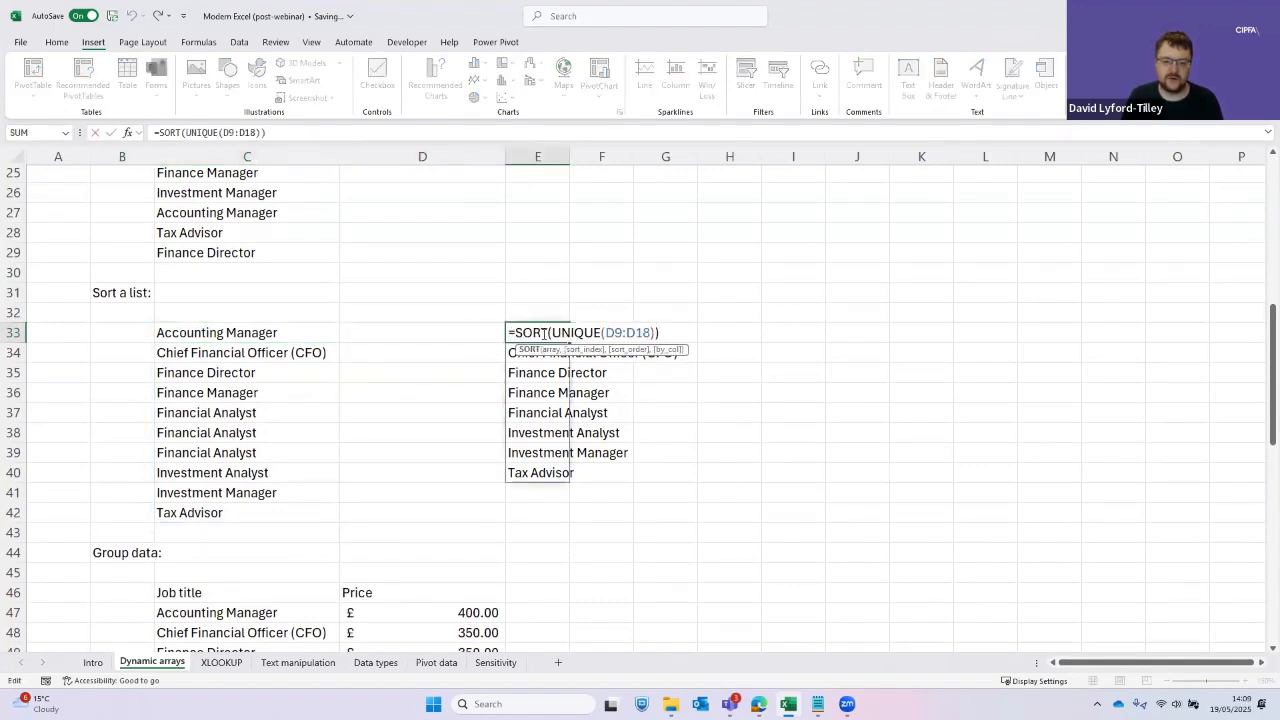
click(549, 349)
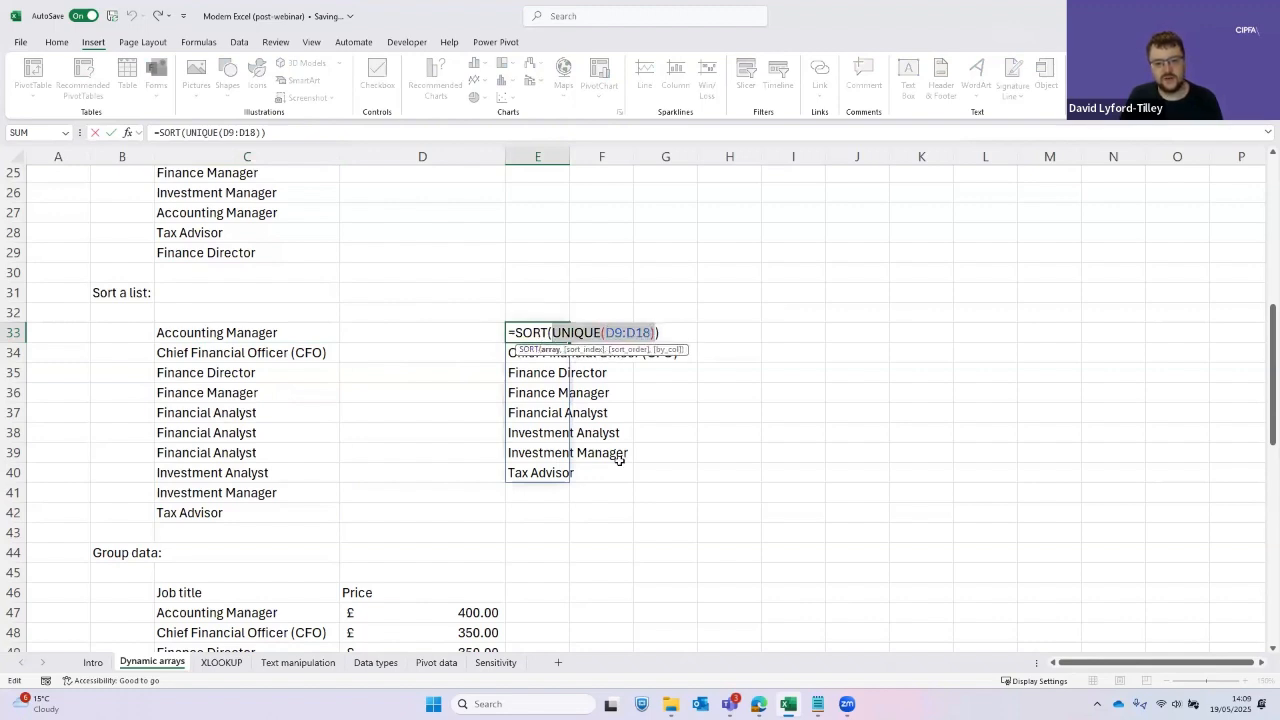
click(533, 329)
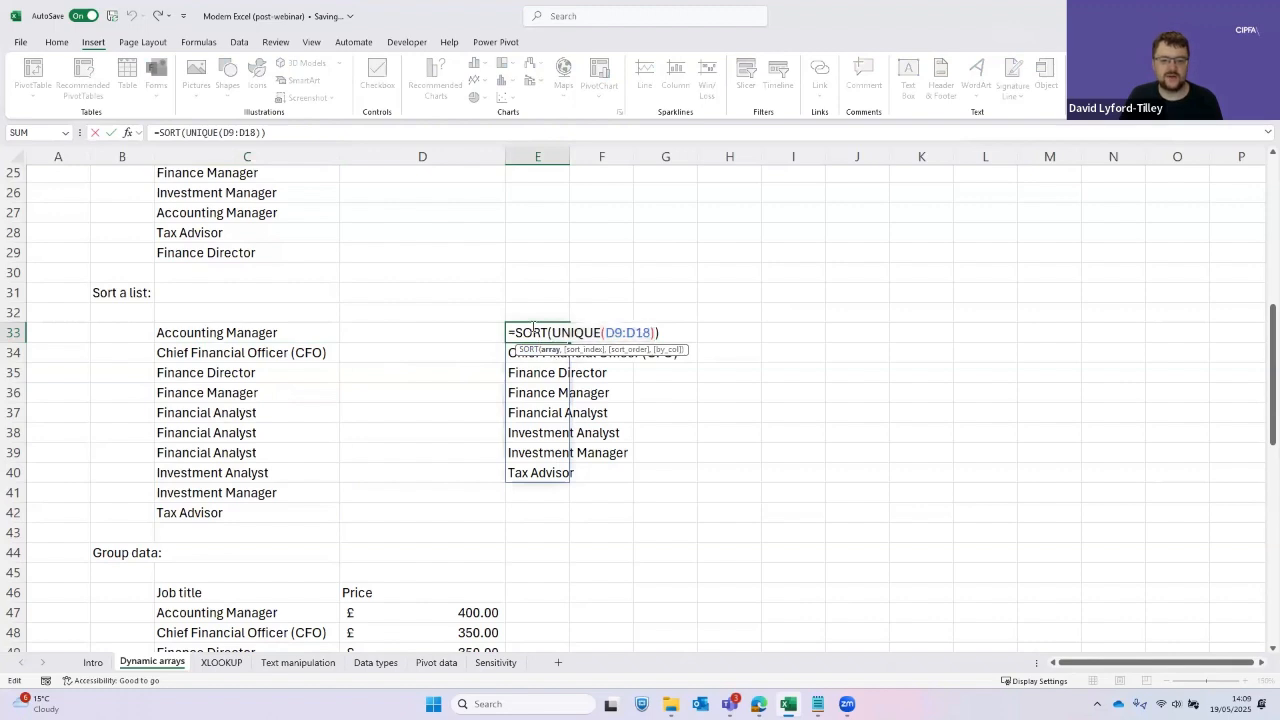
key(Escape)
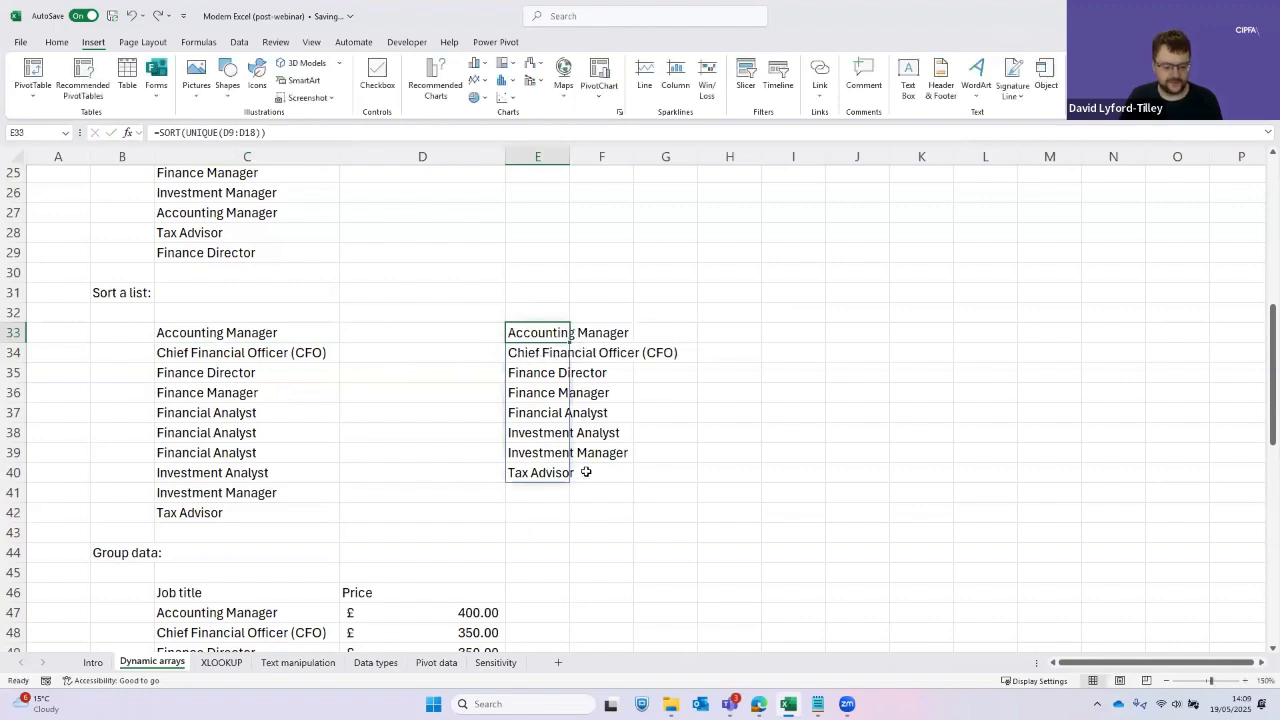
Inspect the optional sort_index and sort_order arguments of the SORT formula in E33, discarding the edit
key(F2)
key(BackSpace)
text(,)
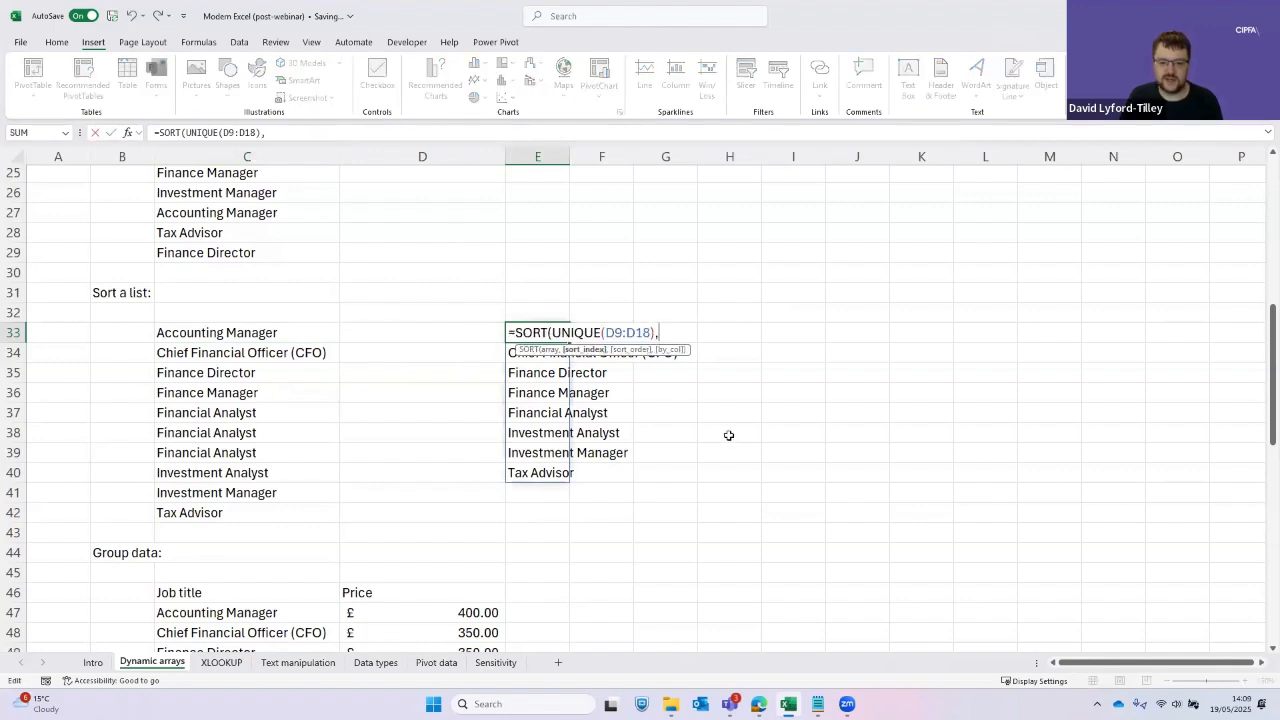
text(,)
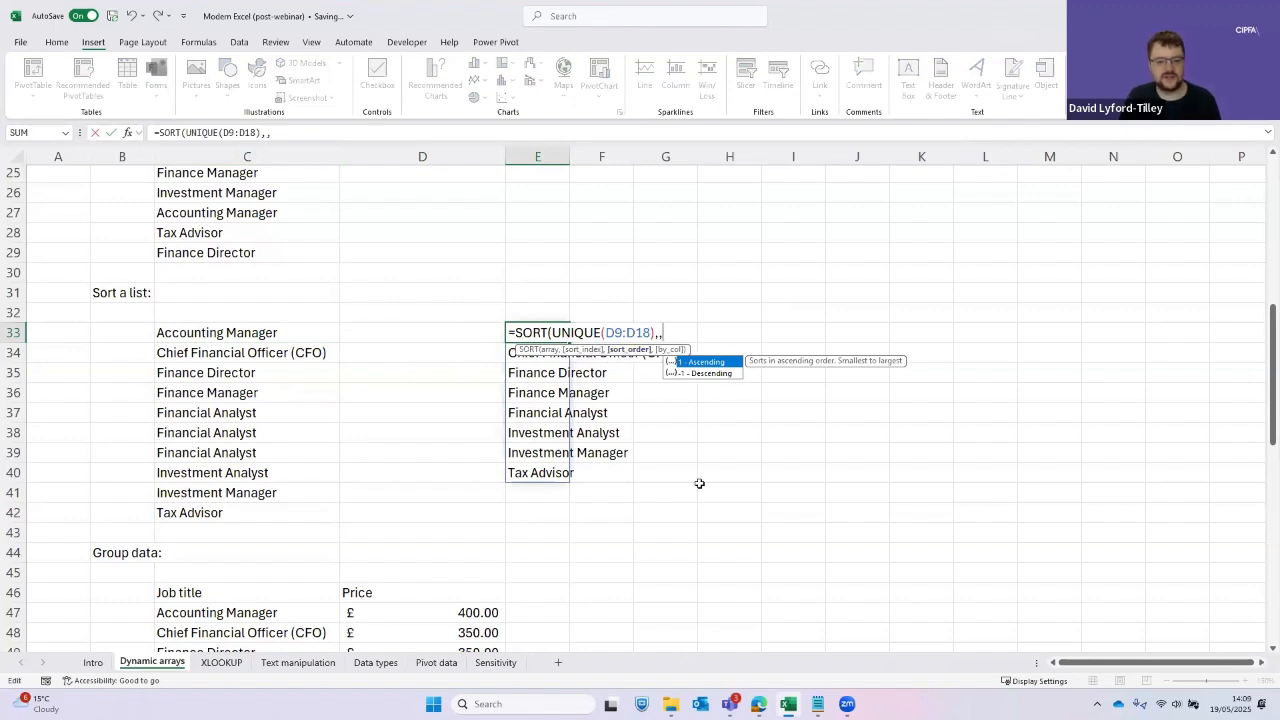
key(Escape)
key(Escape)
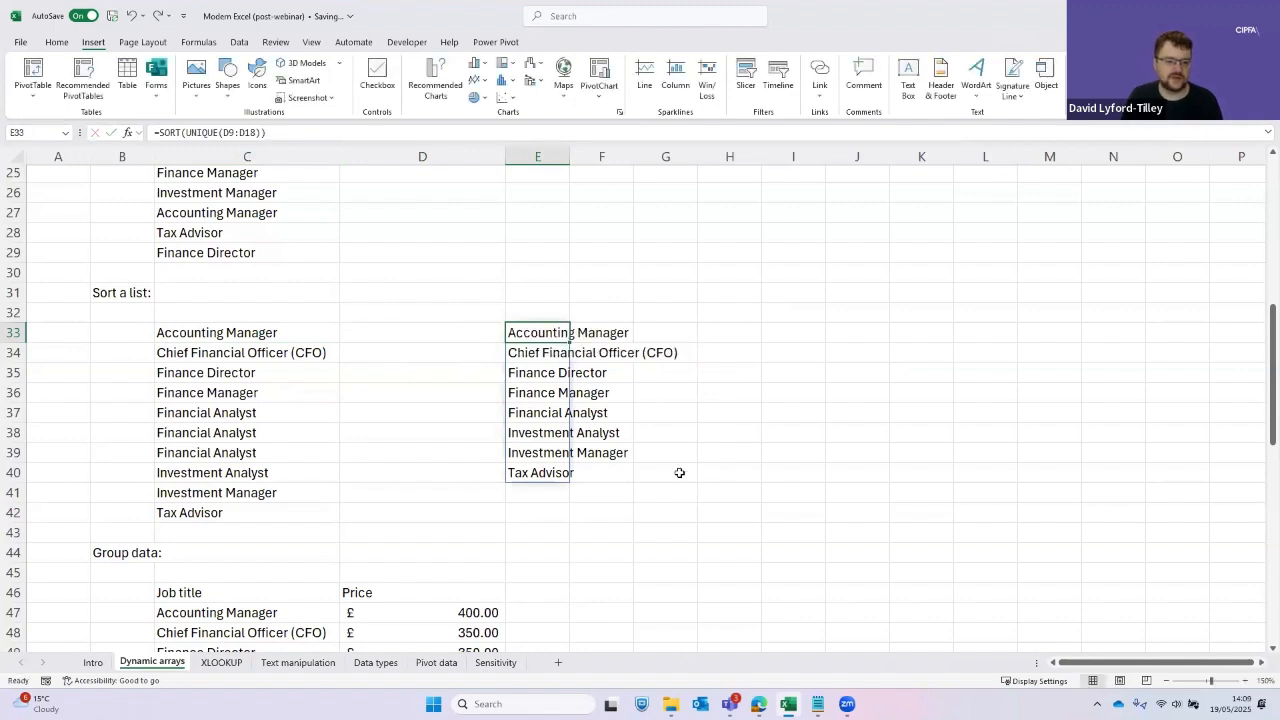
Compare the SORT formula in C33 with the SORT and UNIQUE formula in E33
key(Left)
key(Left)
key(Right)
key(Right)
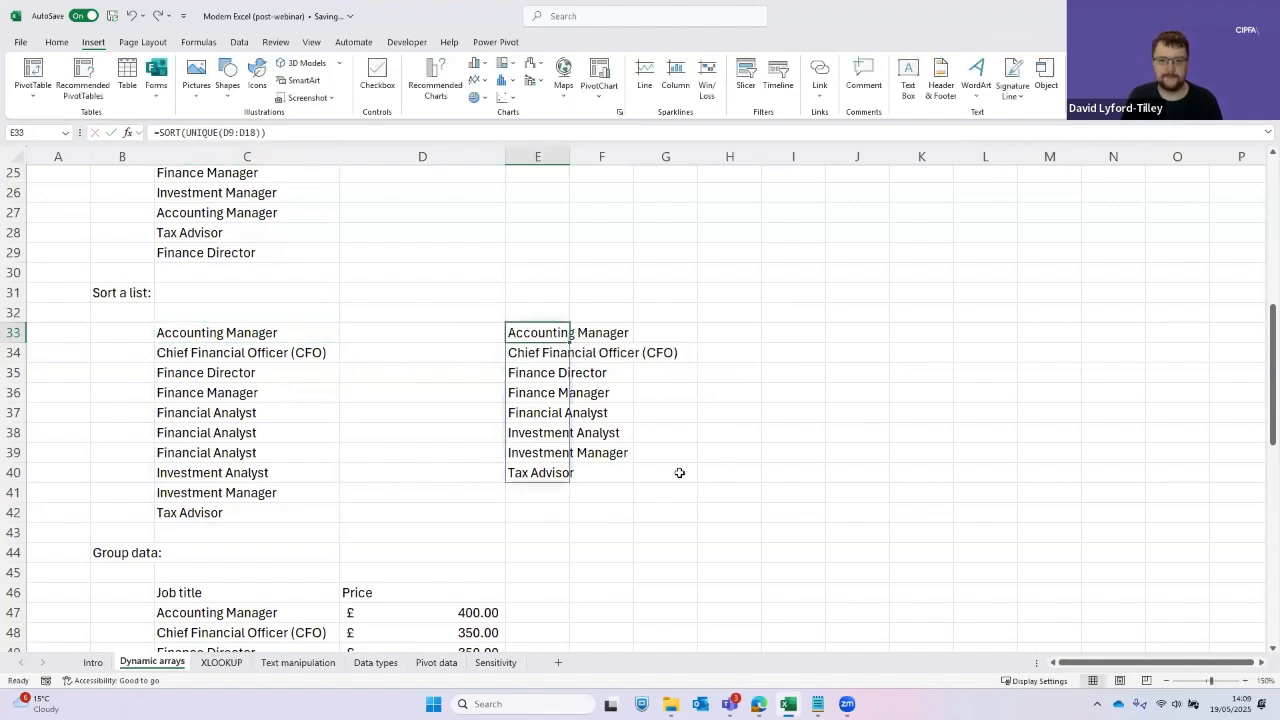
key(Left)
key(Left)
Inspect the GROUPBY formula in C46 under Group data
scroll(456, 439, down, 4)
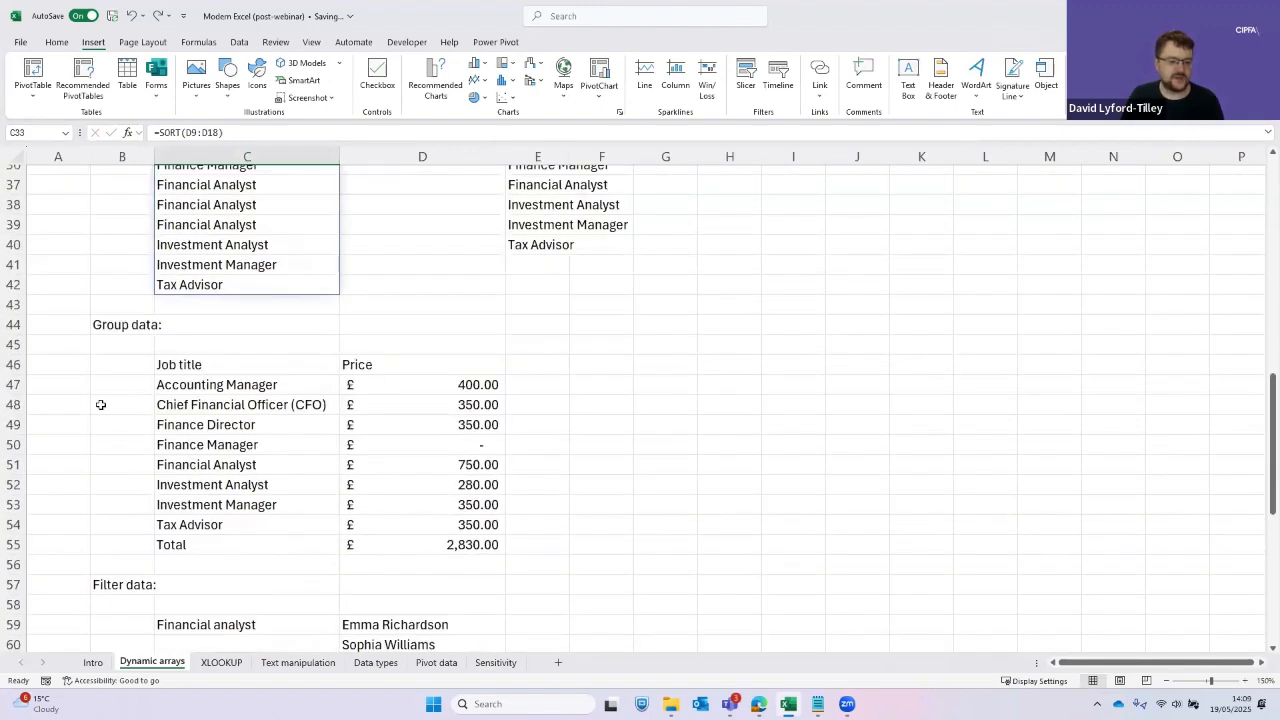
right_click(101, 404)
scroll(103, 360, down, 1)
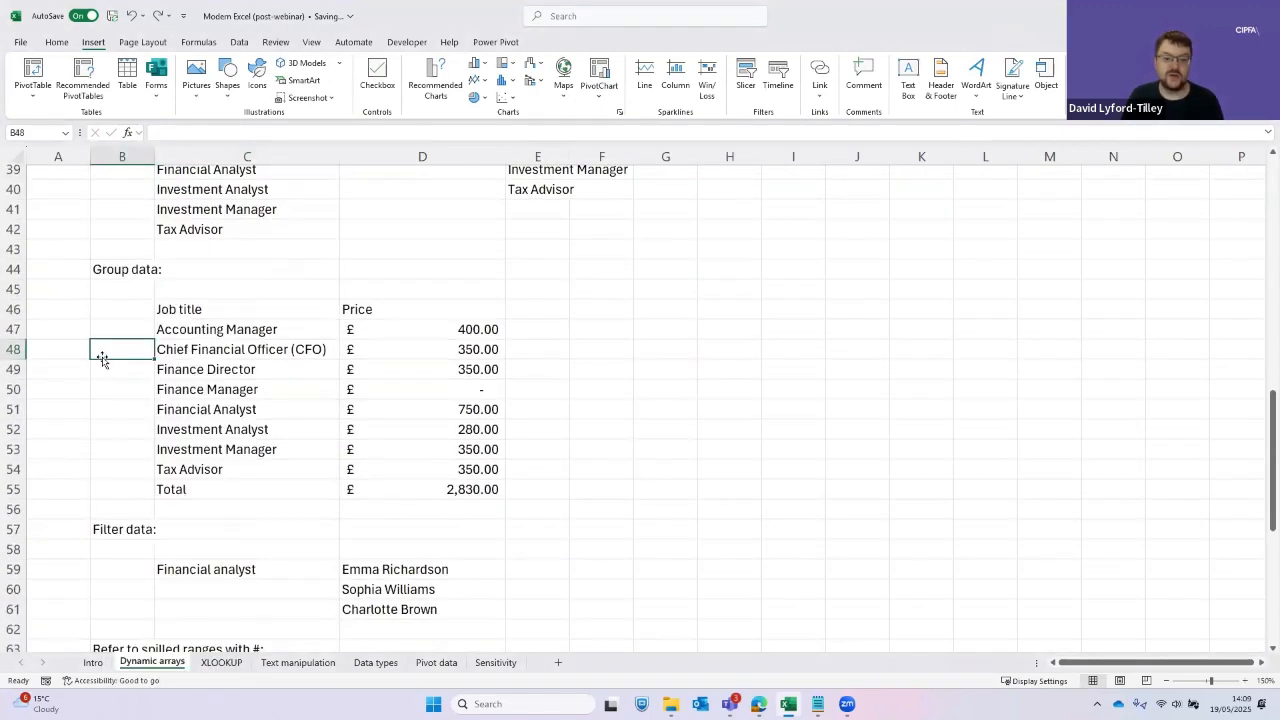
key(Up)
key(Up)
key(Right)
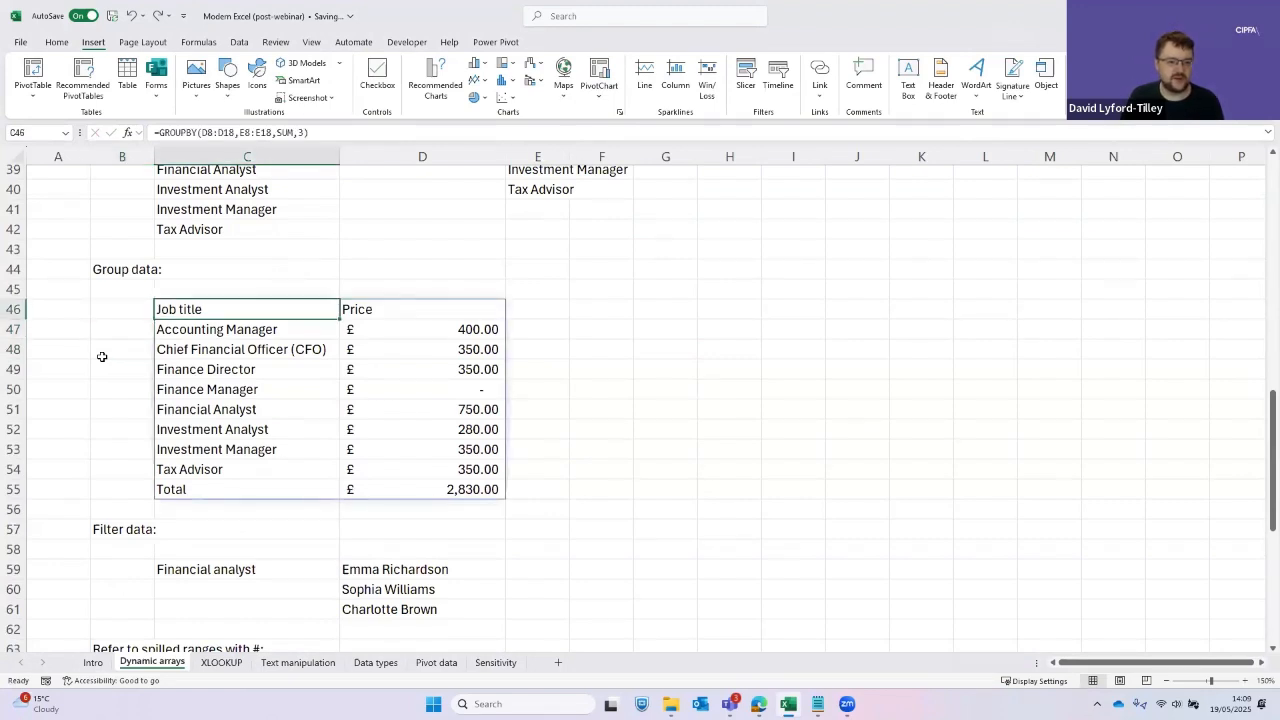
Start a GROUPBY formula in F46, beside the existing grouped table
key(Right)
key(Right)
key(Right)
text(=fr)
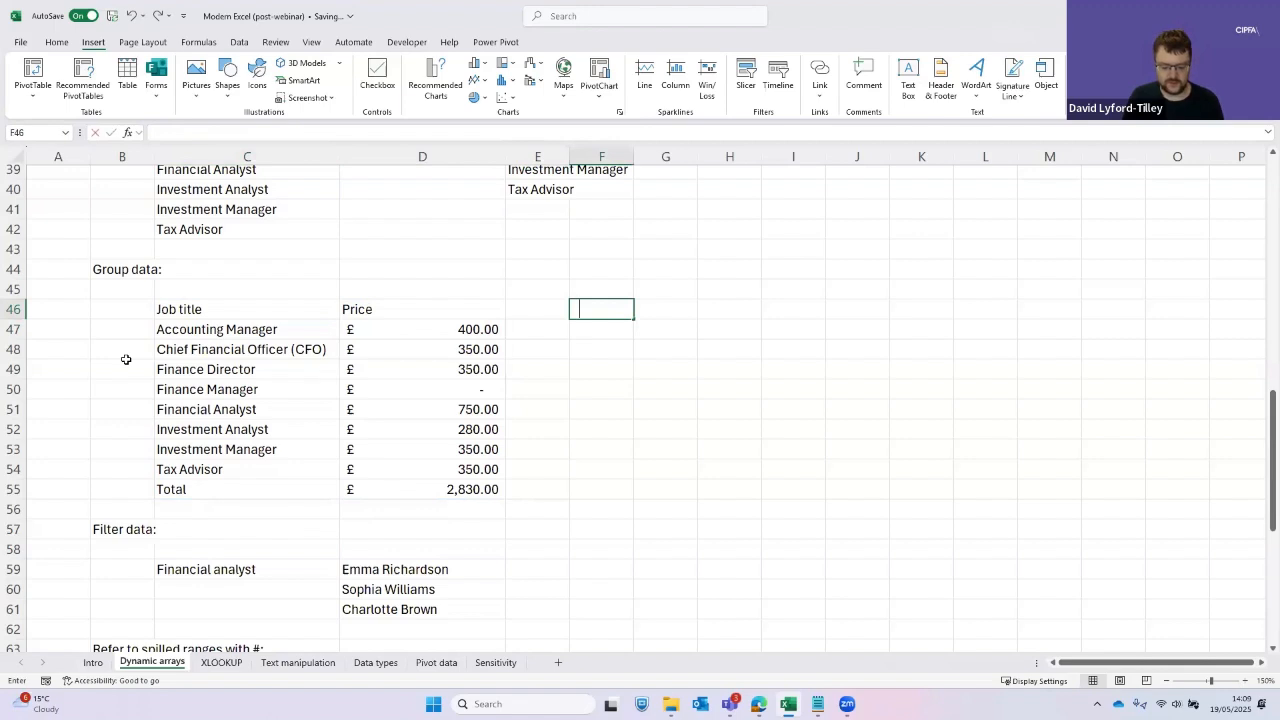
key(BackSpace)
key(BackSpace)
text(gr)
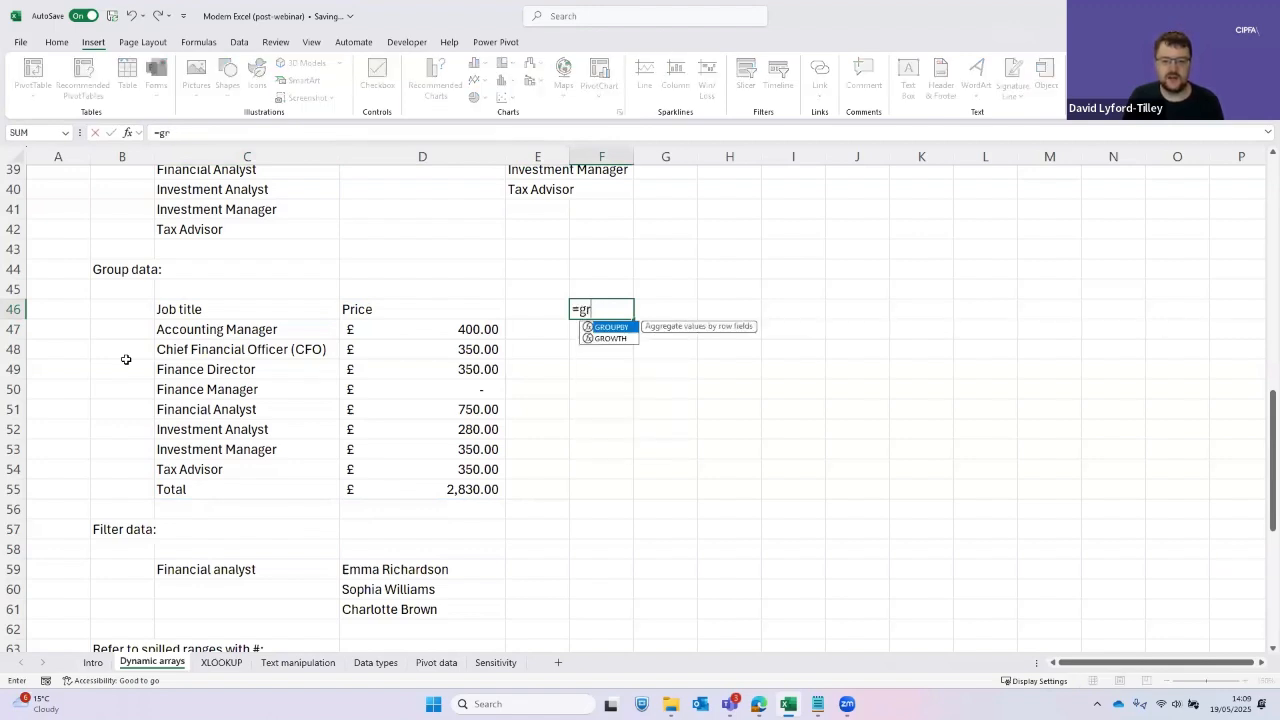
key(Tab)
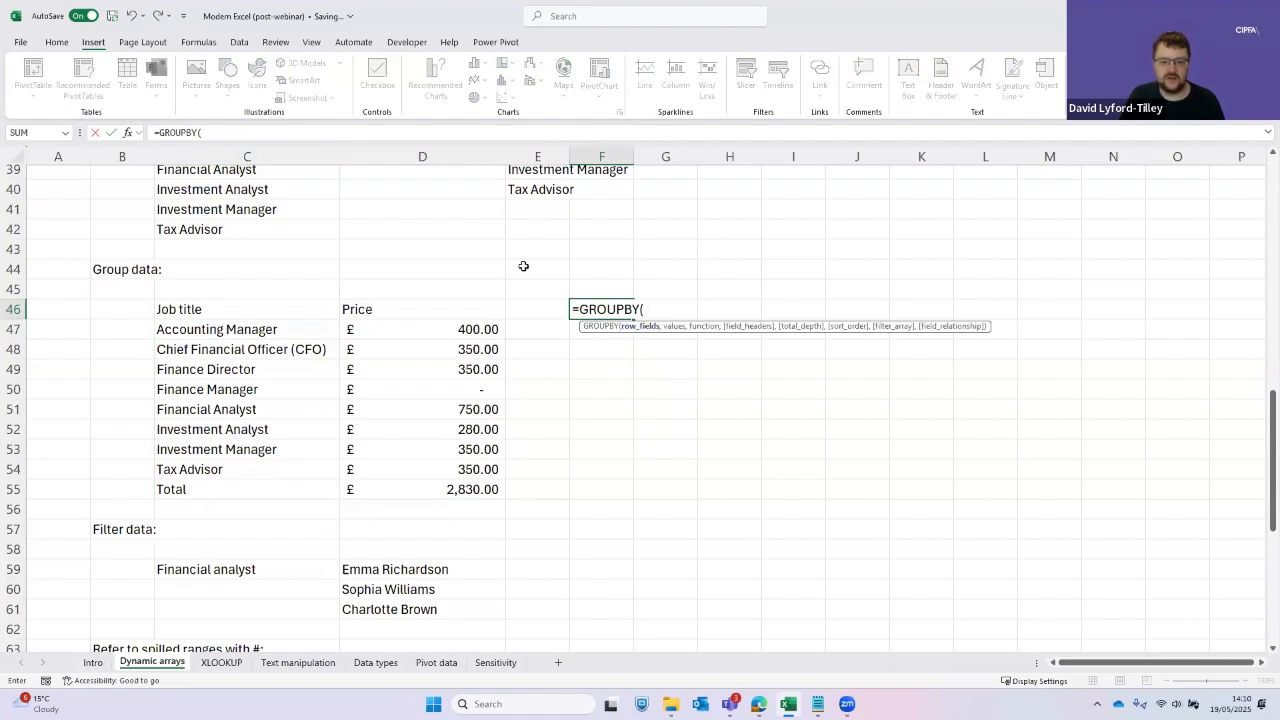
Supply the Job title range D8:D18 as the row fields and the Price range E8:E18 as the values, including both headers
scroll(524, 268, up, 4)
scroll(474, 279, up, 4)
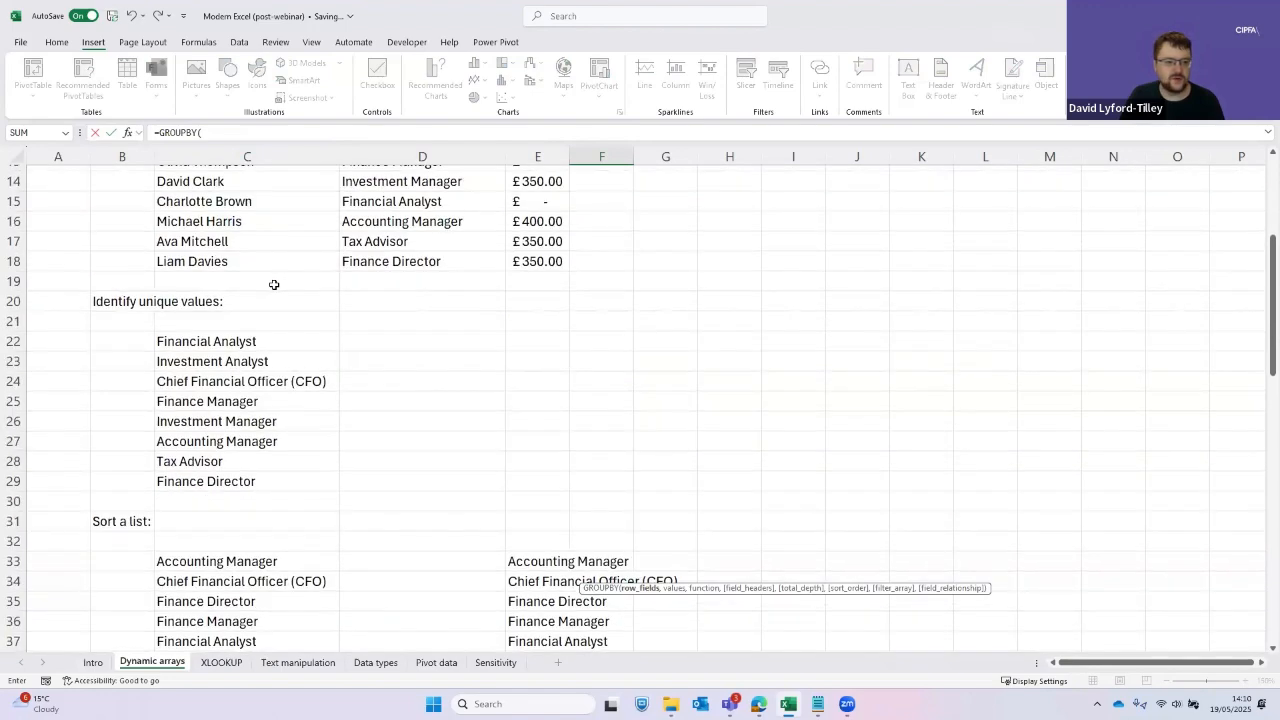
scroll(273, 285, up, 5)
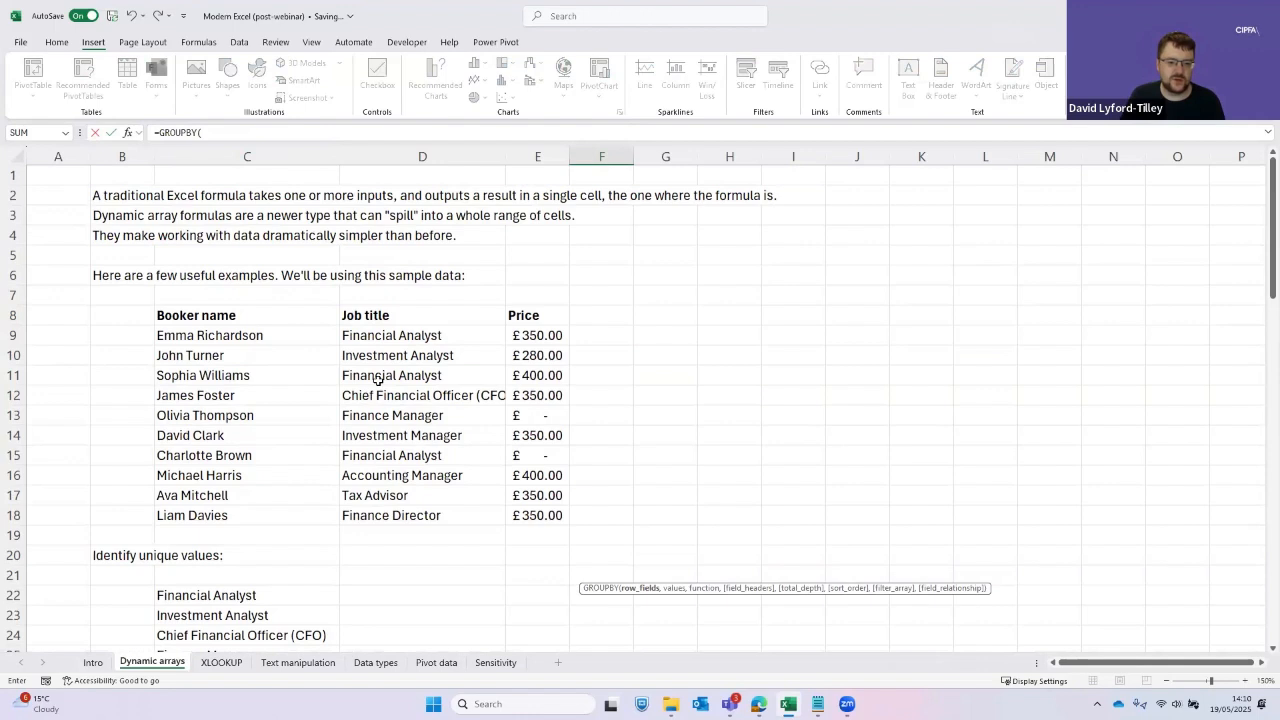
drag(395, 335, 412, 516)
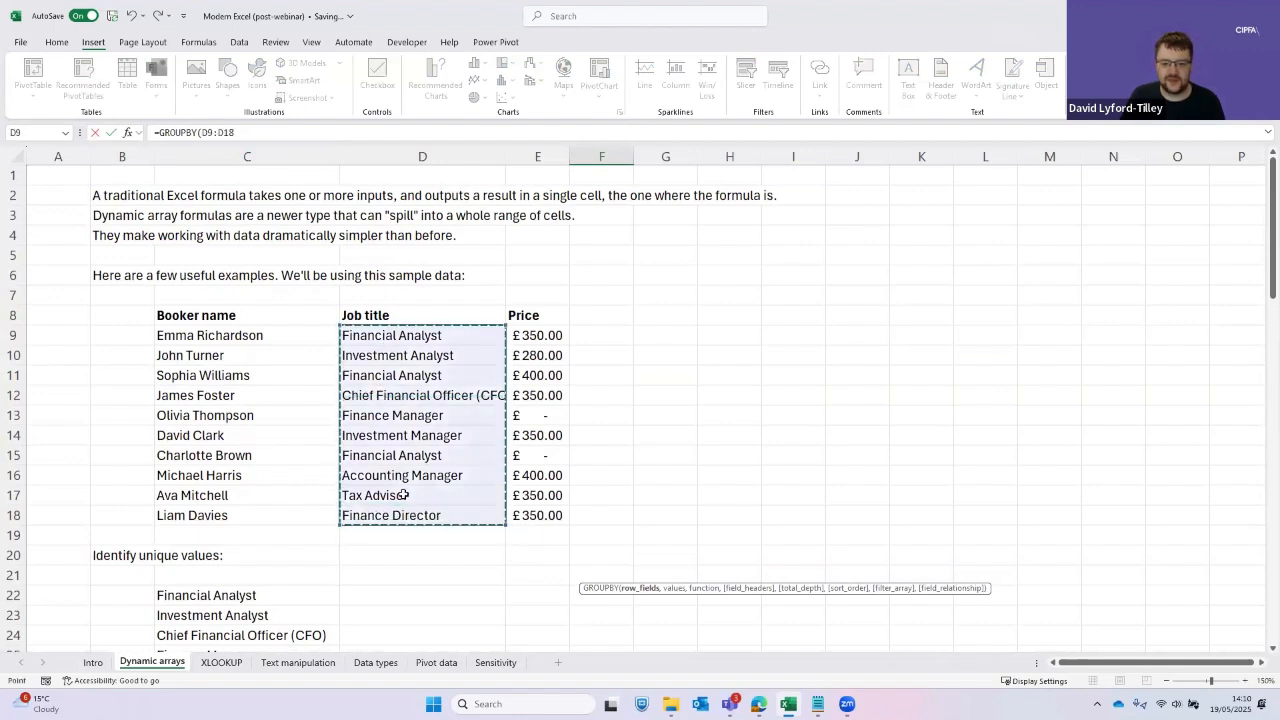
drag(378, 316, 414, 518)
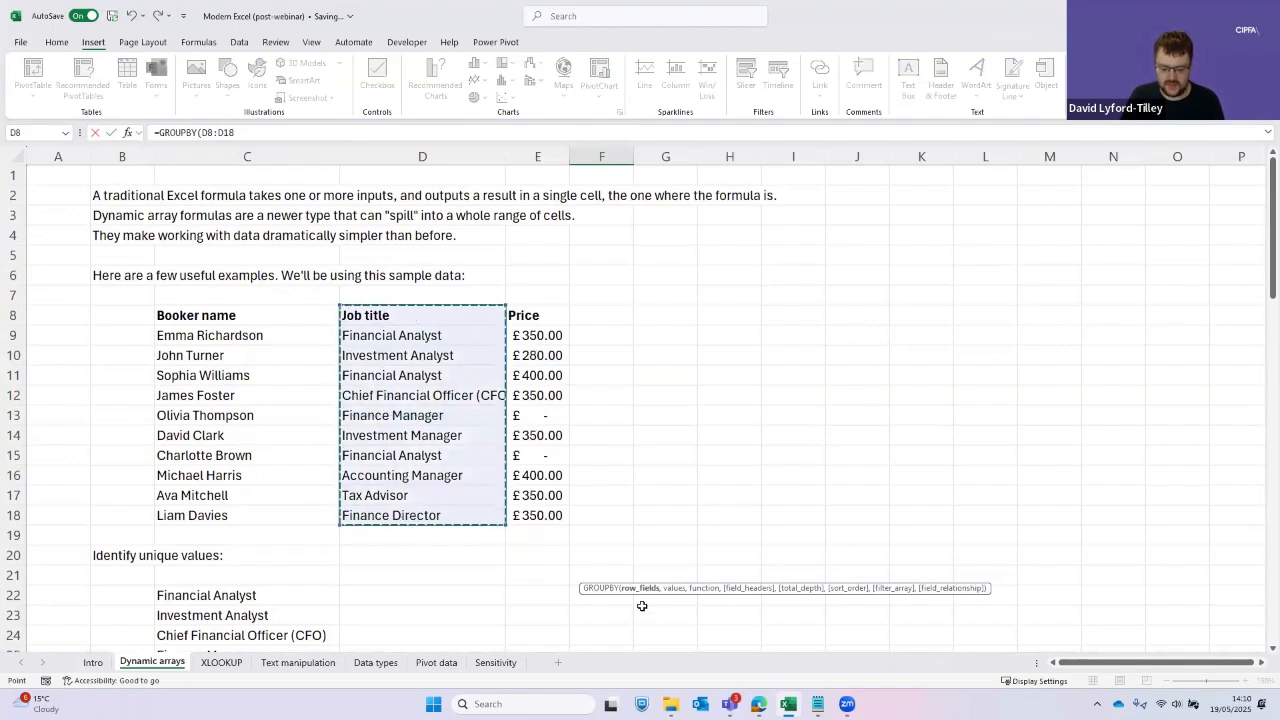
text(,)
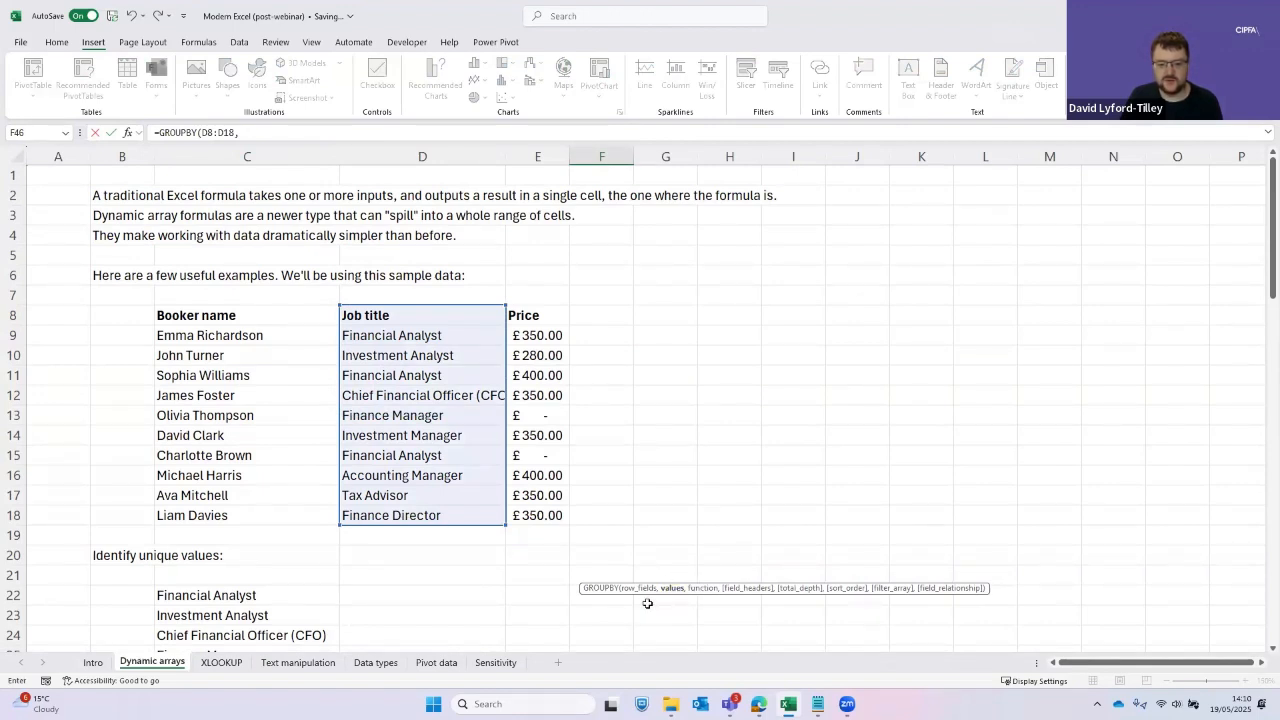
drag(538, 316, 525, 520)
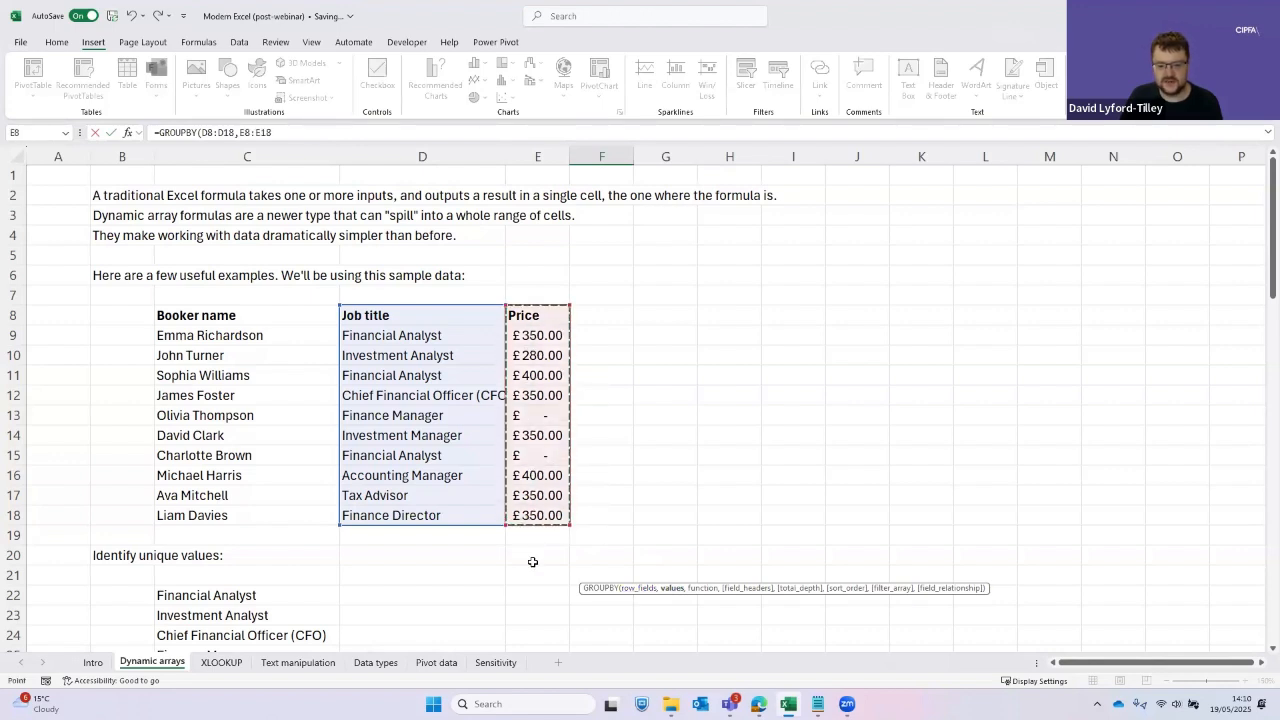
text(,)
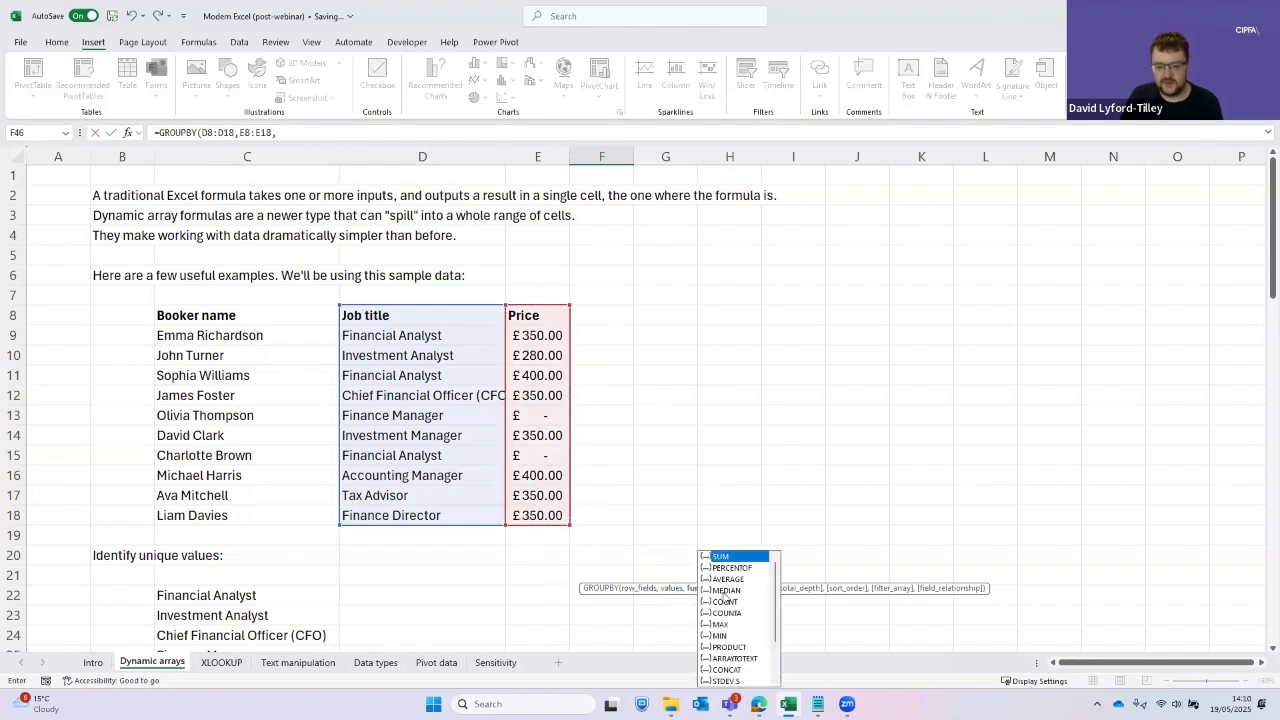
Review the available aggregation functions and choose SUM as the function argument of the GROUPBY formula
key(Down)
key(Down)
key(Down)
key(Down)
key(Down)
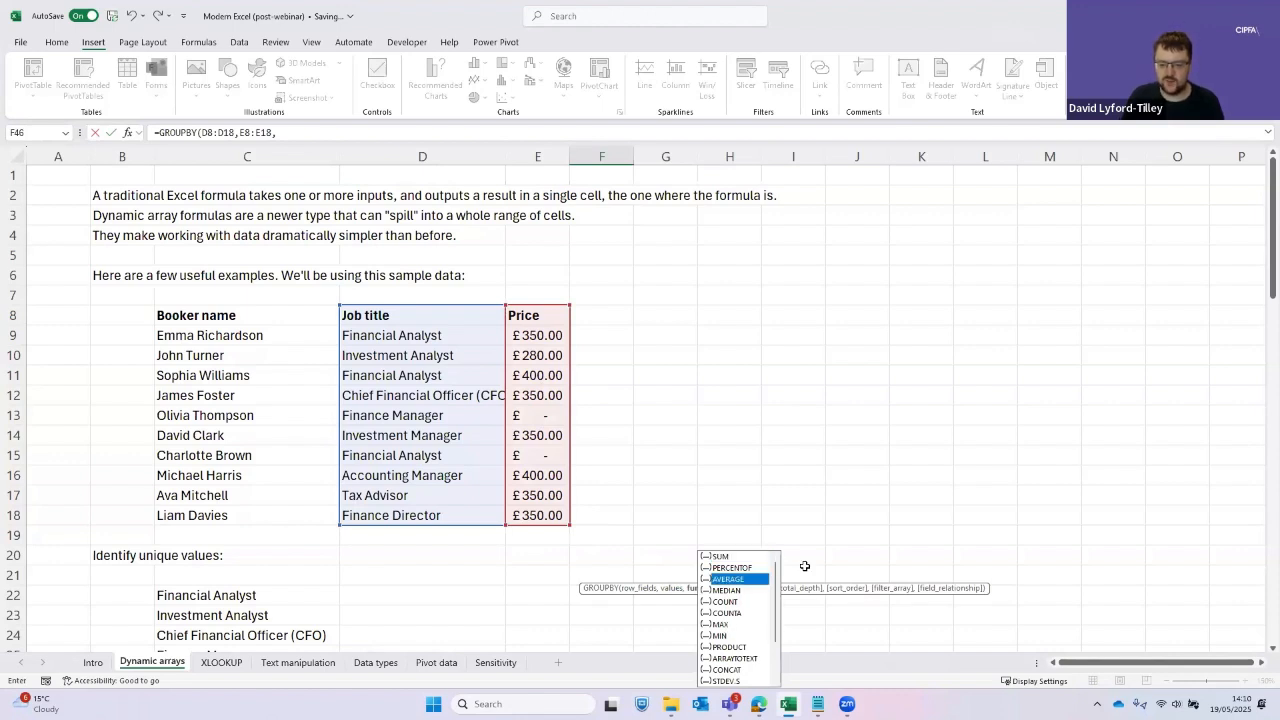
key(Down)
key(Down)
key(Down)
key(Down)
key(Down)
key(Down)
key(Down)
key(Down)
key(Down)
key(Down)
key(Down)
key(Up)
key(Up)
key(Up)
key(Up)
key(Up)
key(Up)
key(Up)
key(Up)
key(Up)
key(Up)
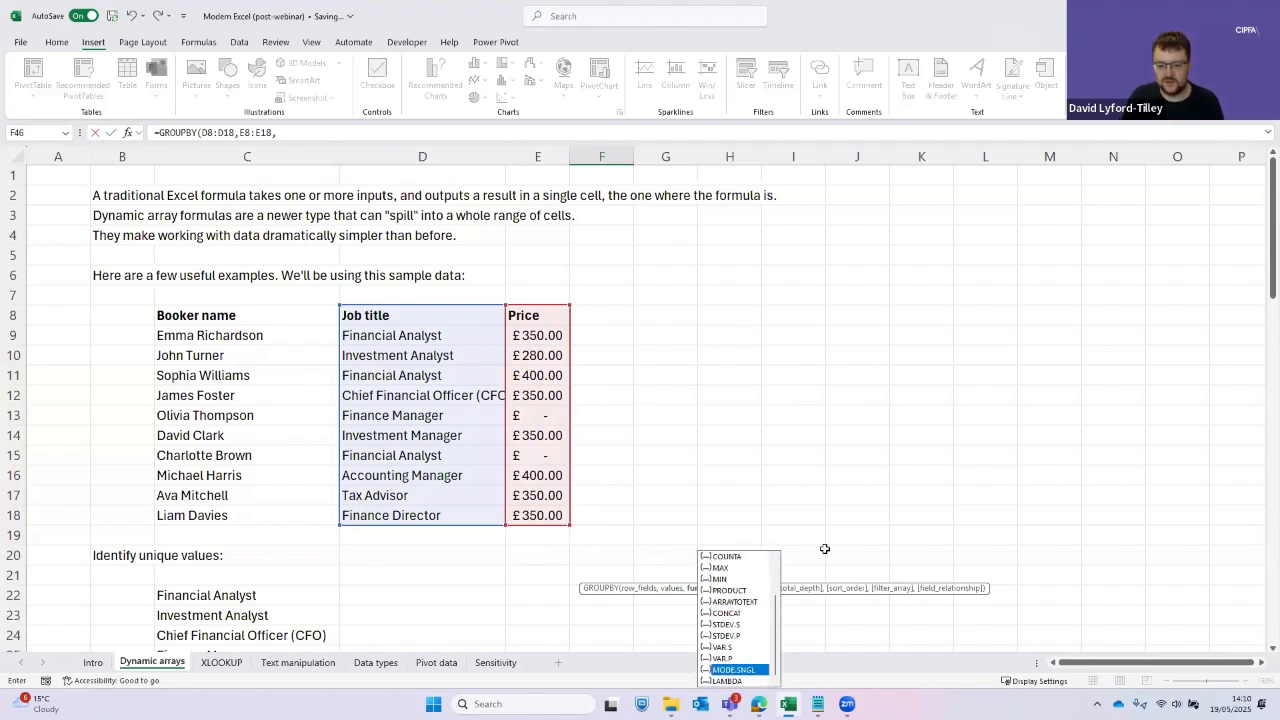
key(Down)
key(Down)
key(Down)
key(Down)
key(Down)
key(Down)
key(Down)
key(Down)
key(Down)
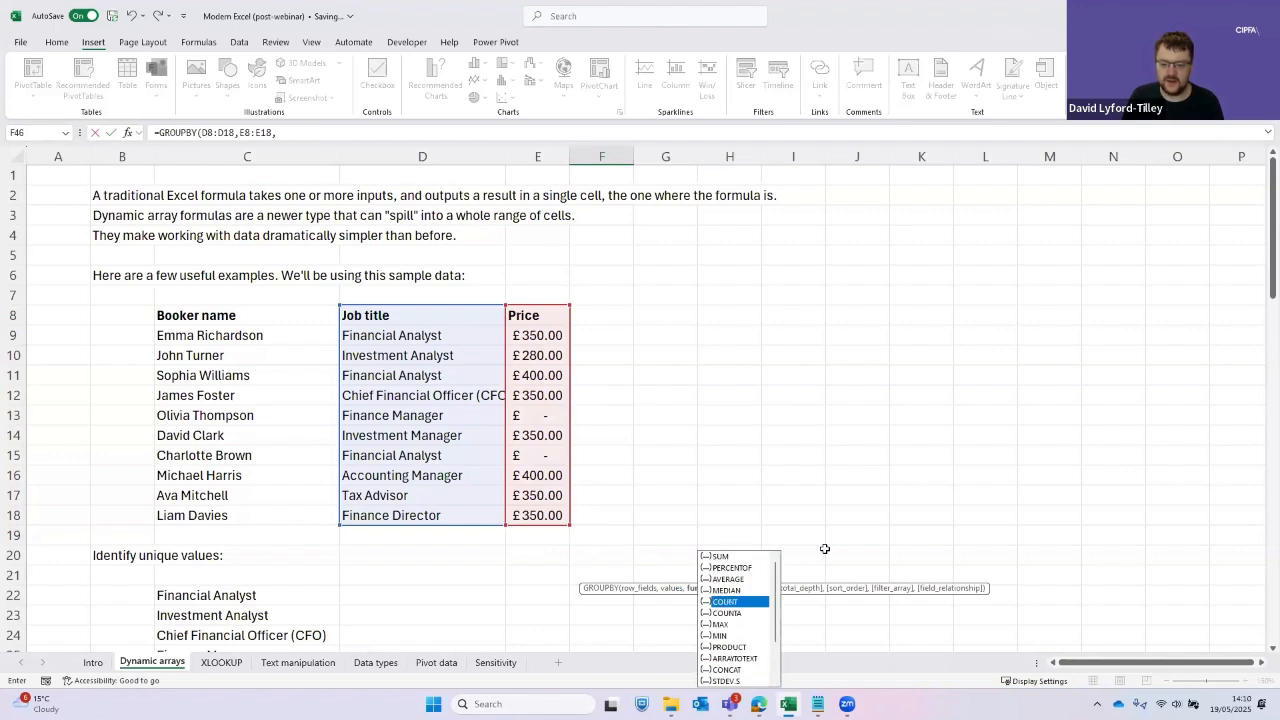
key(Up)
key(Up)
key(Up)
key(Up)
key(Up)
key(Up)
key(Up)
key(Up)
key(Up)
key(Up)
key(Up)
key(Up)
key(Up)
key(Up)
key(Up)
key(Down)
key(Down)
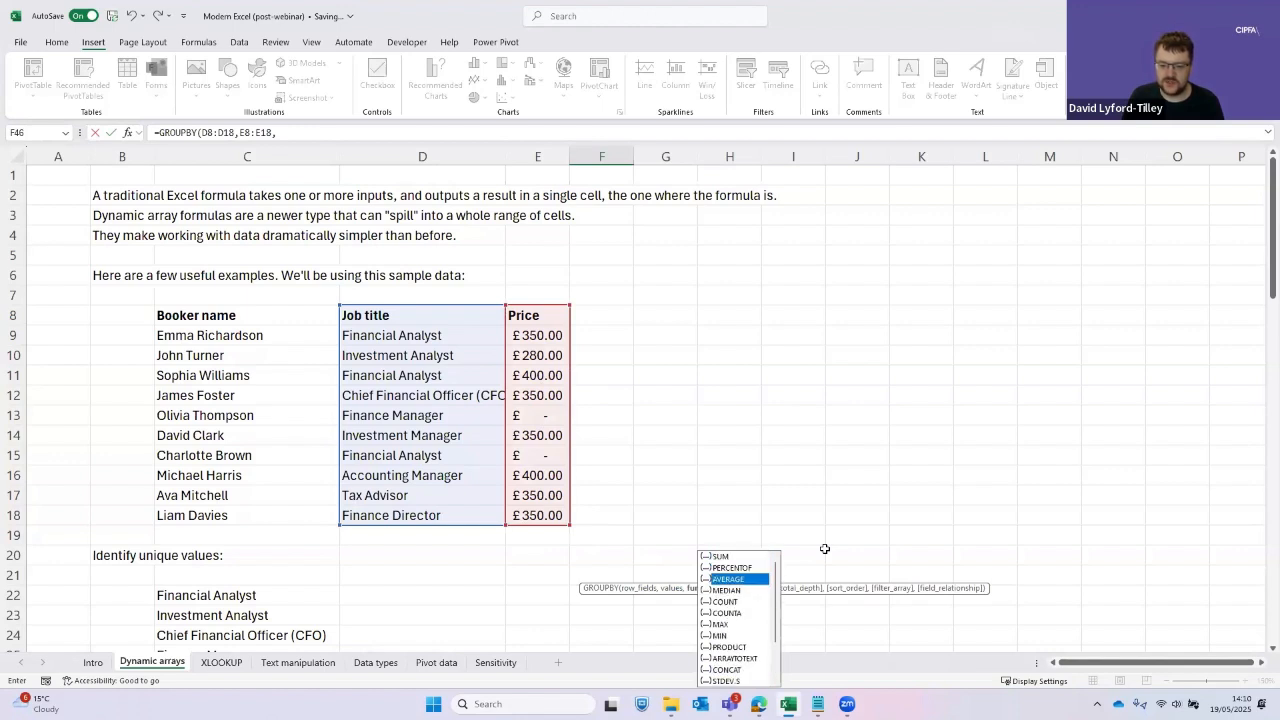
key(Up)
key(Up)
key(Tab)
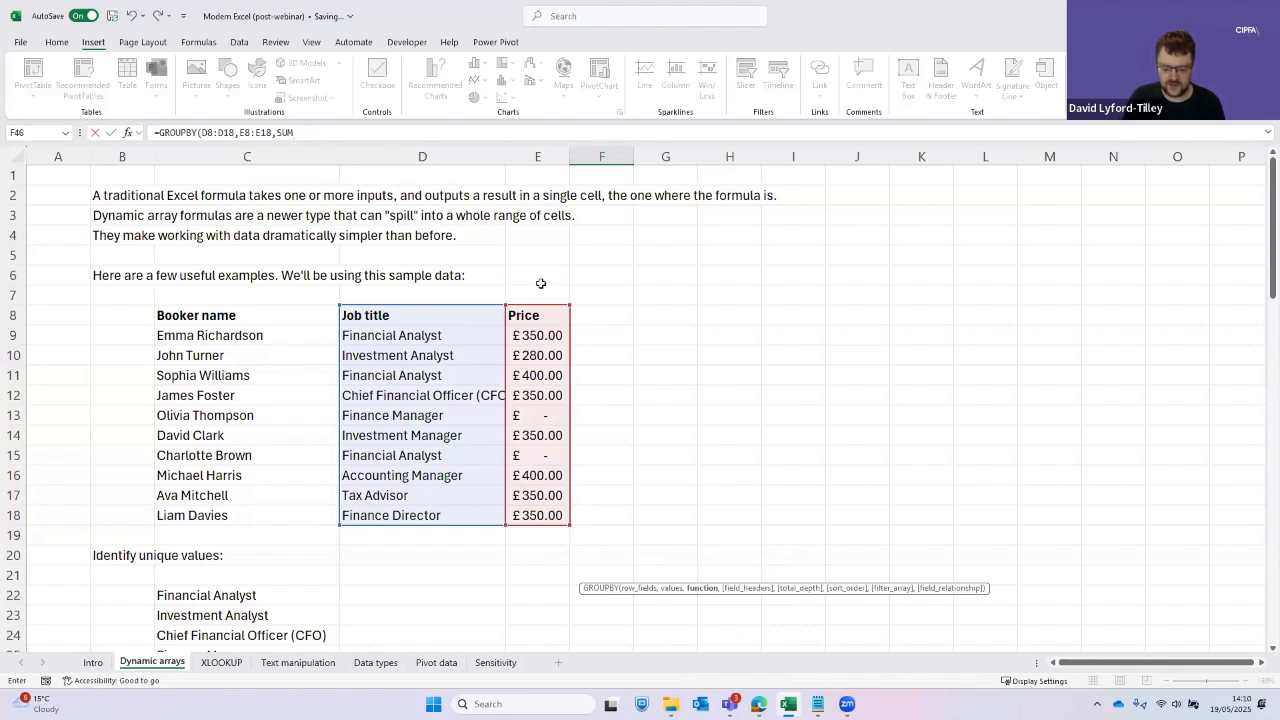
Set the field_headers argument to 3 - Yes and show, and complete the GROUPBY formula in F46
text(,)
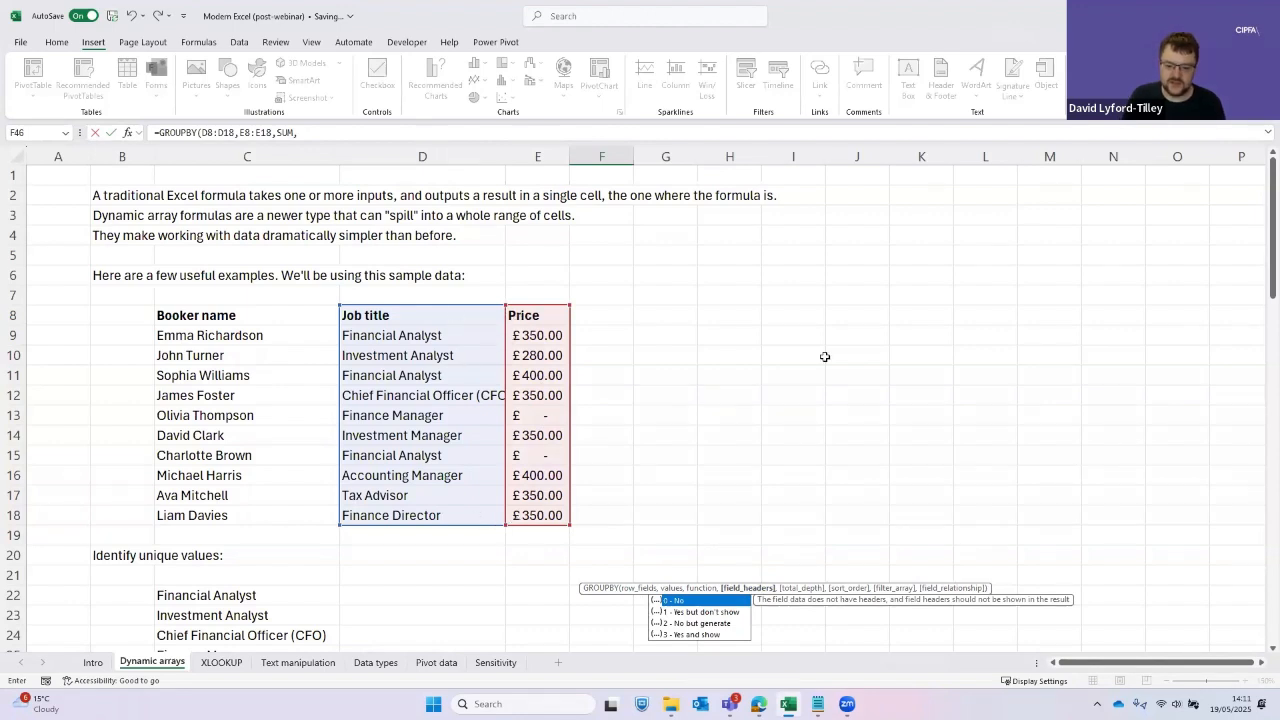
key(Down)
key(Down)
key(Down)
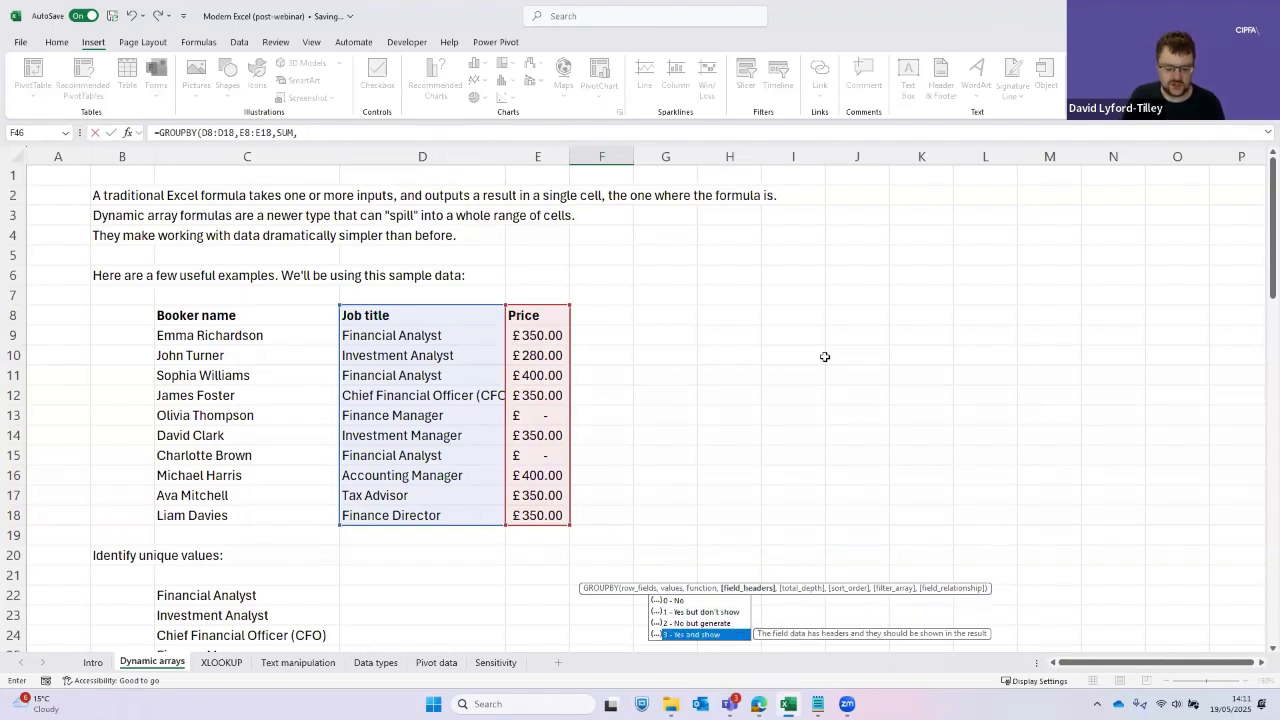
key(Tab)
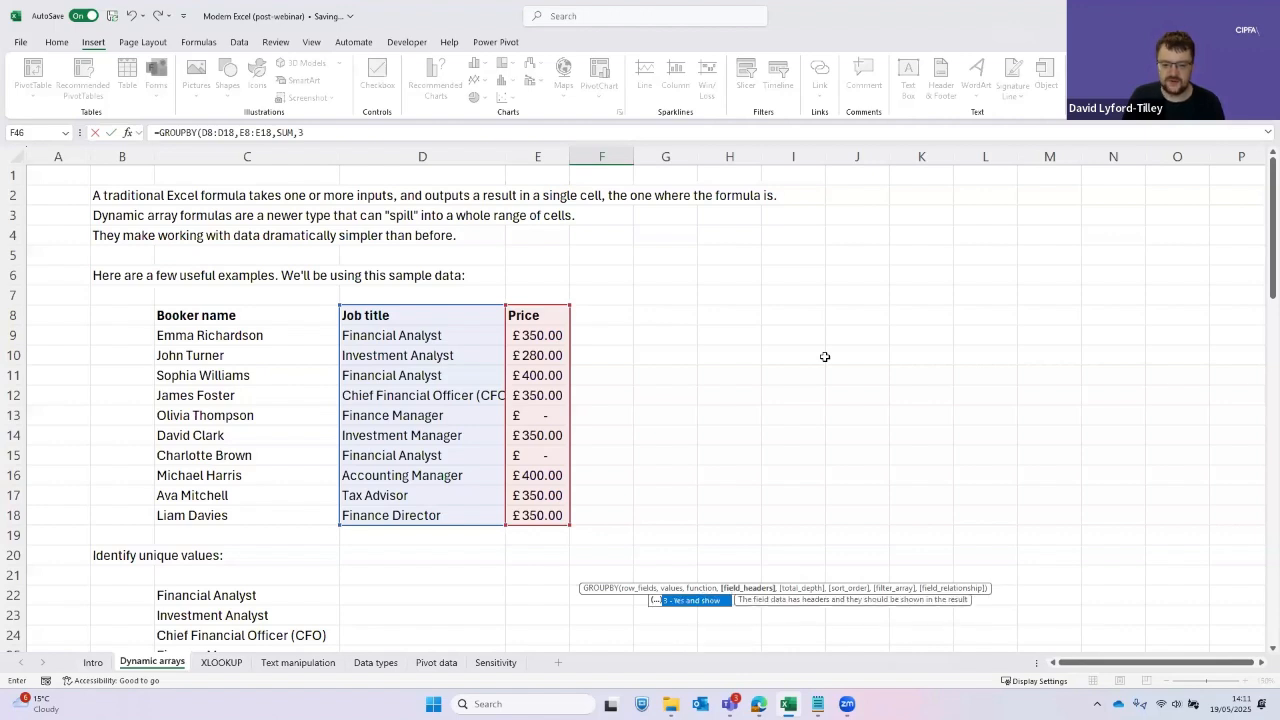
text())
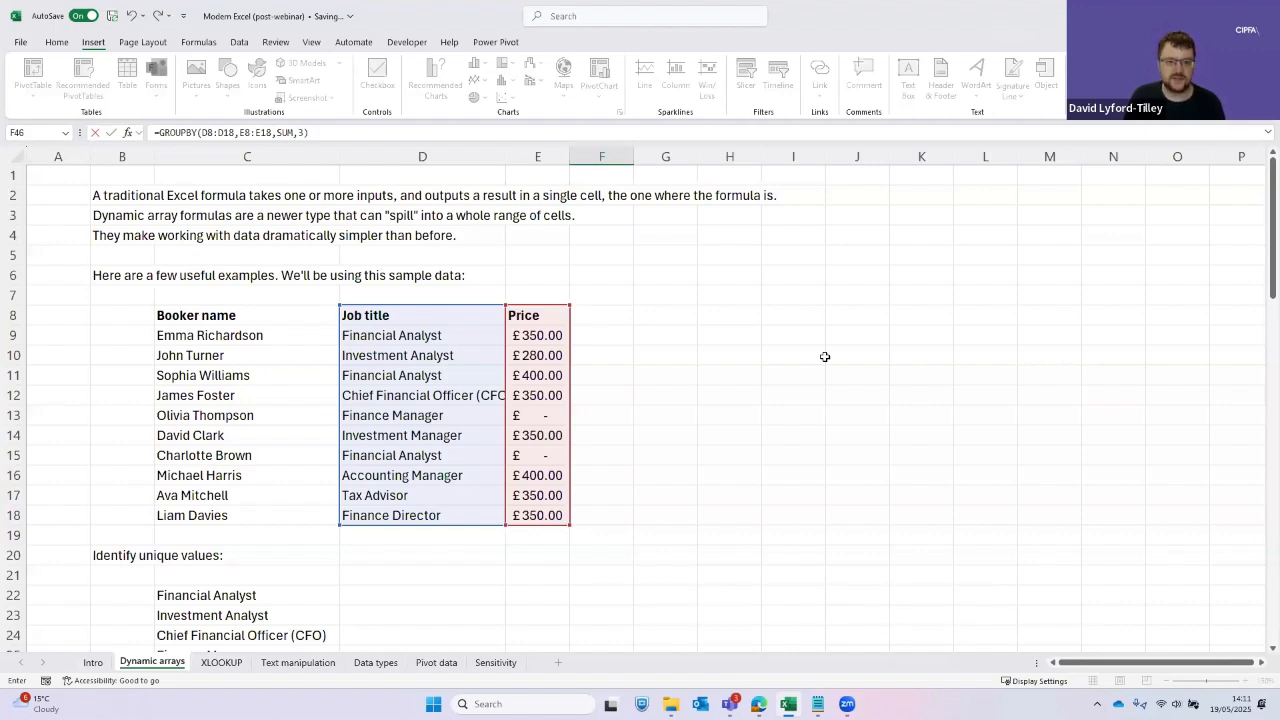
key(Return)
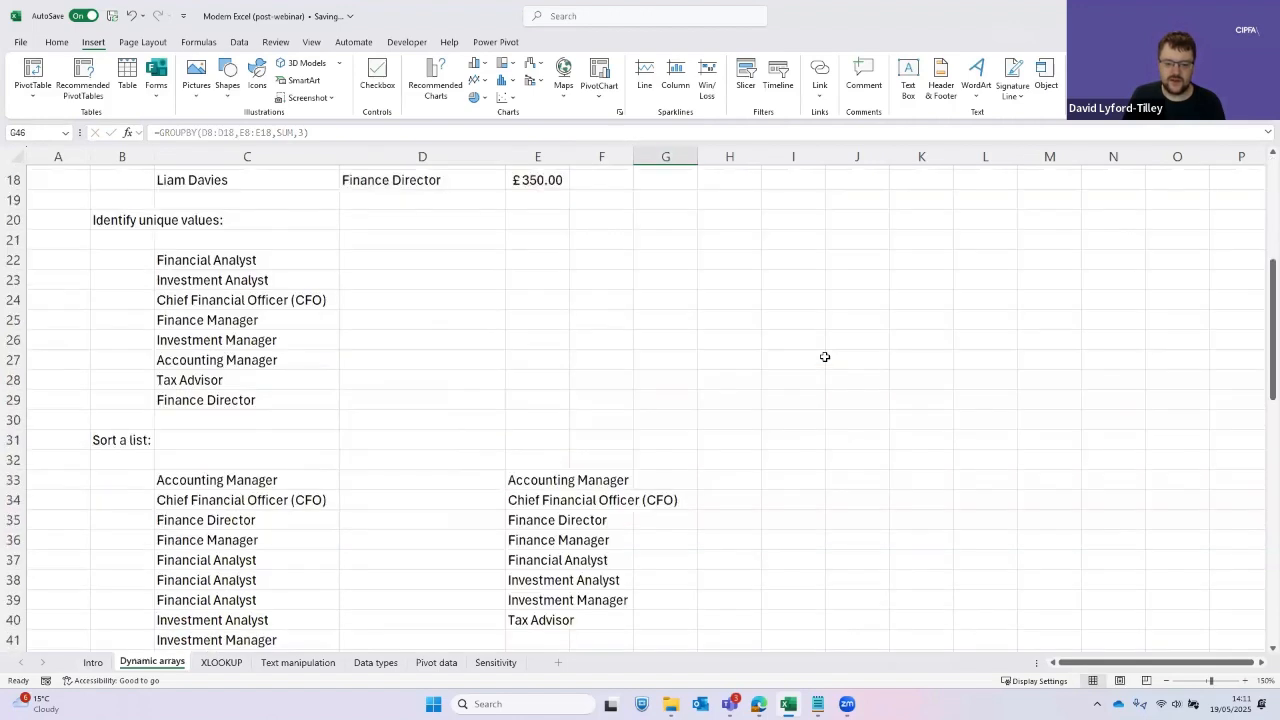
Autofit columns F and G to the contents of the new grouped table
key(Down)
key(Down)
key(Down)
key(Down)
key(Down)
key(Down)
key(Down)
key(Down)
key(Down)
key(Down)
key(Down)
key(Right)
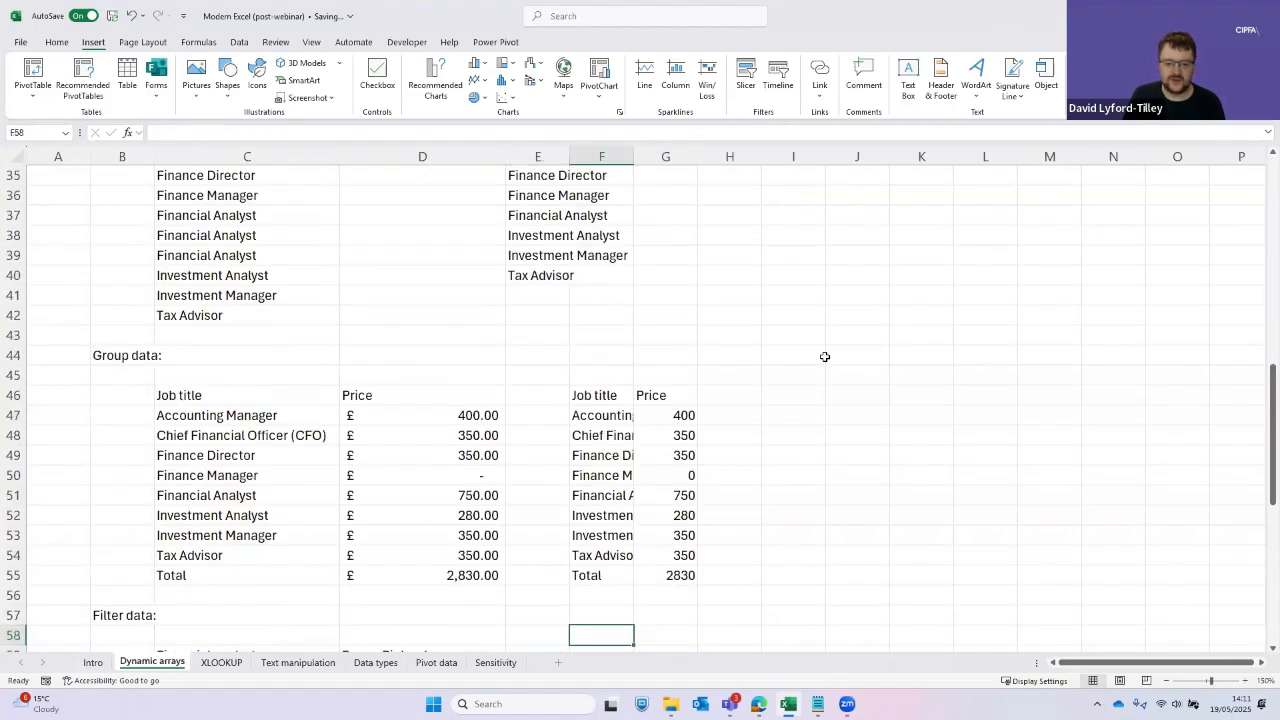
key(ctrl+Up)
key(ctrl+Up)
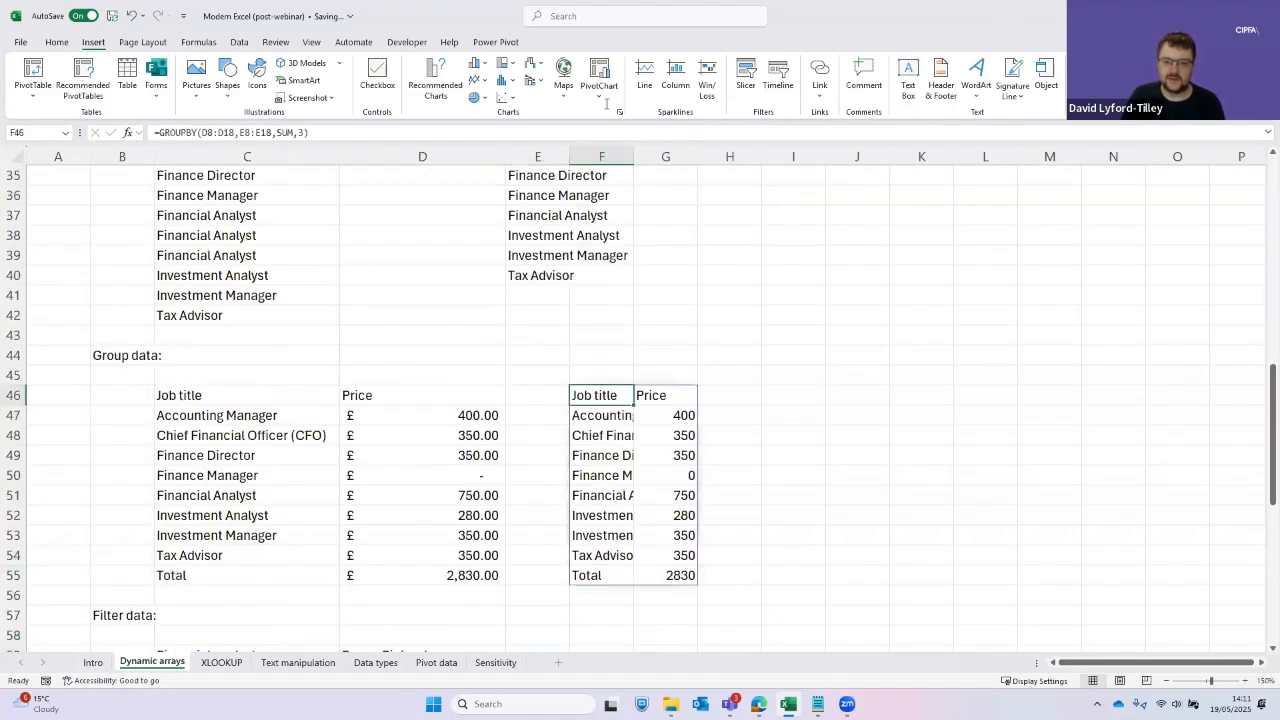
drag(601, 156, 642, 155)
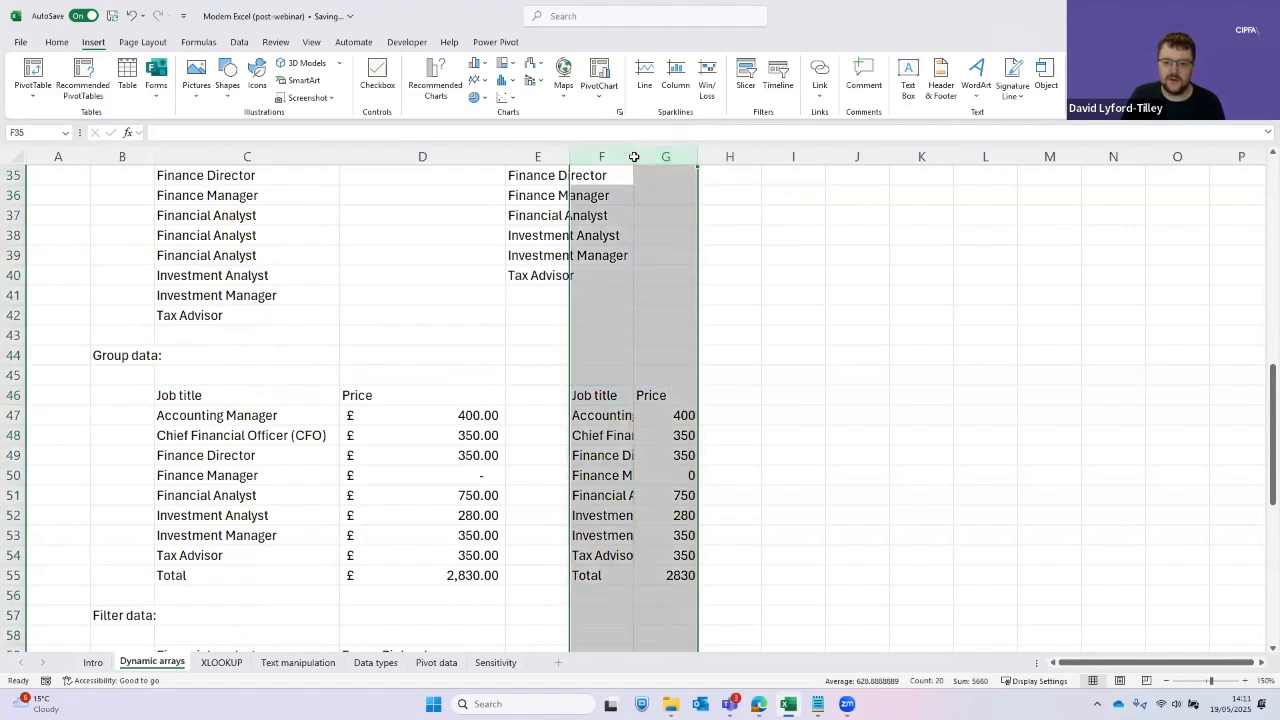
double_click(634, 156)
Examine the grouped job titles in column F of the new GROUPBY result
click(653, 475)
key(Up)
key(Up)
key(Up)
key(Down)
key(Down)
key(Down)
key(Down)
key(Down)
key(Down)
key(Down)
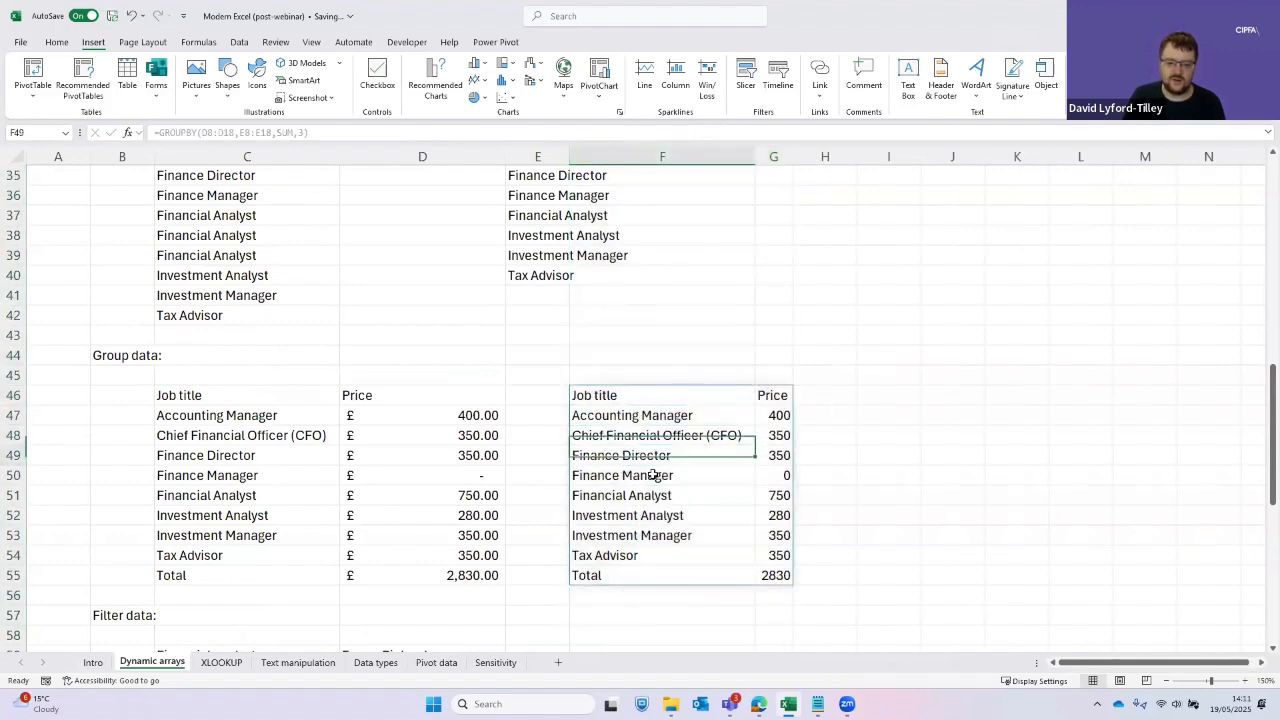
key(Up)
key(Up)
key(Up)
key(Up)
key(Up)
key(Up)
key(Up)
key(Up)
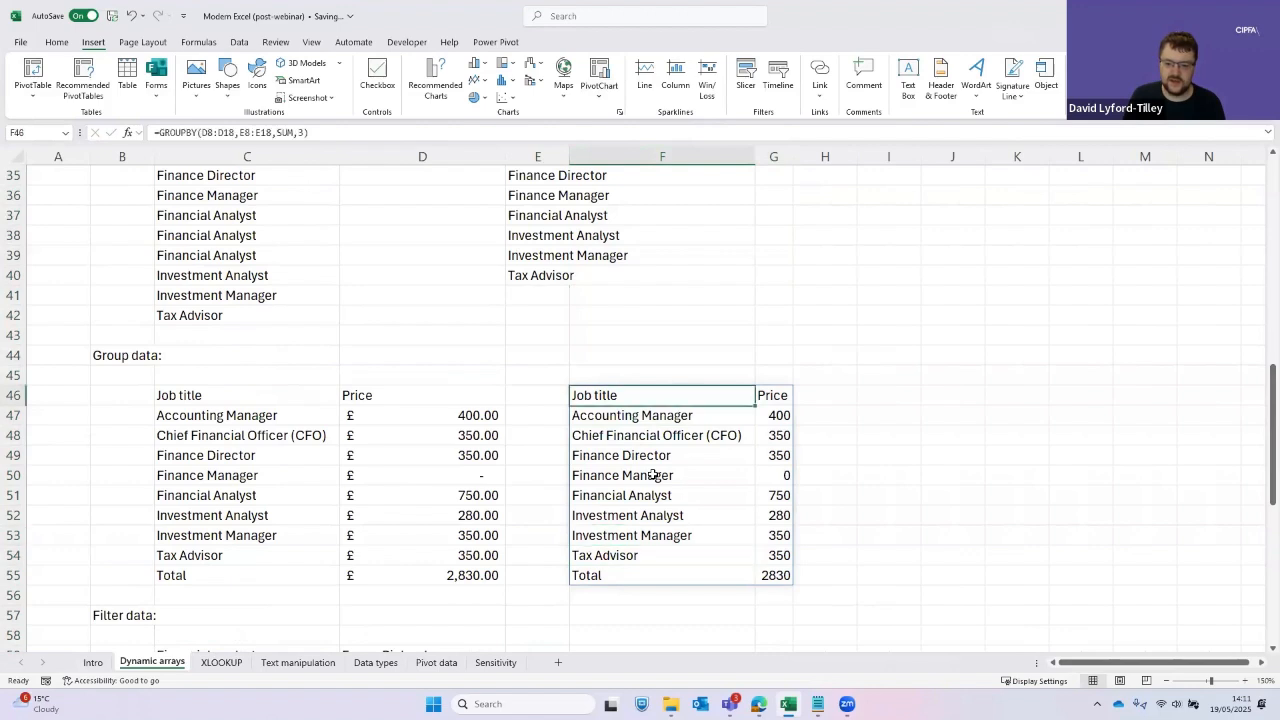
Examine the summed prices for each job title in column G of the new GROUPBY result
key(Right)
key(Down)
key(Down)
key(Down)
key(Down)
key(Down)
key(Down)
key(Down)
key(Down)
key(Up)
key(Up)
key(Up)
key(Up)
key(Up)
key(Up)
key(Up)
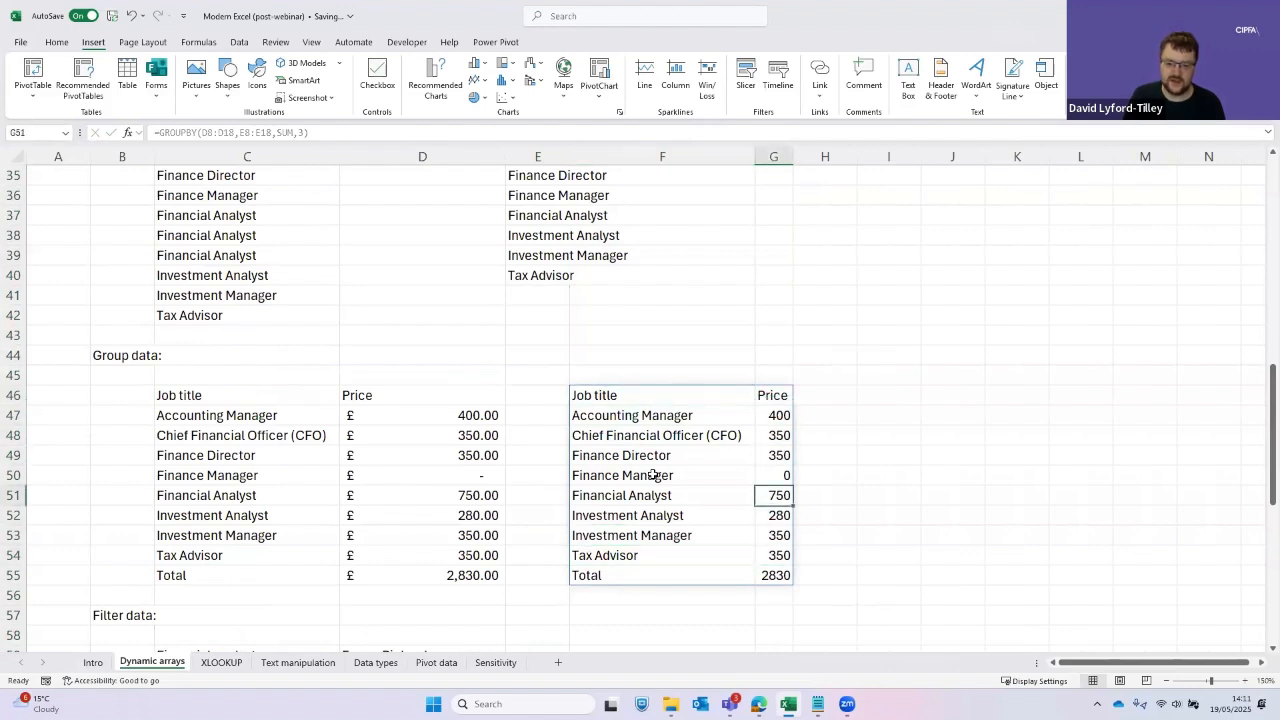
key(Down)
key(Down)
key(Down)
key(Down)
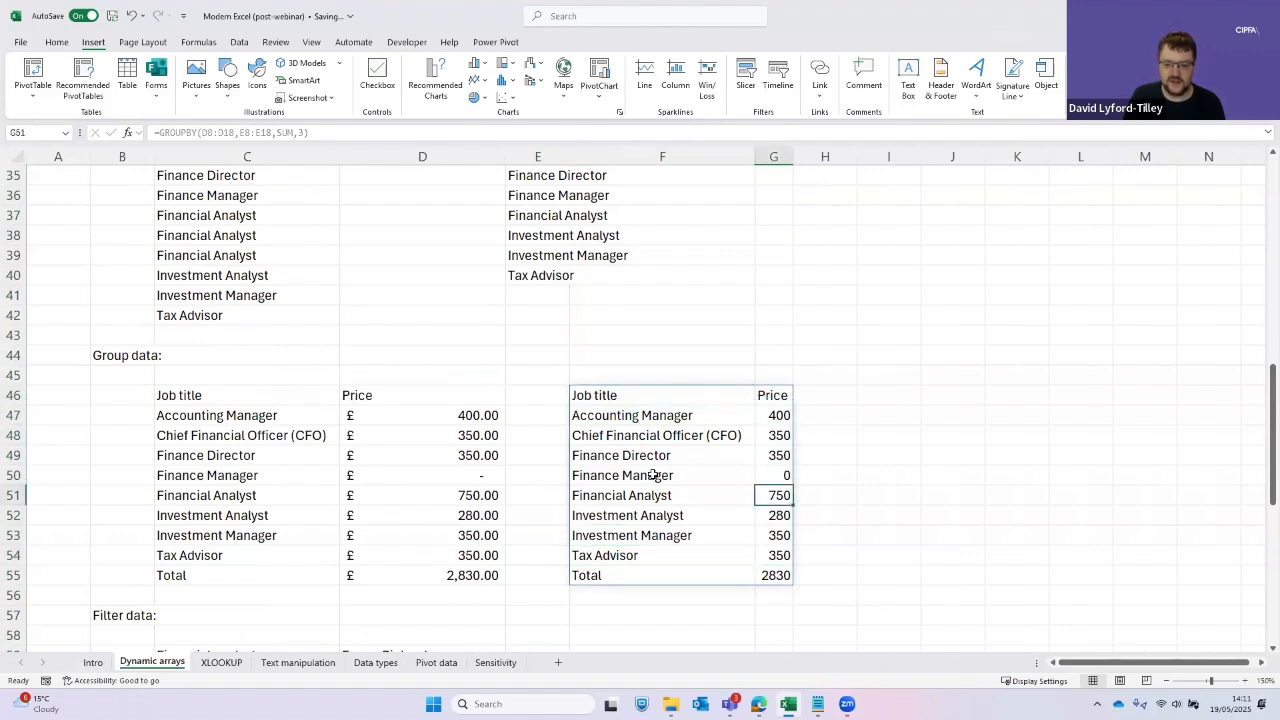
key(Down)
key(Down)
key(Down)
key(Down)
Check the Total row and the header row of the new GROUPBY result in F46:G55
key(Left)
key(Right)
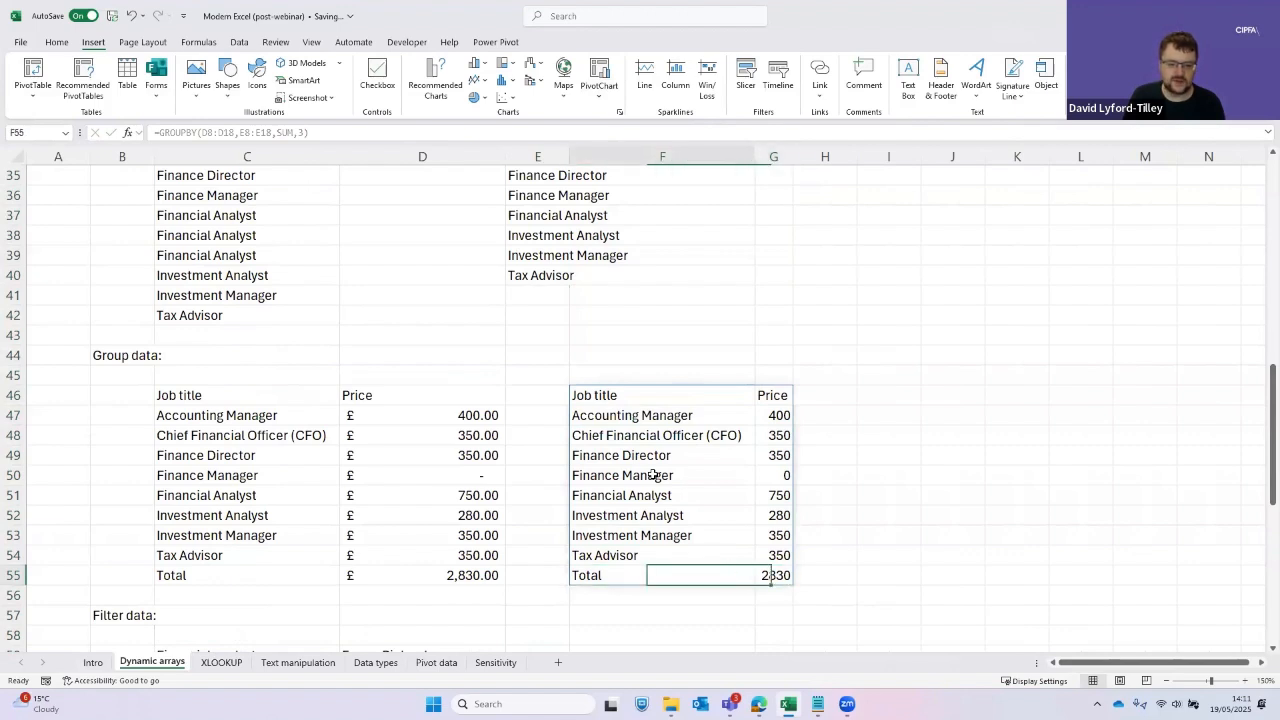
key(Left)
key(Up)
key(ctrl+Up)
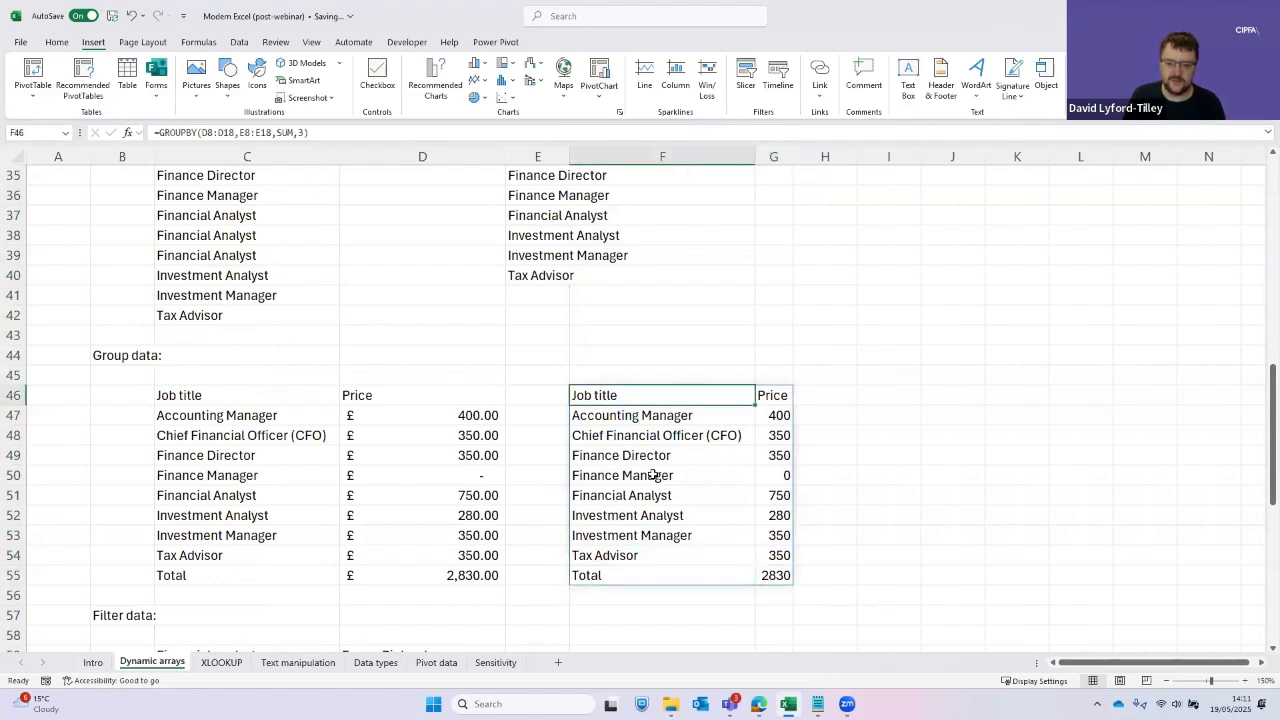
key(Right)
key(Down)
key(Left)
key(ctrl+Down)
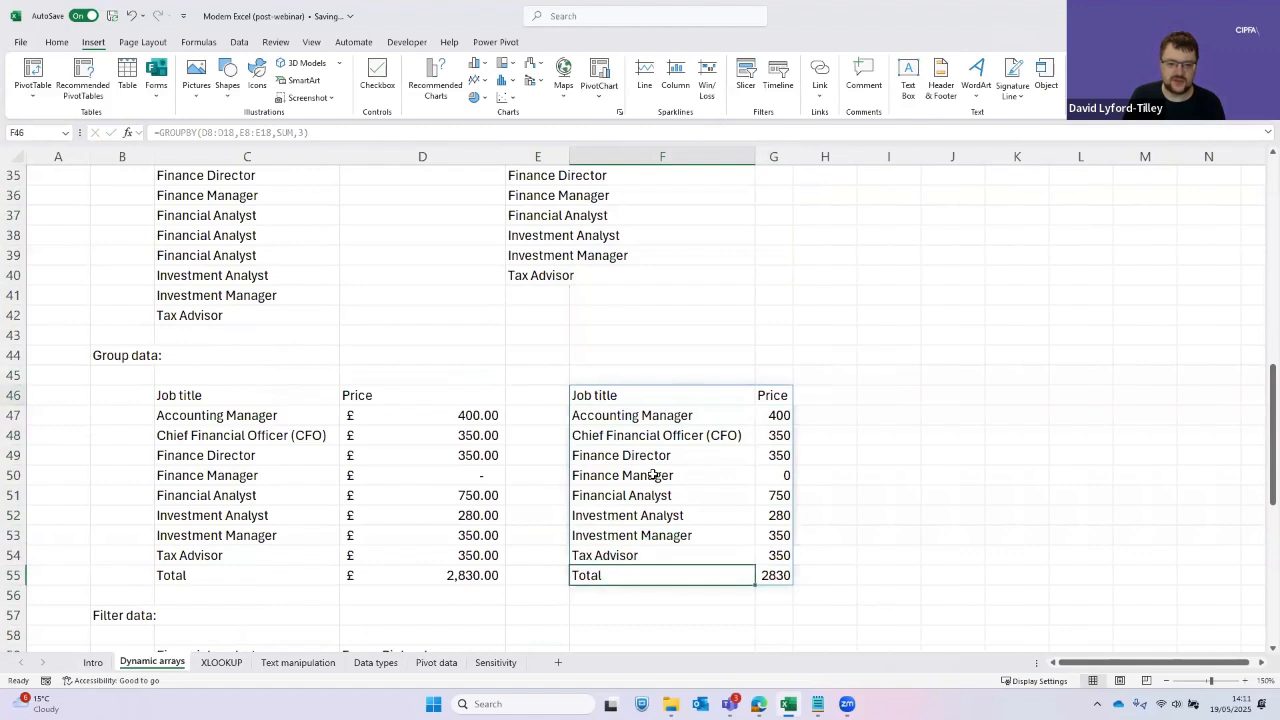
key(ctrl+Up)
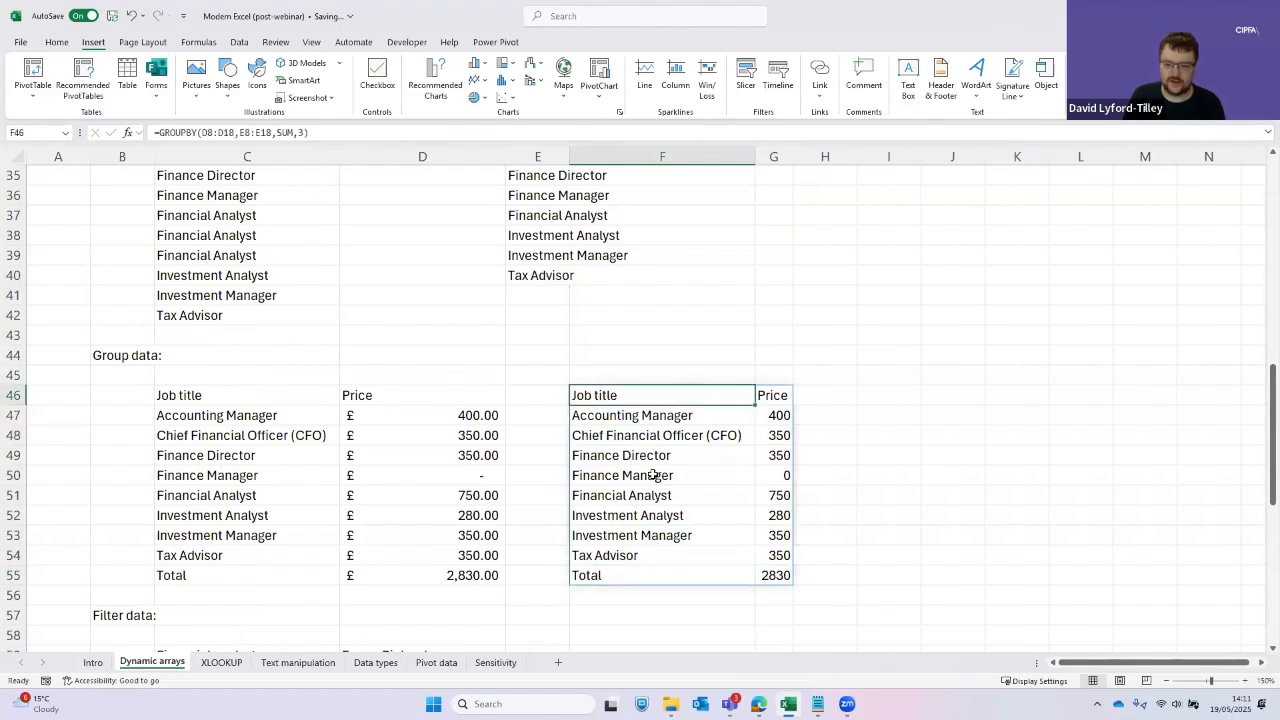
Examine the headers and first job title rows of the original GROUPBY table in C46:D55
key(Left)
key(Left)
key(Down)
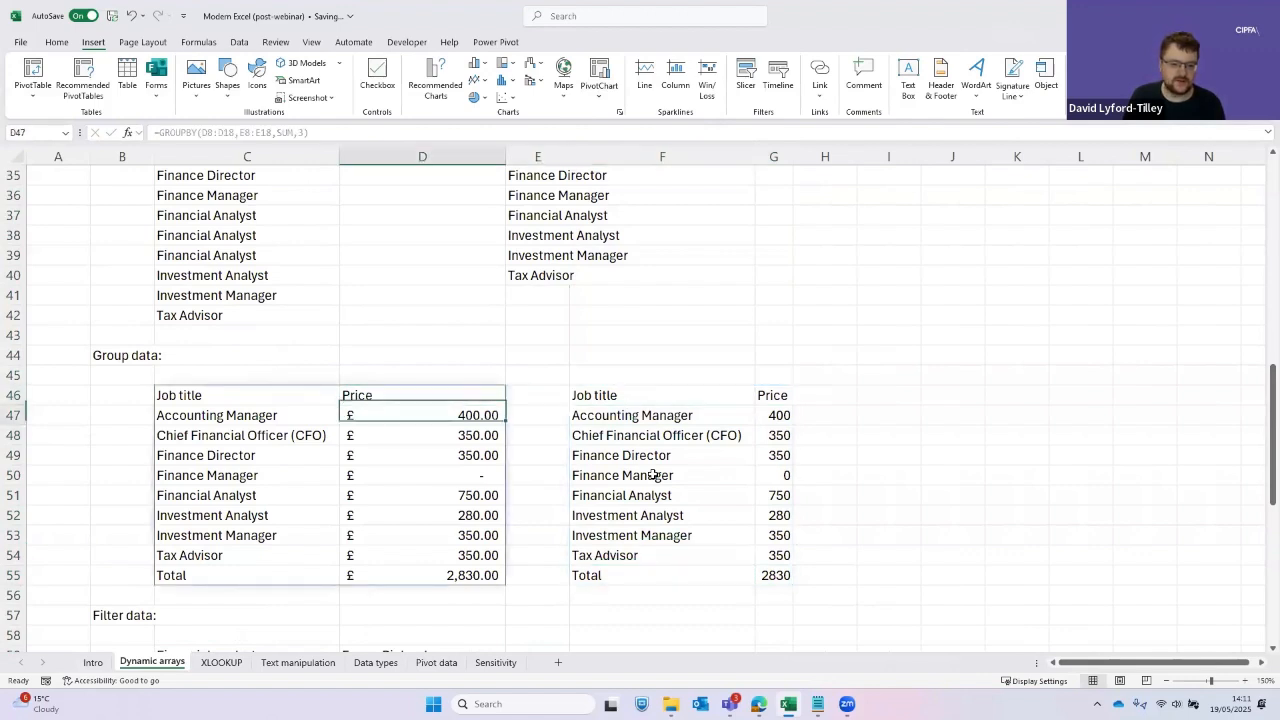
key(Left)
key(Up)
key(Right)
key(Left)
key(Down)
key(Down)
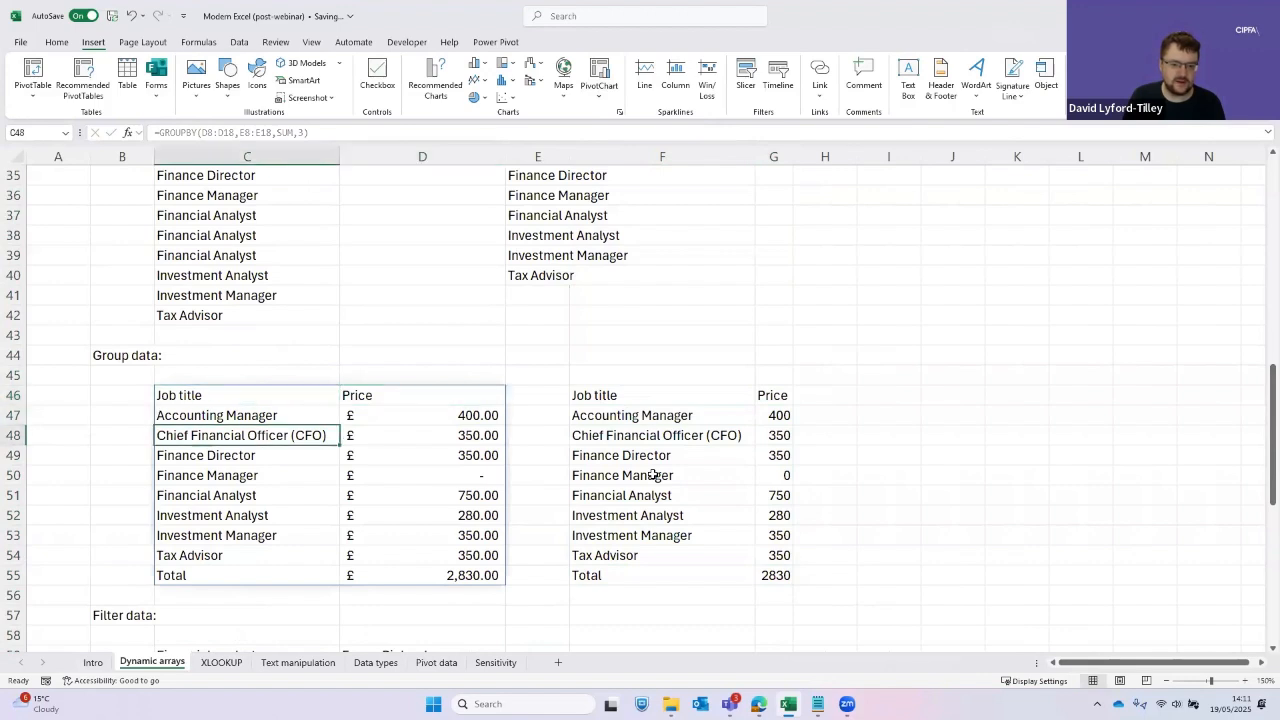
Examine the summed prices in column D of the original GROUPBY table, ending at its formula cell C46
key(Right)
key(Down)
key(Down)
key(Down)
key(Up)
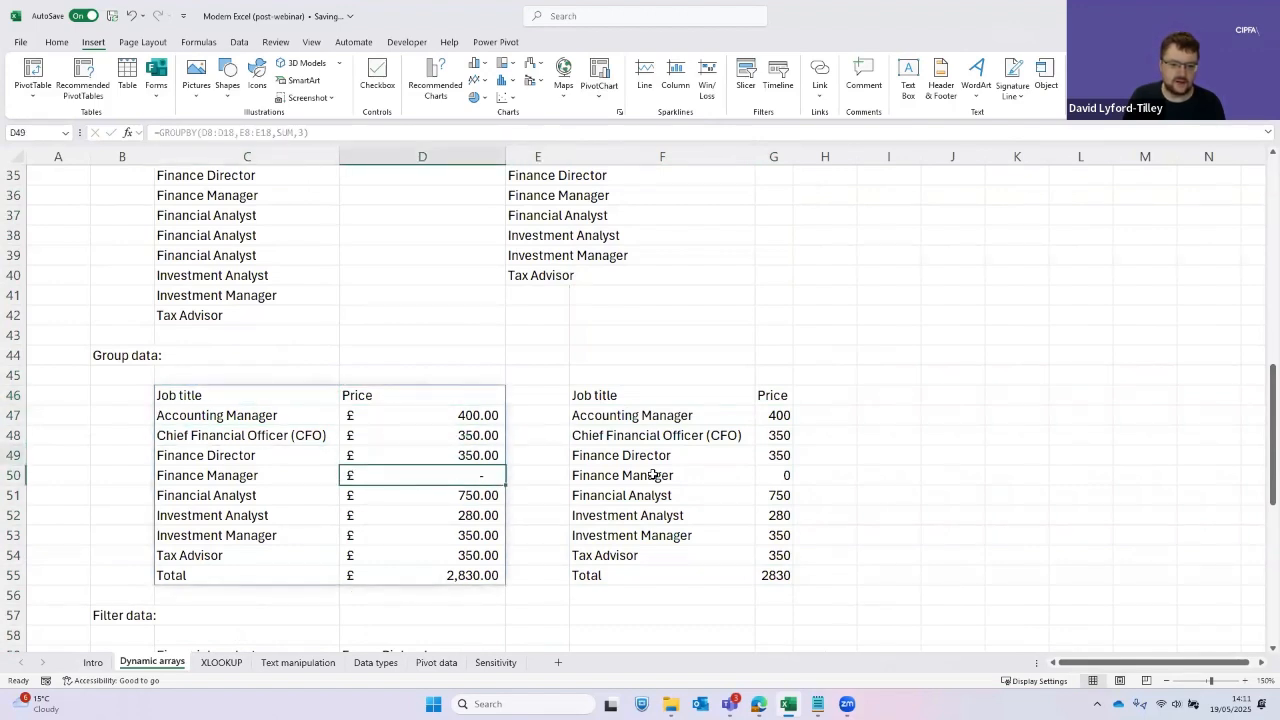
key(Up)
key(Up)
key(Up)
key(Up)
key(Down)
key(Down)
key(Down)
key(Down)
key(Down)
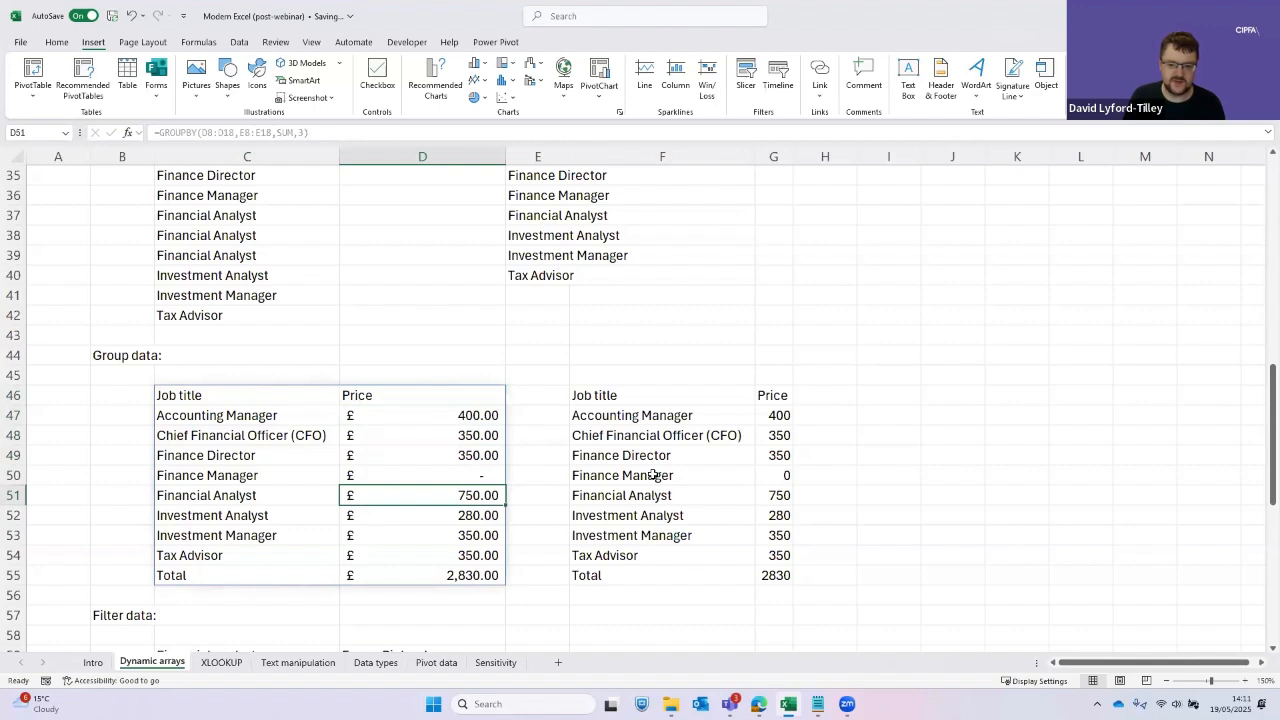
key(Up)
key(Up)
key(Up)
key(Up)
key(Up)
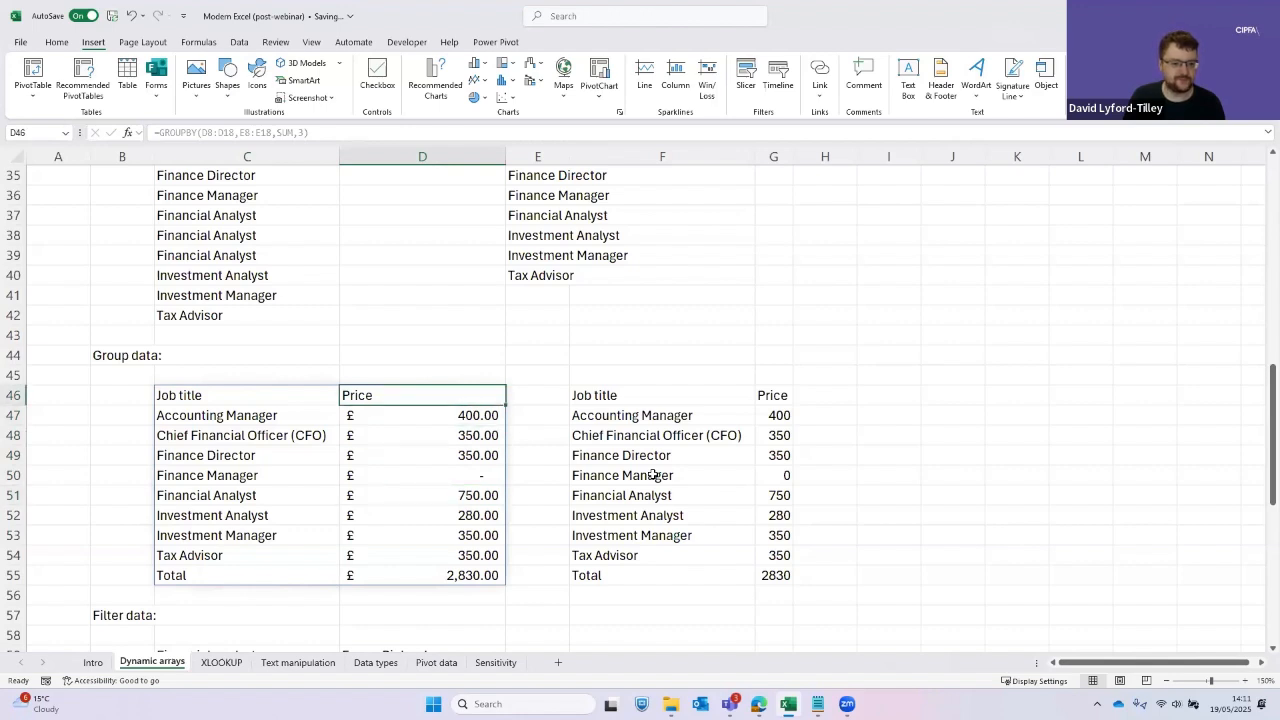
key(Left)
Open the FILTER formula in D59 of the Filter data section for editing
scroll(653, 475, down, 4)
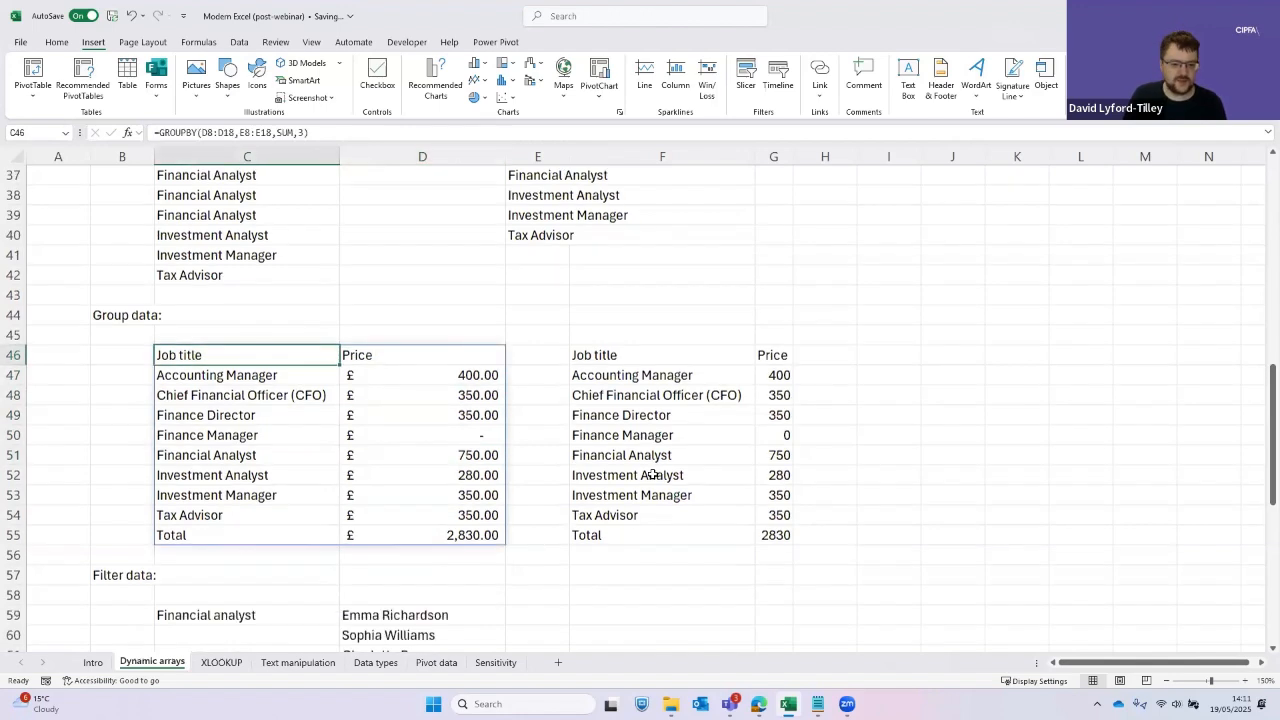
click(178, 409)
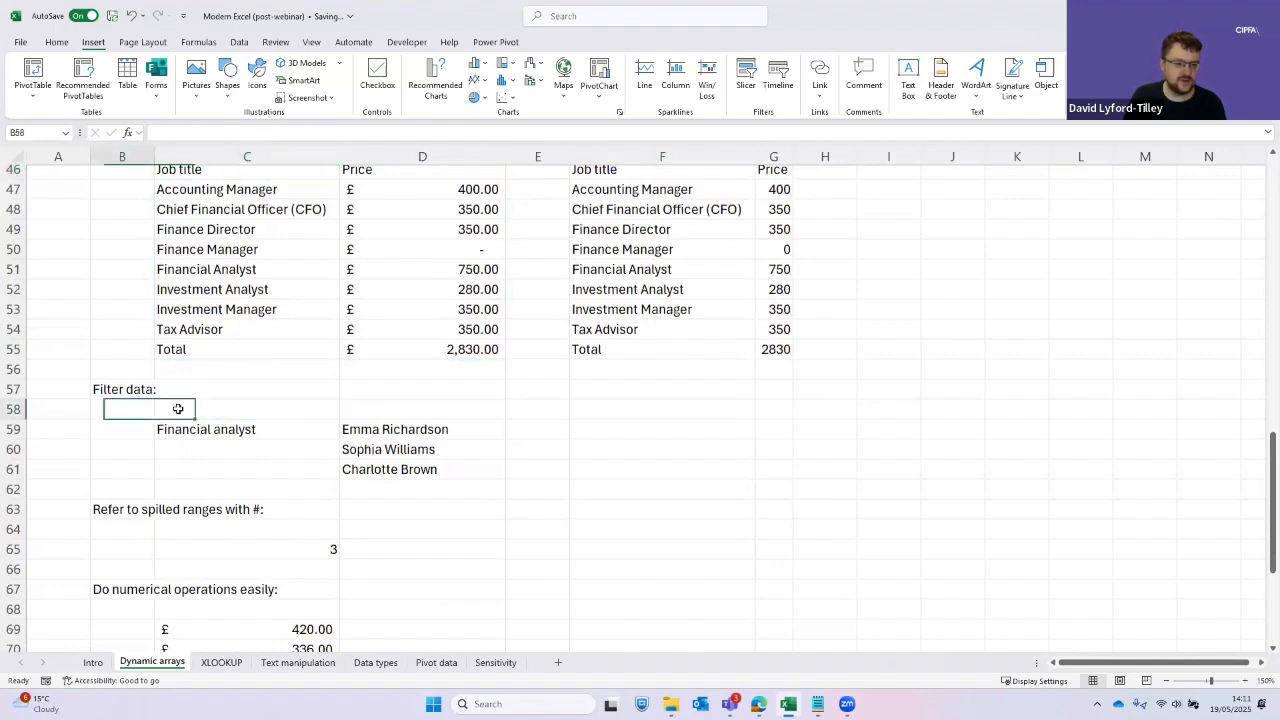
key(Down)
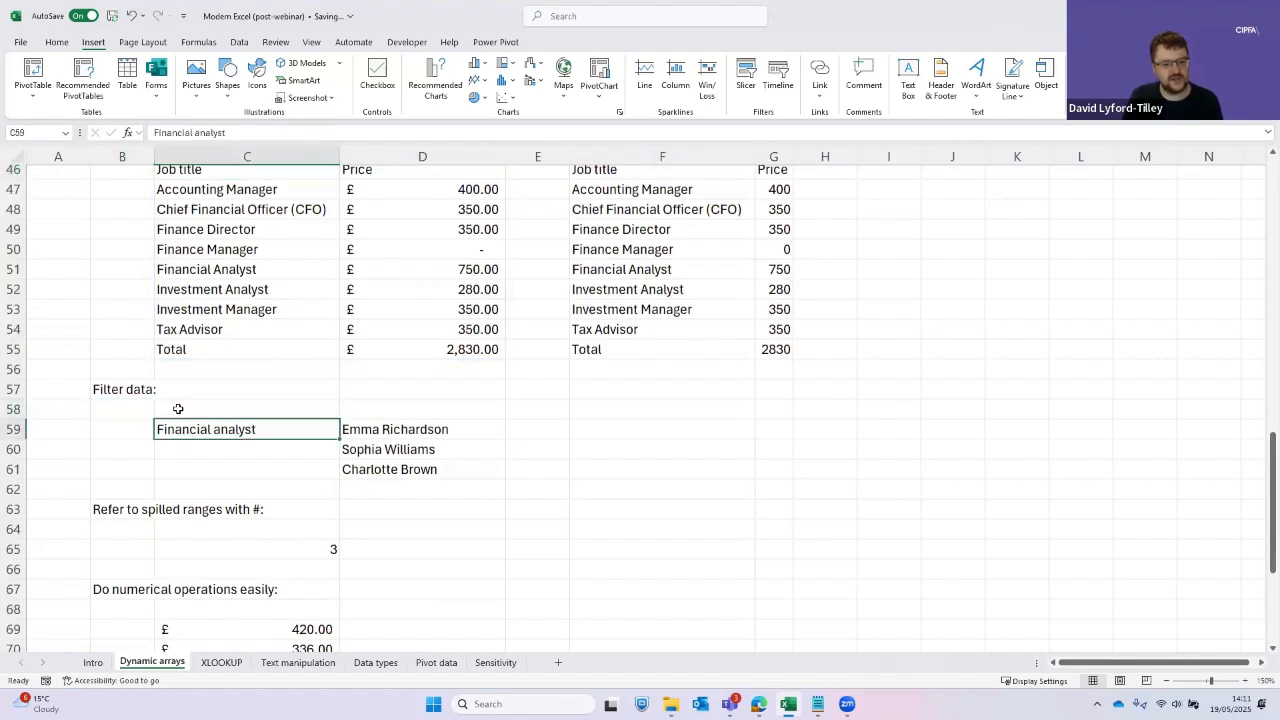
key(Right)
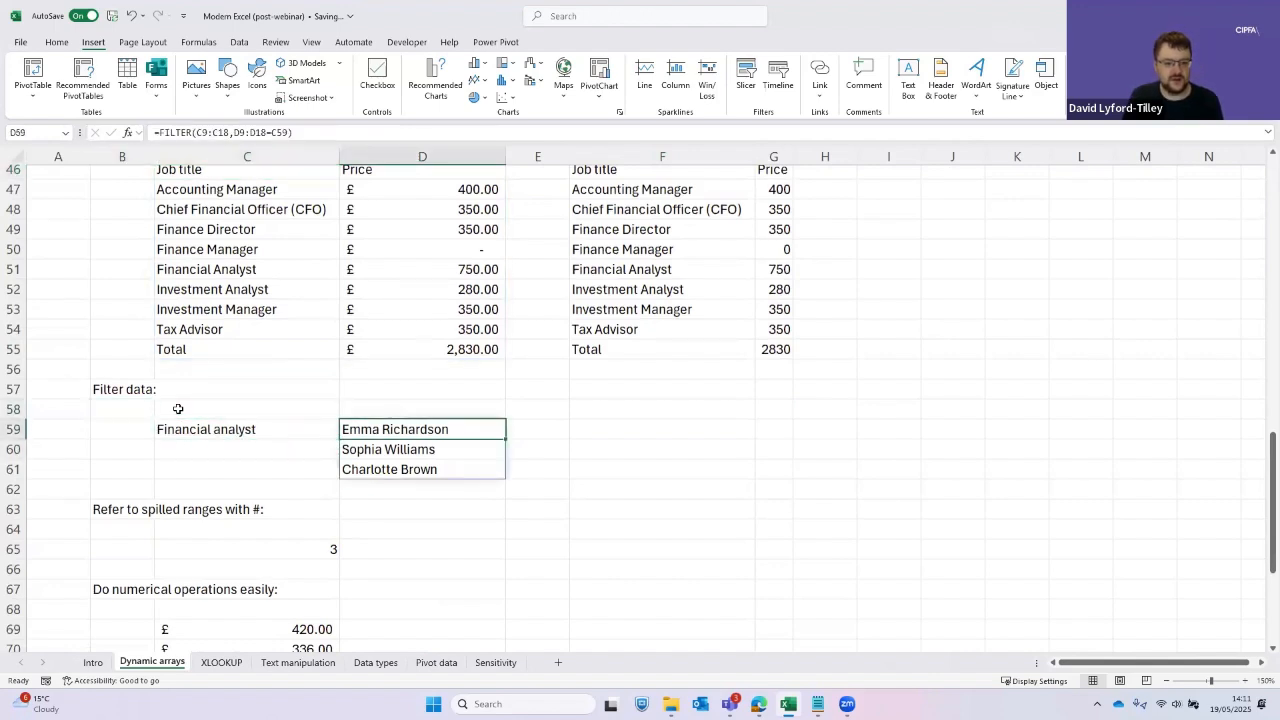
key(F2)
Inspect the array argument C9:C18 and the include argument D9:D18=C59 of the FILTER formula, leaving the formula unedited
key(Left)
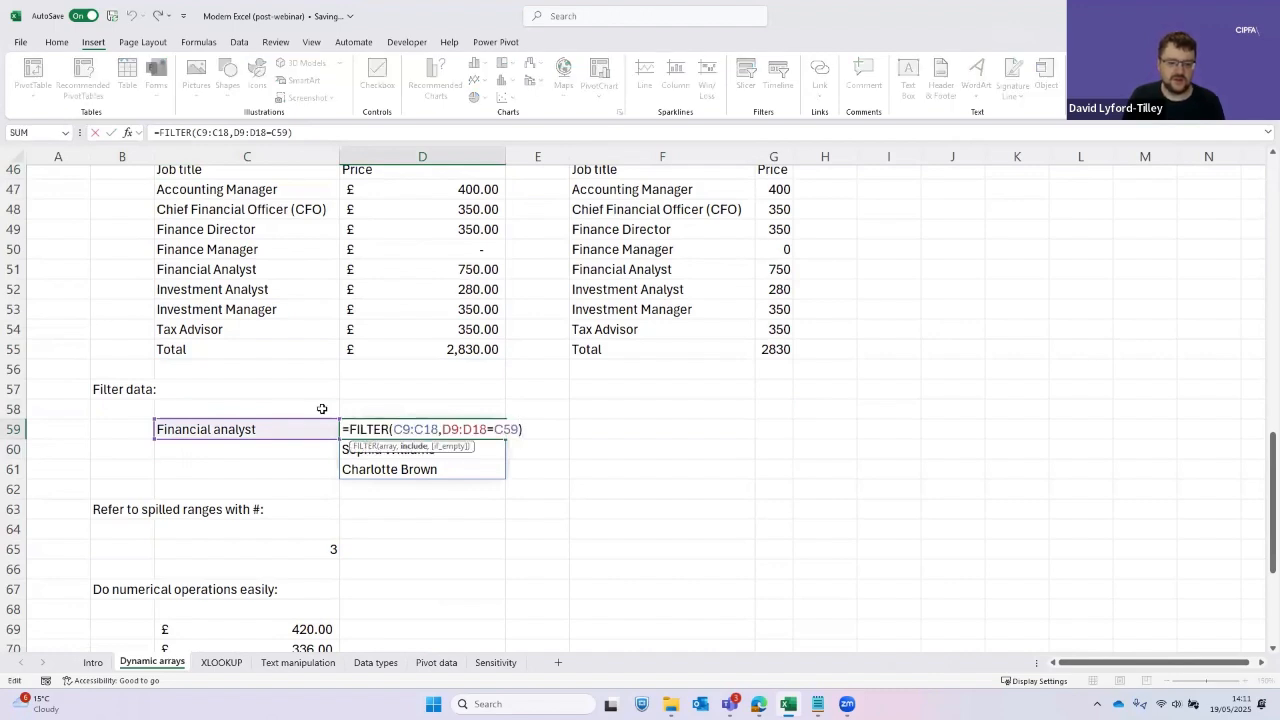
key(Left)
key(Left)
key(Left)
key(Left)
key(Left)
key(Left)
key(Left)
key(Left)
key(Left)
key(Left)
key(Left)
key(Left)
key(Left)
key(Left)
key(Left)
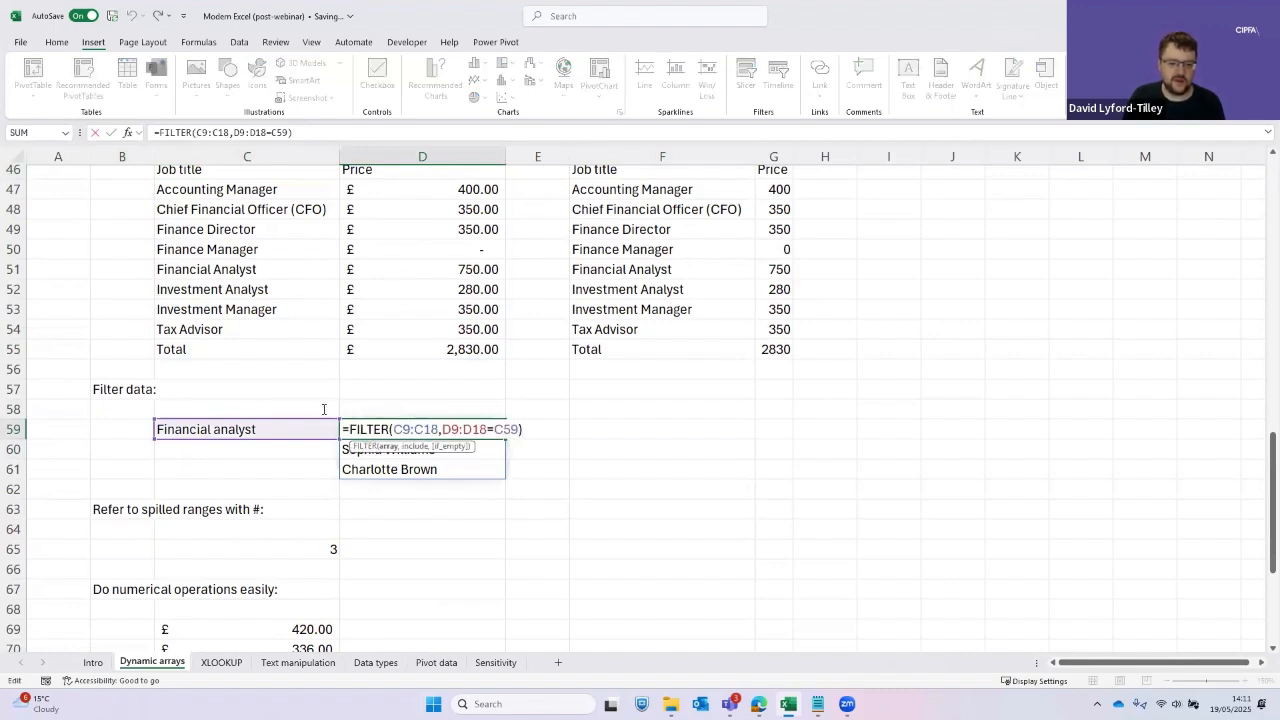
click(390, 447)
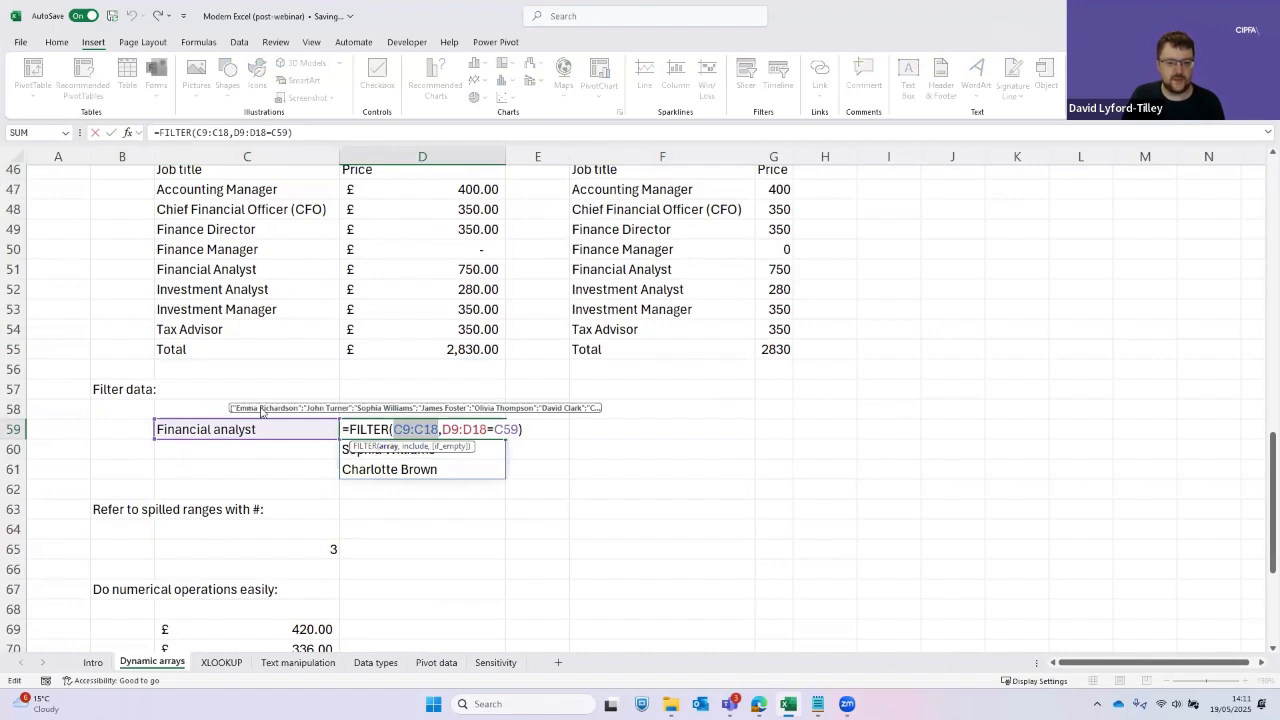
click(463, 431)
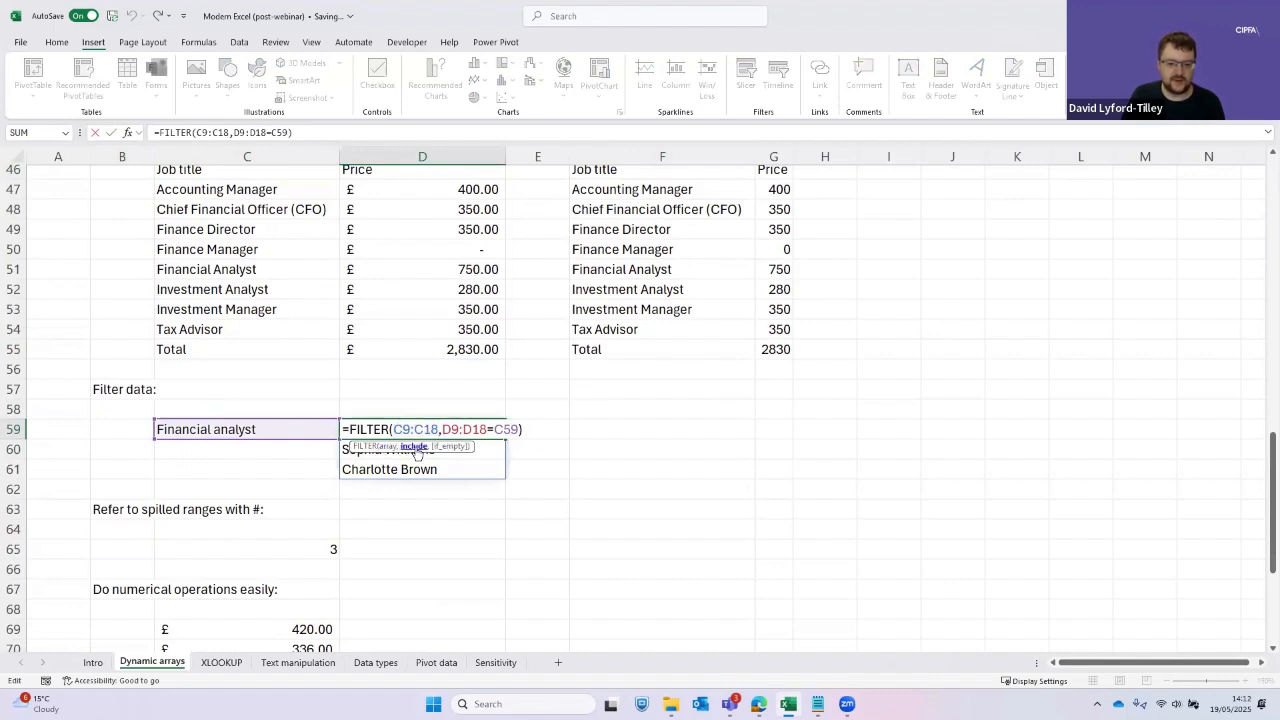
click(413, 446)
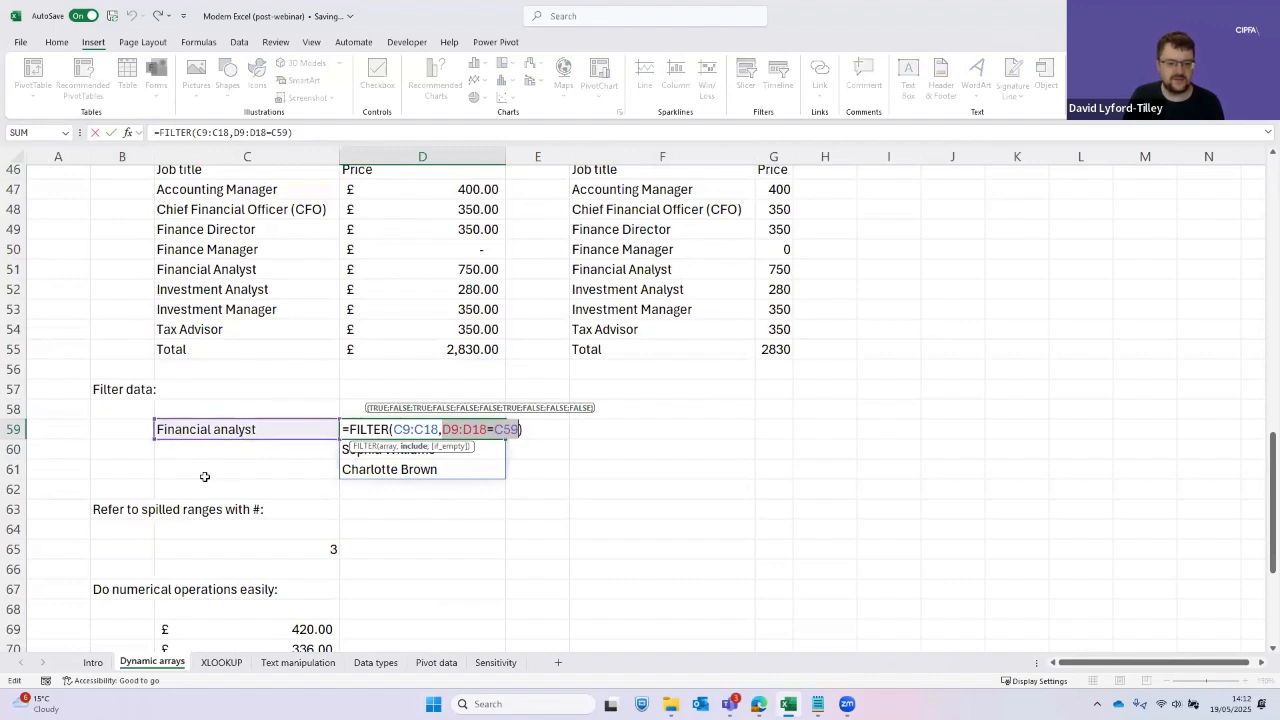
key(Escape)
Compare the job title criterion in C59 with the spilled FILTER results in D59:D61
key(Left)
key(Left)
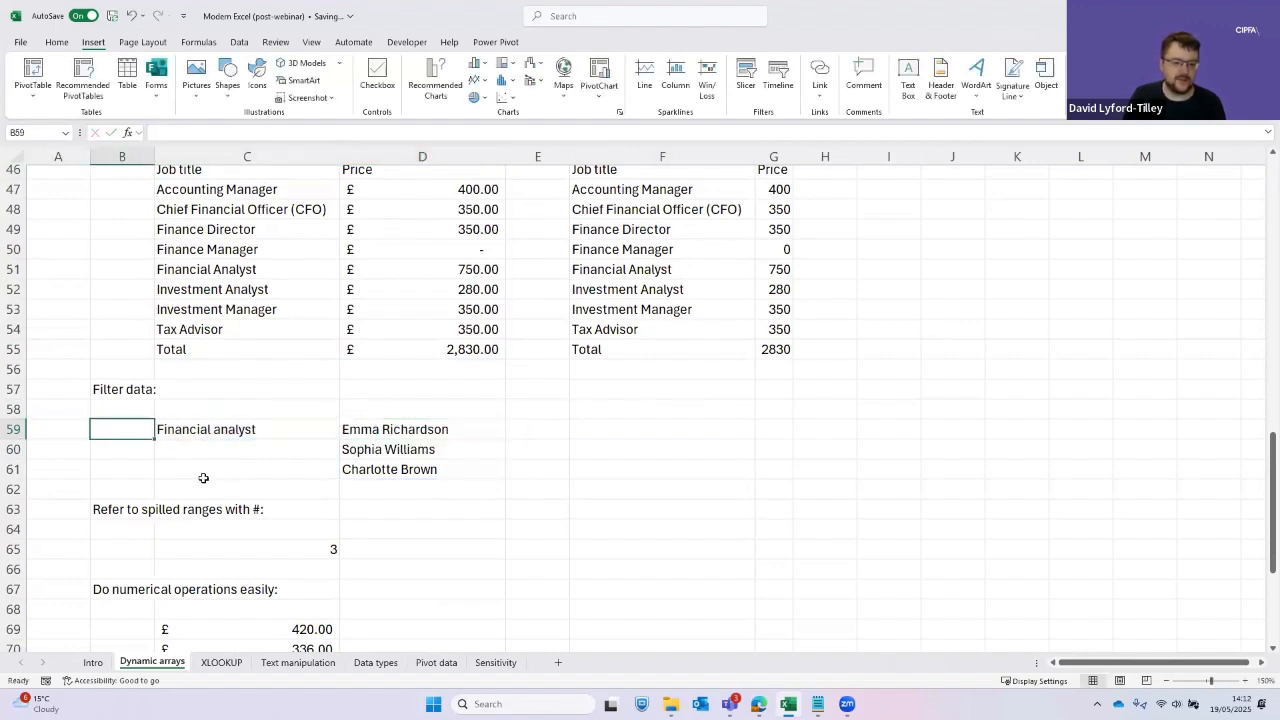
key(Right)
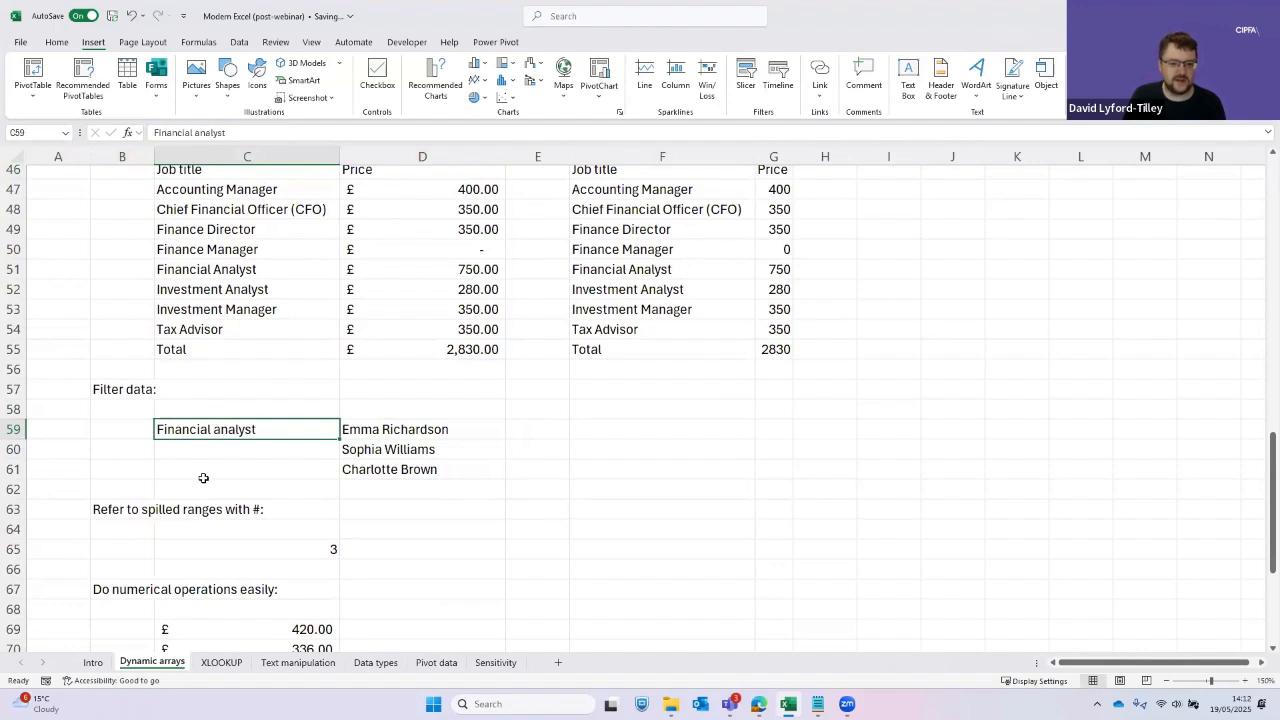
key(Right)
key(Down)
key(Down)
key(Up)
key(Up)
key(Down)
key(Down)
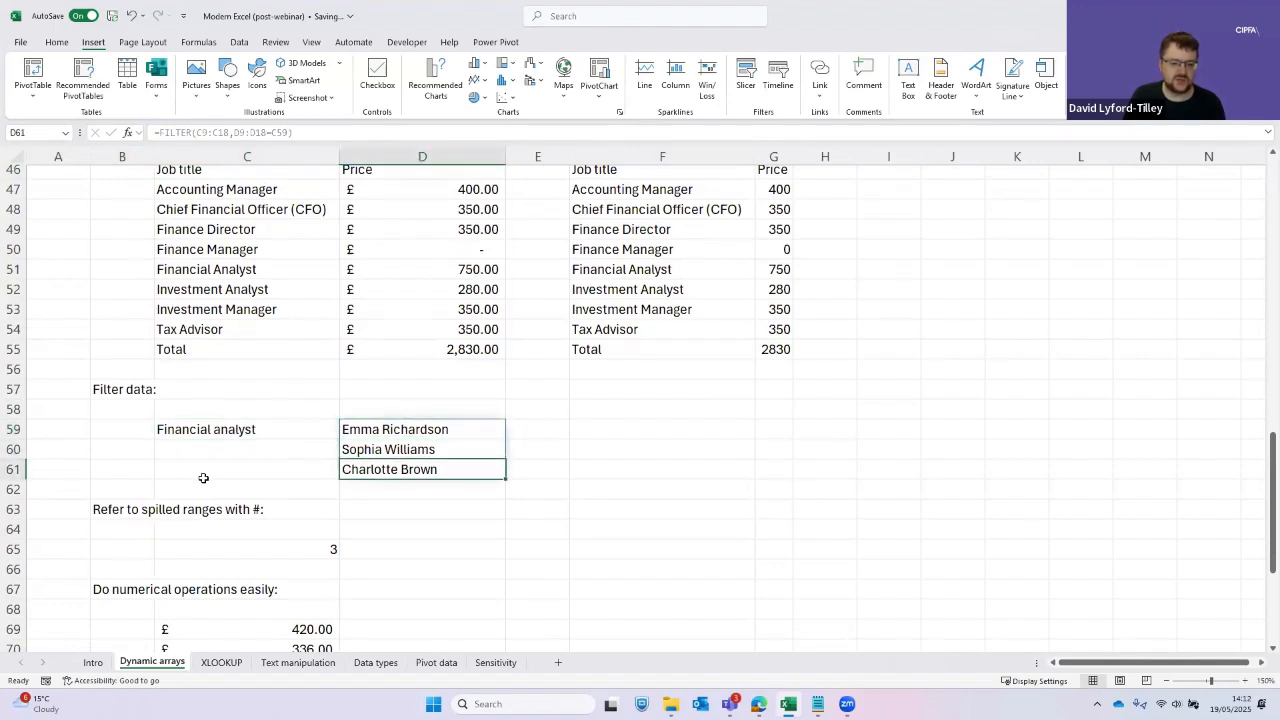
key(Up)
key(Up)
key(Down)
key(Down)
key(Up)
key(Up)
Try "Accounting manager" as the filter criterion in C59 and undo the change
key(Left)
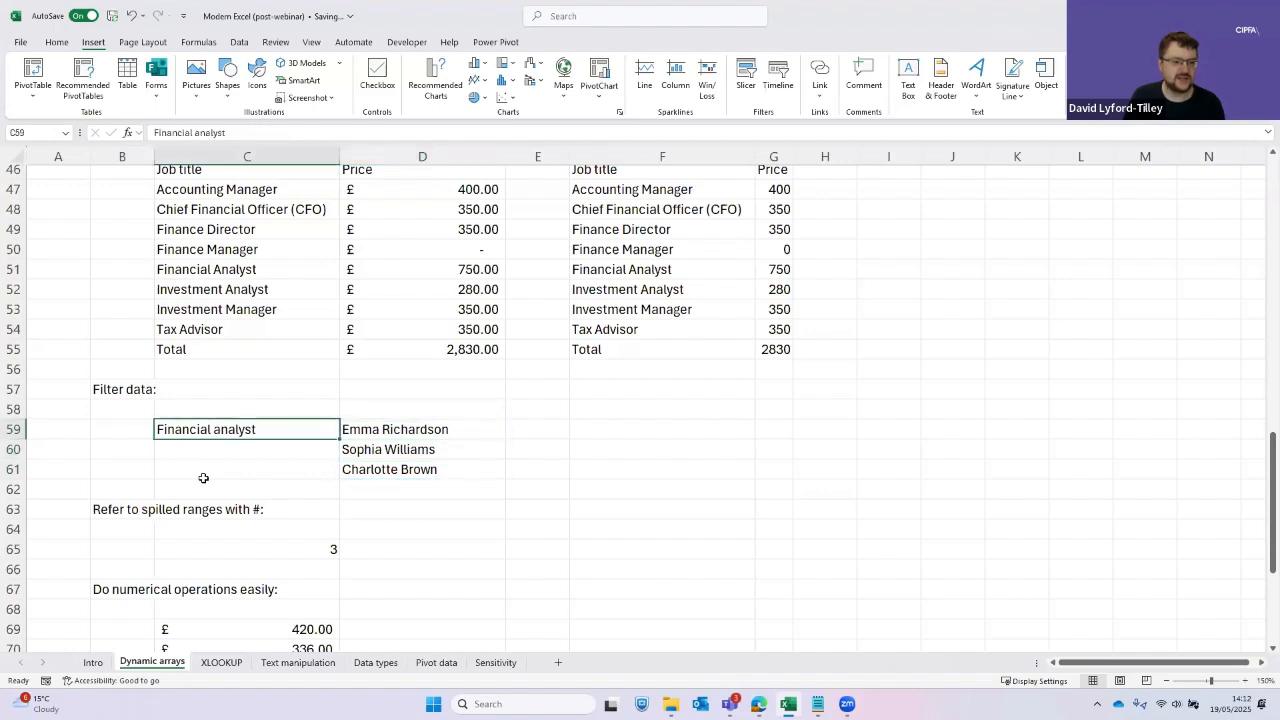
text(Accountin)
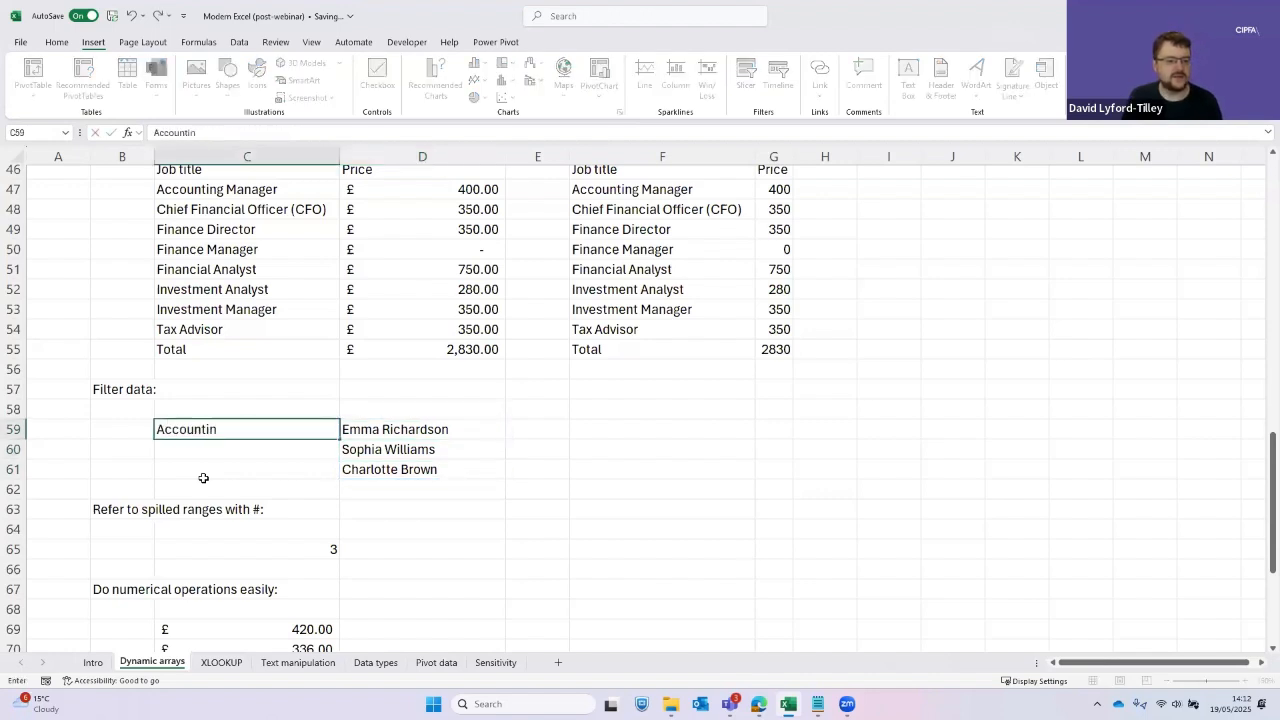
text(g manager)
key(Tab)
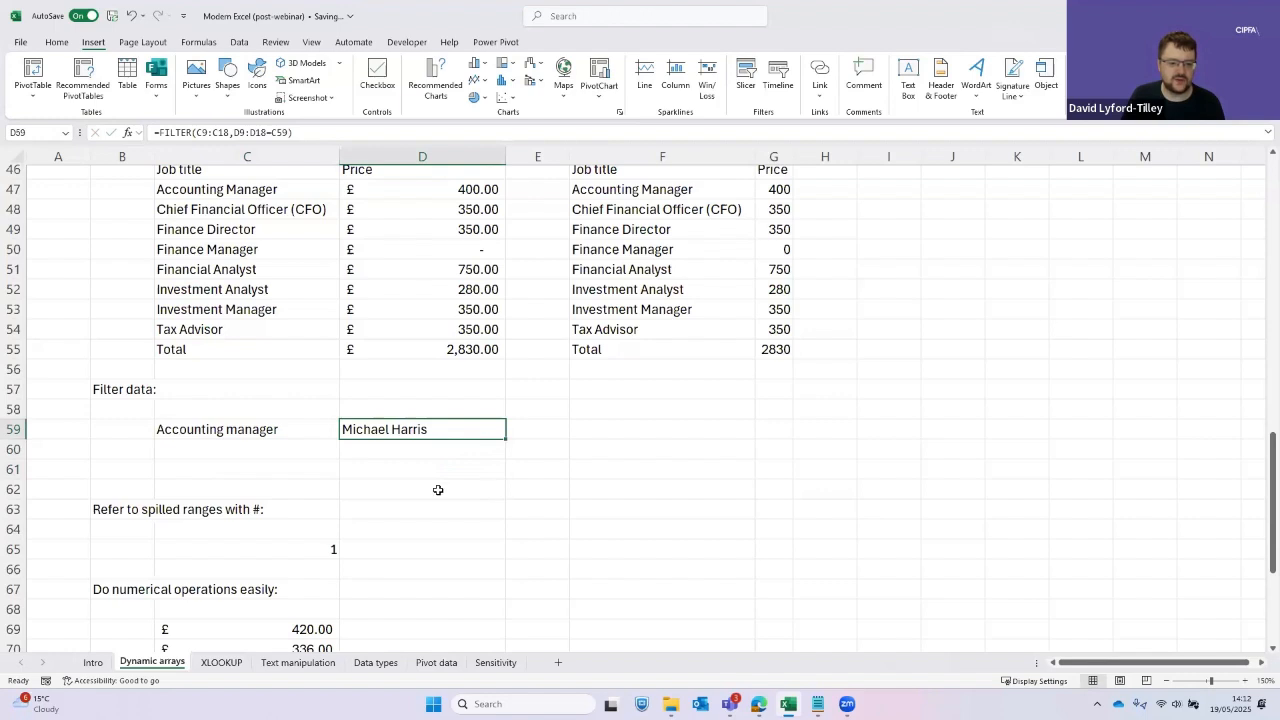
key(ctrl+z)
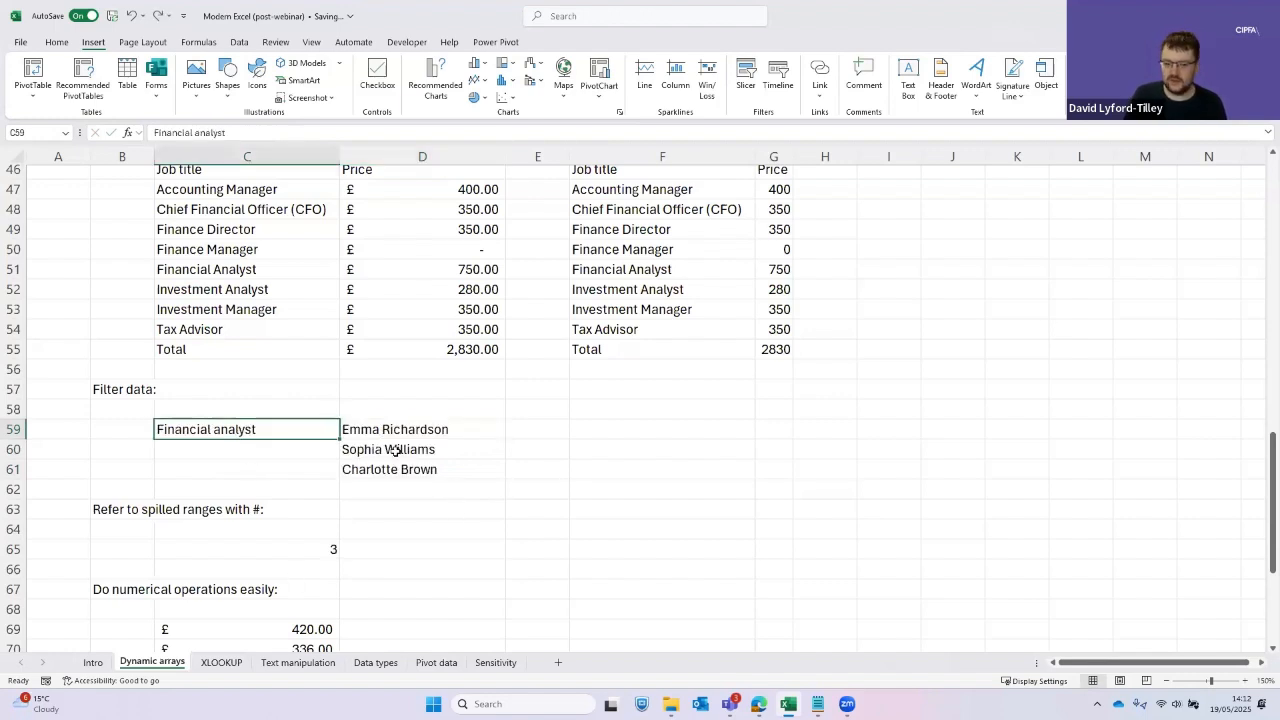
Inspect the COUNTA formula in C65 and its spilled-range reference D59#, leaving the formula unedited
key(Right)
key(Down)
key(Down)
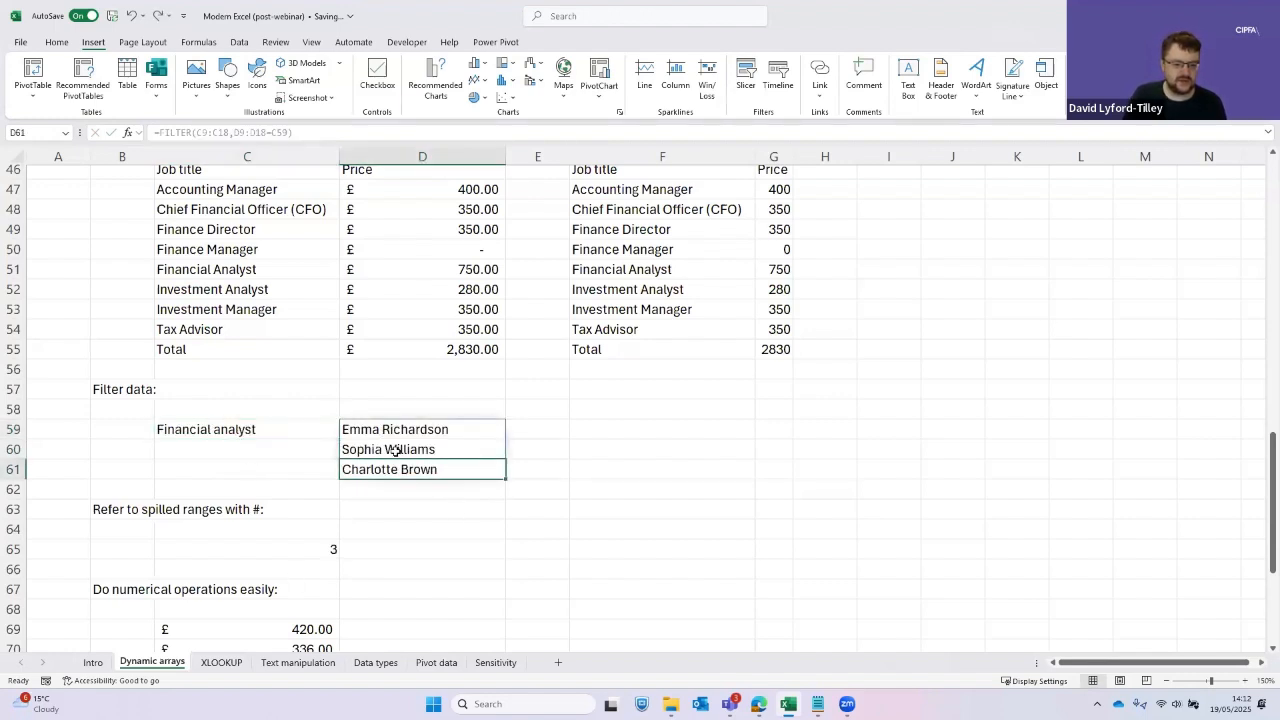
key(Down)
key(Down)
key(Down)
key(Down)
key(Left)
key(Left)
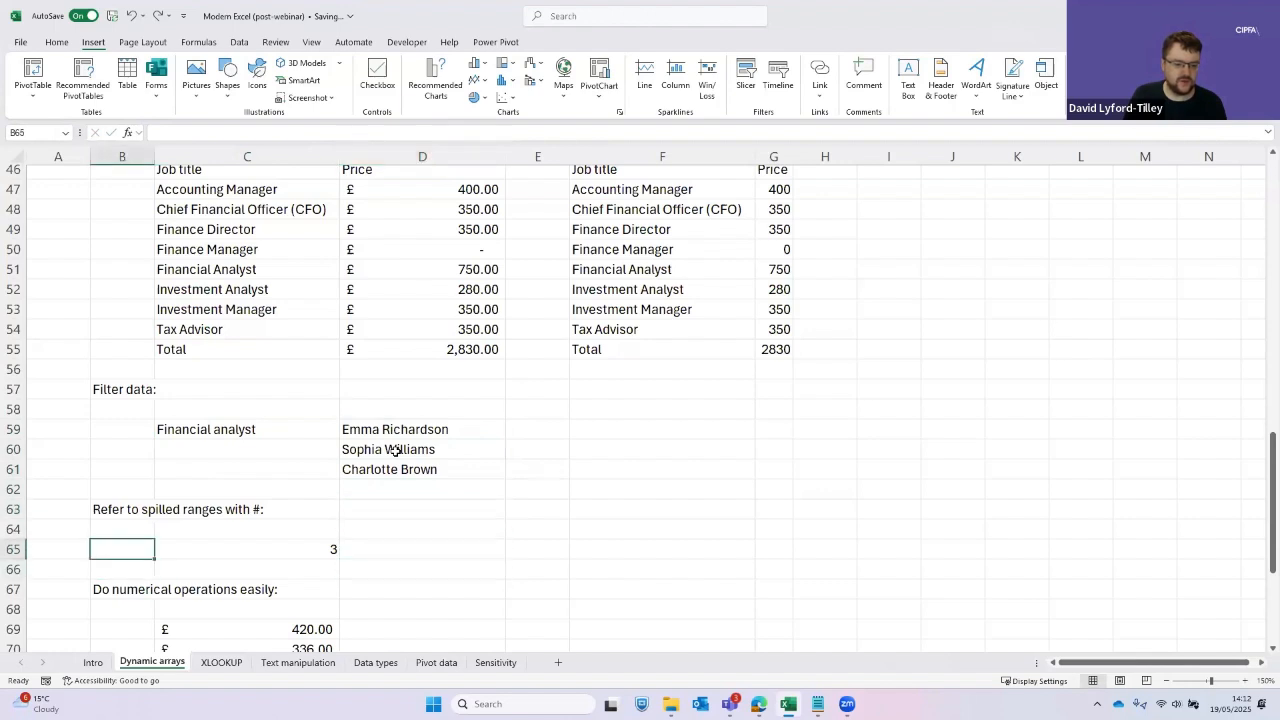
key(Right)
key(F2)
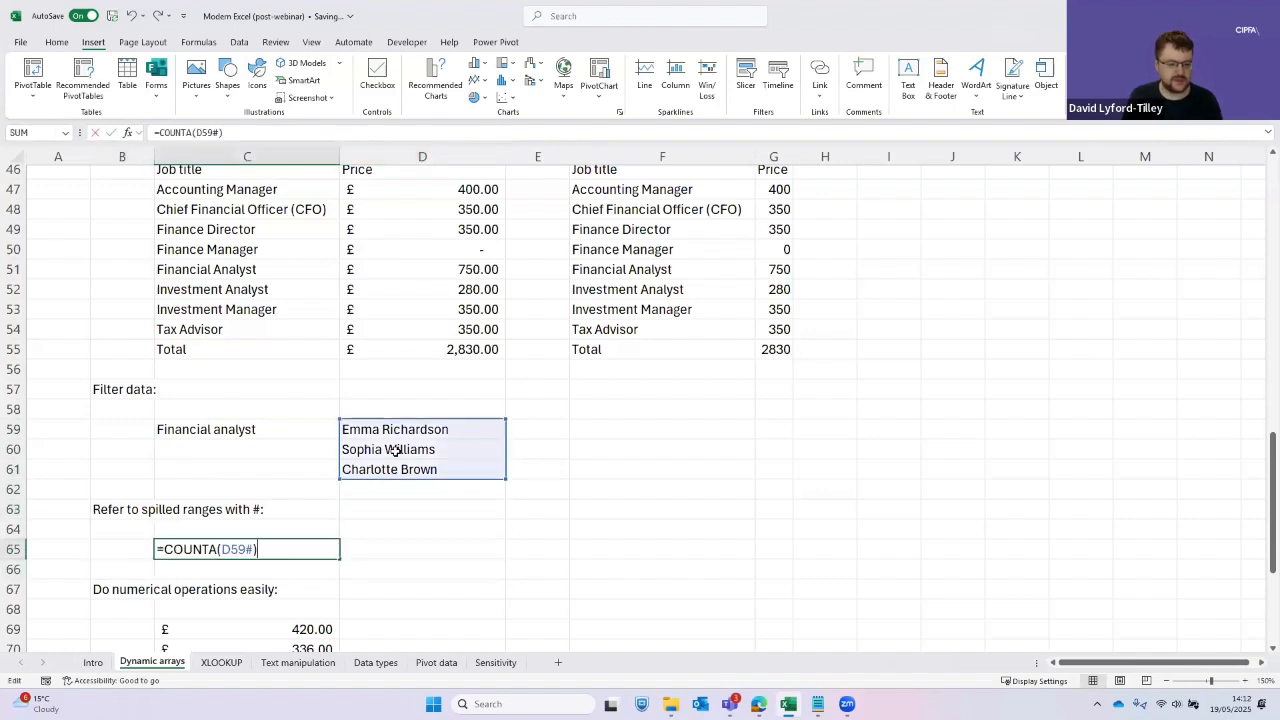
key(Left)
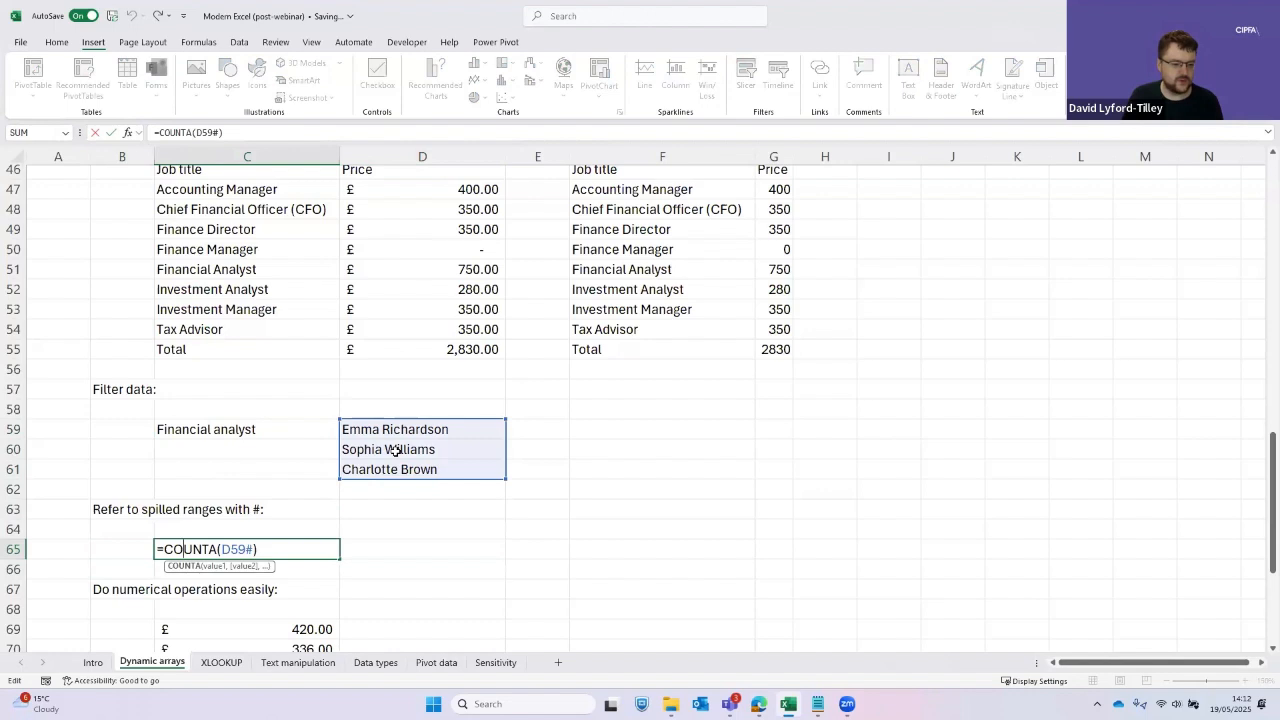
key(Escape)
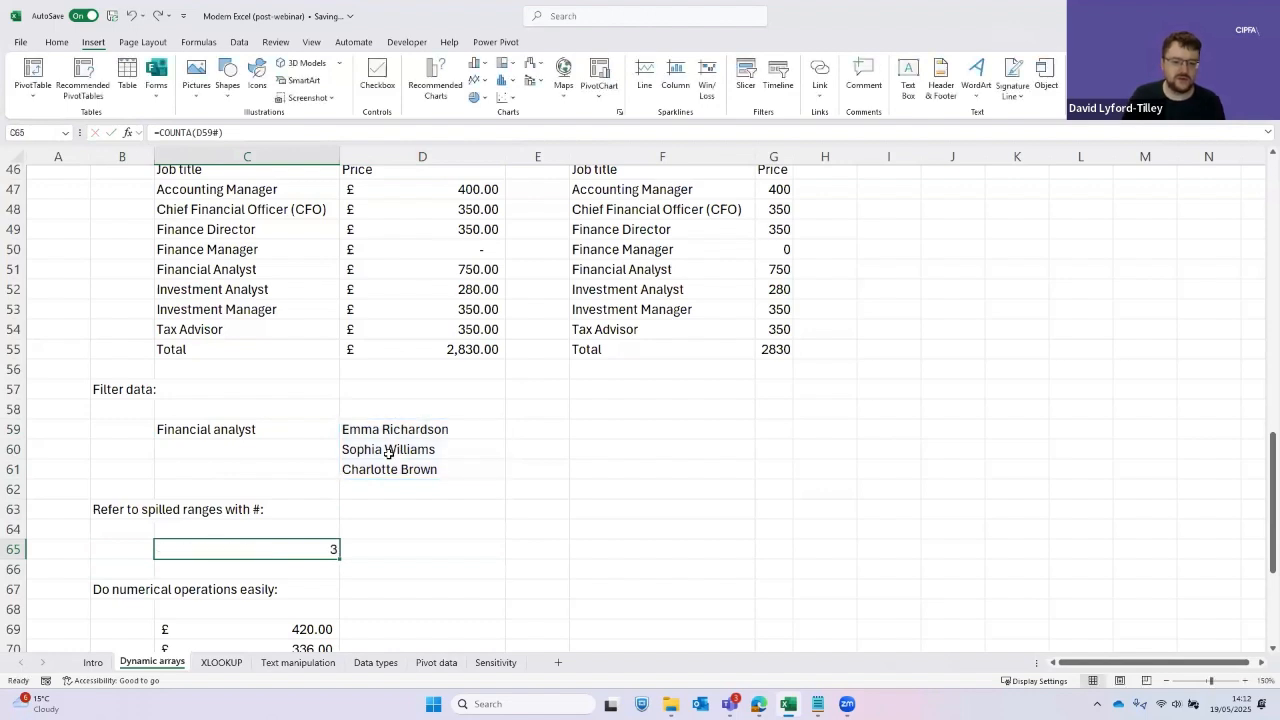
Select the whole spilled FILTER range D59:D61 to view its reference
click(409, 423)
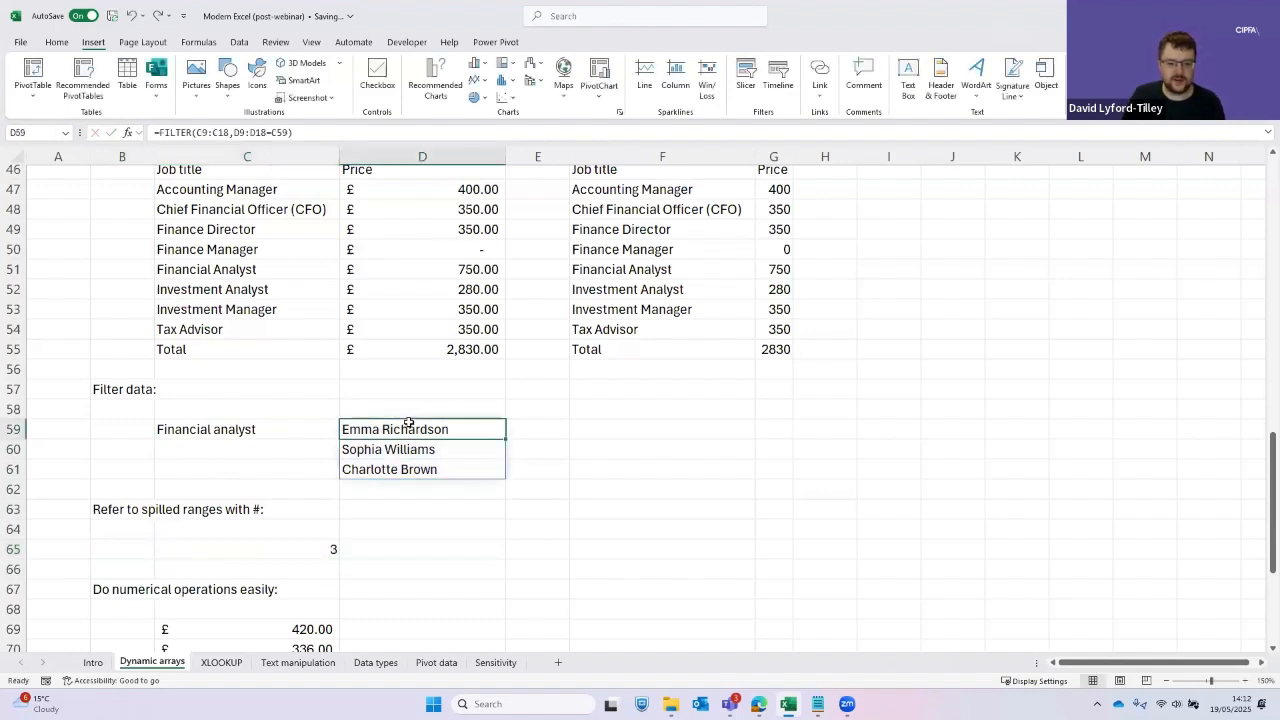
click(386, 538)
drag(372, 425, 389, 471)
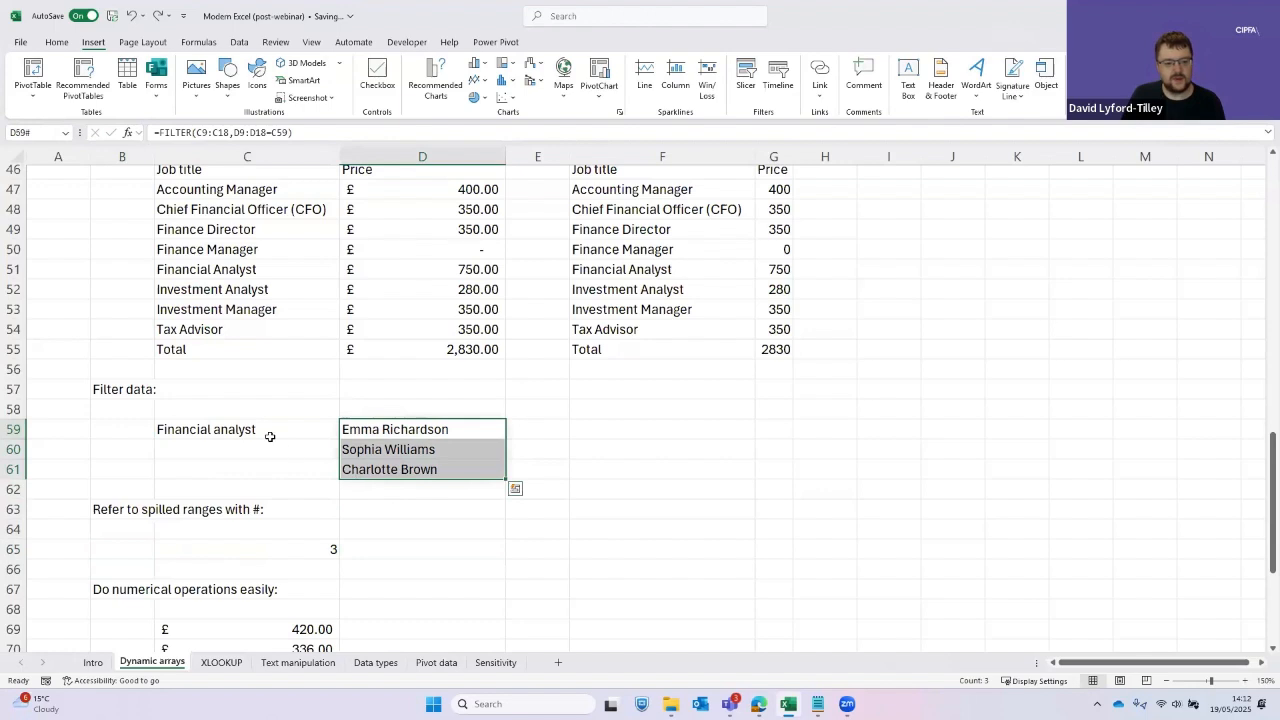
Compare the criterion cell C59 with the FILTER formula cell D59 beside it
click(296, 482)
click(309, 446)
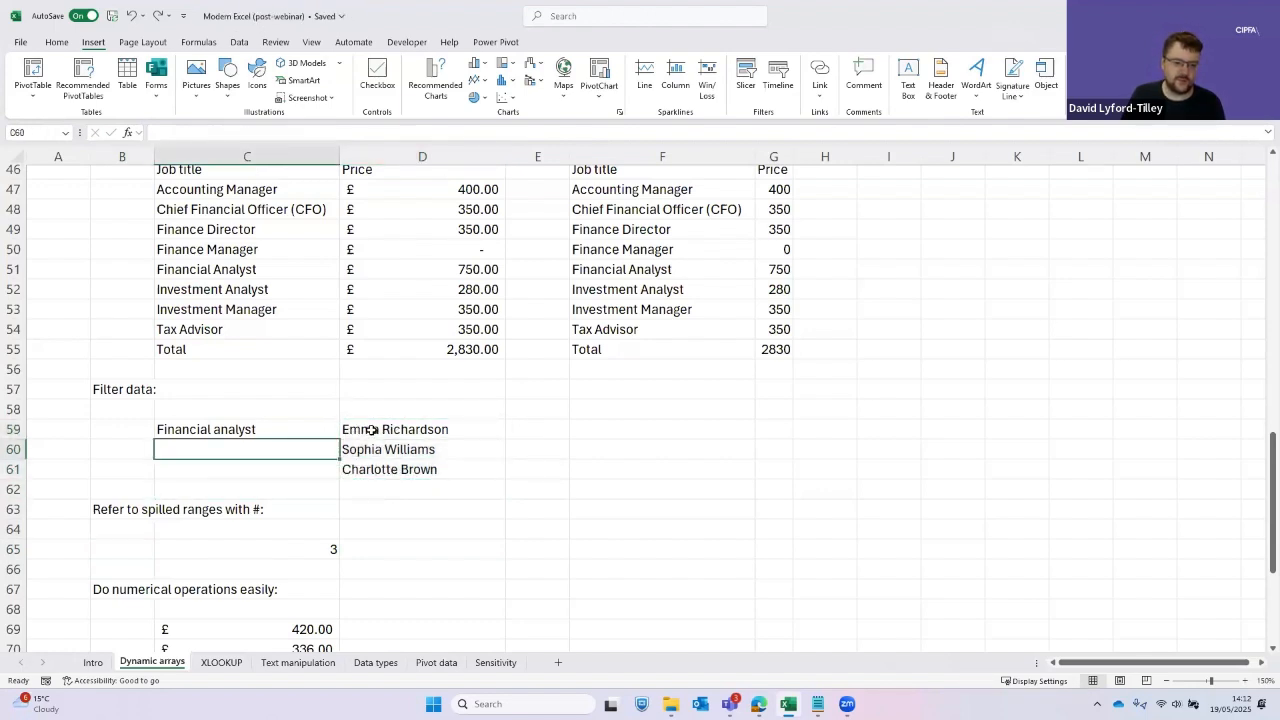
click(371, 430)
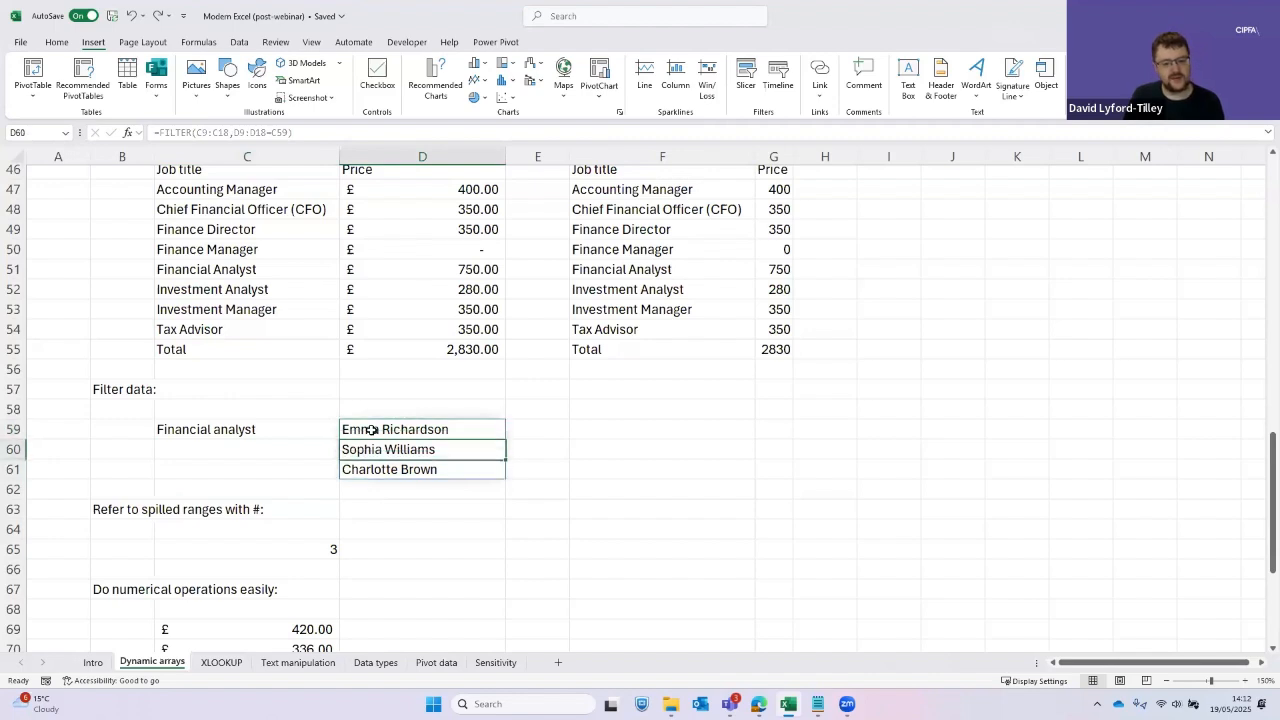
key(Left)
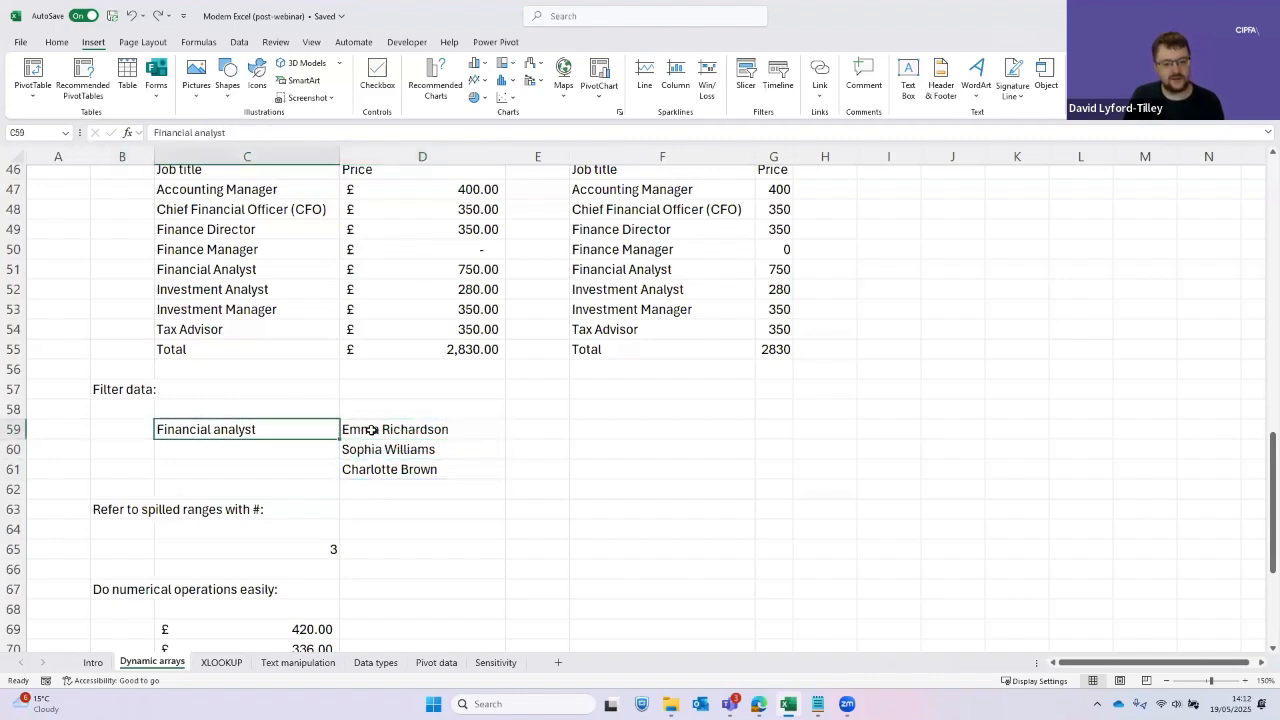
click(371, 430)
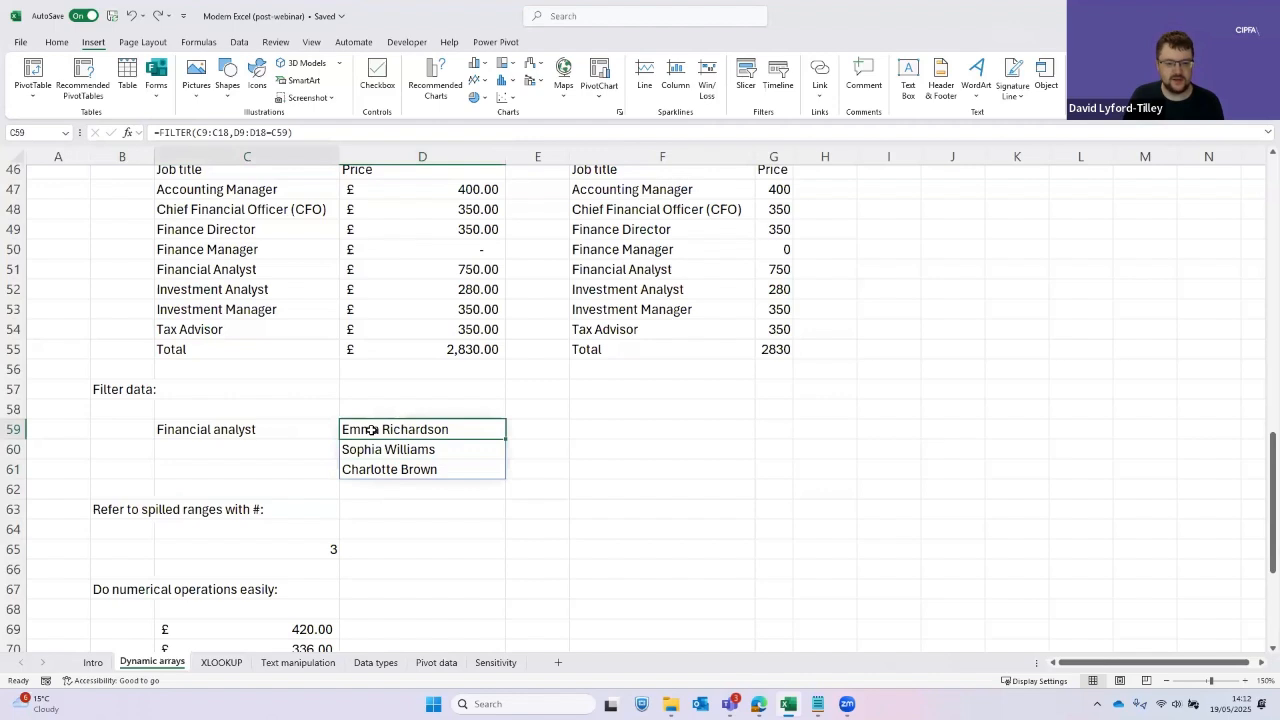
key(Left)
click(371, 430)
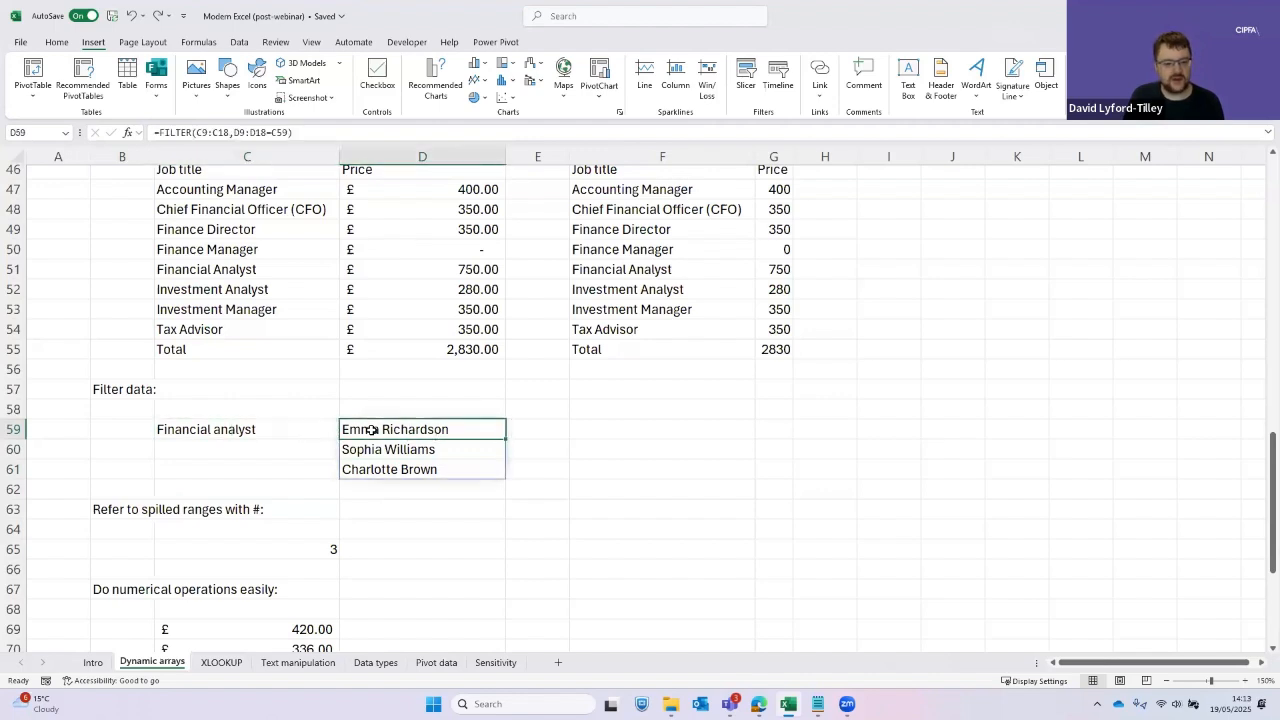
Check the formula shown for each spilled cell of the FILTER result in D59:D61
key(Down)
key(Down)
key(Up)
key(Down)
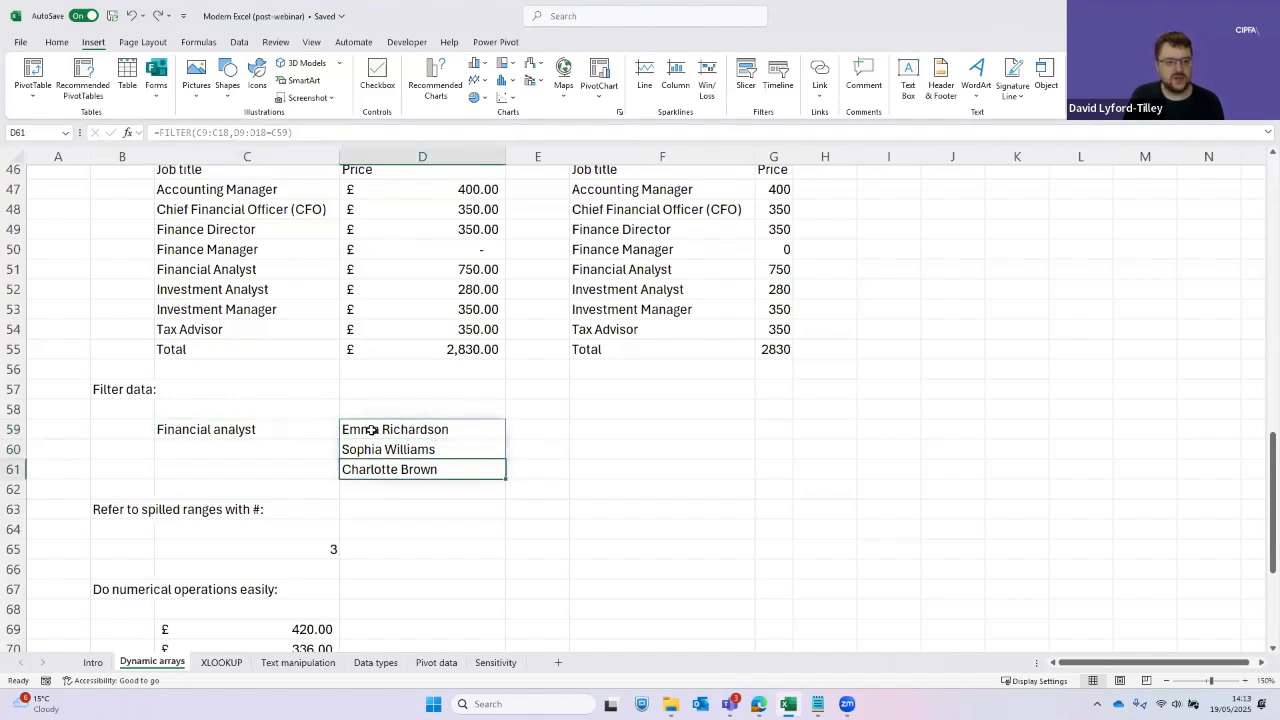
key(Up)
key(Up)
key(Down)
key(Down)
key(Up)
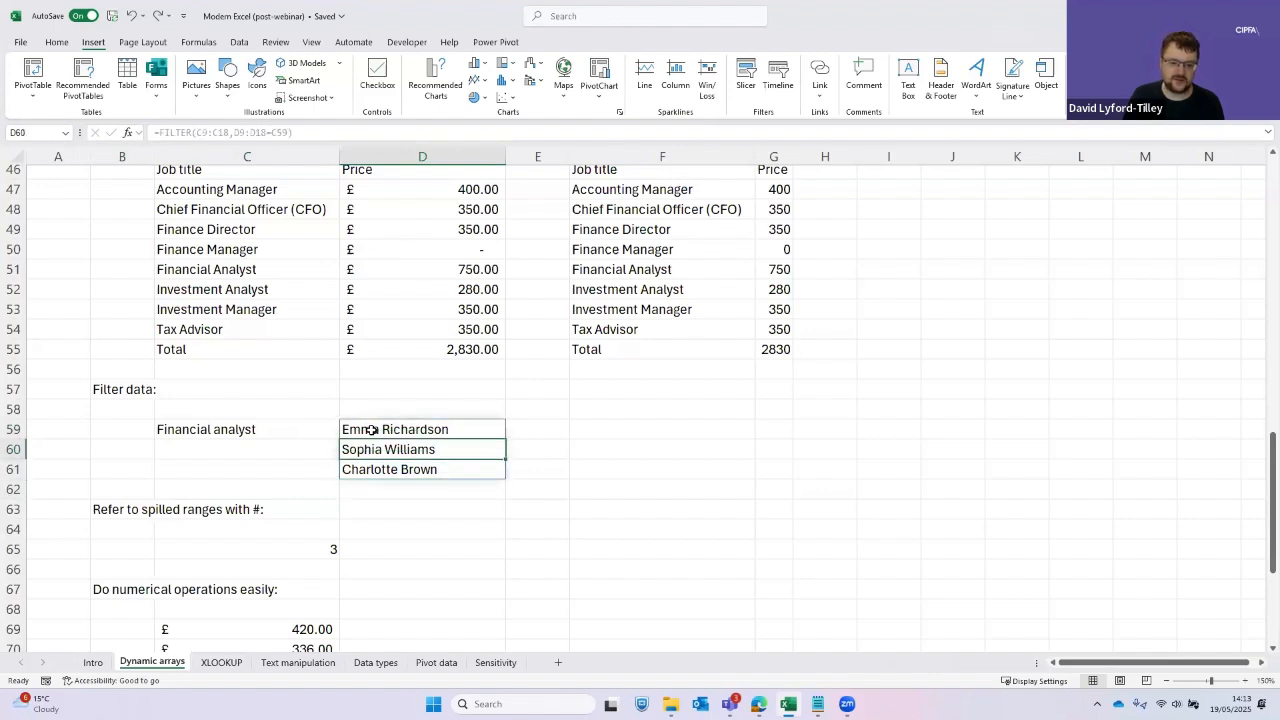
Remove and re-enter the # after D59 in C65's COUNTA formula to compare a single-cell reference with a spilled-range reference
key(Up)
key(Down)
key(Down)
key(Down)
key(Down)
key(Down)
key(Down)
key(Left)
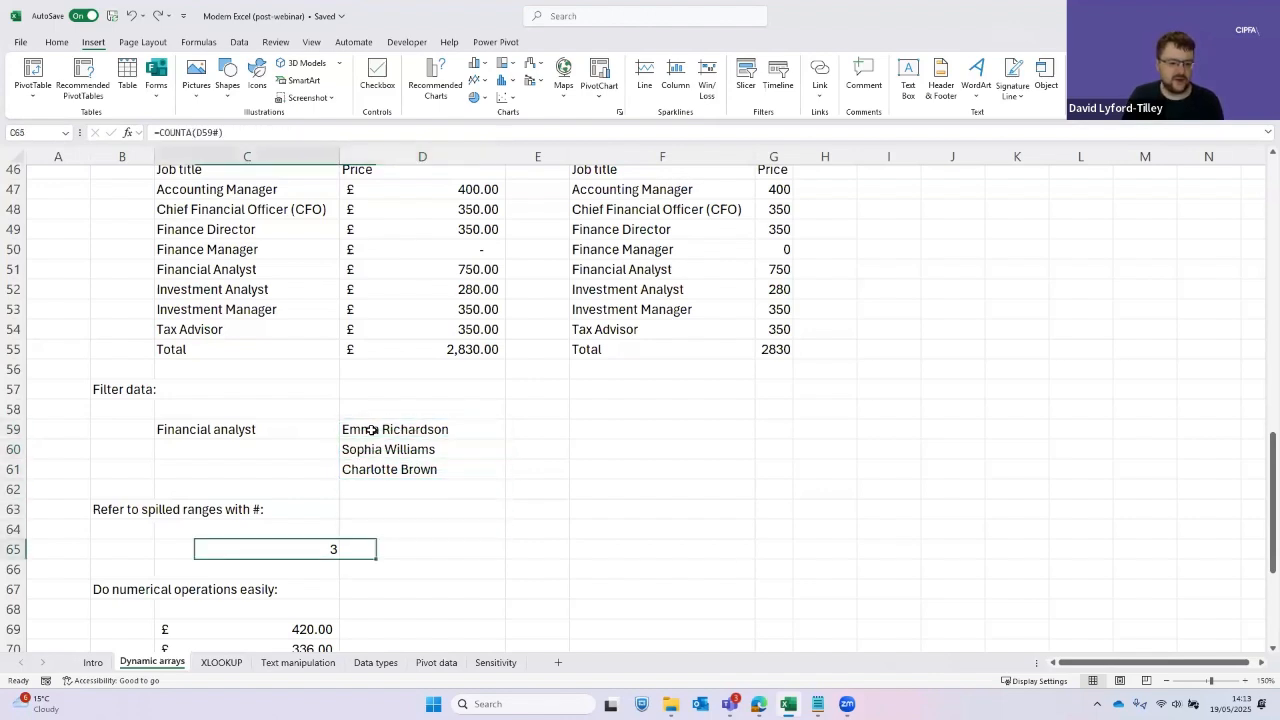
key(F2)
key(Left)
key(Left)
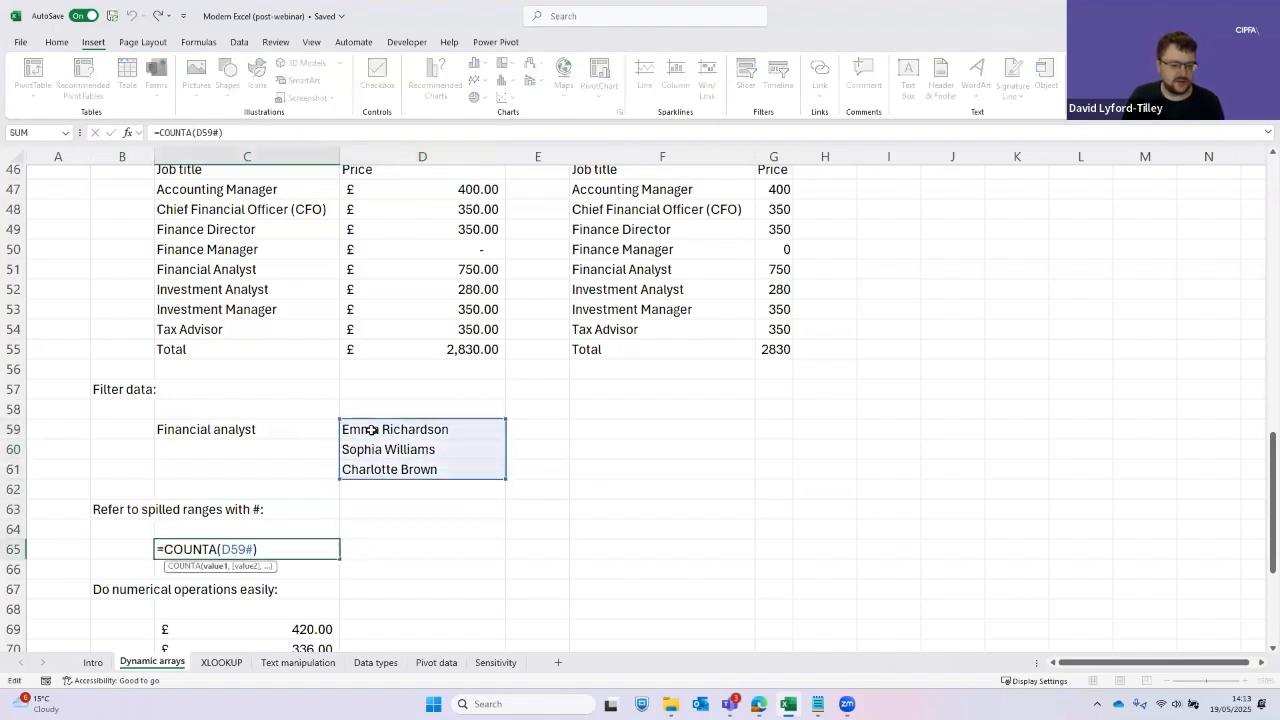
key(Delete)
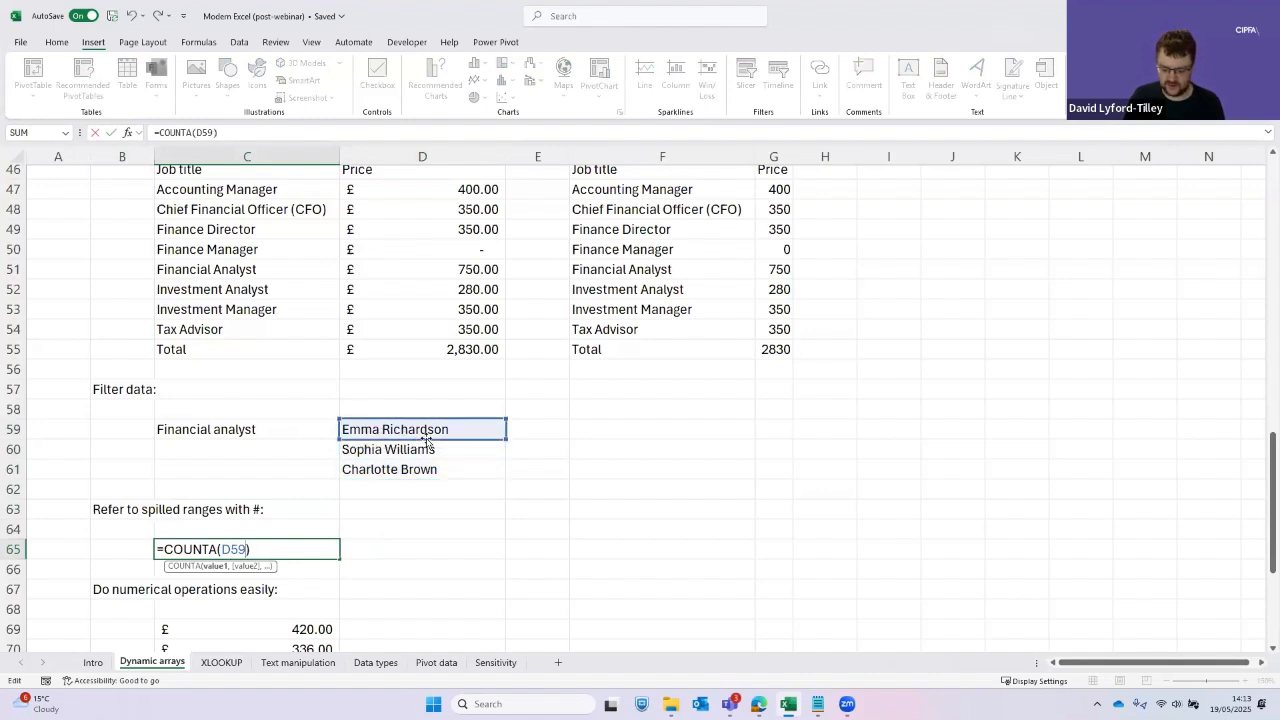
text(#)
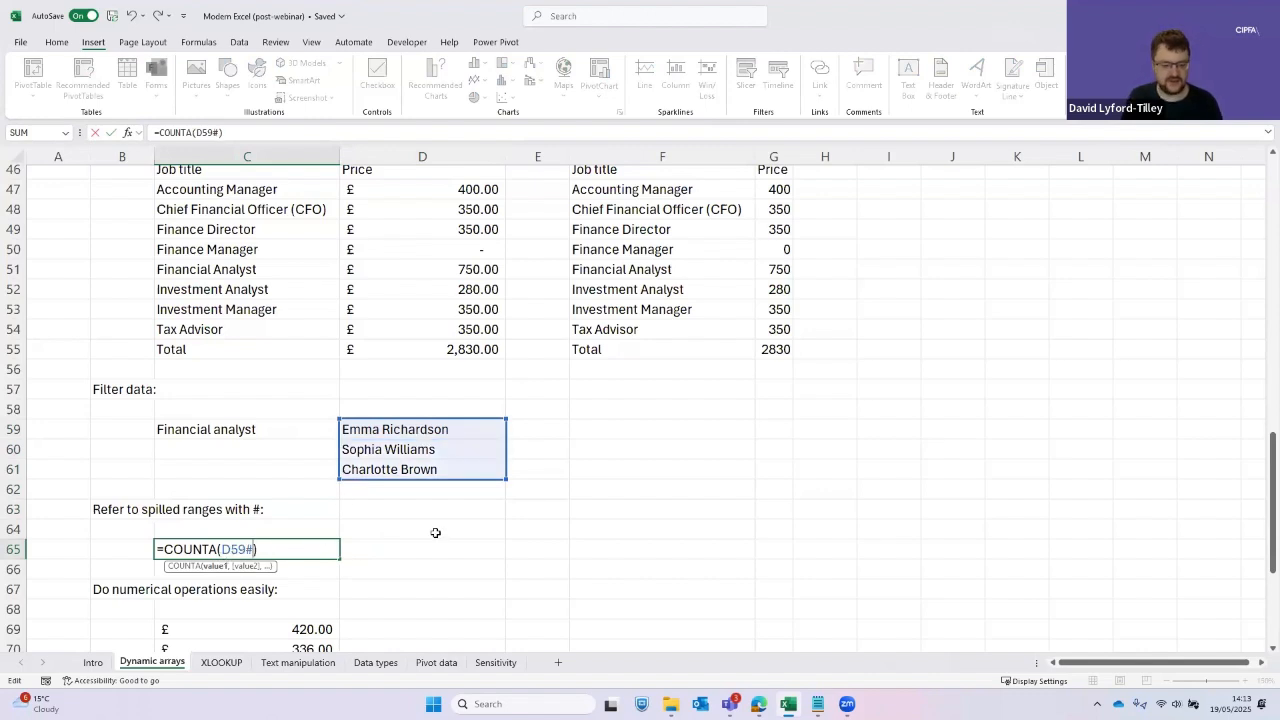
key(ctrl+Return)
Inspect the D59# argument inside the COUNTA formula in C65, leaving the formula unedited
key(F2)
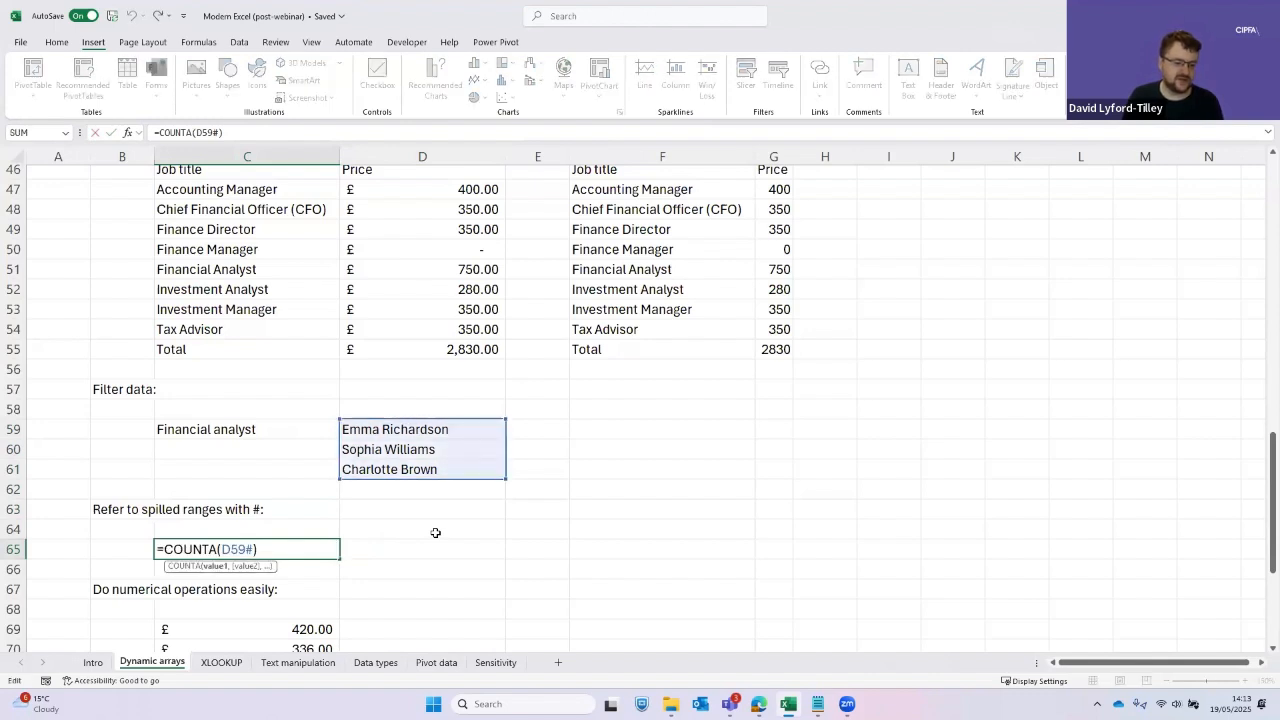
key(Left)
key(Left)
key(Left)
key(Left)
key(Left)
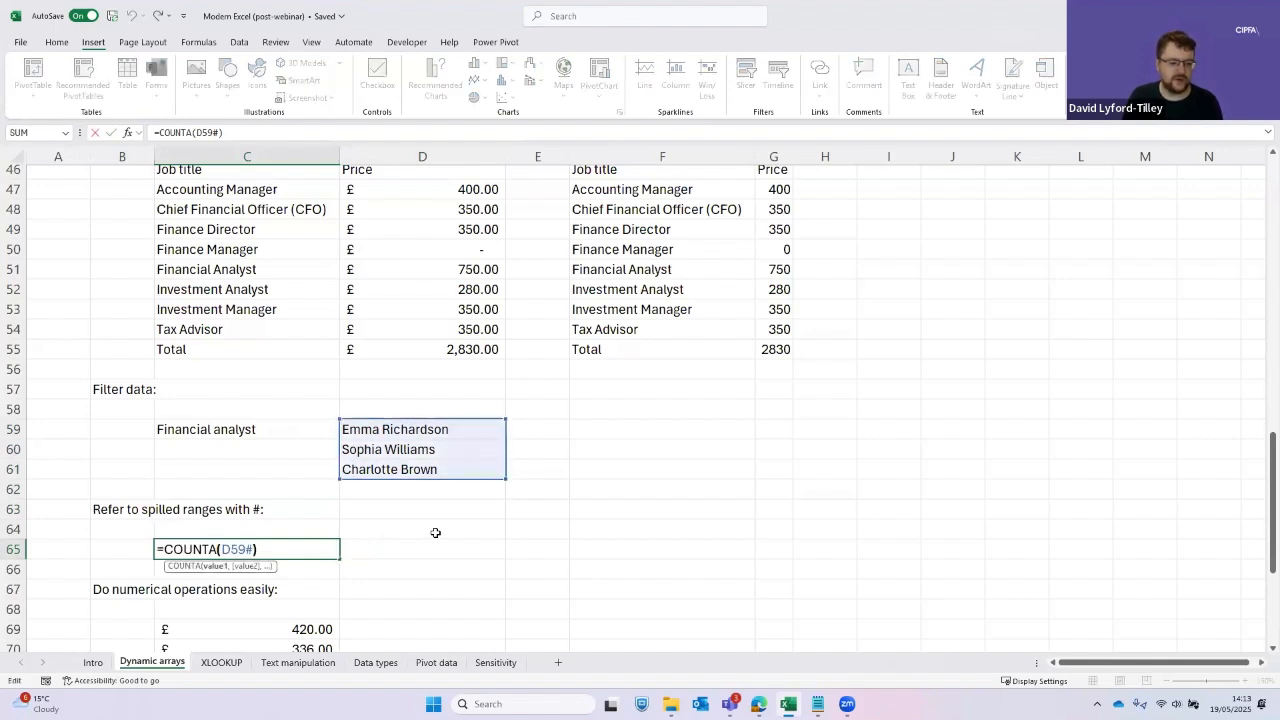
key(Escape)
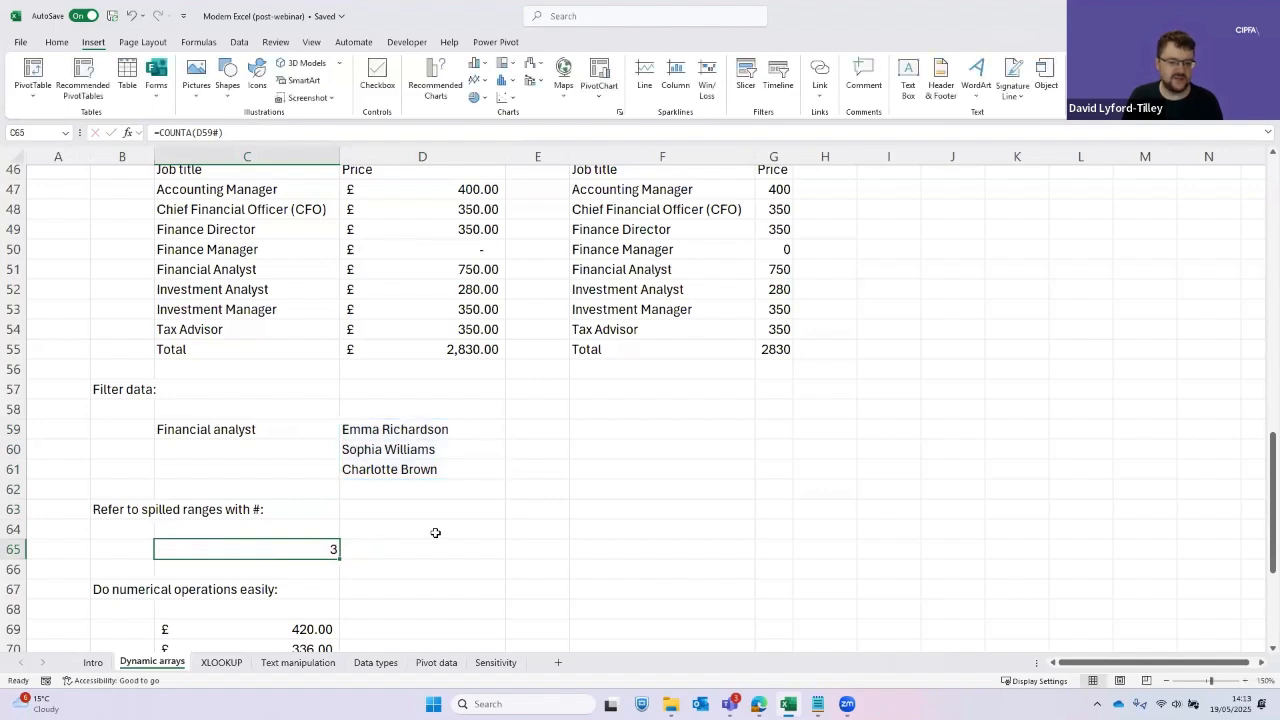
key(Right)
key(Right)
key(Left)
key(Left)
key(Left)
key(Right)
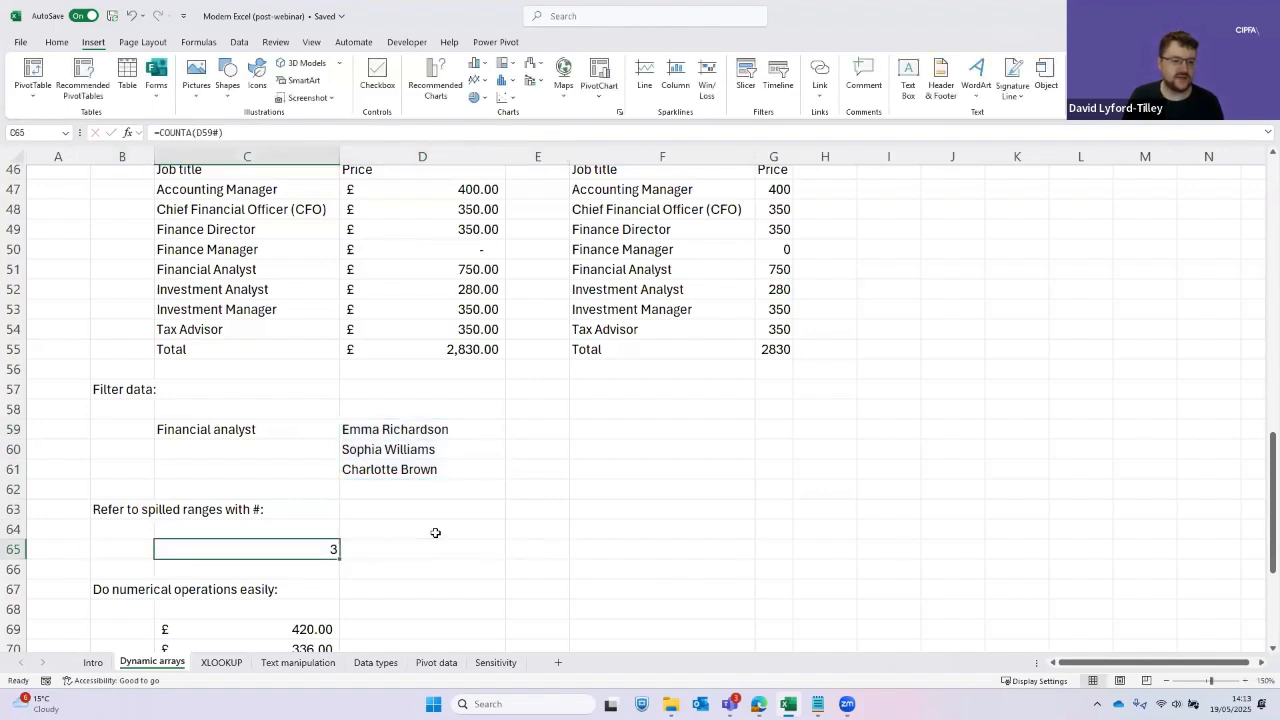
Set the filter criterion in C59 to Investment analyst
key(Up)
key(Up)
key(Up)
key(Up)
key(Up)
key(Up)
text(Investme)
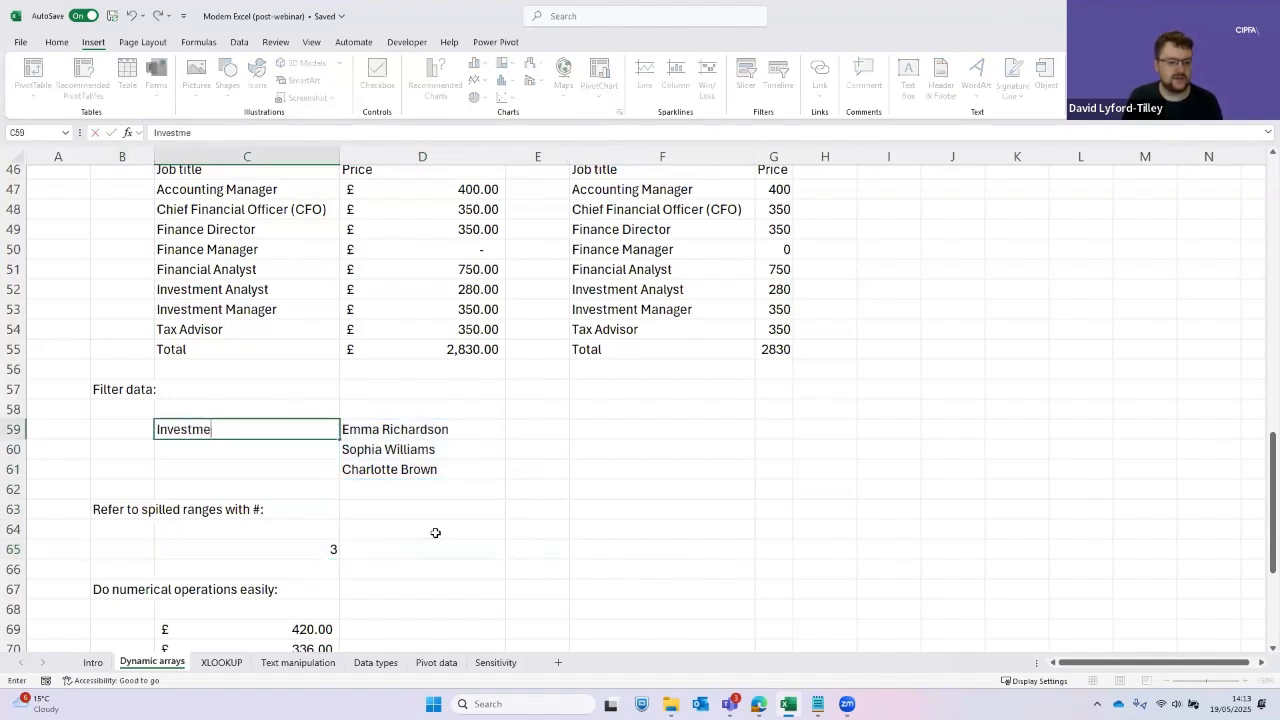
text(nt analyst)
key(Return)
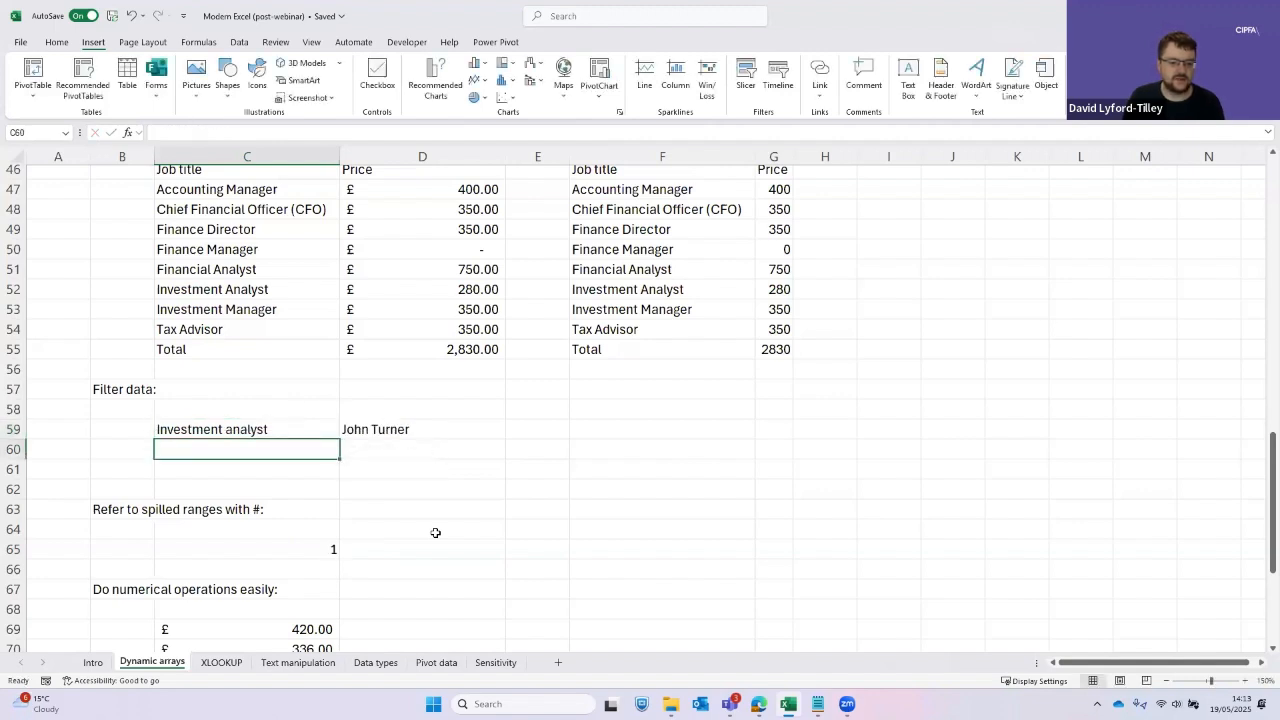
Compare the updated FILTER result in D59 with the range that the COUNTA formula in C65 refers to
key(Up)
key(Right)
key(Down)
key(Down)
key(Down)
key(Down)
key(Down)
key(Down)
key(Left)
key(F2)
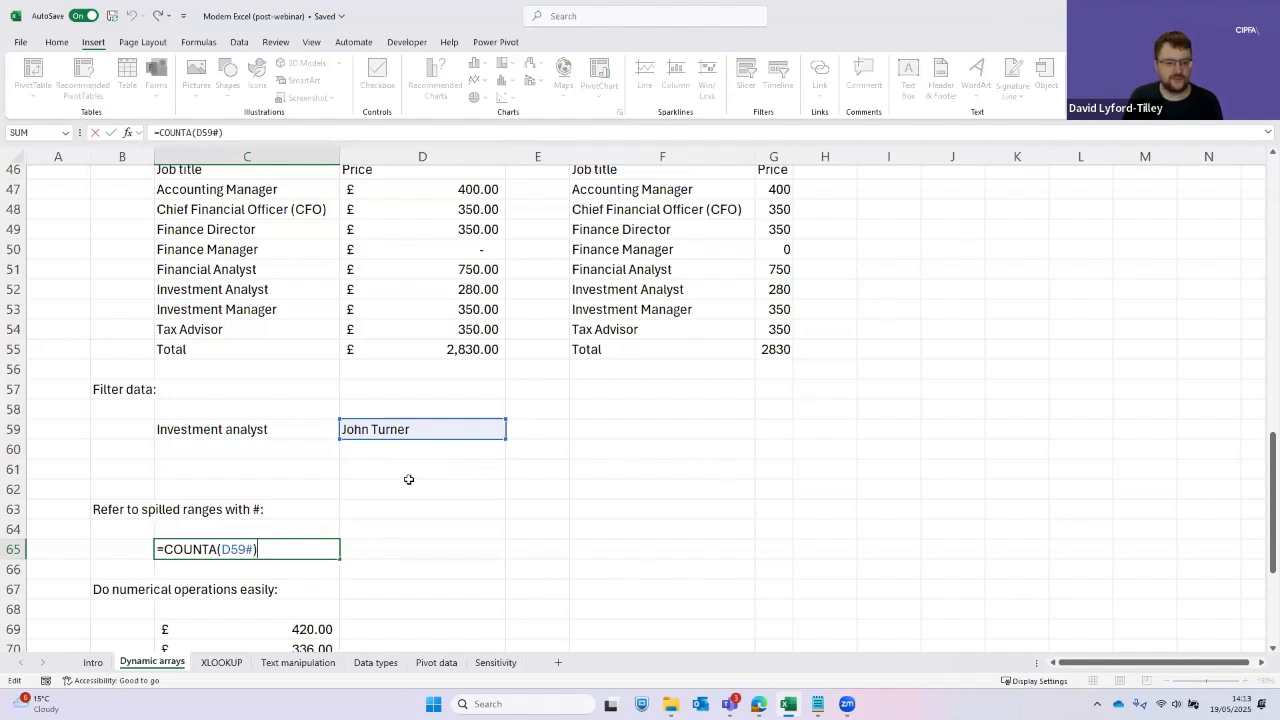
key(ctrl+Return)
Inspect the =E9:E18*1.2 formula in C69 and the Price range it refers to, leaving it unedited
scroll(408, 480, down, 5)
click(275, 431)
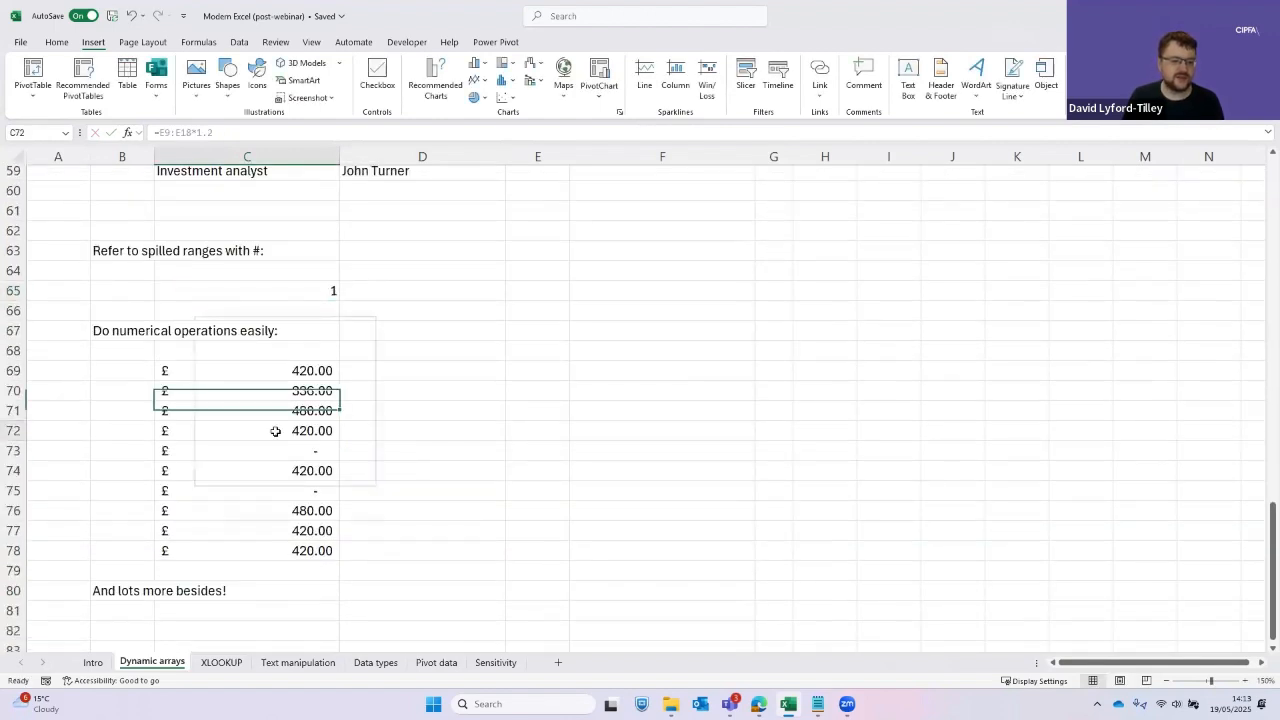
key(Up)
key(Up)
key(Up)
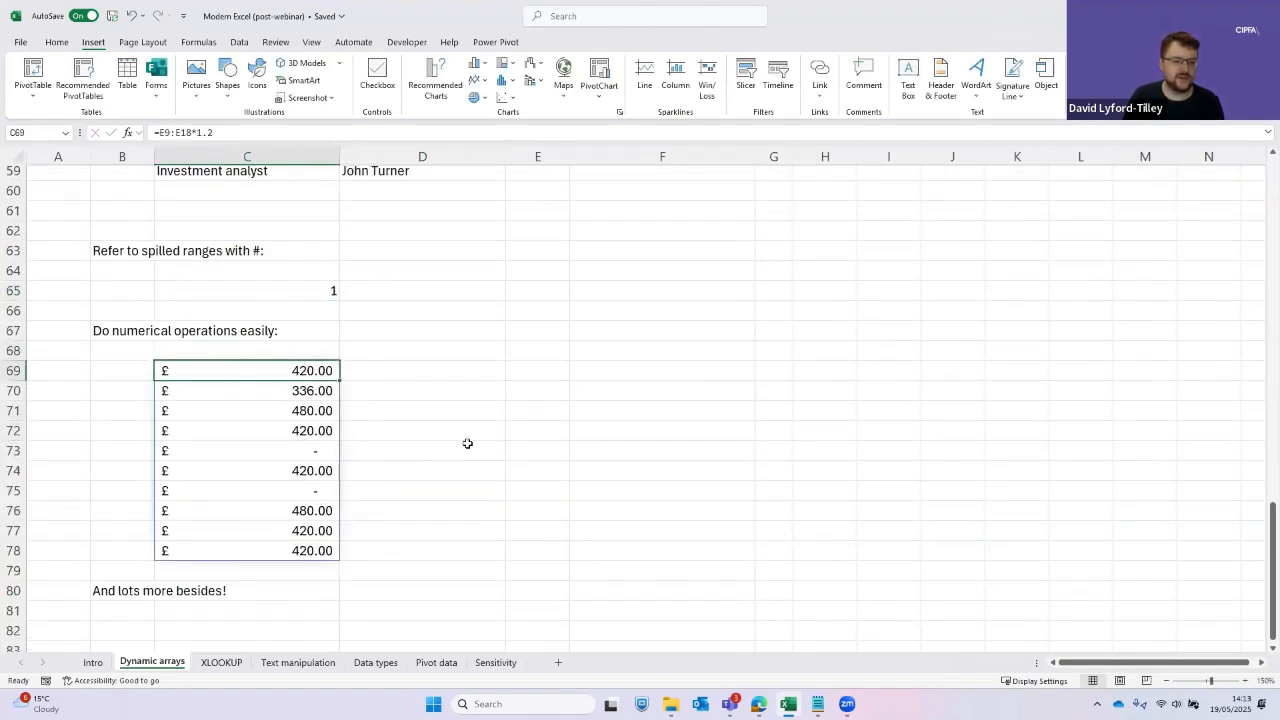
key(F2)
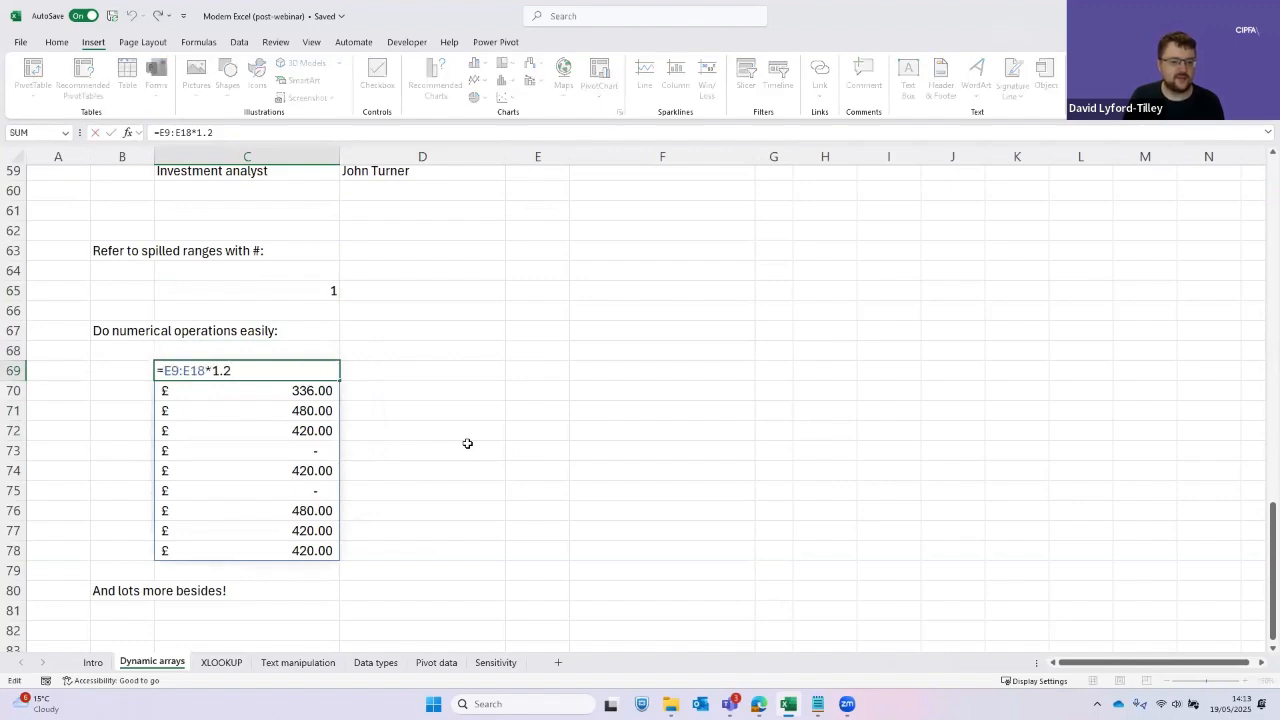
scroll(467, 443, up, 18)
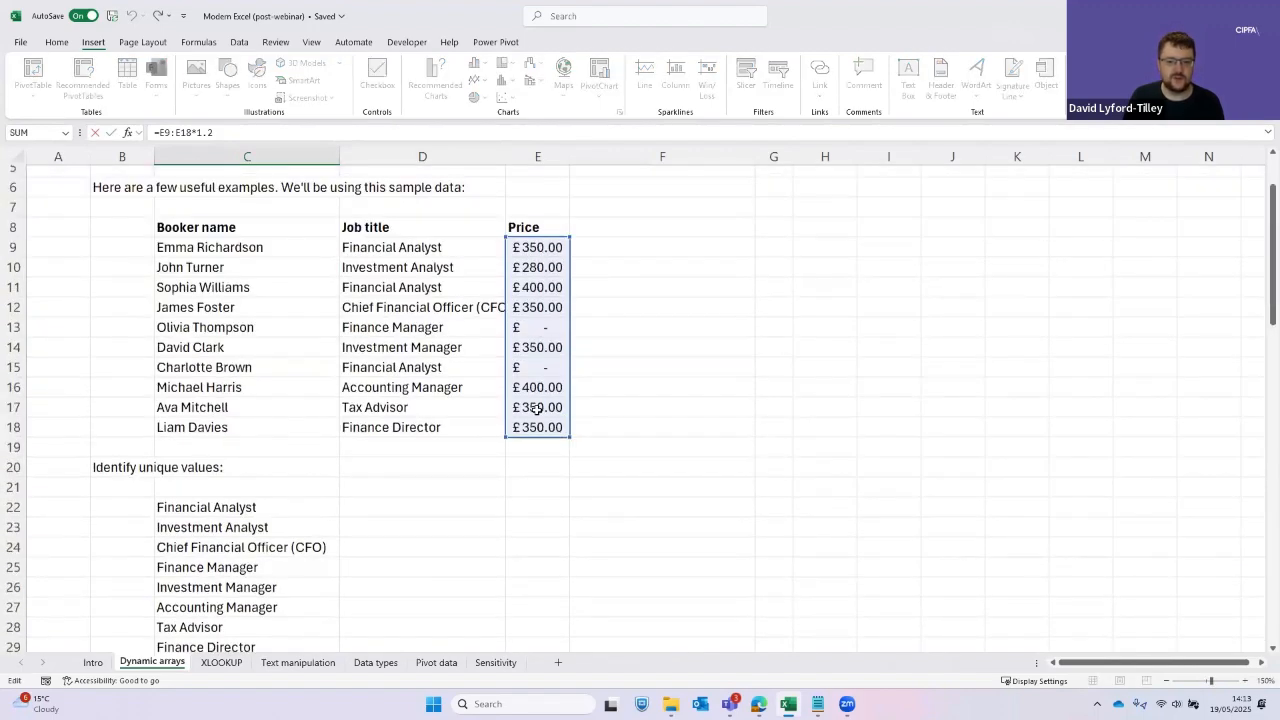
scroll(367, 530, down, 20)
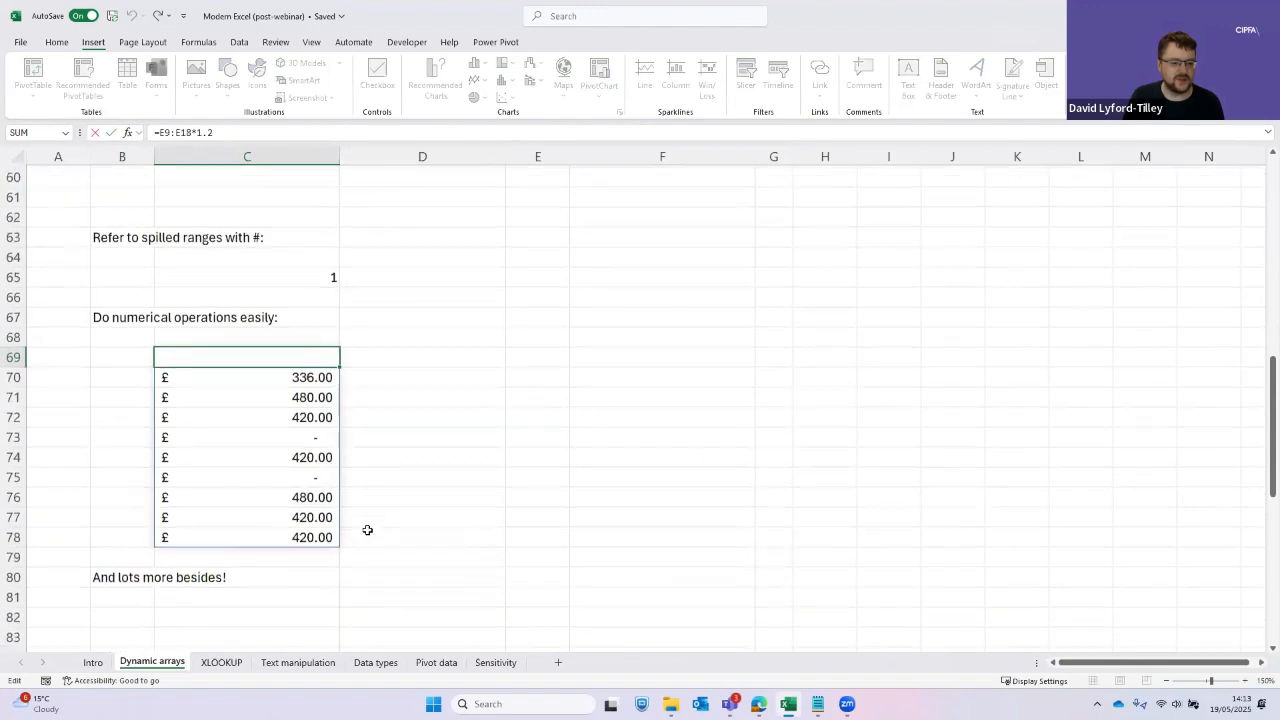
scroll(367, 530, up, 1)
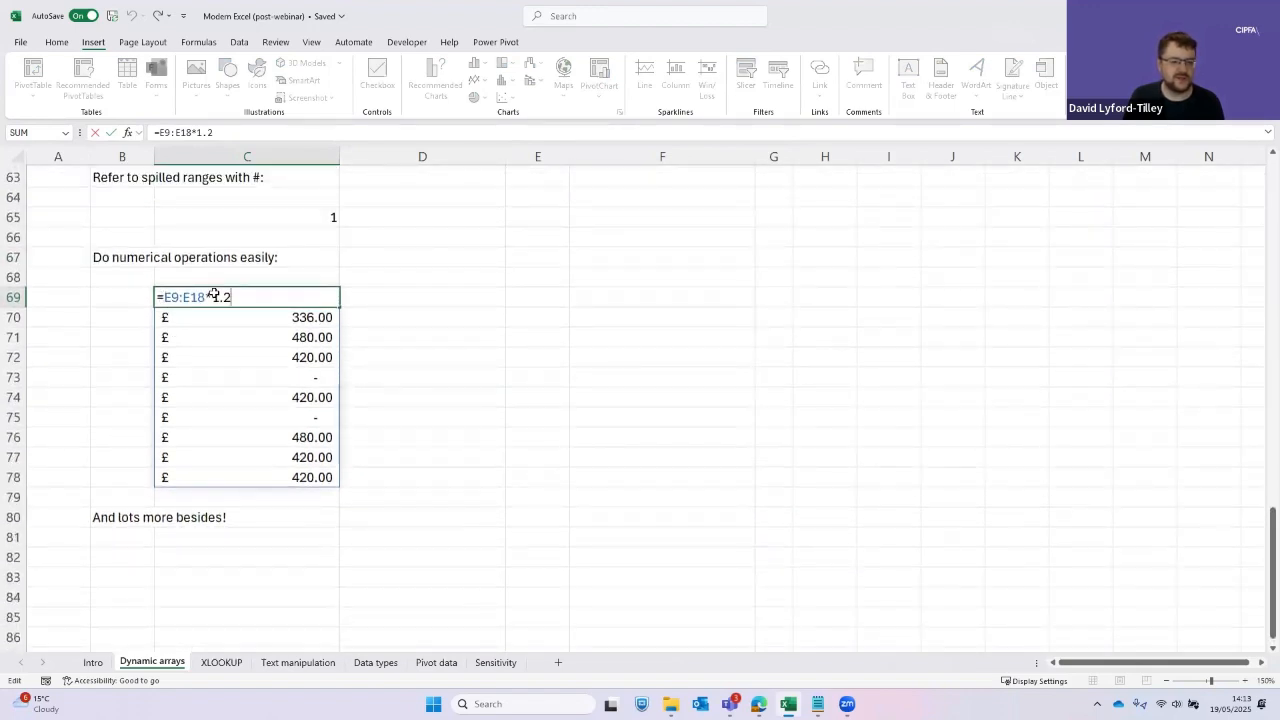
key(ctrl+Return)
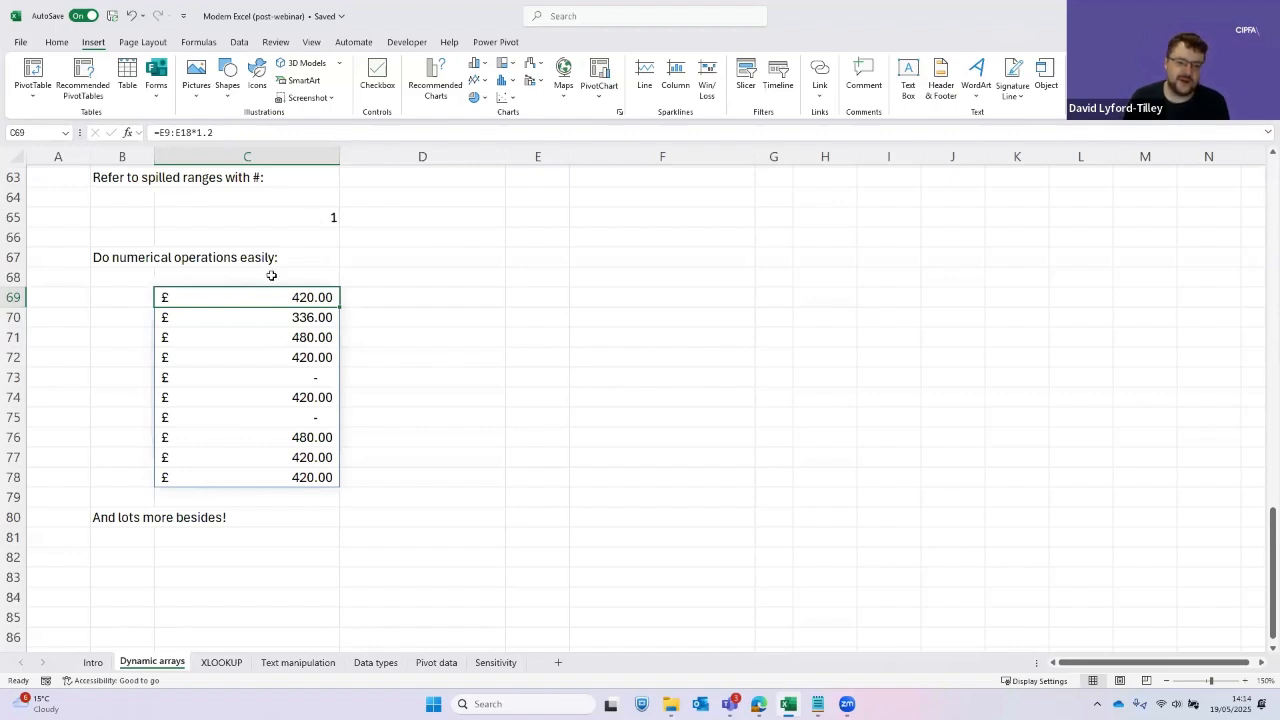
Enter the numbers 1 to 4 down cells E69:E72 as row headings for a multiplication grid
click(520, 296)
text(1)
key(Return)
text(2)
key(Return)
text(3)
key(Return)
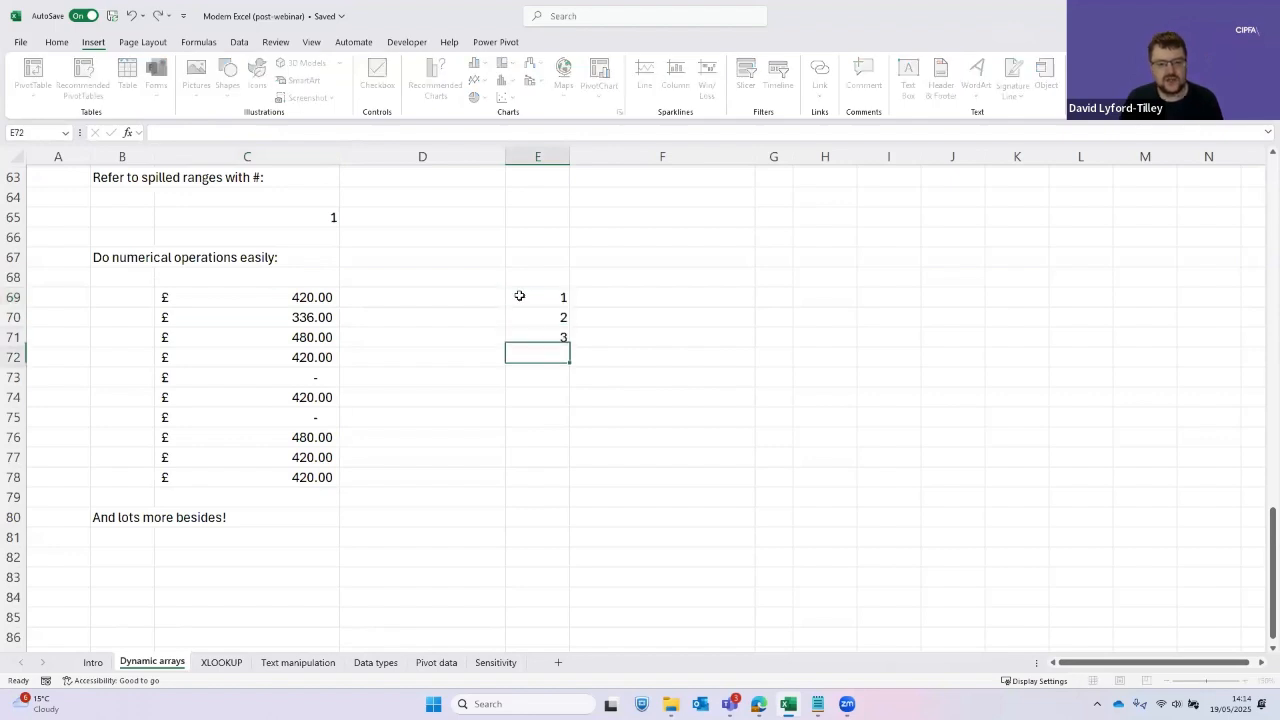
text(4)
key(Tab)
Enter the numbers 1 to 4 across cells F68:I68 as column headings for the multiplication grid
key(Up)
key(Up)
key(Up)
key(Up)
text(1)
key(Tab)
text(2)
key(Tab)
text(3)
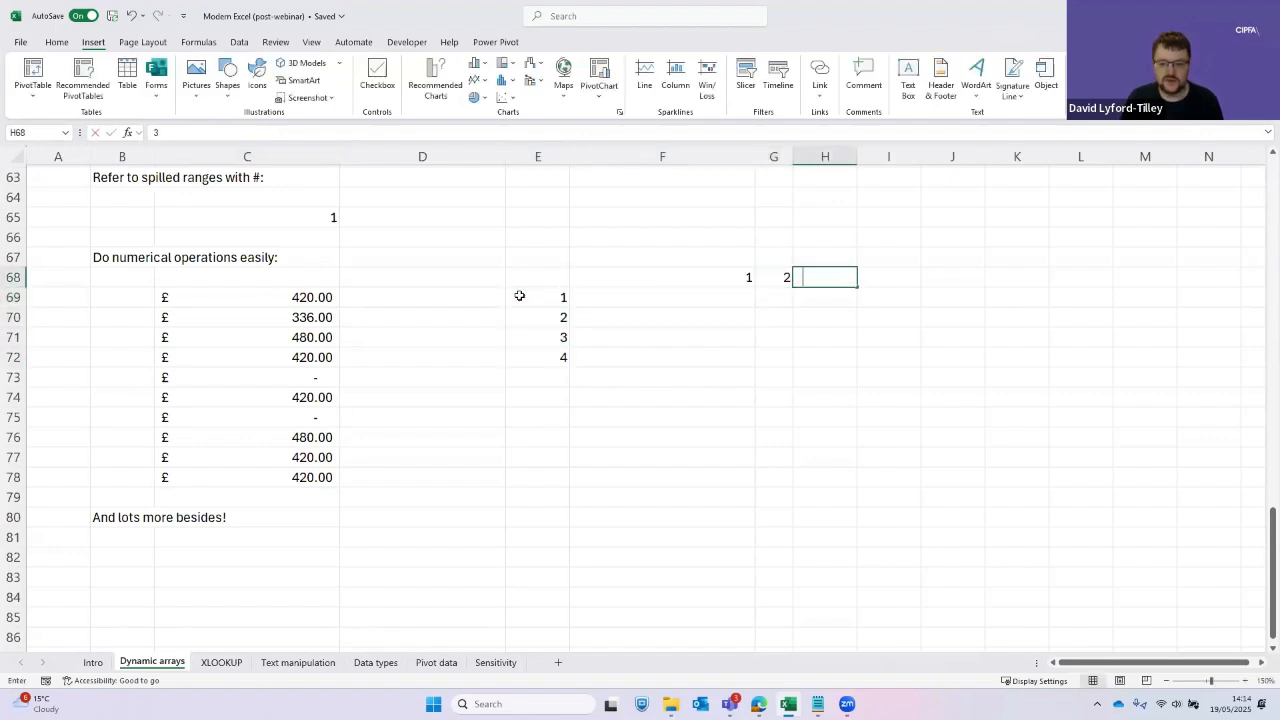
key(Tab)
text(4)
key(Tab)
Fill the multiplication grid with a single array formula in F69, =E69:E72*F68:I68
key(Down)
key(Left)
key(Left)
click(520, 296)
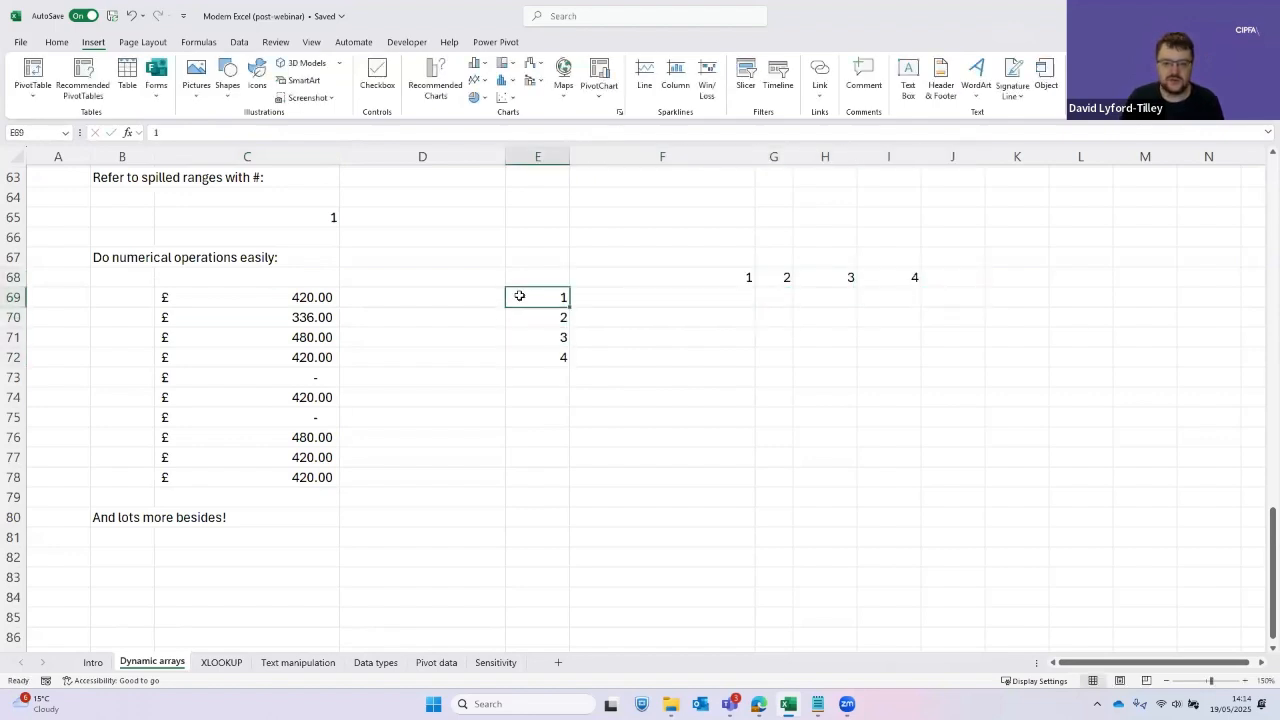
key(Up)
key(Up)
key(Down)
key(Down)
key(Right)
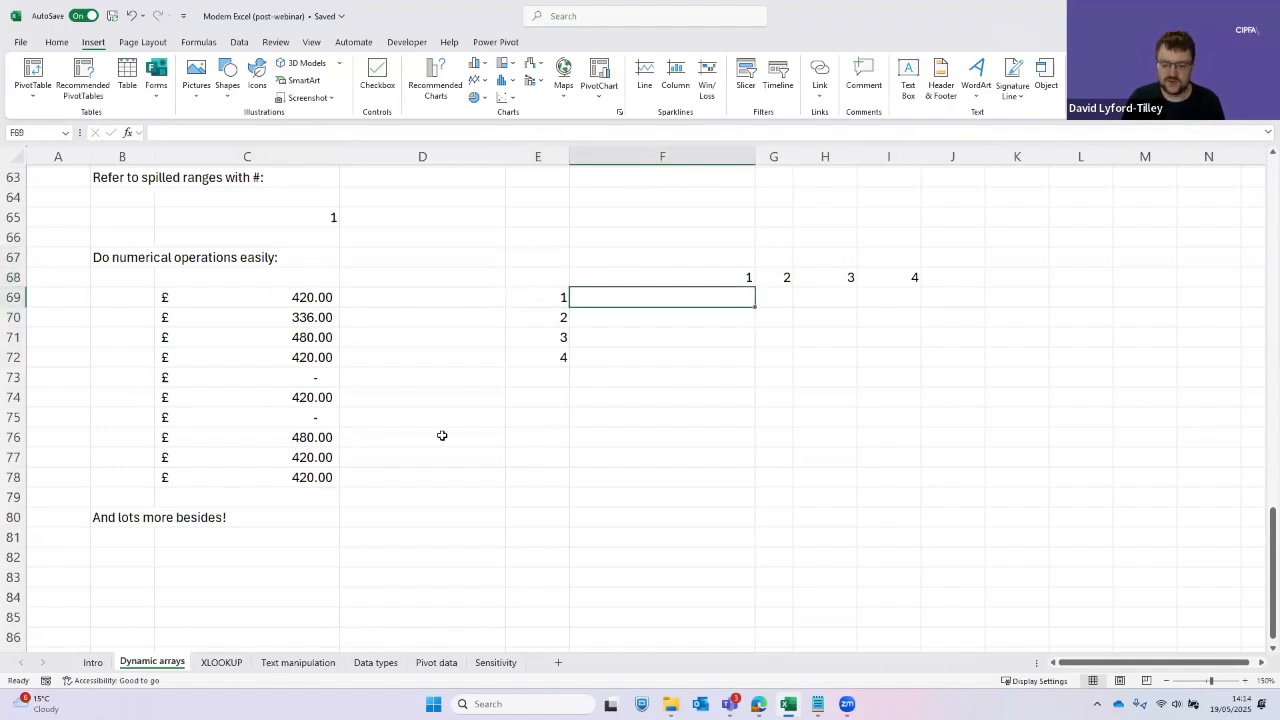
text(=)
key(Left)
key(shift+Down)
key(shift+Down)
key(shift+Down)
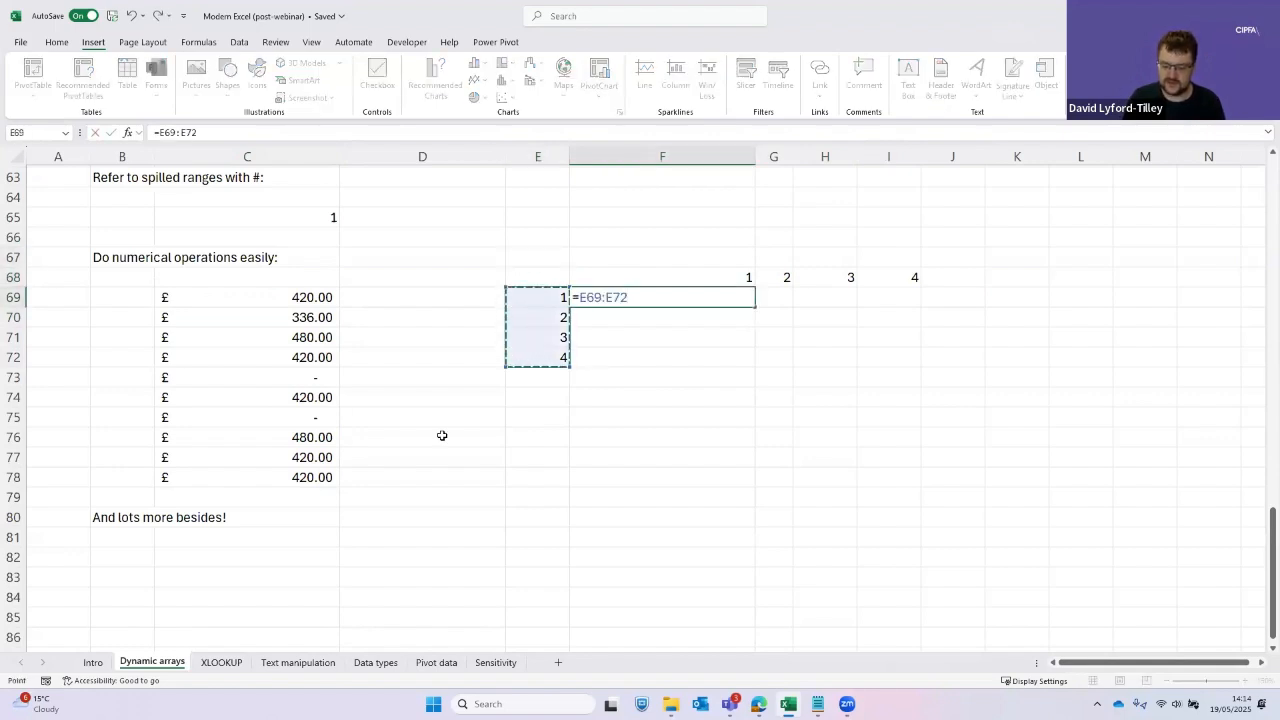
text(*)
key(Up)
key(shift+Right)
key(shift+Right)
key(shift+Right)
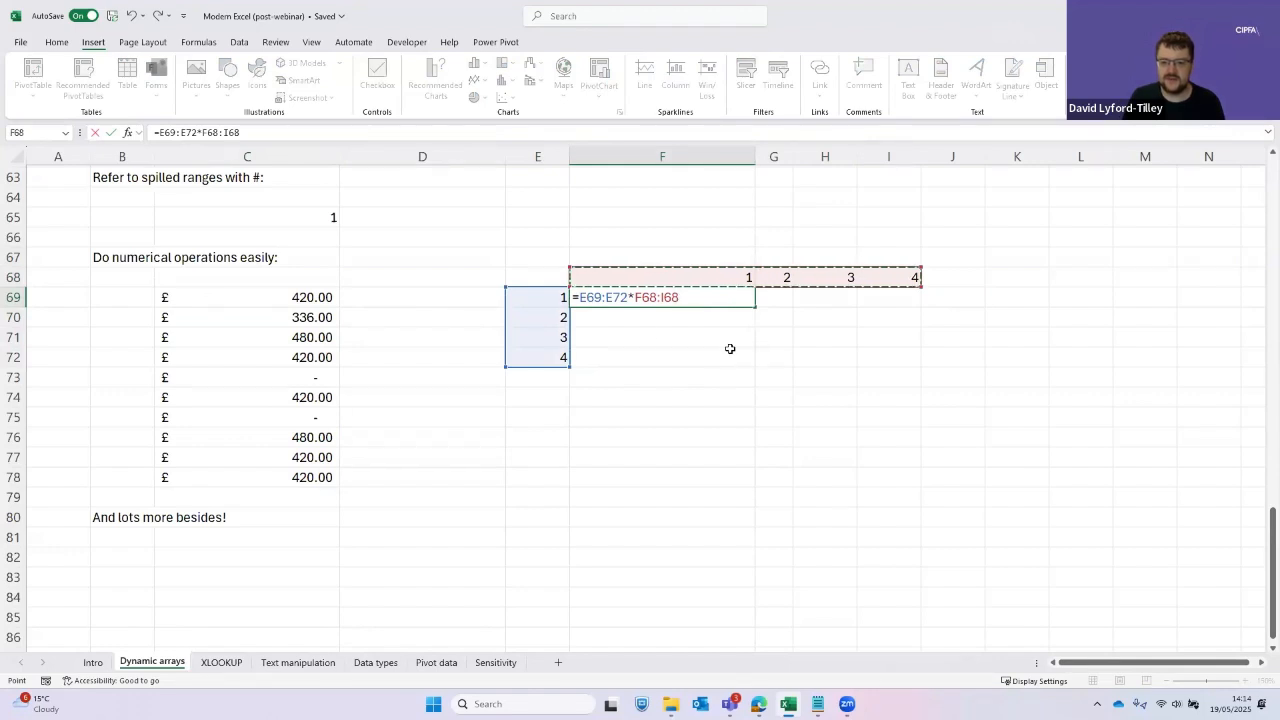
key(Return)
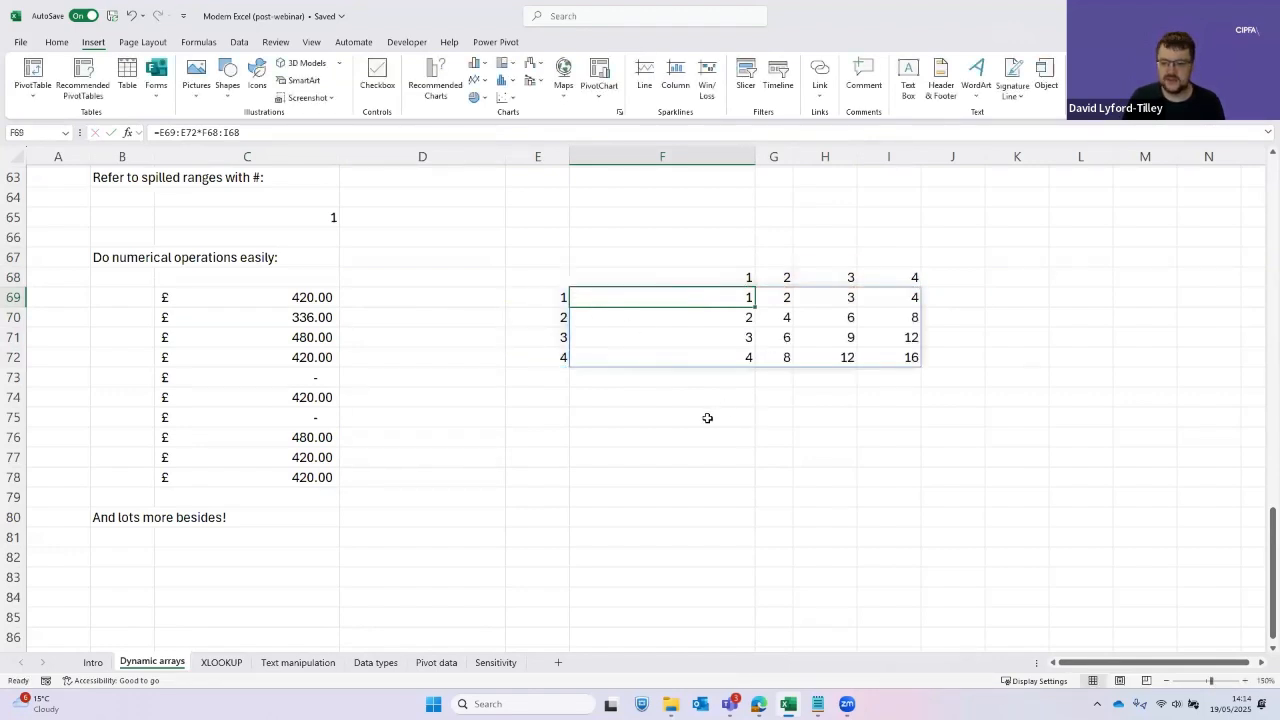
Inspect the two ranges multiplied by the formula in F69, leave it unedited, and move to blank cell E74
key(F2)
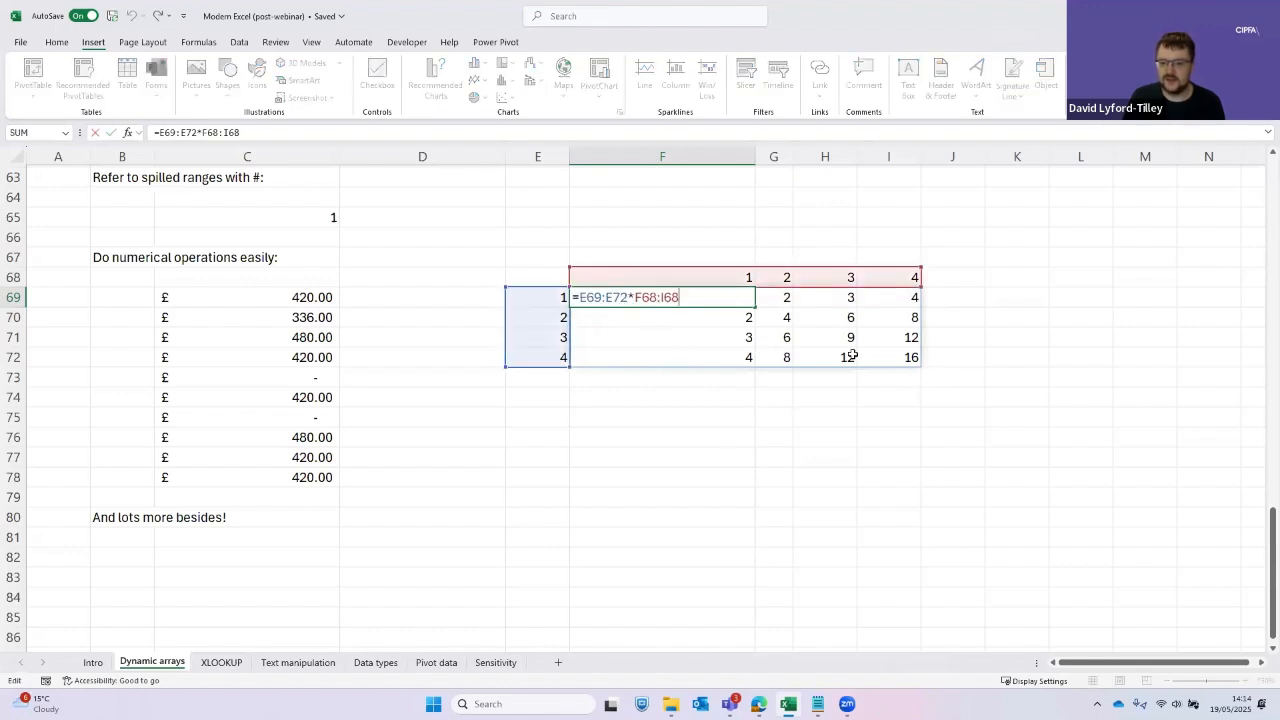
key(Escape)
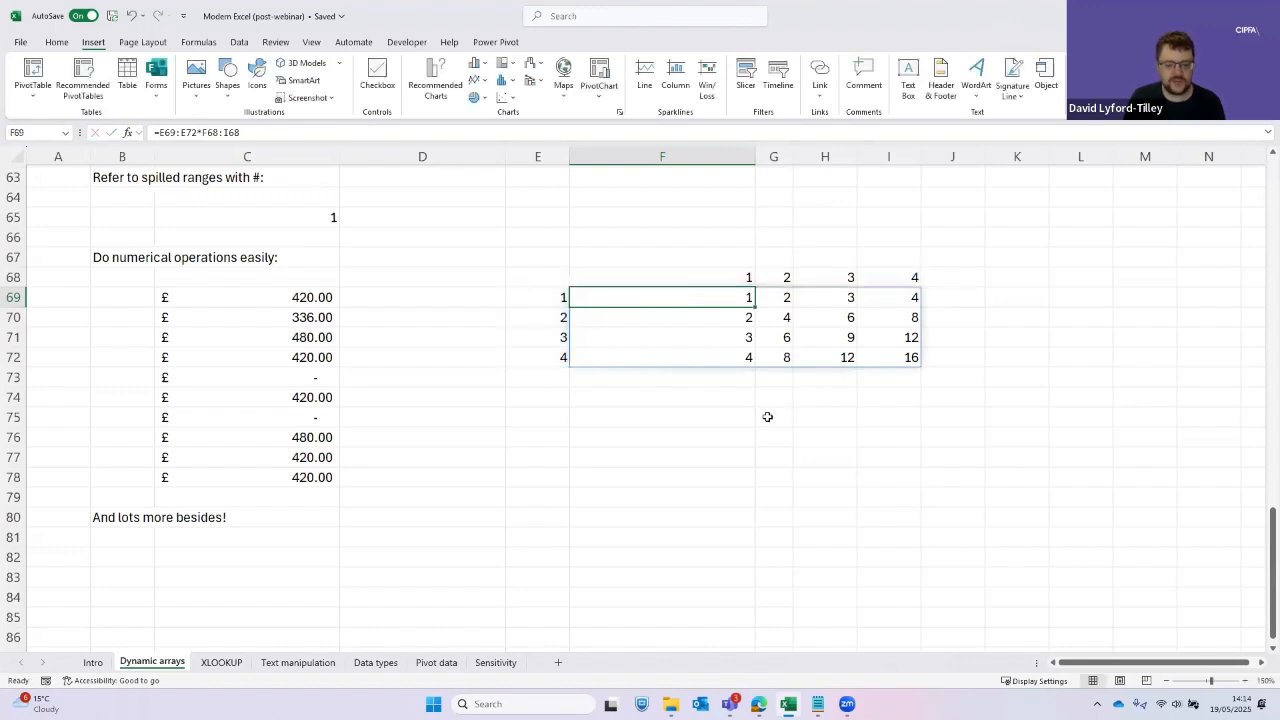
key(Left)
key(Down)
key(Down)
key(Down)
key(Down)
key(Down)
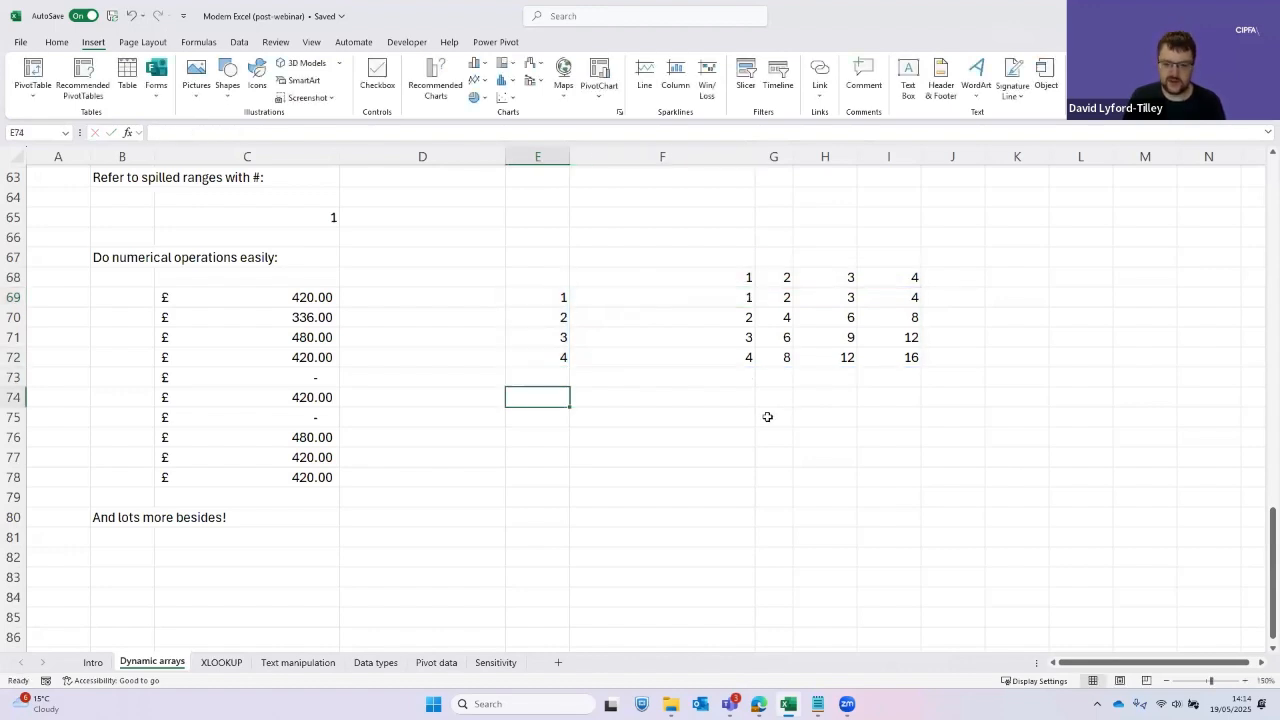
Undo the multiplication grid formula and the number headings entered in row 68 and column E
key(ctrl+z)
key(ctrl+z)
key(ctrl+z)
key(ctrl+z)
key(ctrl+z)
key(ctrl+z)
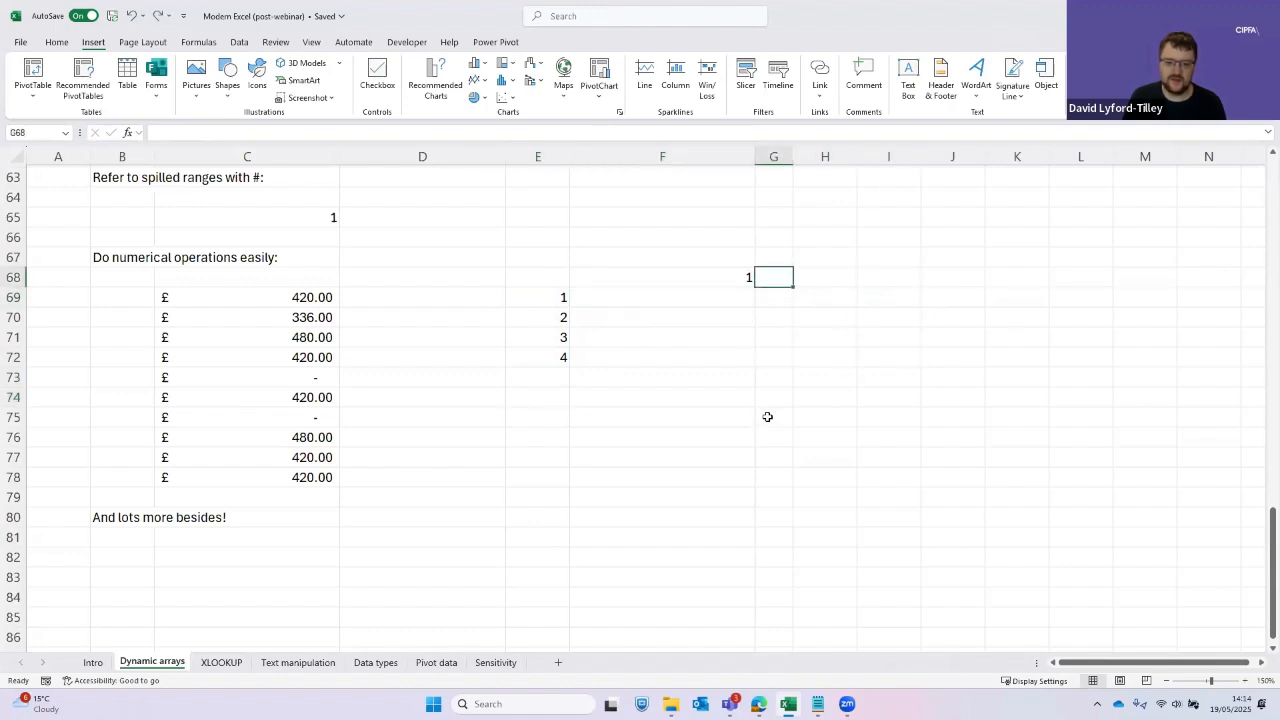
key(ctrl+z)
key(ctrl+z)
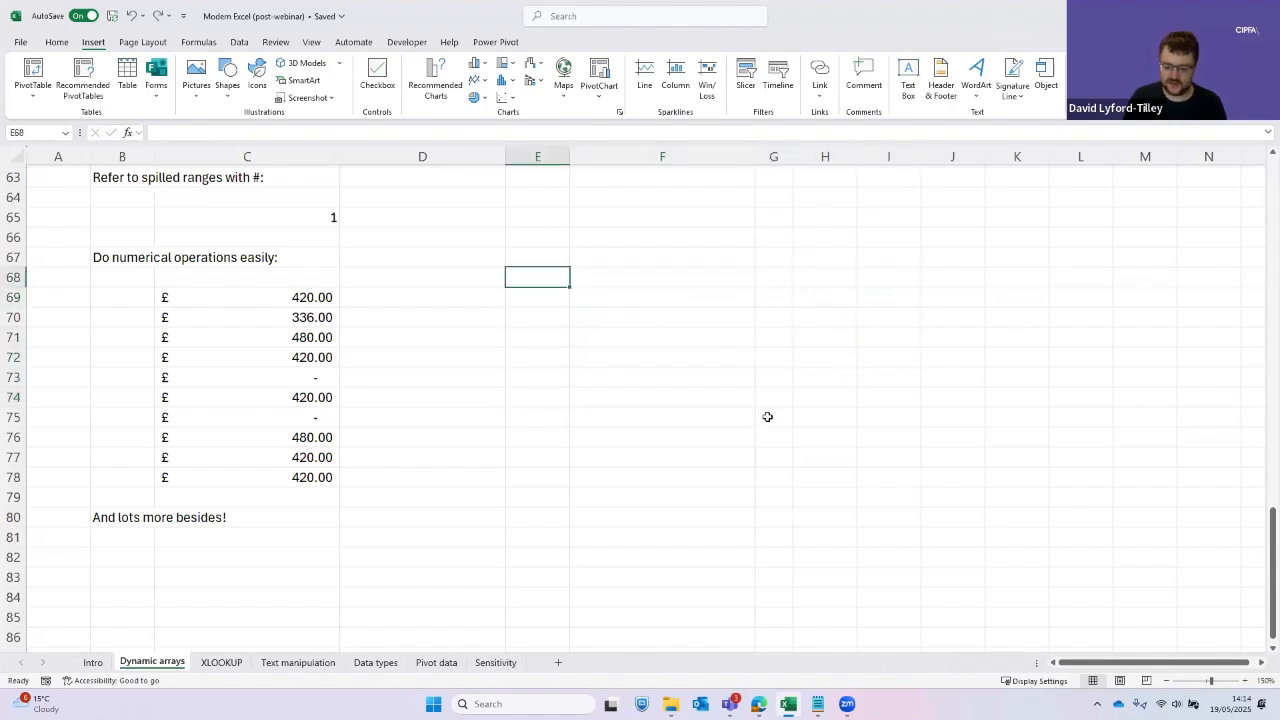
Enter 4 in E68 and generate a number sequence below it with =SEQUENCE(E68) in E69
text(4)
key(Return)
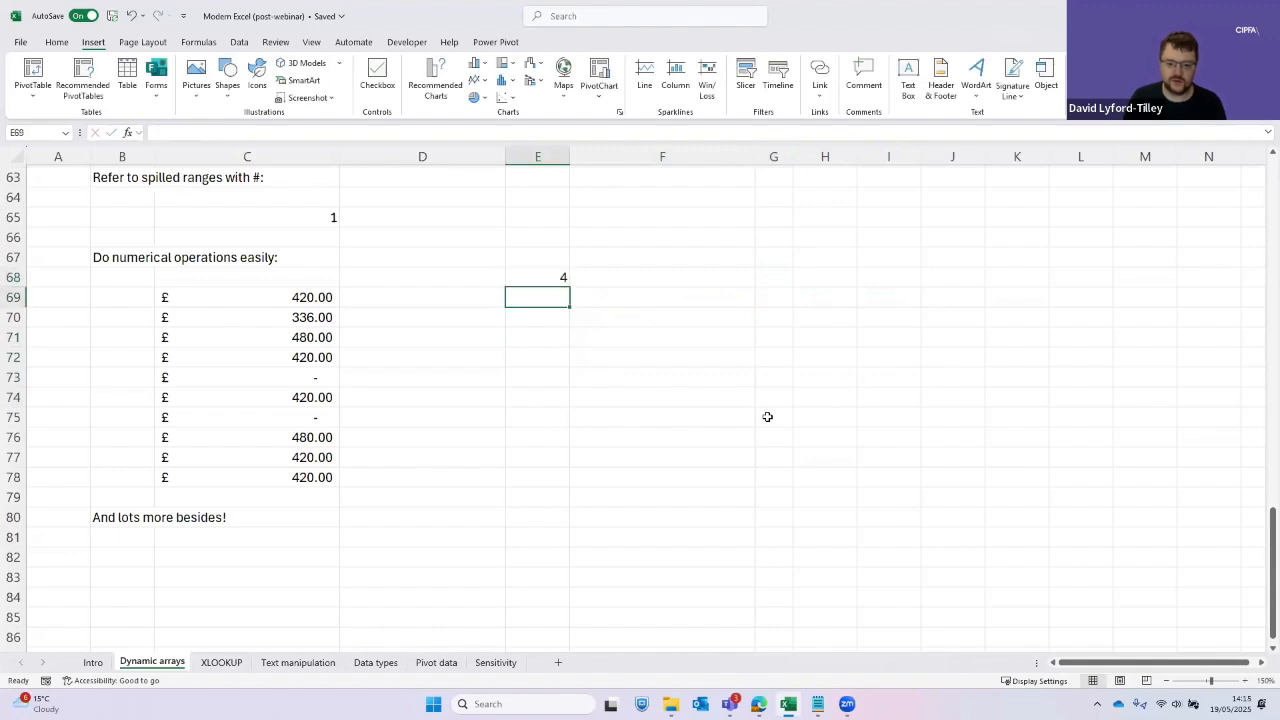
text(=seq)
key(Tab)
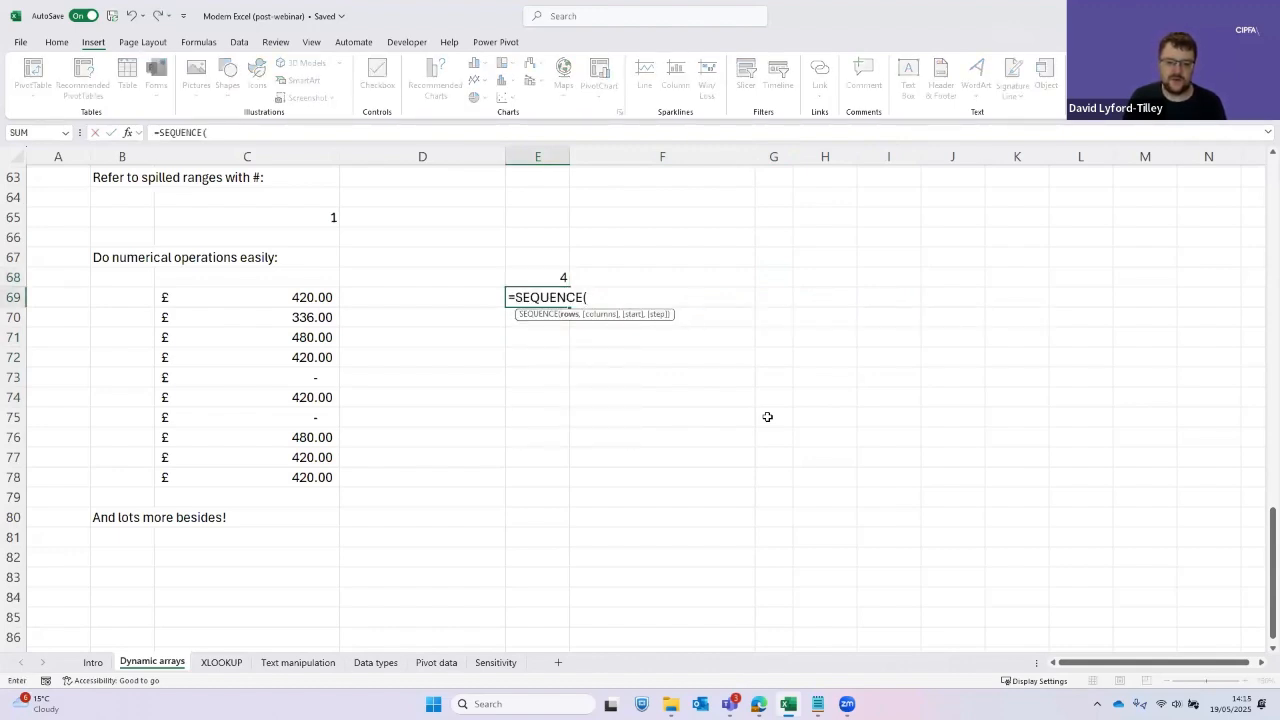
key(Up)
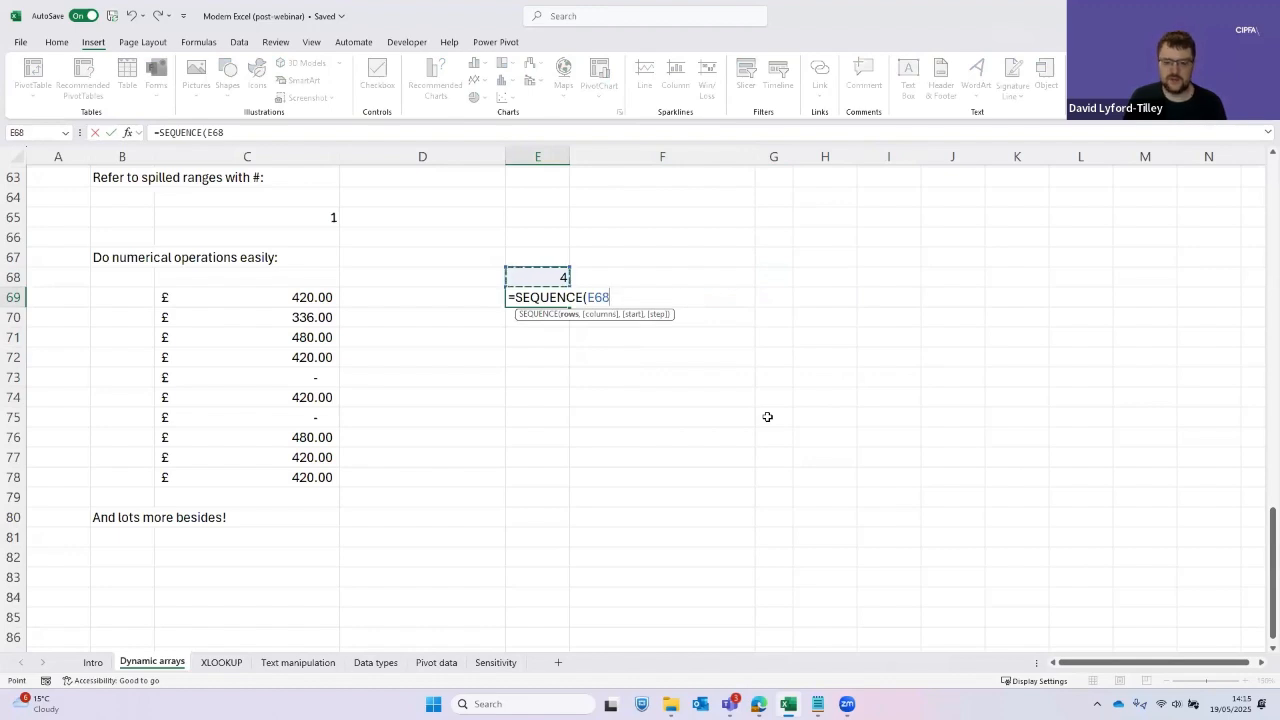
text())
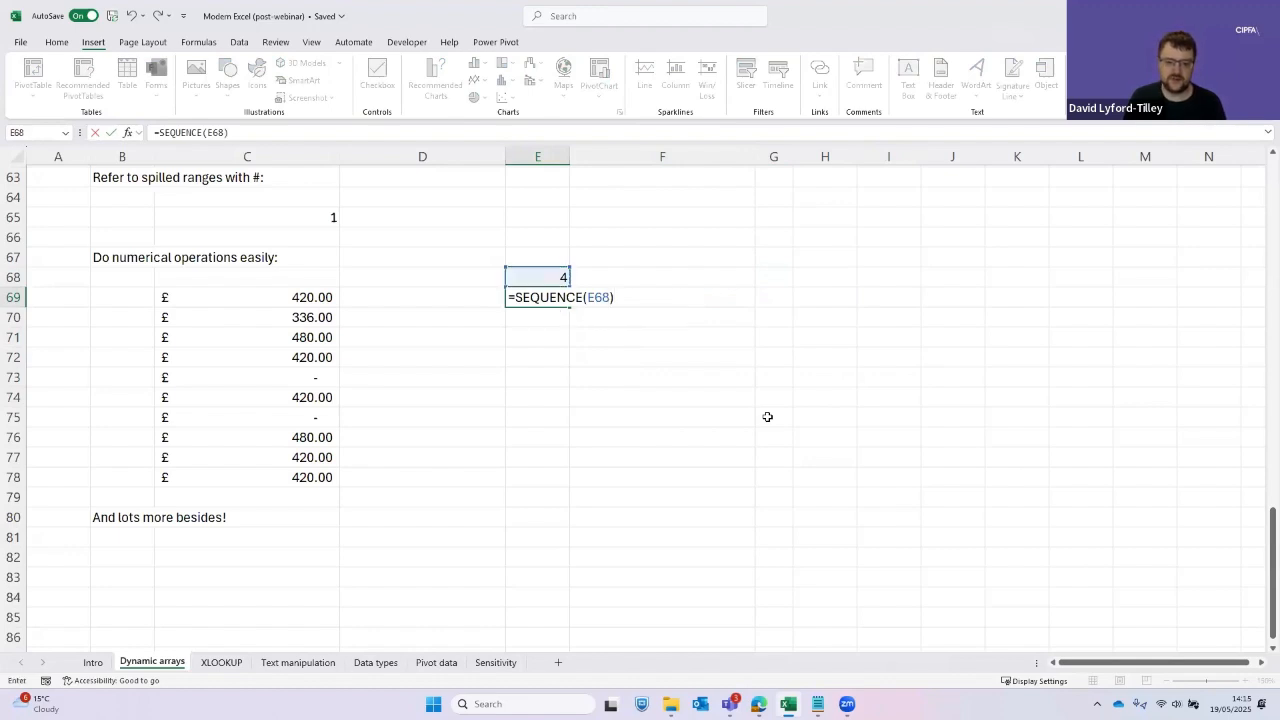
key(ctrl+Return)
Check the spilled cells of the SEQUENCE result below E69 and return to the formula cell
key(Down)
key(Down)
key(Down)
key(Up)
key(Up)
key(Up)
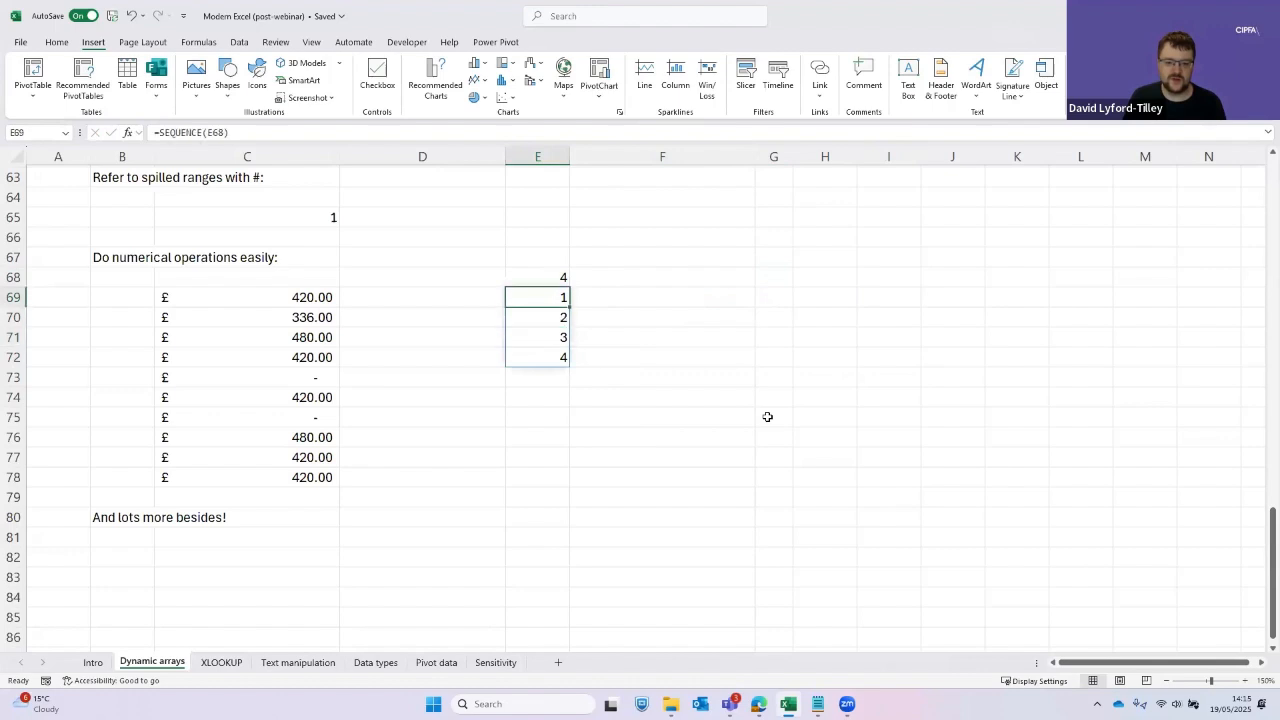
Generate a horizontal number sequence in F68 with =SEQUENCE(,E68)
key(Up)
key(Right)
text(=seq)
key(Tab)
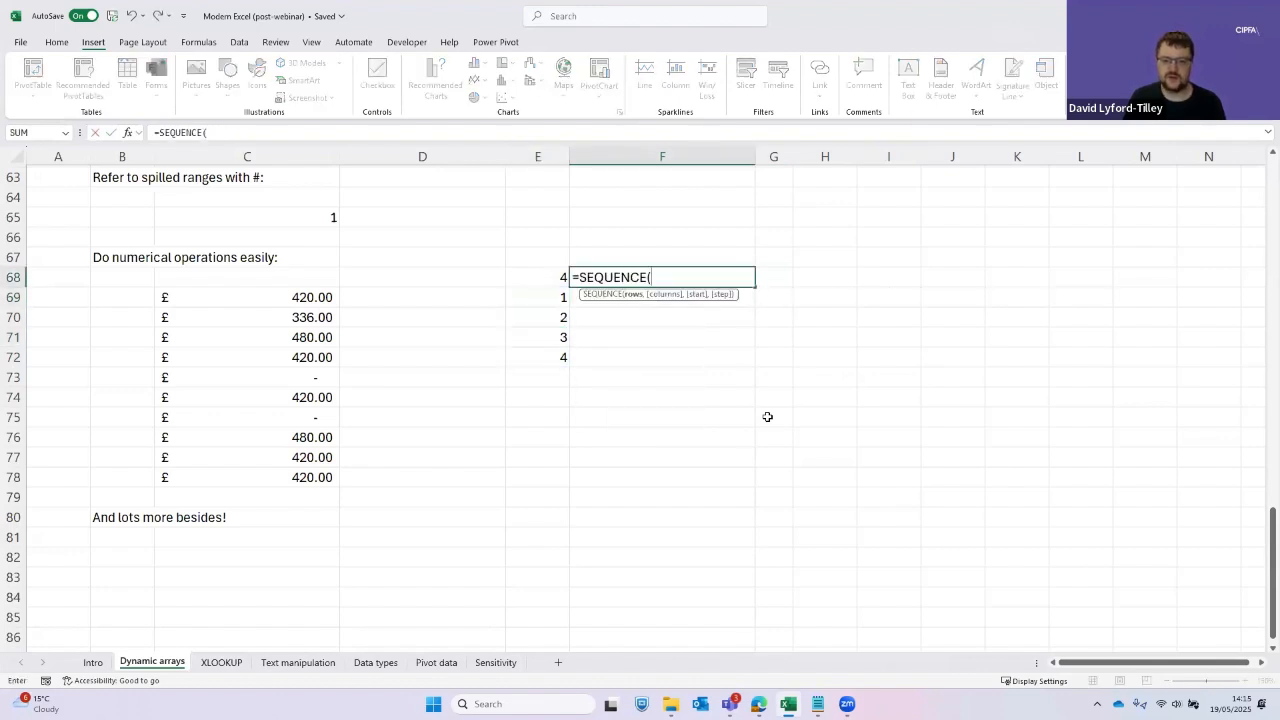
text(,)
key(Left)
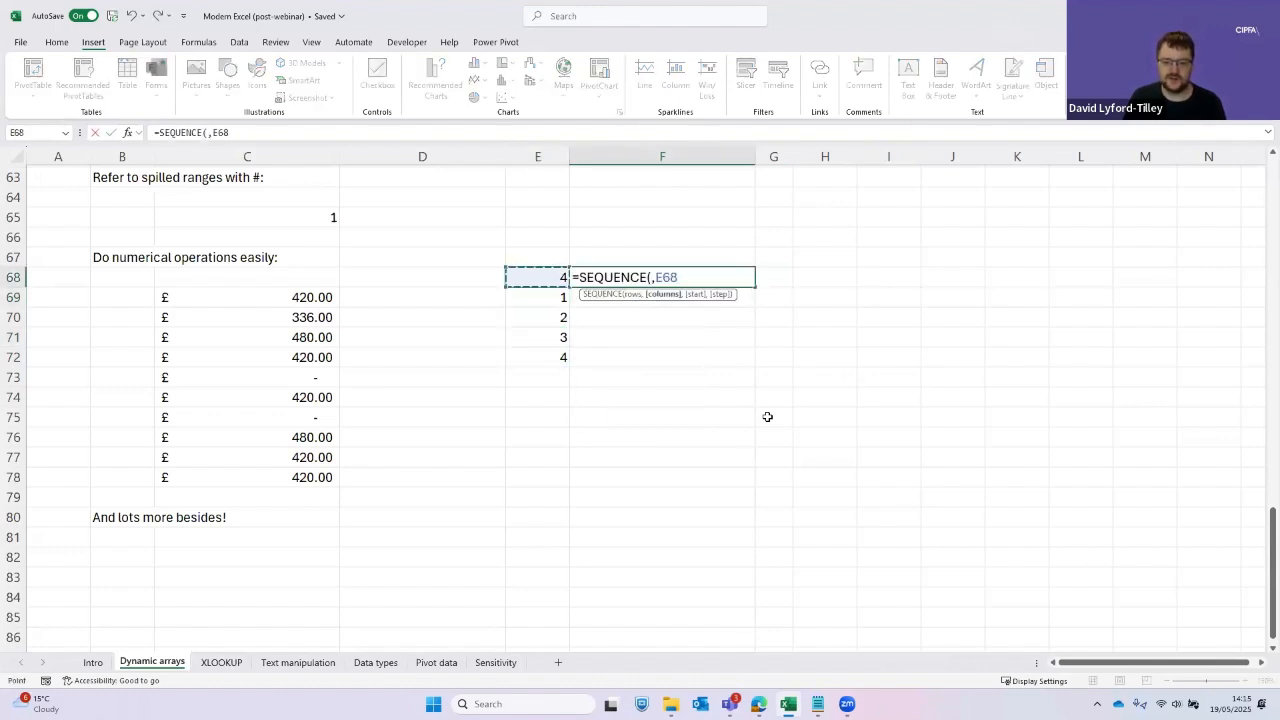
text())
key(ctrl+Return)
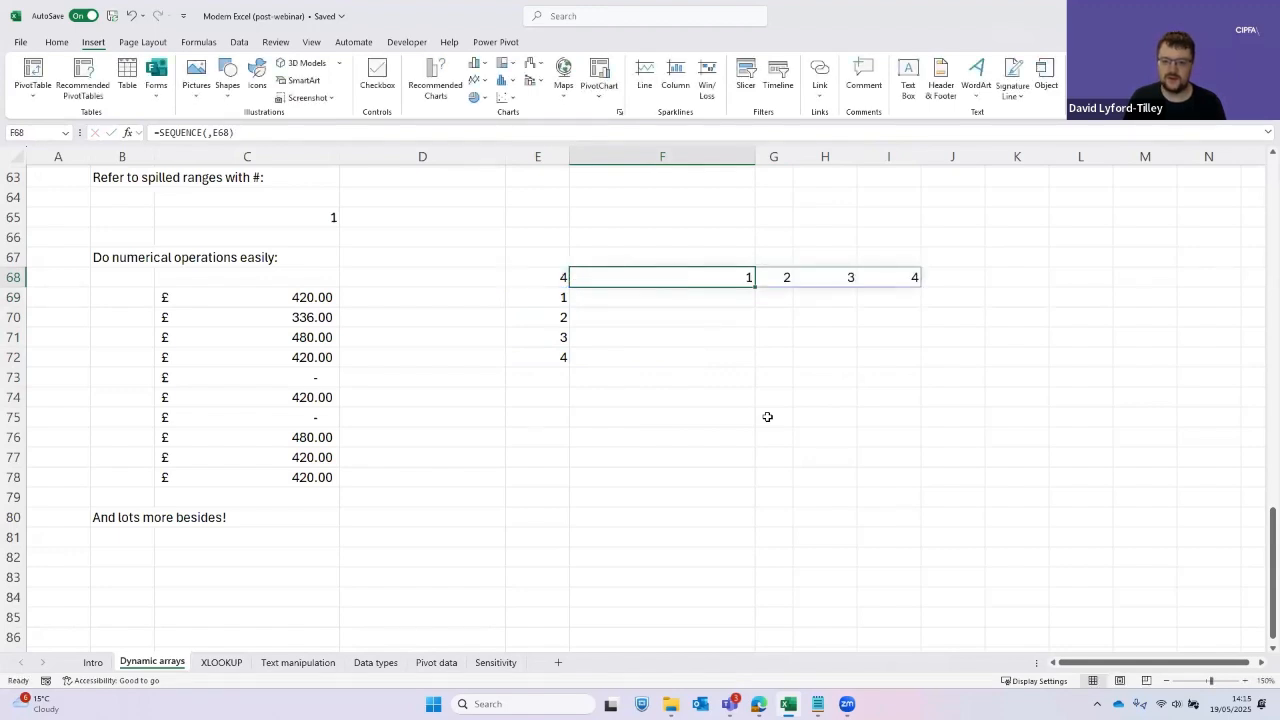
Build a multiplication grid in F69 by multiplying the two spilled sequences with =E69#*F68#
key(Down)
text(=)
key(Left)
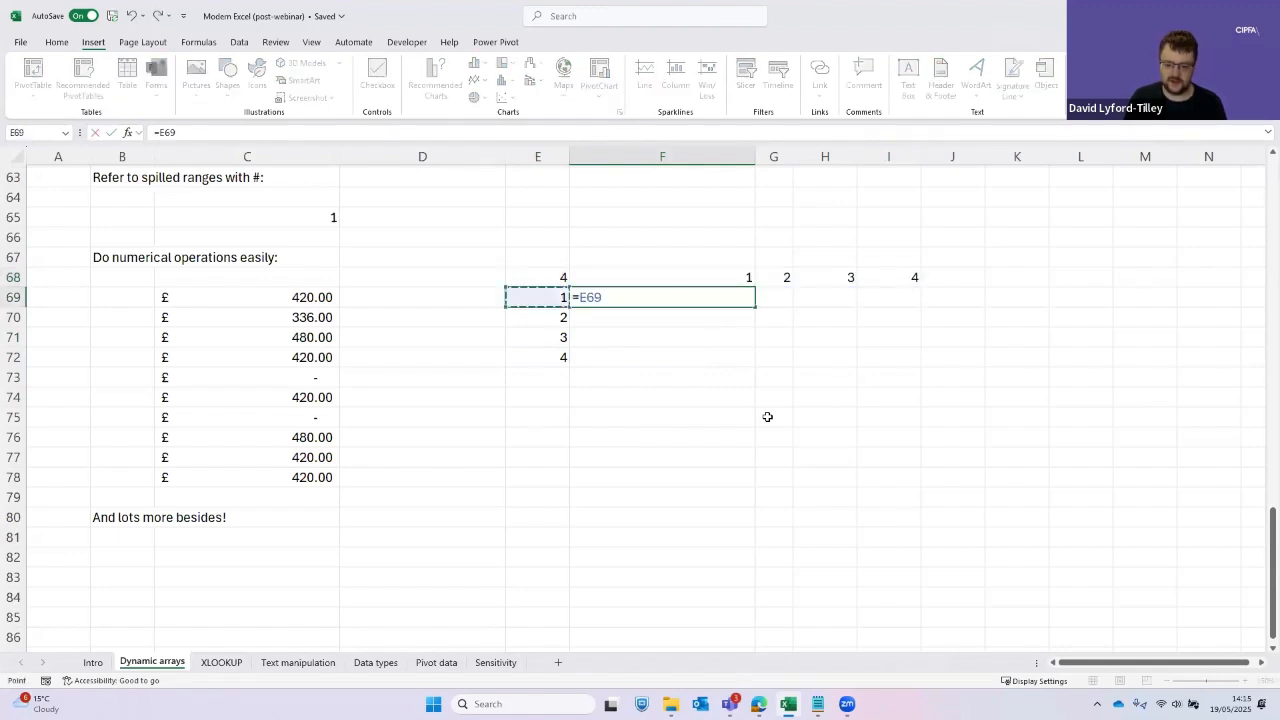
text(#)
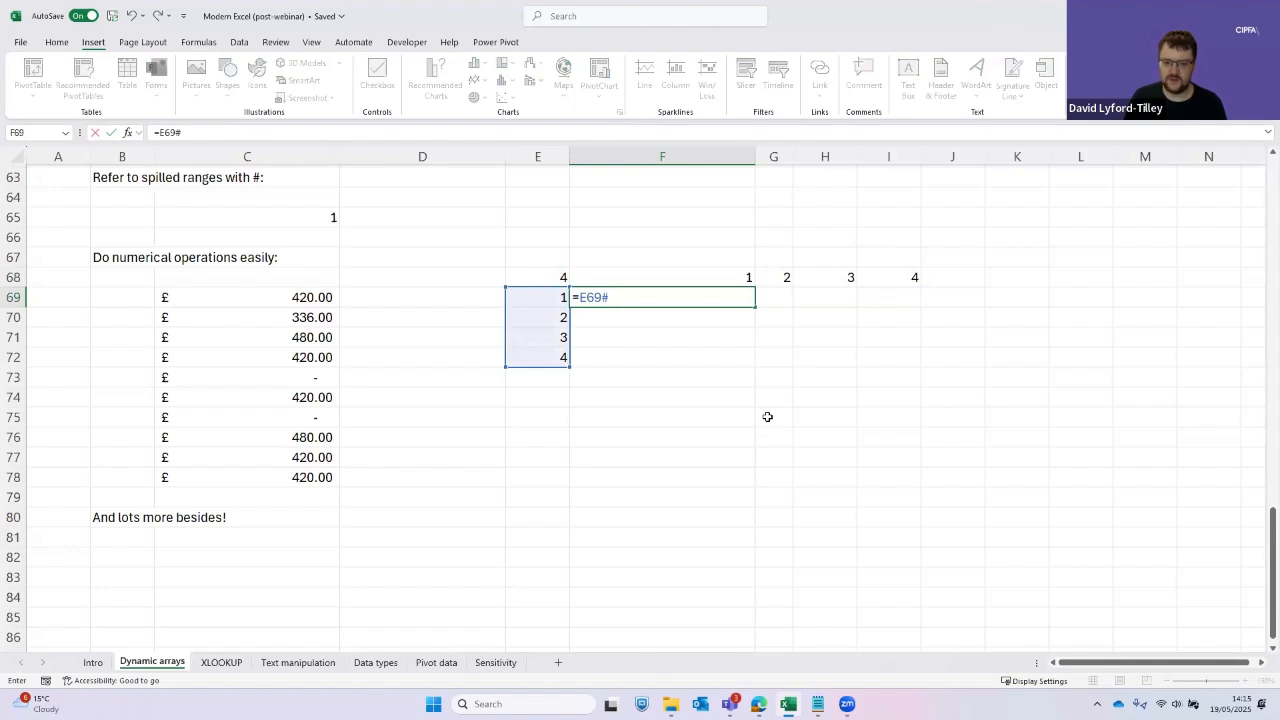
text(*)
key(Up)
text(#)
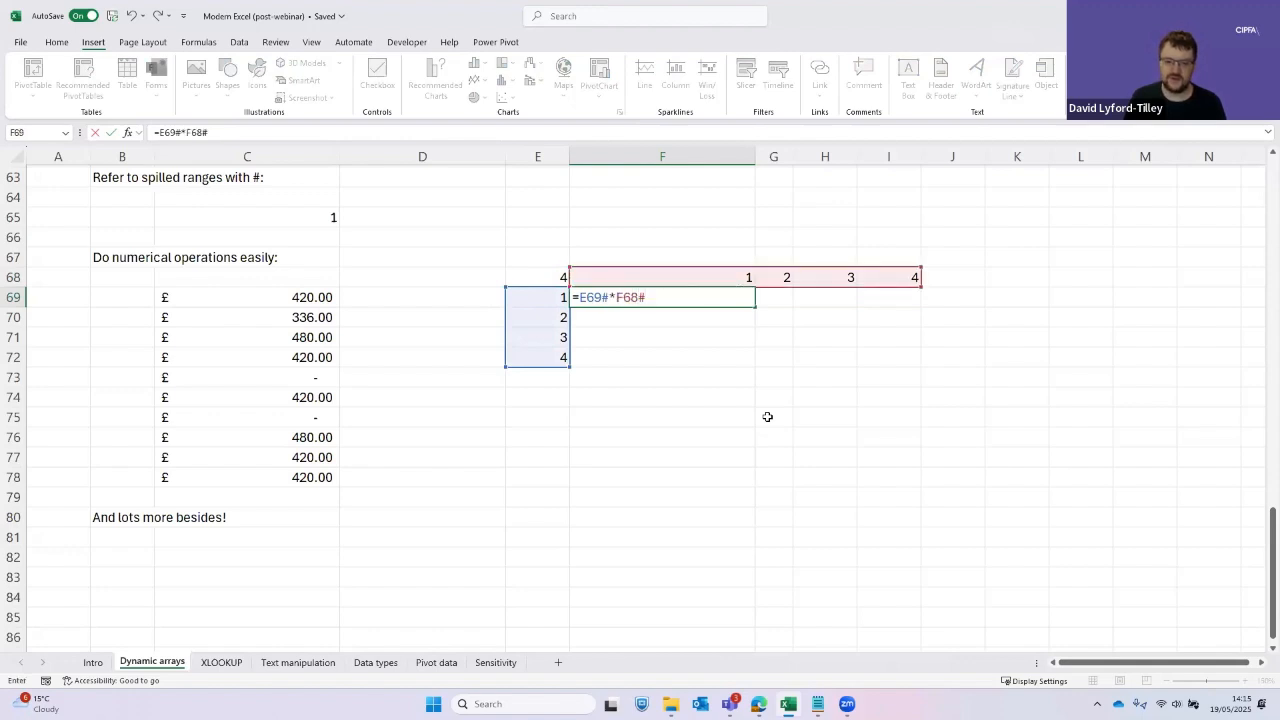
key(ctrl+Return)
key(Right)
key(Right)
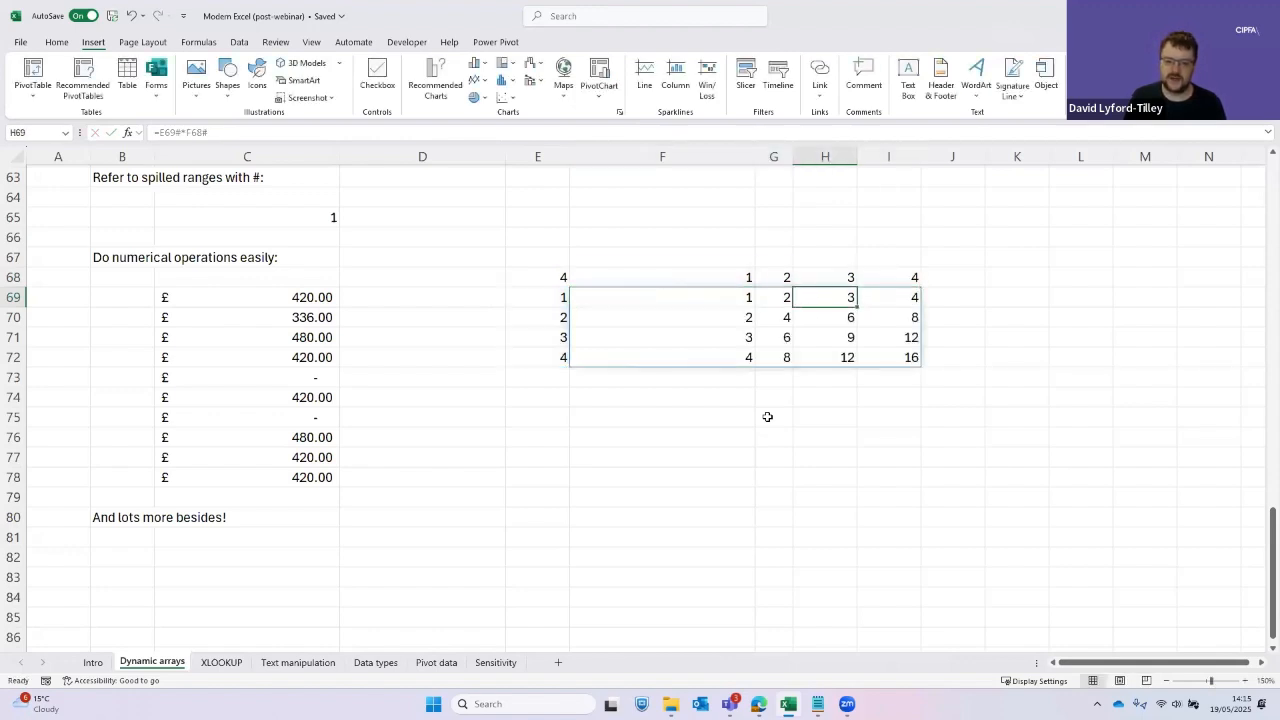
Set the sequence length in E68 to 7
key(Left)
key(Left)
key(Left)
key(Up)
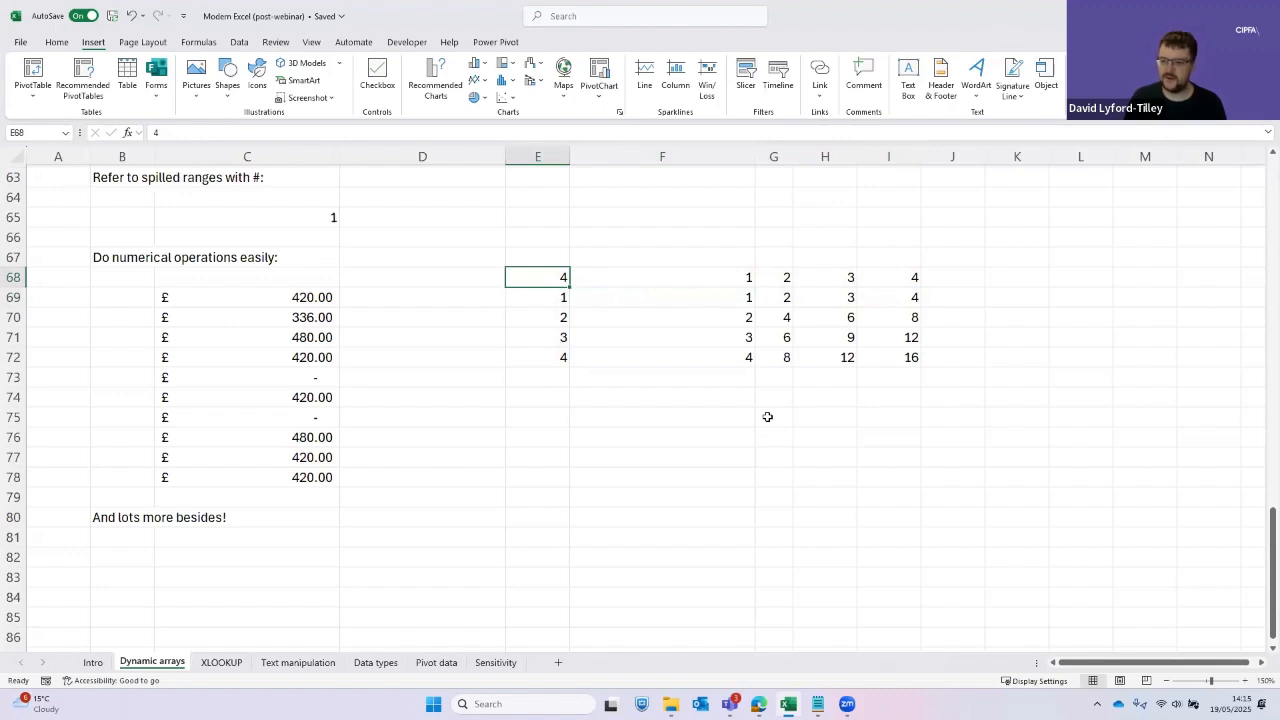
text(7)
key(Return)
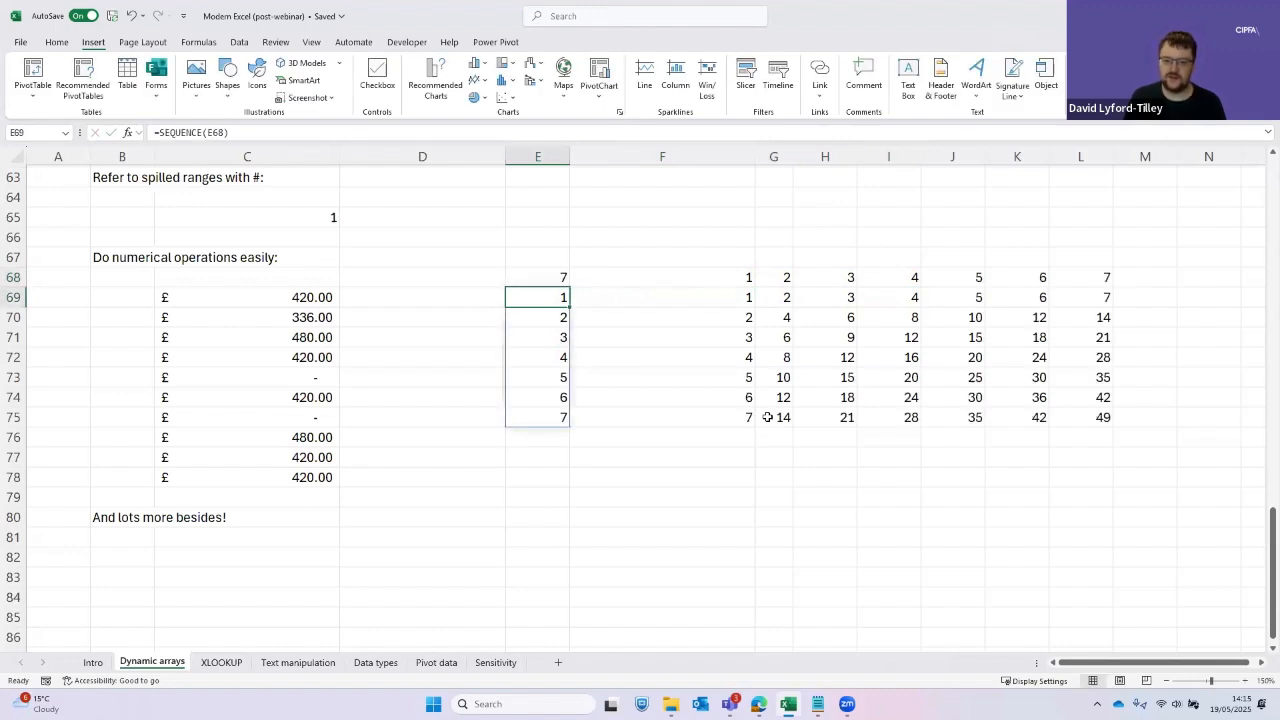
Check the grid formula in F69 and set the sequence length in E68 to 10
key(Right)
key(Up)
key(Down)
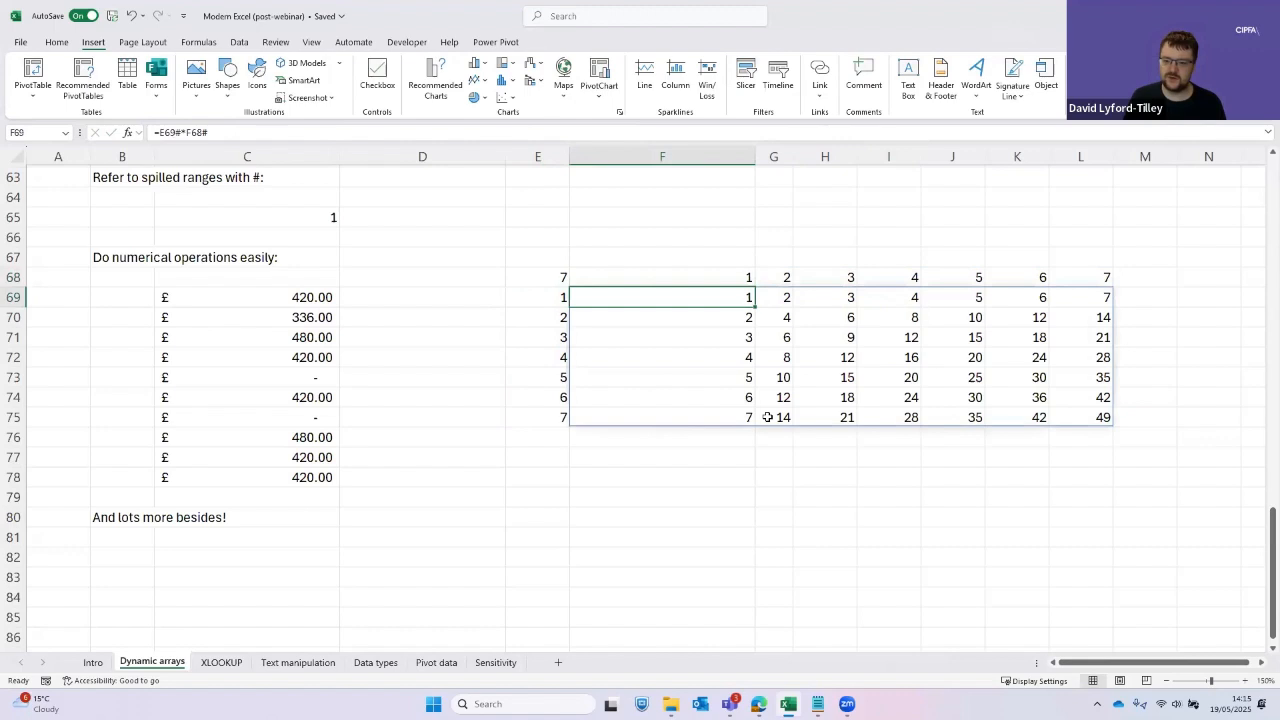
key(Left)
key(Up)
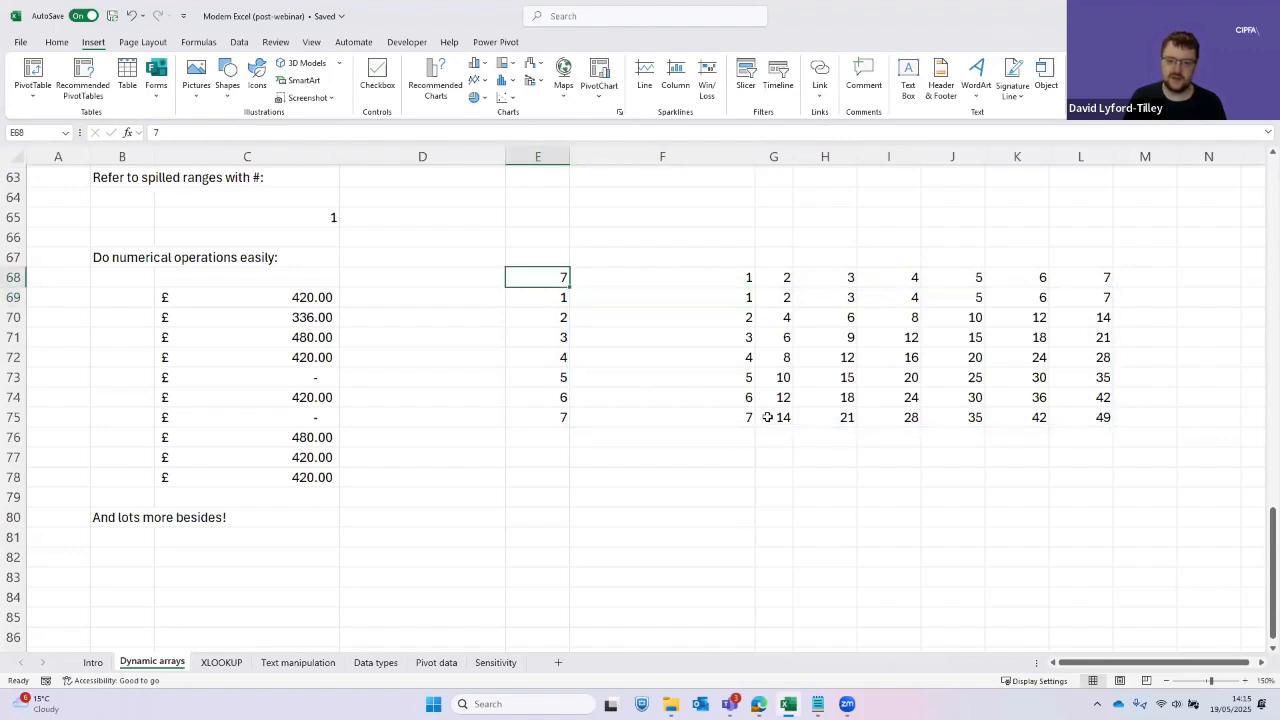
text(10)
key(Return)
Examine the size input in E68 and the three formulas in F68, E69 and F69 that build the multiplication grid
key(Right)
key(Up)
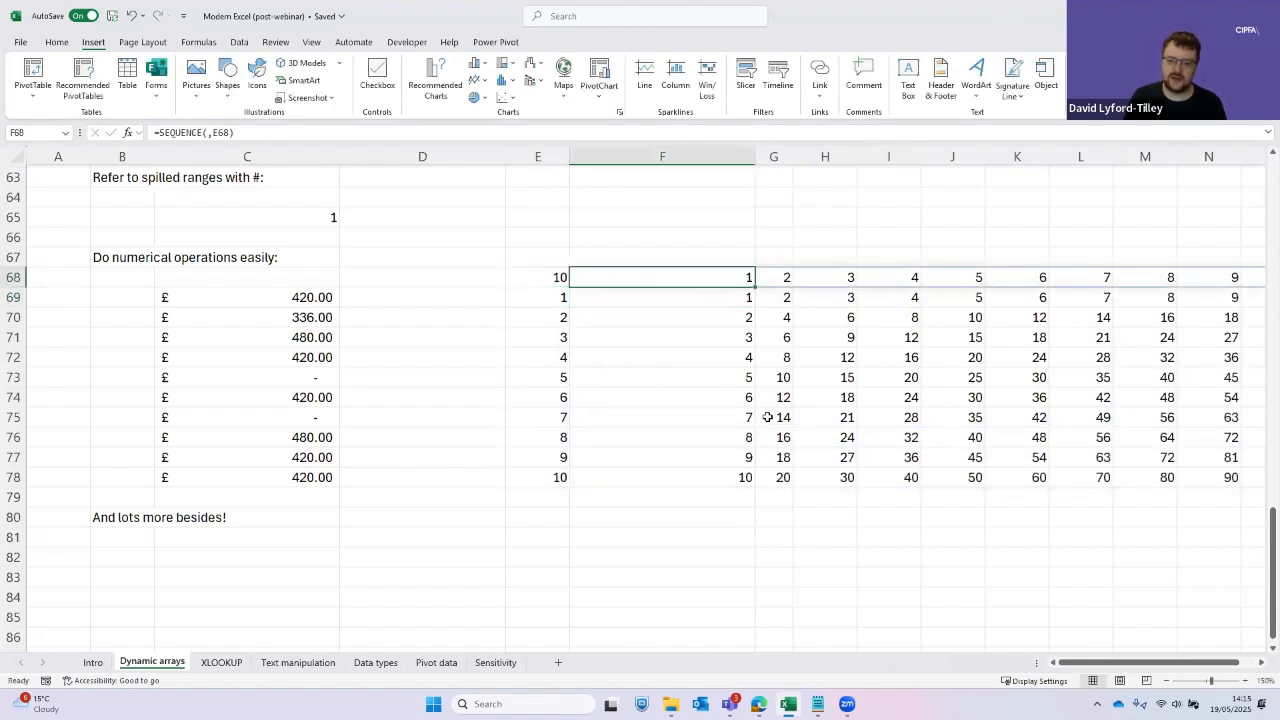
key(Left)
key(Down)
key(Right)
key(Up)
key(Left)
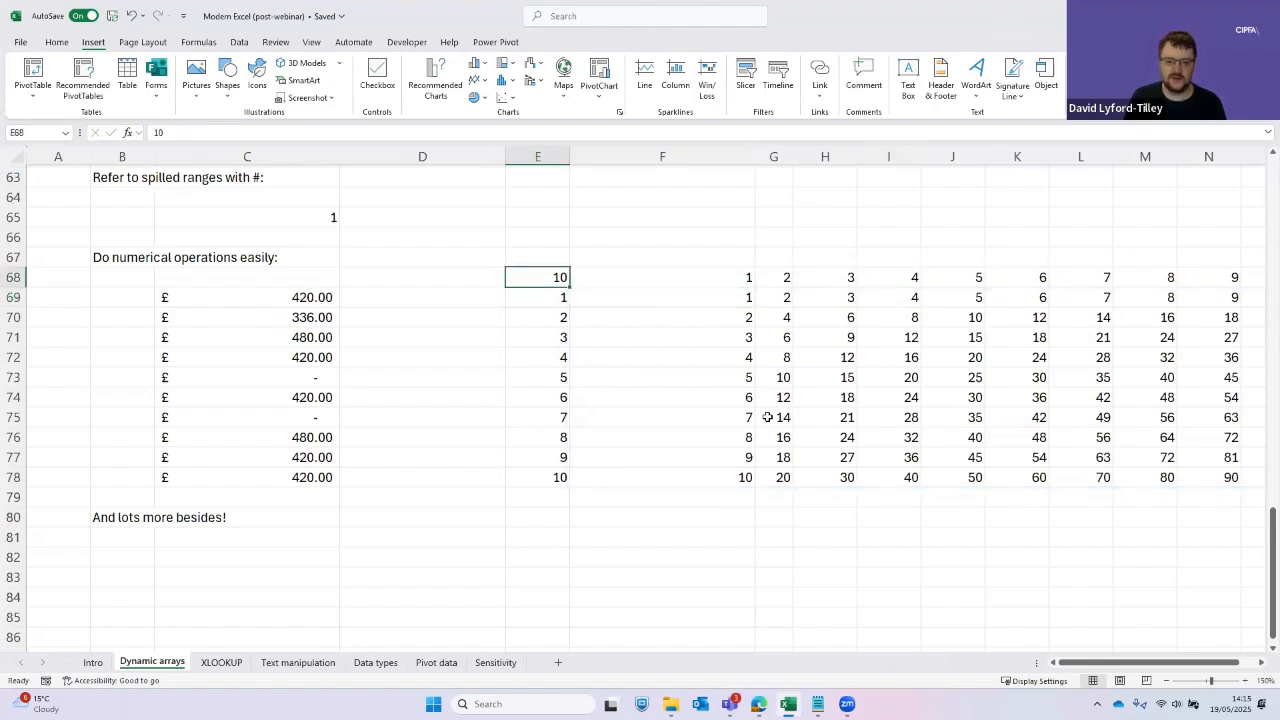
key(Down)
key(Right)
key(Left)
key(Right)
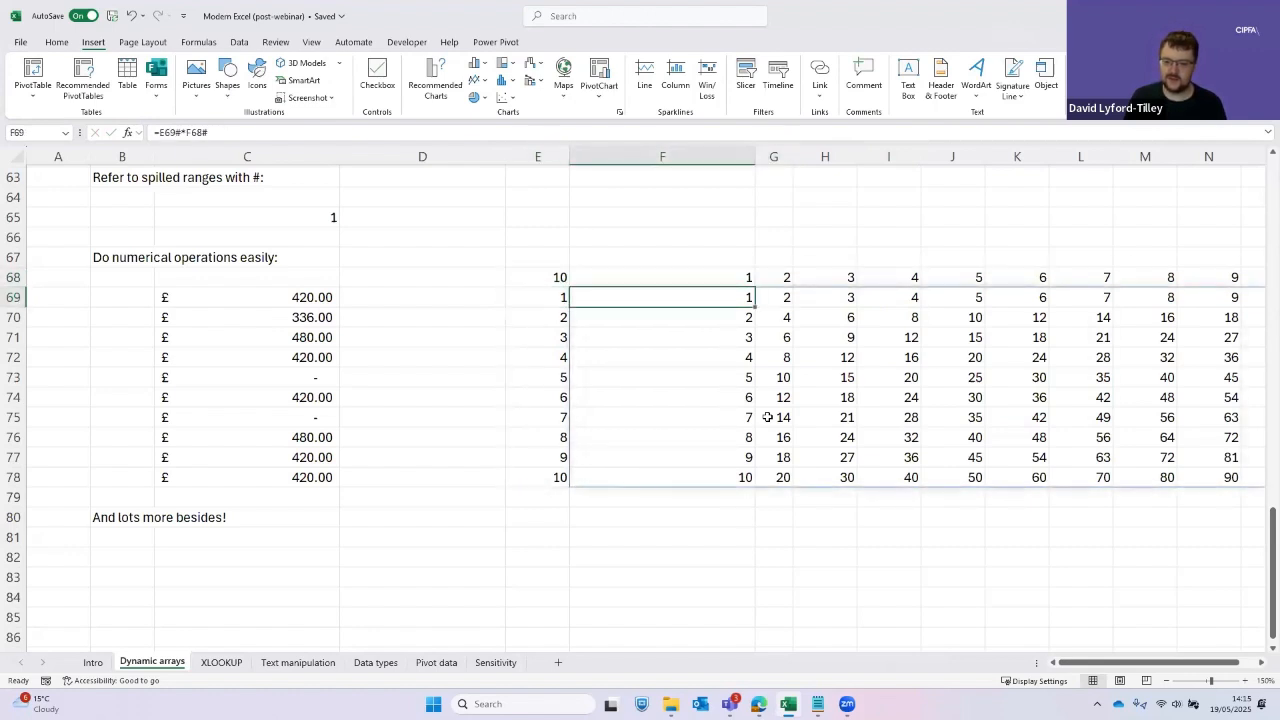
key(Up)
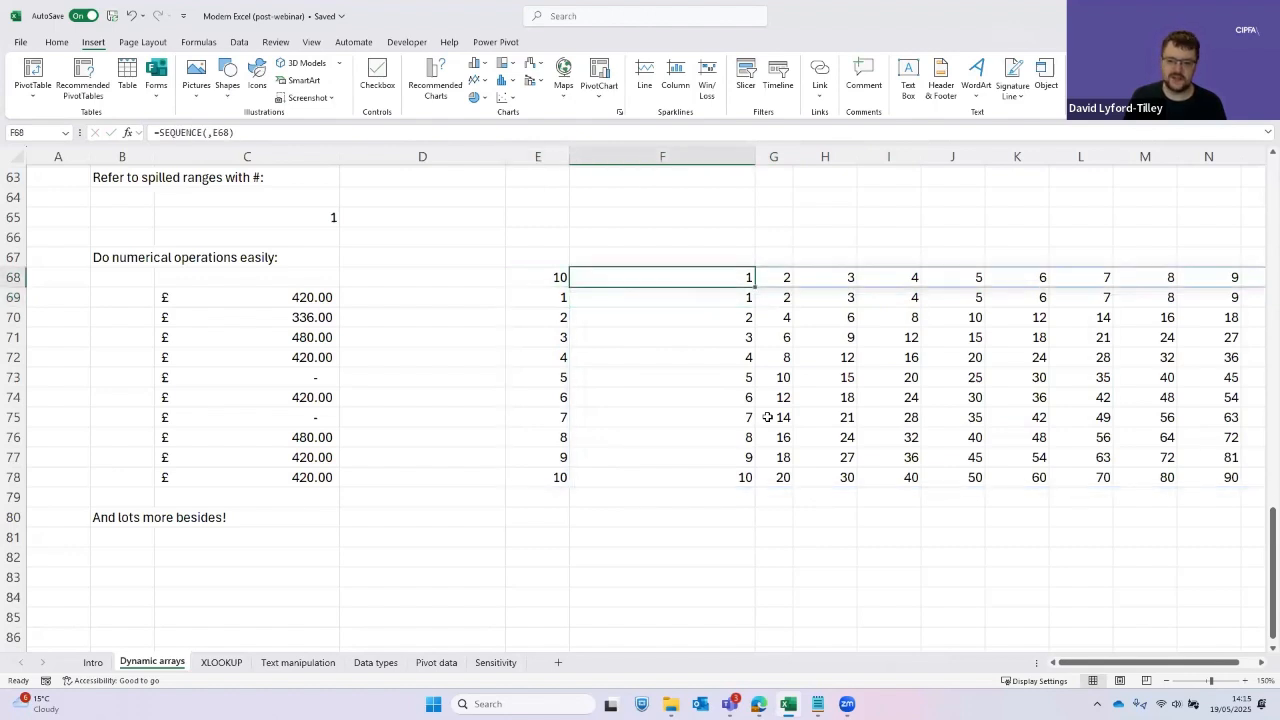
key(Left)
key(Down)
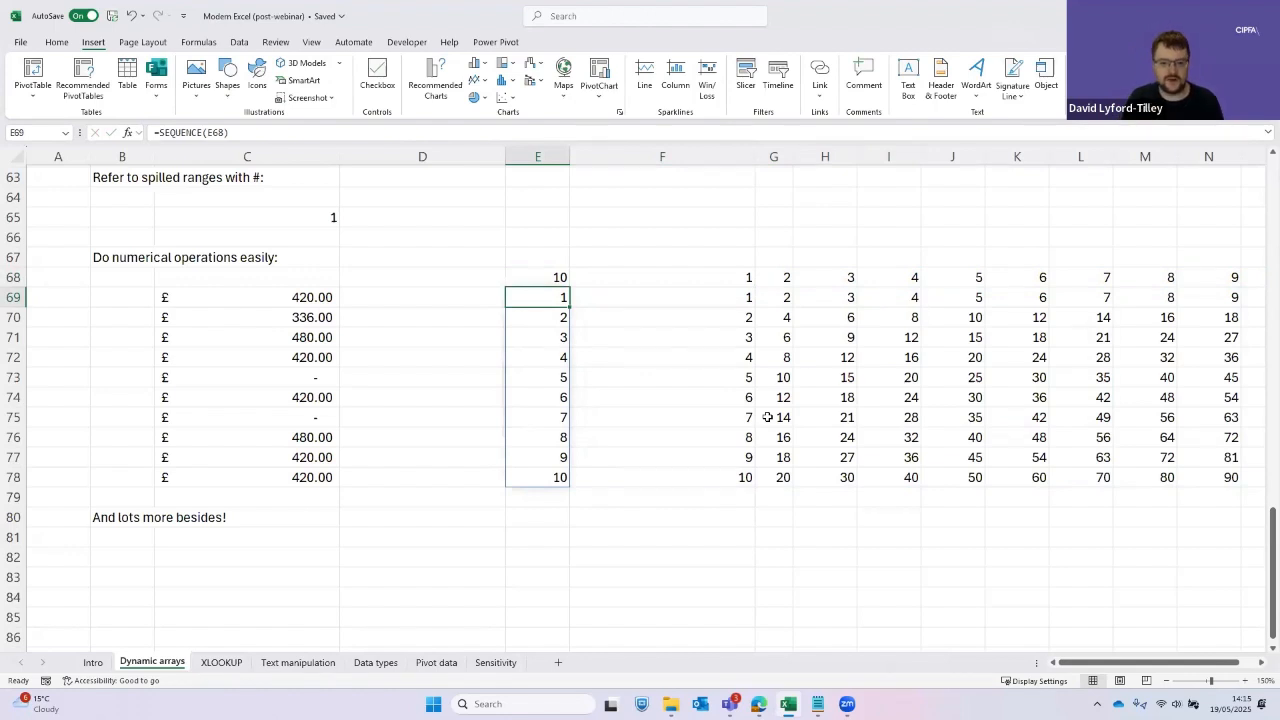
Clear the multiplication grid's source cells E68:F69 and return to the spilled price formula in C69
key(Up)
key(shift+Right)
key(shift+Down)
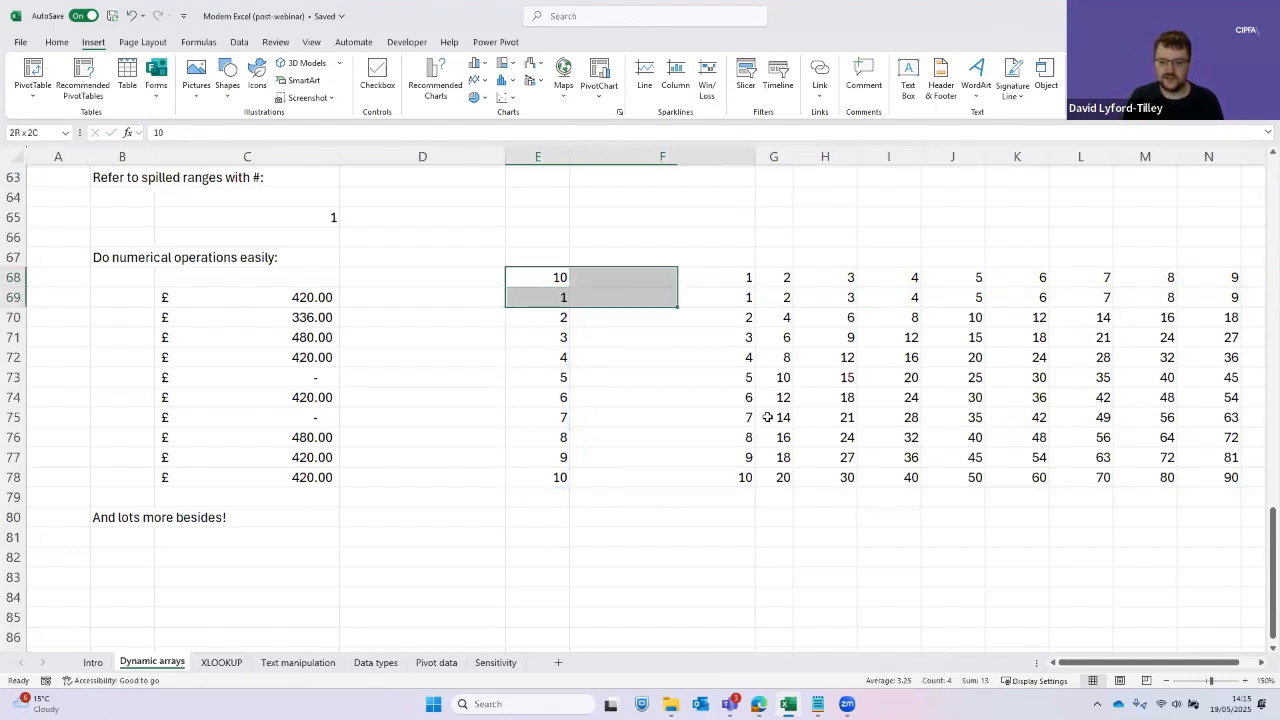
key(Delete)
key(ctrl+Left)
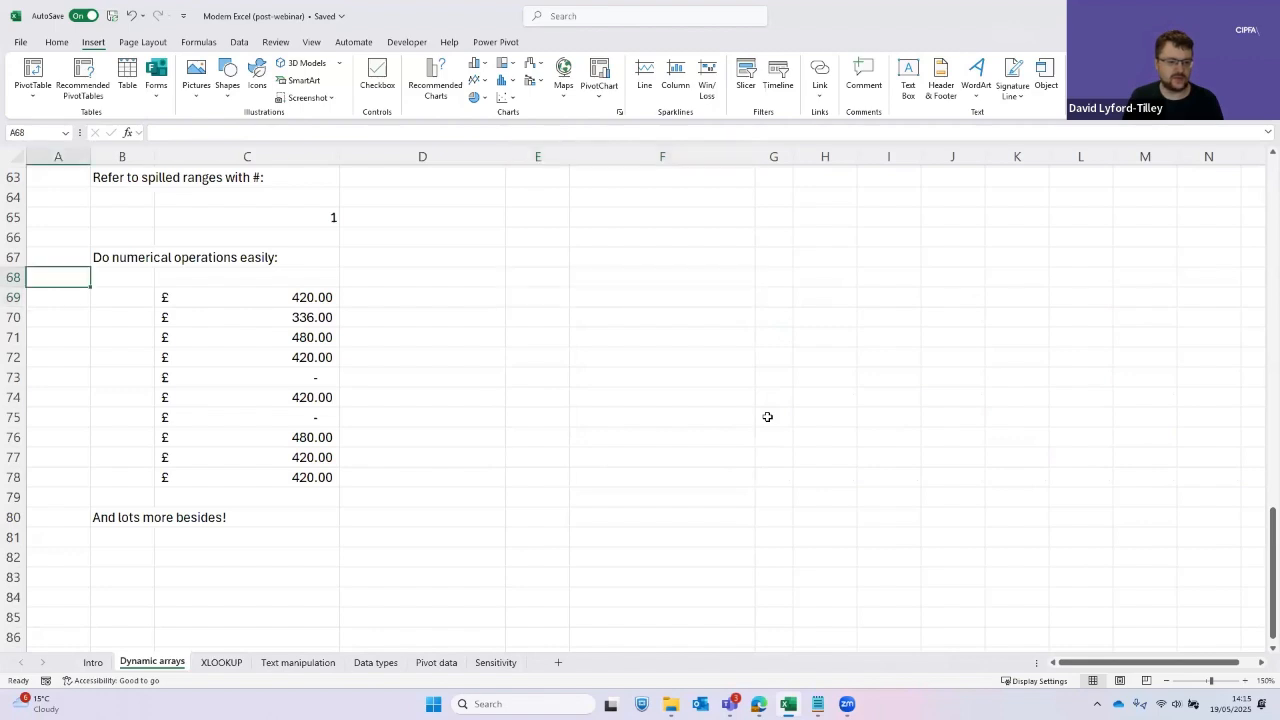
key(Down)
key(ctrl+Right)
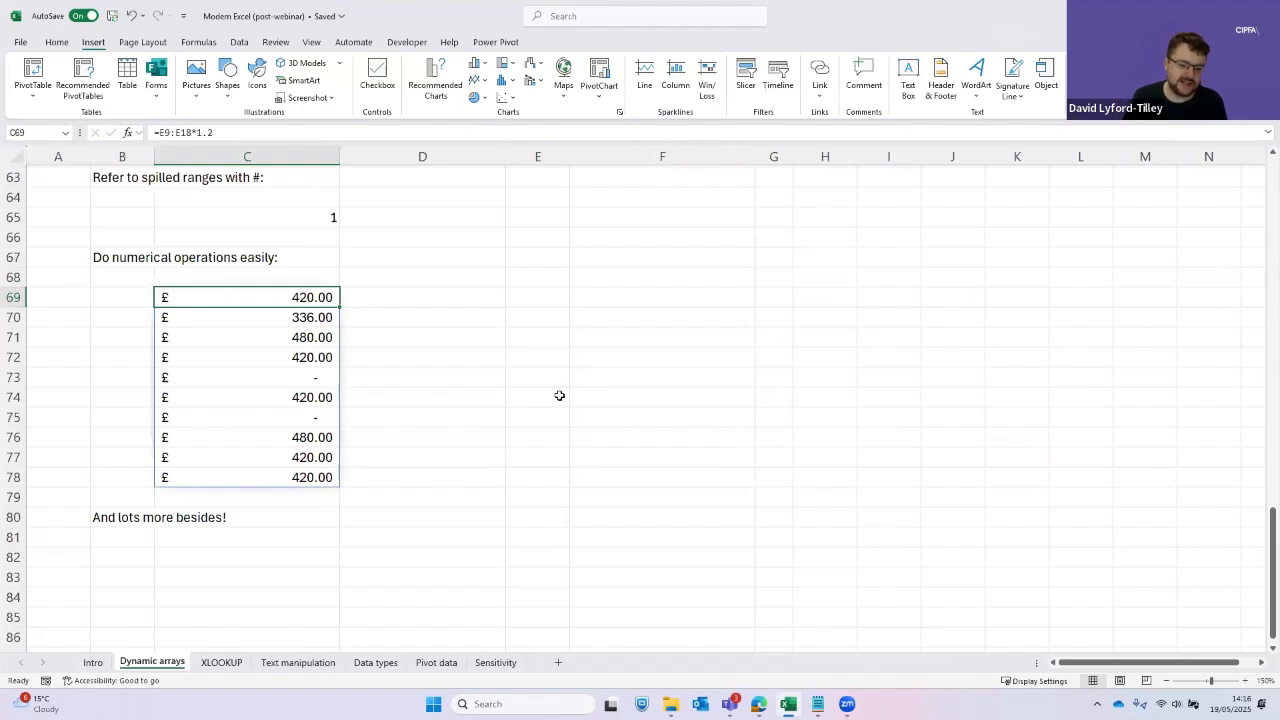
View the XLOOKUP sheet's price table, checking the Network subscriber price and label
click(219, 666)
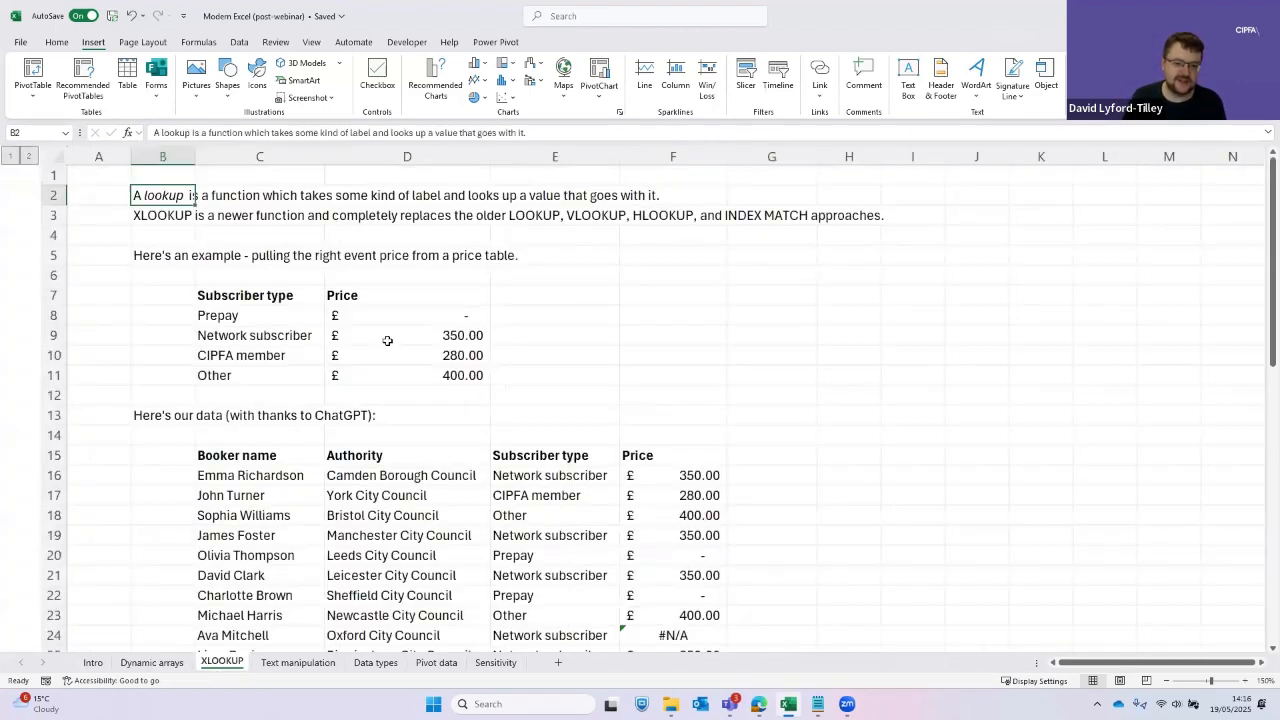
click(387, 341)
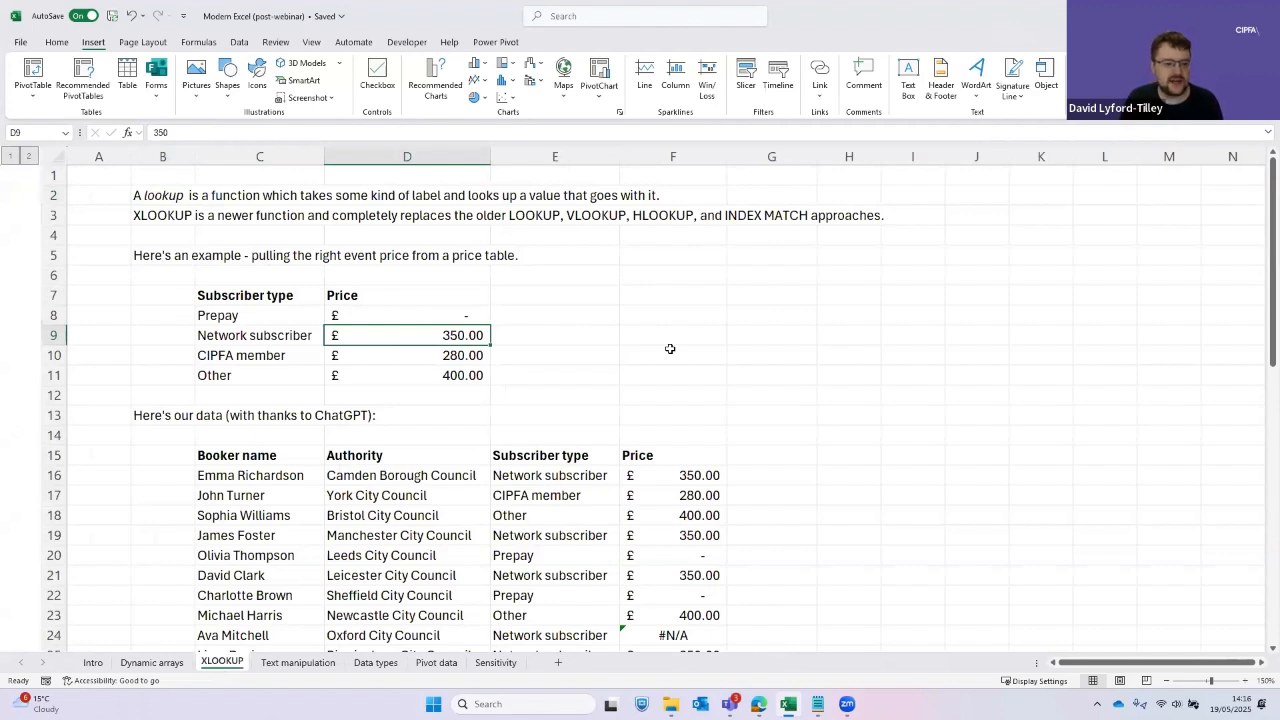
key(Left)
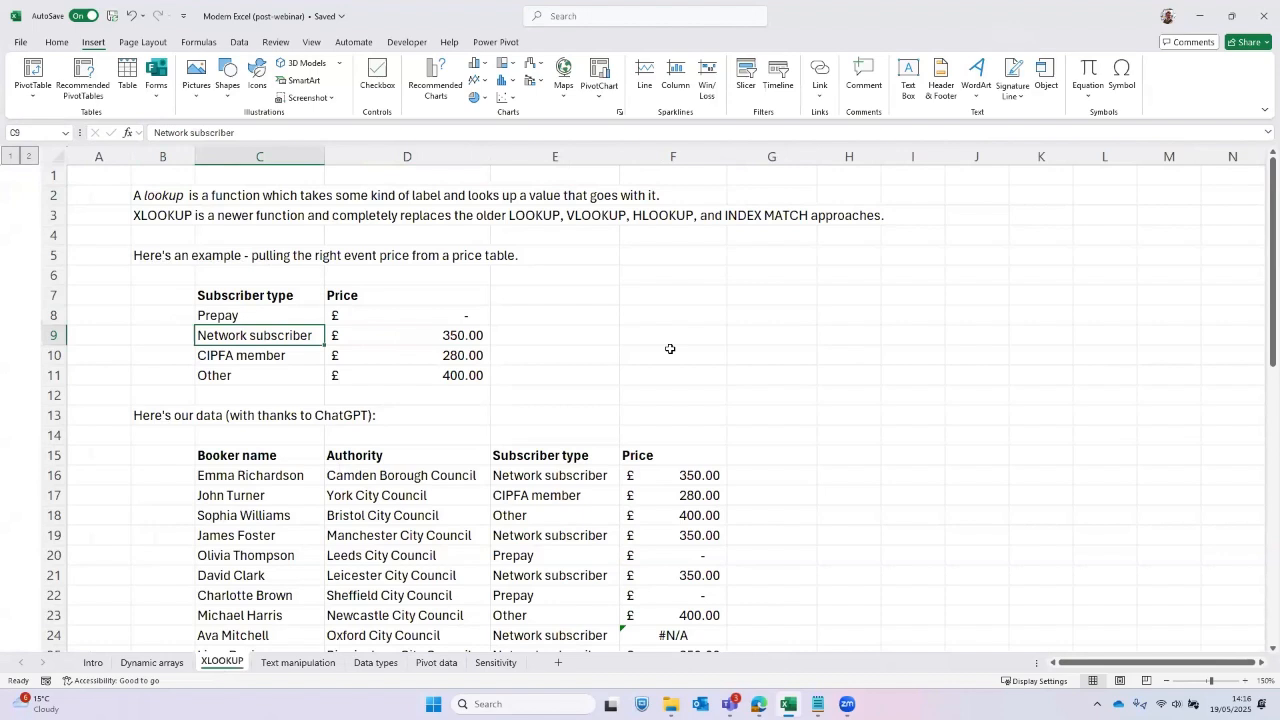
Return to the Dynamic arrays sheet and paste the spilled results C69:C78 as values only, starting in E69
key(ctrl+Page_Up)
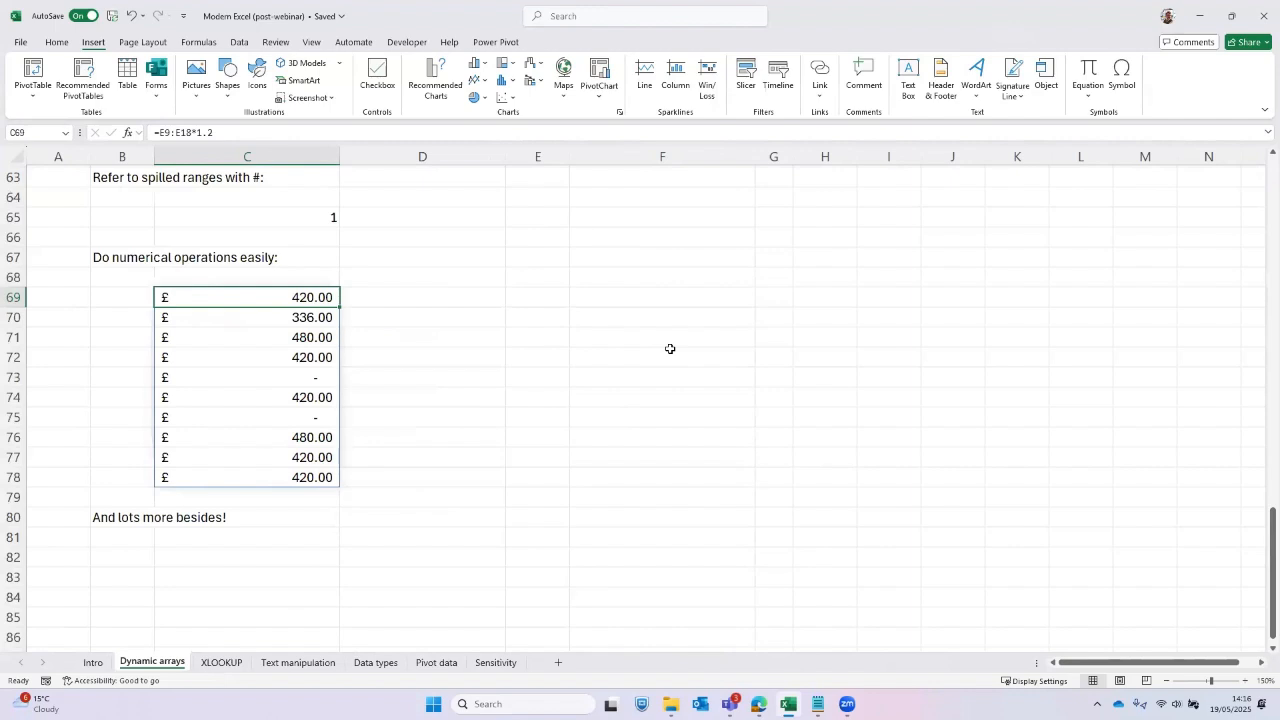
key(ctrl+shift+Down)
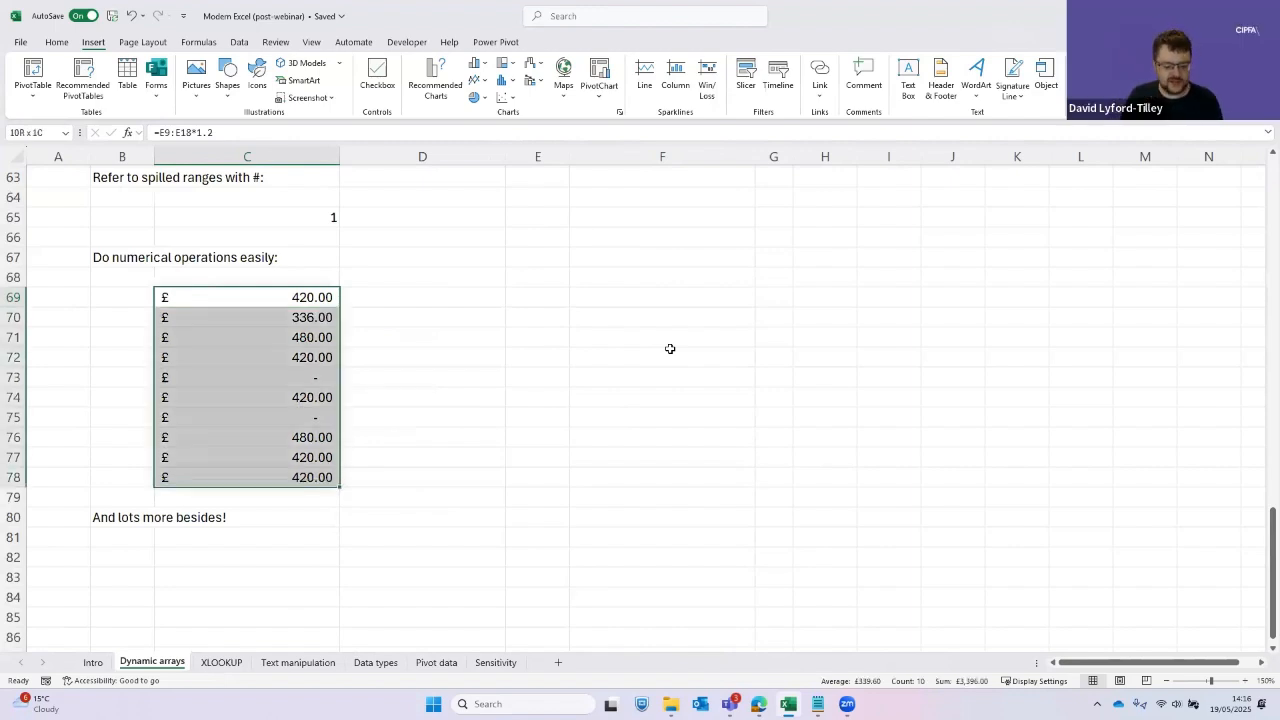
key(ctrl+c)
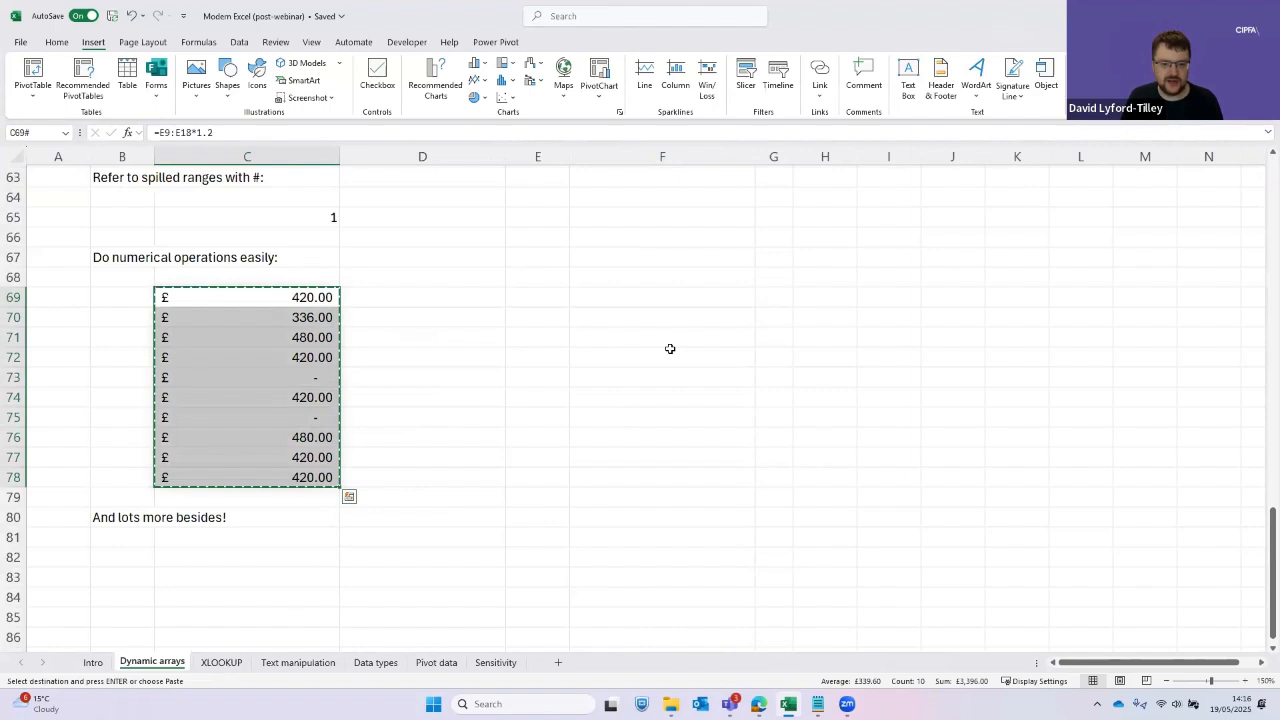
key(Right)
key(Right)
key(ctrl+shift+v)
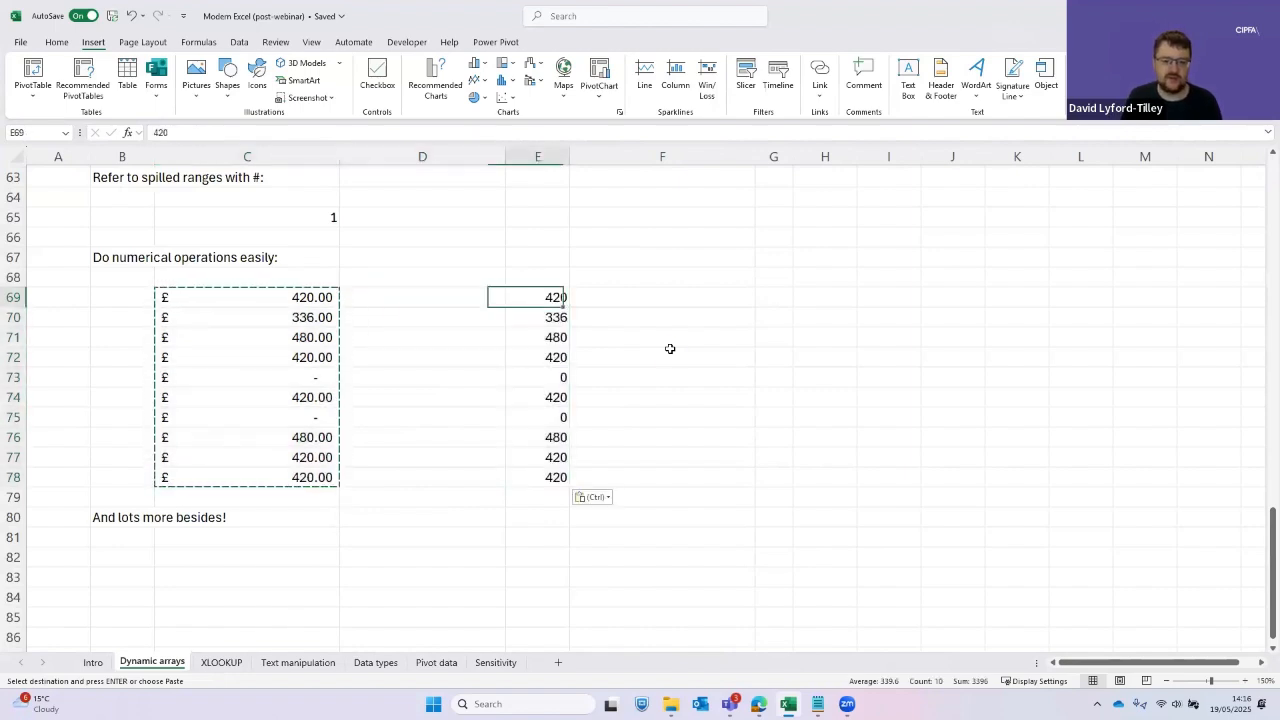
Examine the pasted cells in E69:E78 to check whether they hold fixed values or formulas
key(Down)
key(Down)
key(Down)
key(Down)
key(Down)
key(Down)
key(Down)
key(Down)
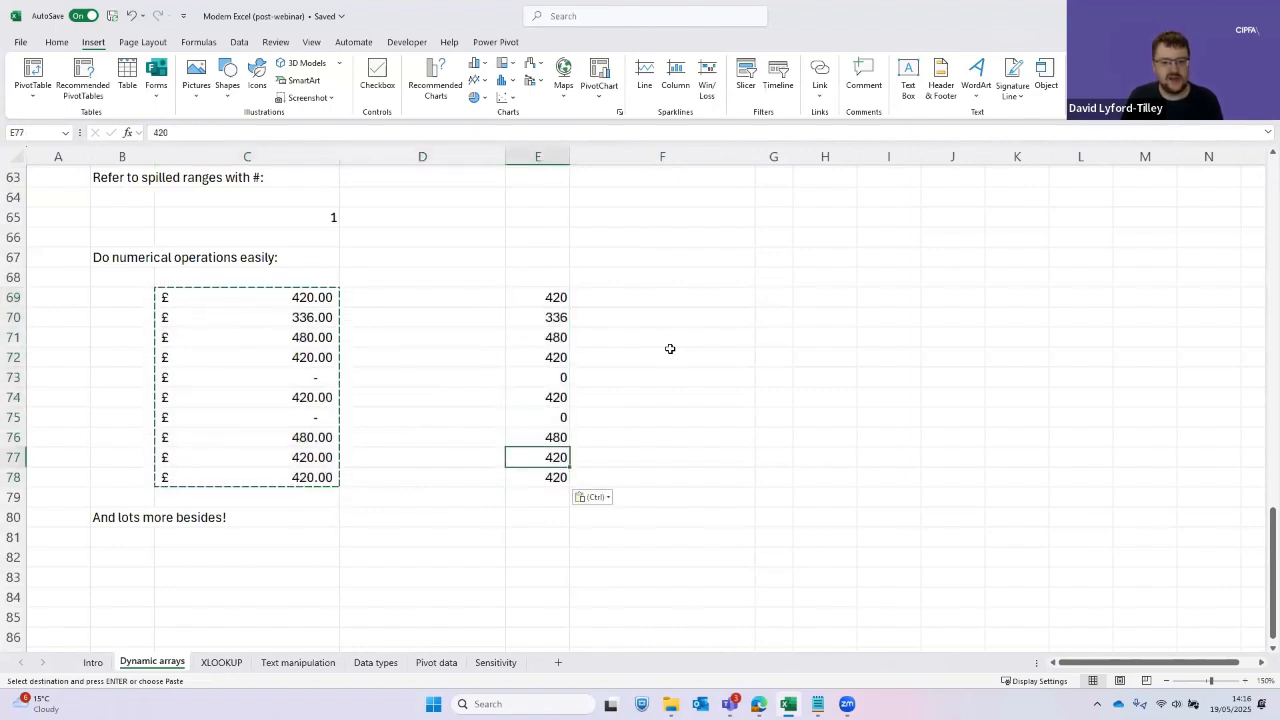
key(Down)
key(Up)
key(Up)
key(Up)
key(Up)
key(Up)
key(Up)
key(Up)
key(Up)
key(Up)
key(Up)
key(Up)
key(Down)
key(Down)
key(Down)
key(Down)
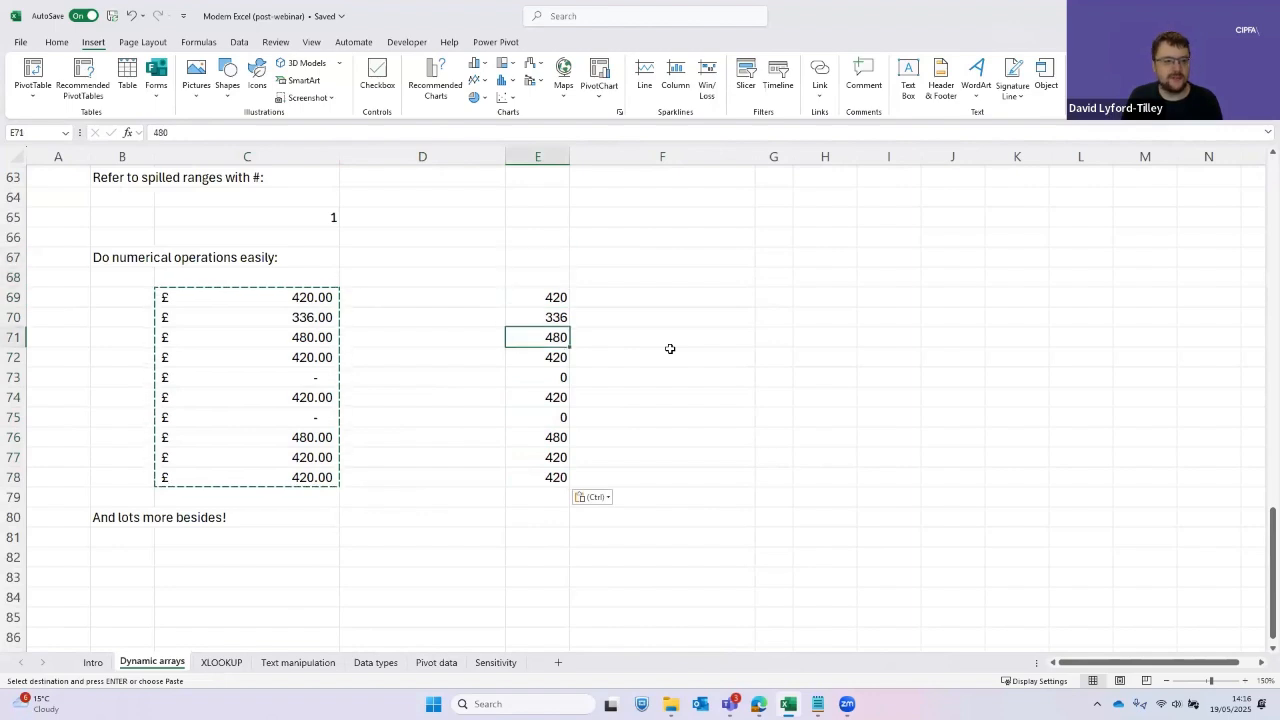
key(Down)
key(Down)
key(Down)
key(Down)
key(Down)
key(Up)
key(Up)
key(Up)
key(Up)
key(Up)
key(Up)
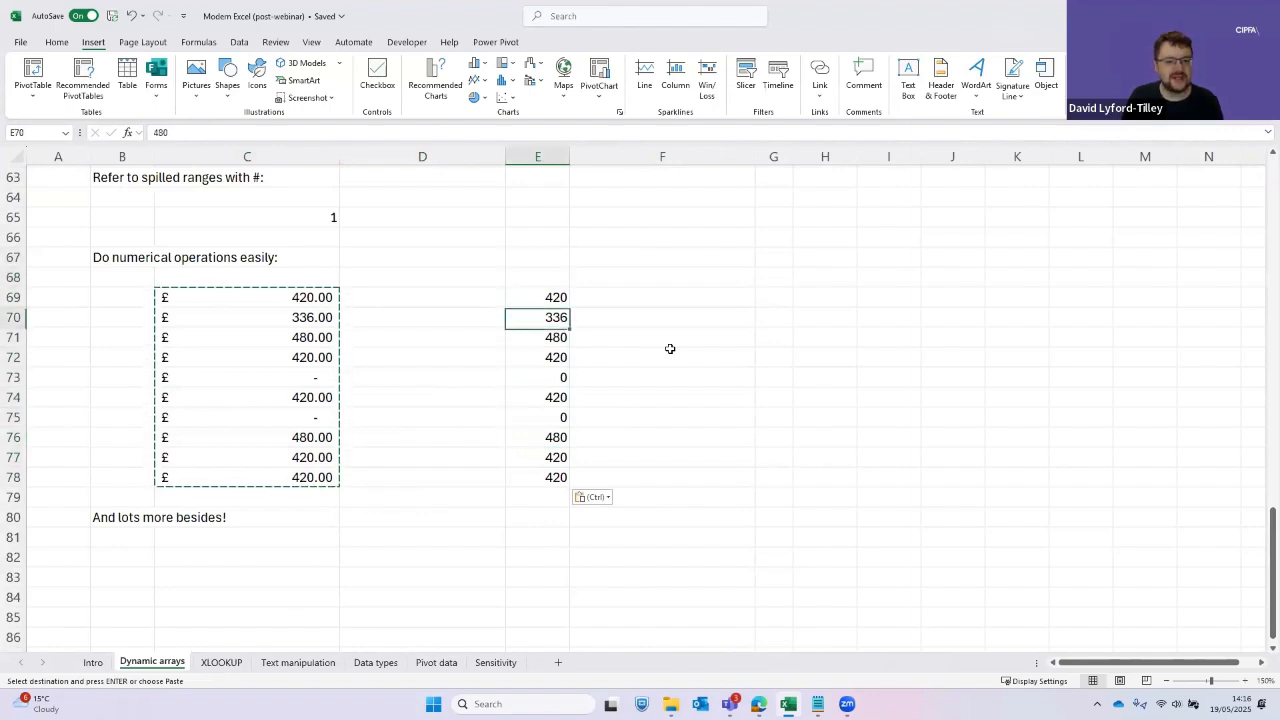
key(Up)
key(Down)
key(Down)
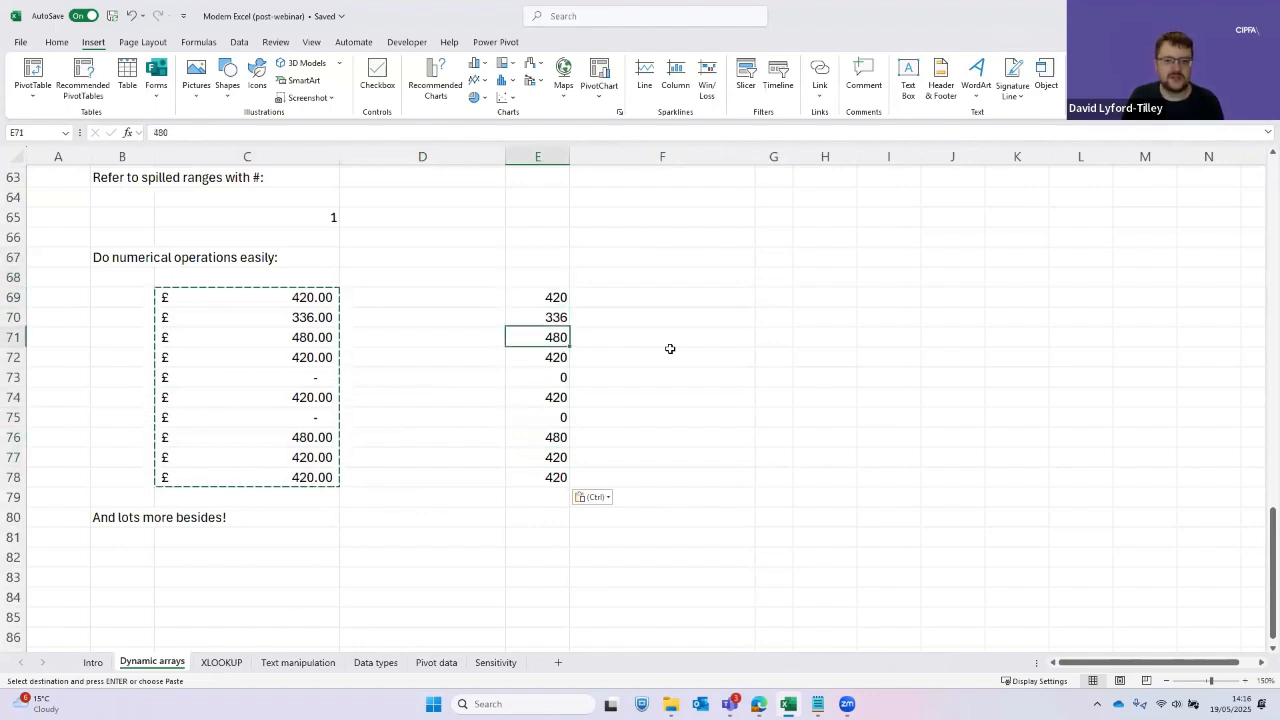
key(Down)
key(Down)
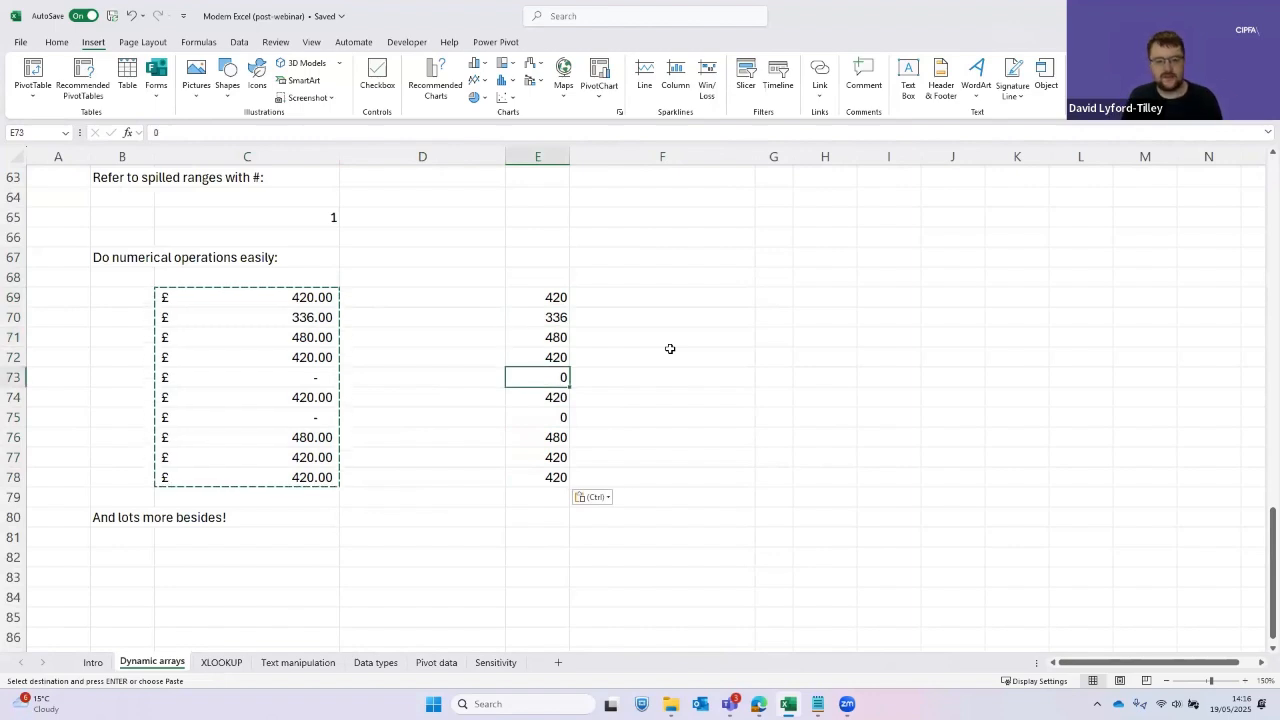
key(ctrl+Up)
key(Down)
key(Down)
key(Down)
key(Down)
Undo the values-only paste in E69:E78
key(ctrl+Up)
key(ctrl+shift+Down)
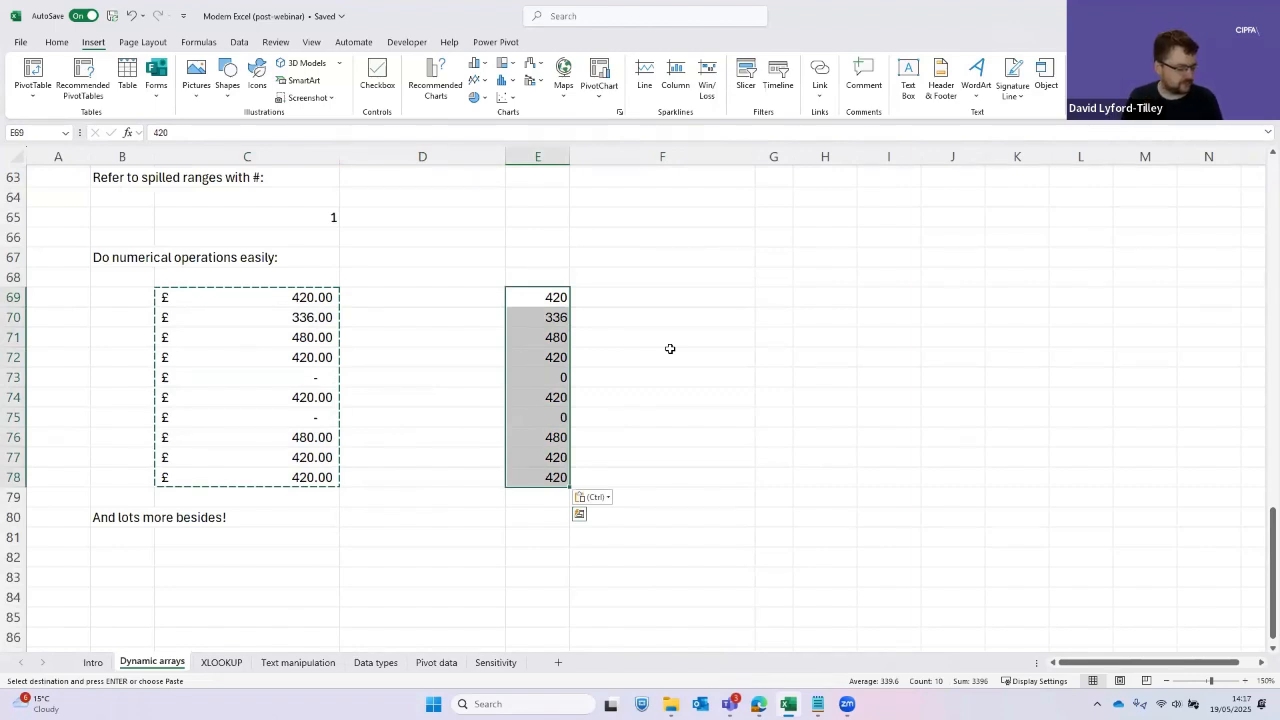
key(ctrl+z)
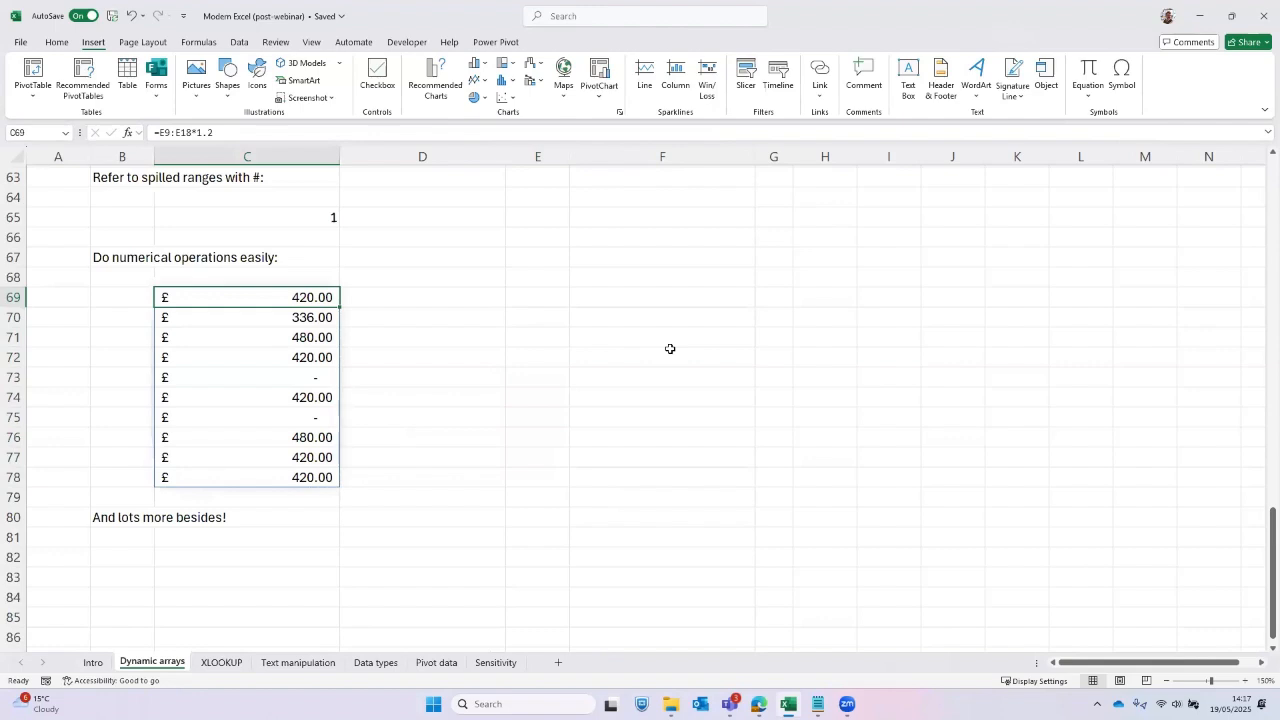
key(Right)
key(Right)
text(=seq)
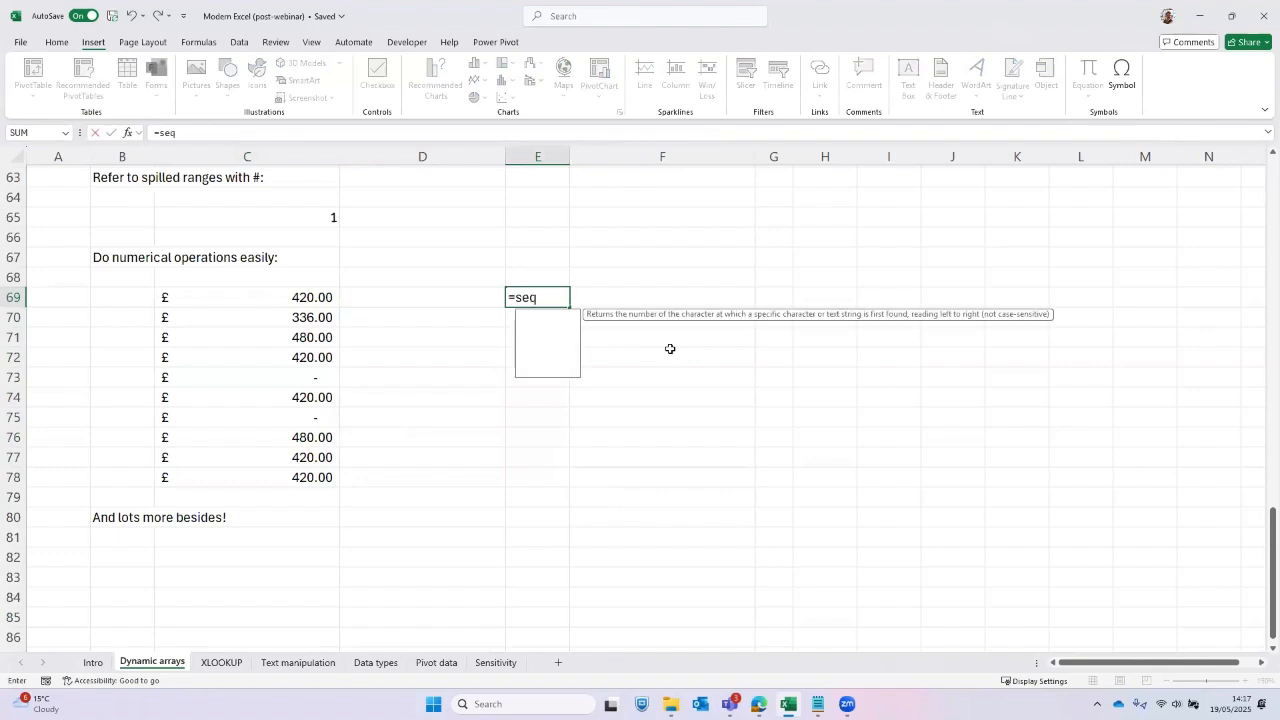
key(Tab)
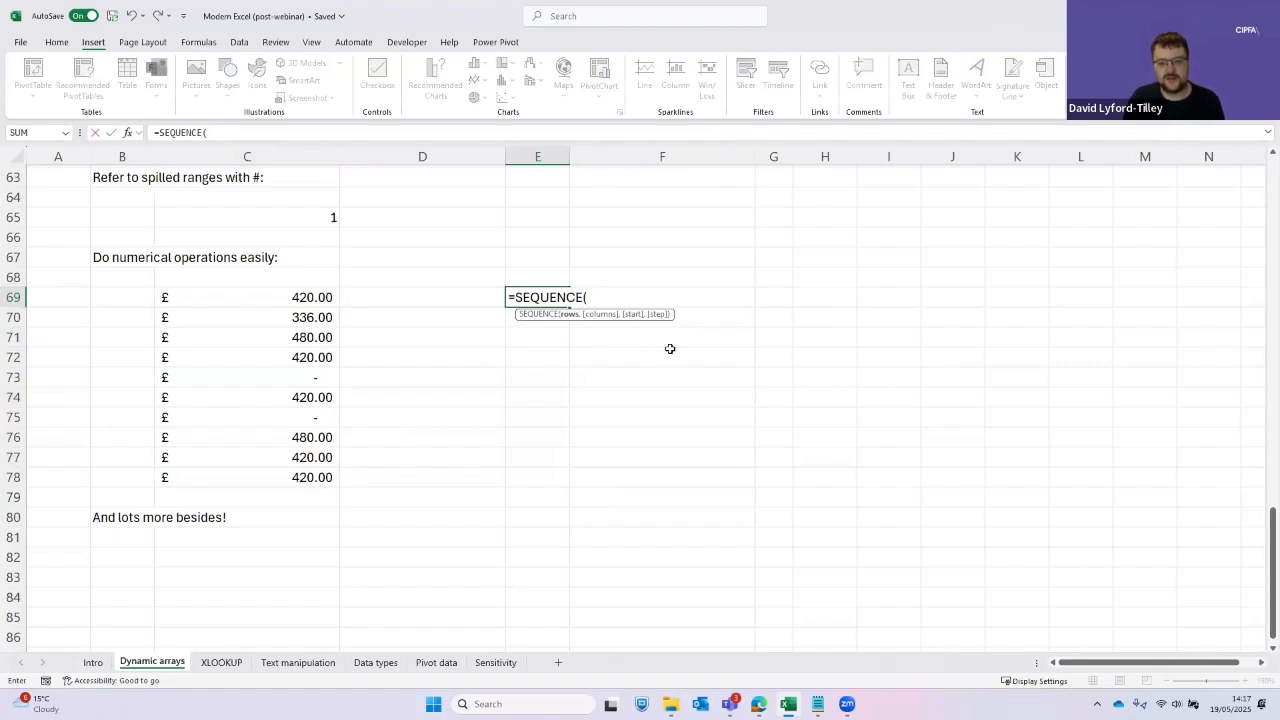
text(,,)
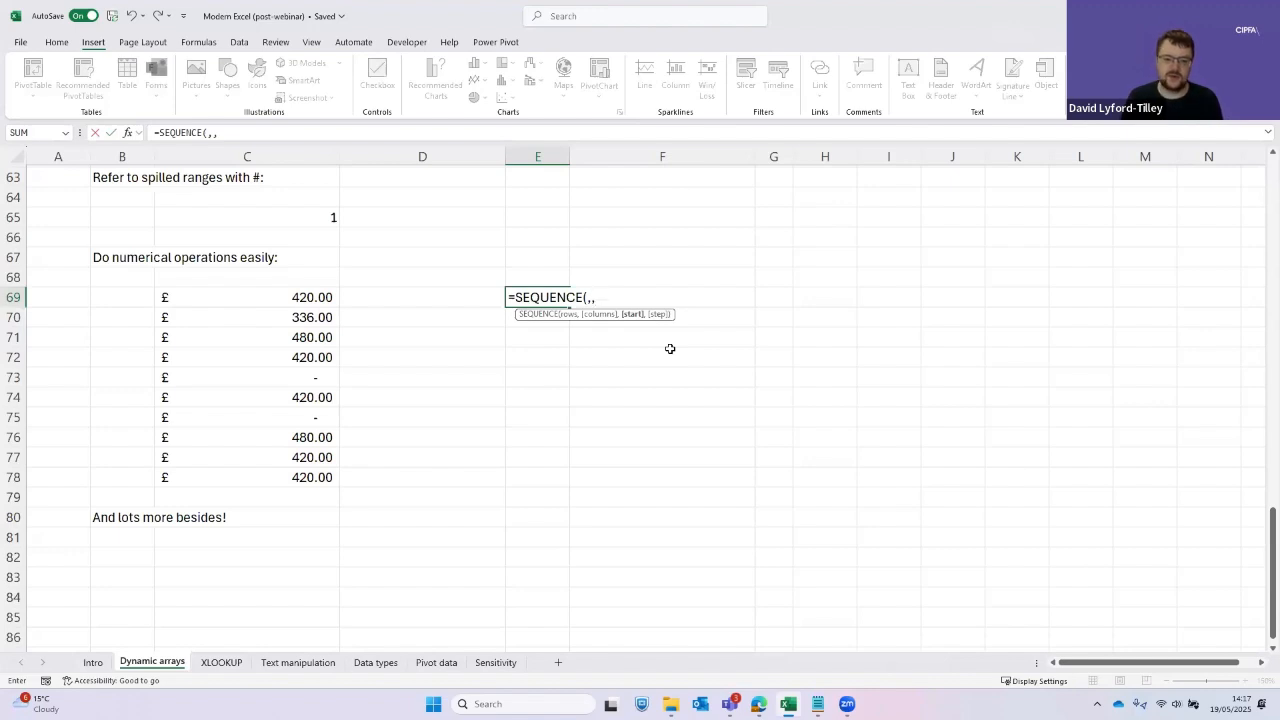
key(Escape)
Enter today's date, 19/05/2025, as a fixed value in F69
key(Right)
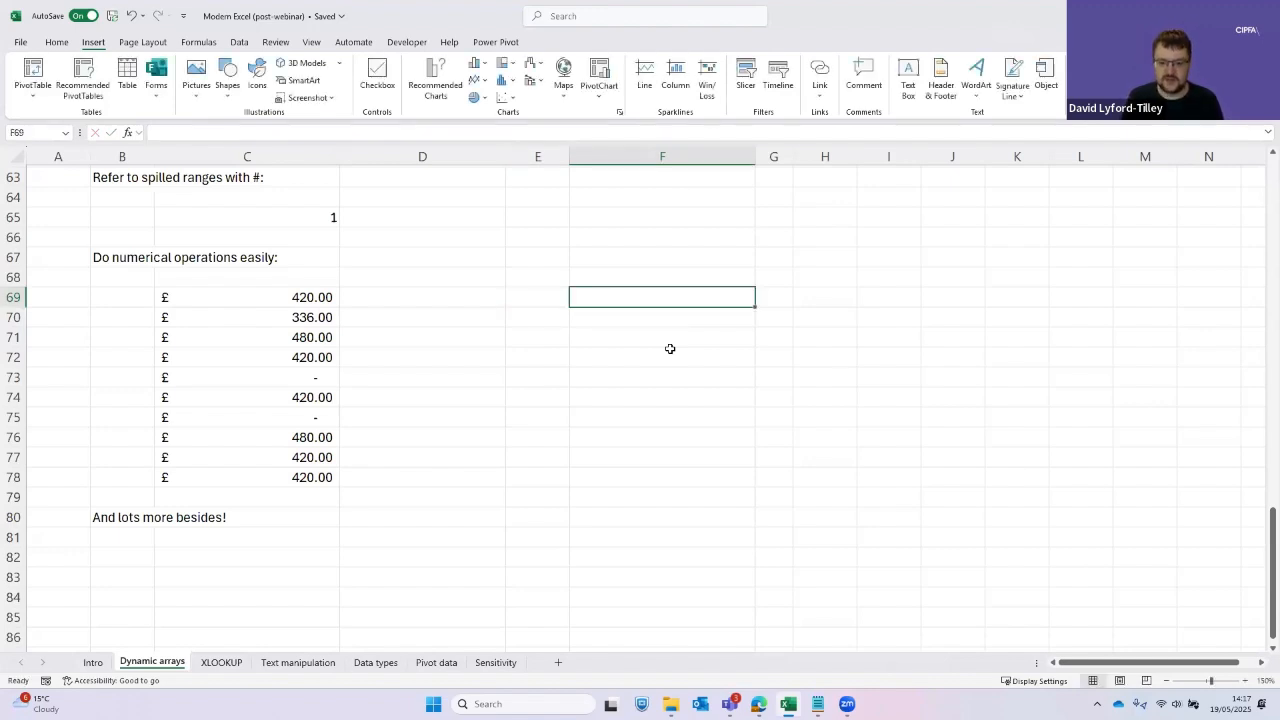
key(ctrl+semicolon)
key(ctrl+Return)
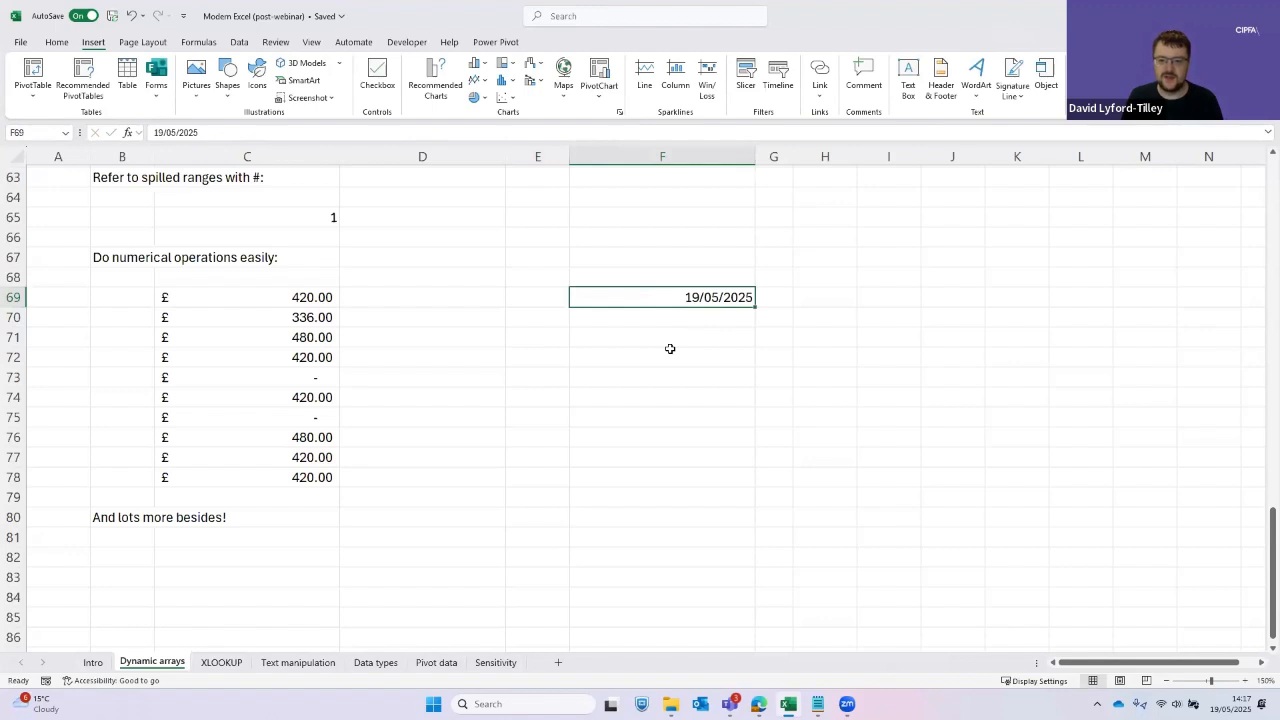
key(Down)
text(=)
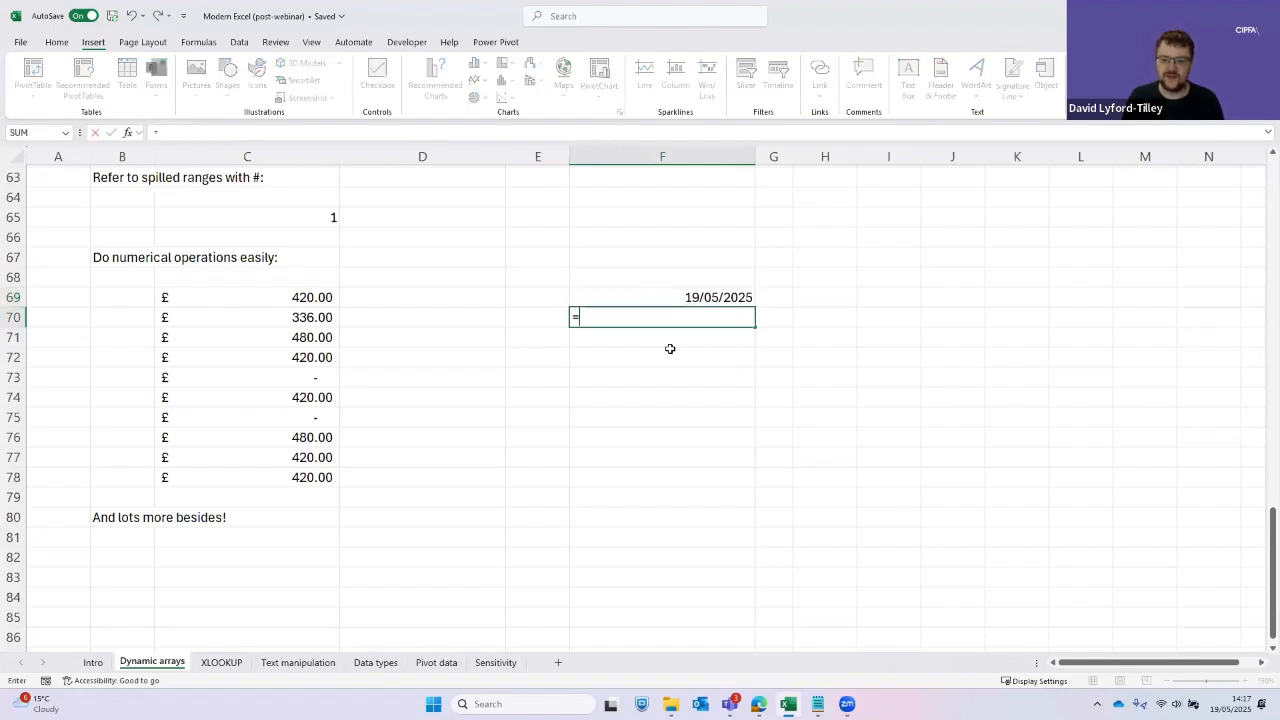
key(Up)
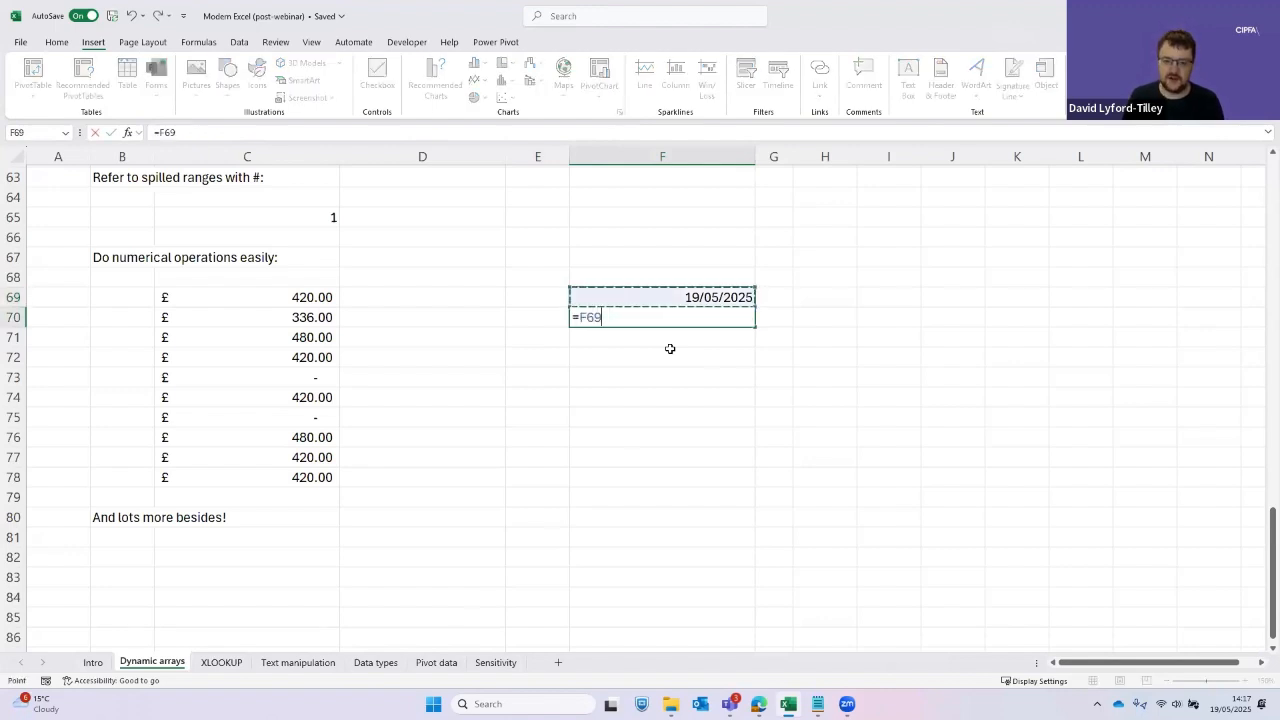
key(Escape)
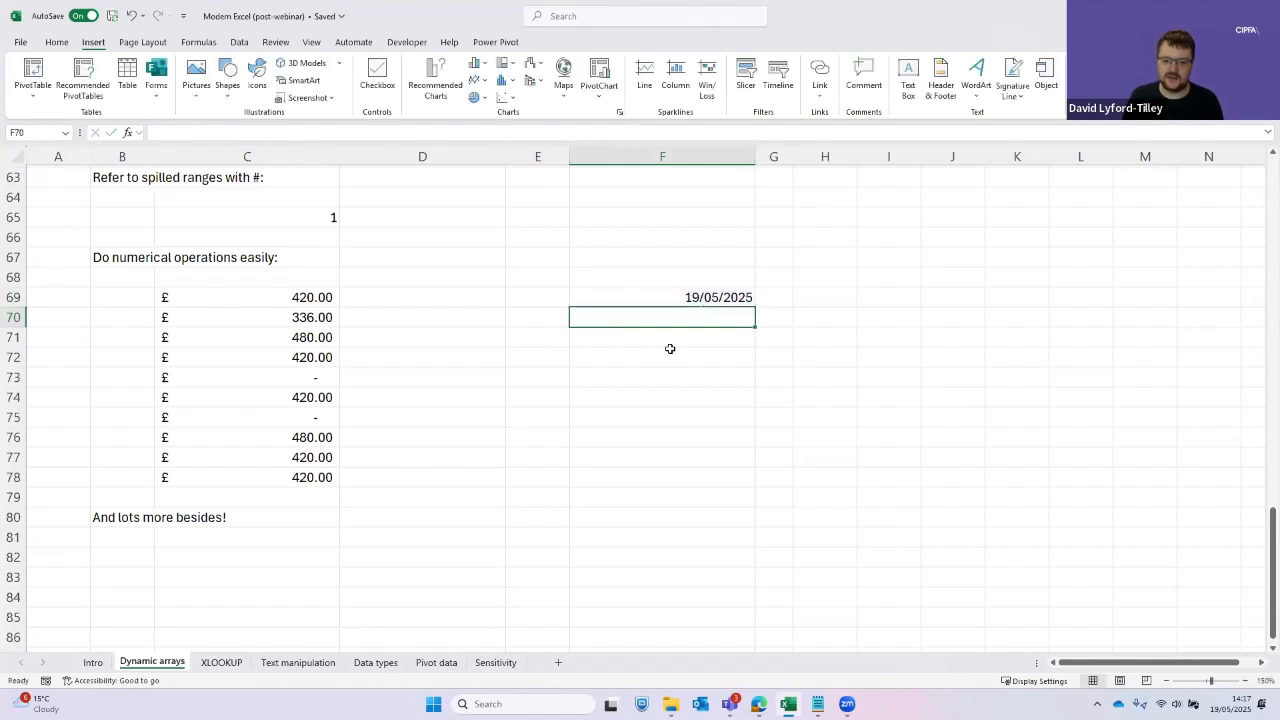
key(Up)
key(Down)
text(=)
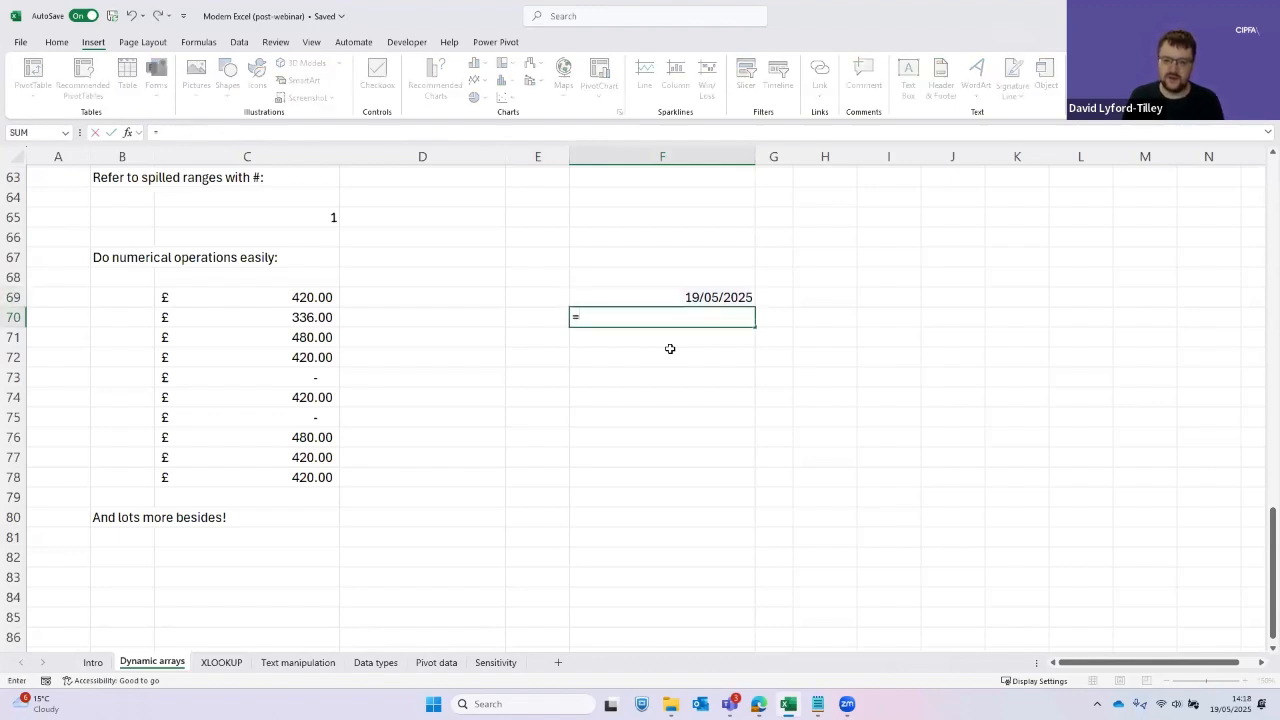
key(Escape)
Enter =SEQUENCE(100,,"19/05/2025") in F70 to spill 100 consecutive dates down the column
text(=SEQUENCE()
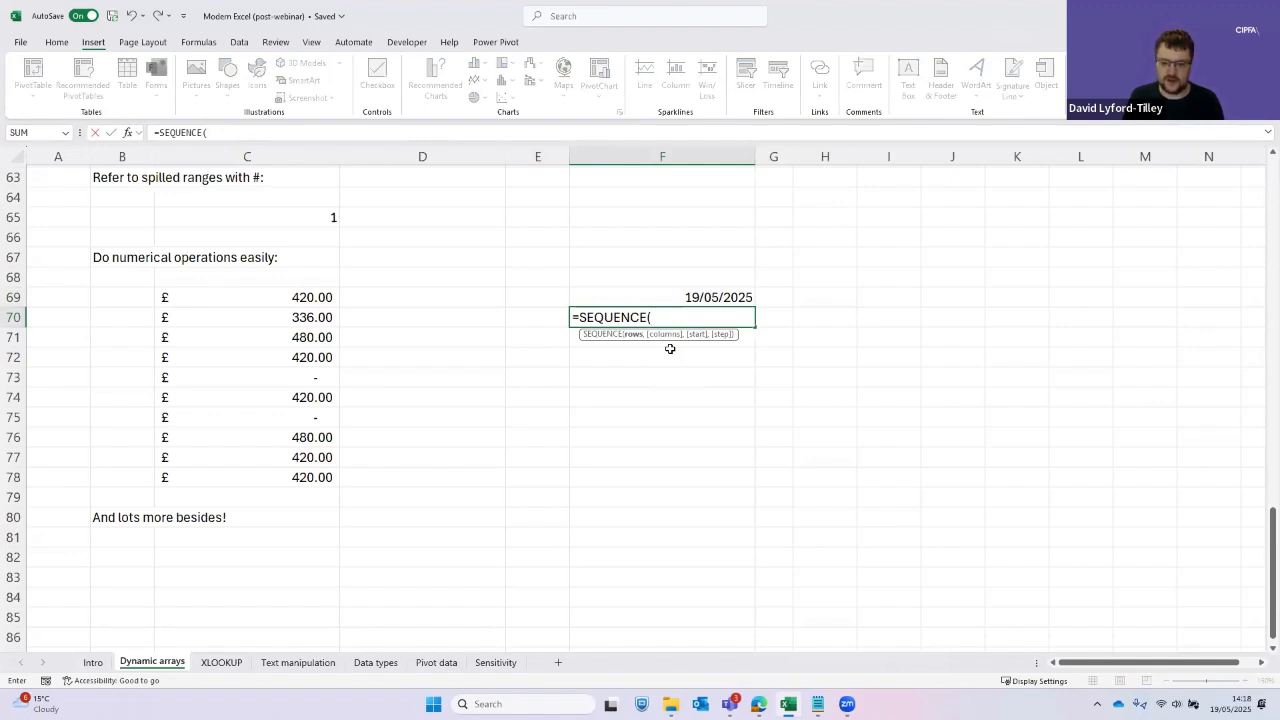
text(100mm)
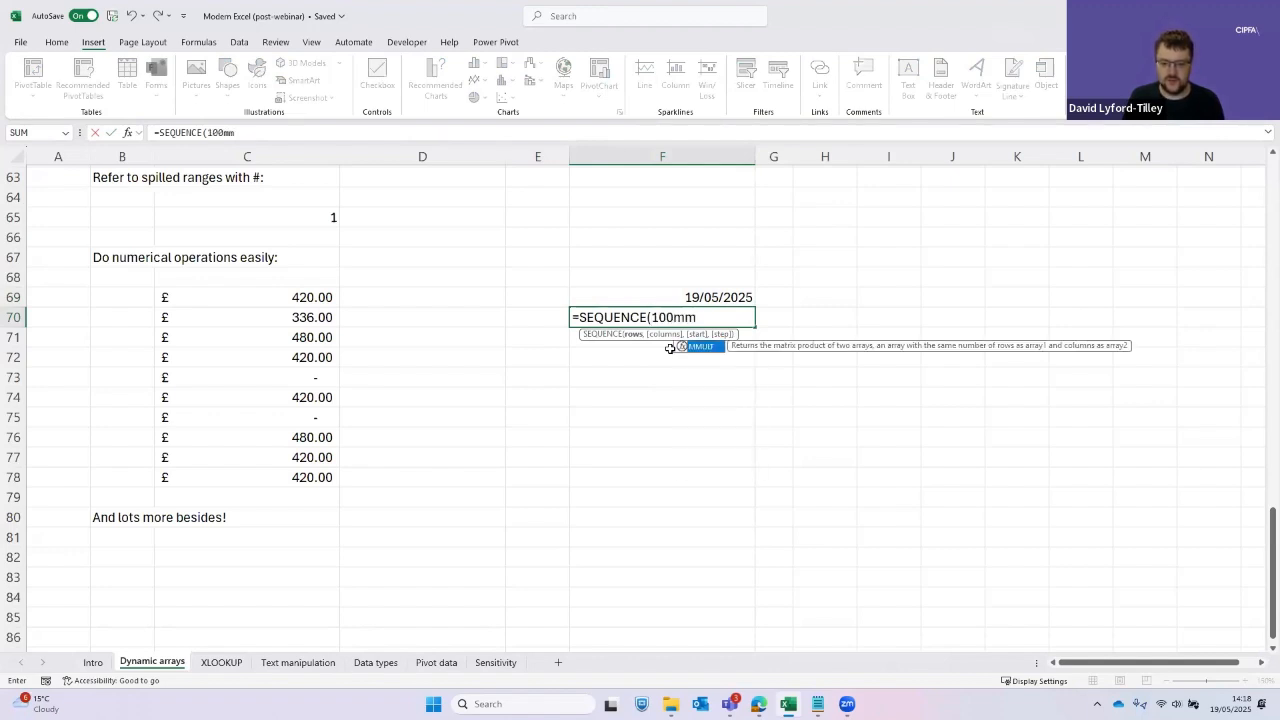
key(BackSpace)
key(BackSpace)
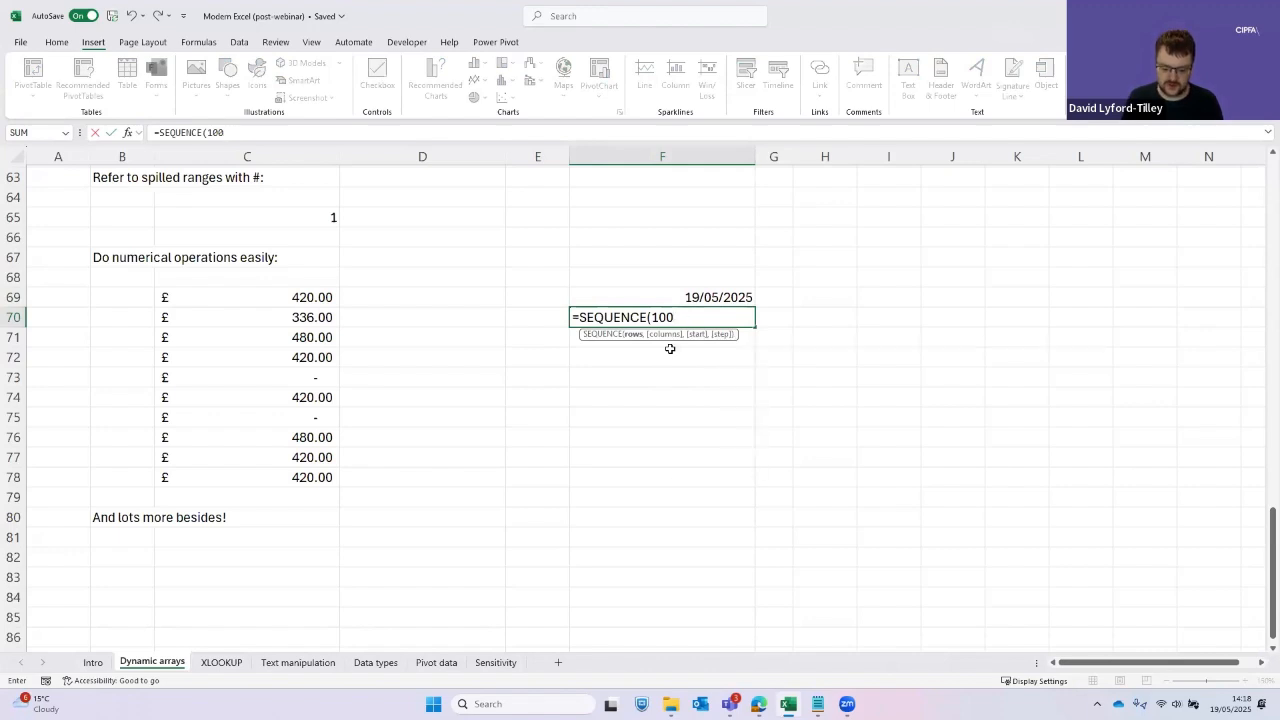
text(,,"19)
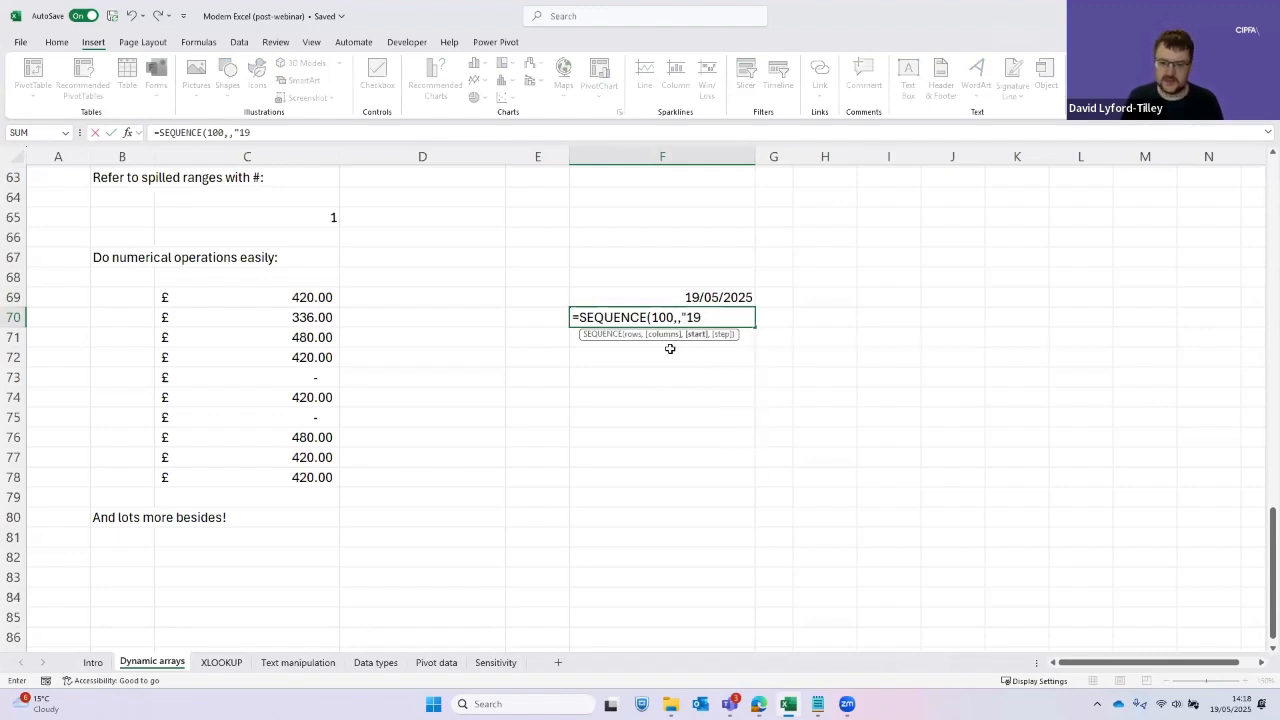
text(/05/02)
key(BackSpace)
key(BackSpace)
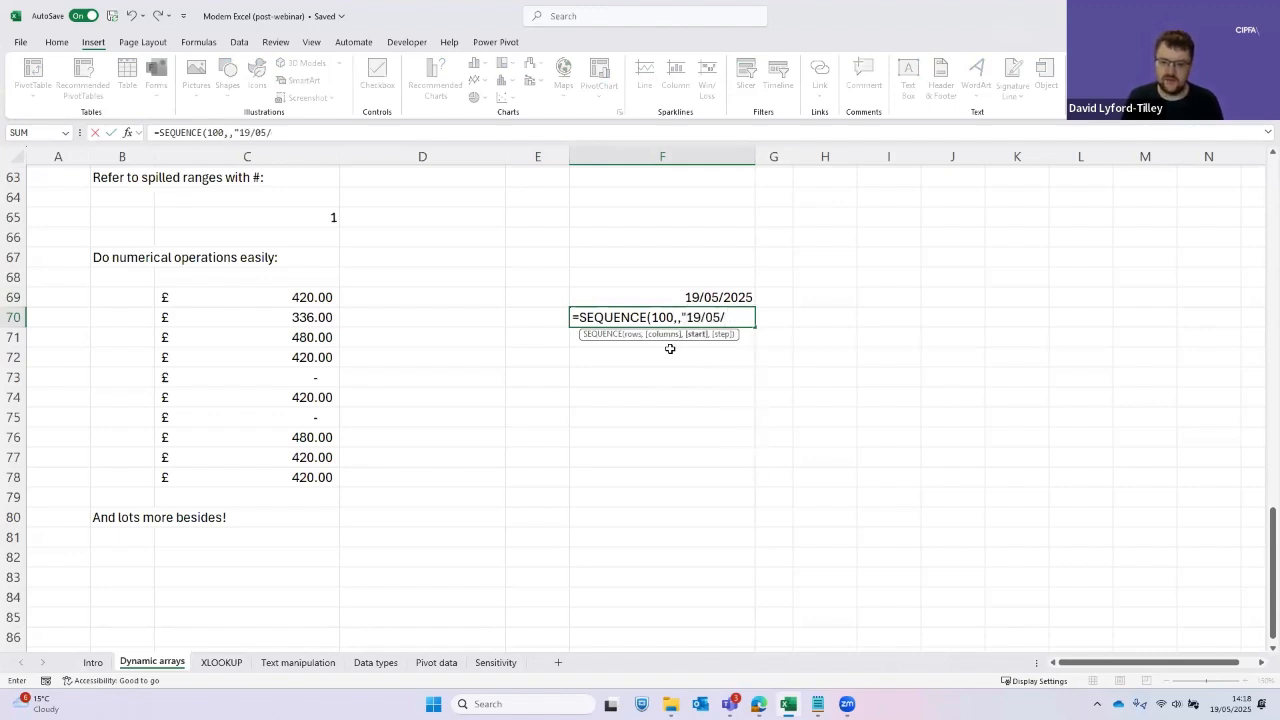
text(2025")
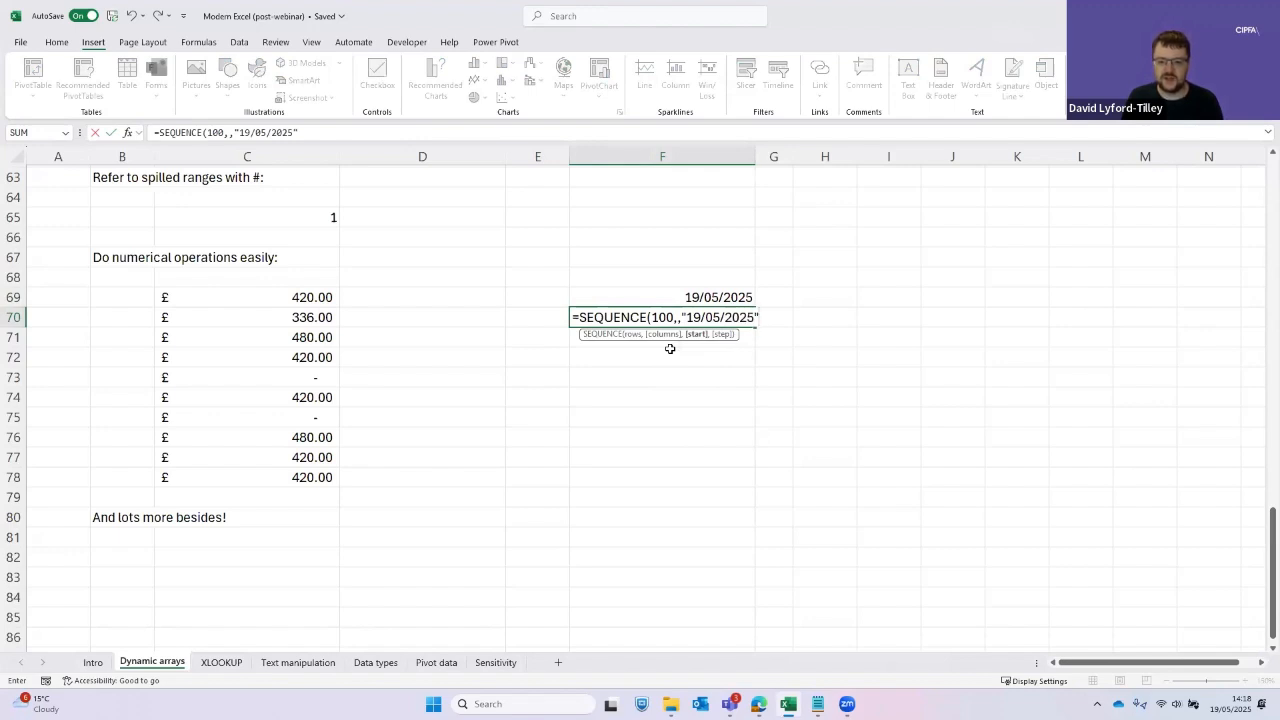
text(,1)
key(BackSpace)
key(BackSpace)
text())
key(Return)
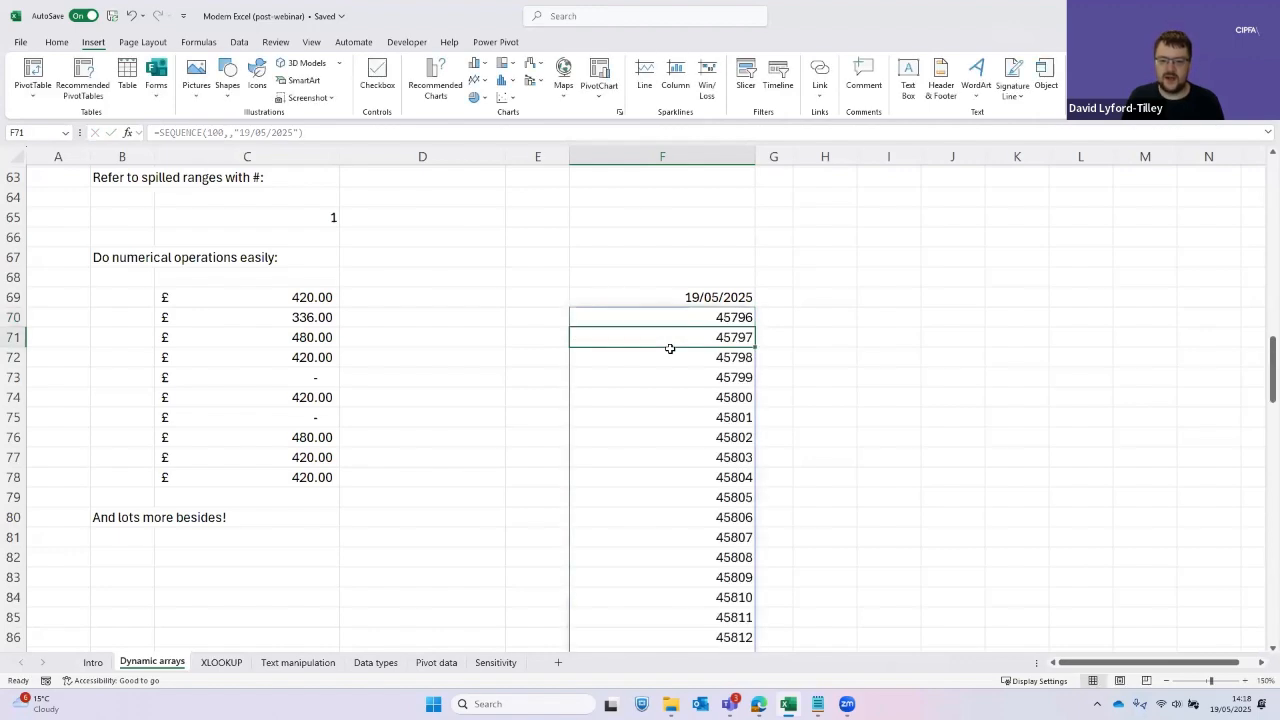
Format the whole spilled range F70:F169 as Short Date
key(Up)
key(ctrl+shift+Down)
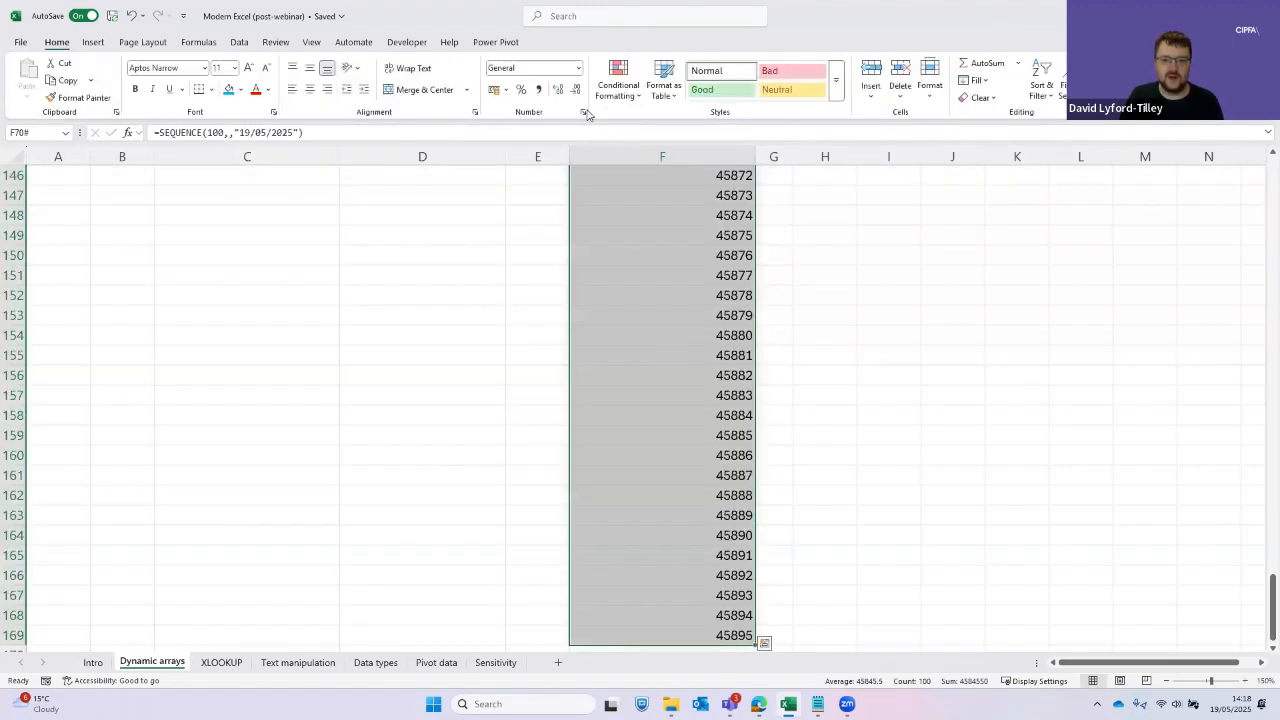
click(578, 68)
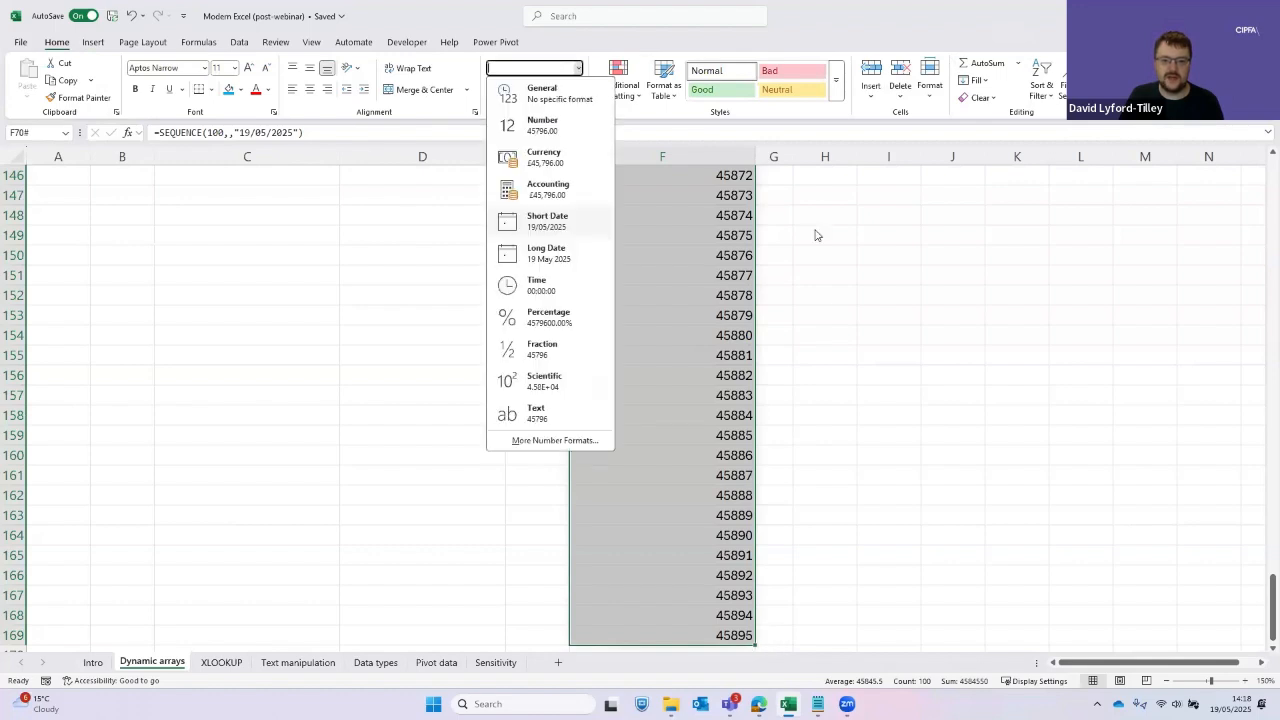
key(ctrl+BackSpace)
key(shift+BackSpace)
Clear the date in F69 and look down the spilled date list beneath it
key(Up)
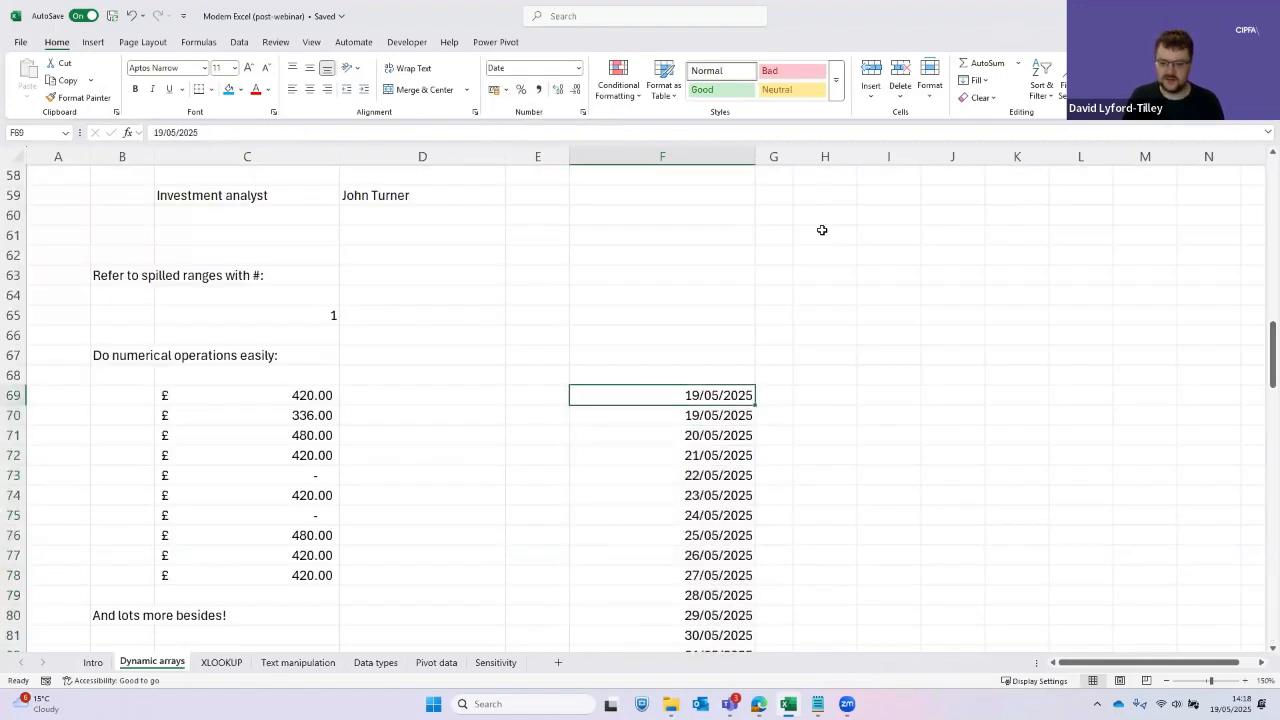
key(Delete)
key(Down)
key(Down)
key(Down)
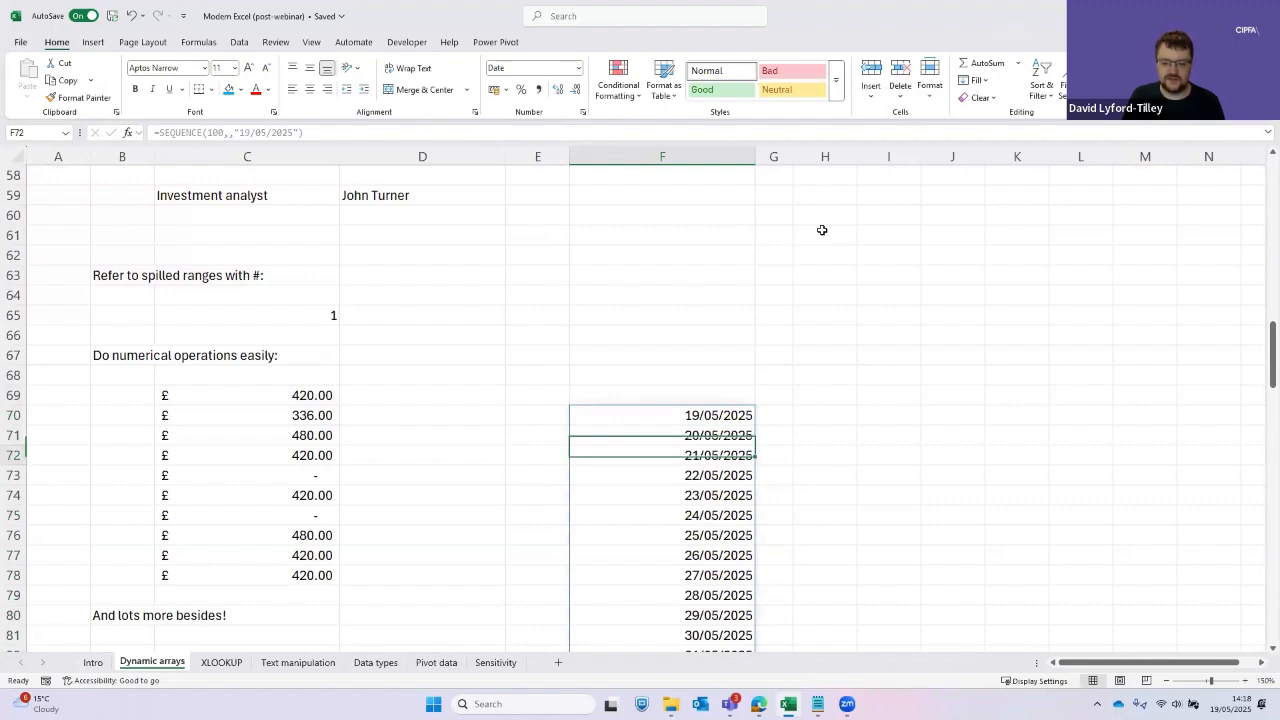
key(ctrl+Down)
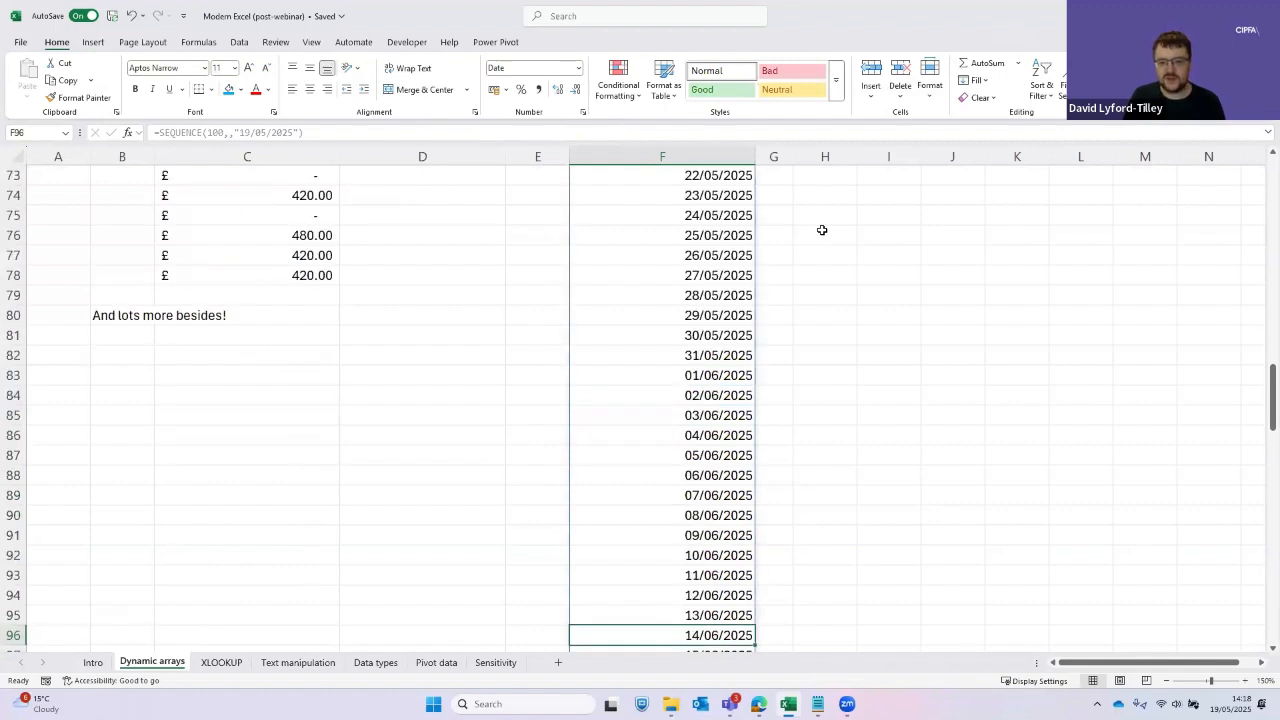
Delete the SEQUENCE date formula from F70
key(ctrl+Up)
key(Up)
key(Up)
key(Up)
key(Down)
key(Down)
key(Down)
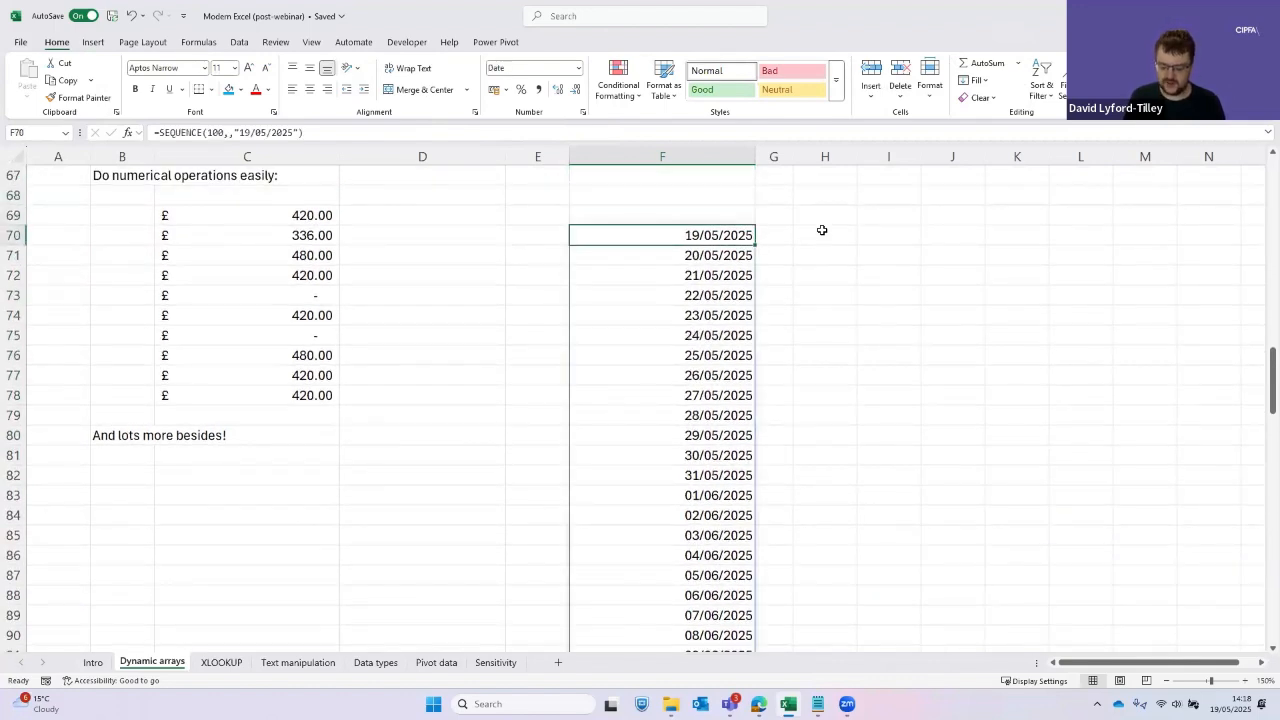
key(Delete)
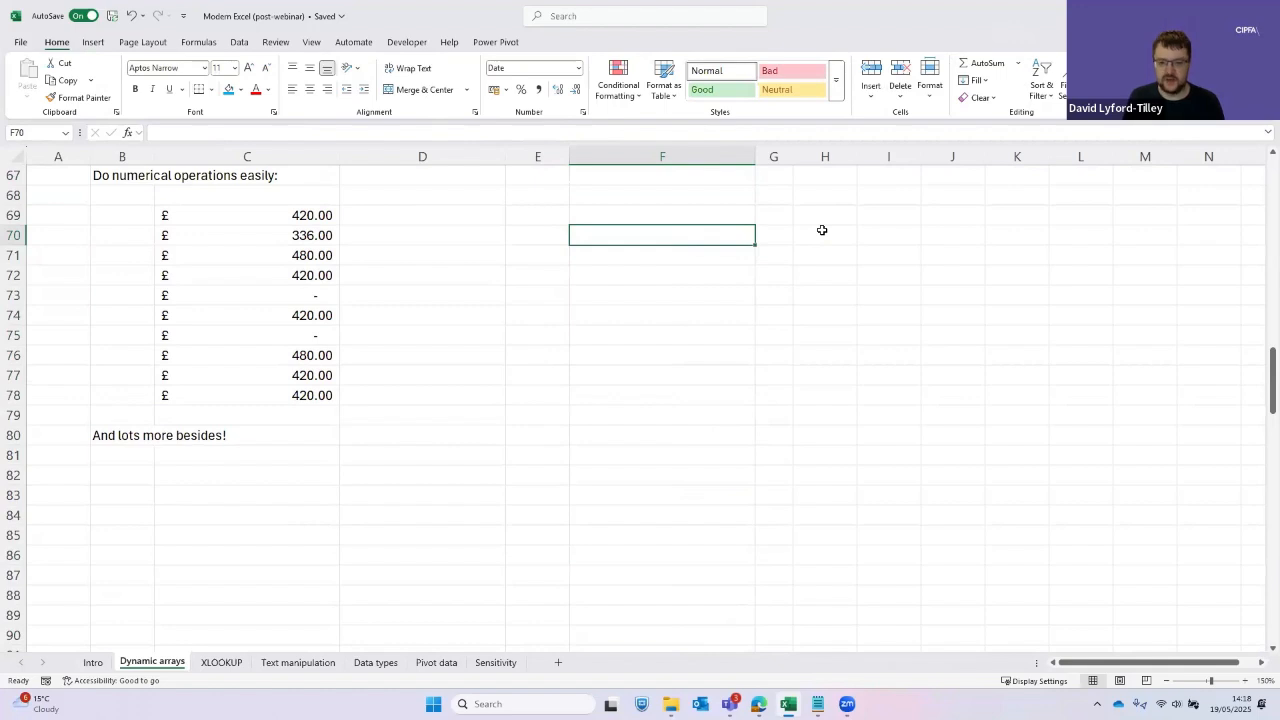
Enter the function name WORKDAY as plain text in F70
text(work)
key(Escape)
text(WORKDAY)
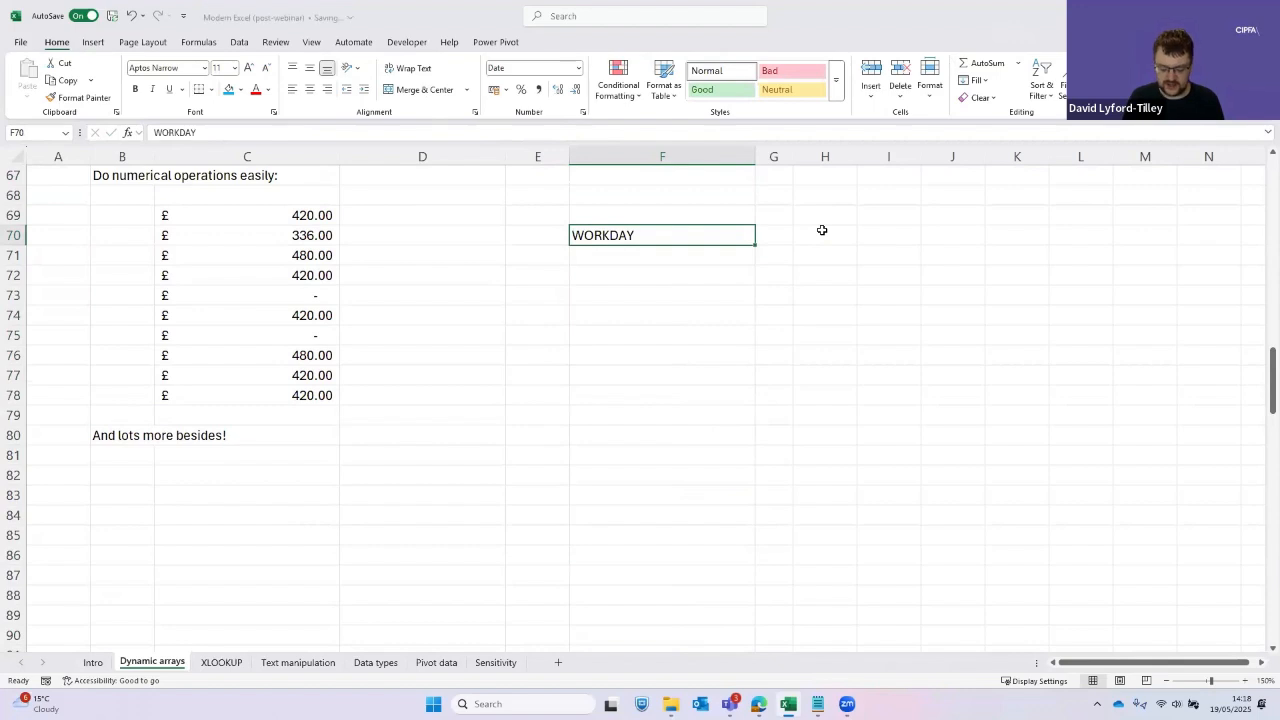
Enter =WORKDAY("19/05/2025",SEQUENCE(30,,0)) in F70 to spill 30 working days starting from 19/05/2025
text(=WORKDAY()
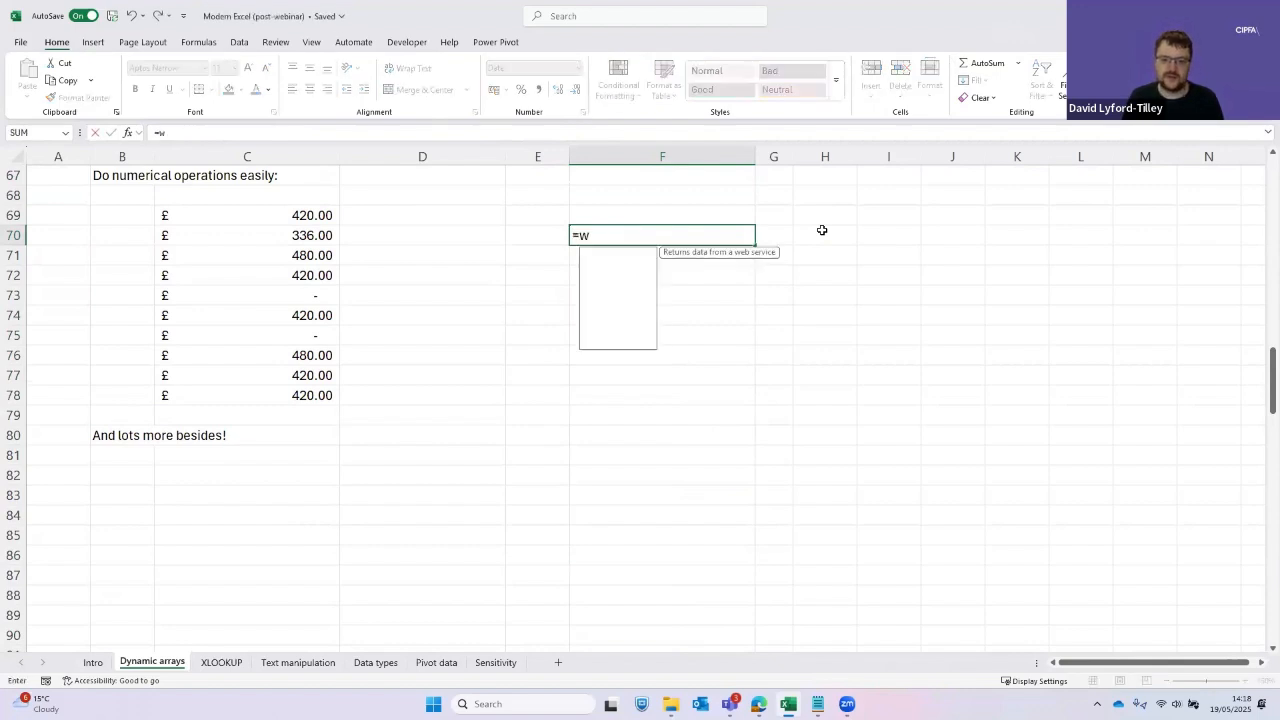
text("19/05/0)
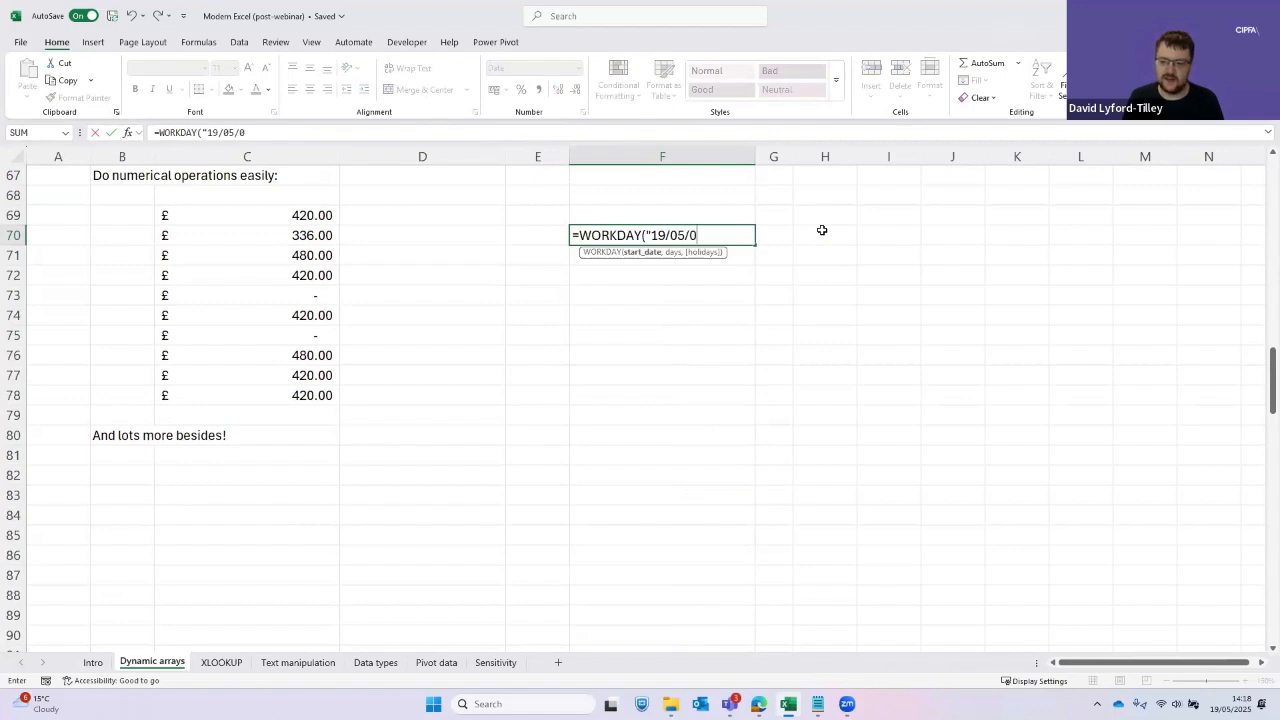
key(BackSpace)
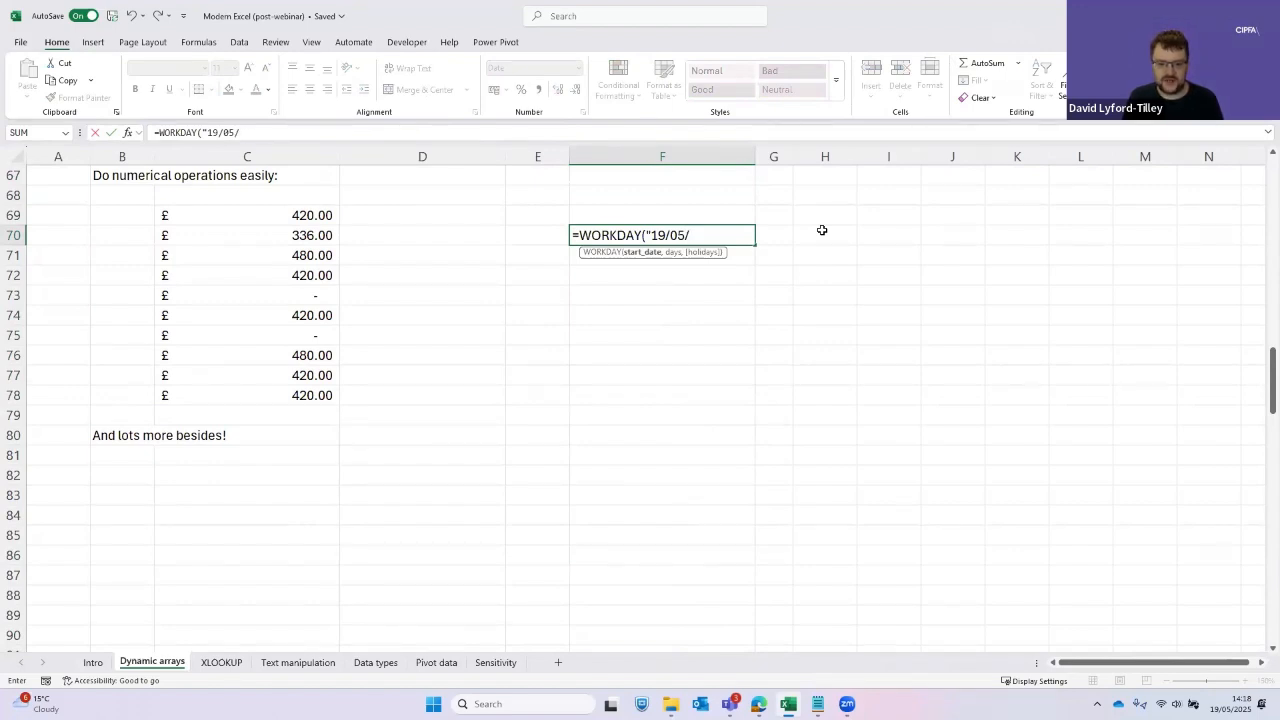
text(2025",seq)
key(Tab)
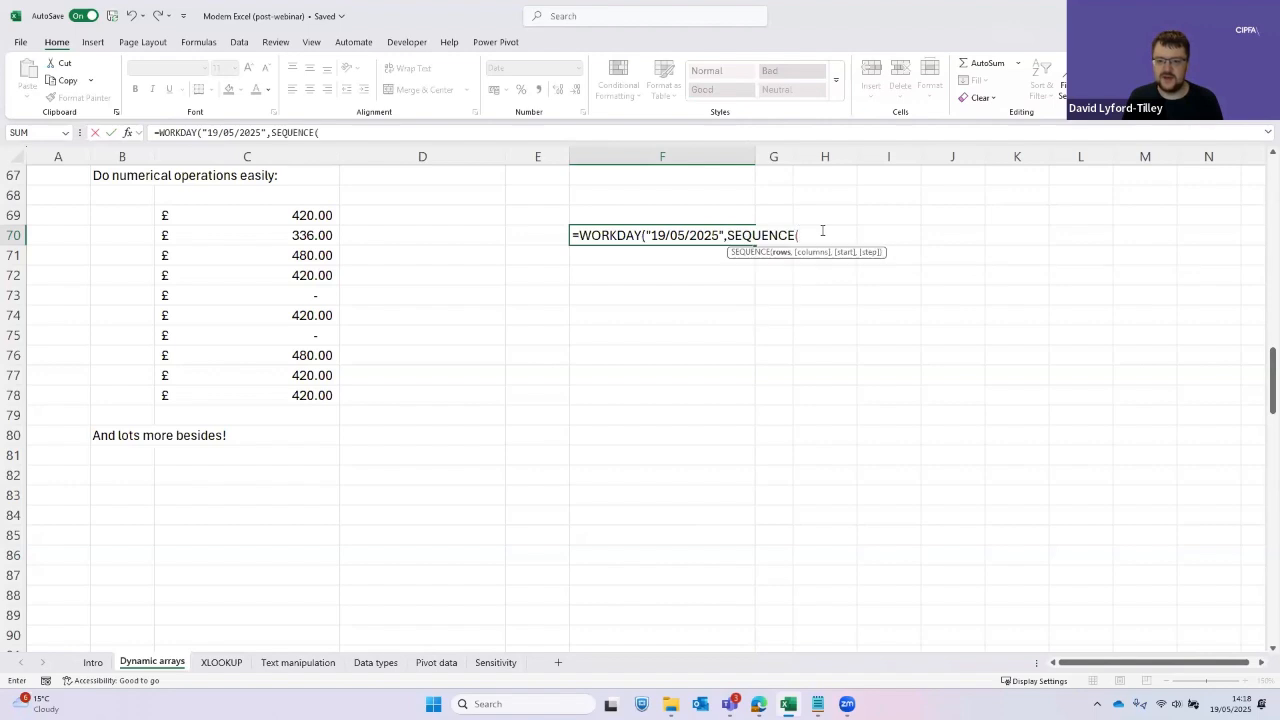
text(100)
key(BackSpace)
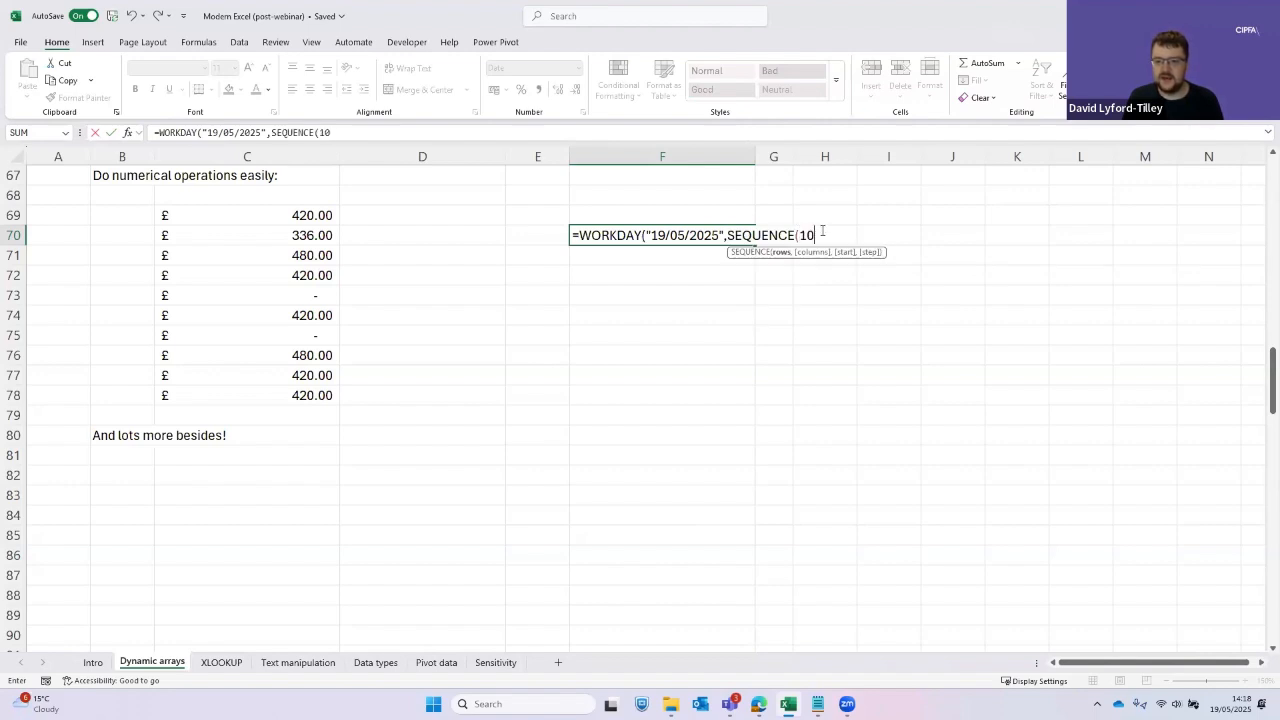
key(BackSpace)
key(BackSpace)
text(30)
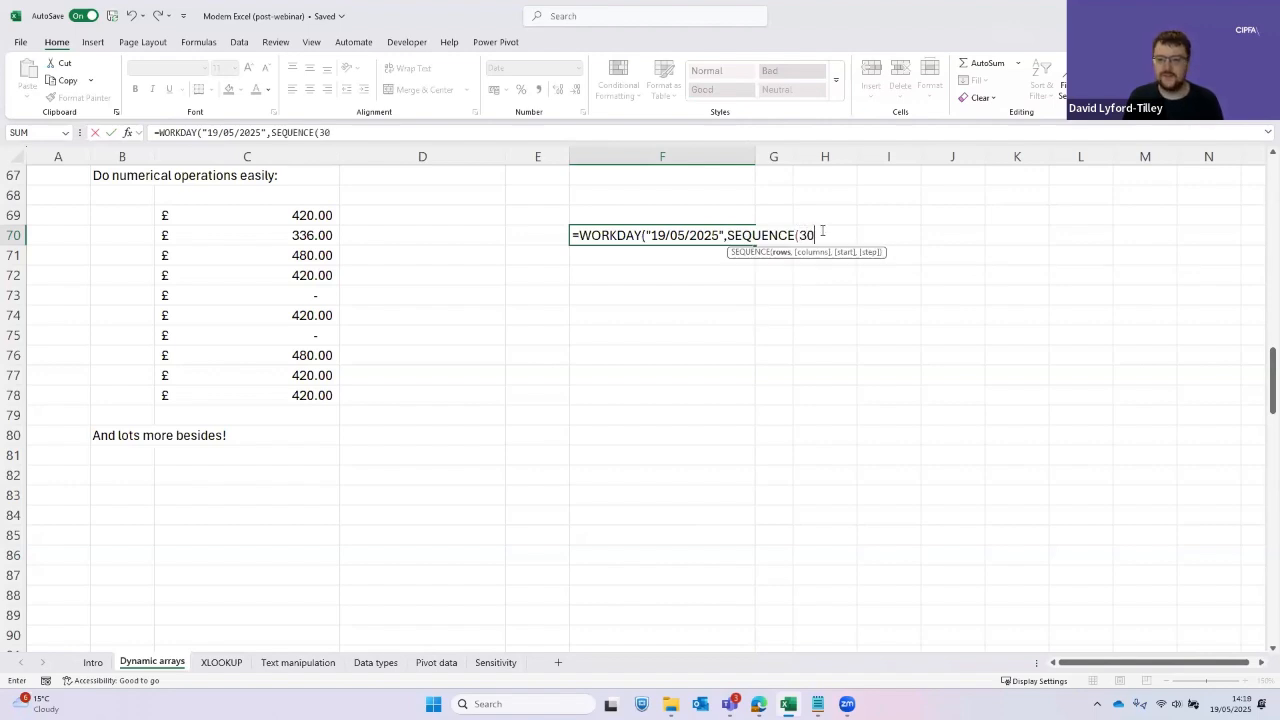
text(,,0)))
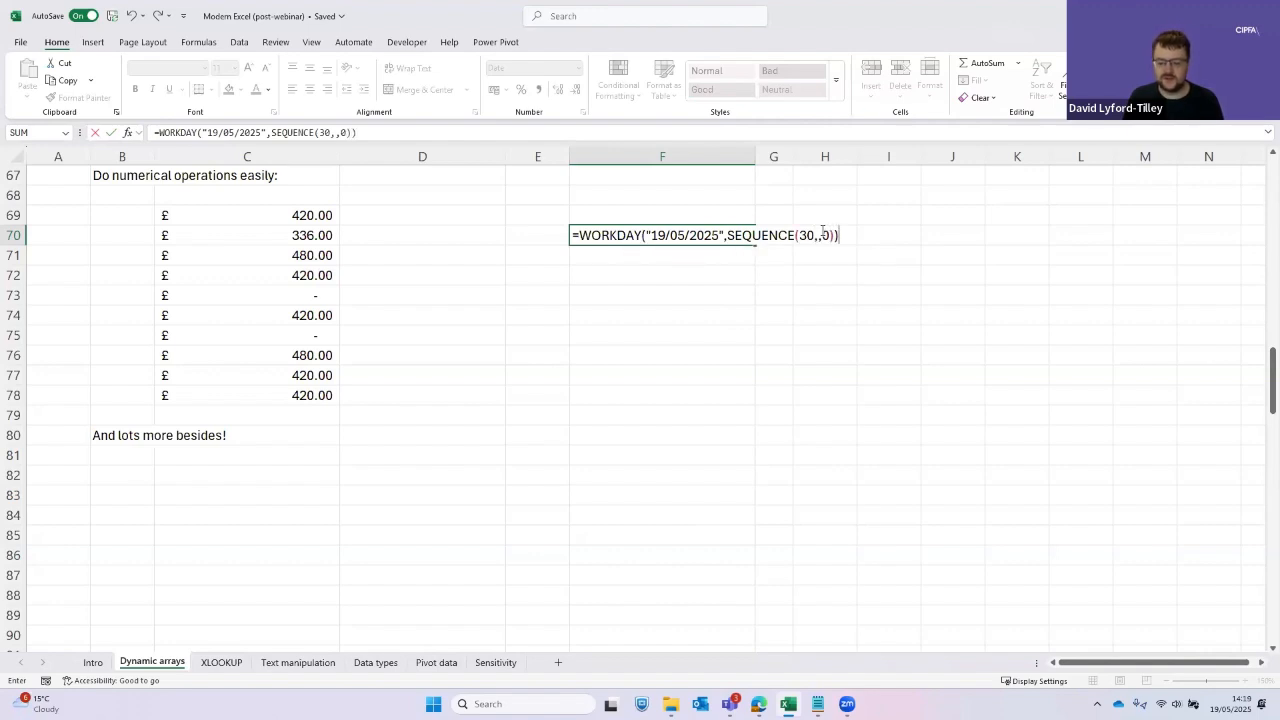
key(ctrl+Return)
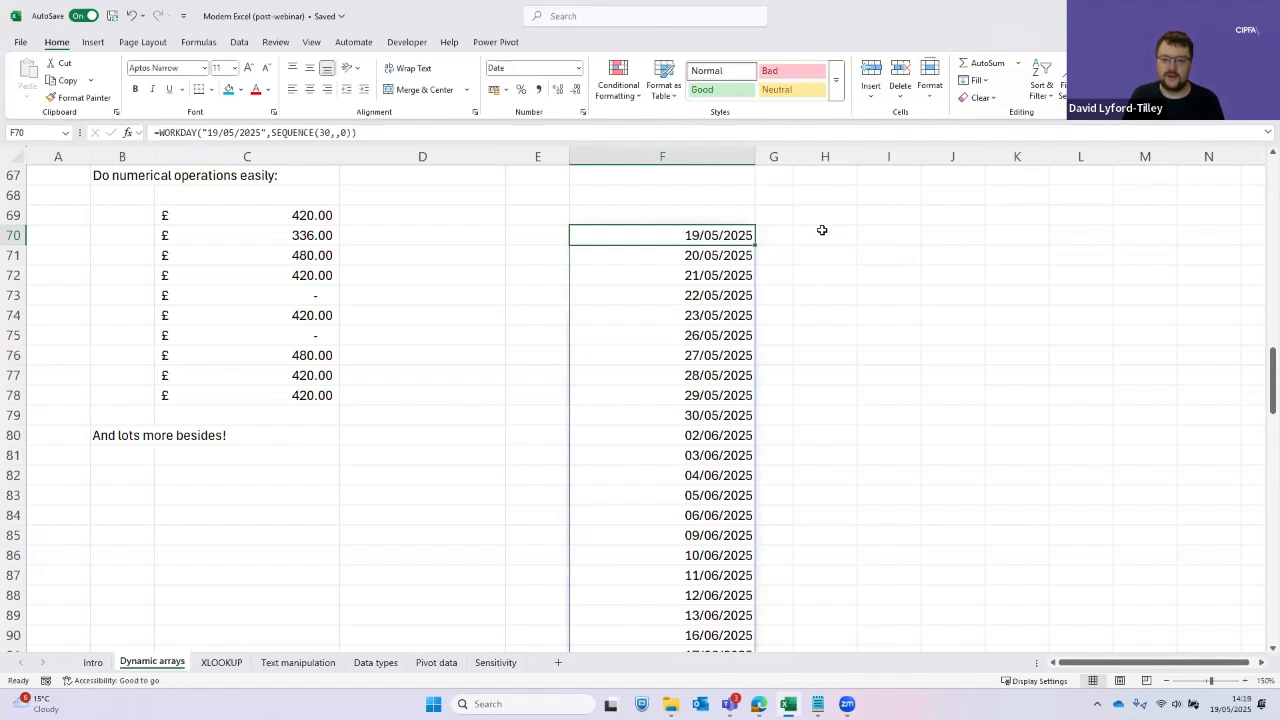
Examine the spilled working days from F70 down to F79, checking how weekends are handled
key(Down)
key(Down)
key(Down)
key(Down)
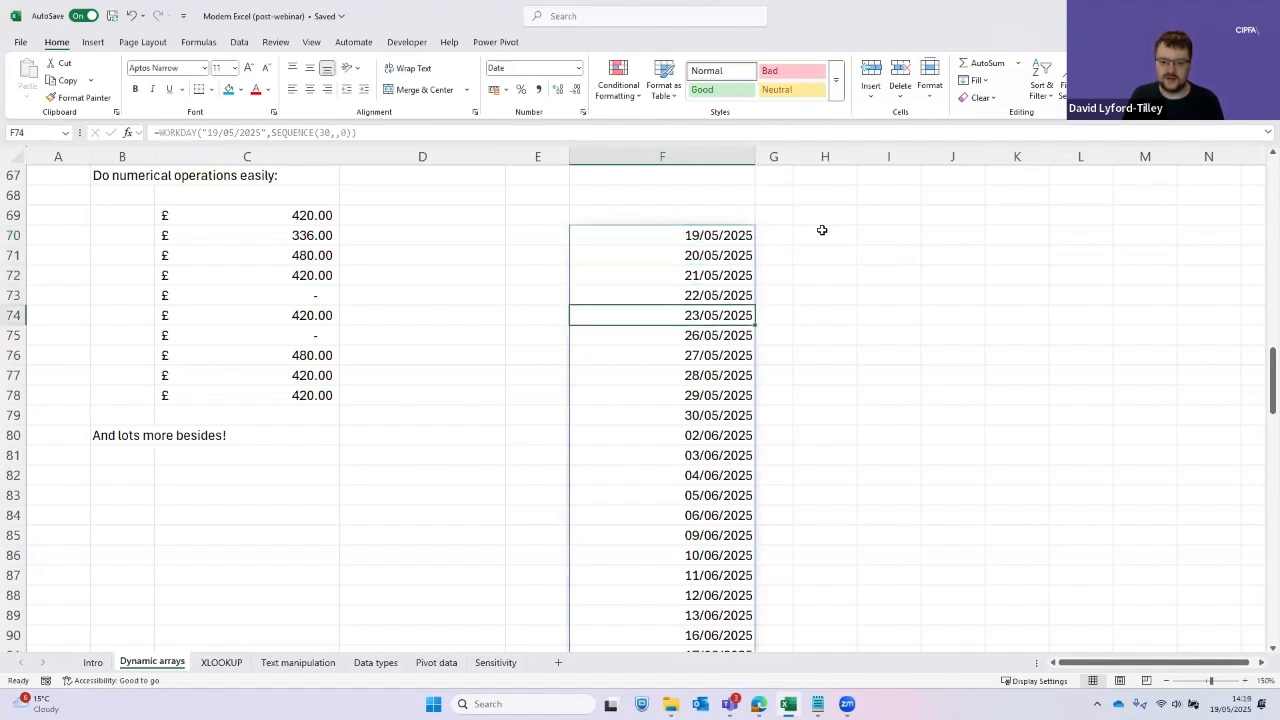
key(Down)
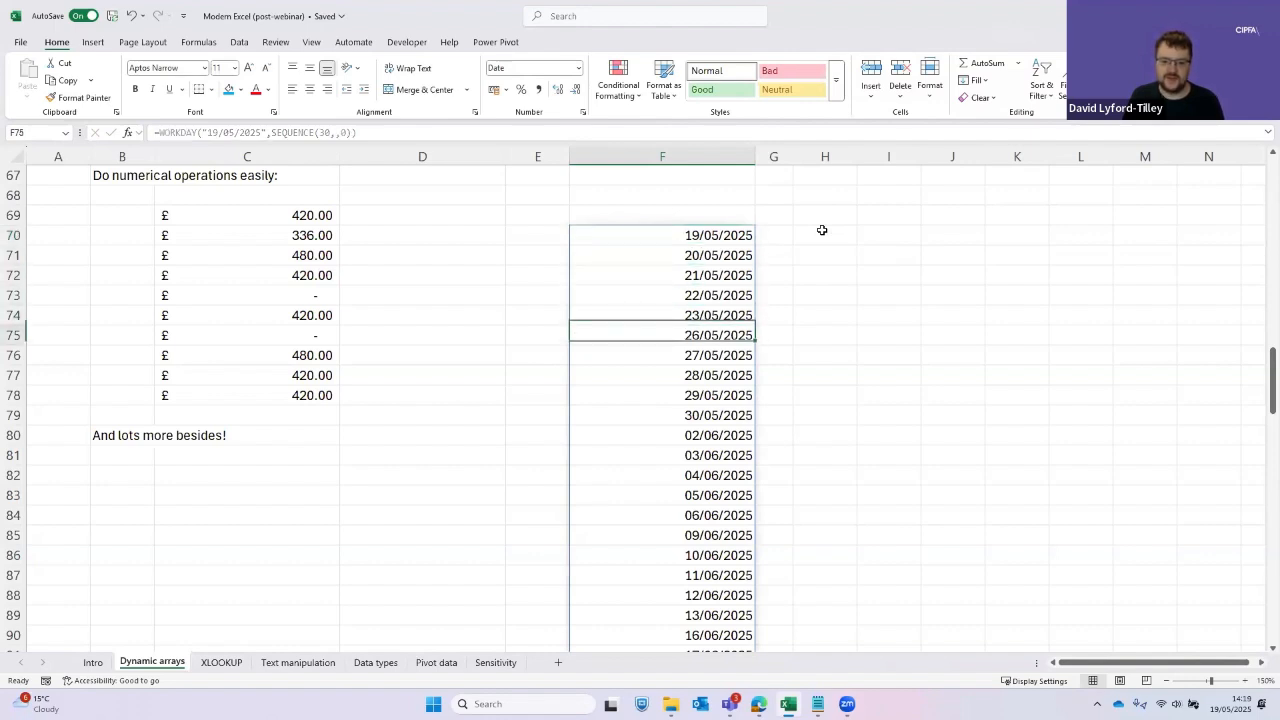
key(Down)
key(Down)
key(Down)
key(Down)
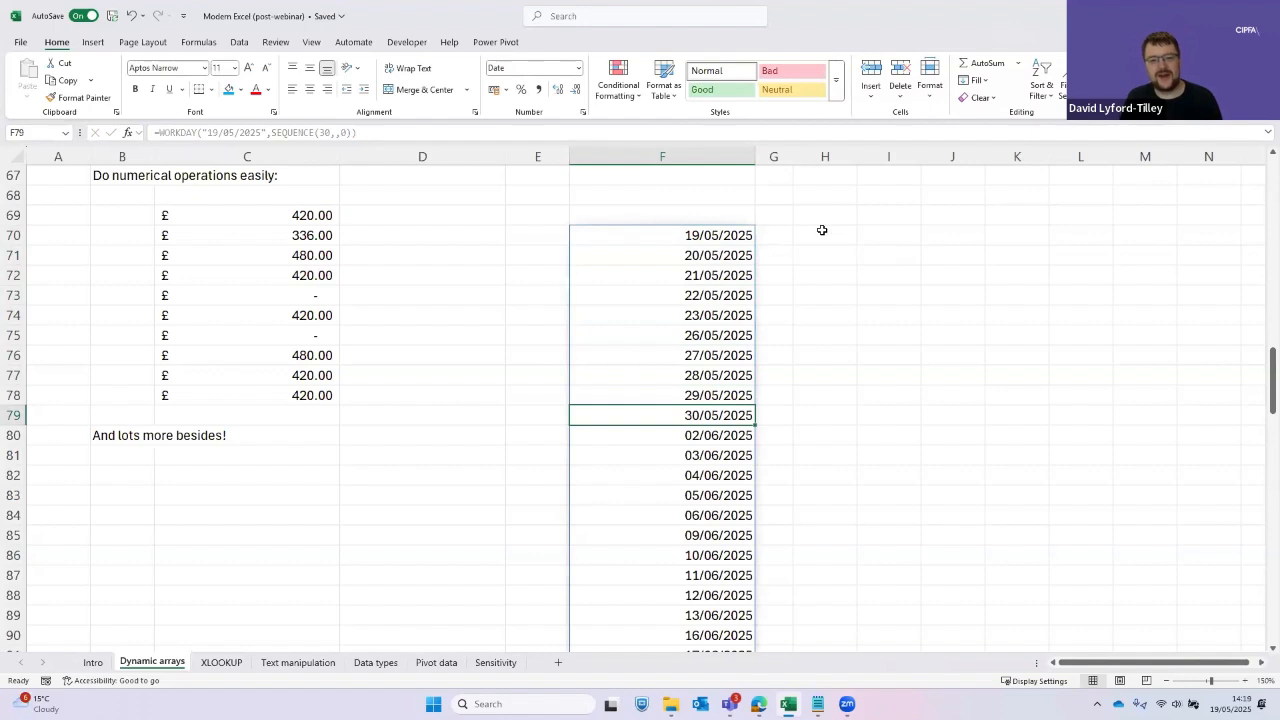
Examine the optional holidays argument of the WORKDAY formula in F70, leaving the formula as it was
key(ctrl+Up)
key(F2)
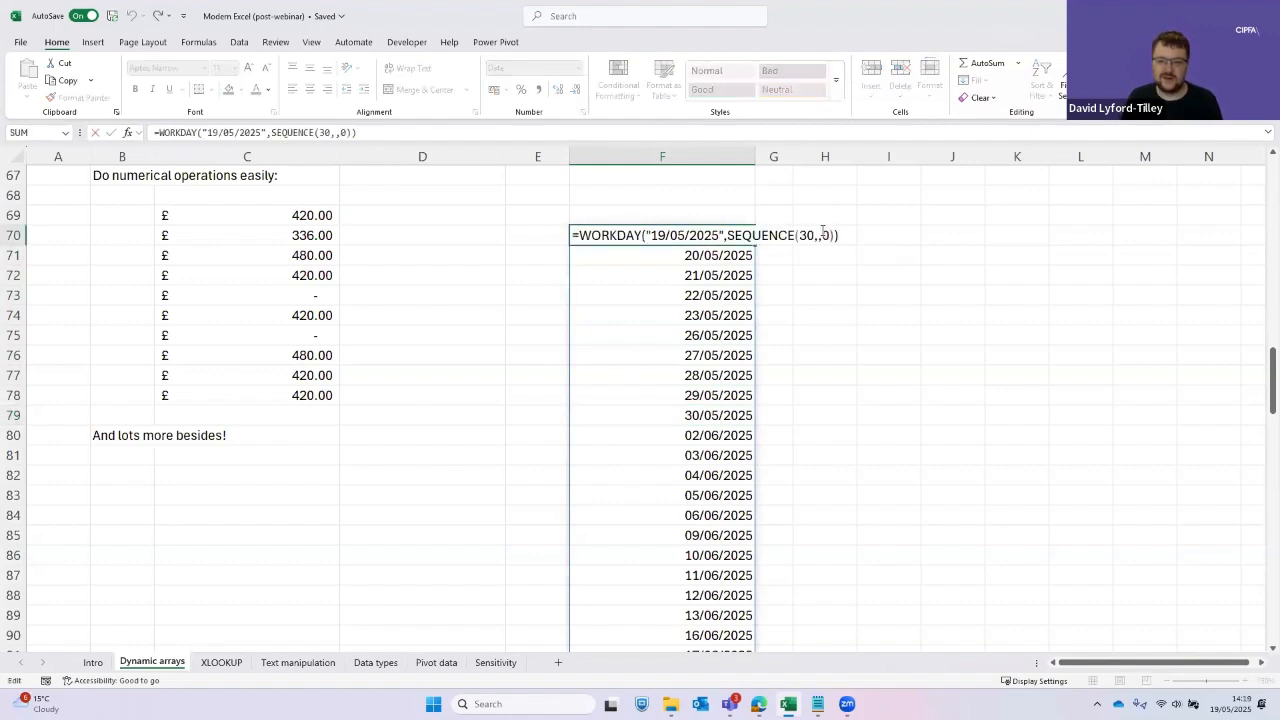
key(Left)
text(,)
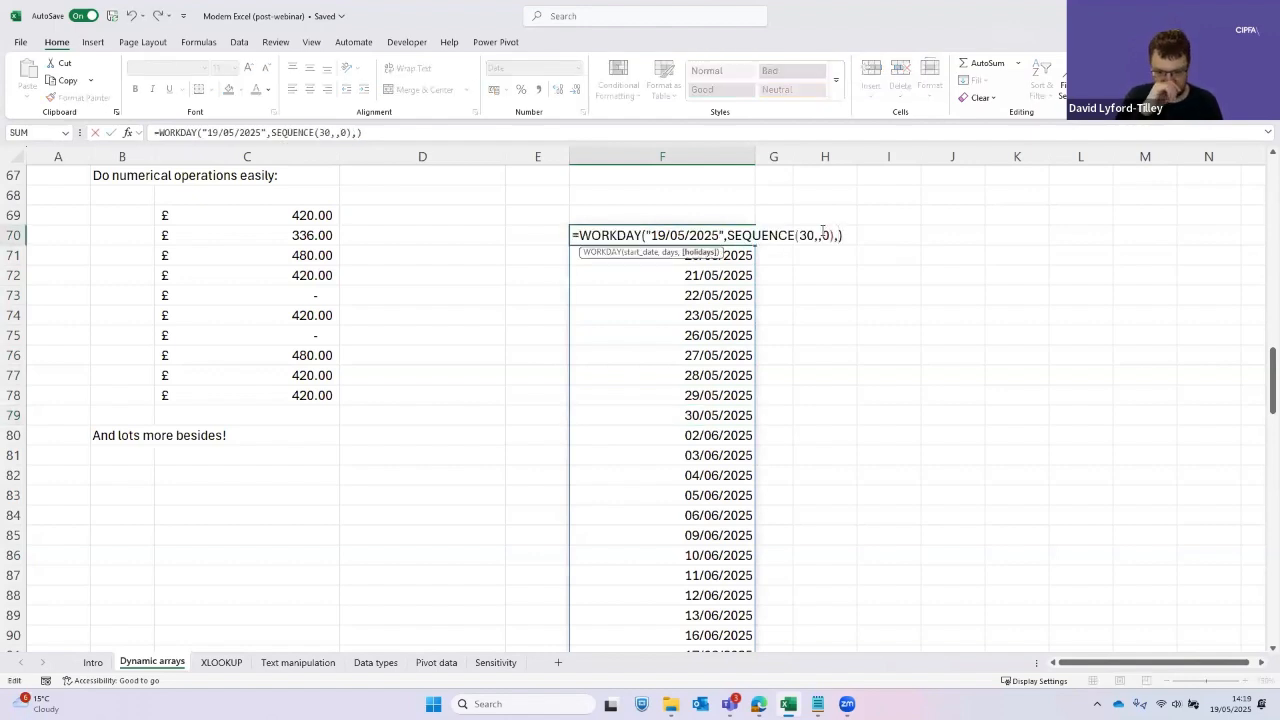
key(BackSpace)
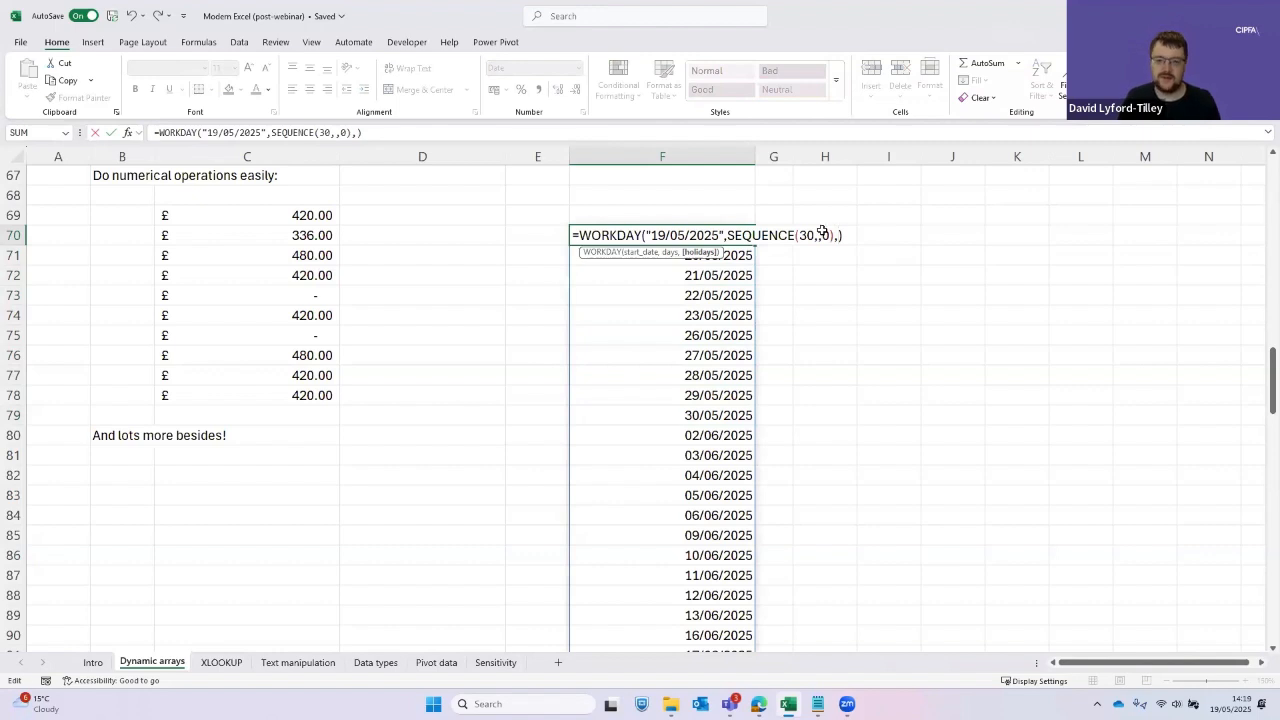
key(Return)
key(Return)
key(Return)
key(Return)
key(Return)
key(Up)
key(Up)
key(Up)
key(Up)
key(Up)
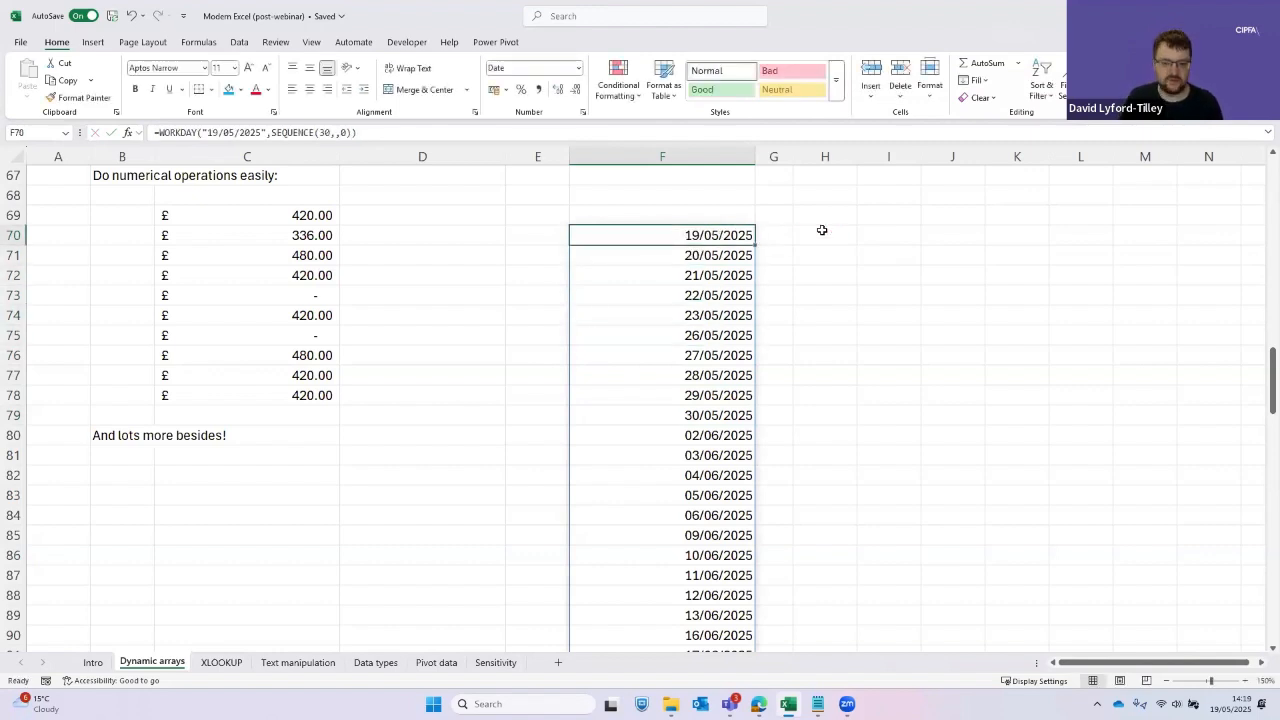
Delete the WORKDAY date formula from F70
key(Delete)
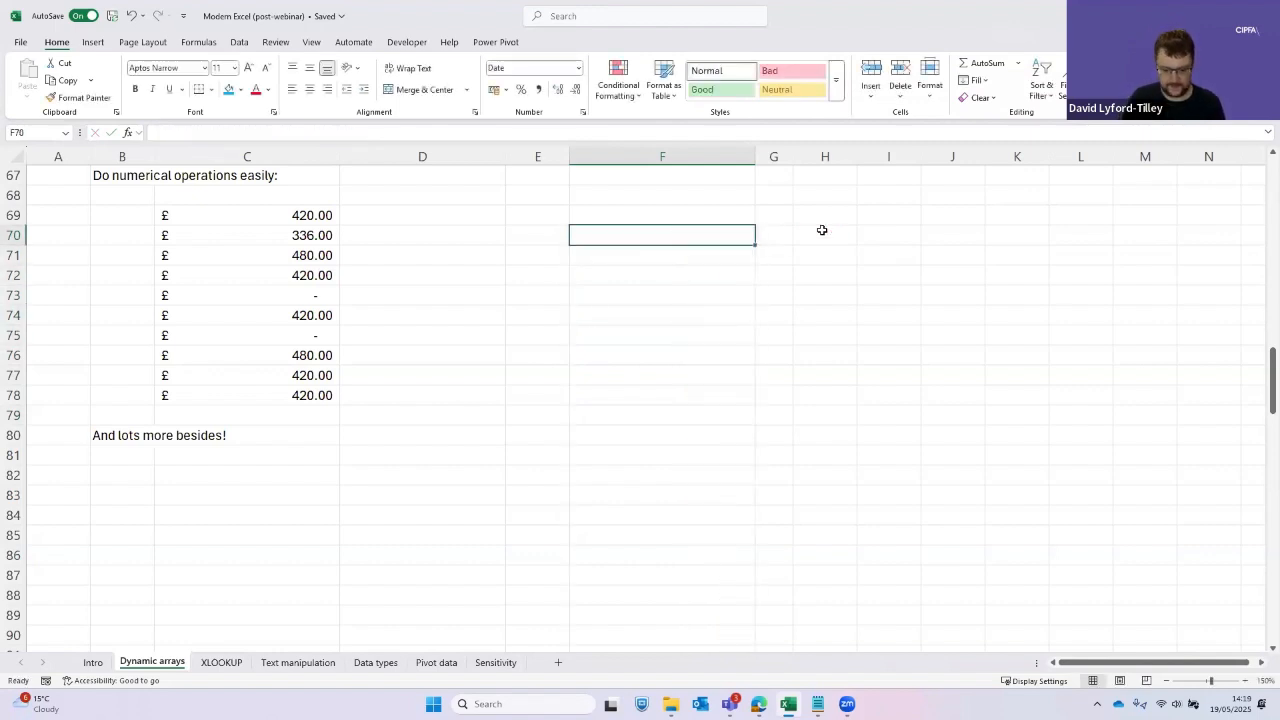
key(Left)
key(Left)
key(Left)
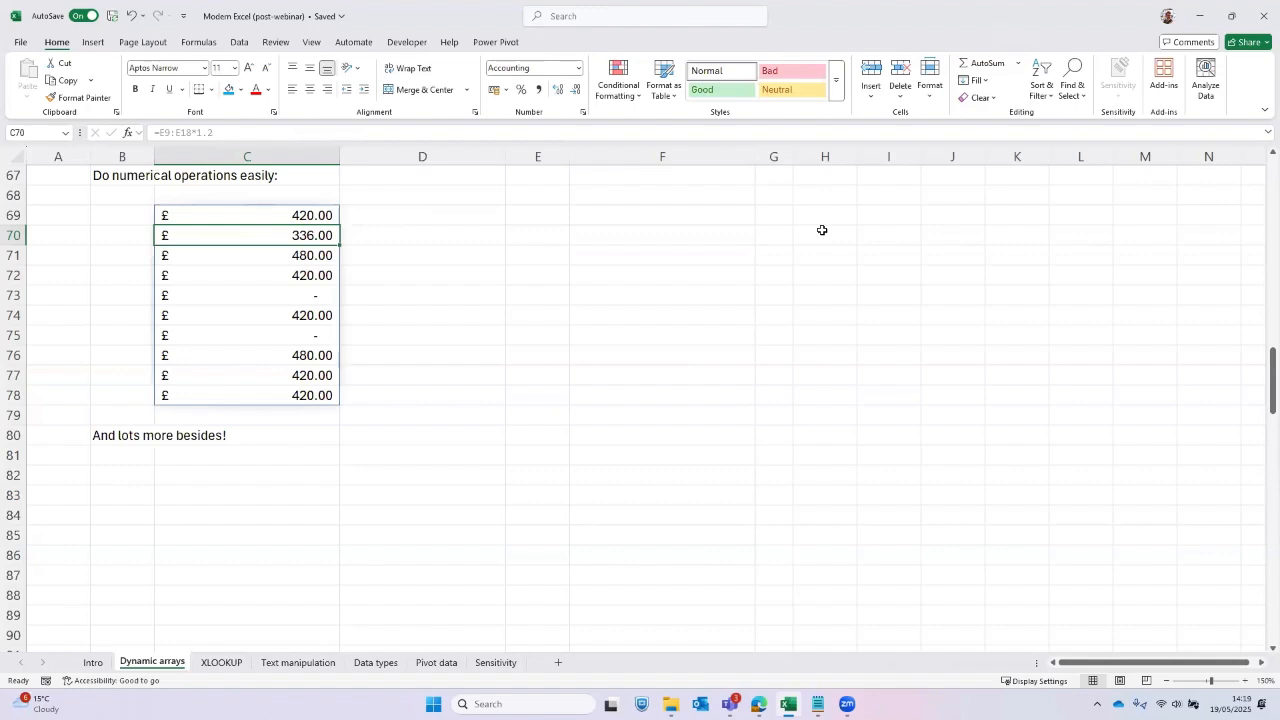
Inspect the GROUPBY formula in C46 under the Group data heading
scroll(822, 230, up, 9)
click(331, 334)
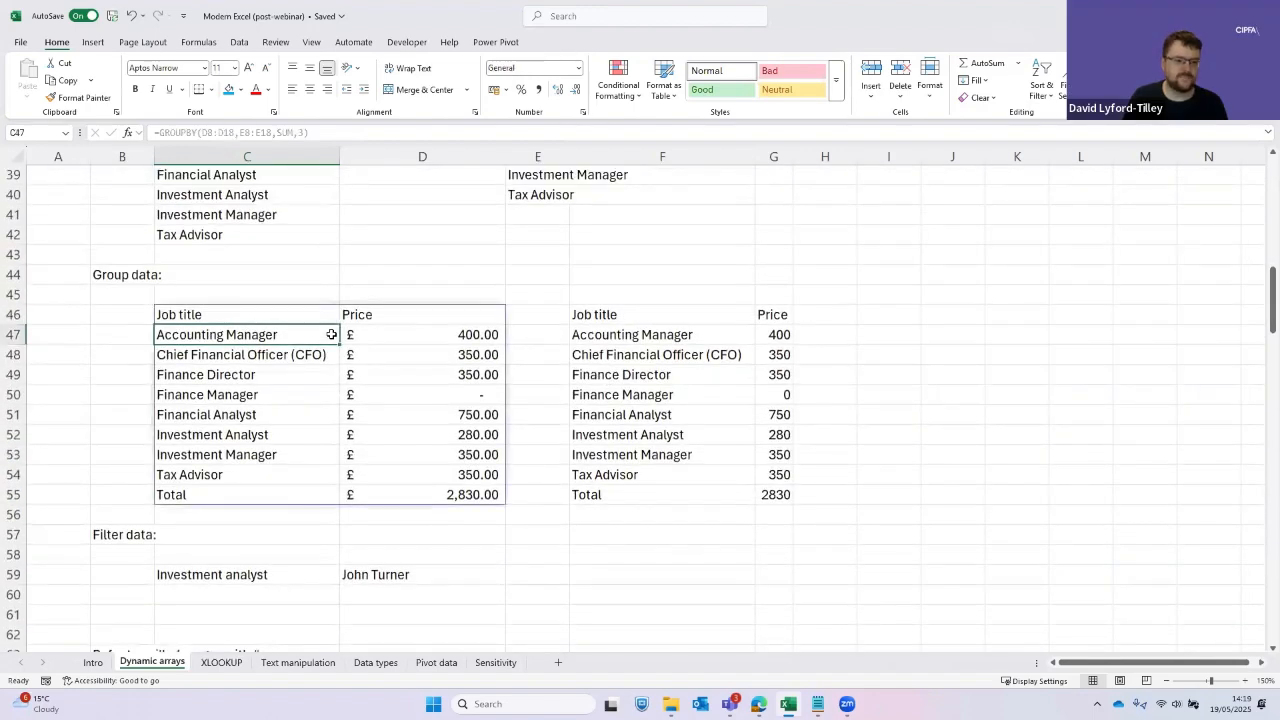
key(Up)
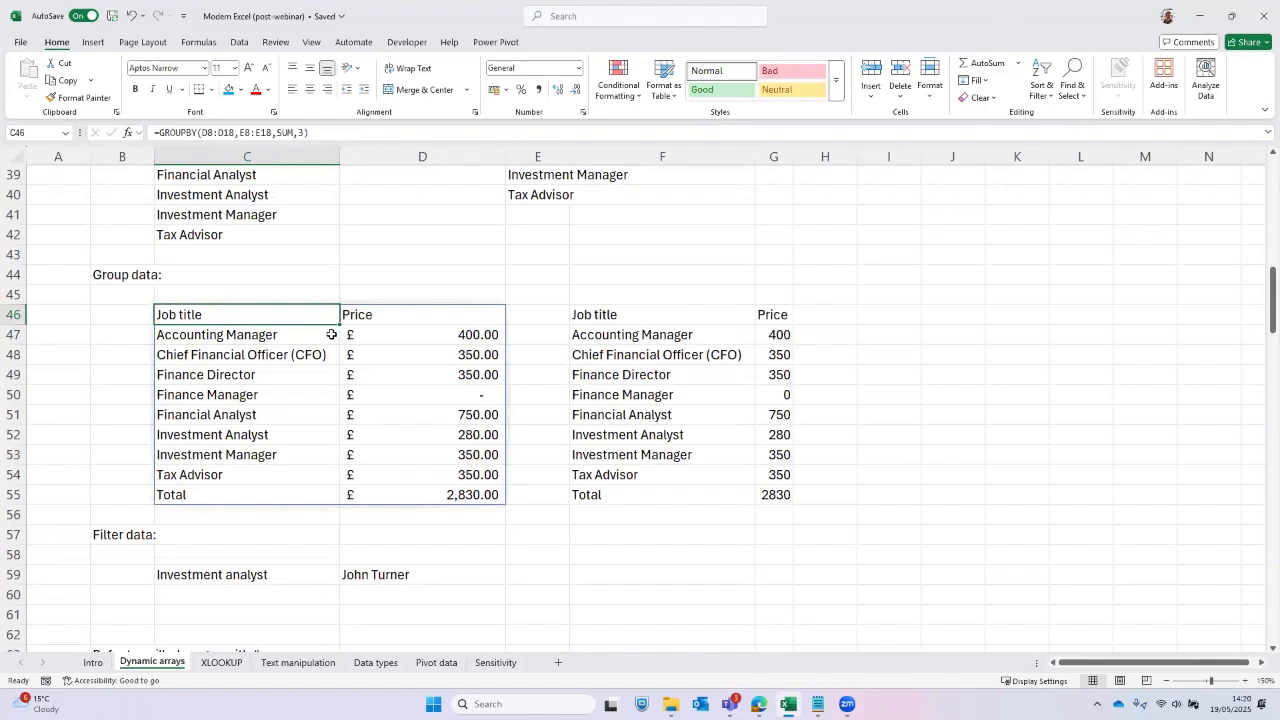
Open the XLOOKUP sheet and read the introductory definition of a lookup in B2
click(228, 665)
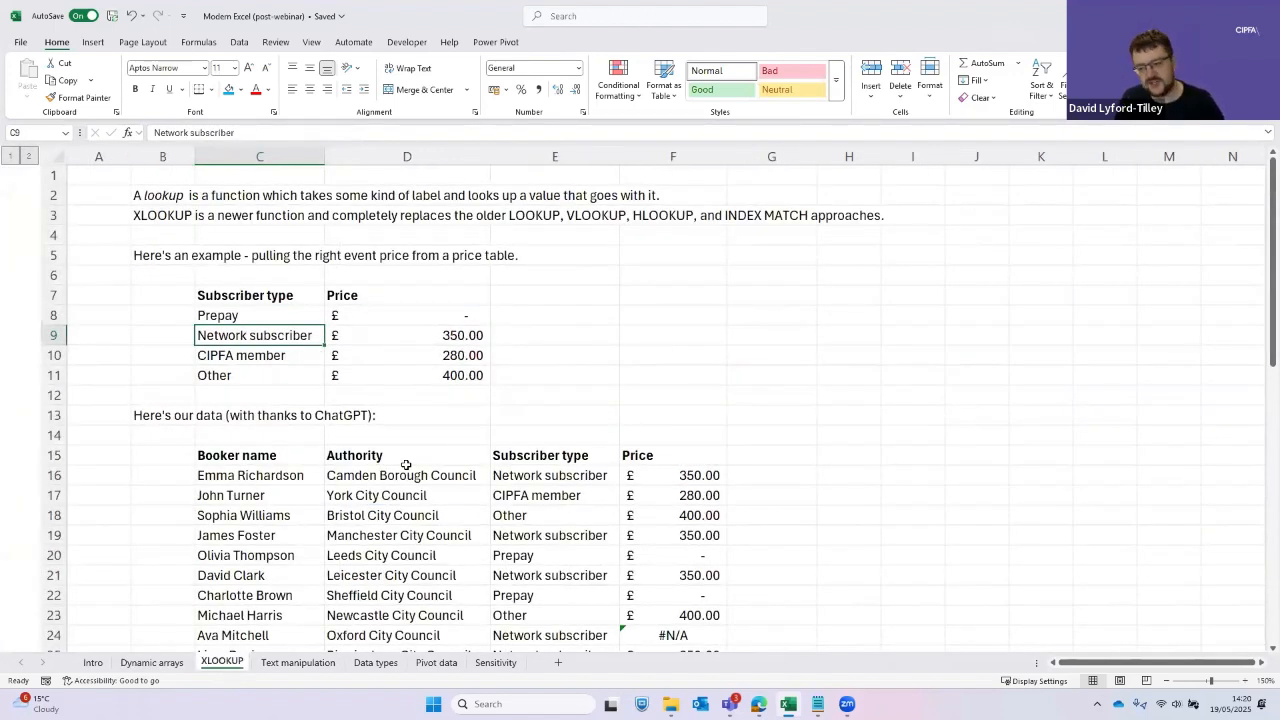
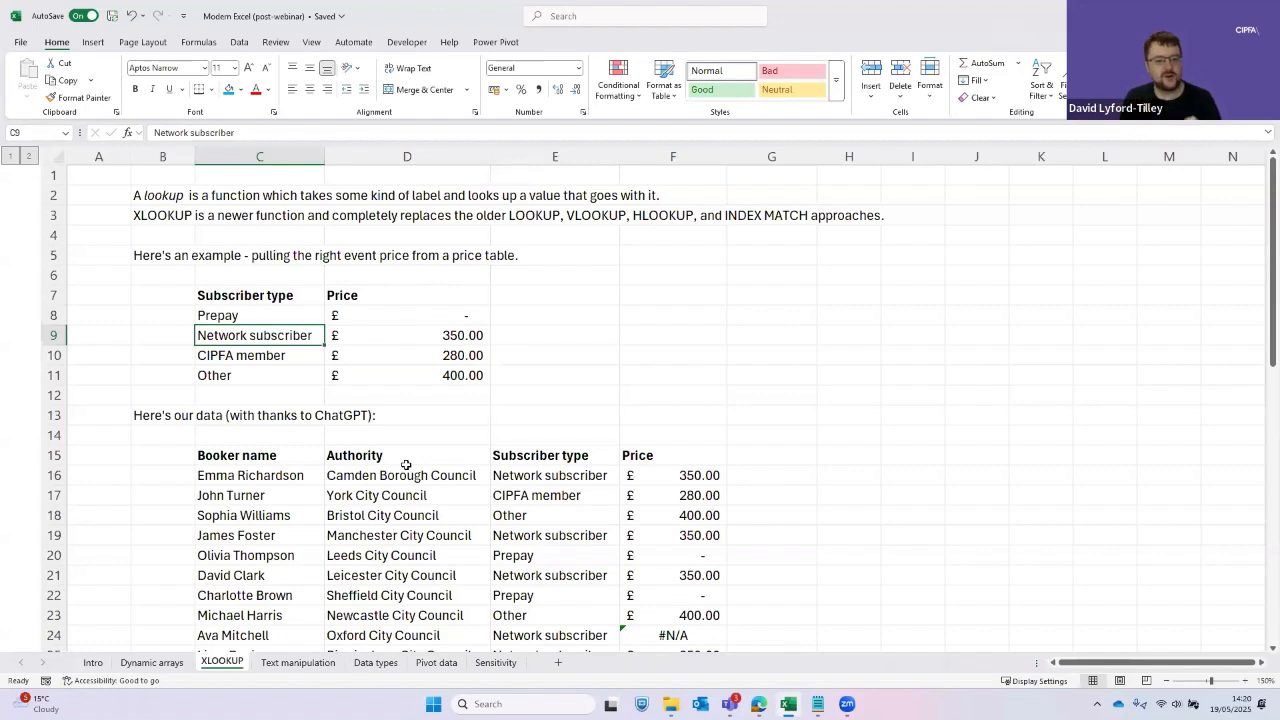
key(Left)
key(Up)
key(Up)
key(Up)
key(Up)
key(Up)
key(Up)
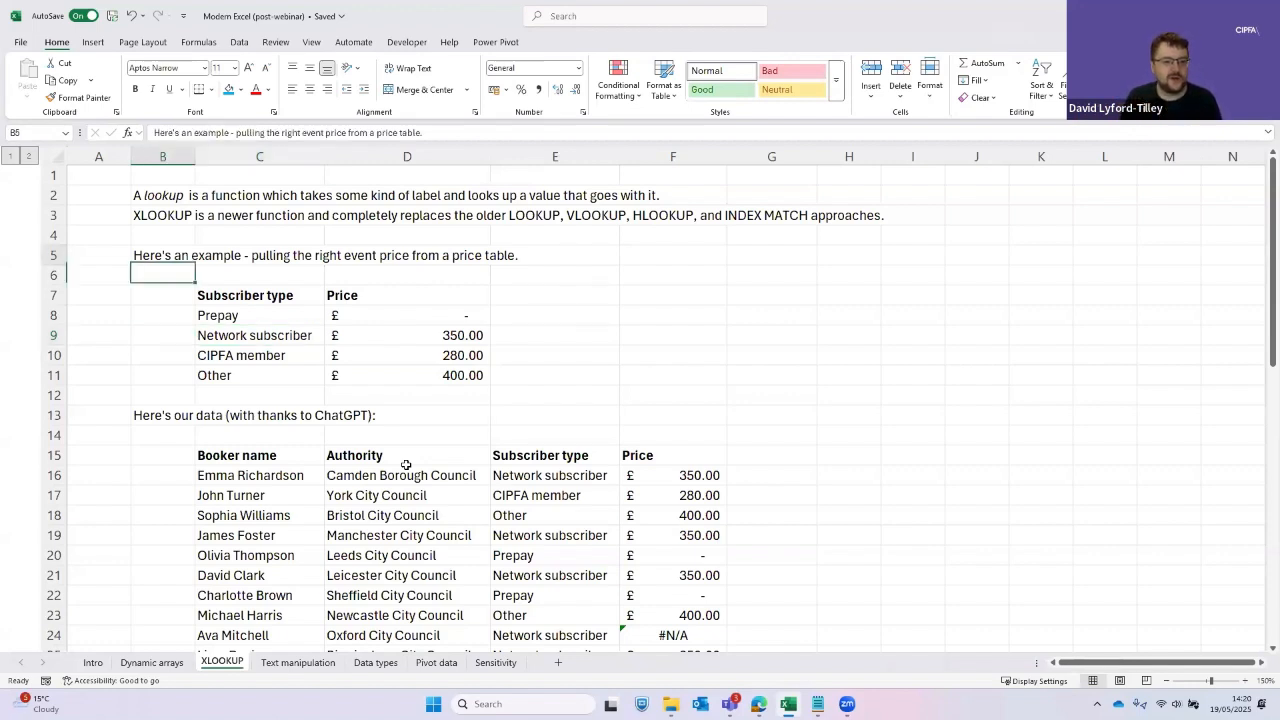
key(Up)
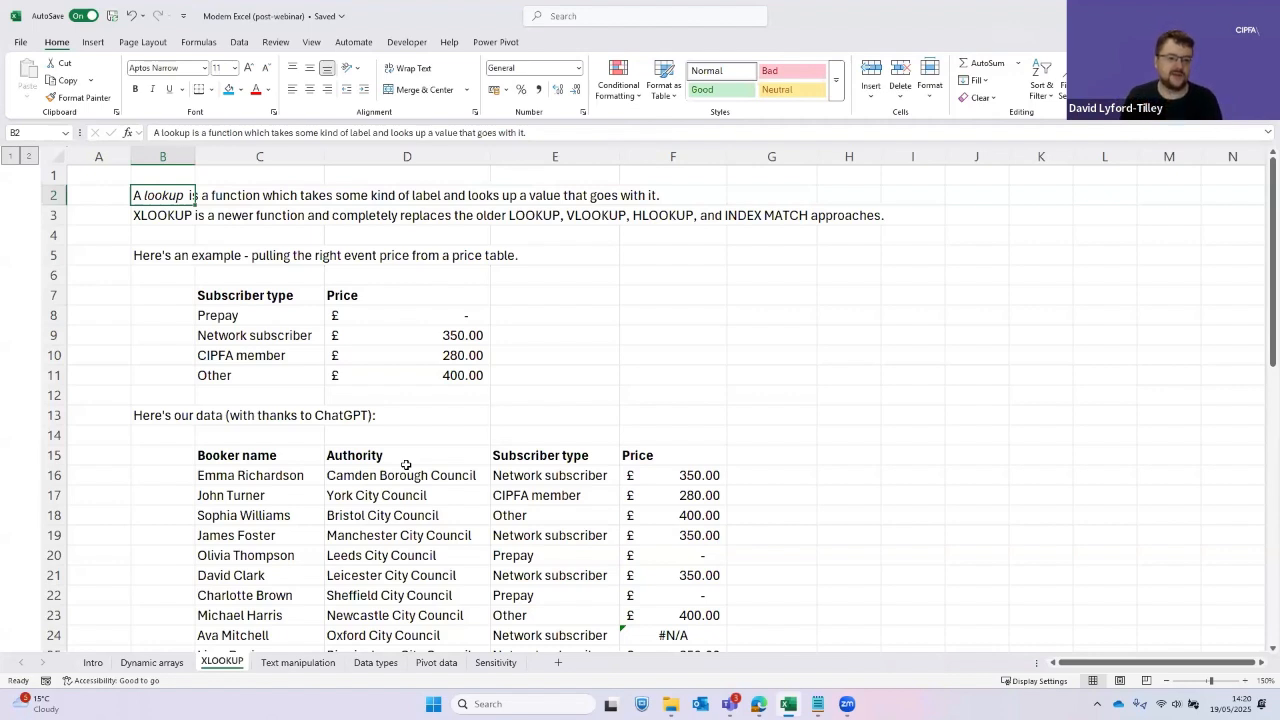
Examine the layout of the example price table in C7:D11, with its Subscriber type and Price columns
click(317, 366)
key(Up)
key(Up)
key(Up)
key(Up)
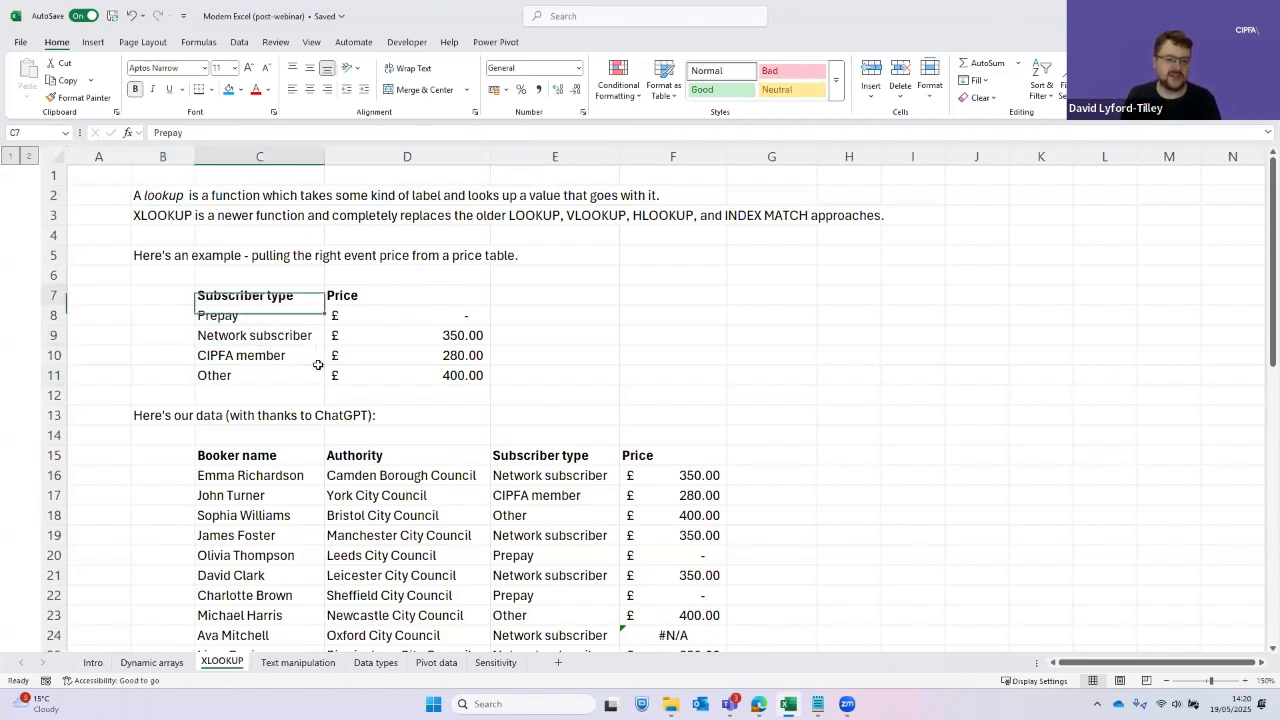
key(Right)
key(ctrl+Down)
key(Left)
key(ctrl+Up)
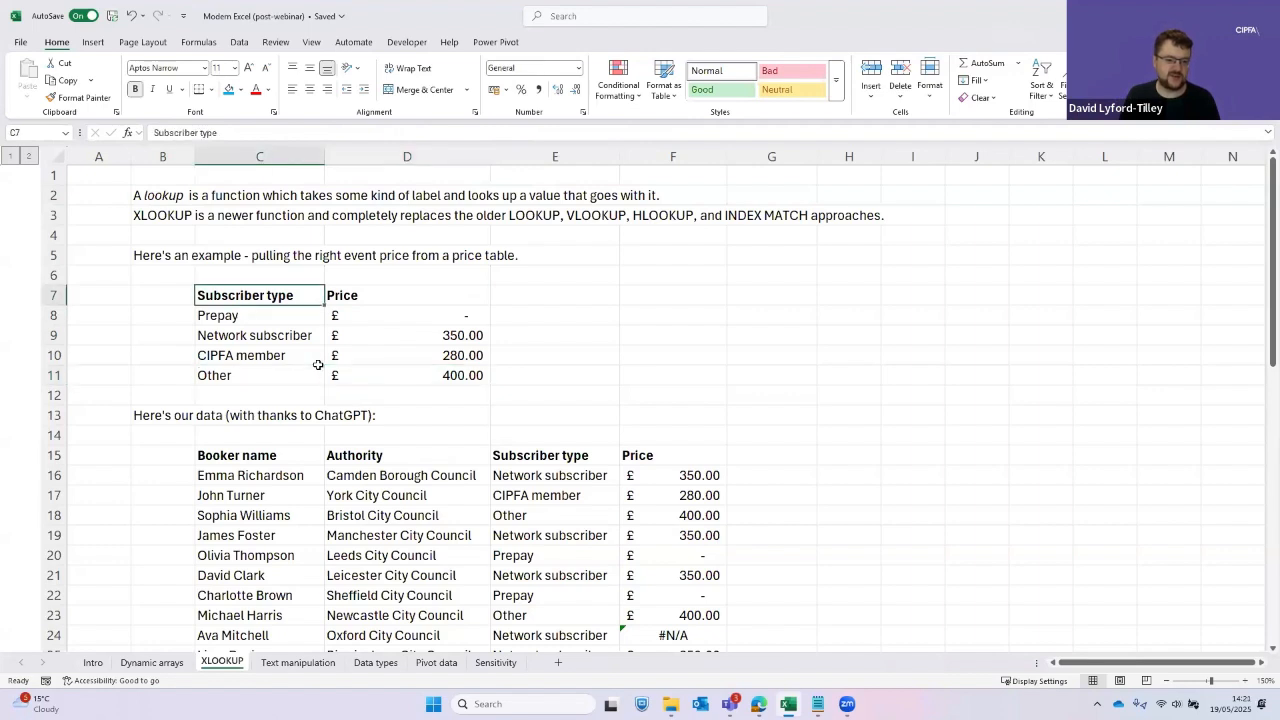
Go through the subscriber types listed in C8:C11 of the price table
key(Down)
key(Down)
key(Down)
key(Down)
key(Up)
key(Up)
key(Up)
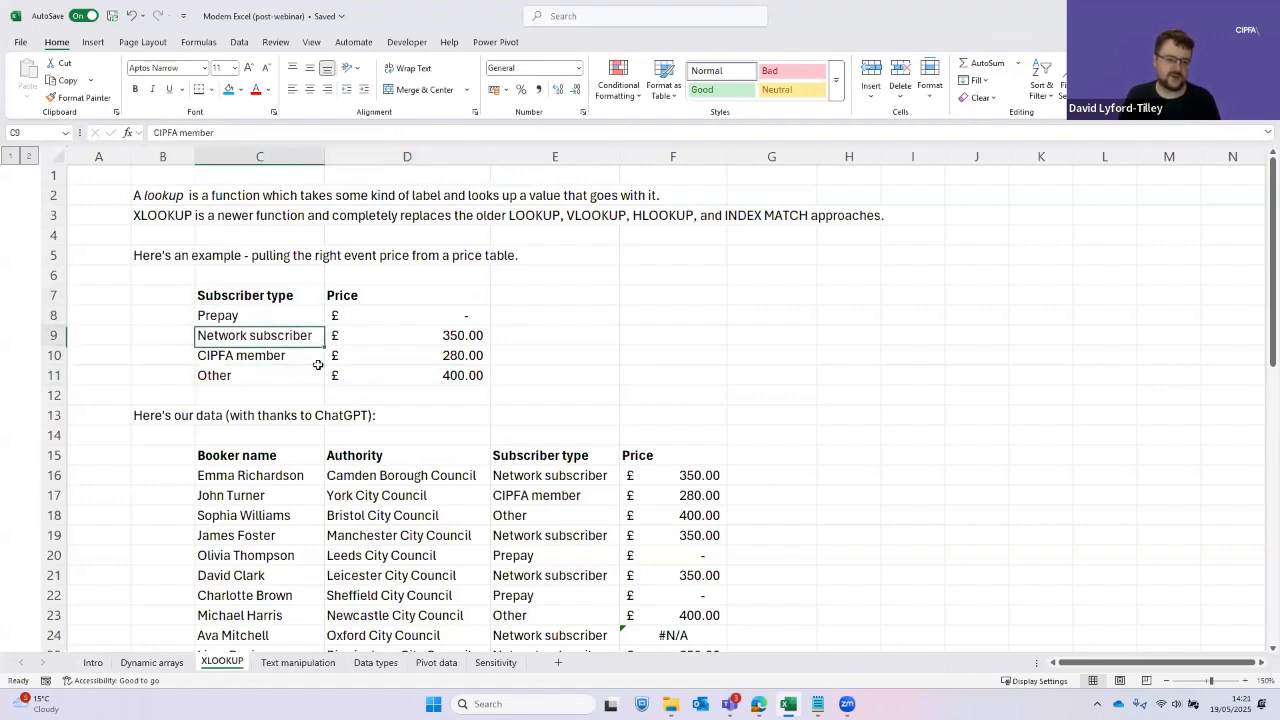
key(Down)
key(Down)
key(Down)
key(shift+Right)
key(shift+Left)
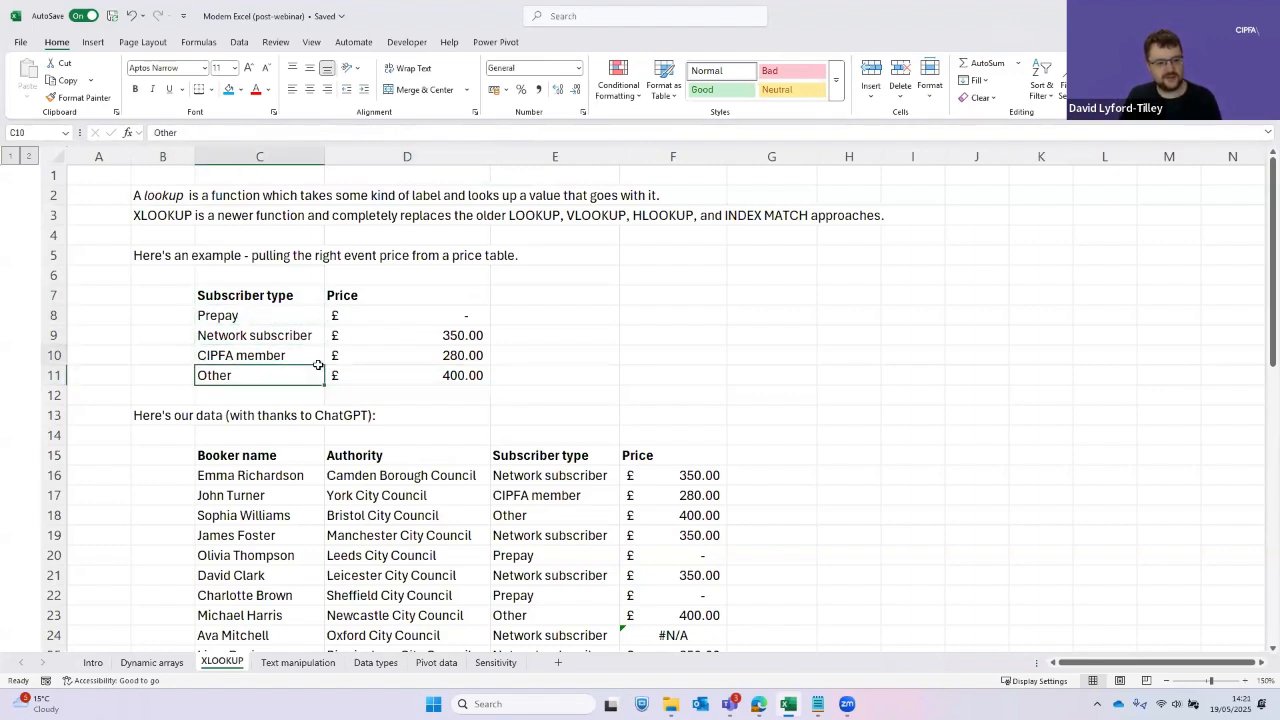
Review the prices in D8:D11 that go with each subscriber type
key(Up)
key(Up)
key(Up)
key(Right)
key(ctrl+Down)
key(Up)
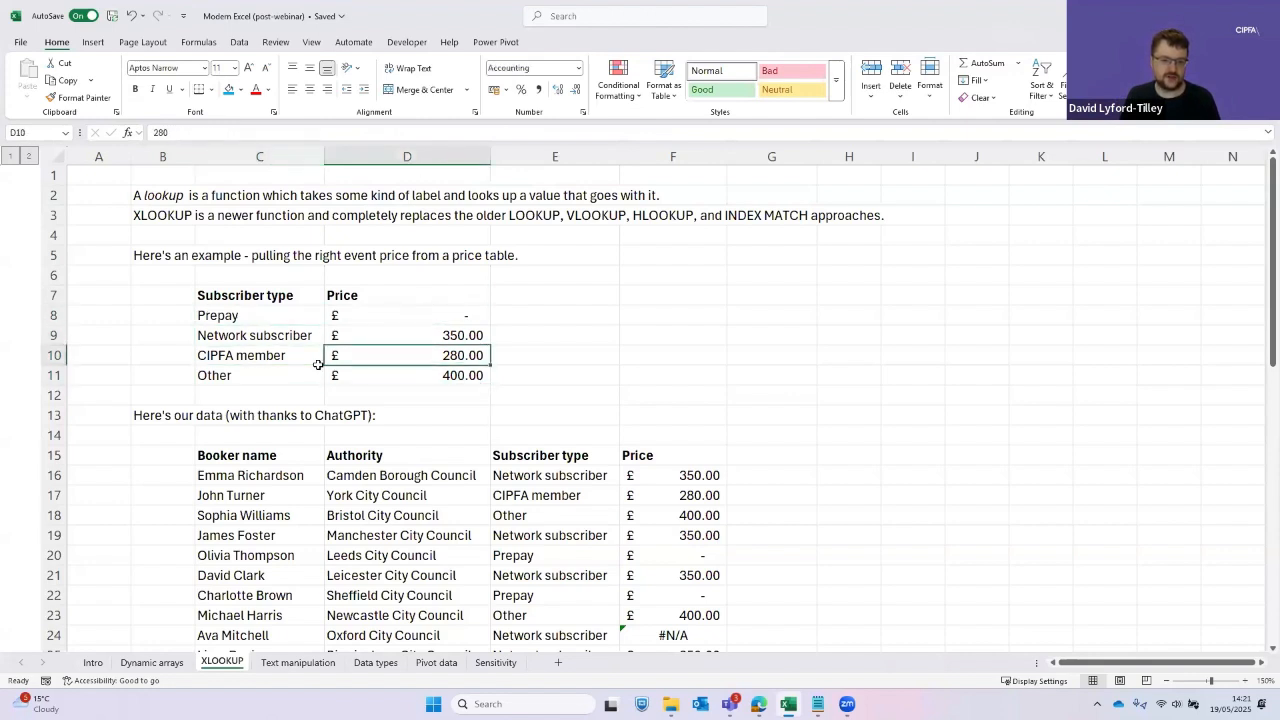
key(Up)
key(Up)
key(Up)
Examine the Booker name column of the bookings data, starting from the header in C15
key(Left)
key(Down)
key(Down)
key(Down)
key(Down)
key(ctrl+Down)
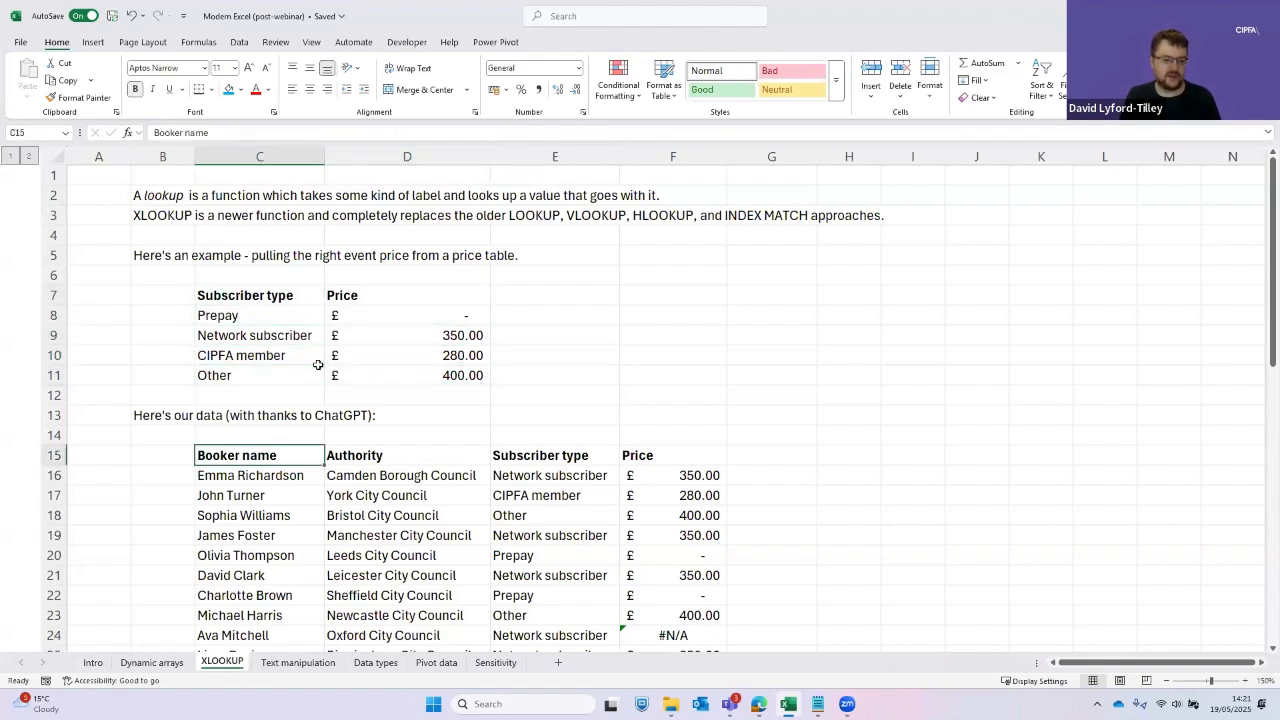
scroll(318, 365, down, 4)
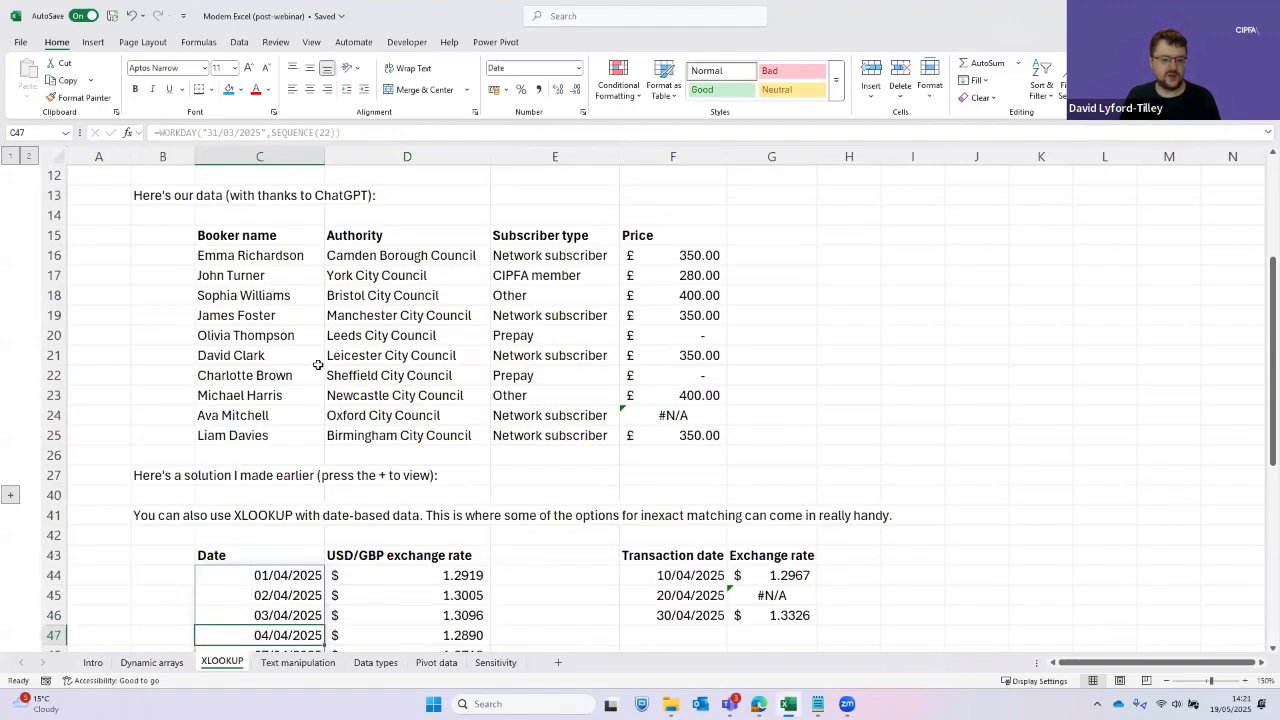
key(Down)
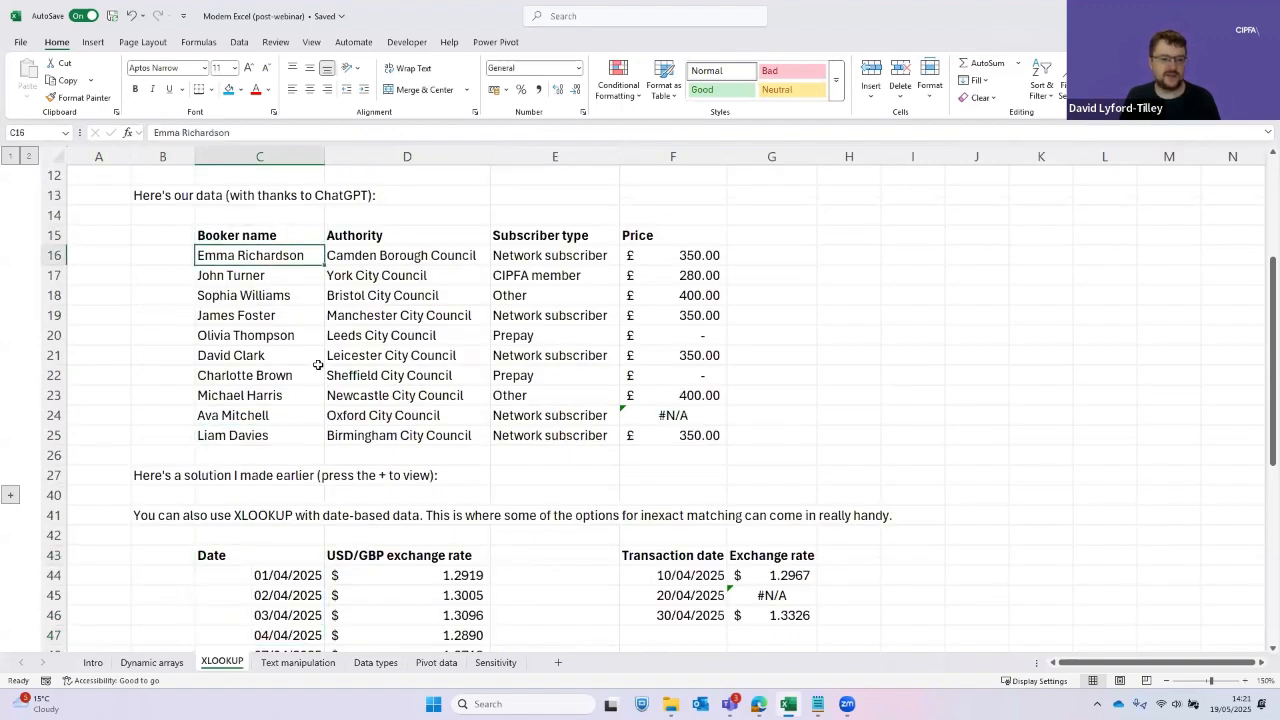
key(Up)
key(Up)
key(Up)
key(Down)
key(Down)
key(Down)
key(Down)
key(Down)
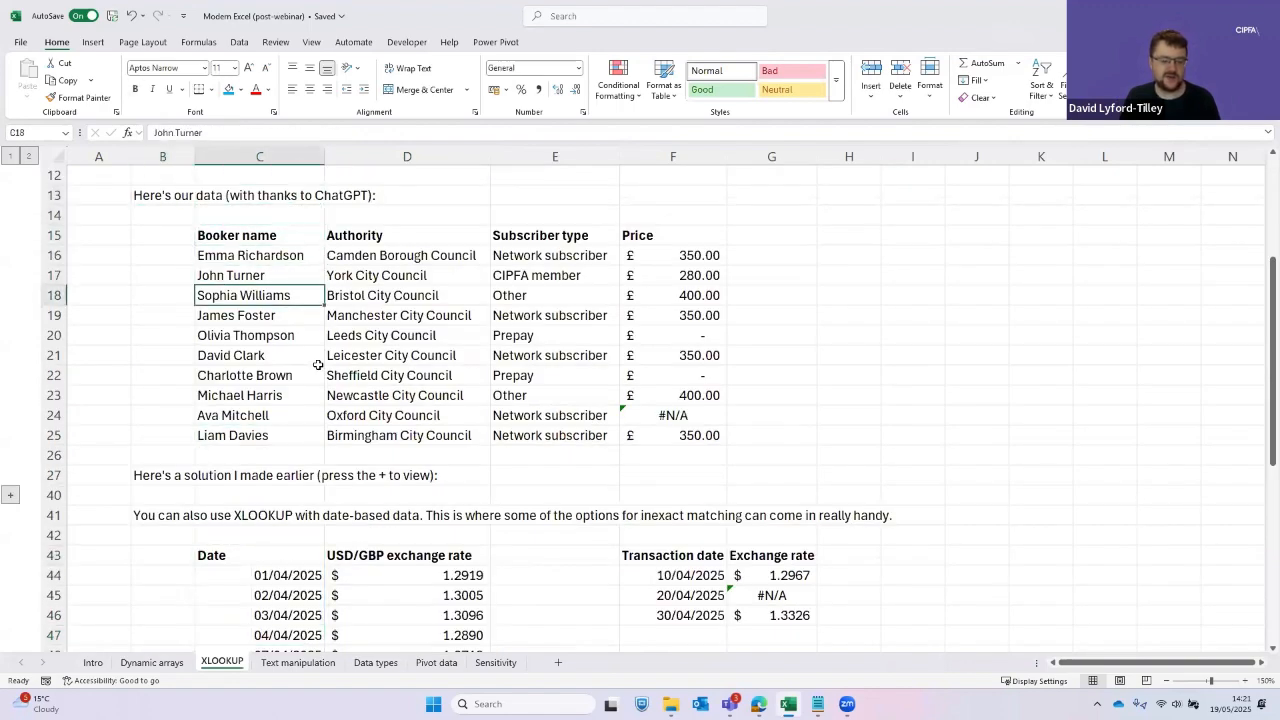
key(Right)
key(Left)
key(Up)
key(Up)
key(Up)
key(Down)
key(Down)
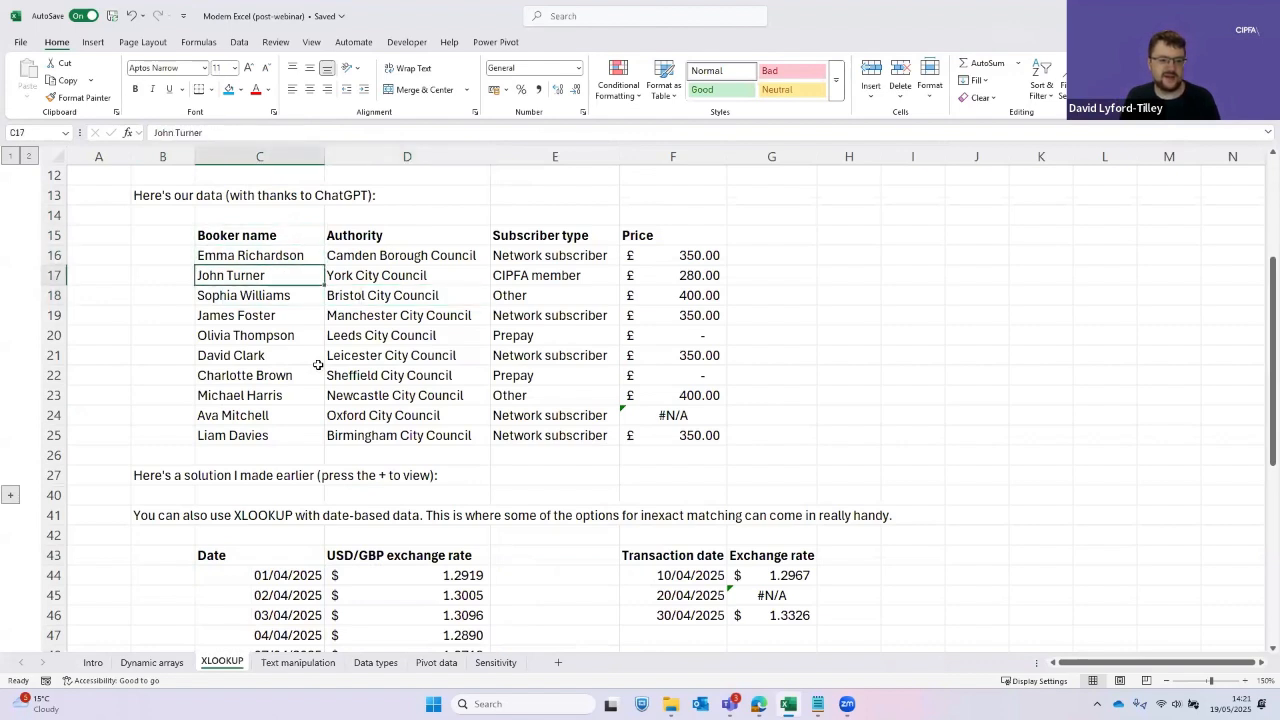
Review the Authority column entries in D16:D20 of the bookings data
key(Right)
key(Up)
key(Down)
key(Down)
key(Down)
key(Down)
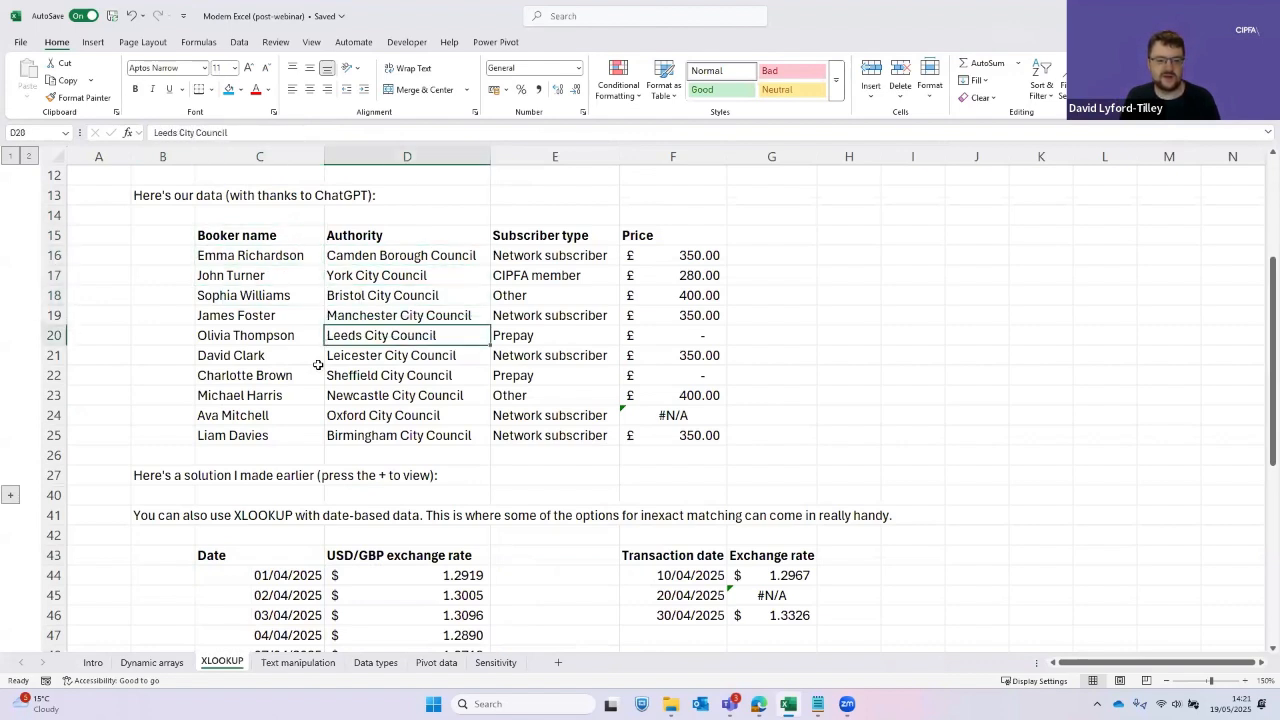
key(Up)
key(Up)
key(Up)
Review the Subscriber type entries in column E of the bookings data, from E16 down to E23
key(Right)
key(Up)
key(Down)
key(Down)
key(Down)
key(Down)
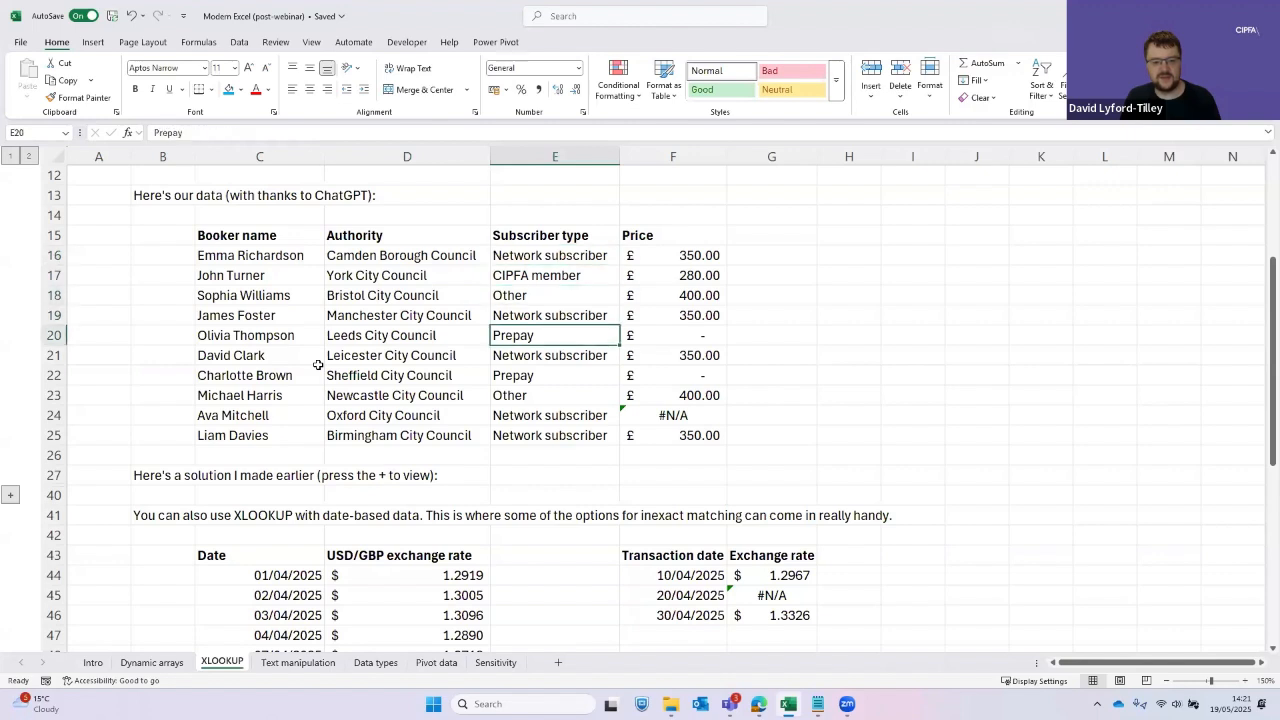
key(Down)
key(Down)
key(Down)
key(Up)
key(Up)
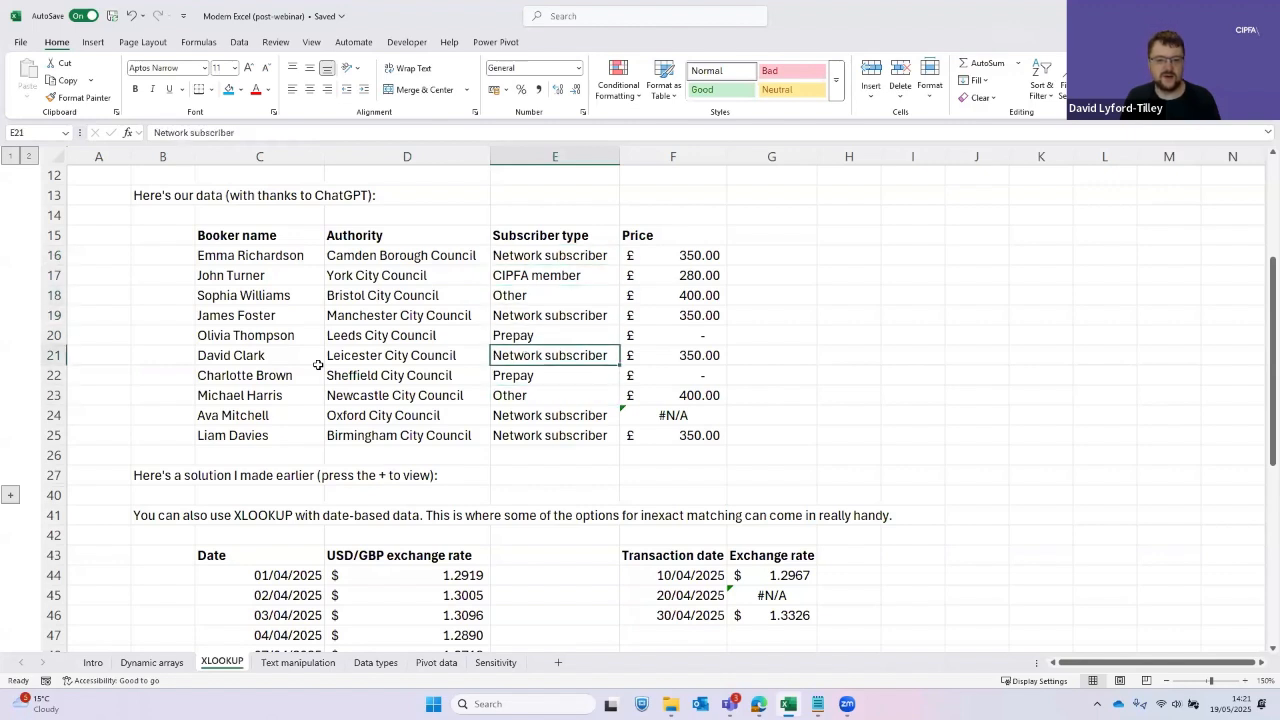
Select the bookings' subscriber types in E16:E25 to compare them with the price table
scroll(318, 365, up, 1)
scroll(318, 365, up, 1)
key(Up)
key(Up)
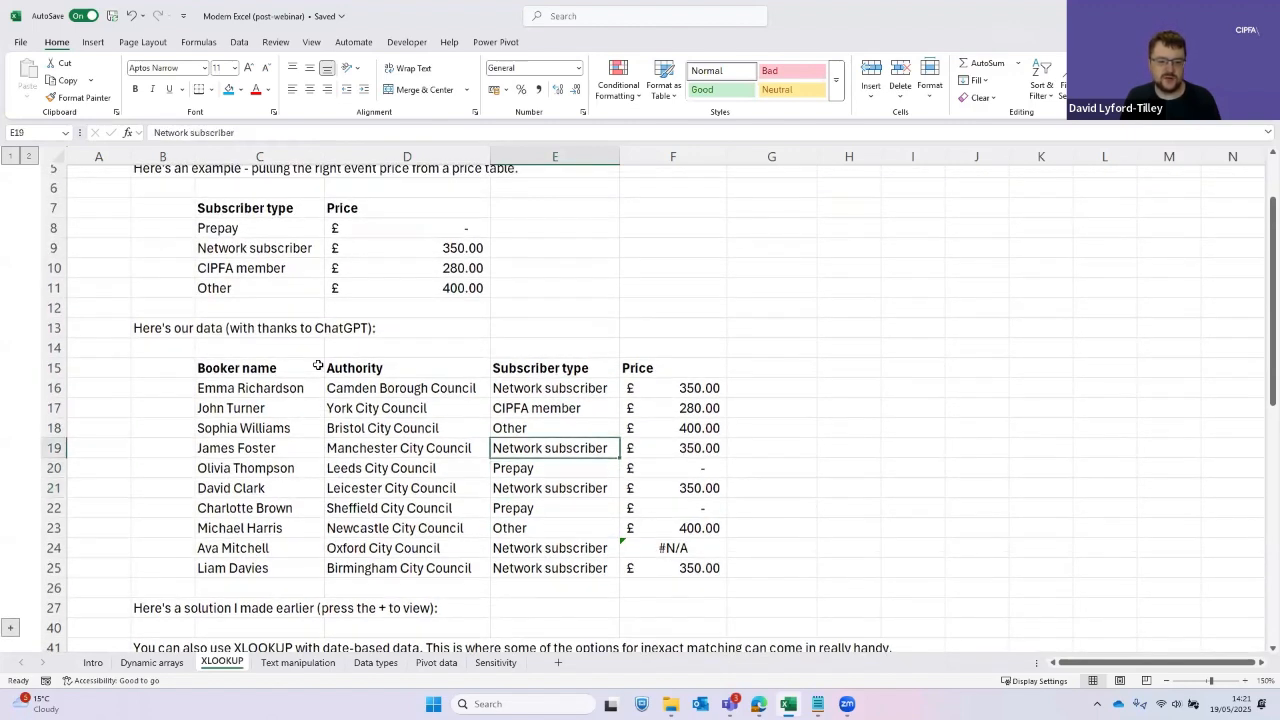
key(Up)
key(Up)
key(Up)
key(ctrl+shift+Down)
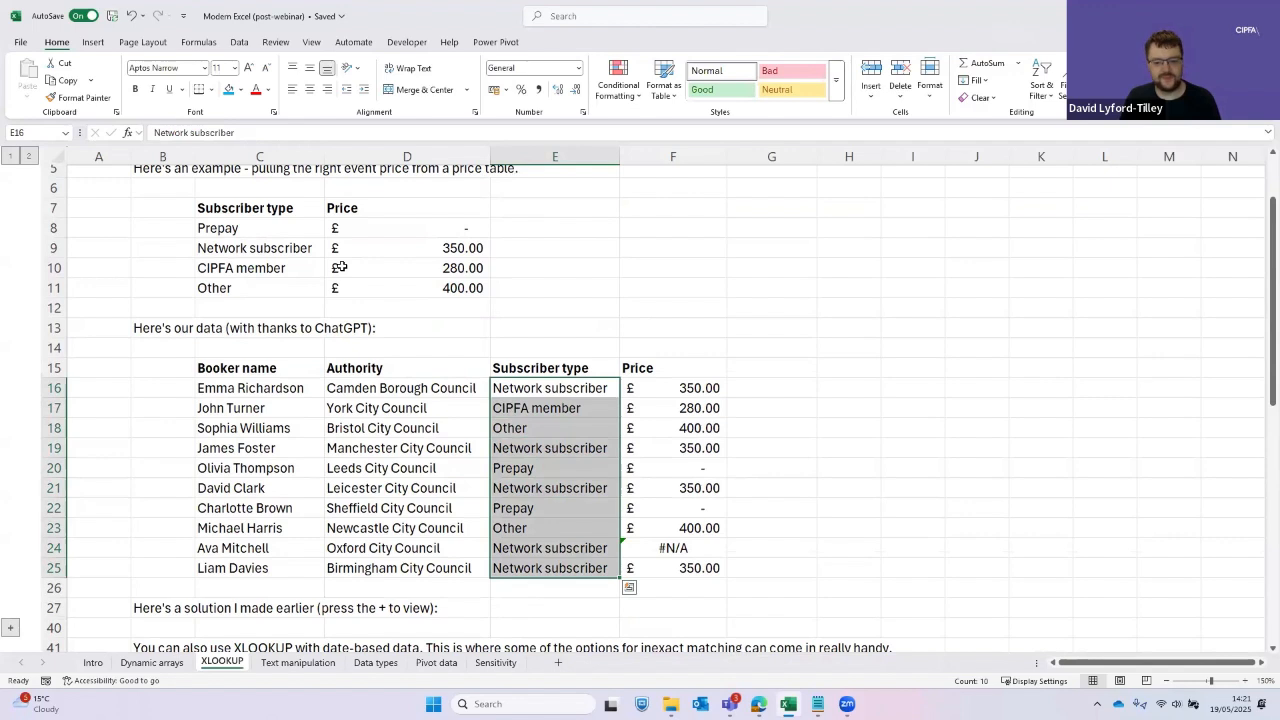
Open the XLOOKUP formula in F16 and examine its lookup_value argument, E16:E25
key(Left)
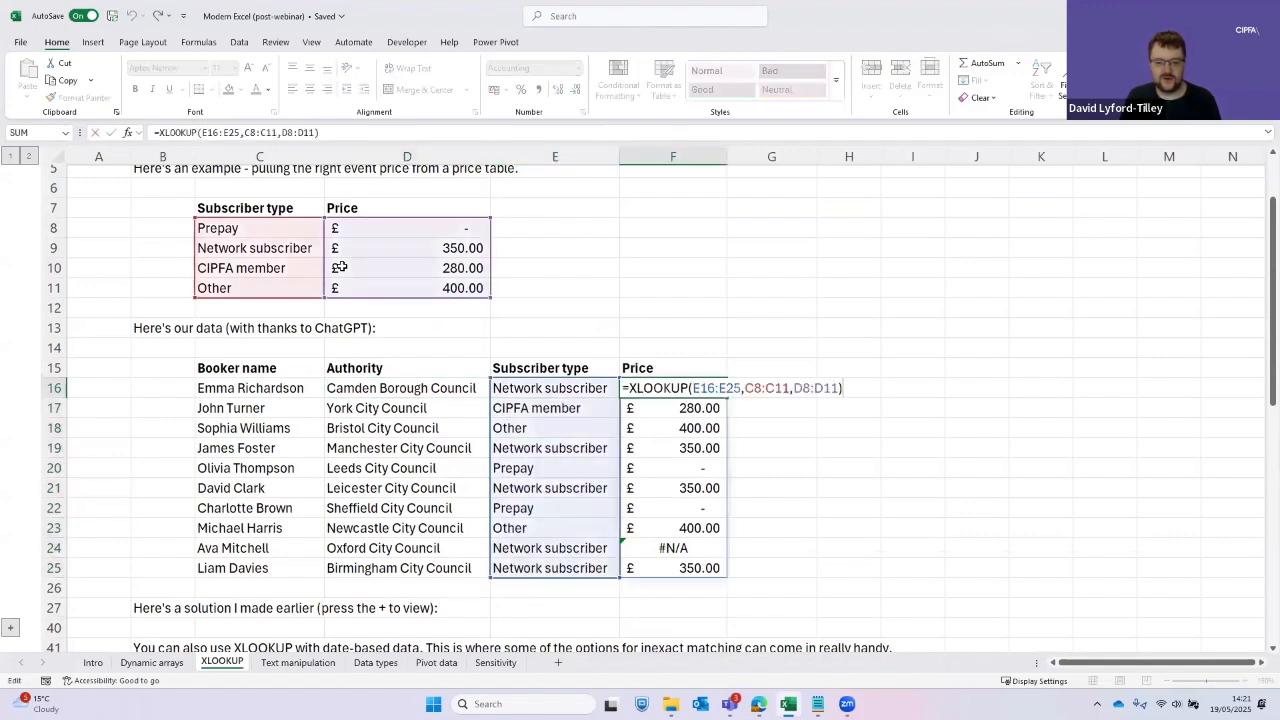
key(Left)
key(Left)
key(Left)
key(Left)
key(Left)
key(Left)
key(Left)
key(Left)
key(Left)
key(Left)
key(Left)
key(Left)
key(Left)
key(Left)
key(Left)
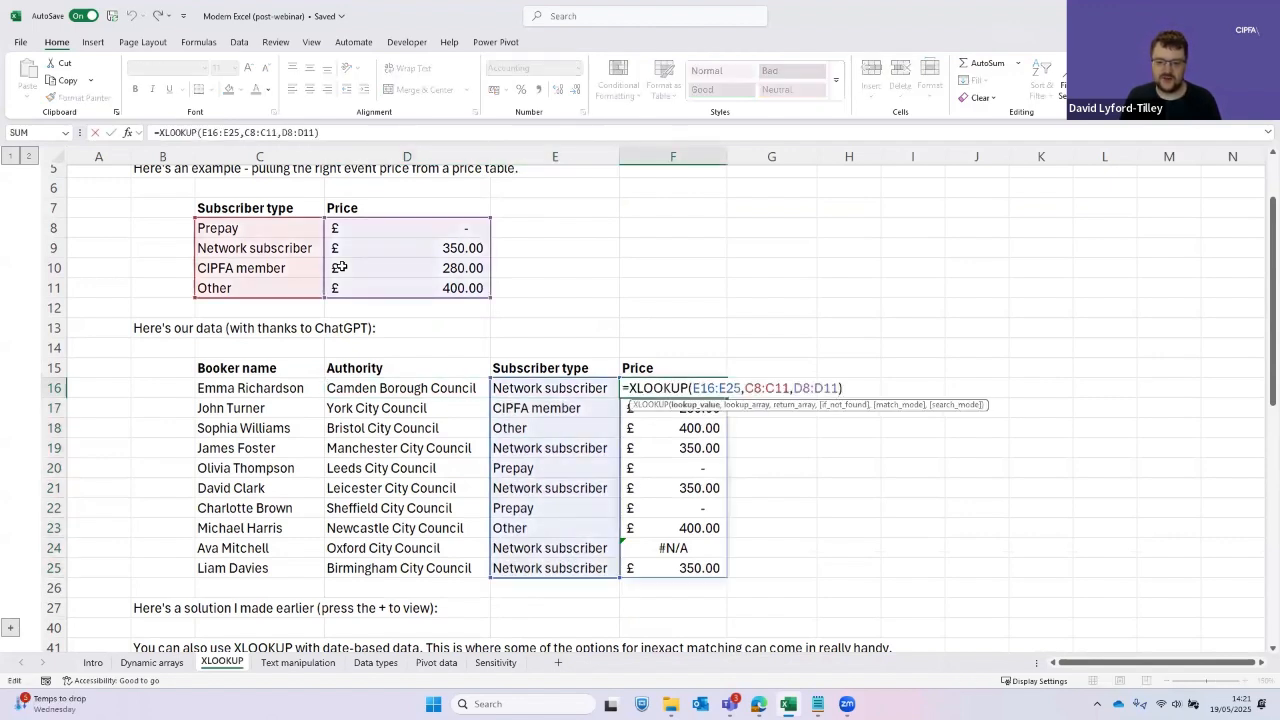
key(Left)
key(Left)
key(Left)
key(Left)
key(Right)
key(Right)
key(Right)
key(Right)
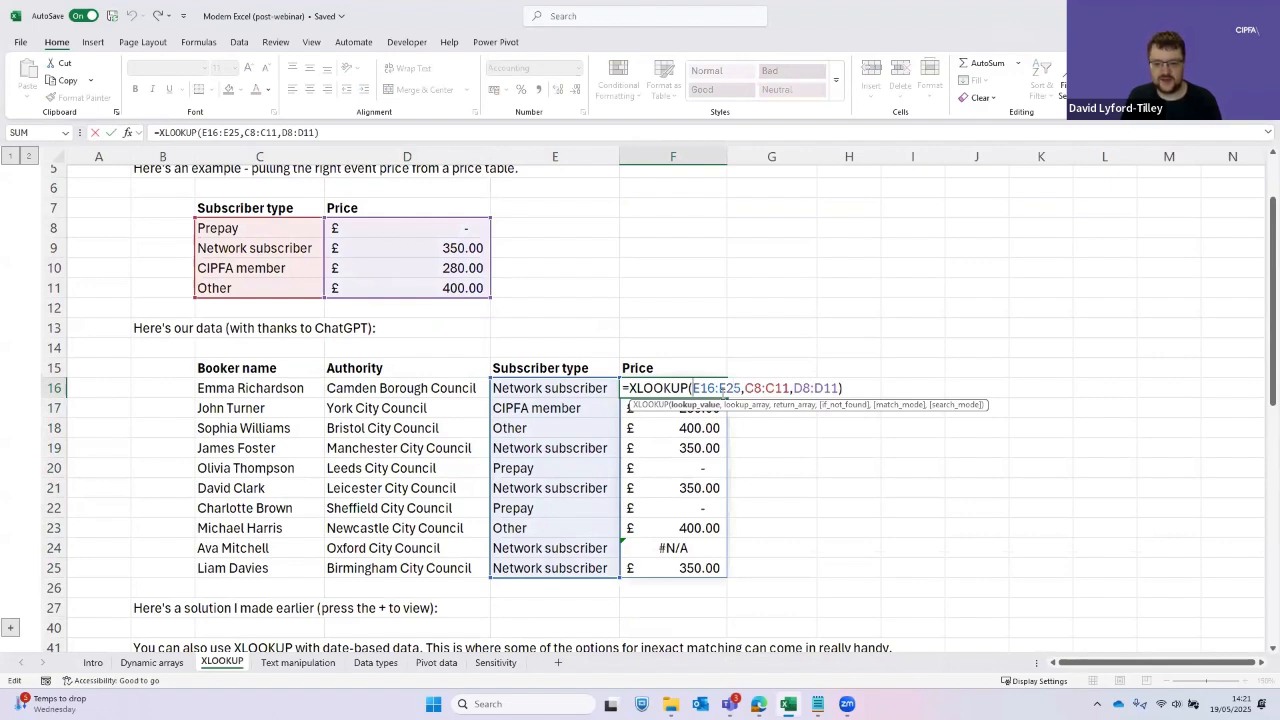
Review the lookup value, lookup array and return array arguments of the XLOOKUP formula in F16
click(704, 406)
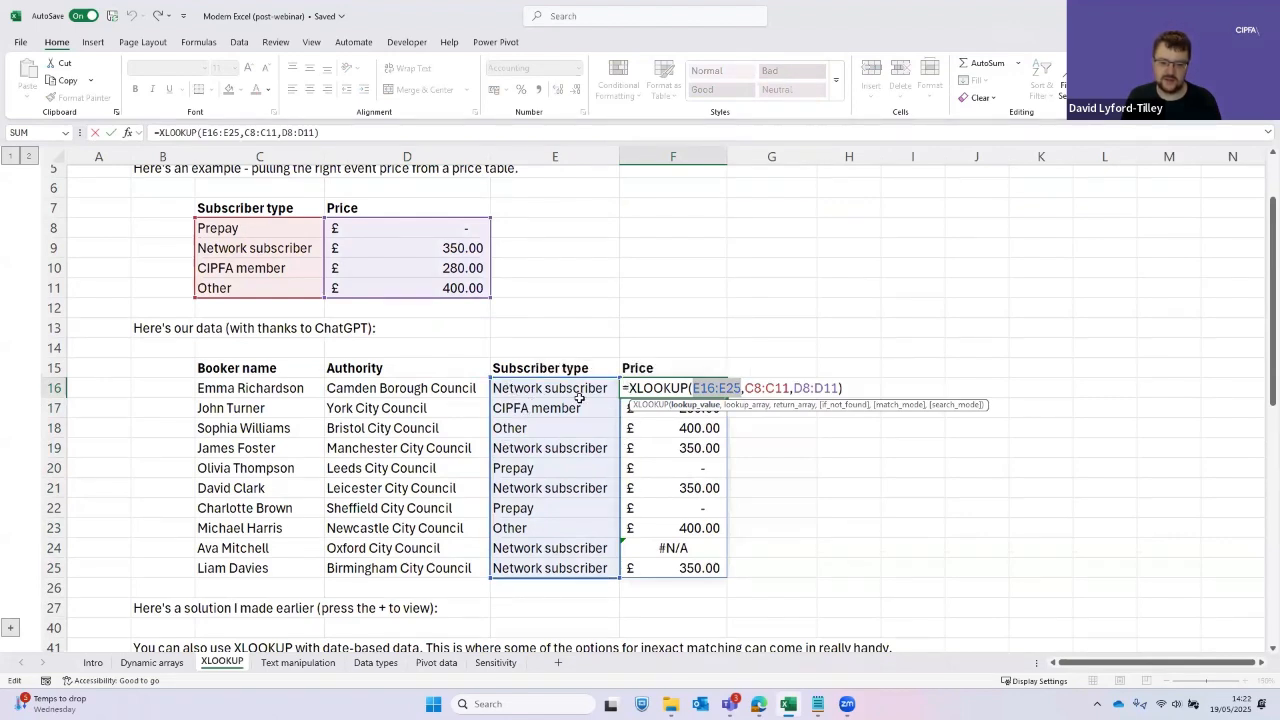
click(745, 405)
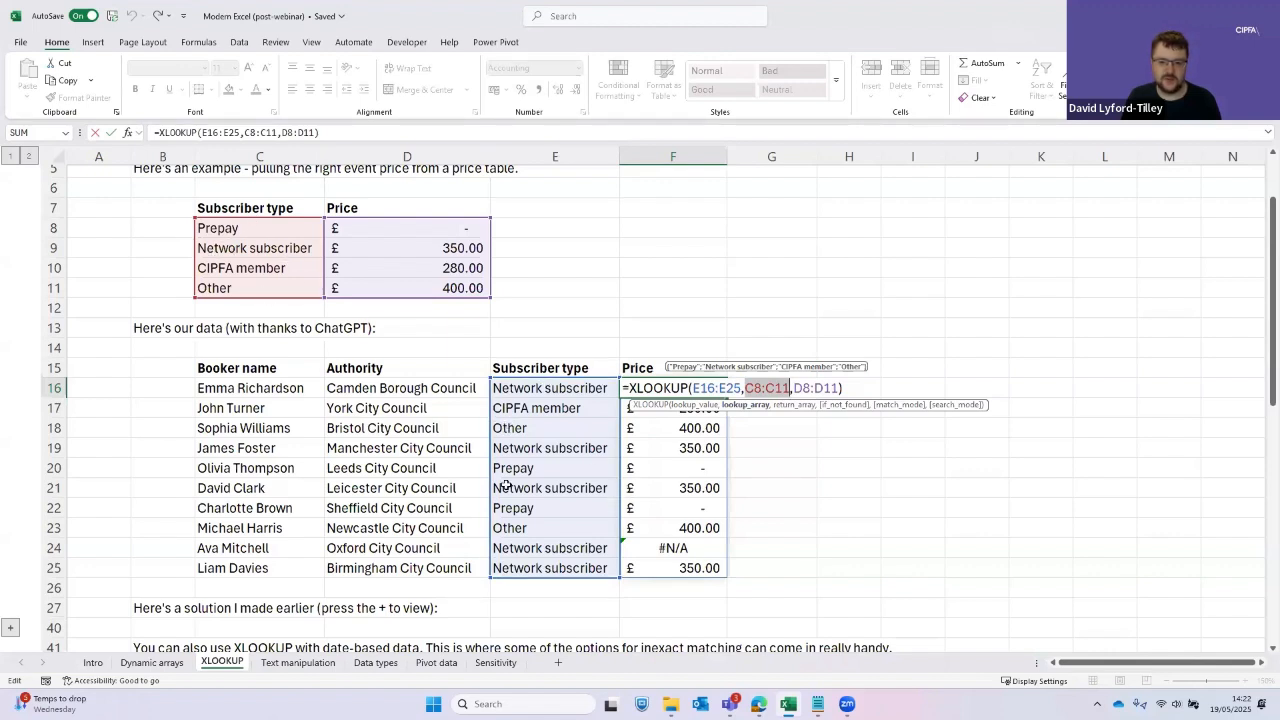
click(812, 387)
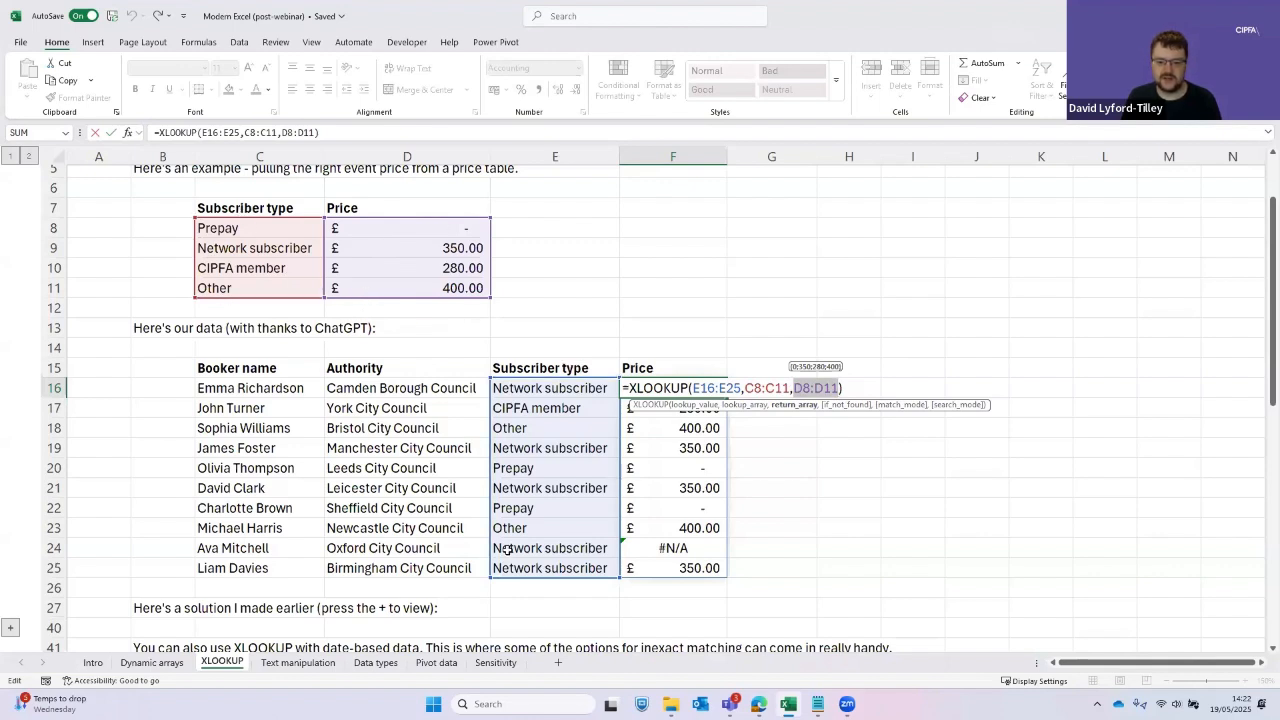
key(Return)
Inspect the Price results down the column, then check the #N/A result in F24 and its subscriber type in E24
key(Down)
key(Down)
key(Down)
key(Down)
key(Down)
key(Down)
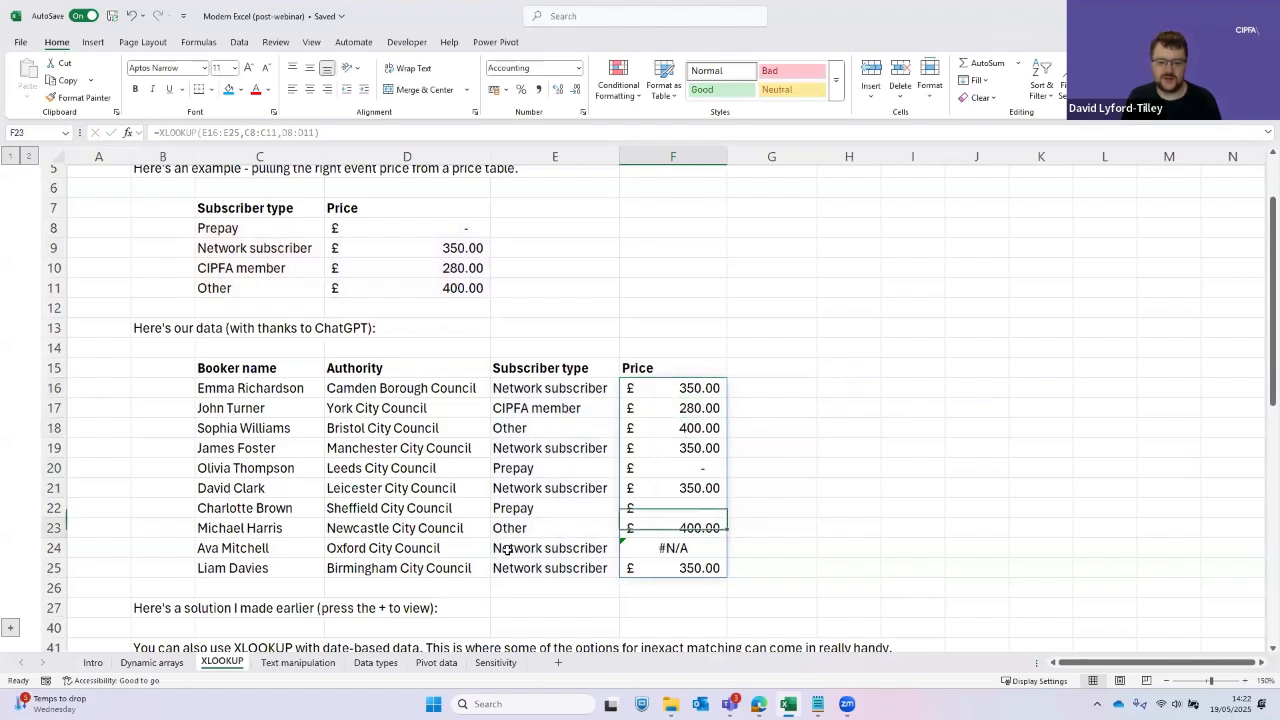
key(Down)
key(Down)
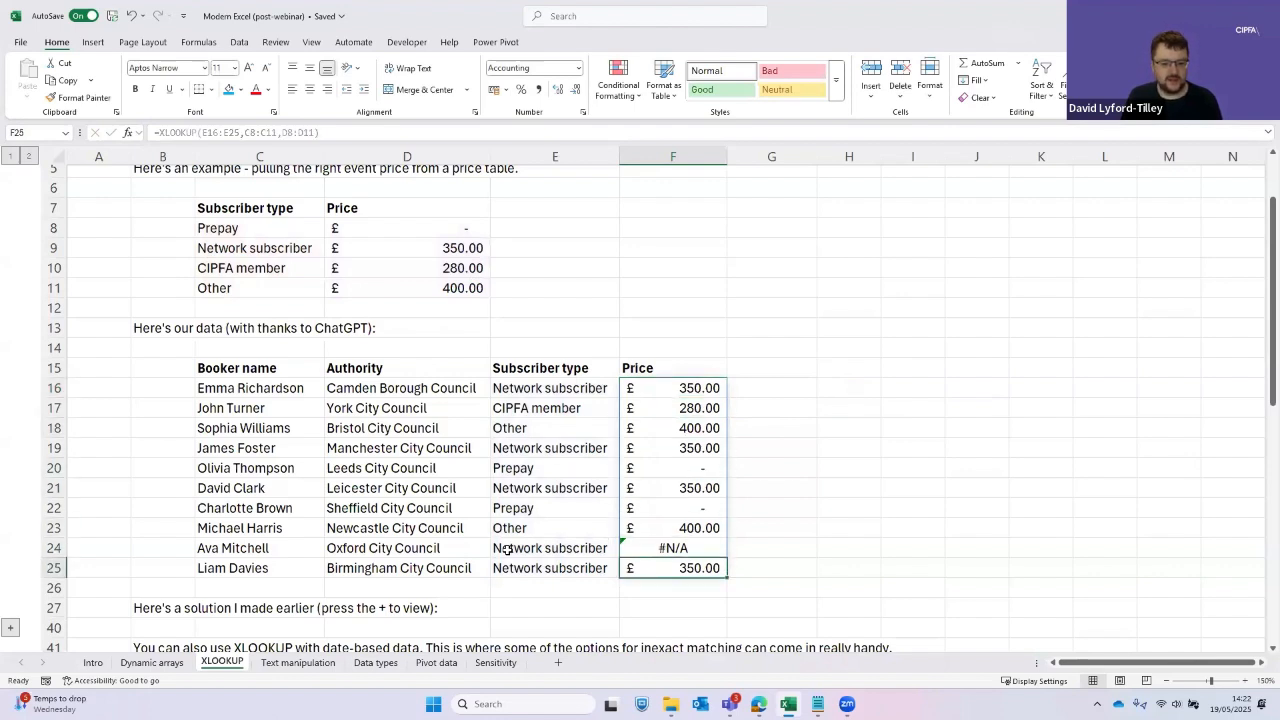
key(Up)
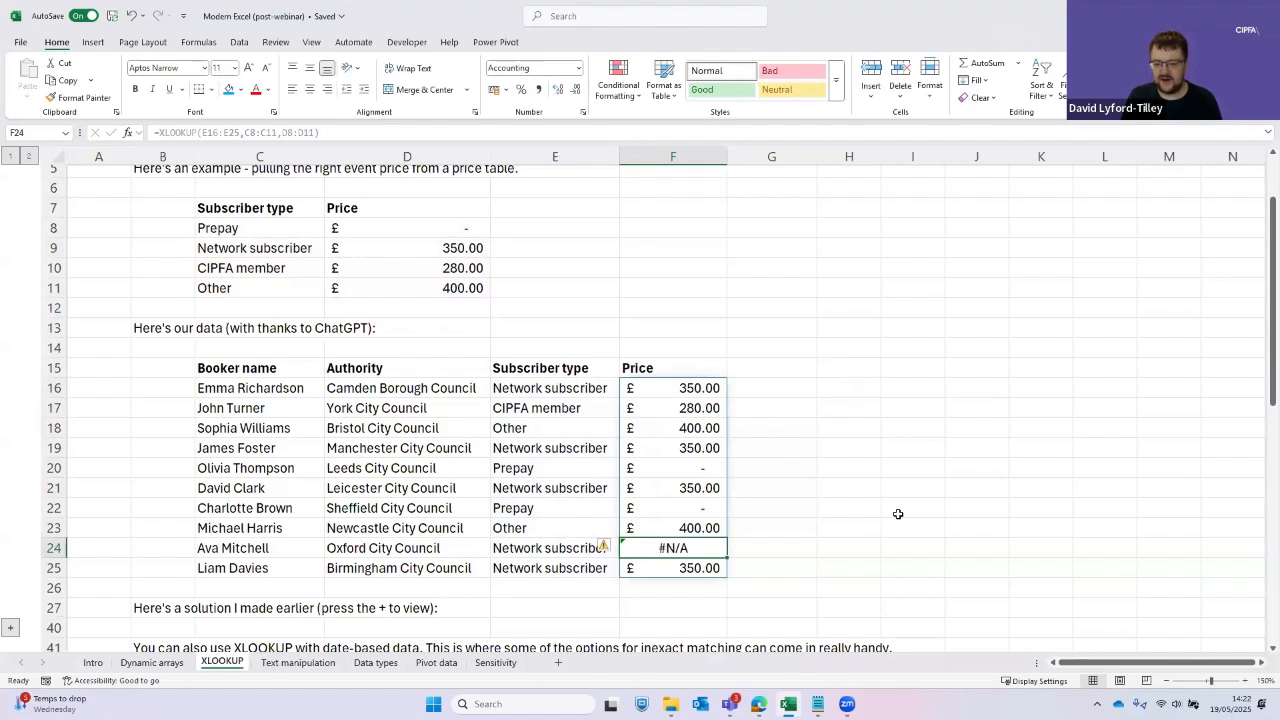
key(Left)
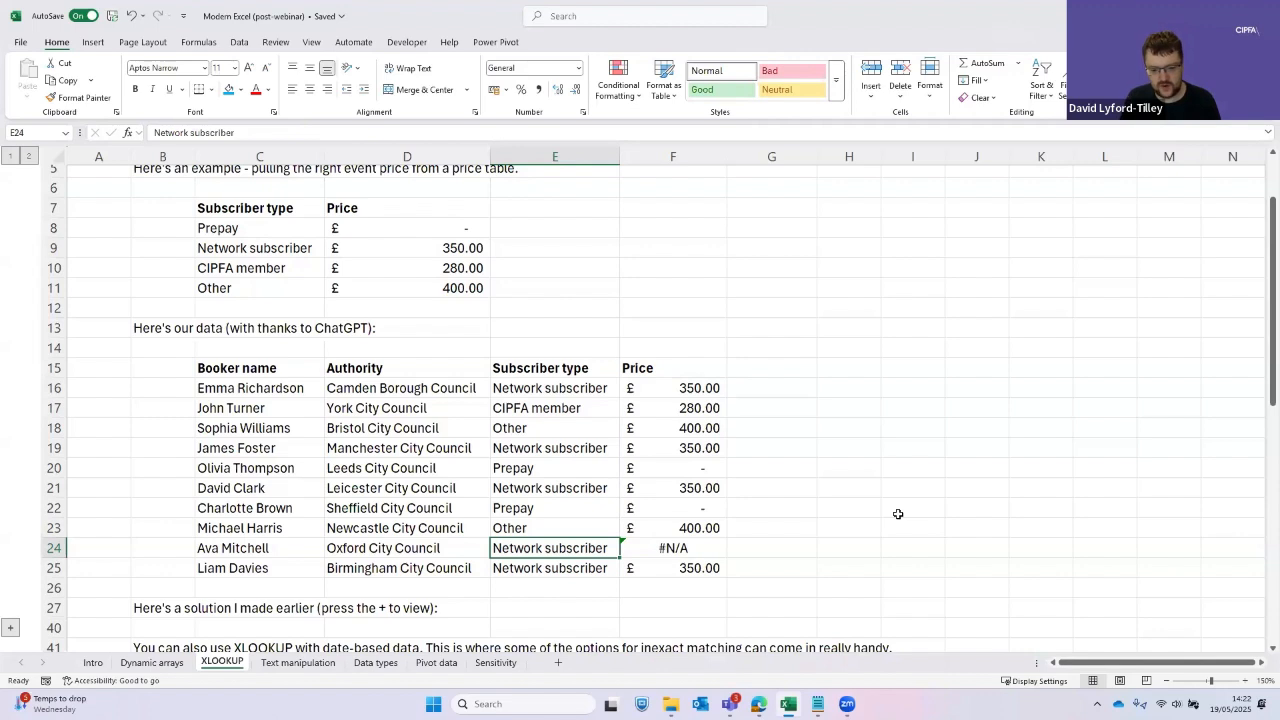
Add "Not found!" as the if_not_found argument of the XLOOKUP formula in F16
key(Right)
key(Up)
key(Up)
key(Up)
key(Up)
key(Up)
key(Up)
key(Up)
key(Up)
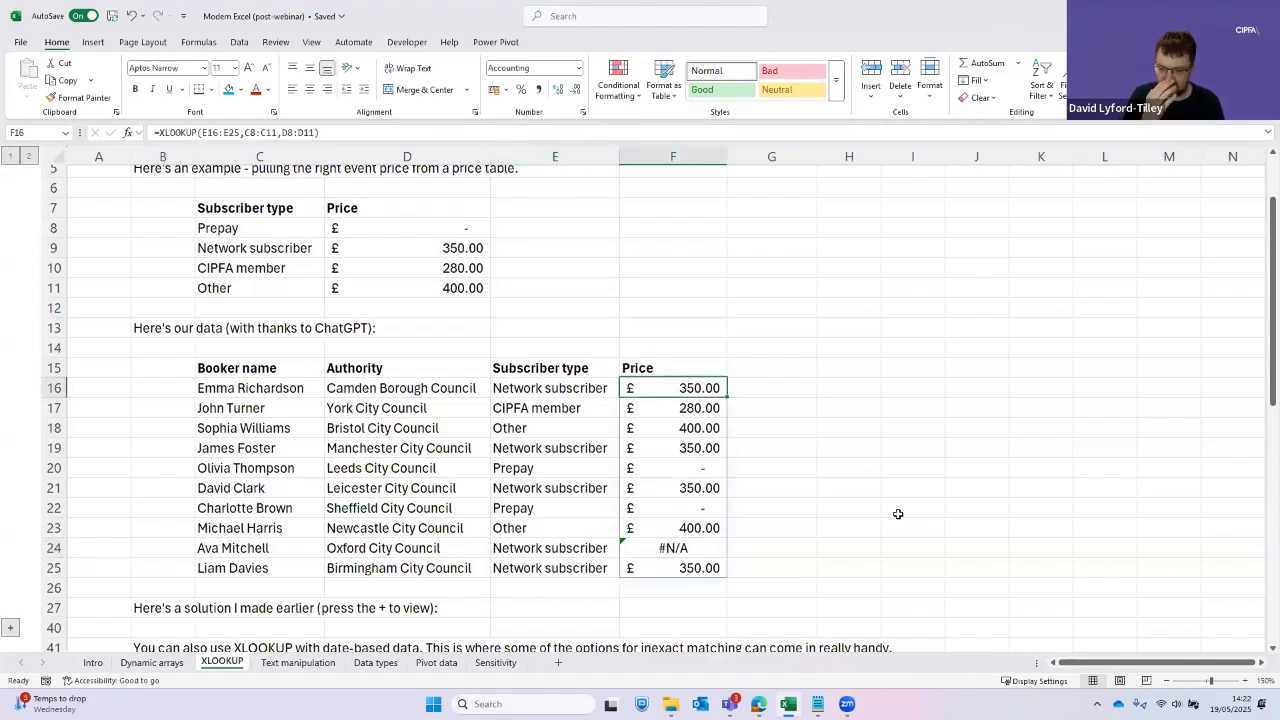
key(F2)
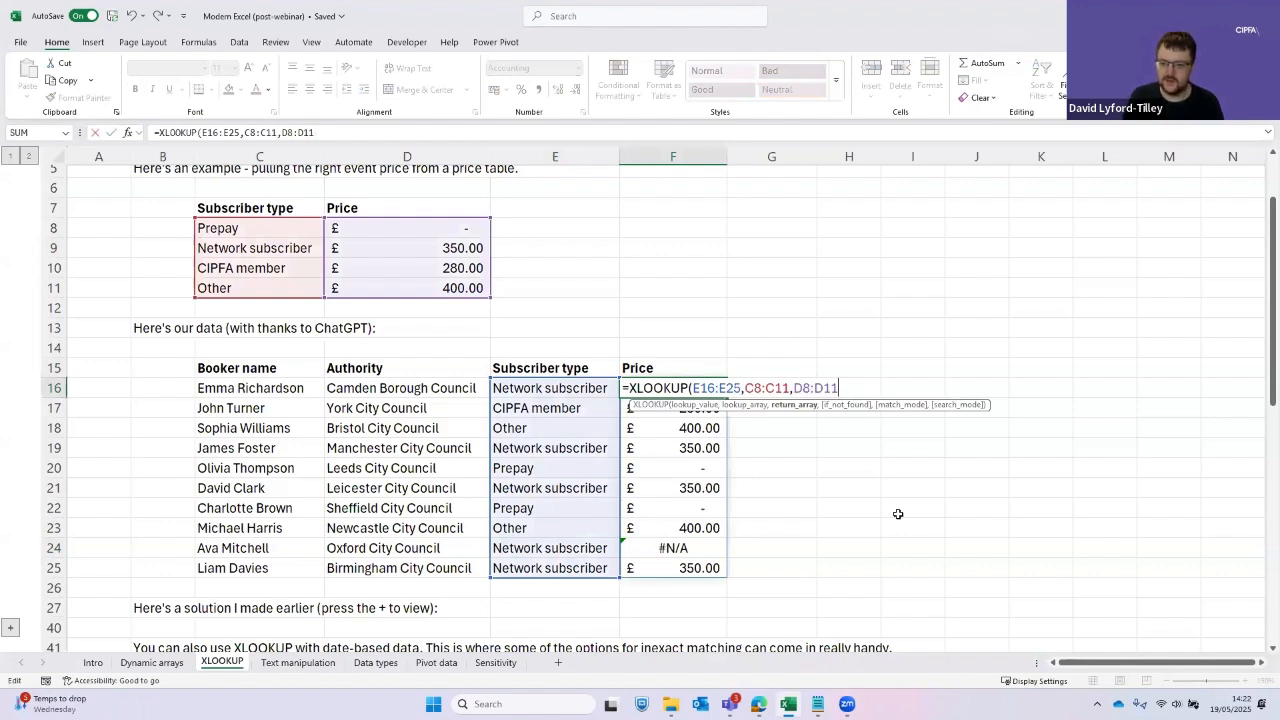
text(,)
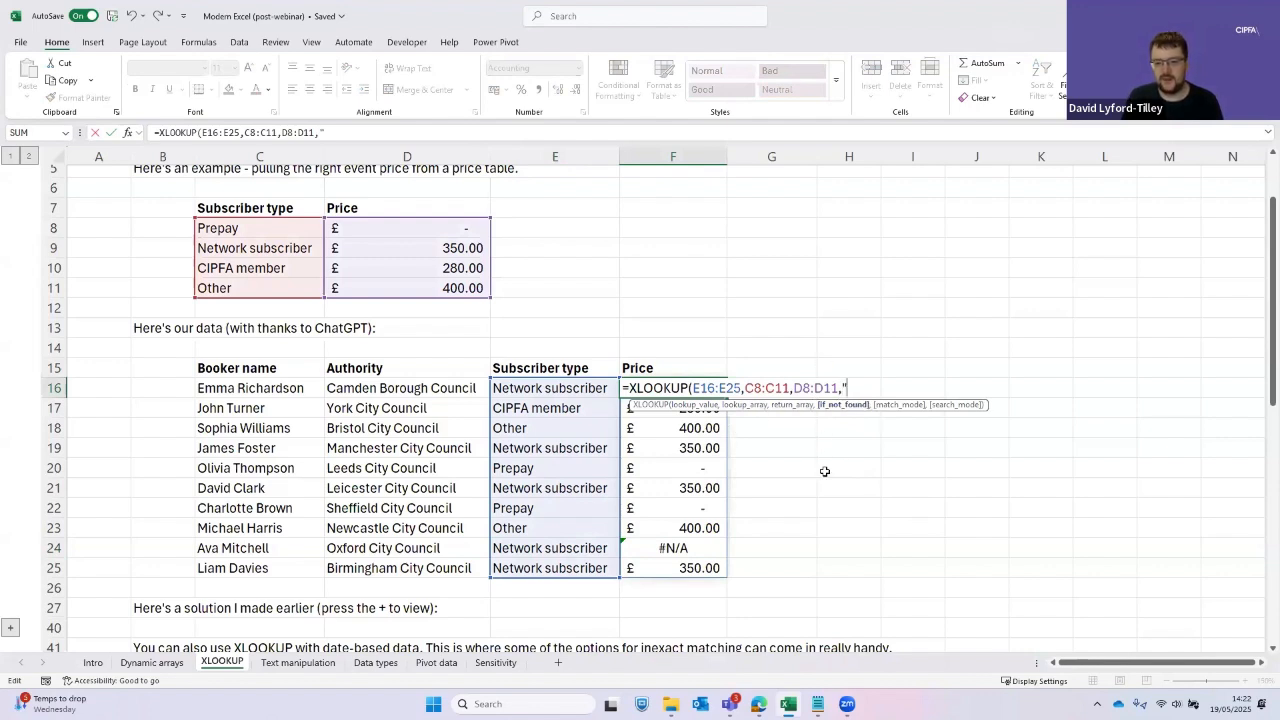
text(Not found)
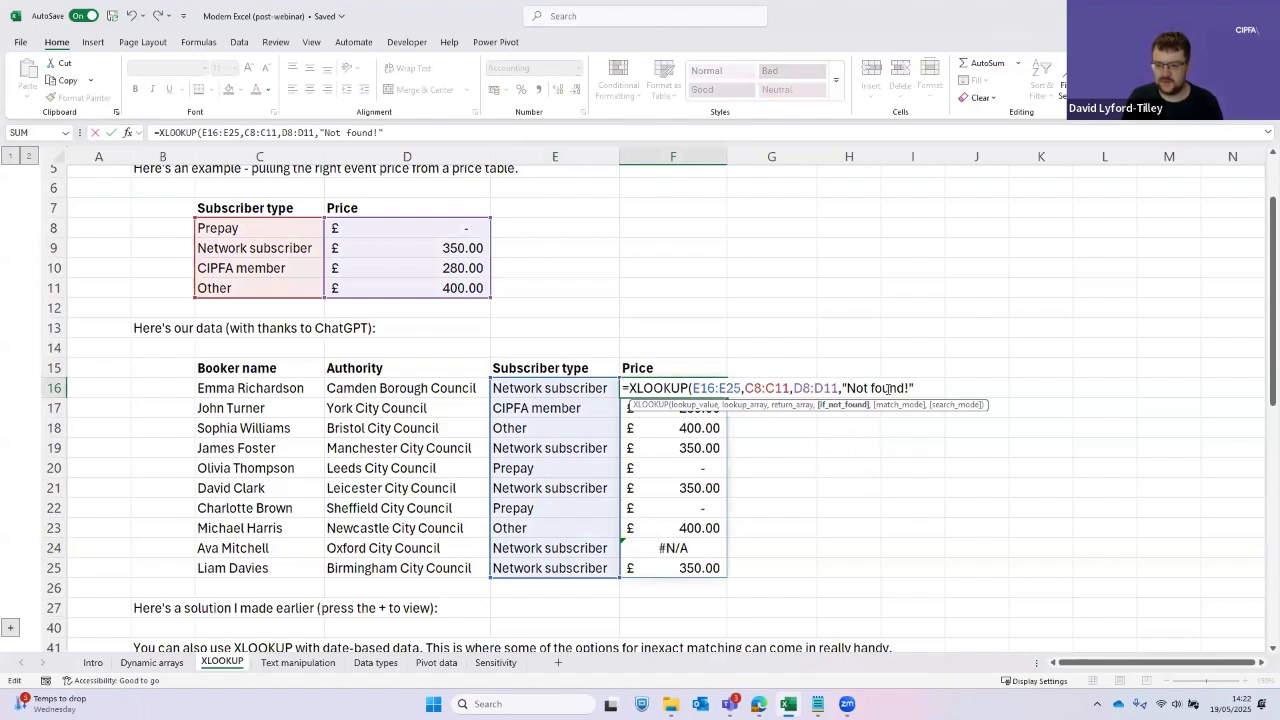
text(!"))
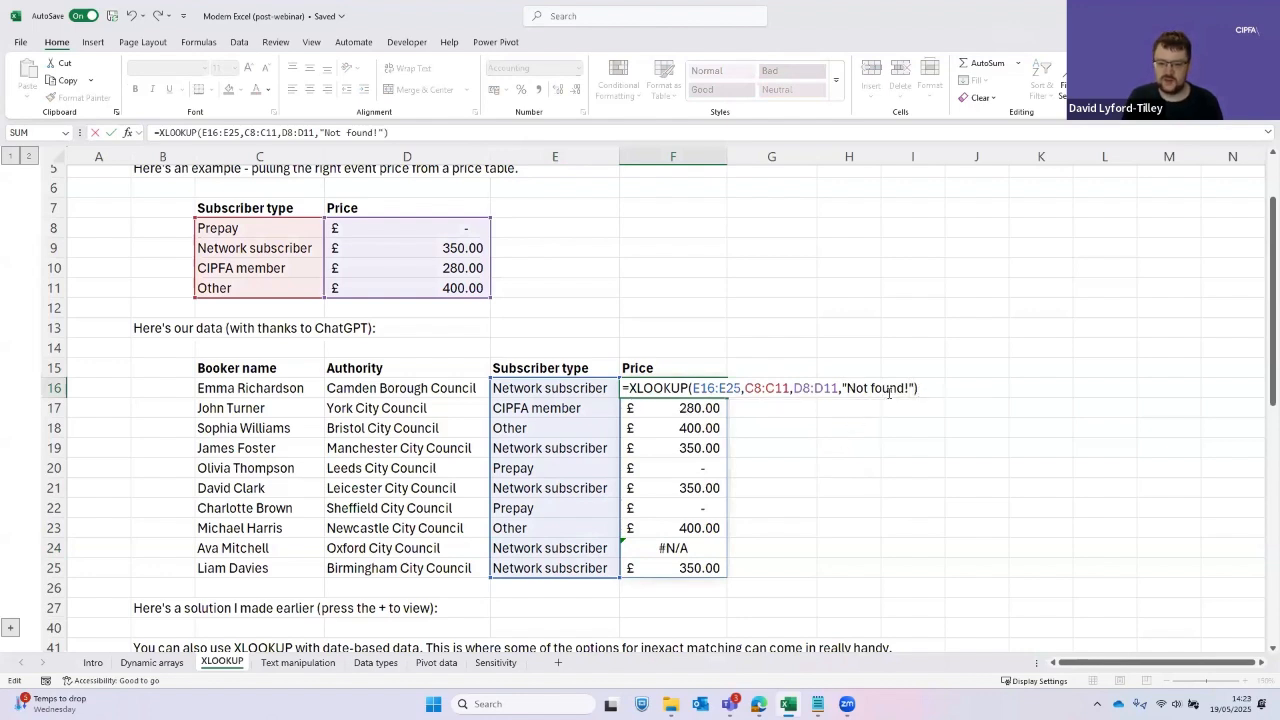
key(Return)
click(643, 550)
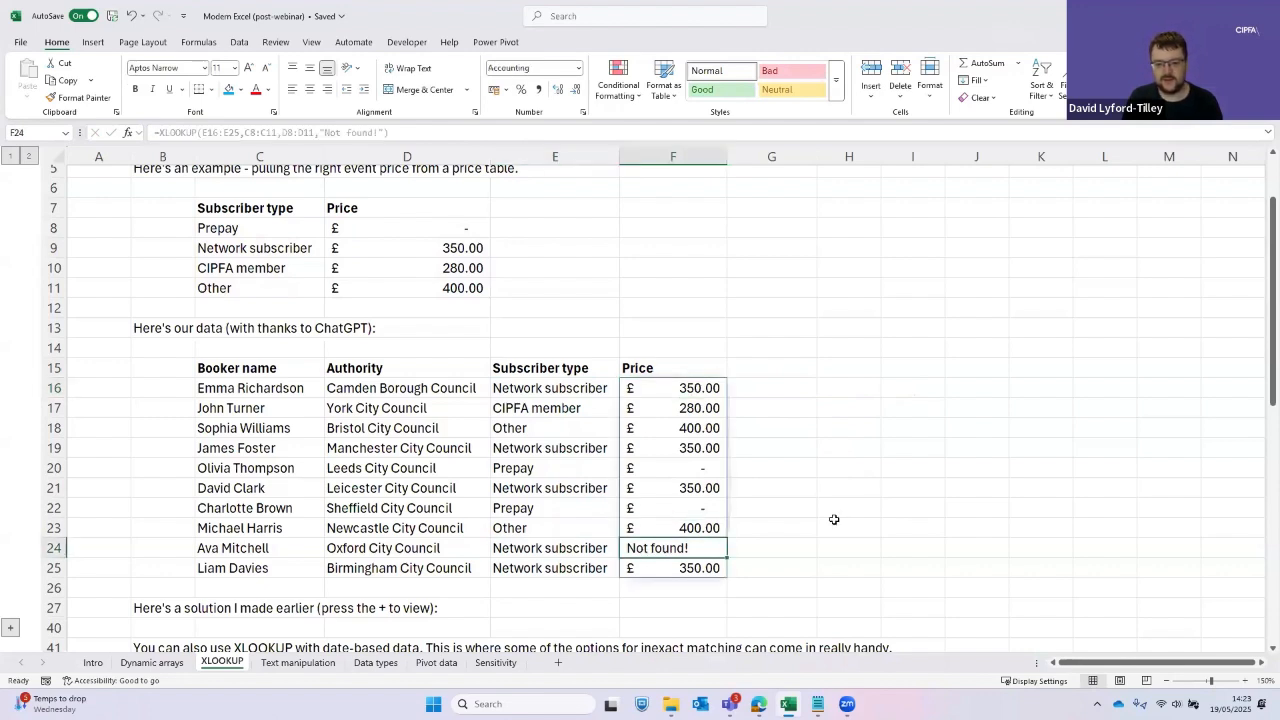
Try 0 in place of "Not found!" as the if_not_found argument in F16's XLOOKUP, and undo the change
key(Up)
key(Up)
key(Up)
key(Up)
key(Up)
key(Up)
key(Up)
key(Up)
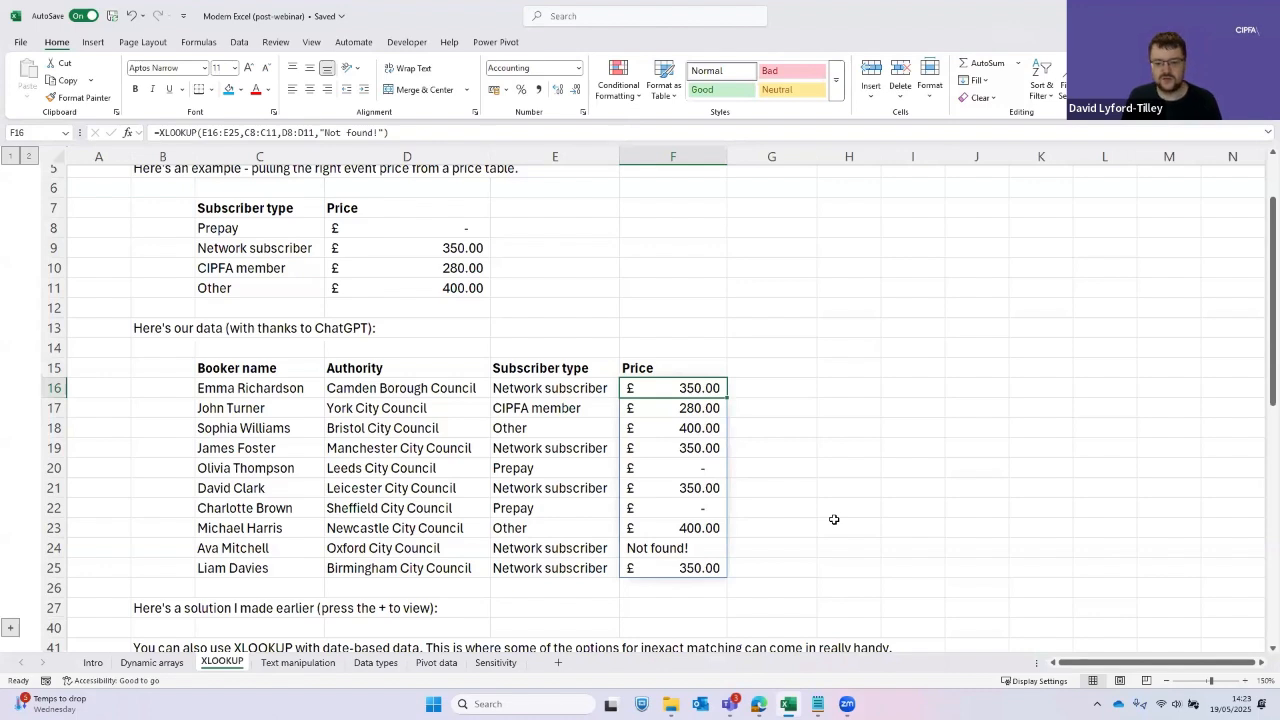
key(F2)
key(Left)
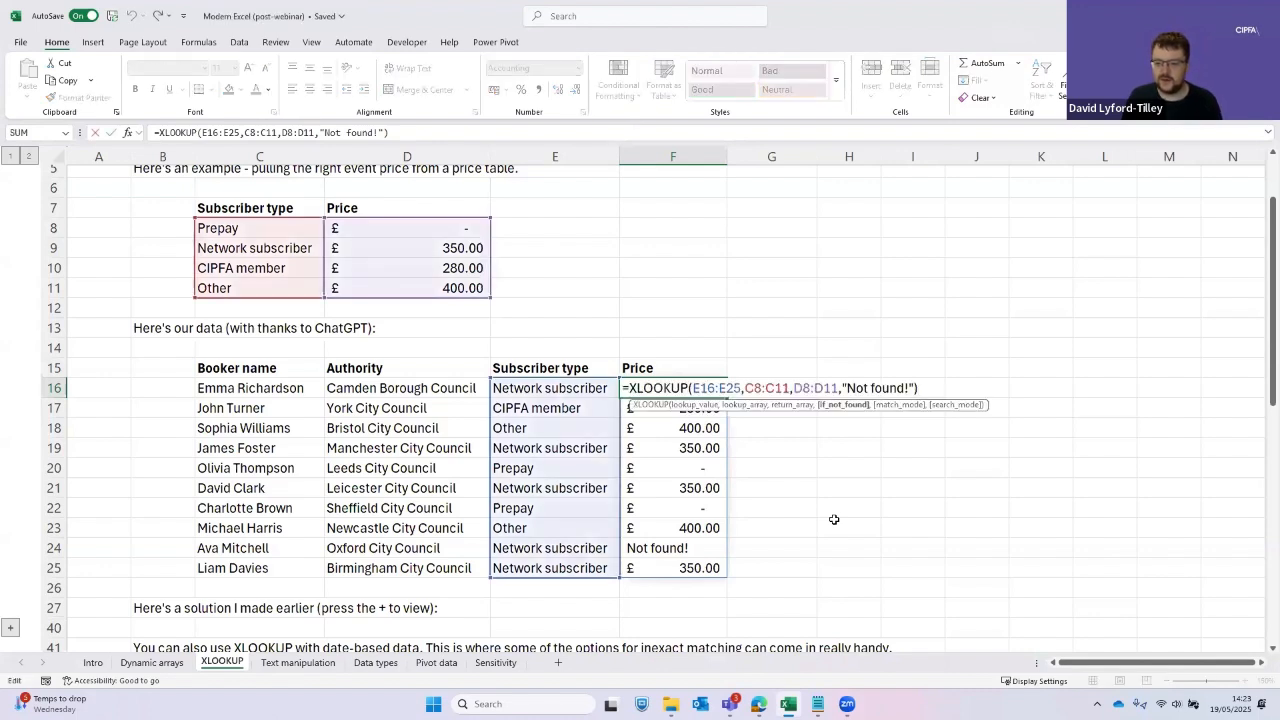
key(shift+Left)
key(shift+Left)
key(shift+Left)
key(shift+Left)
key(shift+Left)
key(shift+Left)
key(shift+Left)
key(shift+Left)
key(shift+Left)
key(shift+Left)
key(shift+Left)
key(shift+Left)
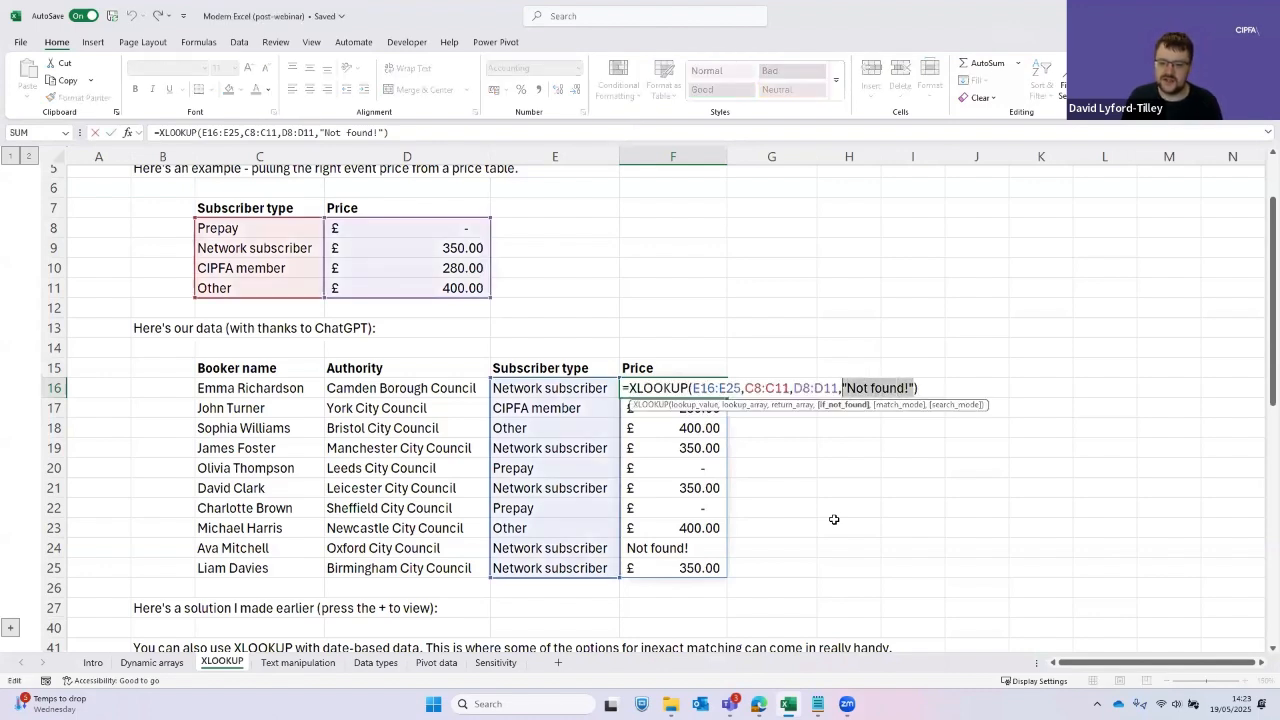
text(0)
key(ctrl+Return)
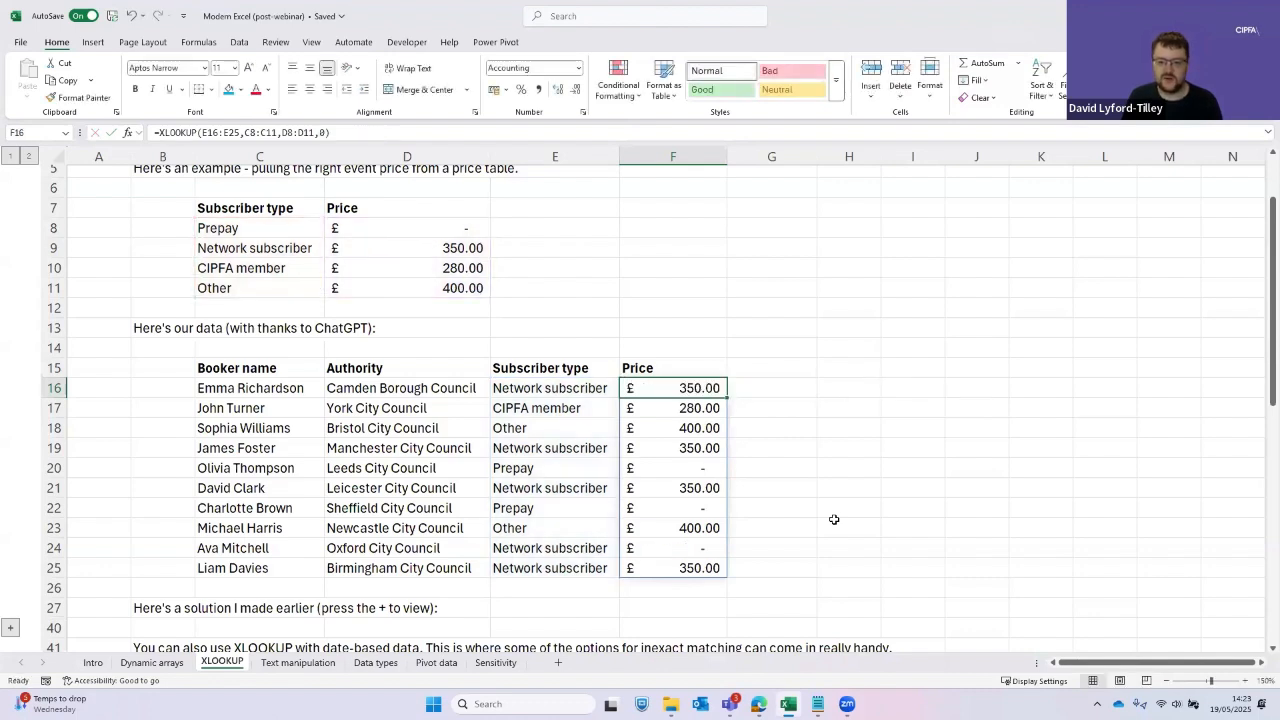
key(ctrl+z)
Remove the trailing space after "Network subscriber" in E24 so it matches the price table entry
key(Down)
key(Down)
key(Left)
key(ctrl+Down)
key(Up)
key(F2)
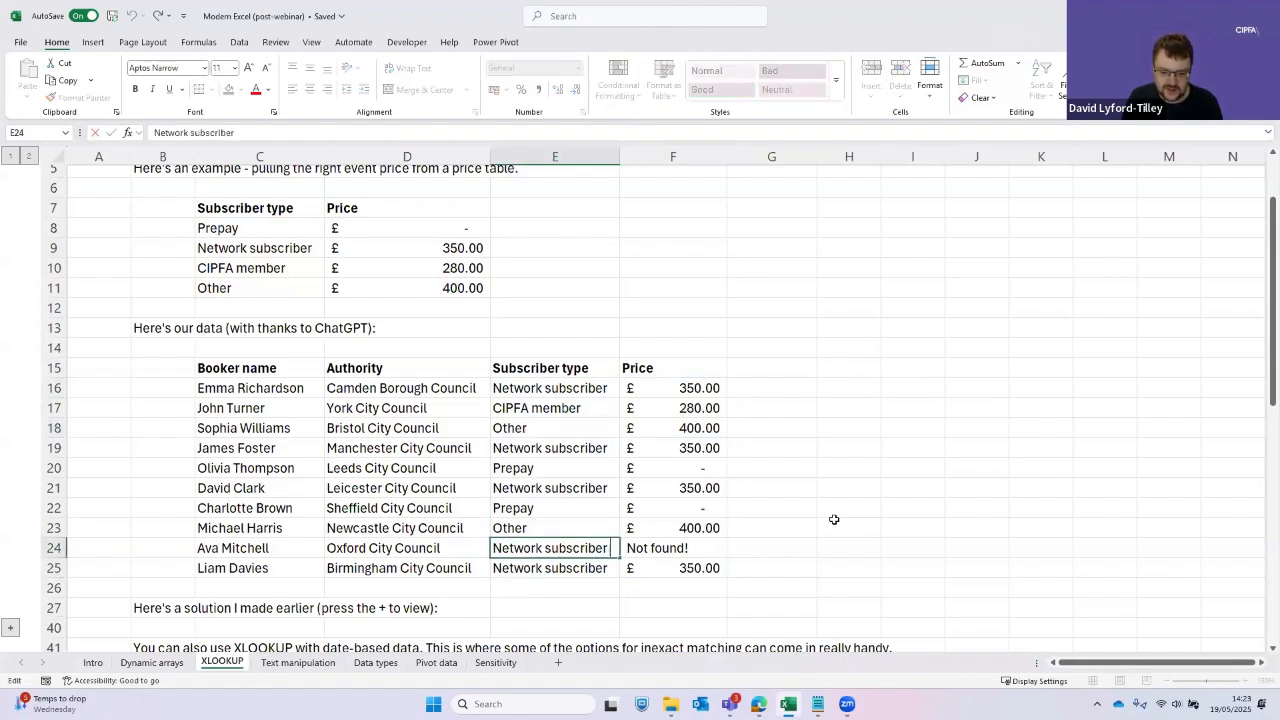
key(BackSpace)
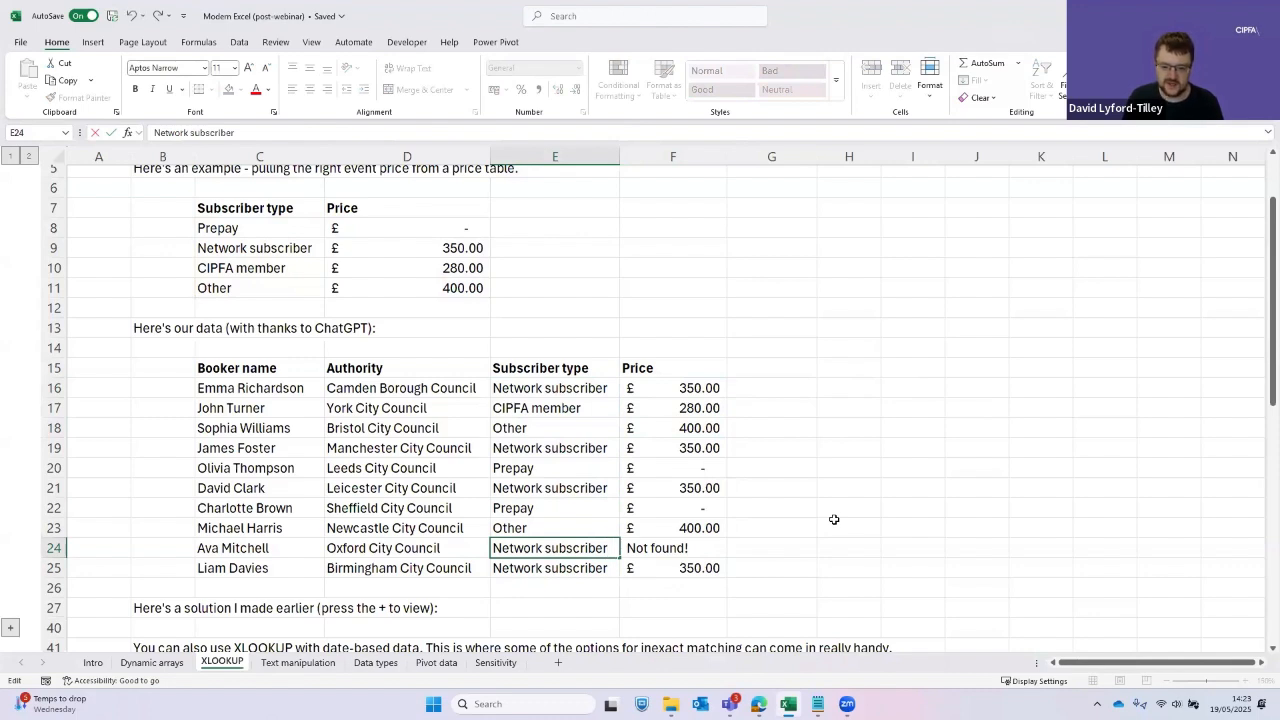
key(Return)
key(Up)
key(Right)
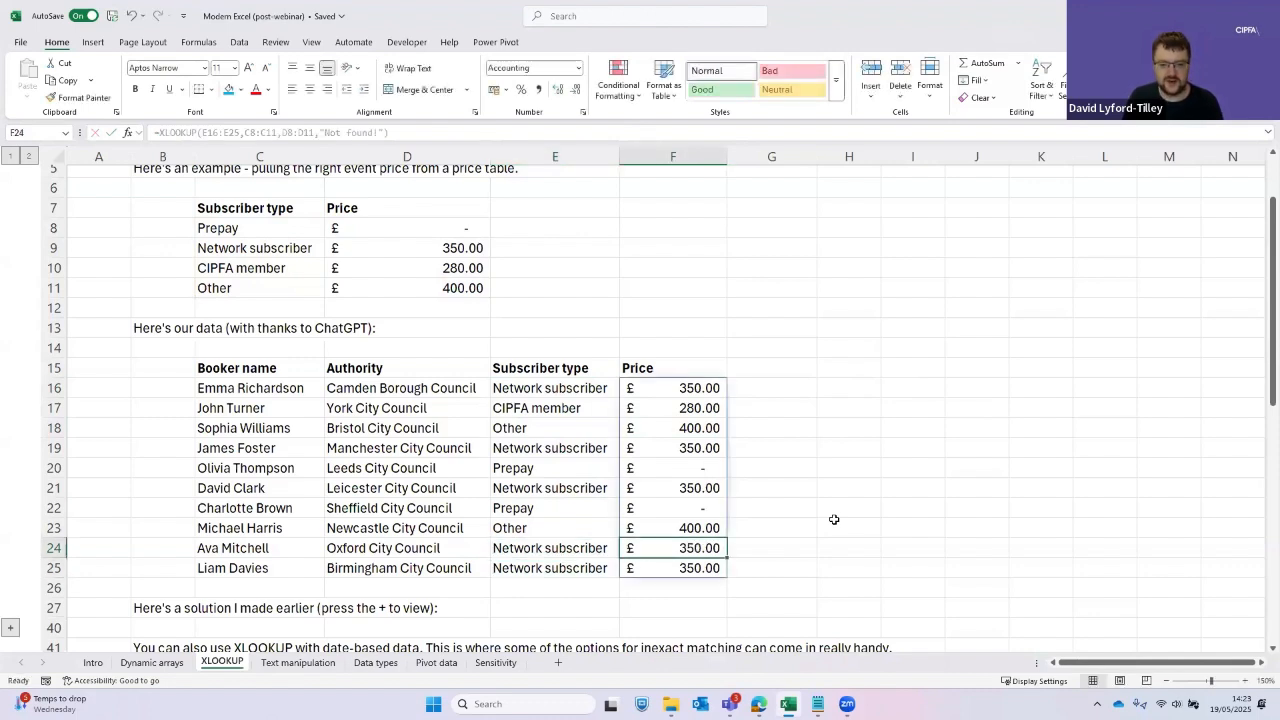
View the optional match mode and search mode arguments of the XLOOKUP in F16, discarding the edit
key(Up)
key(Up)
key(Up)
key(Up)
key(Up)
key(Up)
key(Up)
key(Up)
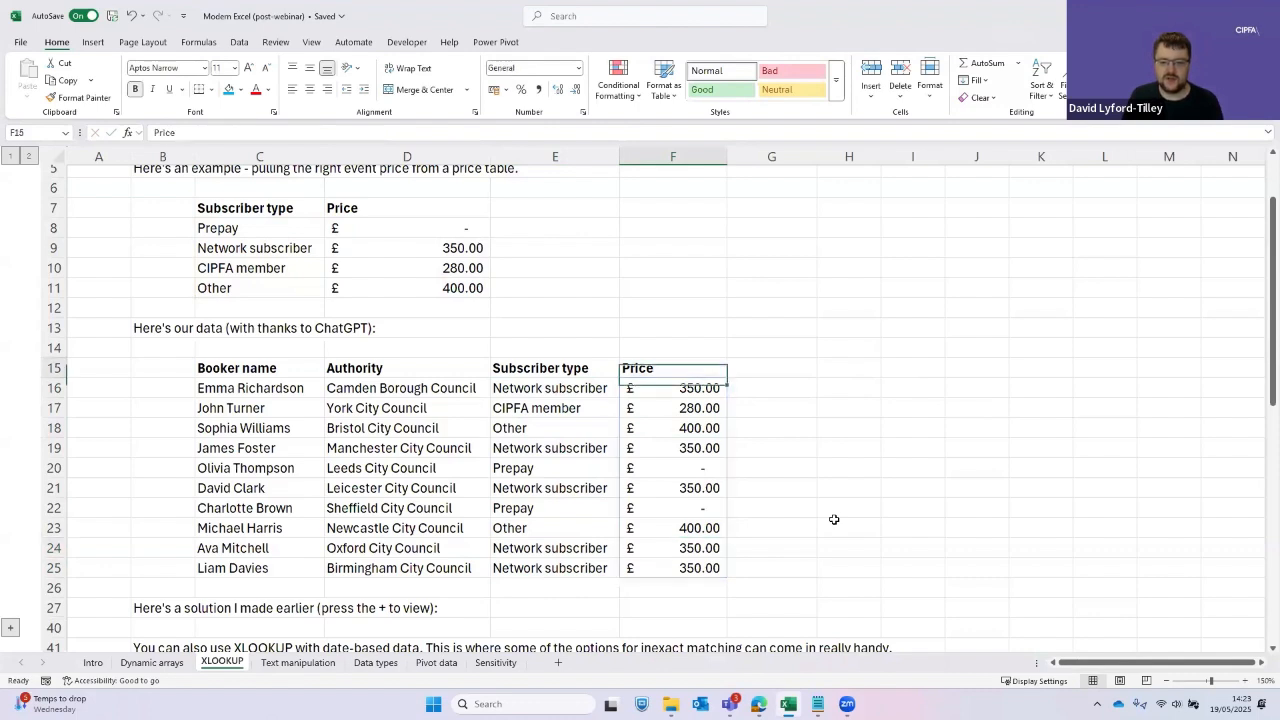
key(F2)
key(BackSpace)
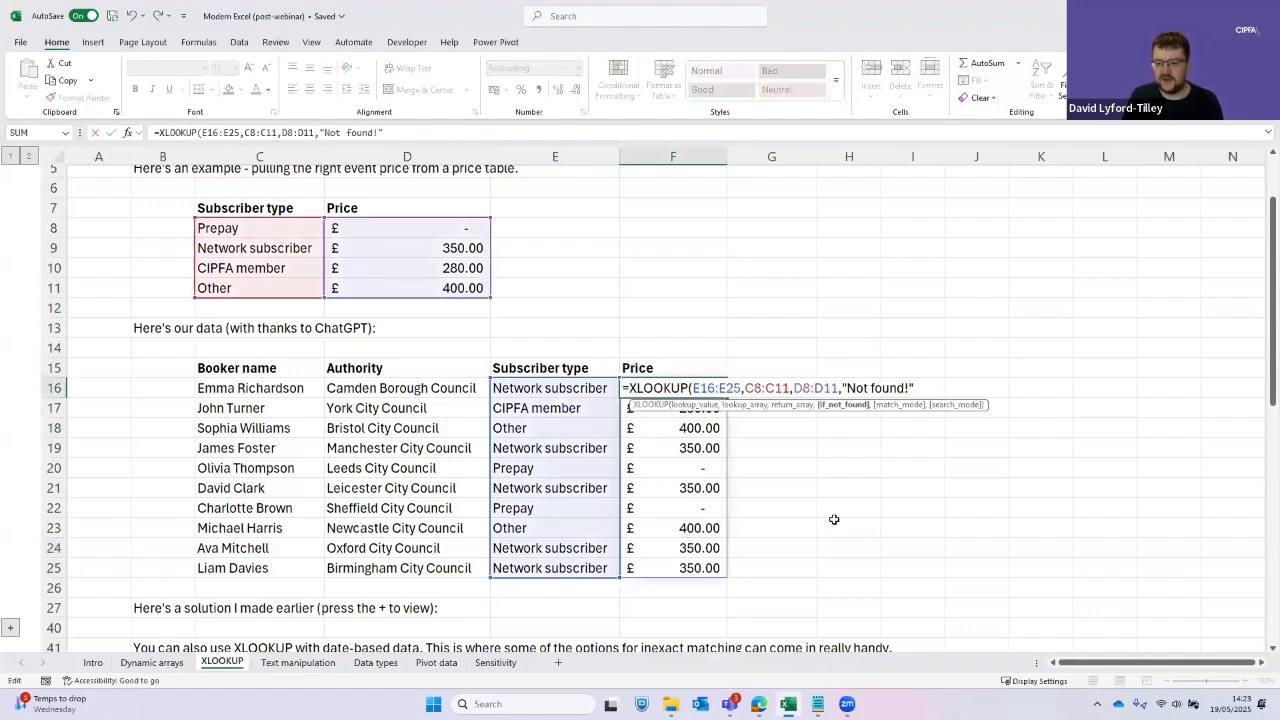
text(,,)
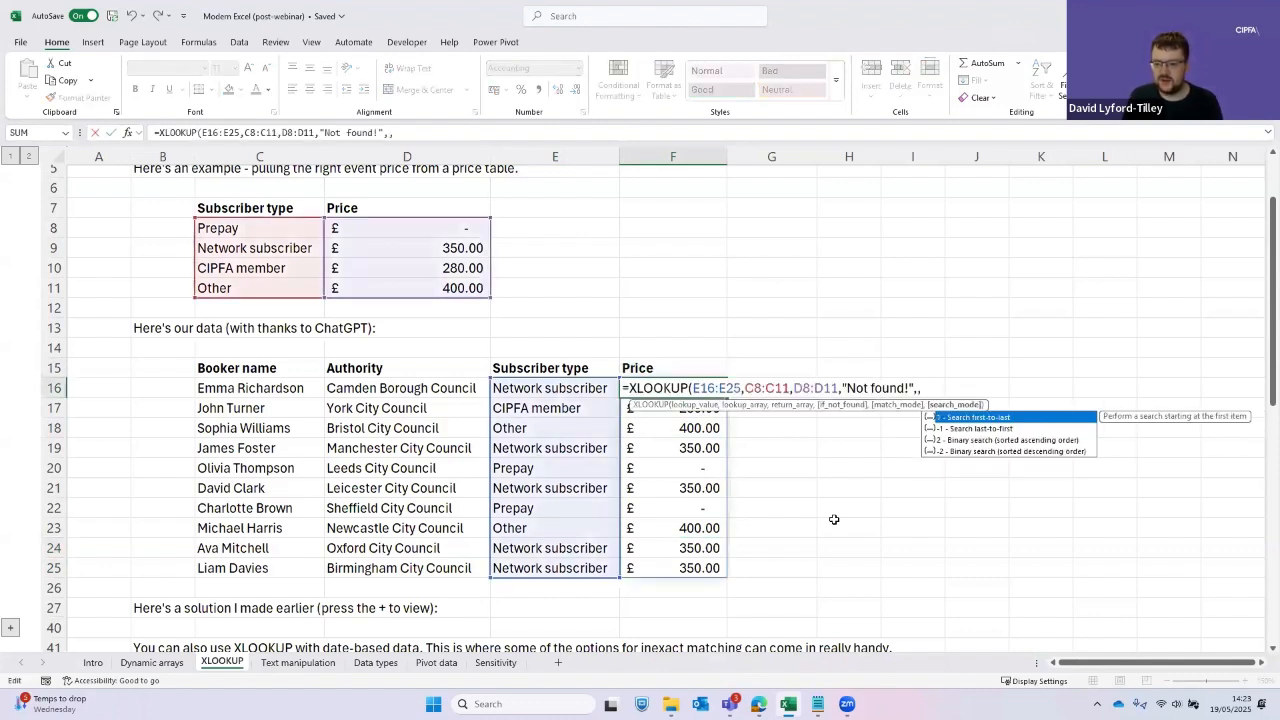
key(Escape)
key(Escape)
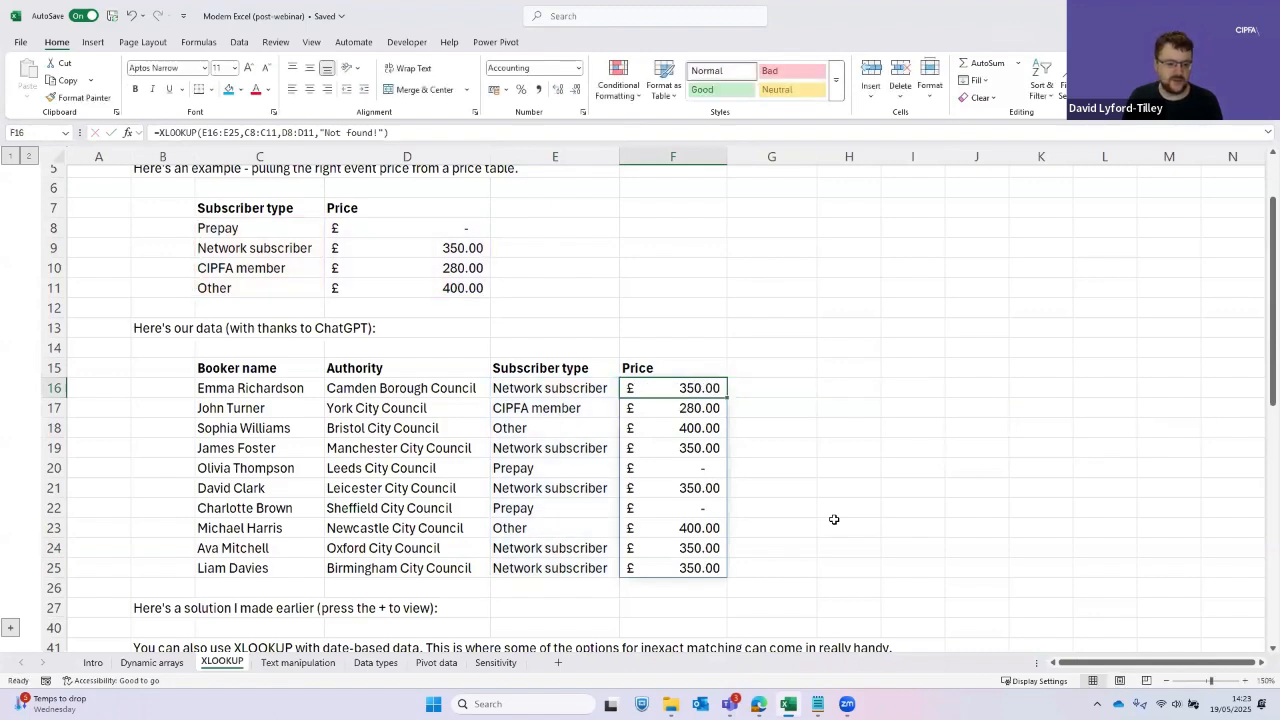
Examine the USD/GBP exchange rate table below the booking data, stepping through its dates in column C
scroll(834, 519, down, 4)
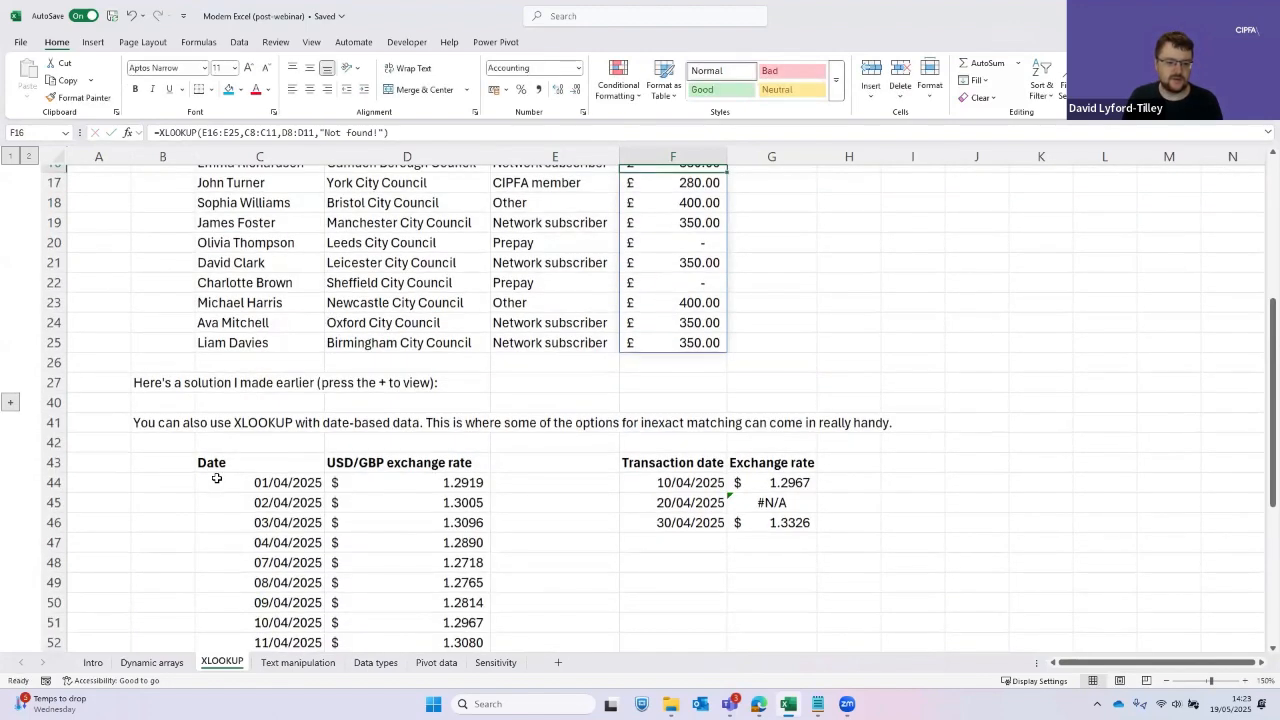
scroll(216, 478, down, 3)
scroll(260, 420, down, 1)
click(311, 348)
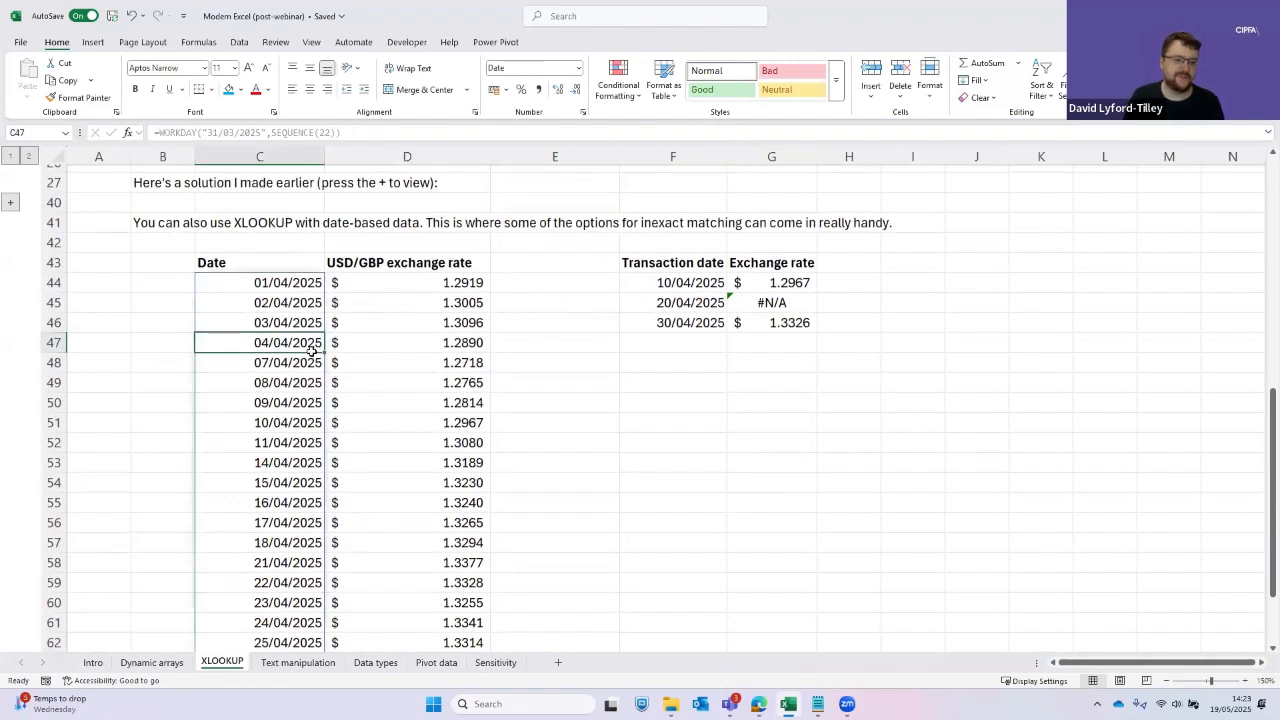
key(Up)
key(Up)
key(Up)
key(Up)
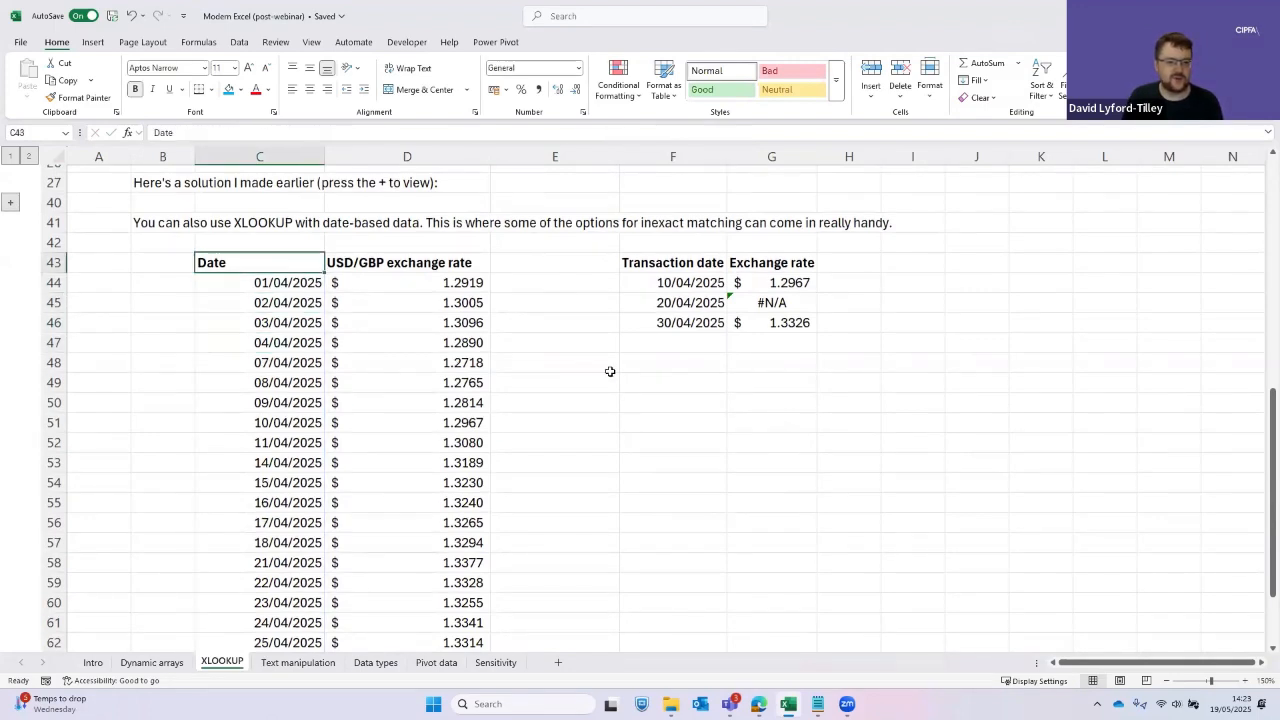
key(Down)
key(Down)
key(Down)
key(Down)
key(Down)
key(Down)
key(Down)
key(Down)
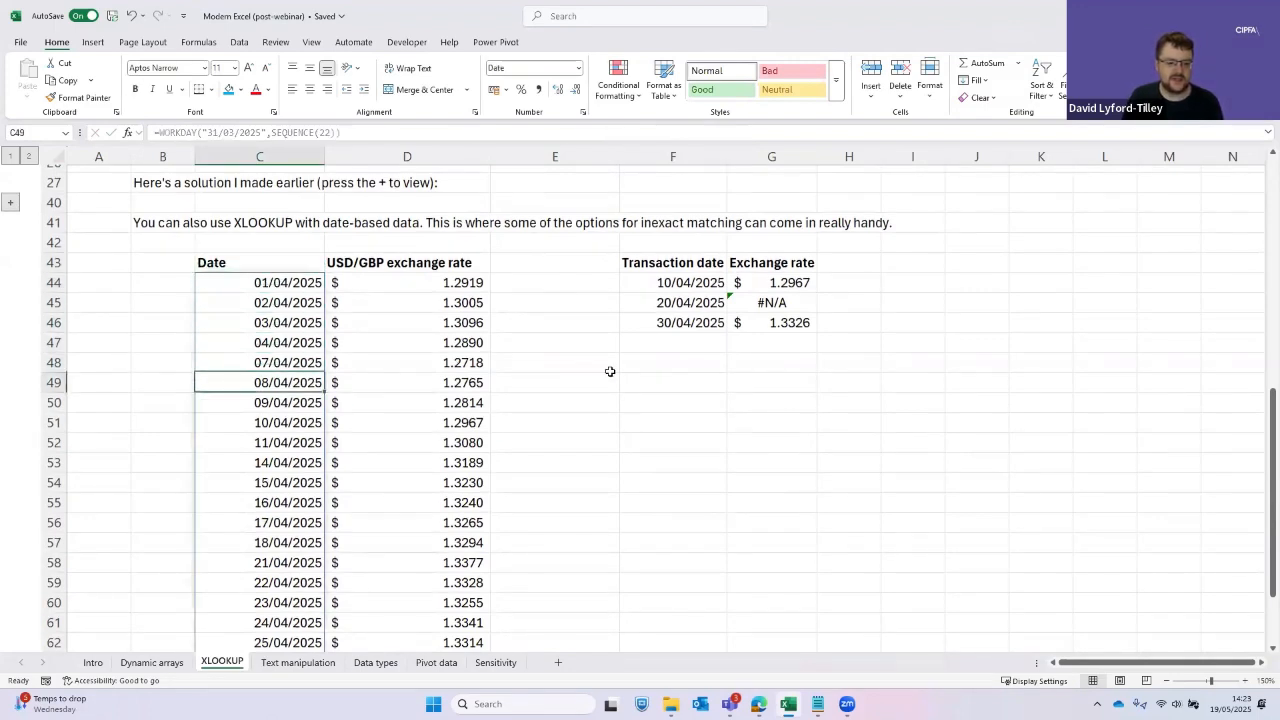
key(ctrl+Down)
key(ctrl+Up)
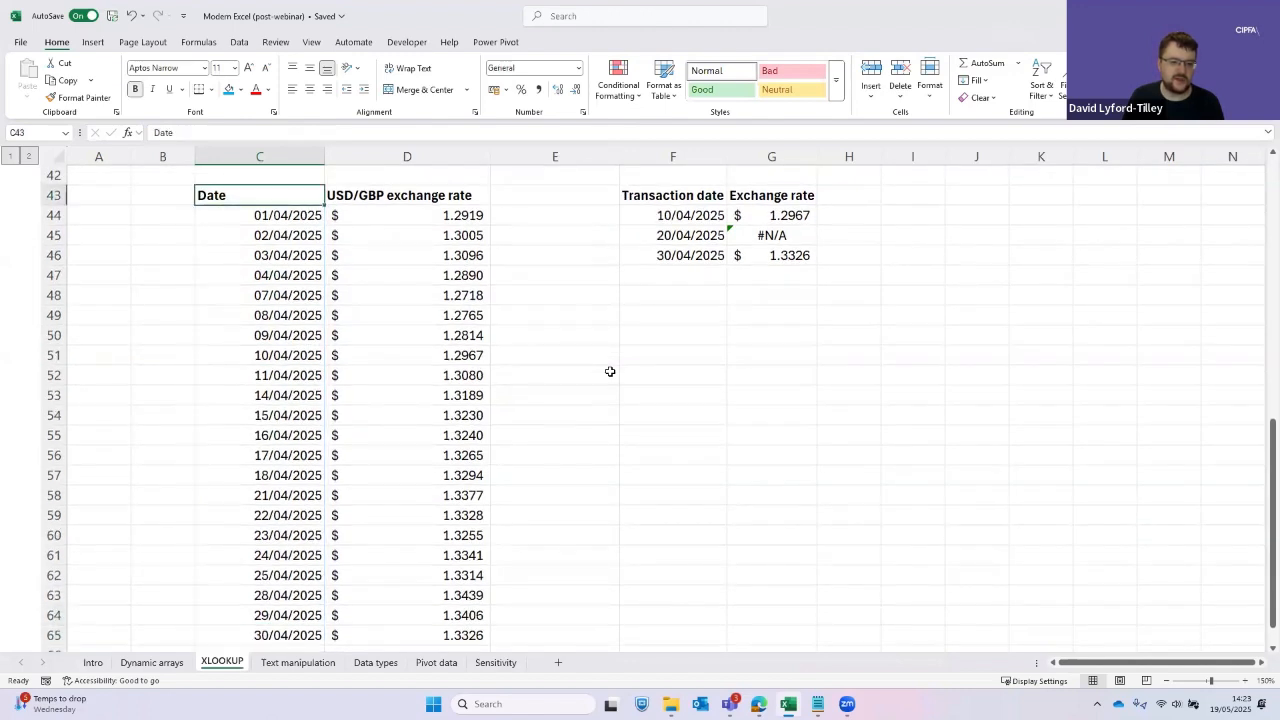
scroll(610, 371, up, 3)
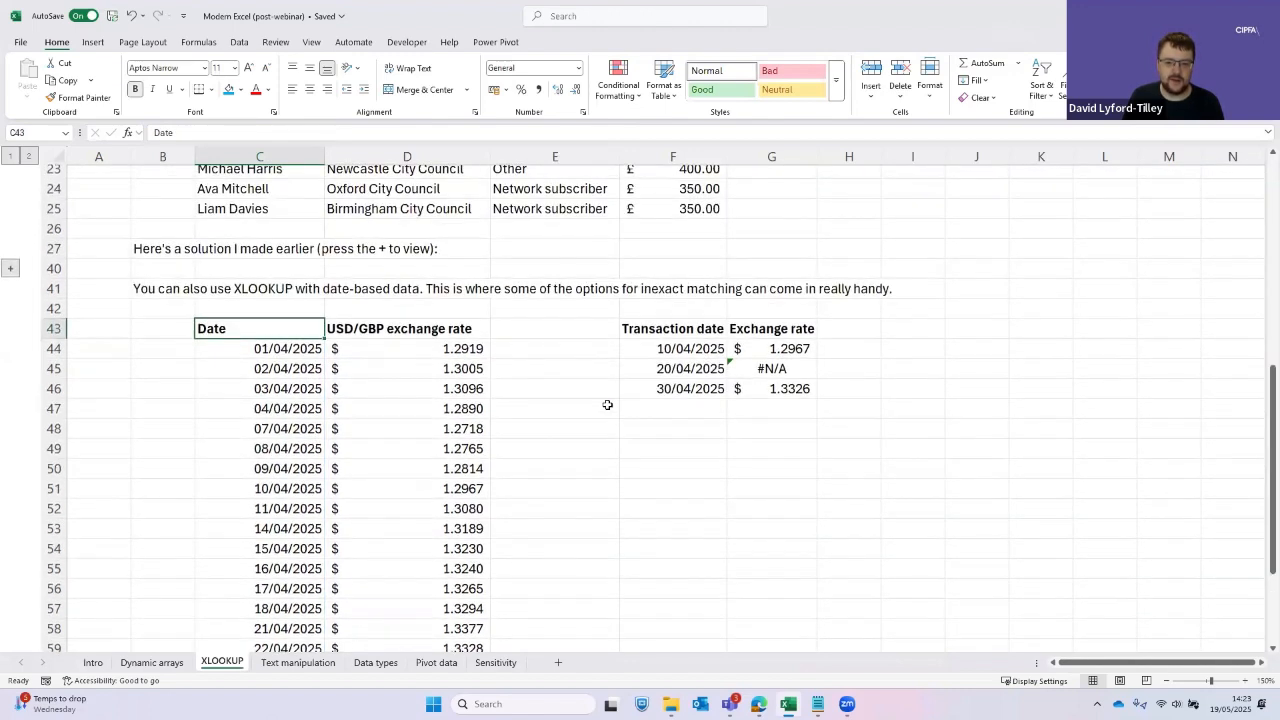
key(Down)
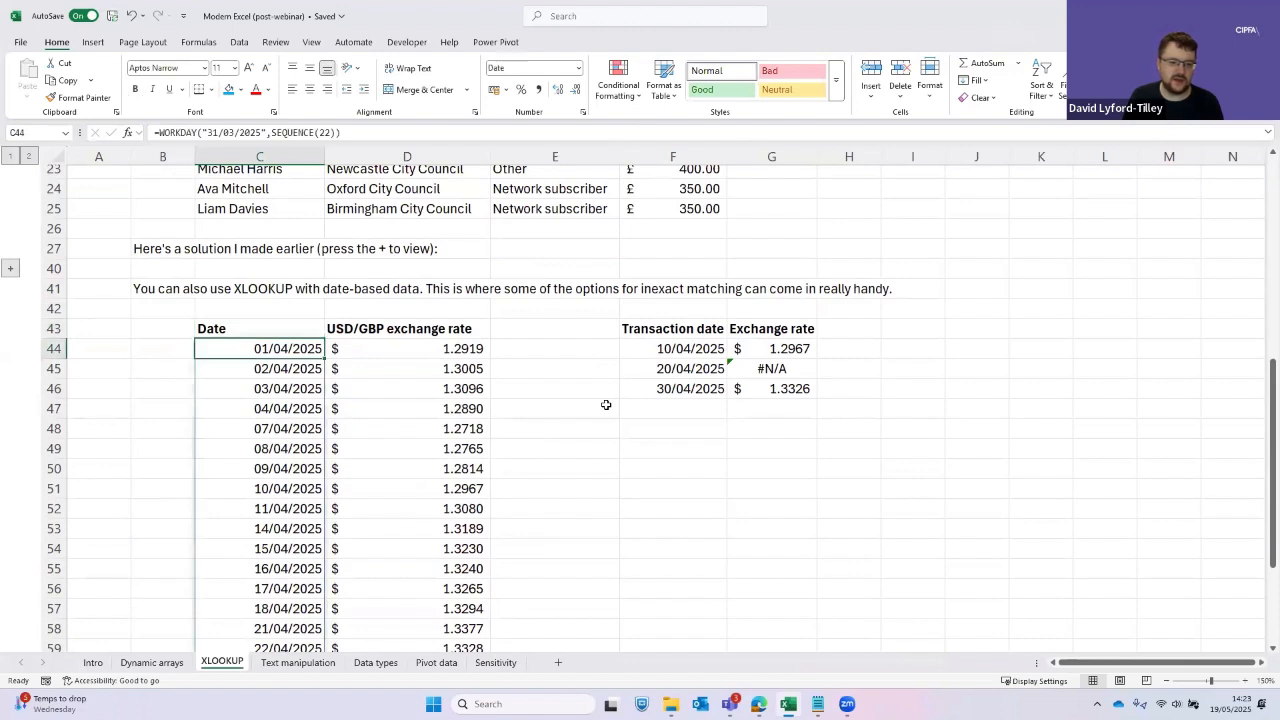
key(Right)
key(Left)
key(Down)
key(Down)
key(Down)
key(Down)
key(Down)
key(Down)
key(Down)
key(Down)
key(Down)
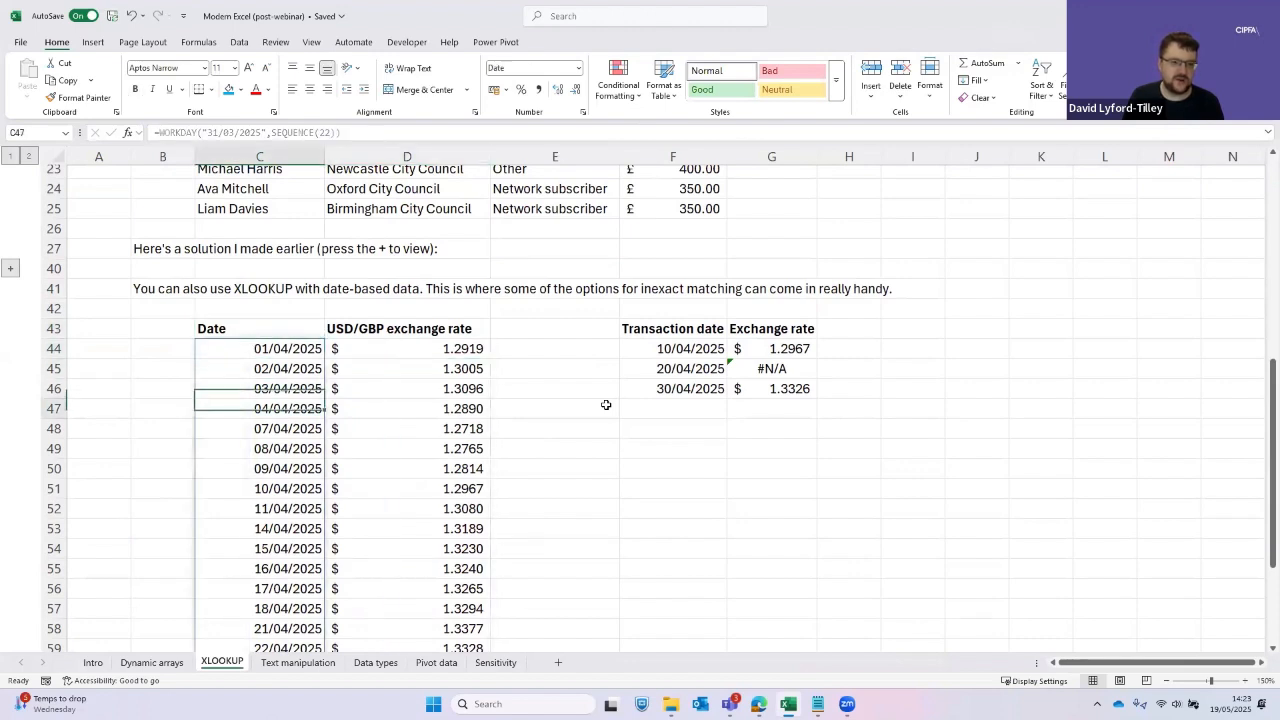
key(Down)
key(Down)
key(Down)
key(Down)
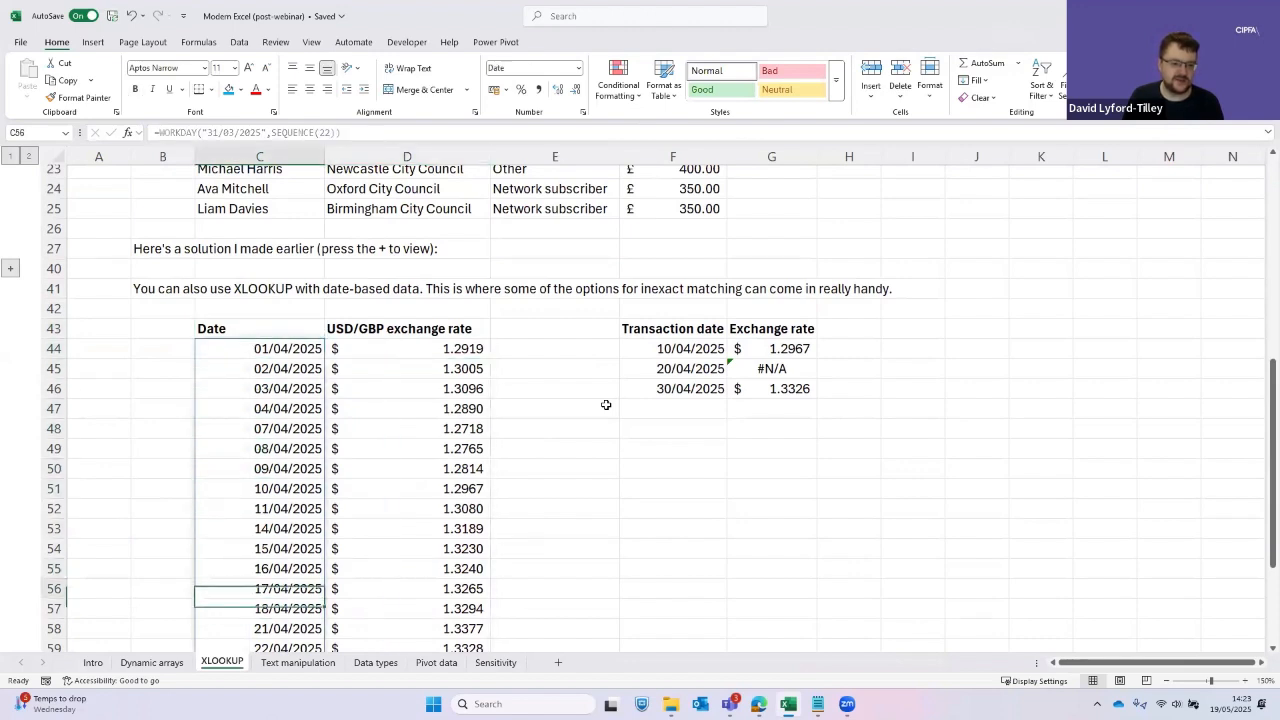
key(Up)
key(Up)
key(Up)
key(Up)
key(Up)
key(Up)
key(Up)
key(Up)
key(Up)
key(Up)
key(Up)
key(Up)
key(Up)
key(ctrl+Down)
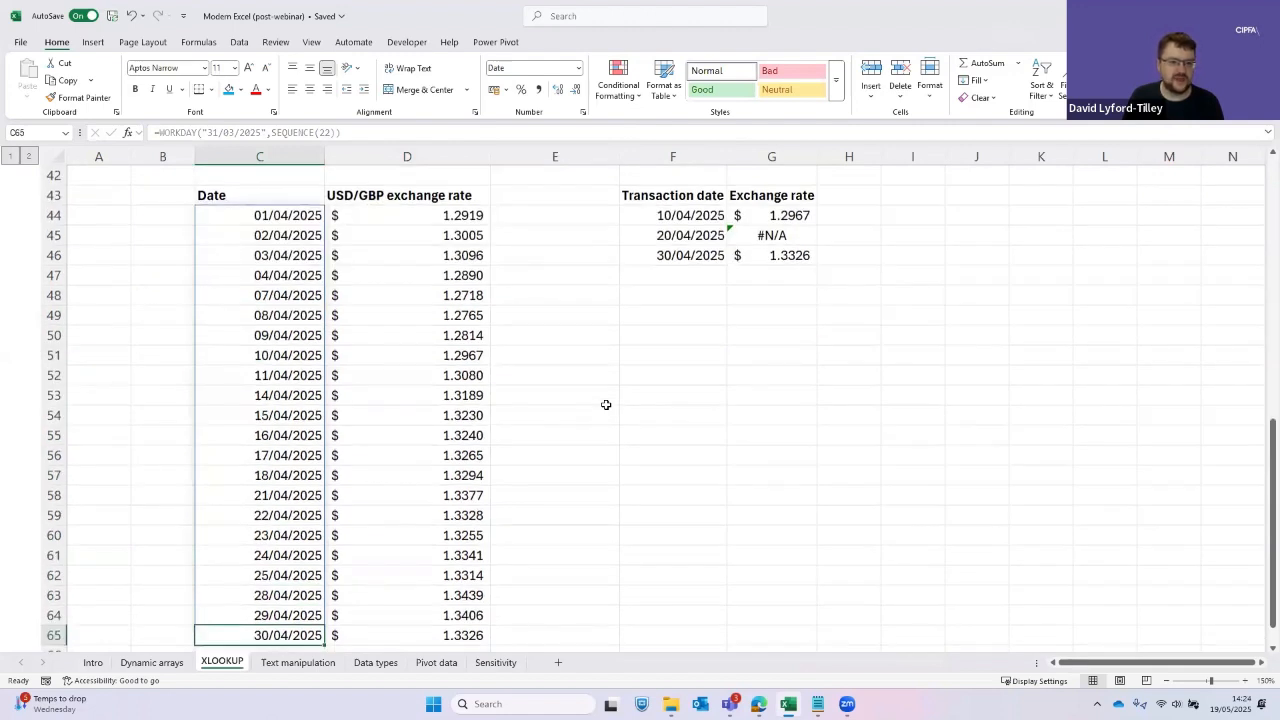
key(ctrl+Up)
key(Down)
key(Down)
key(Down)
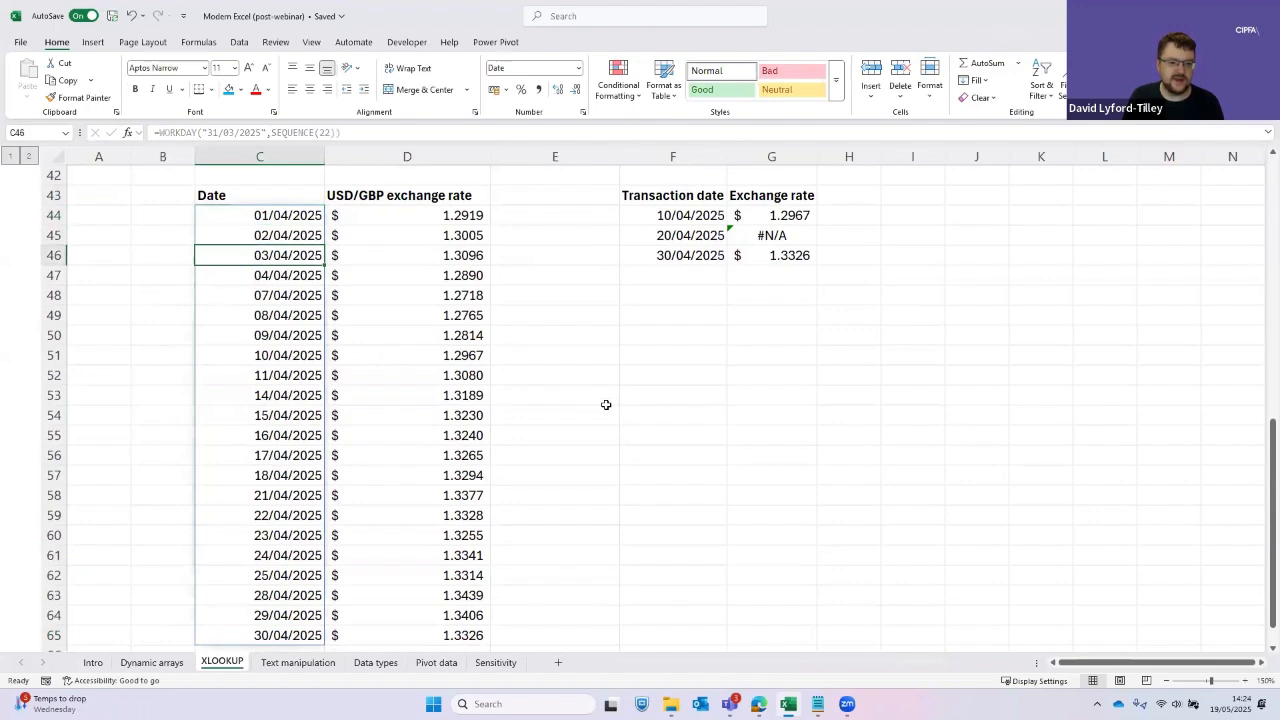
Examine the STOCKHISTORY formula in D44 that supplies the USD/GBP exchange rates, leaving it unedited
key(Up)
key(Up)
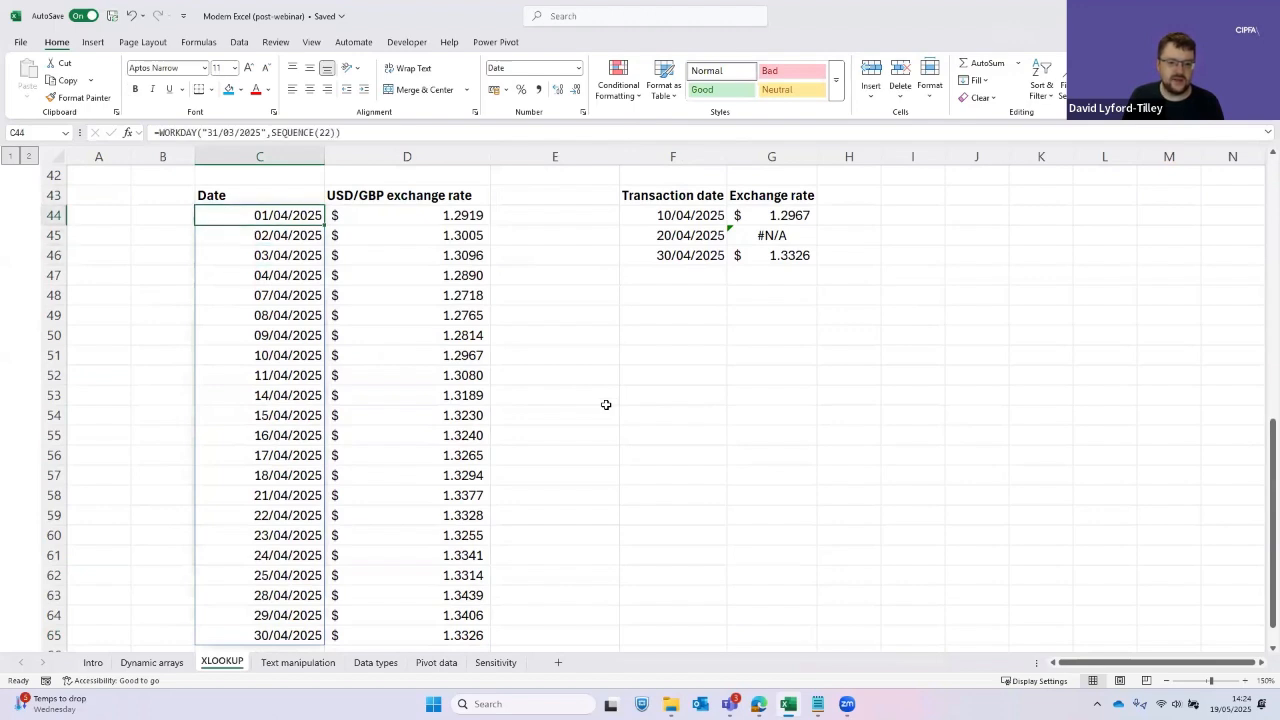
key(Right)
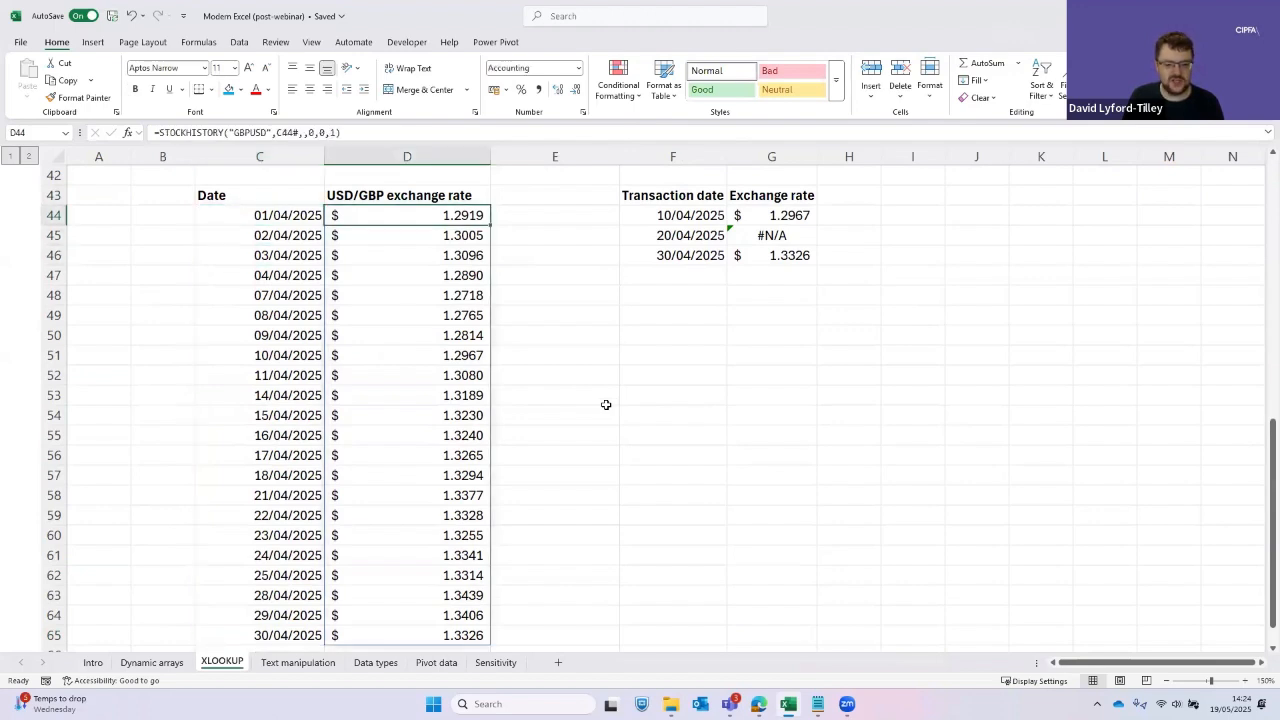
key(F2)
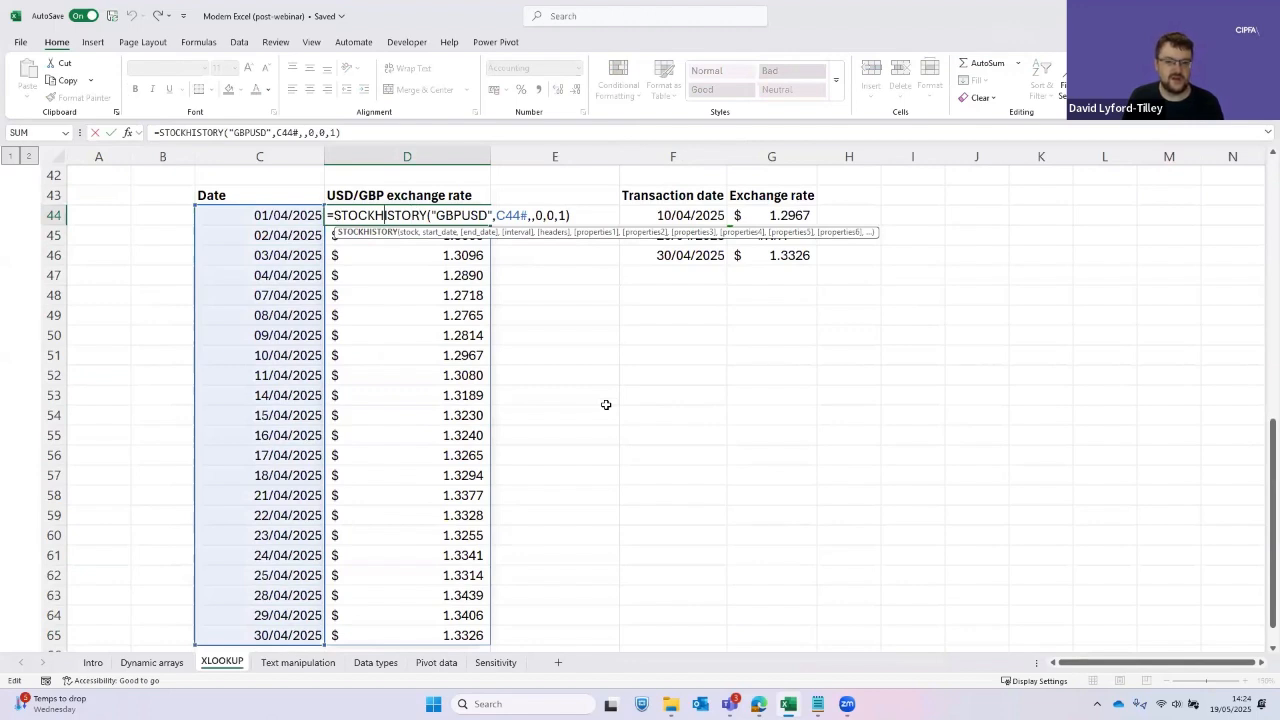
key(Right)
key(Right)
key(Right)
key(Right)
key(Right)
key(Right)
key(Right)
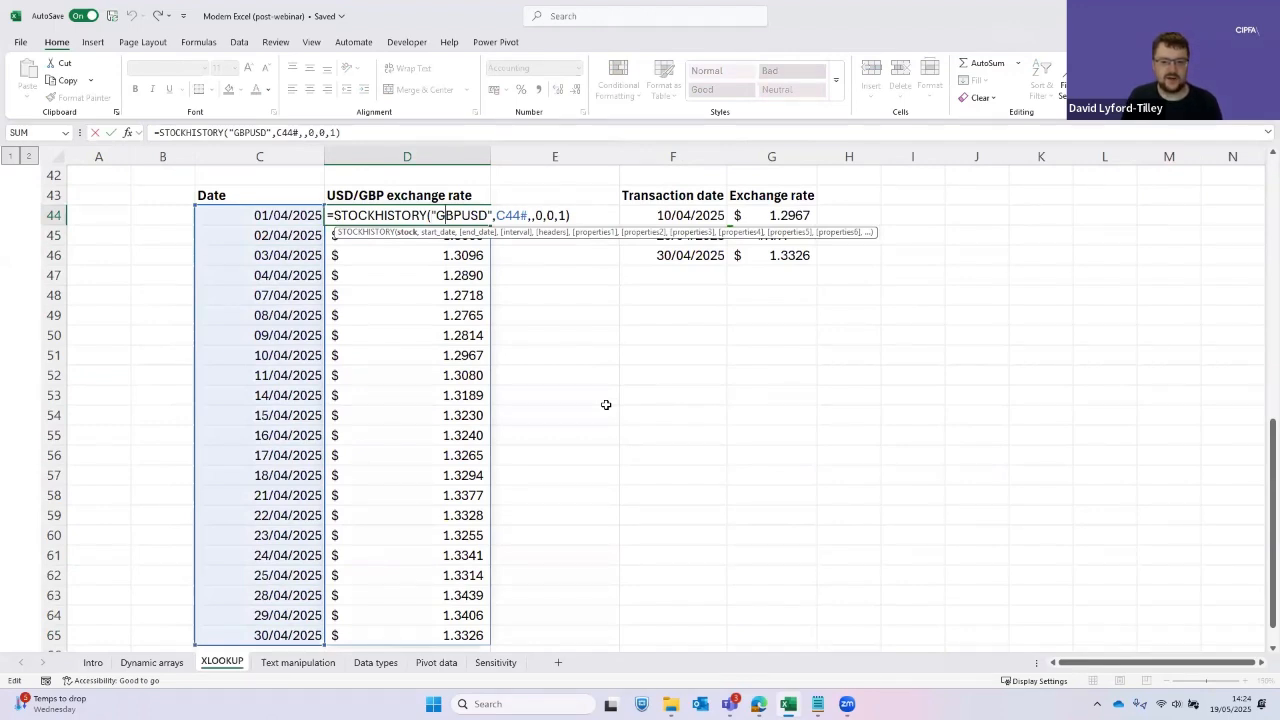
key(Escape)
key(Down)
key(Down)
key(Up)
key(Up)
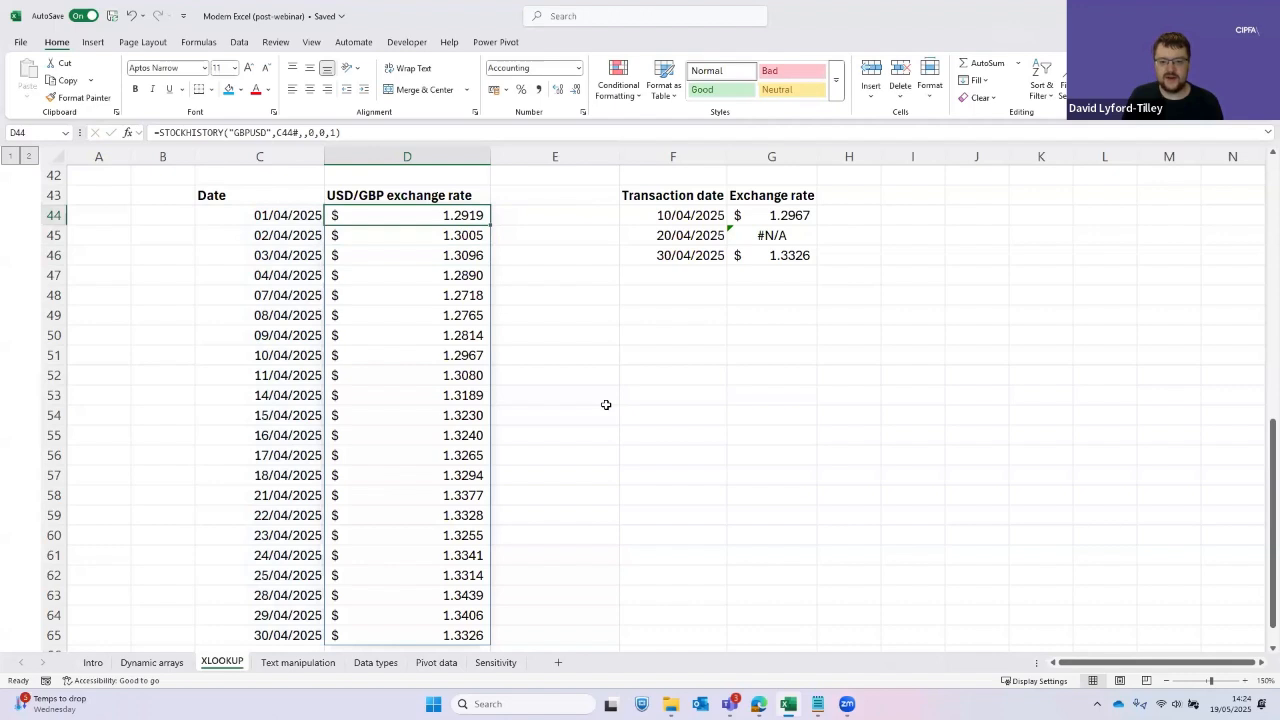
Look through the transaction dates in F44:F46 beside the exchange rate table
key(Up)
key(Right)
key(Right)
key(Right)
key(Left)
scroll(606, 404, up, 2)
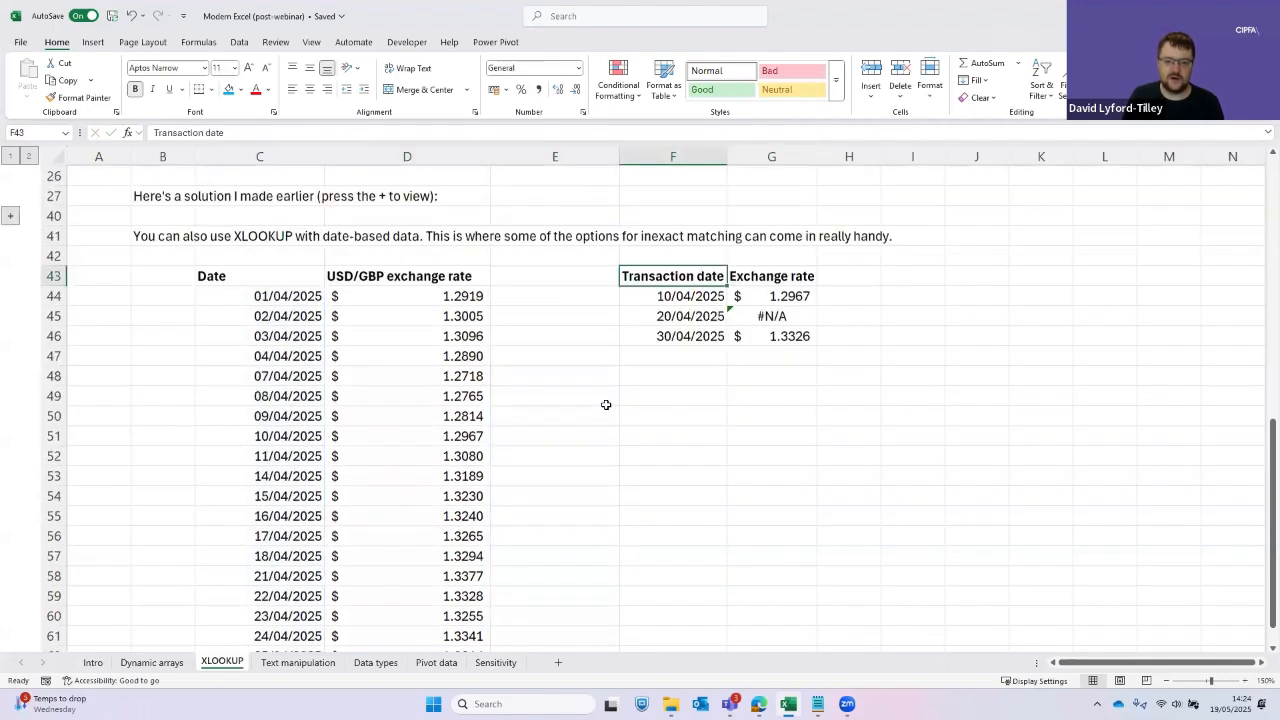
key(Down)
key(Down)
key(Down)
key(Up)
key(Up)
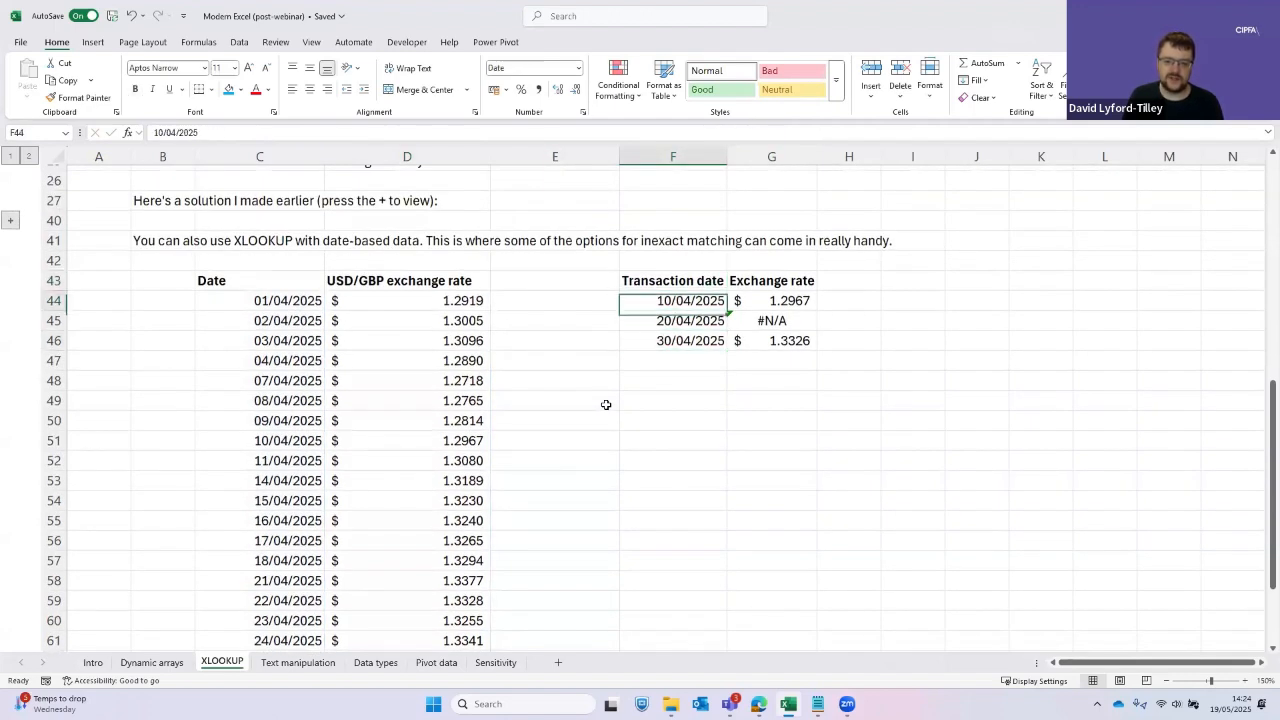
key(Down)
key(Down)
key(Up)
key(Up)
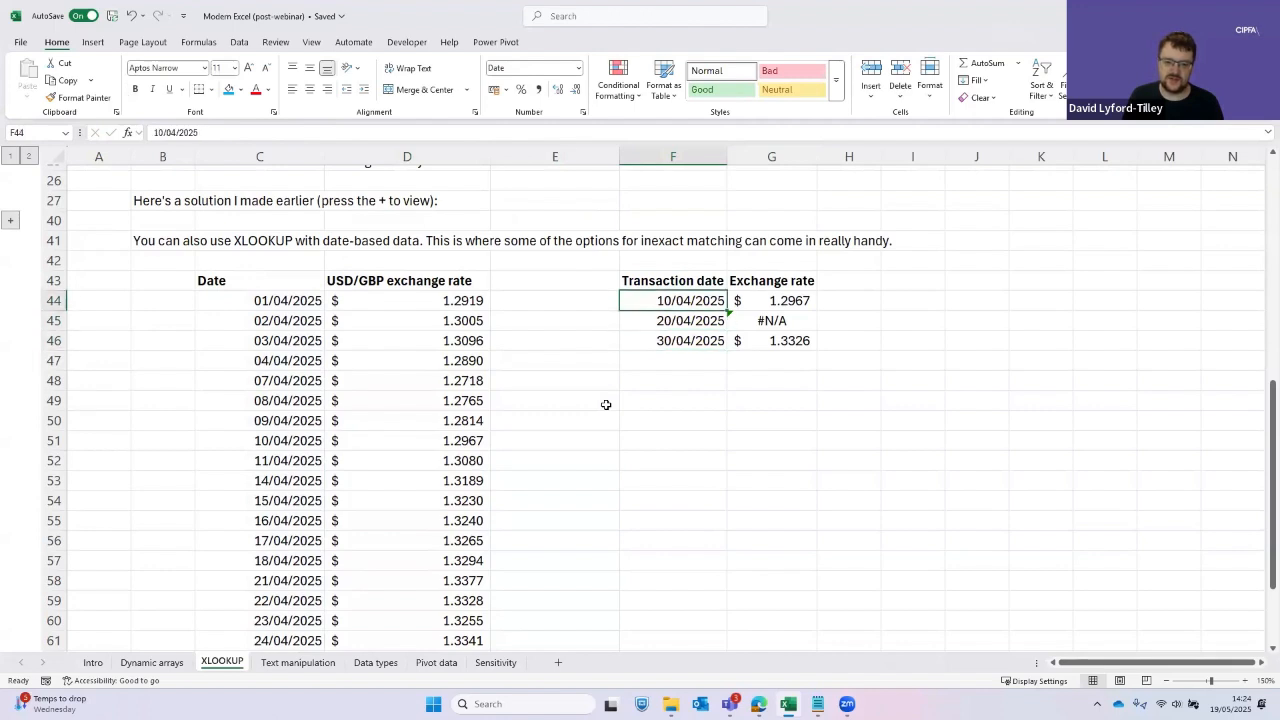
Inspect the lookup value, lookup array and return array of the XLOOKUP formula in G44
key(Right)
key(F2)
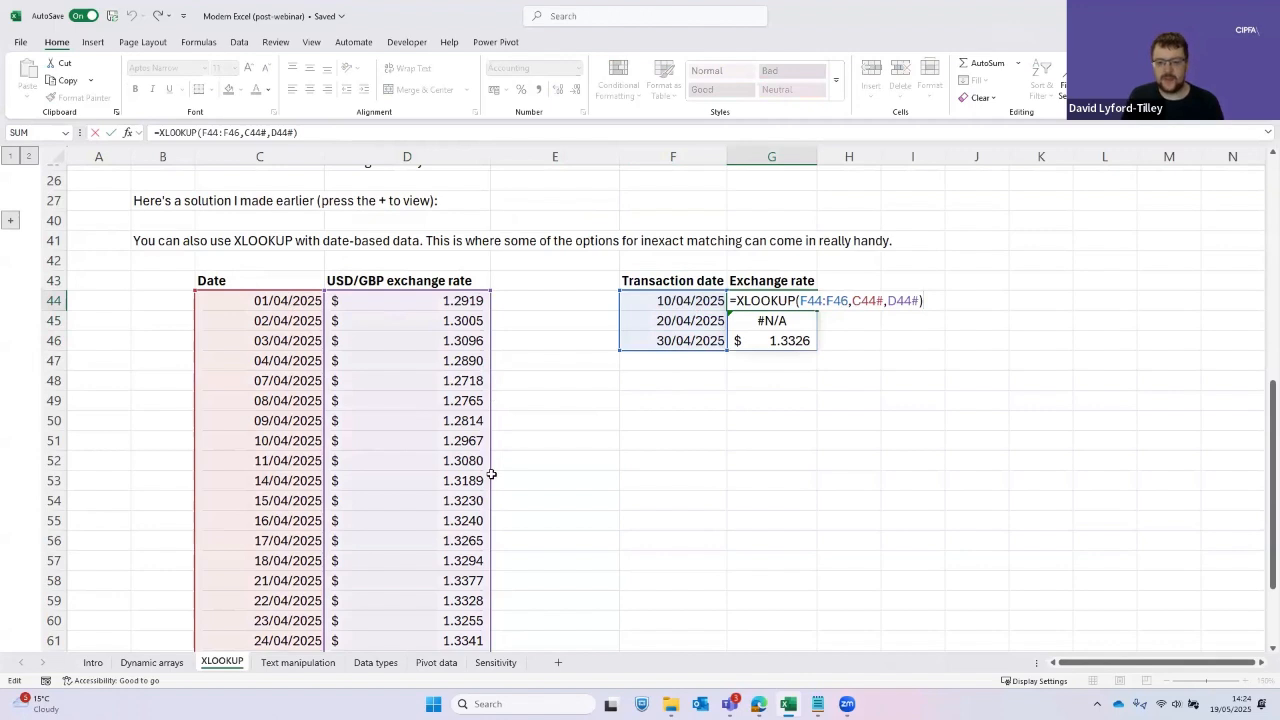
key(Return)
Examine the exchange rate rows around 18/04/2025 and 21/04/2025 for the transaction date 20/04/2025
key(Left)
key(Left)
key(Left)
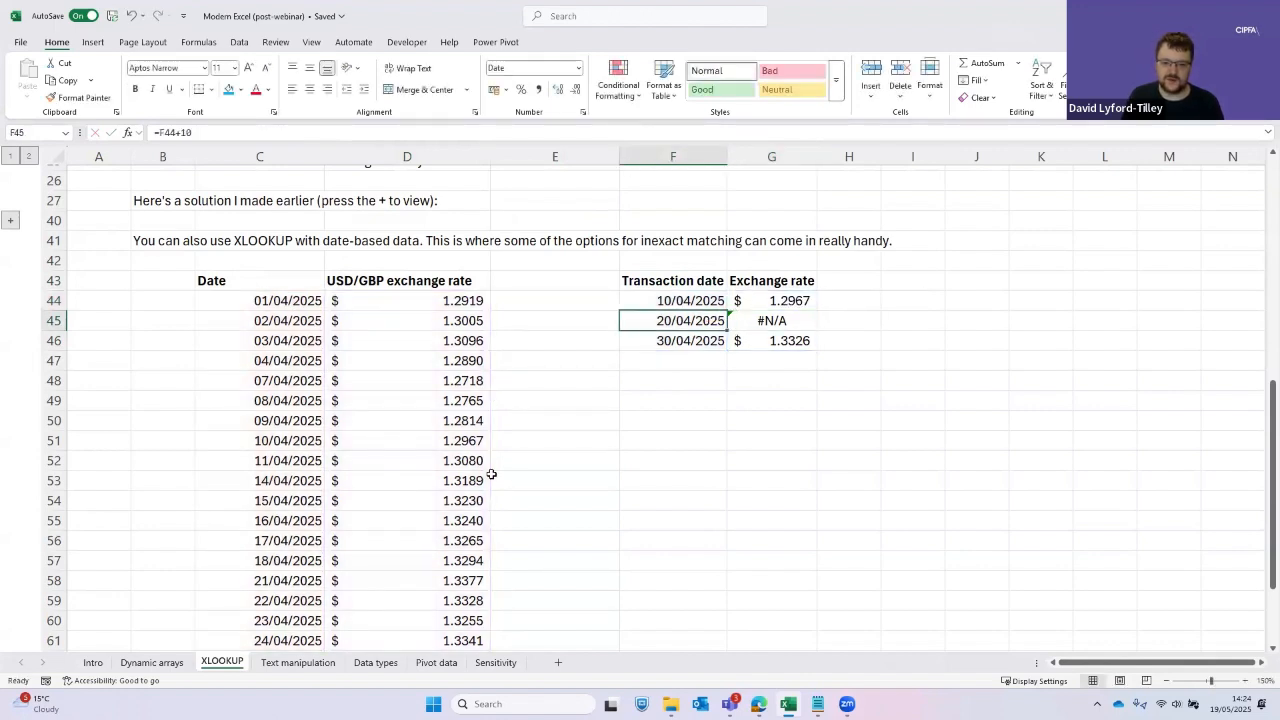
key(Down)
key(Down)
key(Down)
key(Down)
key(Down)
key(Down)
key(Down)
key(Down)
key(Down)
key(Down)
key(Down)
key(Down)
key(Down)
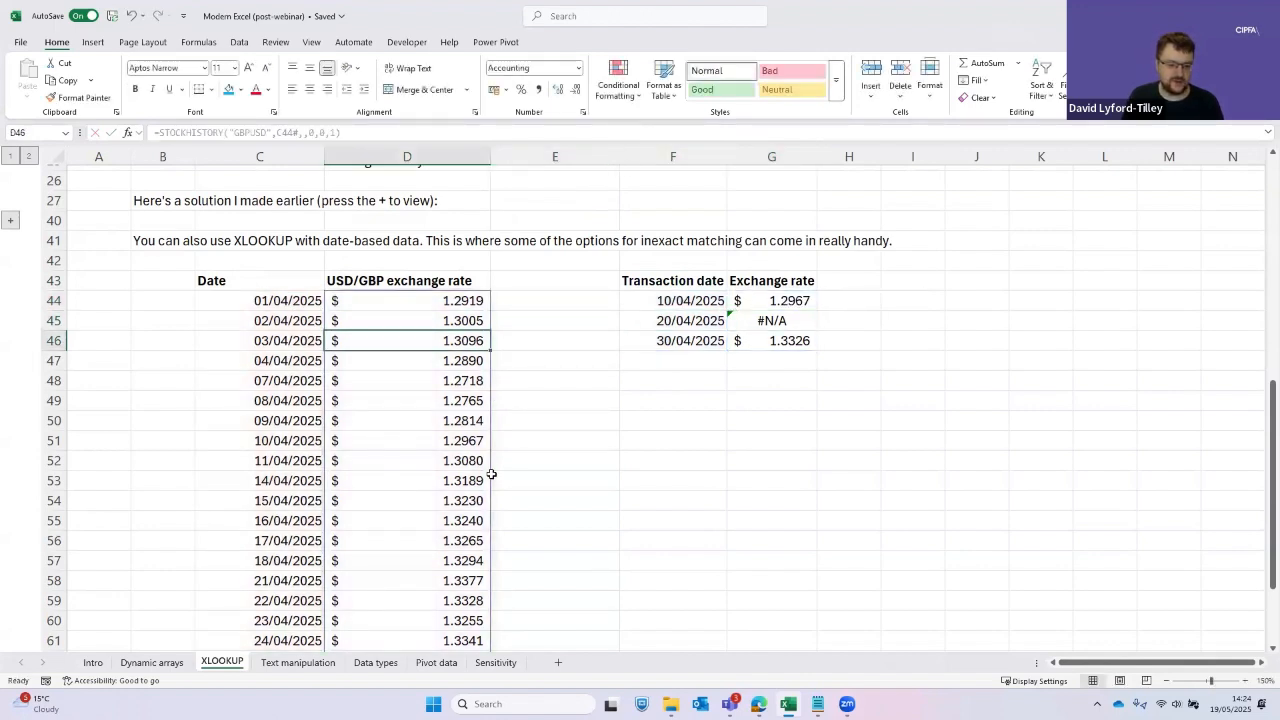
key(Up)
key(shift+Down)
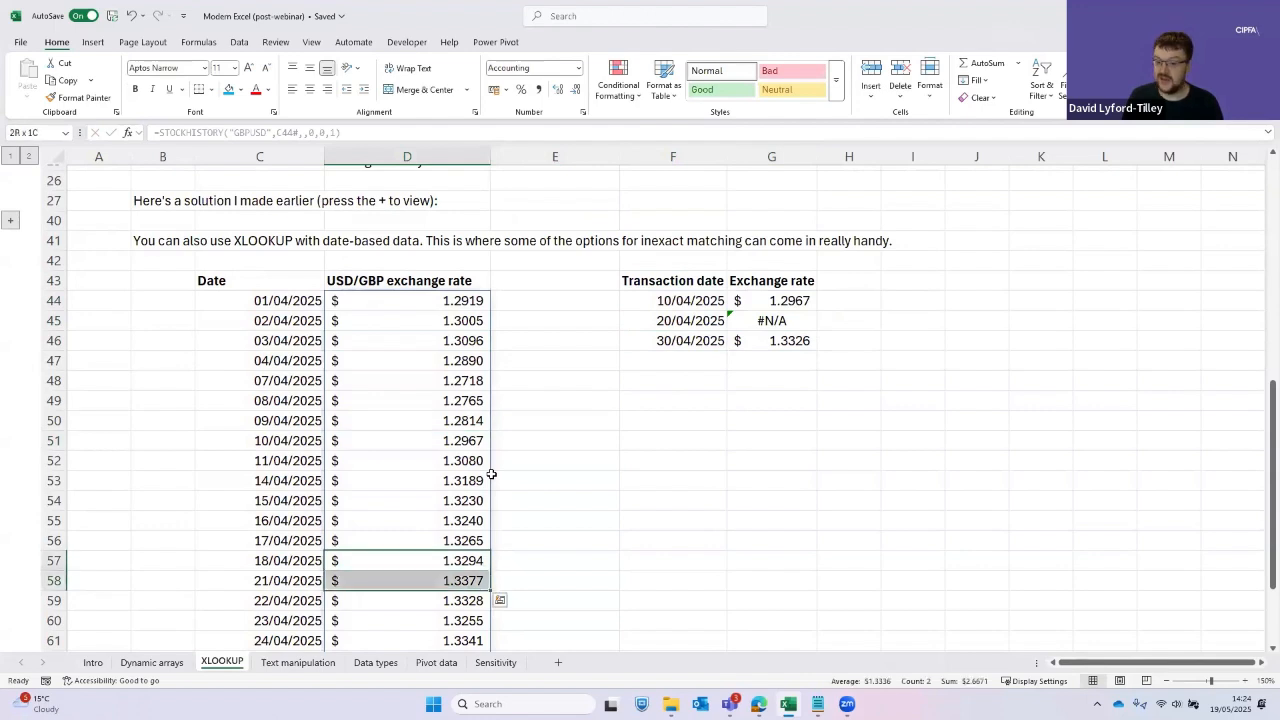
key(Right)
key(Right)
key(Left)
key(Left)
key(Left)
key(Right)
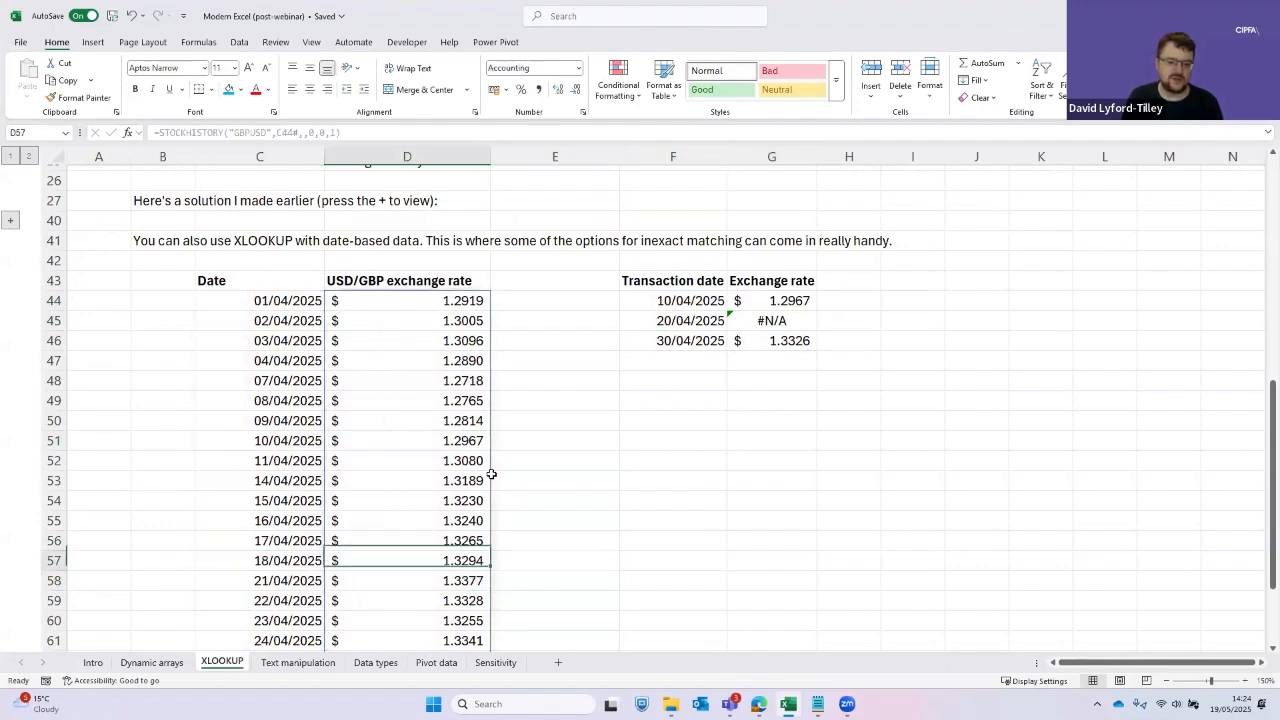
key(Down)
key(Down)
key(Up)
key(Up)
key(Up)
key(Down)
key(Down)
key(Down)
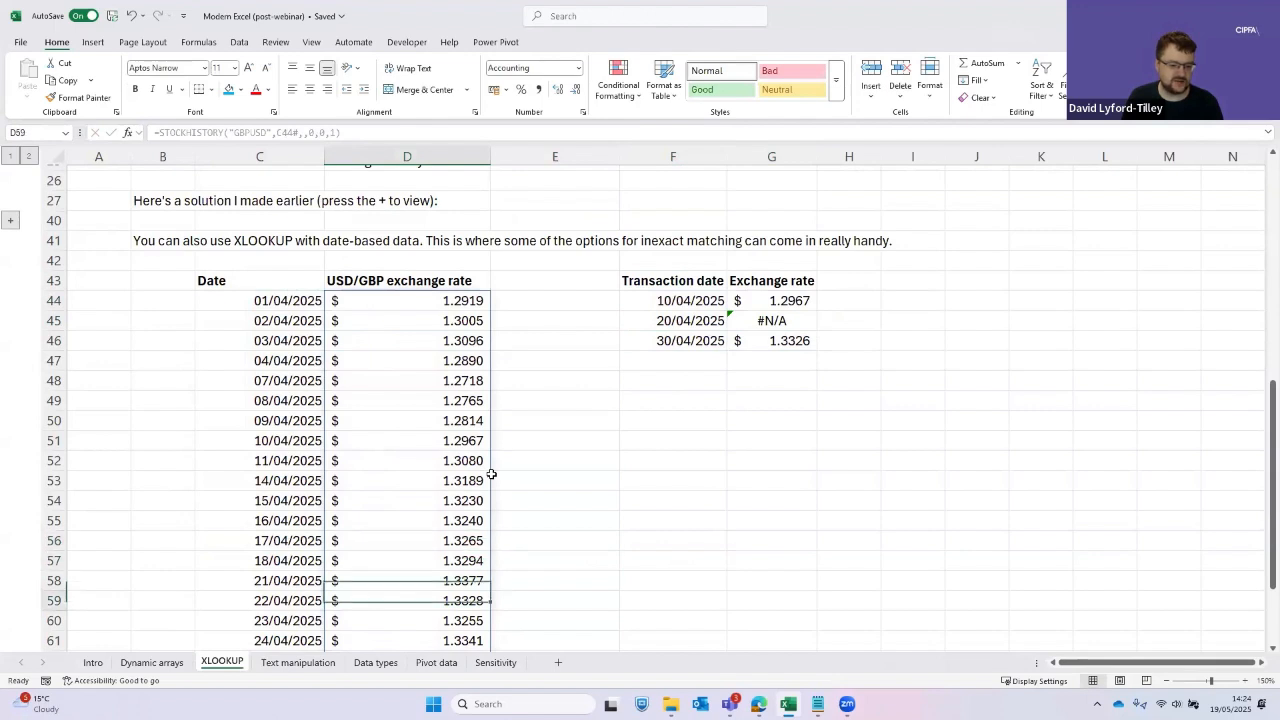
key(Down)
key(Up)
key(Up)
key(Up)
key(Up)
key(Right)
key(Right)
key(Right)
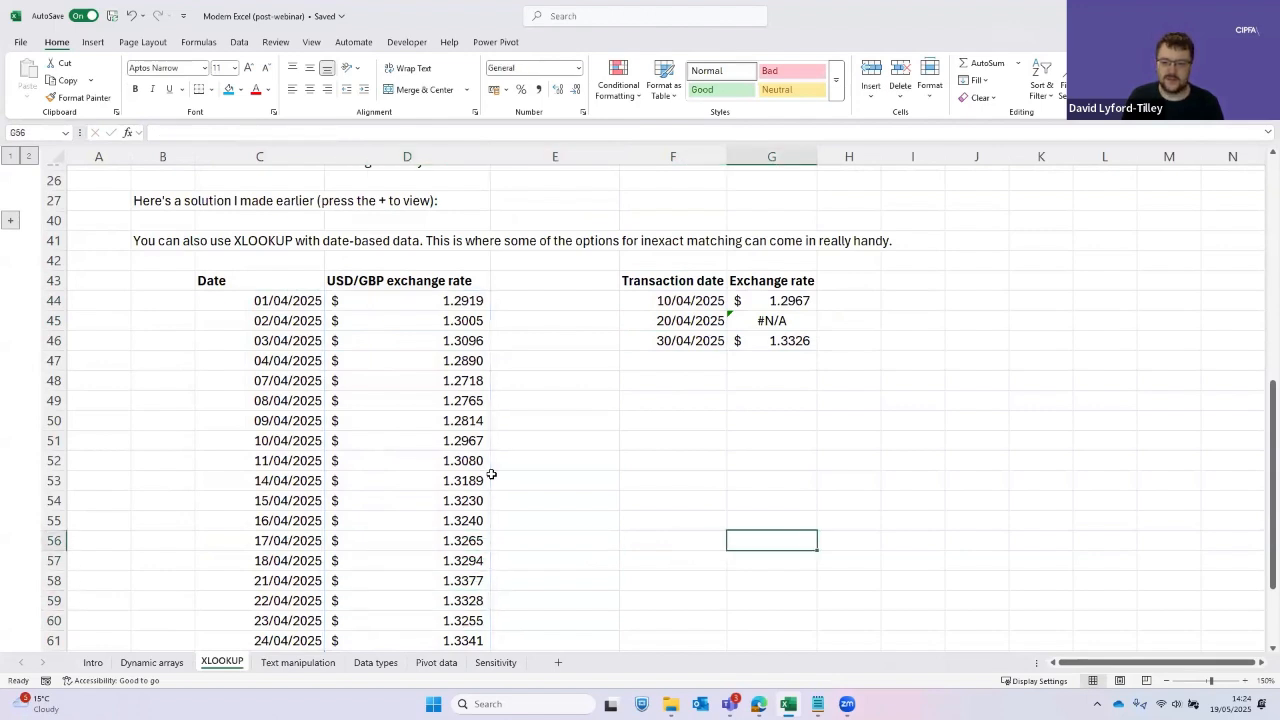
Extend G44's XLOOKUP with an empty if_not_found argument and match mode -1, exact match or next smaller item
key(ctrl+Up)
key(Up)
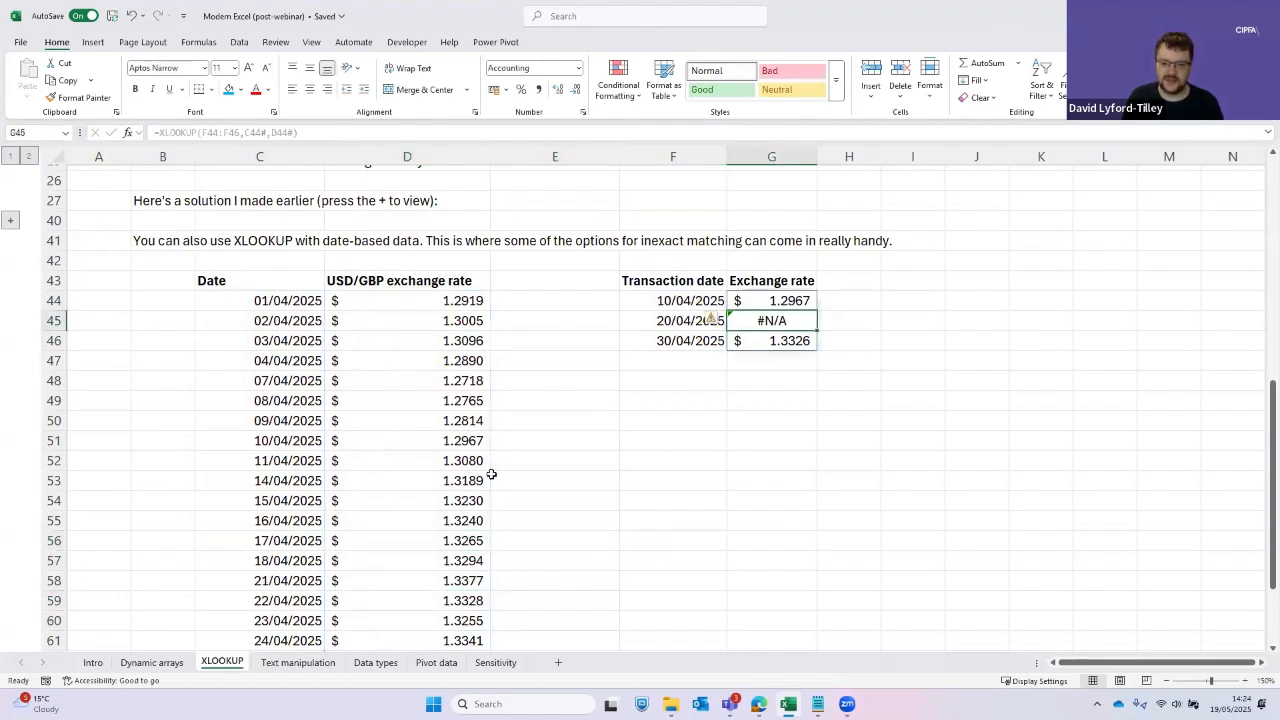
key(Left)
key(Up)
key(Right)
key(F2)
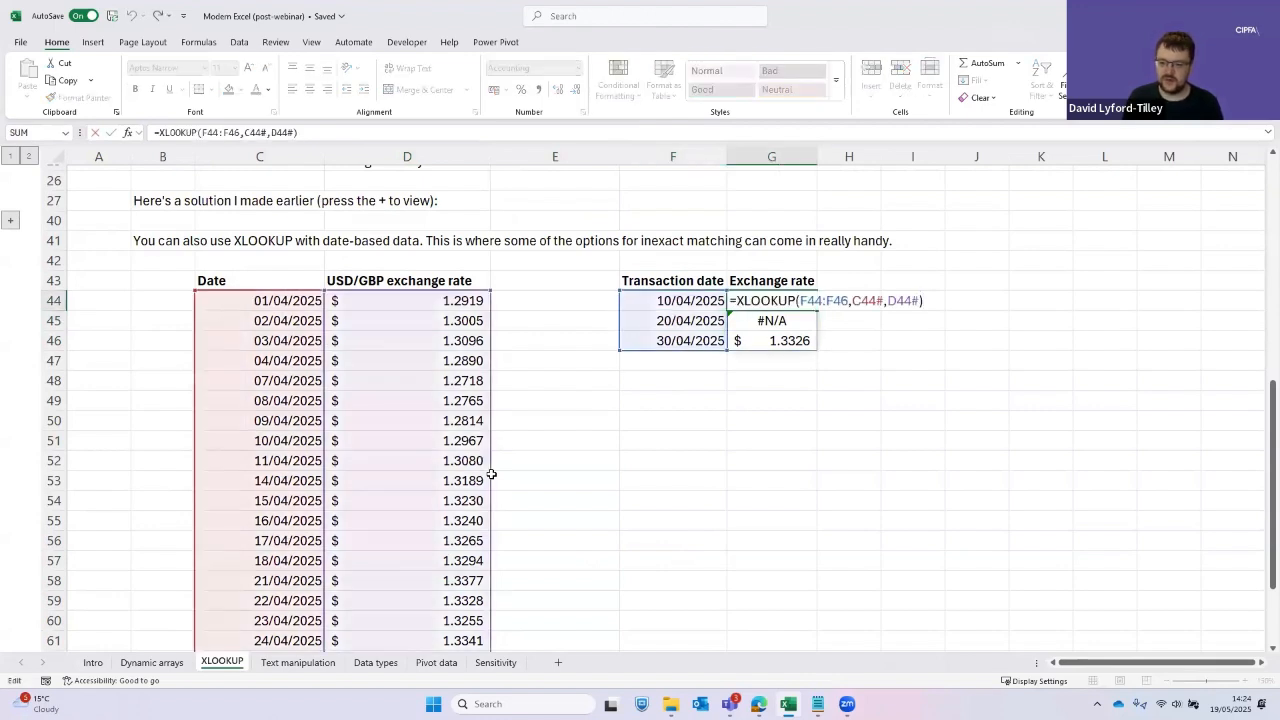
key(BackSpace)
text(,)
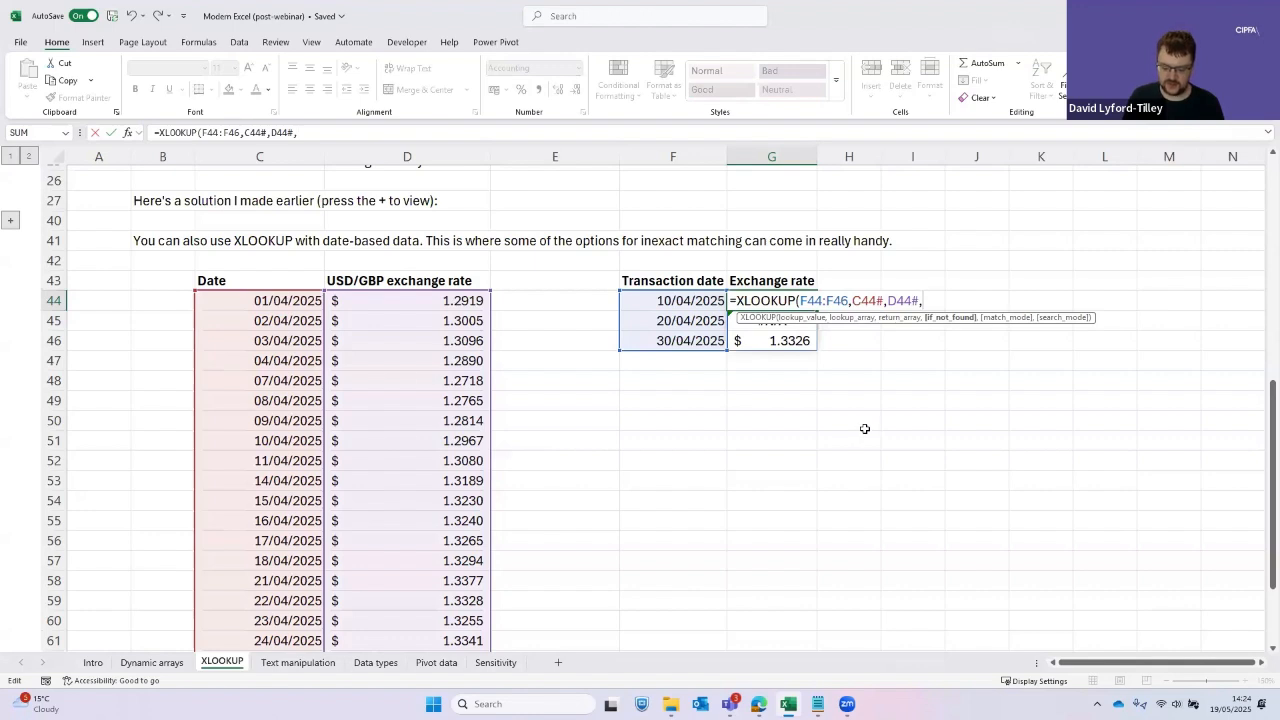
text(,)
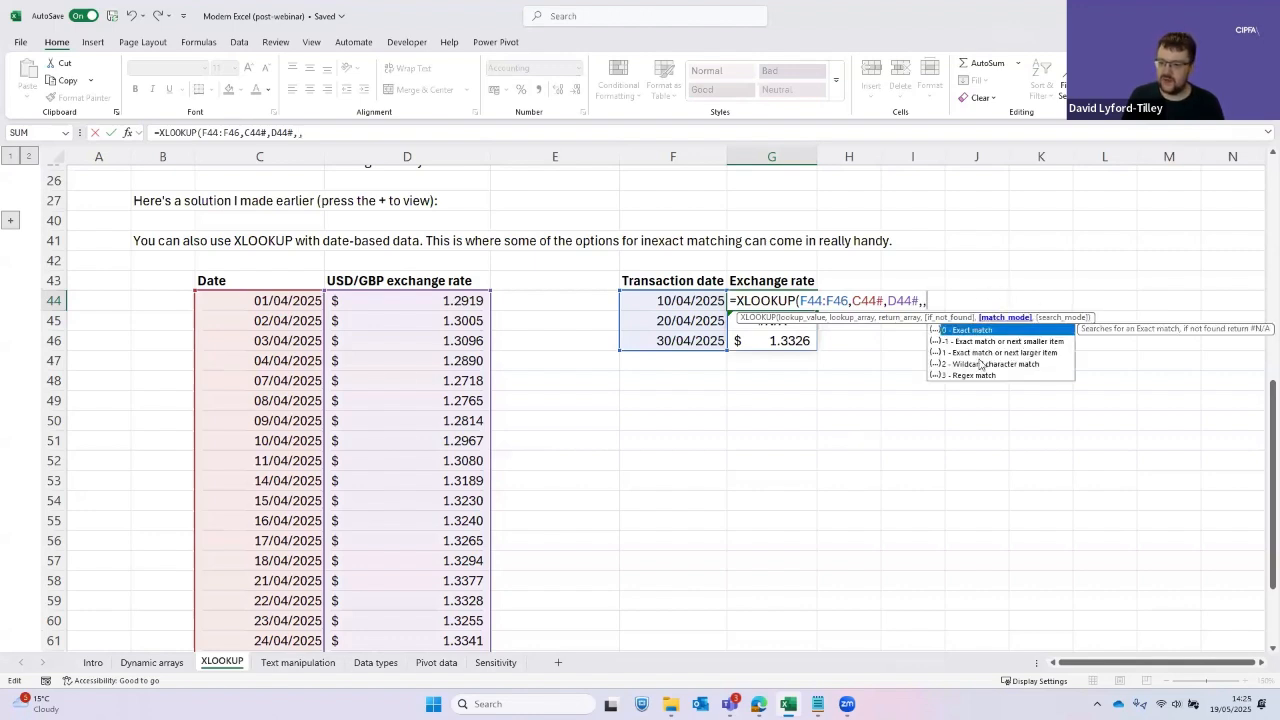
key(Down)
key(Down)
key(Down)
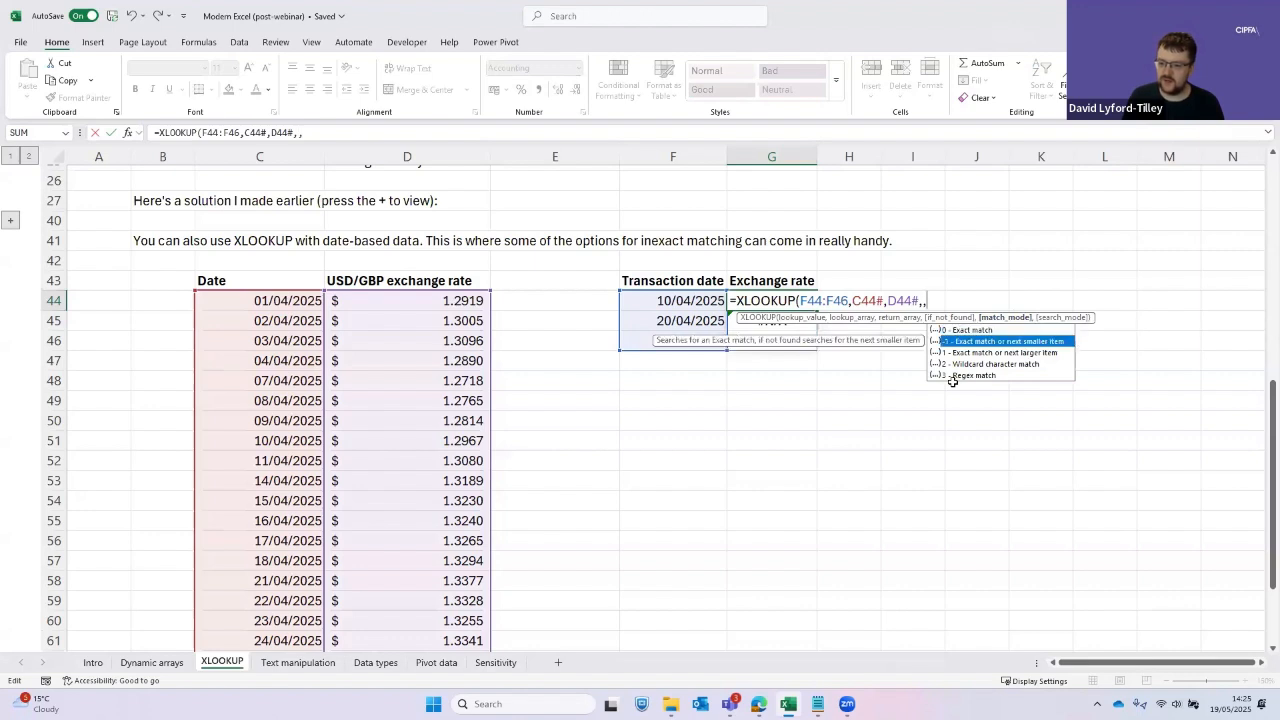
key(Up)
key(Up)
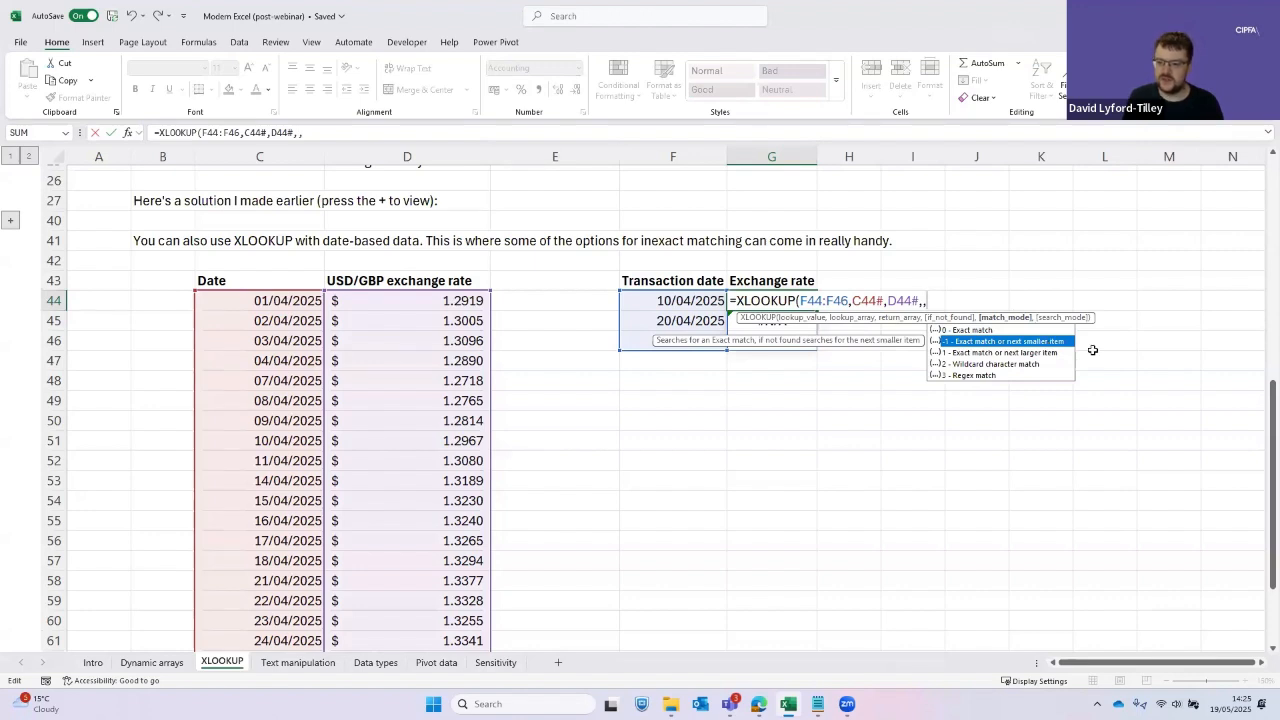
key(Tab)
text())
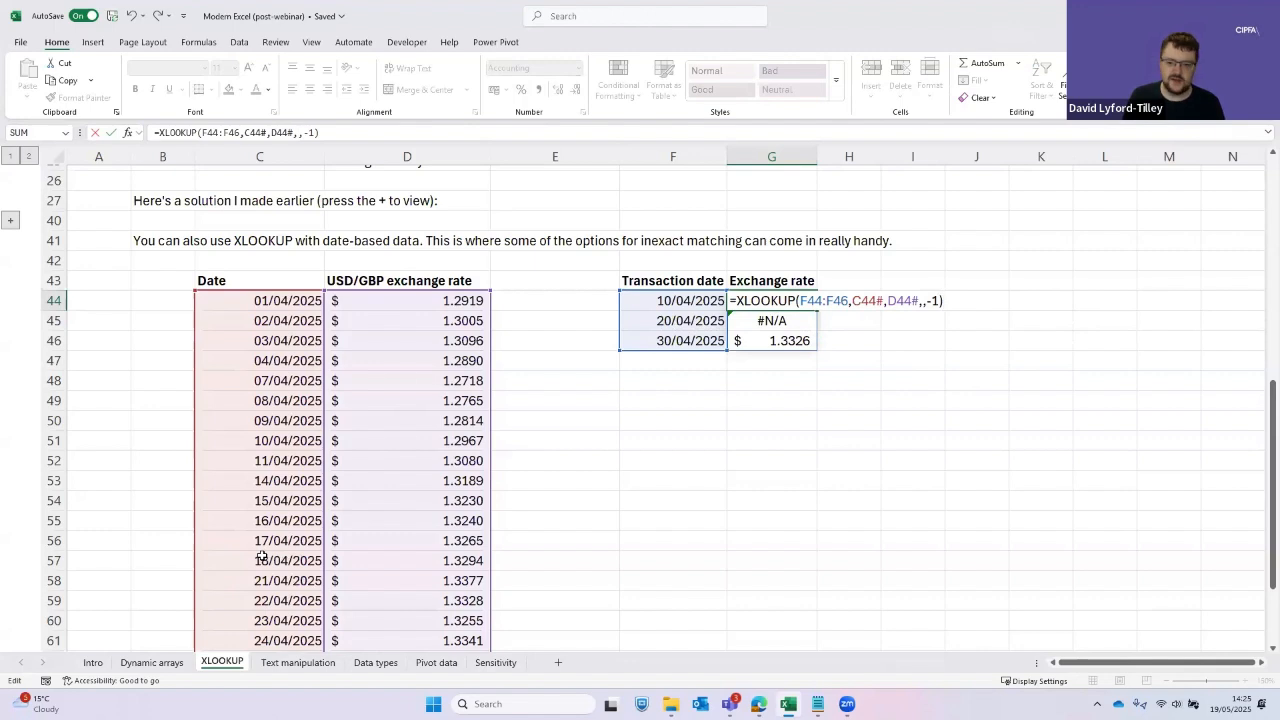
key(ctrl+Return)
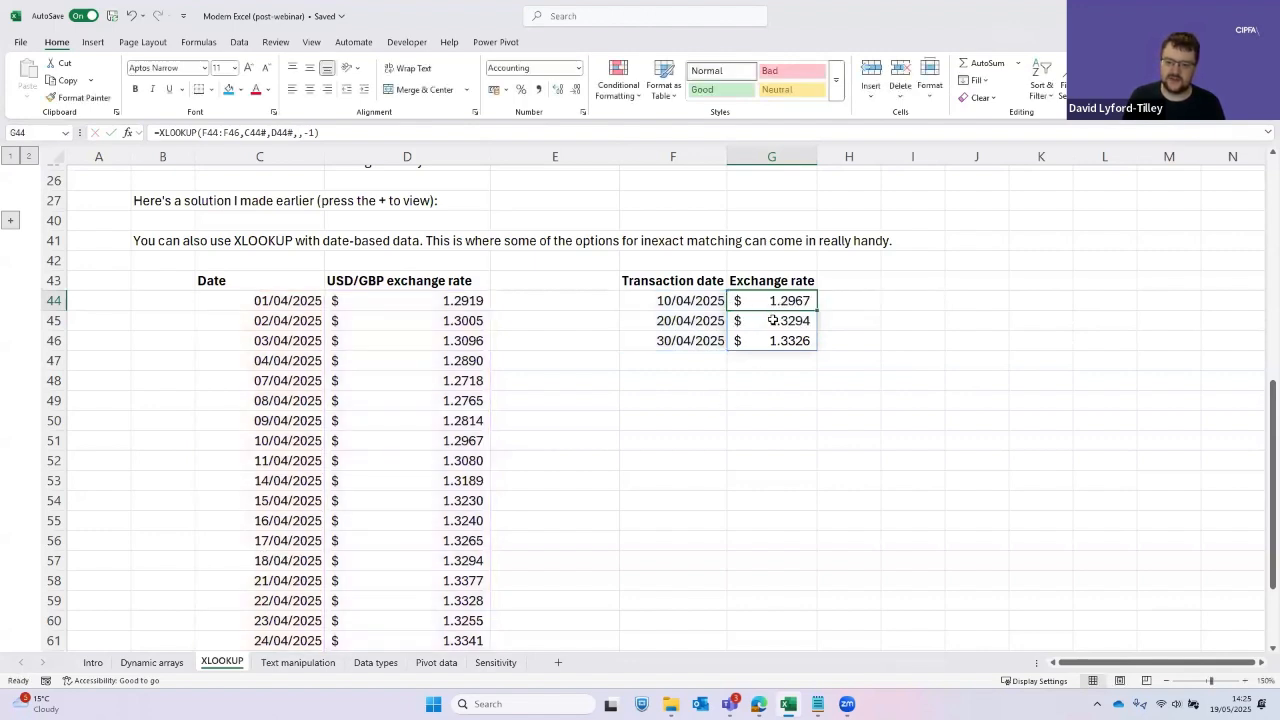
Compare the rate returned in G45 for 20/04/2025 with the 18/04/2025 row of the exchange rate table
click(773, 320)
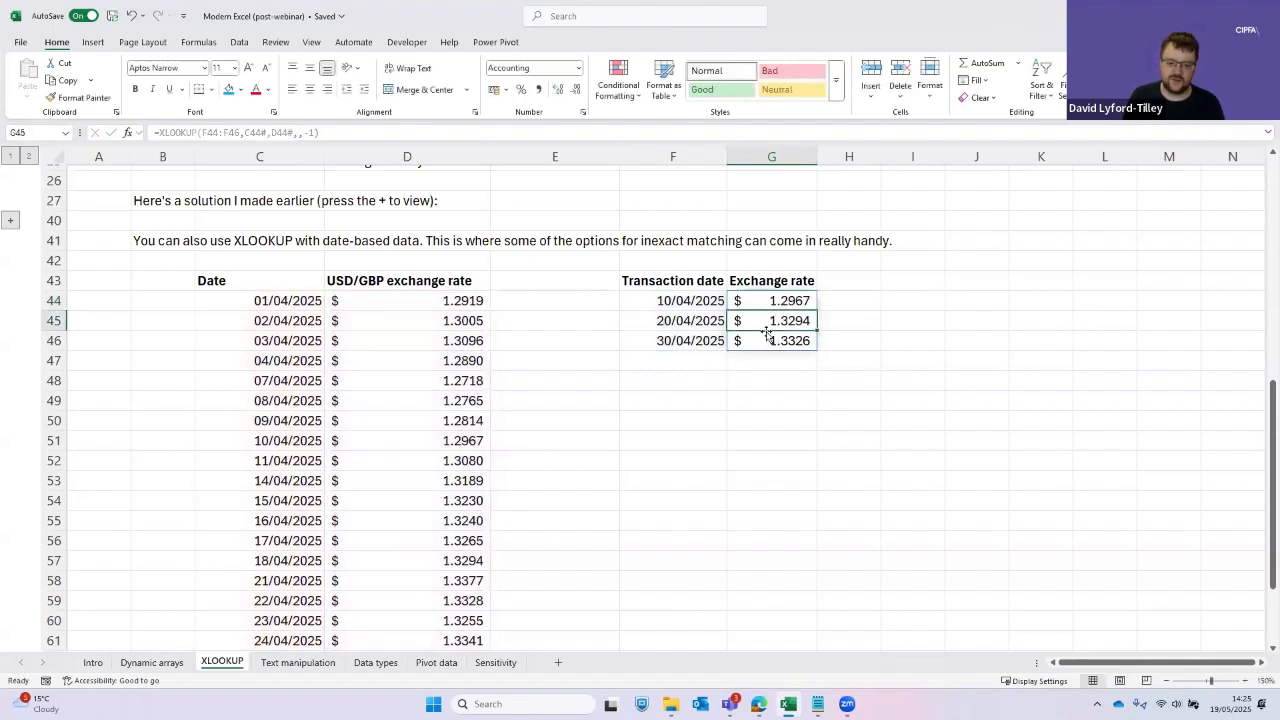
click(438, 549)
key(Down)
key(Left)
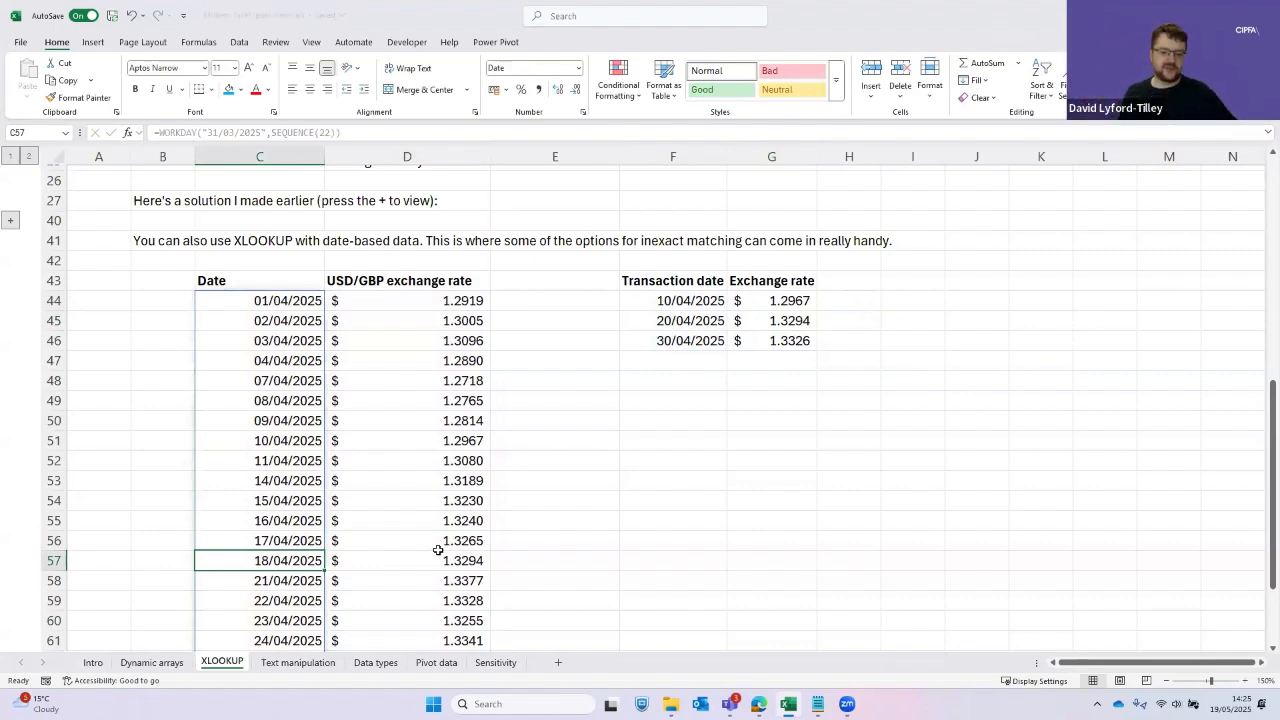
key(Right)
key(Right)
key(Right)
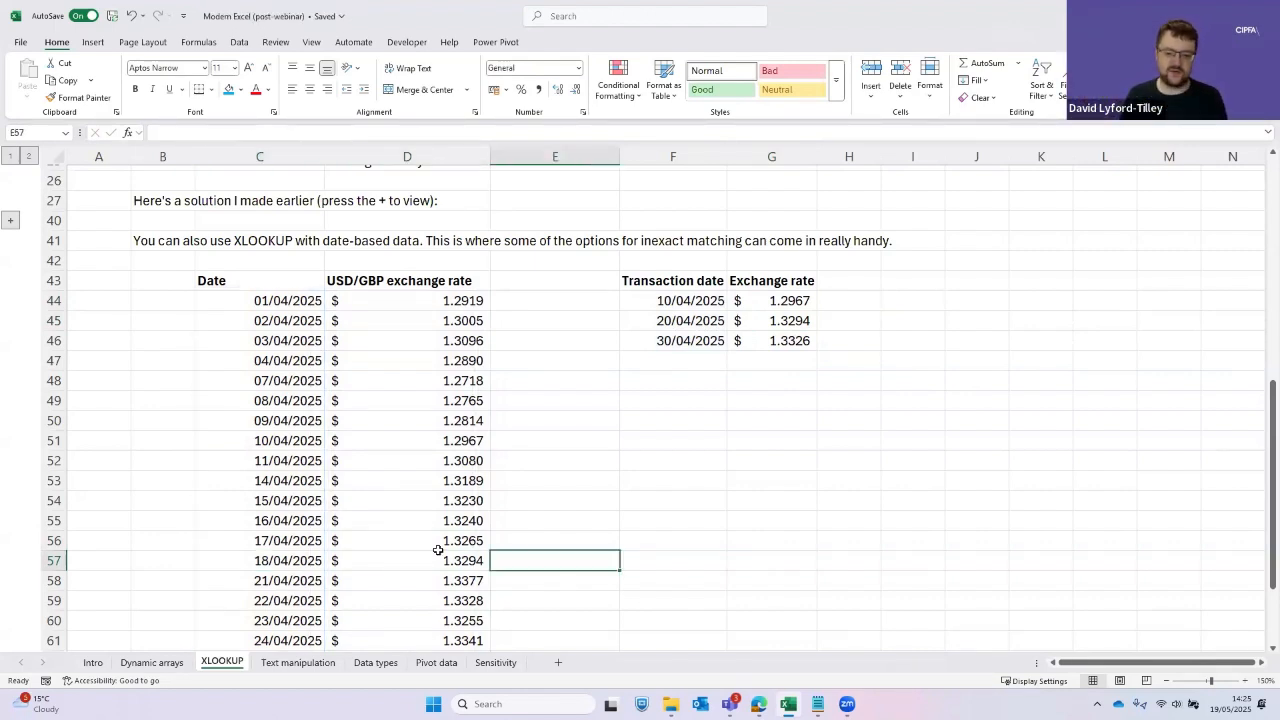
Review the exchange rates in G44:G46 and the XLOOKUP formula behind them
key(ctrl+Up)
key(Up)
key(Up)
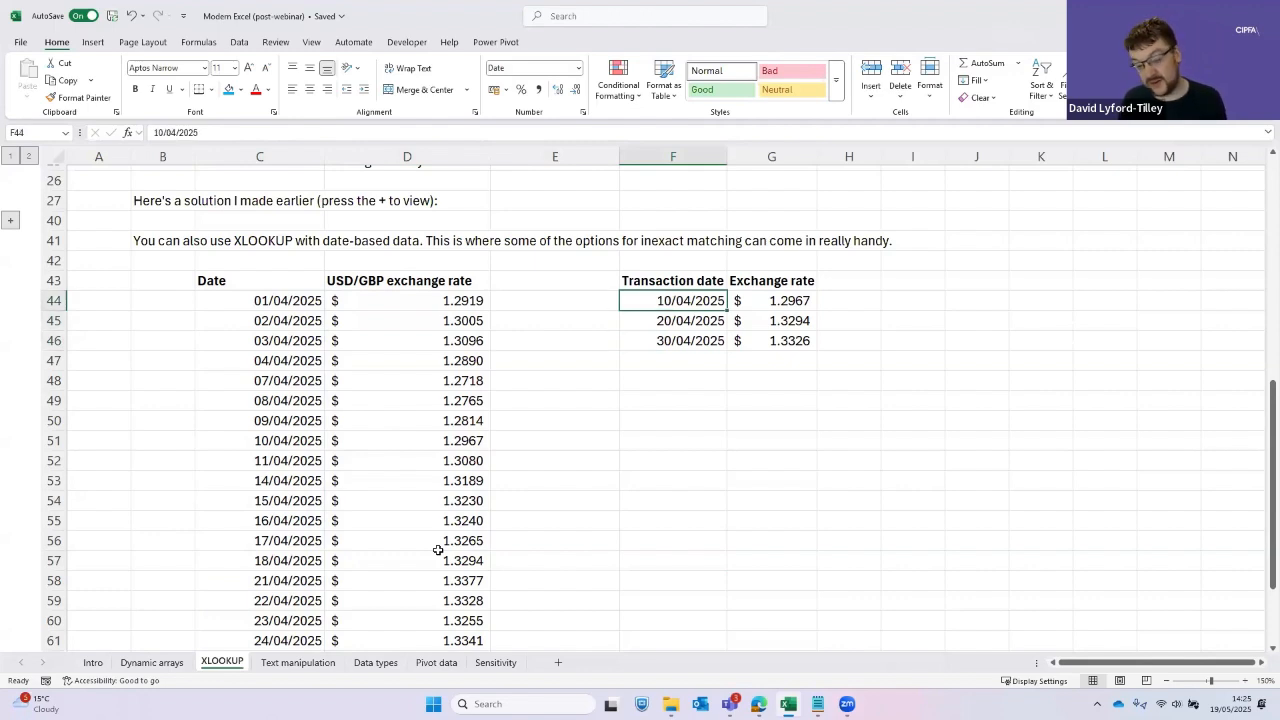
key(Right)
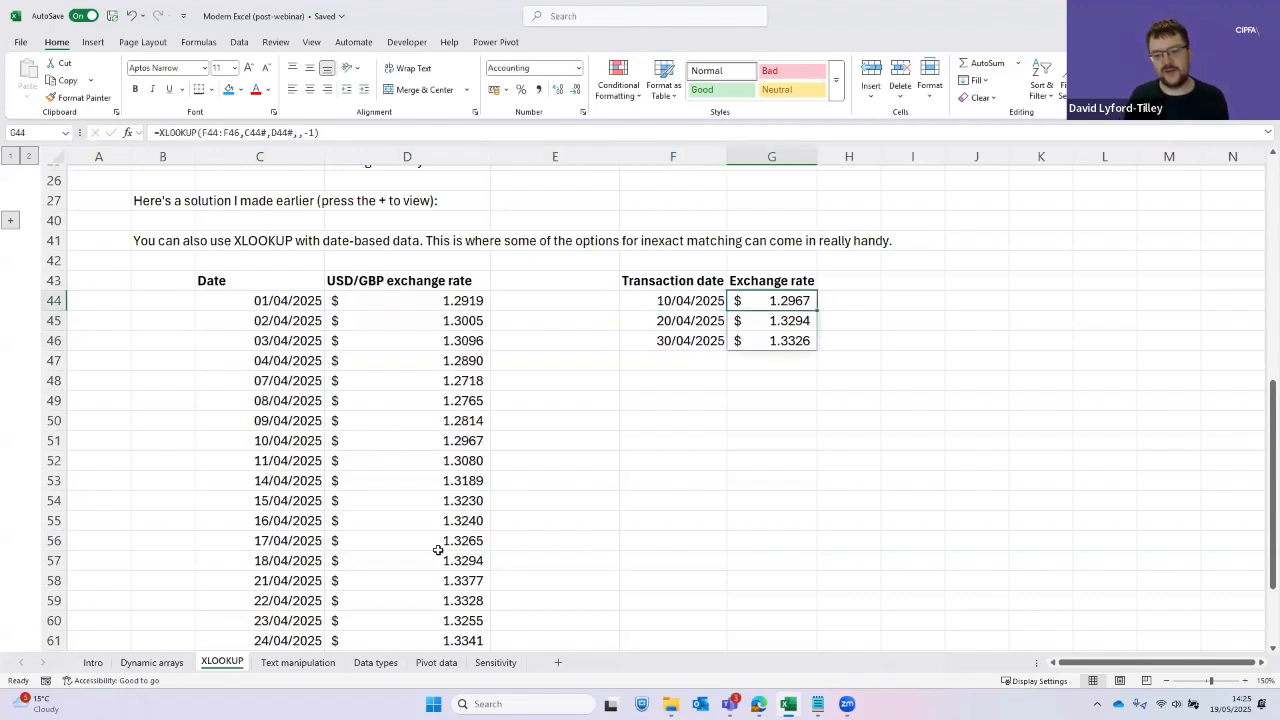
key(shift+Down)
key(shift+Down)
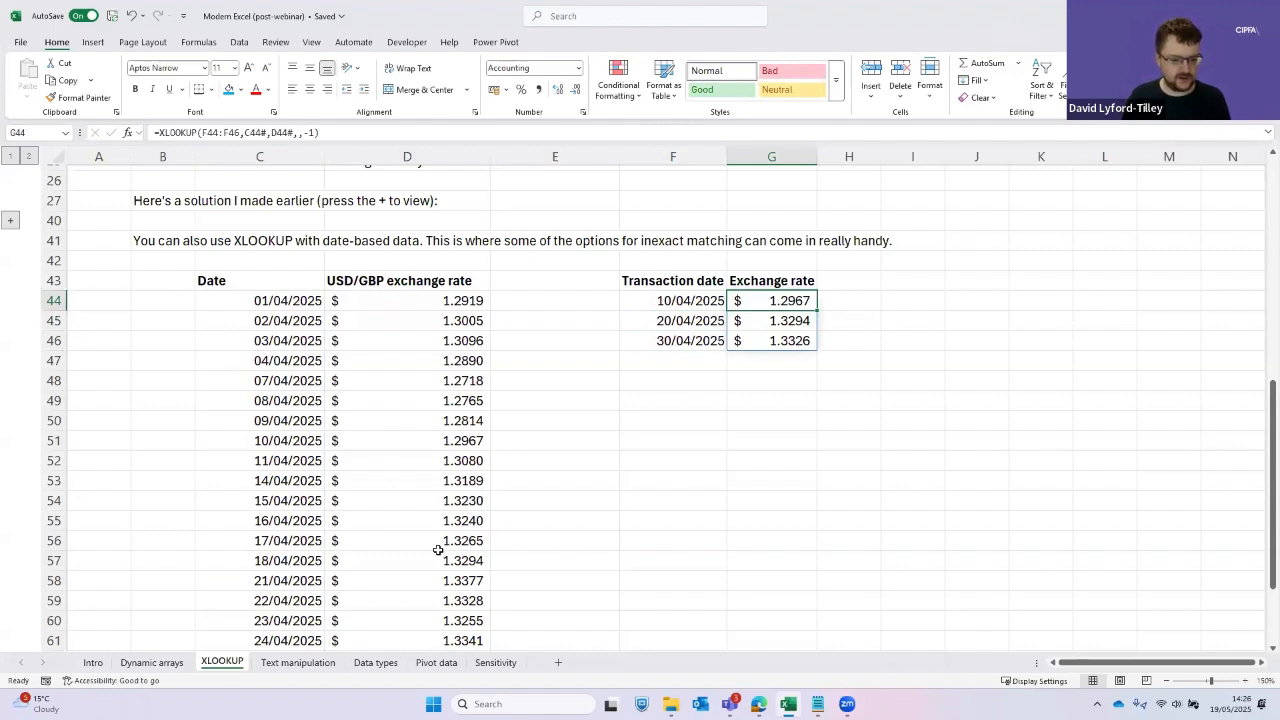
Switch to the Text manipulation sheet and select the first booker name in C7
key(ctrl+Page_Down)
key(Down)
key(Down)
key(Down)
key(Down)
key(Down)
key(Right)
key(Right)
key(Down)
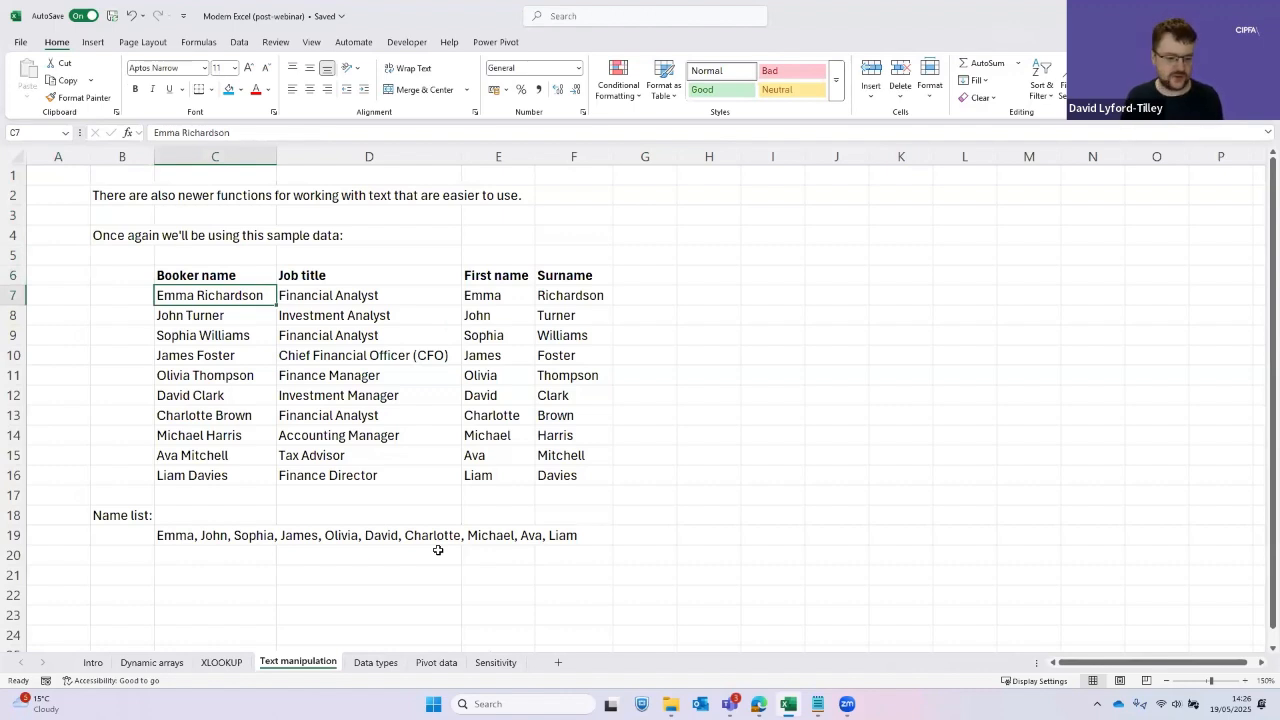
Look through the full names in the Booker name column of the sample data
key(Down)
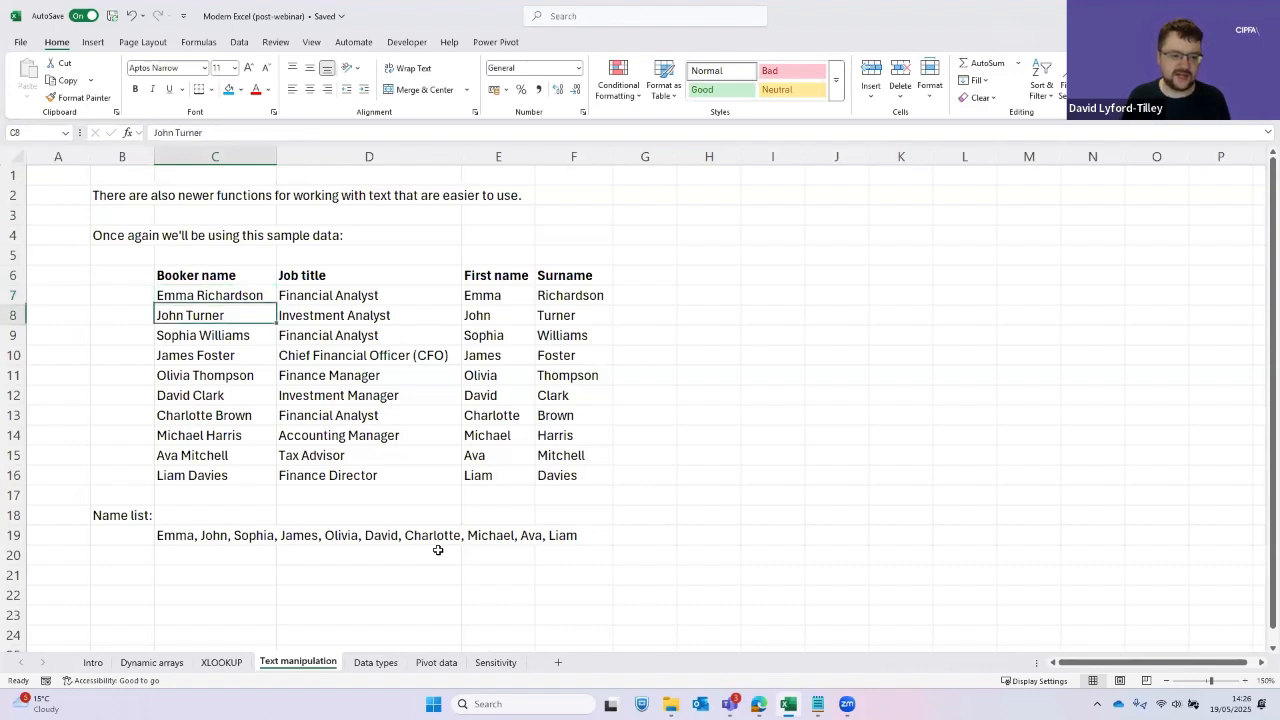
key(Down)
key(Down)
key(Down)
key(Down)
key(Up)
key(Up)
key(Up)
key(Up)
key(Up)
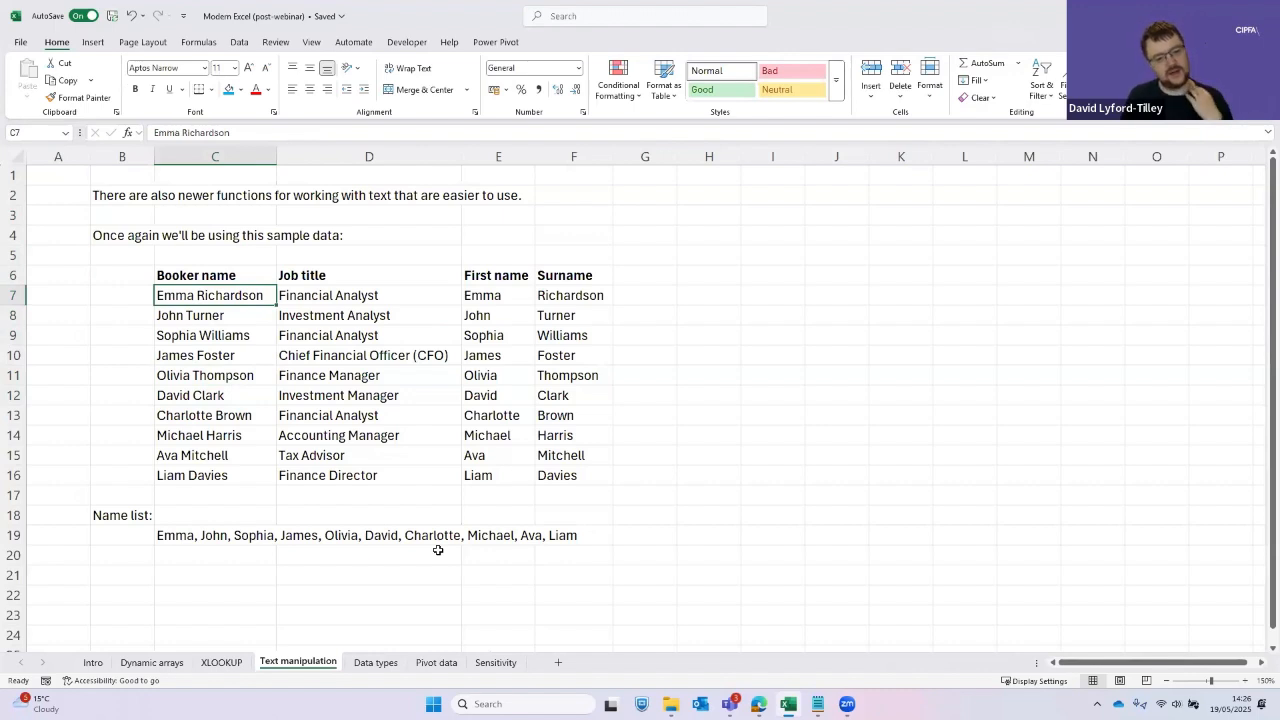
Compare the first booker name with the TEXTBEFORE and TEXTAFTER formulas in E7 and F7
key(Right)
key(Right)
key(Right)
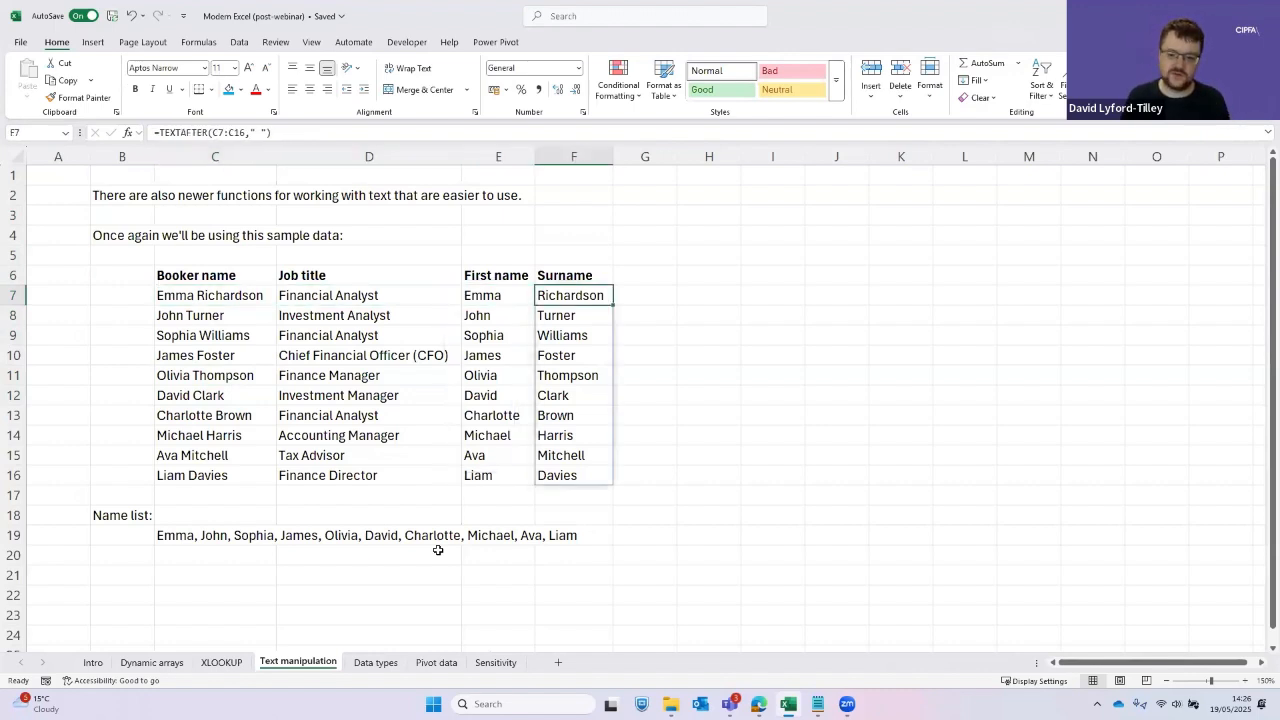
key(Left)
key(Left)
key(Left)
key(Left)
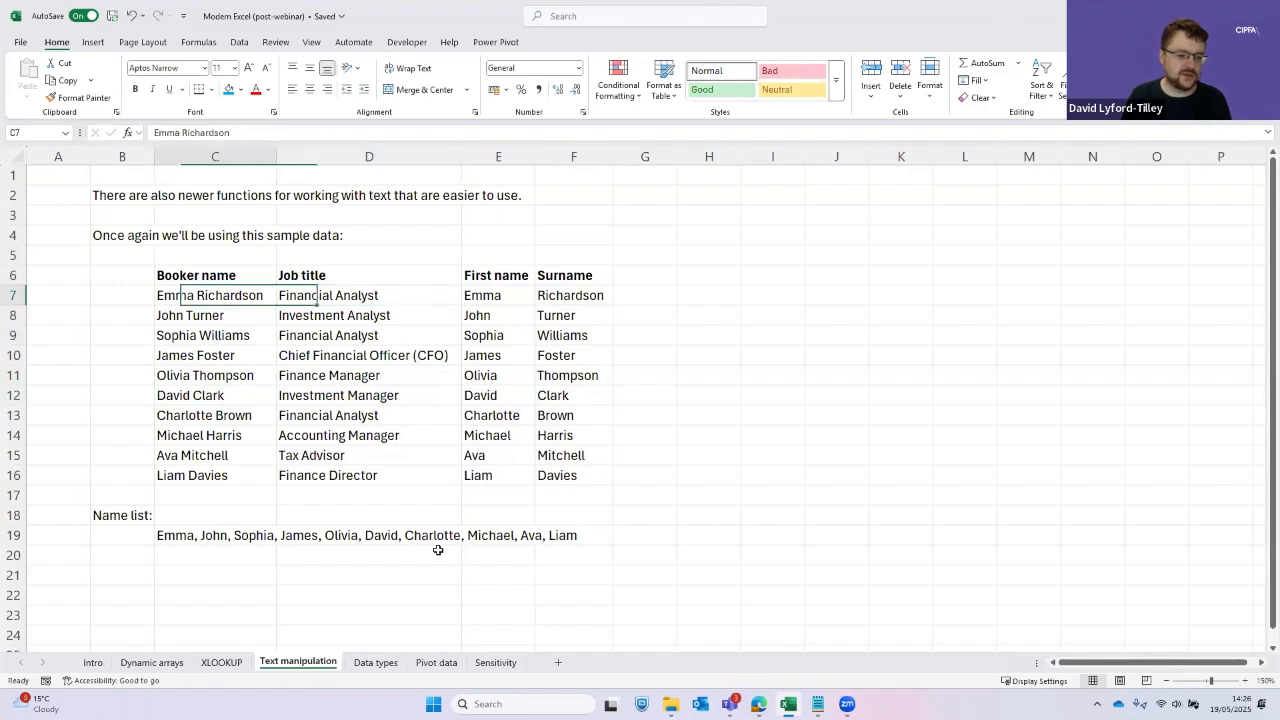
key(Right)
key(Right)
key(Right)
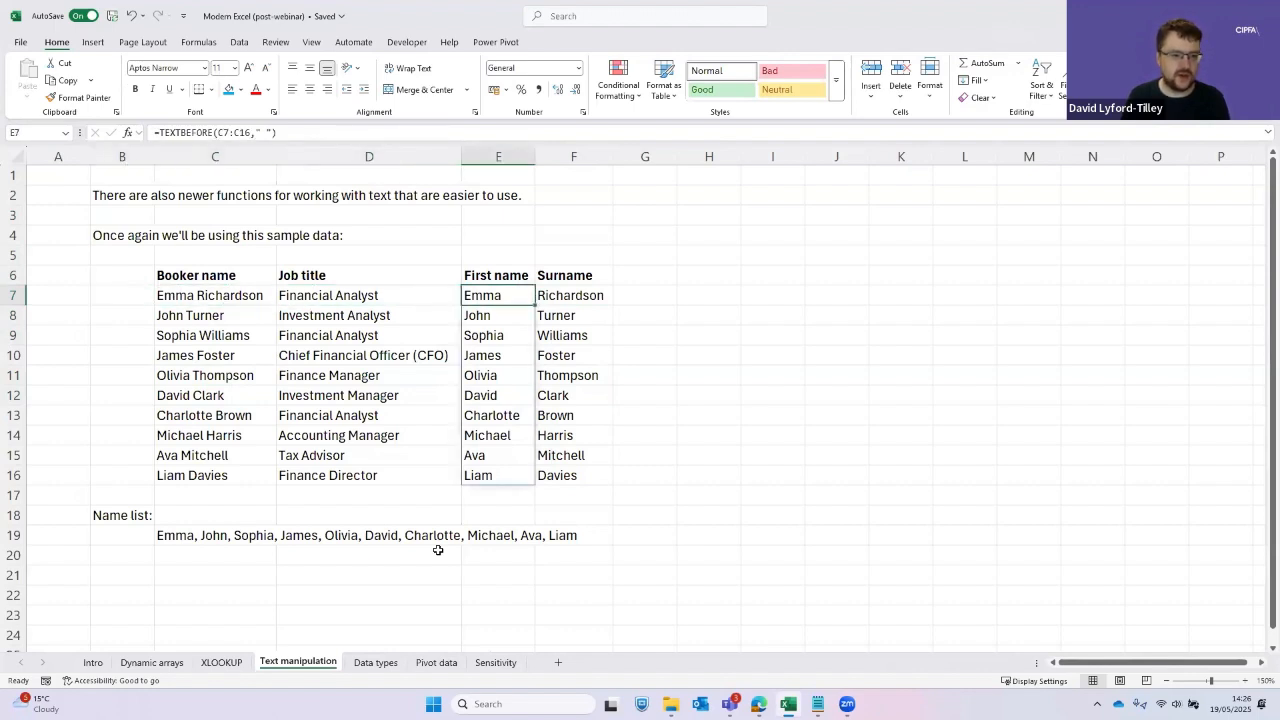
Examine the TEXTBEFORE formula in E7, checking its text range and space delimiter arguments
key(F2)
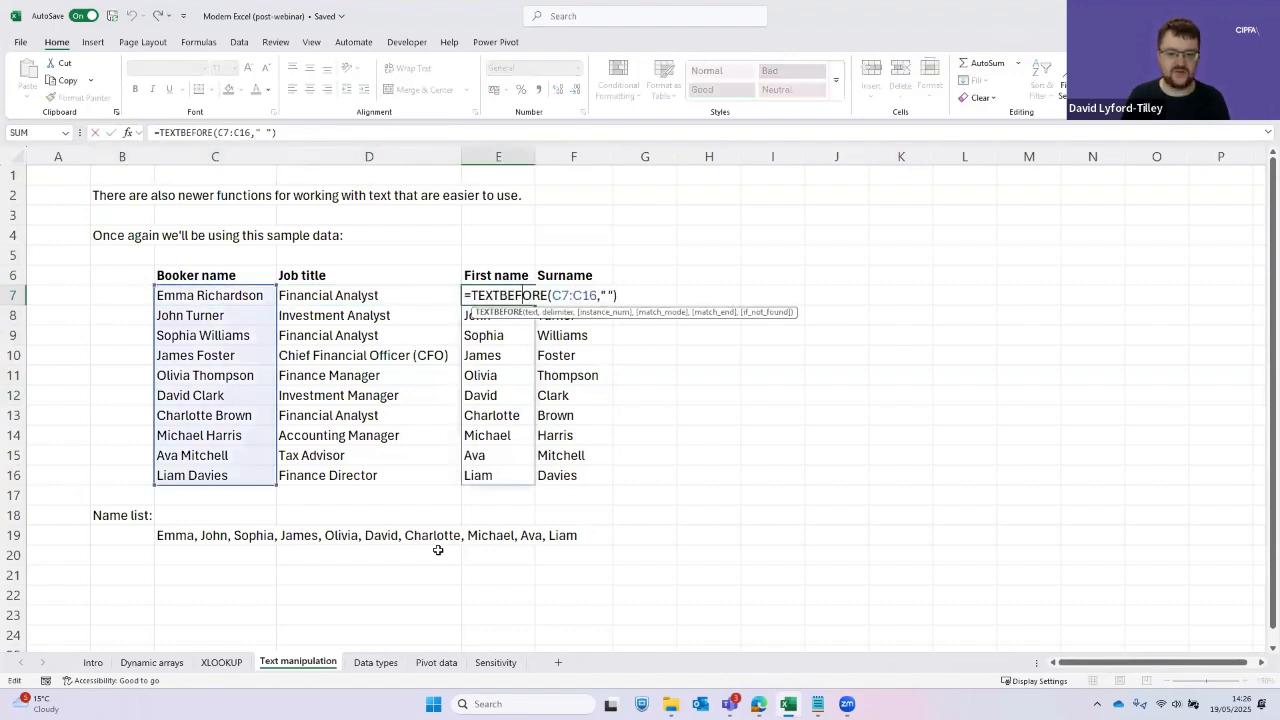
key(Home)
key(Right)
key(Right)
key(Right)
key(Right)
key(Right)
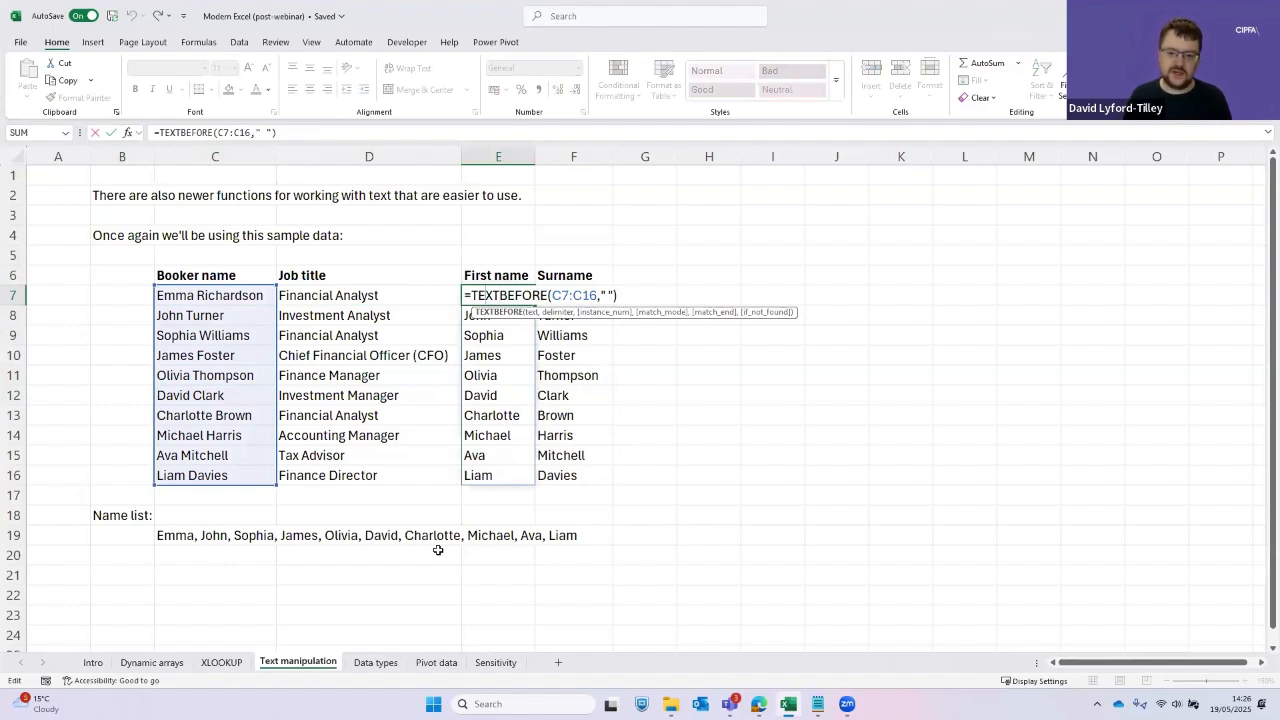
key(End)
key(Left)
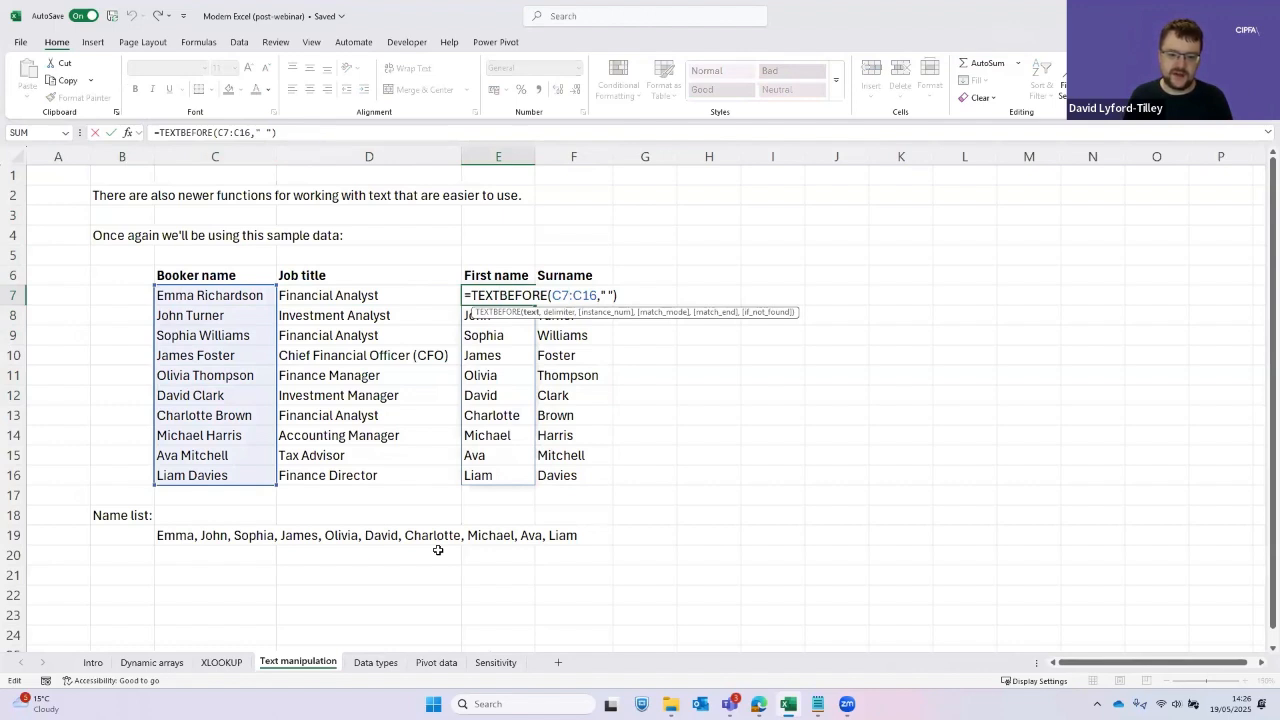
key(Right)
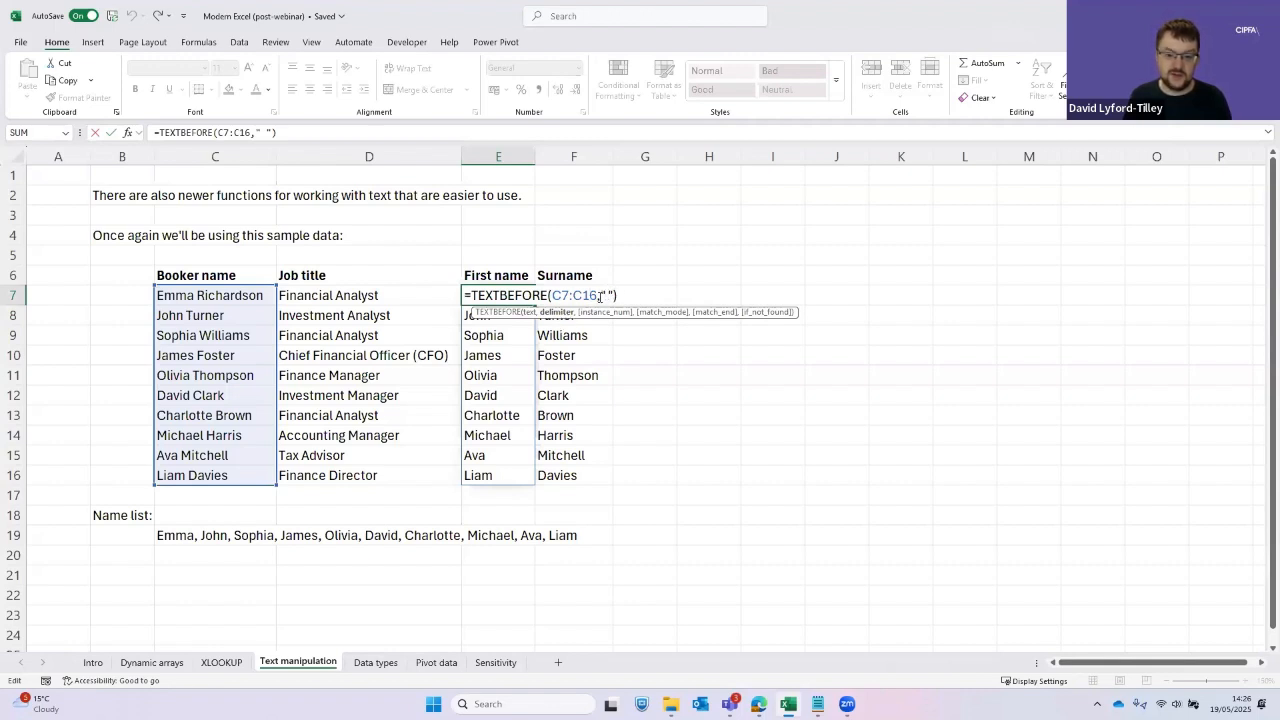
key(Return)
key(Return)
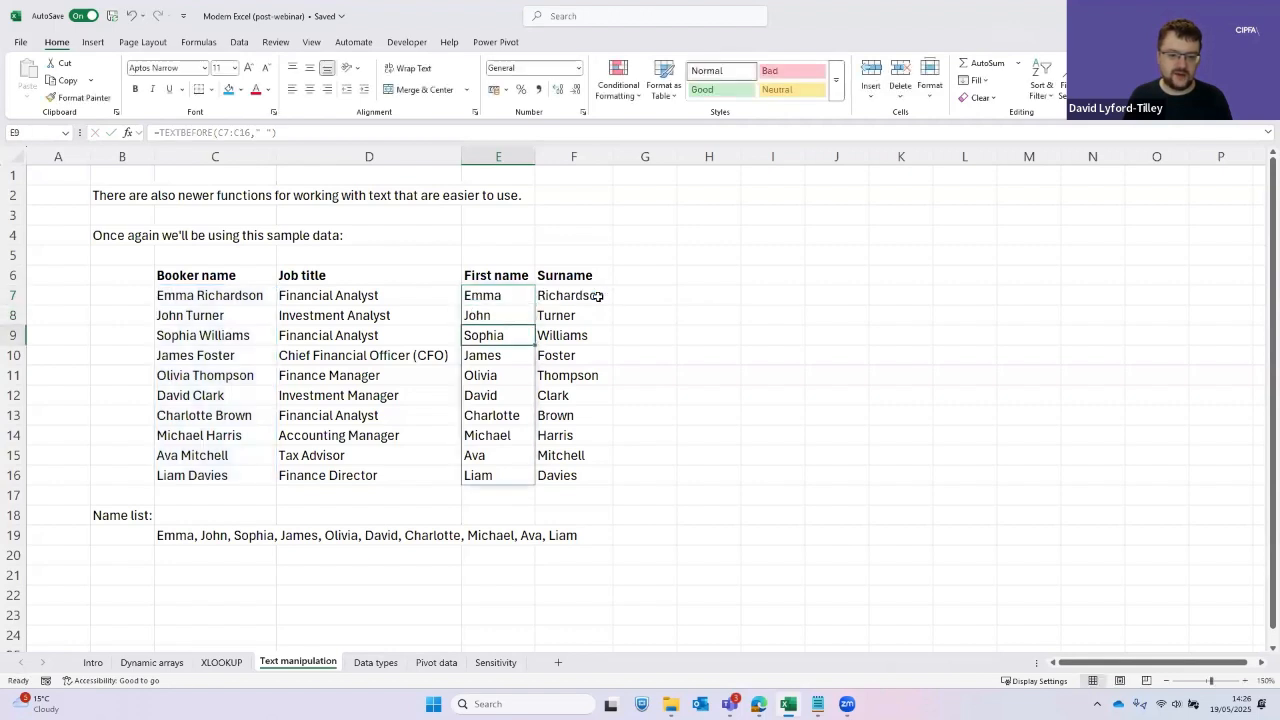
Look through the spilled first names in E7:E16 and return to the source formula cell E7
key(Down)
key(Down)
key(Down)
key(Down)
key(Down)
key(Down)
key(Down)
key(Up)
key(Up)
key(Up)
key(Up)
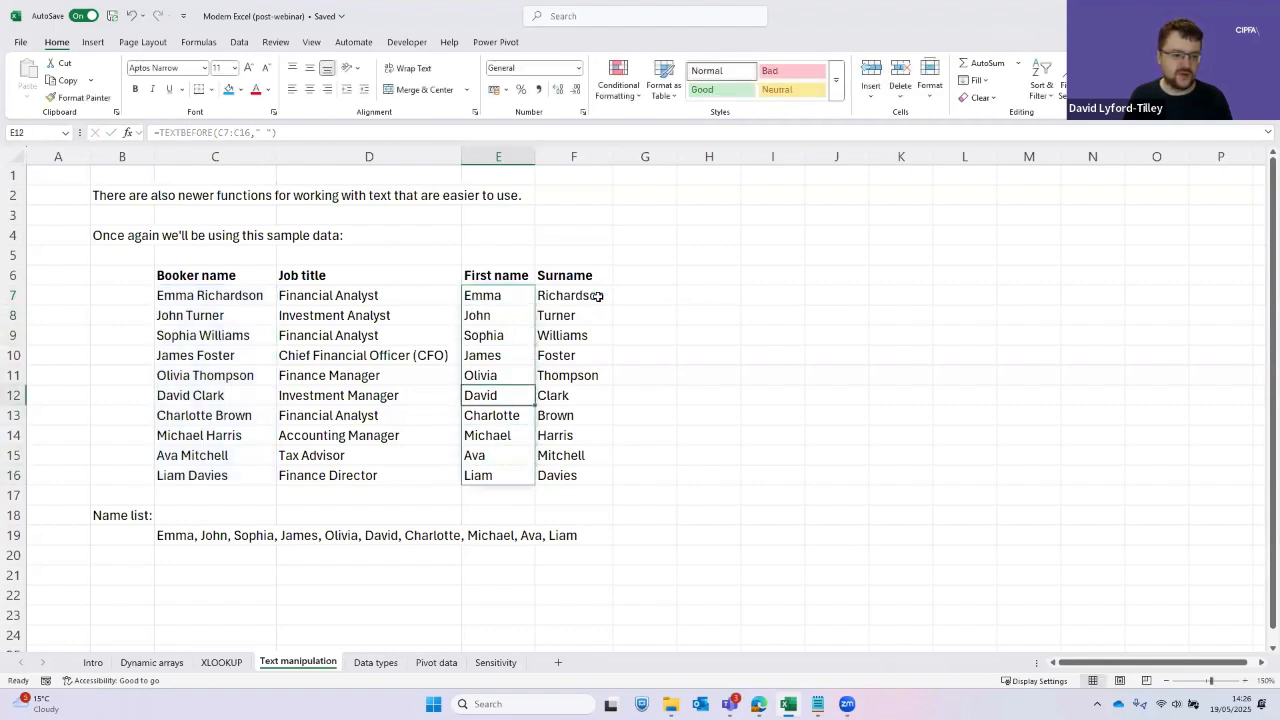
key(Up)
key(Up)
key(Up)
key(Up)
key(Up)
key(Up)
key(Down)
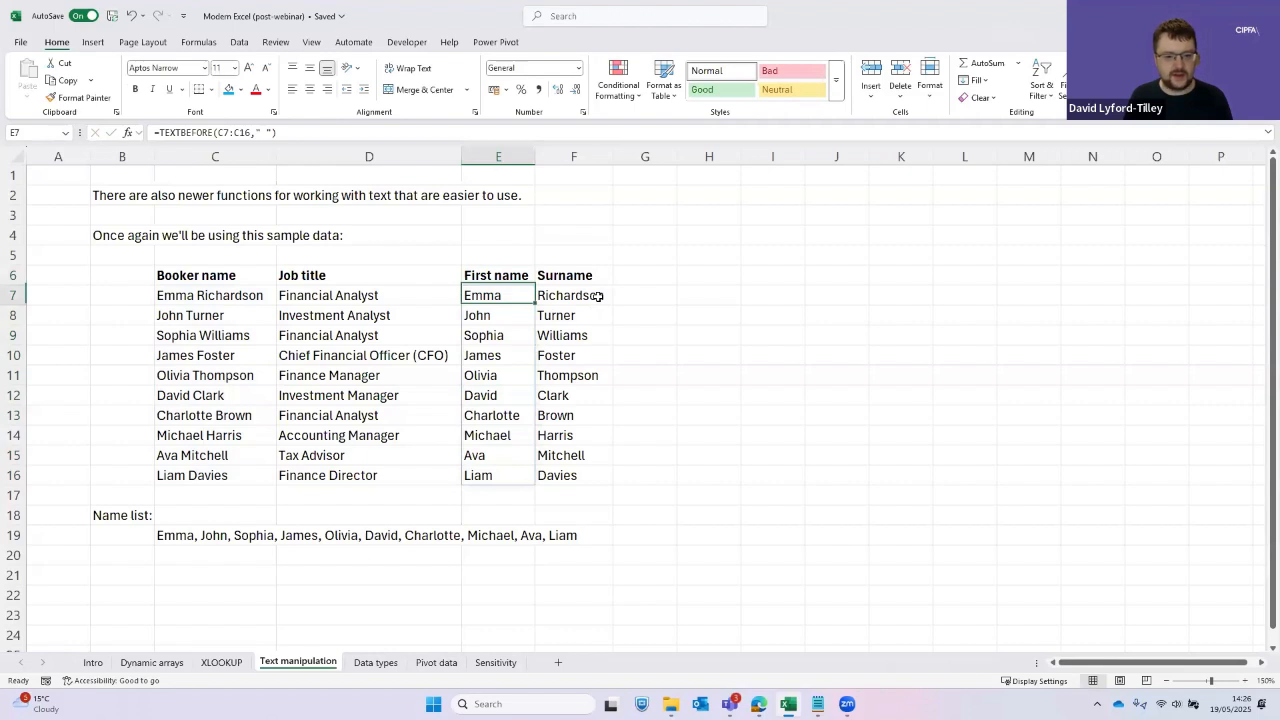
Examine the TEXTAFTER formula in F7, checking its text range and space delimiter arguments
double_click(597, 296)
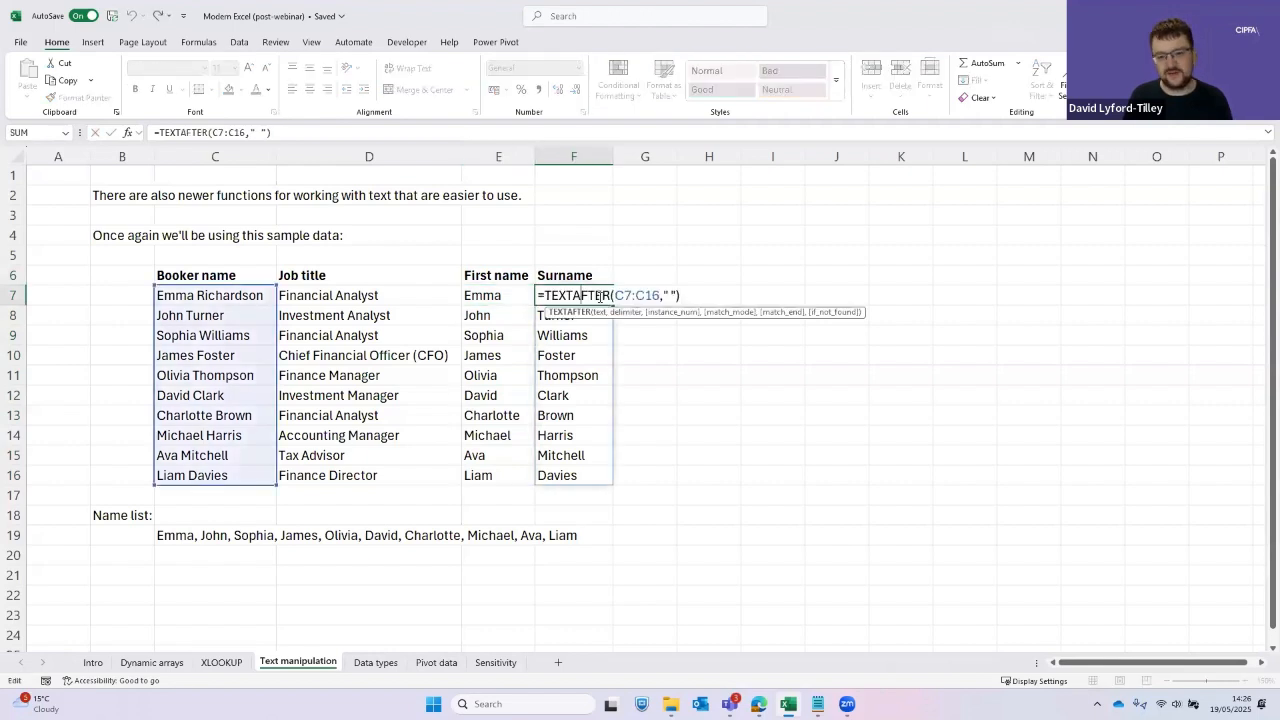
key(End)
key(Left)
key(Left)
key(Left)
key(Left)
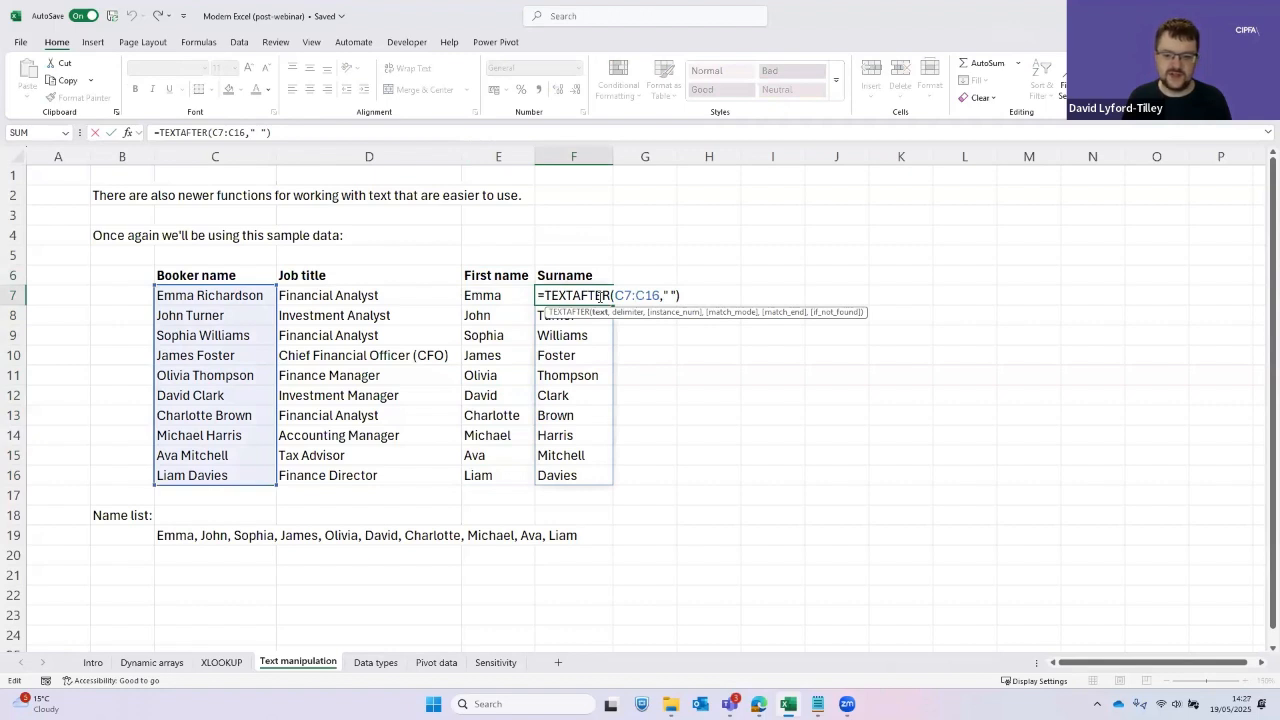
key(Right)
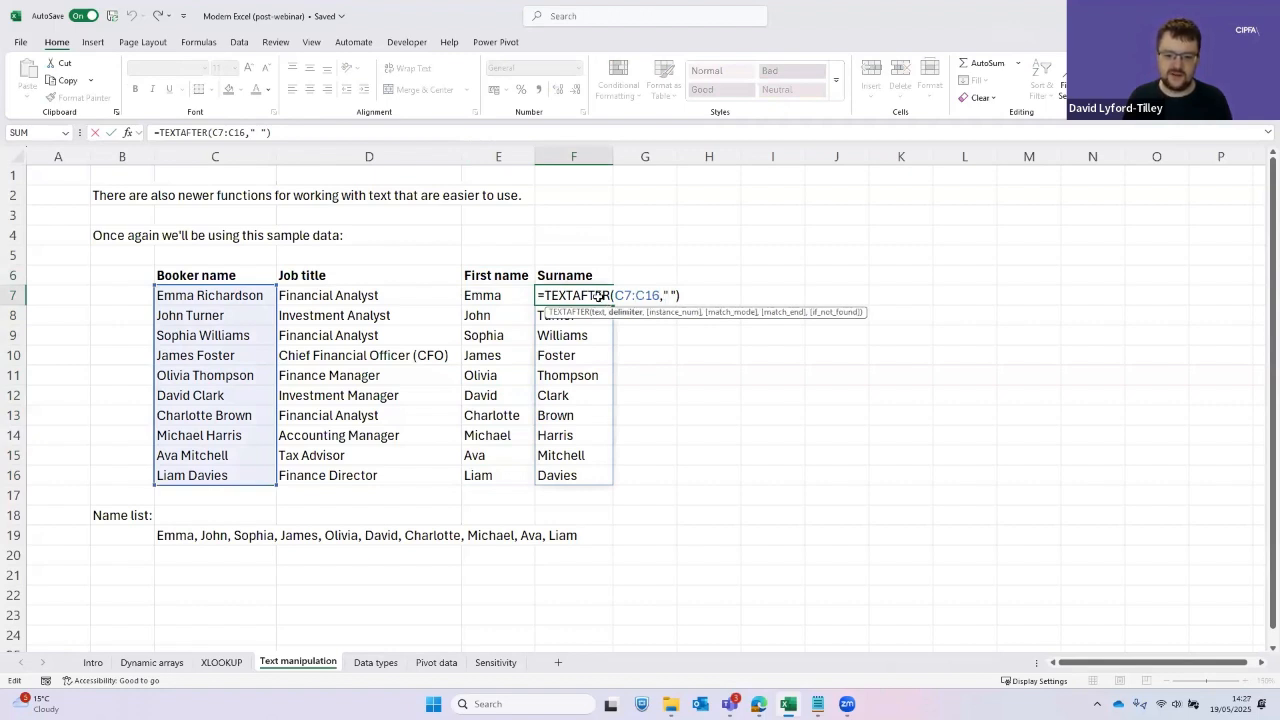
key(Return)
Look through the spilled surnames in the Surname column
key(Down)
key(Down)
key(Down)
key(Down)
key(Down)
key(Down)
key(Down)
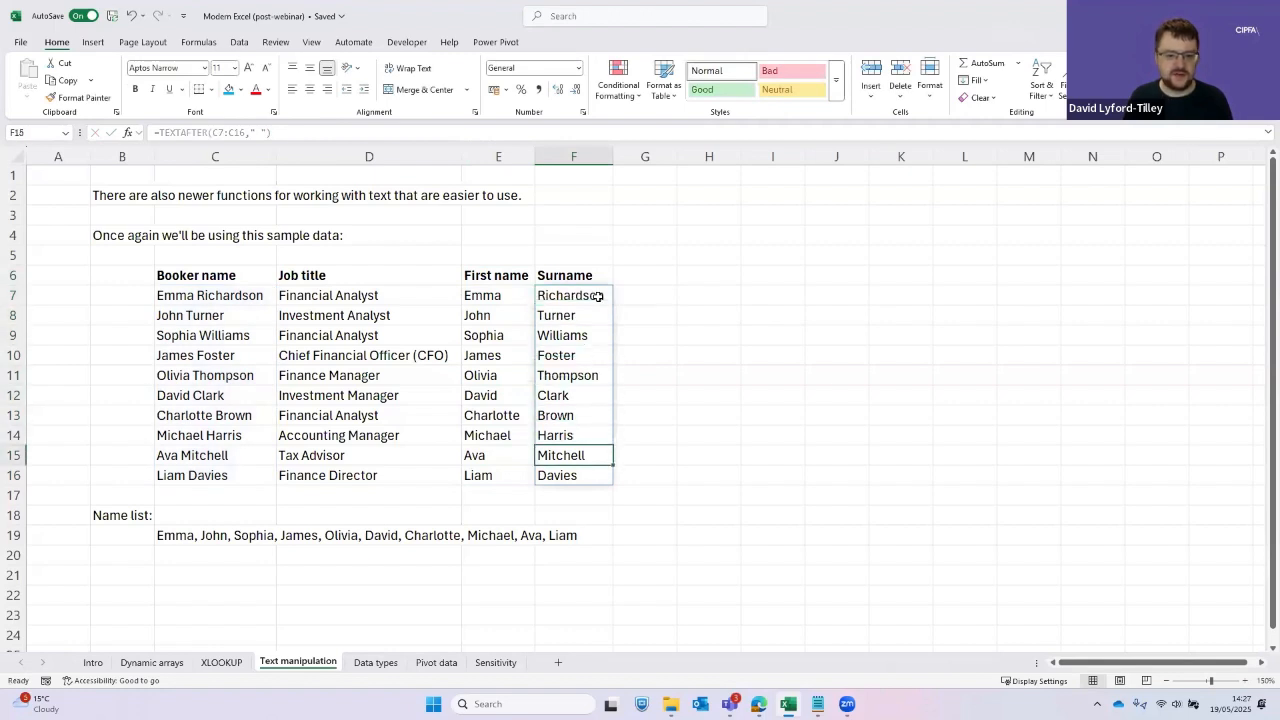
key(Up)
key(Up)
key(Up)
key(Up)
key(Up)
key(Up)
key(Up)
key(Up)
key(Up)
key(Down)
key(Down)
key(Down)
key(Down)
Inspect the ARRAYTOTEXT formula in C19, including its E7# reference and format argument, without changing it
key(Left)
key(Left)
key(Left)
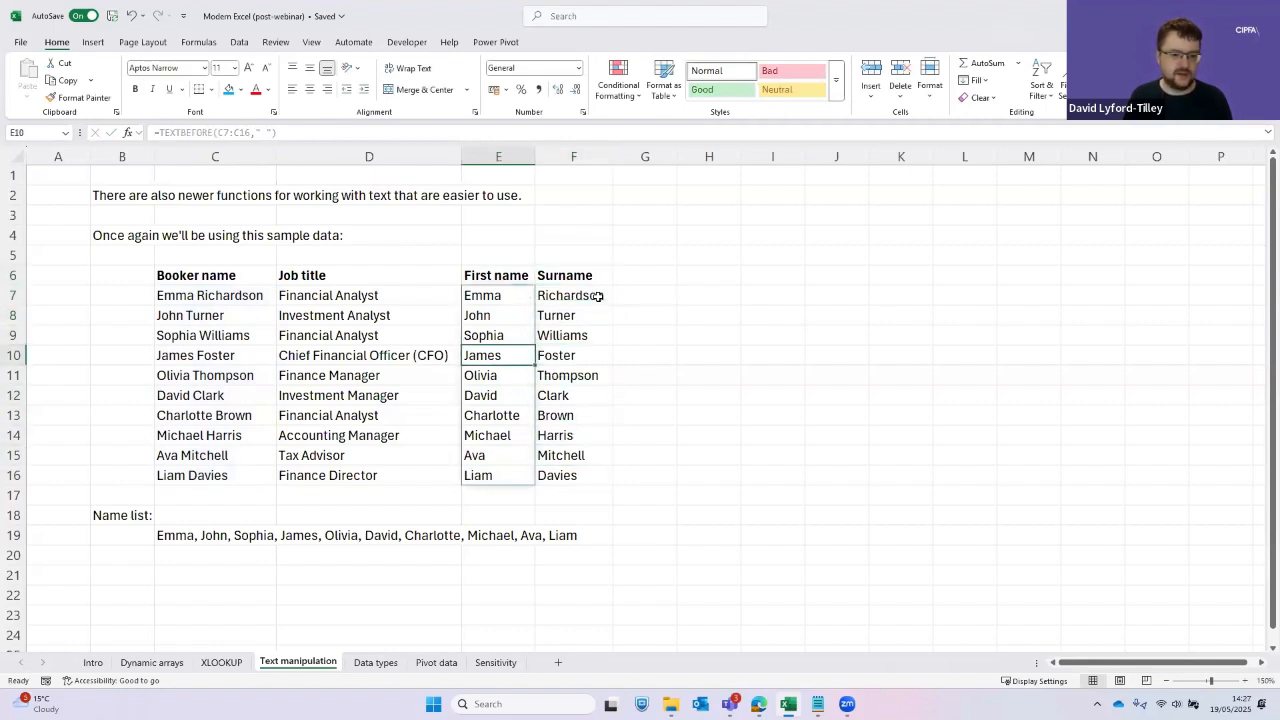
key(Left)
key(ctrl+Down)
key(Down)
key(Down)
key(Right)
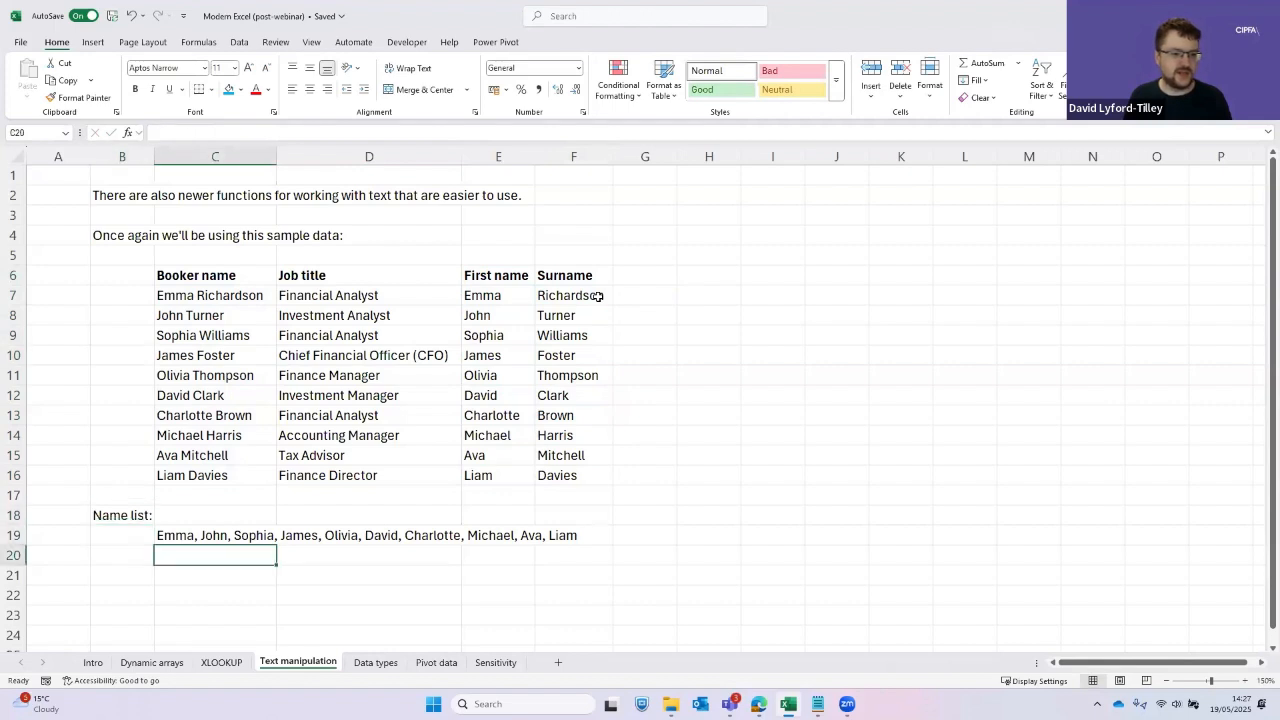
key(Up)
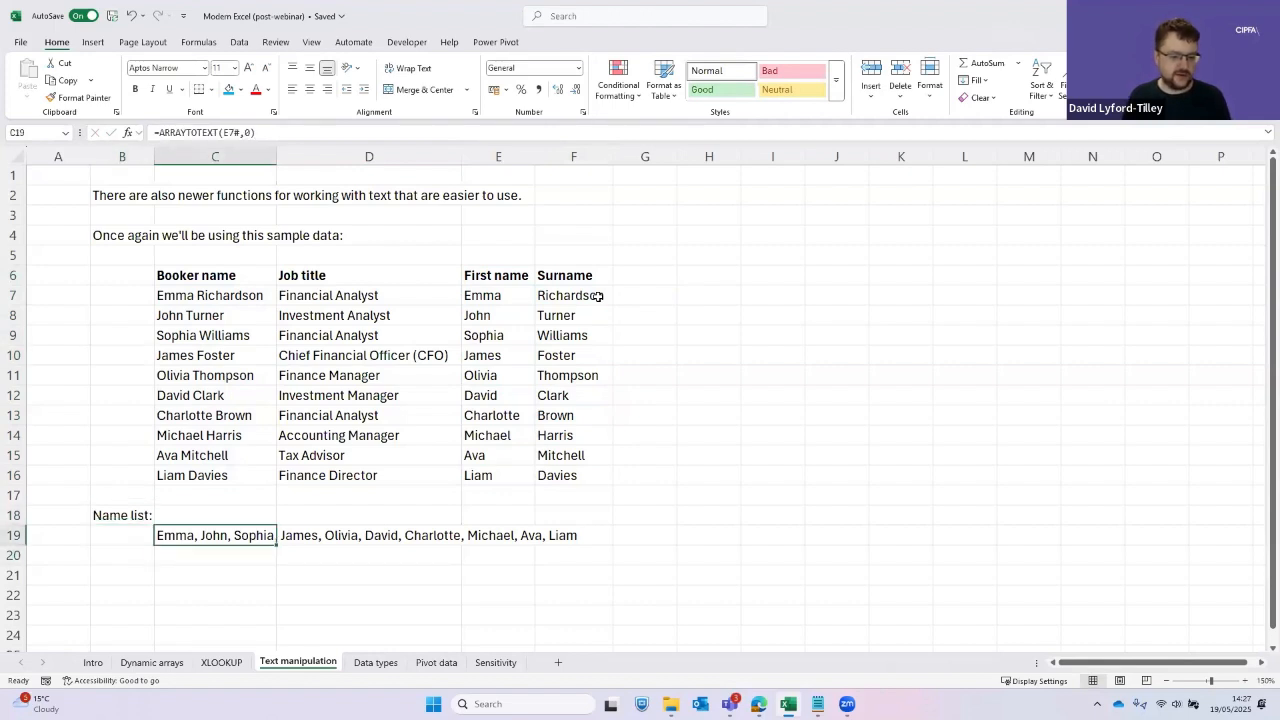
key(Down)
key(Up)
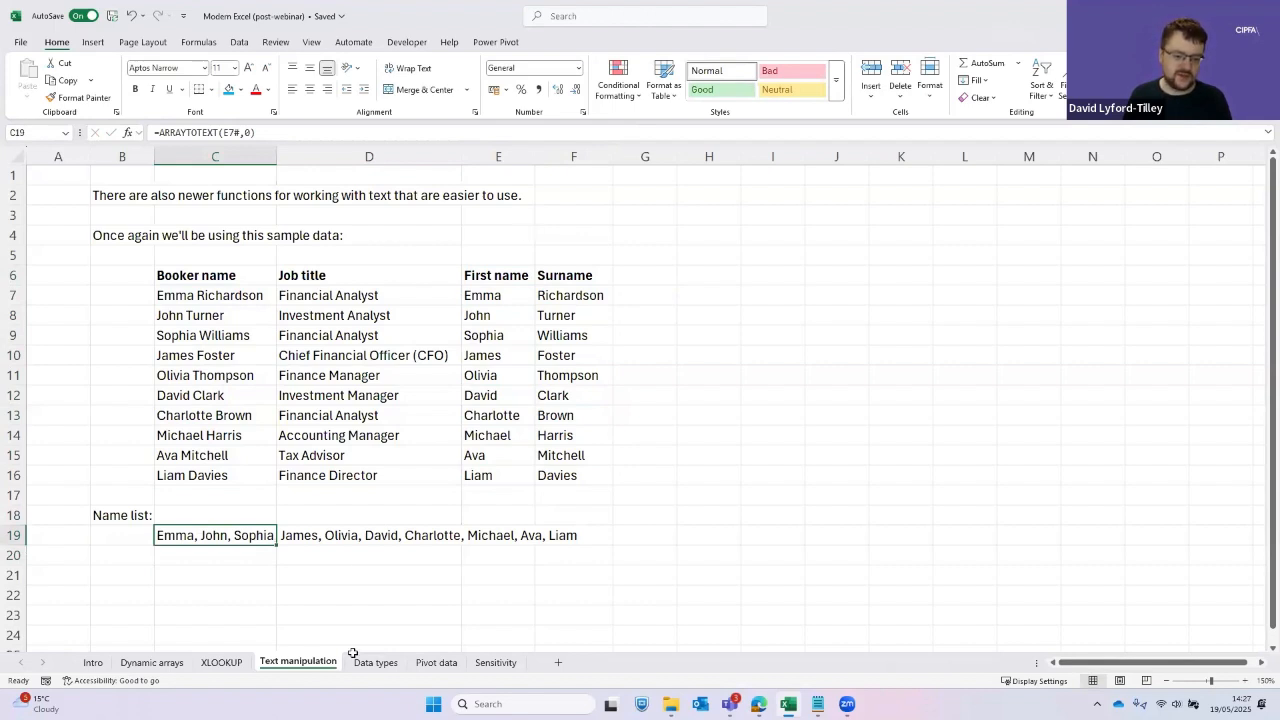
key(F2)
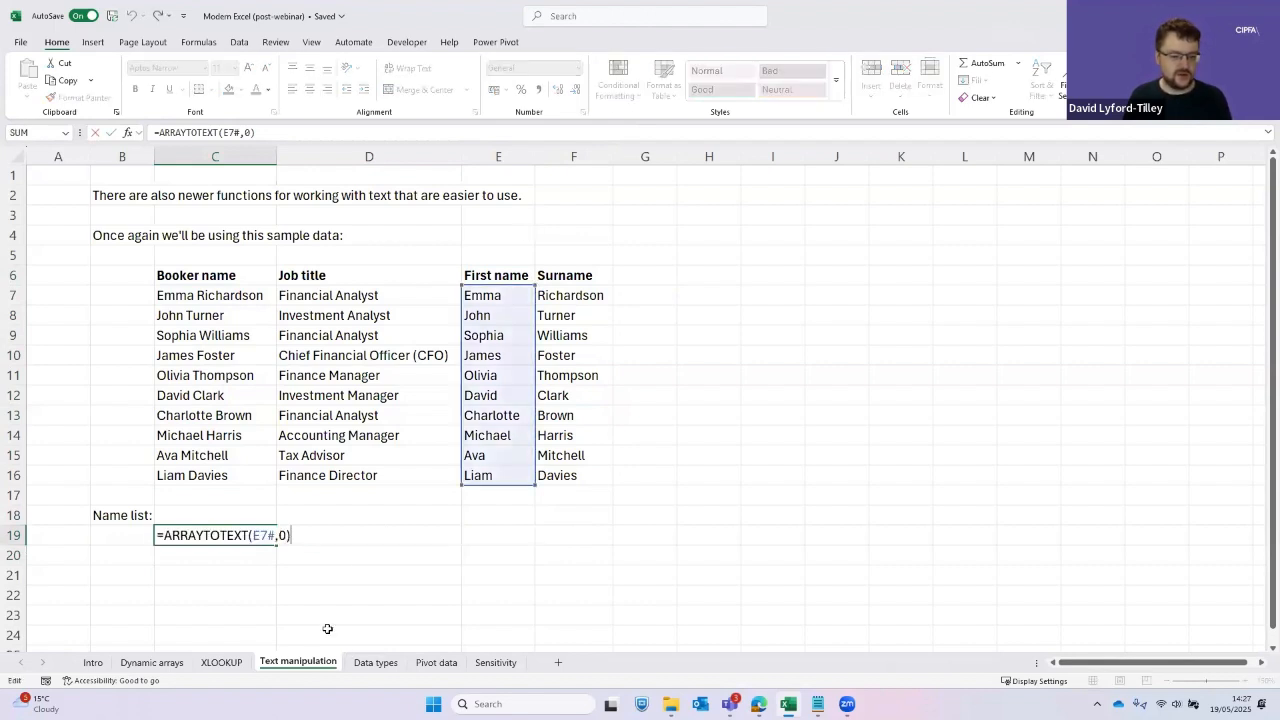
key(Escape)
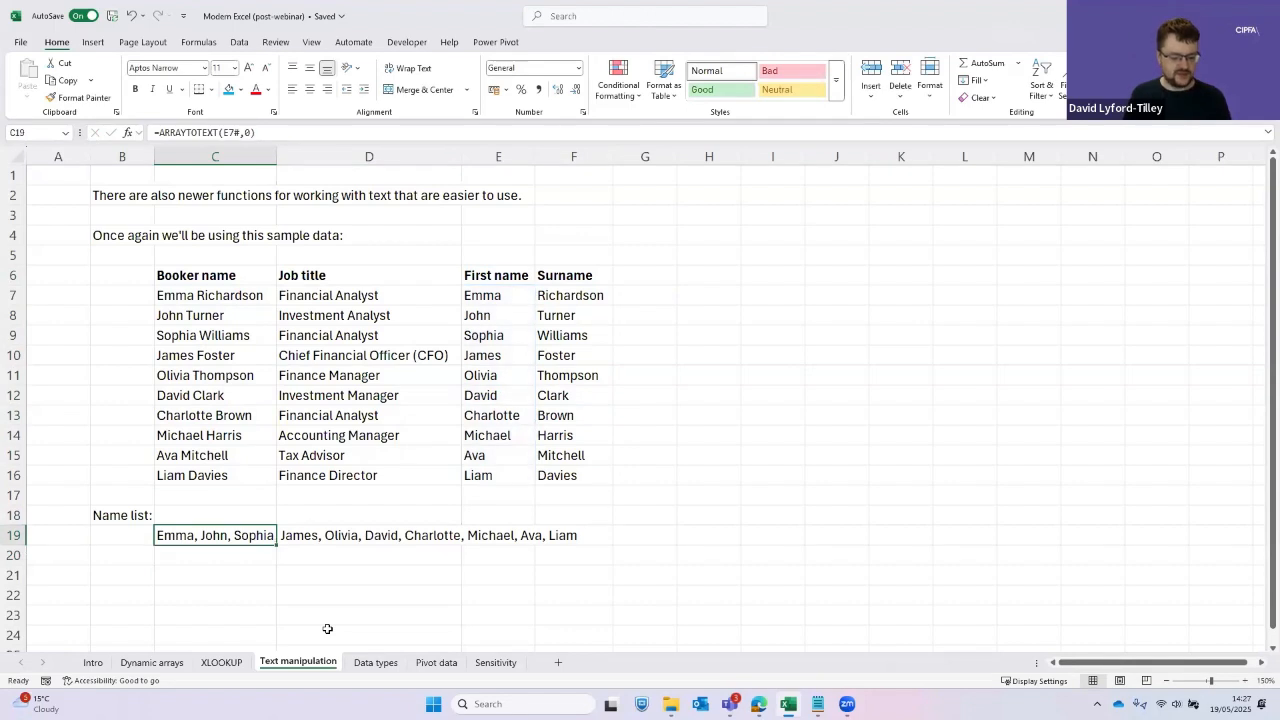
key(F2)
key(BackSpace)
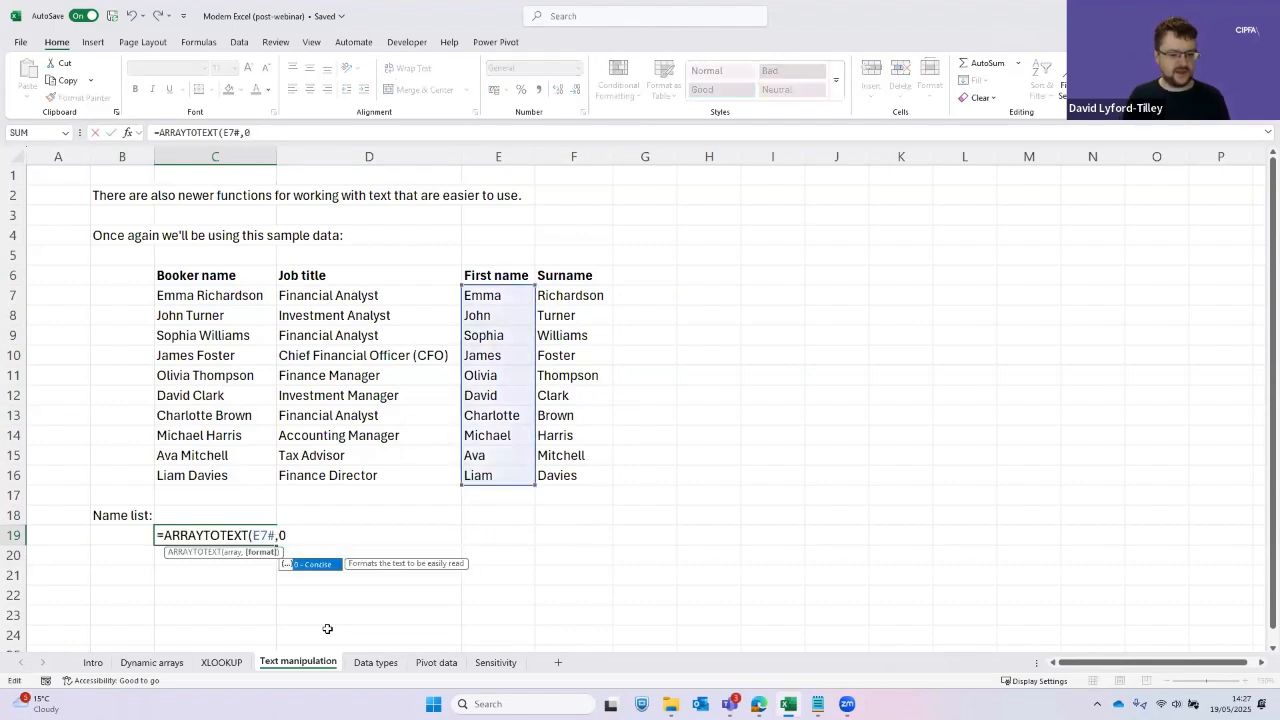
key(BackSpace)
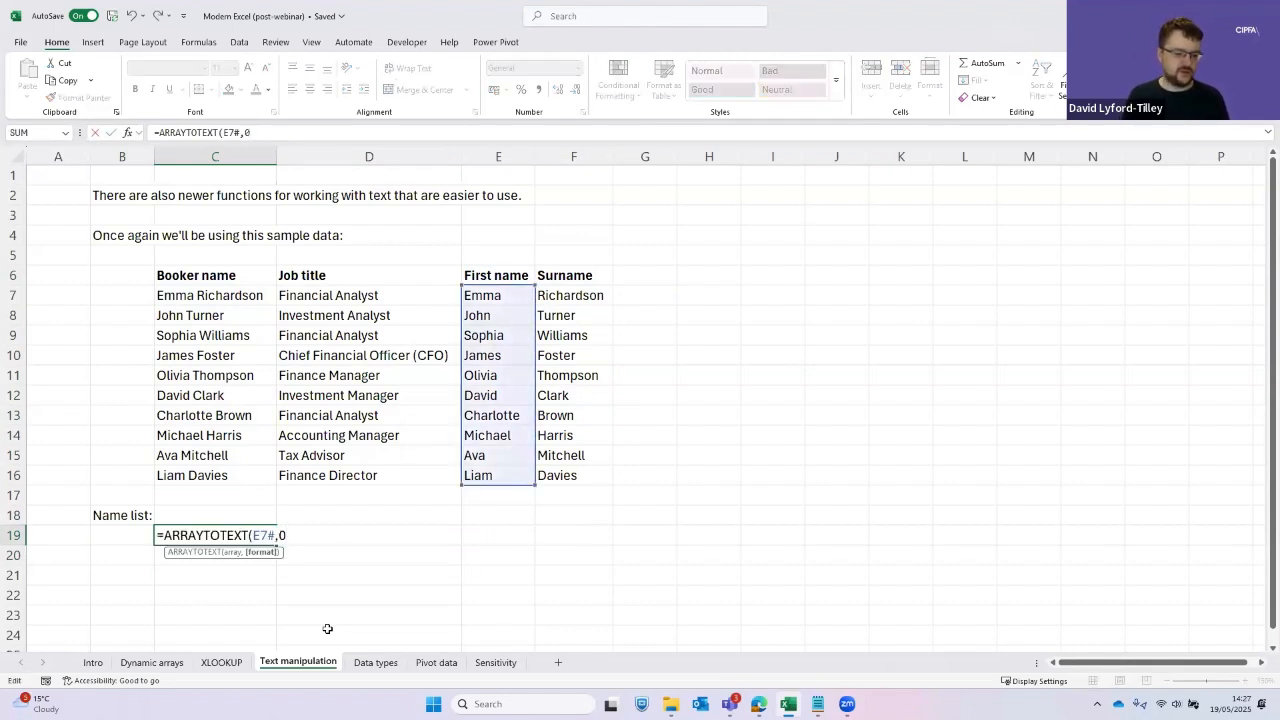
key(Escape)
Select the spilled first names in E7:E16 that feed the name list
key(Up)
key(Down)
key(Right)
key(Right)
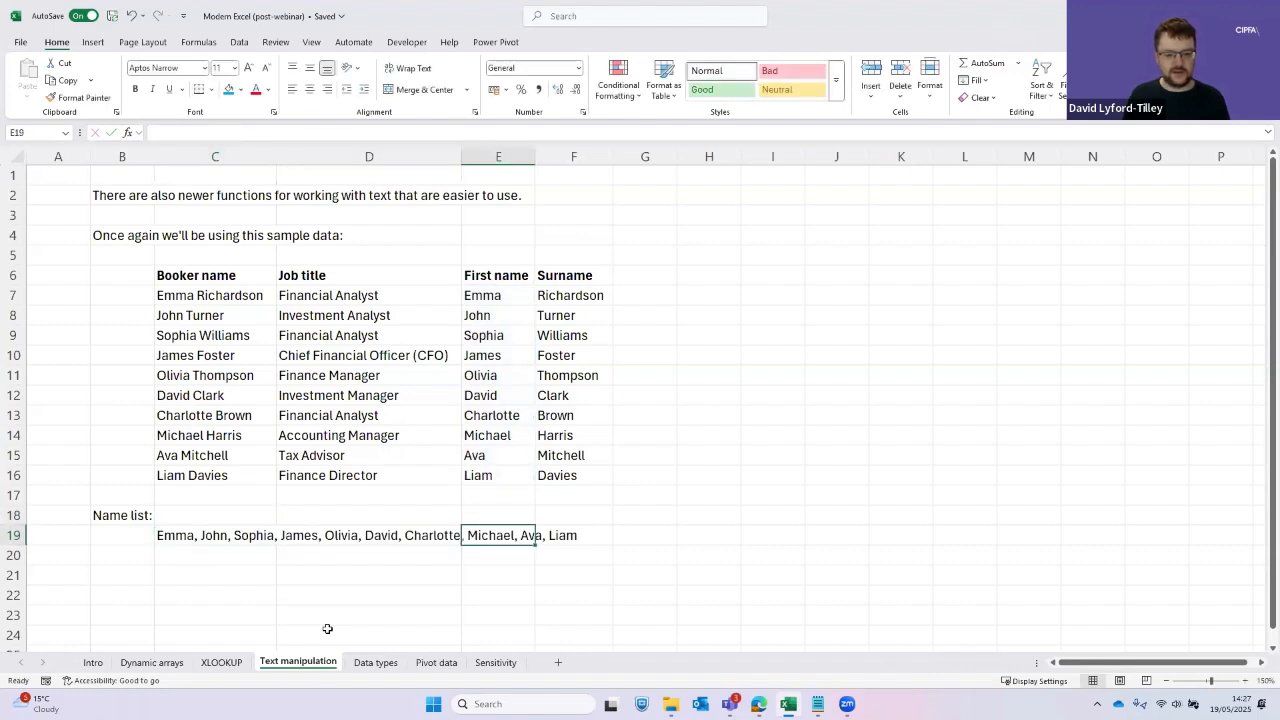
key(Up)
key(Up)
key(Up)
key(Up)
key(Up)
key(Up)
key(Up)
key(Up)
key(Up)
key(Up)
key(Up)
key(Up)
key(ctrl+shift+Down)
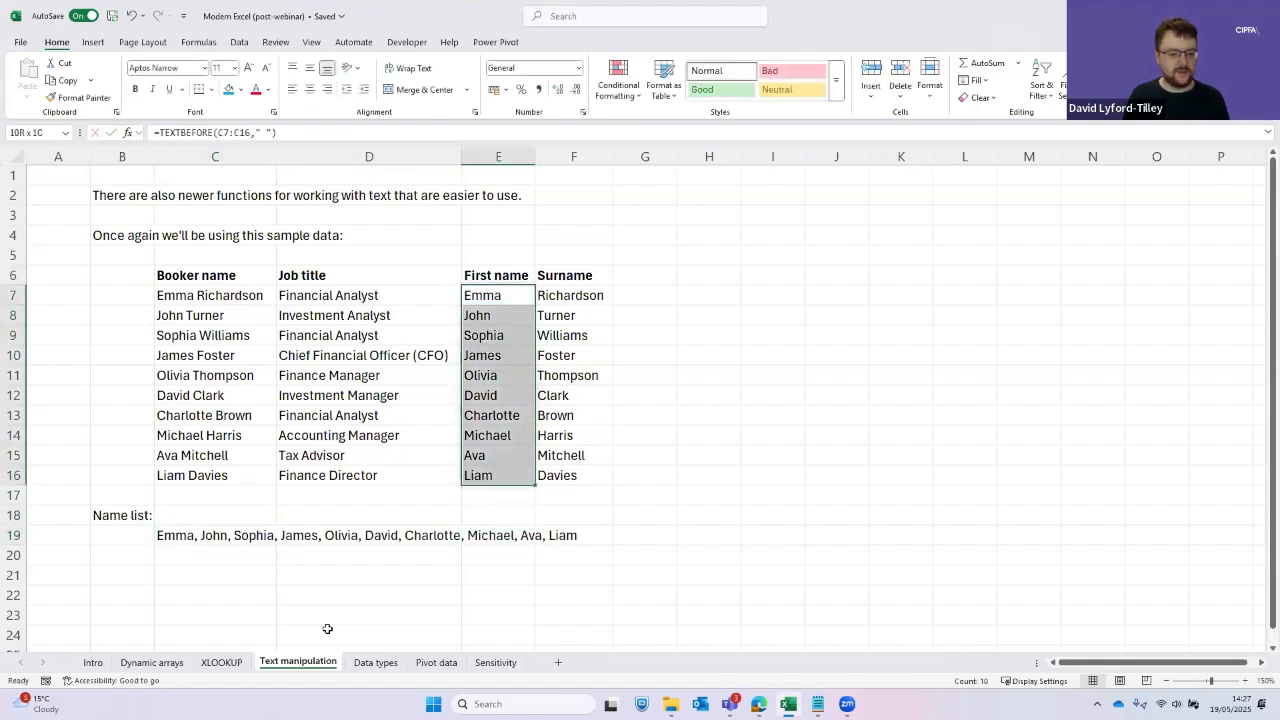
Look along the combined name list in row 19 and go back to its formula cell C19
key(Down)
key(Down)
key(Down)
key(Down)
key(Down)
key(Down)
key(Down)
key(Down)
key(Down)
key(Down)
key(Down)
key(Down)
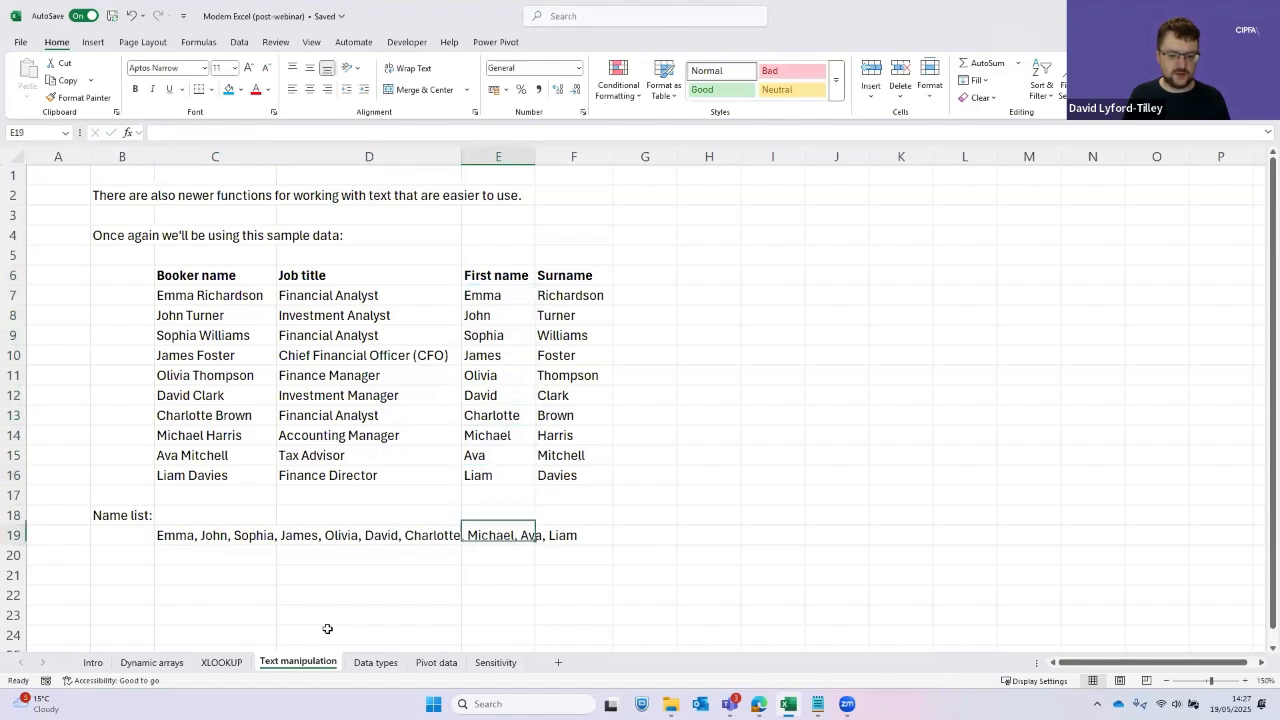
key(Left)
key(Left)
key(Right)
key(Right)
key(Right)
key(Left)
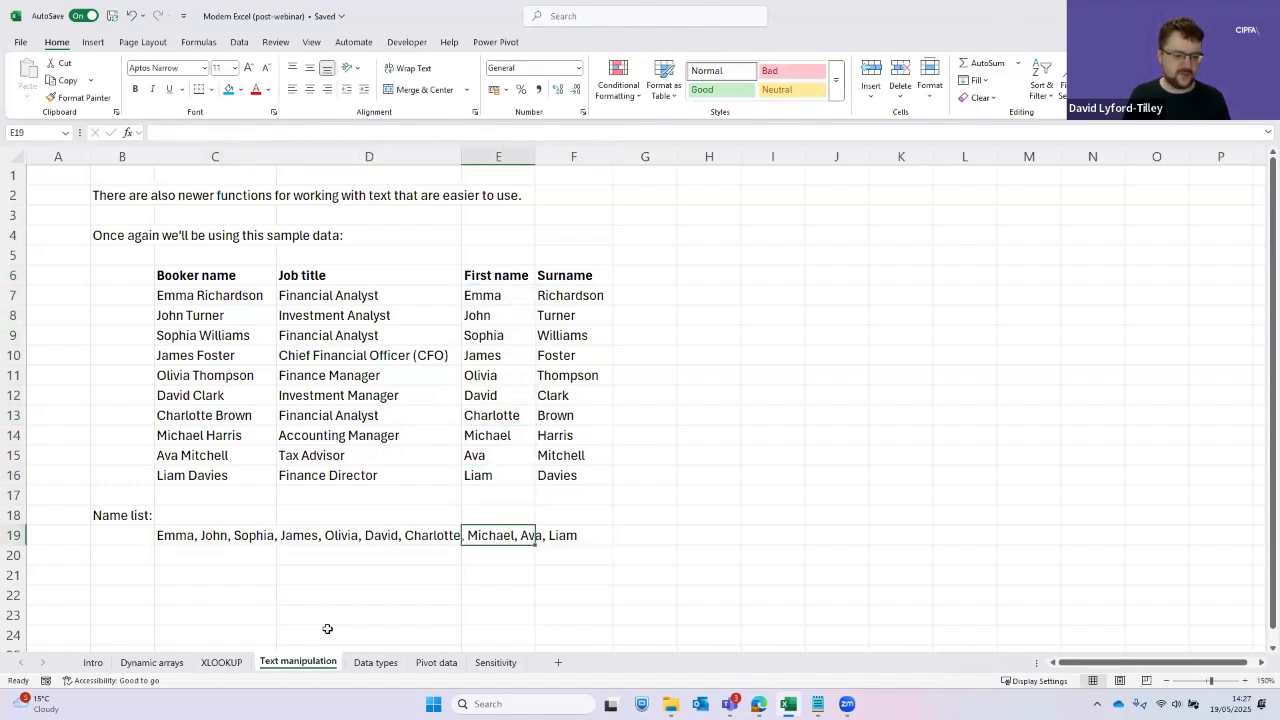
key(Left)
key(Left)
key(Left)
key(Right)
Set the format argument of the ARRAYTOTEXT formula in C19 to 1 (Strict)
key(F2)
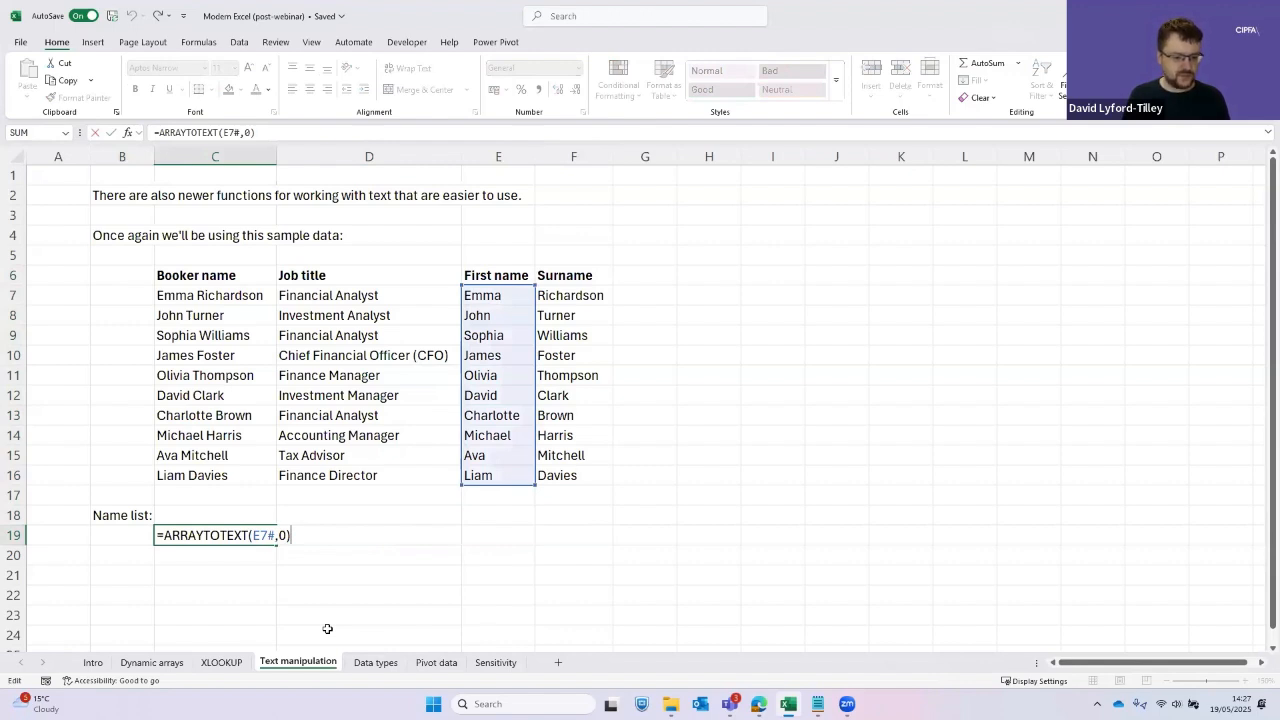
key(BackSpace)
key(BackSpace)
text(1)
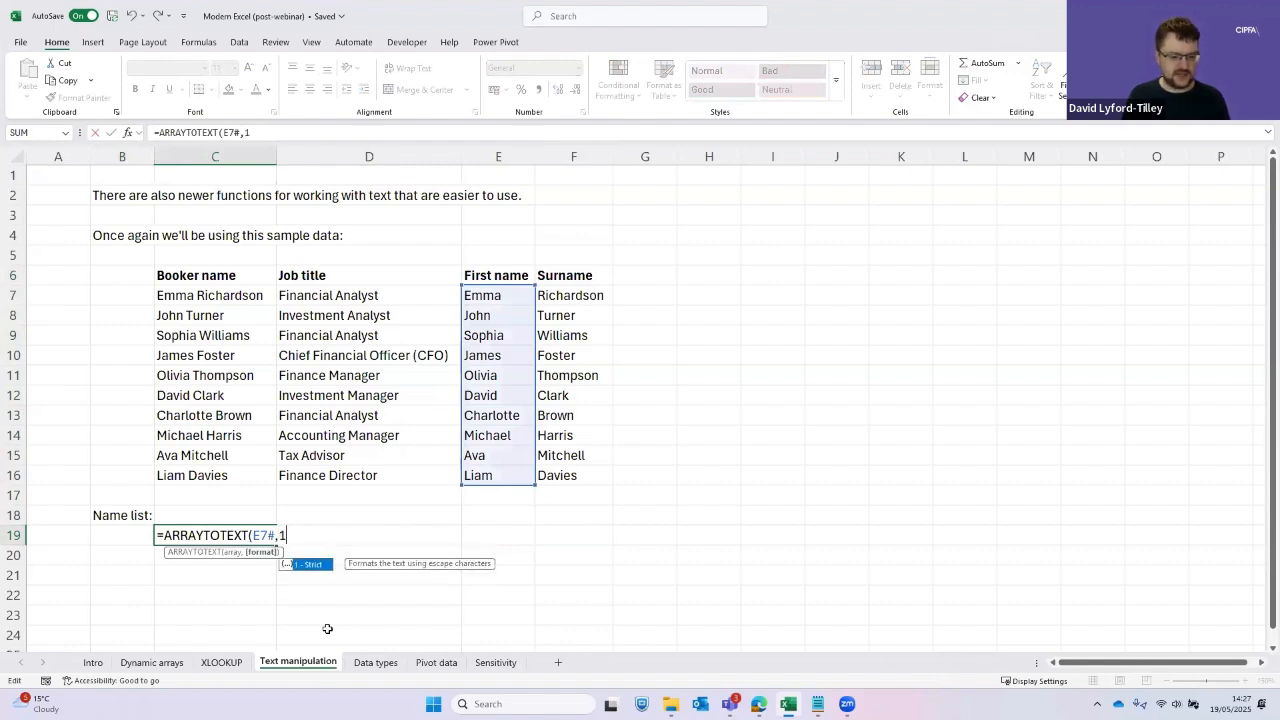
key(Return)
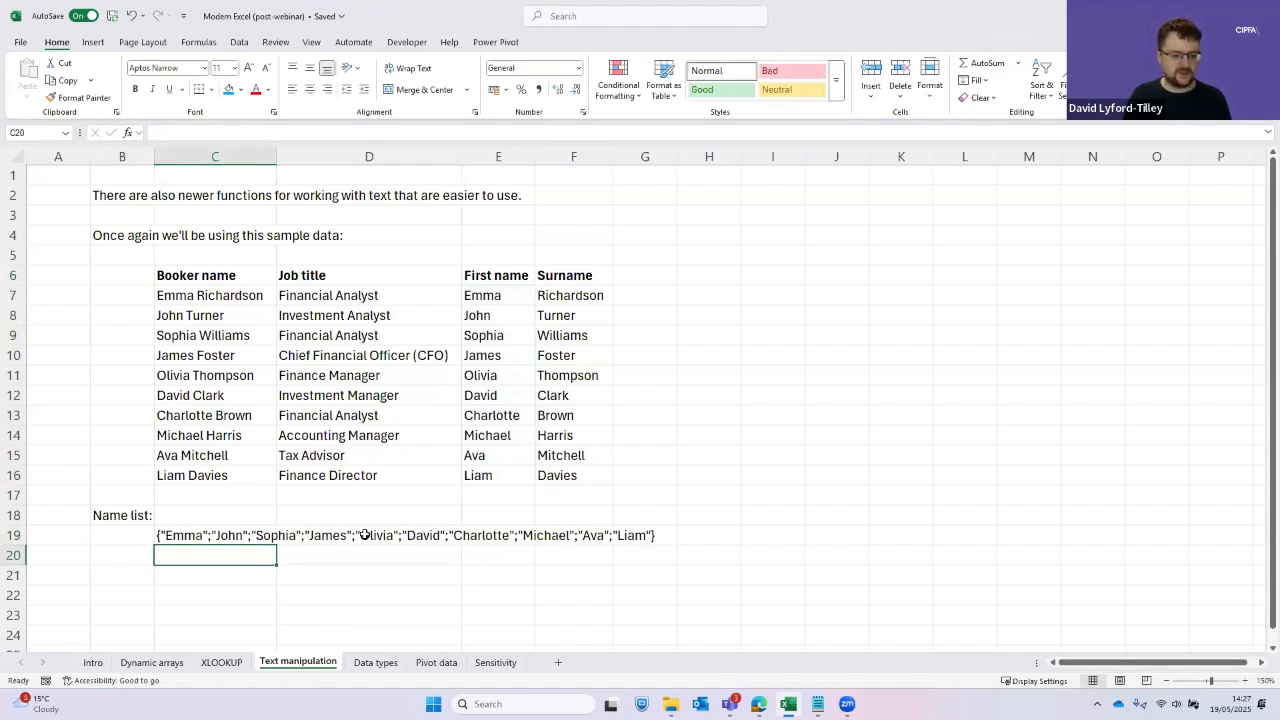
Set the format argument of the ARRAYTOTEXT formula in C19 back to 0
key(Up)
key(F2)
key(Left)
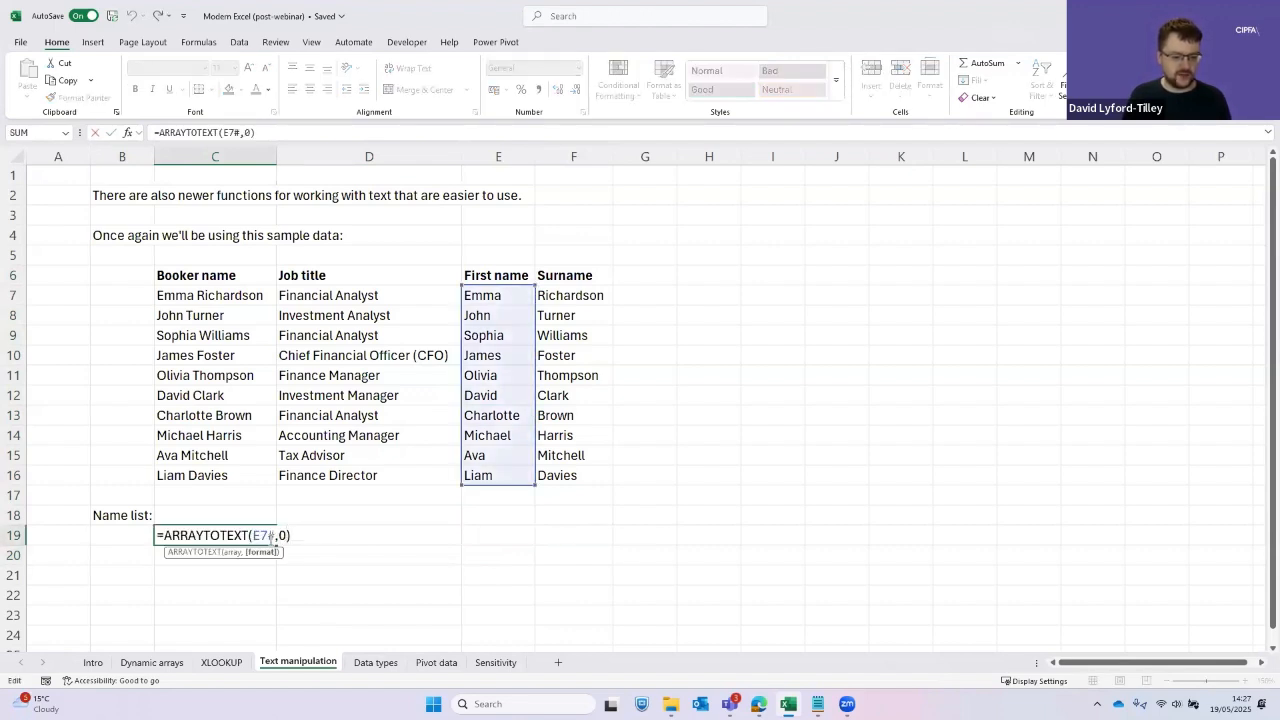
key(BackSpace)
text(0)
key(ctrl+Return)
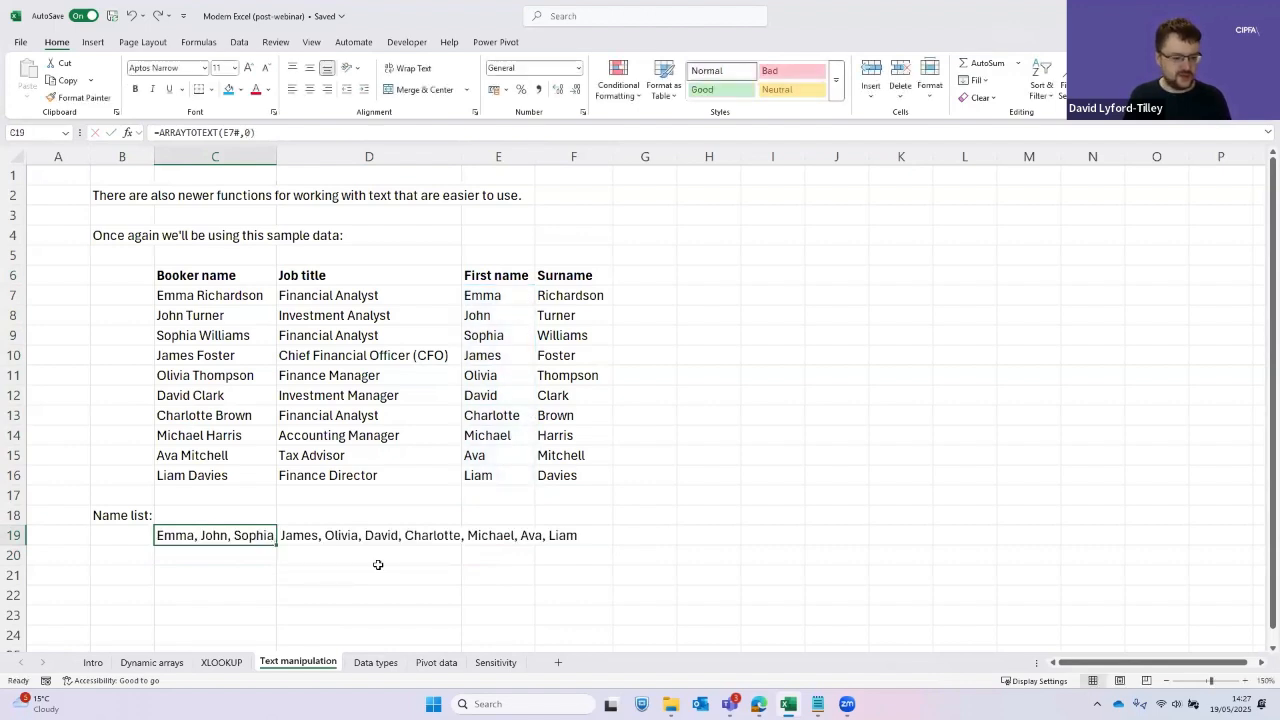
key(Up)
key(Up)
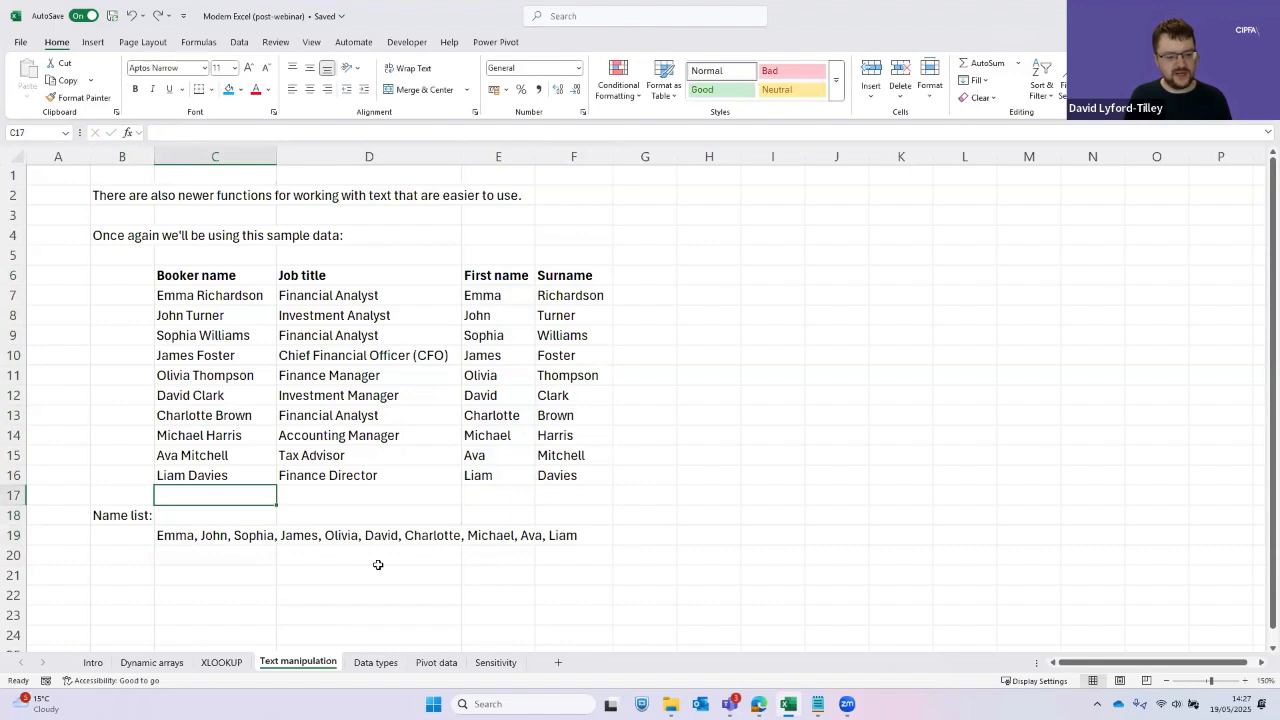
key(Down)
key(Down)
key(Down)
key(Up)
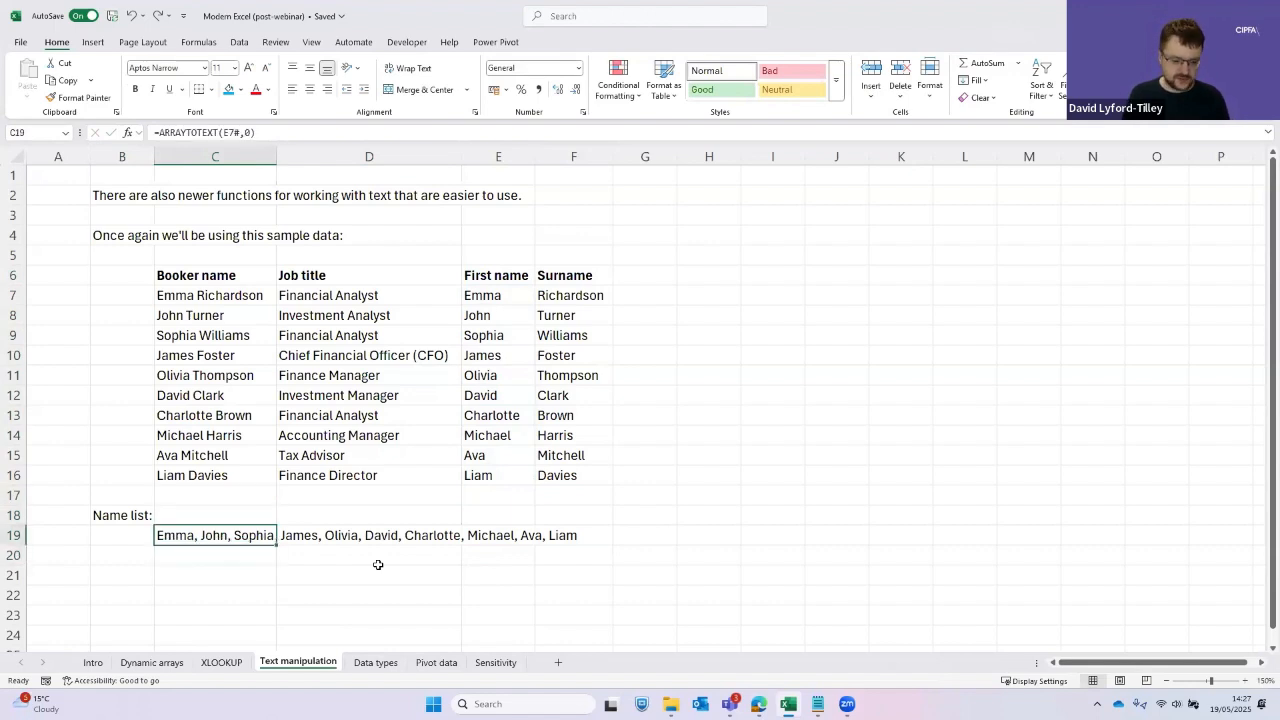
Enter =TEXTSPLIT(C19,,", ") in C20 to split the combined name list down into rows
key(Down)
text(=spli)
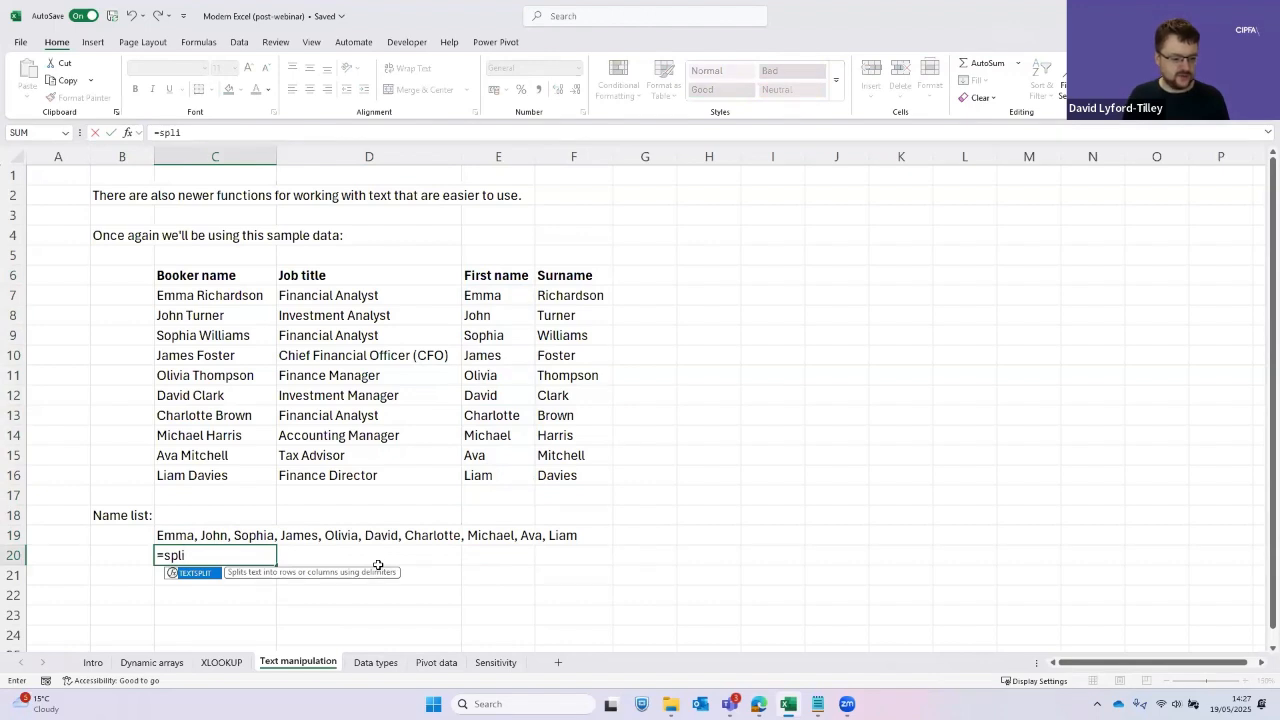
key(Tab)
key(Up)
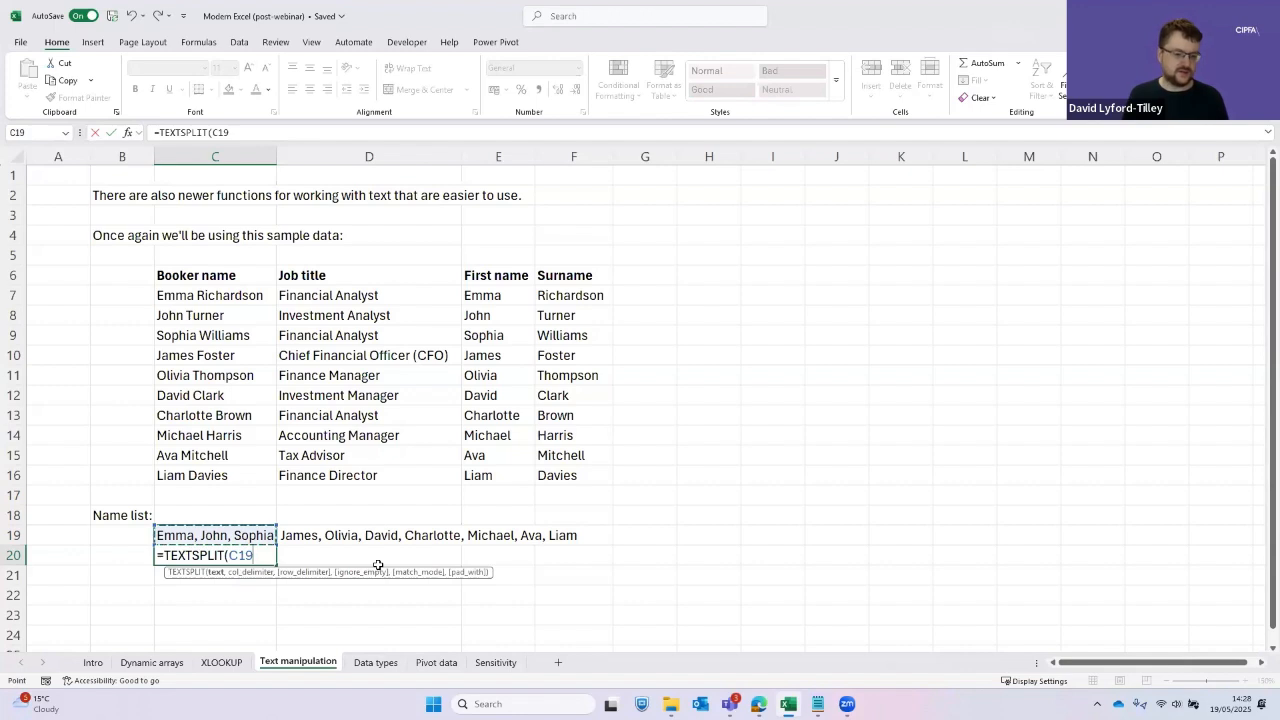
text(,,)
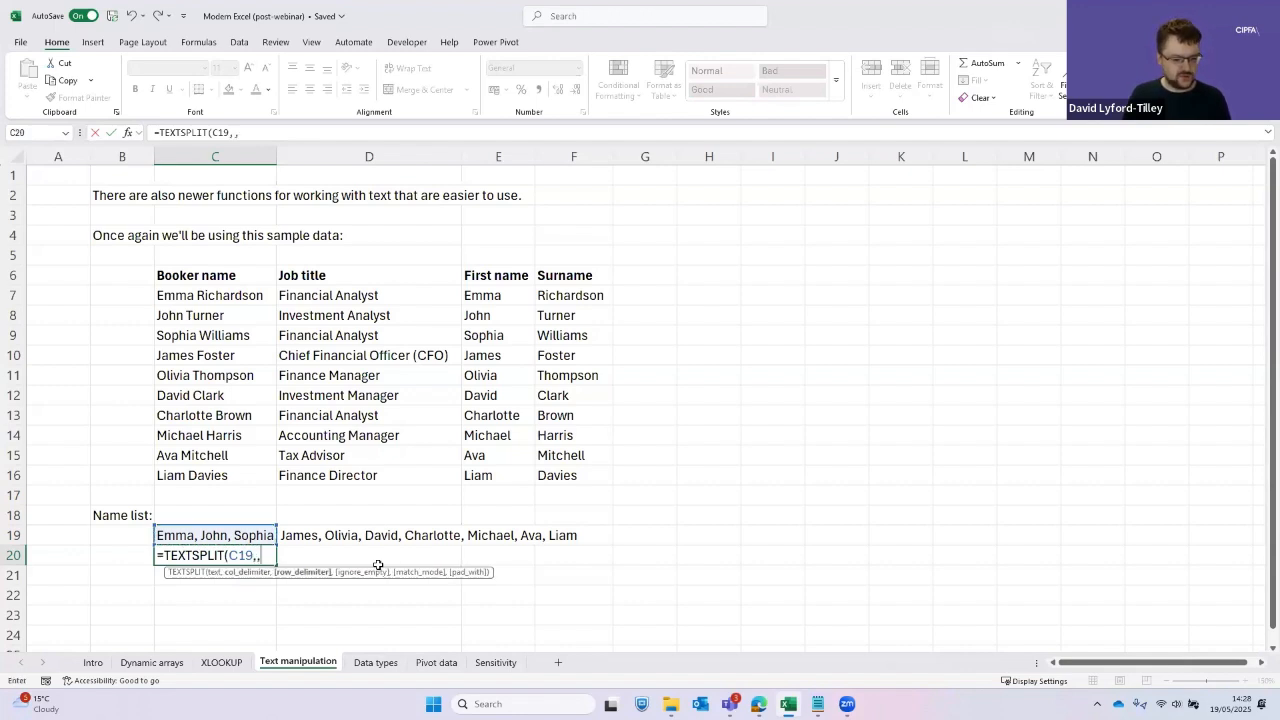
text(", )
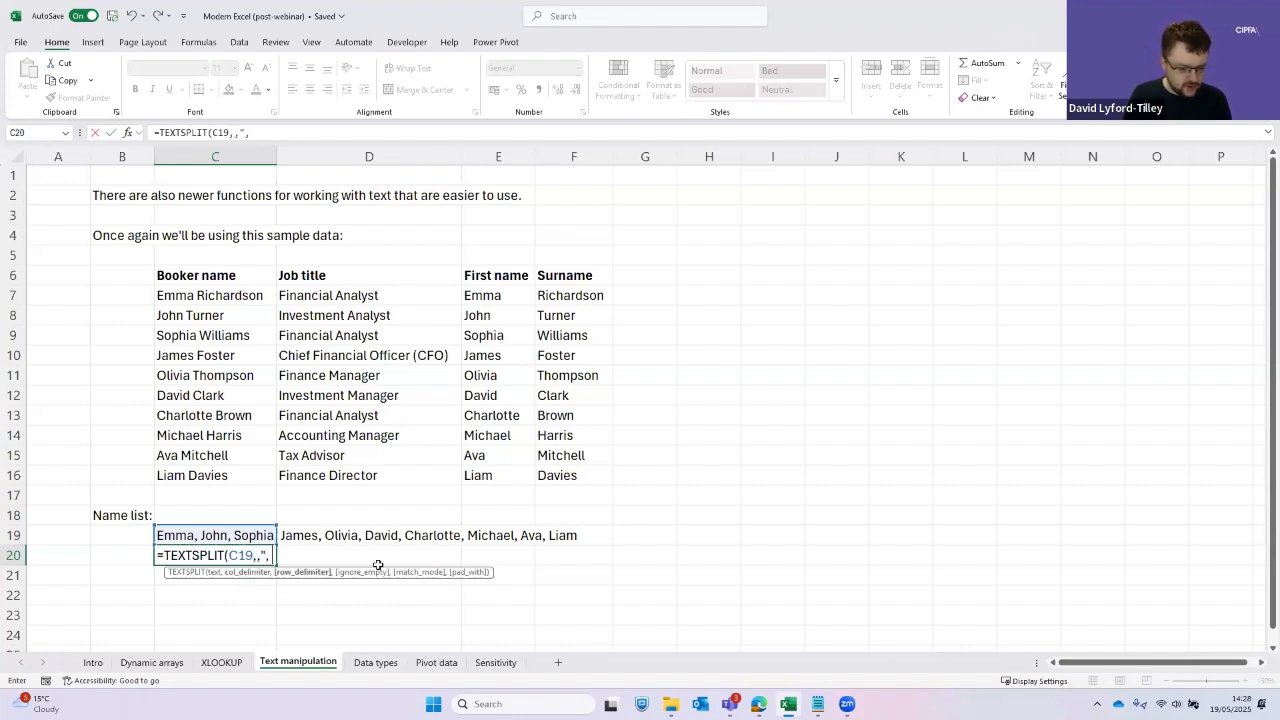
text("))
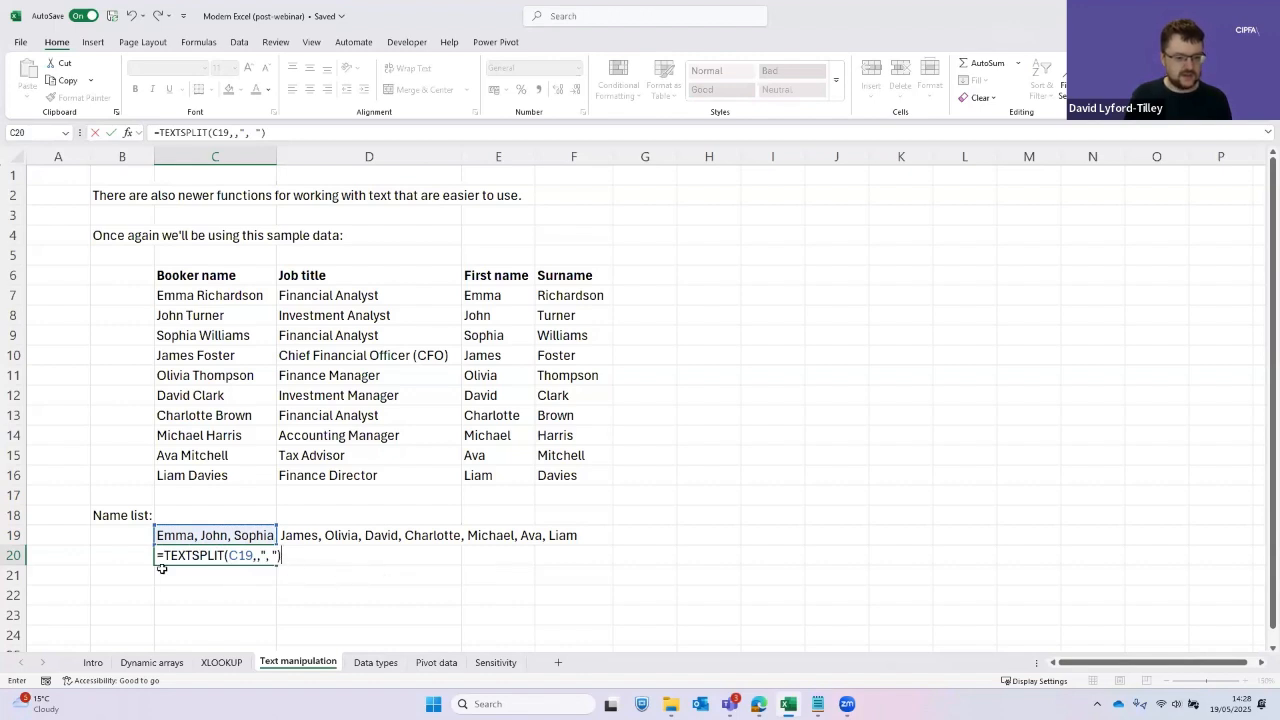
key(Return)
scroll(162, 568, down, 2)
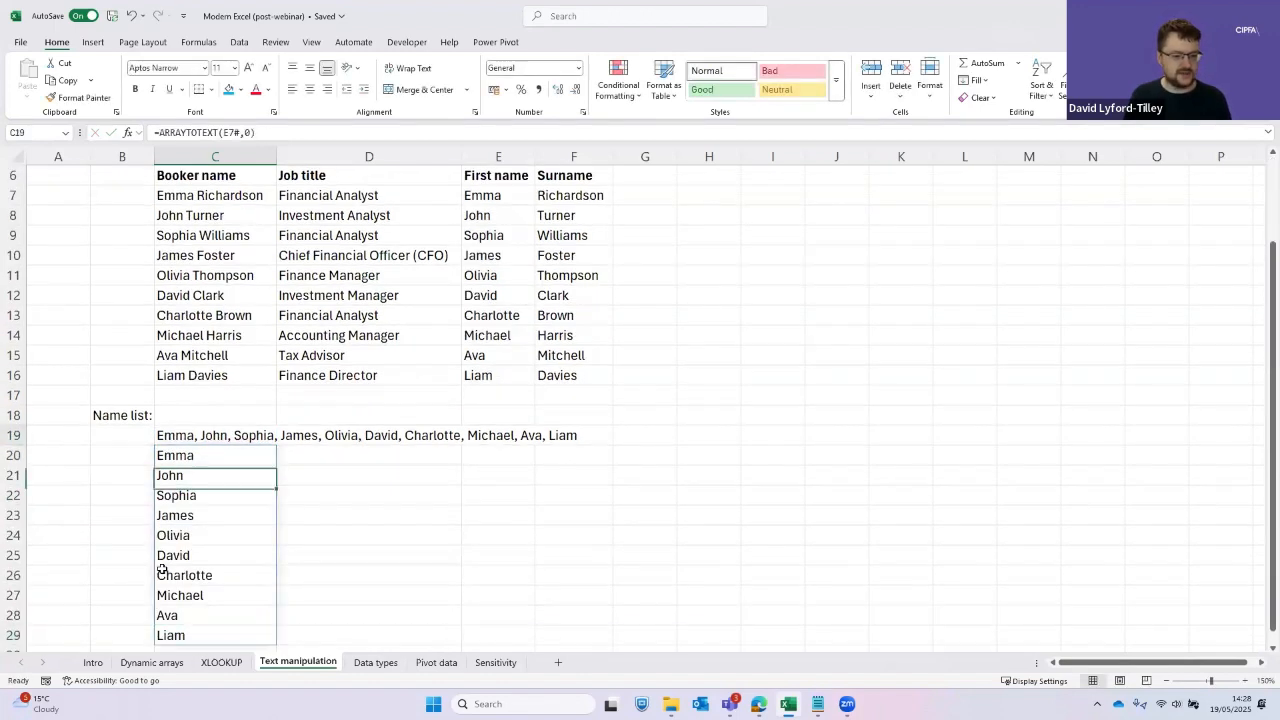
Look along the combined name list in row 19 above the split names
key(Up)
key(Up)
key(Right)
key(Right)
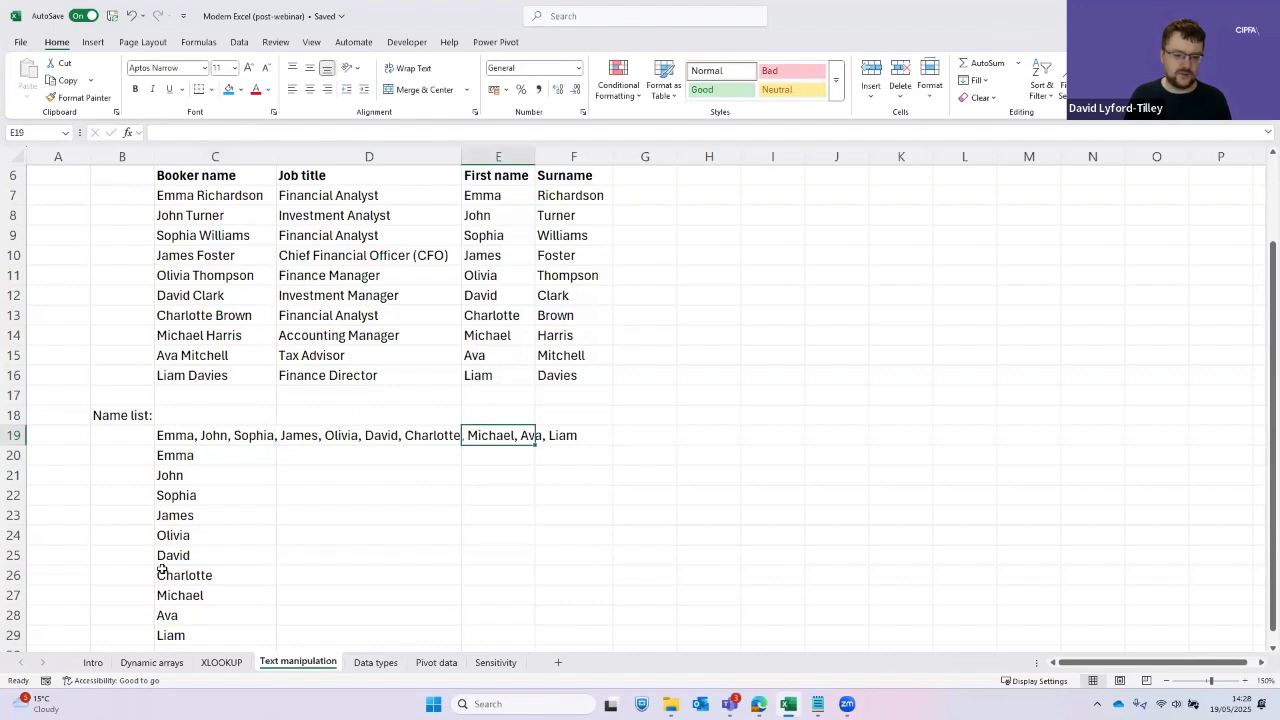
key(Left)
key(Left)
key(Left)
key(Right)
key(Left)
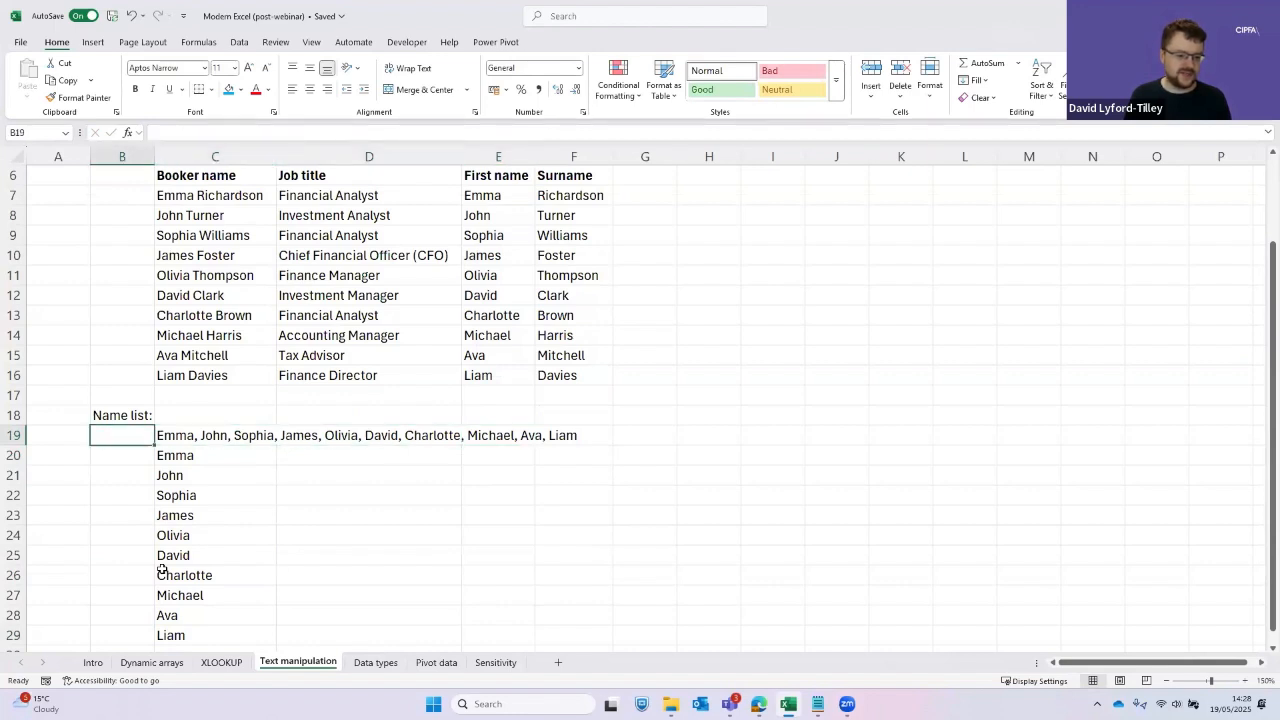
Review the arguments of the TEXTSPLIT formula in C20 and the first cells it spills into
key(Right)
key(Down)
key(F2)
key(Escape)
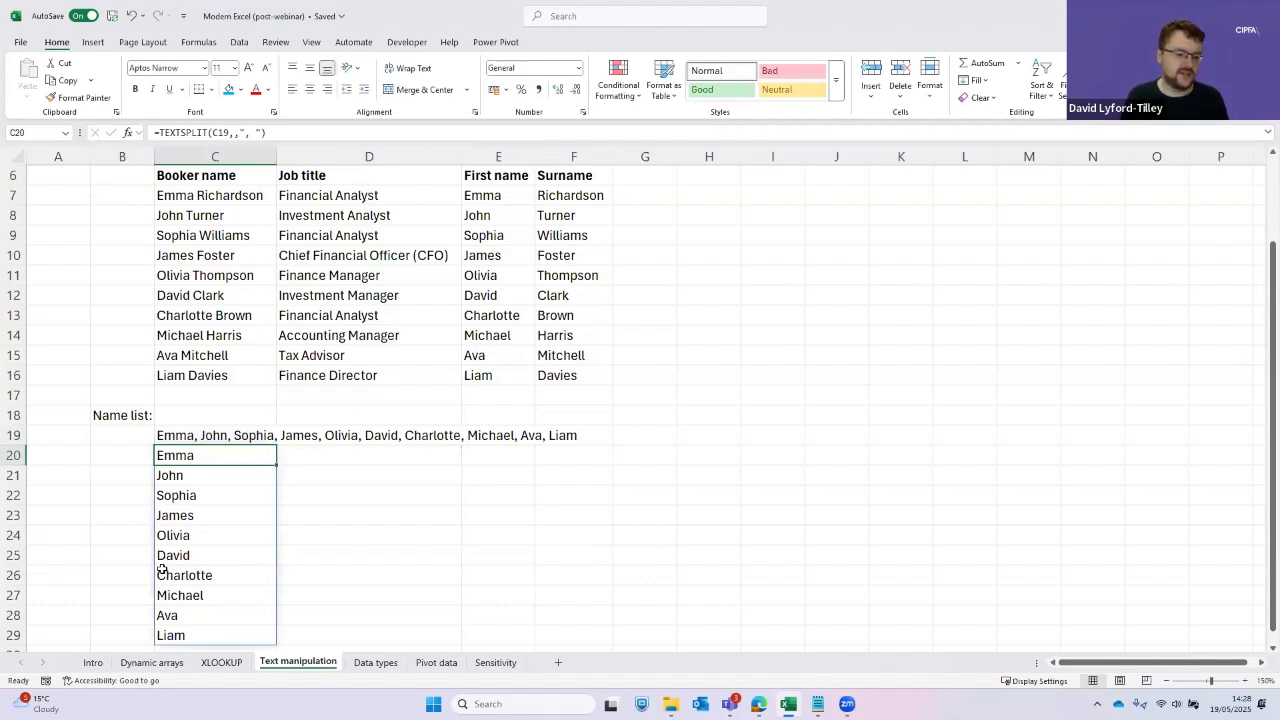
key(Down)
key(Down)
key(Up)
key(Up)
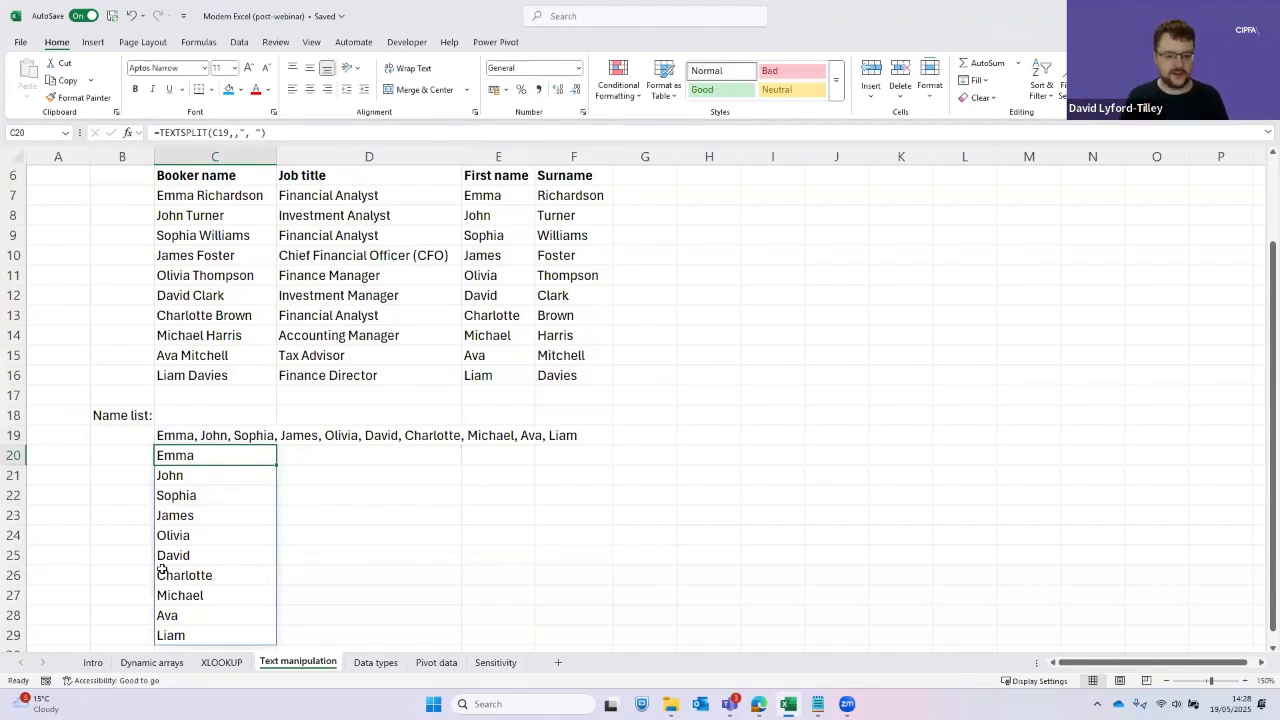
Replace the ARRAYTOTEXT formula in C19 with its plain text value
key(Up)
key(ctrl+c)
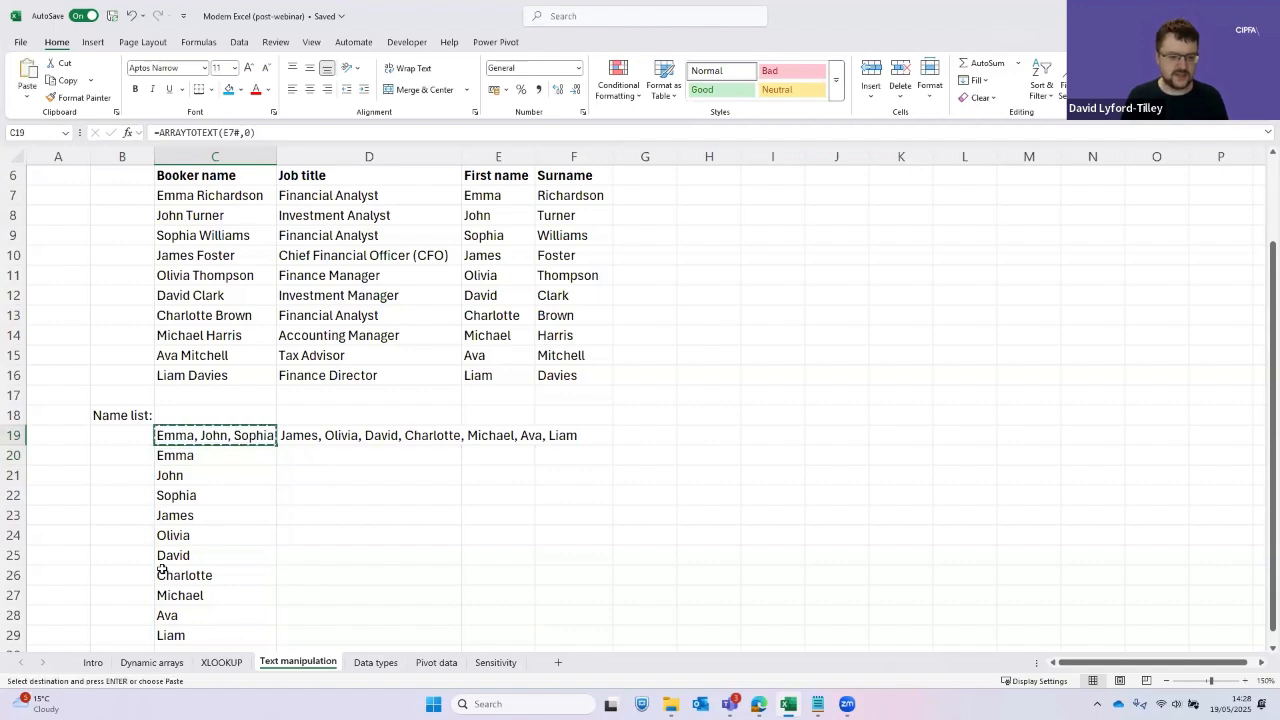
key(ctrl+shift+v)
Add one more first name, preceded by a comma and a space, to the end of the list in C19
key(F2)
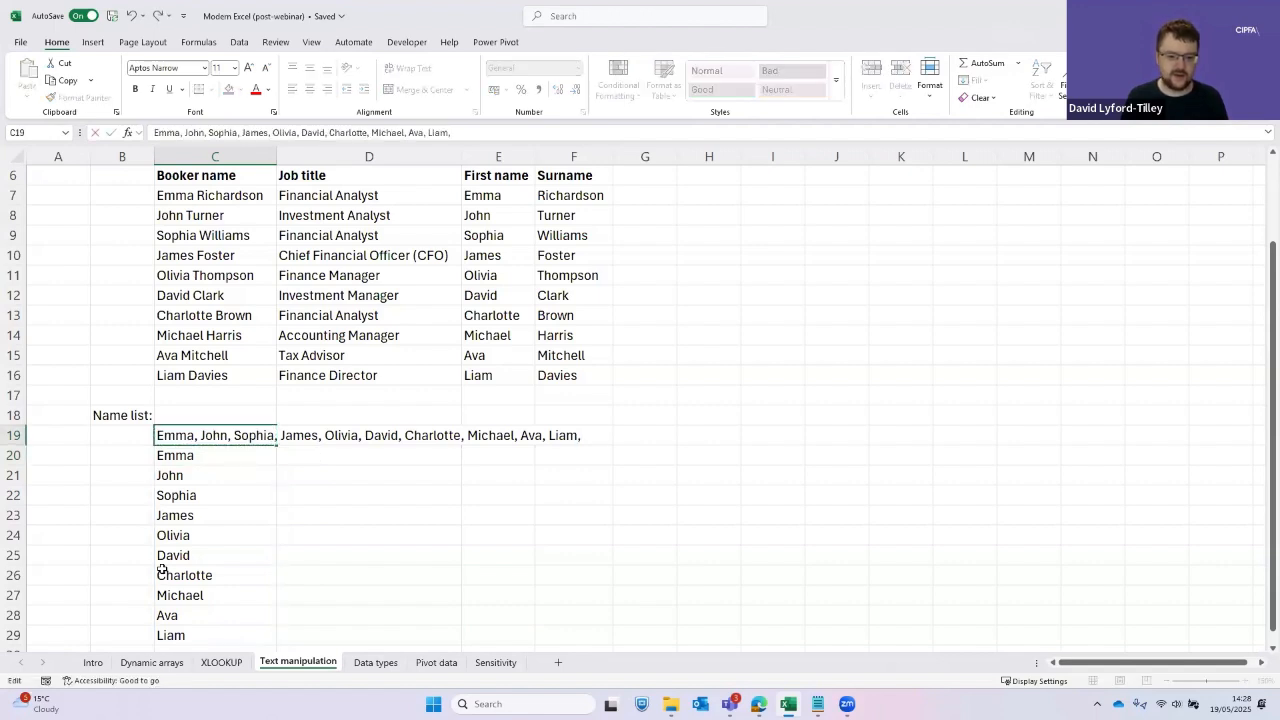
text(, DA)
key(BackSpace)
key(BackSpace)
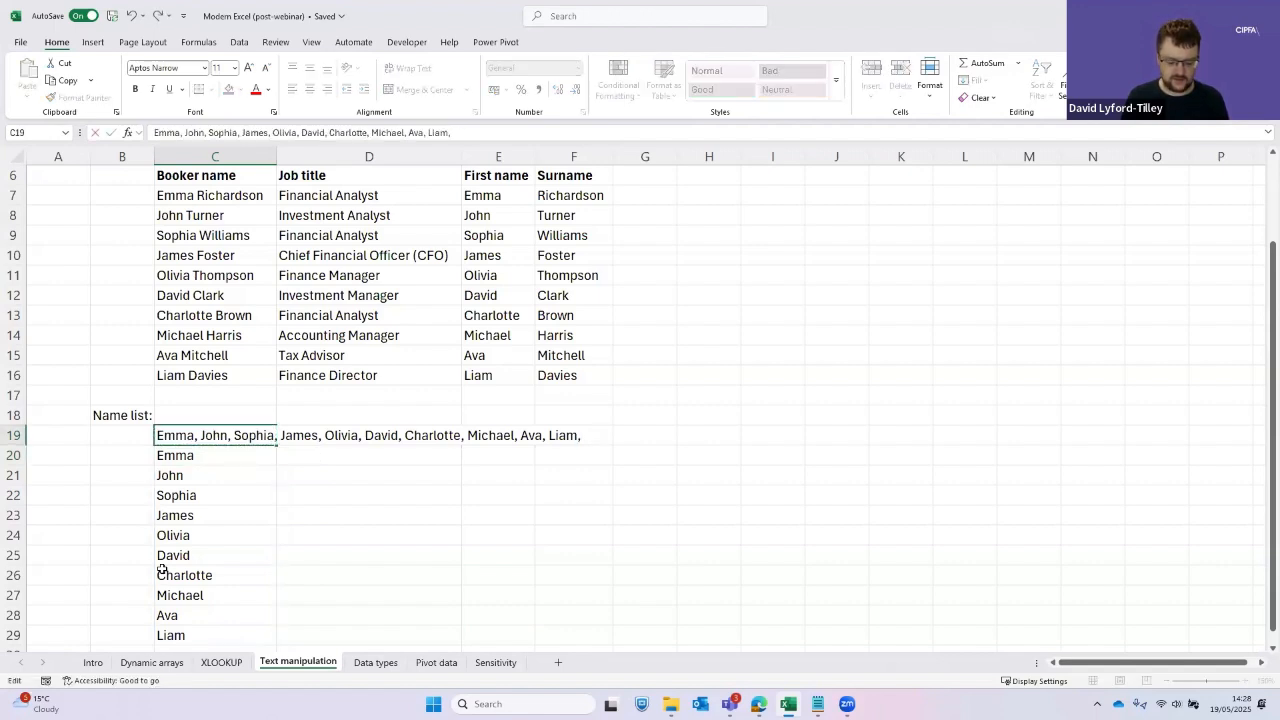
text(FLorence)
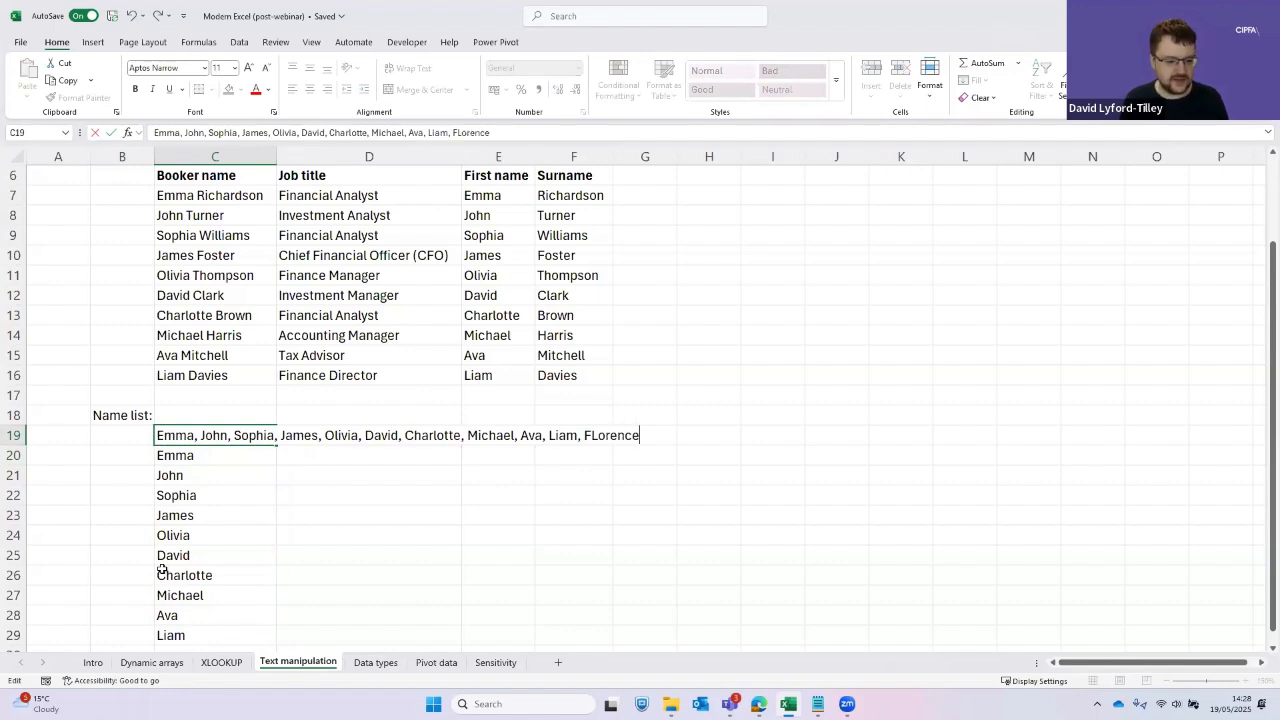
key(Return)
Check the last entry of the split list in column C and return to its formula in C20
key(Up)
key(ctrl+Down)
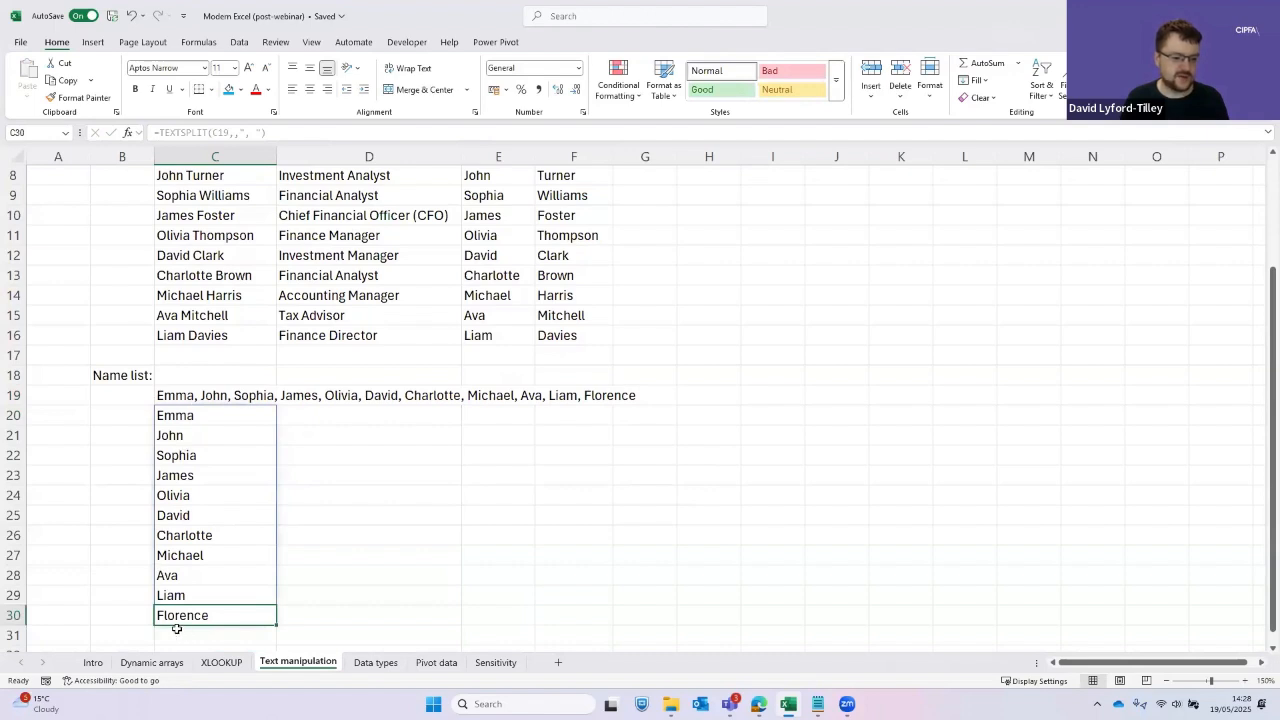
key(ctrl+Up)
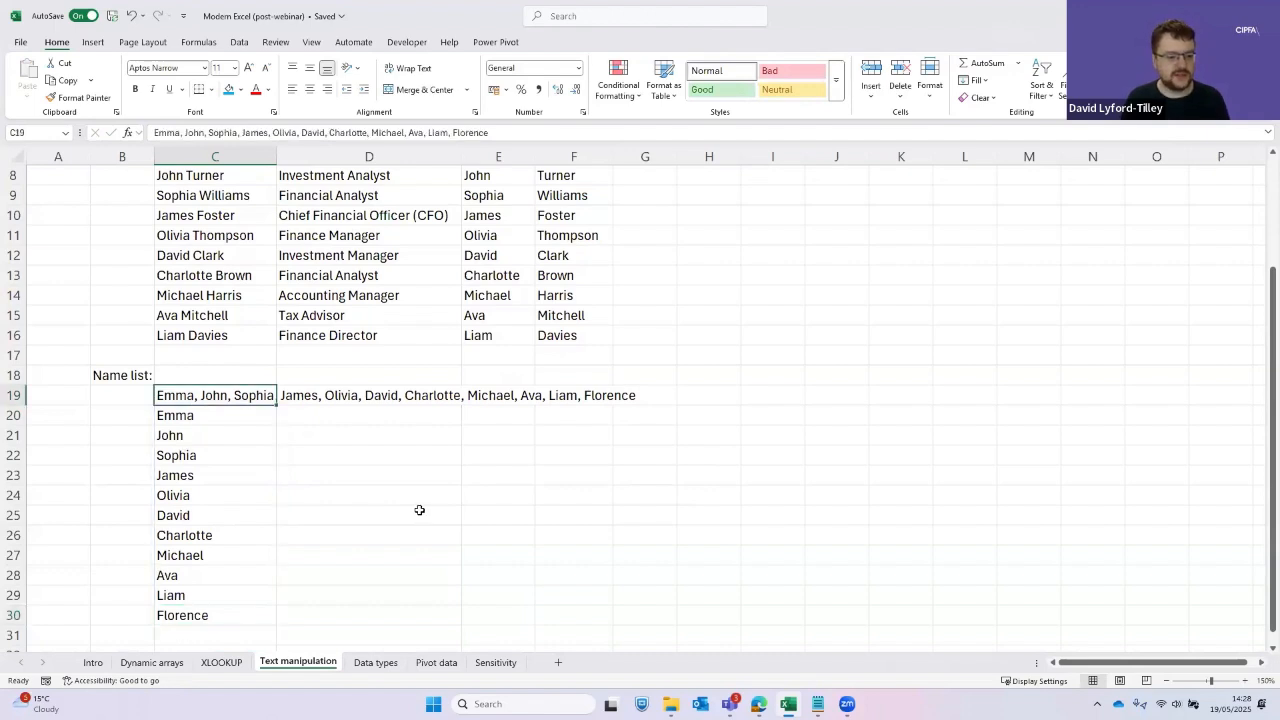
key(Down)
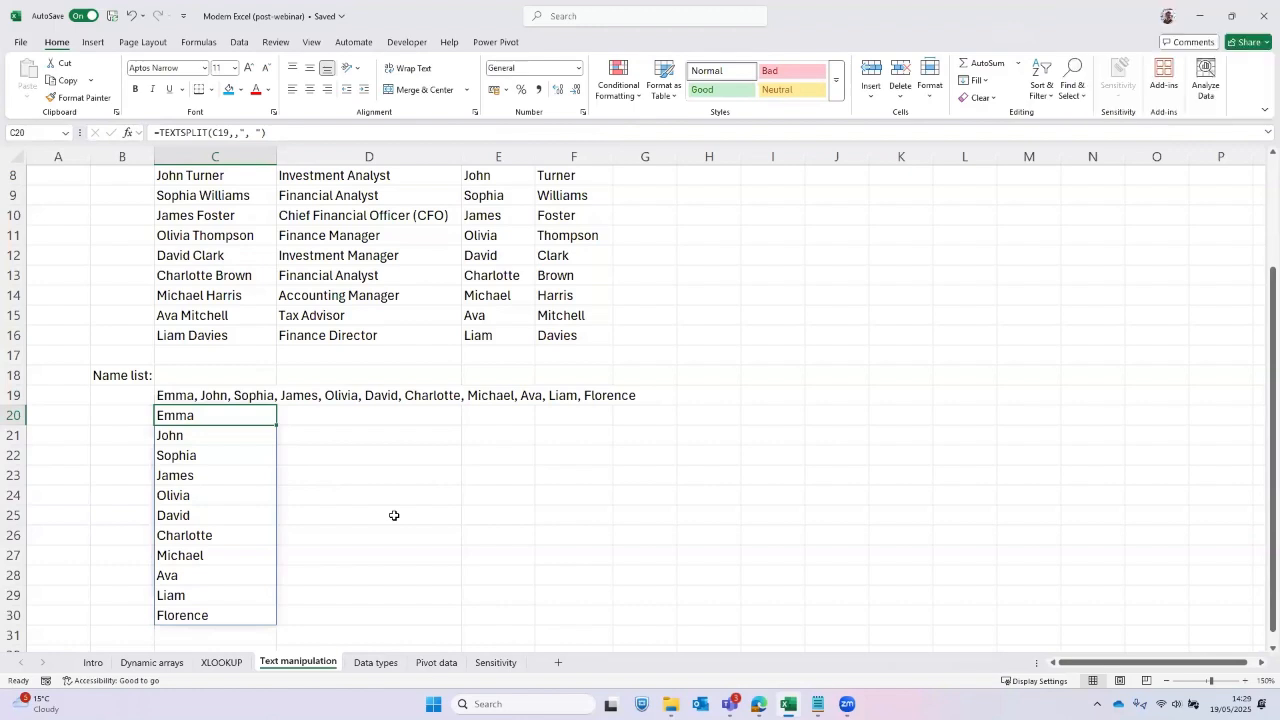
Review the TEXTAFTER formula in F7 and the TEXTBEFORE formula in E7 that split the booker names
scroll(384, 396, up, 1)
scroll(384, 396, up, 1)
click(245, 297)
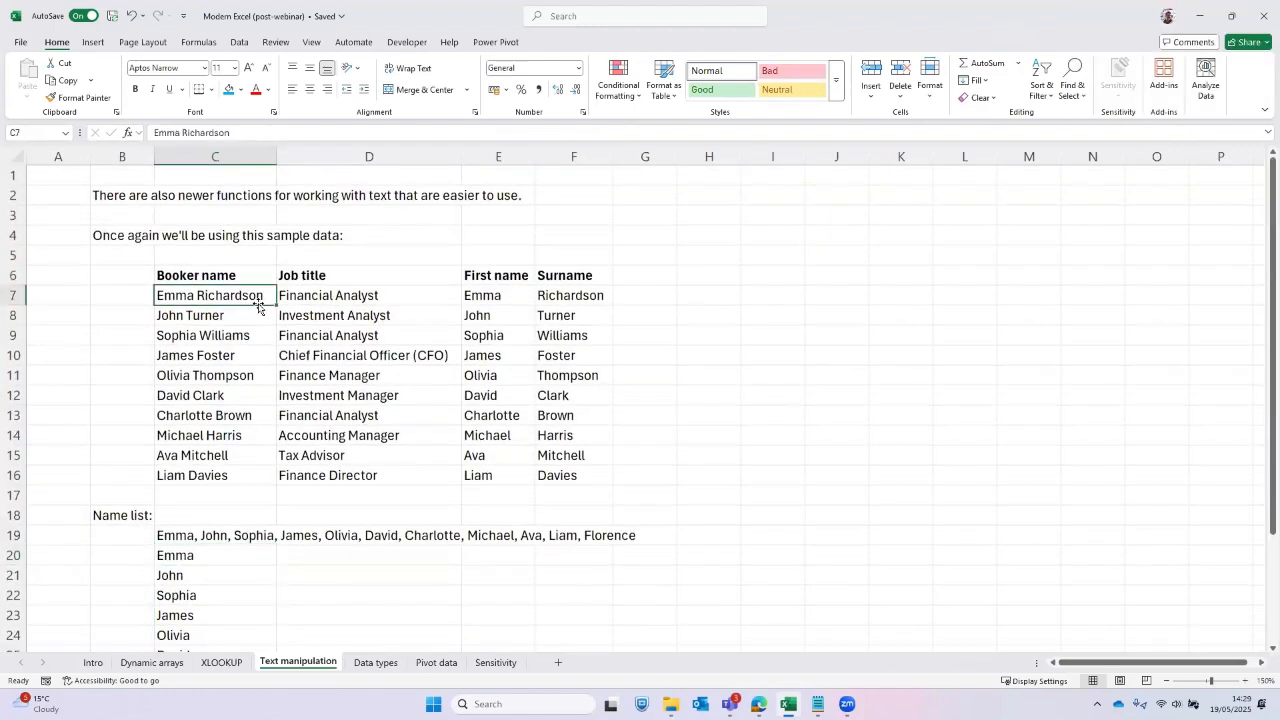
key(Up)
click(258, 303)
key(Right)
key(Right)
key(Right)
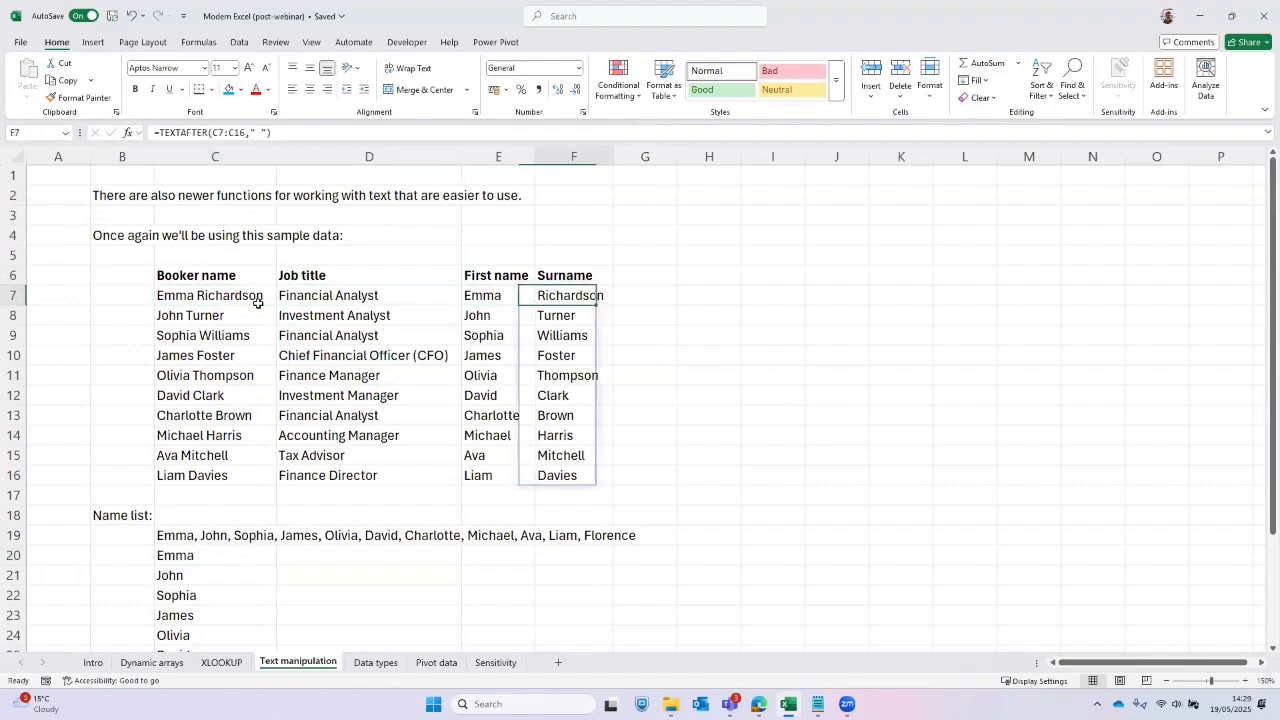
key(Left)
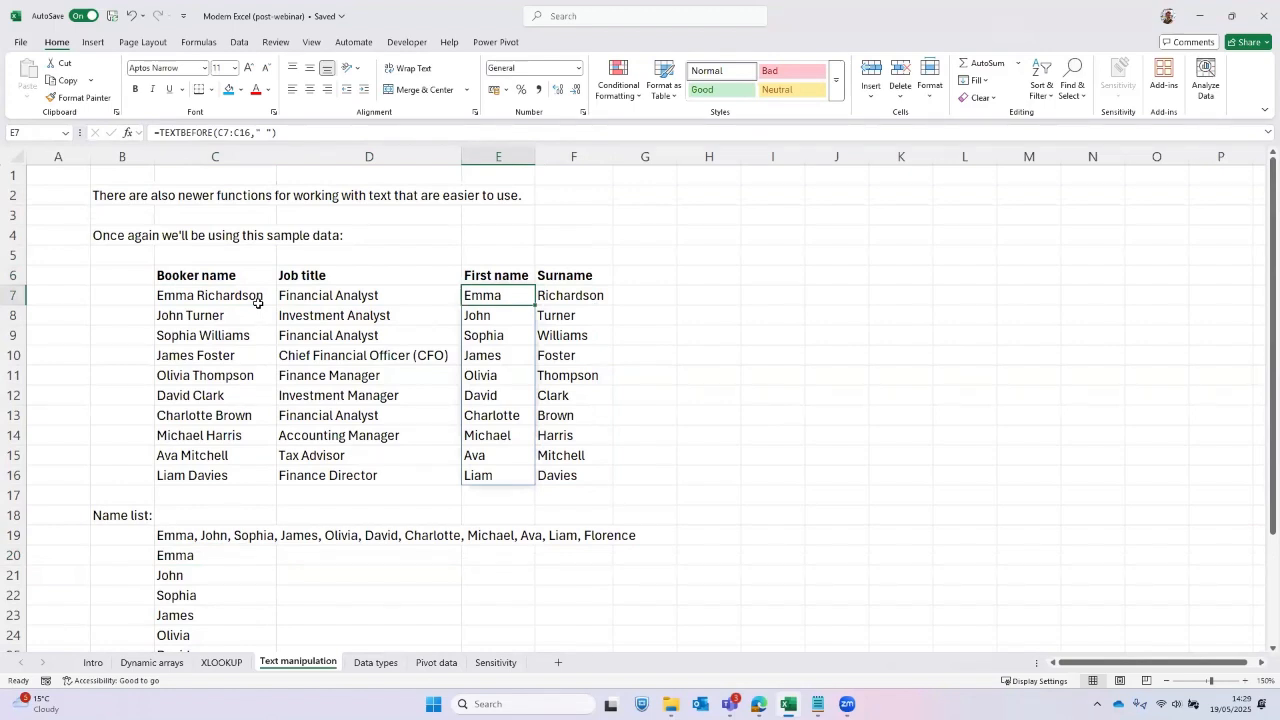
key(Right)
key(Right)
key(Right)
key(Up)
key(Up)
key(Left)
key(Up)
key(Up)
key(Up)
key(Up)
key(Down)
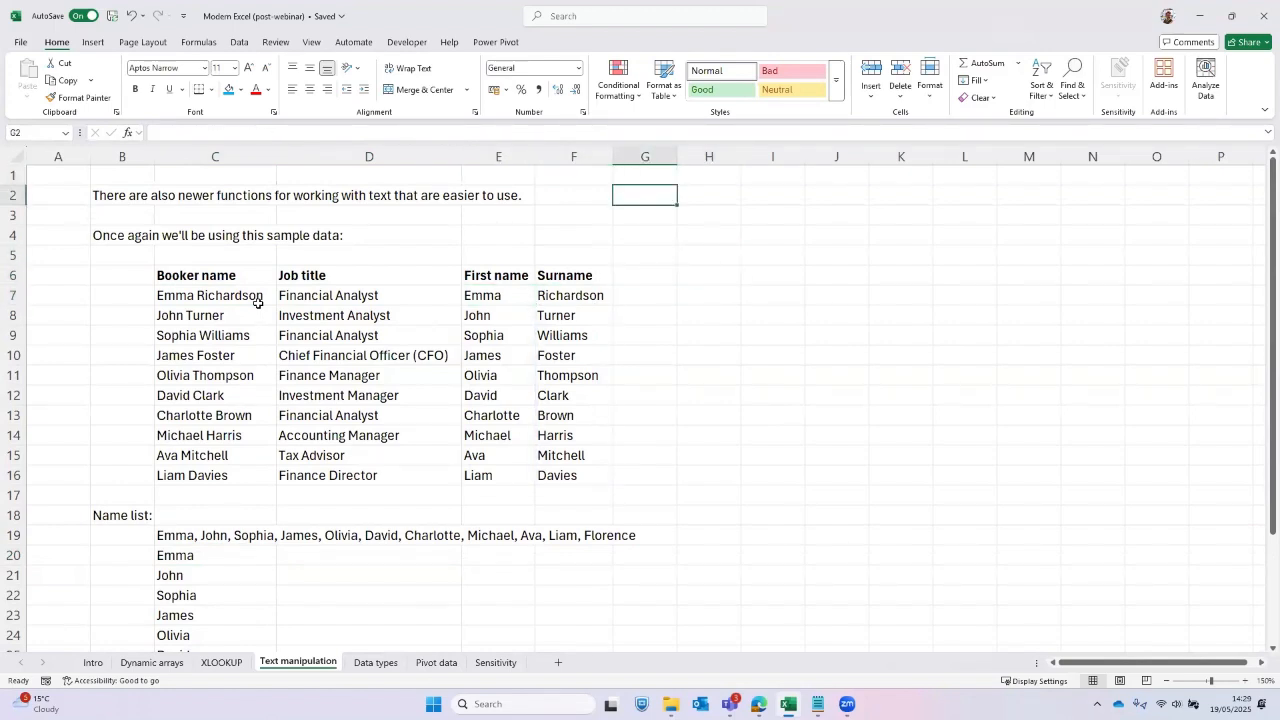
Switch to the XLOOKUP sheet and view the date formula in C44
key(ctrl+Page_Up)
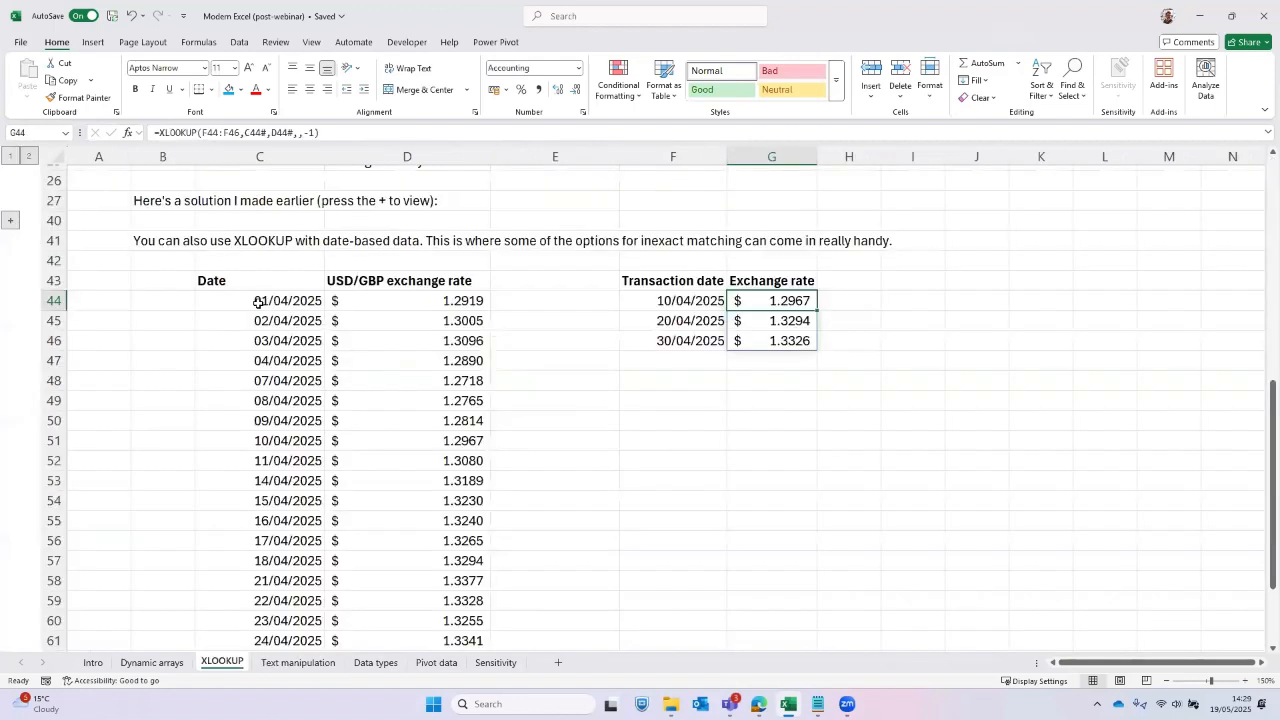
key(Left)
key(Left)
key(Left)
key(Left)
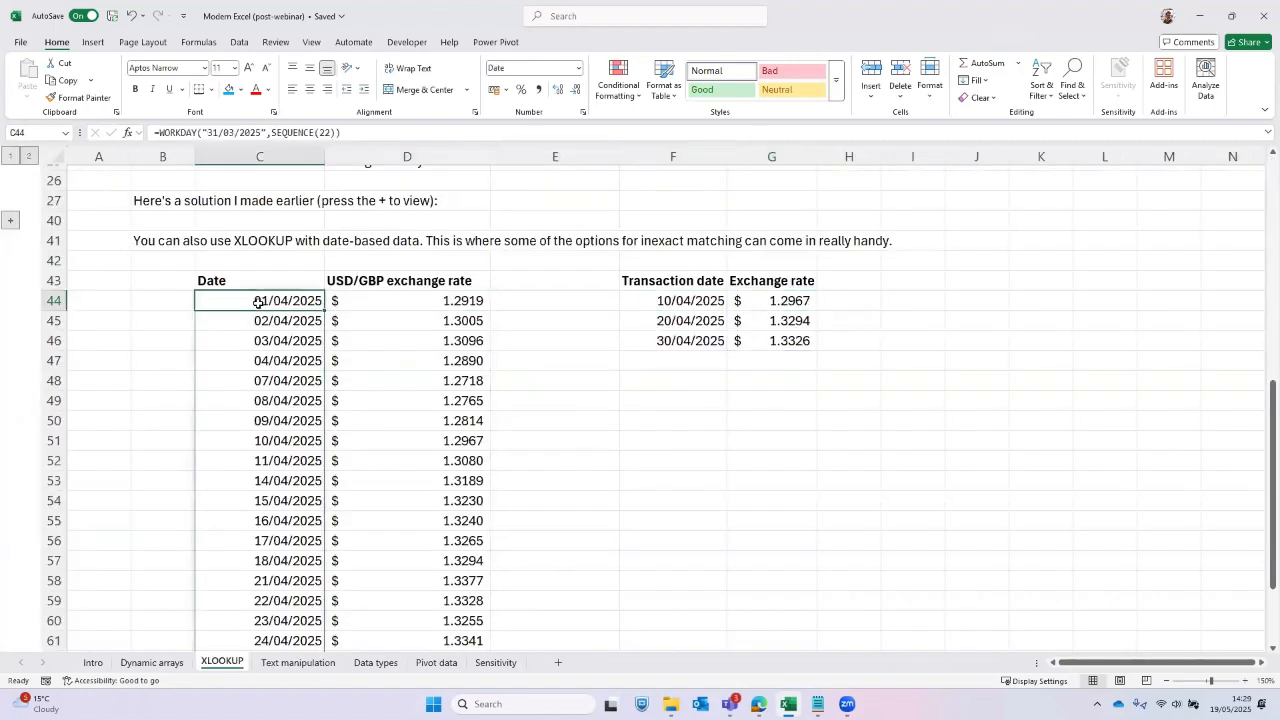
Look through the XLOOKUP sheet from the price table down to the exchange rate data
scroll(494, 307, up, 8)
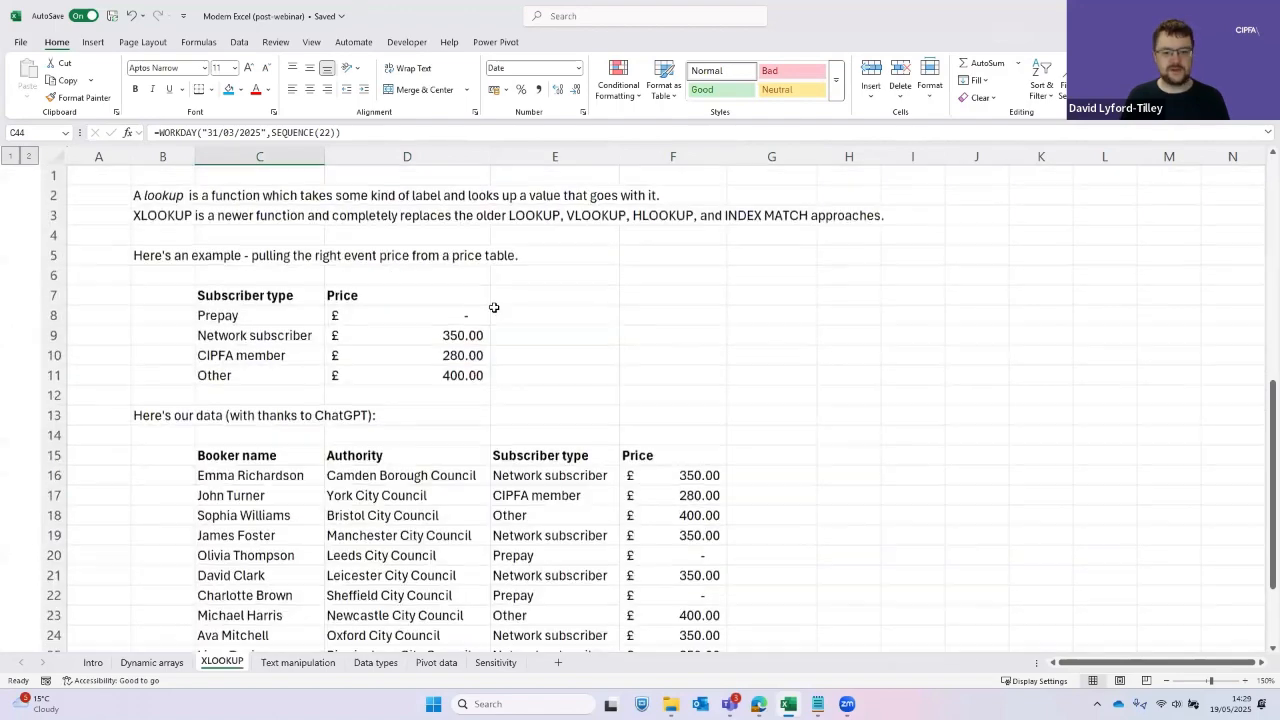
click(540, 315)
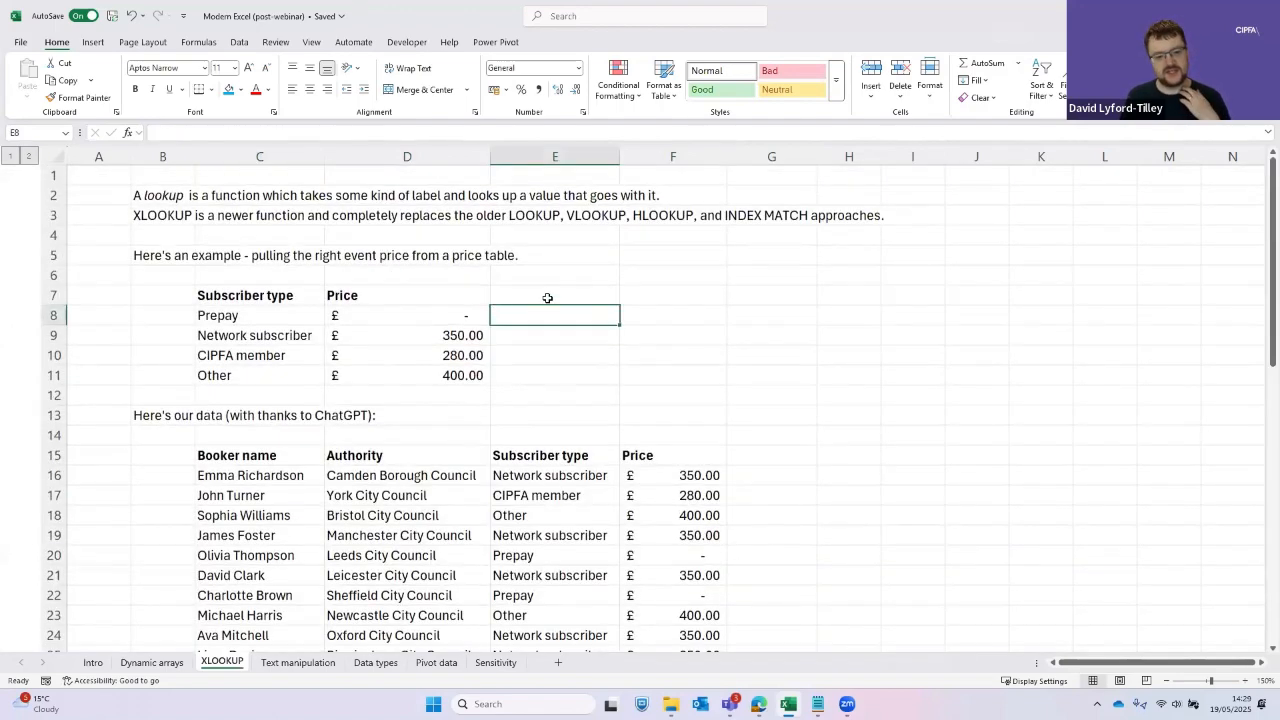
scroll(547, 298, down, 1)
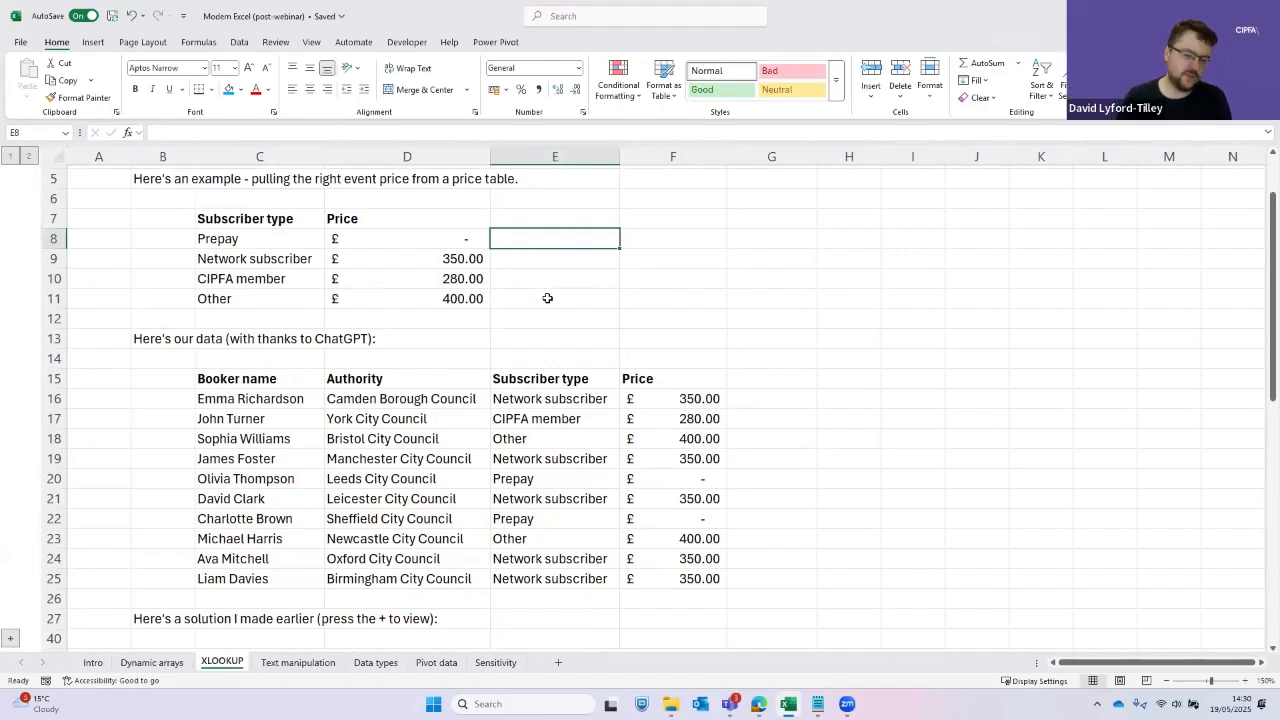
scroll(547, 298, down, 5)
scroll(515, 394, down, 1)
click(515, 394)
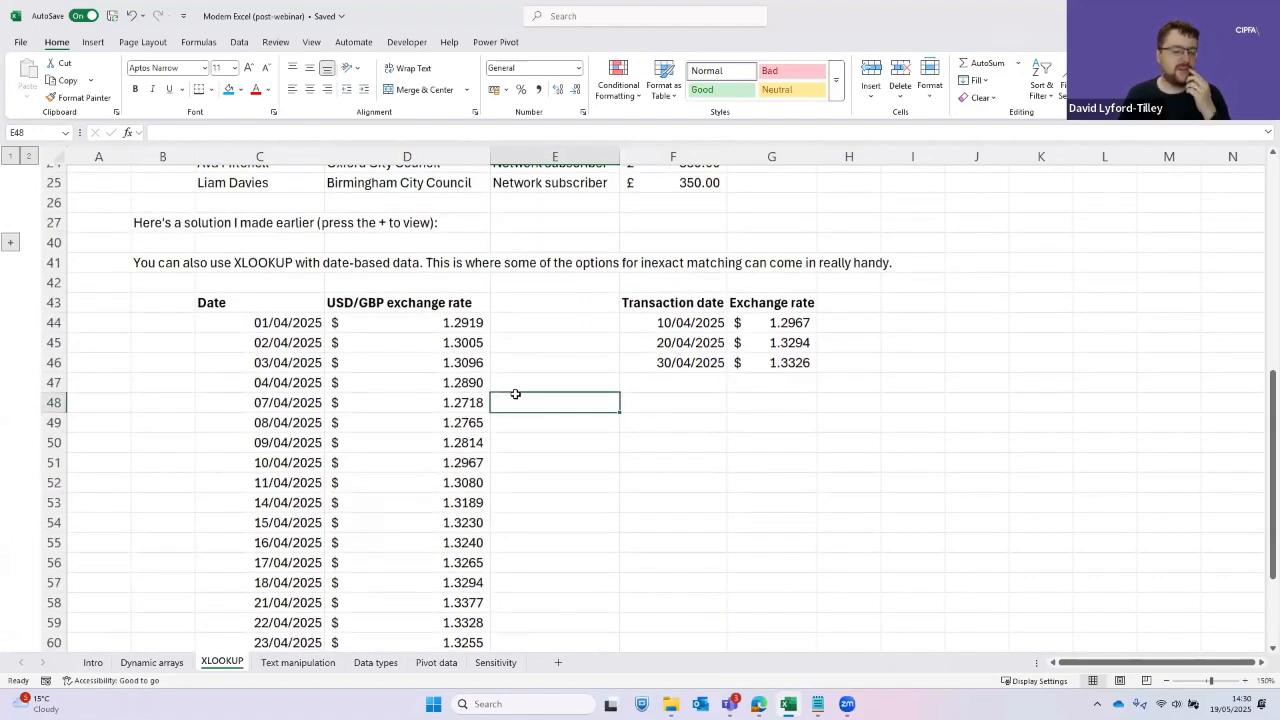
Examine the dates and USD/GBP exchange rates in rows 44 to 65
key(Left)
key(Left)
key(ctrl+Down)
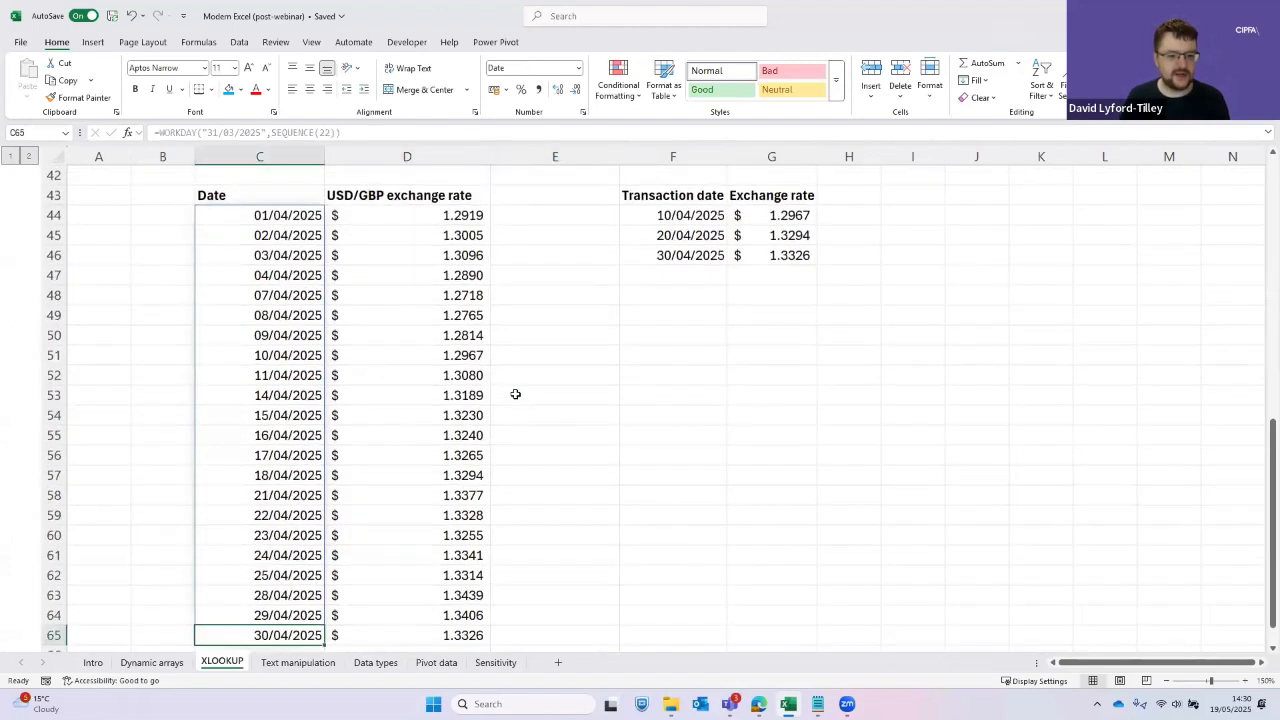
key(Right)
key(ctrl+Up)
key(Down)
key(Down)
key(Down)
key(Down)
key(Down)
key(Left)
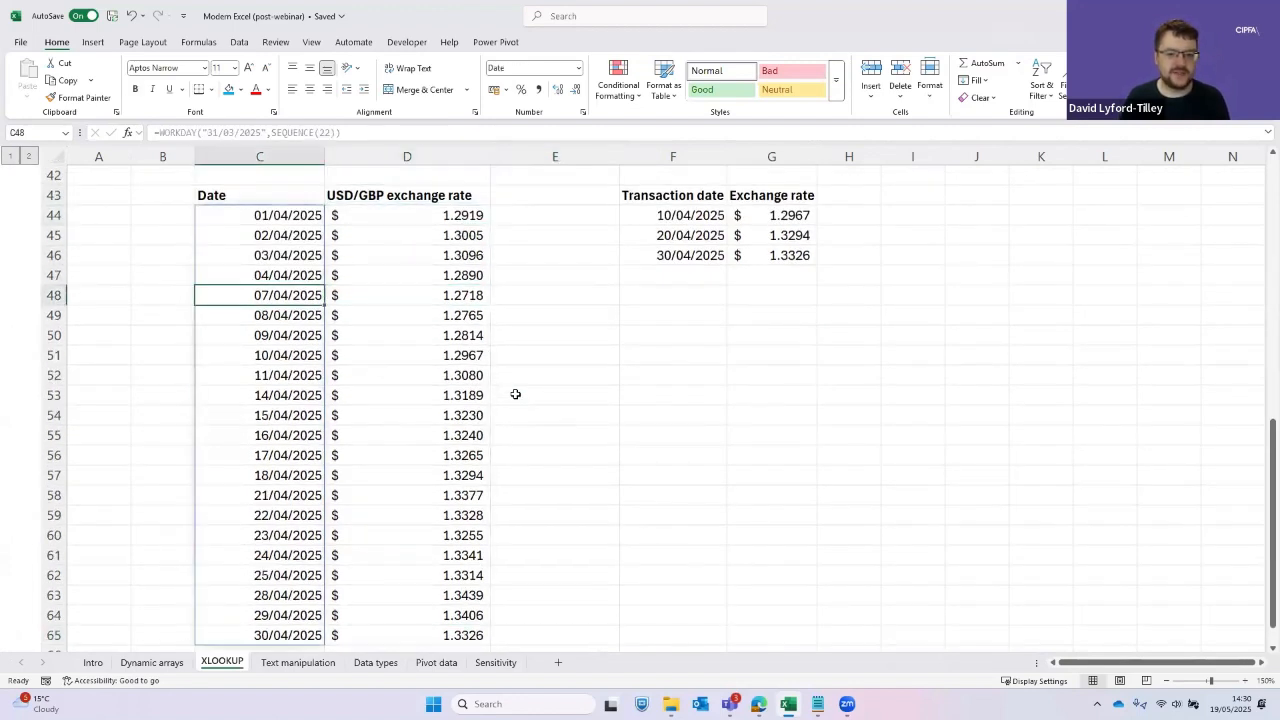
Enter the label "Average exchange rate" in F48, below the transaction date table
key(Right)
key(Right)
key(Right)
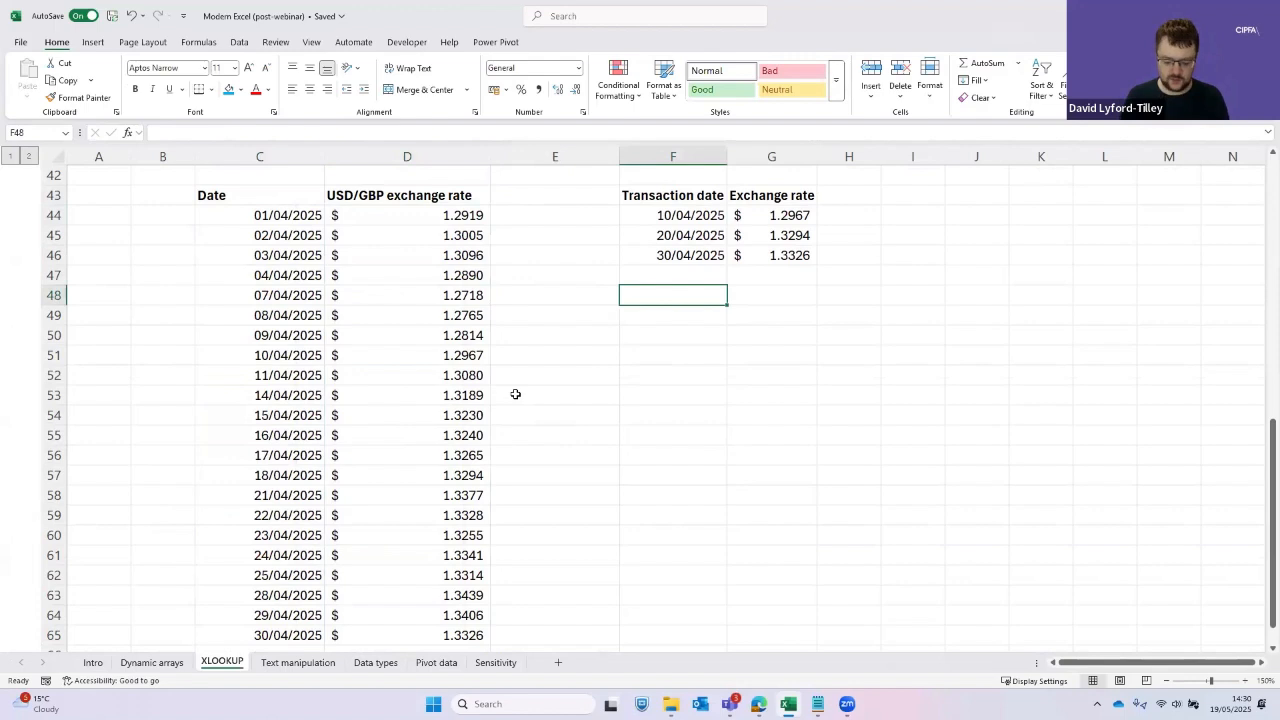
text(Average exchang)
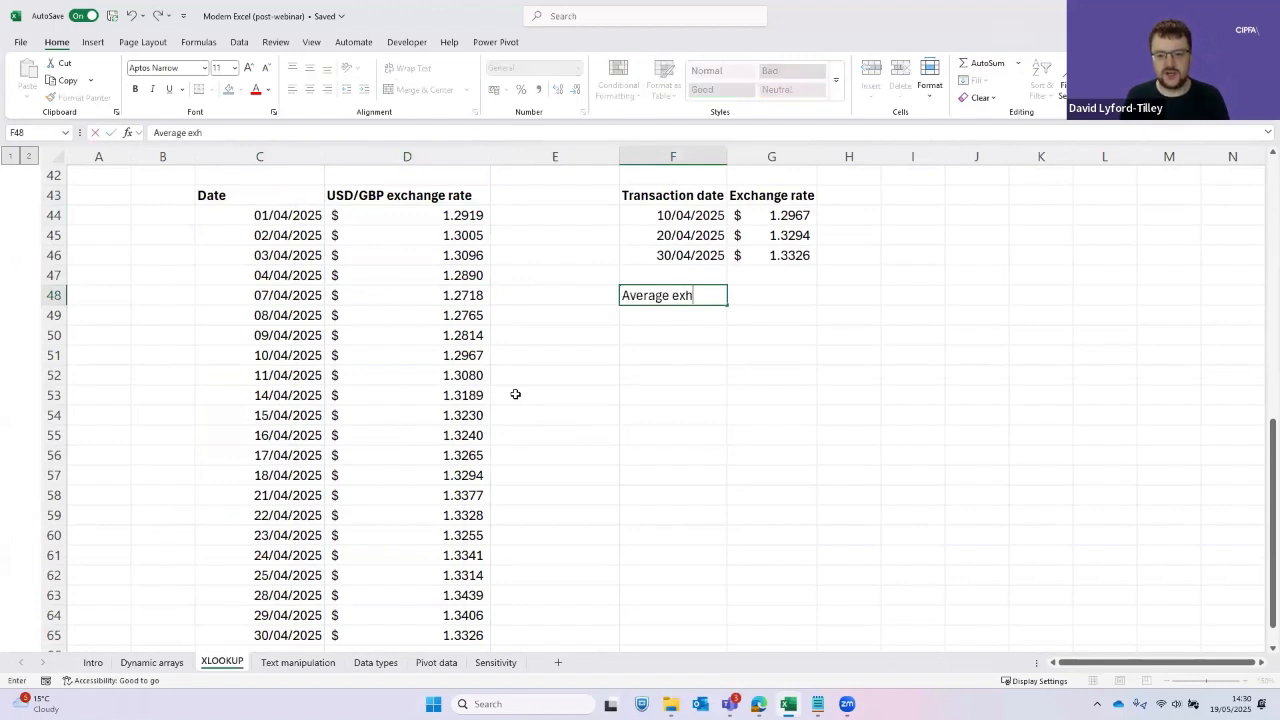
text(e rate)
key(Return)
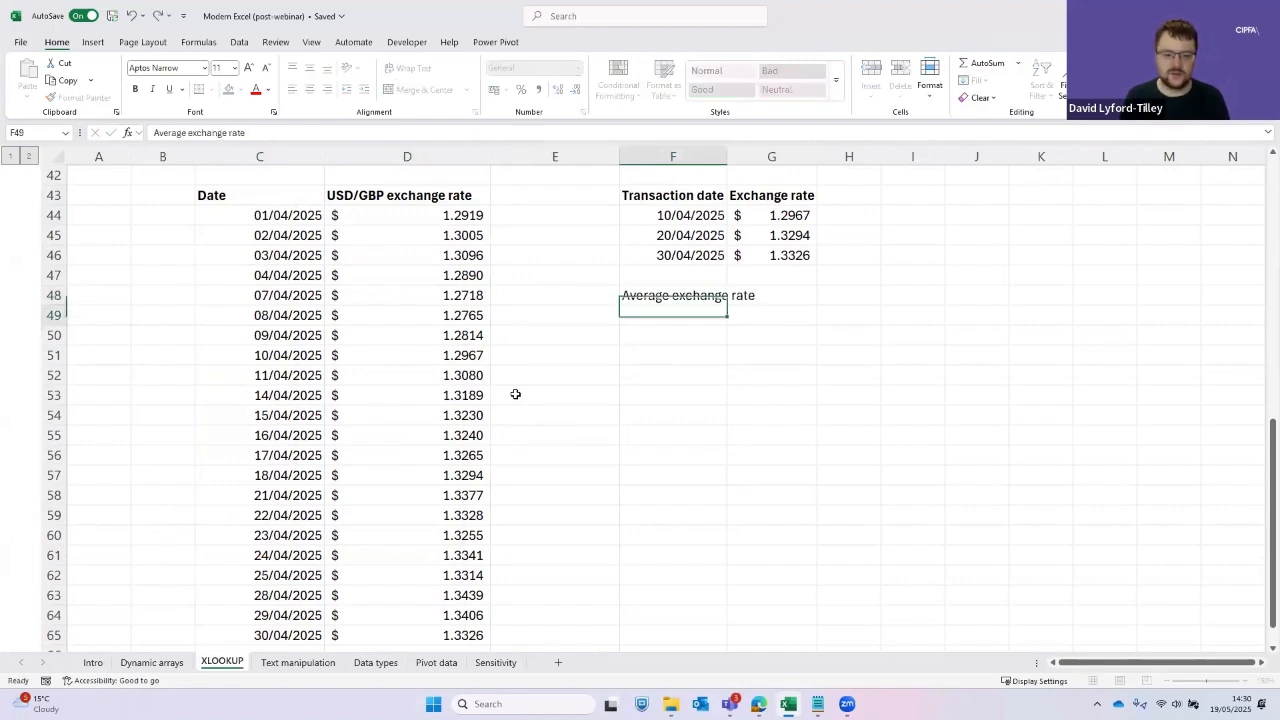
Enter the period's two dates, 15/04/2025 in F49 and 28/04/2025 in F50
text(15/04)
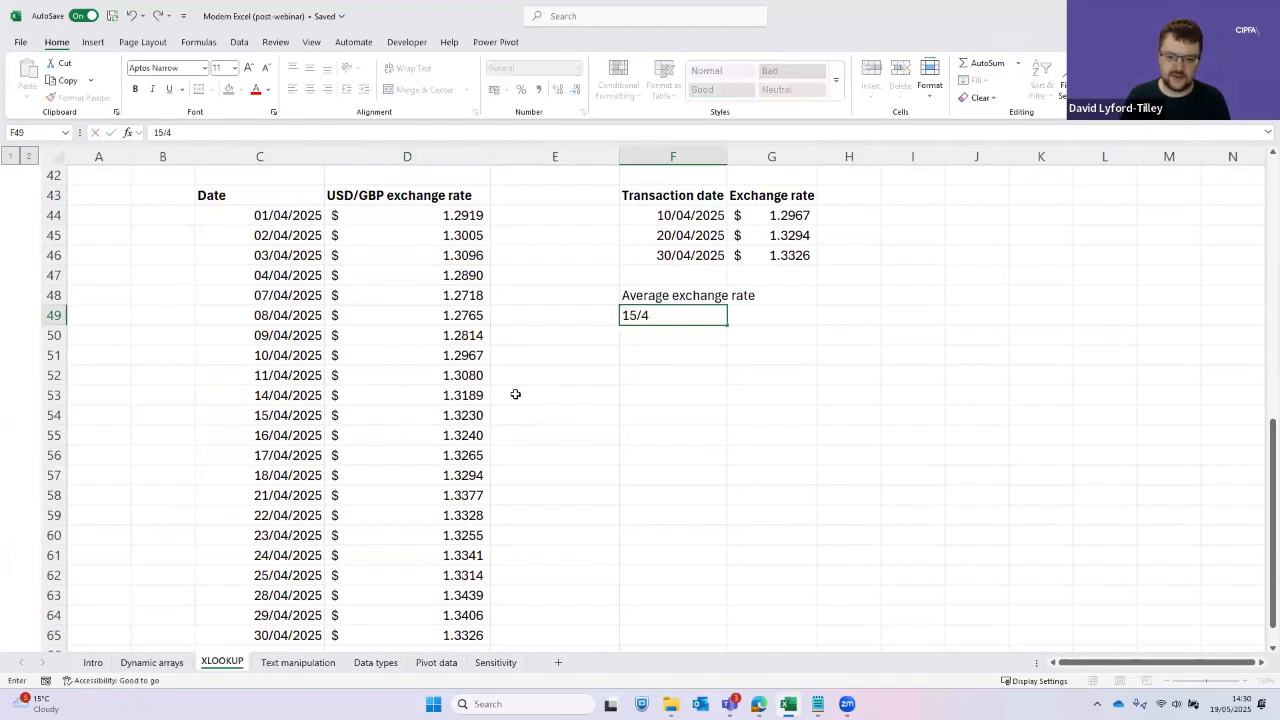
text(/)
key(Return)
text(2)
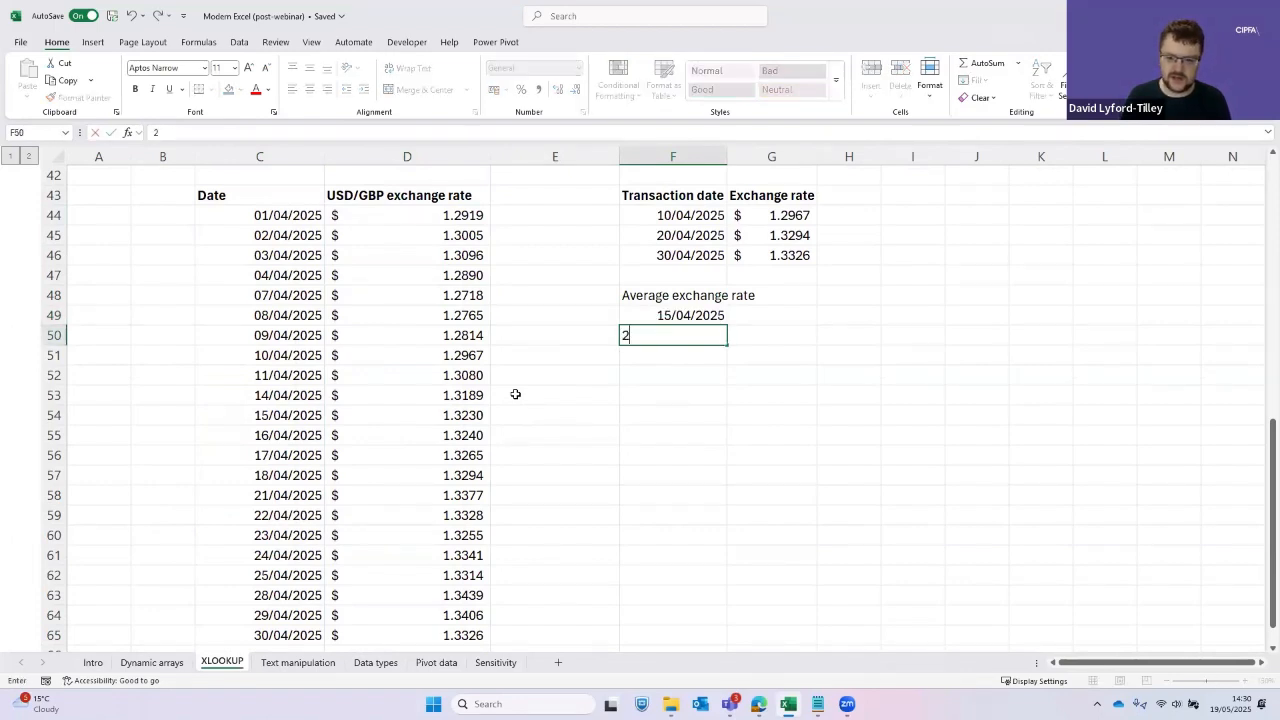
text(8/04/2025)
key(Return)
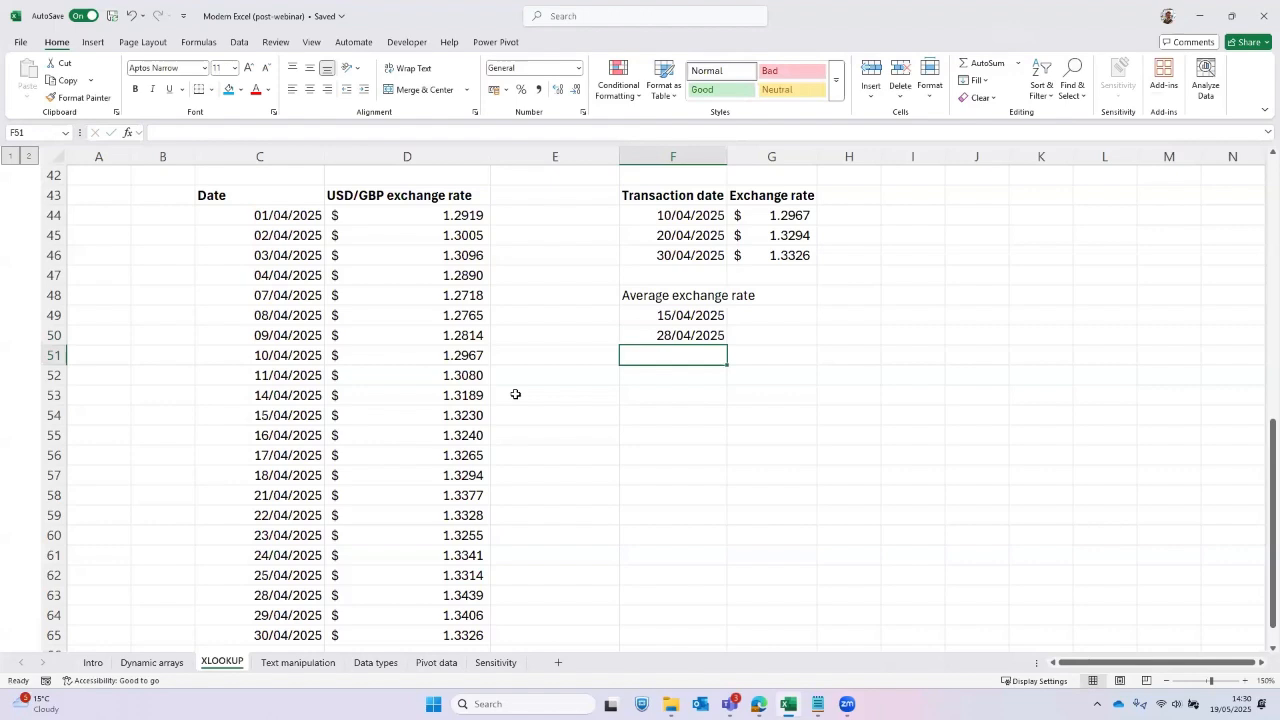
key(Up)
key(Up)
key(Down)
key(Up)
key(Up)
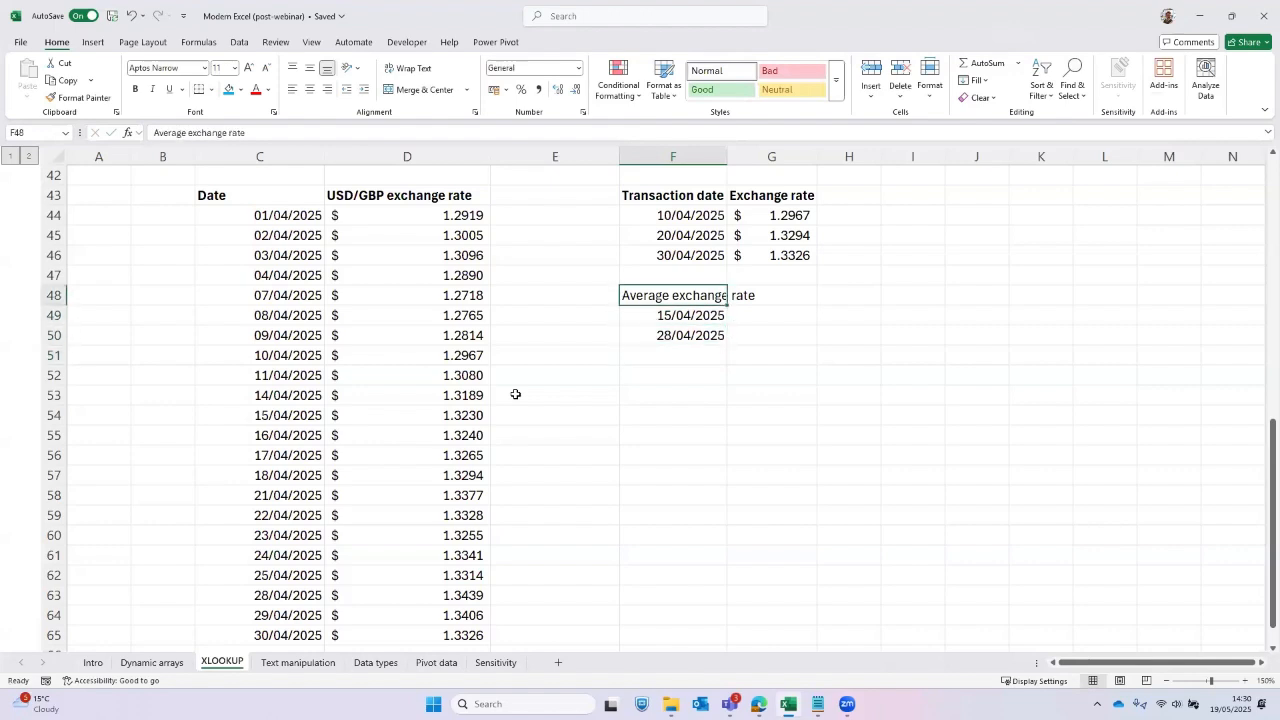
key(Down)
key(Down)
key(Up)
key(Down)
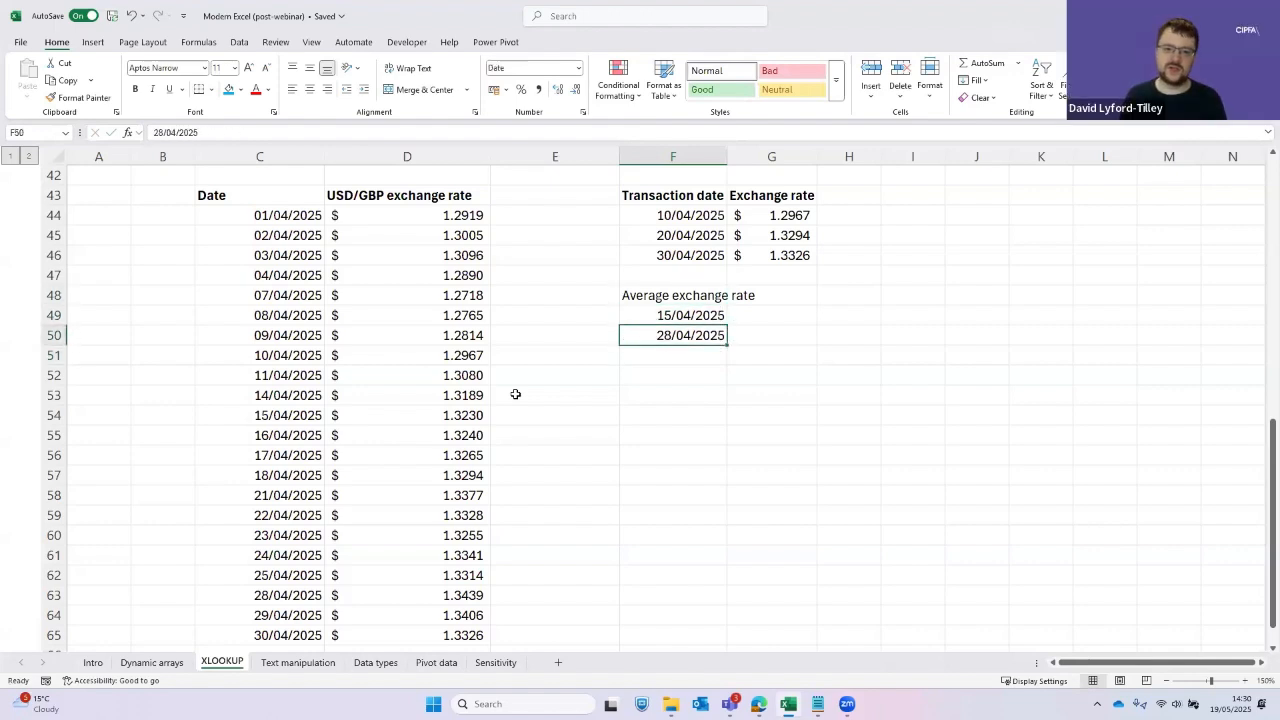
key(Up)
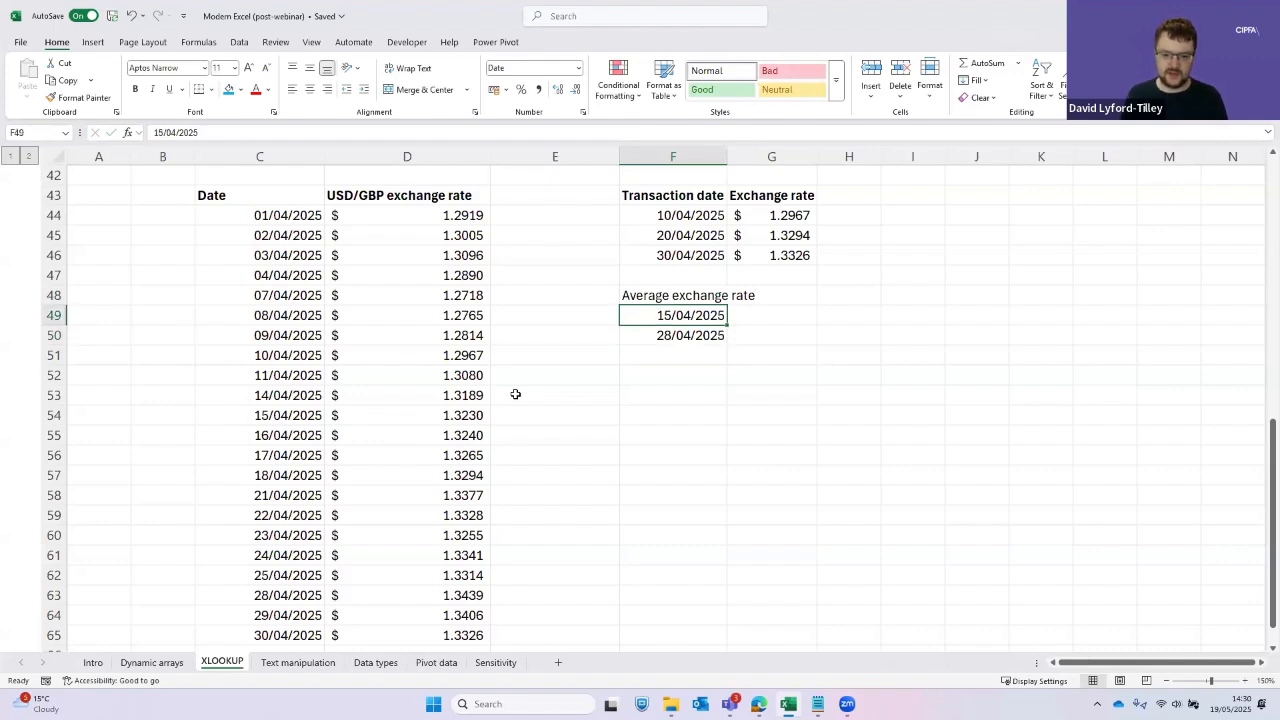
Start a formula in F52 with AVERAGE around an XLOOKUP that uses the start date in F49 as its lookup value
key(Down)
key(Down)
key(Down)
text(=)
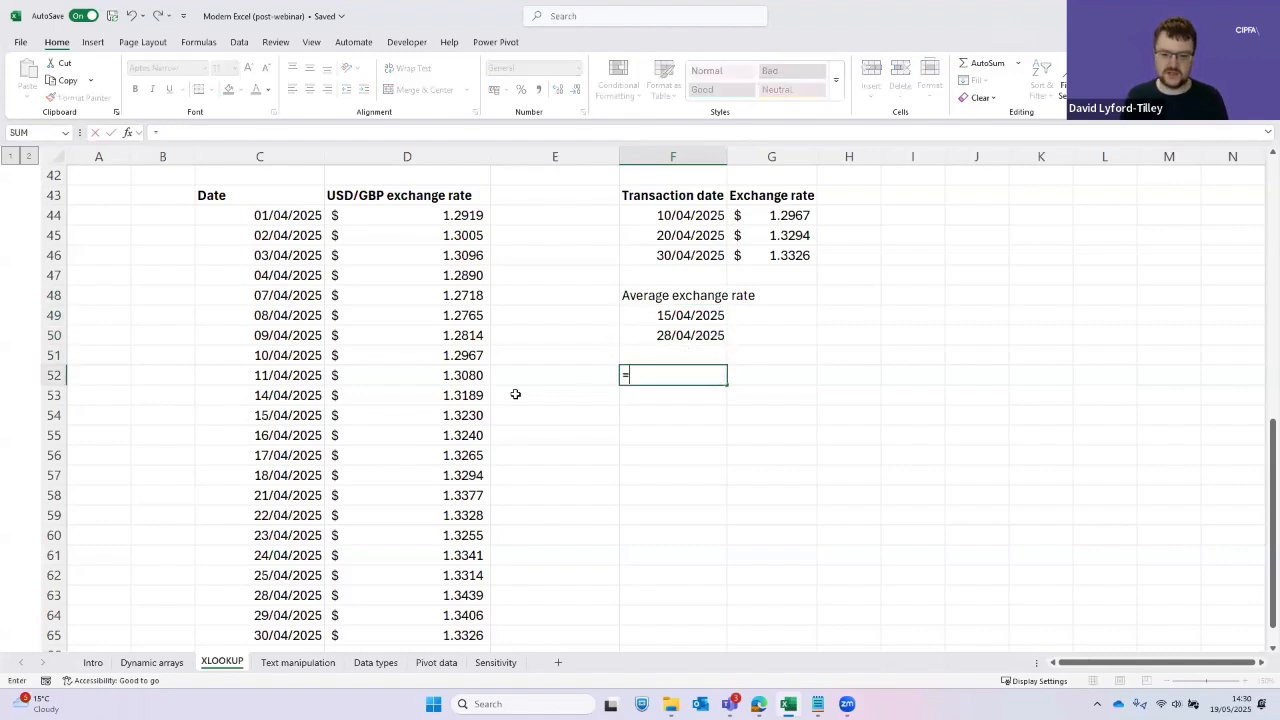
text(av)
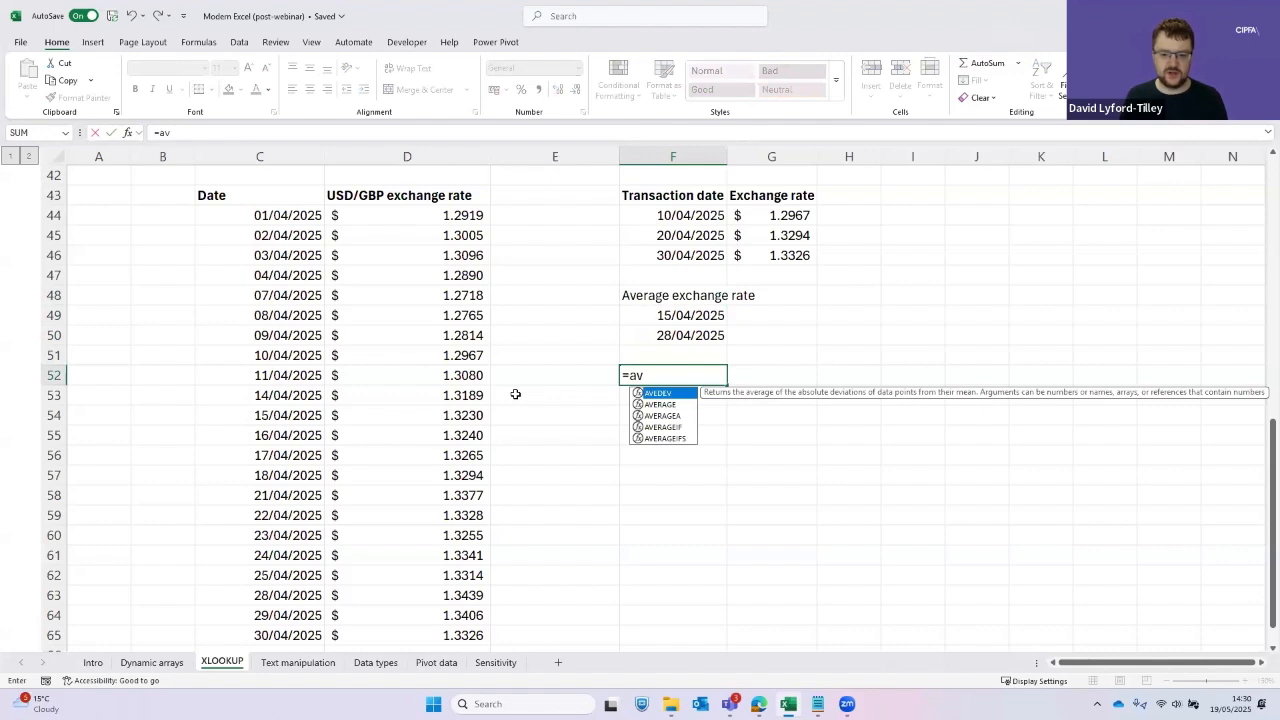
key(Down)
key(Tab)
text(xl)
key(Tab)
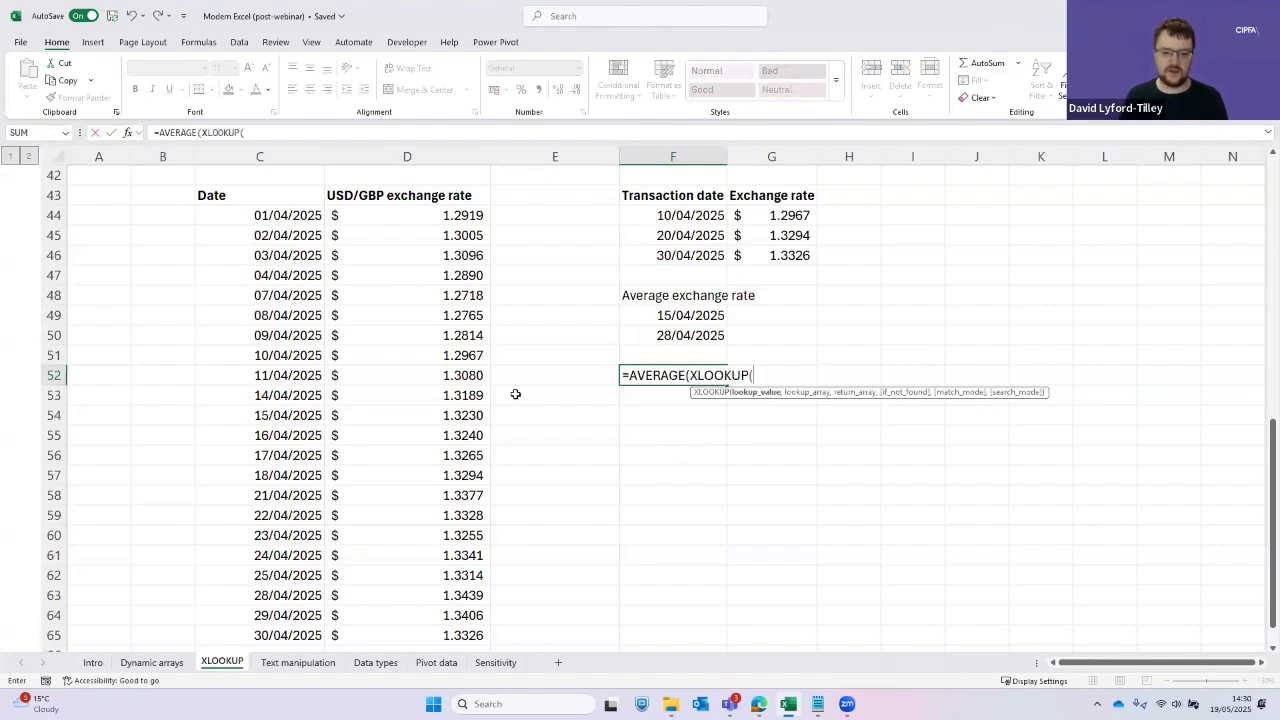
key(Up)
key(Up)
key(Up)
text(,)
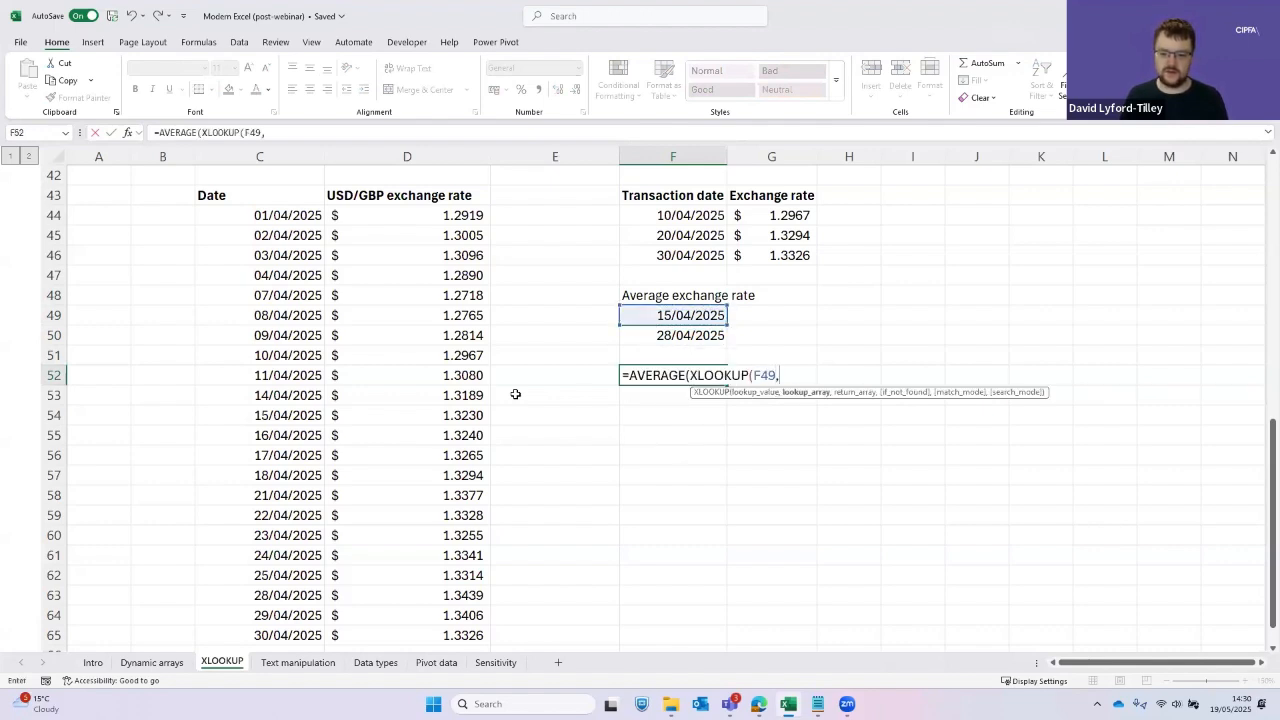
Set the first XLOOKUP's lookup array to the spilled dates, C44#
key(Left)
key(Left)
key(Left)
key(Left)
key(Right)
key(Up)
key(Up)
key(Up)
key(Up)
key(Up)
key(Up)
key(Up)
key(Up)
key(ctrl+shift+Down)
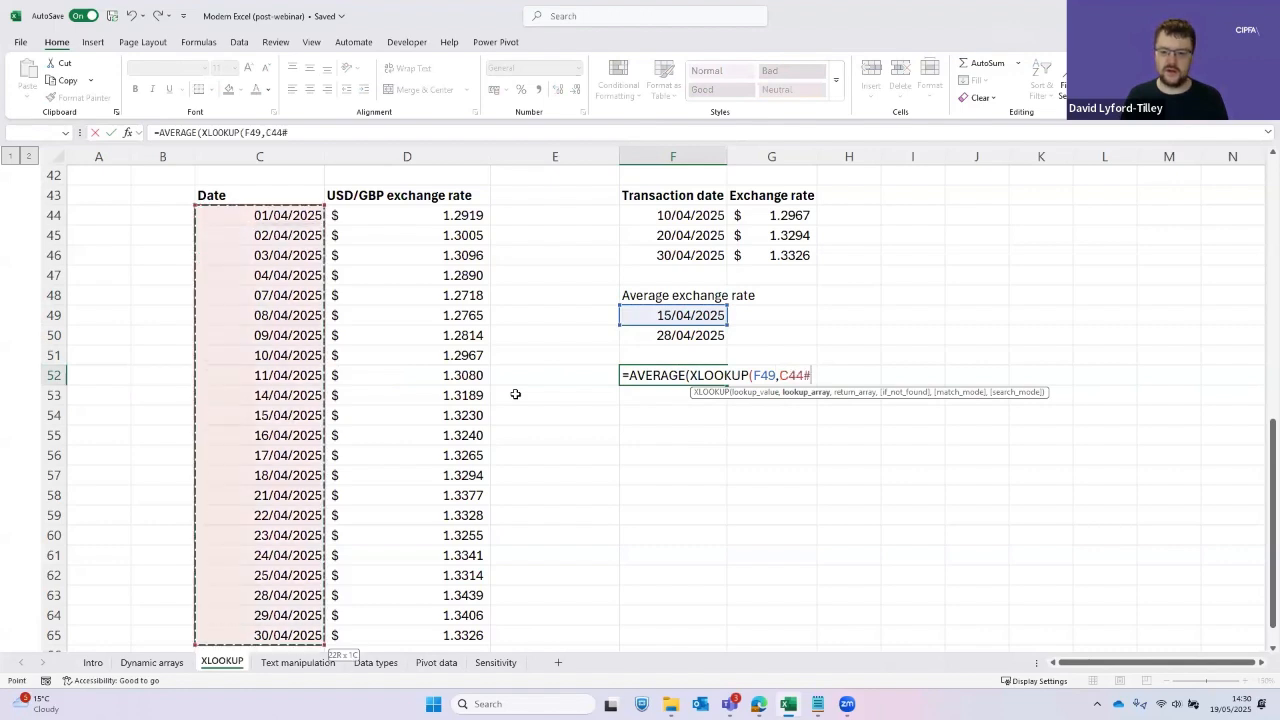
Set the first XLOOKUP's return array to the spilled USD/GBP exchange rates, D44#
text(,)
key(Left)
key(Left)
key(Up)
key(Up)
key(Up)
key(Up)
key(Up)
key(Up)
key(Up)
key(Up)
key(Up)
key(Down)
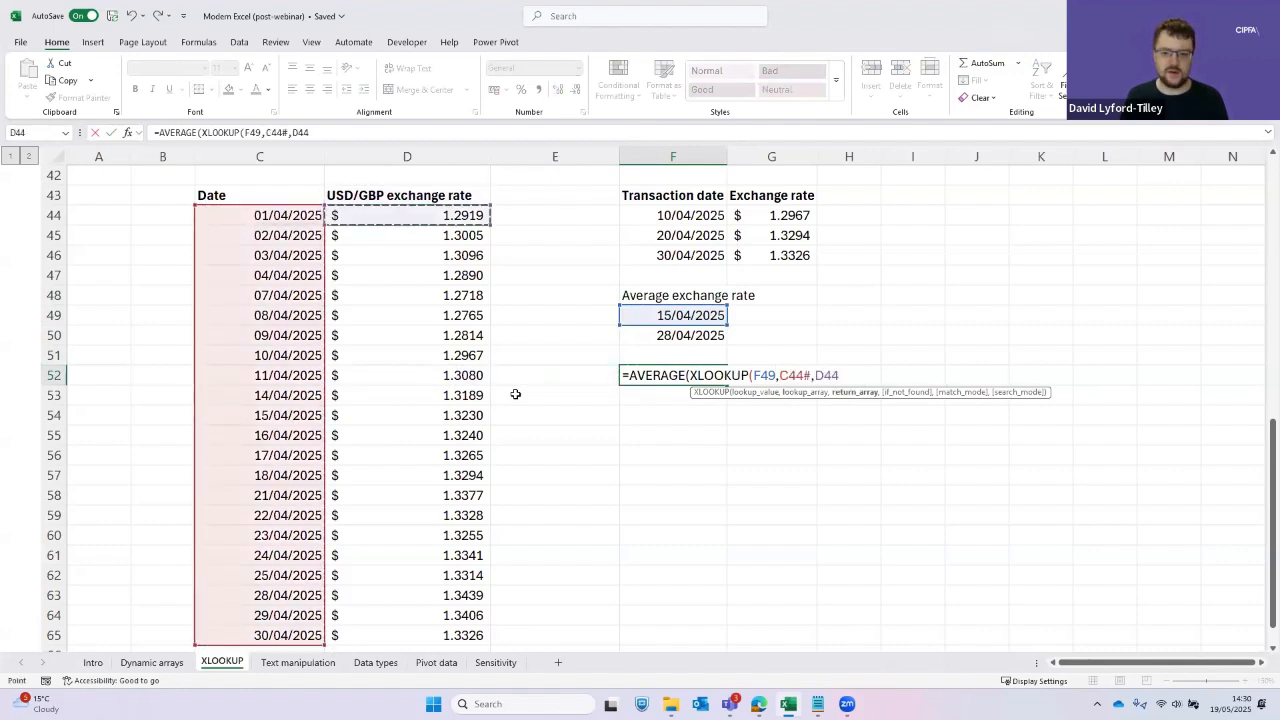
key(ctrl+shift+Down)
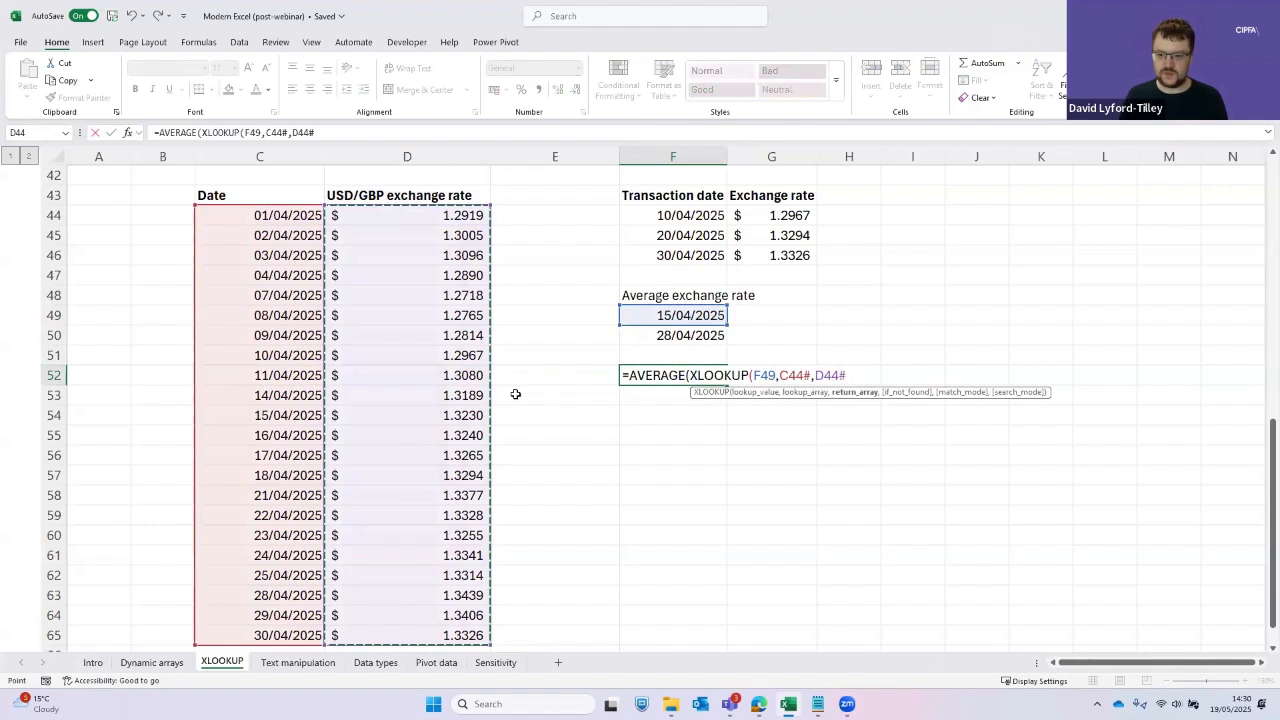
Close the first XLOOKUP and add a range colon followed by a second XLOOKUP that looks up the end date in F50
text():XLOOKUP()
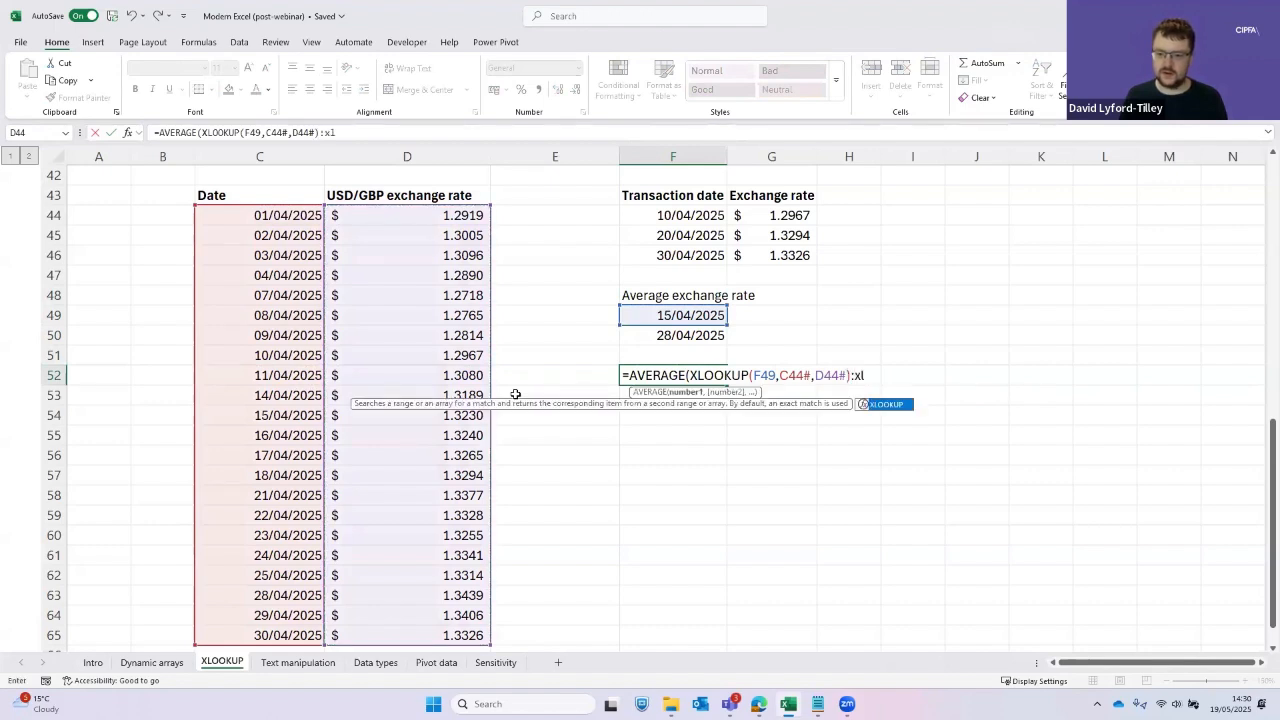
key(Left)
key(Right)
key(Up)
key(Up)
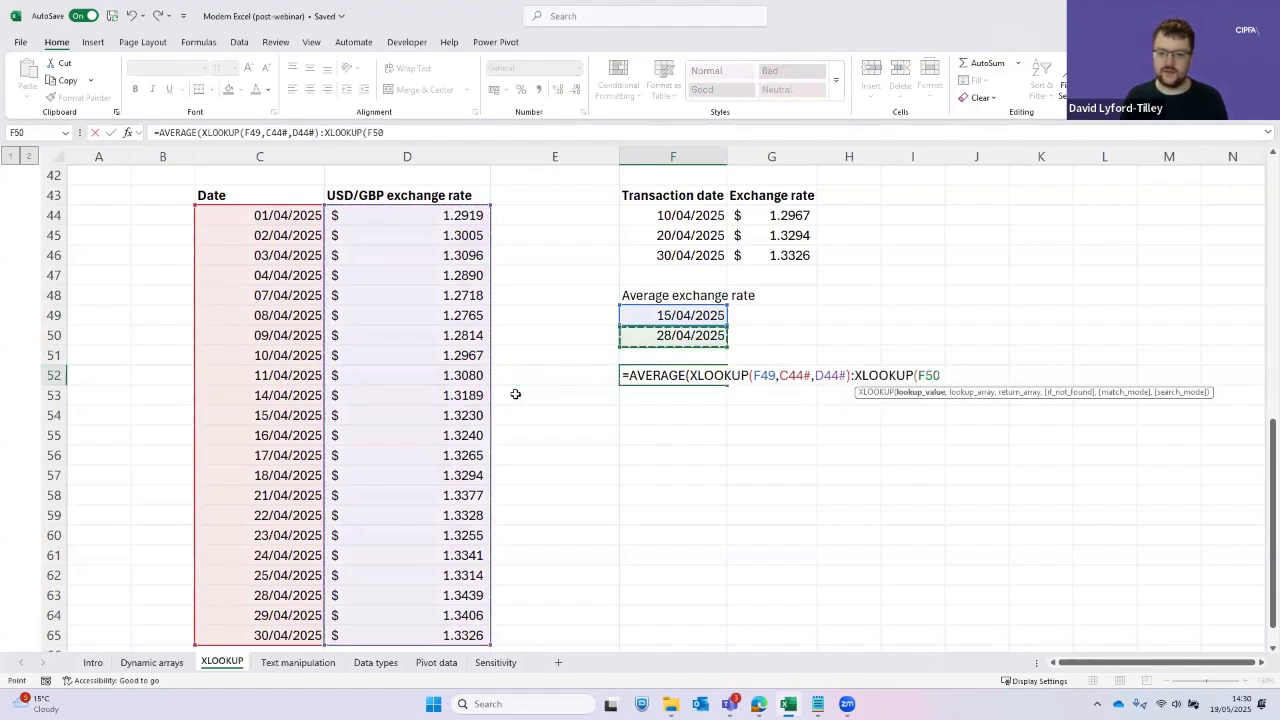
text(.)
text(,)
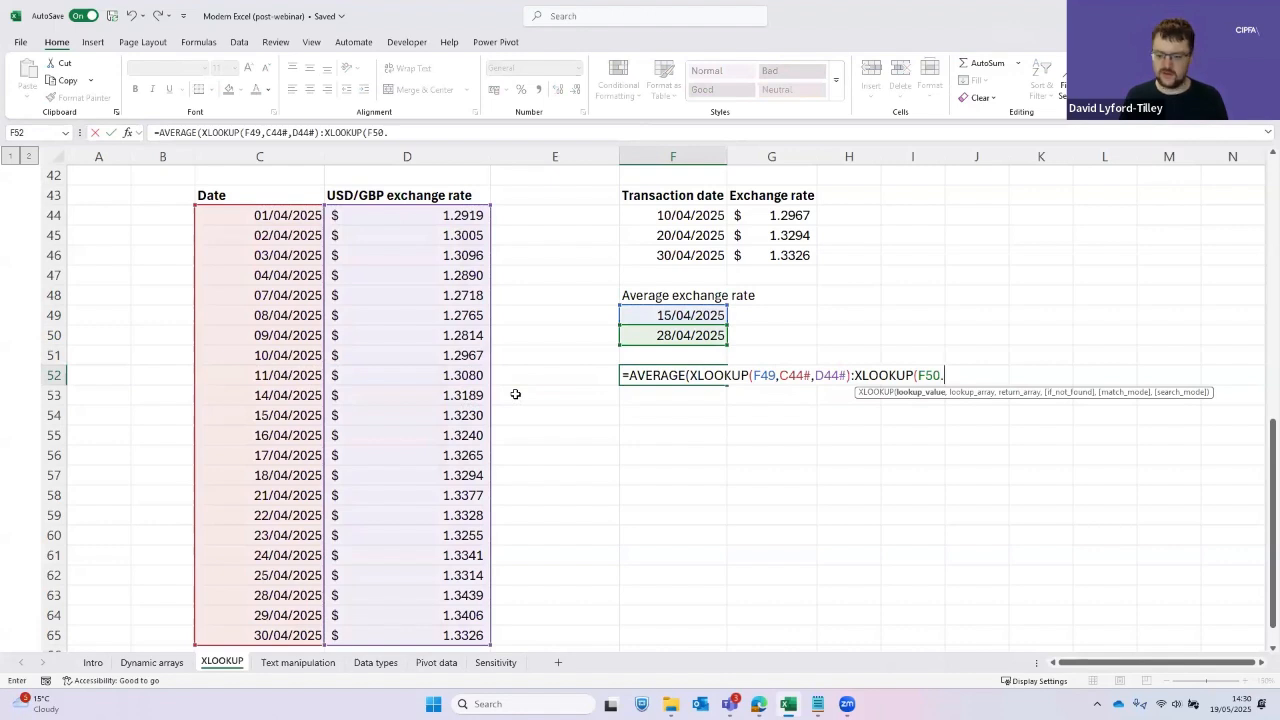
Set the second XLOOKUP's lookup array to the spilled dates, C44#
key(Left)
key(Left)
key(Left)
key(Up)
key(Up)
key(Up)
key(Up)
key(Up)
key(Up)
key(Up)
key(Up)
text(#)
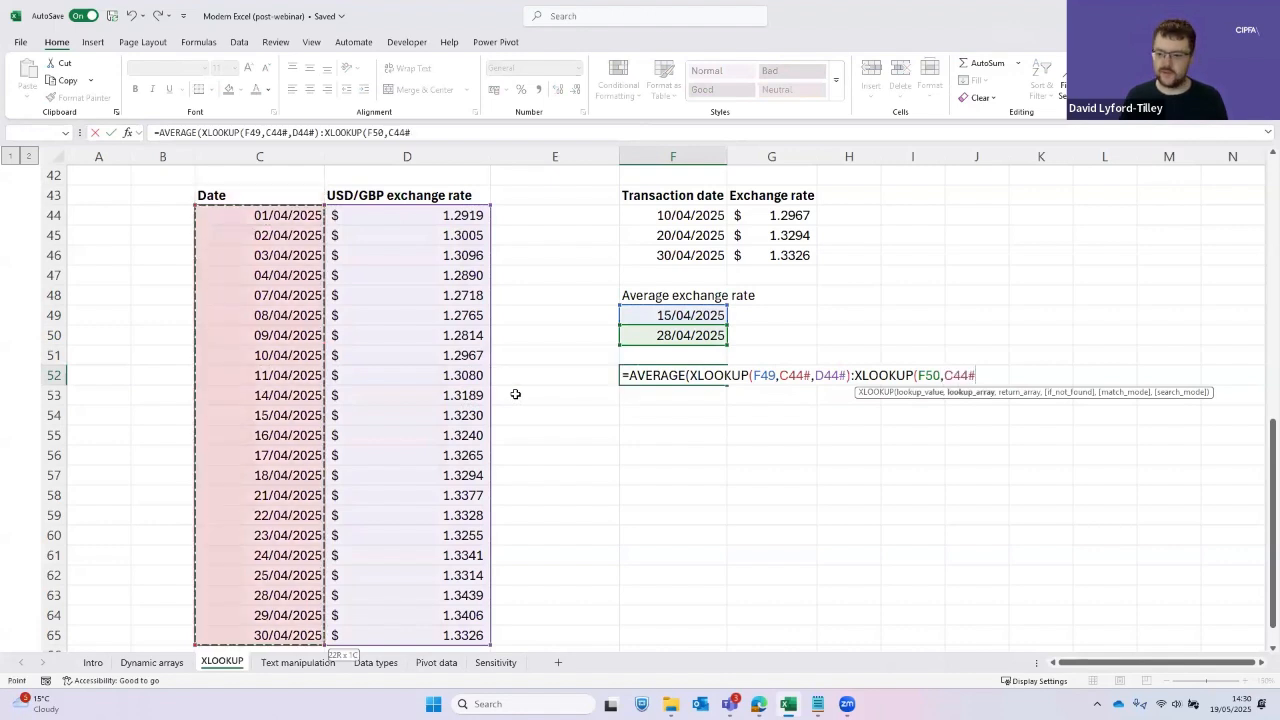
Set the second XLOOKUP's return array to D44# and complete the AVERAGE formula in F52
text(,)
key(Left)
key(Left)
key(Up)
key(Up)
key(Up)
key(Up)
key(Up)
key(Up)
key(Up)
key(Up)
text(#)
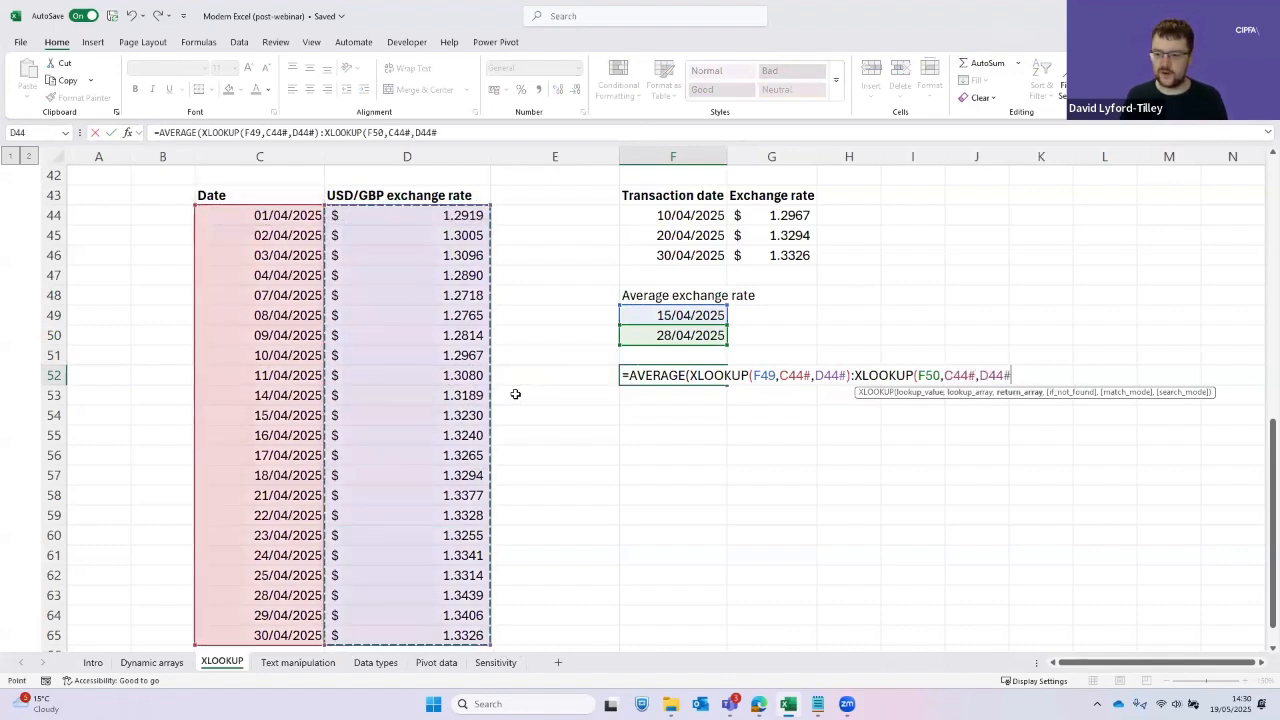
text()))
key(Return)
key(Up)
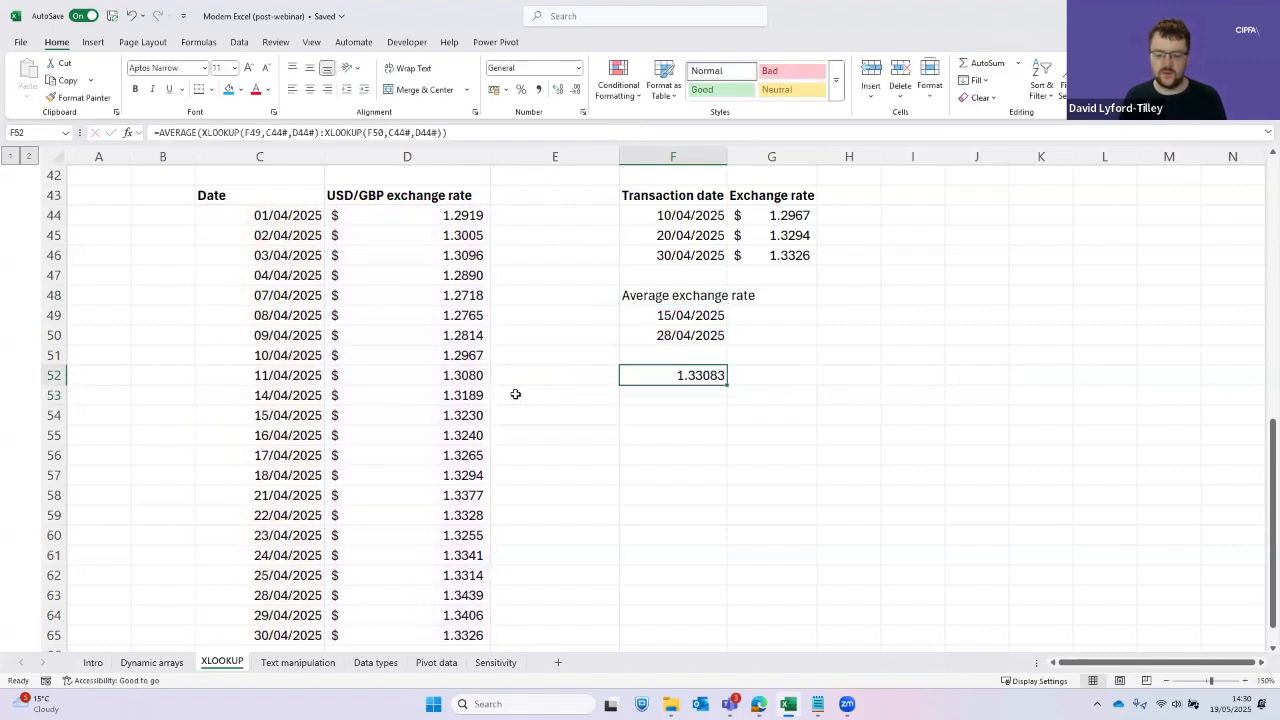
Select the exchange rates for 15/04/2025 to 28/04/2025, D54:D63, to check their average
key(Left)
key(Left)
key(Left)
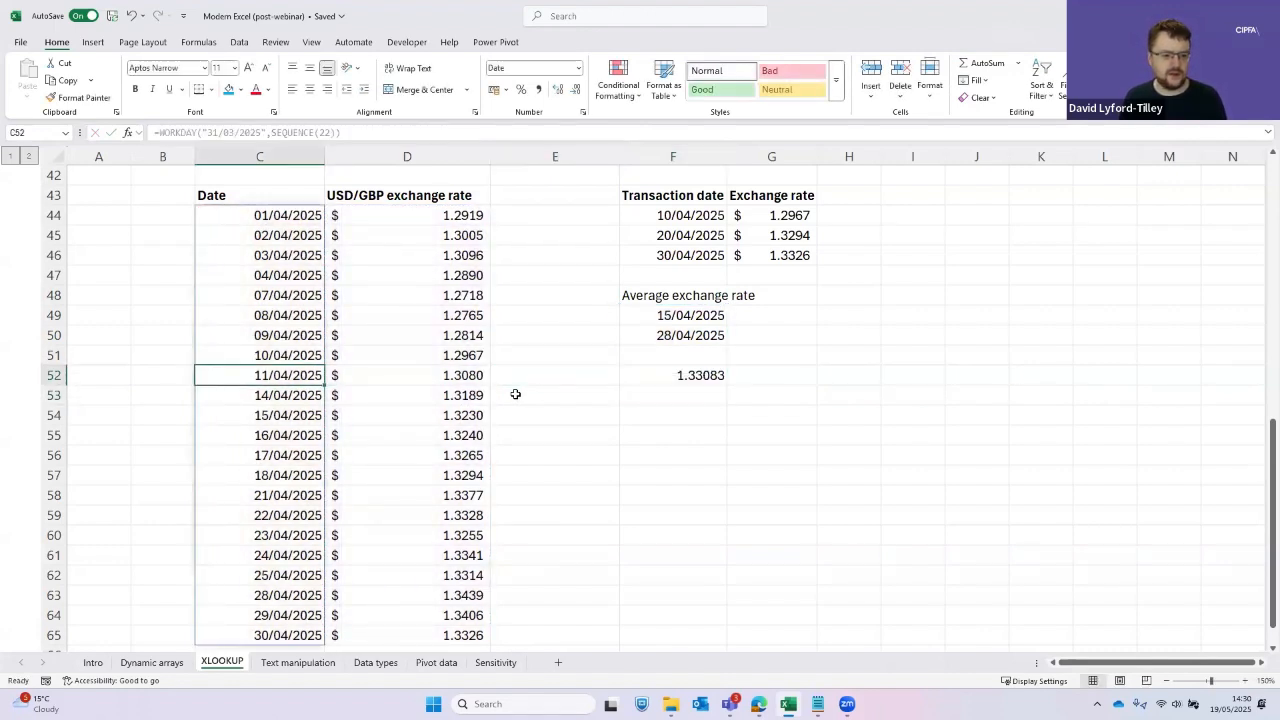
key(Down)
key(Down)
key(Right)
key(shift+Down)
key(shift+Down)
key(shift+Down)
key(shift+Down)
key(shift+Down)
key(shift+Down)
key(shift+Down)
key(shift+Down)
key(shift+Down)
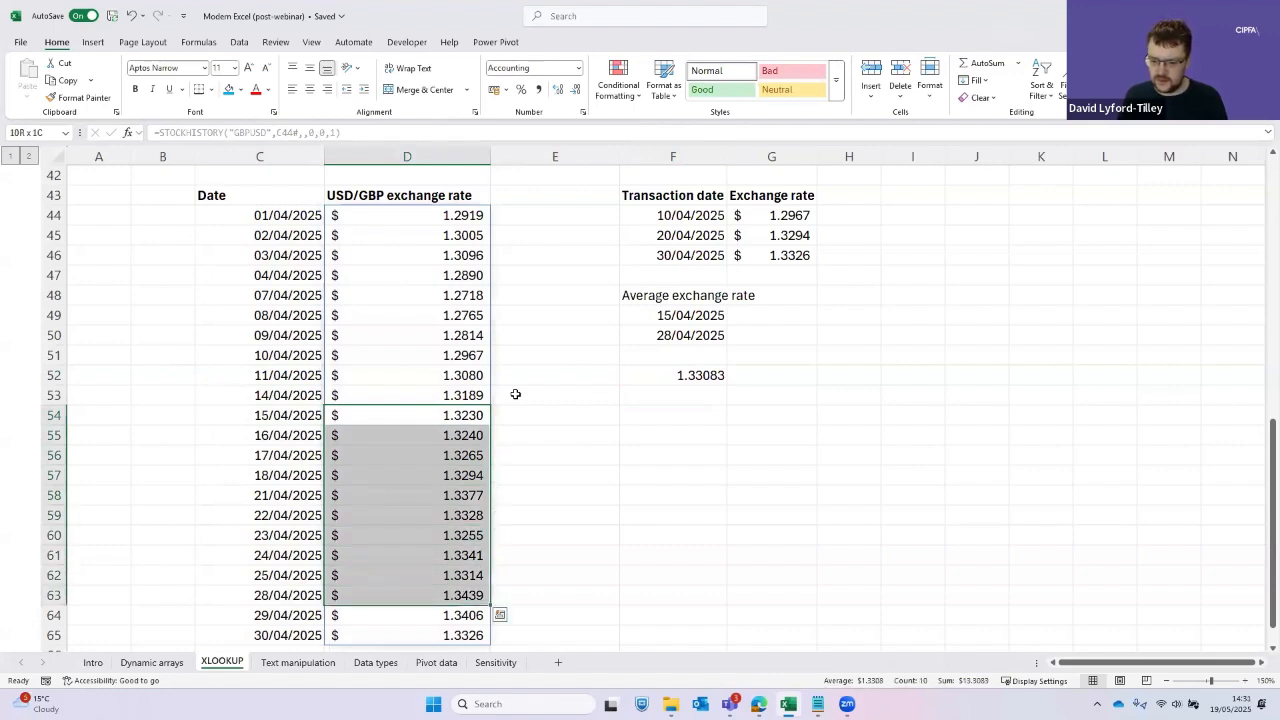
Examine the first XLOOKUP, XLOOKUP(F49,C44#,D44#), inside the average formula in F52
click(695, 375)
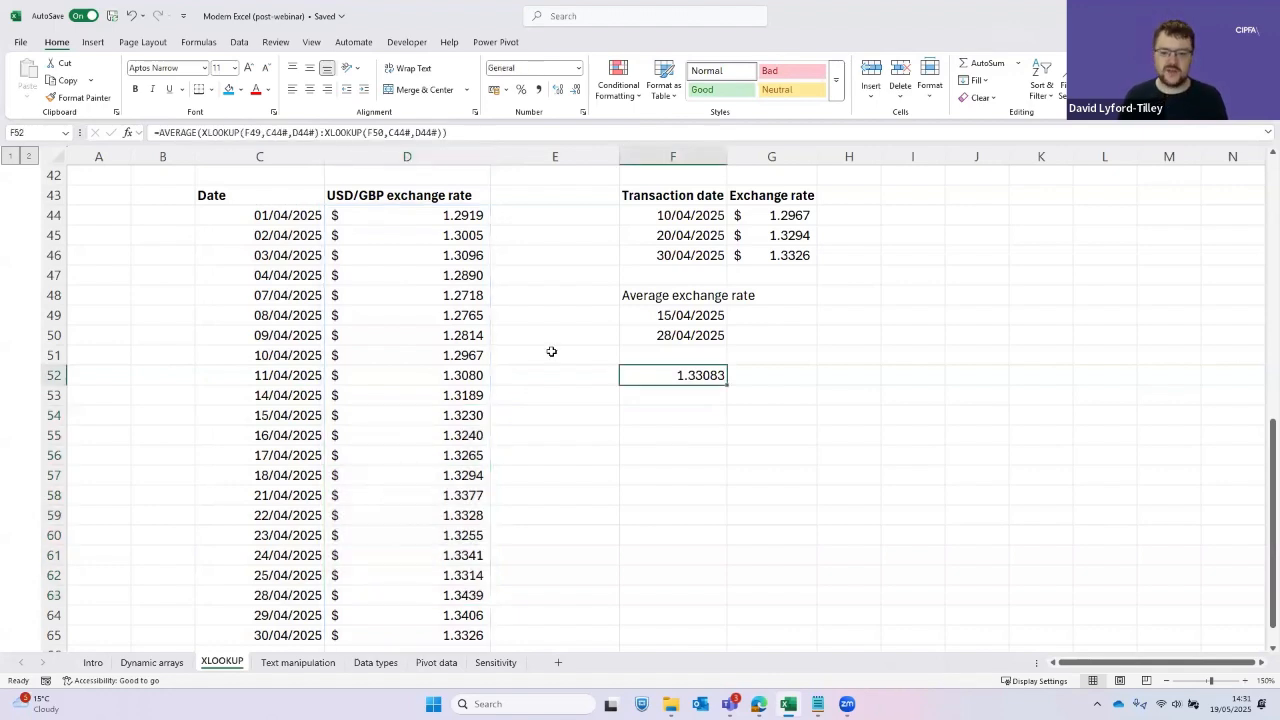
key(F2)
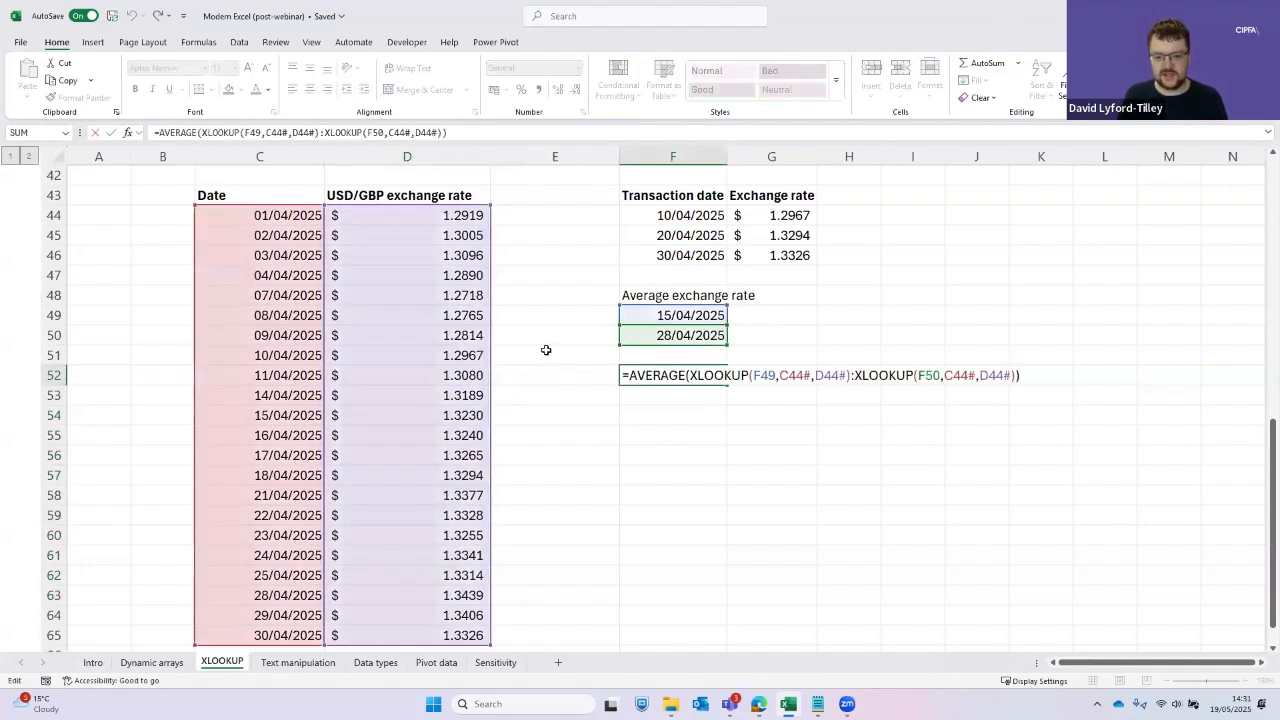
click(708, 374)
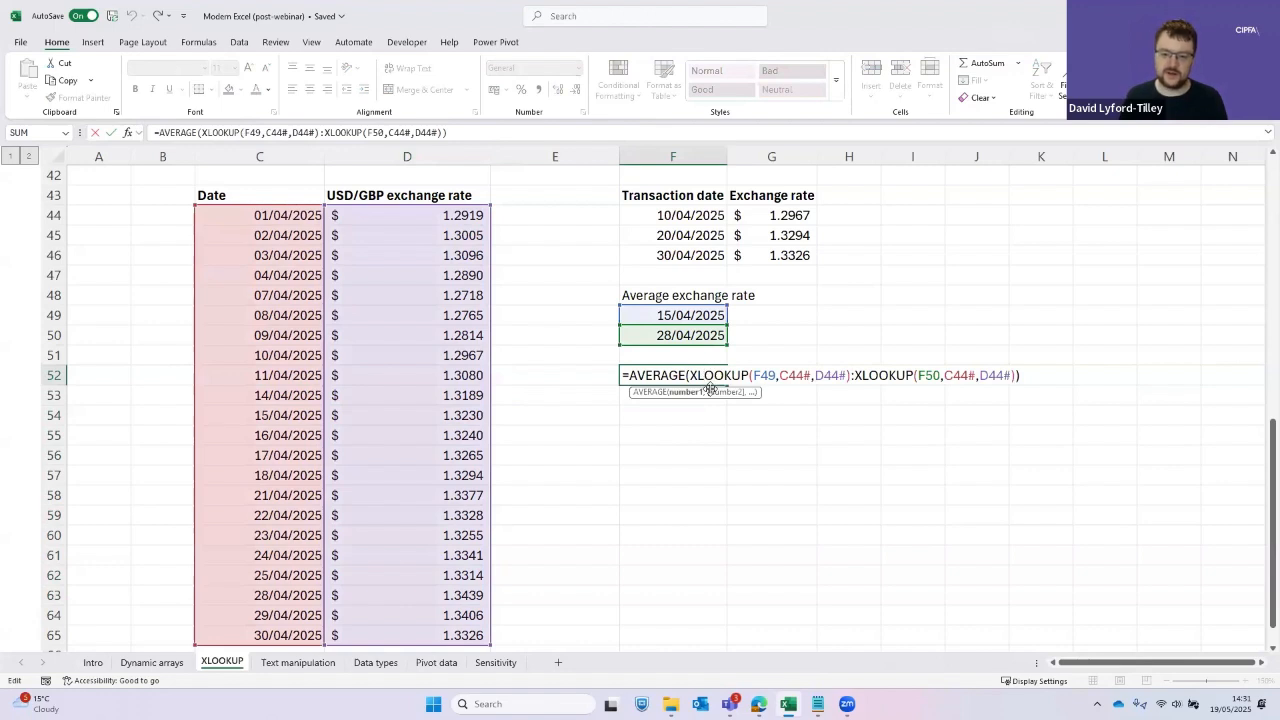
key(ctrl+shift+Right)
key(ctrl+shift+Right)
key(ctrl+shift+Right)
key(ctrl+shift+Right)
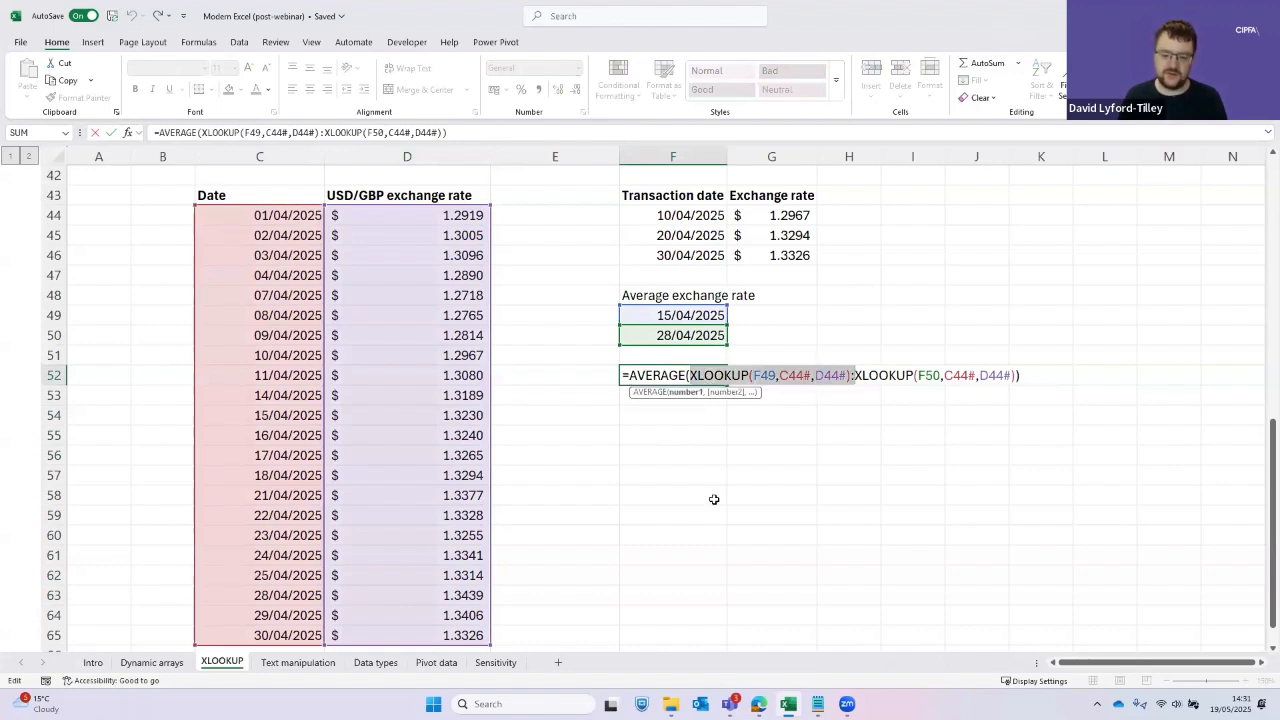
key(shift+Left)
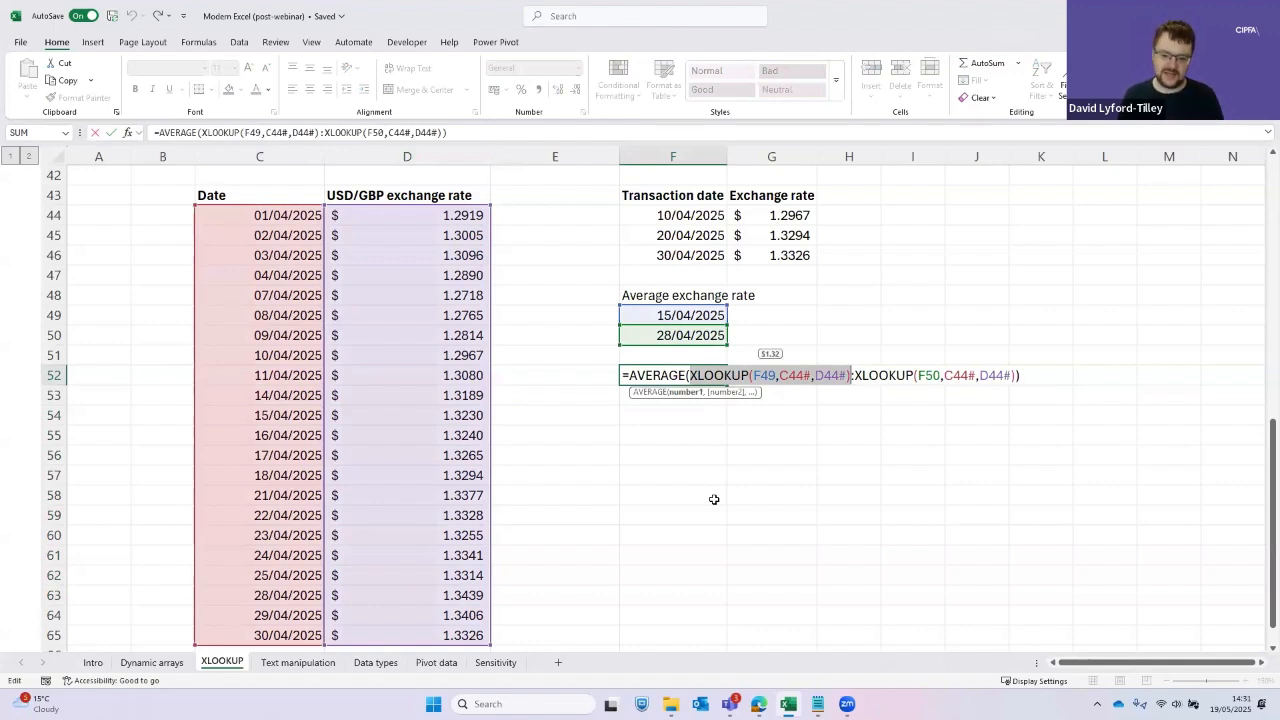
key(shift+Left)
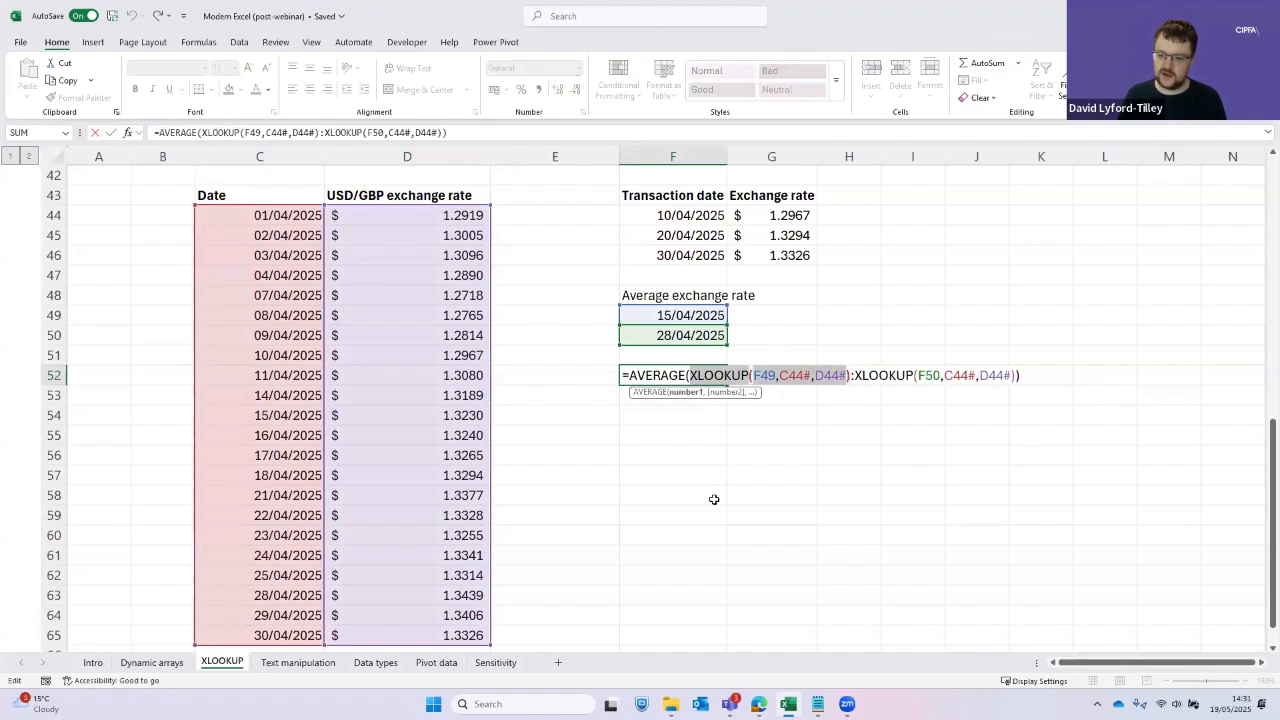
key(Left)
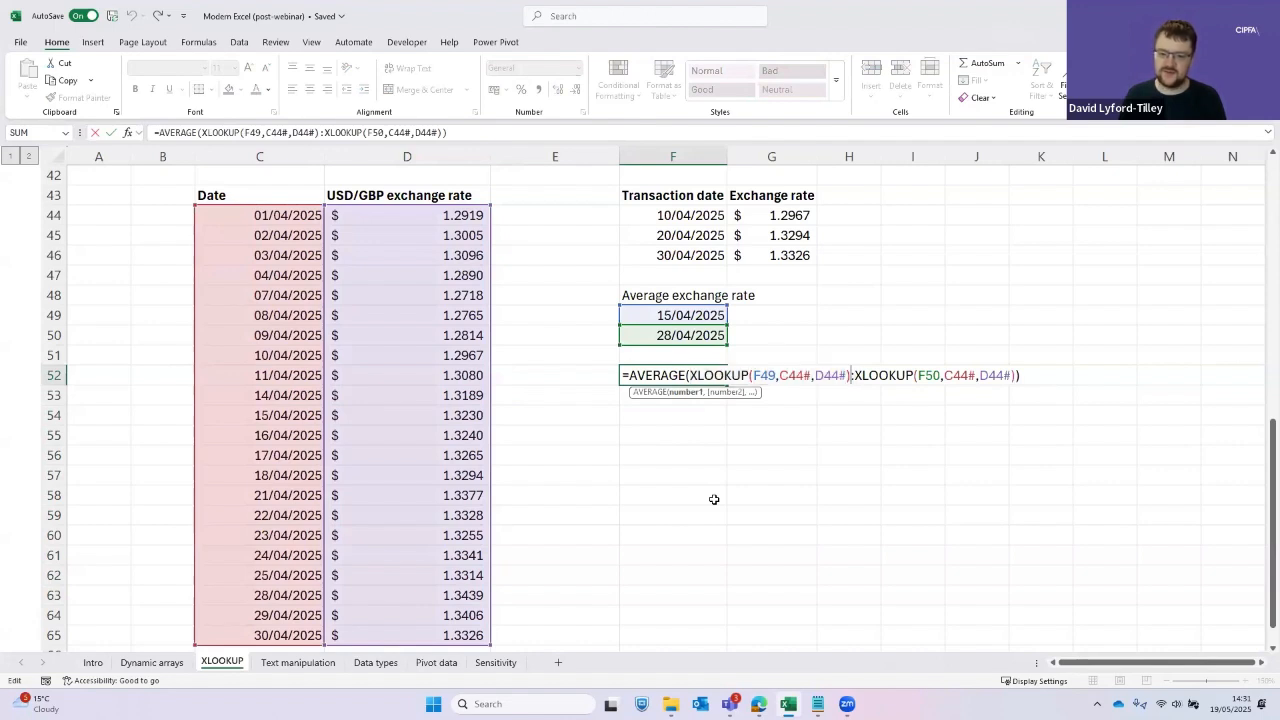
key(ctrl+Return)
Draft the comparison formula =AVERAGE(a1:a3) in F54 and discard it
key(Down)
key(Down)
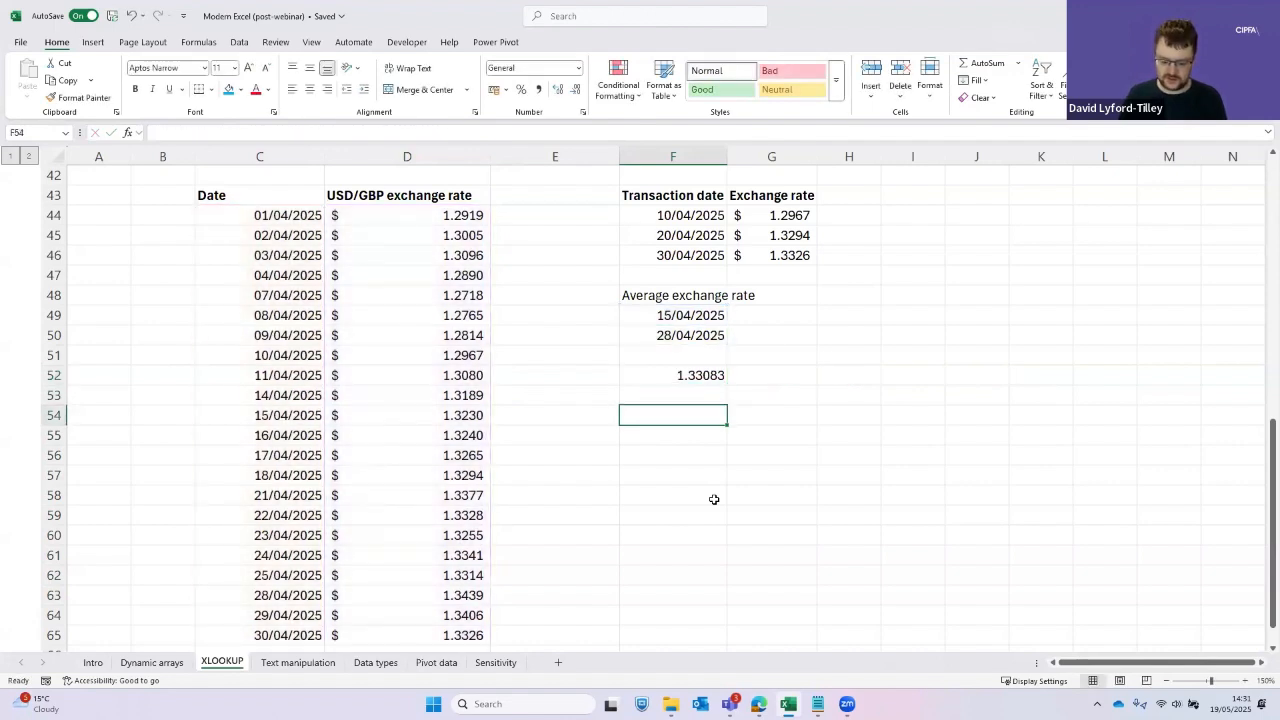
text(=aver)
key(Tab)
text(a1)
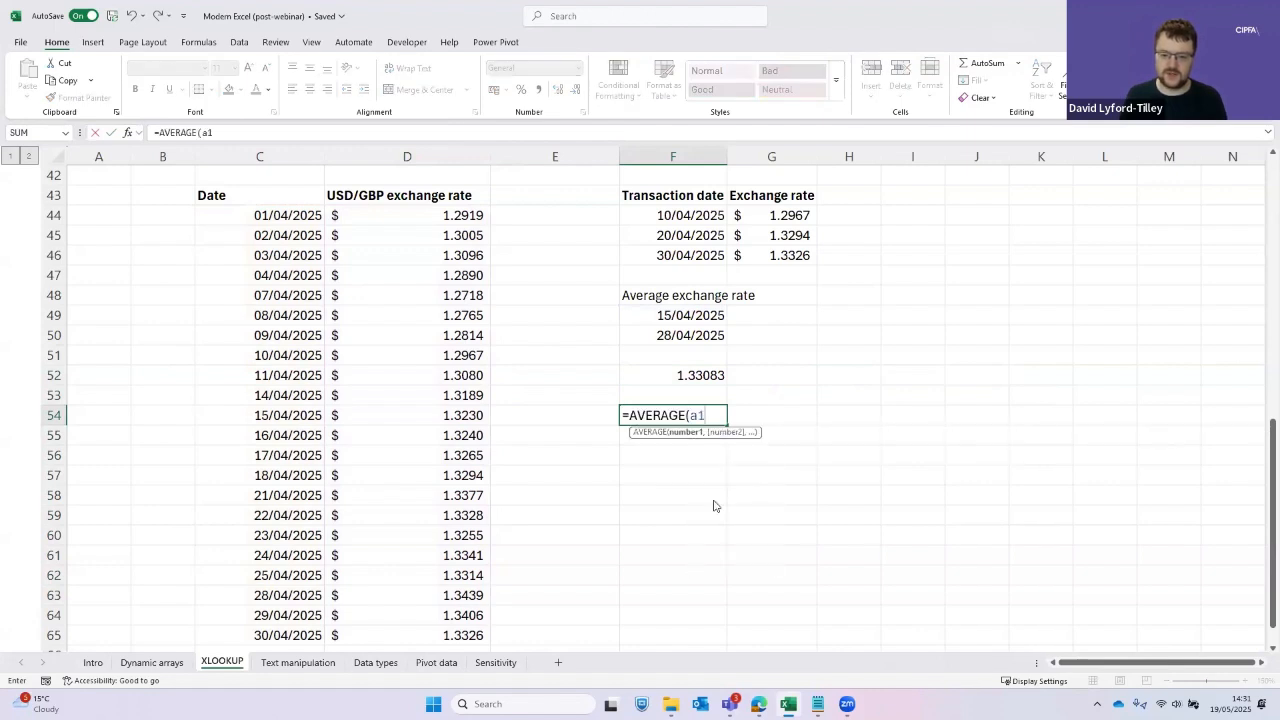
text(:a3))
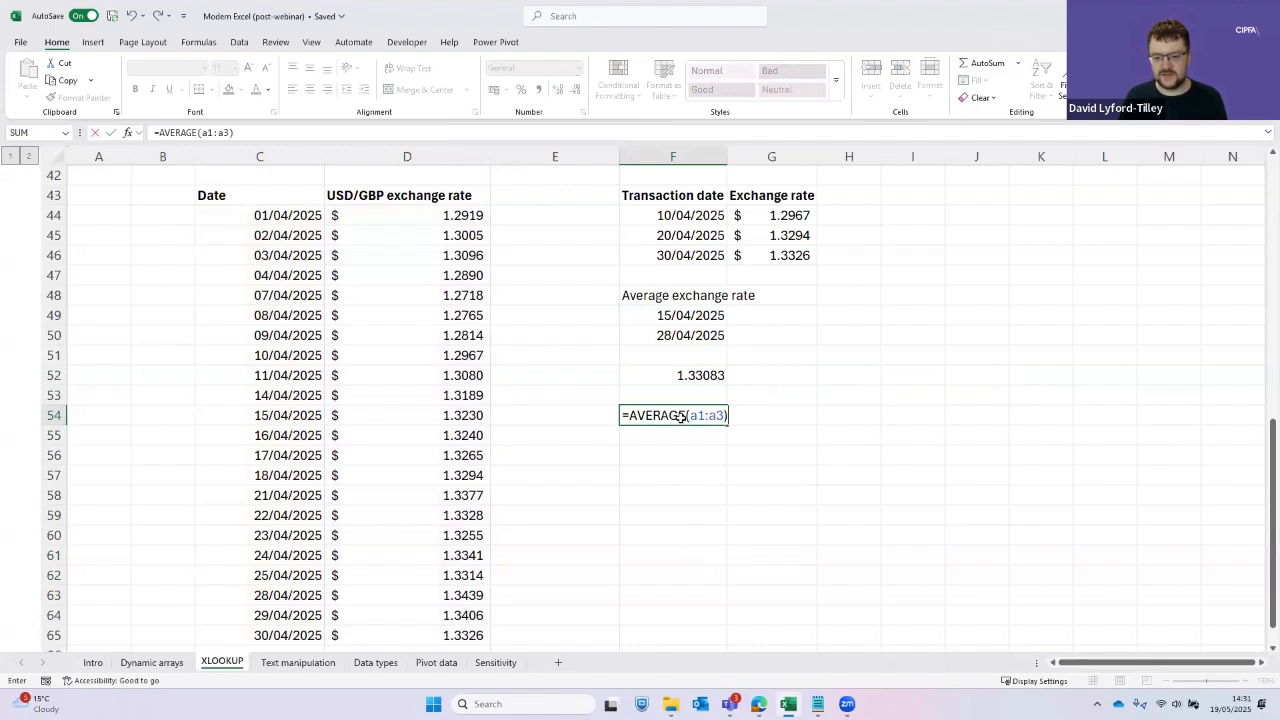
key(Escape)
Review the average formula in F52 with its two XLOOKUPs joined as a range
key(Up)
key(Up)
key(F2)
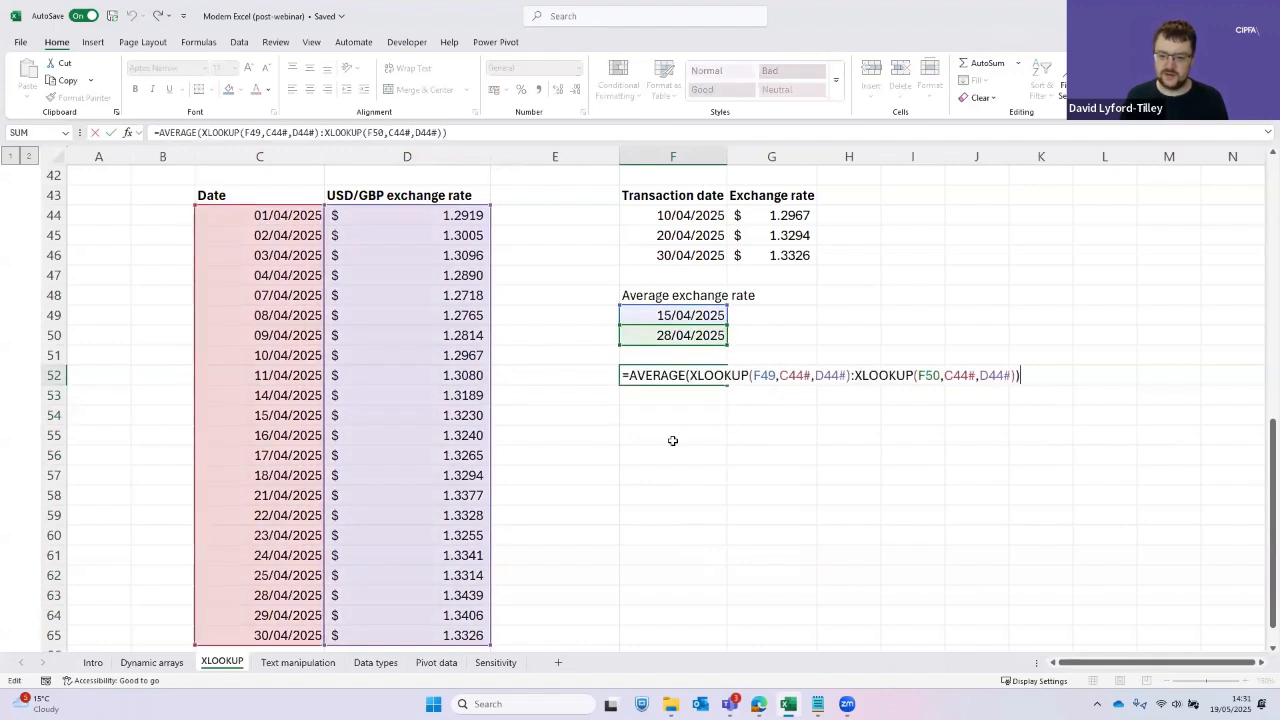
key(Left)
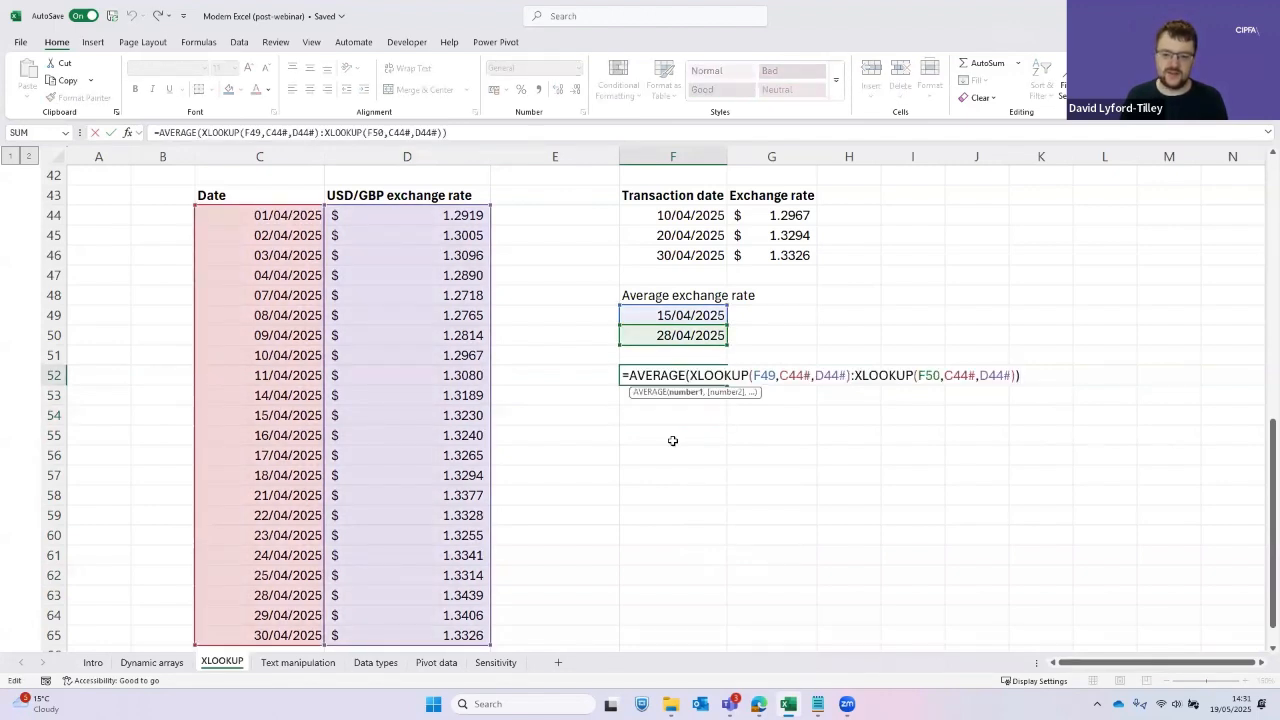
key(ctrl+Return)
key(Left)
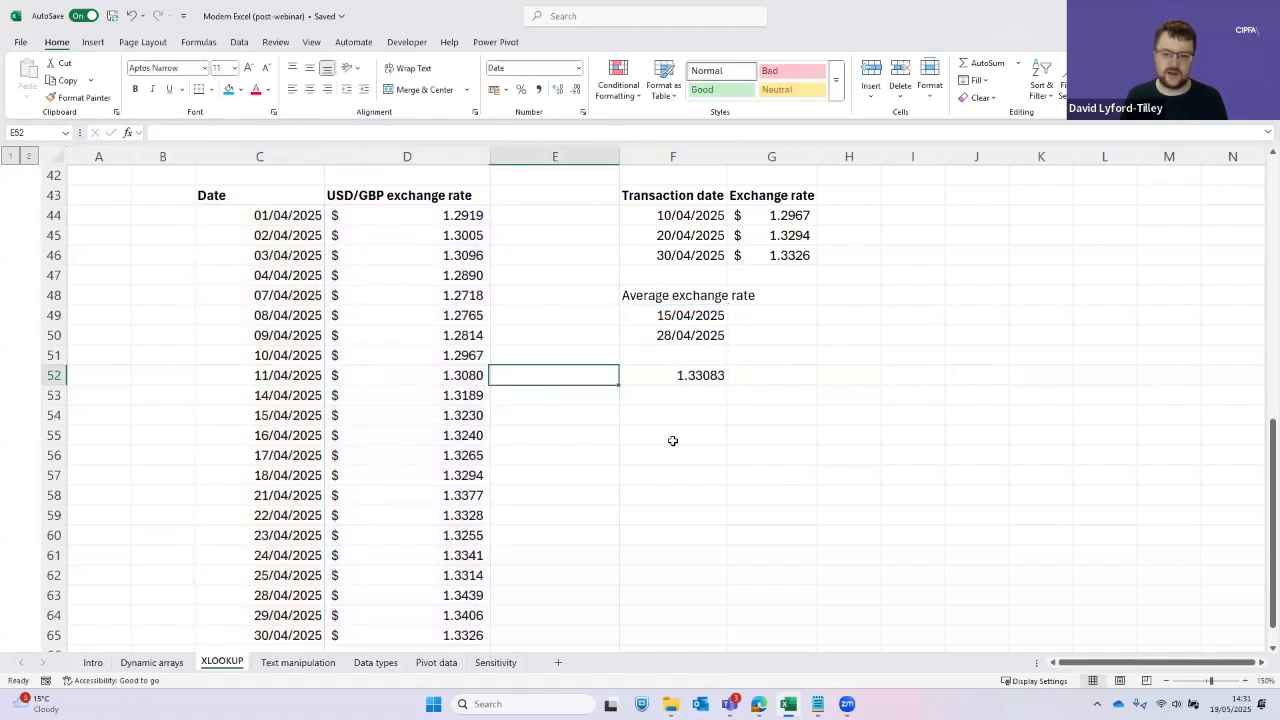
Set the period's end date in F50 to 21/04/2025 and check the average formula in F52
key(Right)
key(Up)
key(Up)
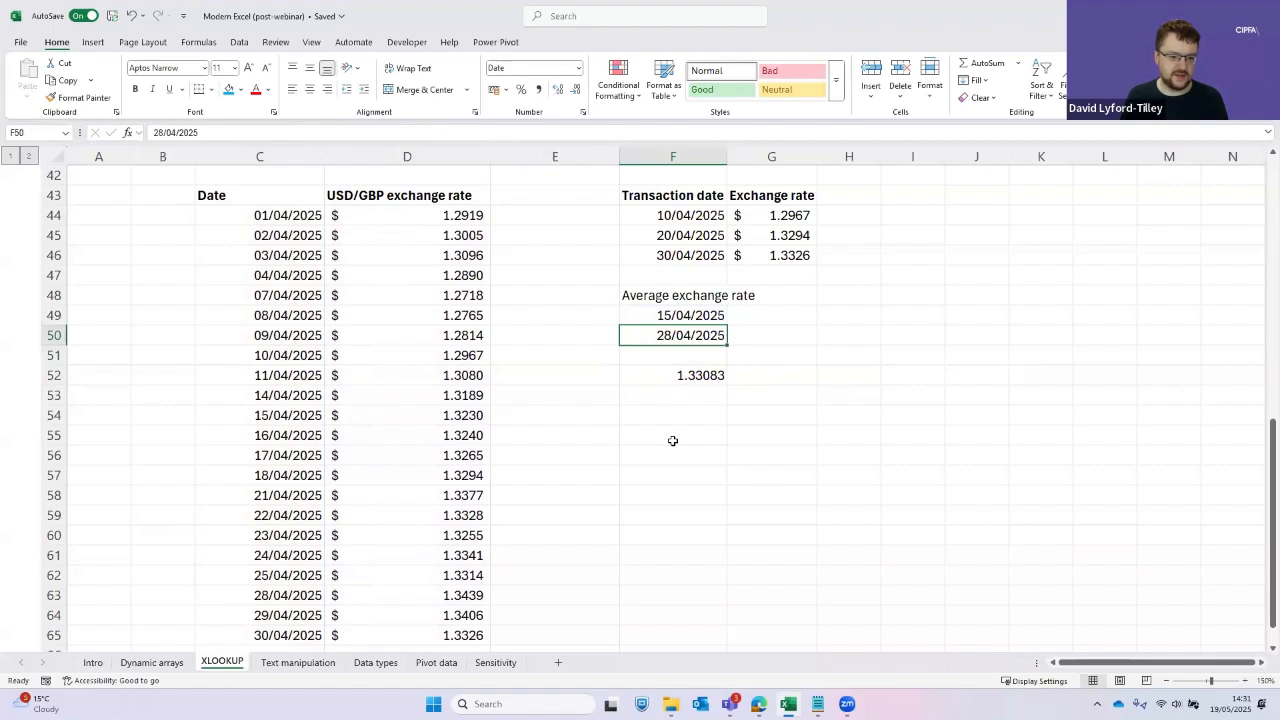
text(21)
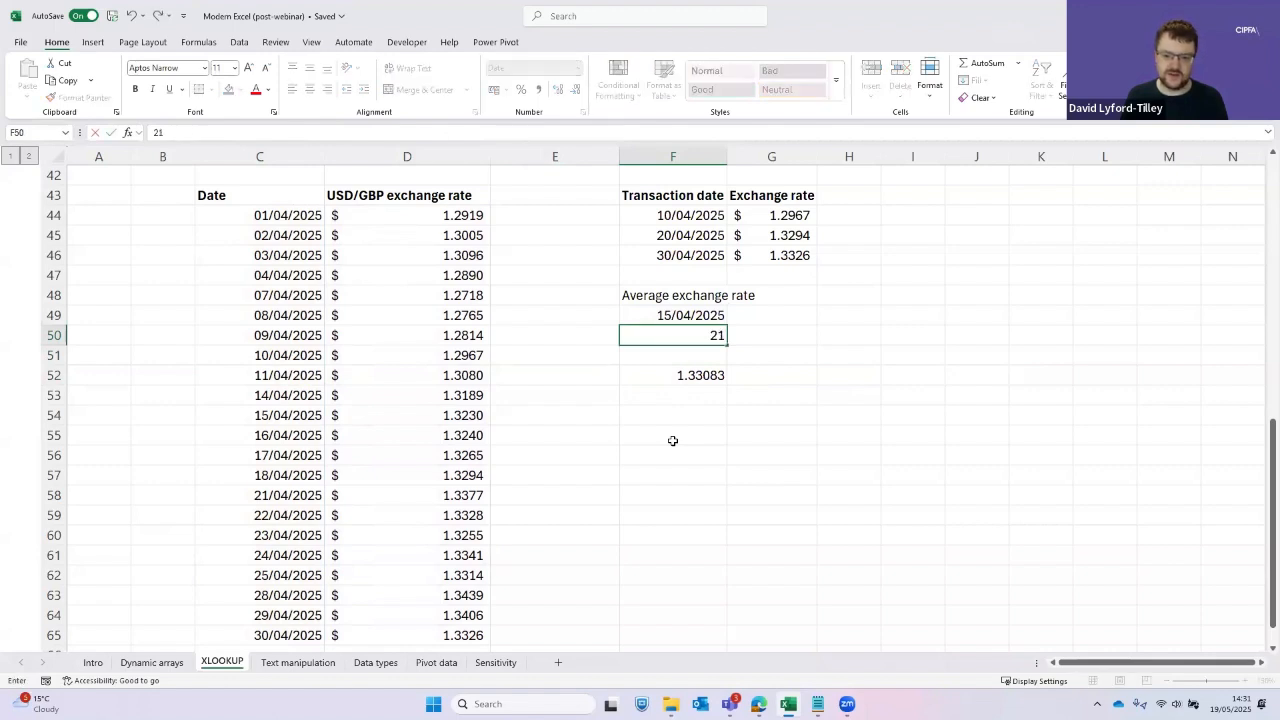
text(/04)
key(Return)
key(Down)
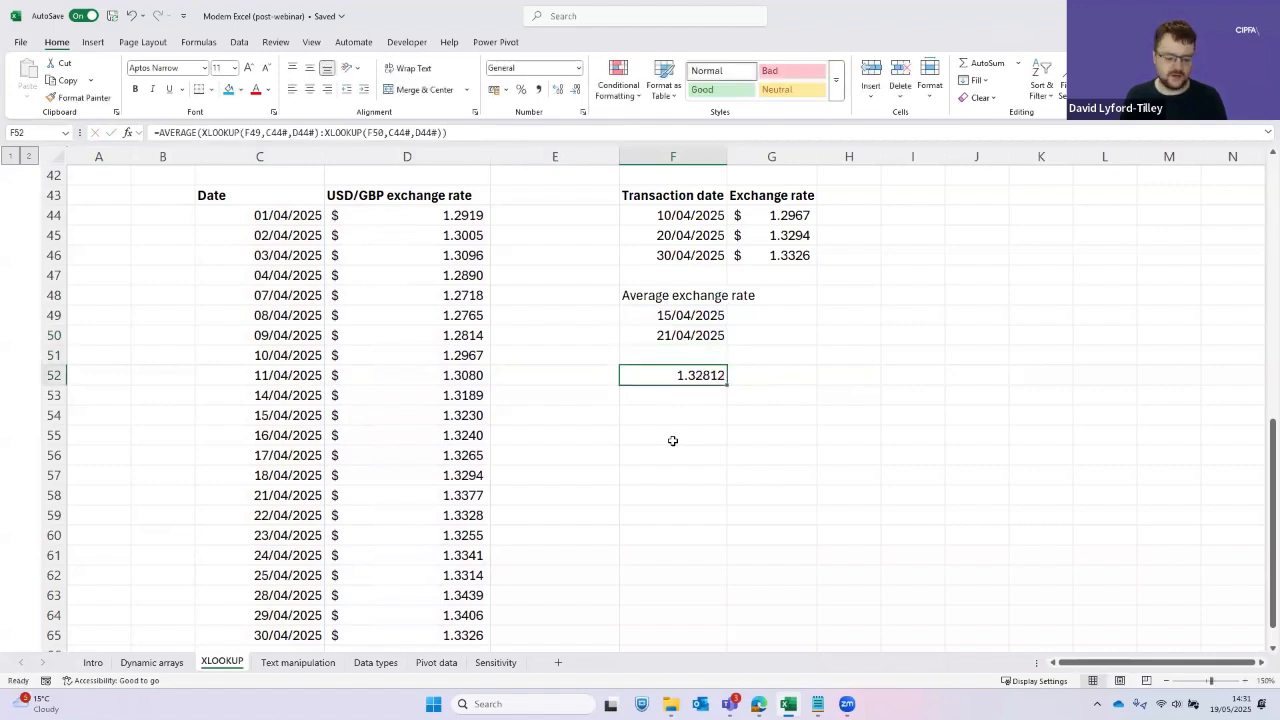
key(F2)
key(Escape)
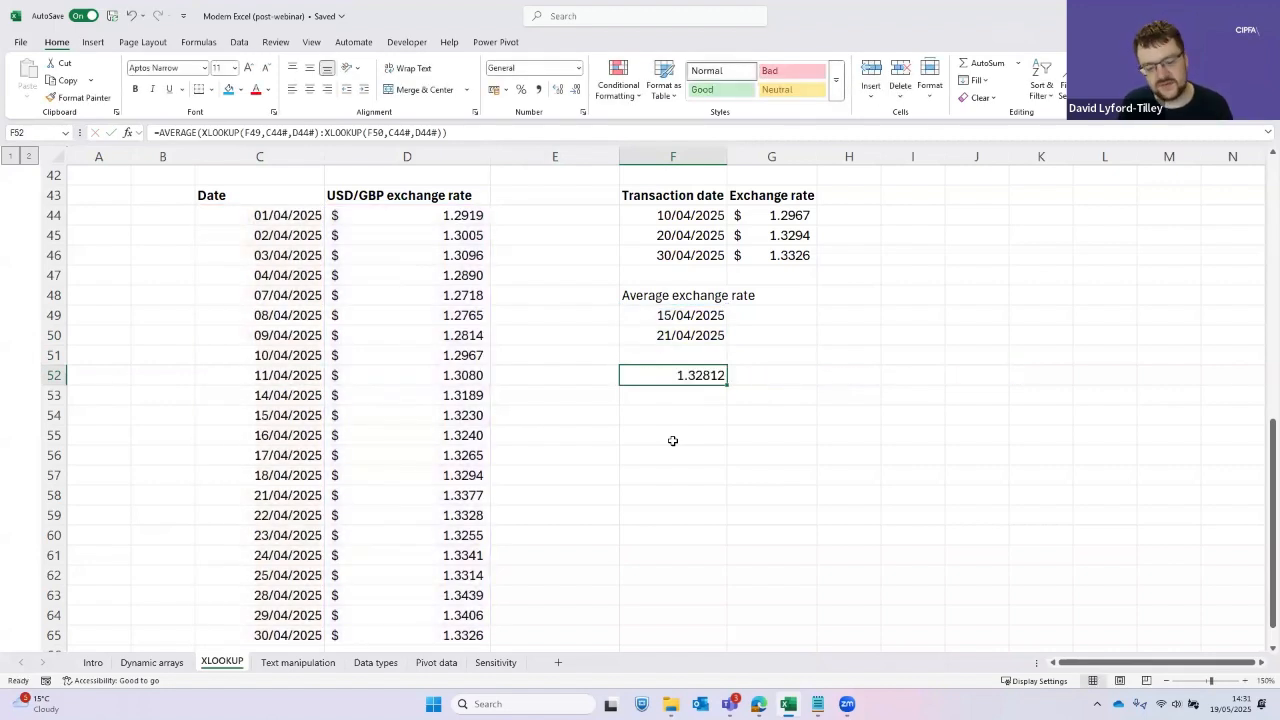
Review the period's start and end dates in F49:F50 and the two-XLOOKUP average formula in F52
key(Up)
key(Up)
key(Up)
key(Down)
key(Up)
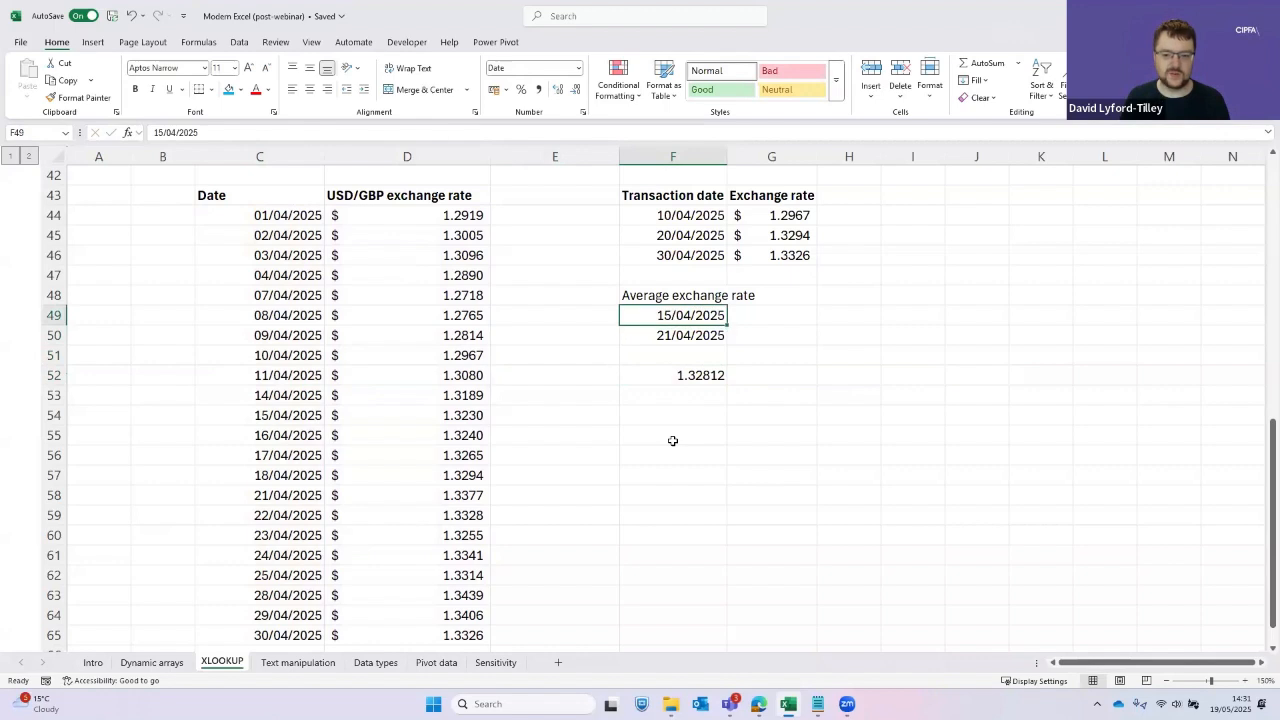
key(Down)
key(Down)
key(Down)
key(F2)
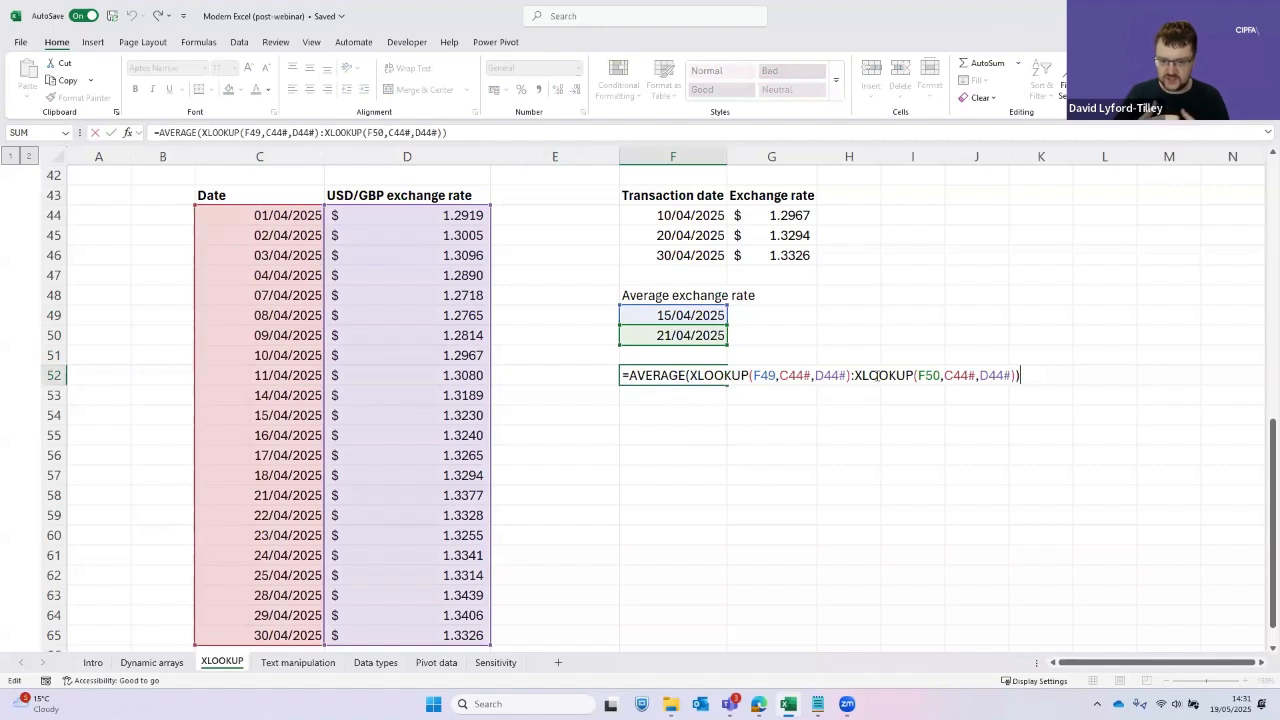
key(ctrl+Return)
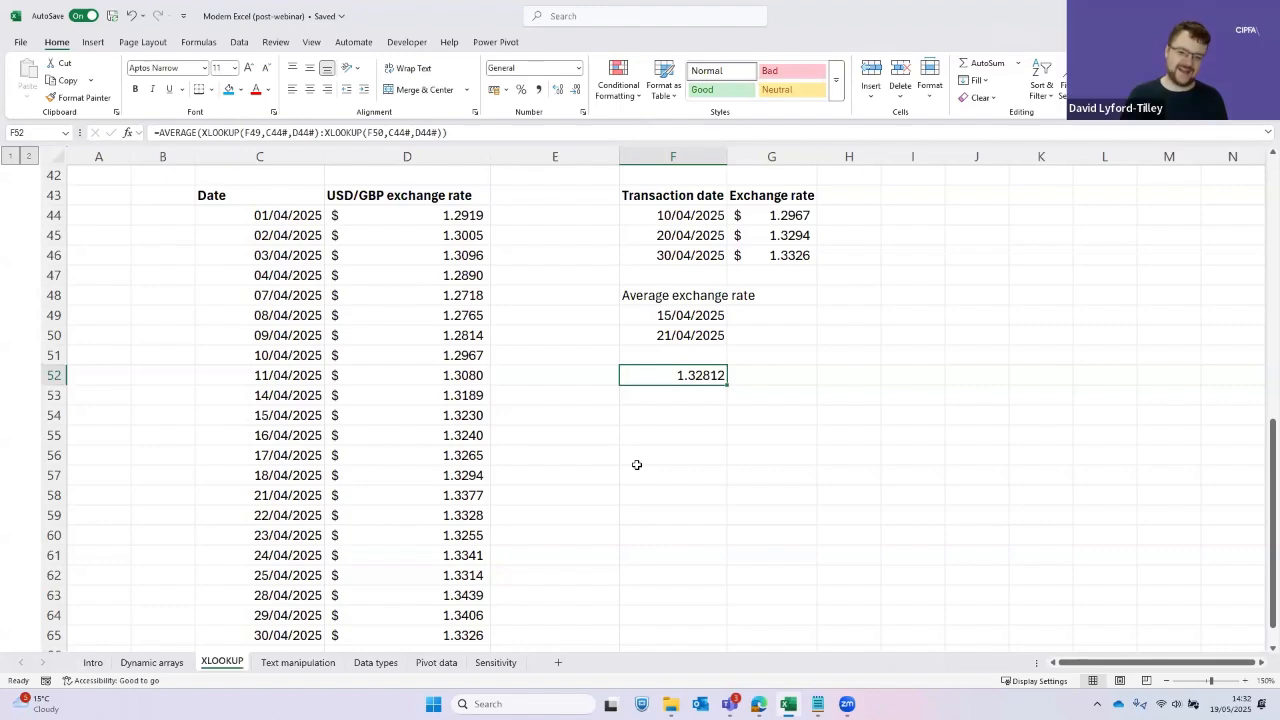
Return to the subscriber price table at the start of the sheet and select cell F7 beside it
scroll(637, 465, up, 4)
scroll(637, 465, up, 3)
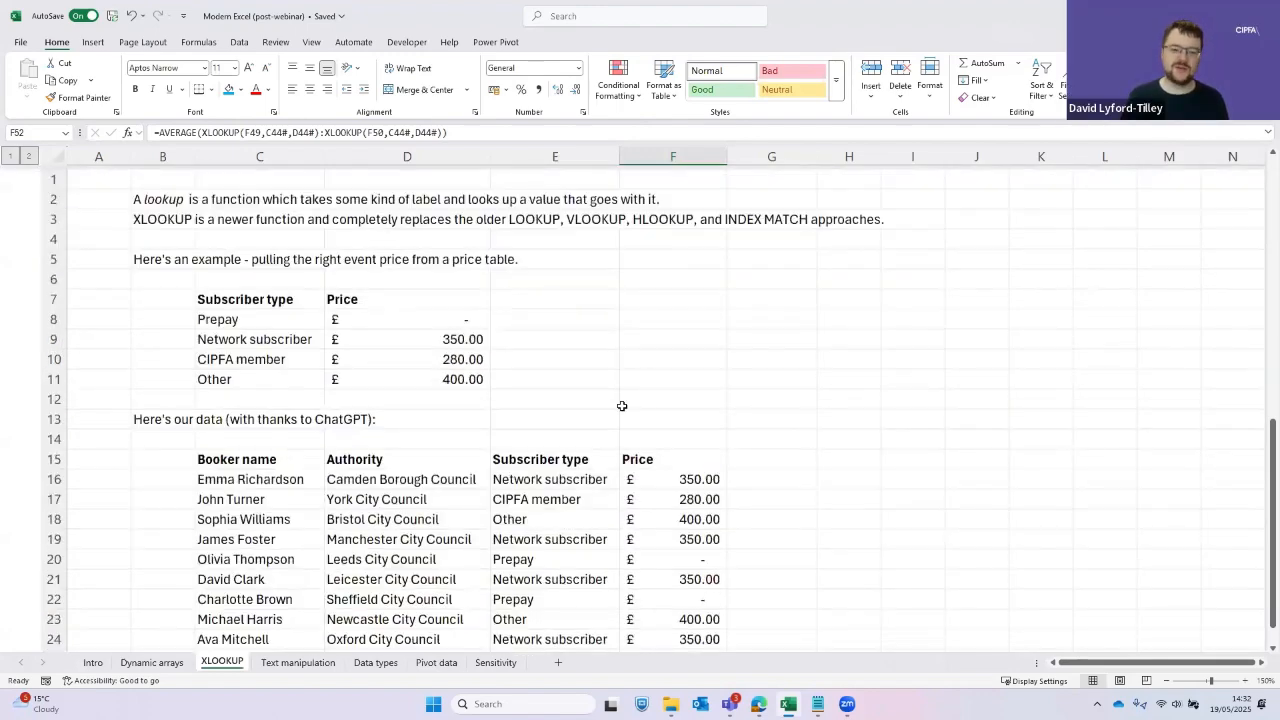
click(621, 408)
click(624, 263)
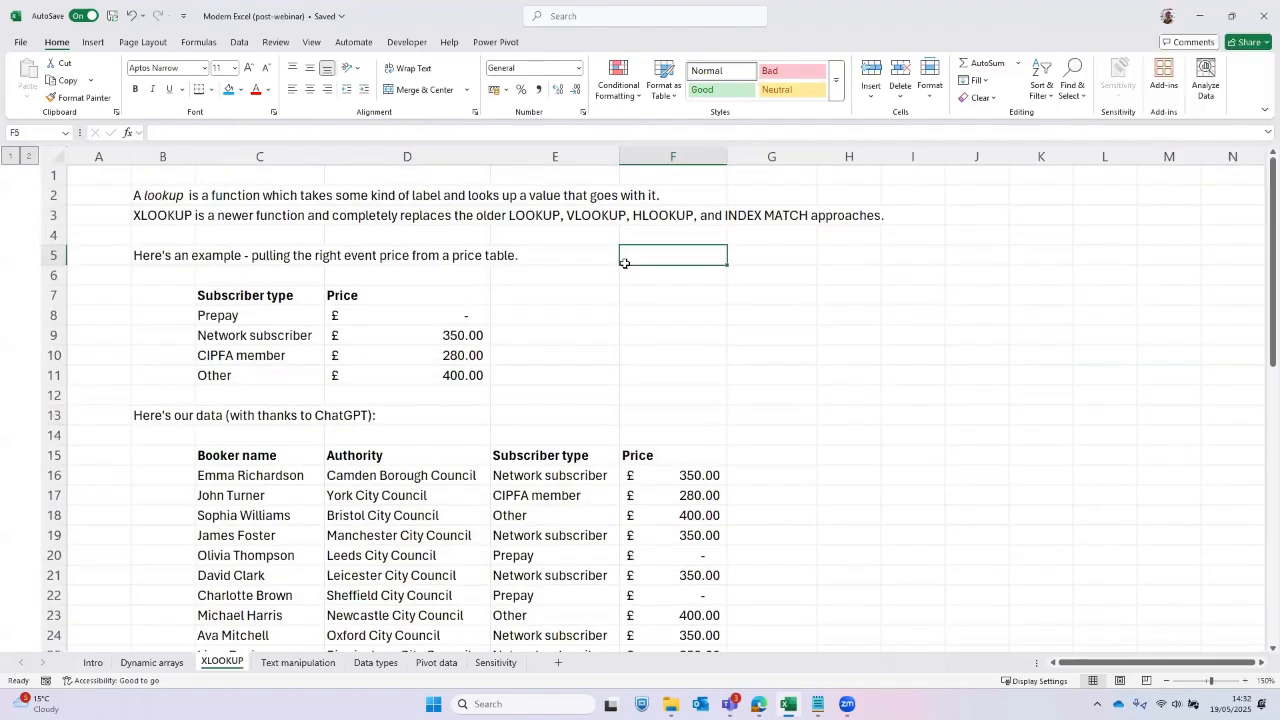
key(Down)
key(Down)
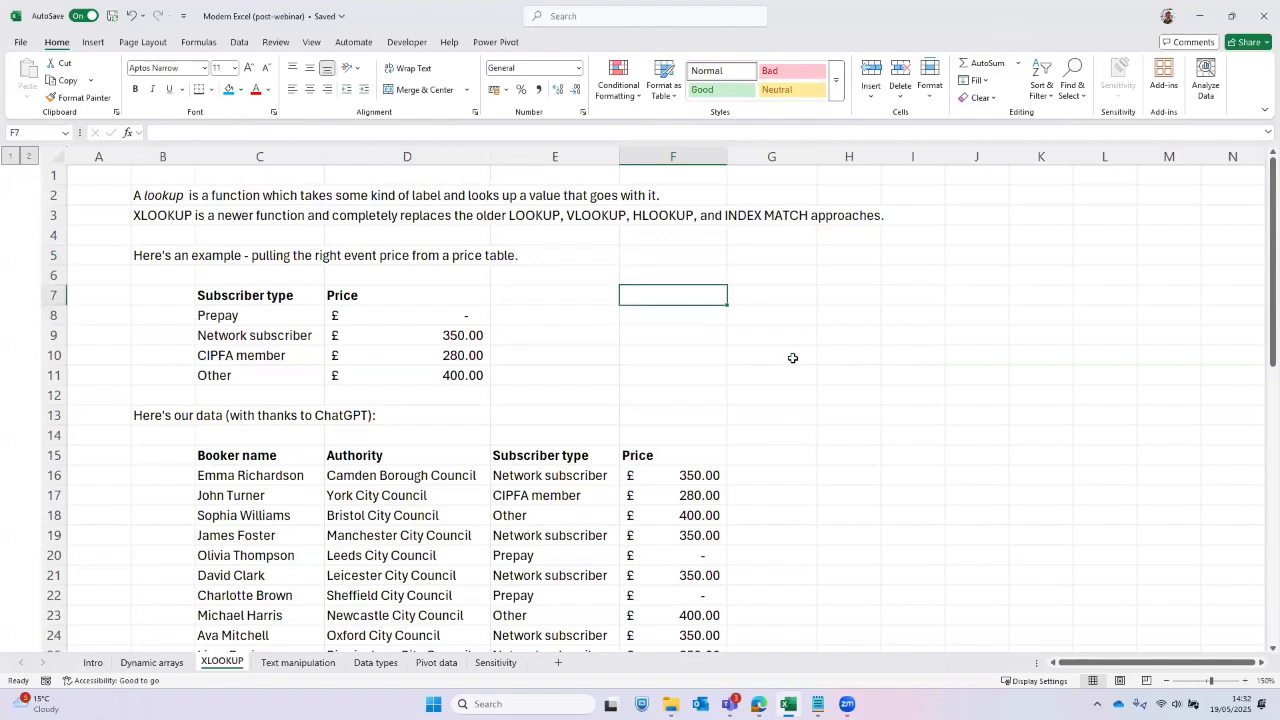
key(Down)
text(1)
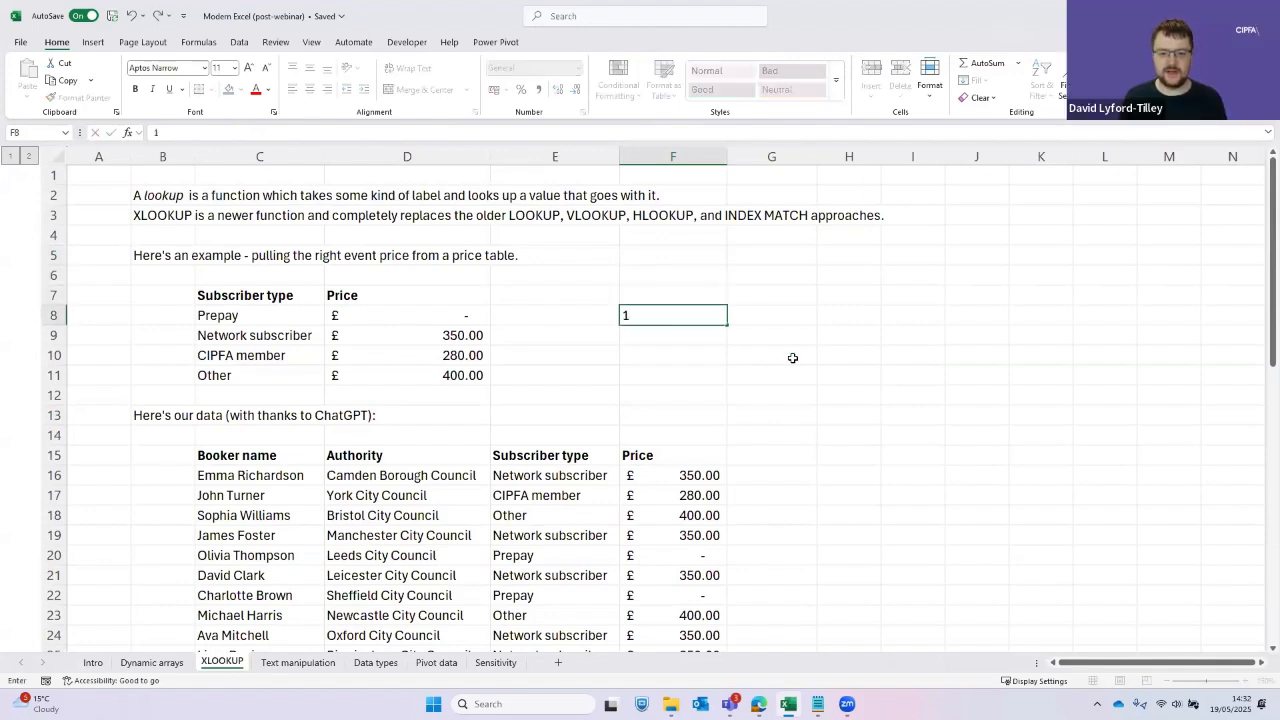
key(Up)
key(Down)
text(1)
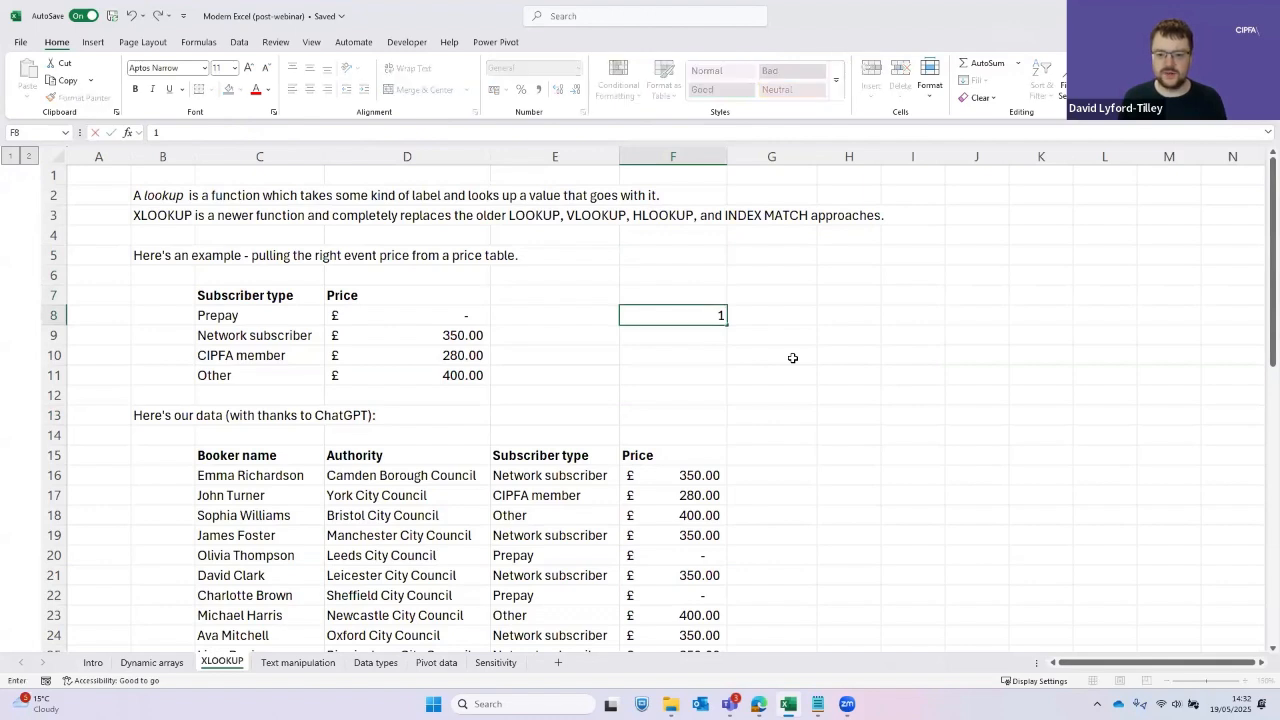
key(Up)
Enter the numbers 1 to 5 as text, each with a leading apostrophe, in F7:F11
text('1)
key(Return)
text('2)
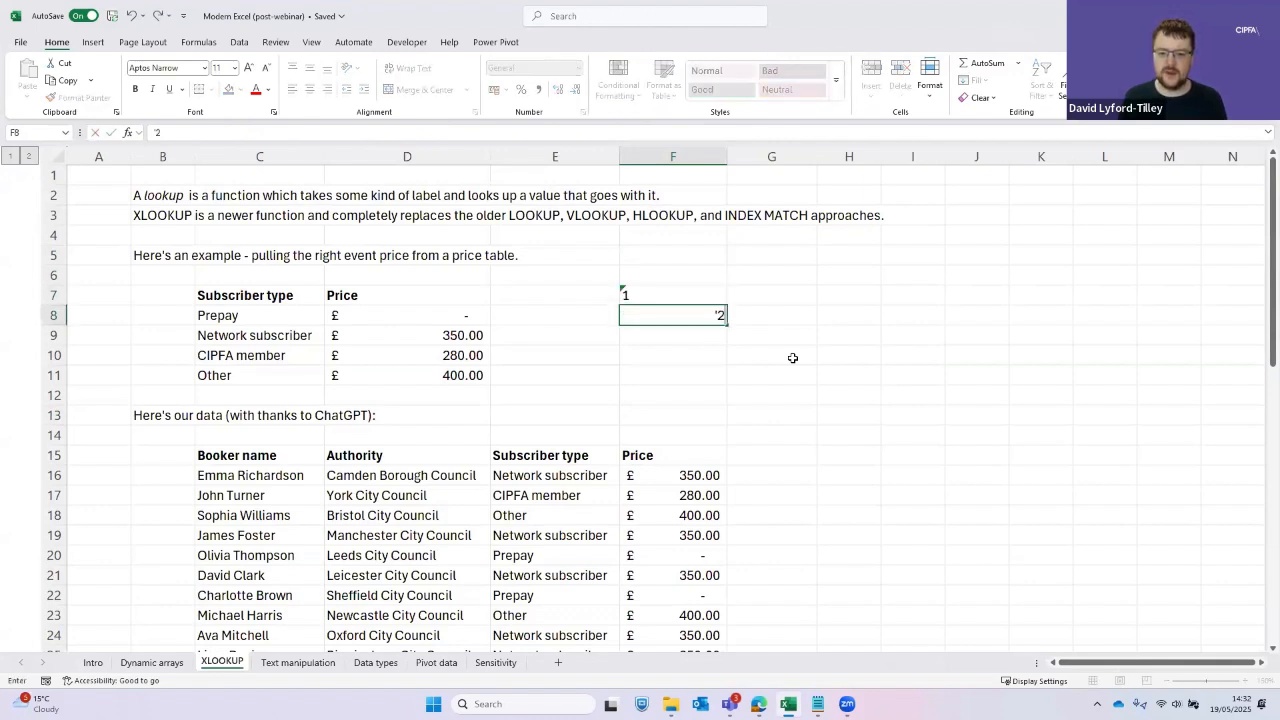
key(Return)
text('3)
key(Return)
text('4)
key(Return)
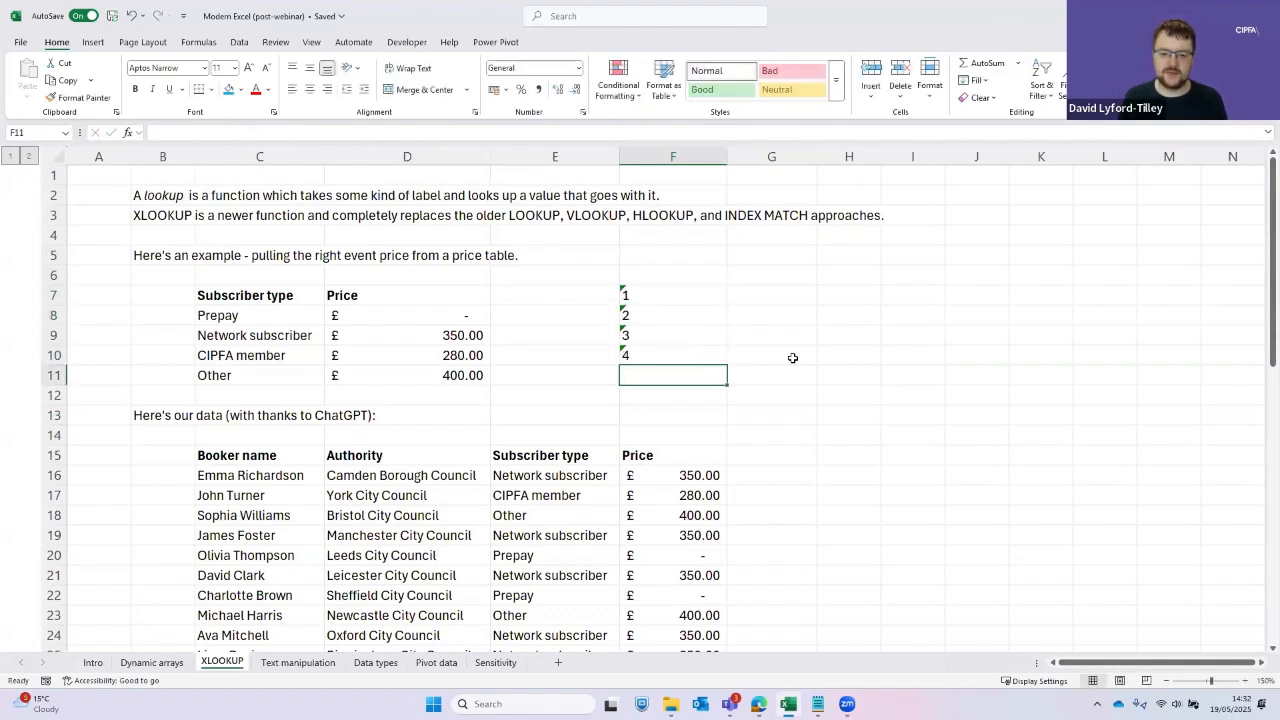
text('5)
key(Return)
Examine how the numbers in F7:F11 are stored as text
key(Up)
key(Up)
key(Up)
key(Up)
key(Up)
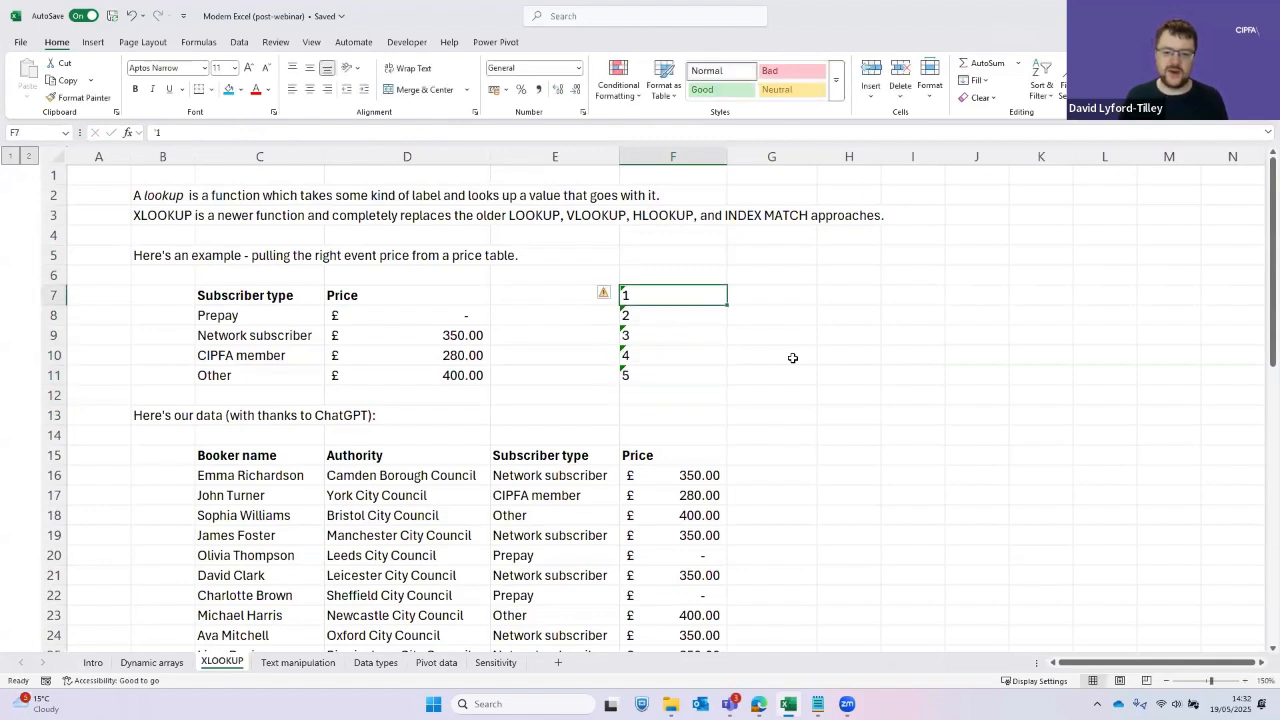
key(Down)
key(Down)
key(Down)
key(Down)
key(Up)
key(Up)
key(Up)
key(Up)
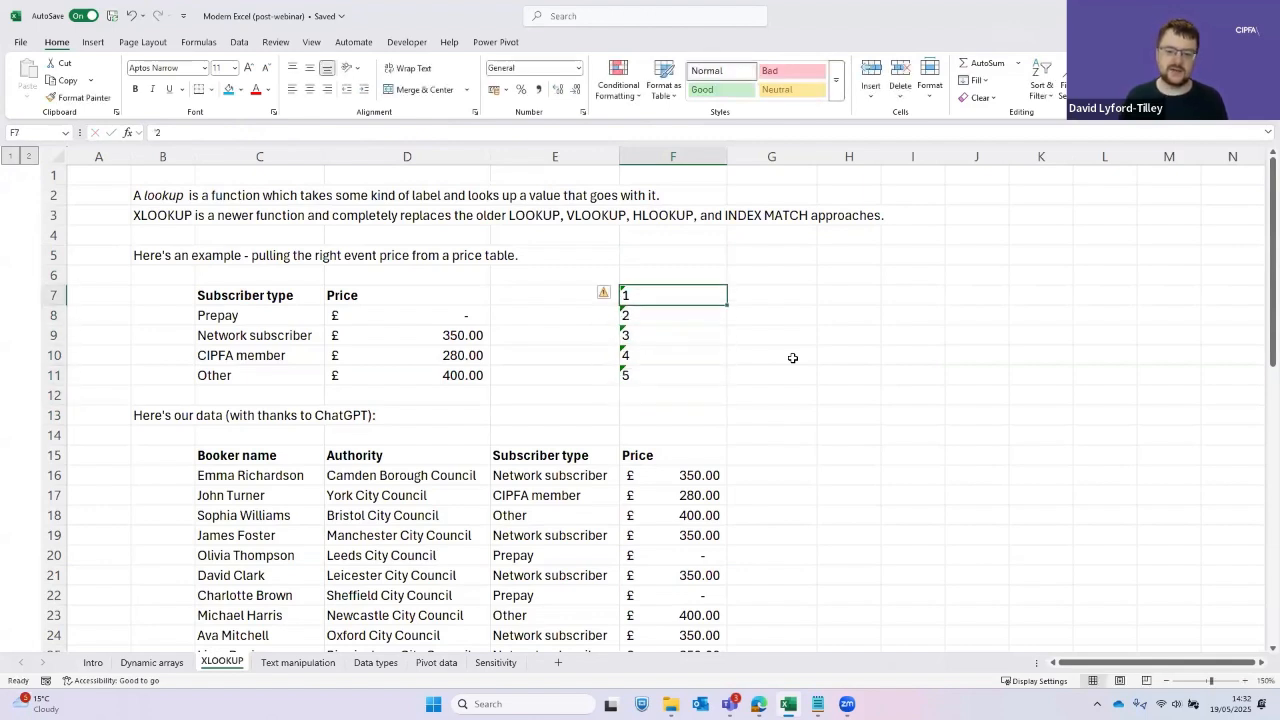
key(Down)
key(Down)
key(Down)
key(Down)
key(Up)
key(Up)
key(Up)
key(Up)
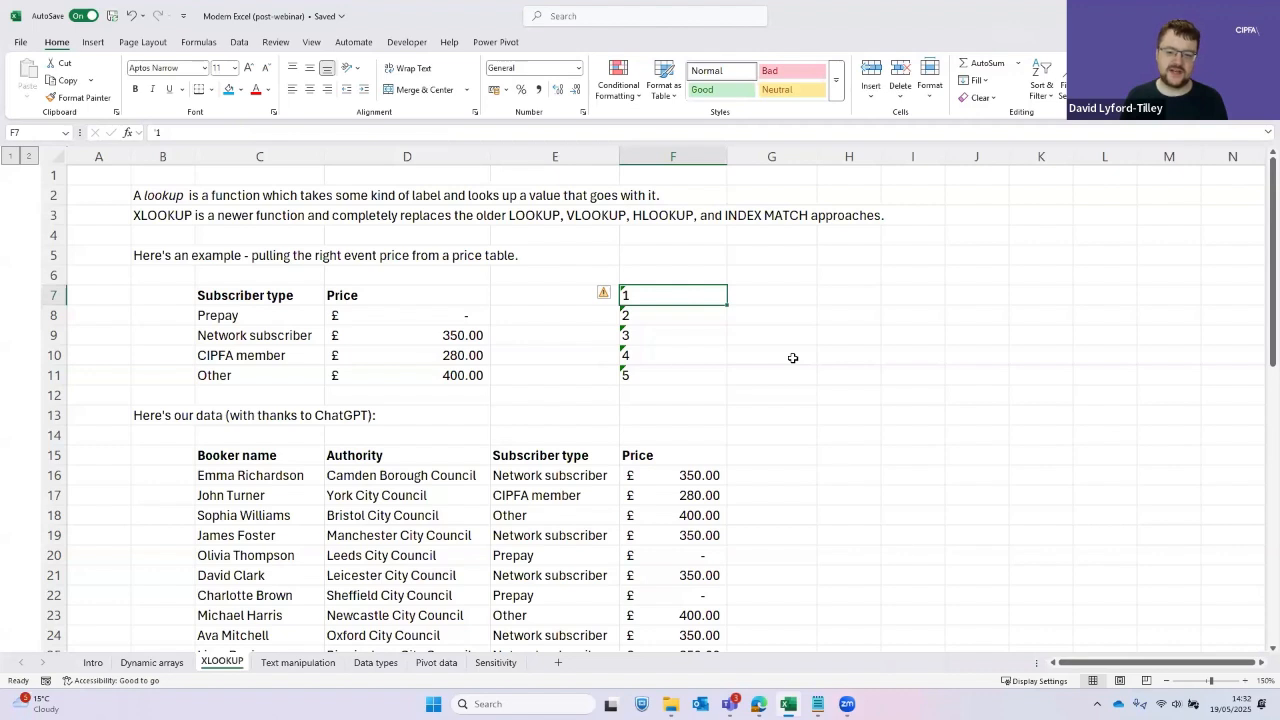
key(Down)
key(Down)
key(Up)
key(Up)
key(Down)
Enter 1 as a true number in H7 to serve as the lookup value
key(Right)
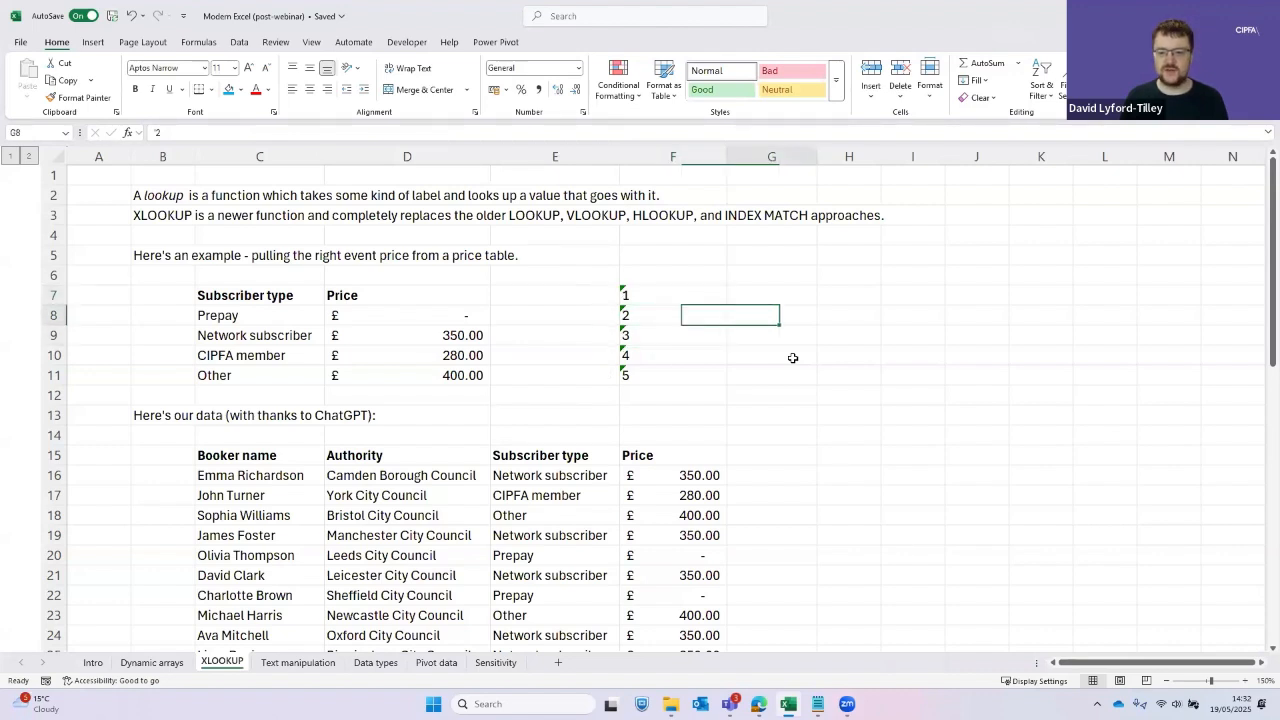
key(Right)
key(Up)
text(1)
key(Right)
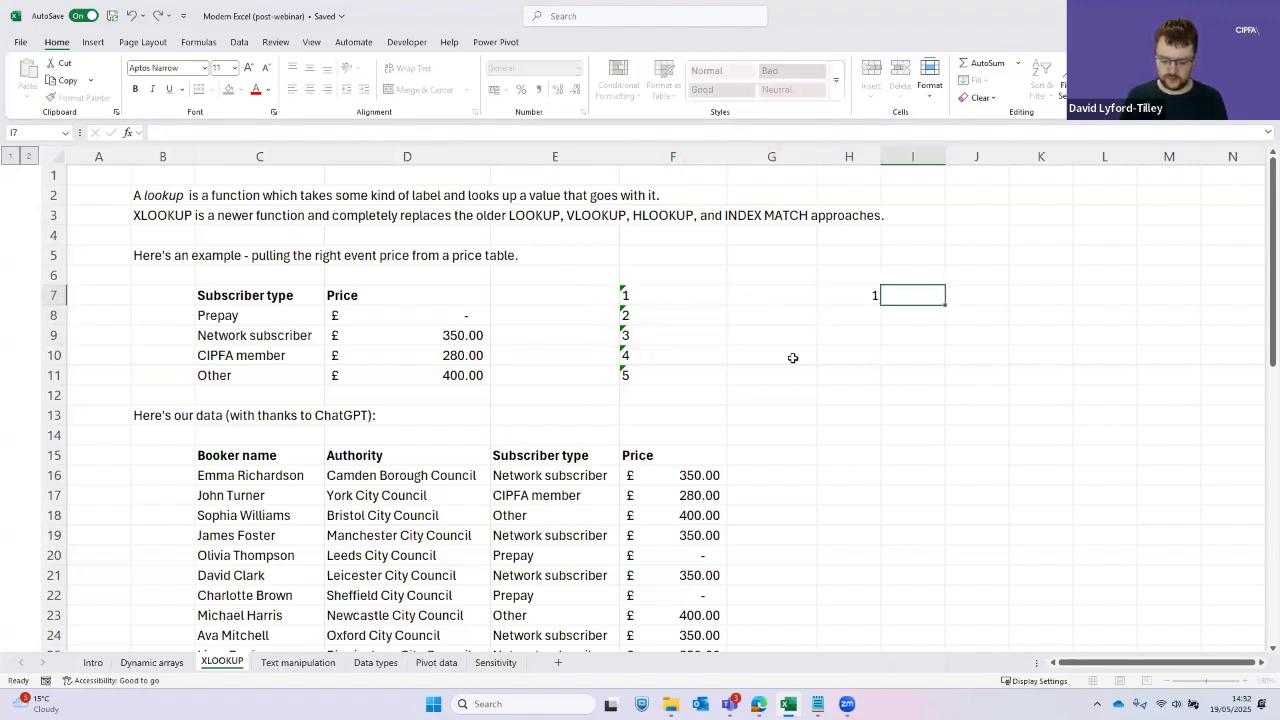
Start an XLOOKUP formula in I7 with H7 as the lookup value and F7:F11 as the lookup array
text(=XLOOKUP()
key(Left)
text(,)
key(Left)
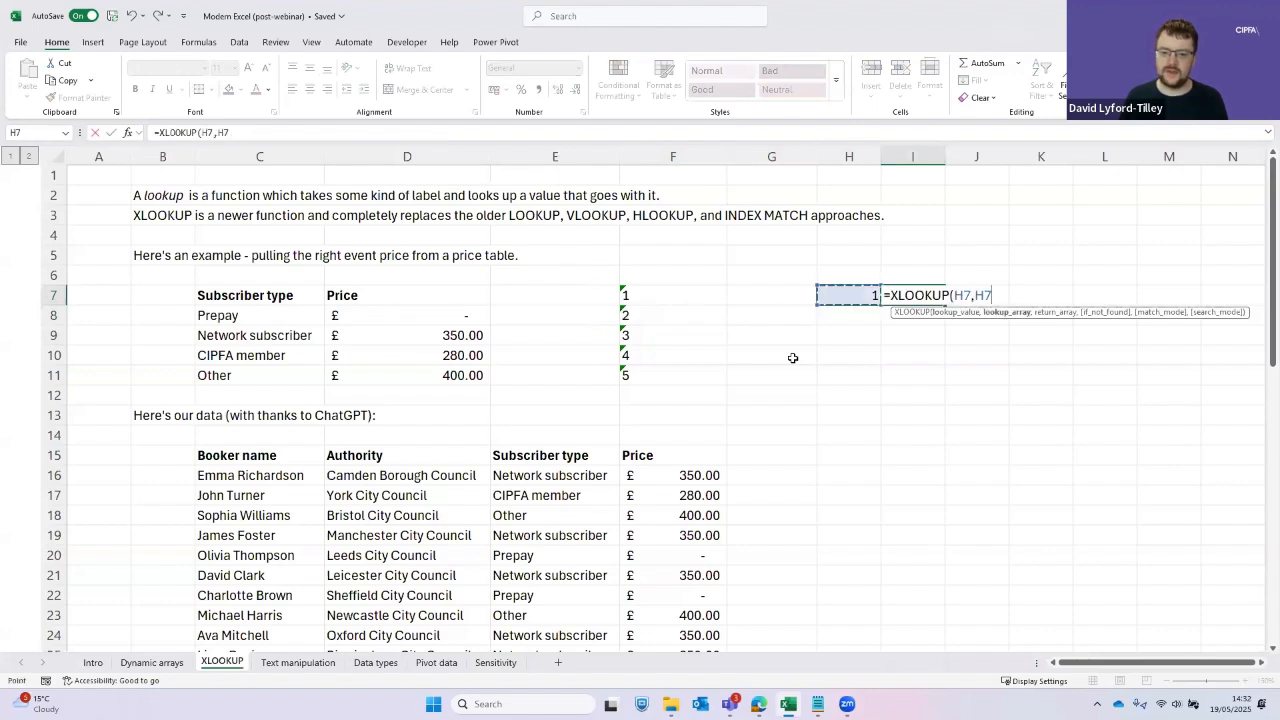
key(Left)
key(Left)
key(Left)
key(Right)
key(shift+Down)
key(shift+Down)
key(shift+Down)
key(shift+Down)
text(,)
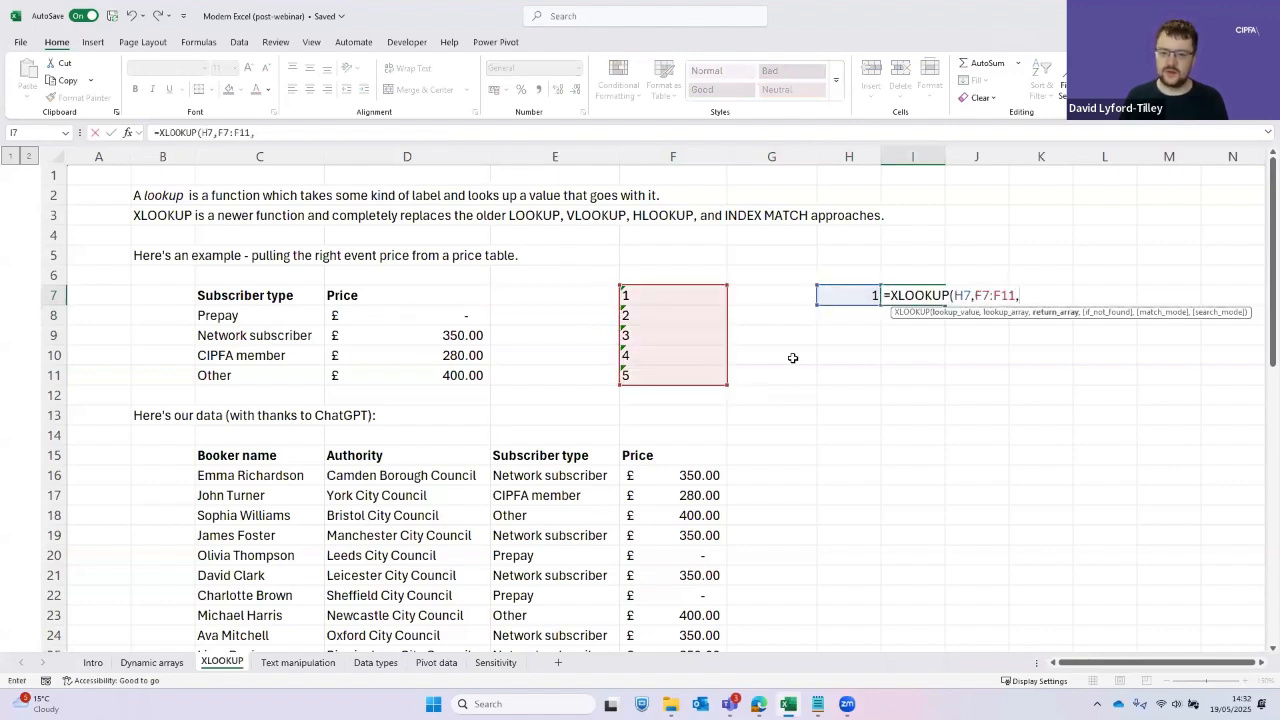
Complete the XLOOKUP in I7 with D7:D11 as the return array
key(Left)
key(Left)
key(Left)
key(Left)
key(Left)
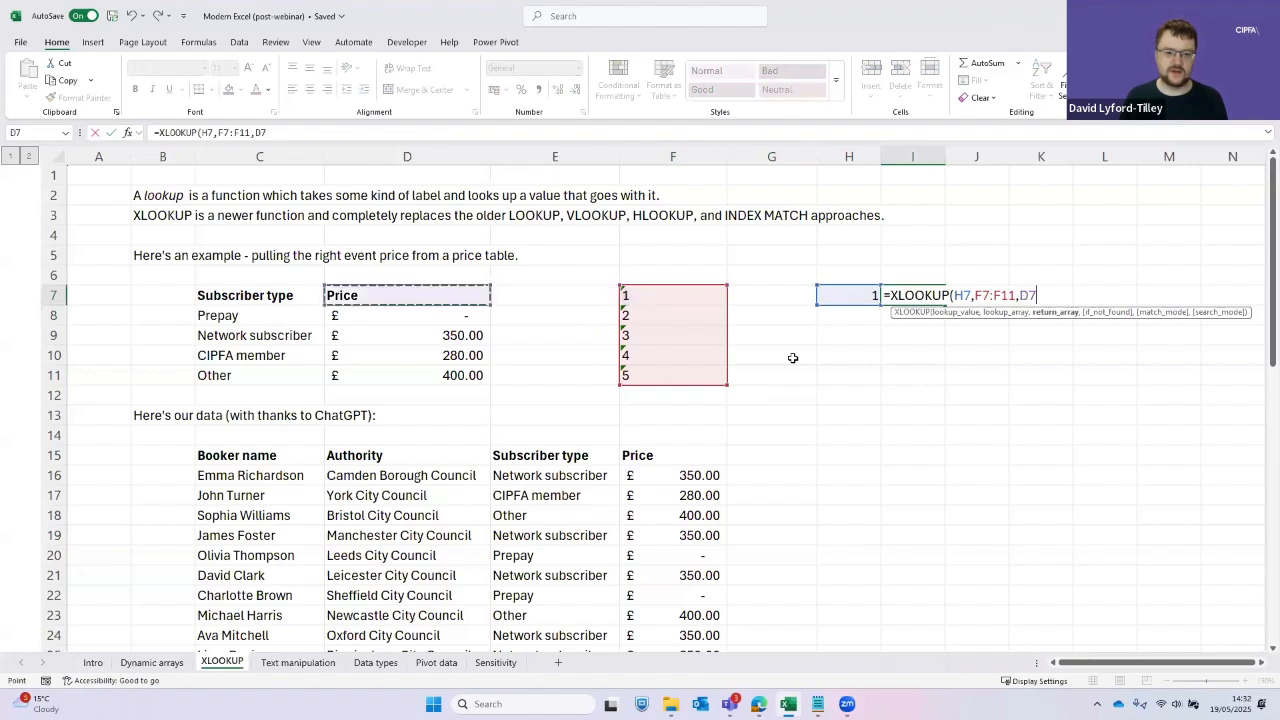
key(shift+Down)
key(shift+Down)
key(shift+Down)
key(shift+Down)
key(ctrl+Return)
key(Return)
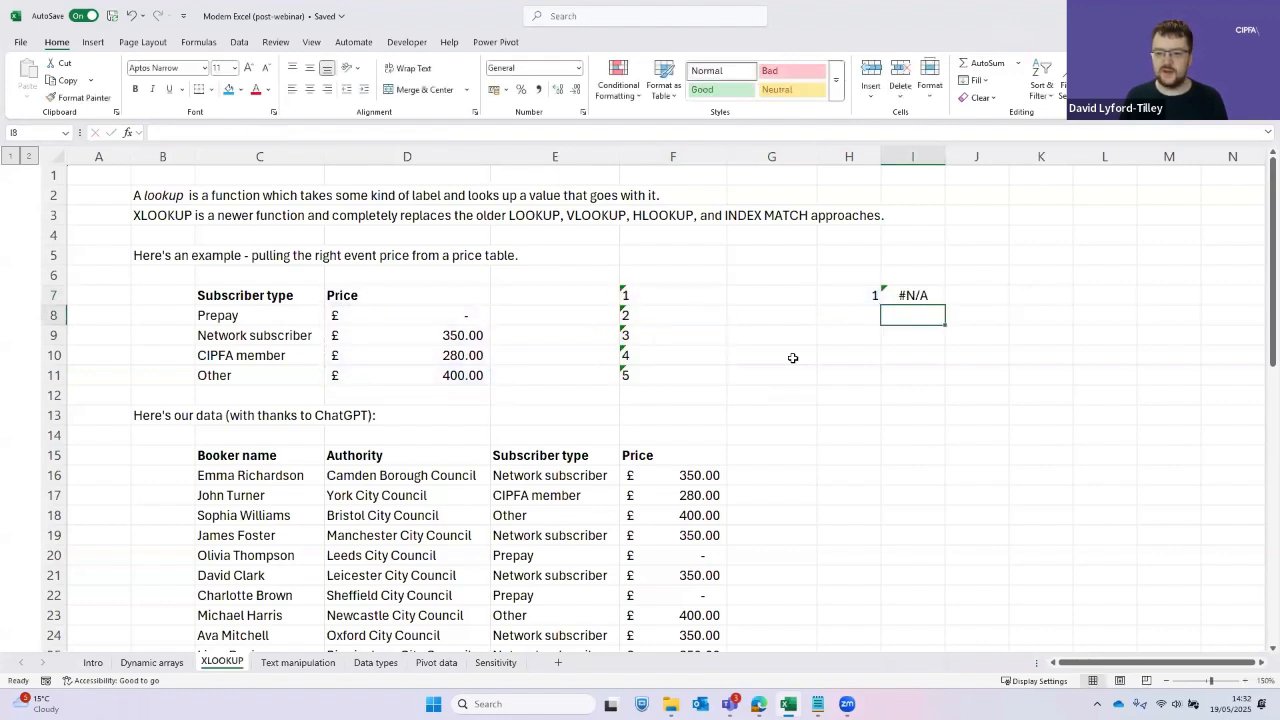
Compare the numeric lookup value in H7 with the text-stored numbers in F7:F11
key(Up)
key(Left)
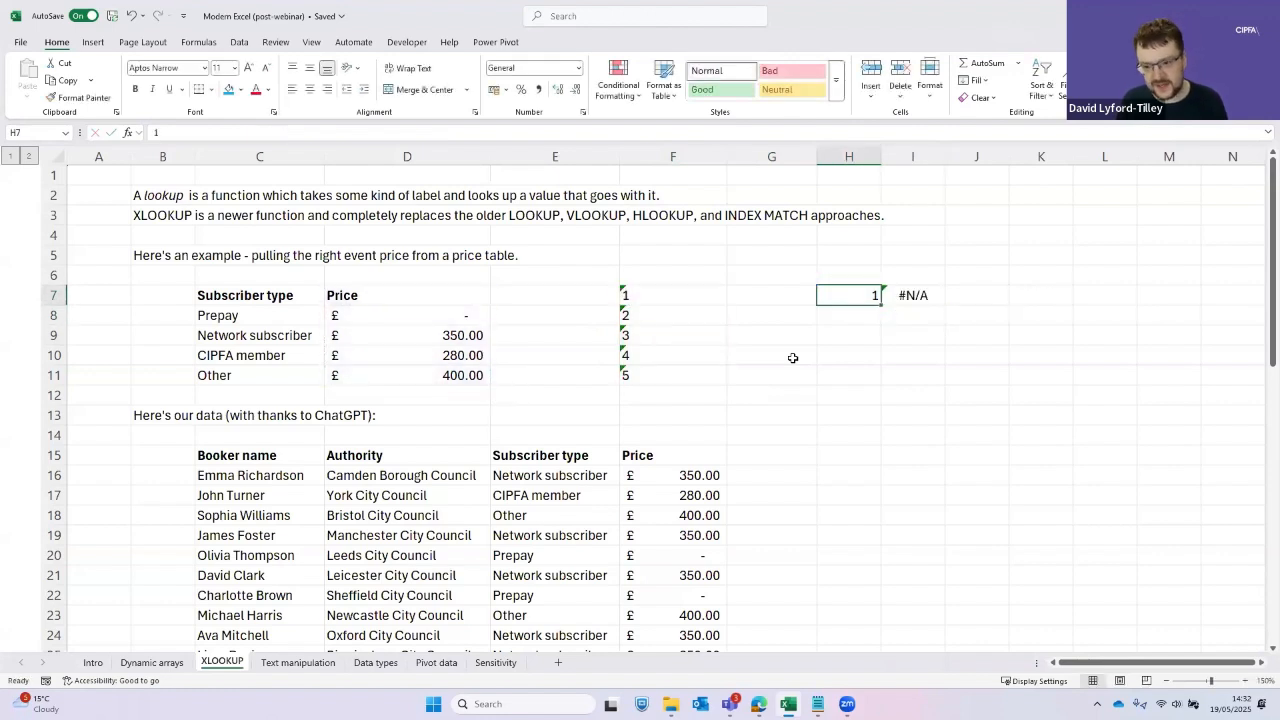
key(Left)
key(Left)
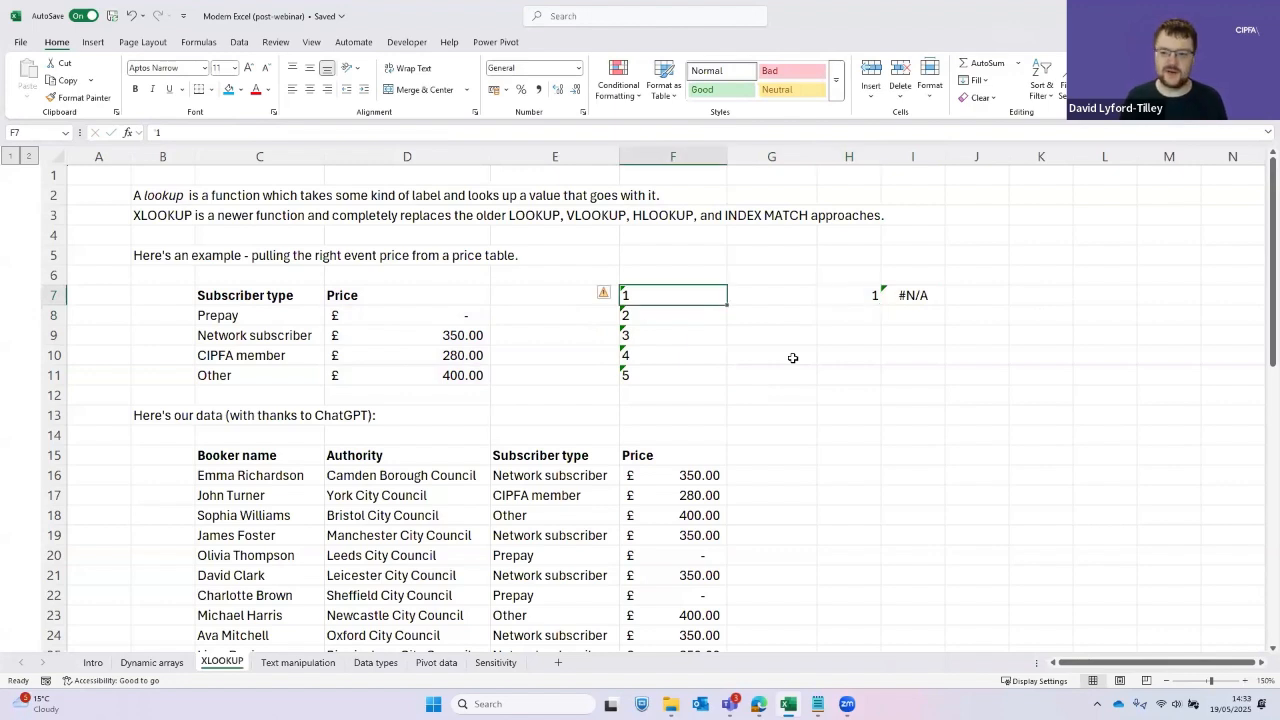
key(Down)
key(Down)
key(Down)
key(Down)
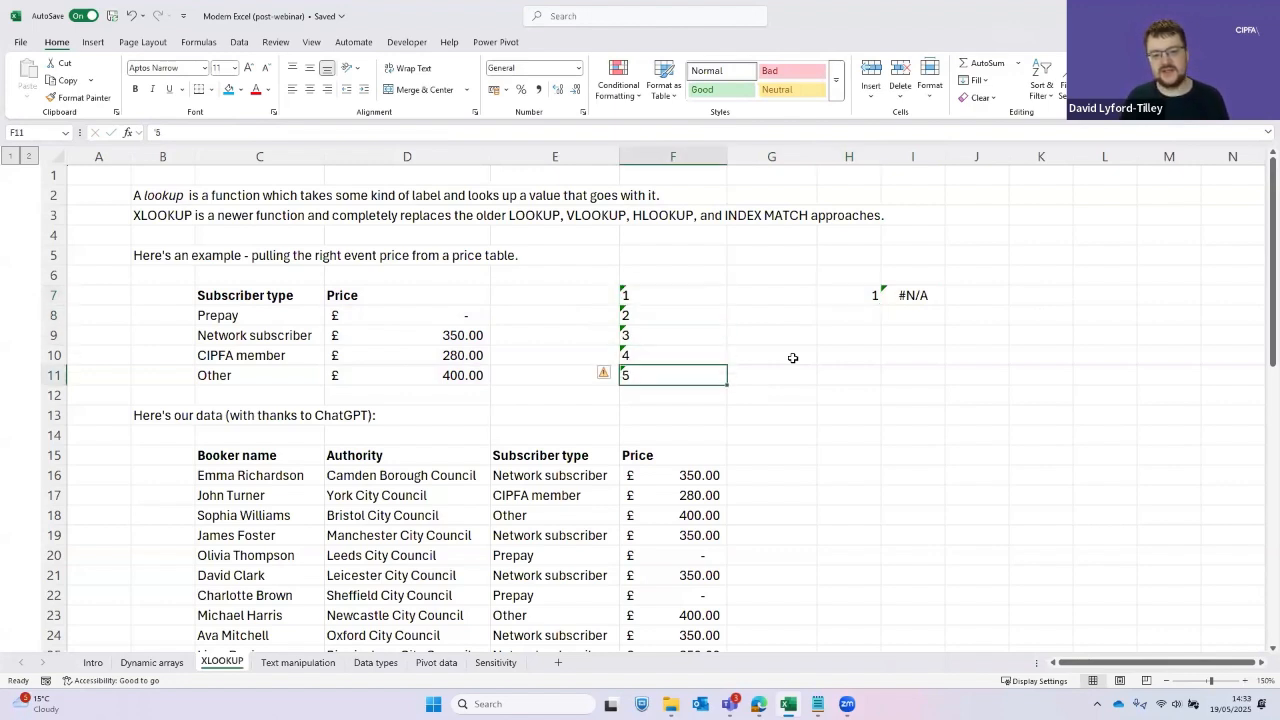
key(Up)
key(Up)
key(Up)
key(Up)
key(Down)
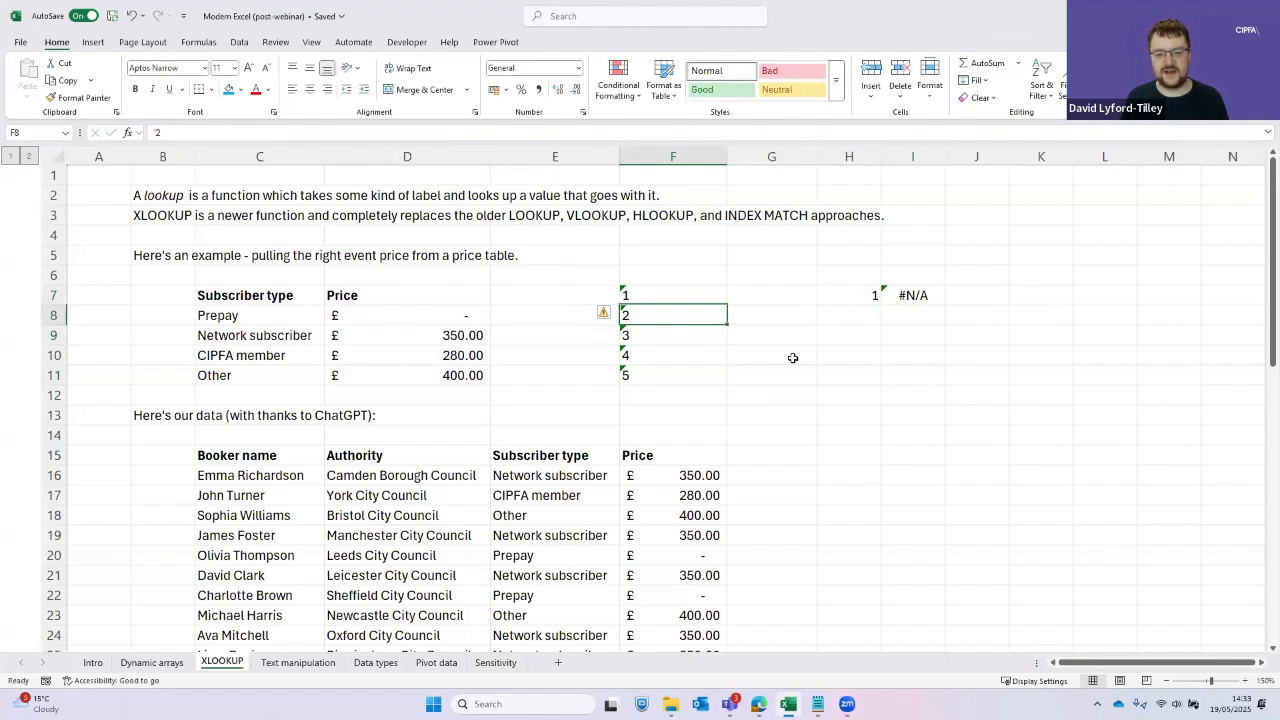
key(Down)
key(Down)
key(Down)
key(Up)
key(Up)
key(Up)
key(Up)
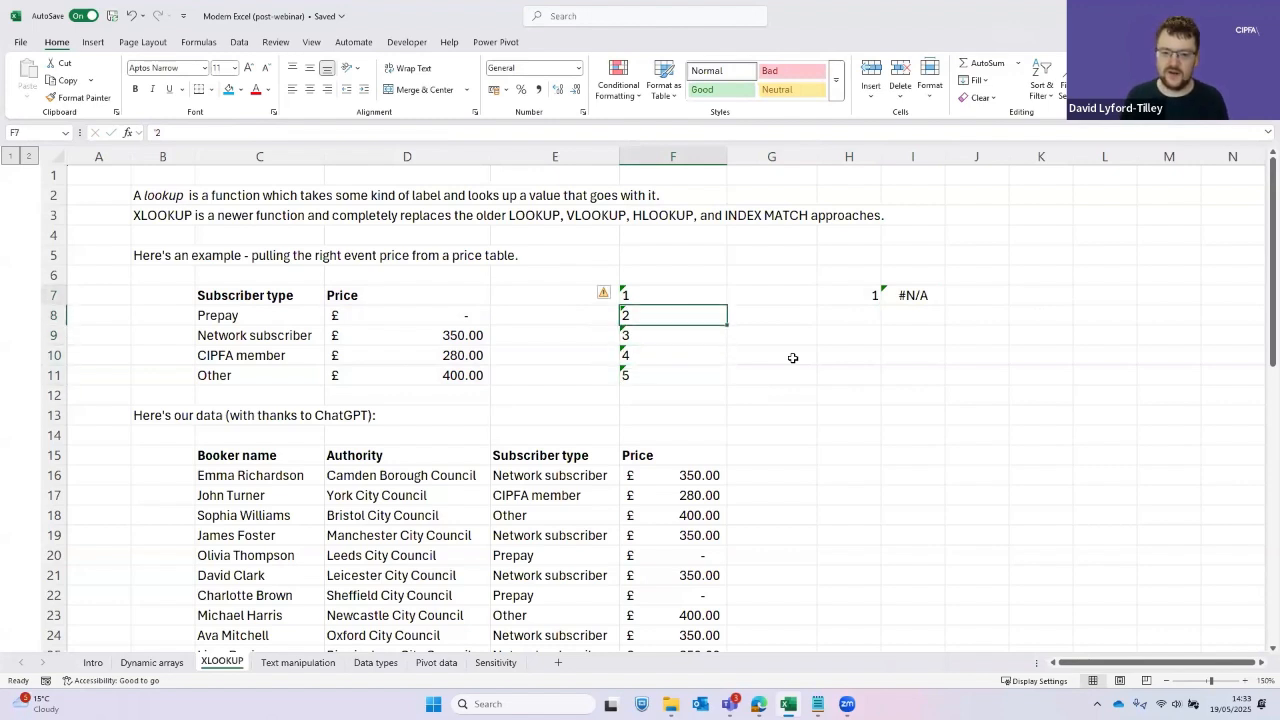
key(Right)
key(Right)
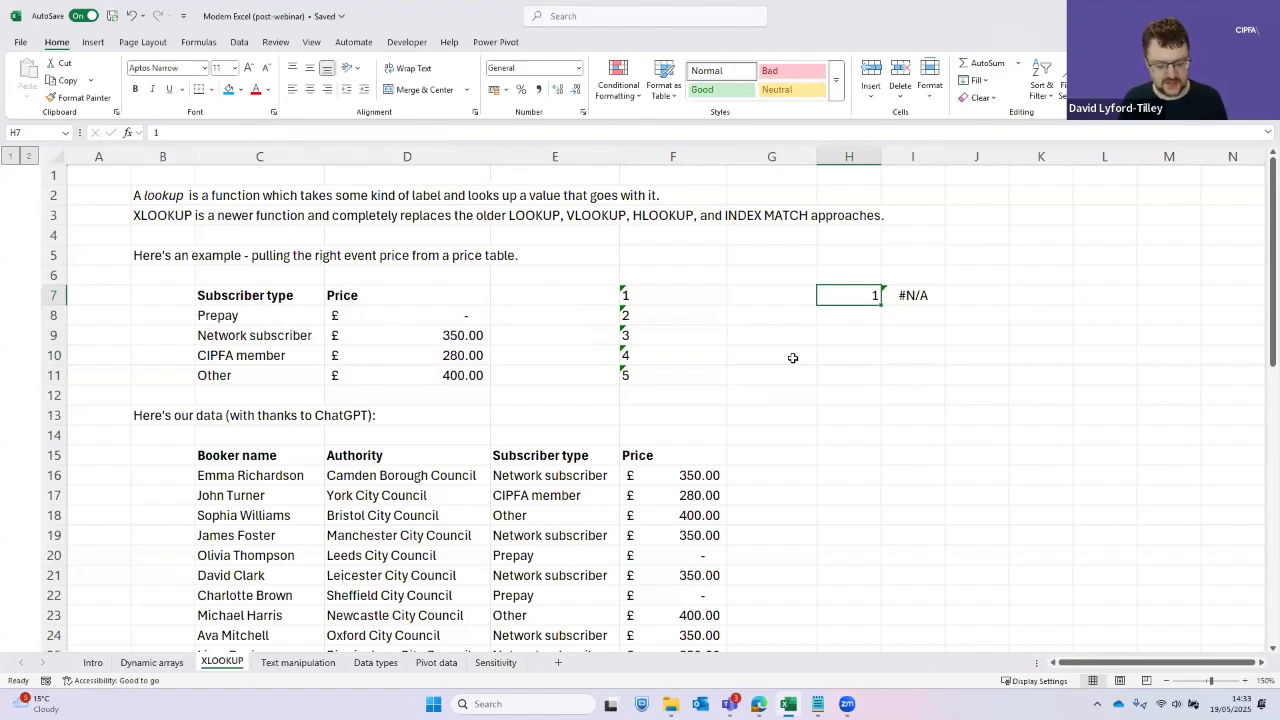
Try converting the text-stored numbers to numeric values with the helper formula =F7:F11*1 in G7
key(Left)
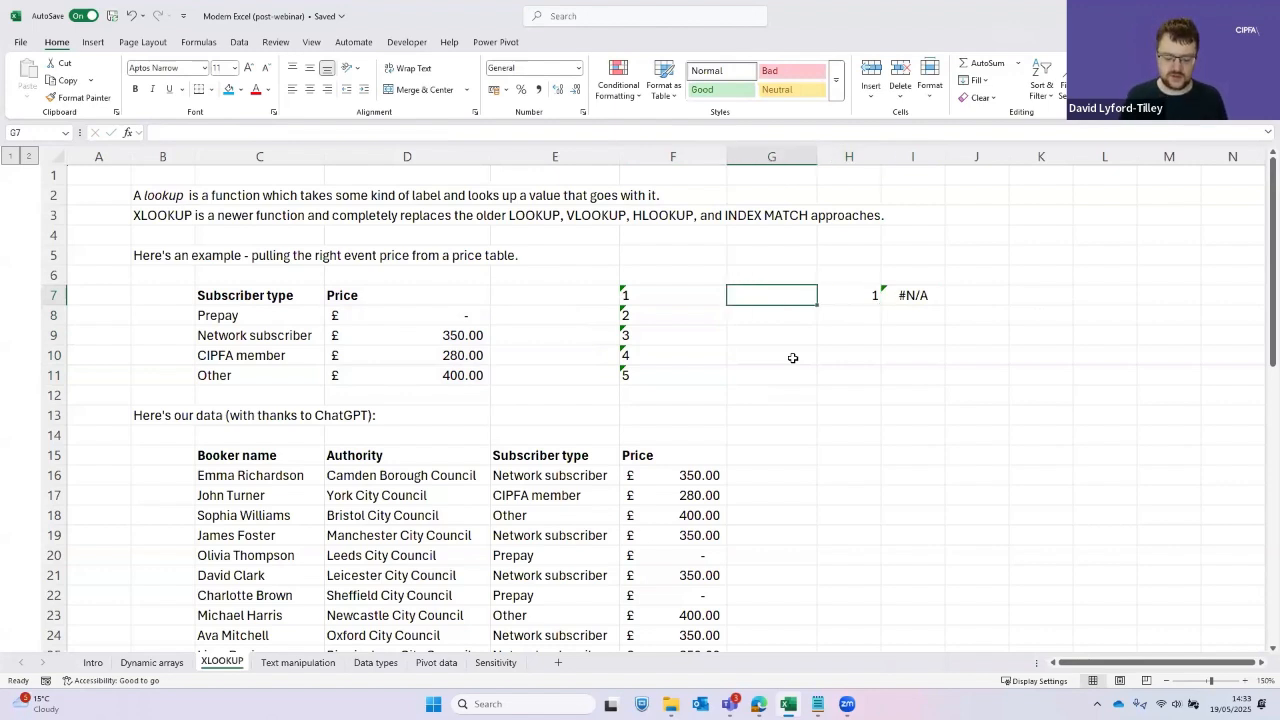
text(=)
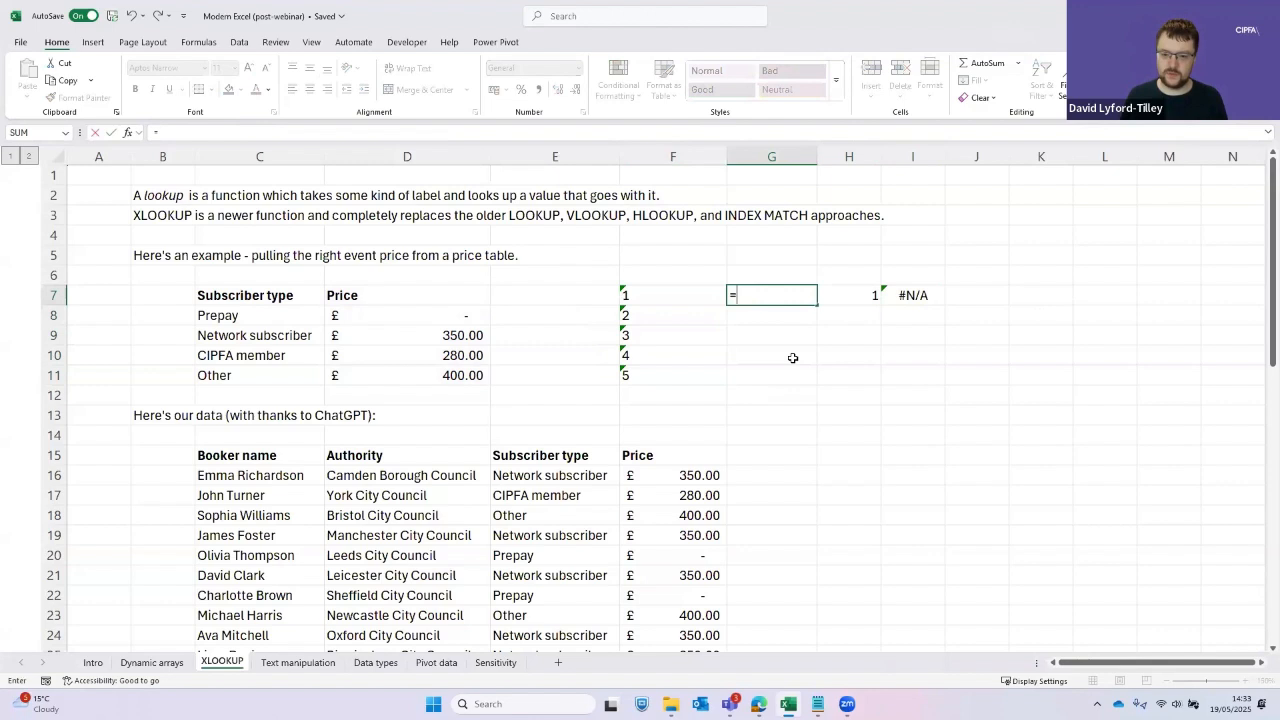
key(Left)
key(shift+Down)
key(shift+Down)
key(shift+Down)
key(shift+Down)
text(*1)
key(ctrl+Return)
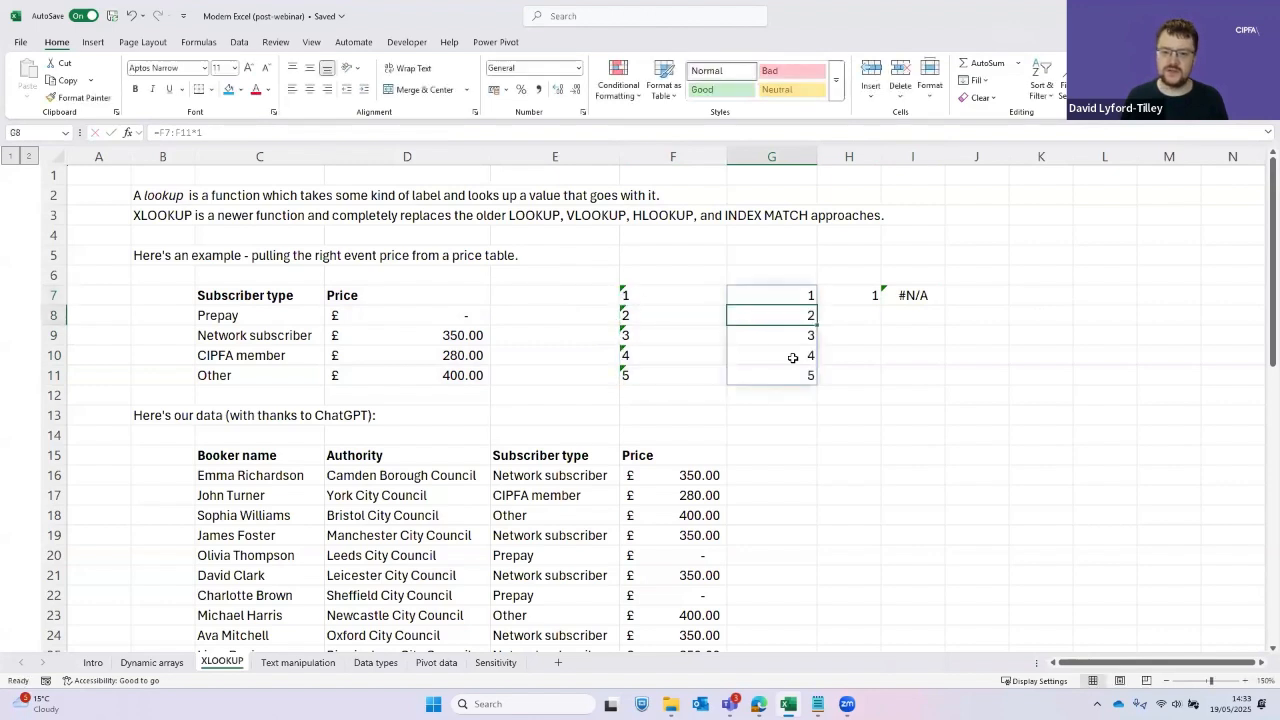
Compare the text entries in F7:F11 with the converted values in G7:G11
key(Left)
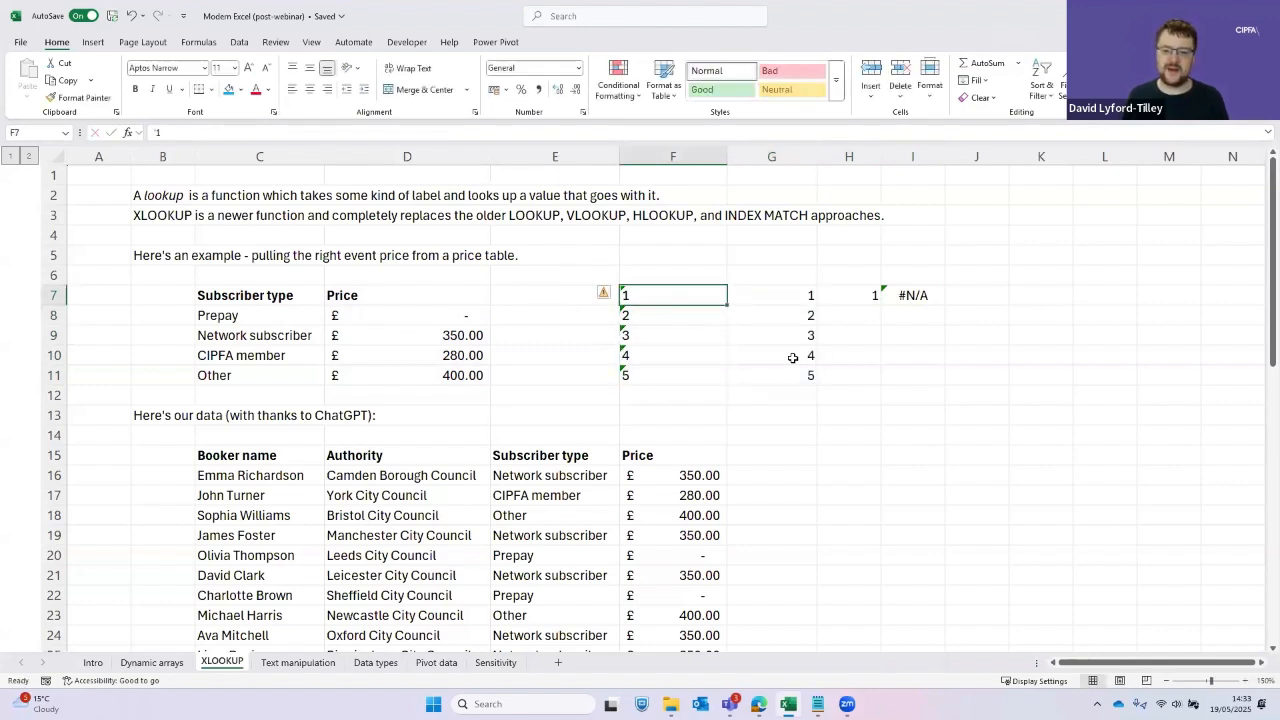
key(Down)
key(Down)
key(Down)
key(Down)
key(Up)
key(Up)
key(Up)
key(Up)
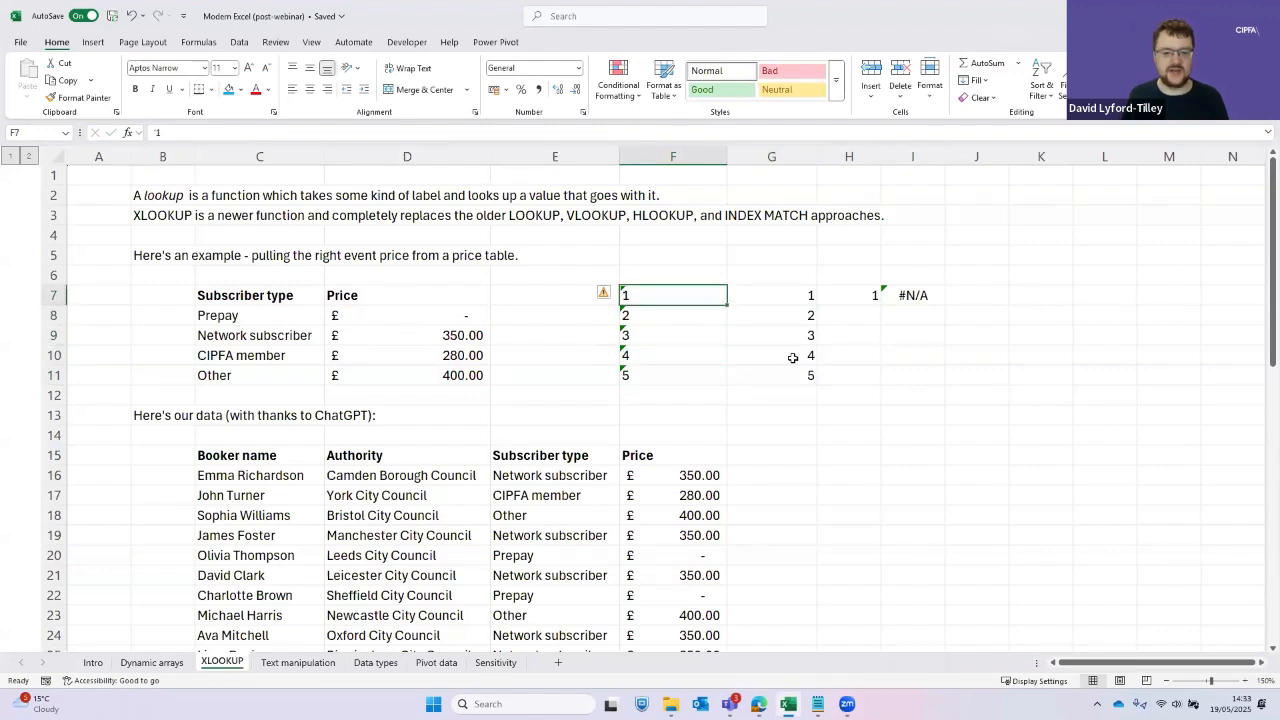
key(Down)
key(Down)
key(Down)
key(Down)
key(Up)
key(Up)
key(Up)
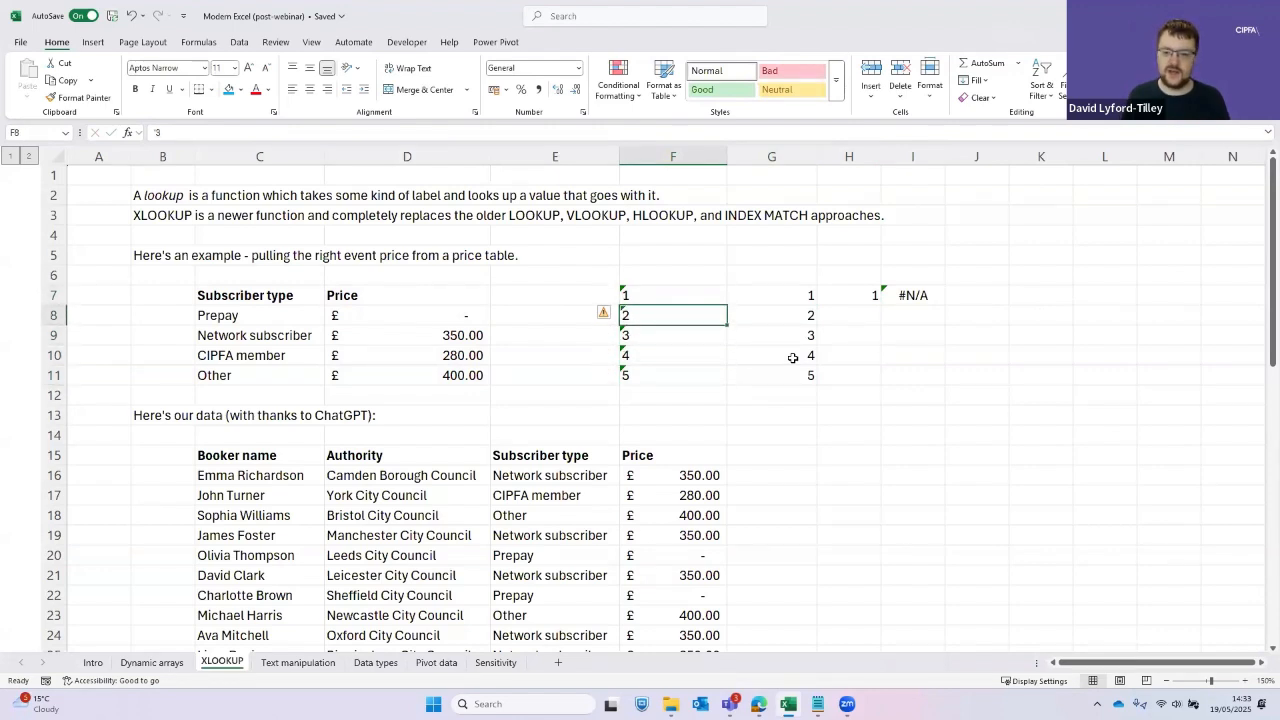
key(Up)
key(Right)
key(Down)
key(Down)
key(Down)
key(Down)
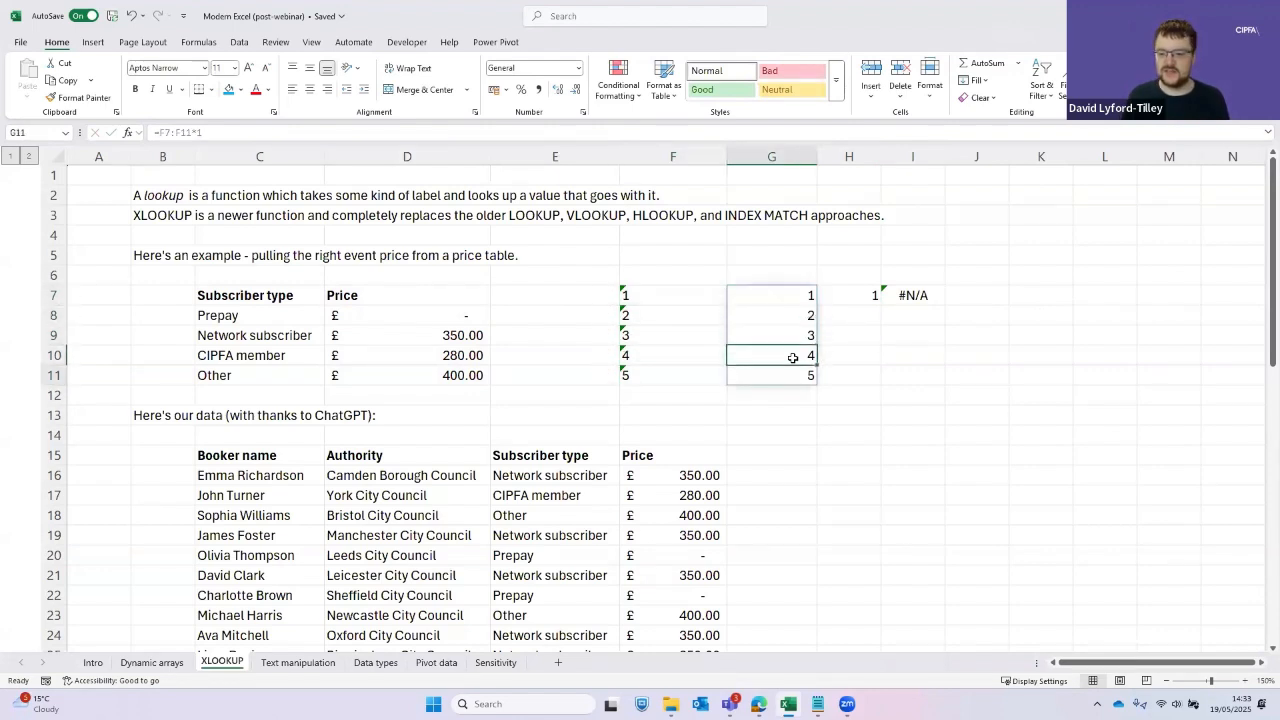
key(Down)
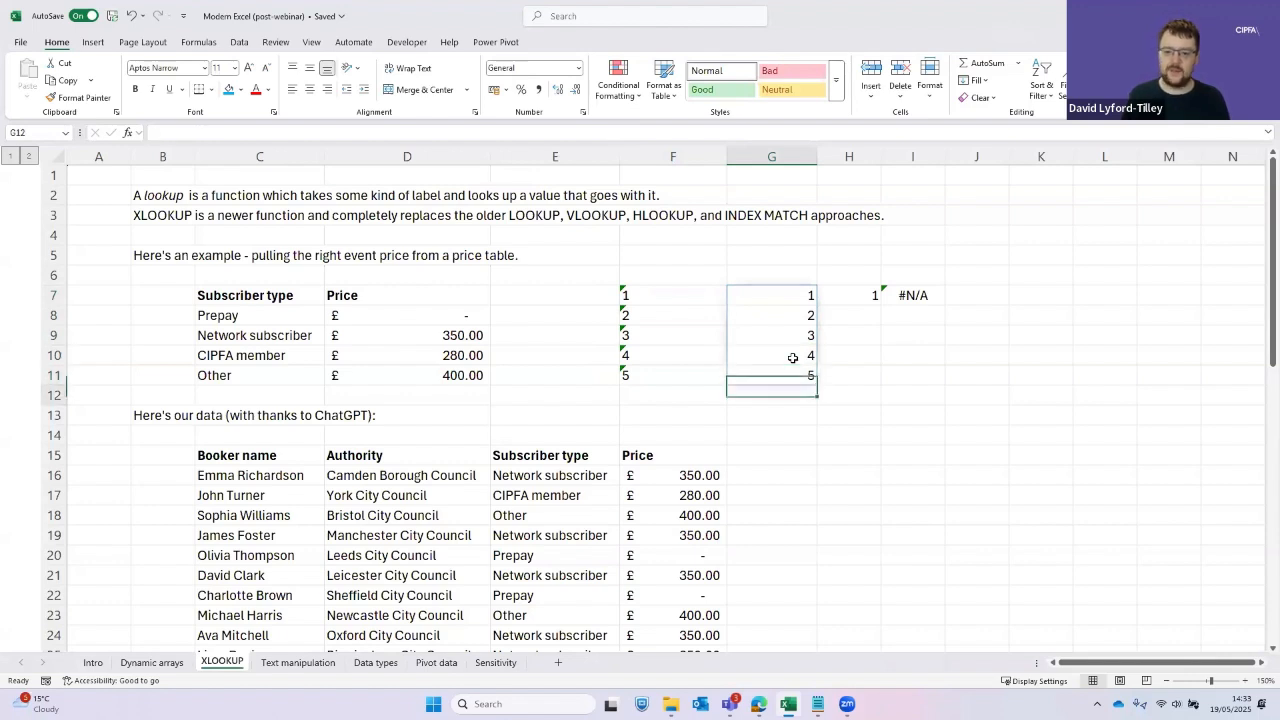
Undo the helper formula in G7 and change the lookup array in I7's XLOOKUP to F7:F11*1
key(ctrl+z)
key(Right)
key(Right)
key(F2)
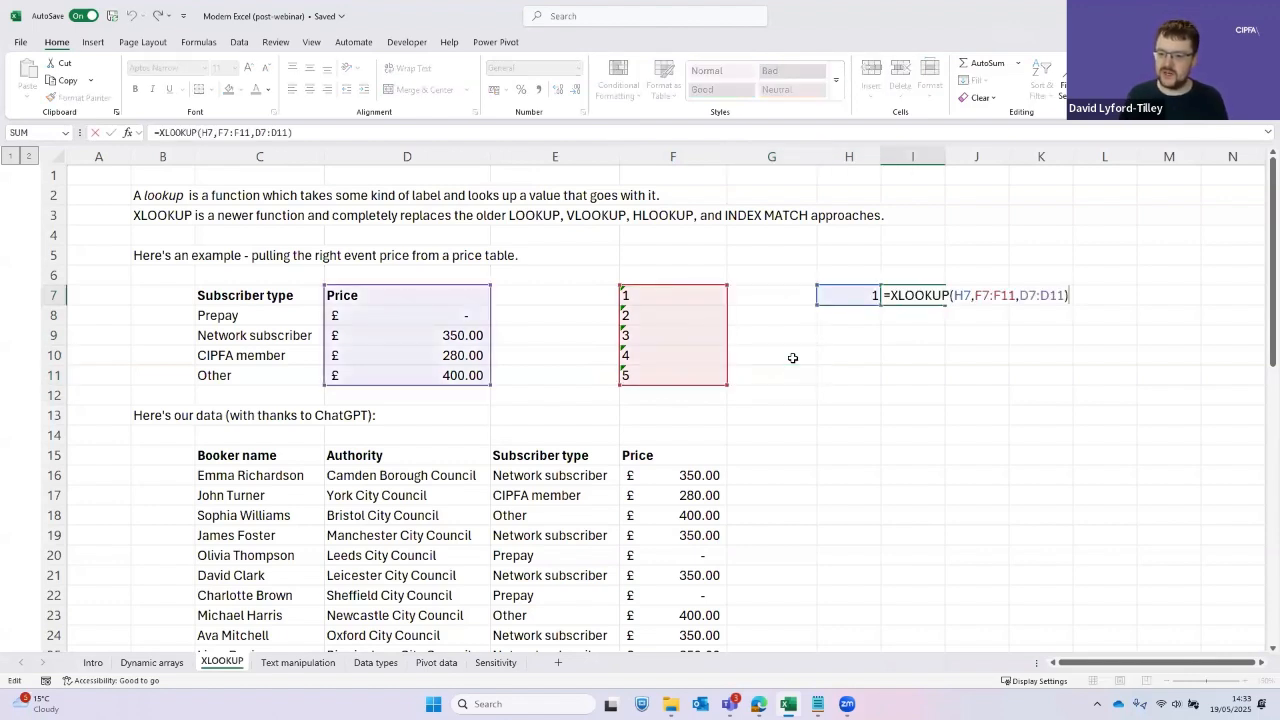
click(990, 294)
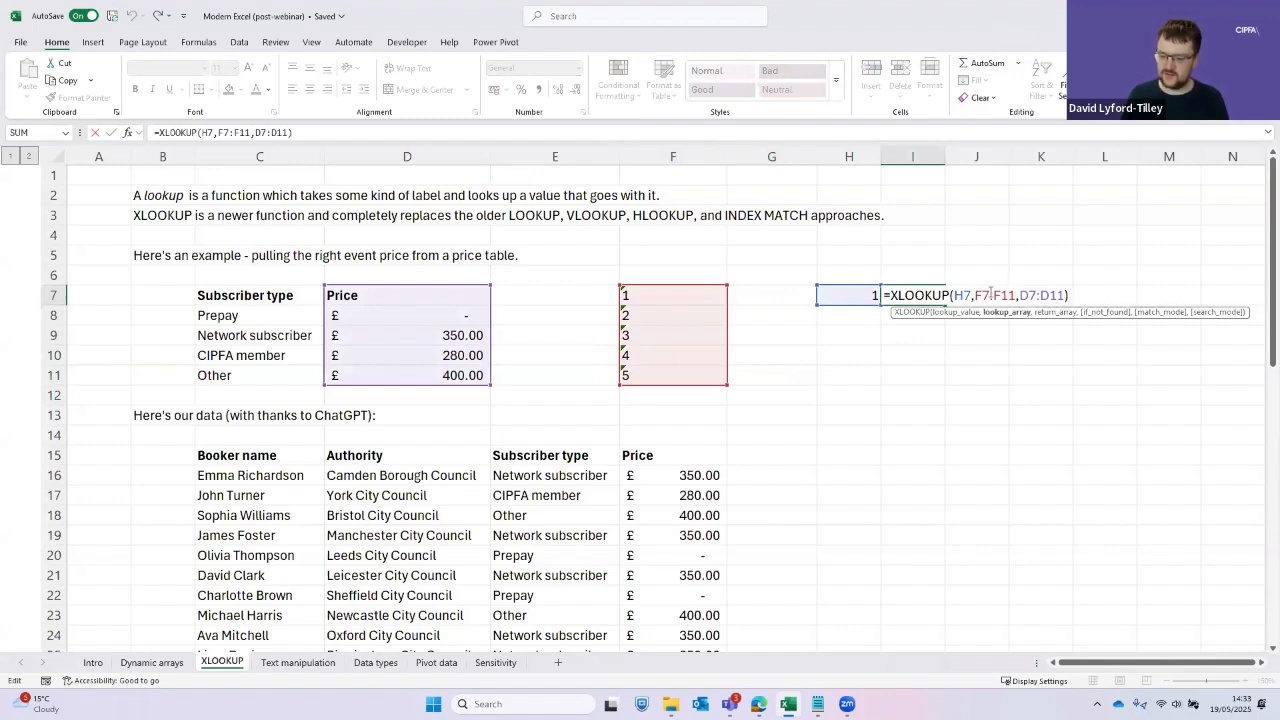
text(*1)
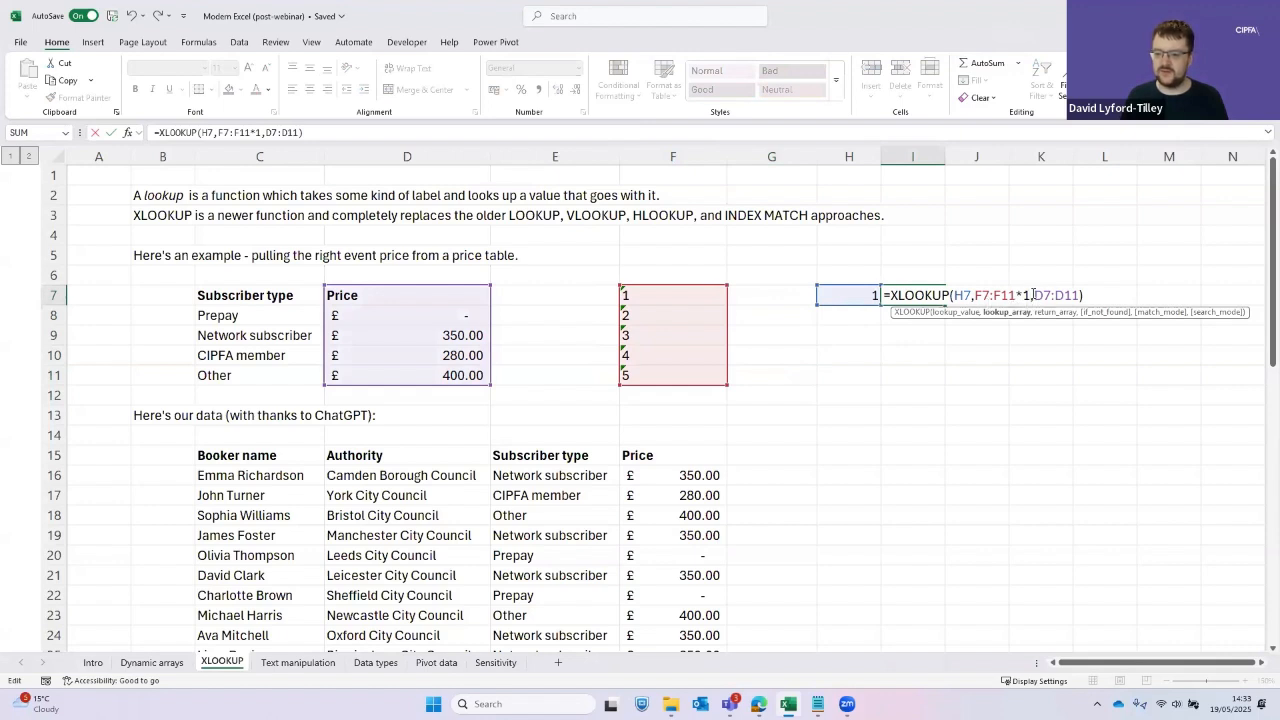
key(Return)
key(Up)
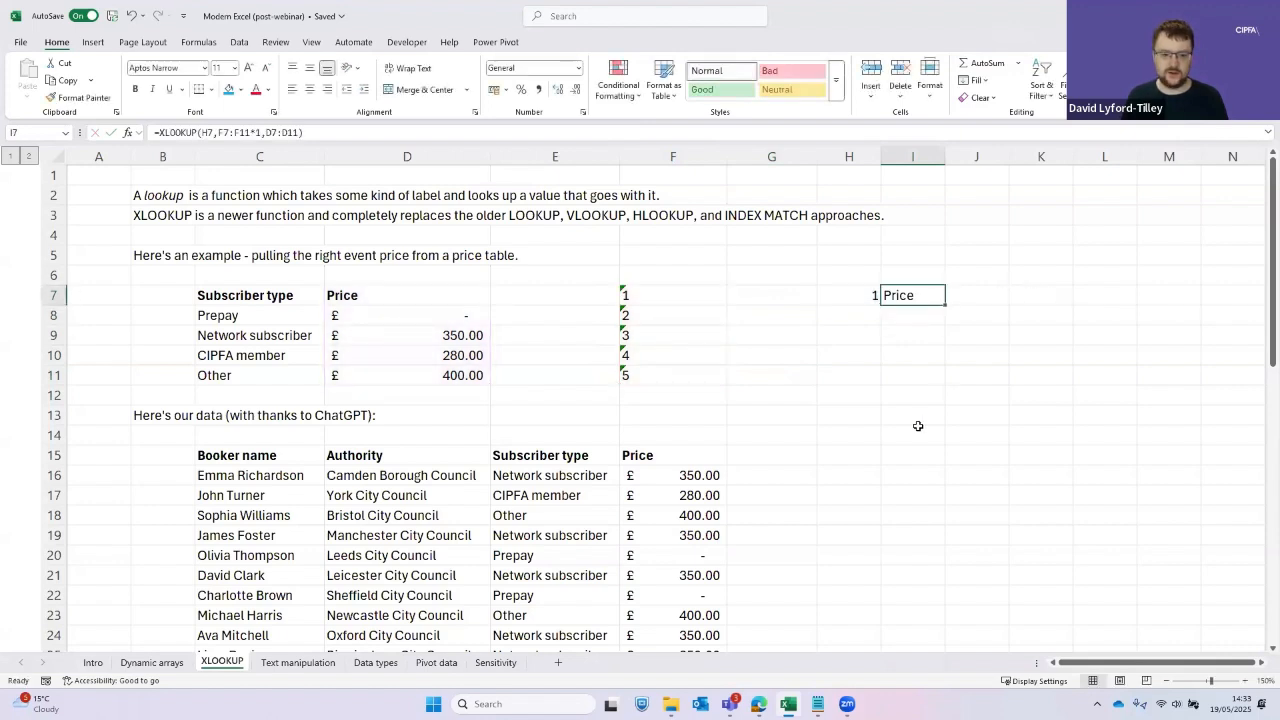
Test the XLOOKUP in I7 by setting the lookup value in H7 to 3, 4 and 5 in turn
key(Left)
key(F2)
key(Return)
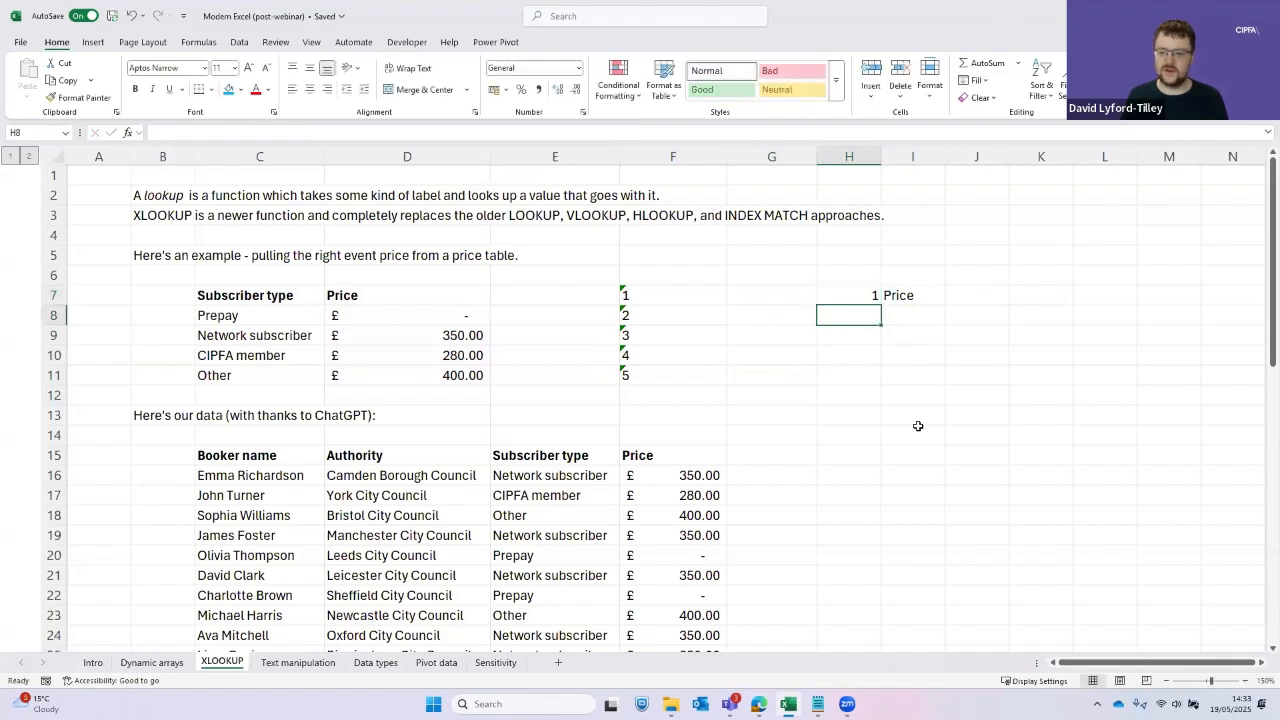
key(Up)
text(3)
key(Return)
key(Up)
text(4)
key(Return)
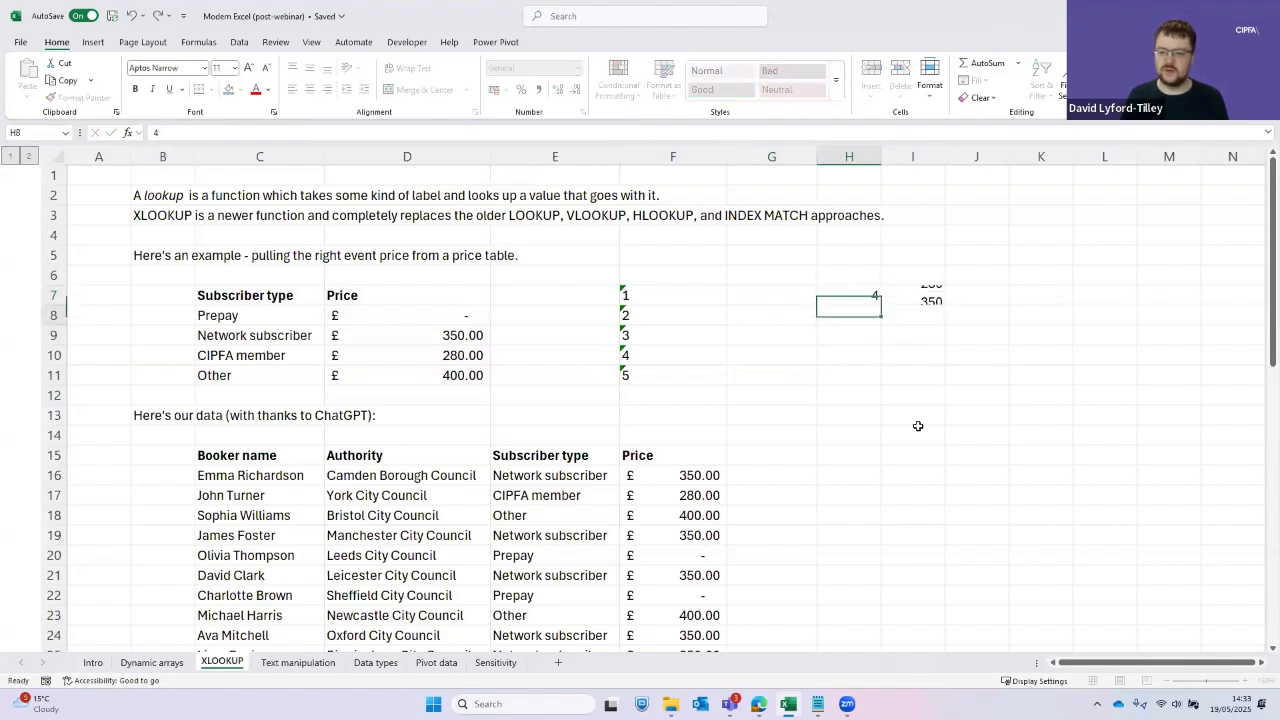
key(Up)
text(5)
key(Return)
key(Up)
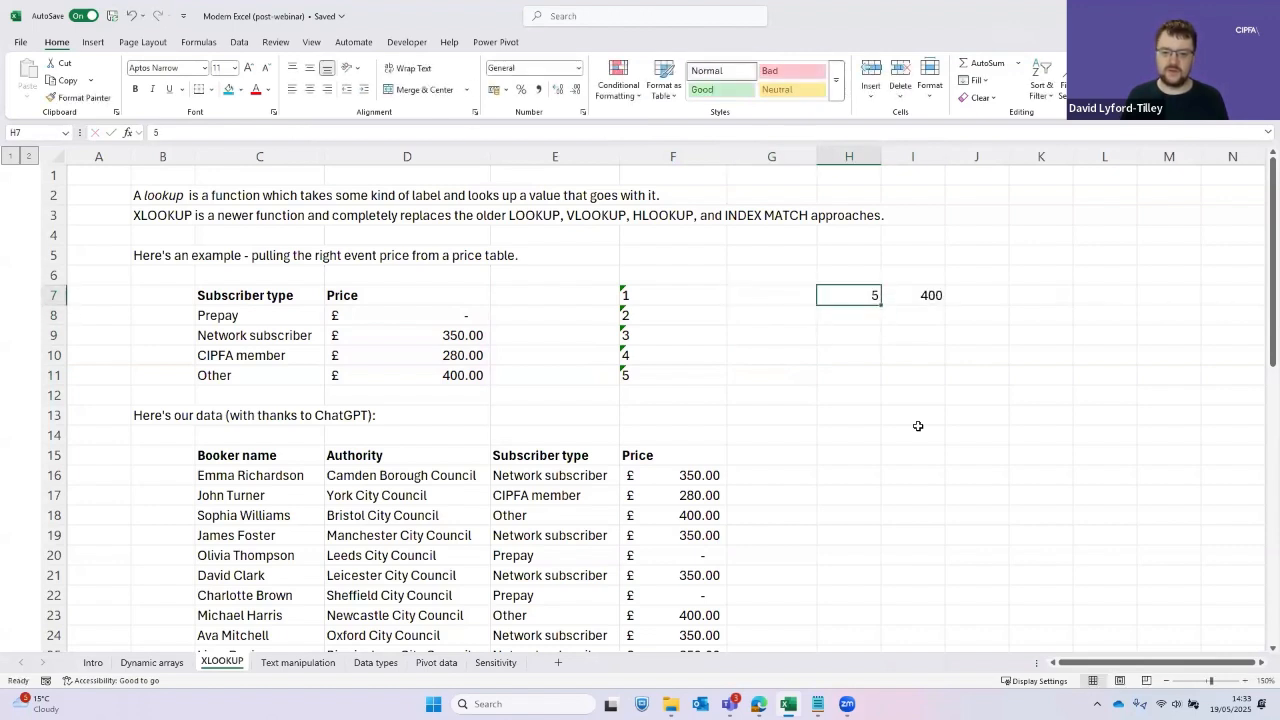
Examine the text-stored numbers in F7:F11, the lookup value in H7 and the F7:F11*1 argument in I7's XLOOKUP
key(Left)
key(Left)
key(ctrl+shift+Down)
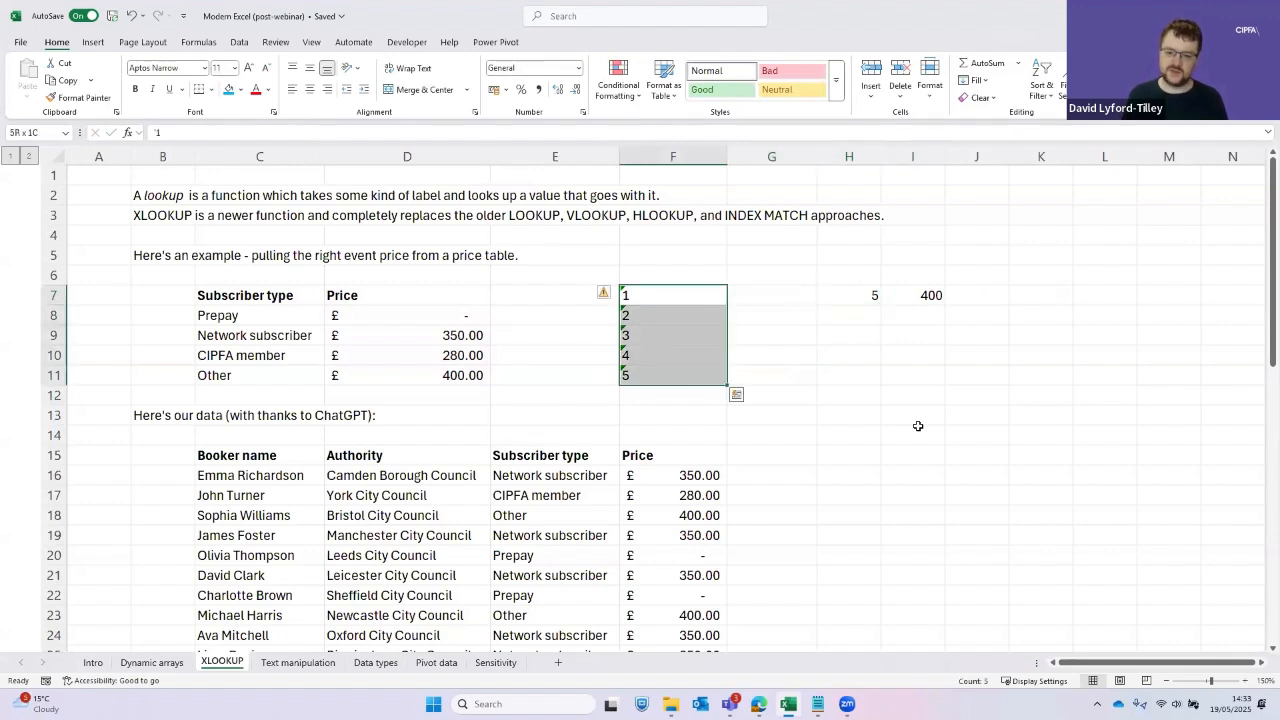
key(Right)
key(Right)
key(F2)
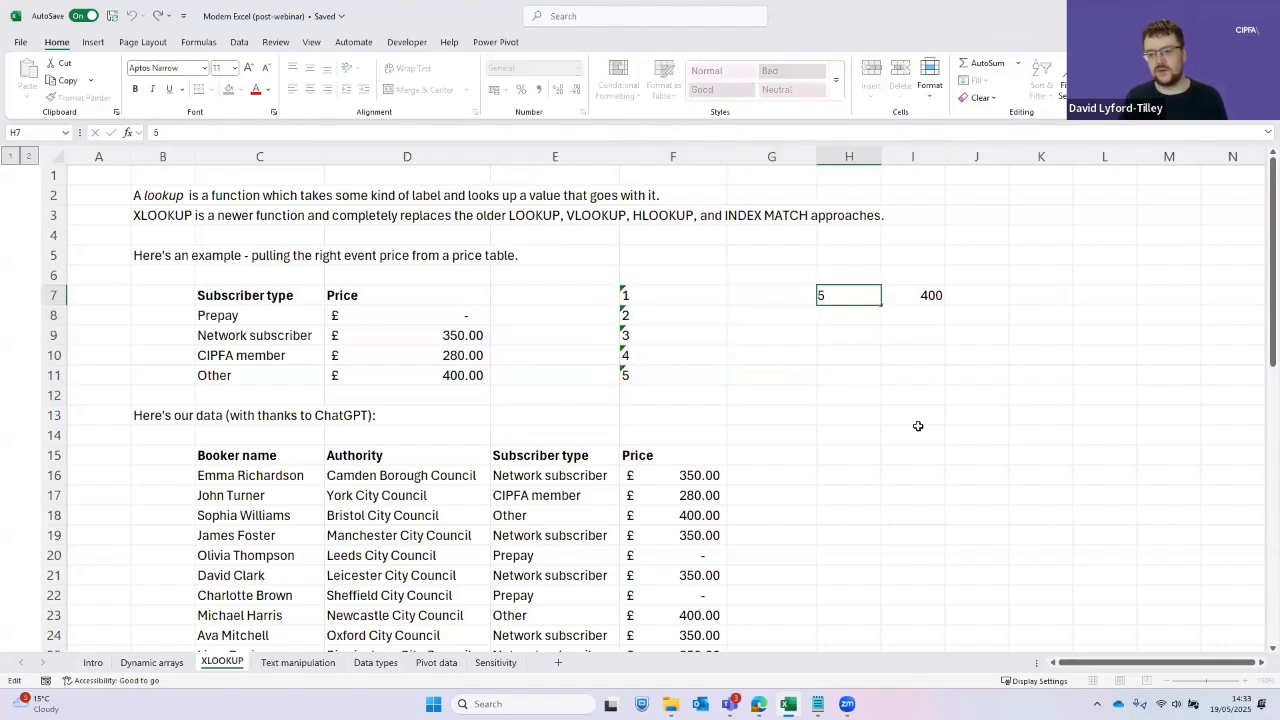
key(Tab)
key(F2)
key(Left)
key(Left)
key(Left)
key(Left)
key(Left)
key(Left)
key(Left)
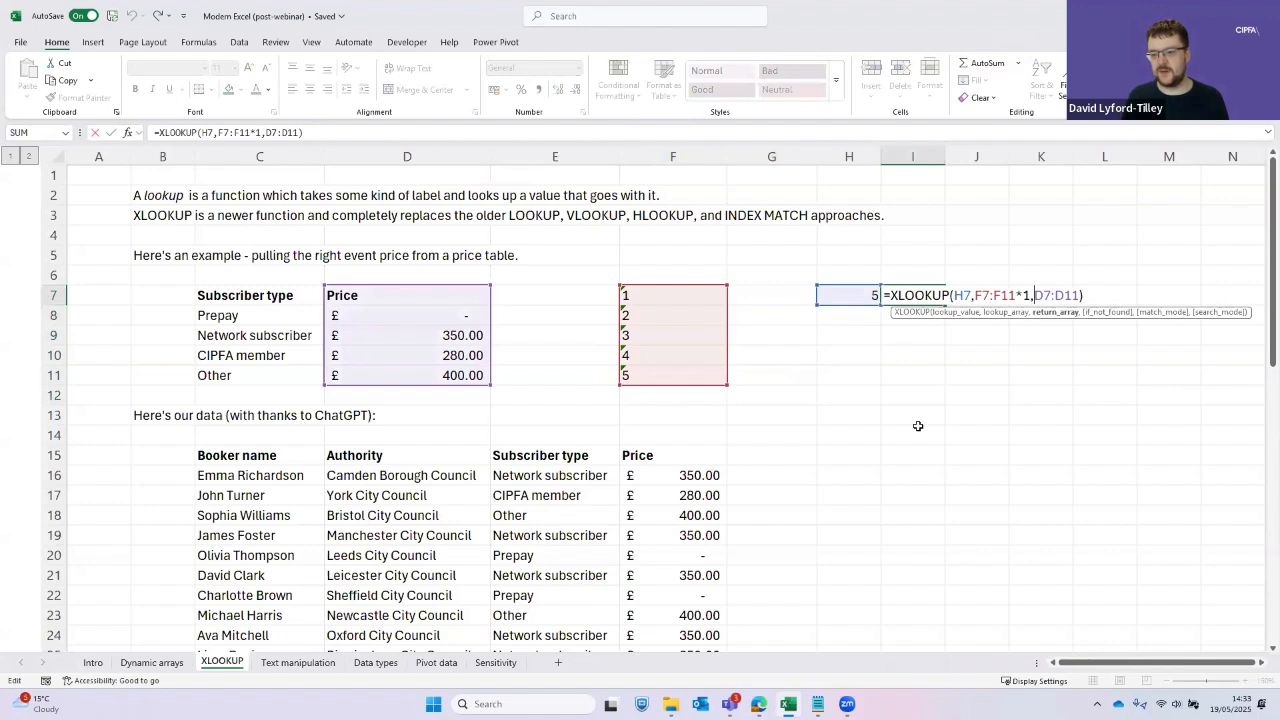
key(Left)
key(Left)
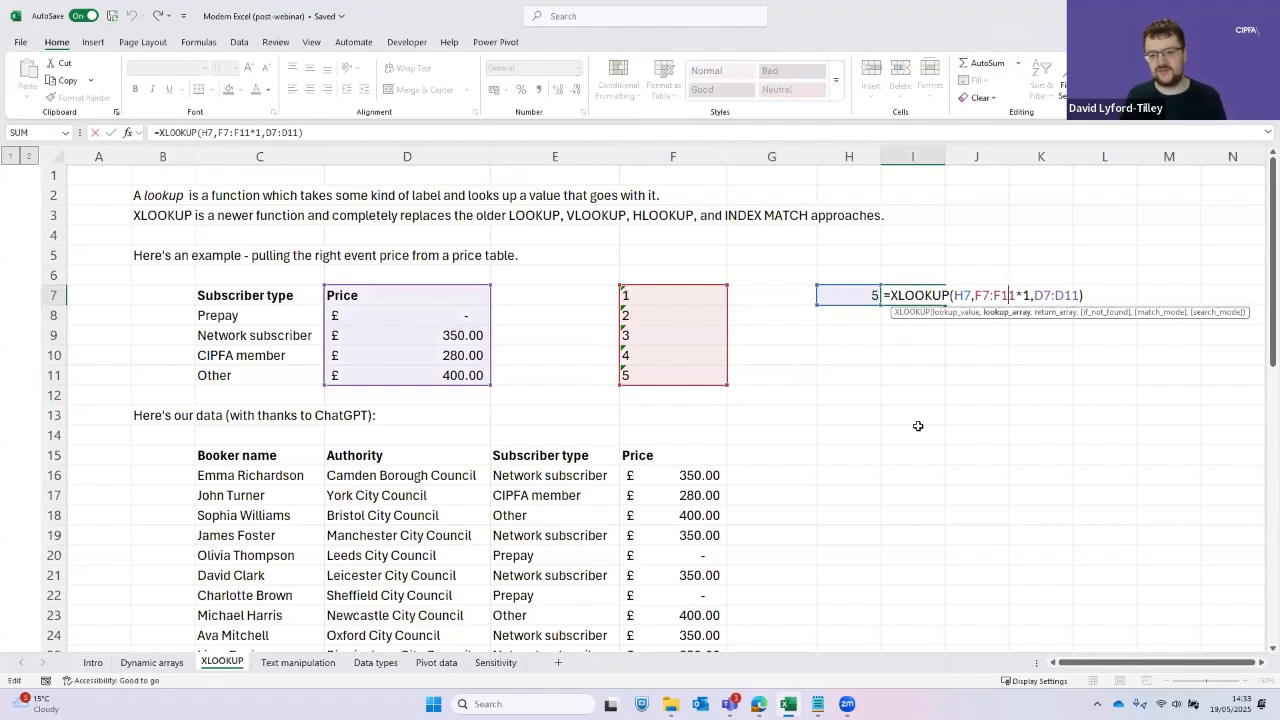
key(ctrl+Return)
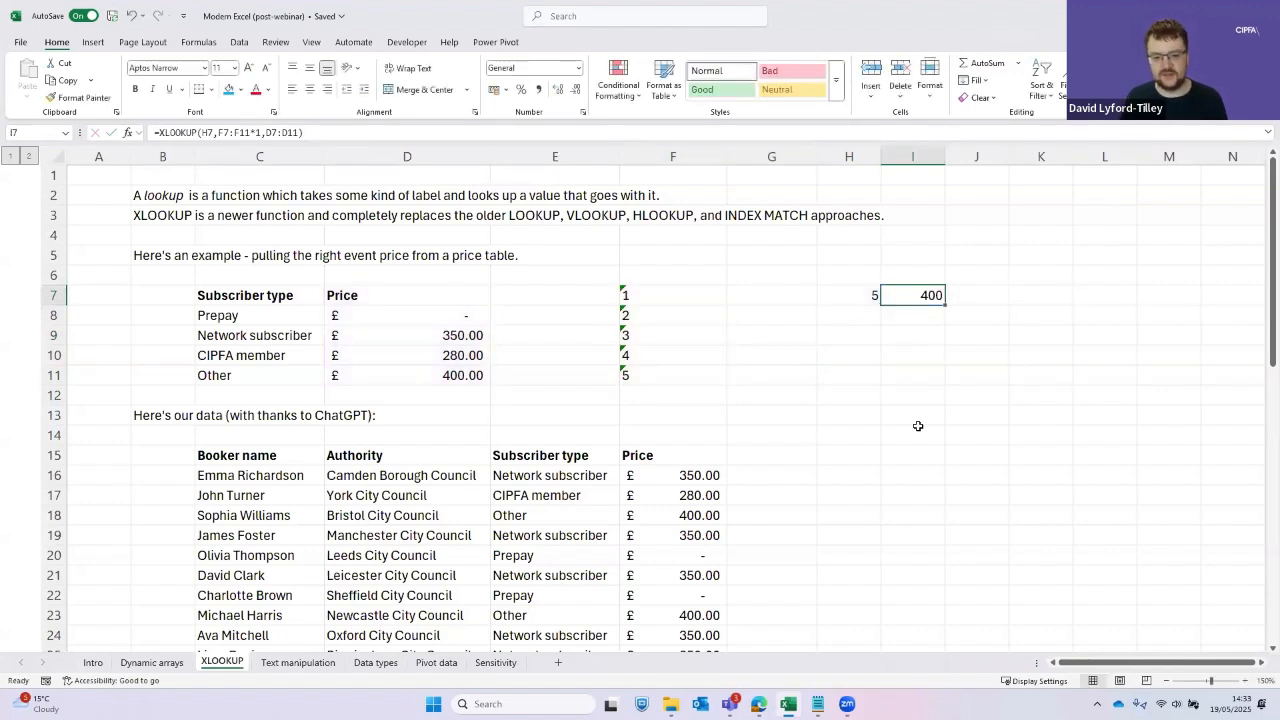
Enter 1 in the empty cell F5 above the text-stored numbers and copy that cell
key(Left)
key(Left)
key(Left)
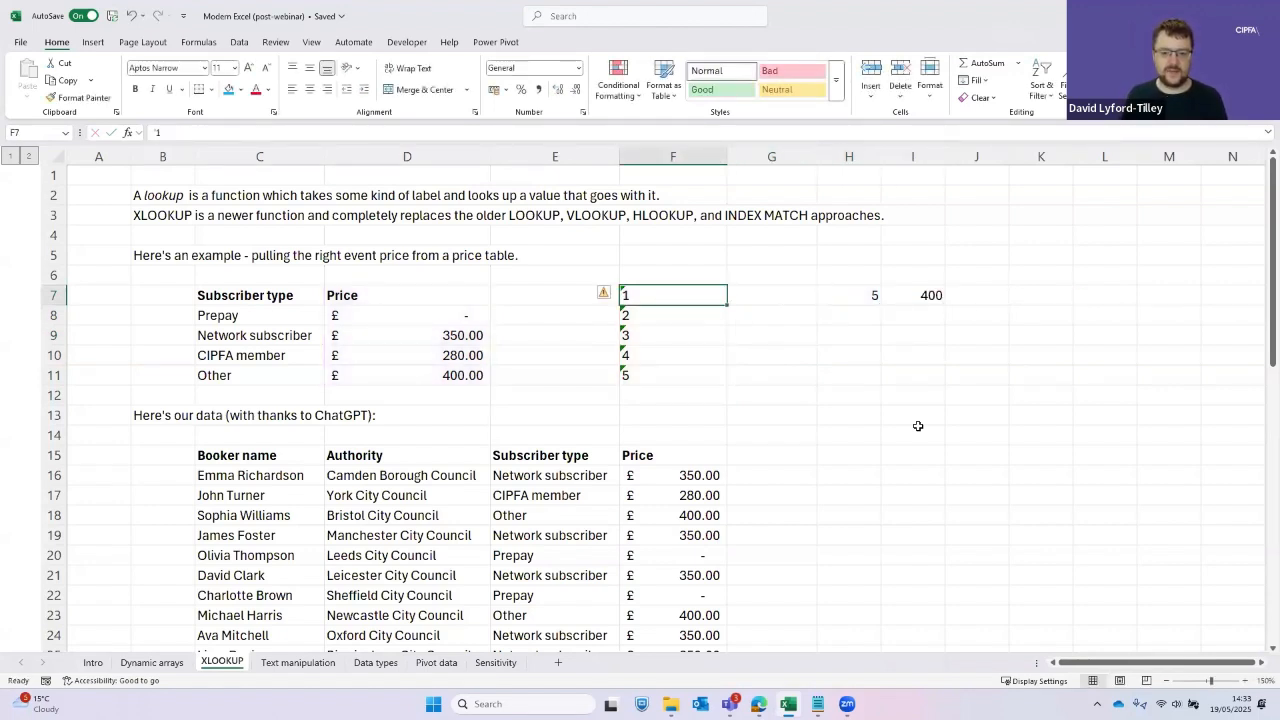
key(Up)
key(Up)
key(Down)
key(Down)
key(Down)
key(Down)
key(Up)
key(Up)
key(Up)
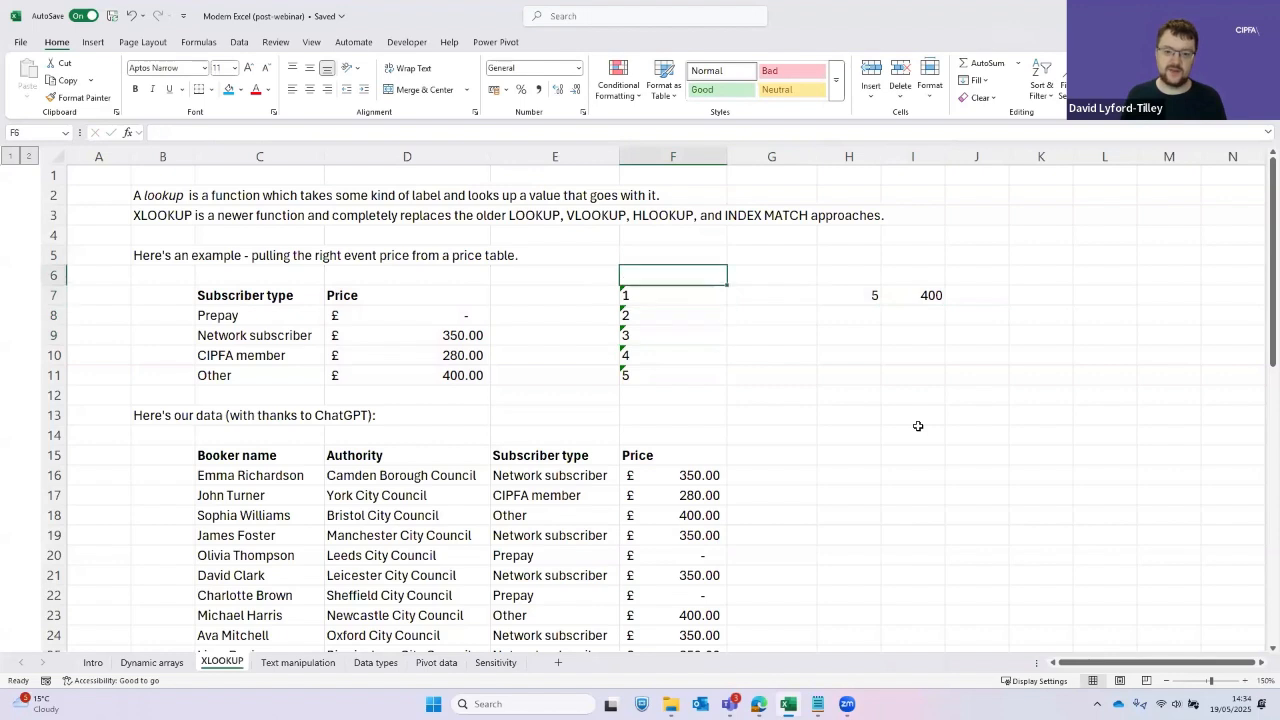
key(Up)
key(Up)
key(Down)
text(1)
key(Right)
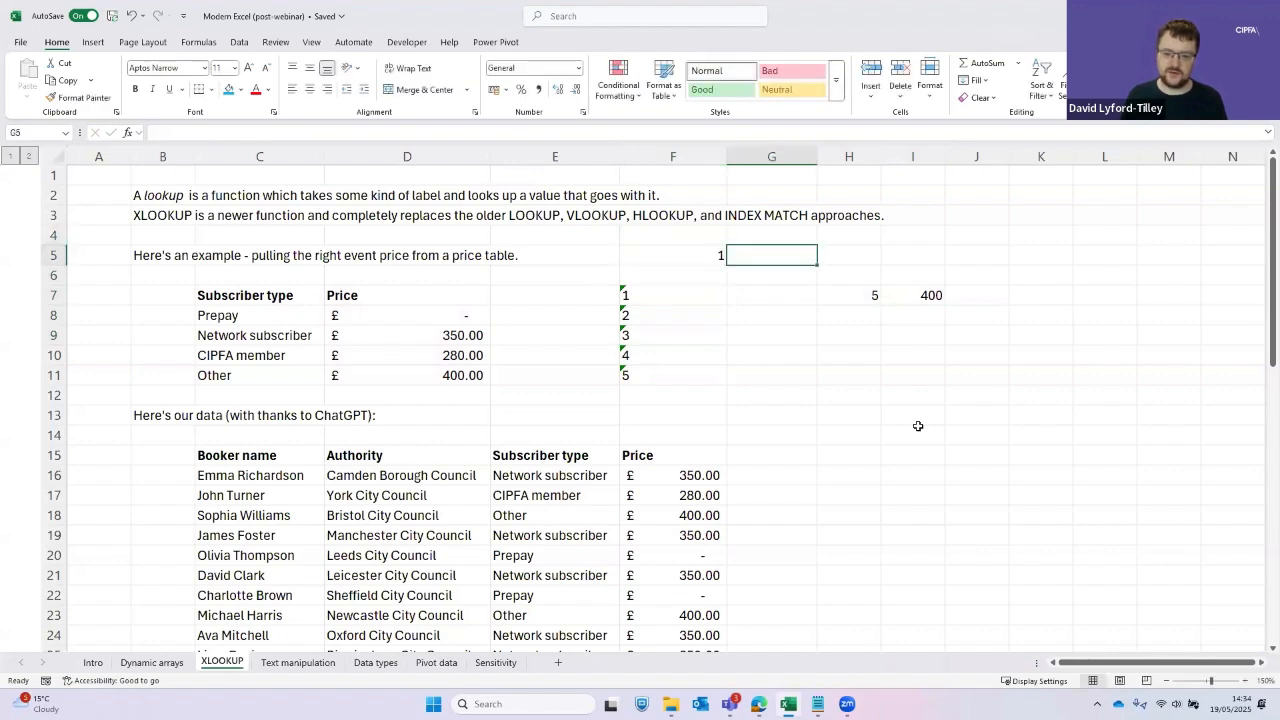
key(Left)
key(ctrl+c)
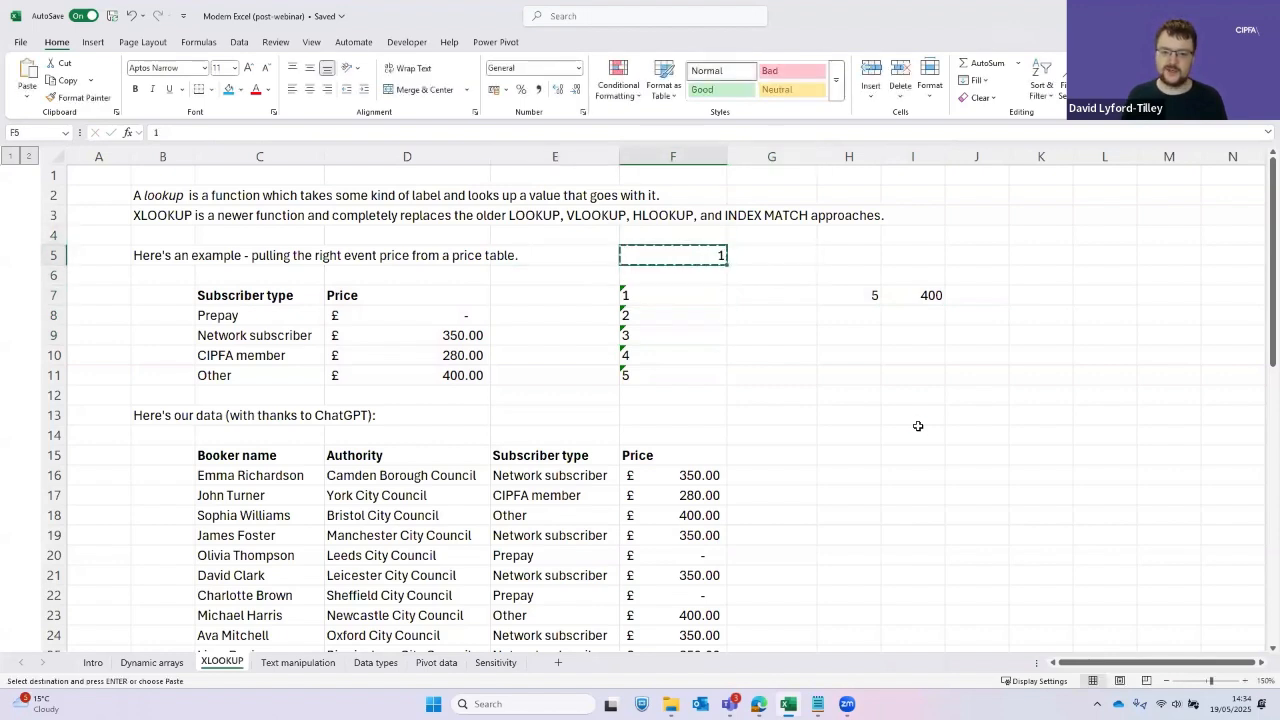
Apply the copied 1 to F7:F11 using Paste Special with the Multiply operation
key(Down)
key(Down)
key(shift+Down)
key(shift+Down)
key(shift+Down)
key(shift+Down)
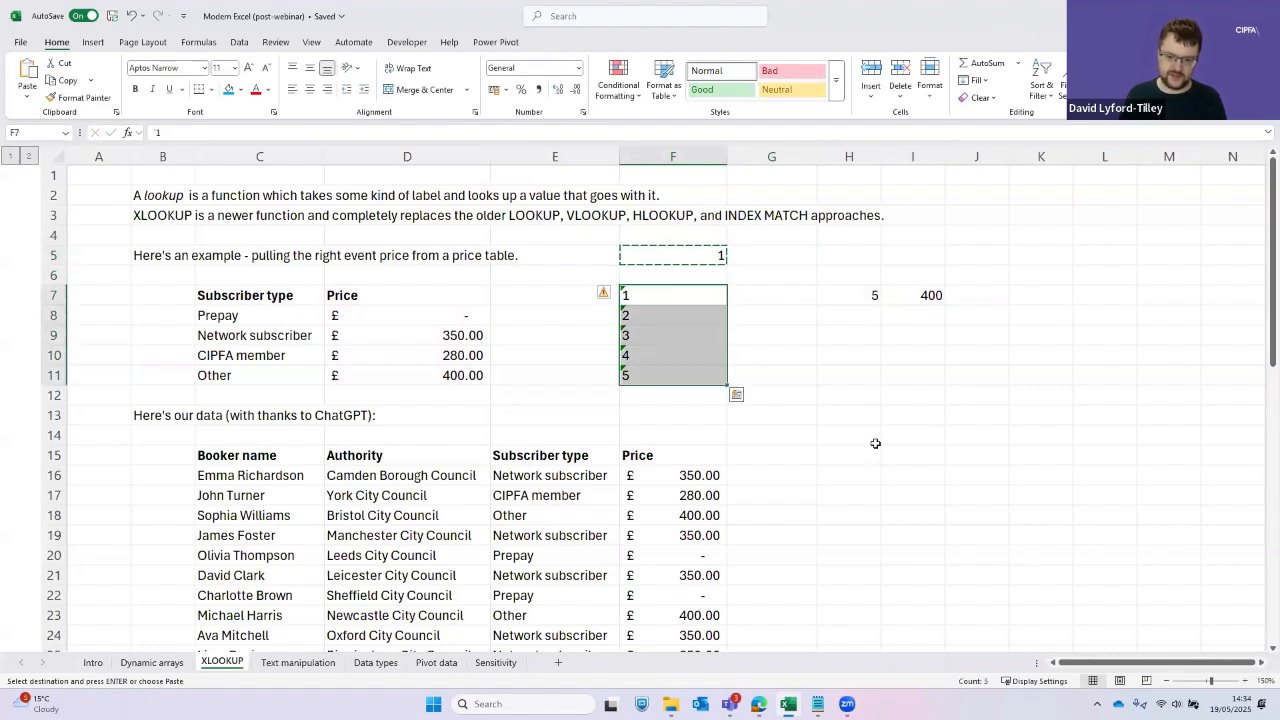
click(606, 295)
click(602, 297)
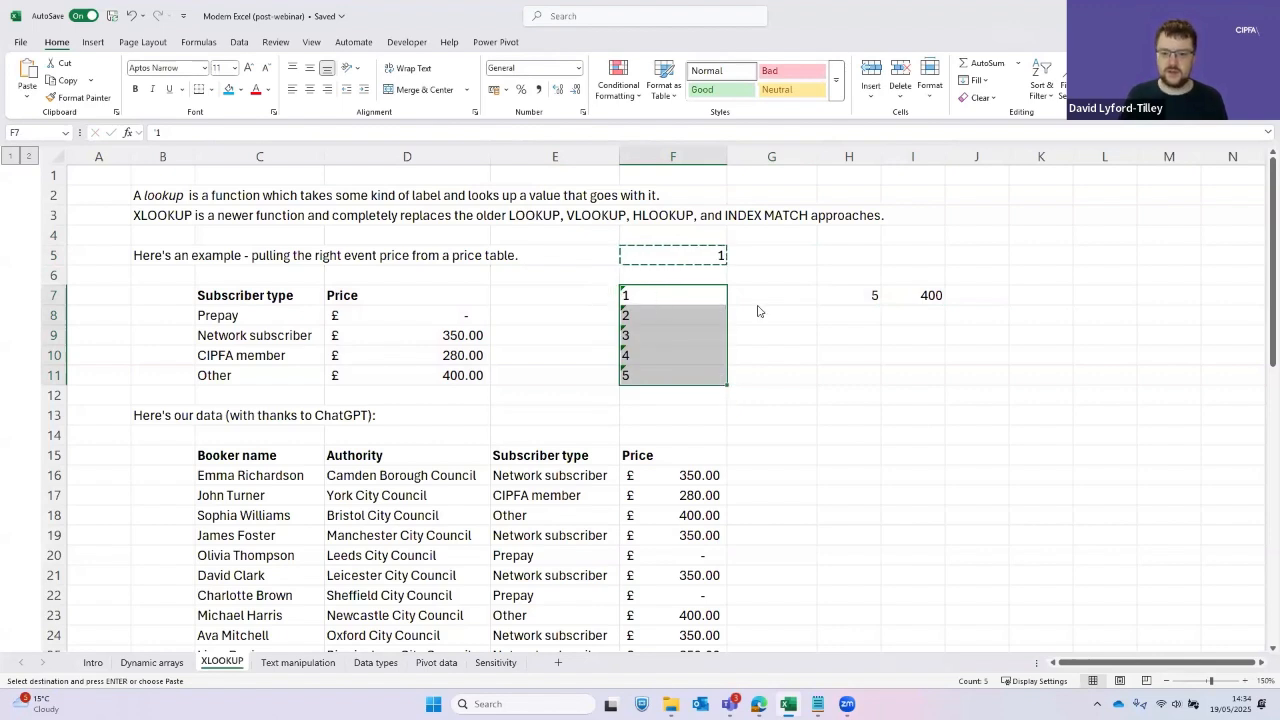
right_click(648, 304)
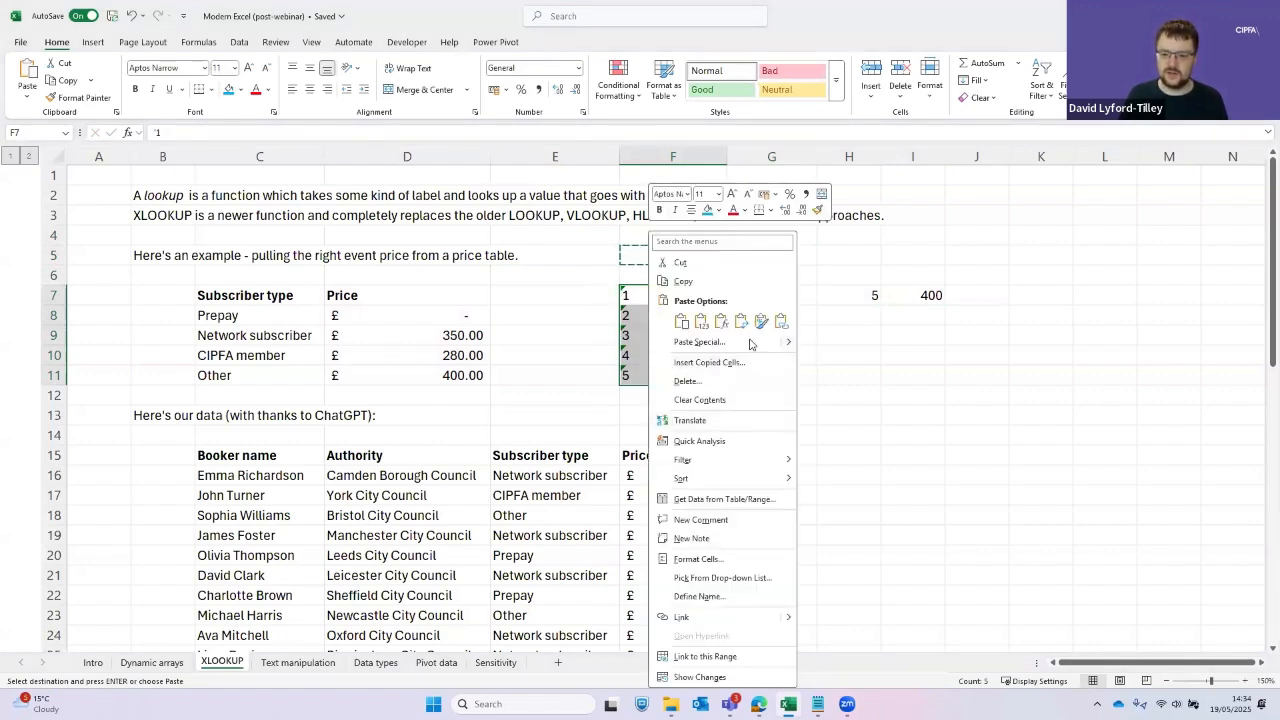
click(750, 344)
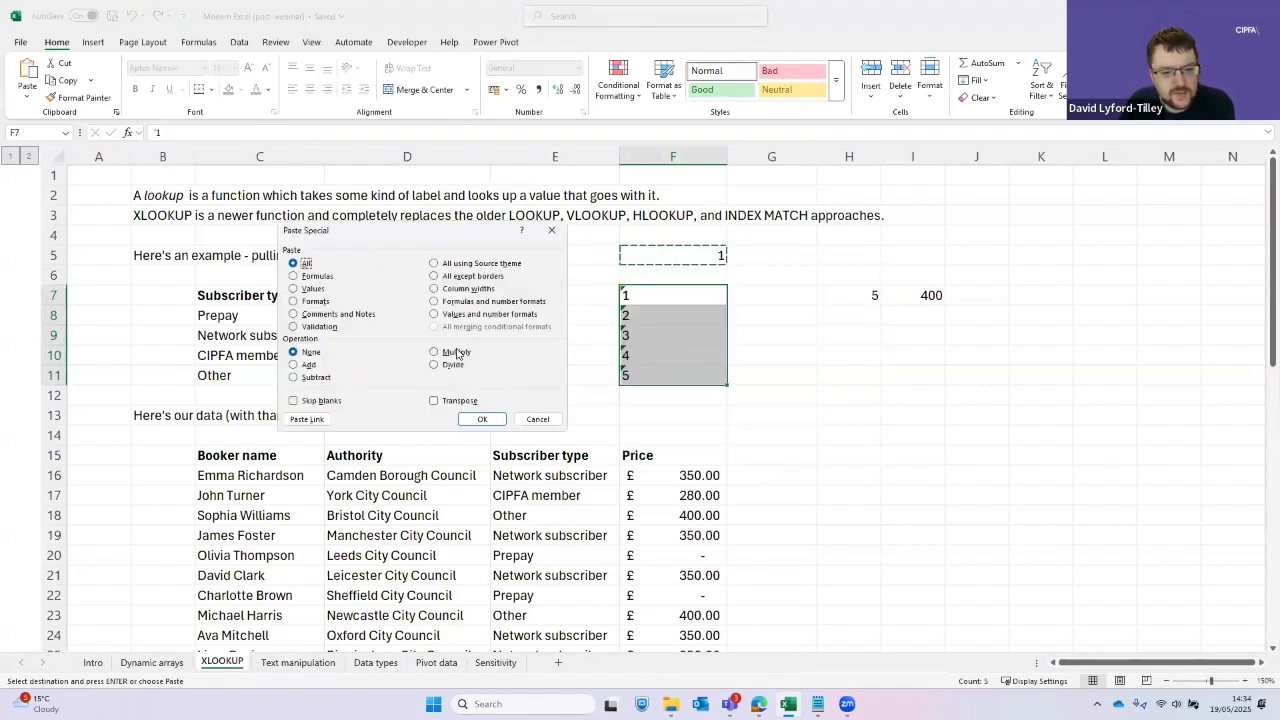
click(457, 353)
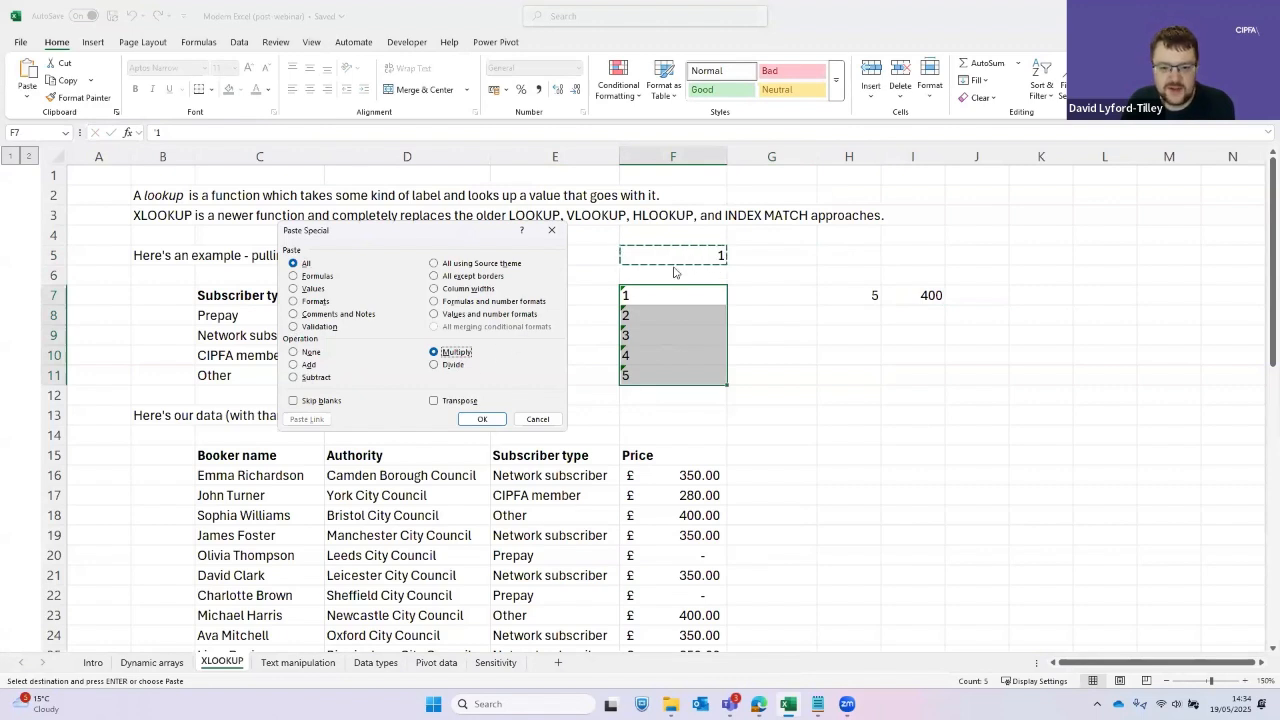
click(481, 419)
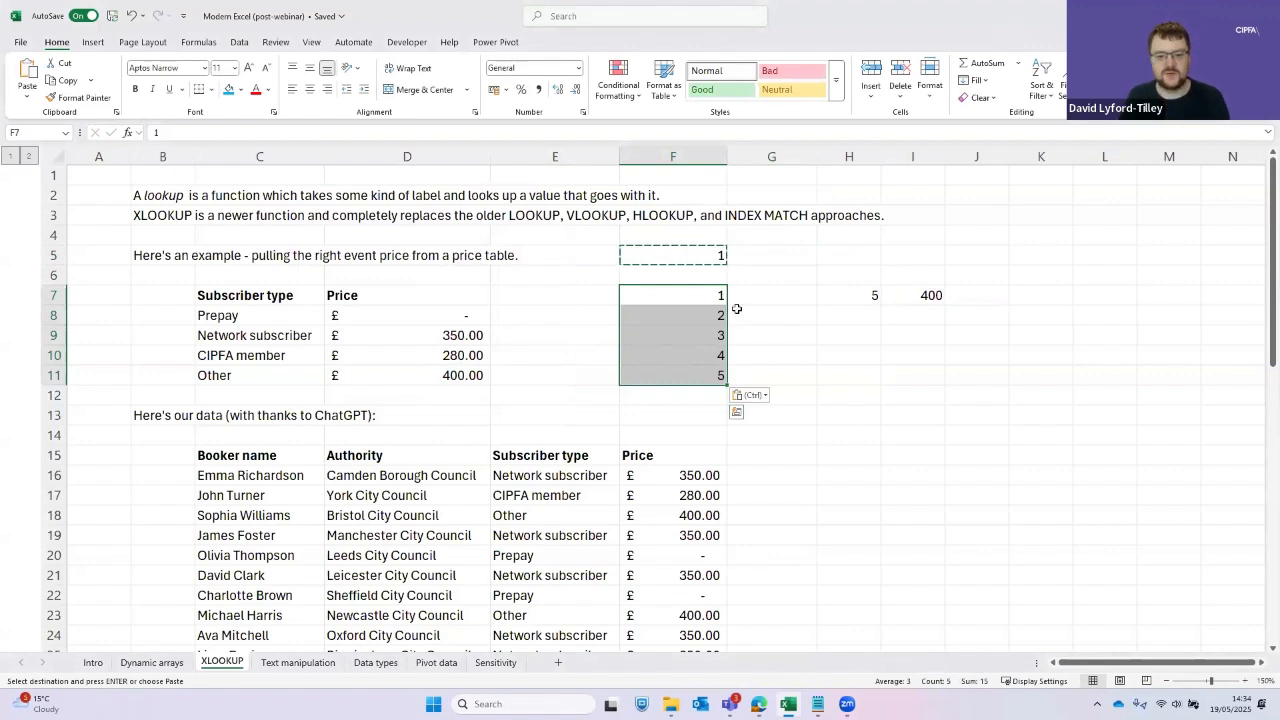
Check the multiplied values in F7:F11 against the 1 in F5
key(Up)
key(Up)
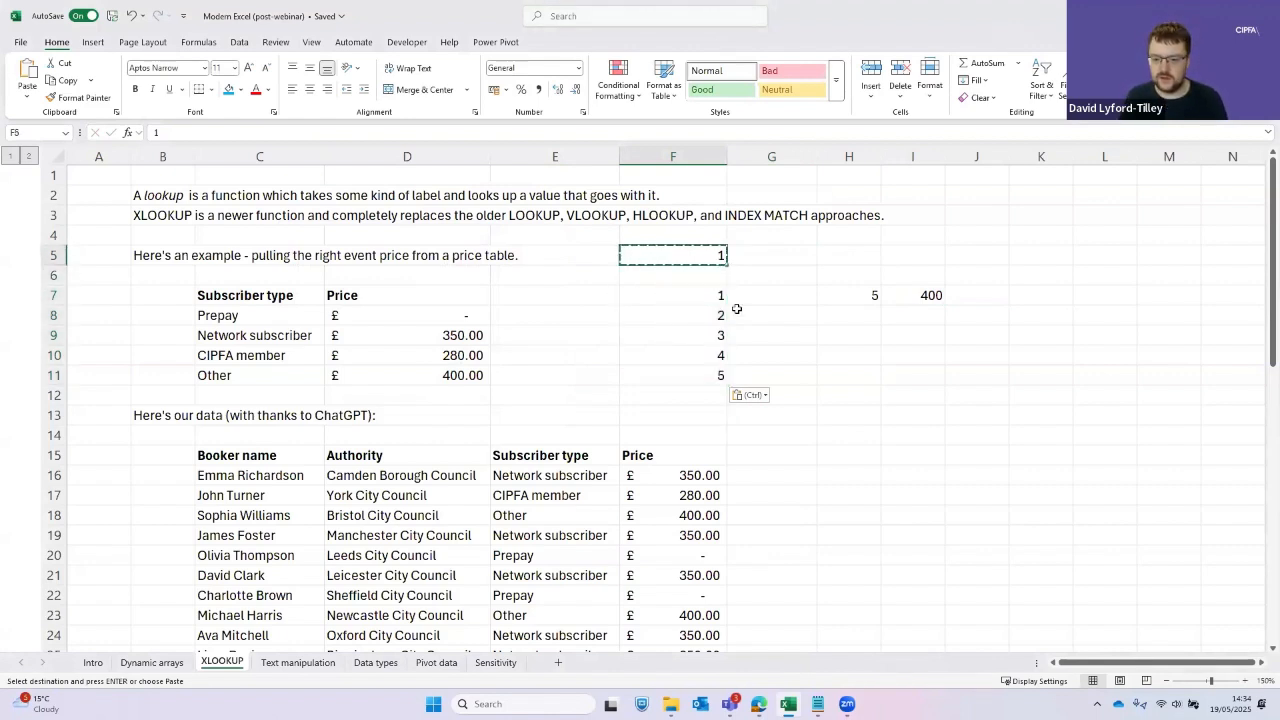
key(ctrl+shift+Down)
key(ctrl+shift+Down)
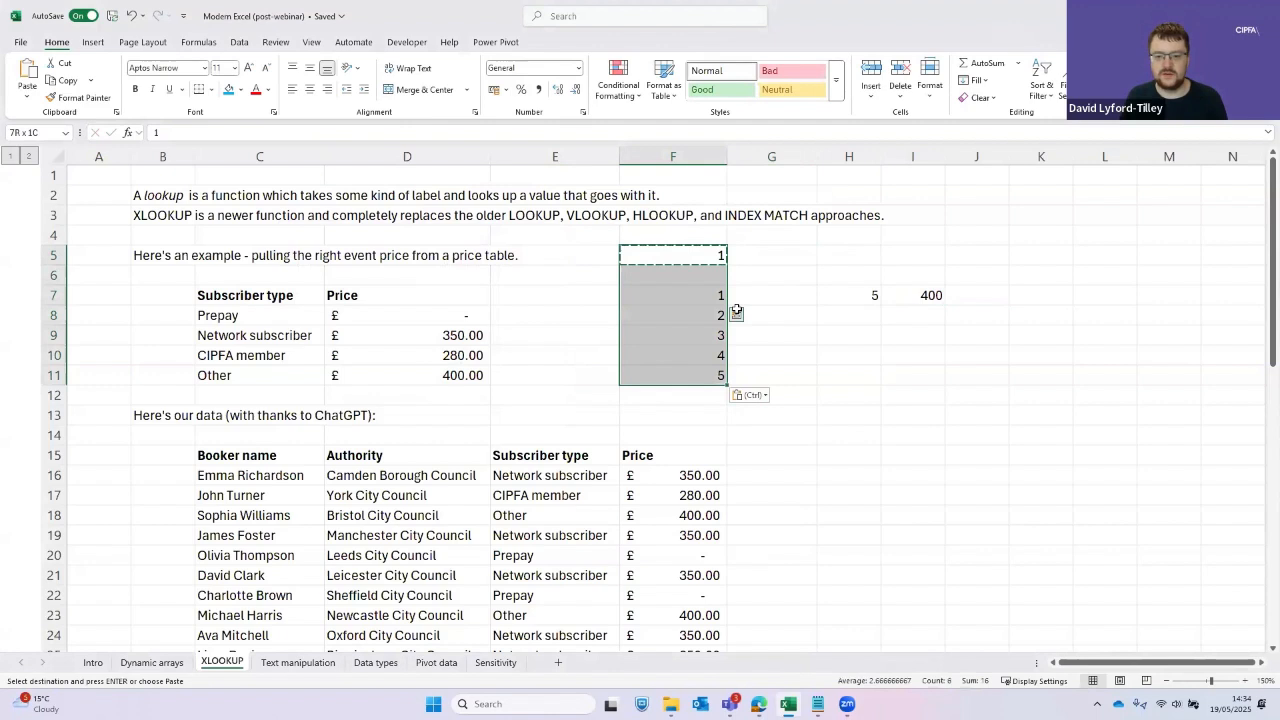
key(Up)
key(Down)
key(Down)
key(Down)
key(ctrl+shift+Down)
Undo the Paste Special multiplication on F7:F11 and the entry in F5
key(ctrl+z)
key(ctrl+z)
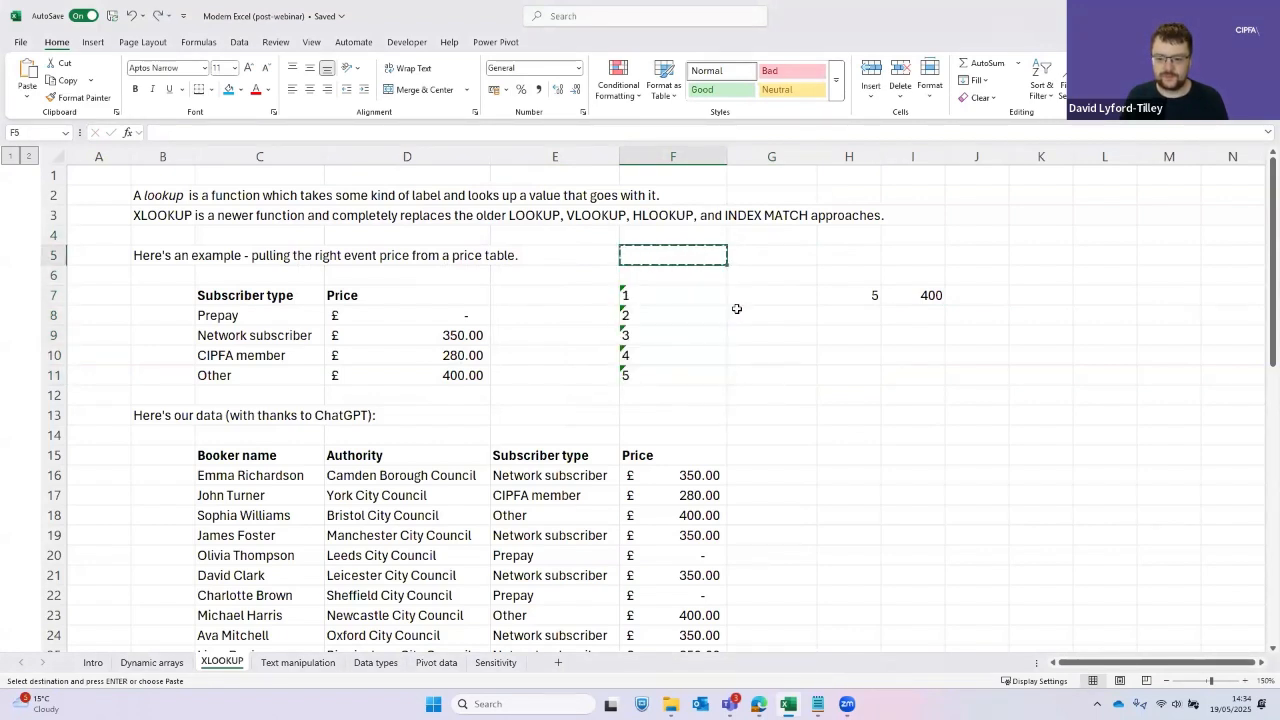
key(Down)
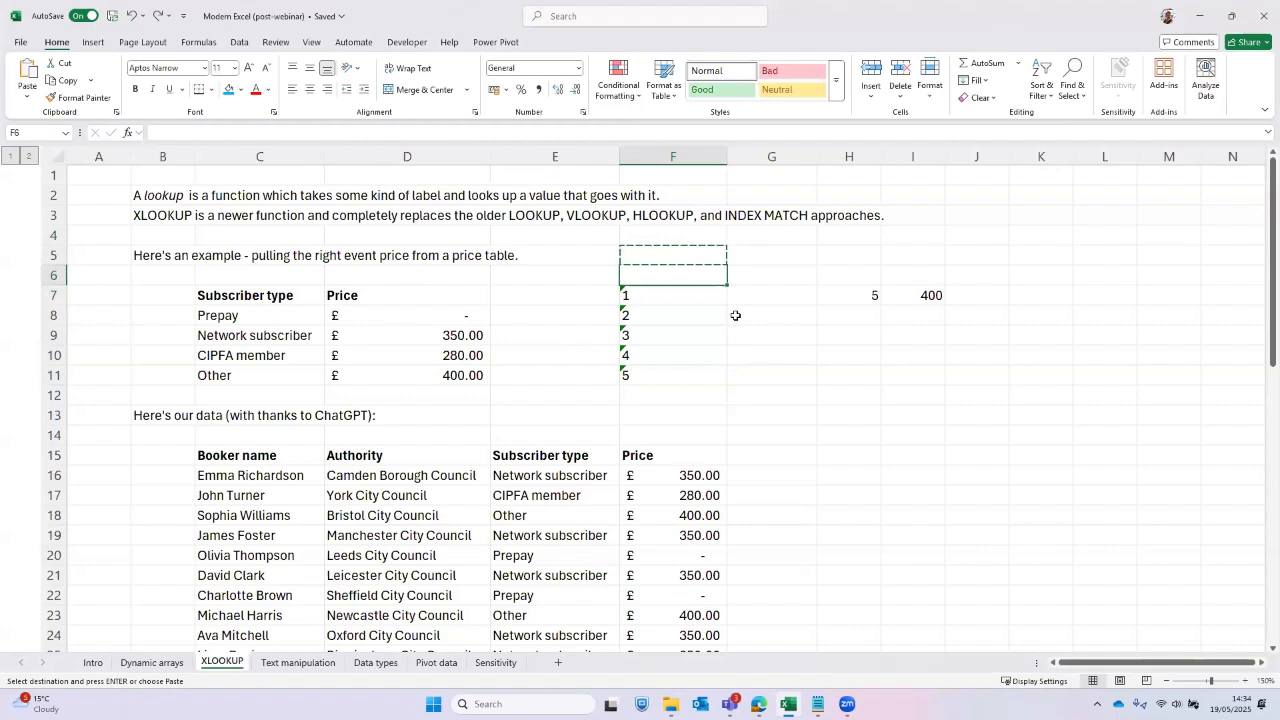
Switch to the Data types sheet and view the linked data types available in Excel
click(376, 663)
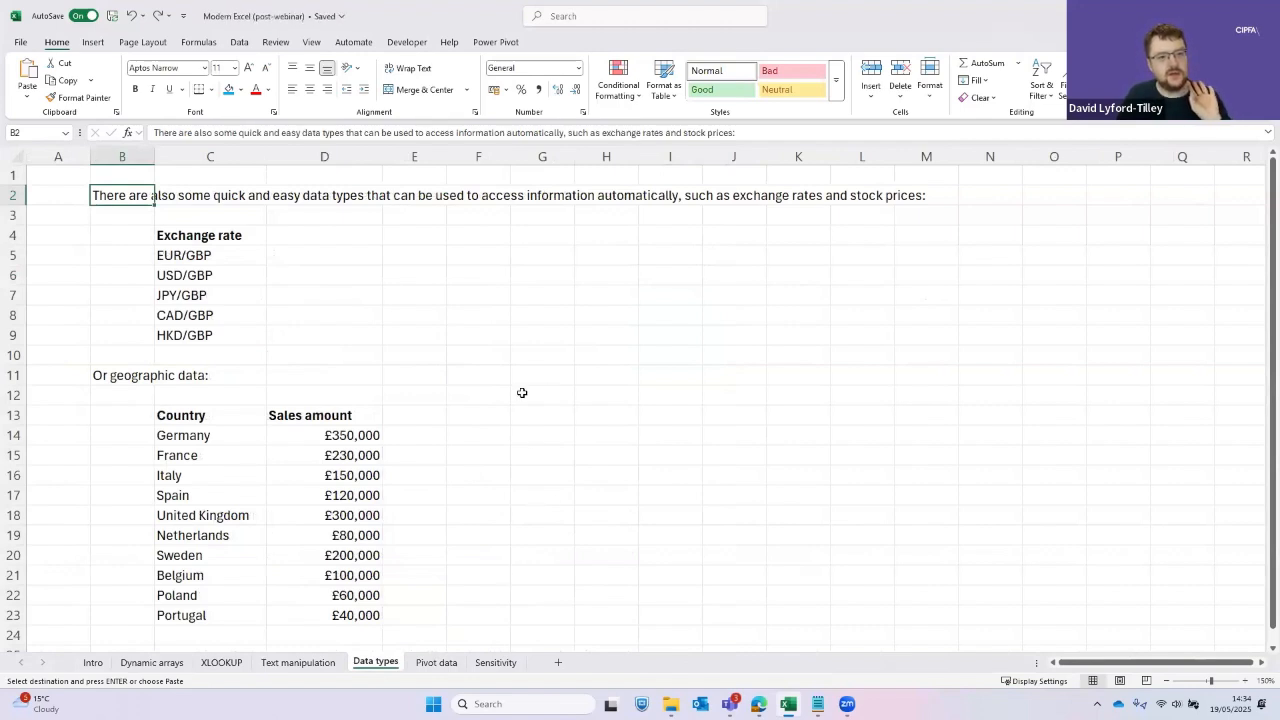
click(241, 43)
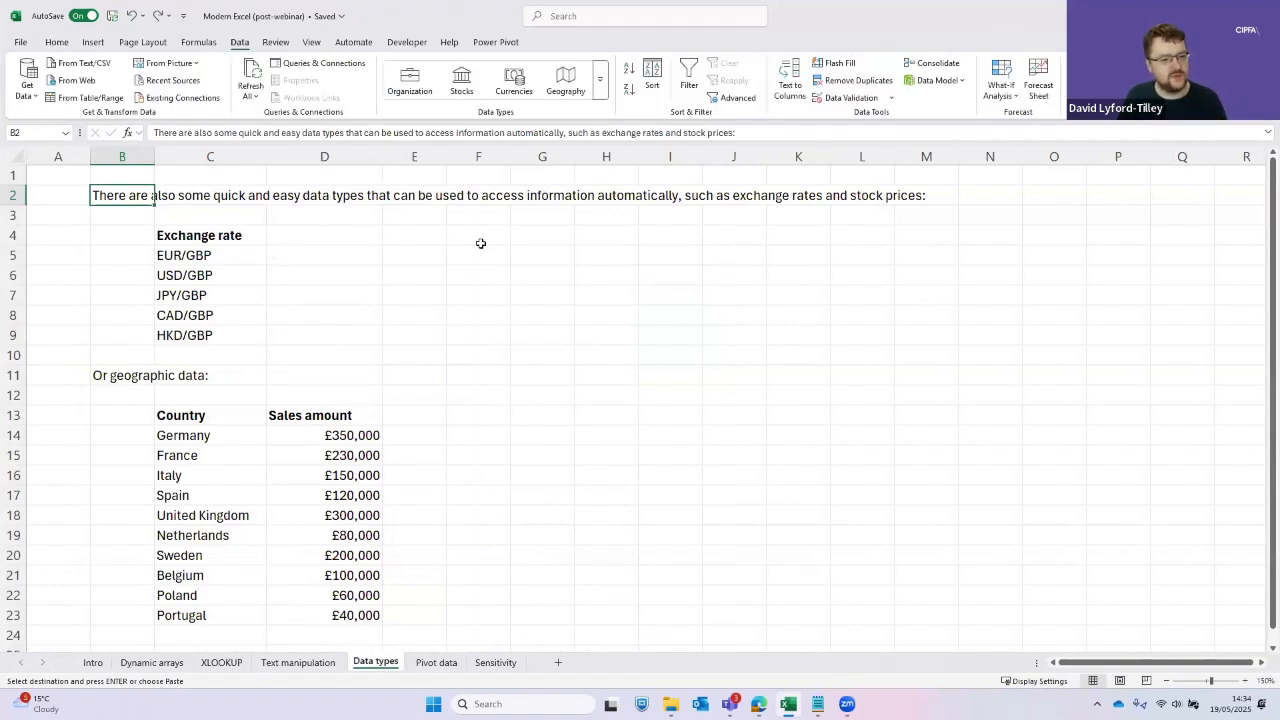
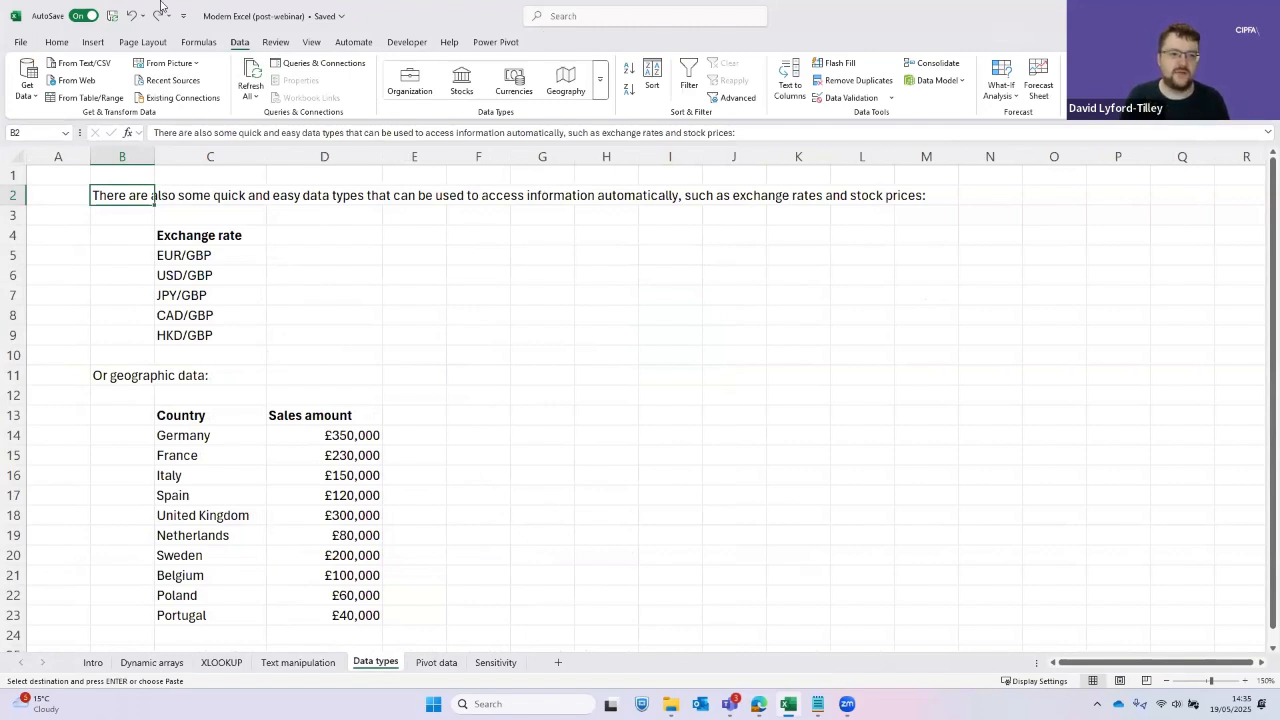
click(600, 80)
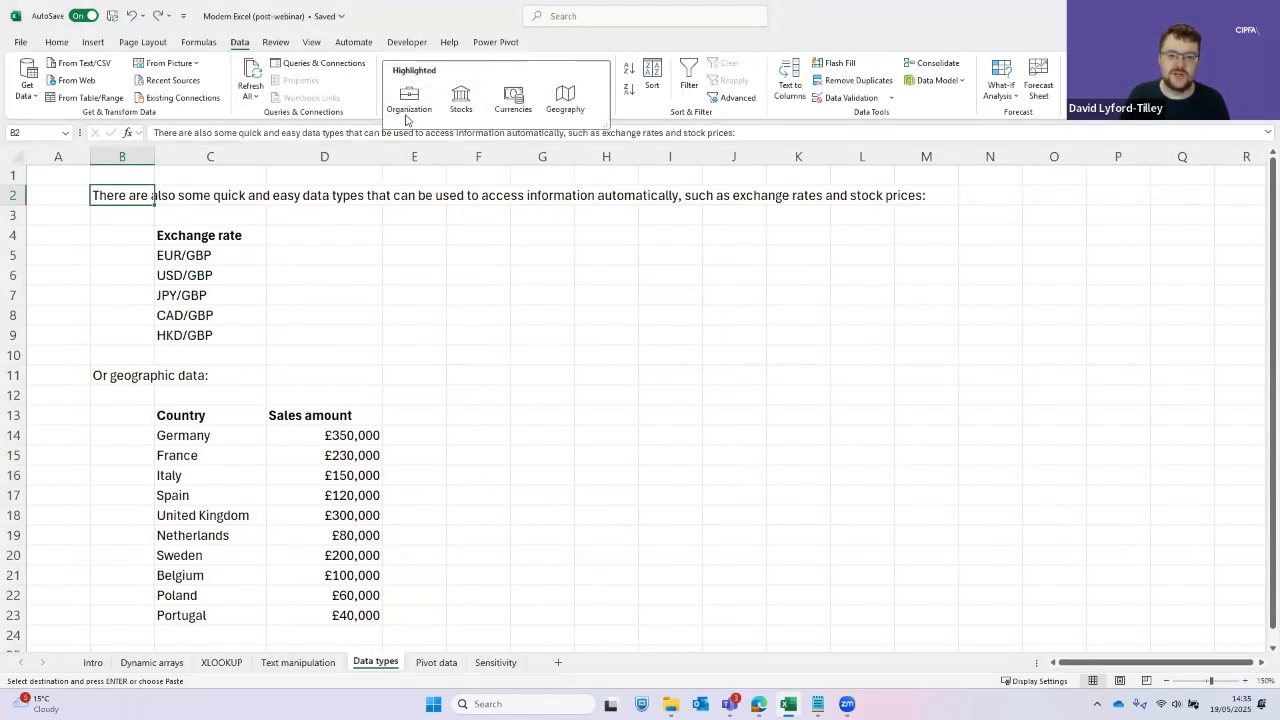
click(333, 228)
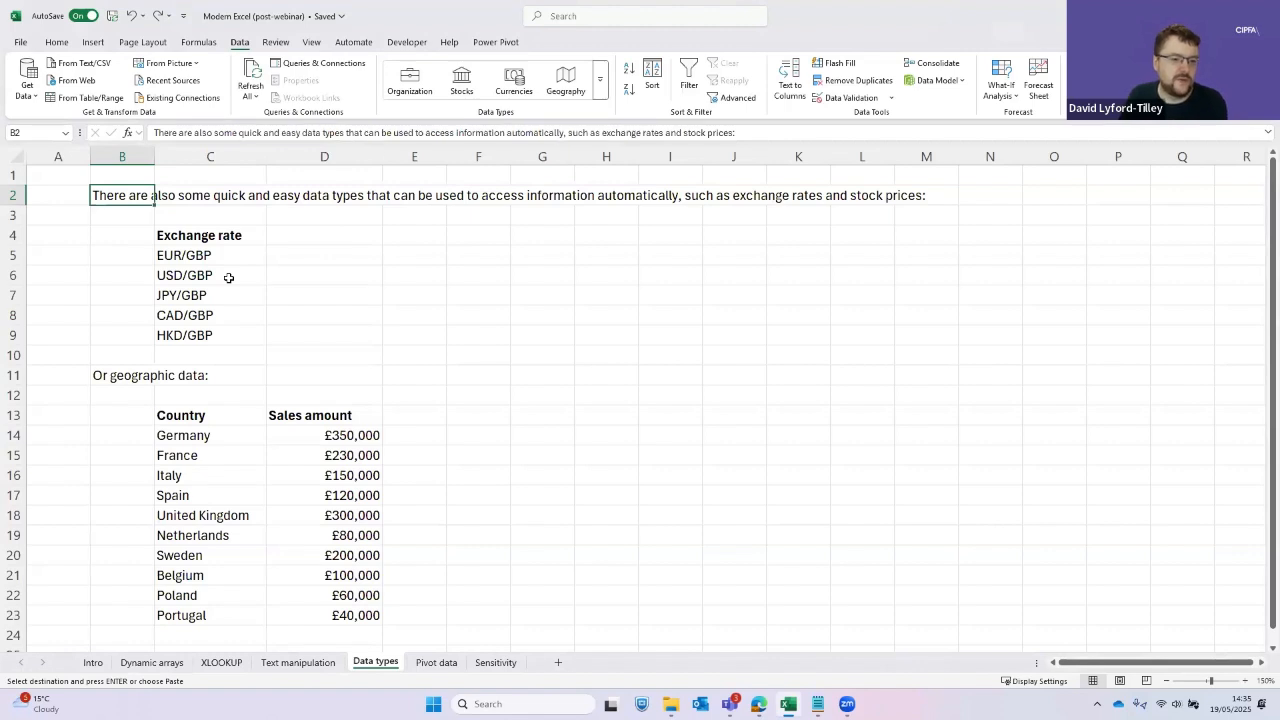
Try converting C4:C9, header included, to the Currencies data type, and undo the conversion
click(184, 283)
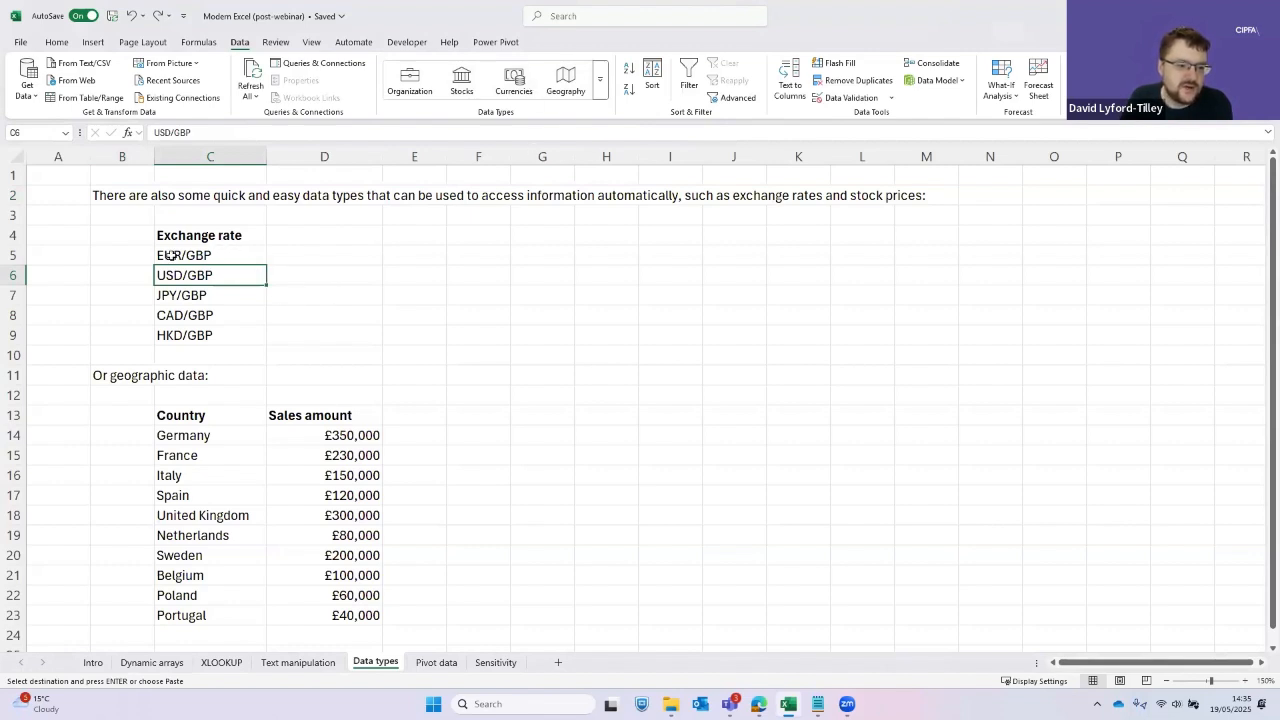
drag(171, 255, 184, 338)
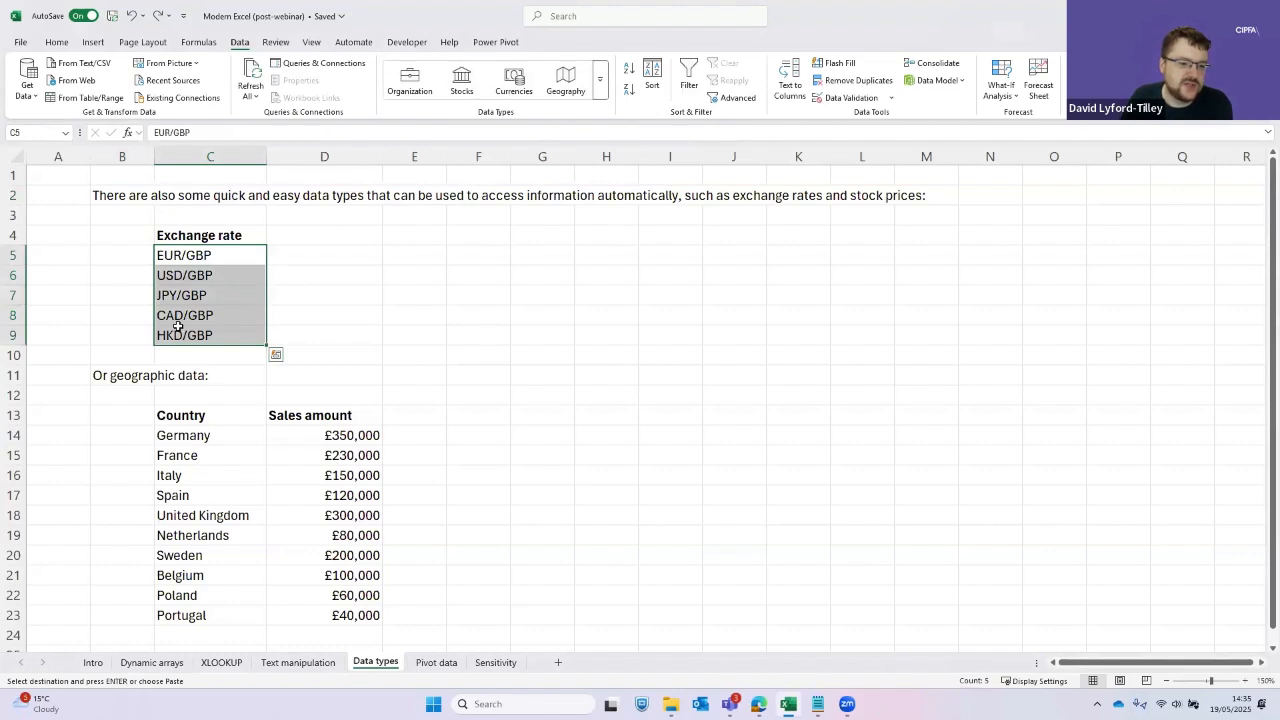
click(205, 279)
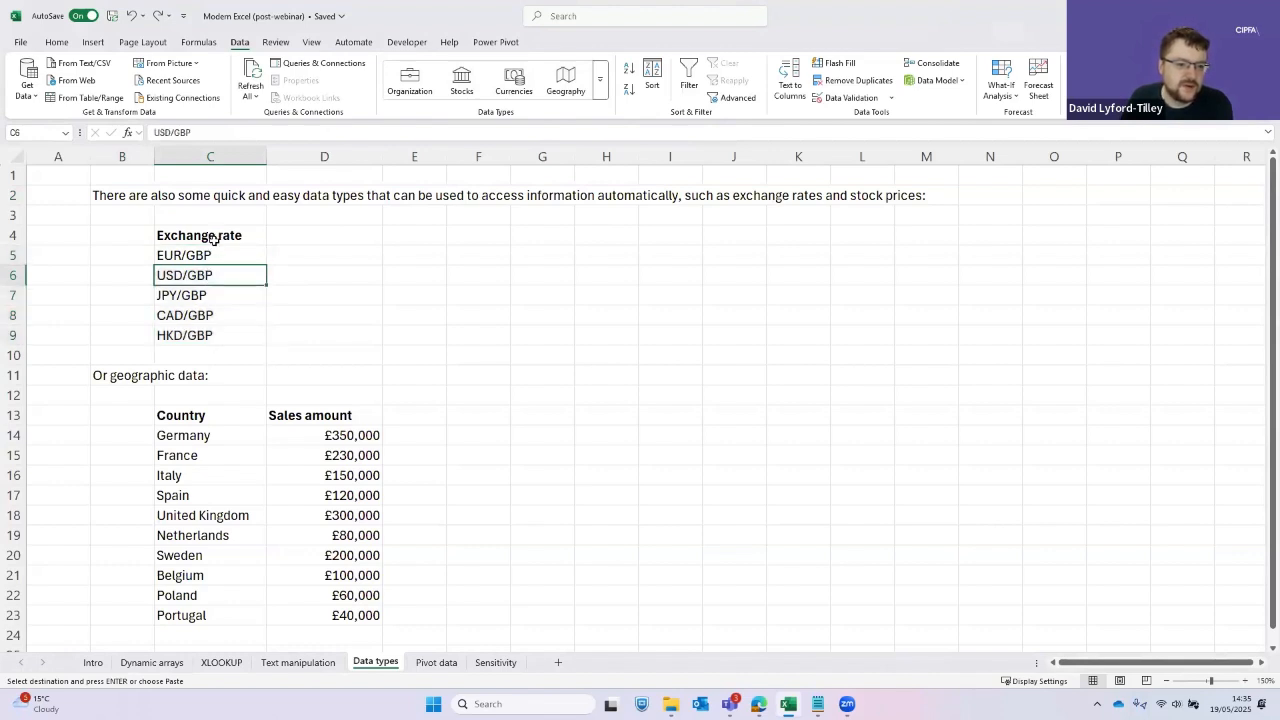
drag(212, 238, 216, 338)
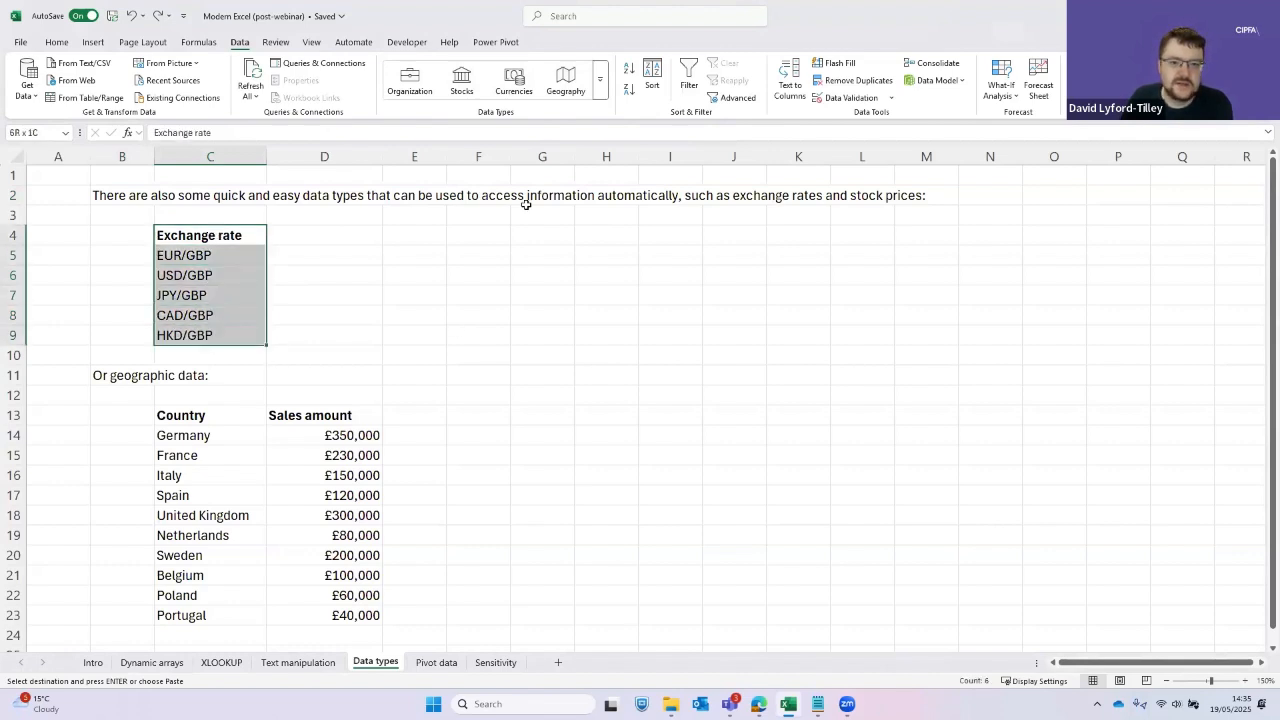
click(515, 80)
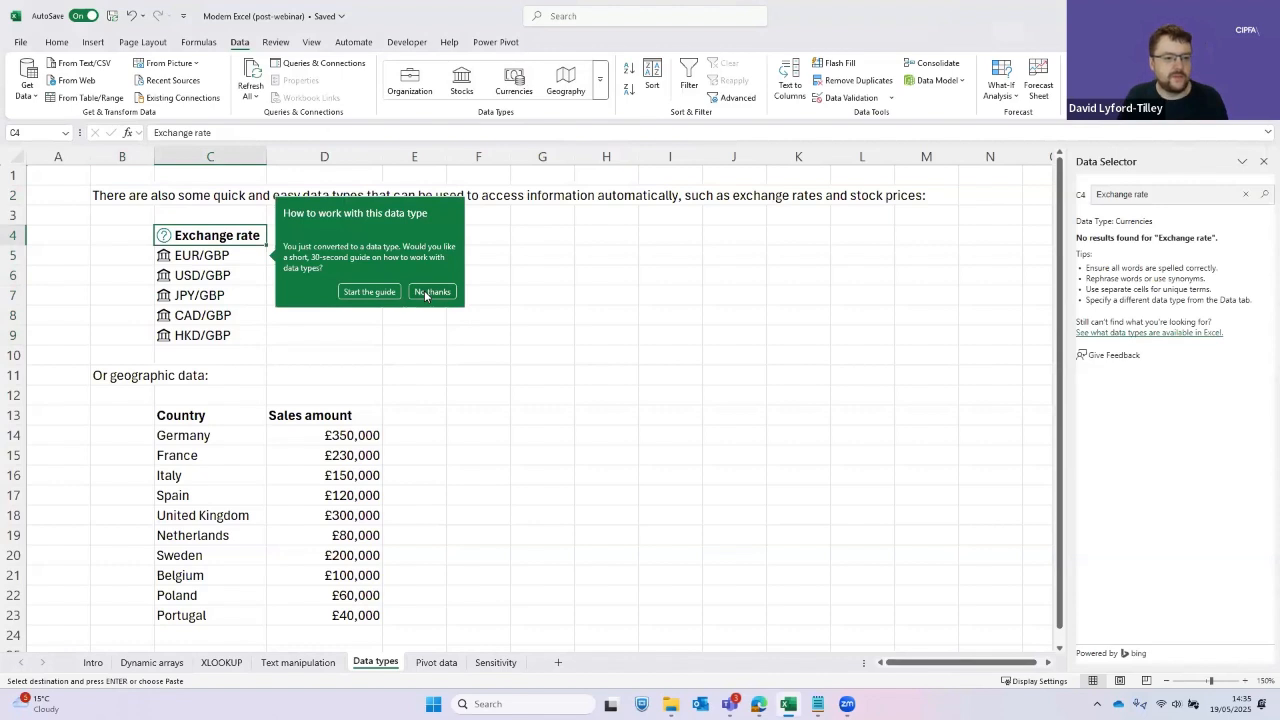
click(432, 291)
click(208, 270)
key(ctrl+z)
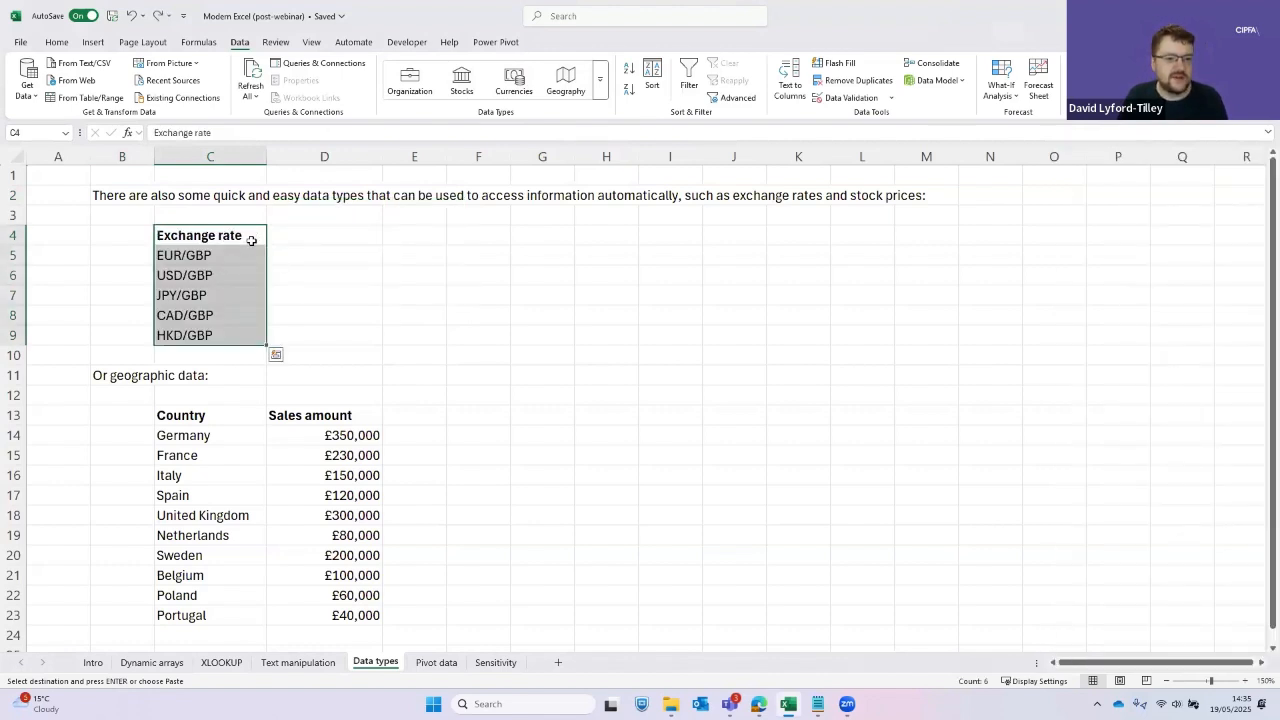
Turn the exchange rate list in C4:C9 into a table with headers
key(ctrl+t)
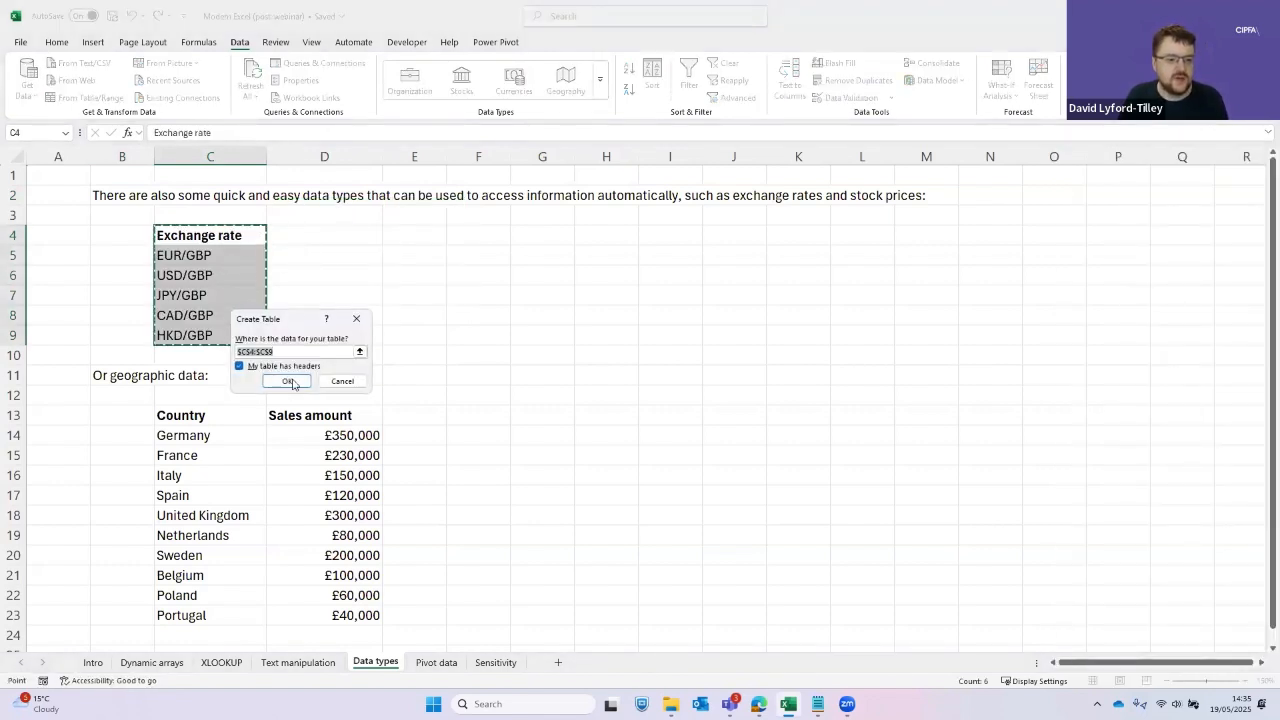
click(293, 383)
click(228, 278)
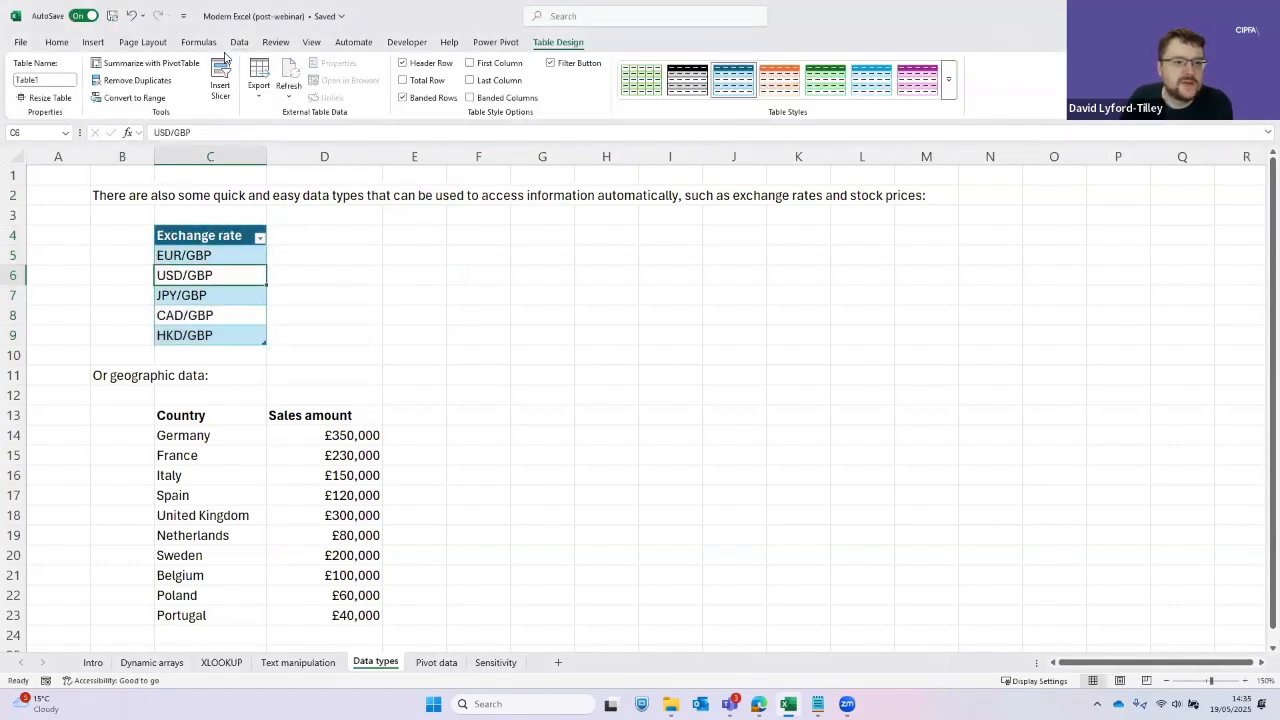
Convert the currency pairs in C5:C9 to the Currencies data type
click(239, 42)
key(ctrl+a)
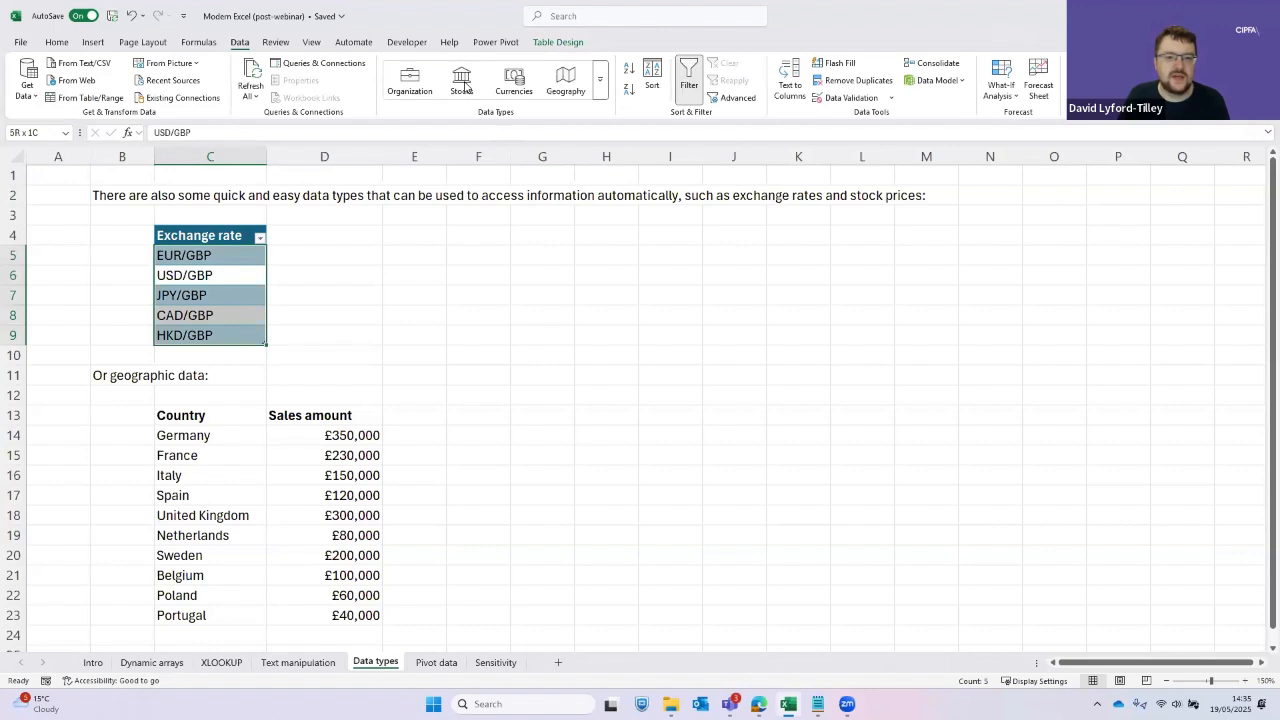
click(514, 88)
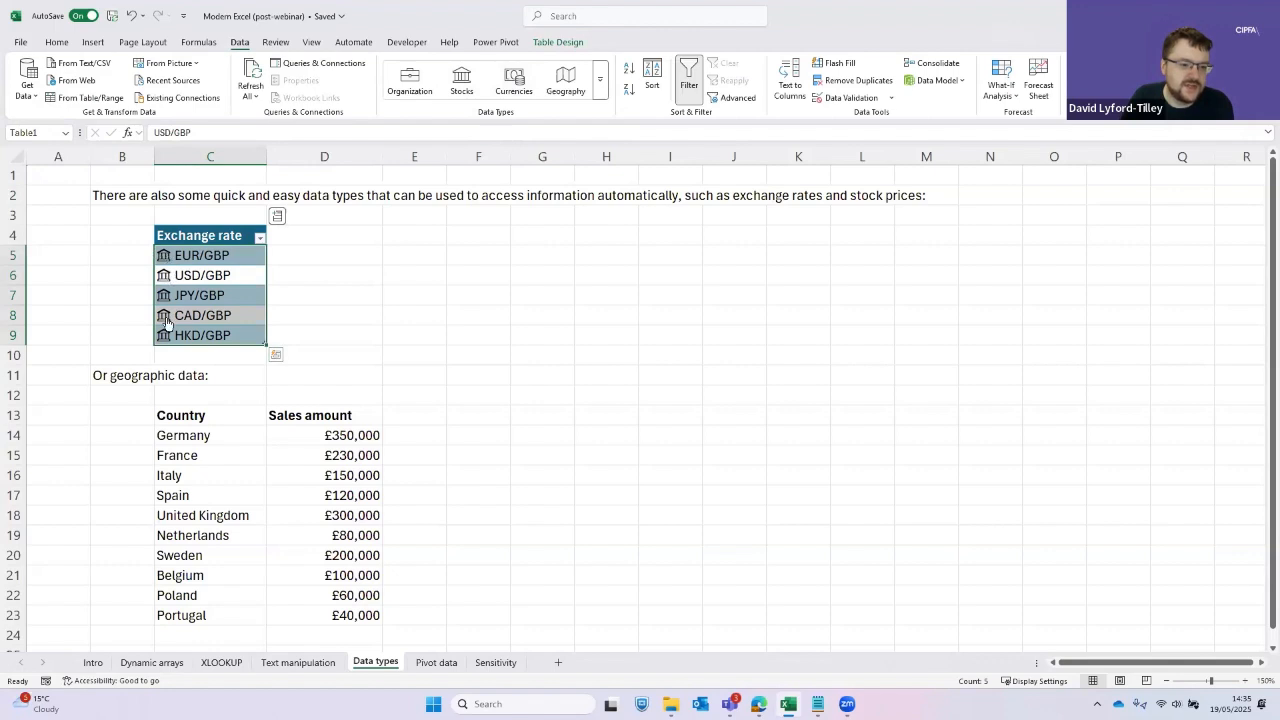
Review the fields available for the currency pairs and add the Open field as a new table column
click(232, 284)
click(246, 258)
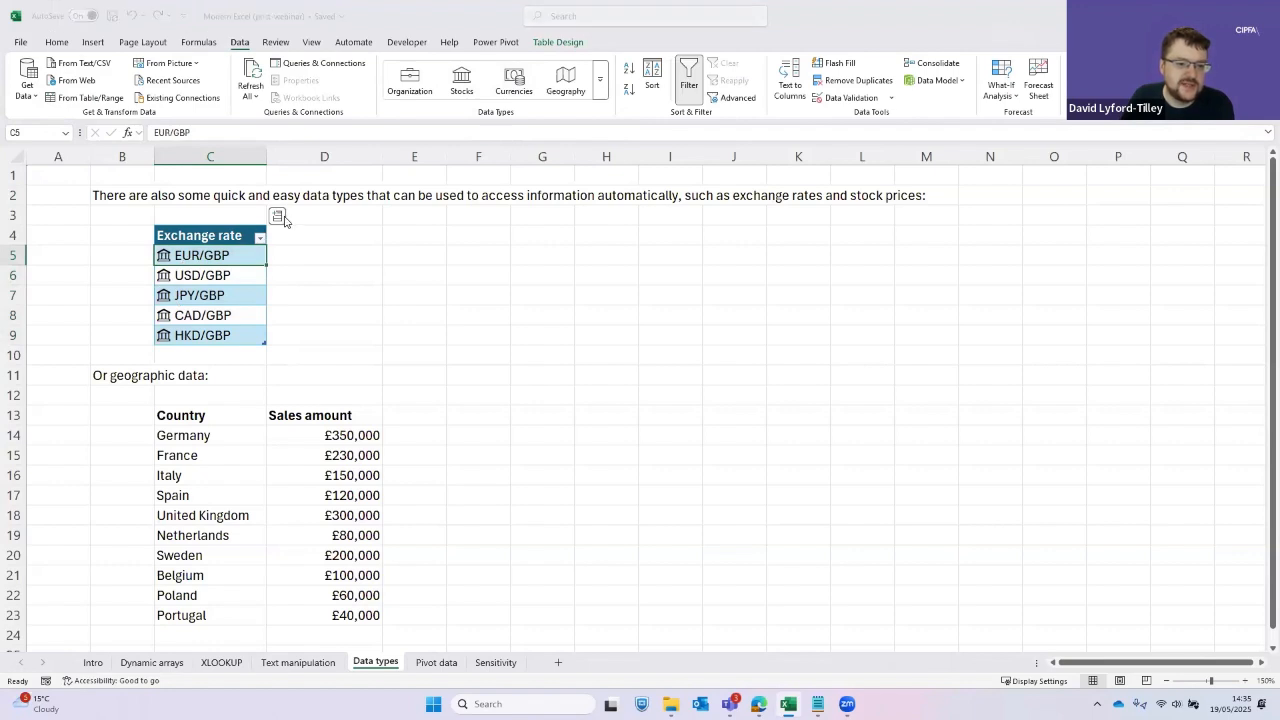
click(277, 216)
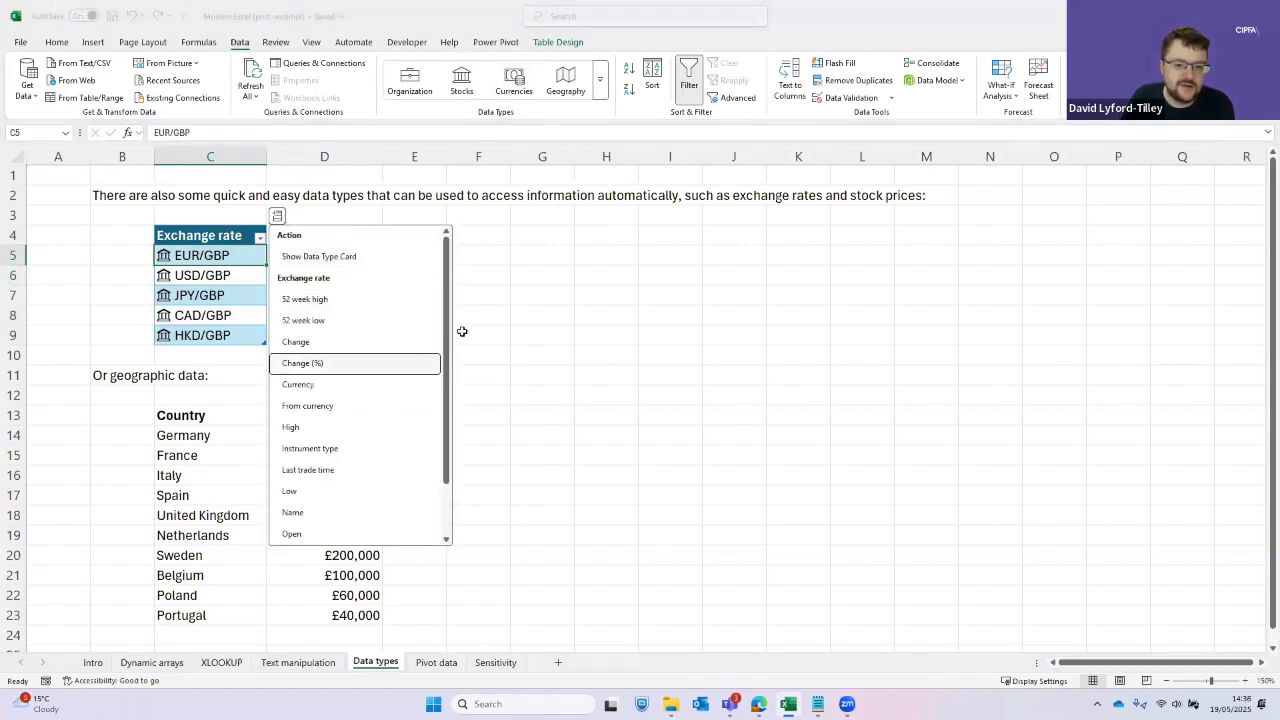
scroll(450, 445, down, 1)
drag(448, 356, 326, 426)
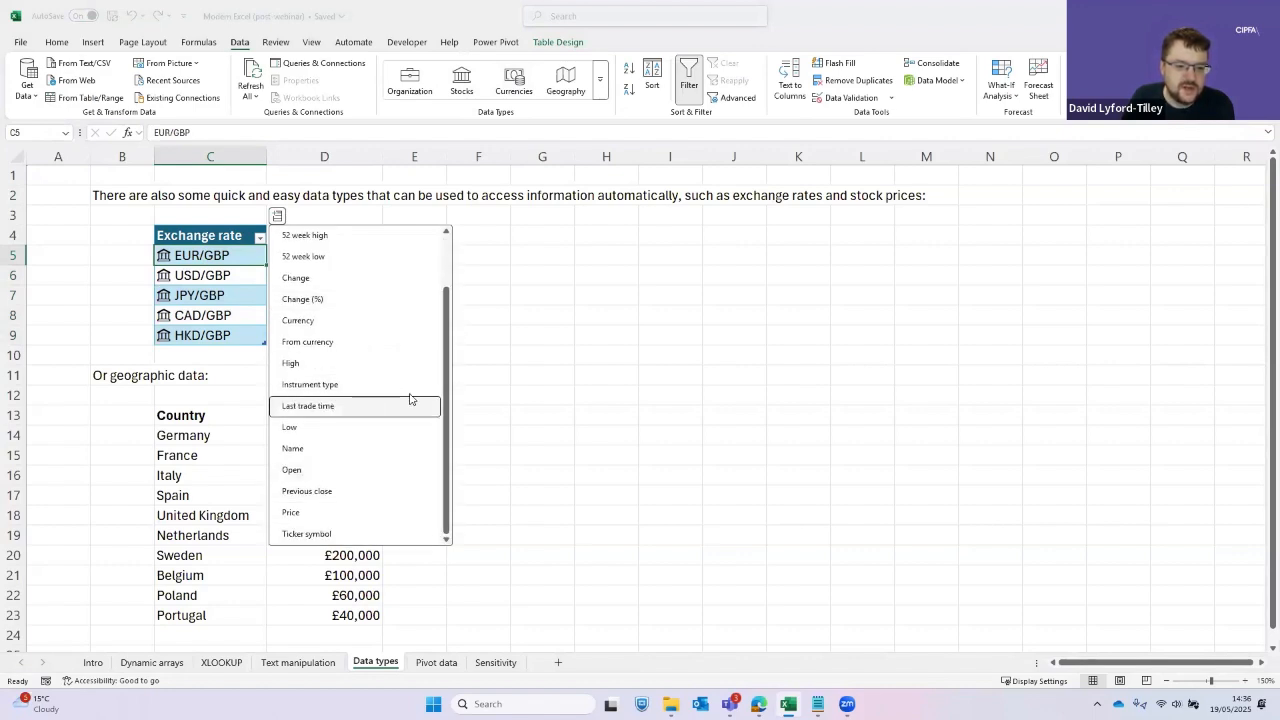
scroll(448, 296, up, 1)
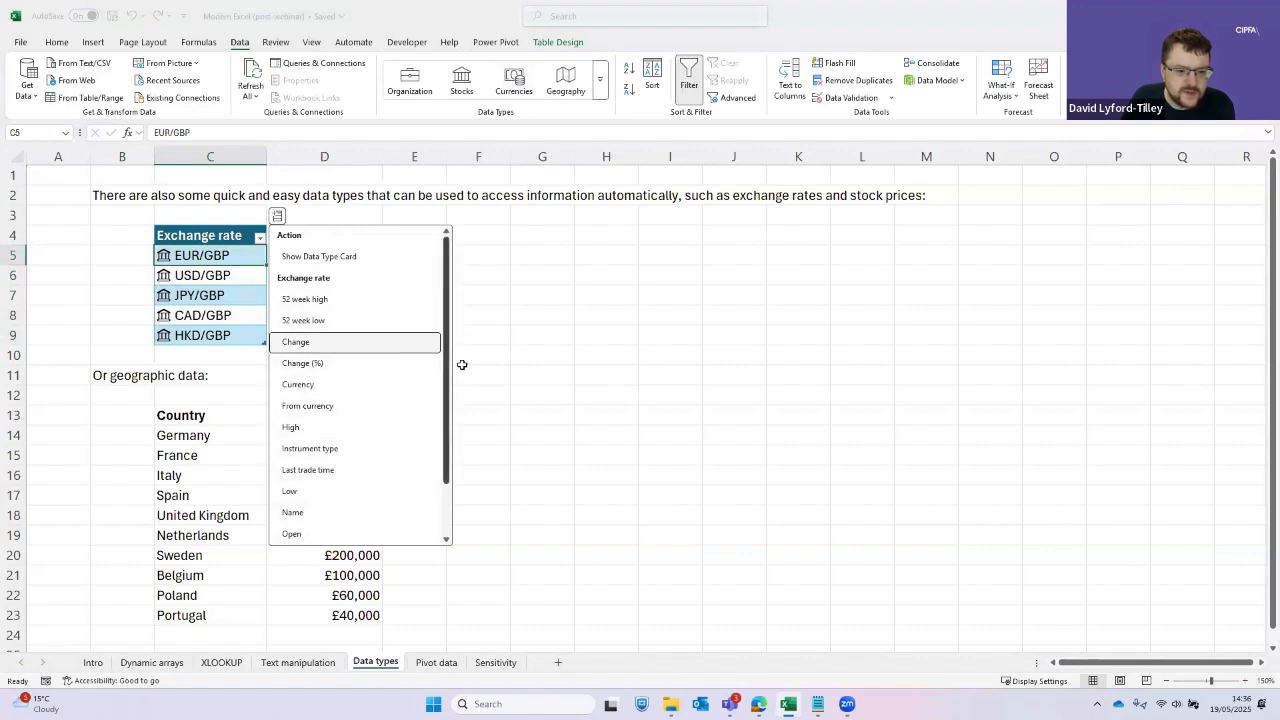
drag(446, 385, 448, 434)
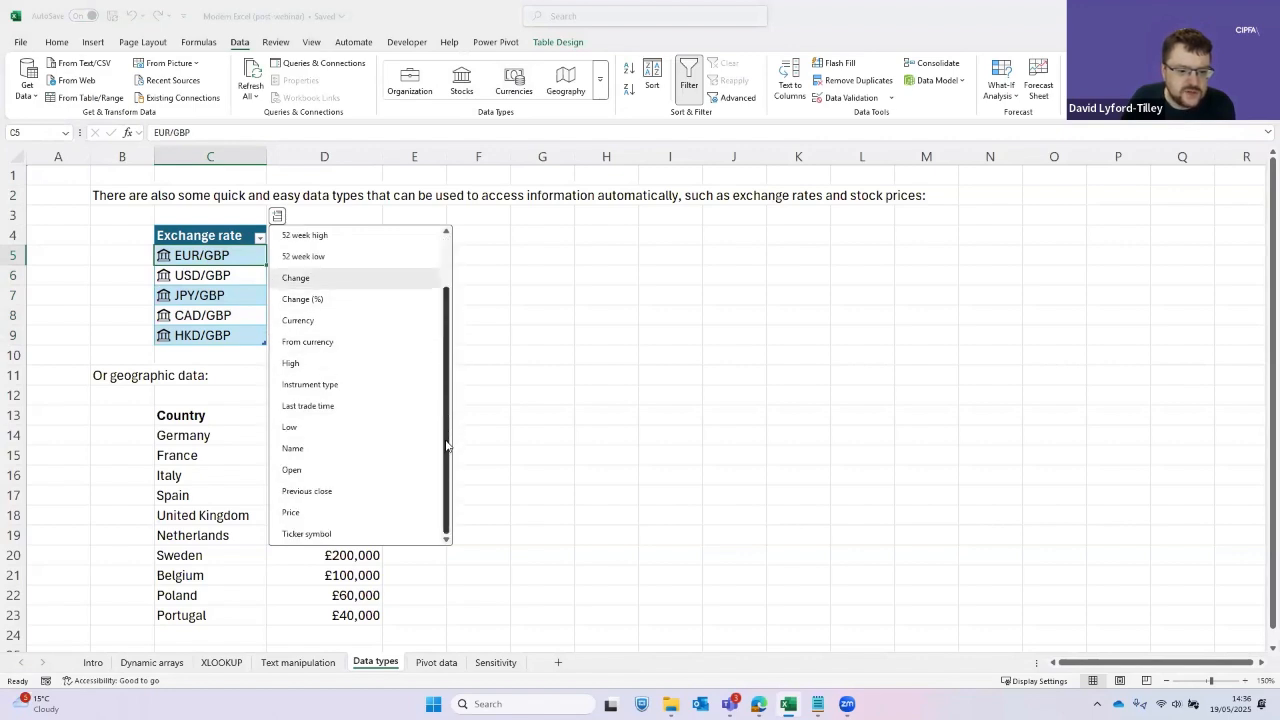
scroll(450, 393, up, 5)
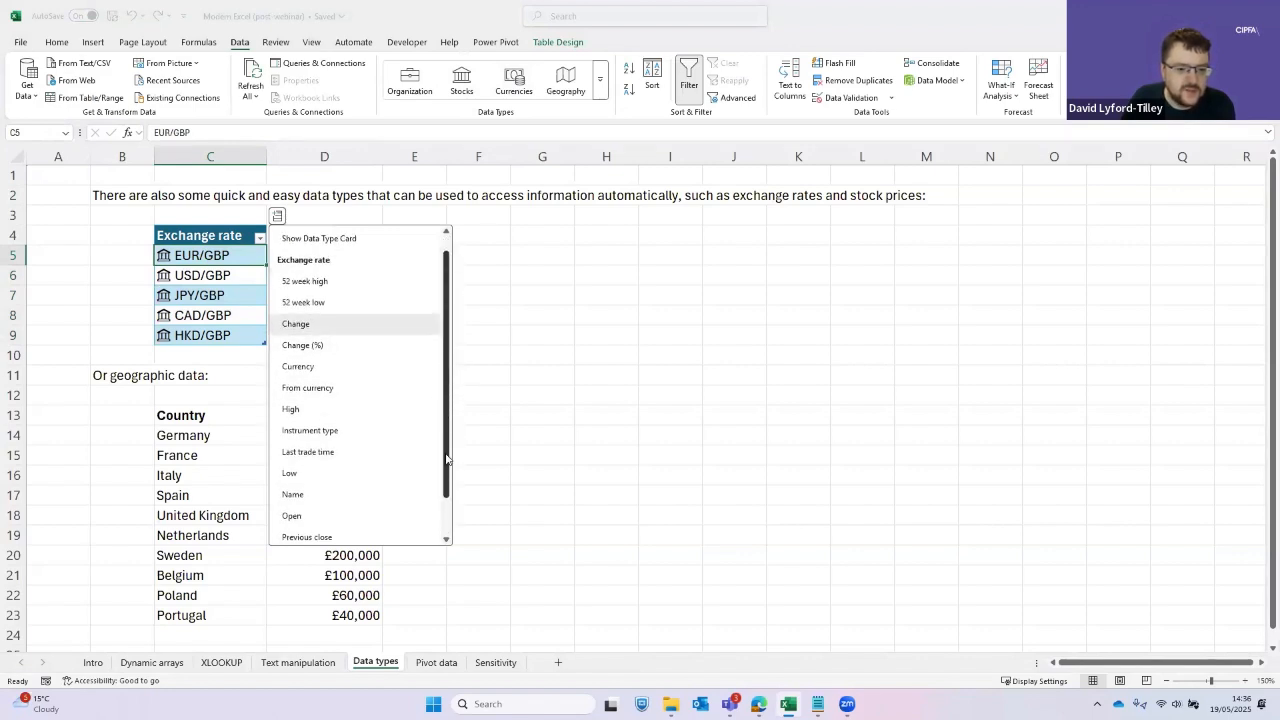
scroll(330, 440, down, 5)
click(310, 470)
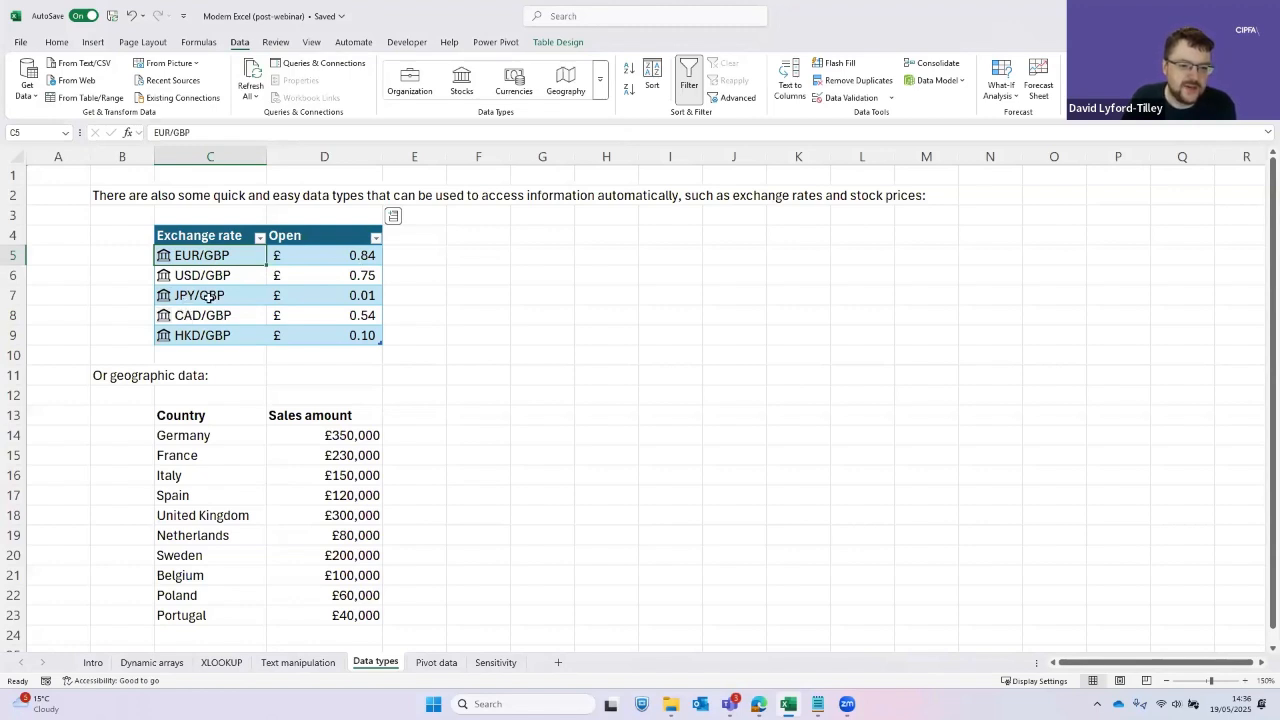
Replace the currency pair in C7 with GBP/JPY and check its Open rate in D7
click(361, 297)
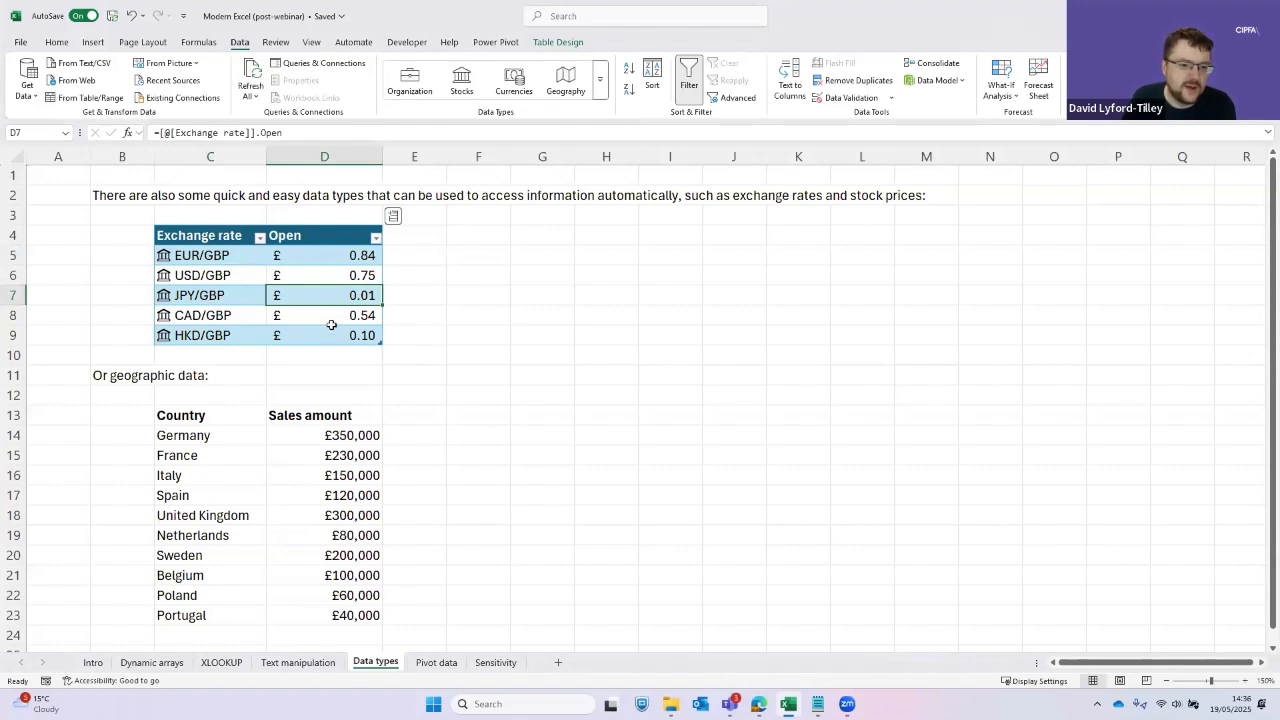
click(239, 291)
text(GBP/)
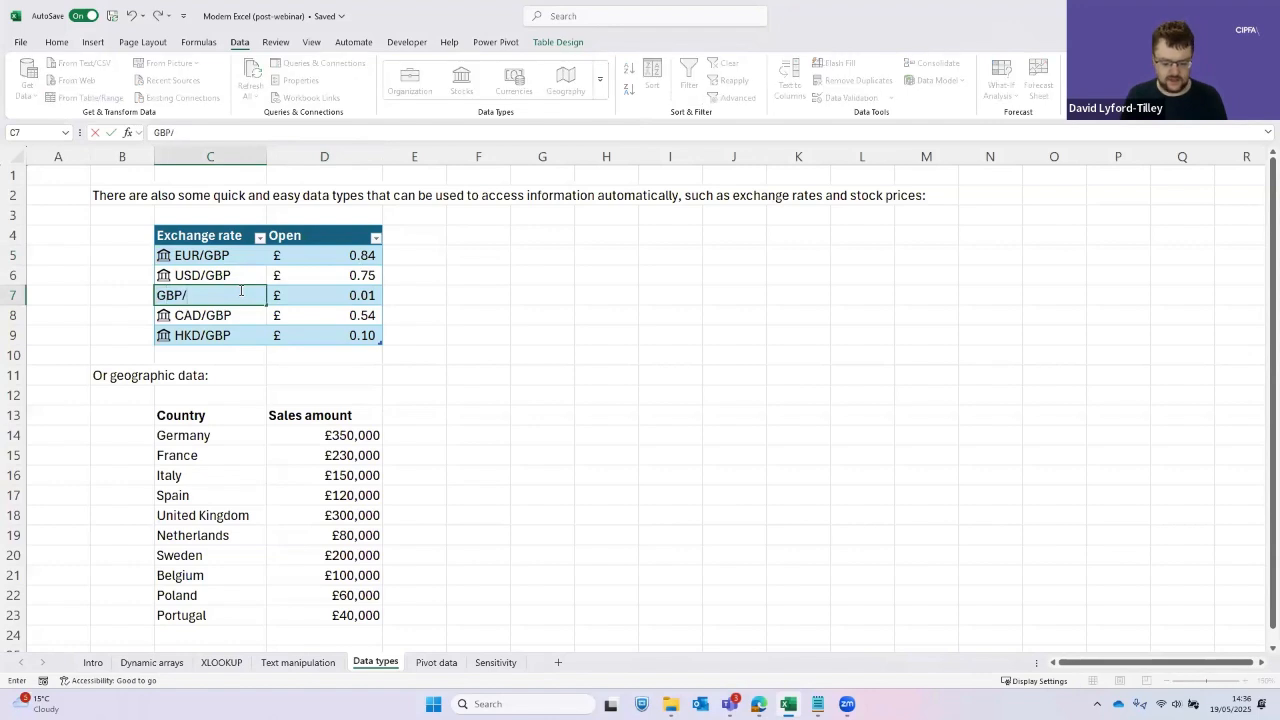
text(JPY)
key(Return)
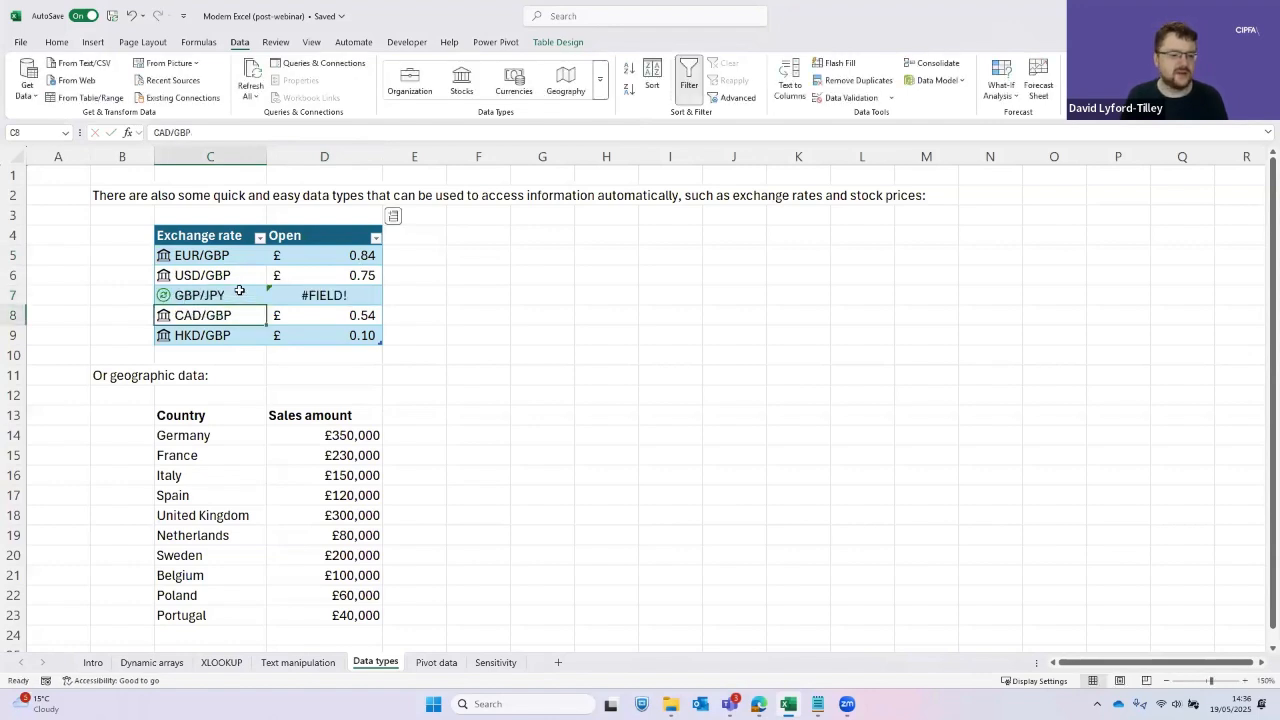
click(239, 291)
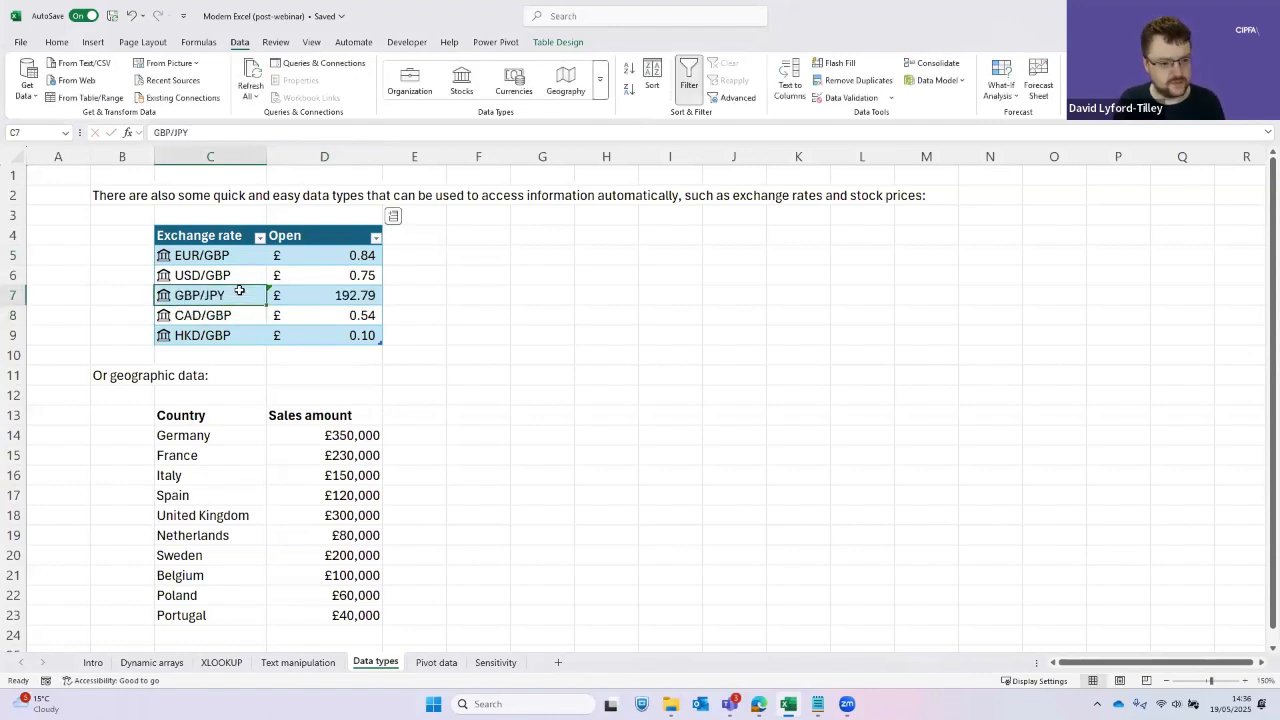
key(Right)
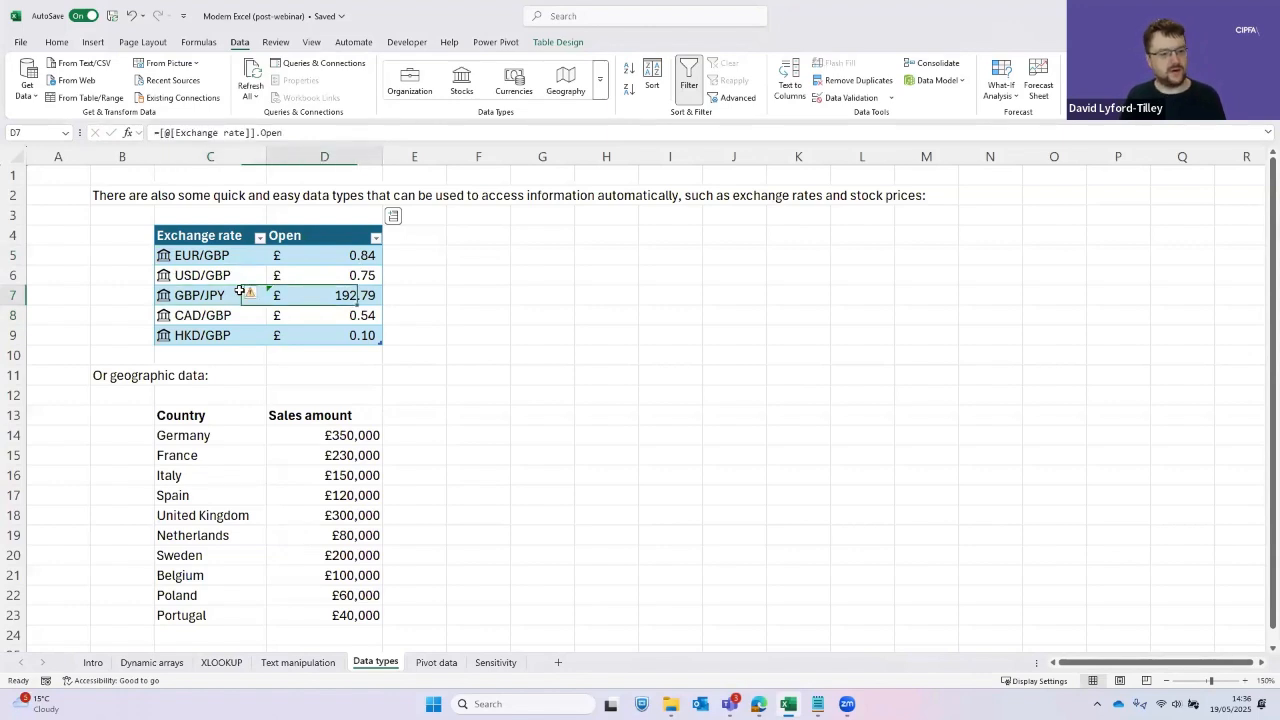
Try to undo the change to the pair in C7 and check the Open values in the exchange rate table
key(ctrl+z)
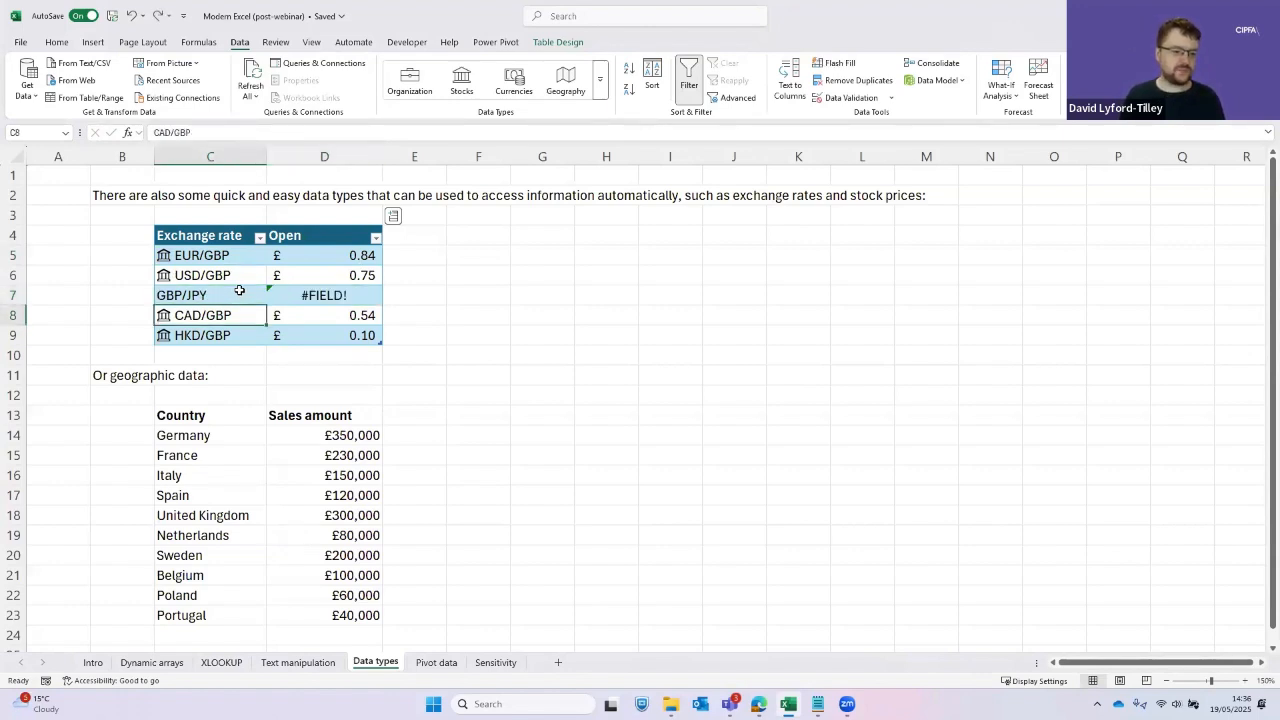
key(Right)
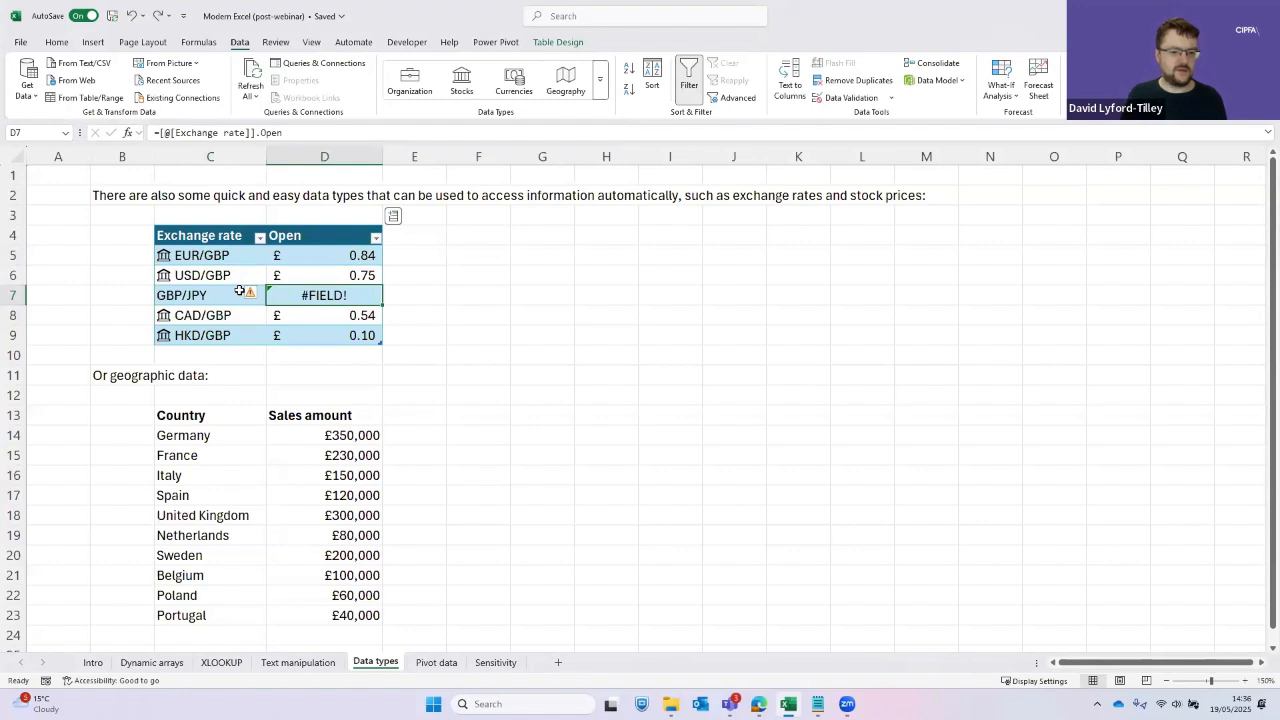
key(Up)
key(Up)
key(Down)
key(Down)
key(Down)
key(Down)
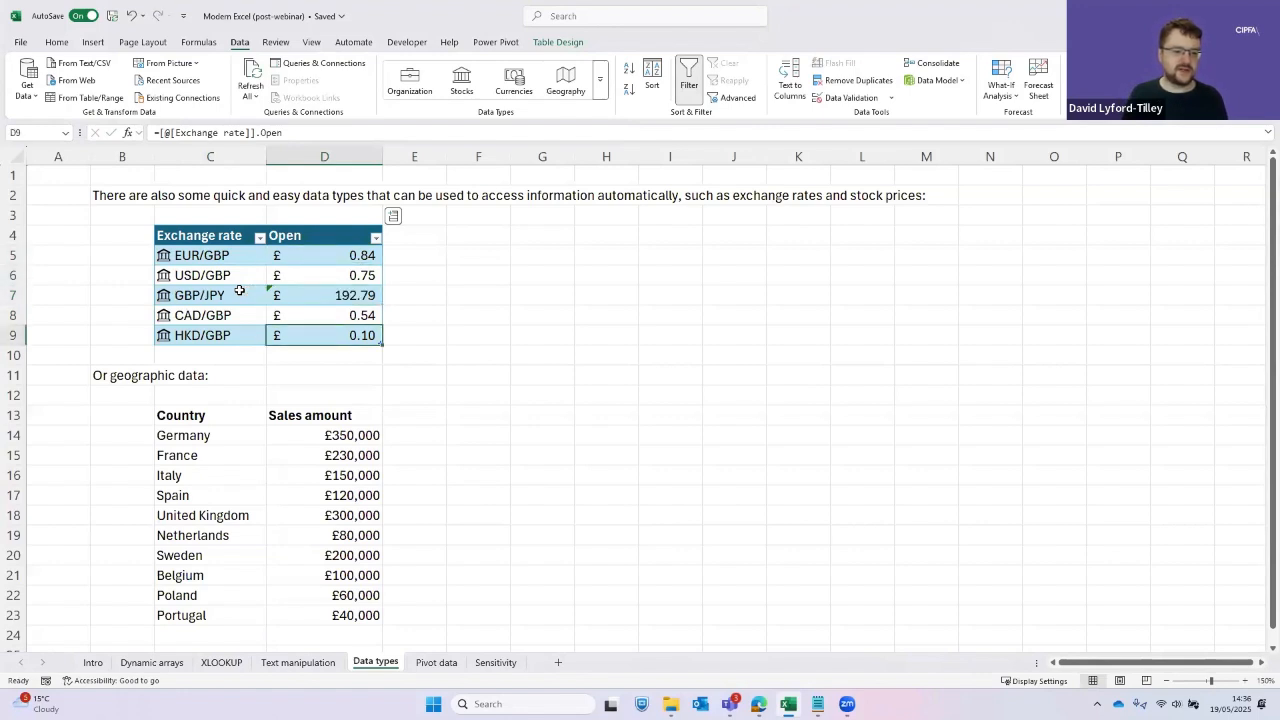
key(Left)
key(Up)
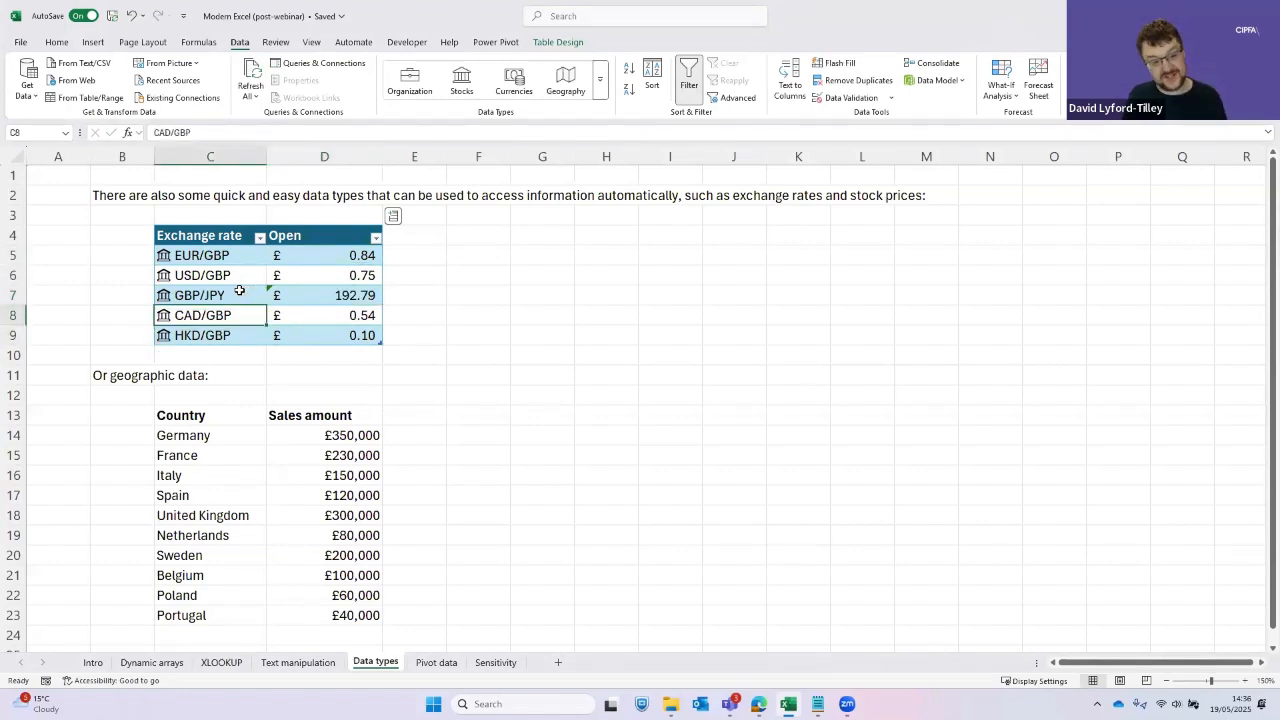
key(Up)
Bring up the field list for the GBP/JPY pair and undo the data type conversion of C7
click(316, 292)
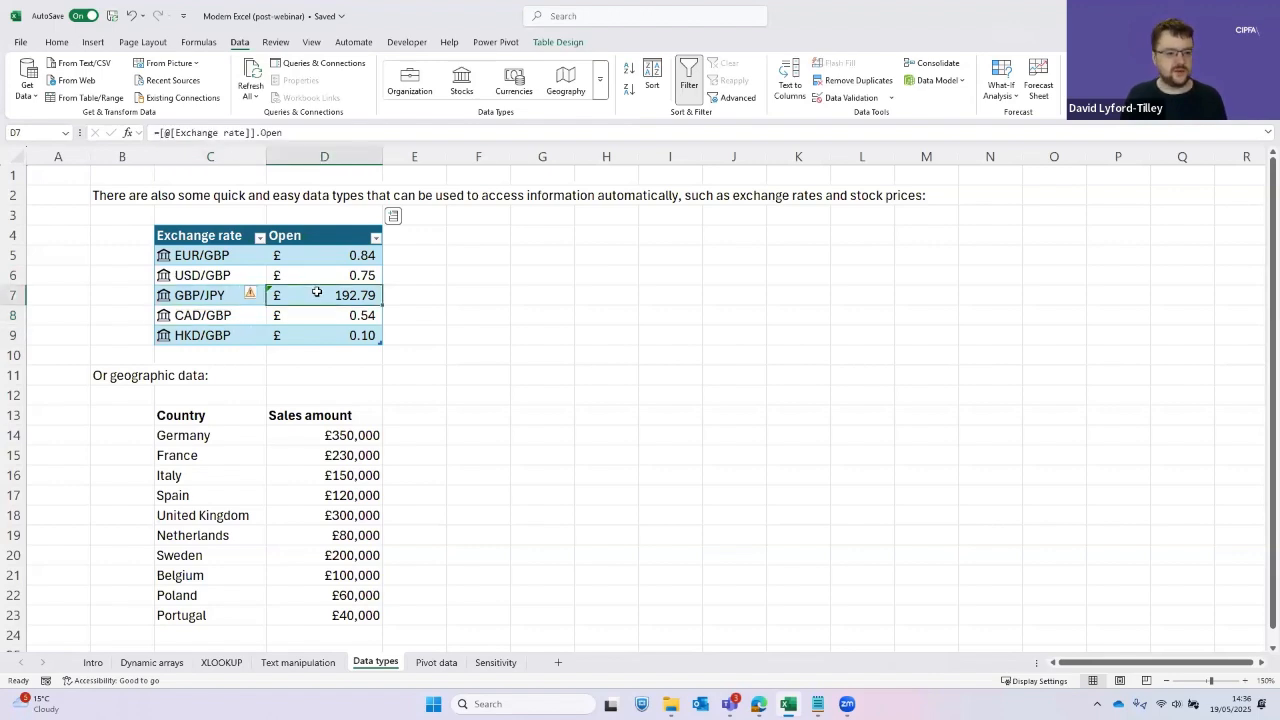
key(Left)
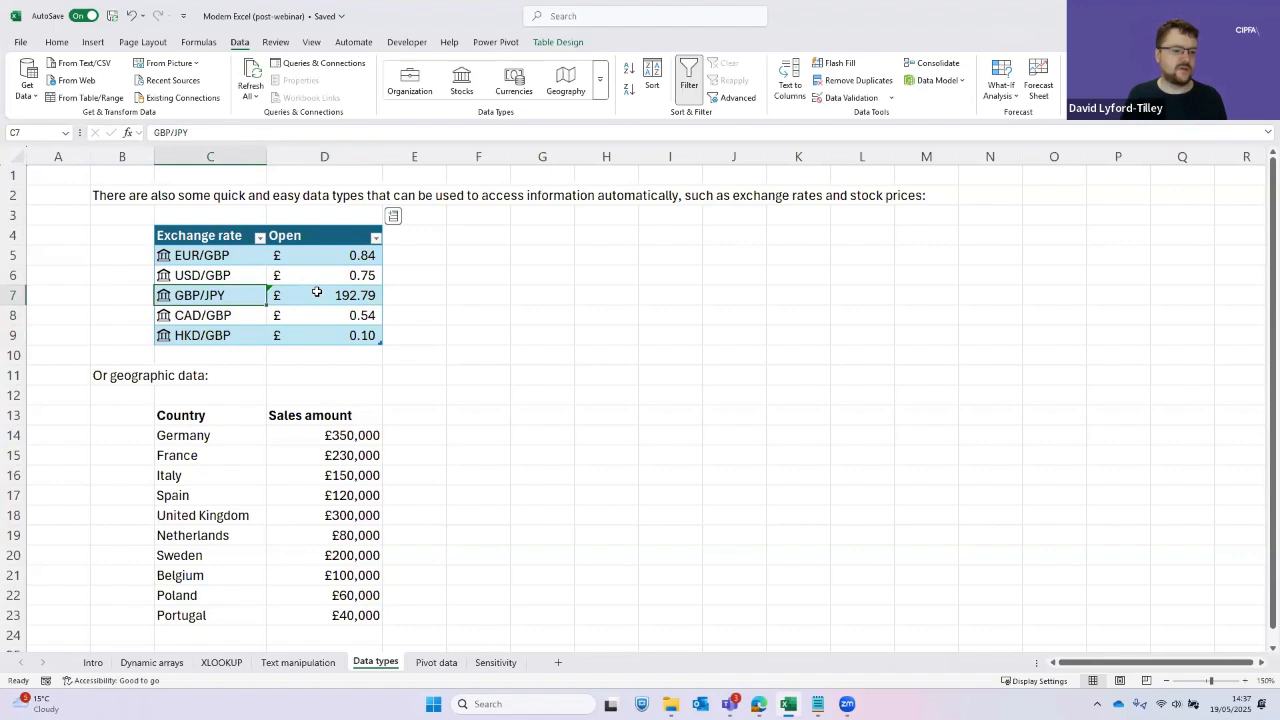
key(ctrl)
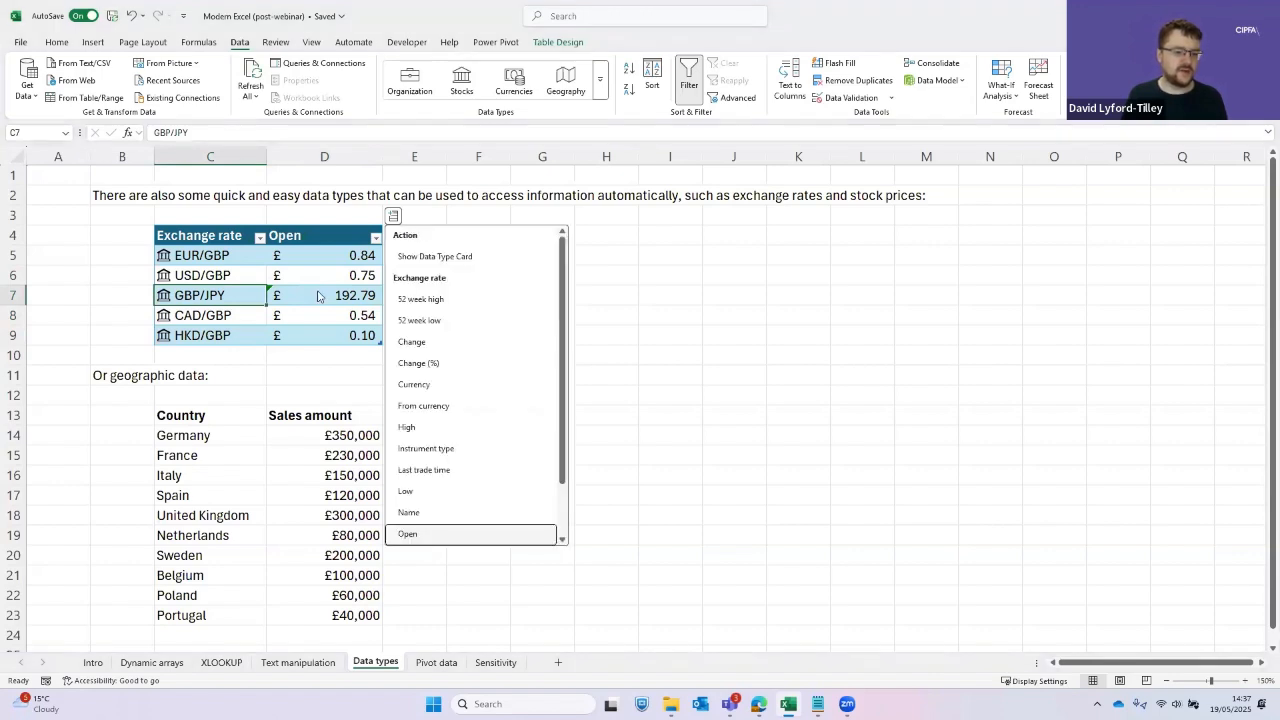
key(ctrl+z)
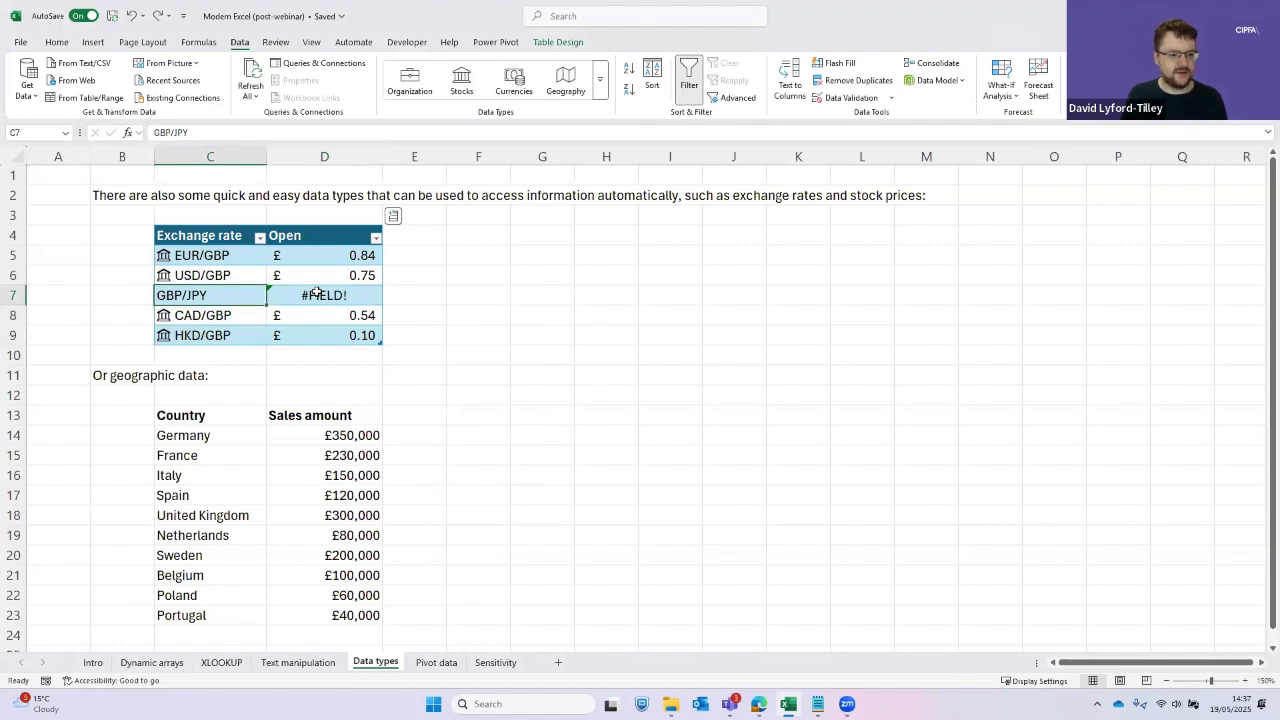
Enter JPY/GBP as the currency pair in C7
text(JPY/G)
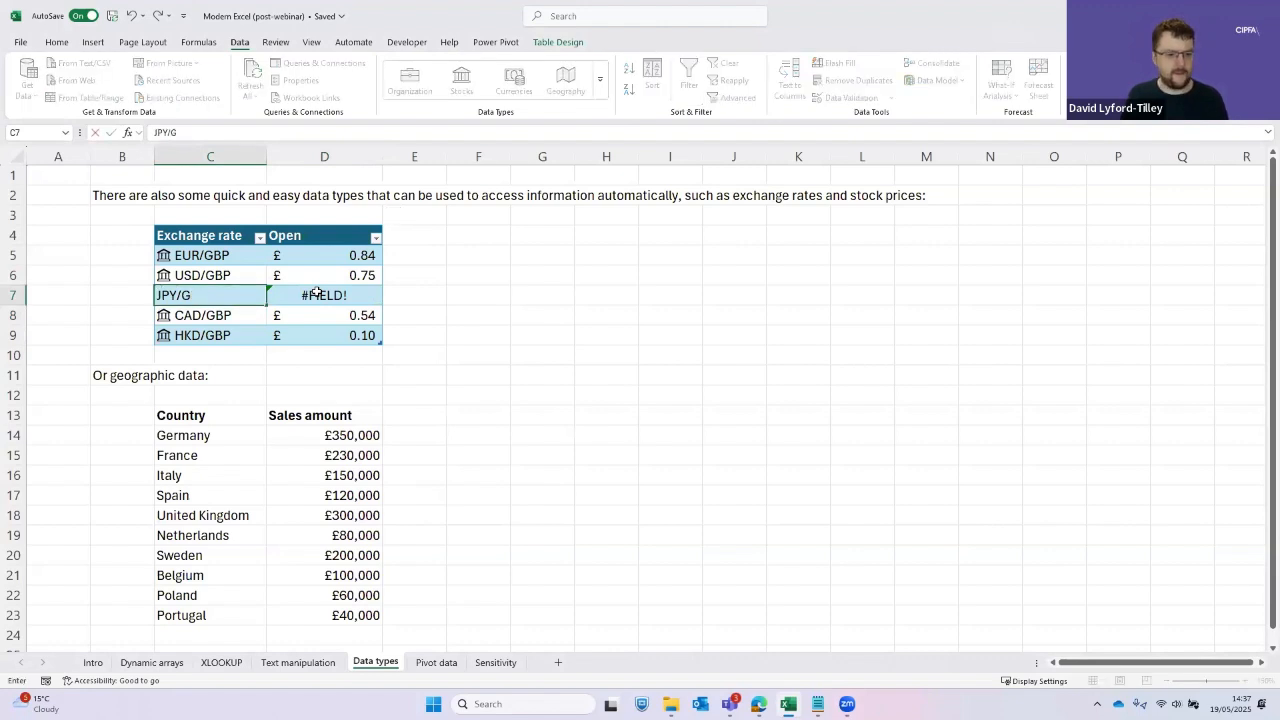
text(BP)
key(Return)
Turn the country sales data in C13:D23 into a table with headers
key(Down)
key(Down)
key(Down)
key(Down)
key(Down)
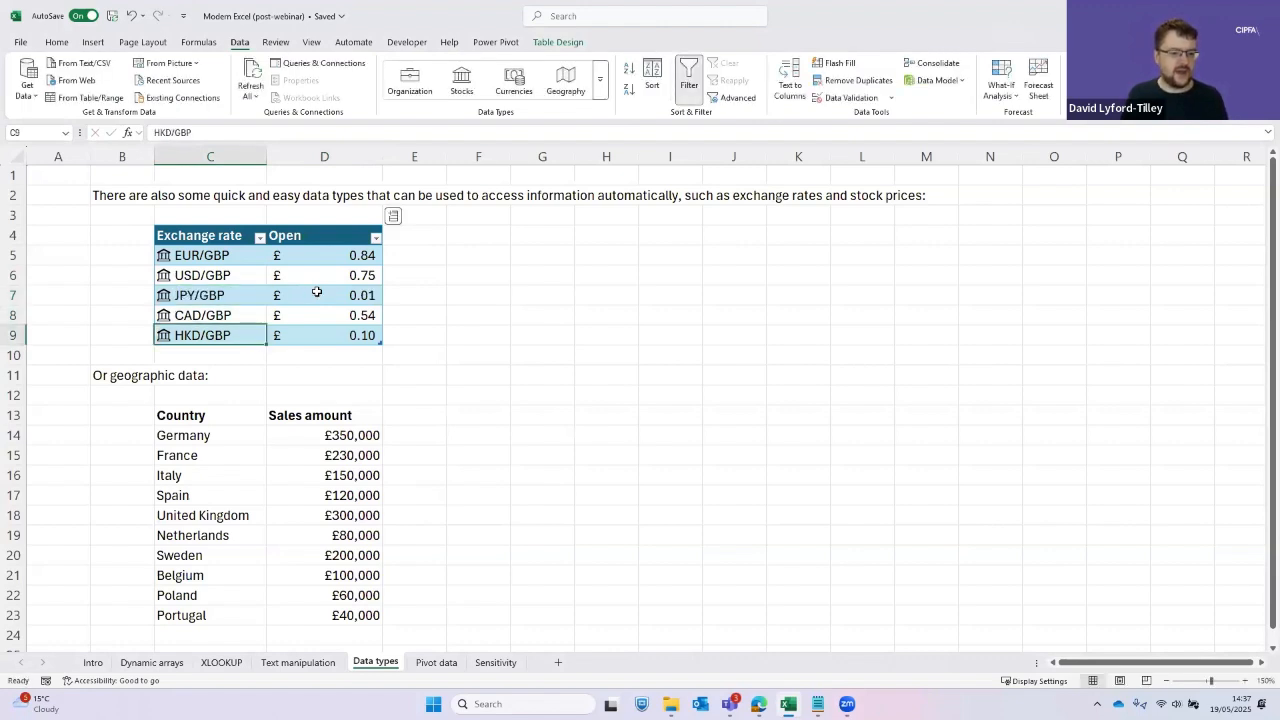
key(ctrl+a)
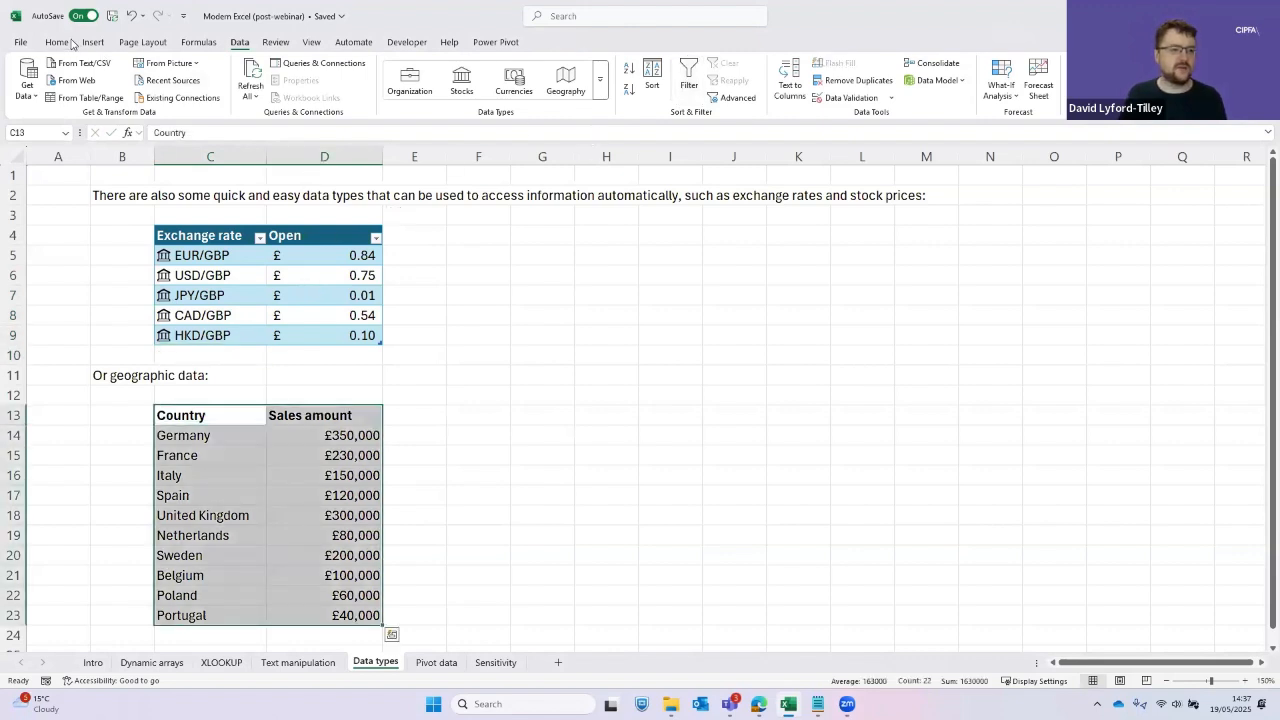
key(ctrl+t)
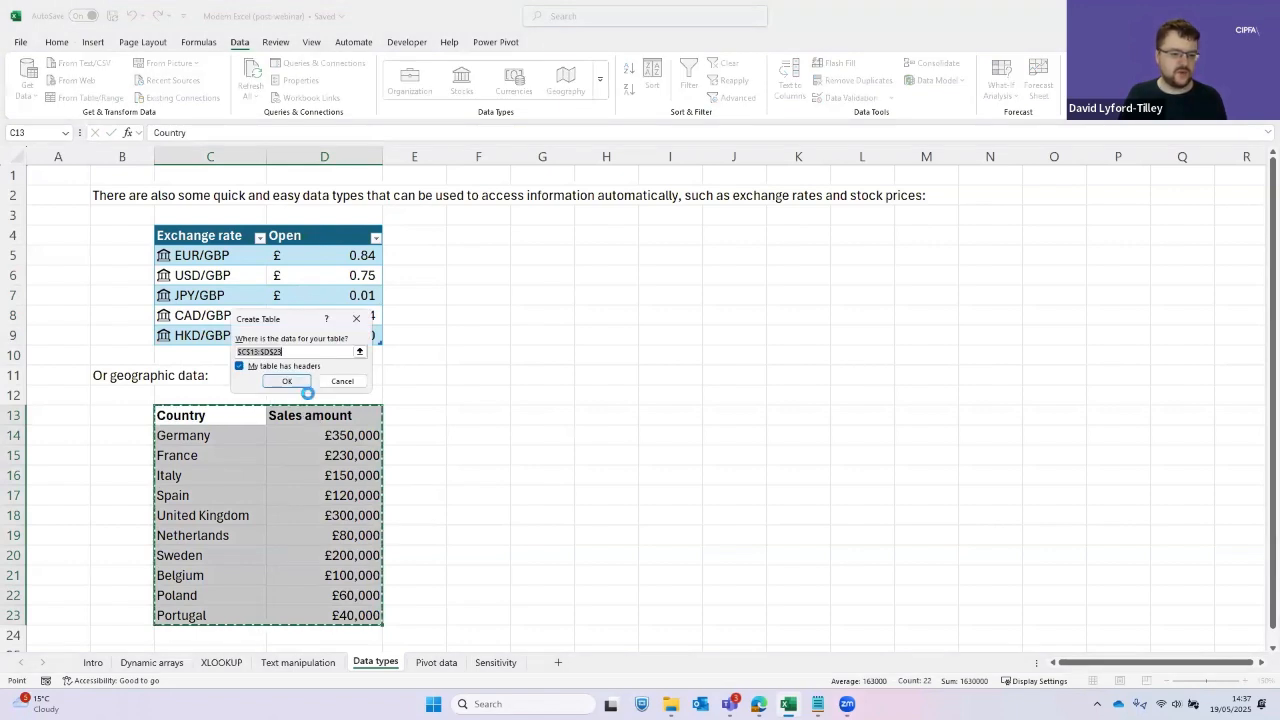
click(300, 384)
click(250, 496)
click(207, 459)
click(314, 457)
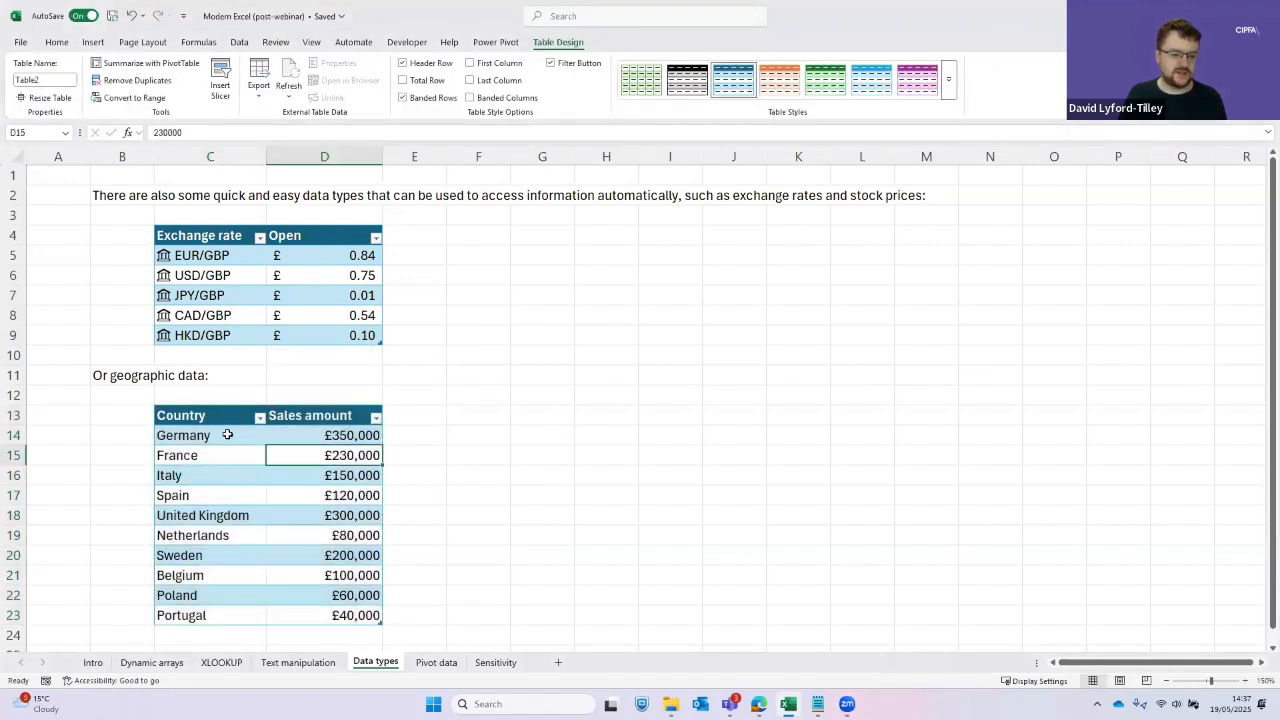
Select the country names in C14:C23
click(227, 434)
key(ctrl+shift+Down)
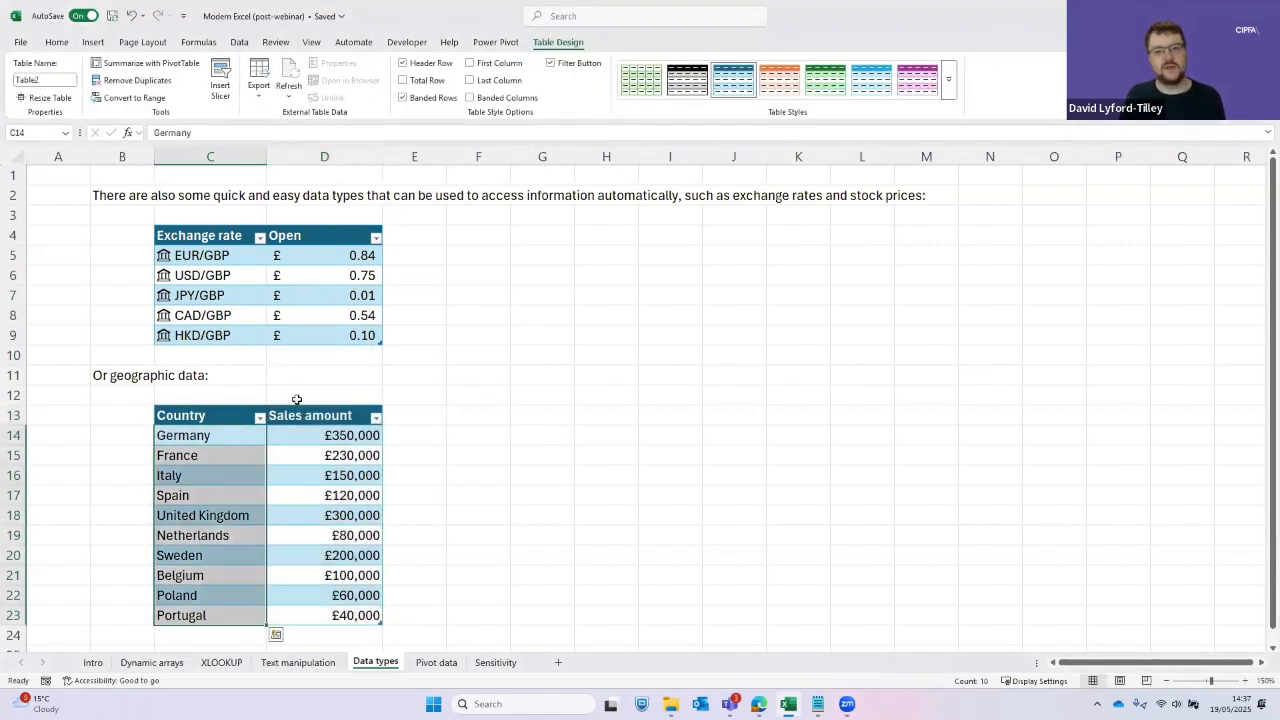
Convert the country names in C14:C23 to the Geography data type
click(239, 44)
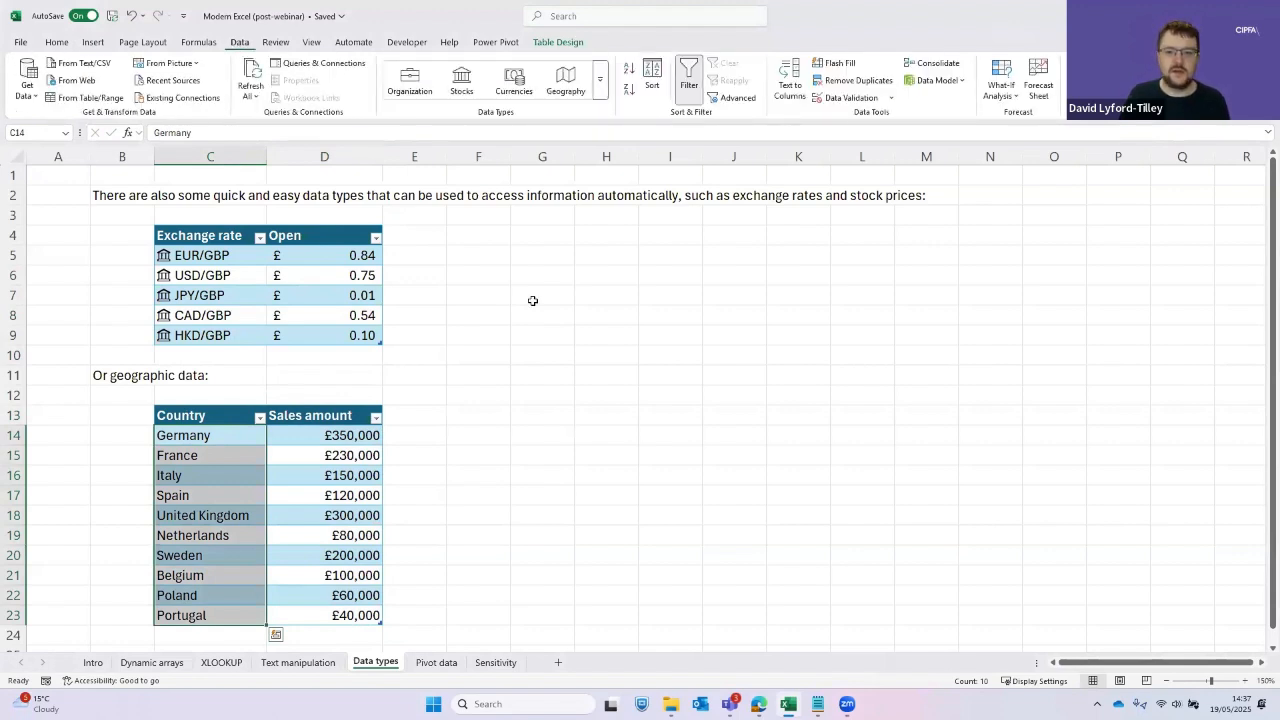
click(574, 91)
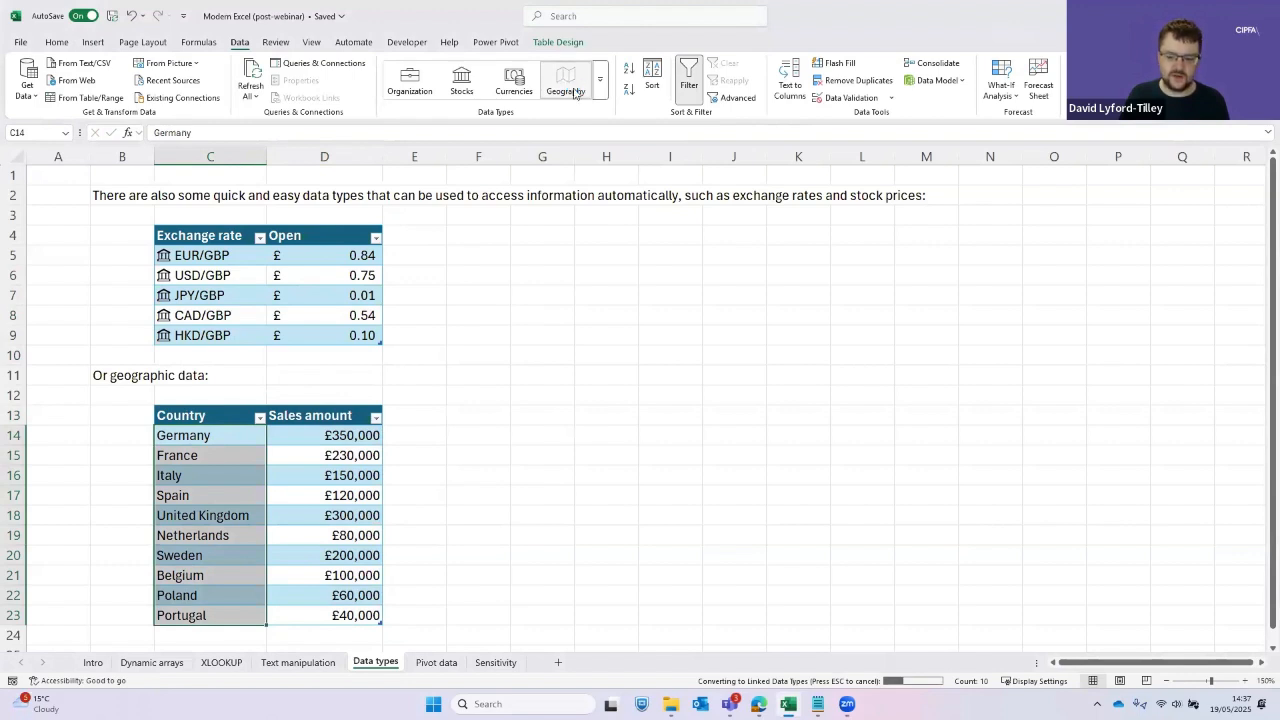
click(229, 491)
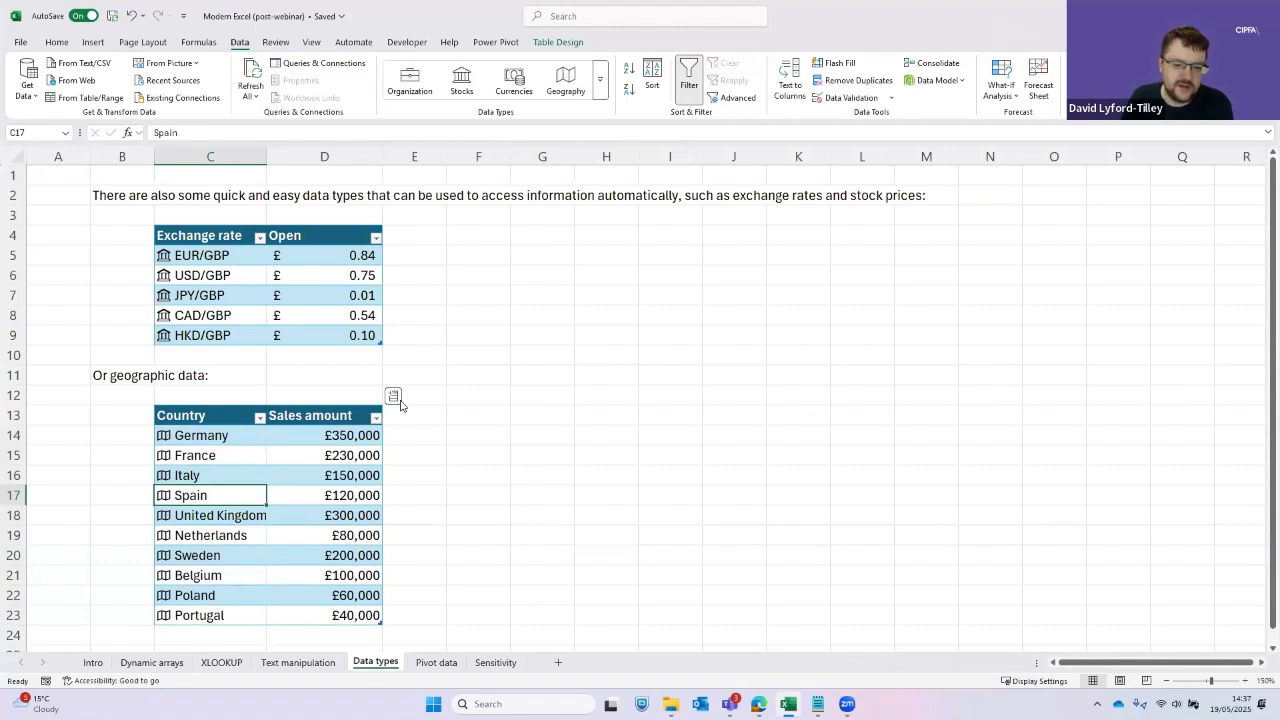
Examine the list of geographic fields that can be added to the country sales table
click(394, 397)
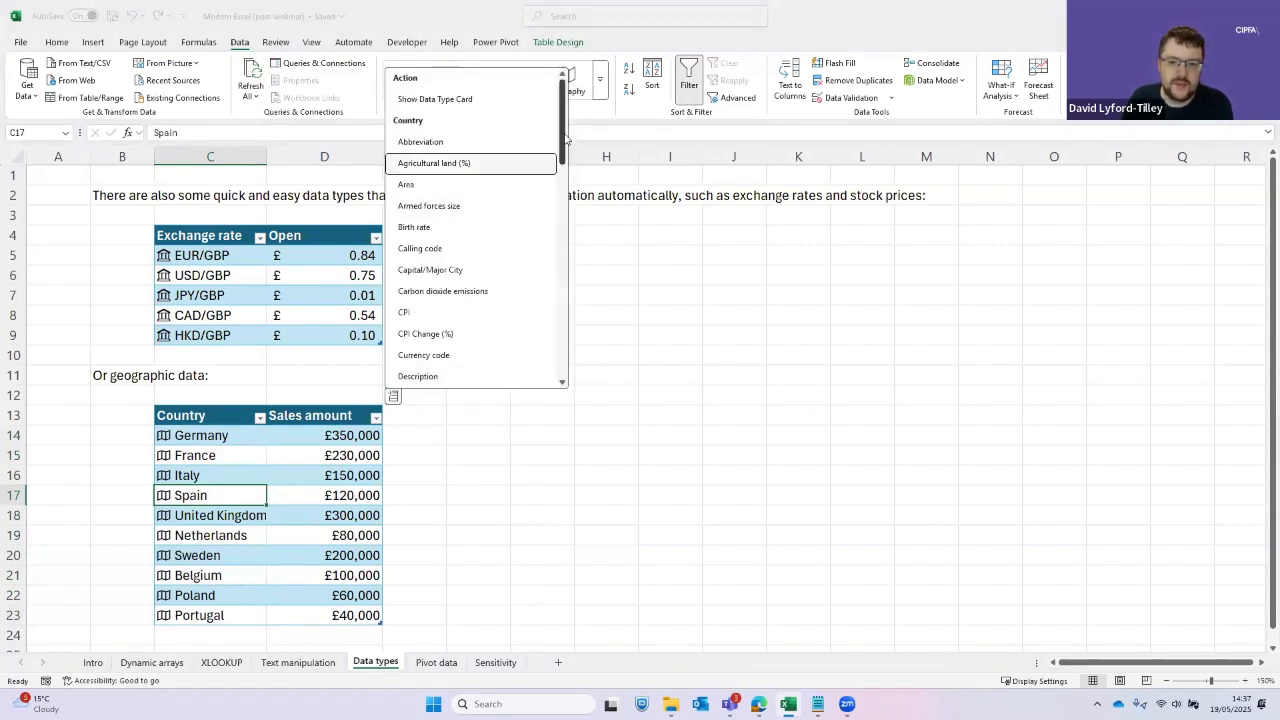
drag(564, 132, 564, 229)
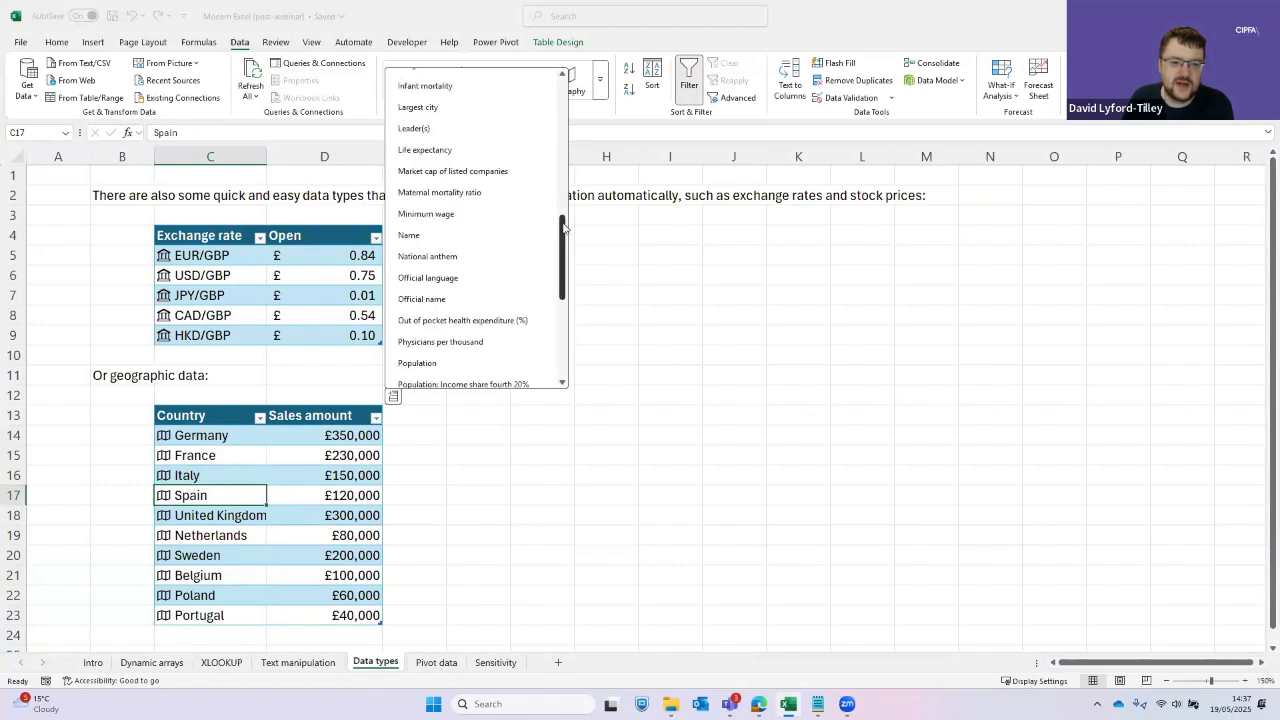
scroll(563, 228, up, 4)
scroll(563, 228, down, 2)
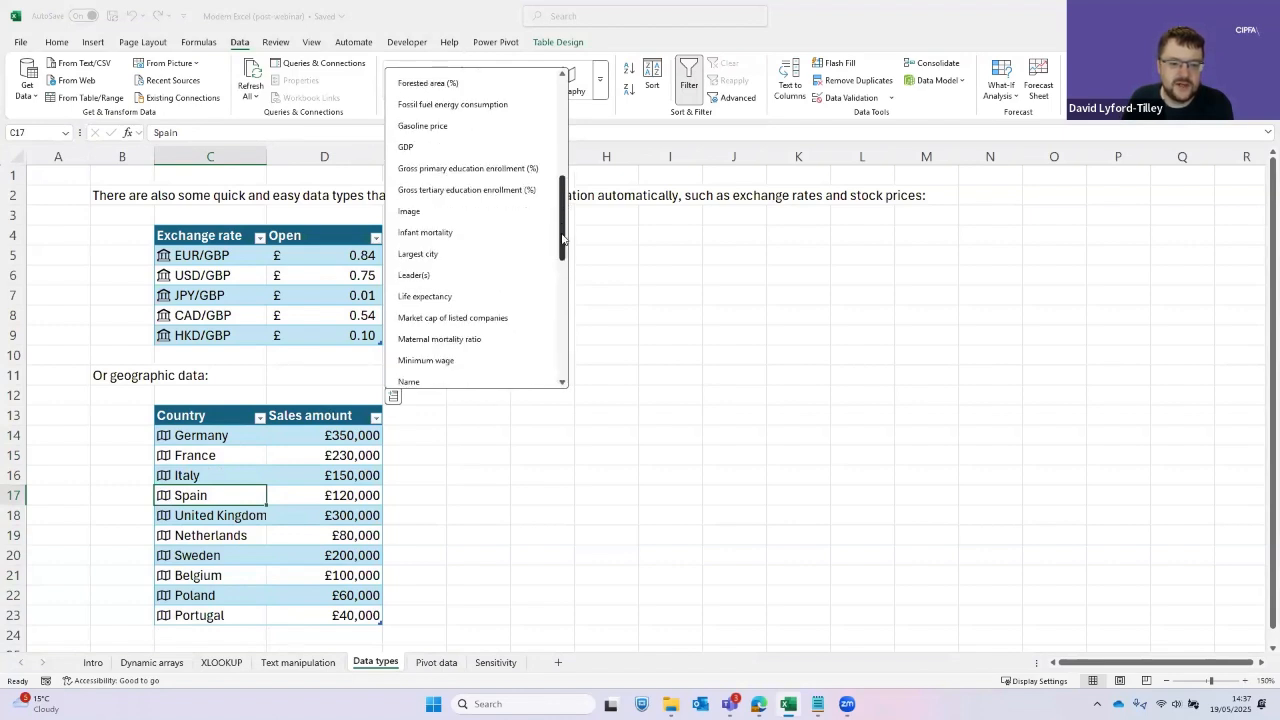
scroll(562, 238, down, 2)
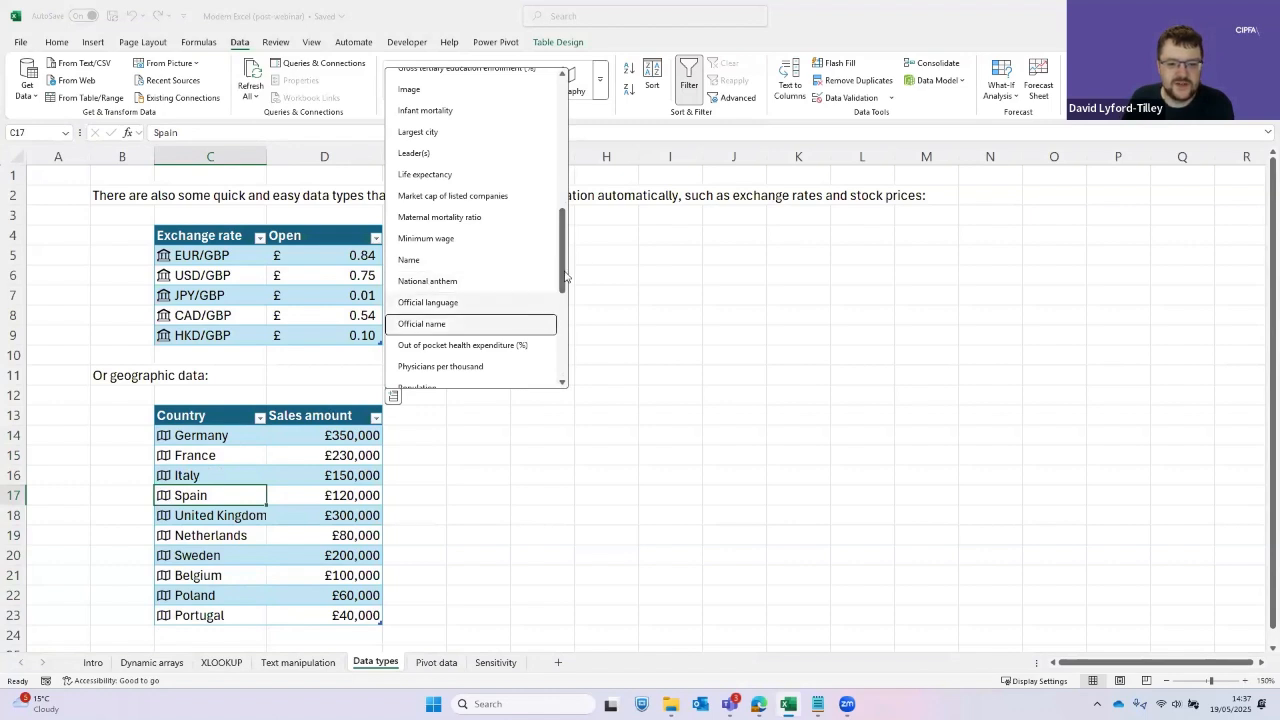
scroll(550, 268, up, 3)
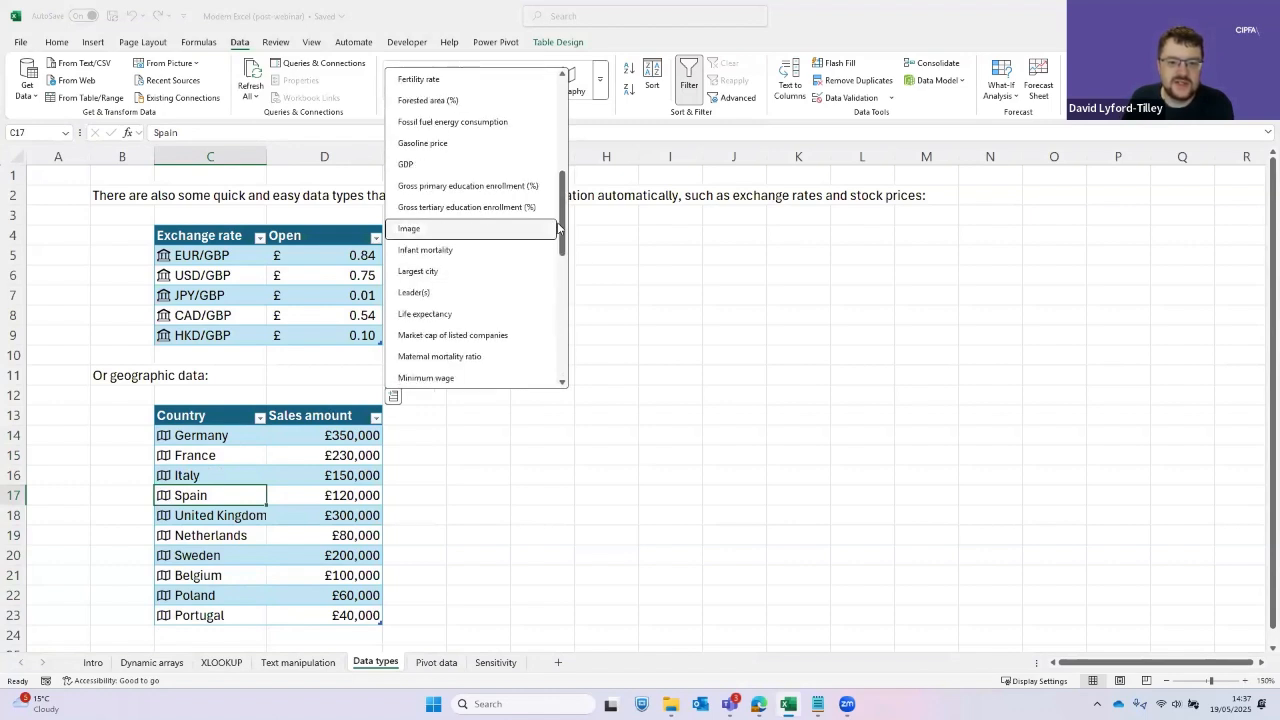
drag(567, 215, 575, 116)
click(650, 477)
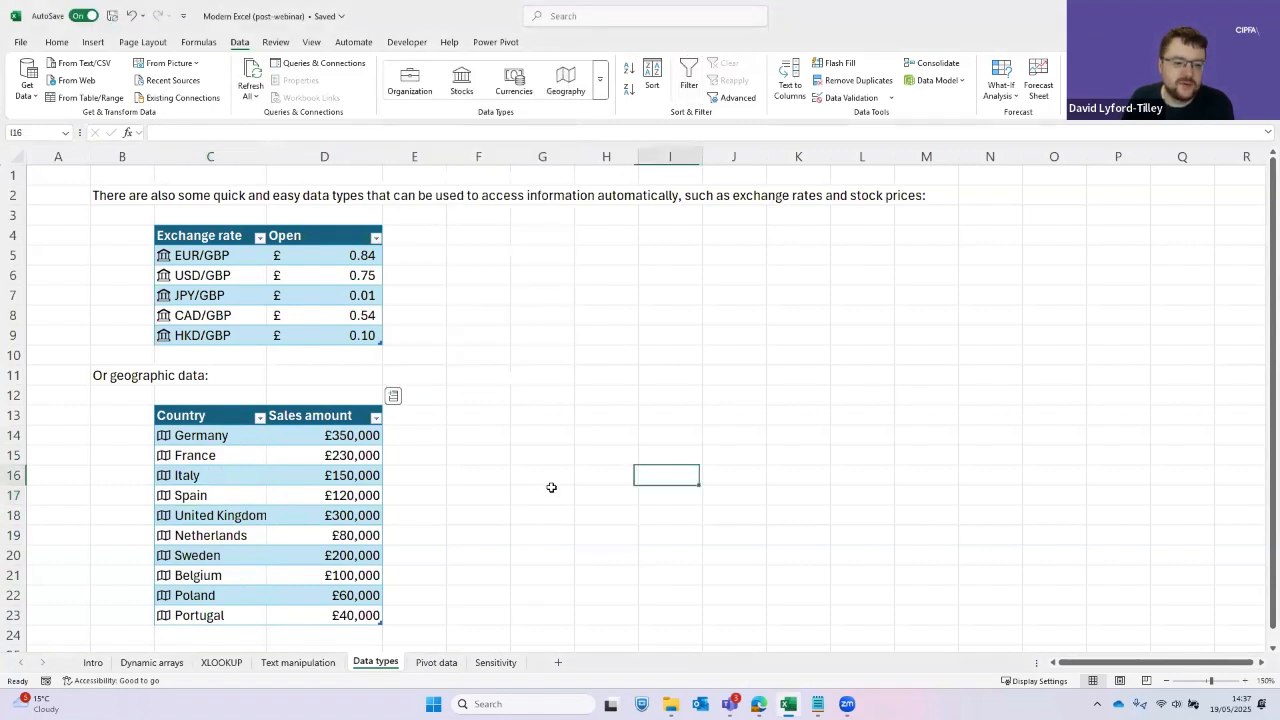
Insert a filled map chart of the sales amounts by country
click(258, 470)
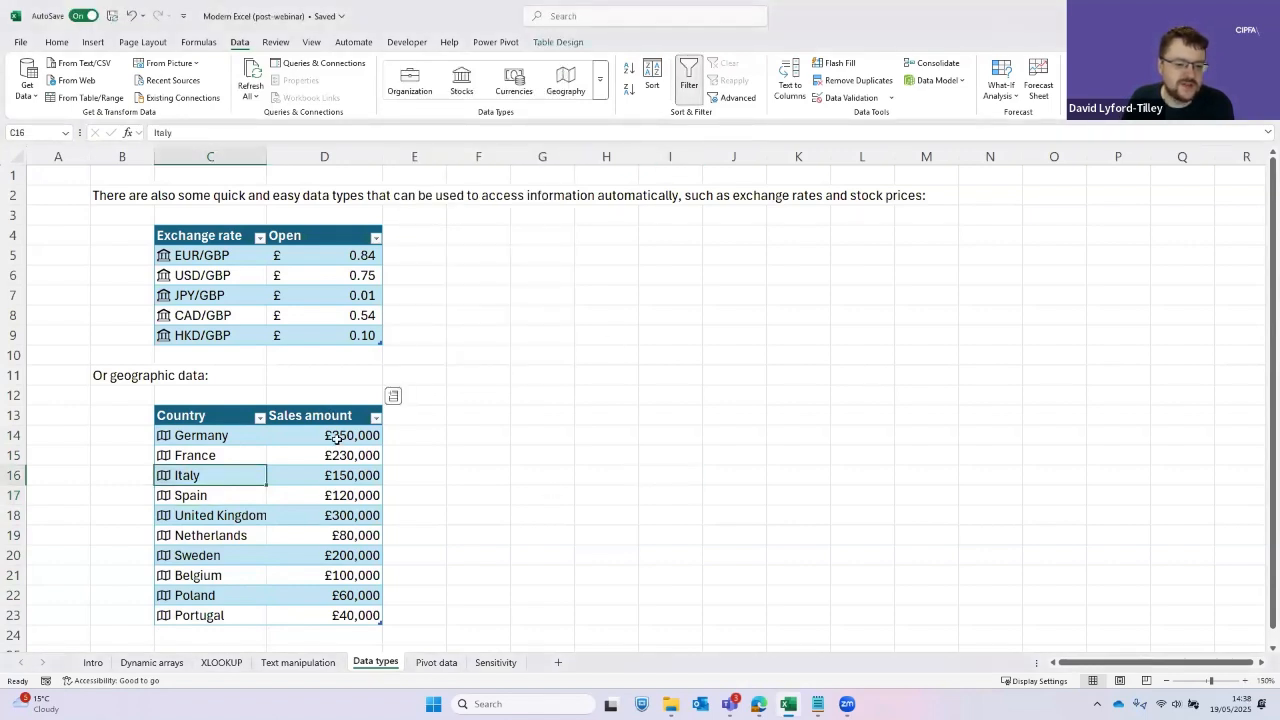
click(334, 437)
key(ctrl+shift+Down)
click(326, 512)
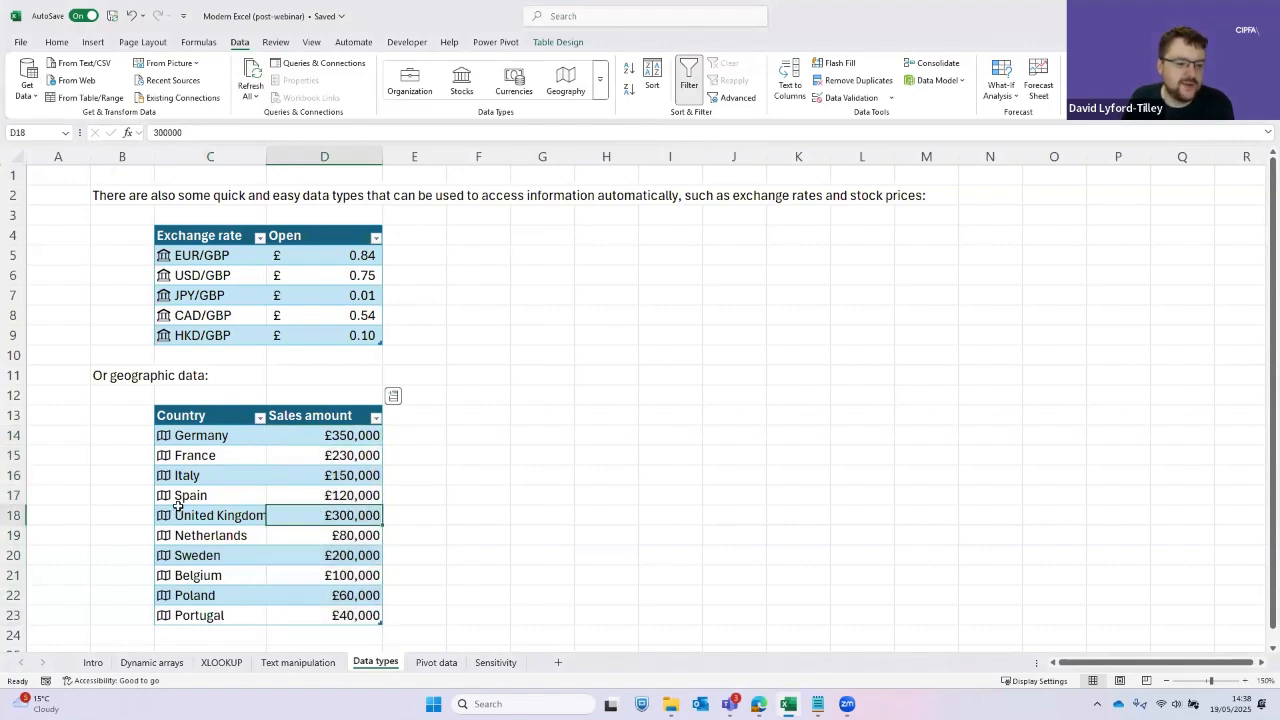
click(91, 44)
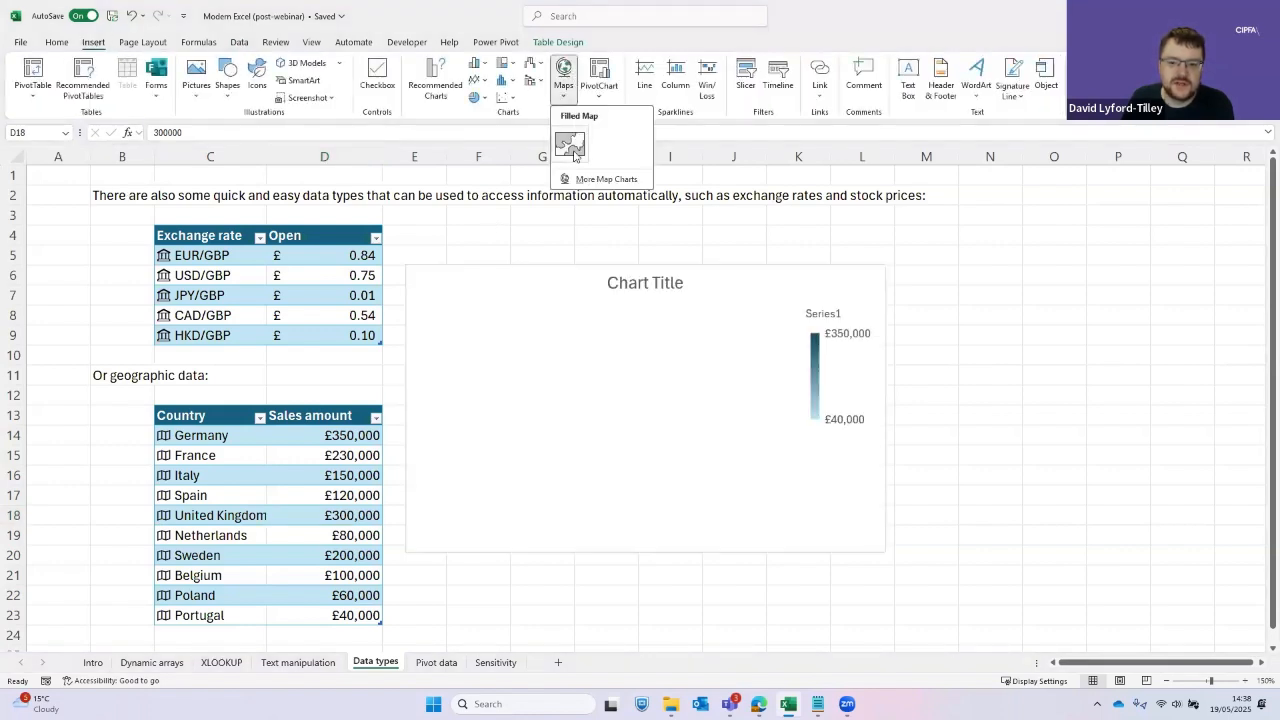
click(572, 147)
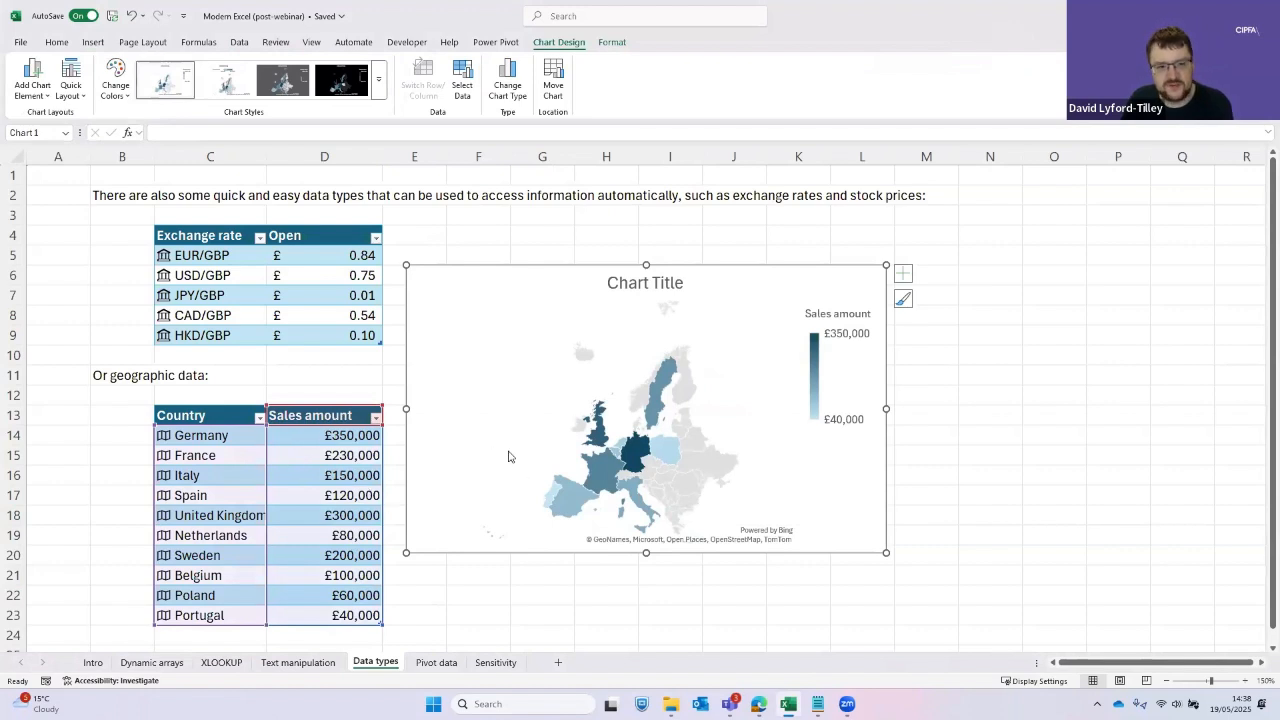
click(341, 80)
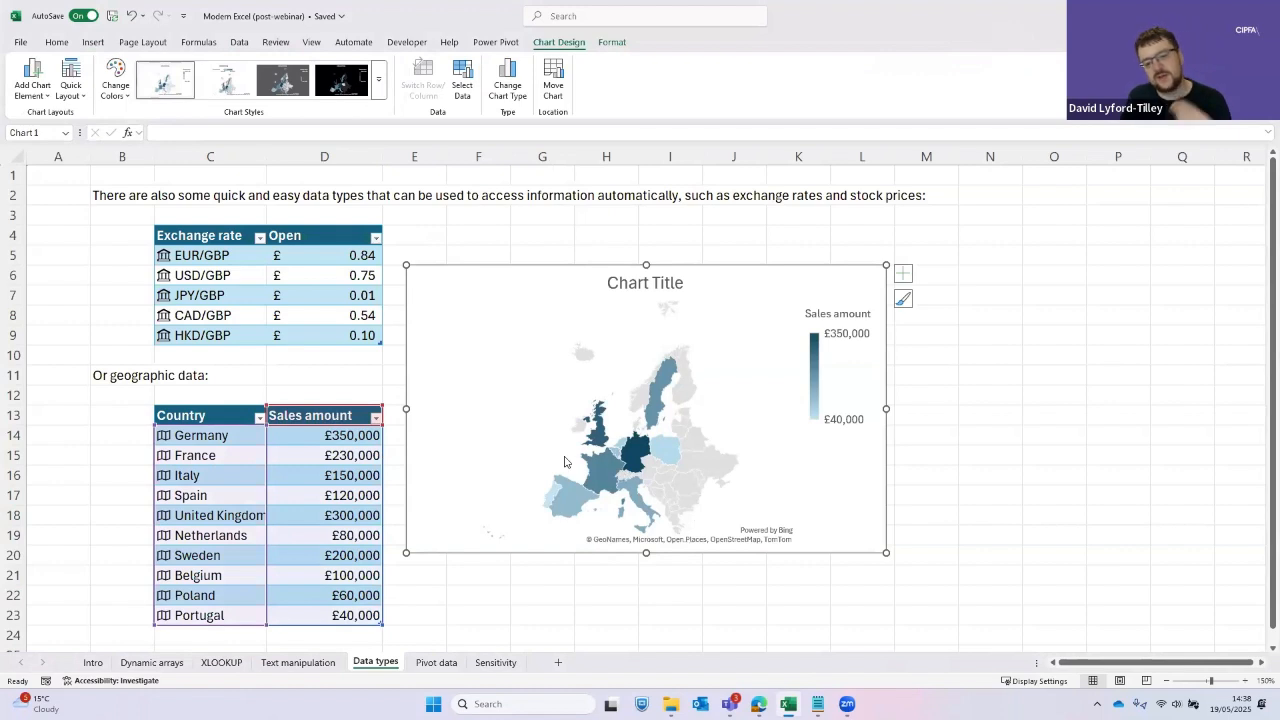
mouse_move(610, 481)
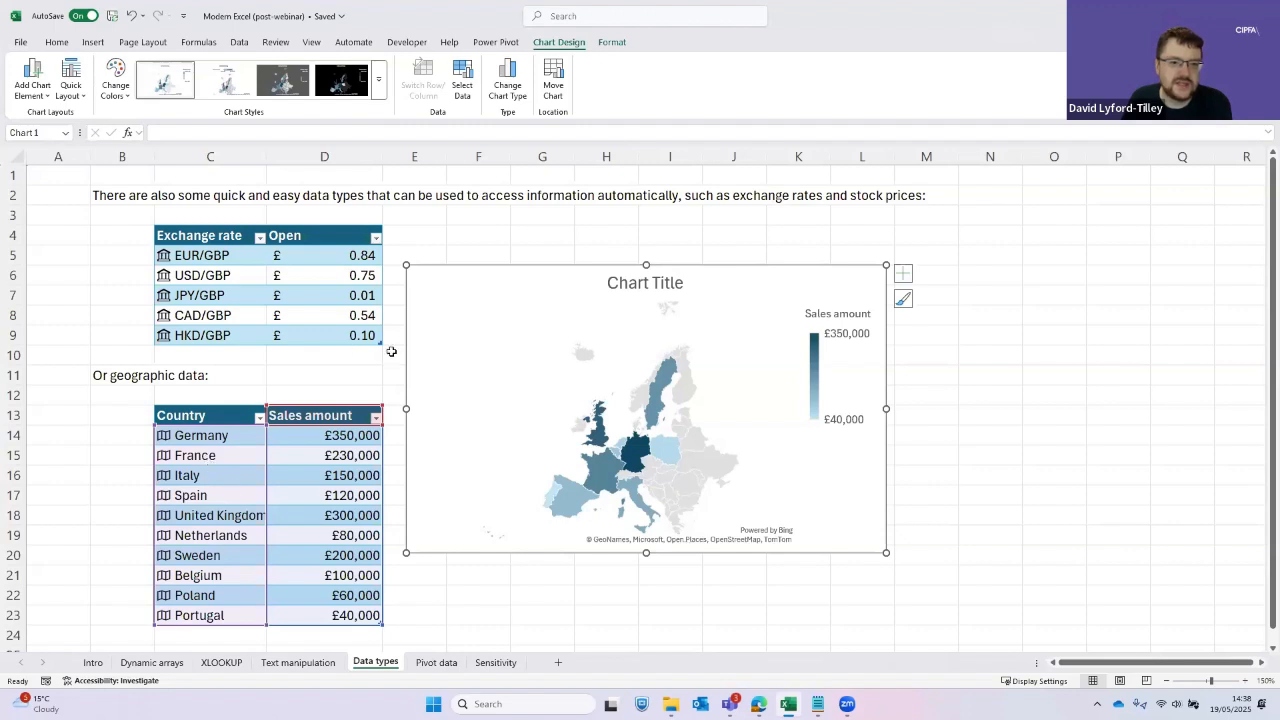
click(92, 42)
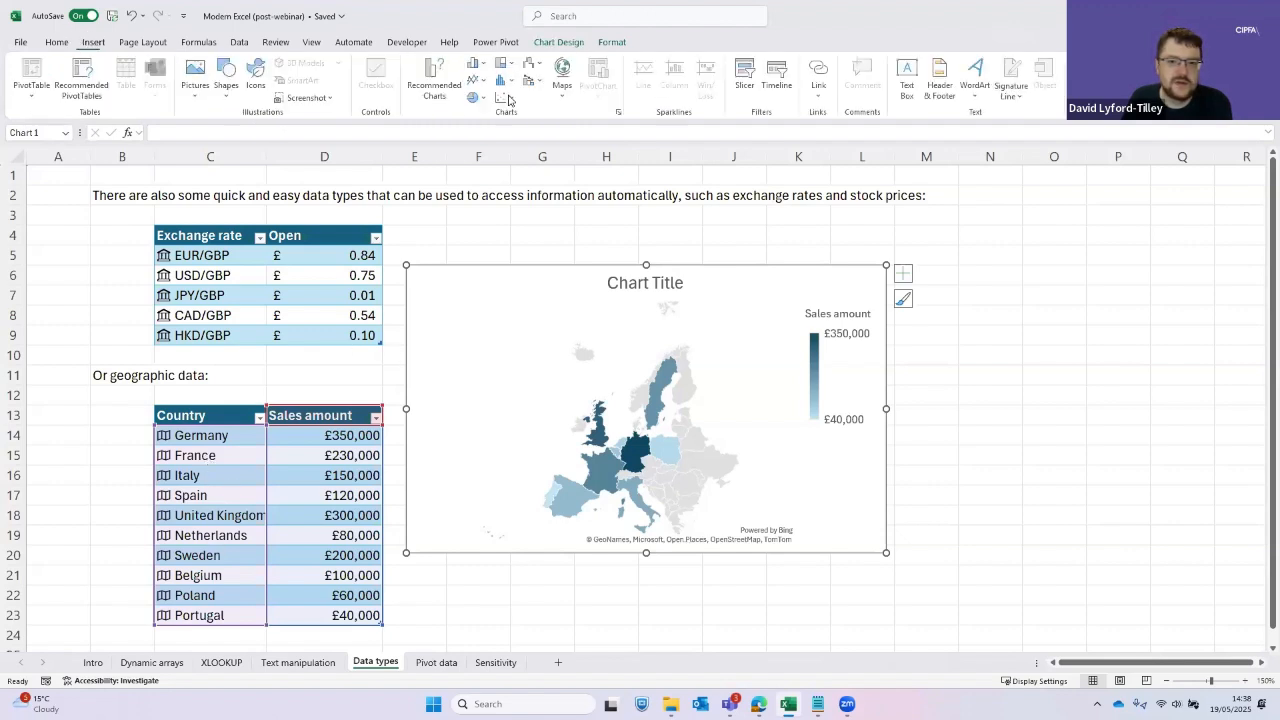
click(565, 90)
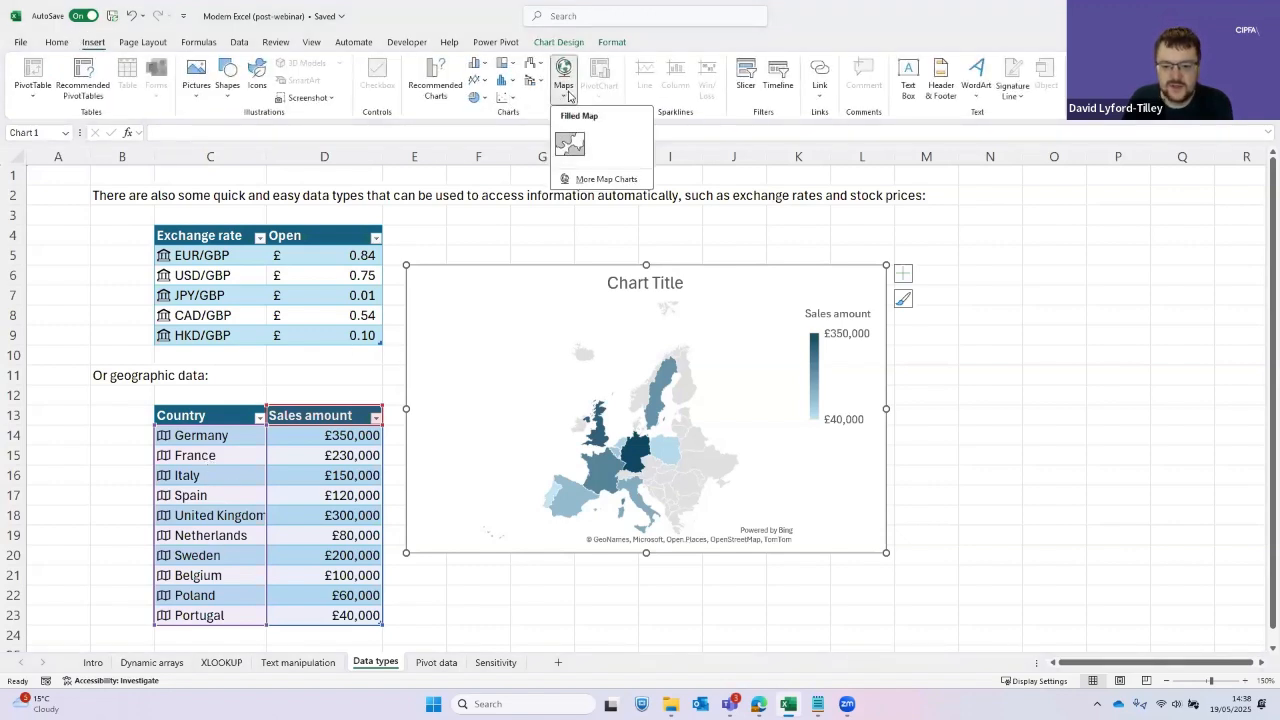
click(757, 462)
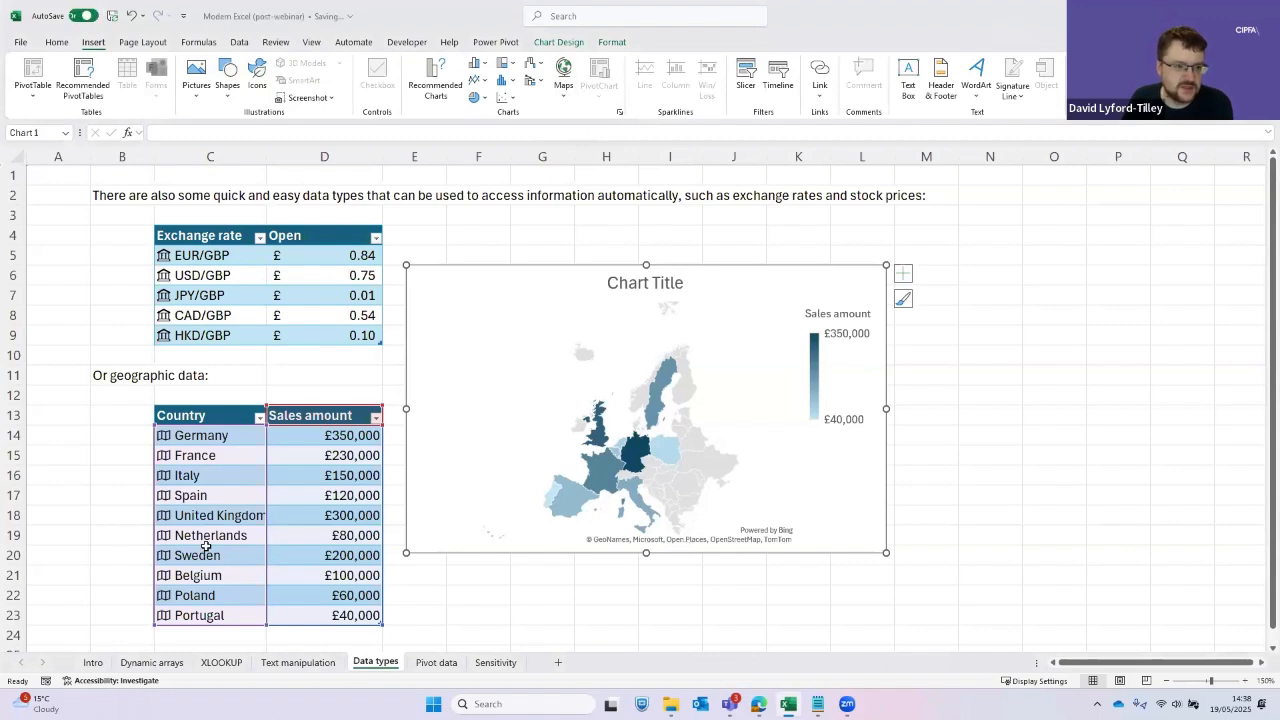
Open the Pivot data sheet and examine how far the order records extend, from the header row to the last row
click(437, 664)
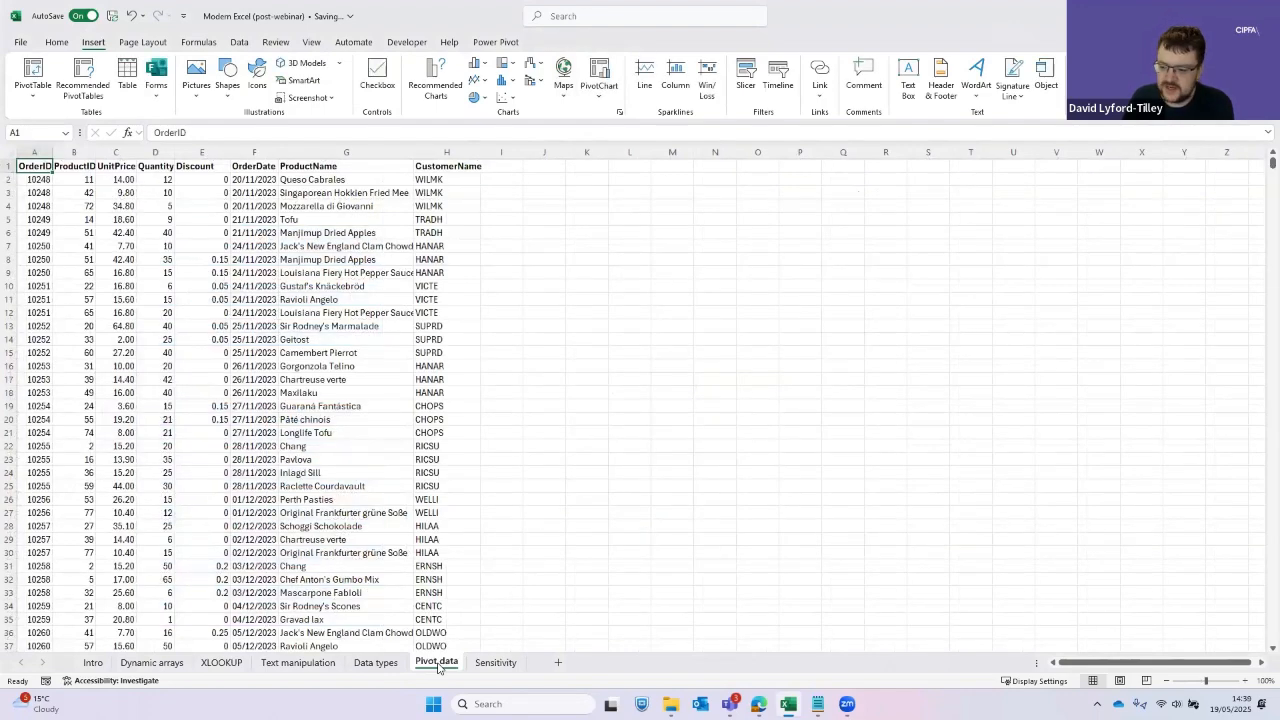
click(346, 326)
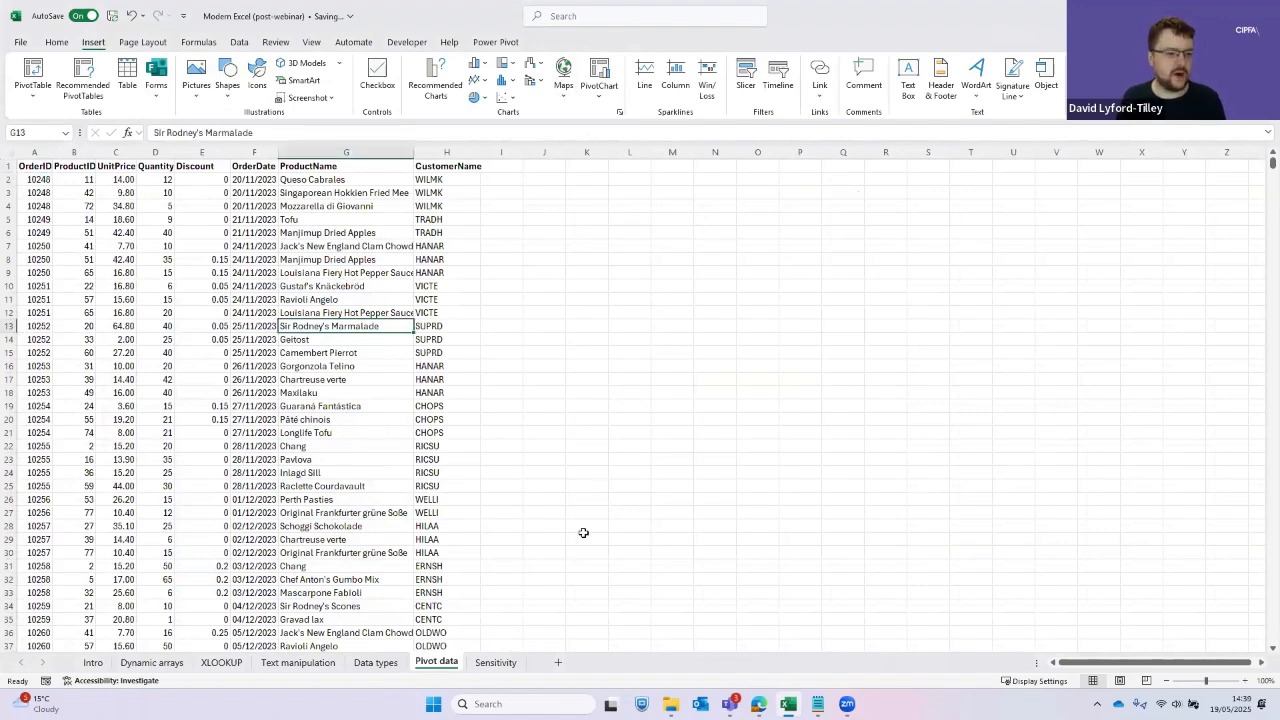
key(ctrl+Home)
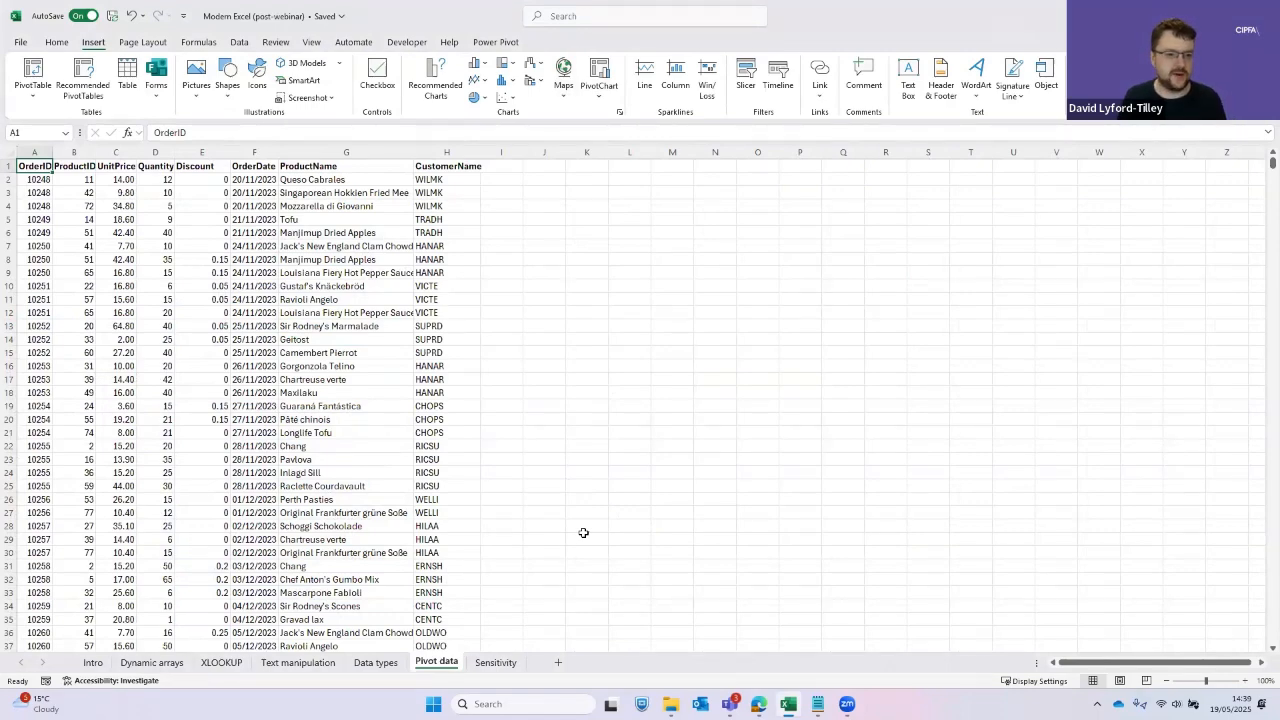
key(ctrl+shift+Right)
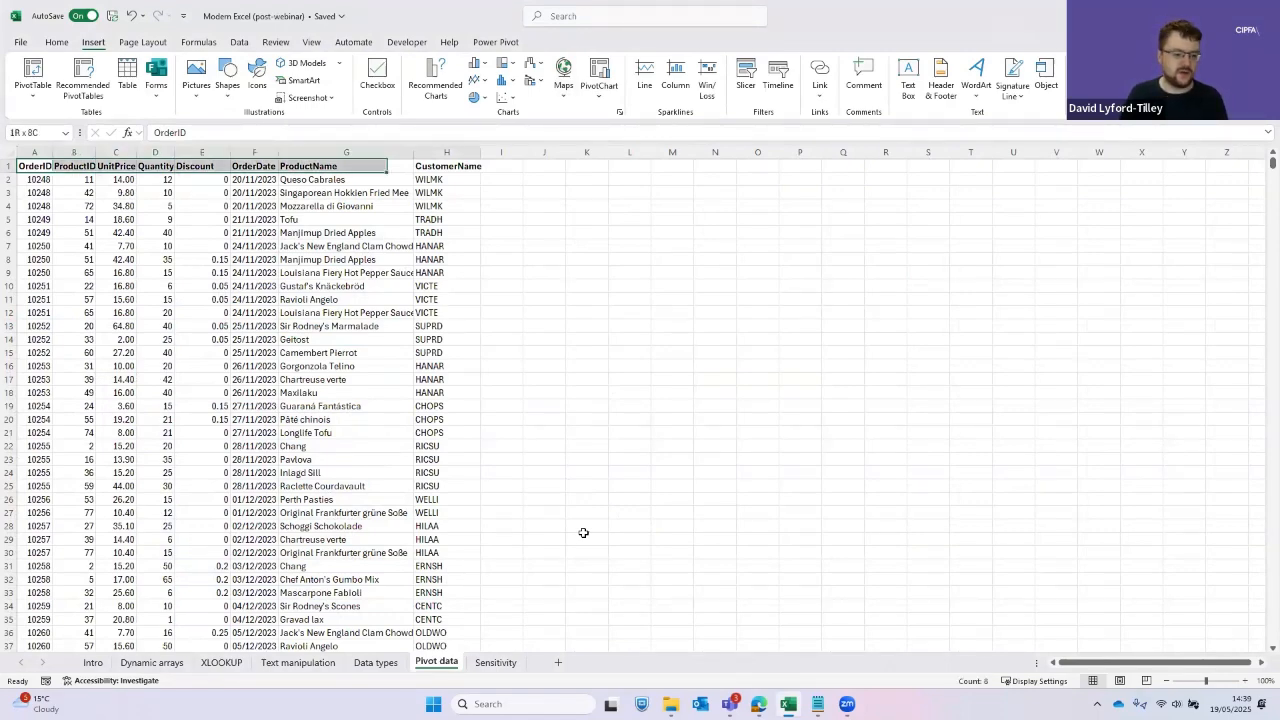
key(ctrl+shift+Down)
key(ctrl+Down)
key(Down)
key(Down)
key(Down)
key(Down)
key(Down)
key(Down)
key(Down)
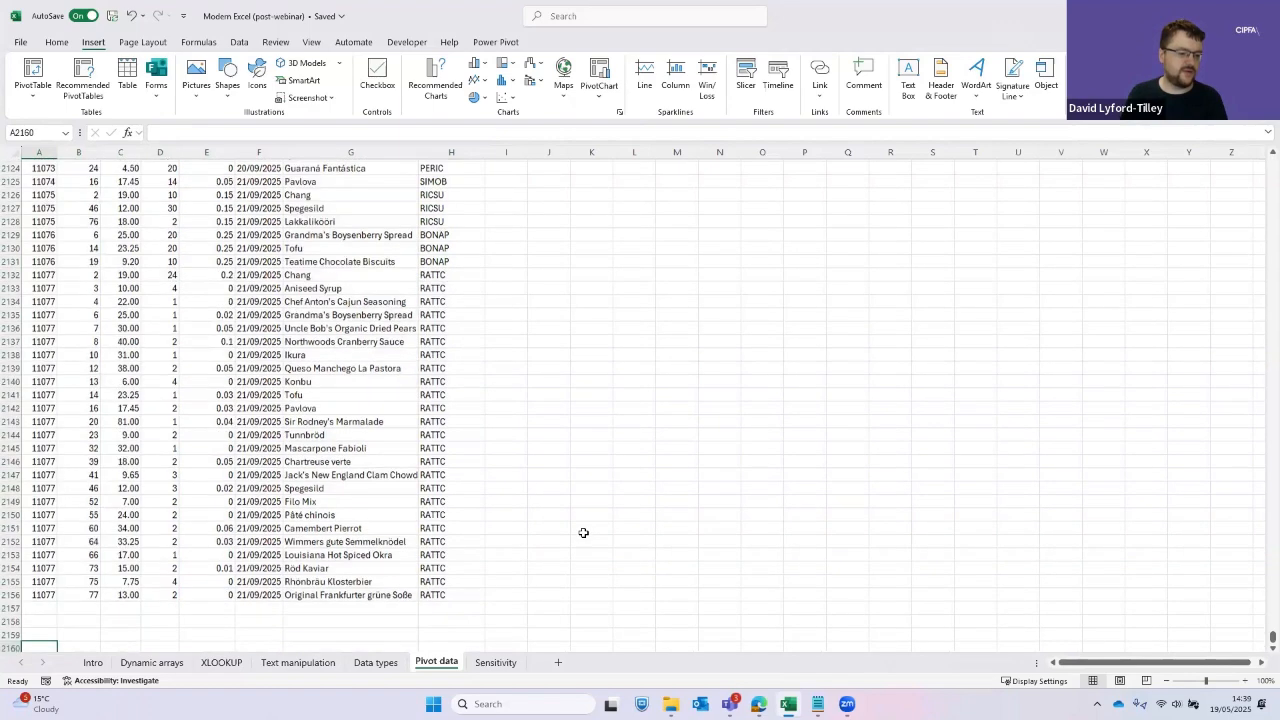
key(ctrl+Up)
scroll(583, 533, down, 3)
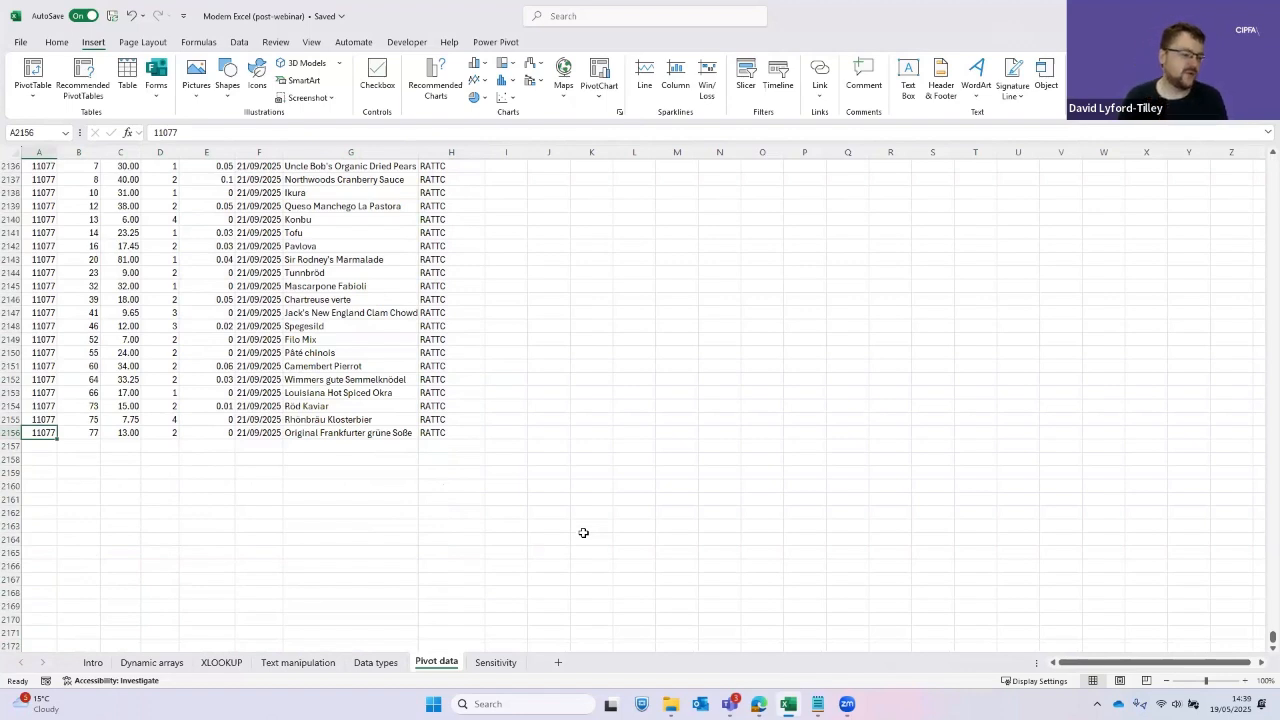
key(Right)
key(Left)
key(ctrl+Up)
key(Down)
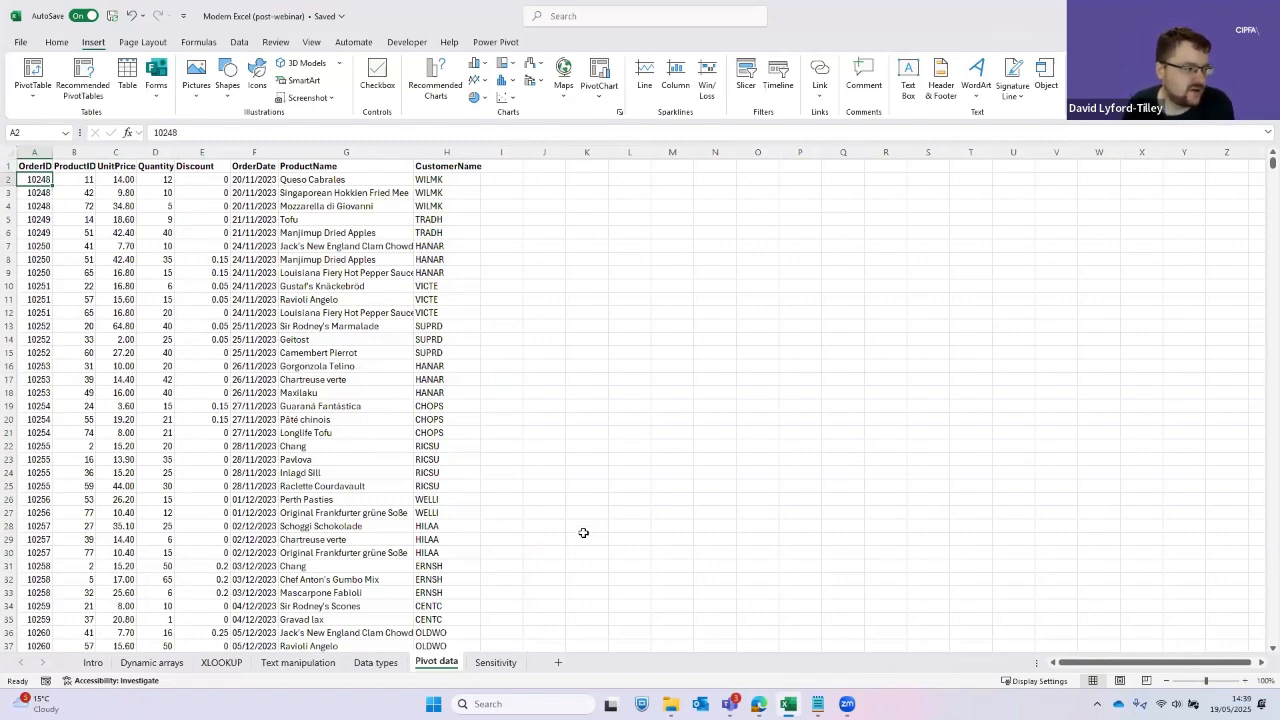
Review the first order rows on the Pivot data sheet across the columns from OrderID to CustomerName
key(Up)
key(Down)
key(Down)
key(Down)
key(Down)
key(Down)
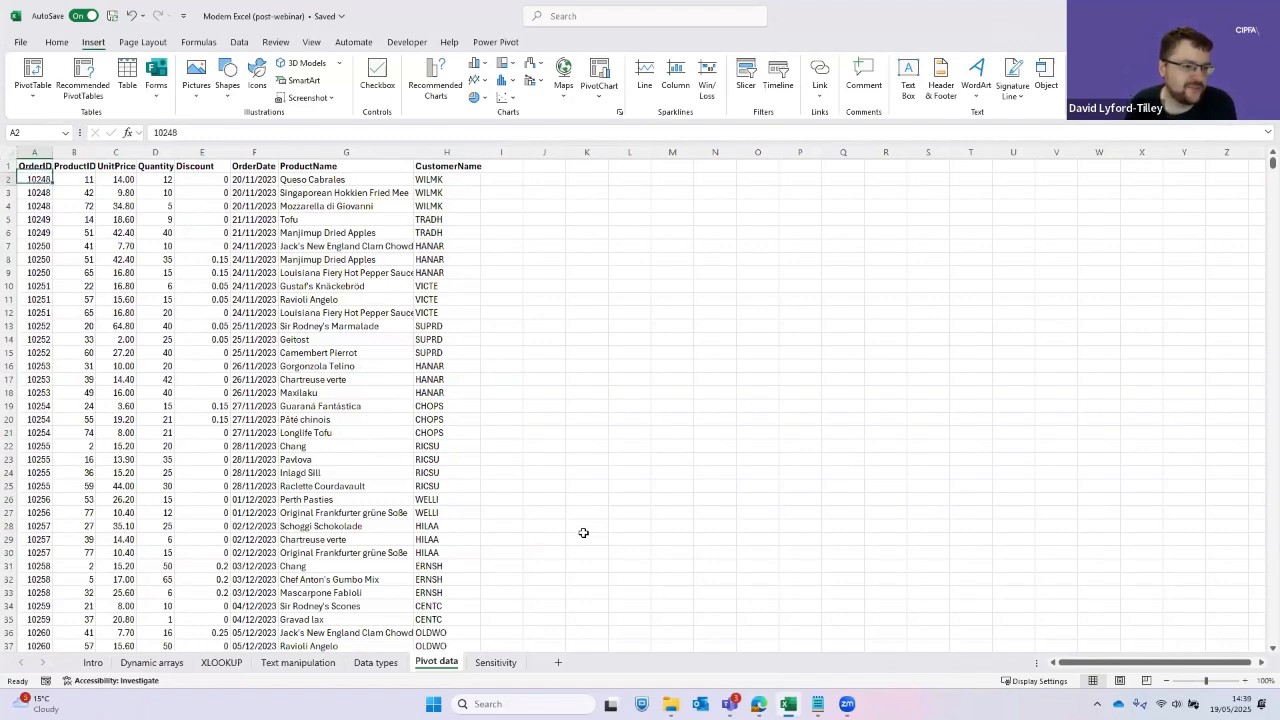
key(Up)
key(Up)
key(Up)
key(Up)
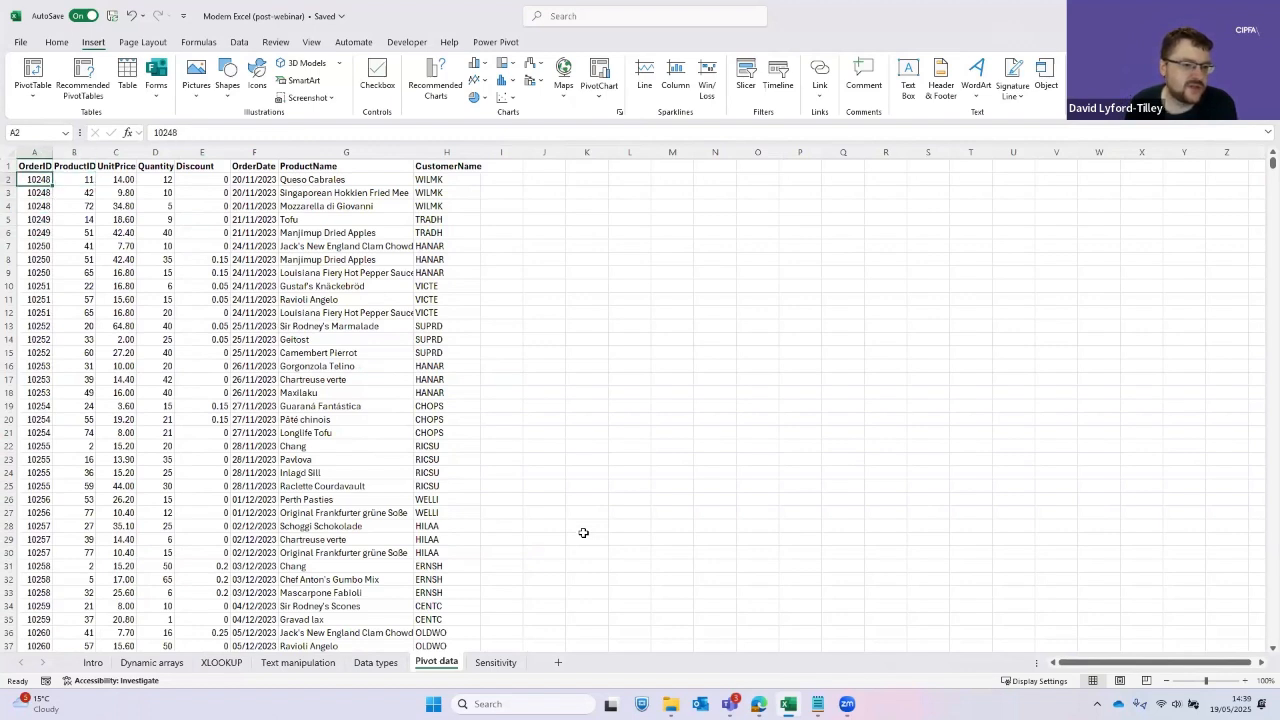
key(Up)
key(Right)
key(Right)
key(Right)
key(Right)
key(Right)
key(Right)
key(Right)
key(Down)
key(Down)
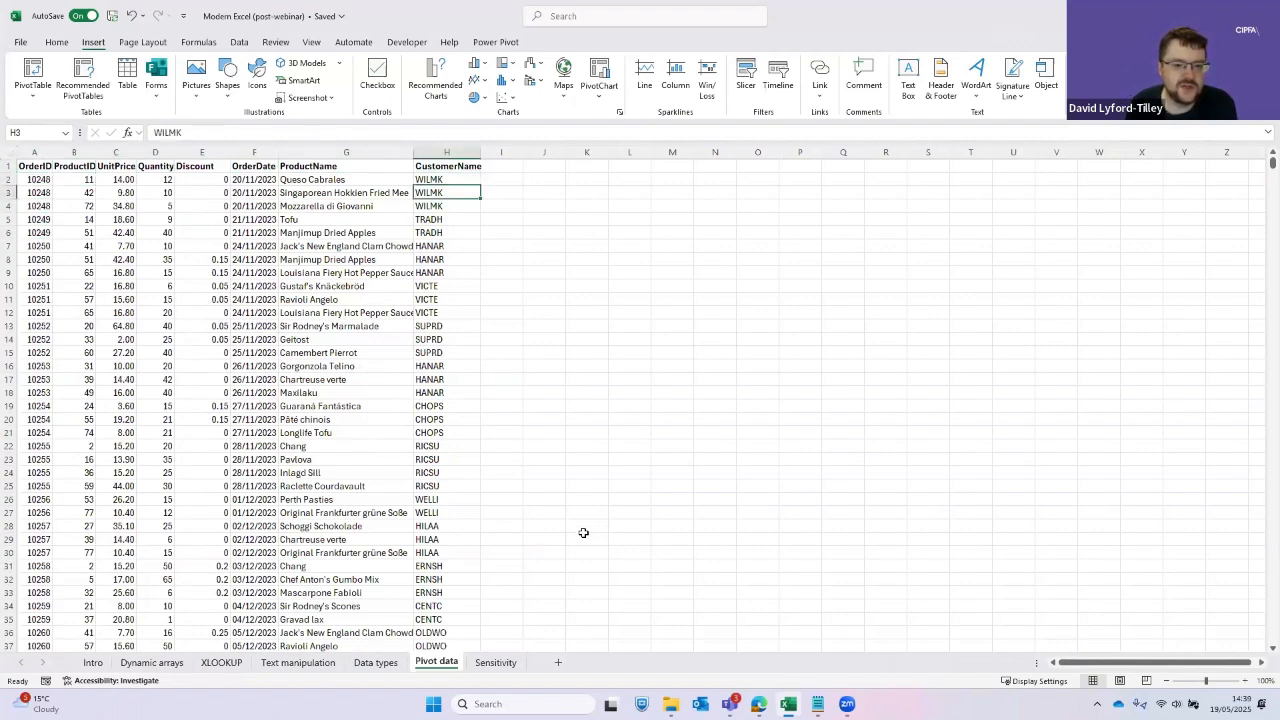
key(Left)
key(Left)
key(Right)
key(Left)
key(Left)
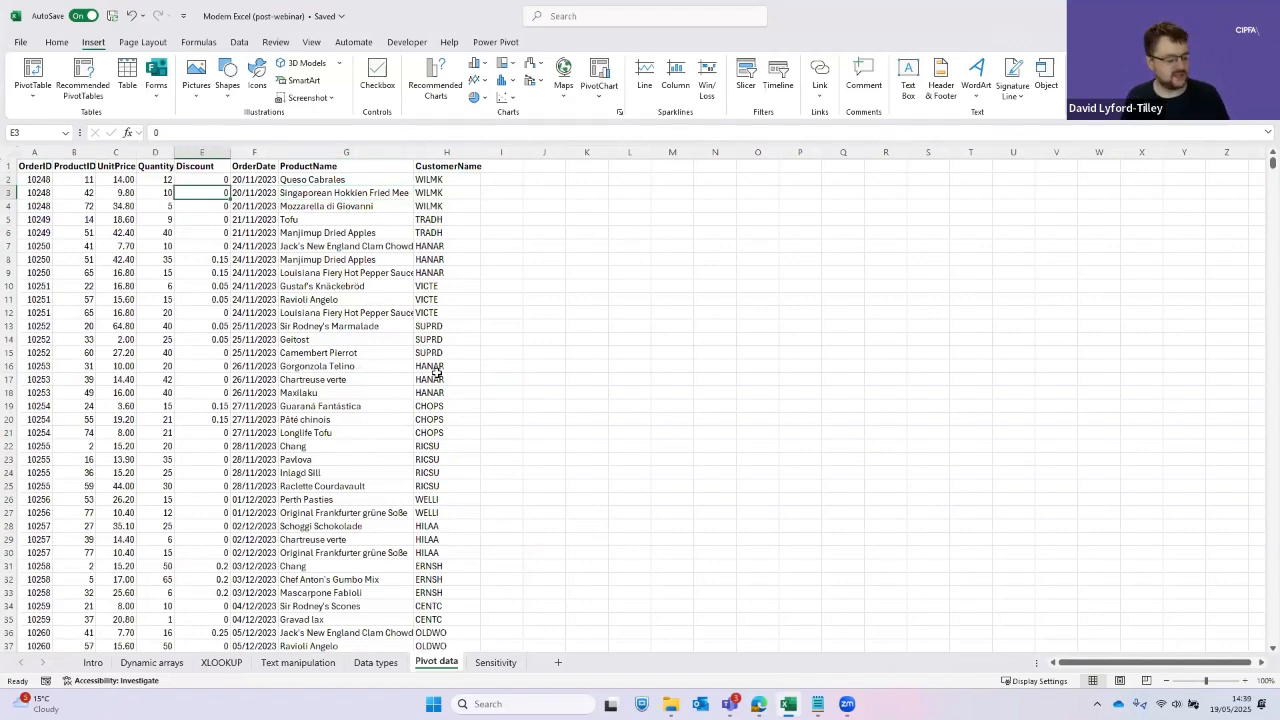
key(ctrl+Home)
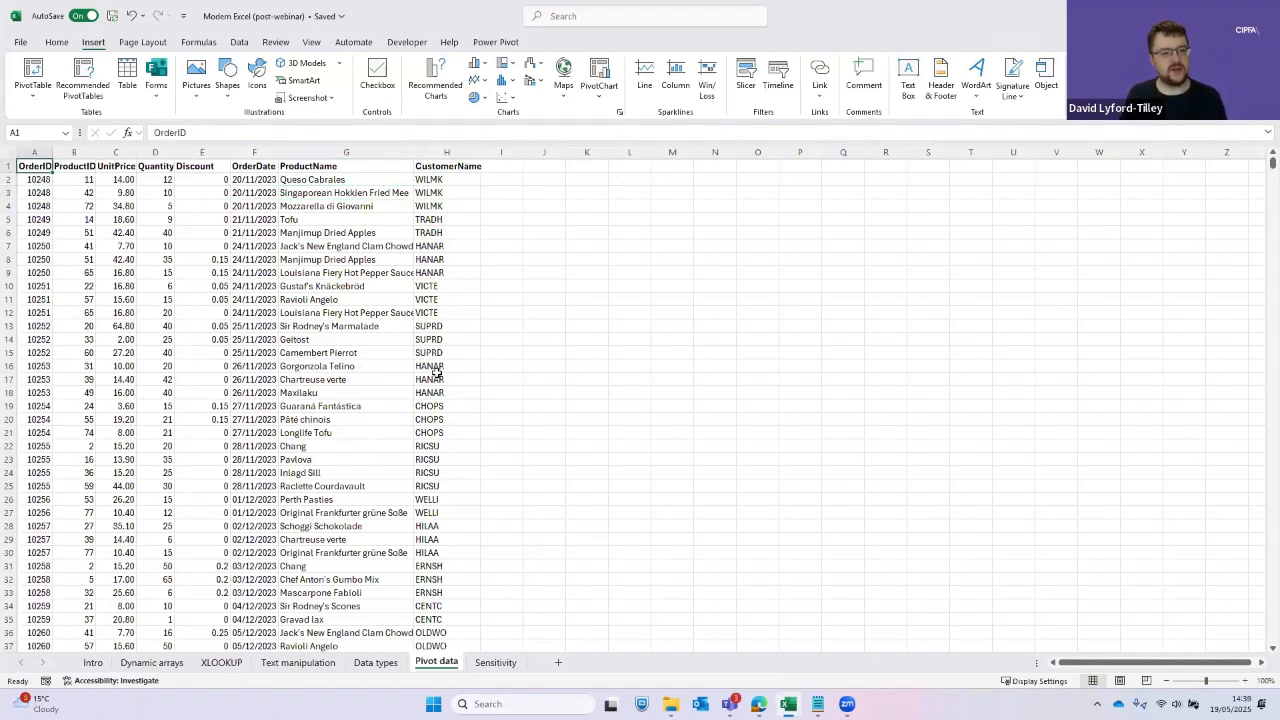
Create a PivotTable on a new worksheet from the order data in A1:H2156 of the Pivot data sheet
key(Down)
key(Down)
key(Down)
key(Down)
key(Right)
key(Right)
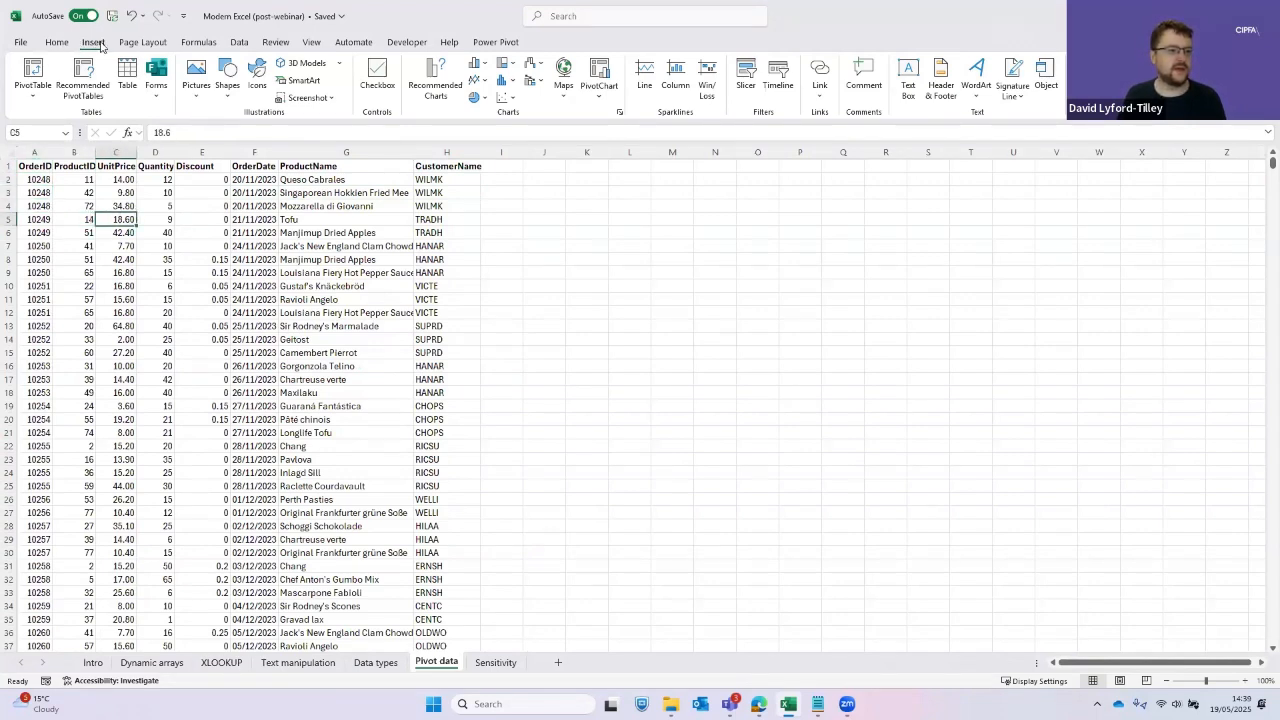
click(48, 75)
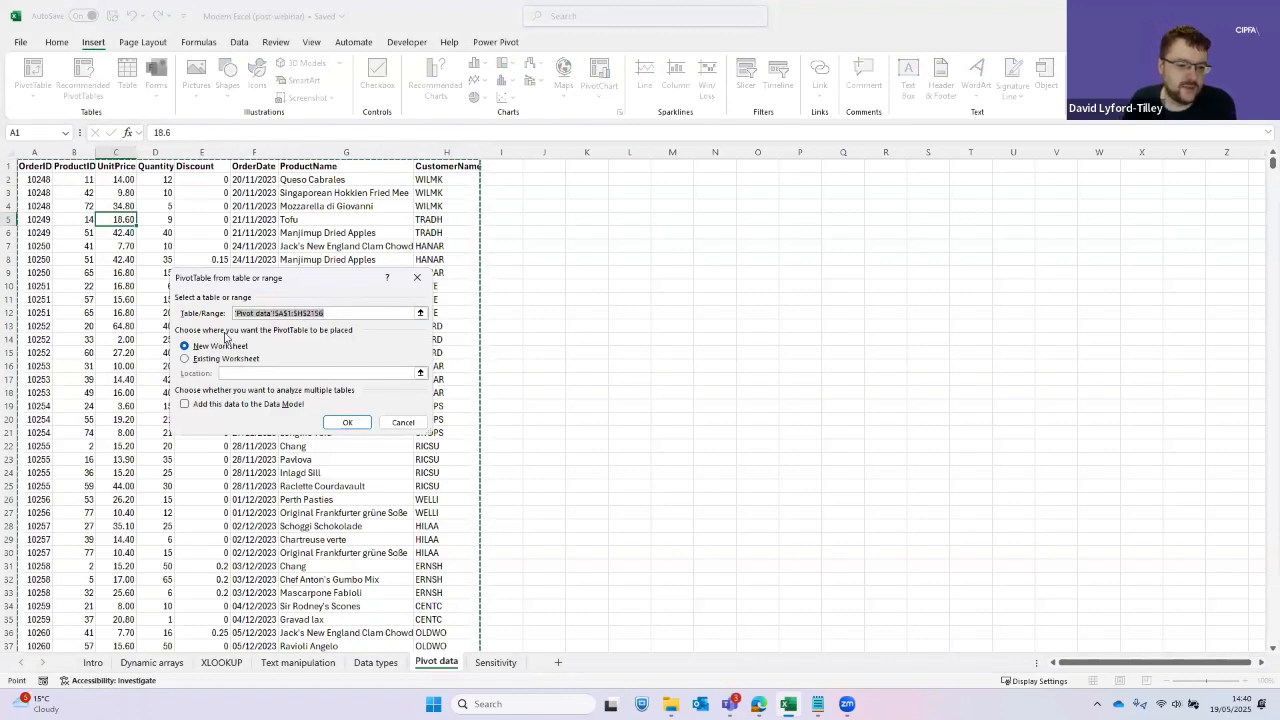
click(346, 423)
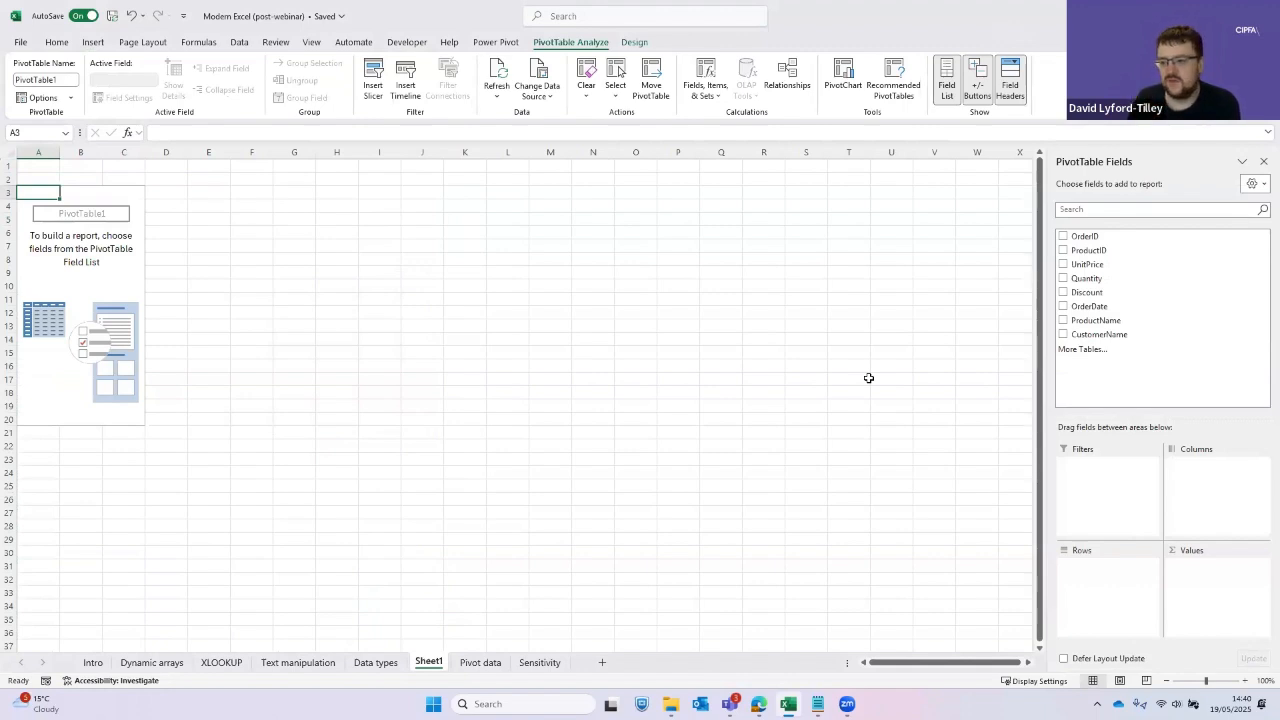
Rename the new worksheet holding the empty PivotTable as PivotTable
click(480, 662)
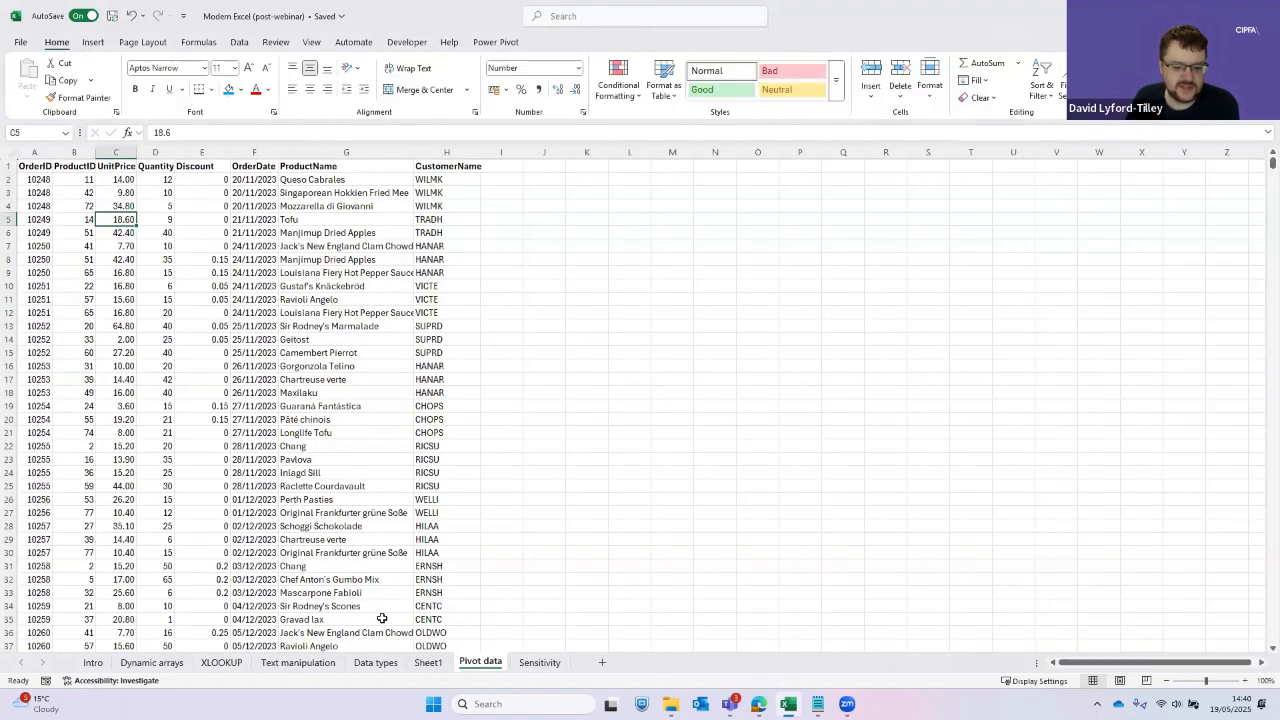
click(428, 663)
text(P)
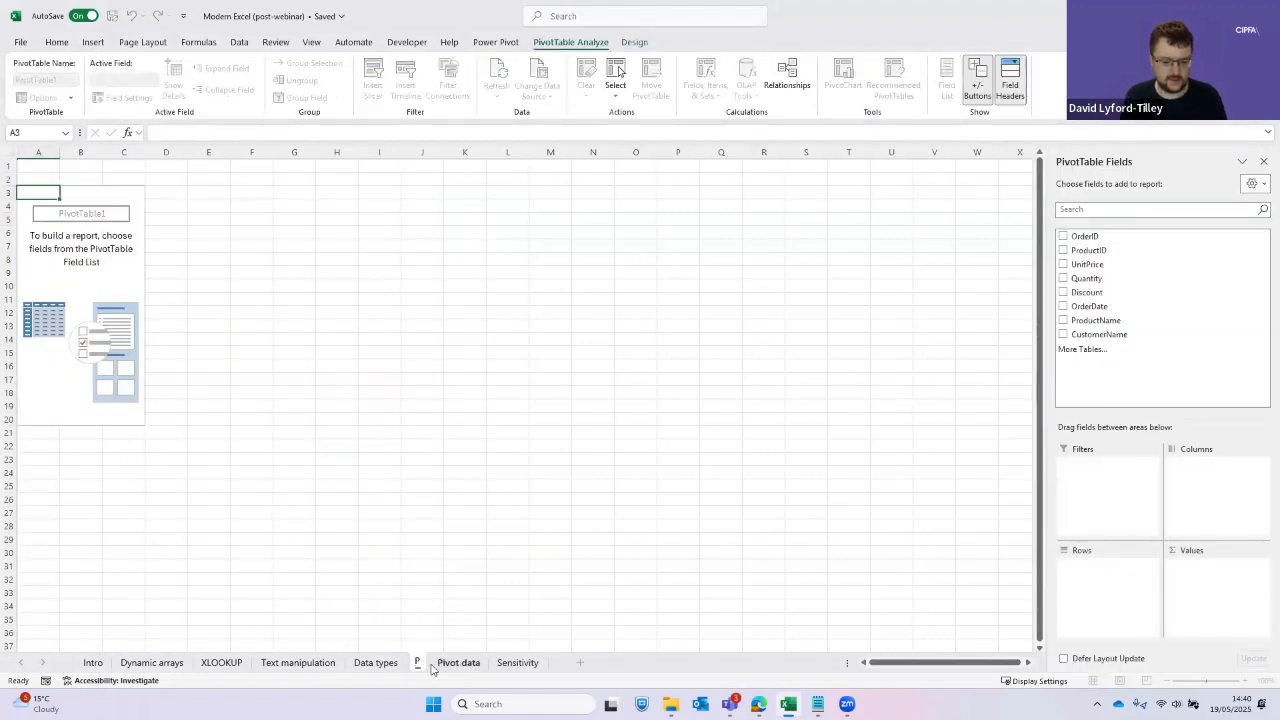
text(ivotTable)
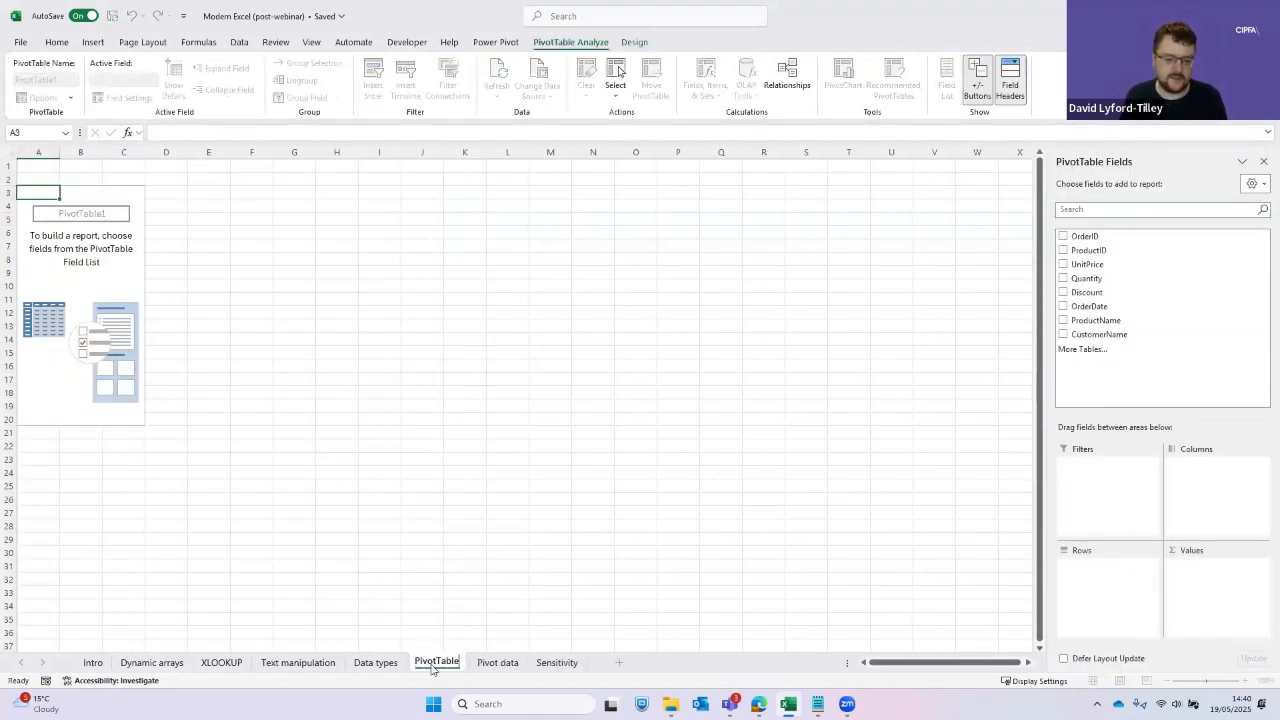
key(Return)
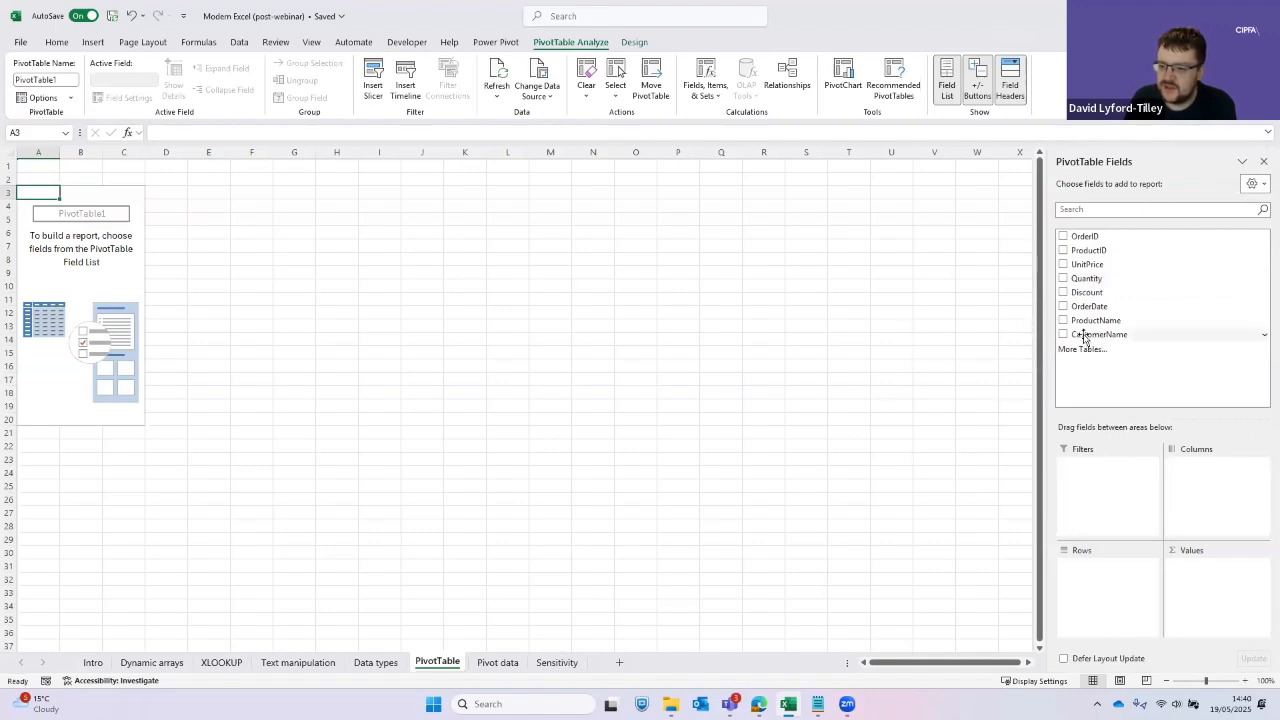
Lay out the PivotTable with CustomerName as rows, OrderDate as columns and the sum of Quantity as values
drag(1080, 334, 1063, 603)
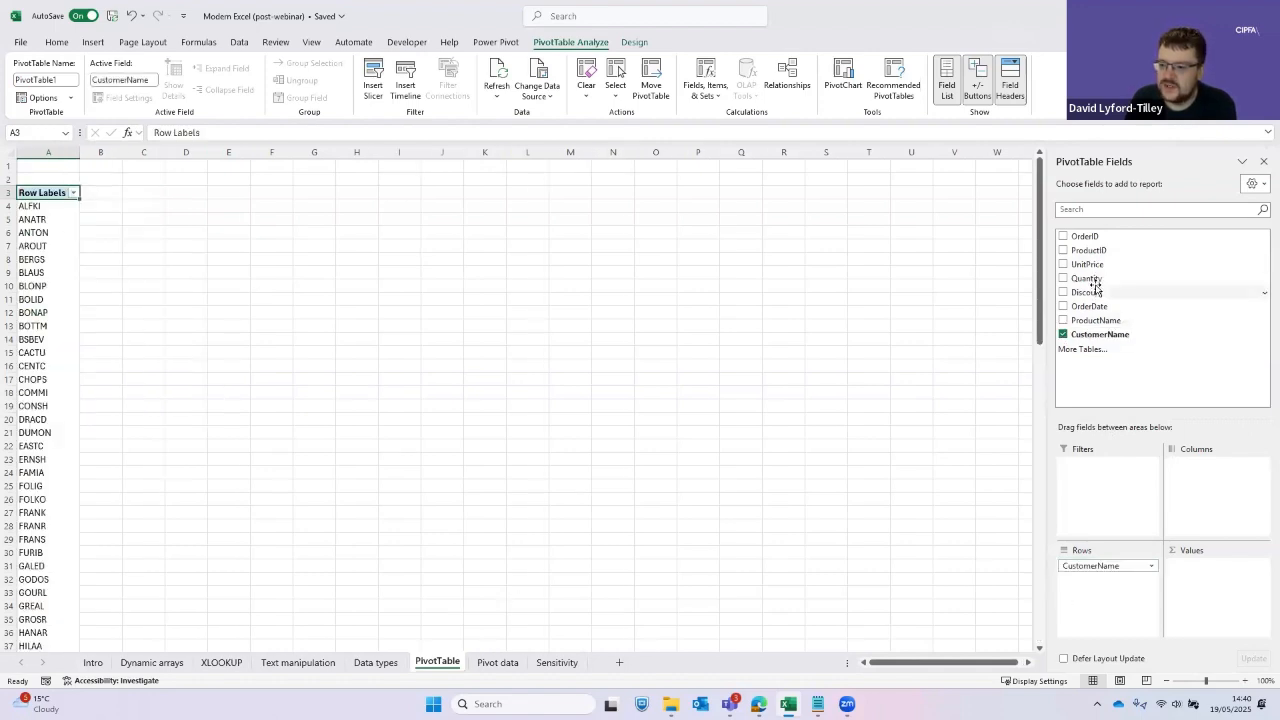
drag(1090, 279, 1210, 600)
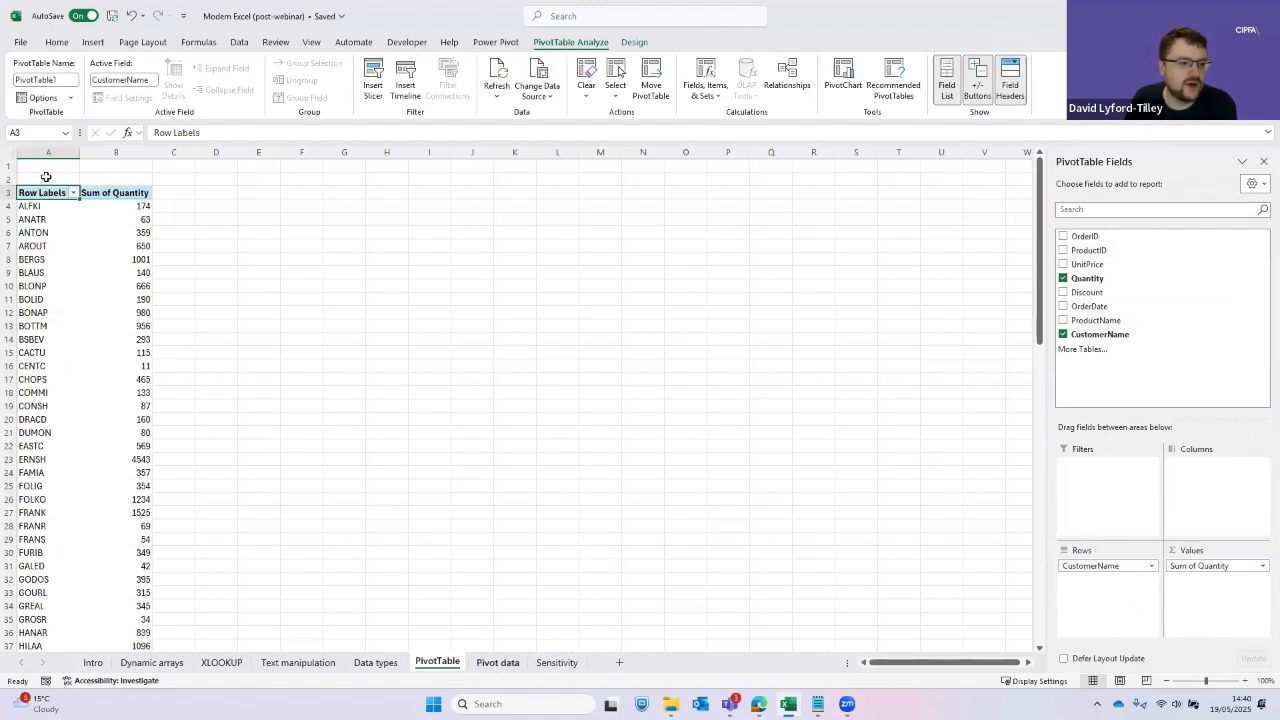
key(ctrl+Page_Down)
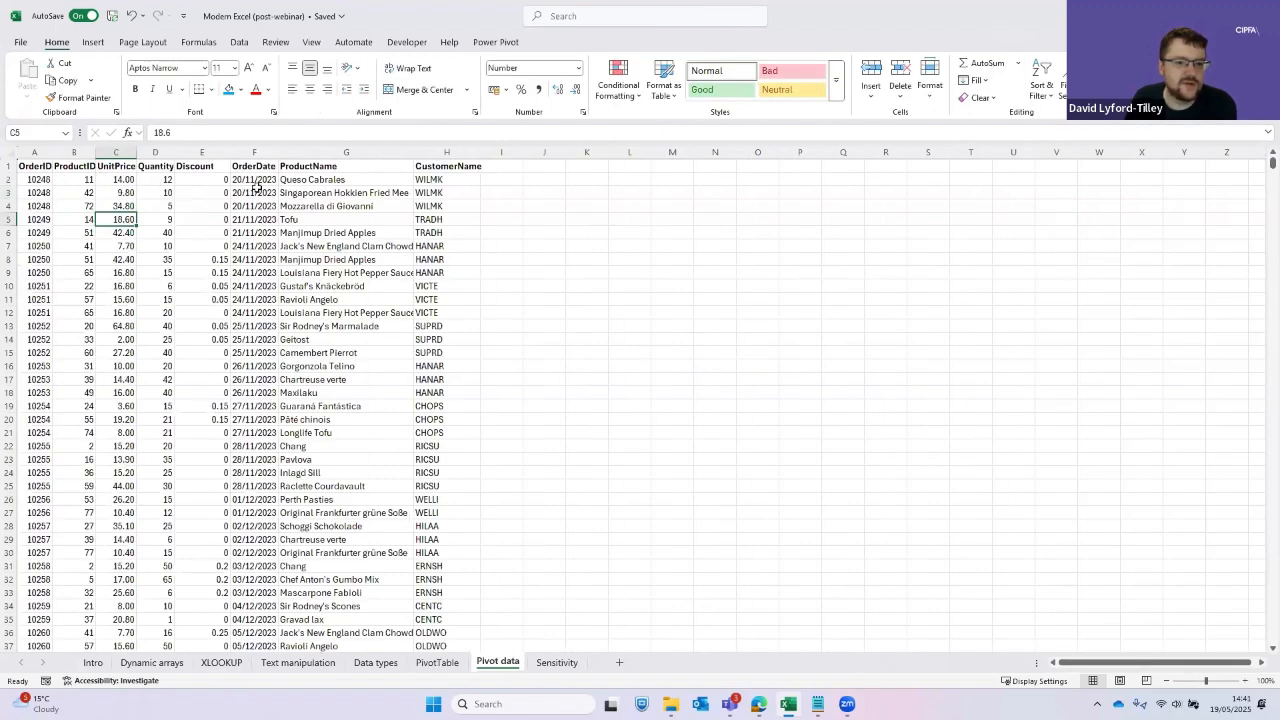
click(443, 668)
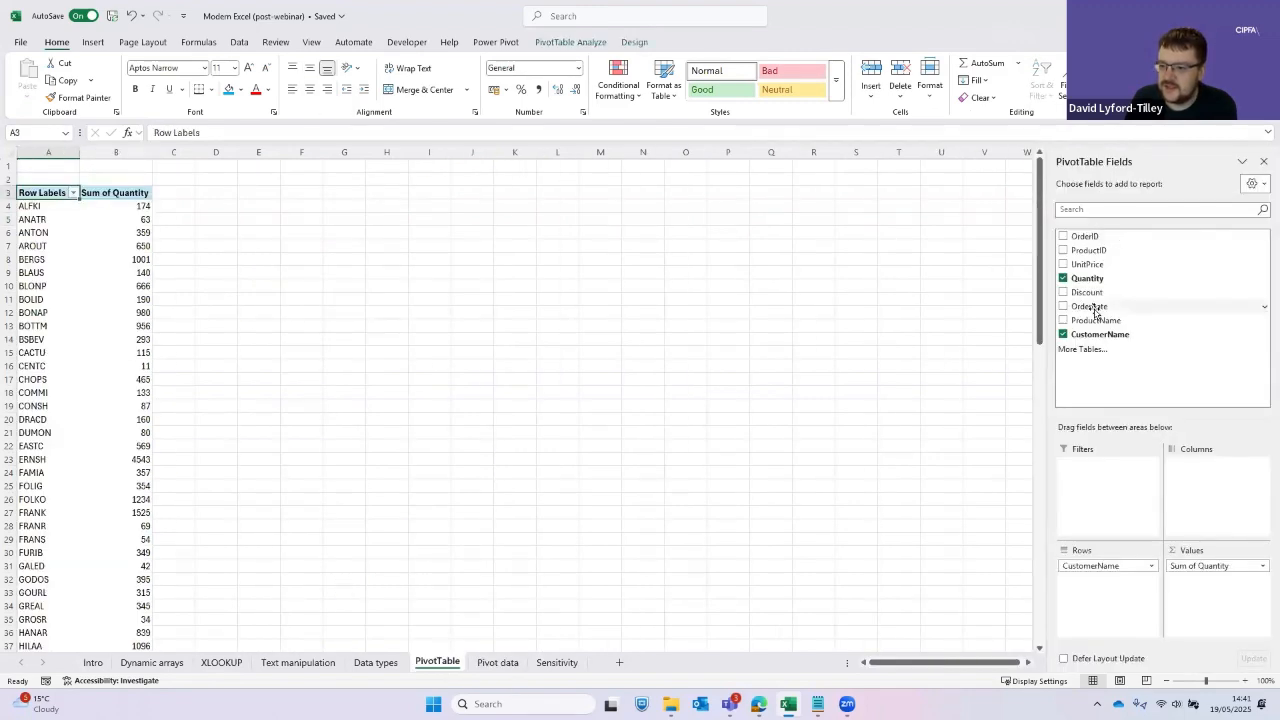
drag(1095, 307, 1216, 500)
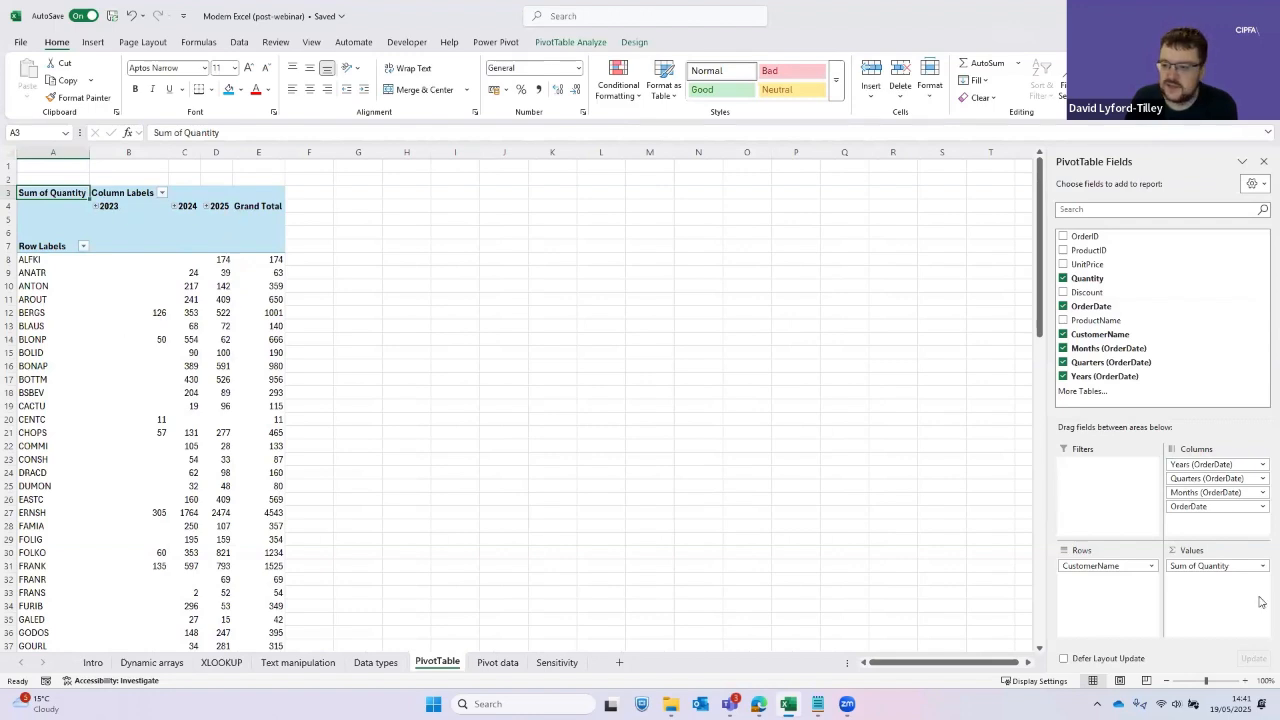
Drill into the 2024 column through Qtr3 and Jul to the daily dates, and collapse 2024 again
click(174, 206)
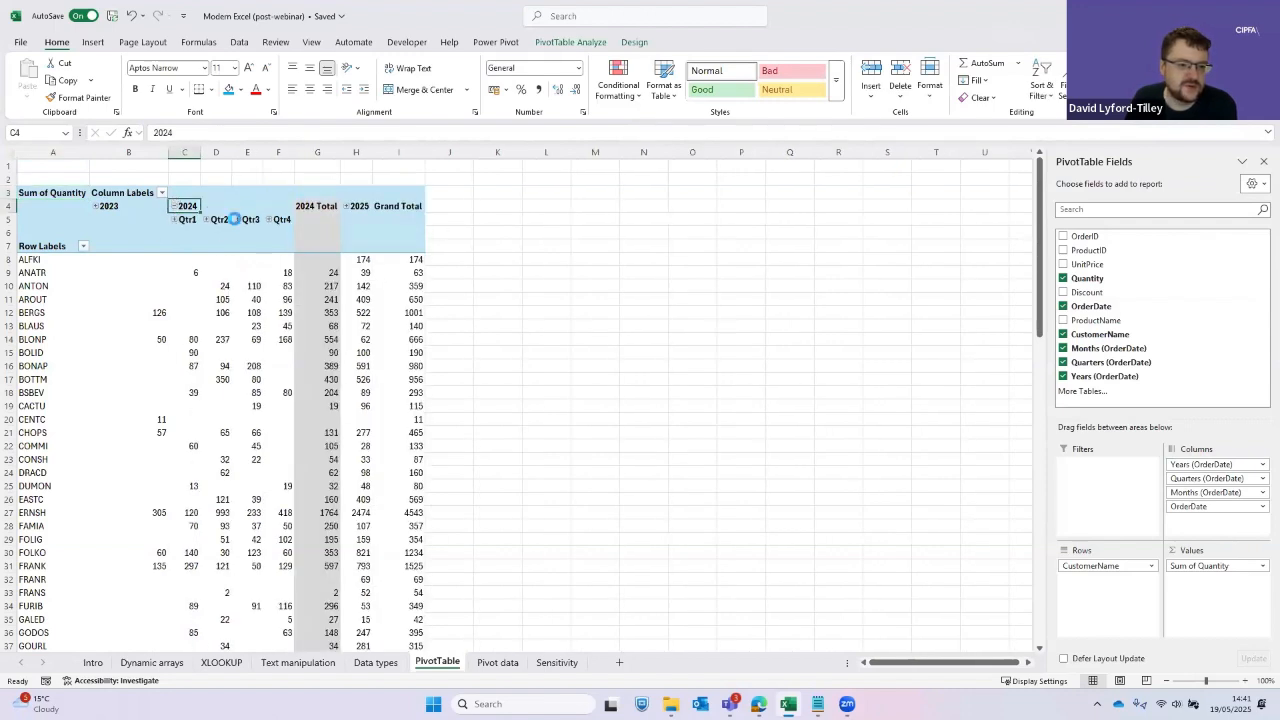
click(238, 219)
click(238, 232)
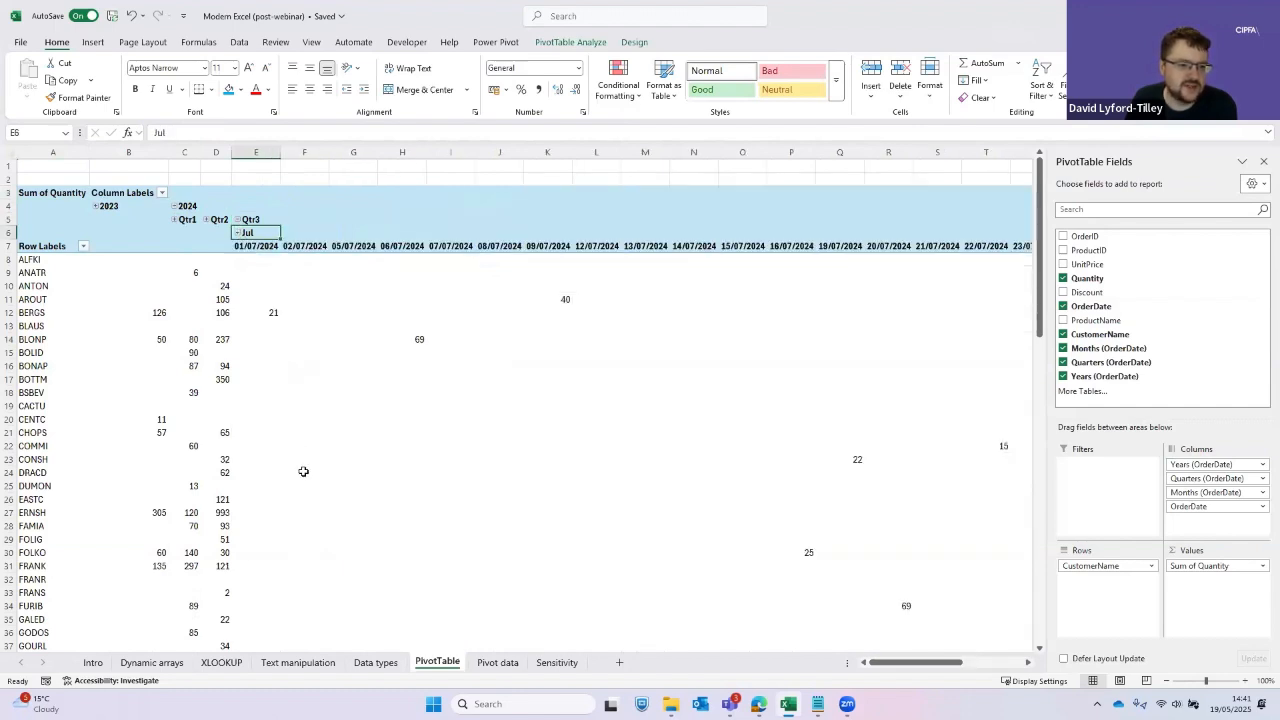
click(174, 206)
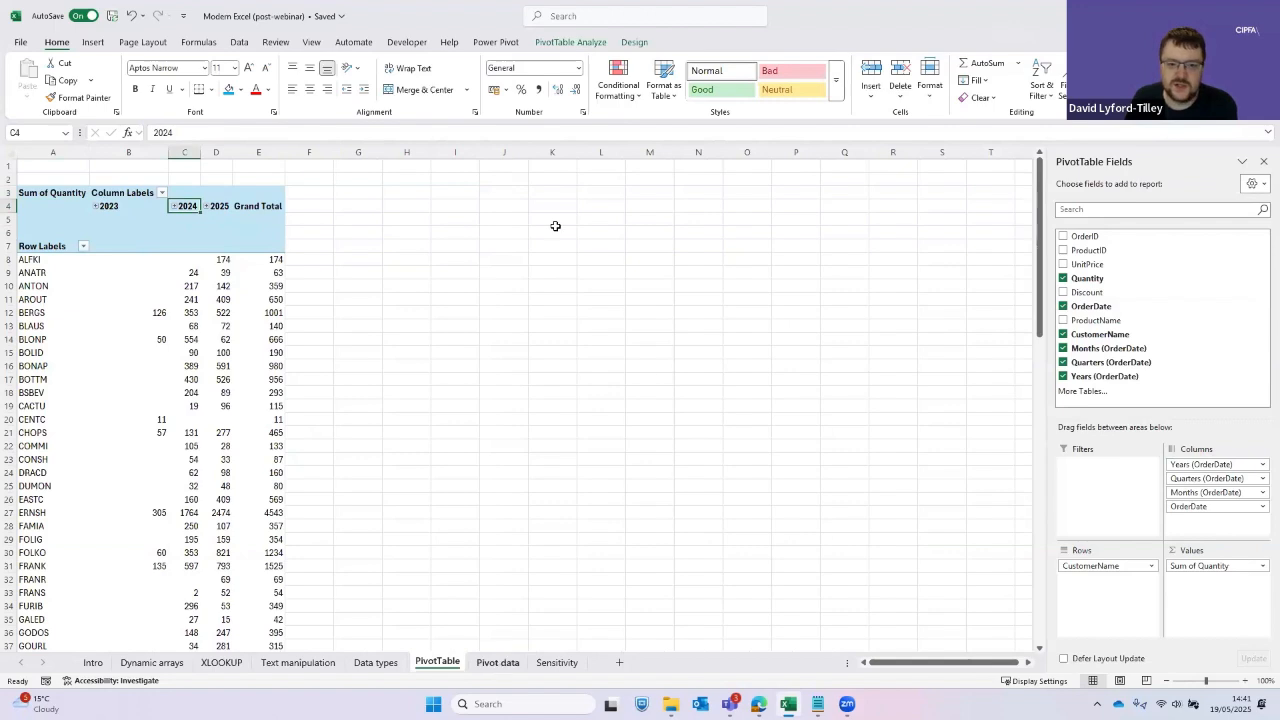
key(ctrl+Page_Down)
click(580, 195)
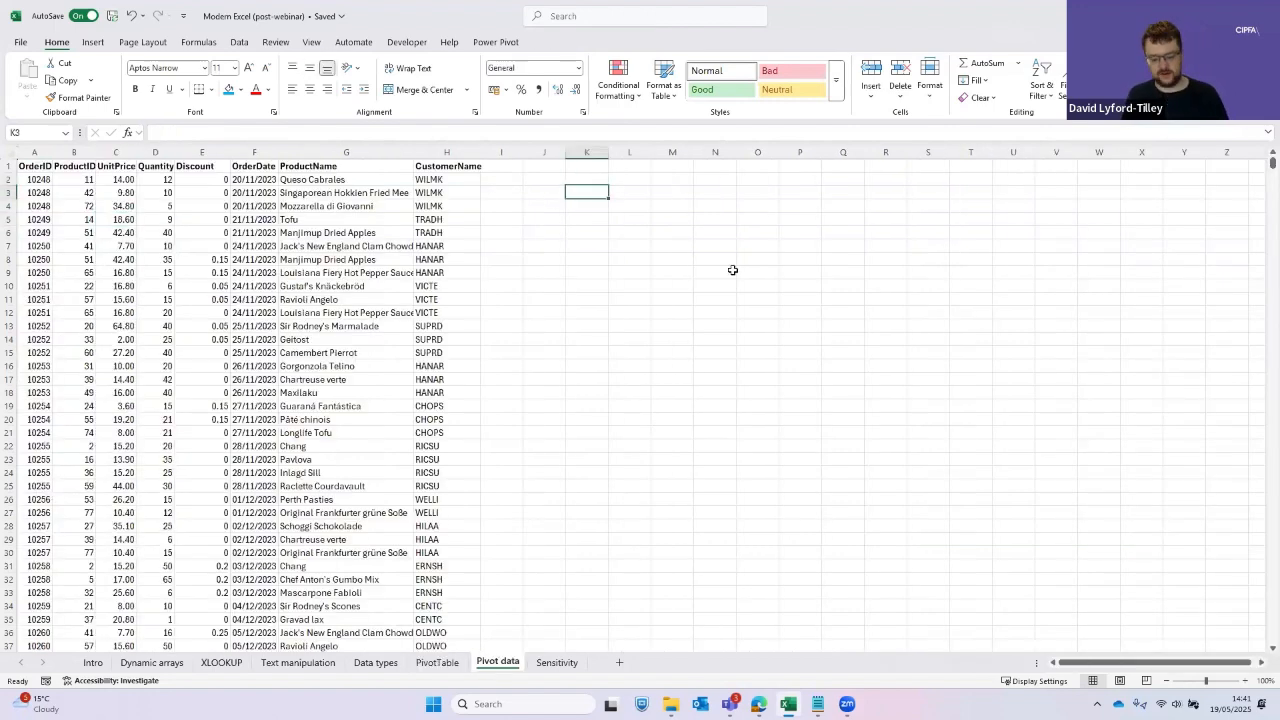
text(=pi)
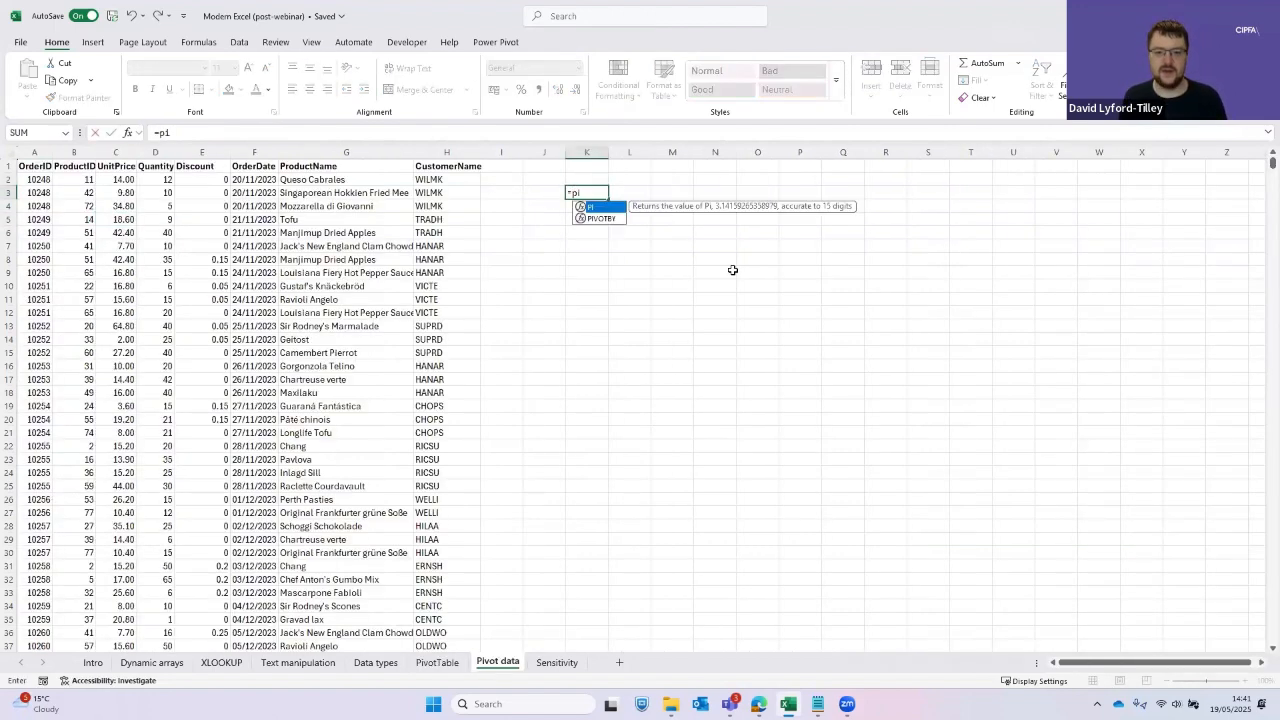
key(Tab)
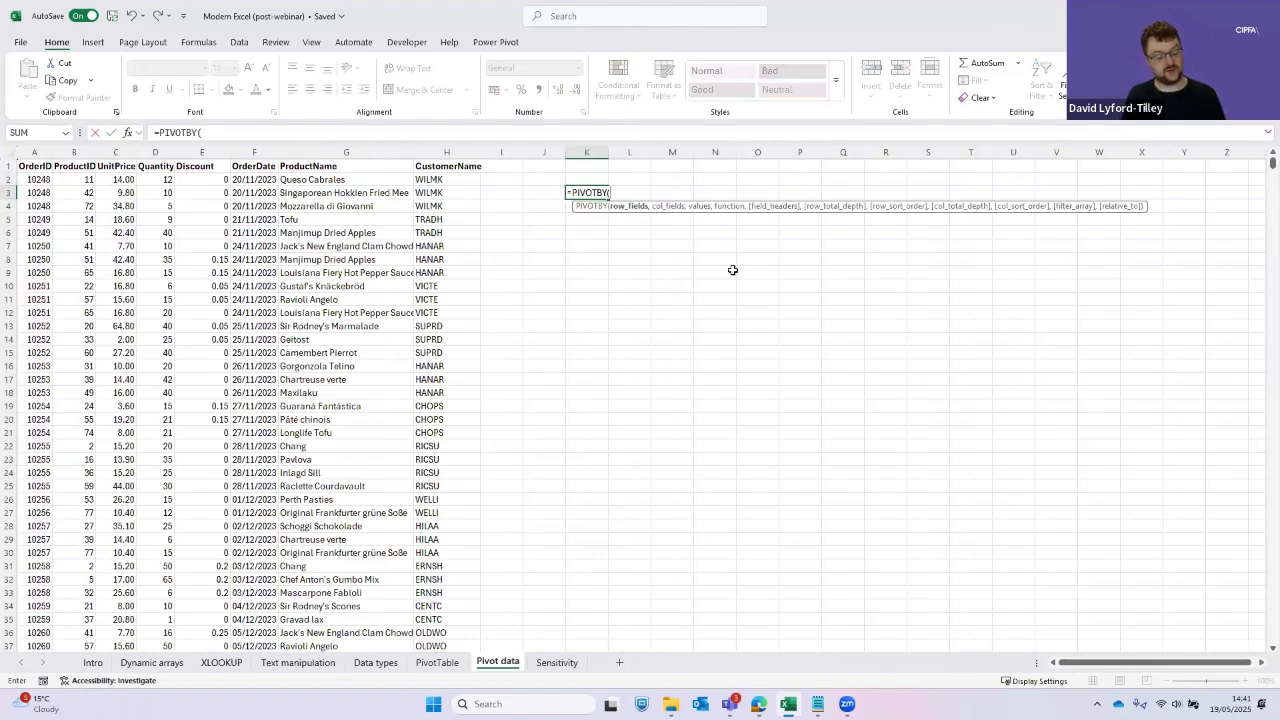
key(Escape)
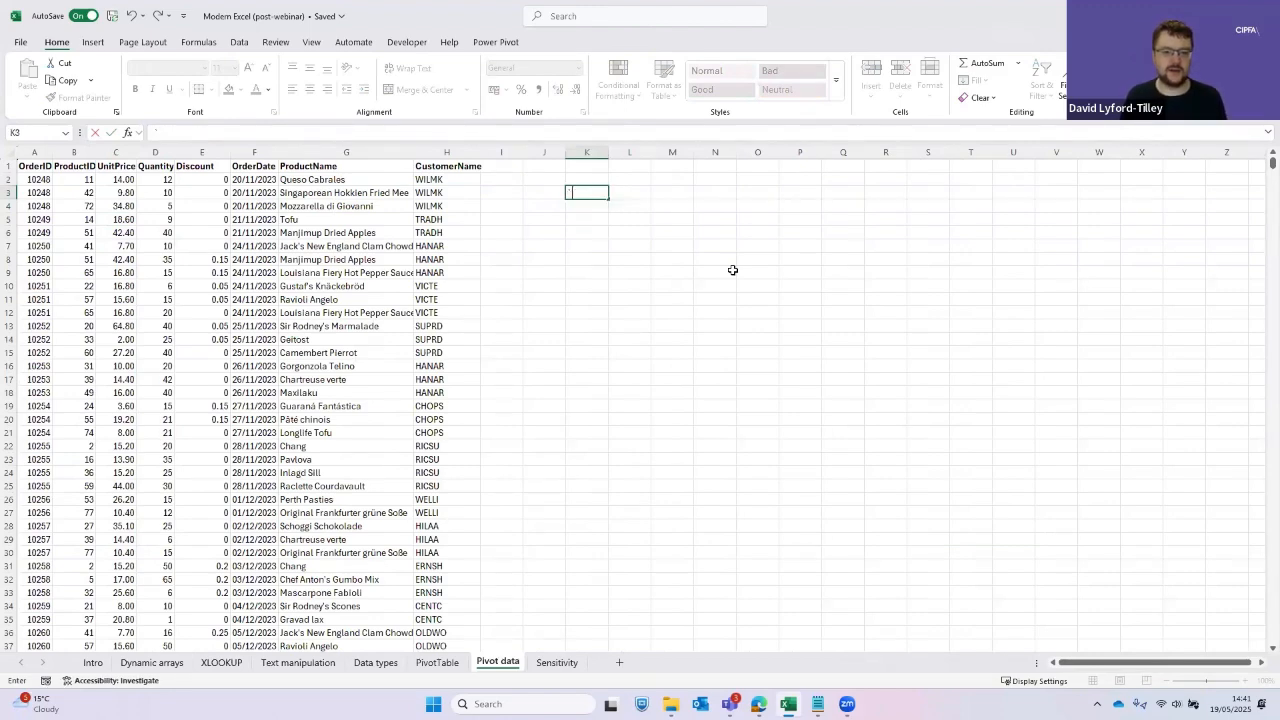
key(ctrl+Page_Up)
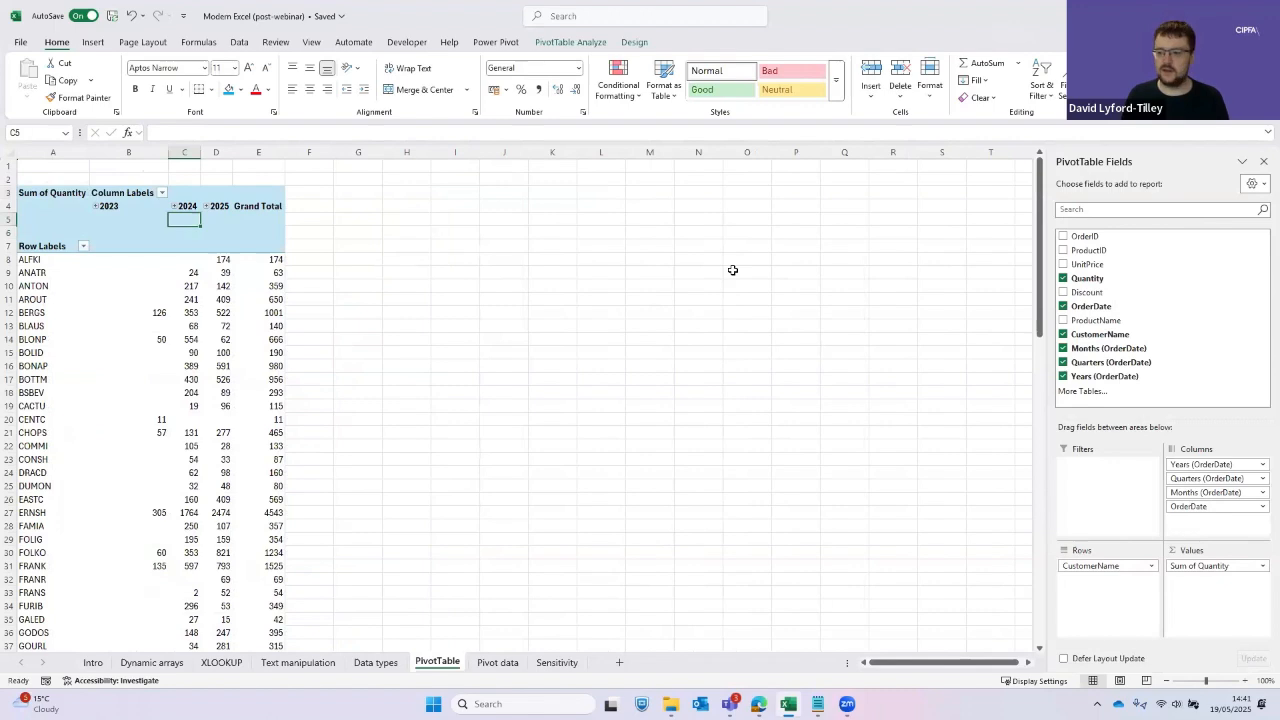
Start a PIVOTBY formula in cell K3 of the Pivot data sheet
key(ctrl+Page_Down)
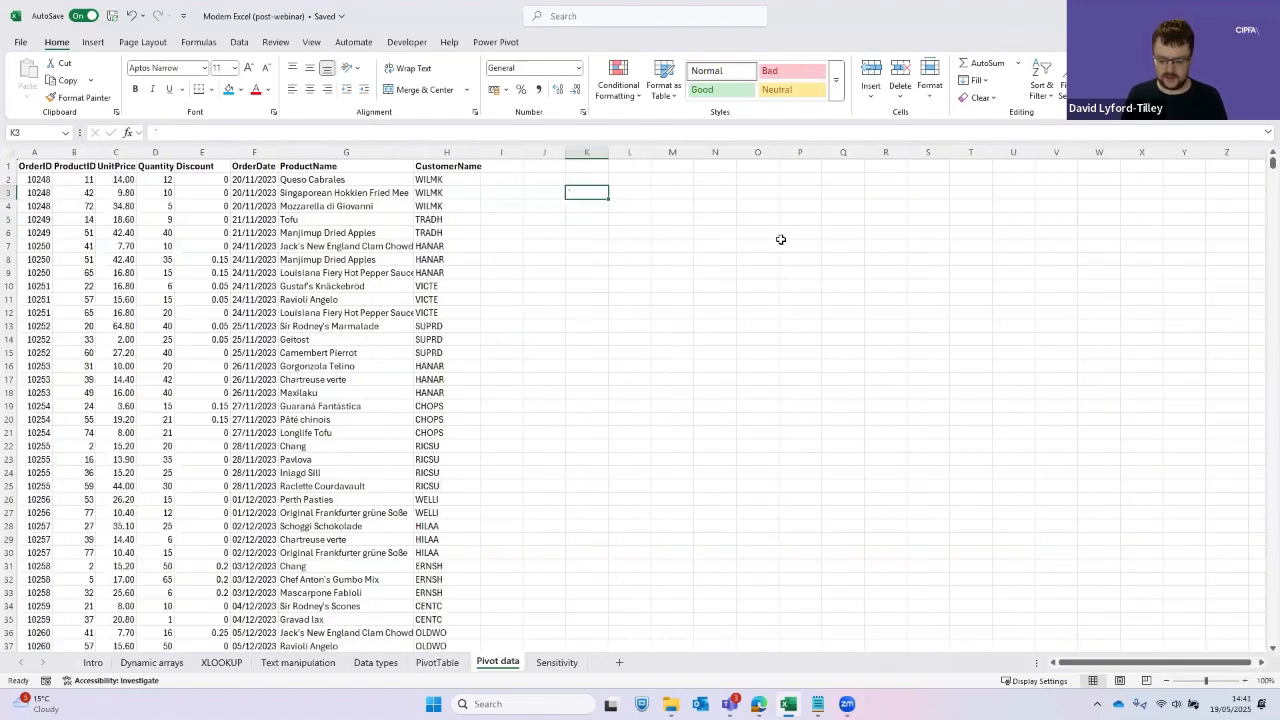
text(=piv)
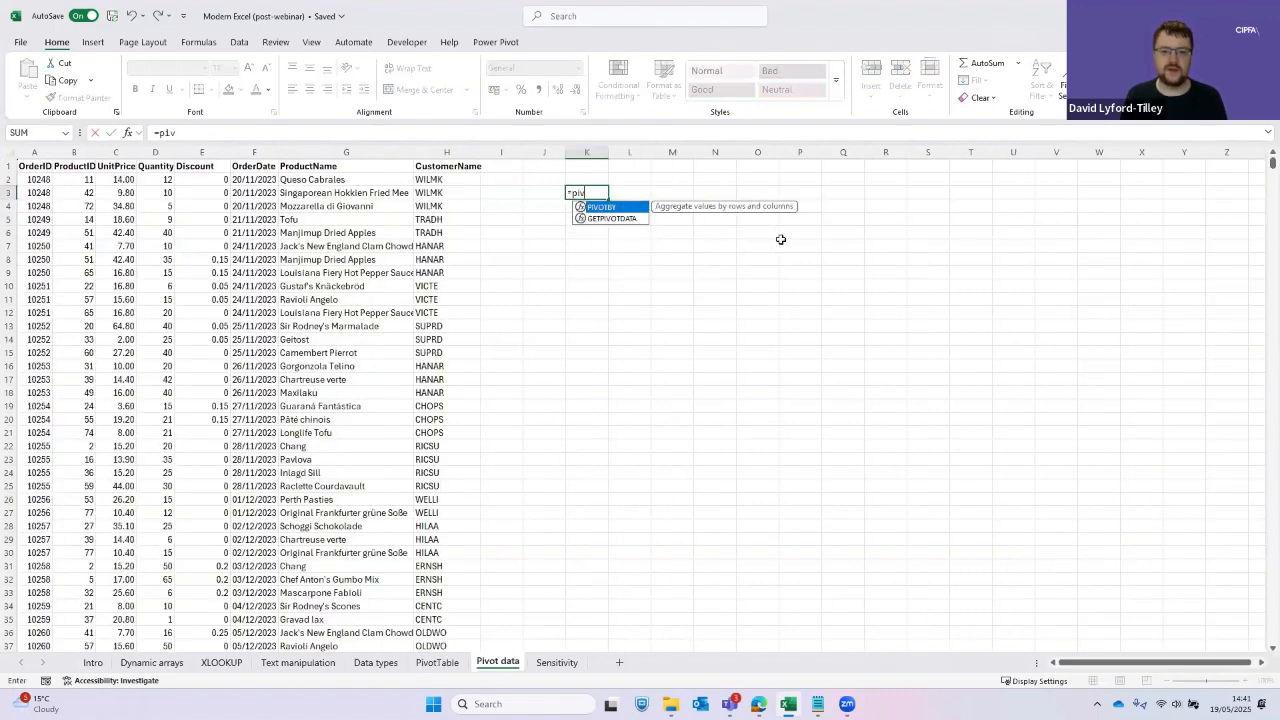
key(Tab)
key(Left)
key(Left)
key(Left)
key(Left)
key(Left)
key(Left)
key(Left)
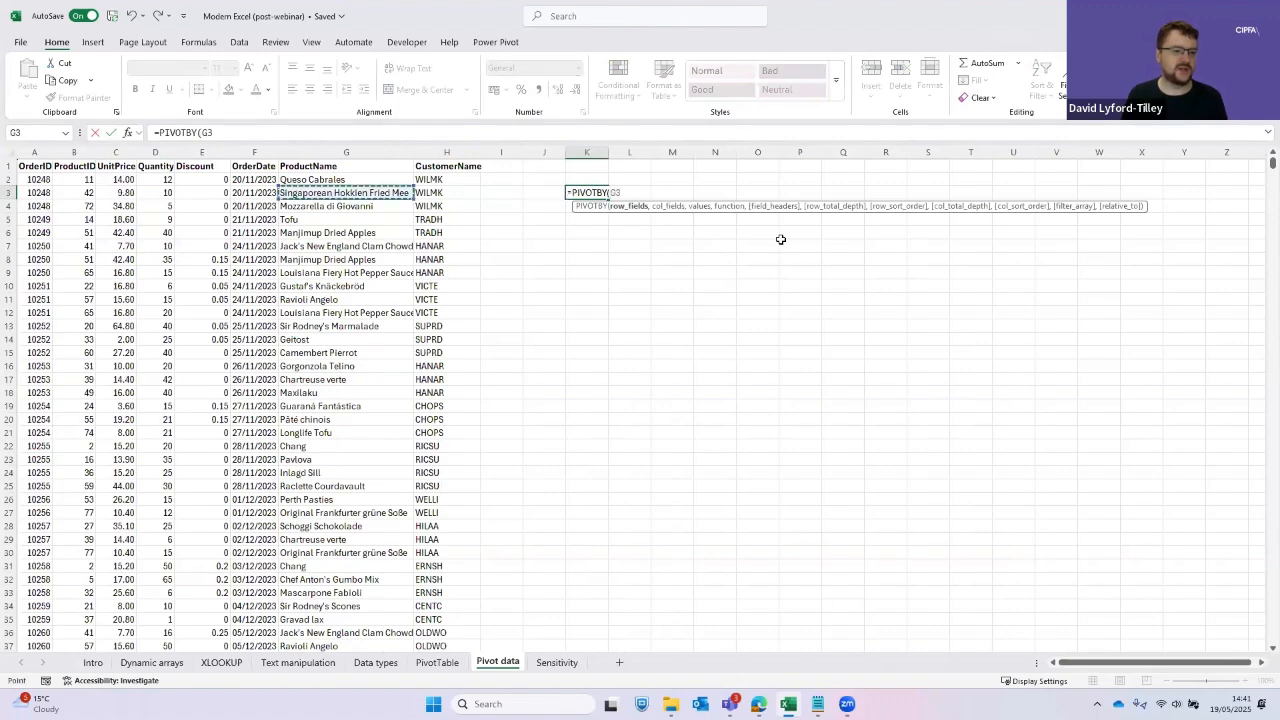
key(Up)
key(ctrl+shift+Down)
text(,)
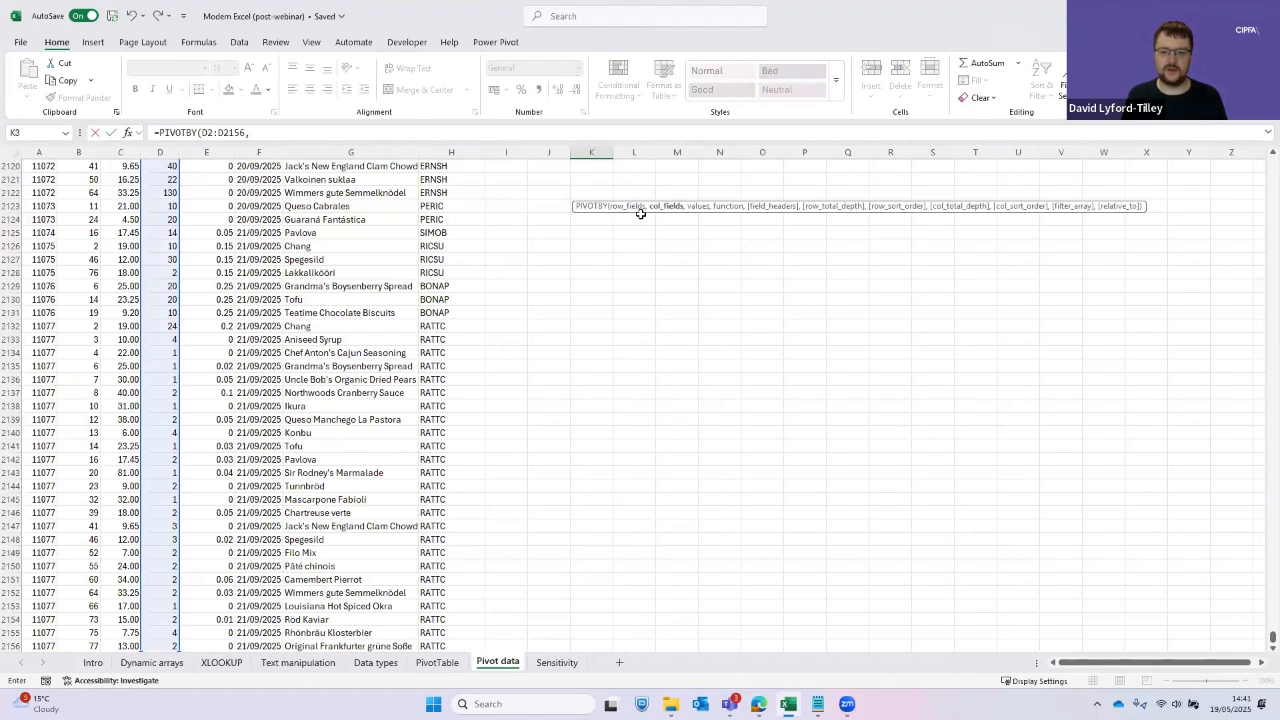
key(BackSpace)
key(BackSpace)
key(BackSpace)
key(BackSpace)
key(BackSpace)
key(BackSpace)
key(BackSpace)
key(BackSpace)
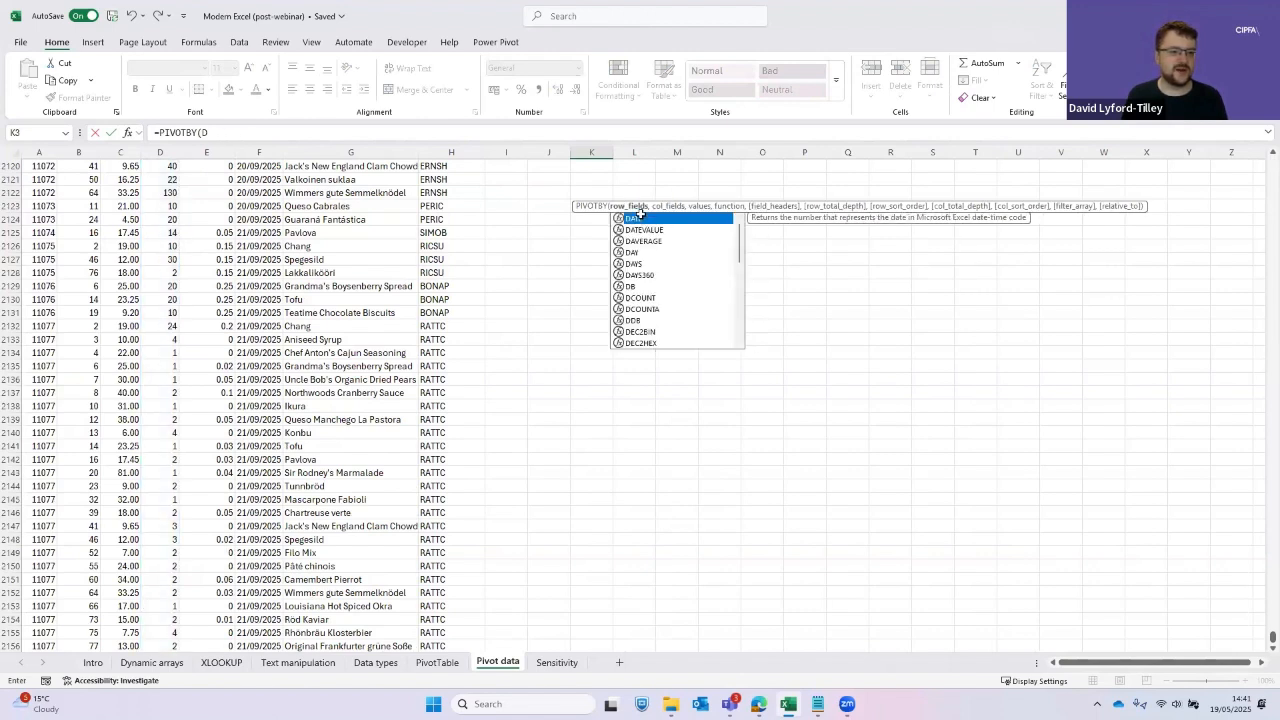
key(BackSpace)
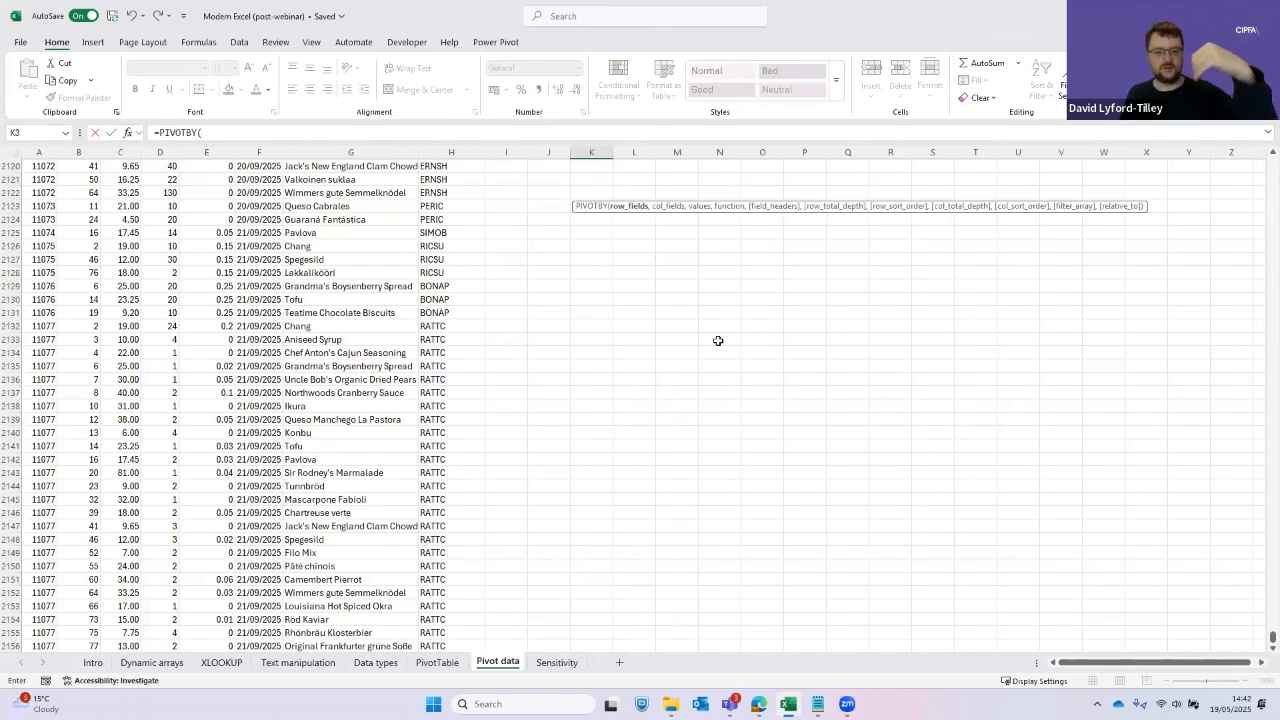
Supply the CustomerName range H2:H2156 as the row fields of the PIVOTBY formula
click(260, 245)
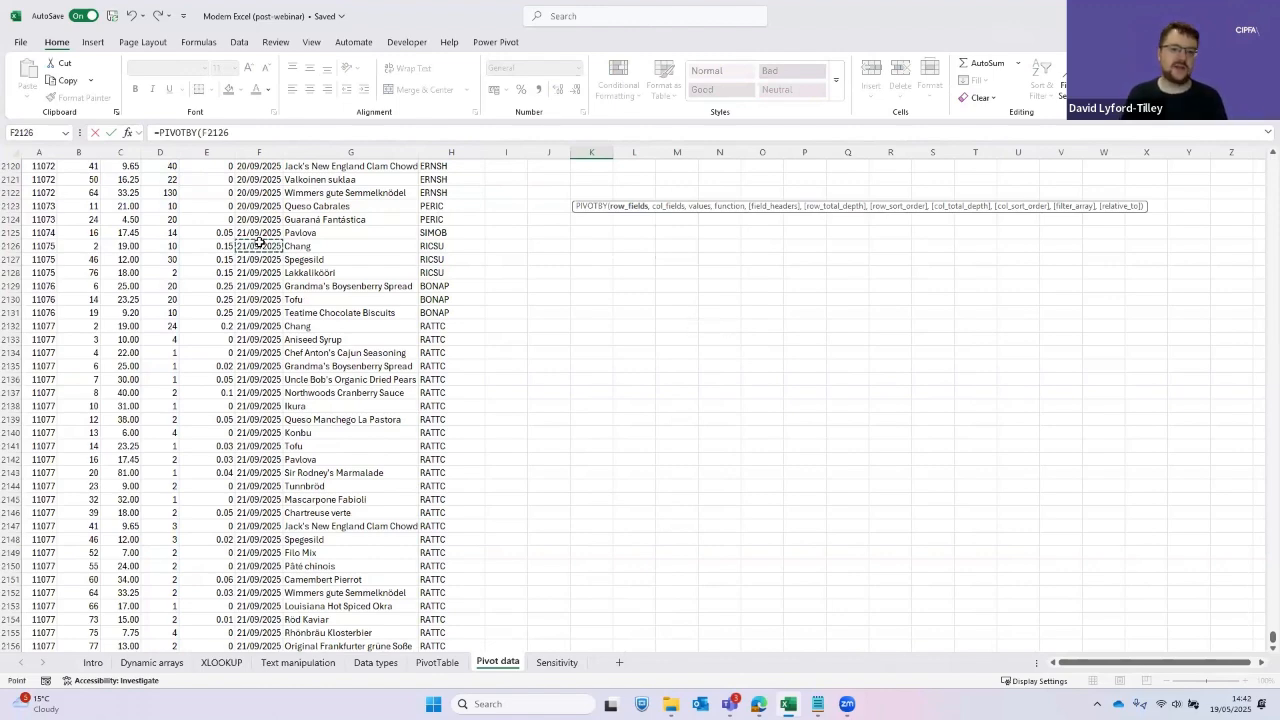
key(ctrl+Up)
key(Right)
key(Right)
key(ctrl+shift+Down)
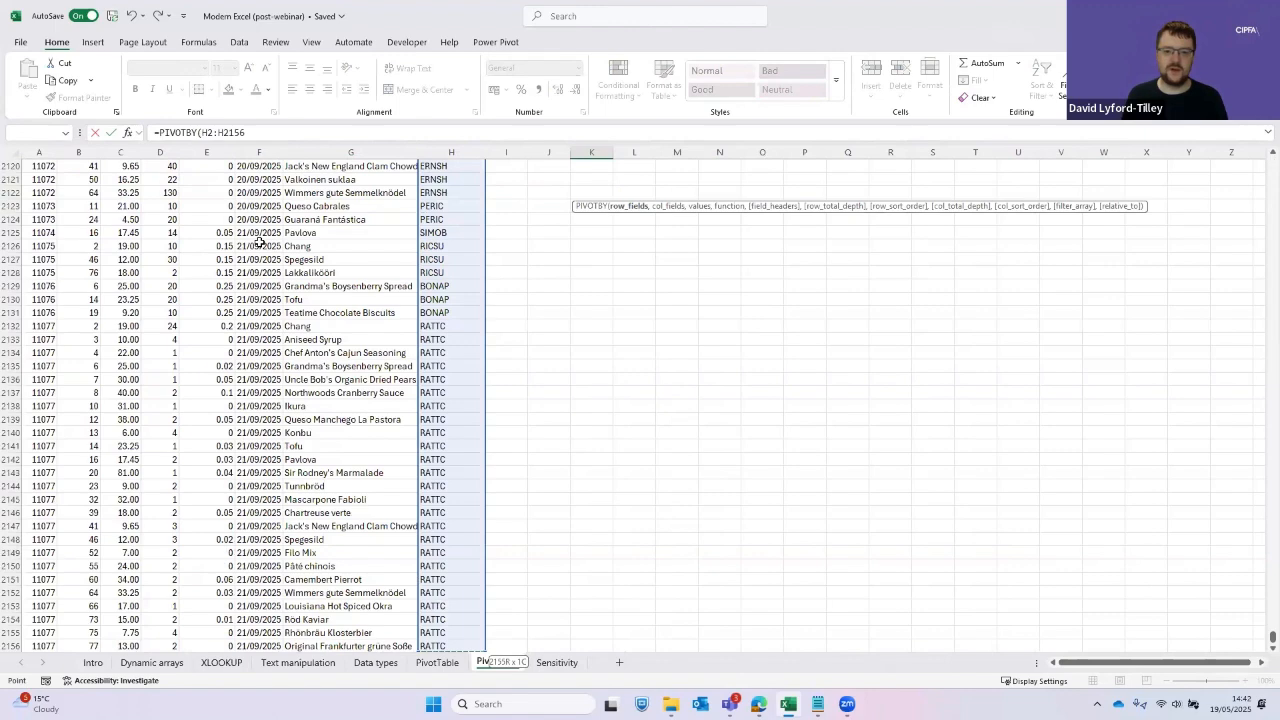
text(,)
Supply the OrderDate range F2:F2156 as the column fields of the PIVOTBY formula
key(Left)
key(Left)
key(Left)
key(Left)
key(Left)
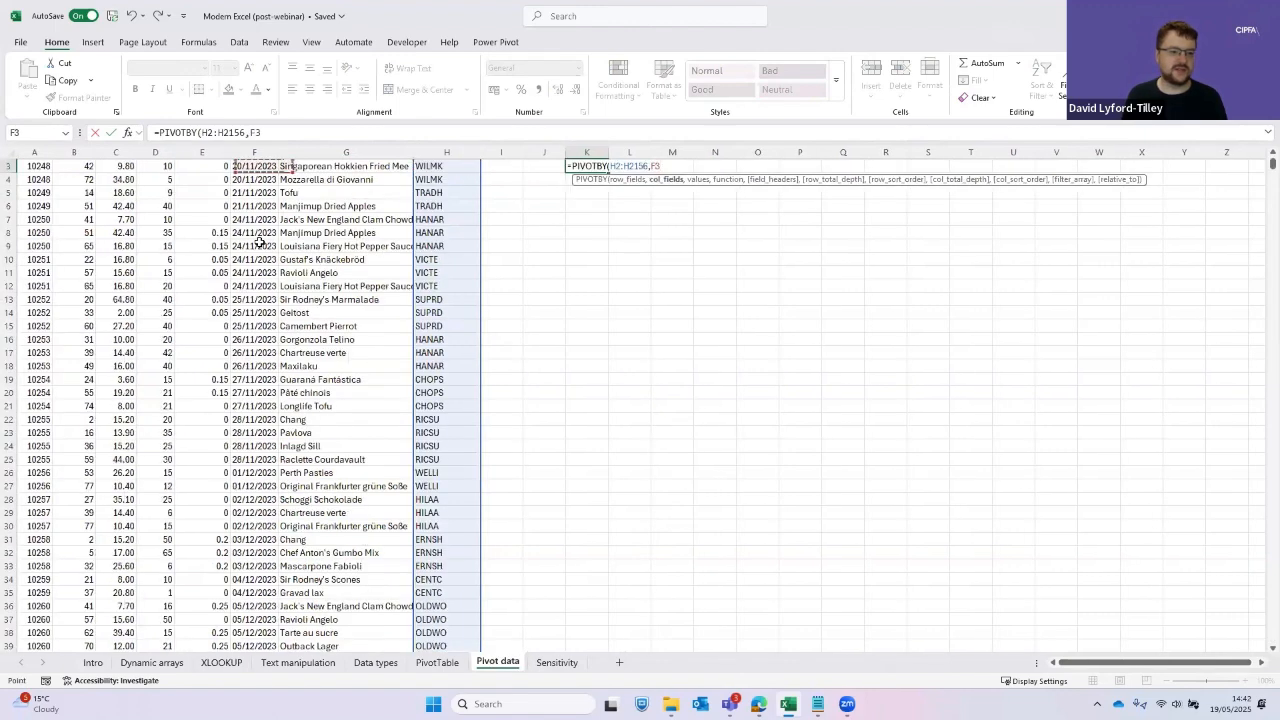
key(Up)
key(ctrl+shift+Down)
text(,)
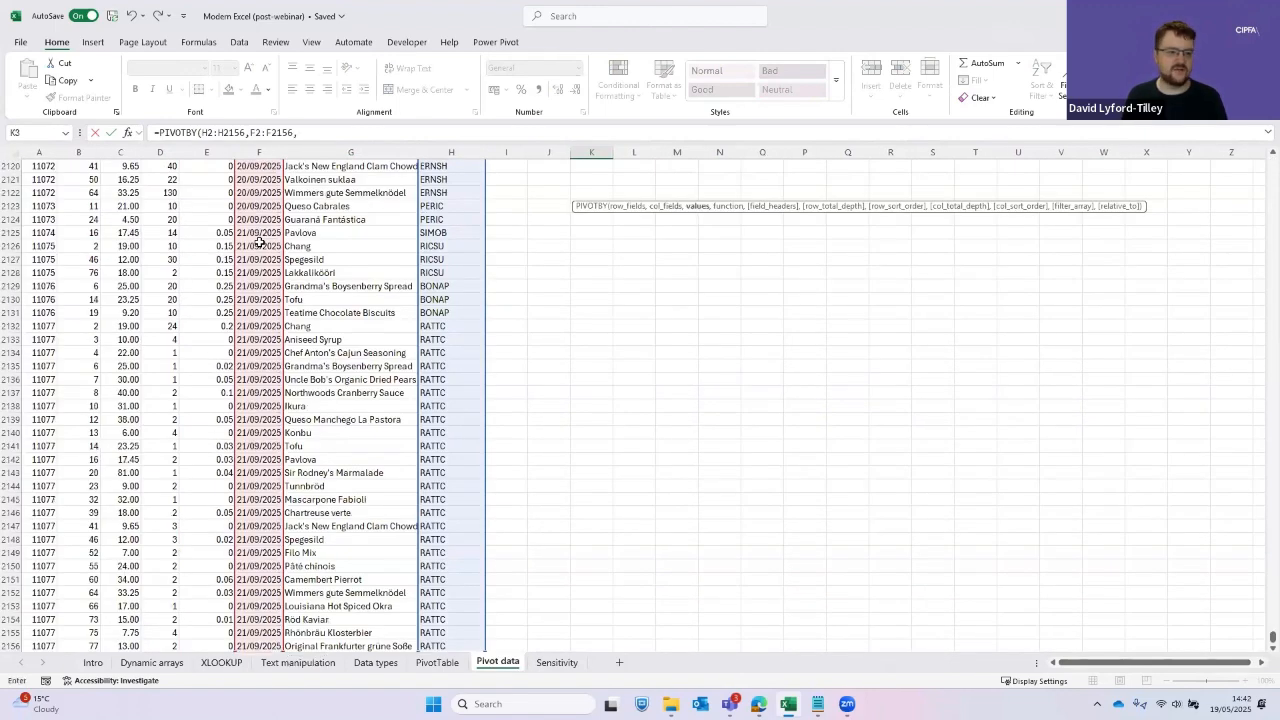
Complete the PIVOTBY formula with the Quantity range D2:D2156 as values and SUM as the aggregation function
key(Left)
key(Left)
key(Left)
key(Left)
key(Left)
key(Left)
key(Up)
key(Left)
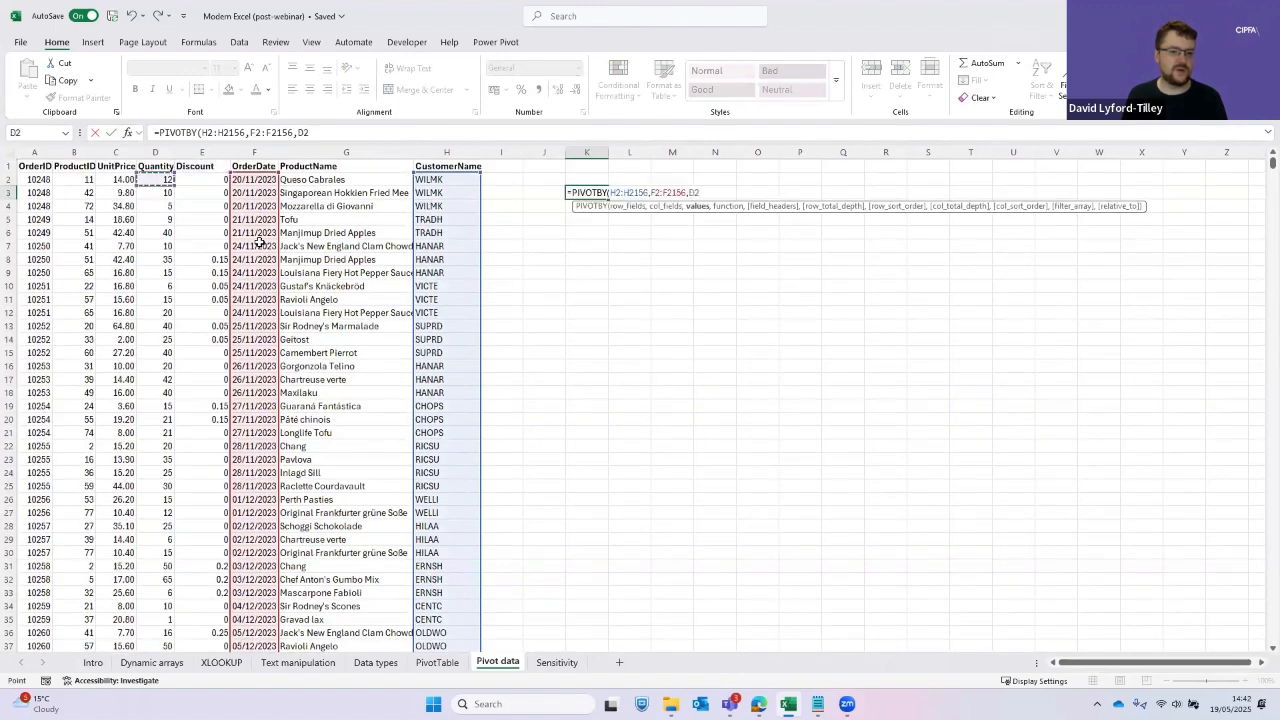
key(ctrl+shift+Down)
text(m)
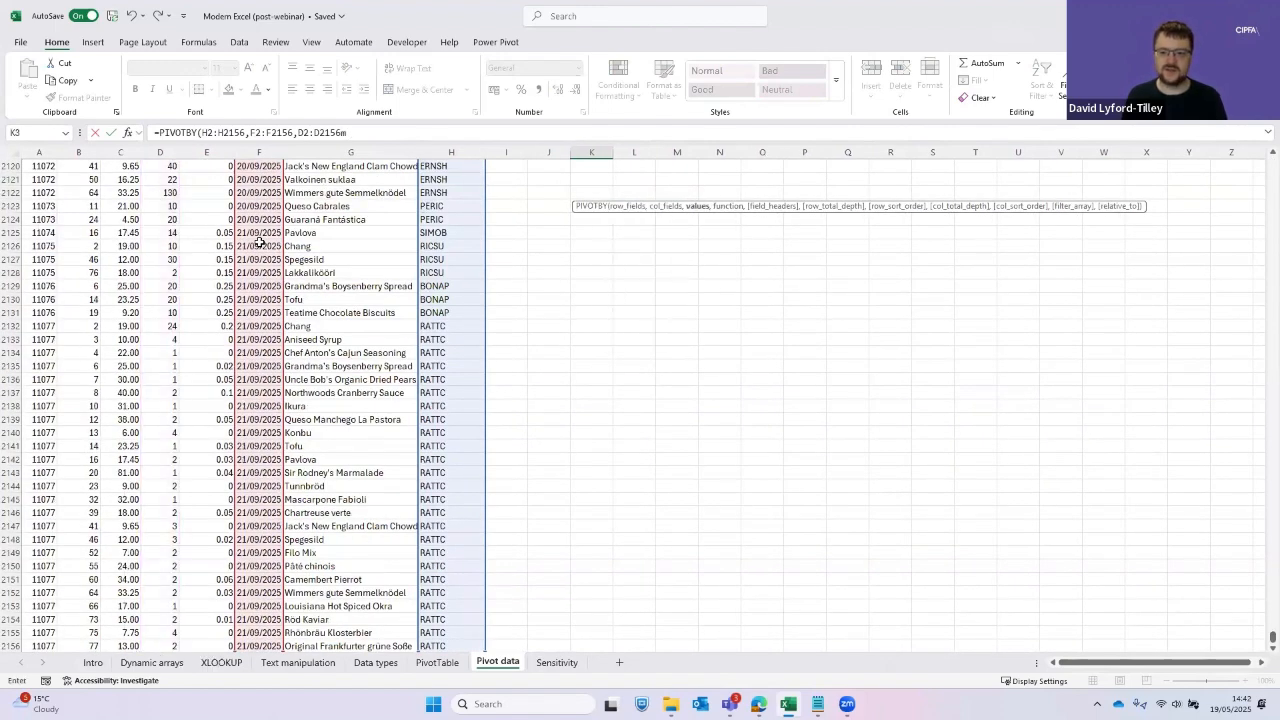
key(BackSpace)
text(,SUM))
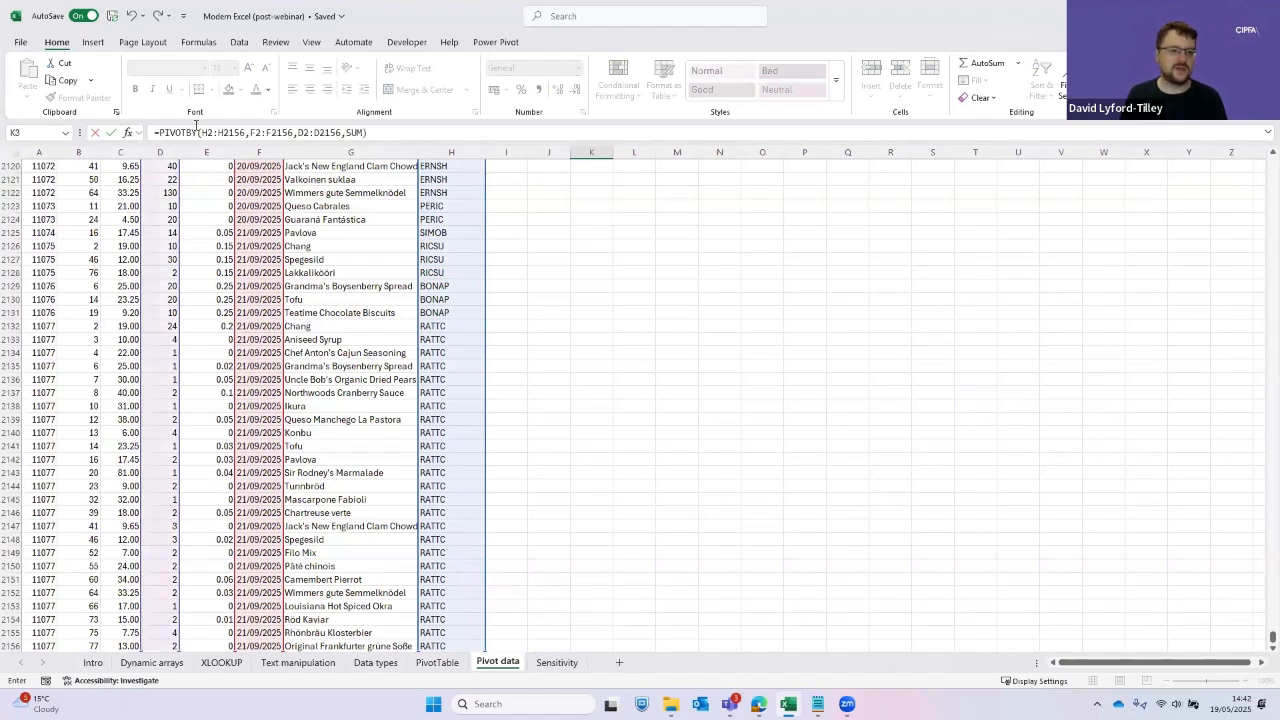
Check the row fields, values and function arguments of the PIVOTBY formula and commit it in K3
click(197, 130)
drag(201, 132, 246, 132)
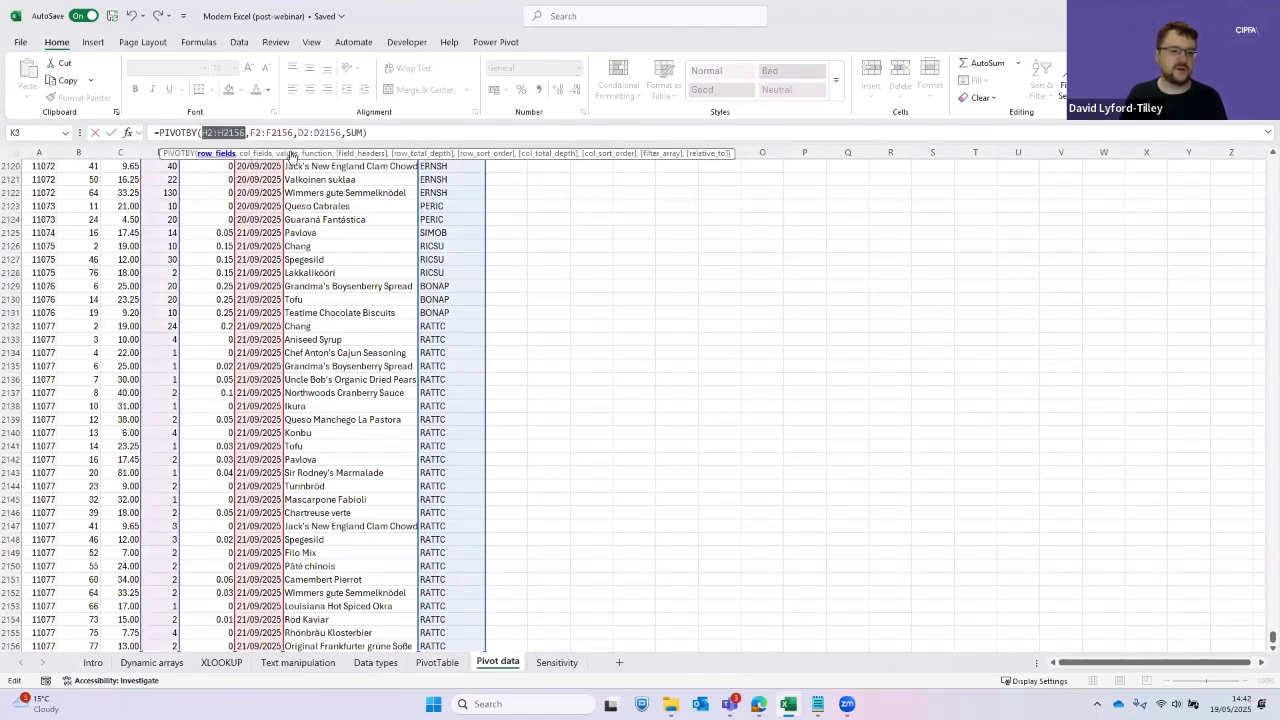
click(255, 153)
click(315, 153)
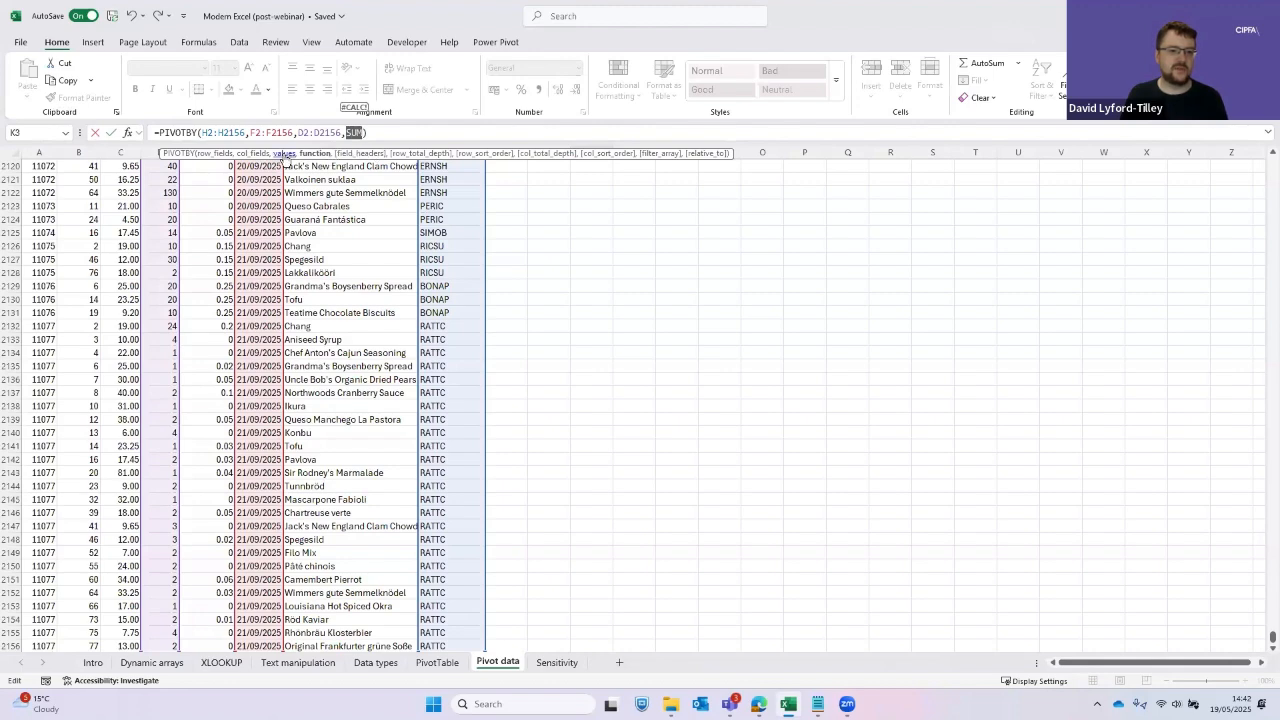
click(285, 154)
key(Escape)
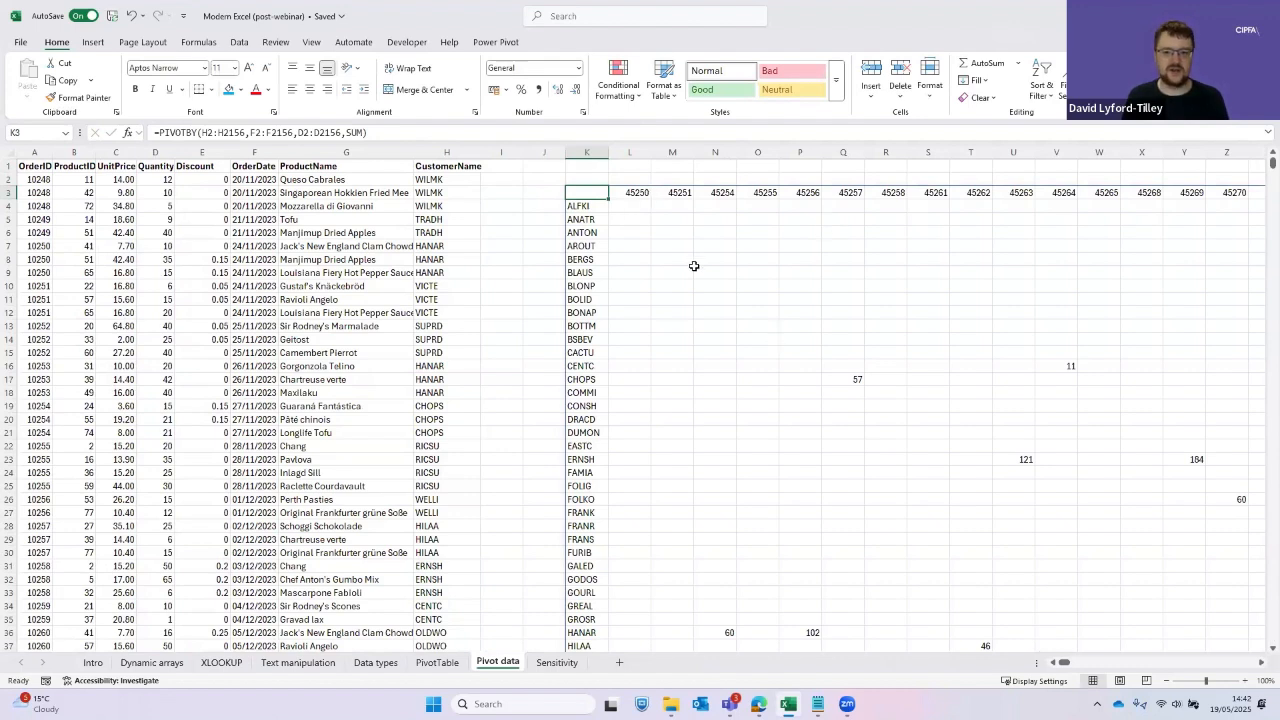
Look at the field headers options of the PIVOTBY formula in K3, leaving its arguments as they are
key(F2)
key(BackSpace)
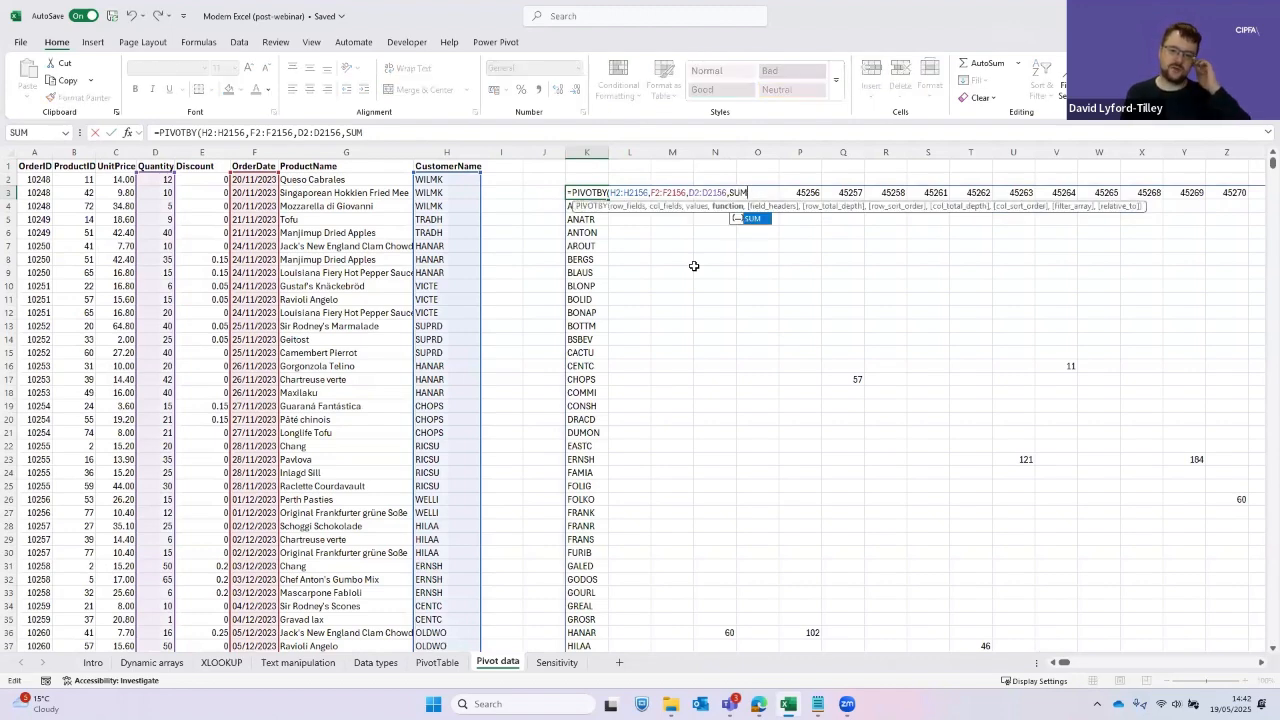
text(,)
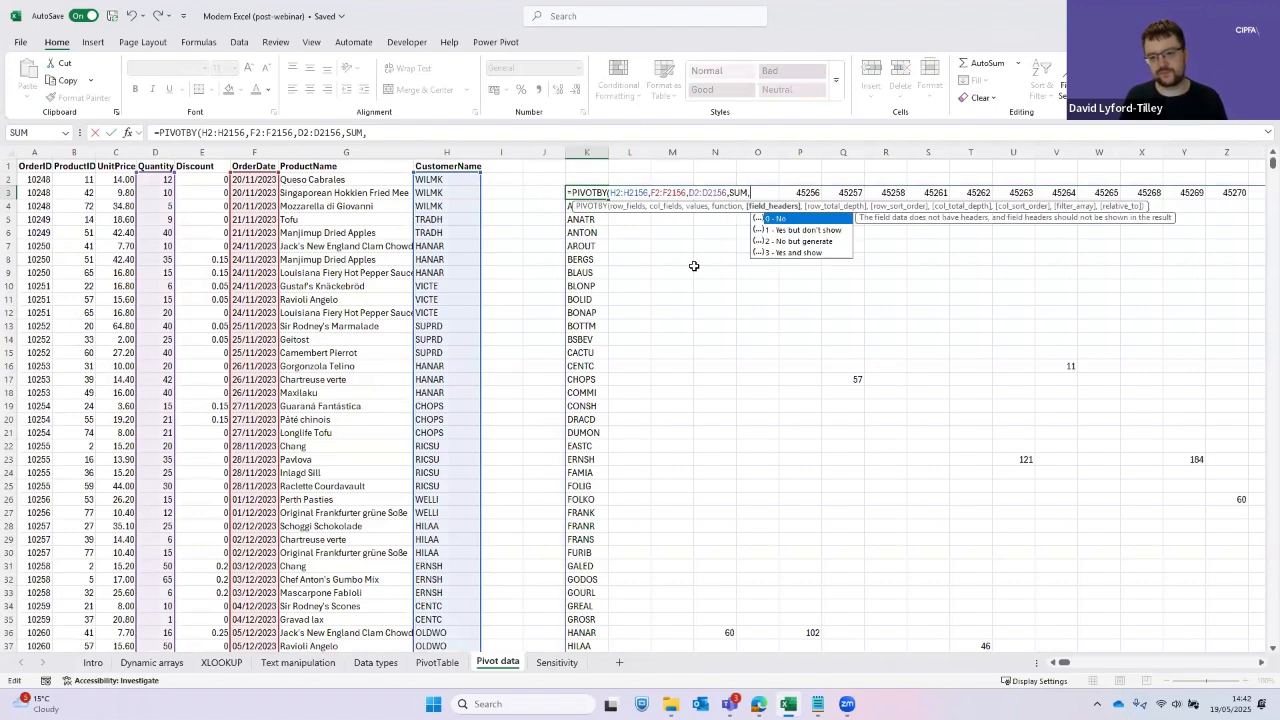
key(BackSpace)
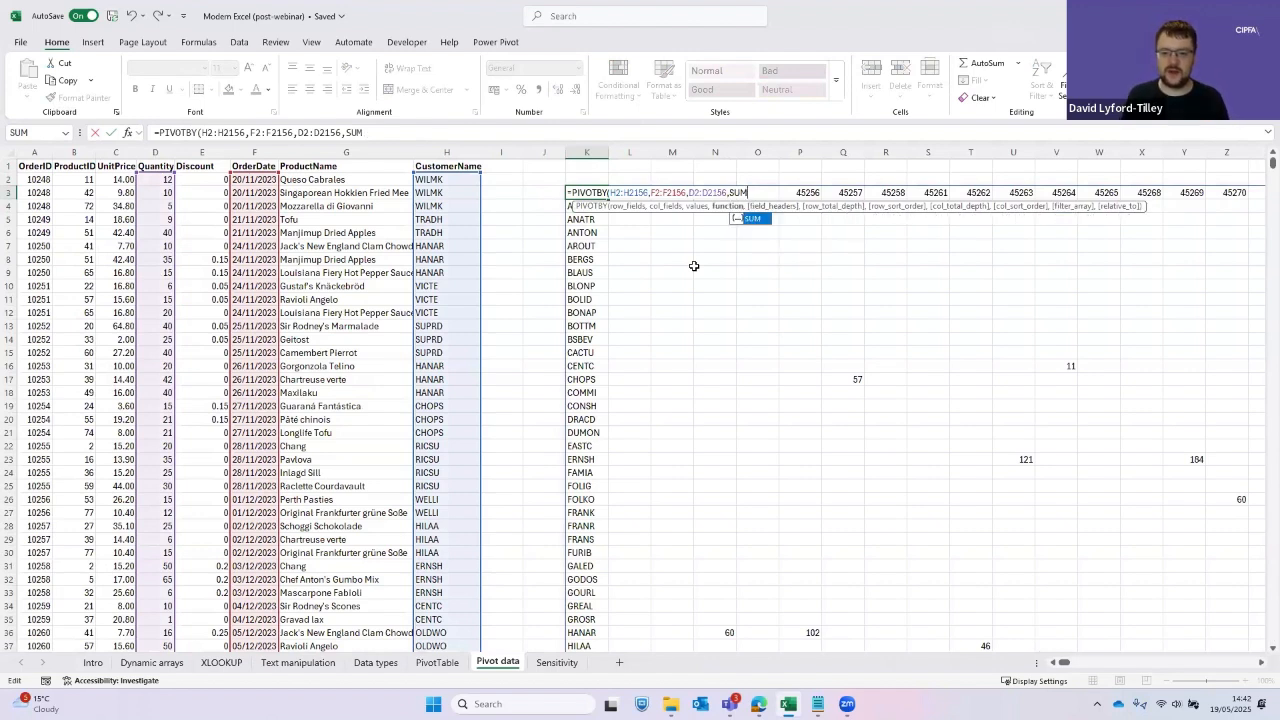
text())
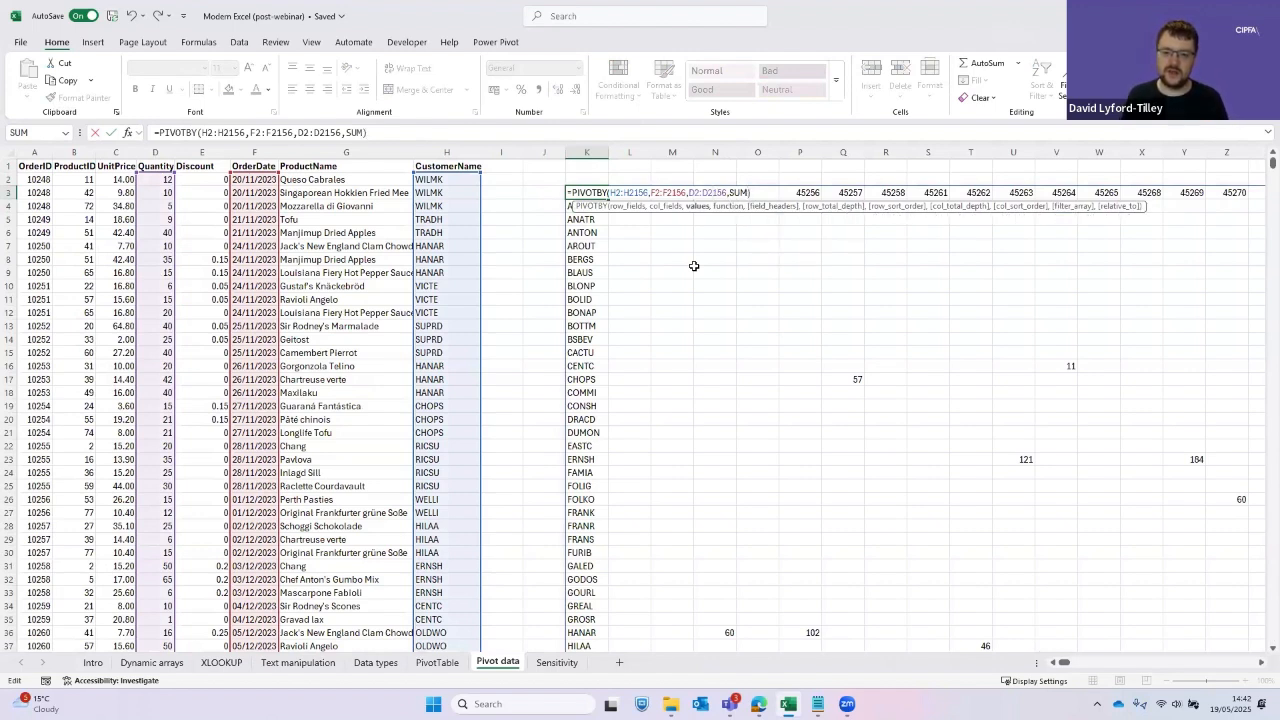
Wrap the column field range F2:F2156 of the PIVOTBY formula in YEAR, commit it and check the year headings
key(Left)
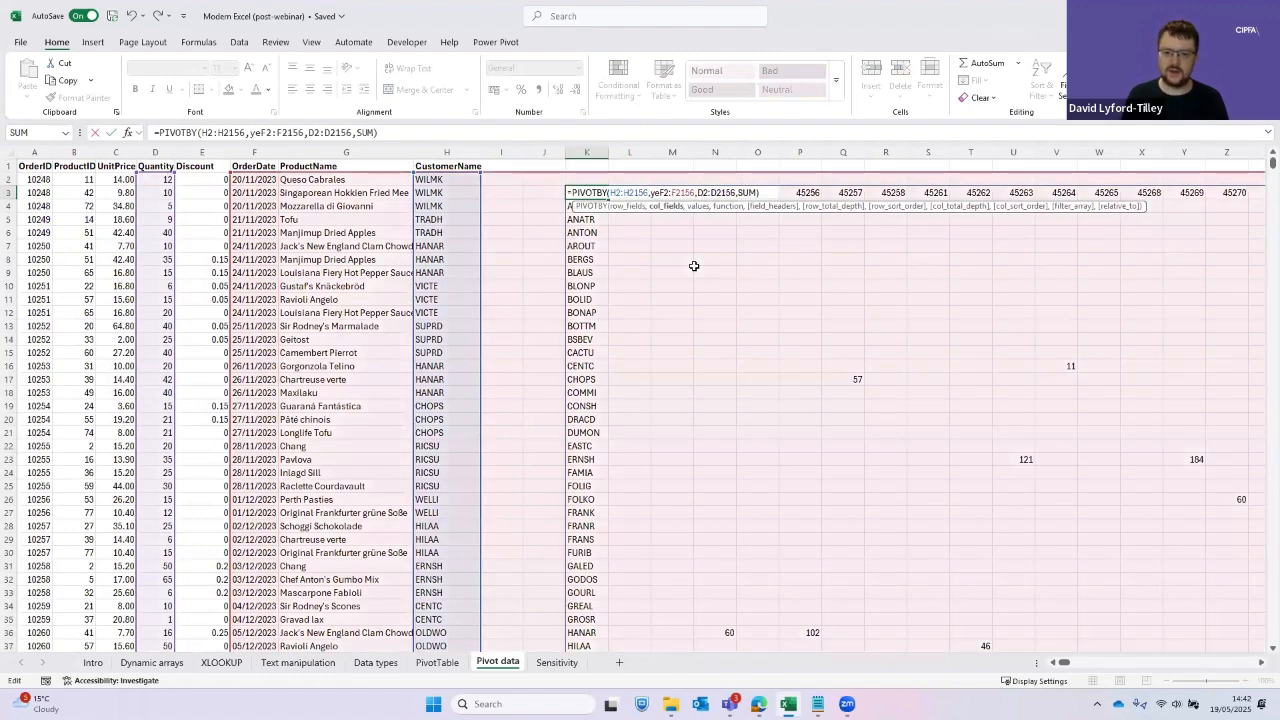
text(year()
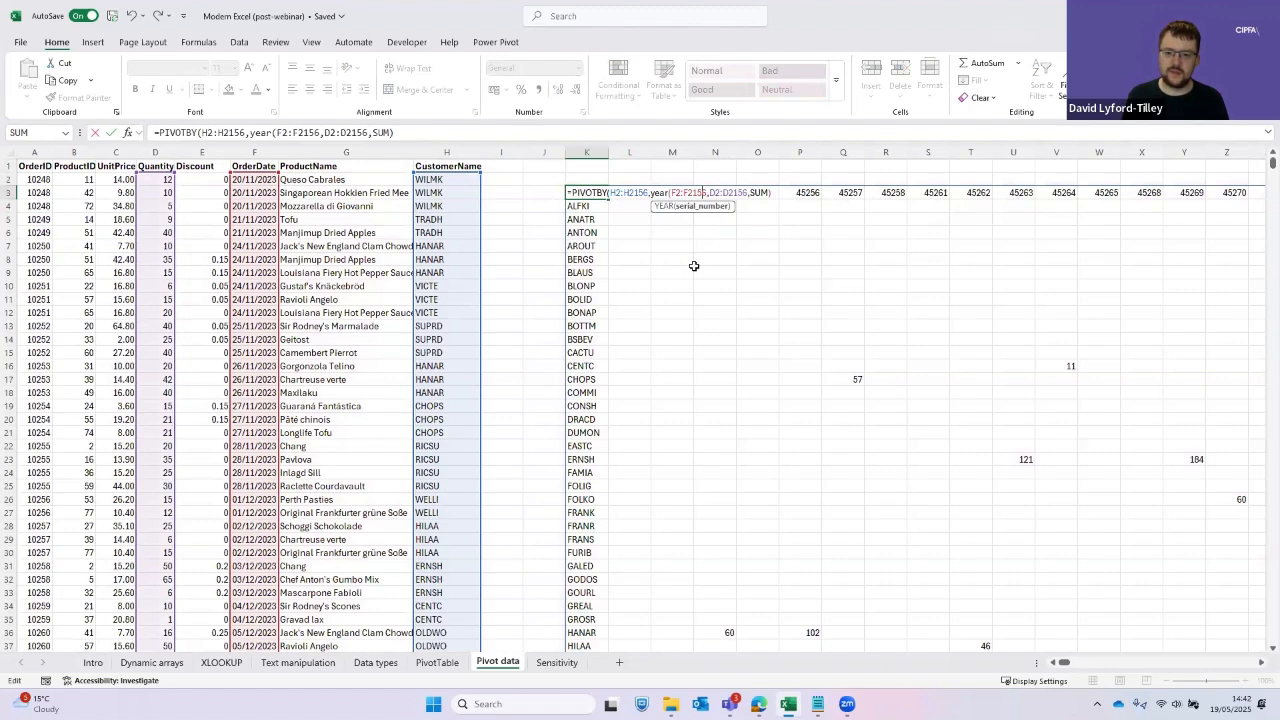
text())
key(Return)
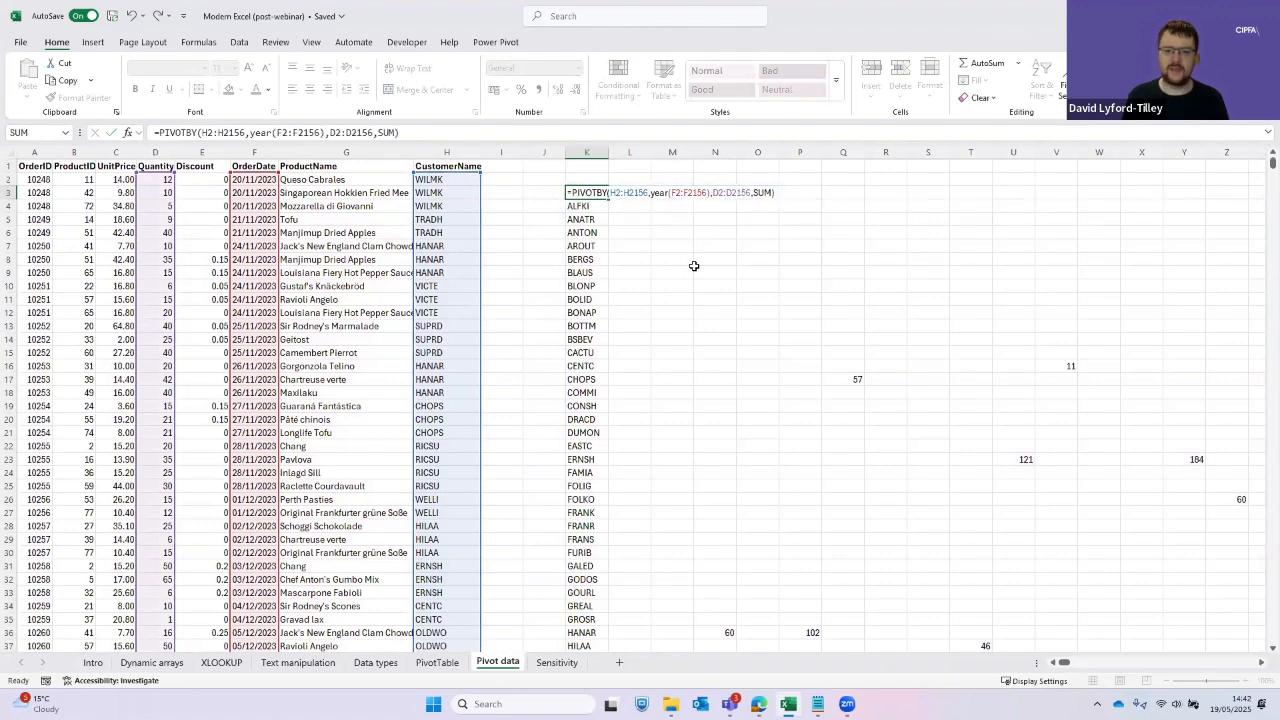
key(Up)
key(Right)
key(Right)
key(Right)
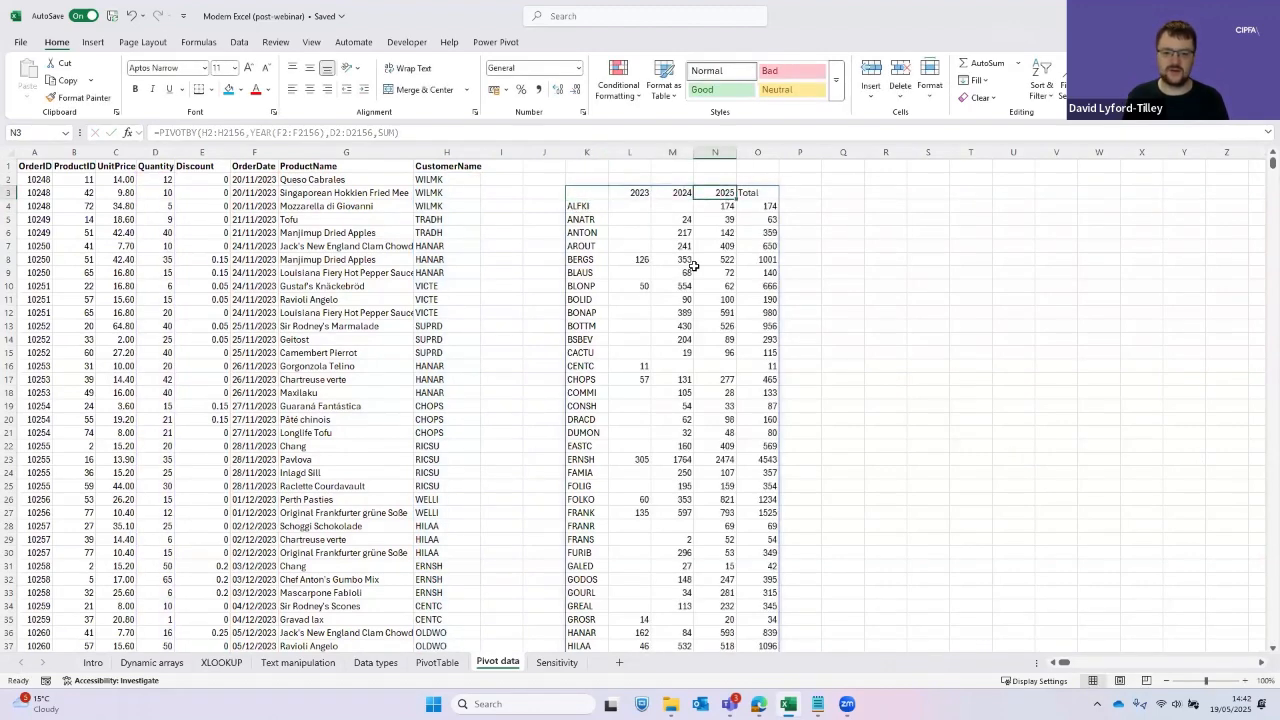
Review the column fields argument and the optional field headers settings of the K3 formula, leaving the formula unchanged
key(Left)
key(Left)
key(Left)
key(F2)
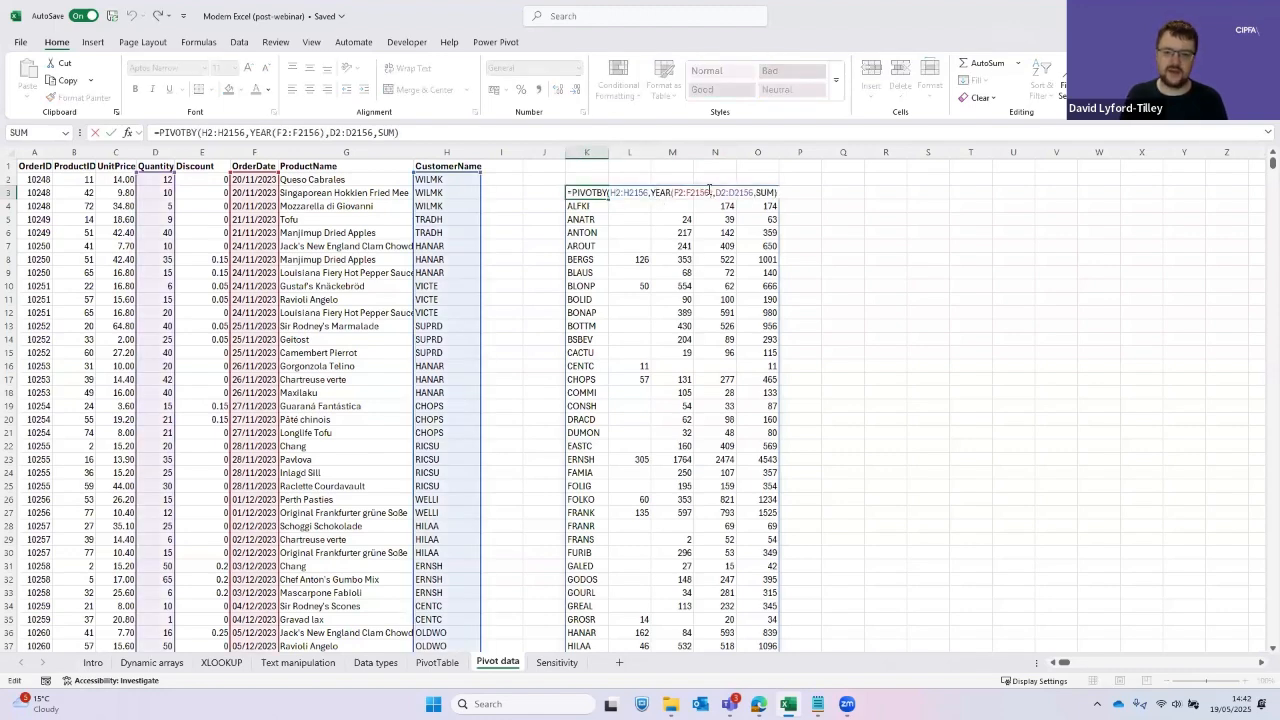
click(708, 191)
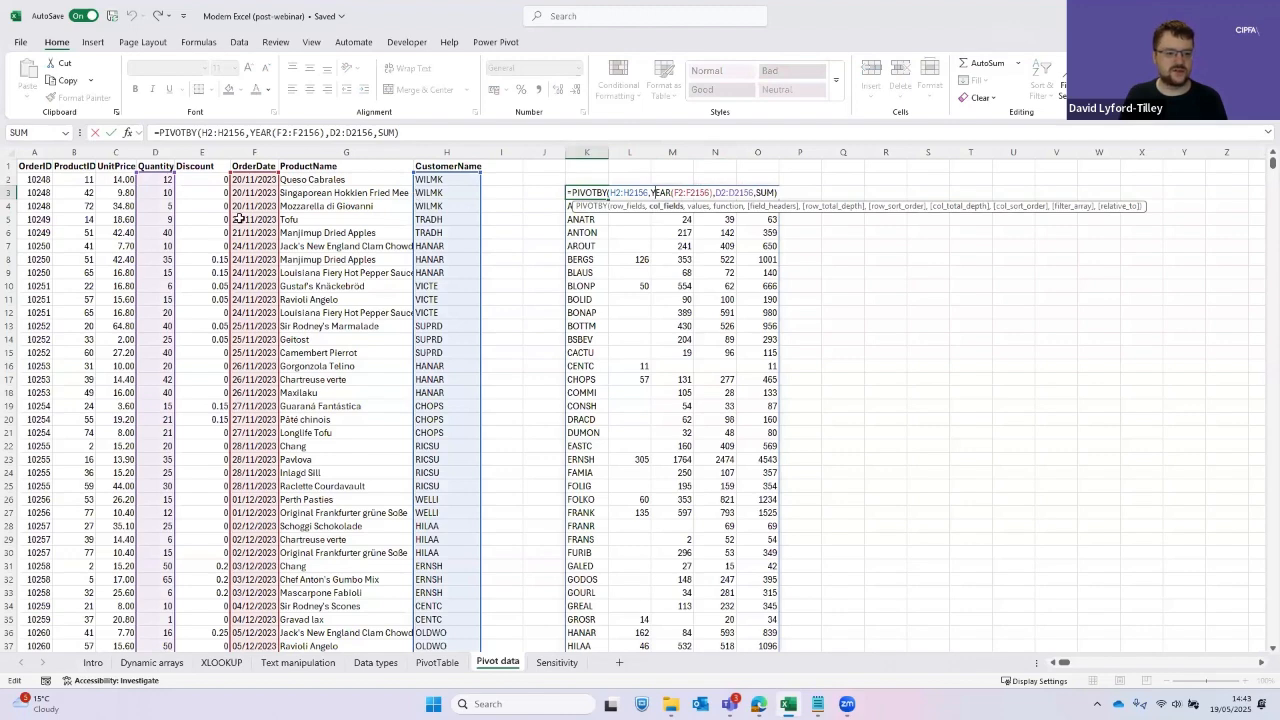
click(777, 188)
key(BackSpace)
text(,)
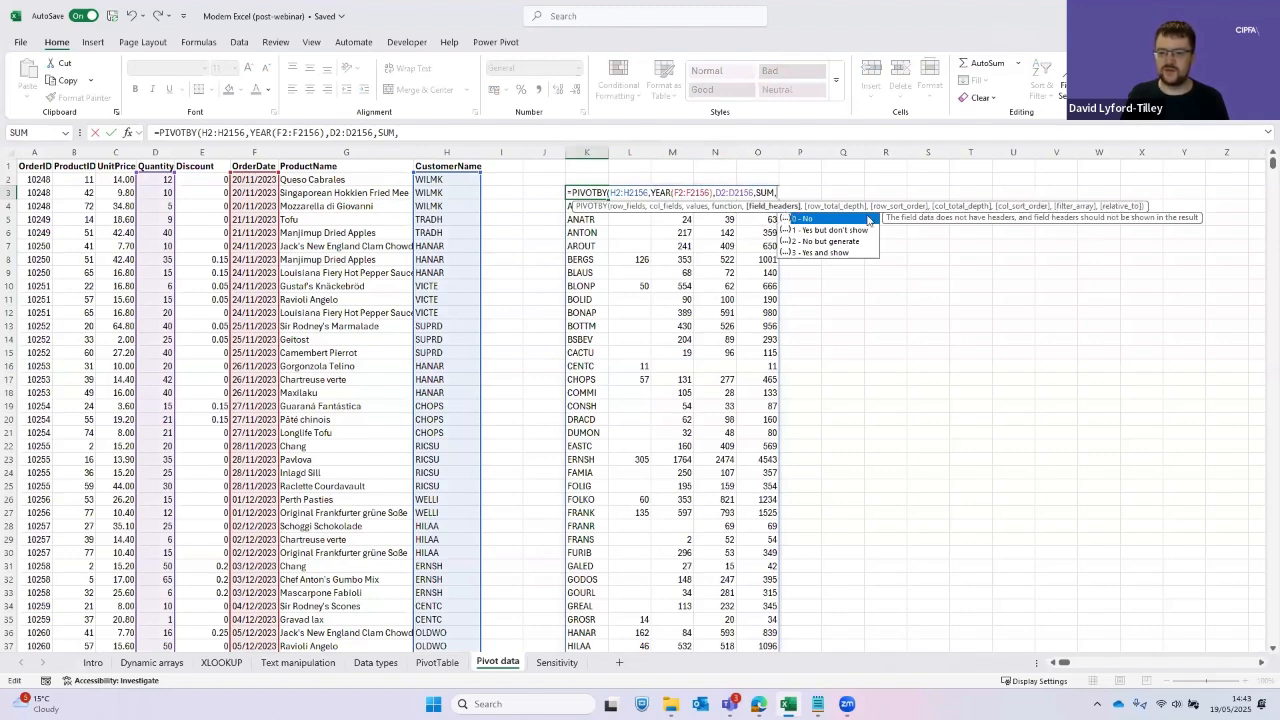
key(Escape)
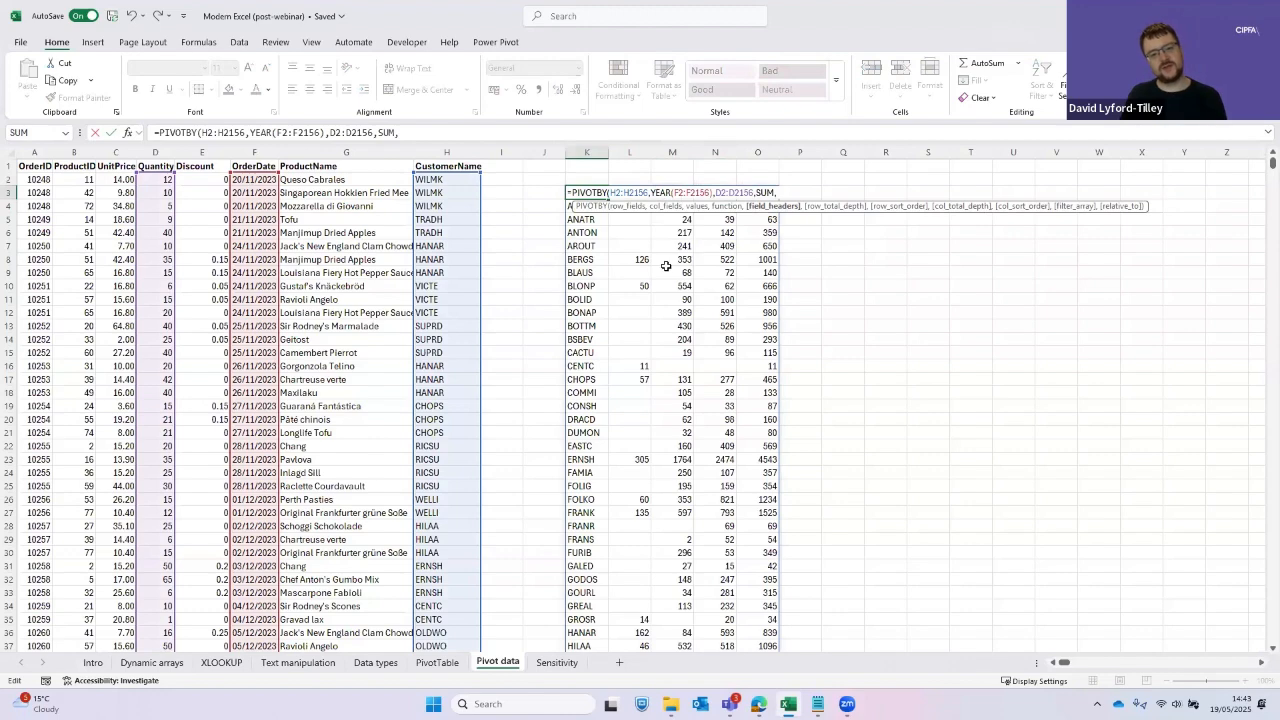
key(Escape)
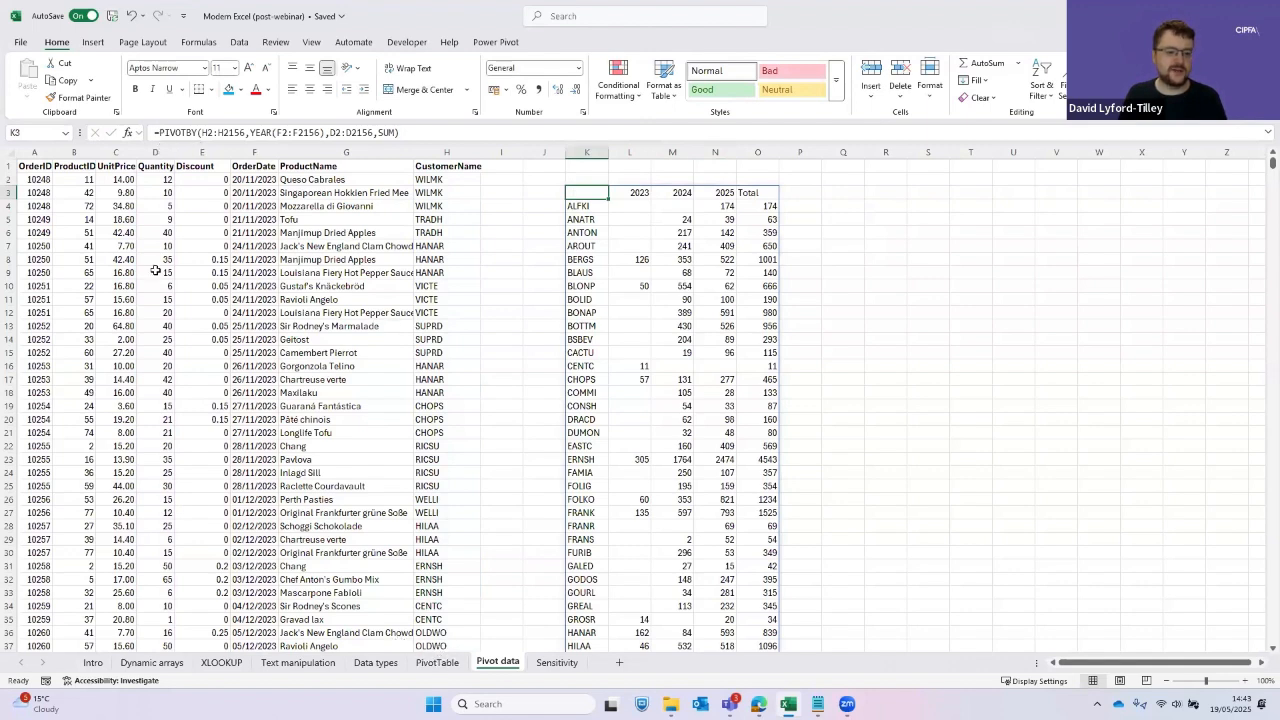
Set the first order's Quantity in D2 to 10000000 and check the totals on the PivotTable sheet
click(150, 180)
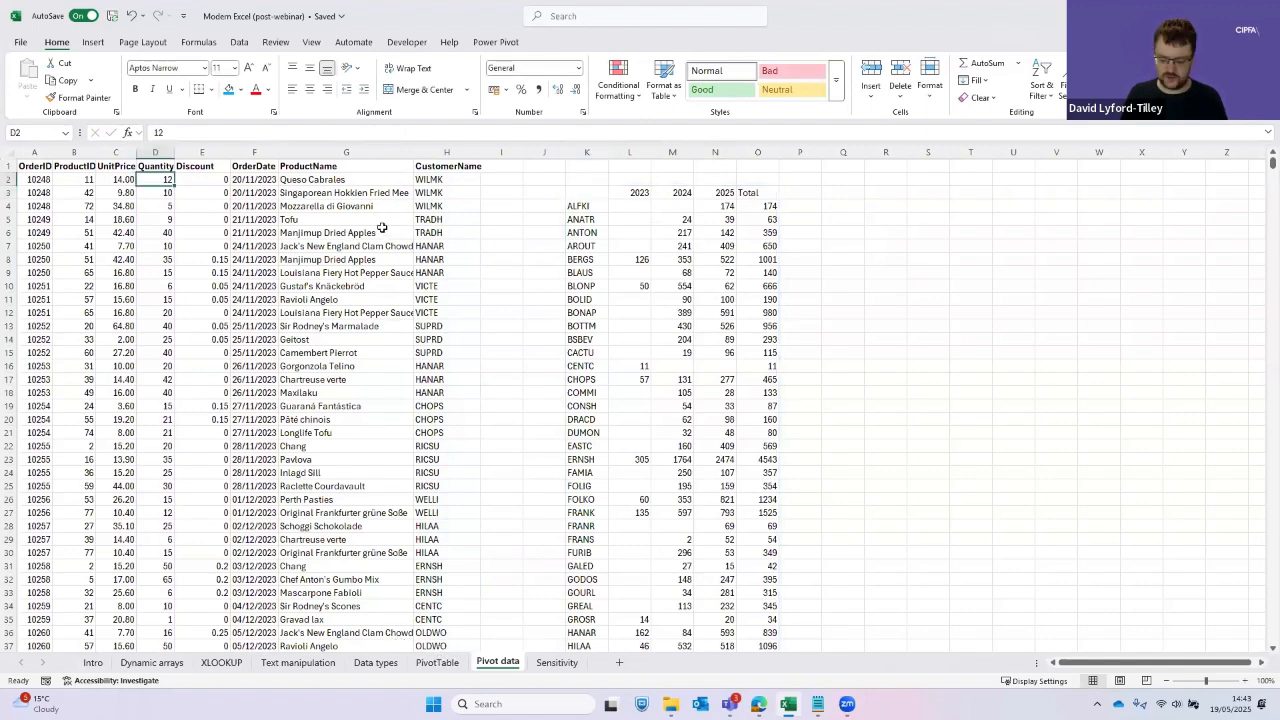
text(10000000)
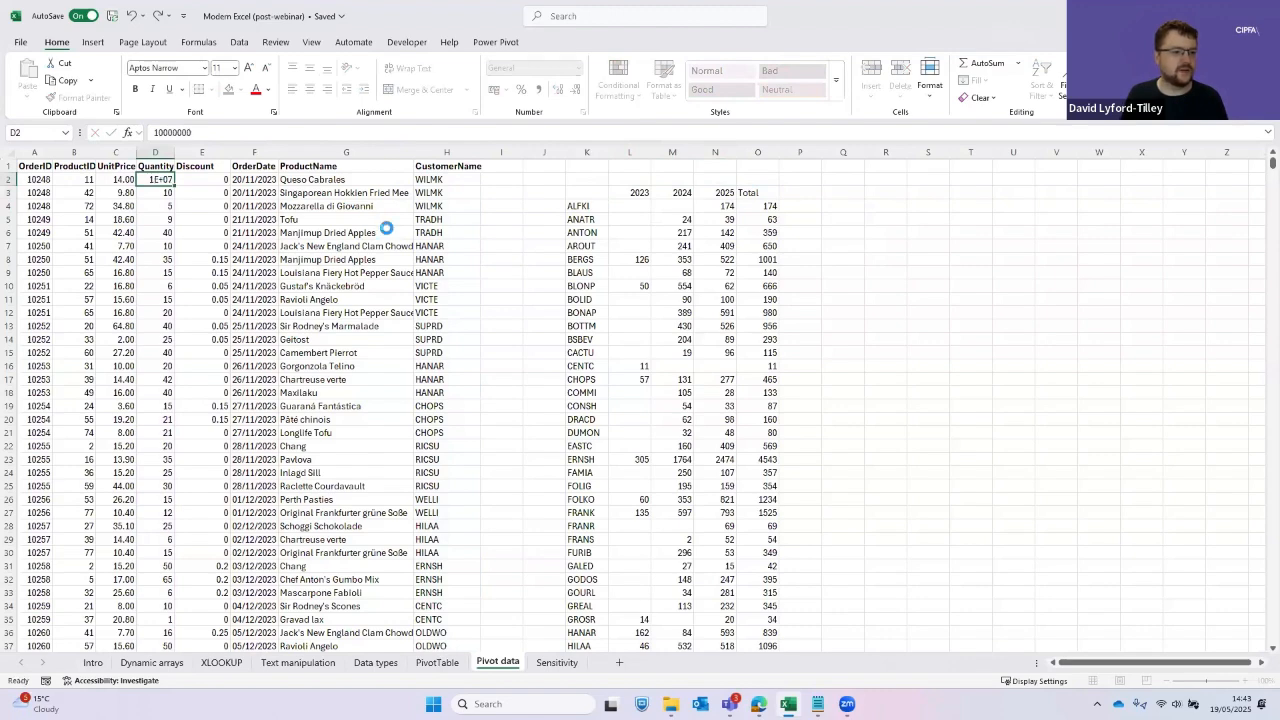
key(ctrl+Return)
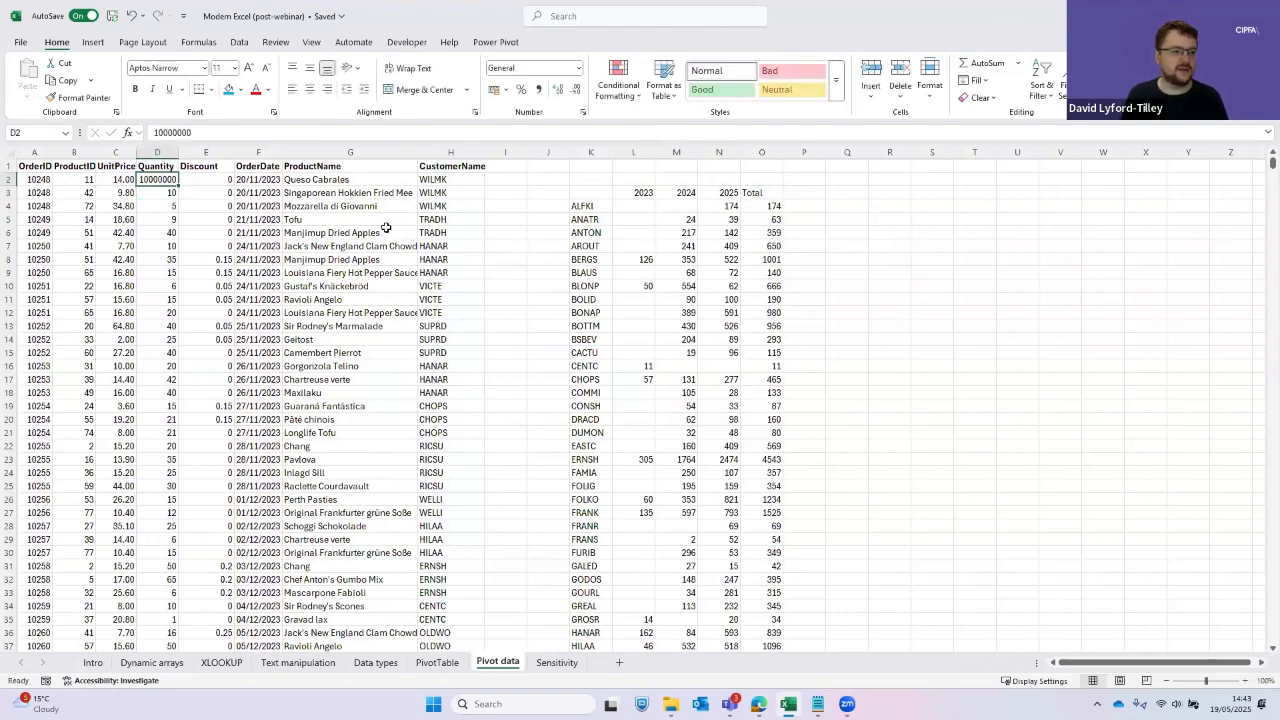
key(ctrl+Page_Up)
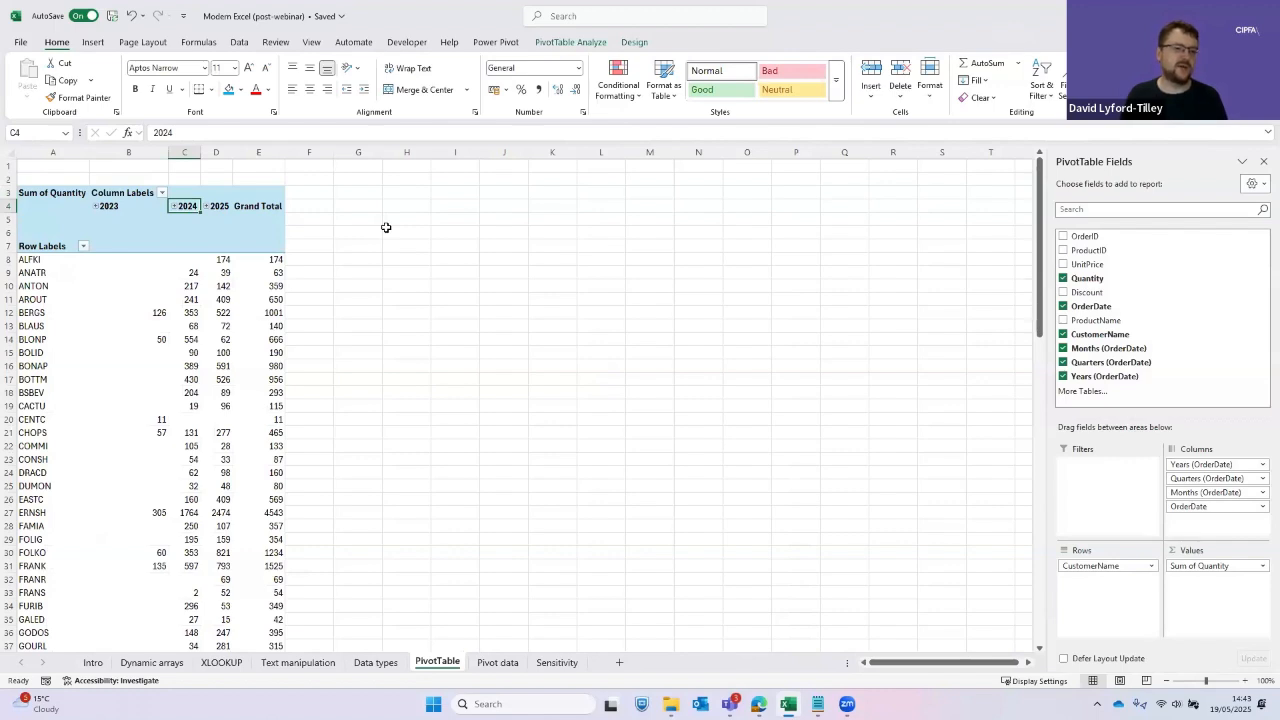
click(241, 44)
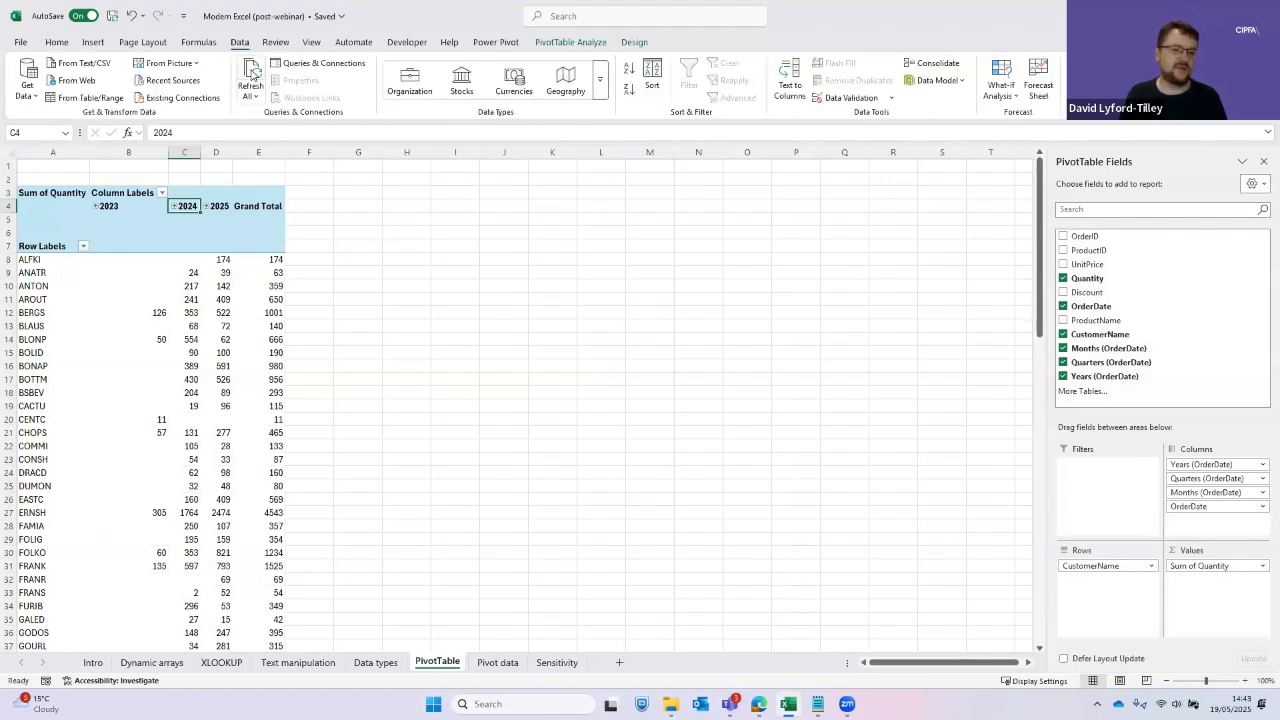
Check the 2023 quantity for customer WILMK near the end of the PIVOTBY results on the Pivot data sheet
key(ctrl+Page_Down)
key(Right)
key(Right)
key(Right)
key(Right)
key(Right)
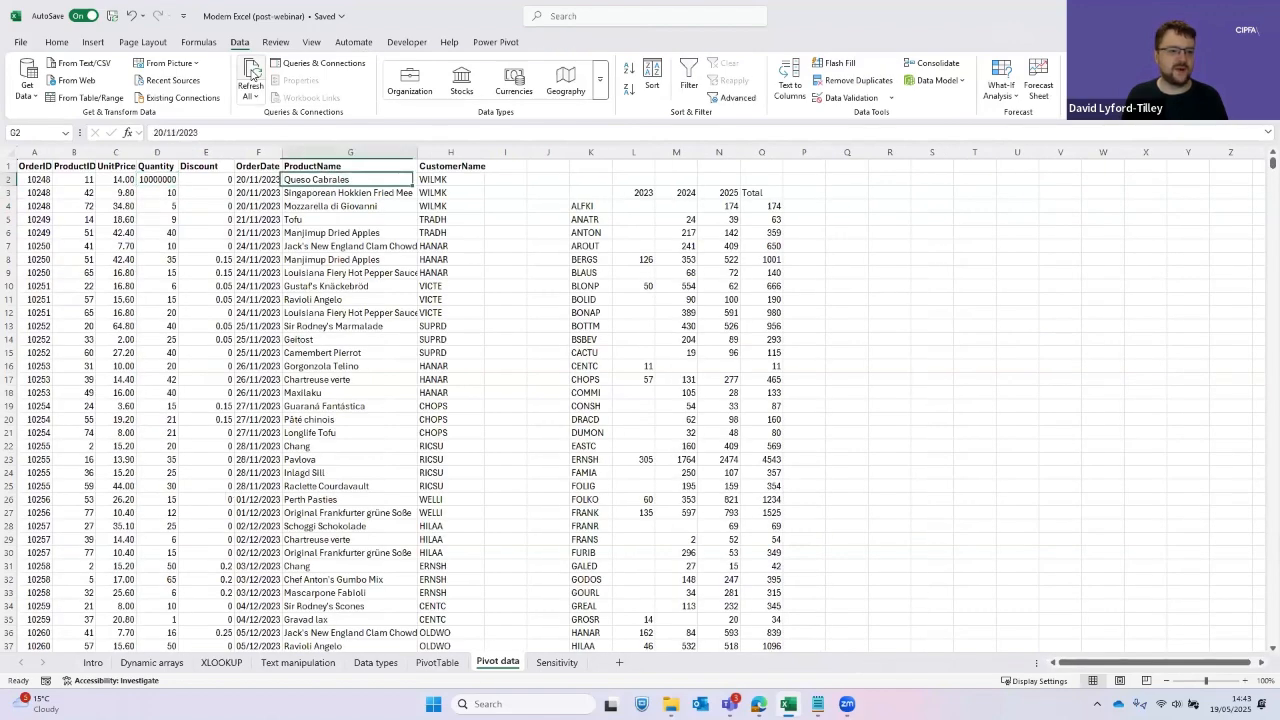
key(Right)
key(Right)
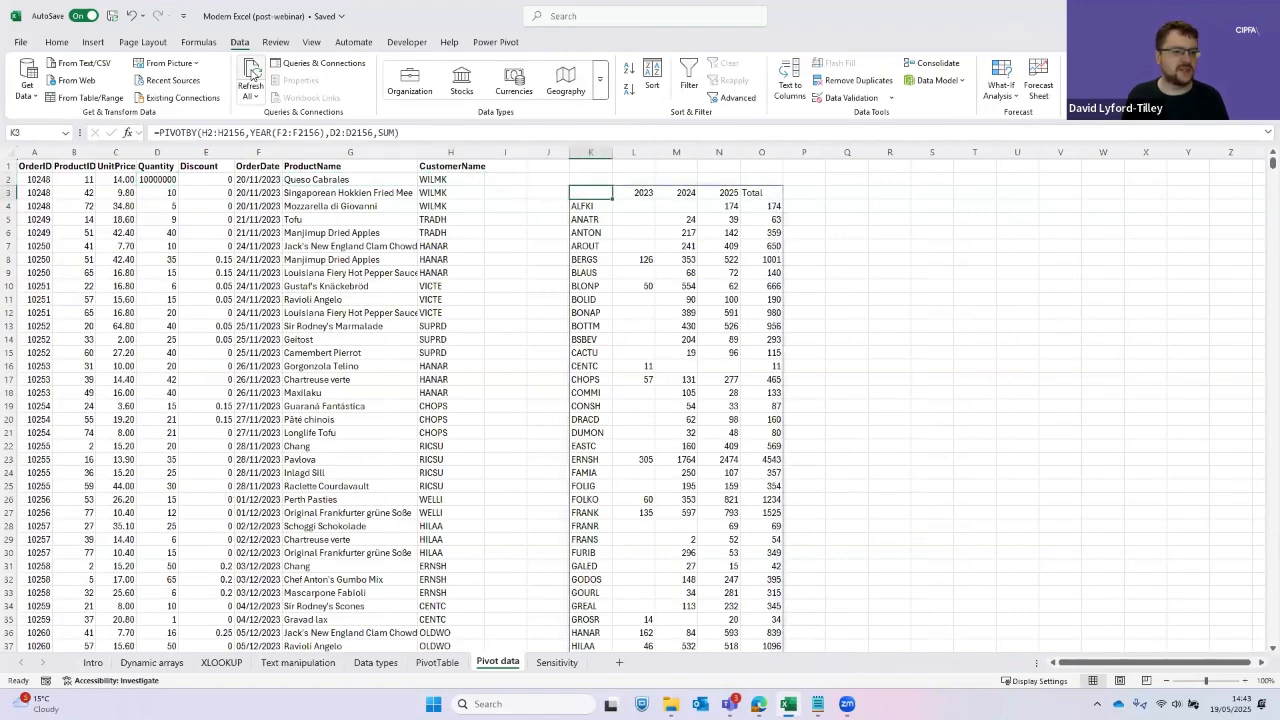
key(Down)
key(ctrl+Down)
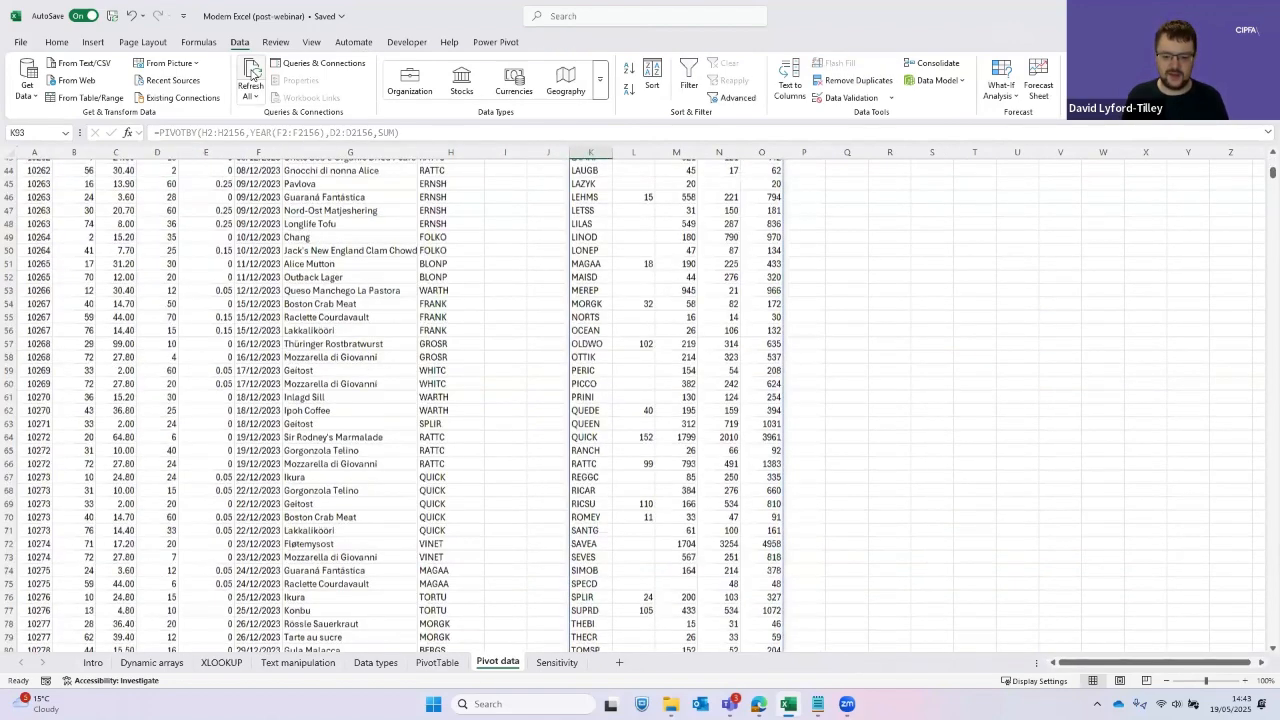
key(Up)
key(Up)
key(Right)
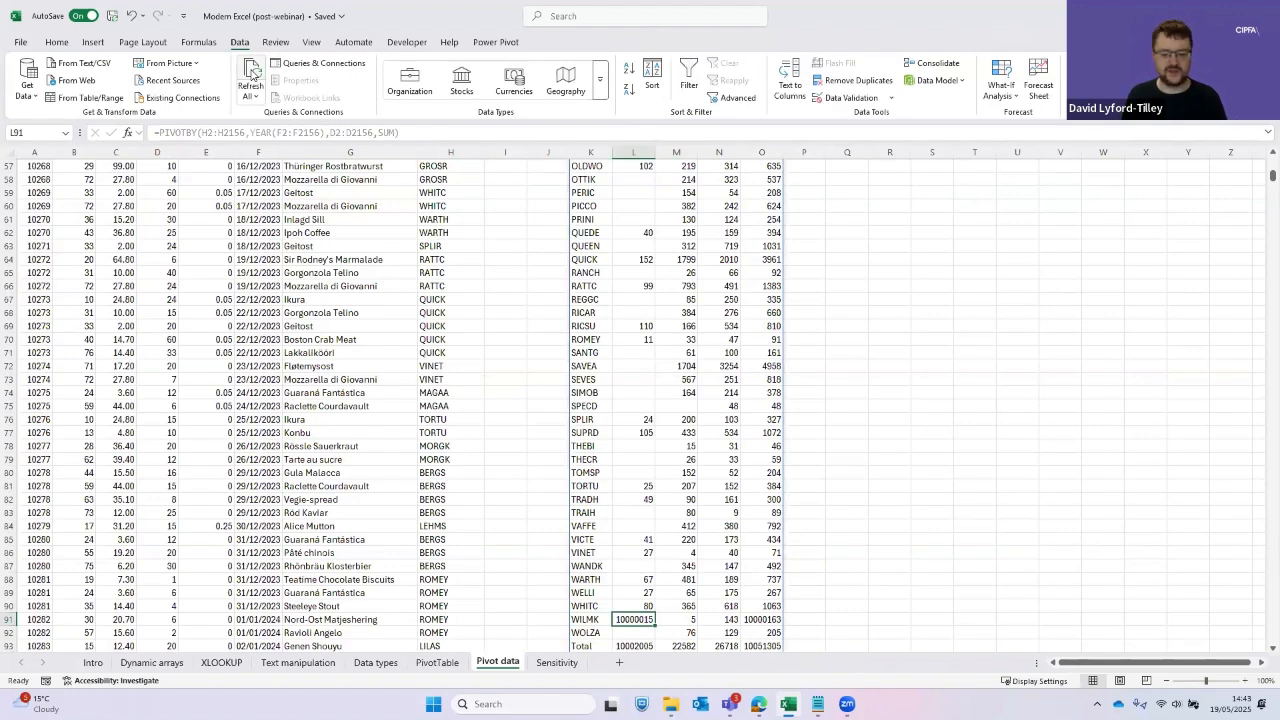
Undo the Quantity change in D2 and return to the PIVOTBY formula in K3
key(ctrl+z)
key(Up)
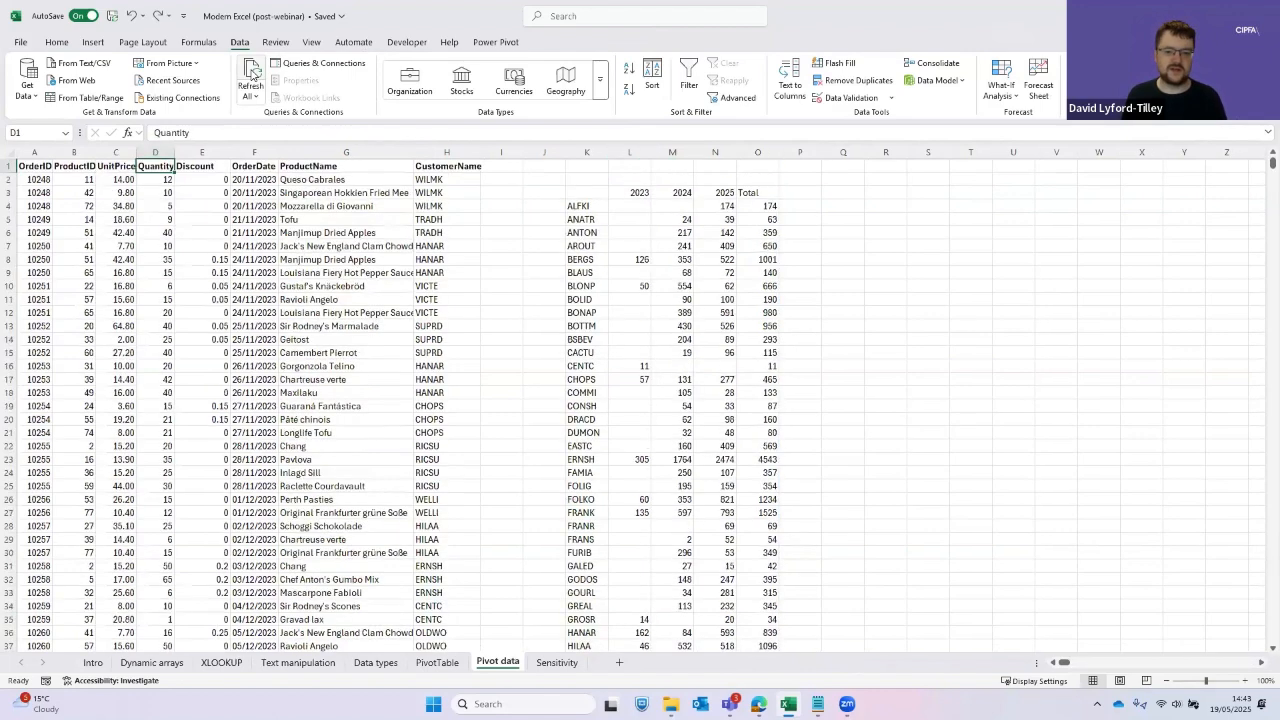
key(Down)
key(Right)
key(Right)
key(Right)
key(Right)
key(Right)
key(Right)
key(Right)
key(Down)
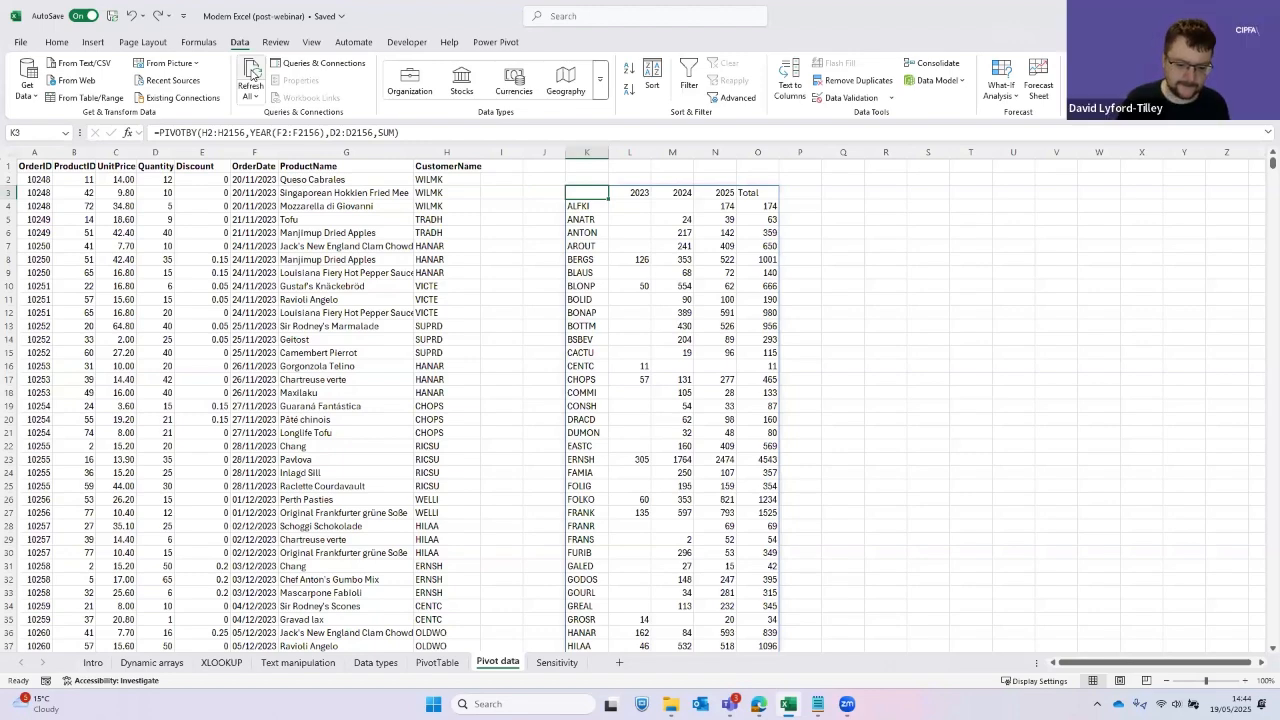
On the Data types sheet, move the sales map chart about 5.5 columns to the right, away from the tables
click(437, 662)
click(378, 662)
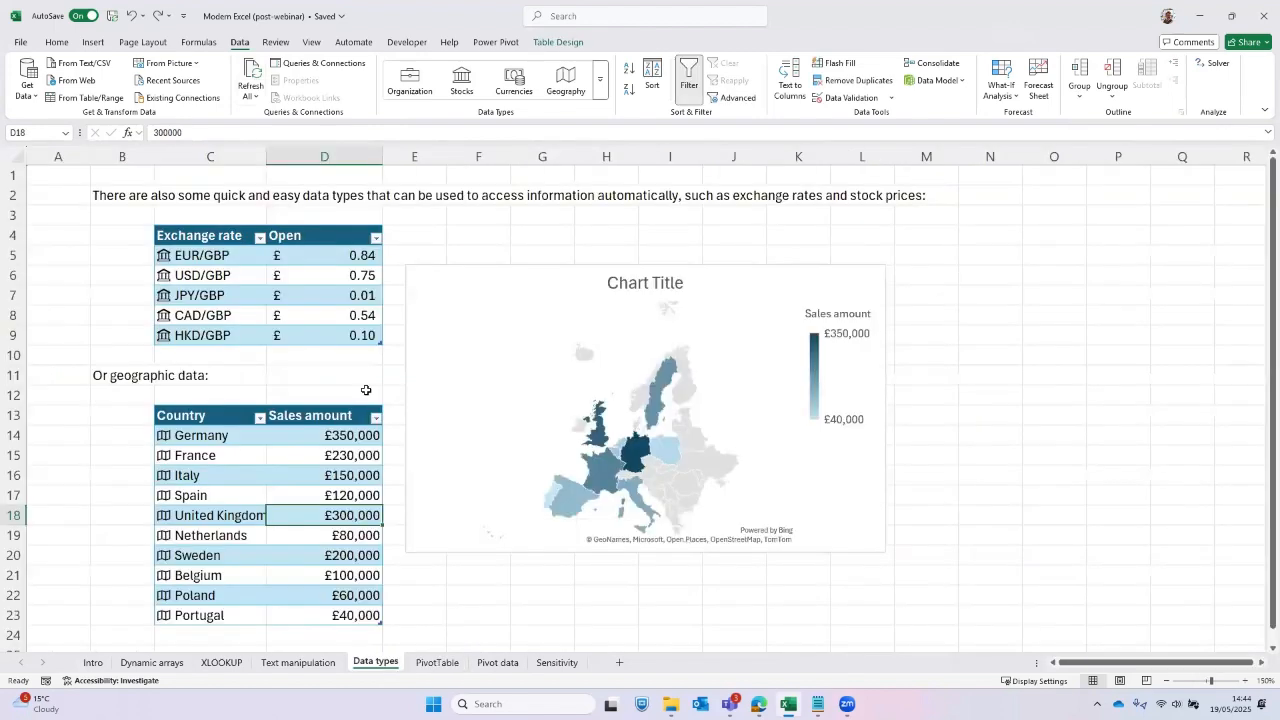
click(322, 276)
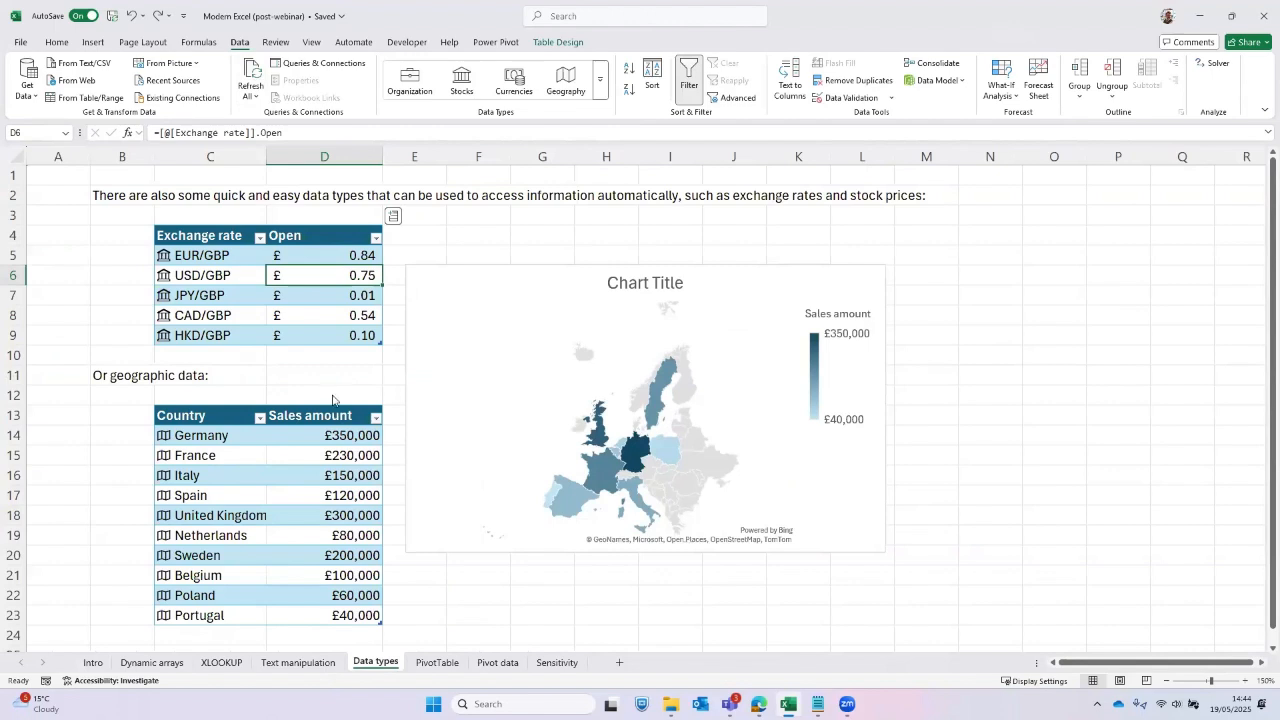
key(alt+Tab)
click(455, 294)
drag(455, 294, 805, 345)
click(340, 295)
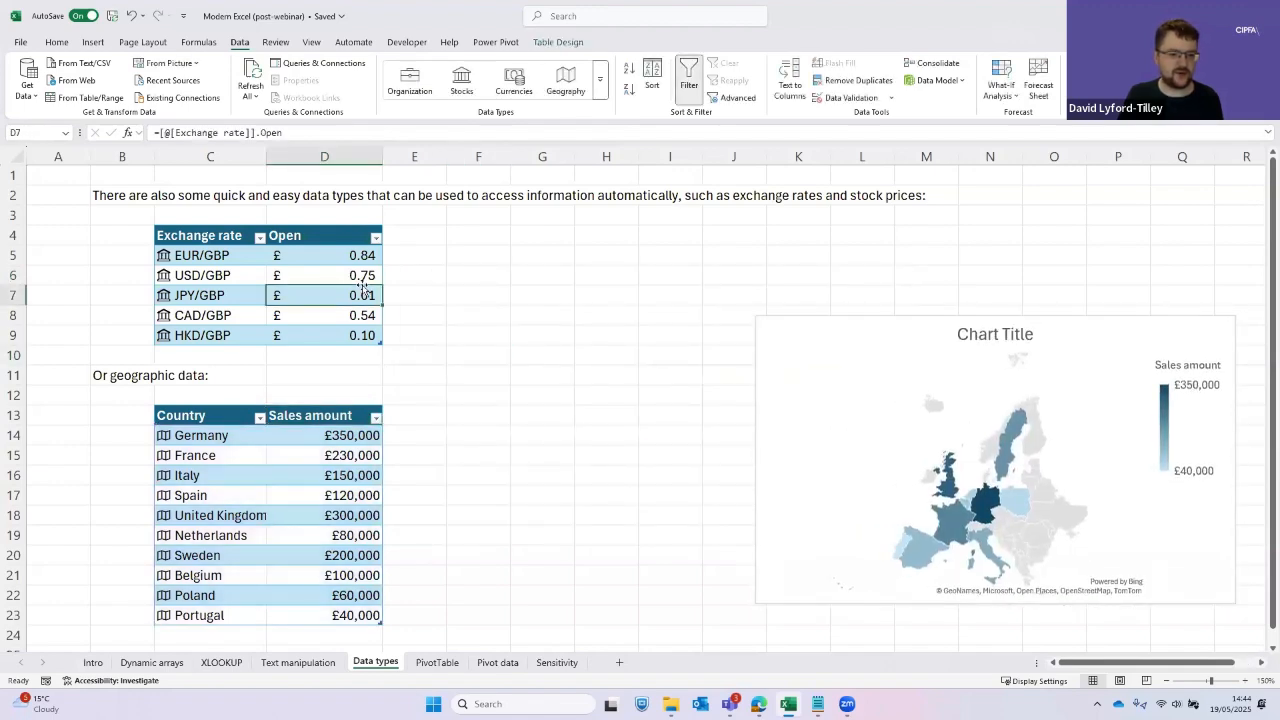
Insert five columns before column I on the Pivot data sheet, between the order data and the PIVOTBY results
click(440, 663)
click(483, 659)
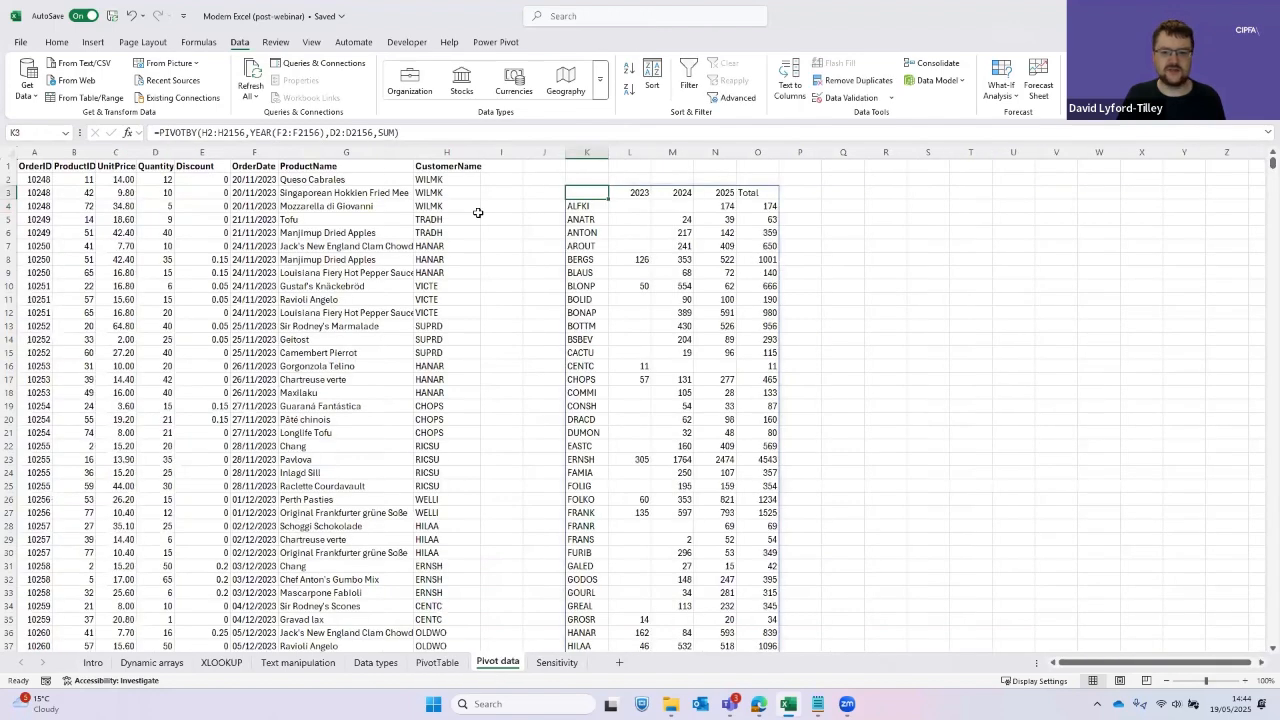
click(286, 351)
click(588, 191)
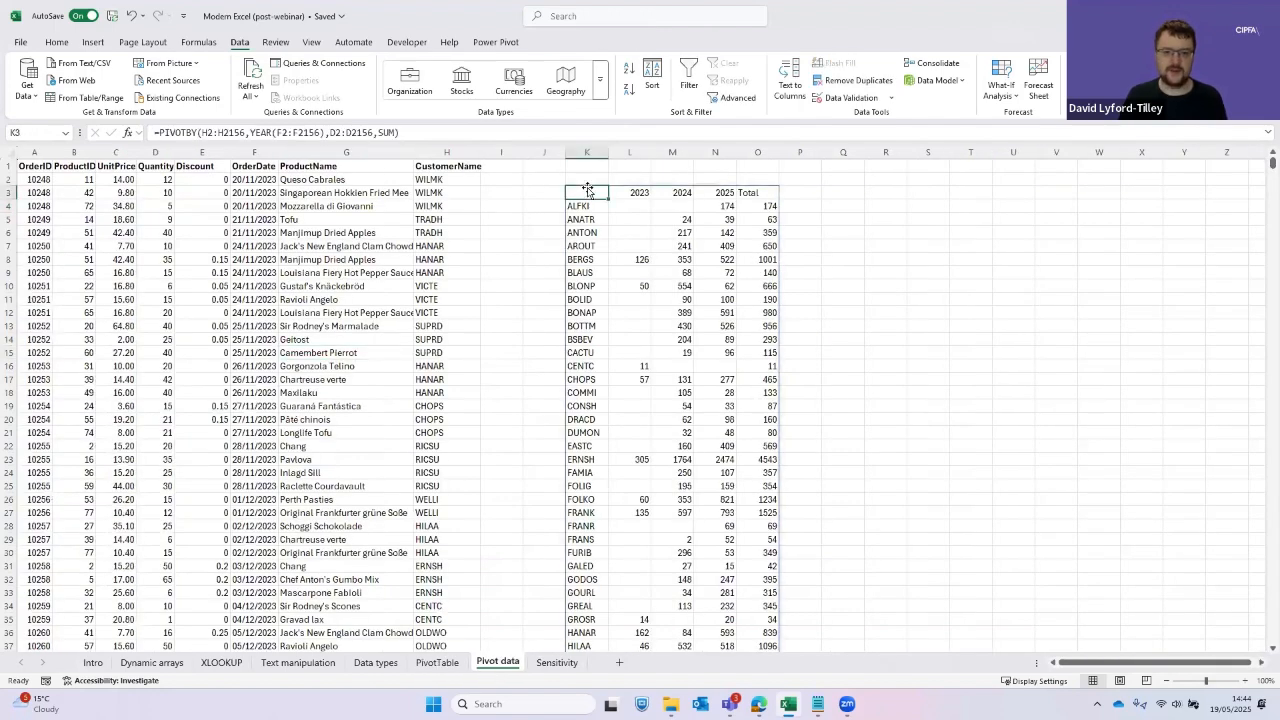
drag(509, 153, 672, 153)
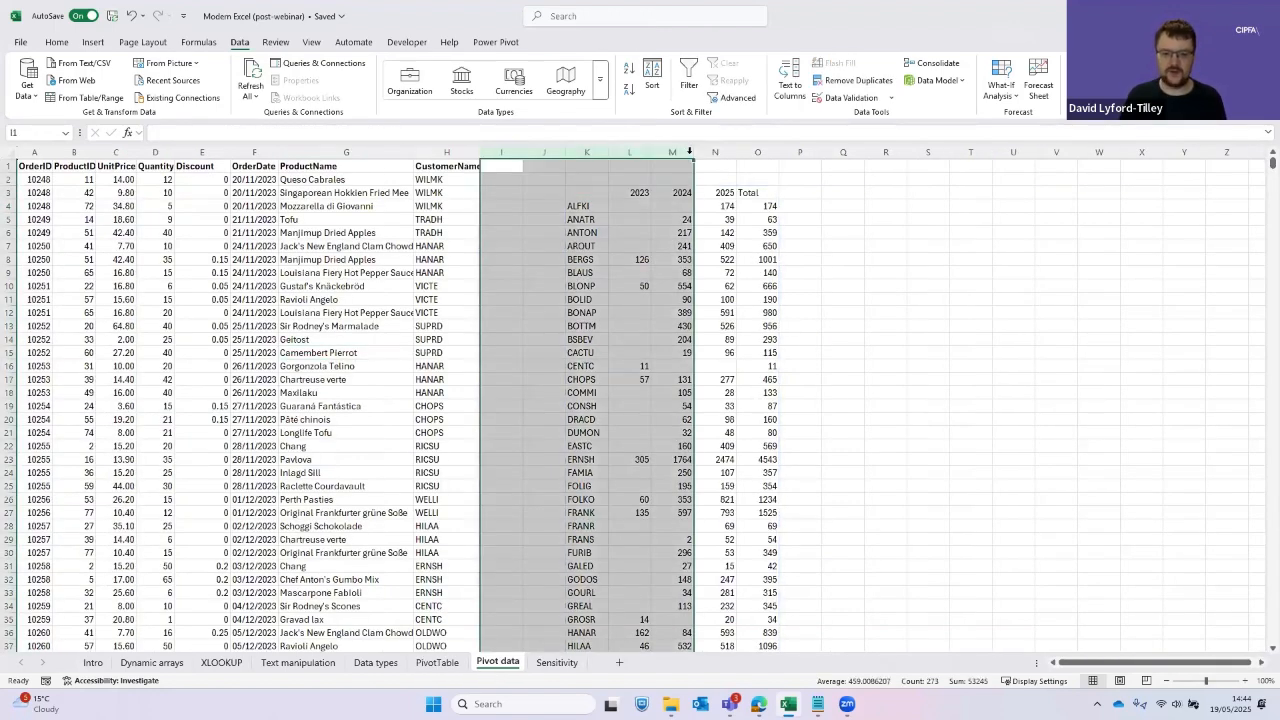
key(ctrl+plus)
Convert the order data A1:H2156 into a table with headers and select a cell in its OrderID column
click(187, 247)
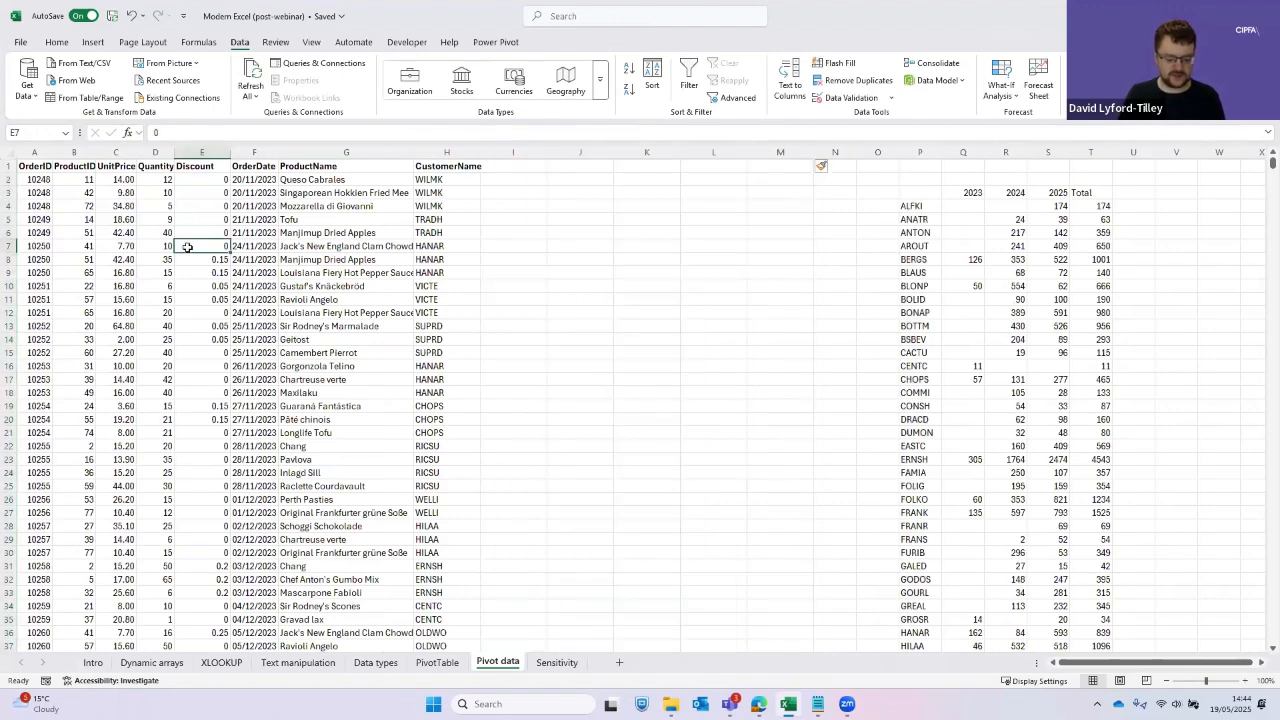
click(68, 43)
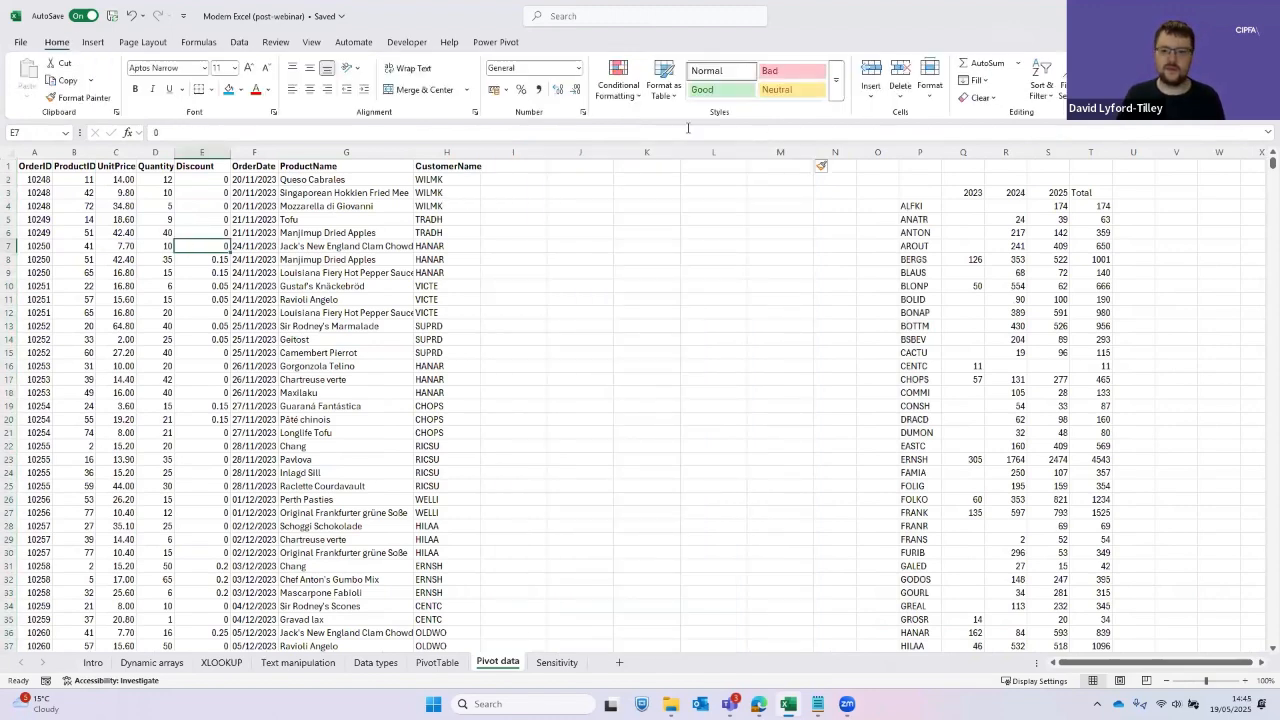
key(ctrl+t)
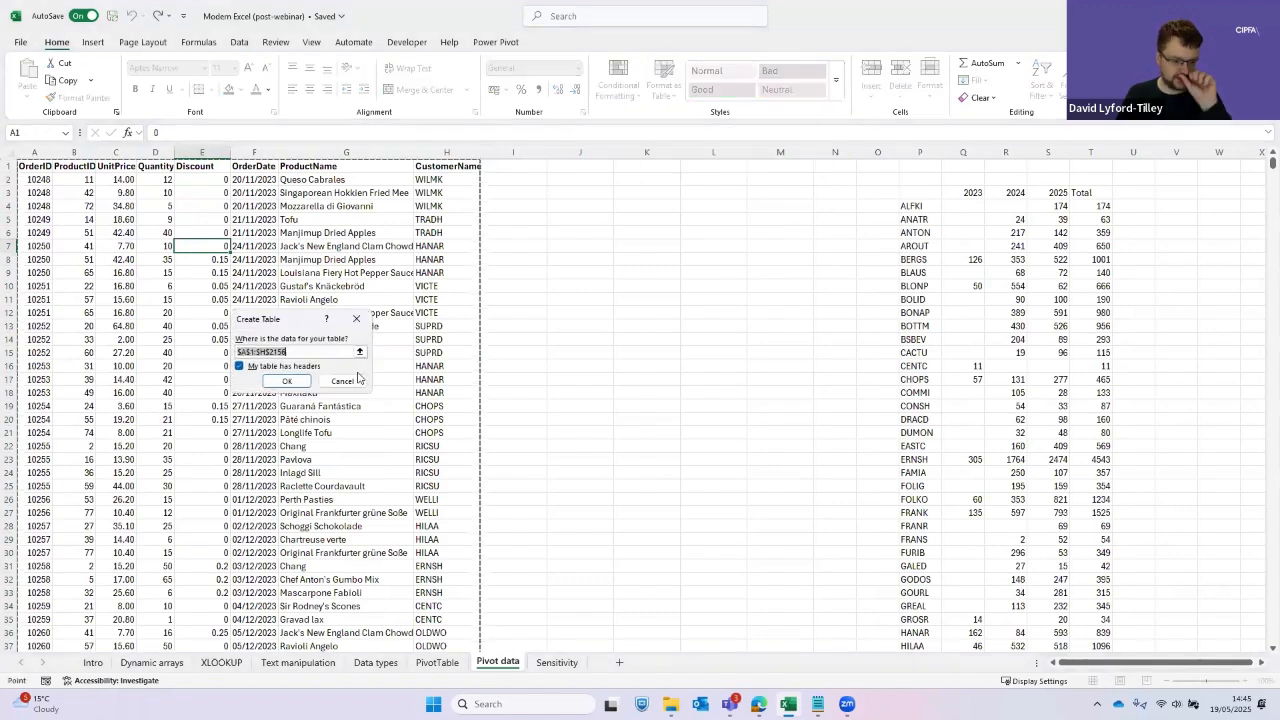
click(289, 381)
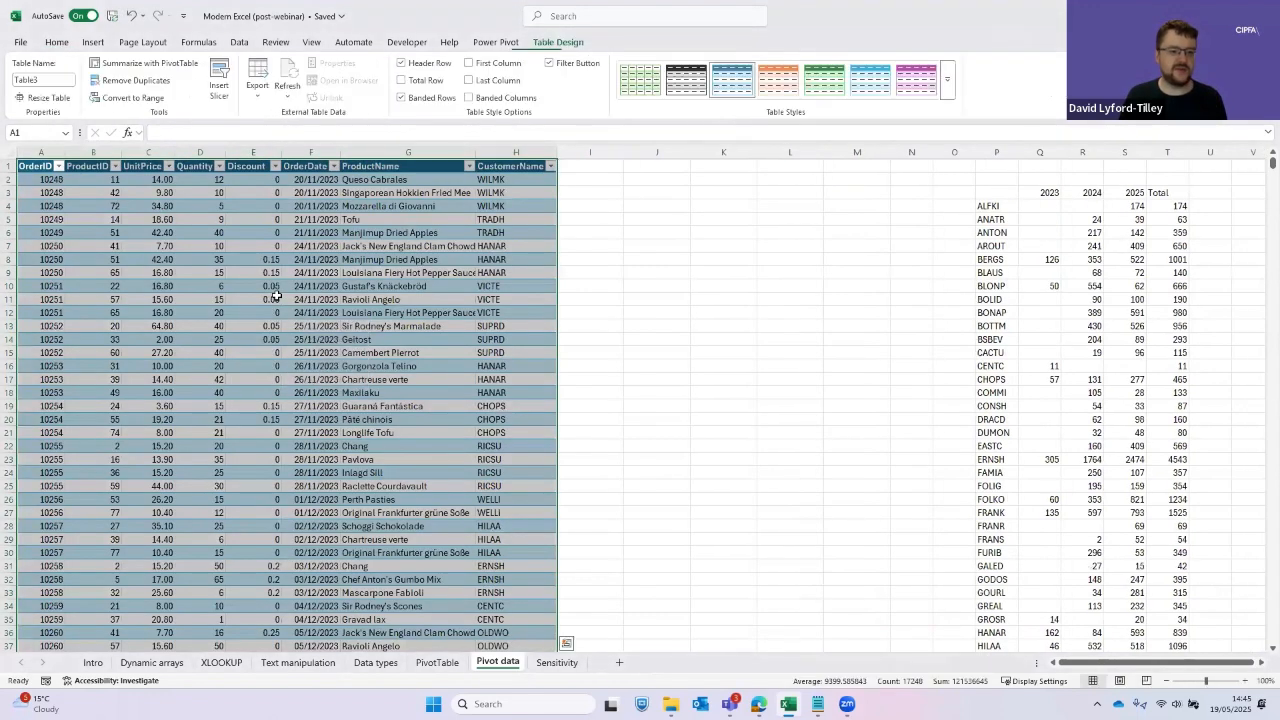
key(Down)
key(Down)
key(Down)
key(Down)
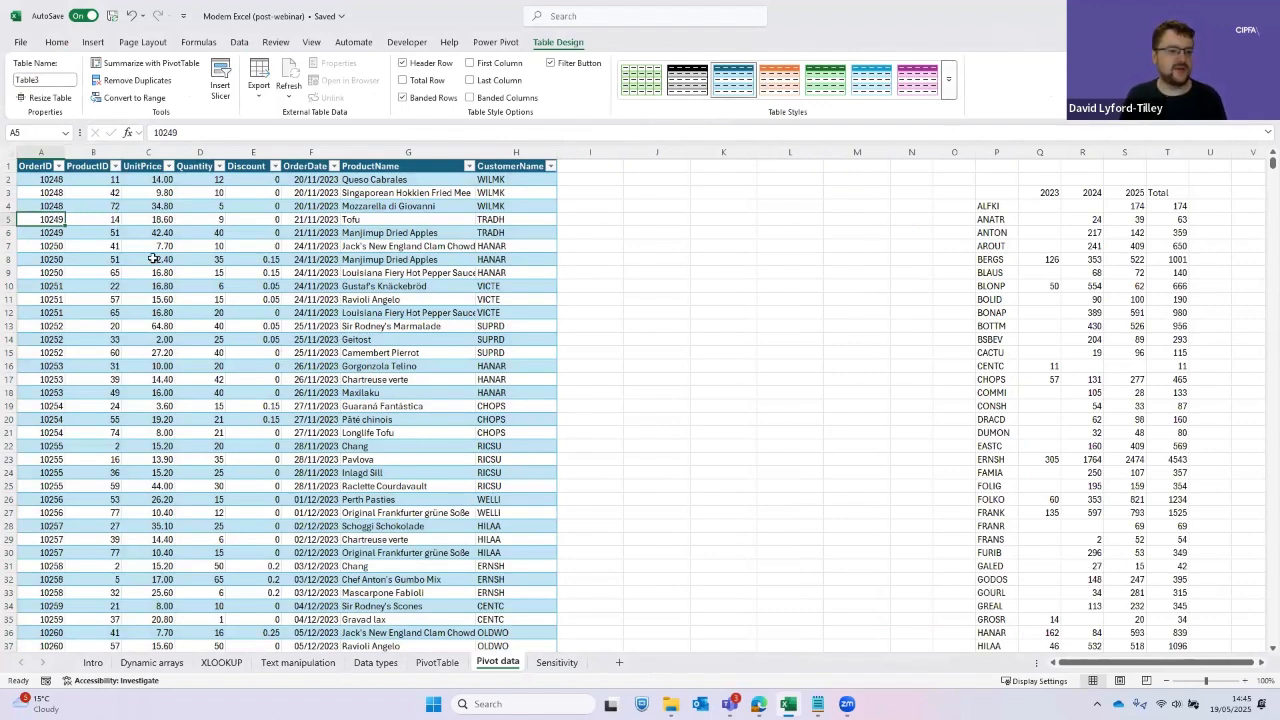
Look over the banded rows and the OrderID to Quantity columns of the new order table
key(Right)
key(Down)
key(Down)
key(Down)
key(Down)
key(Down)
key(Down)
key(Down)
key(Down)
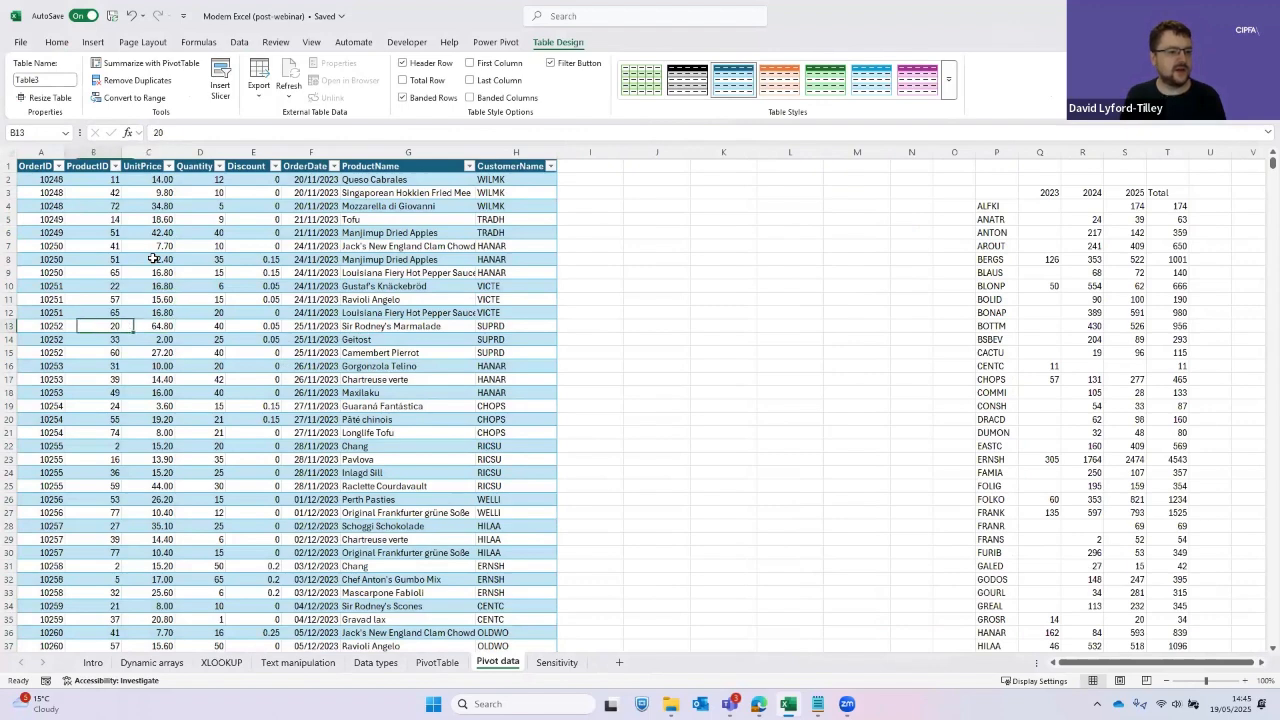
key(Left)
key(Up)
key(Up)
key(Up)
key(Up)
key(Up)
key(Up)
key(Up)
key(Up)
key(Up)
key(Up)
key(Up)
key(Down)
key(Down)
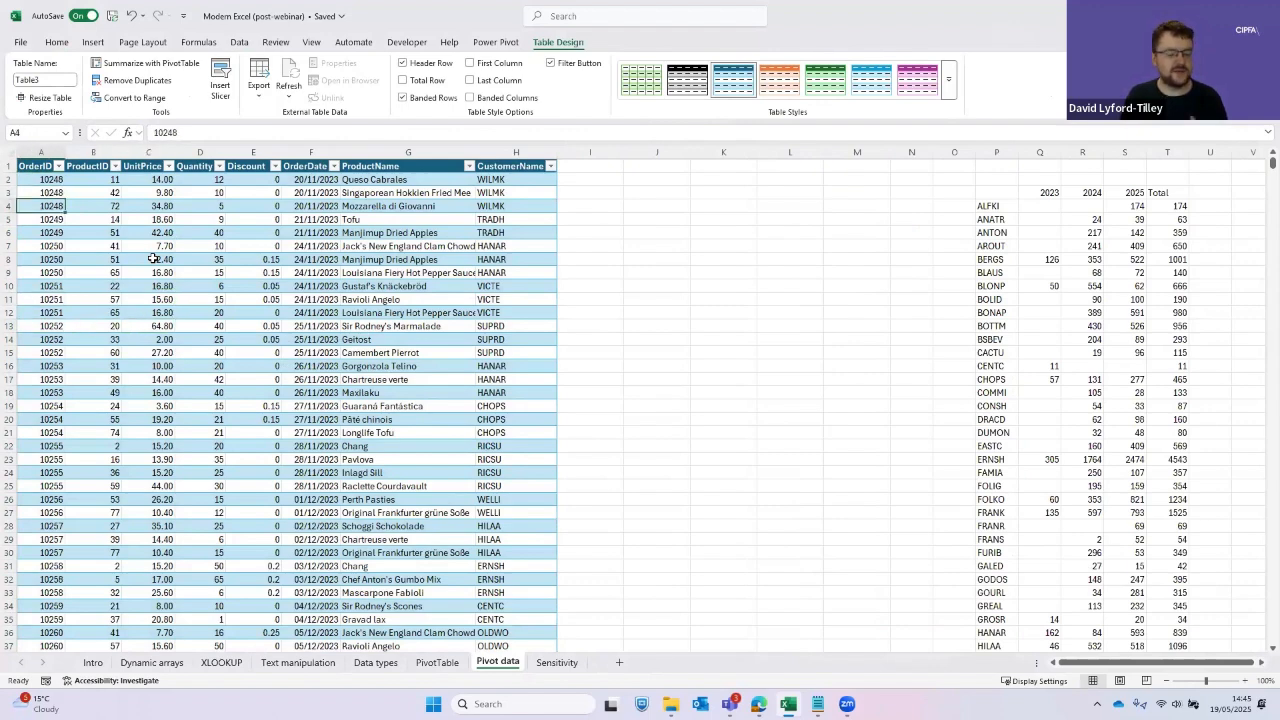
key(Right)
key(Right)
key(Right)
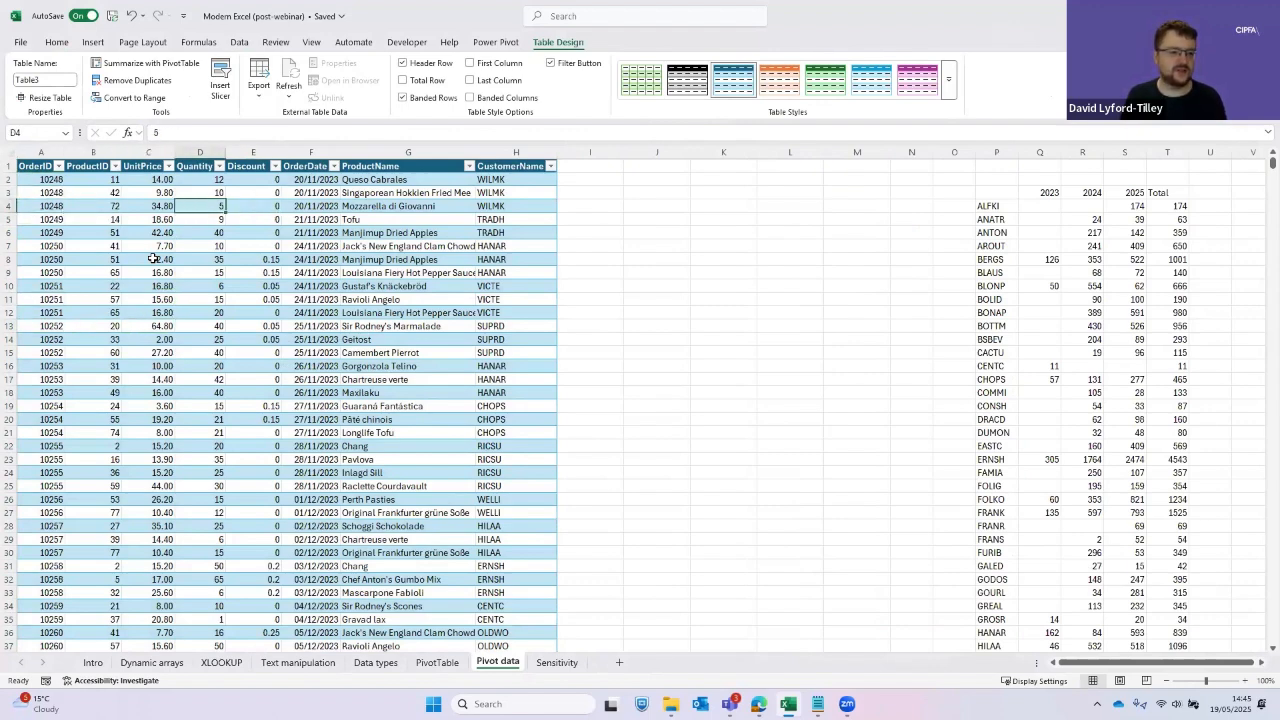
key(Left)
key(Left)
key(Left)
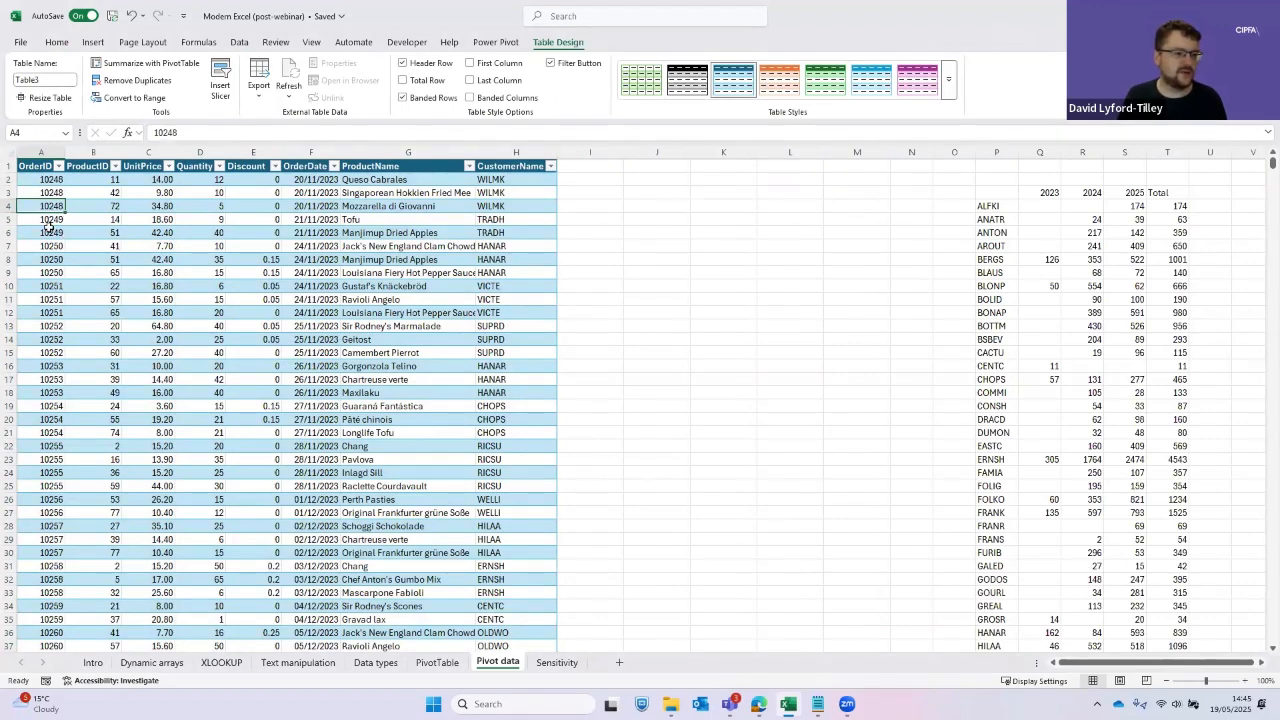
key(Down)
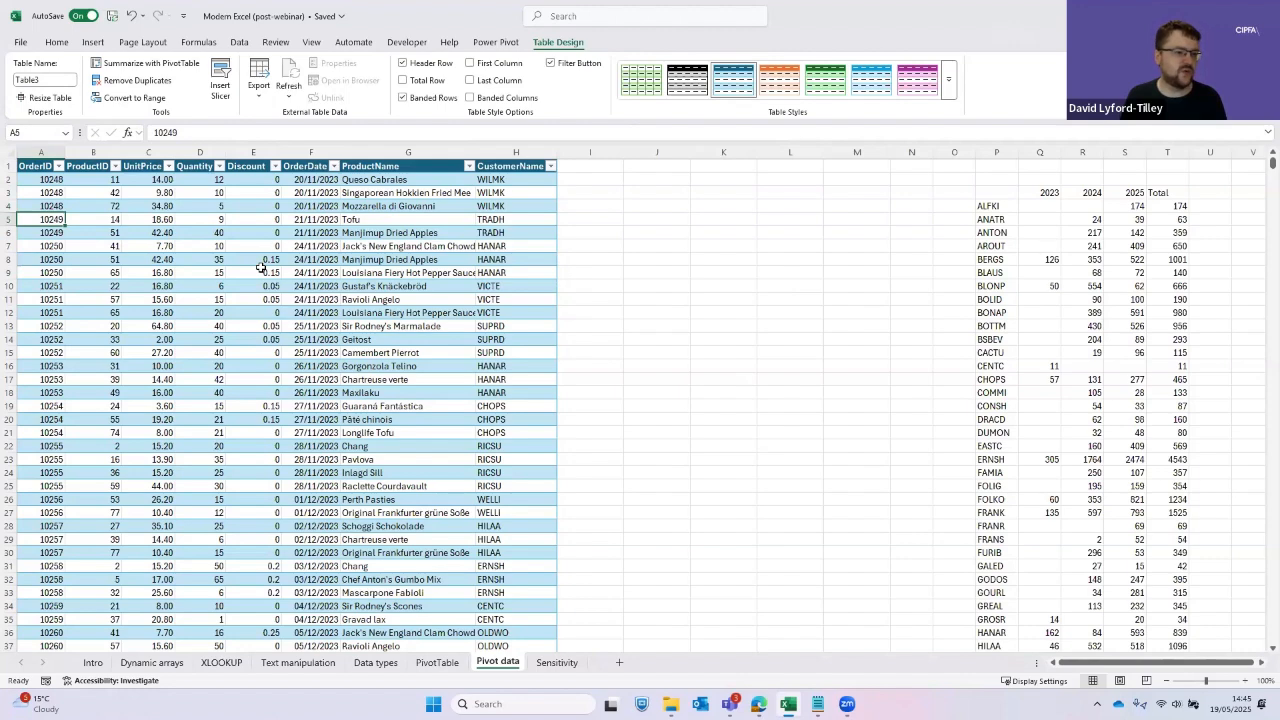
Filter the order table's OrderID column to exclude order 10248
key(ctrl+Up)
key(alt+Down)
key(e)
key(Down)
key(Down)
key(space)
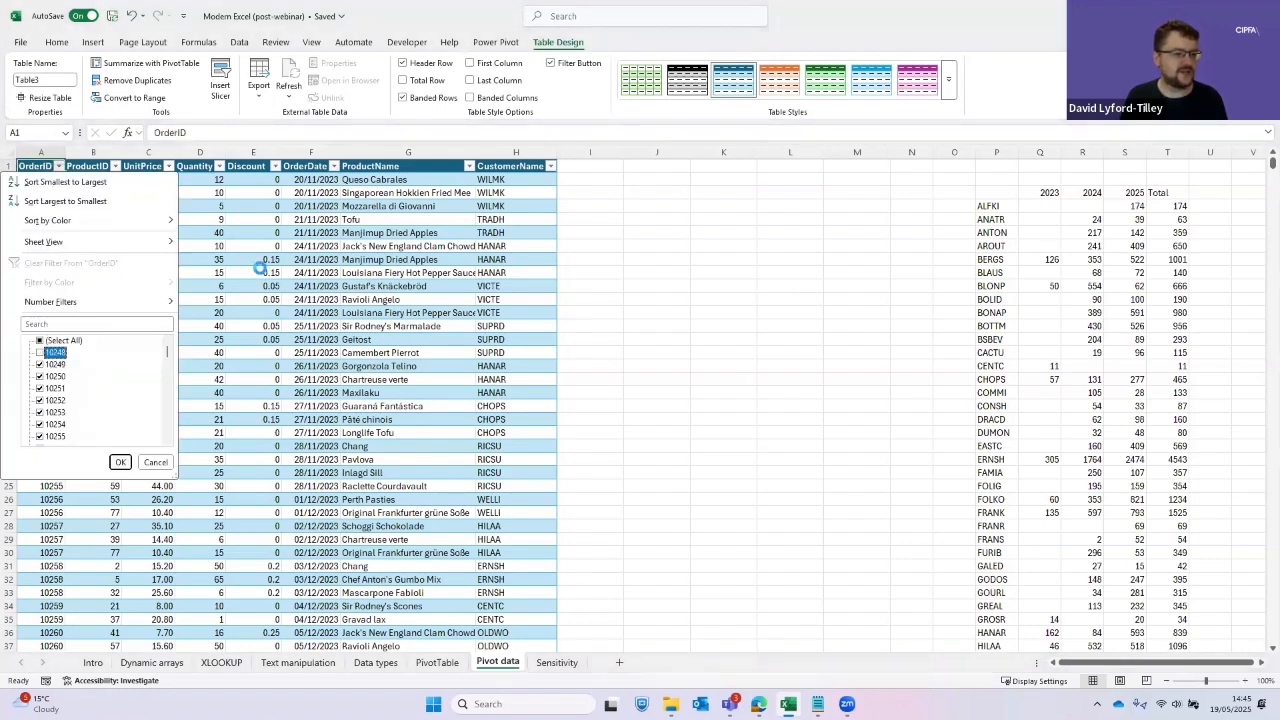
key(Return)
key(Down)
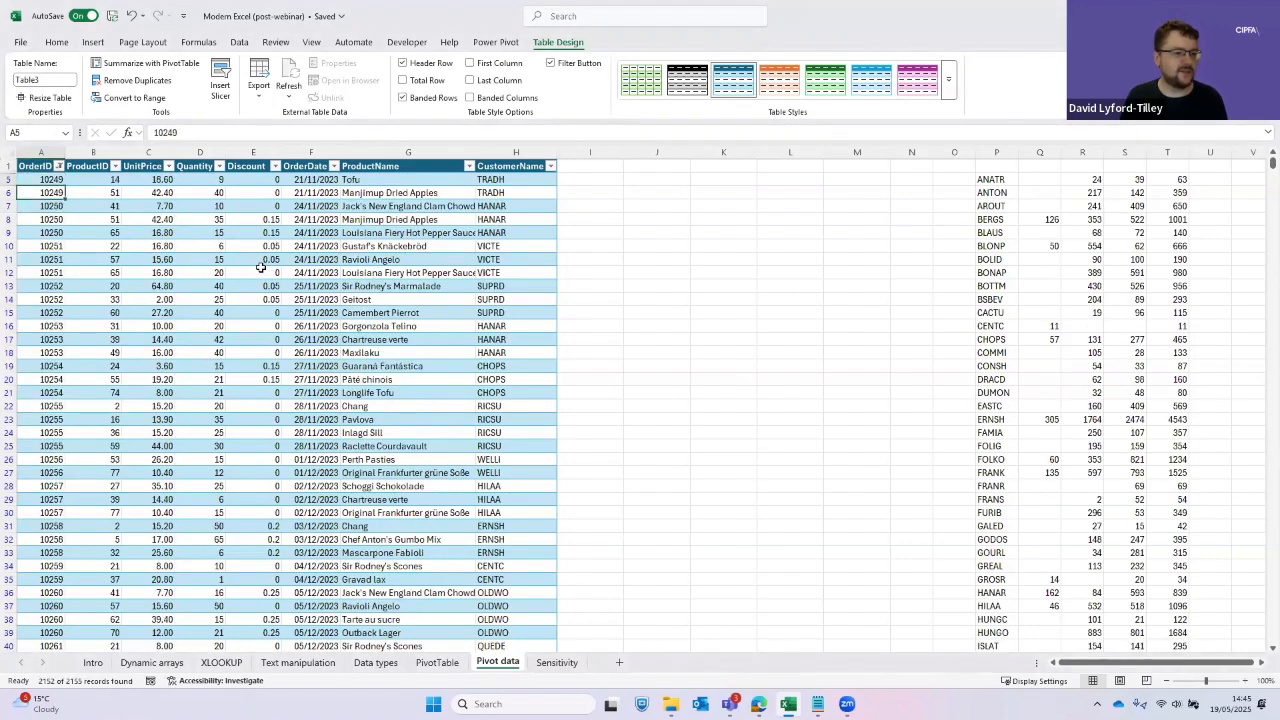
Examine the remaining rows and their colour banding in the filtered order table, moving down the OrderID column to A23
key(Down)
key(Down)
key(Down)
key(Down)
key(Down)
key(Down)
key(Down)
key(Down)
key(Down)
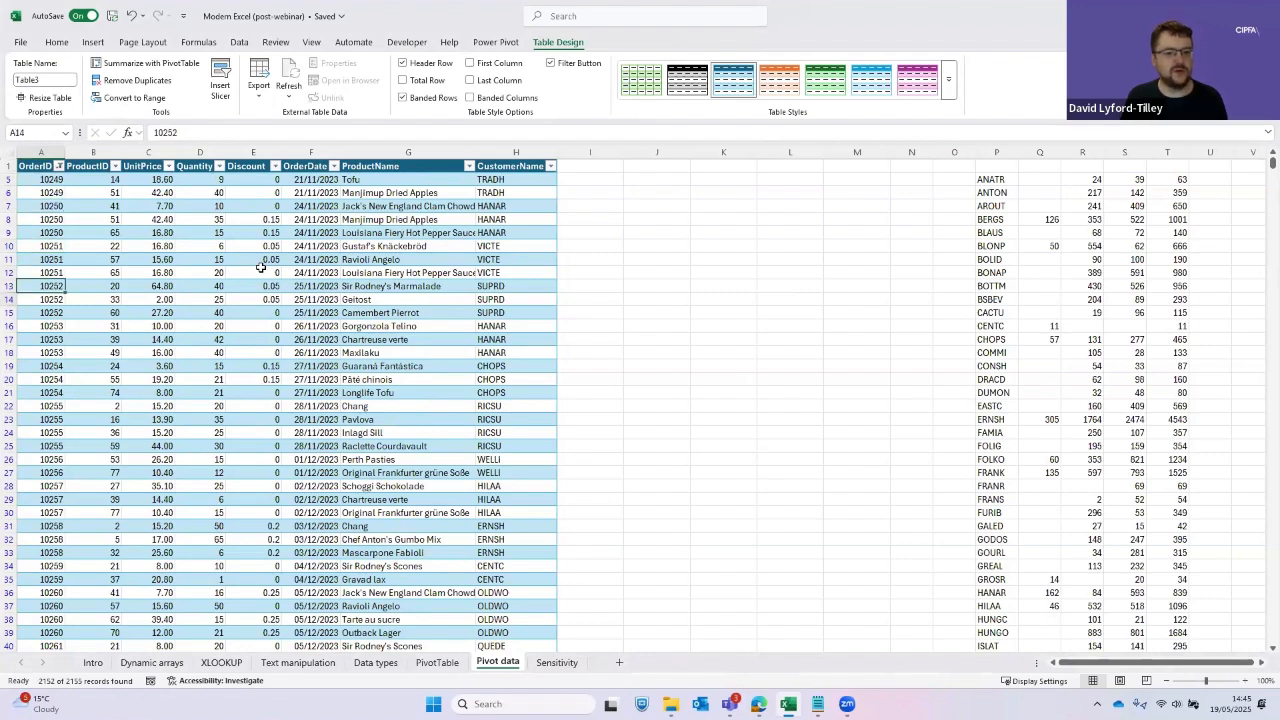
key(Down)
key(Down)
key(Down)
key(Down)
key(Down)
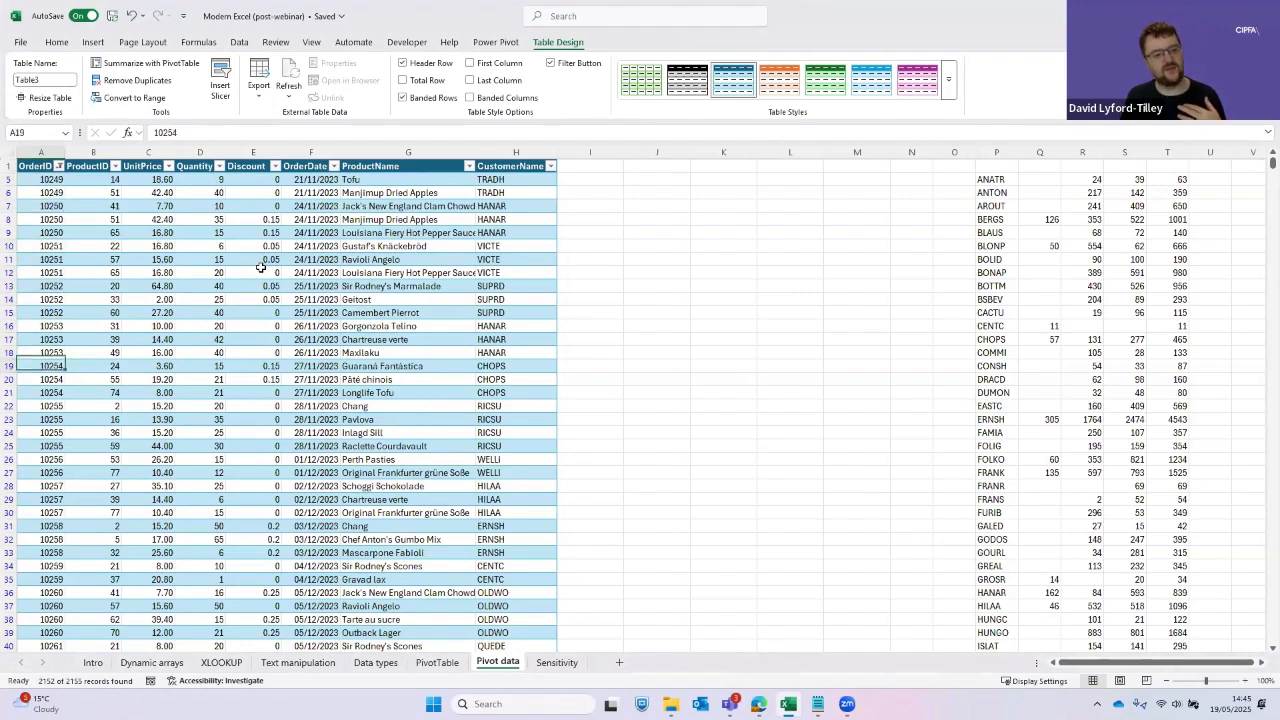
key(Down)
key(Down)
key(Down)
key(Down)
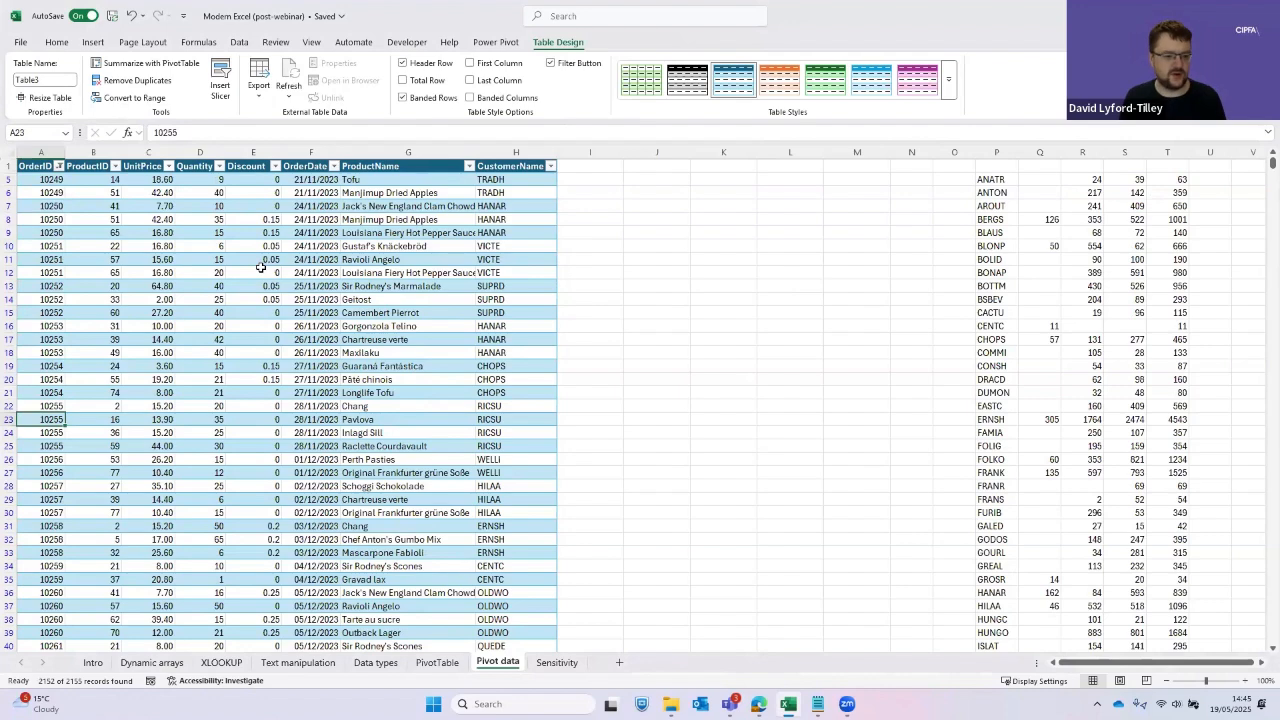
Undo the OrderID filter on the order table
key(Right)
key(Right)
scroll(260, 268, up, 1)
key(Up)
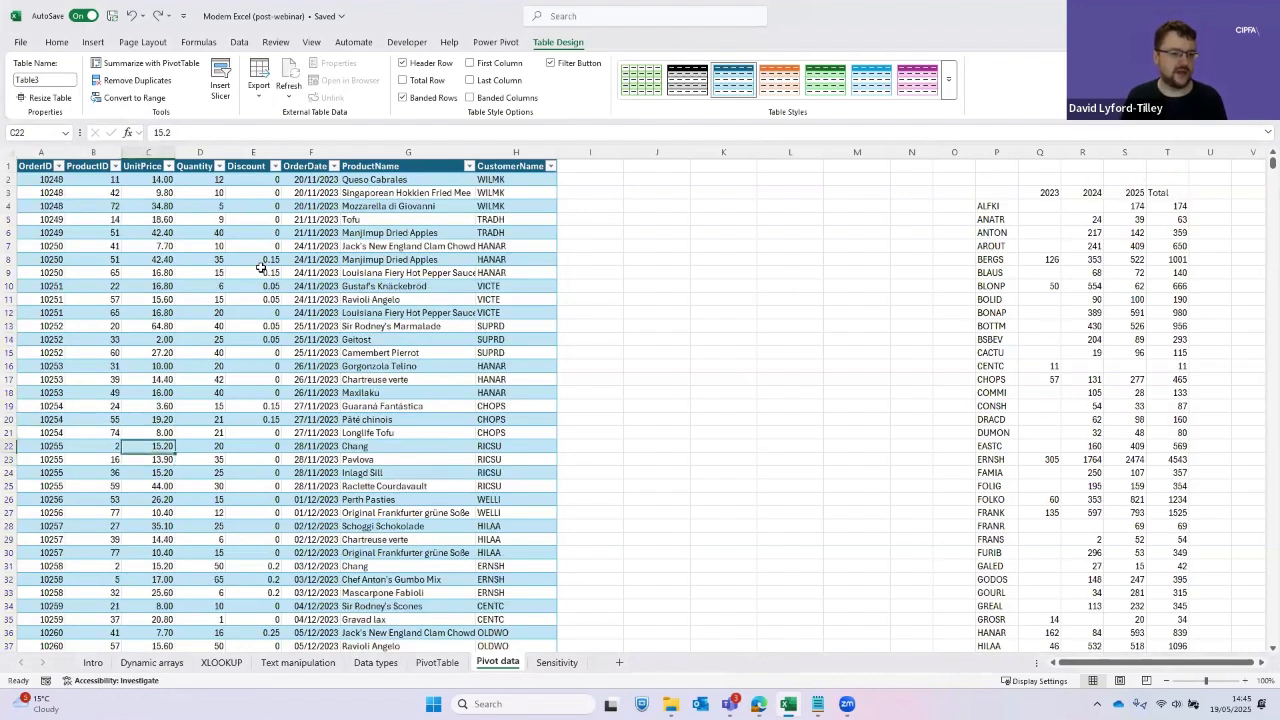
Go to the last row of the UnitPrice column and examine the column headings shown there
key(ctrl+Up)
key(Down)
key(Down)
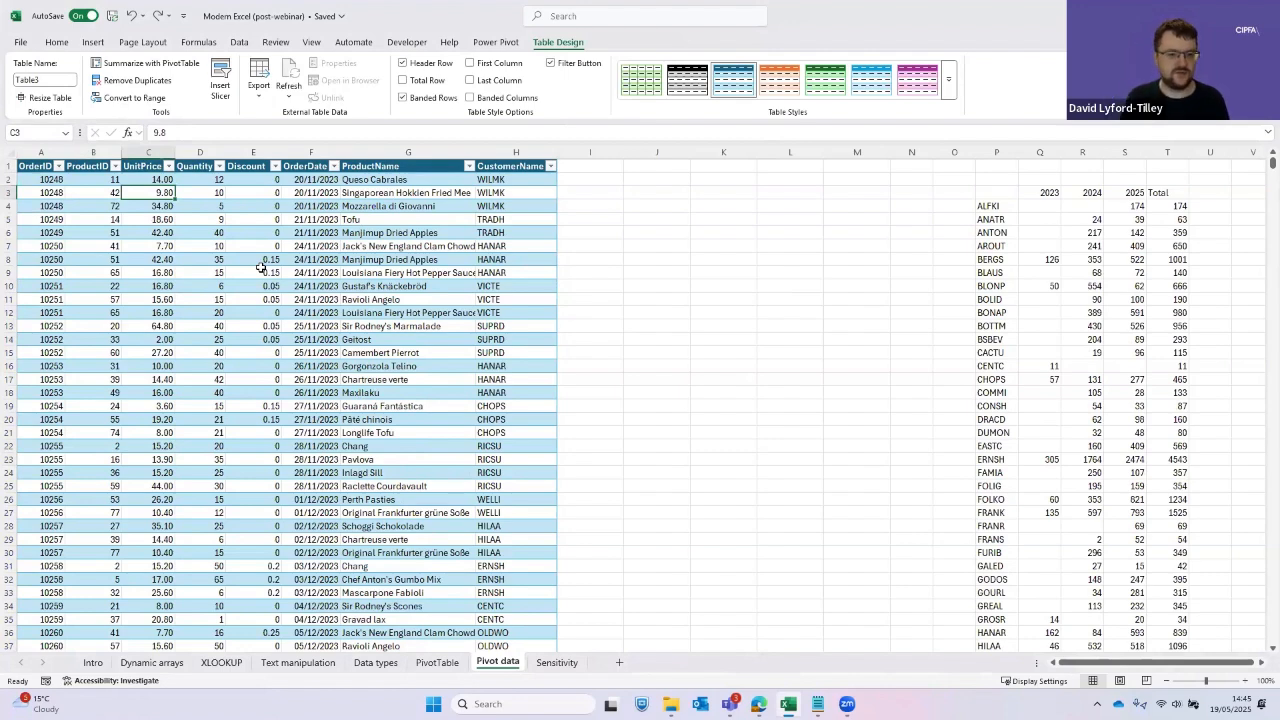
key(ctrl+Down)
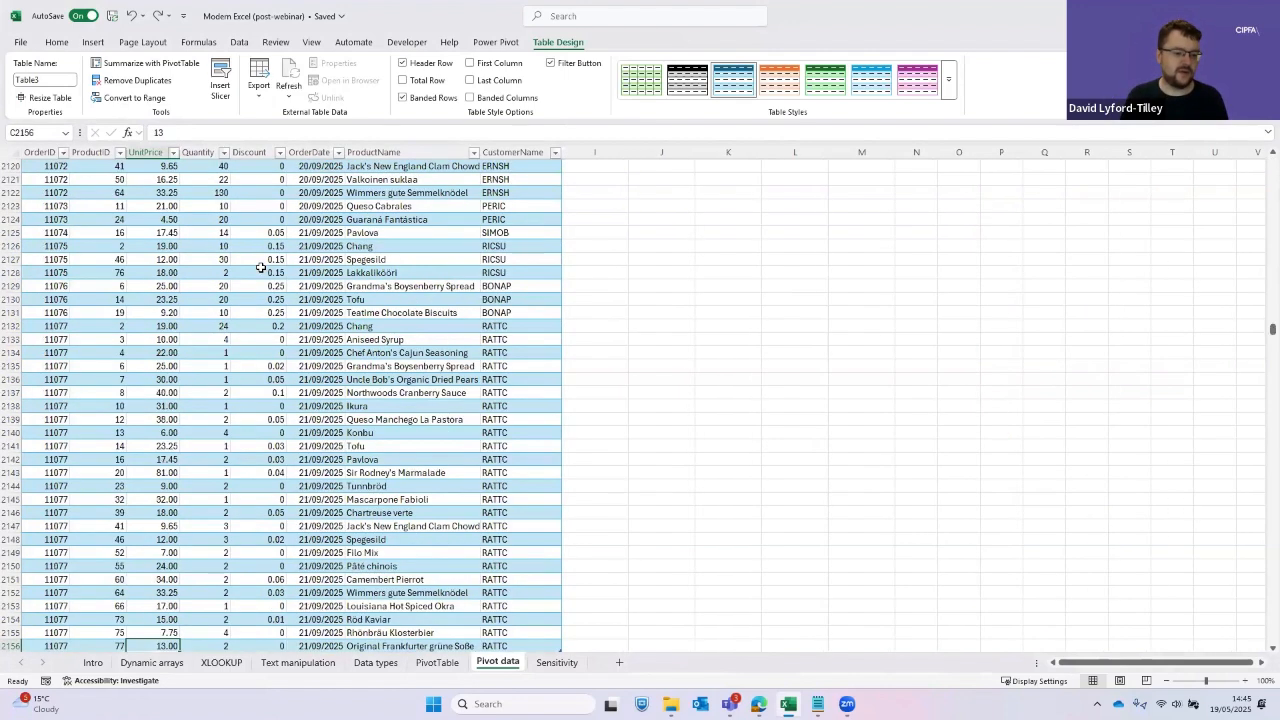
right_click(260, 268)
key(Escape)
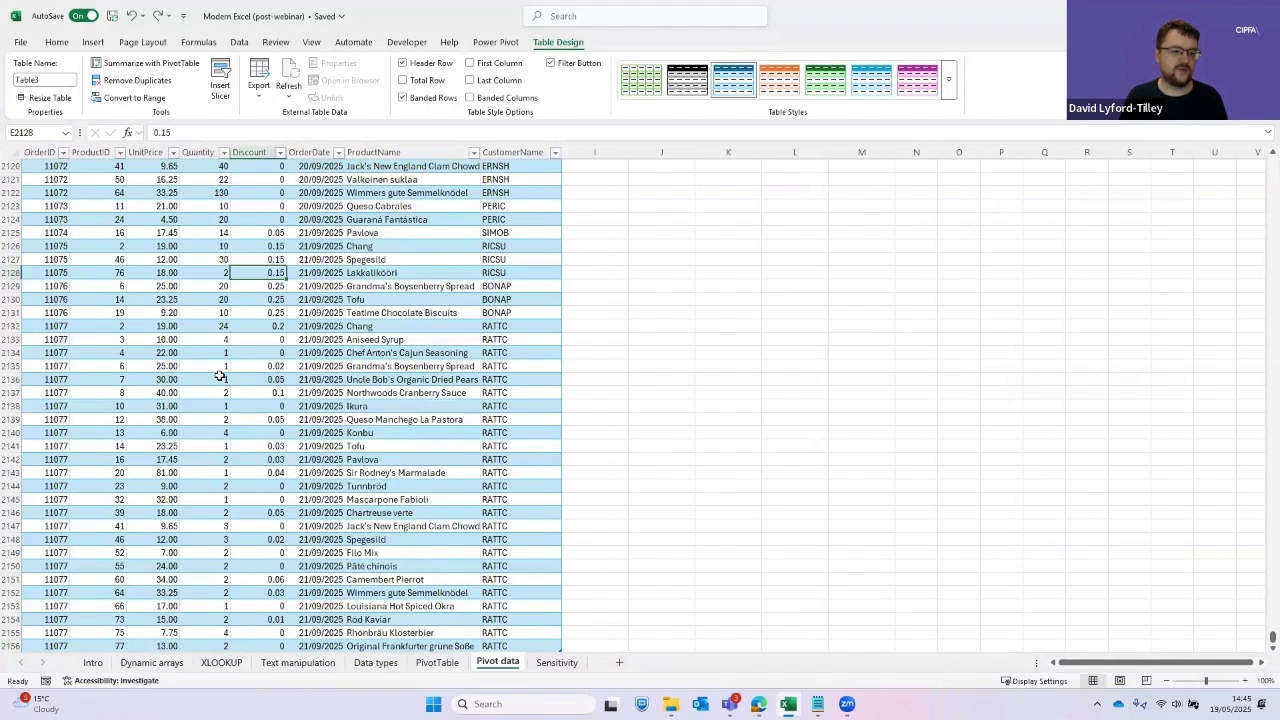
Add a table column headed "Order value" in I1, directly beside CustomerName
key(Left)
key(ctrl+Up)
key(Right)
key(Right)
key(Right)
key(Down)
key(Right)
key(Right)
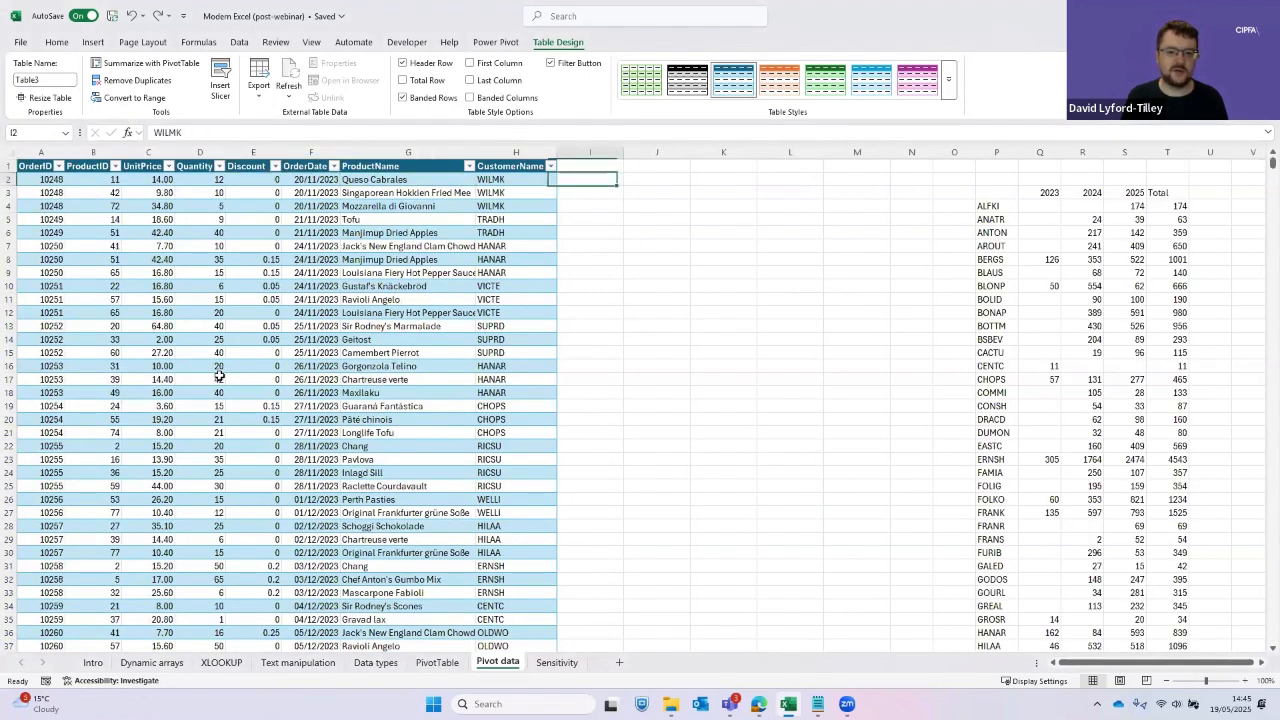
key(Up)
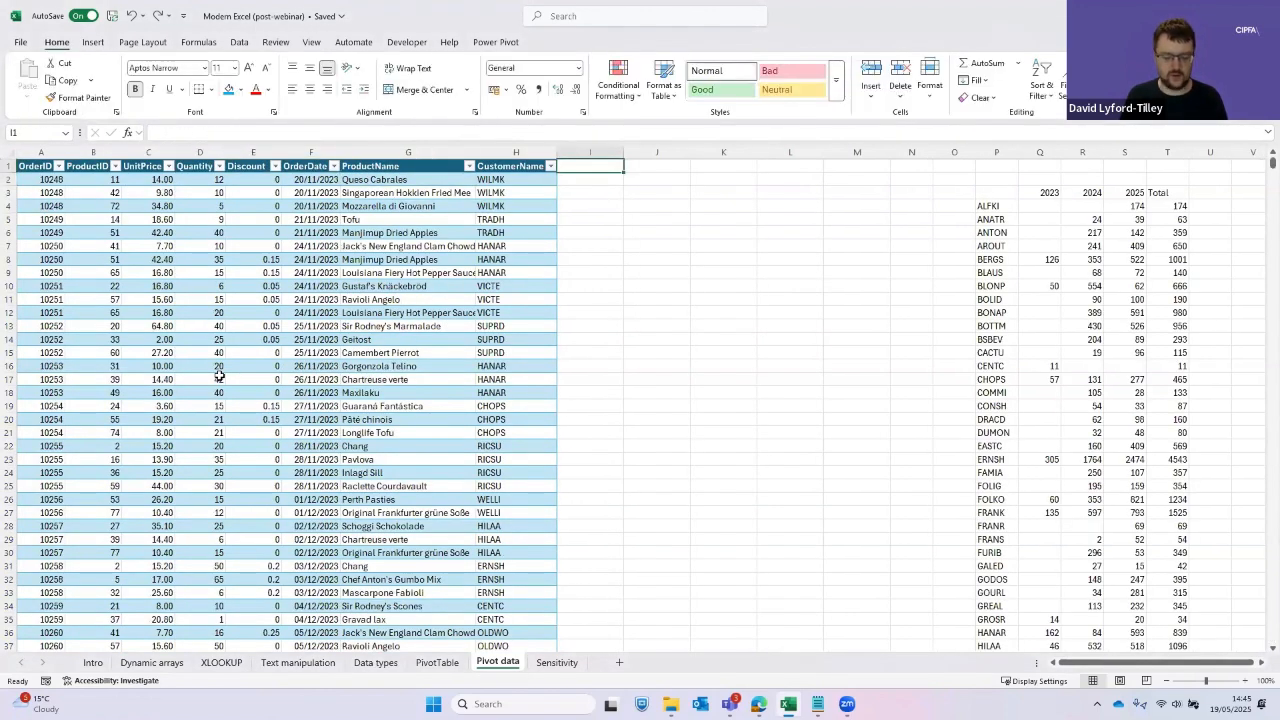
text(Order value)
key(Return)
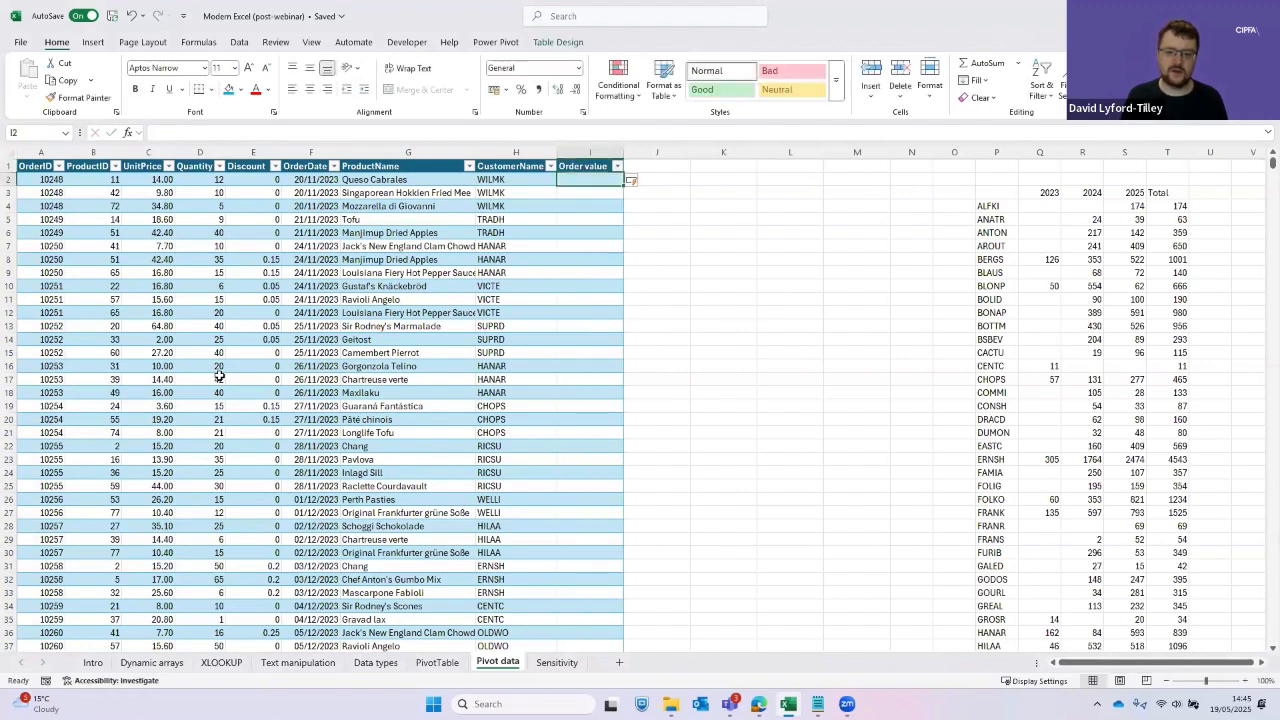
Enter the formula =D2*100 in I2 to calculate the Order value column
key(Up)
key(Left)
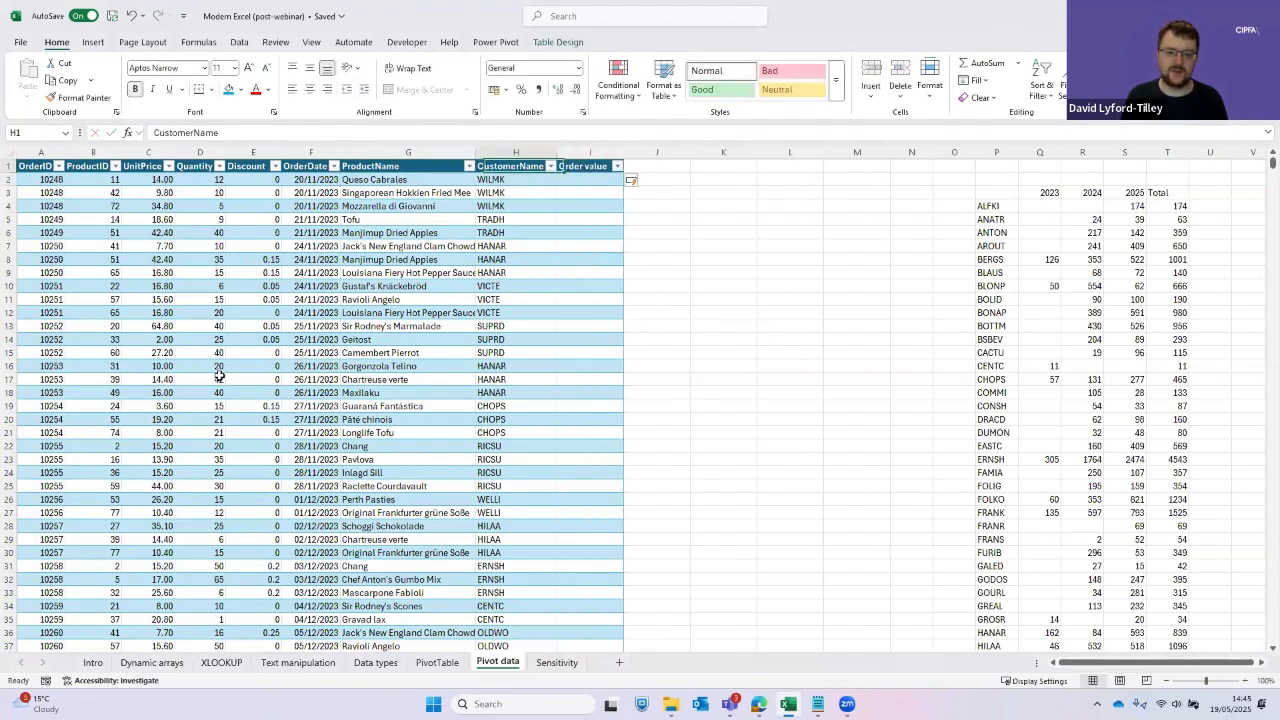
key(Right)
key(Down)
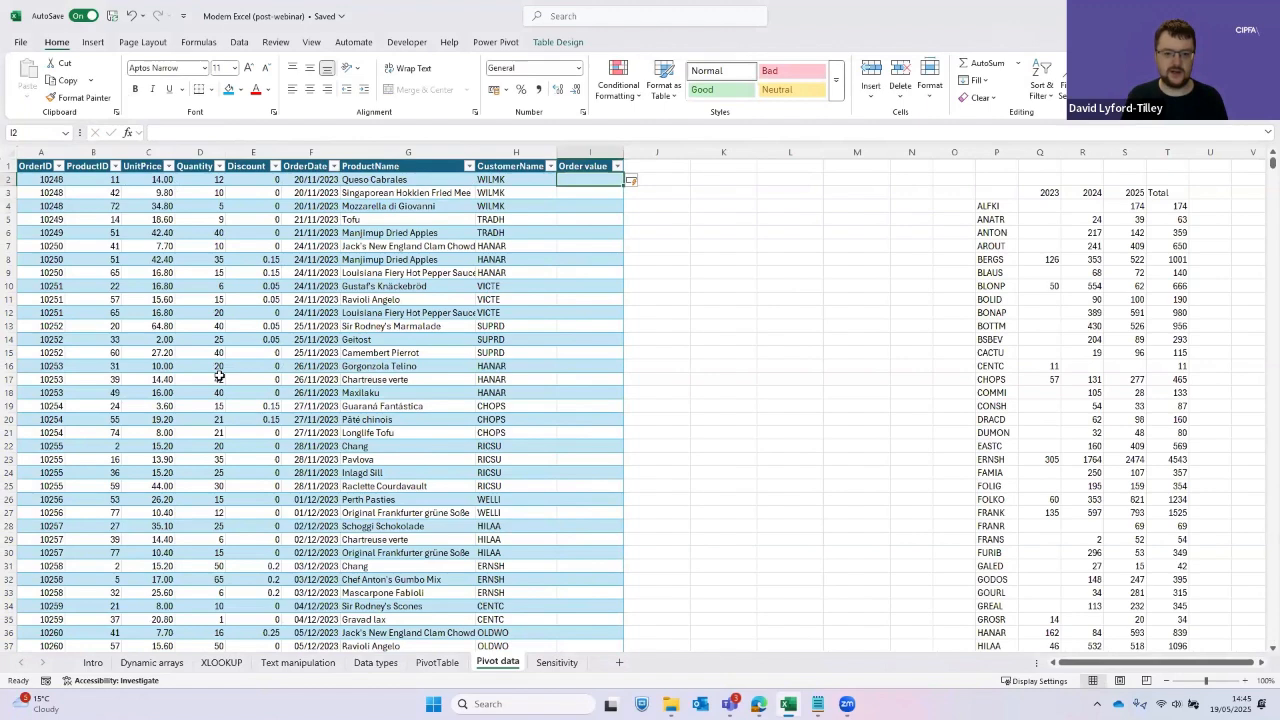
text(=)
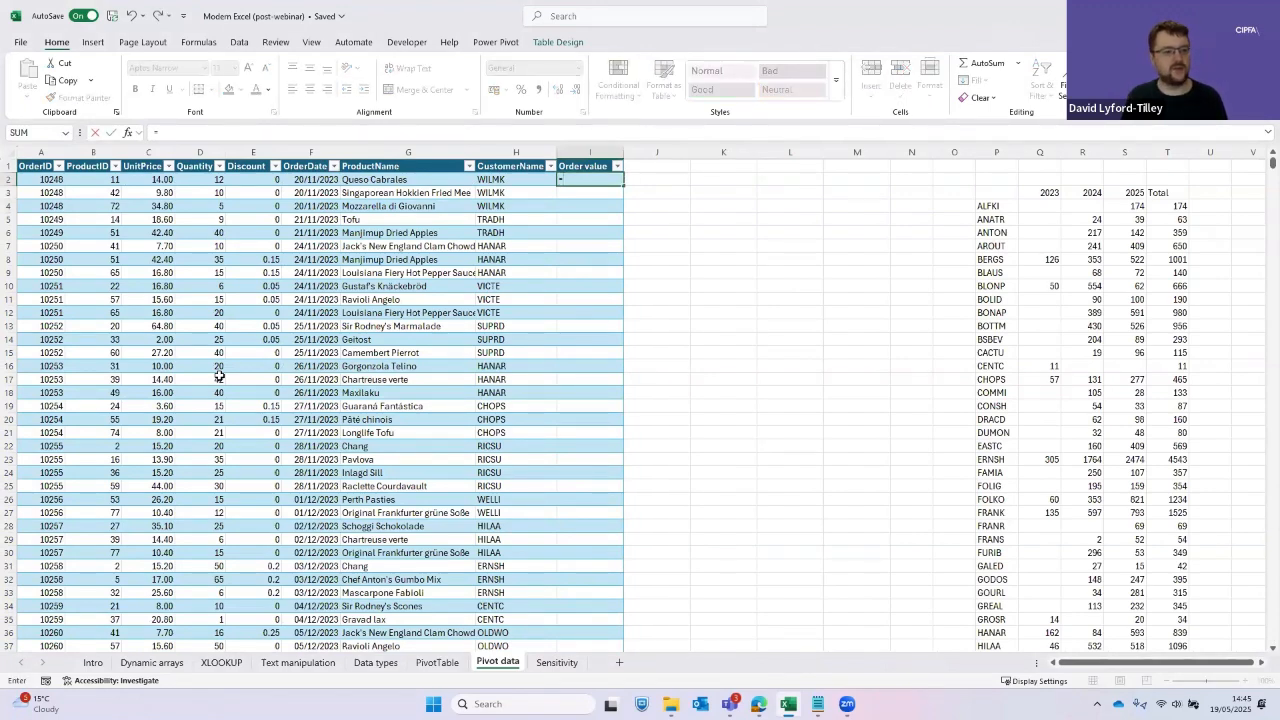
text(d2)
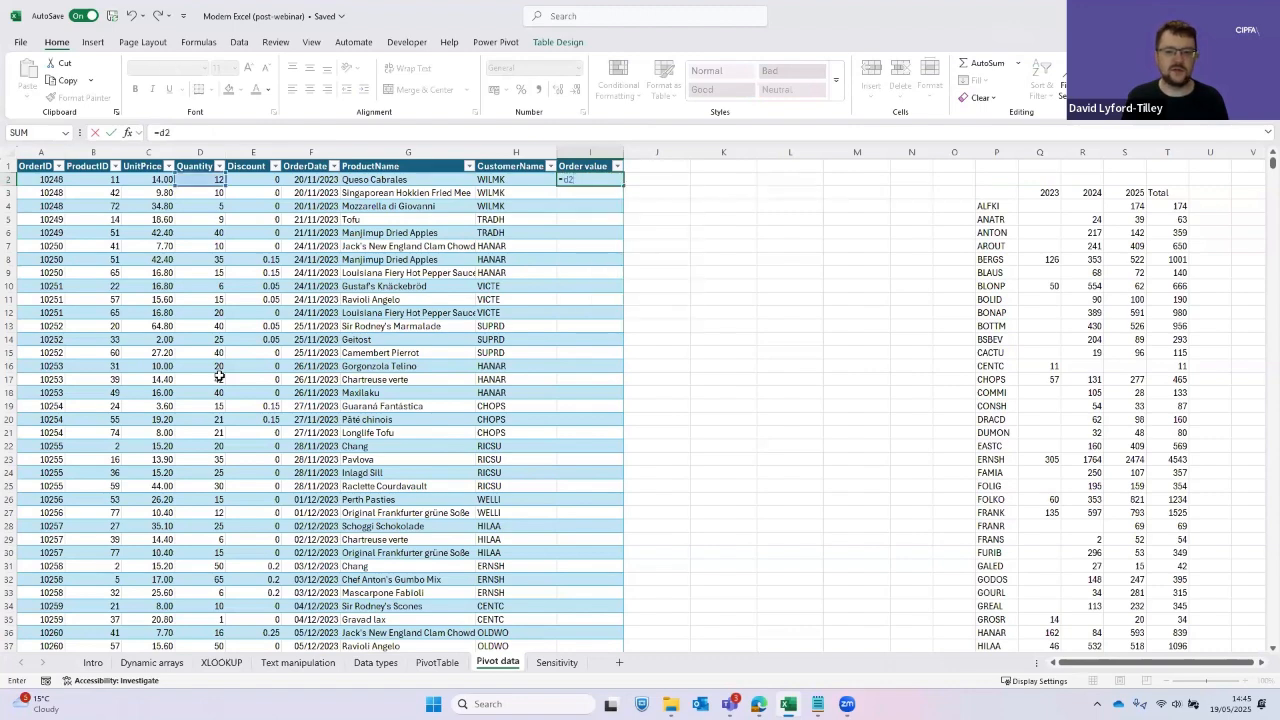
text(*100)
key(Return)
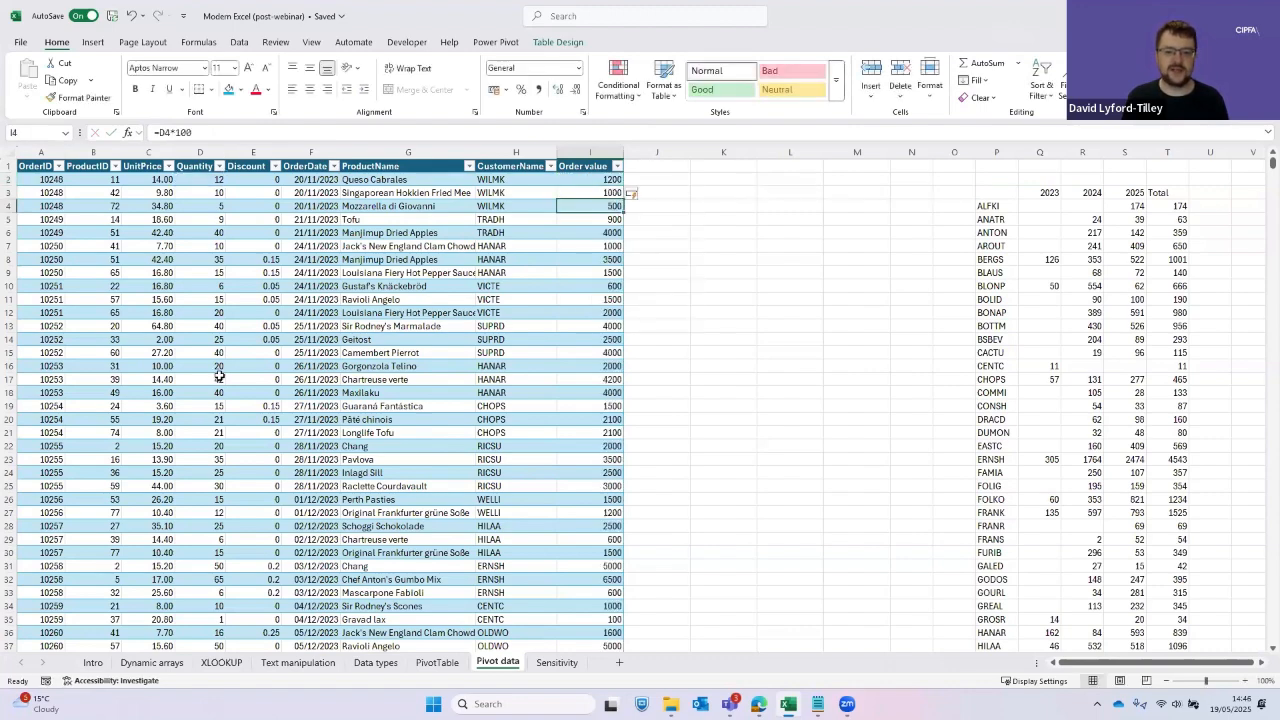
Check the filled-down formulas in the Order value column and undo the automatic fill
key(Down)
key(Down)
key(Down)
key(Down)
key(Down)
key(Down)
key(Up)
key(Up)
key(Up)
key(Up)
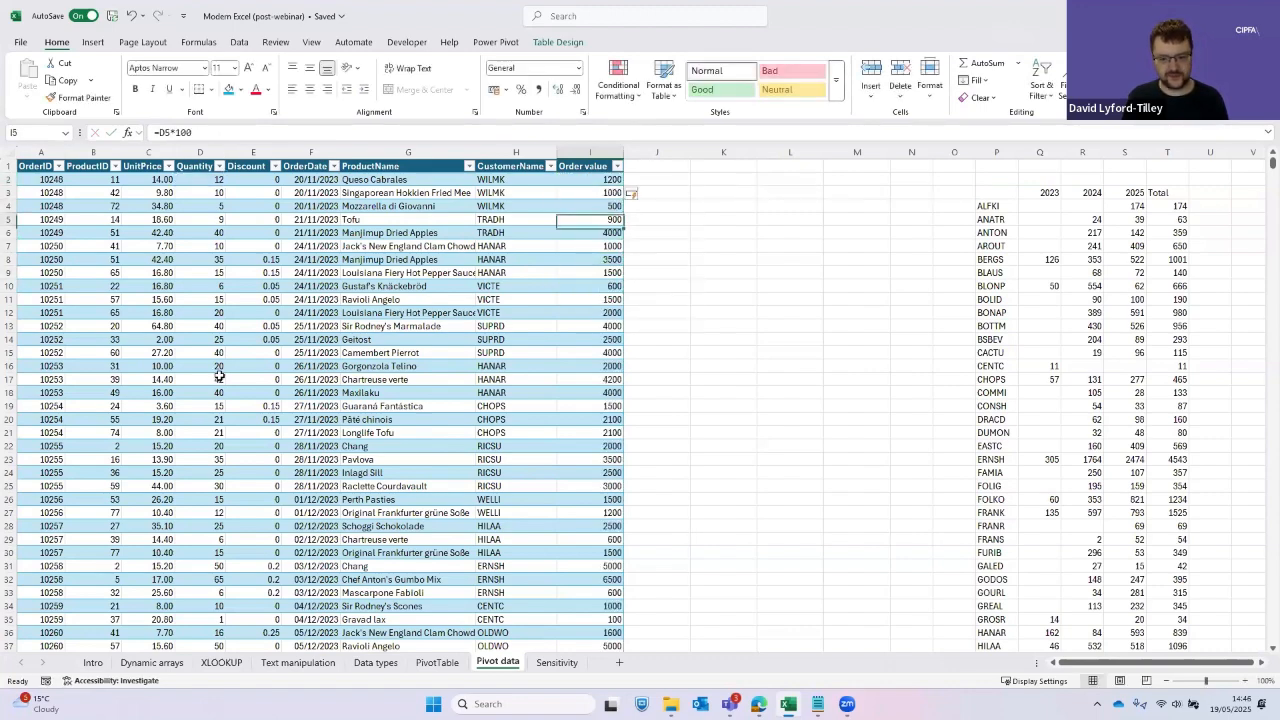
key(ctrl+z)
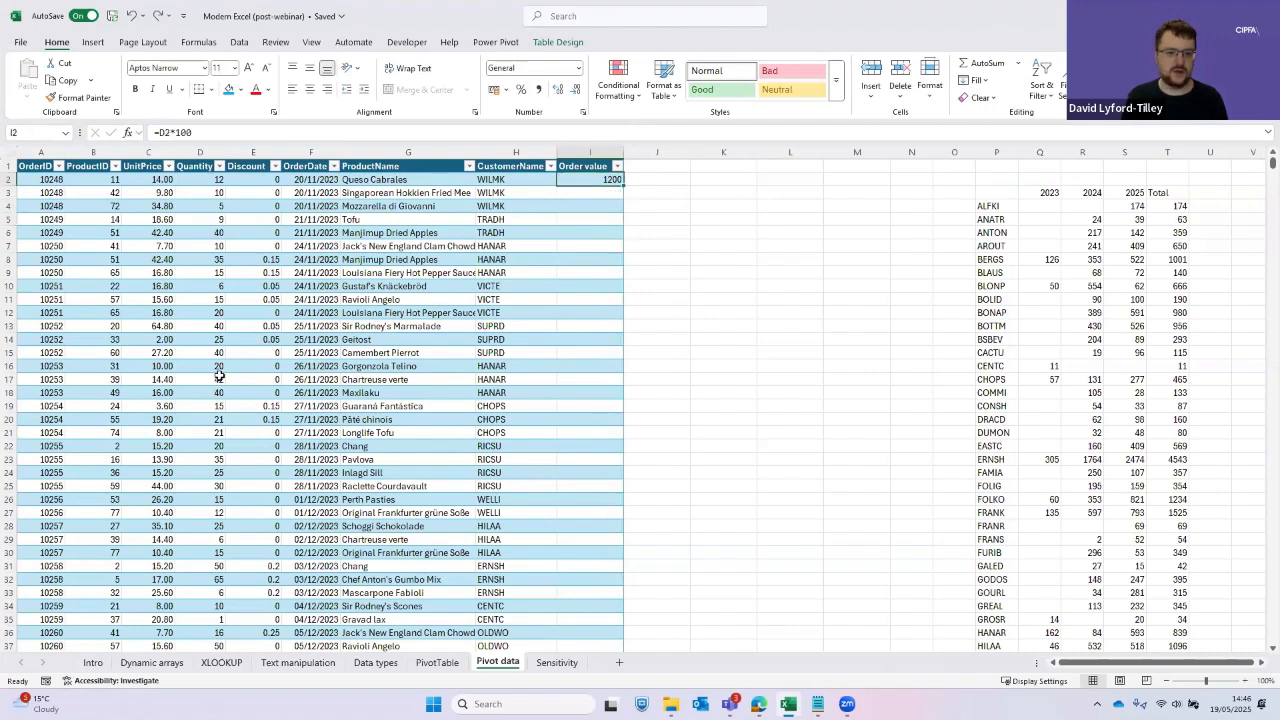
text(=)
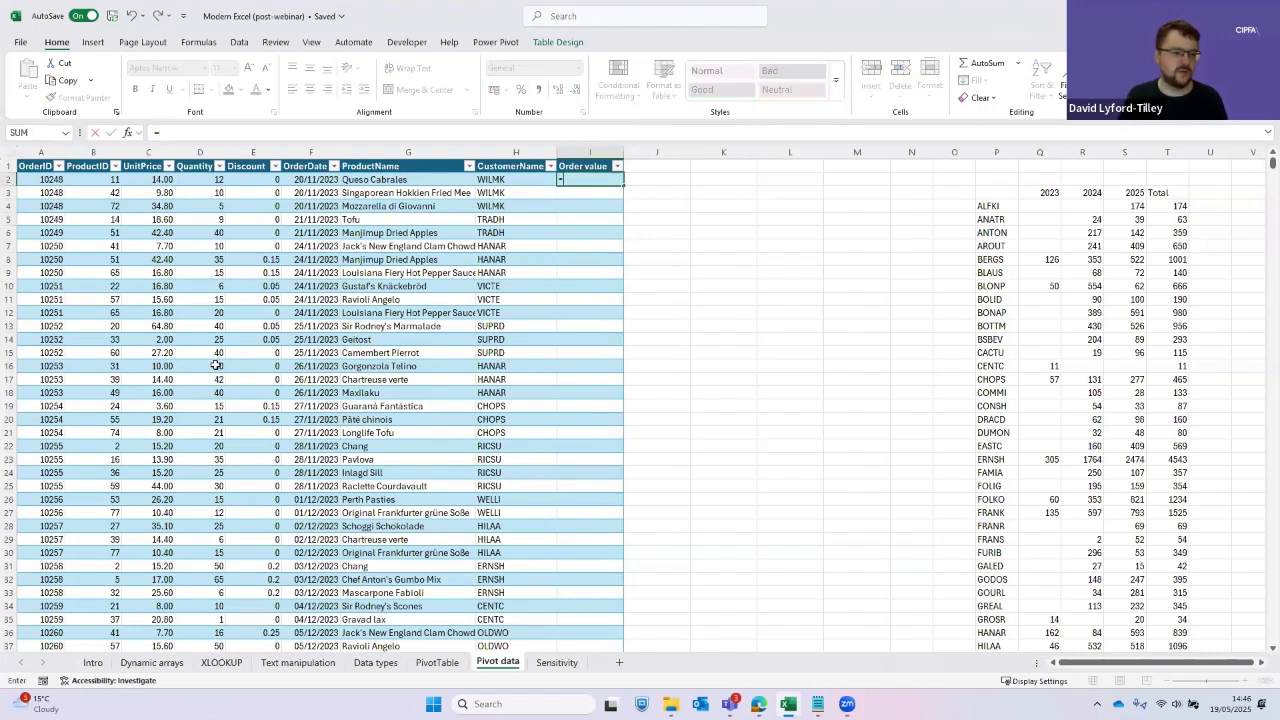
click(153, 179)
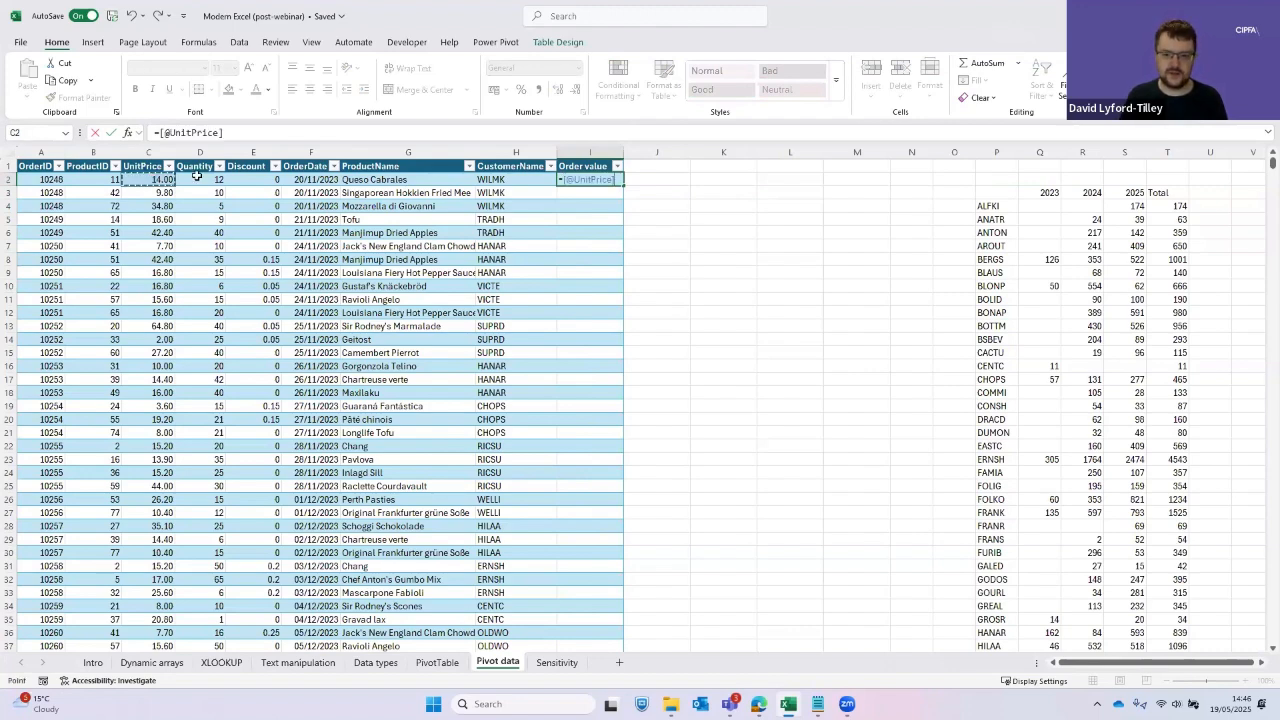
text(*)
click(197, 177)
text(*(1-)
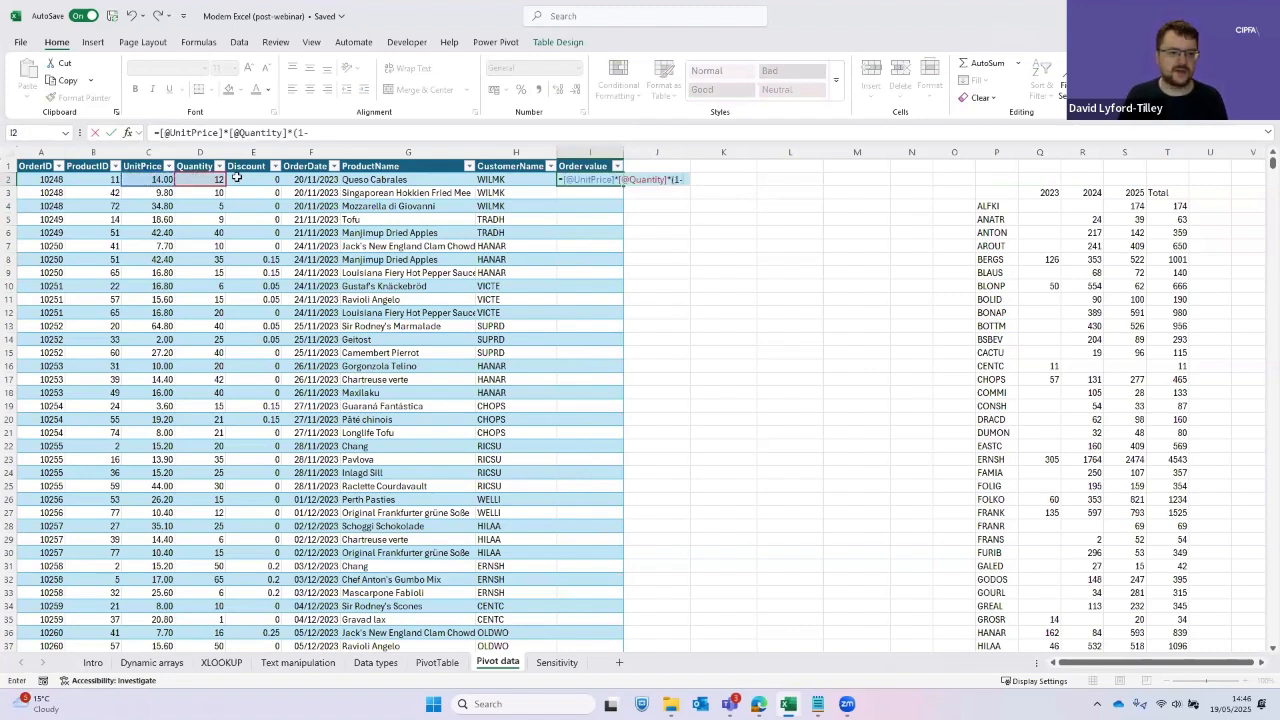
click(253, 180)
text())
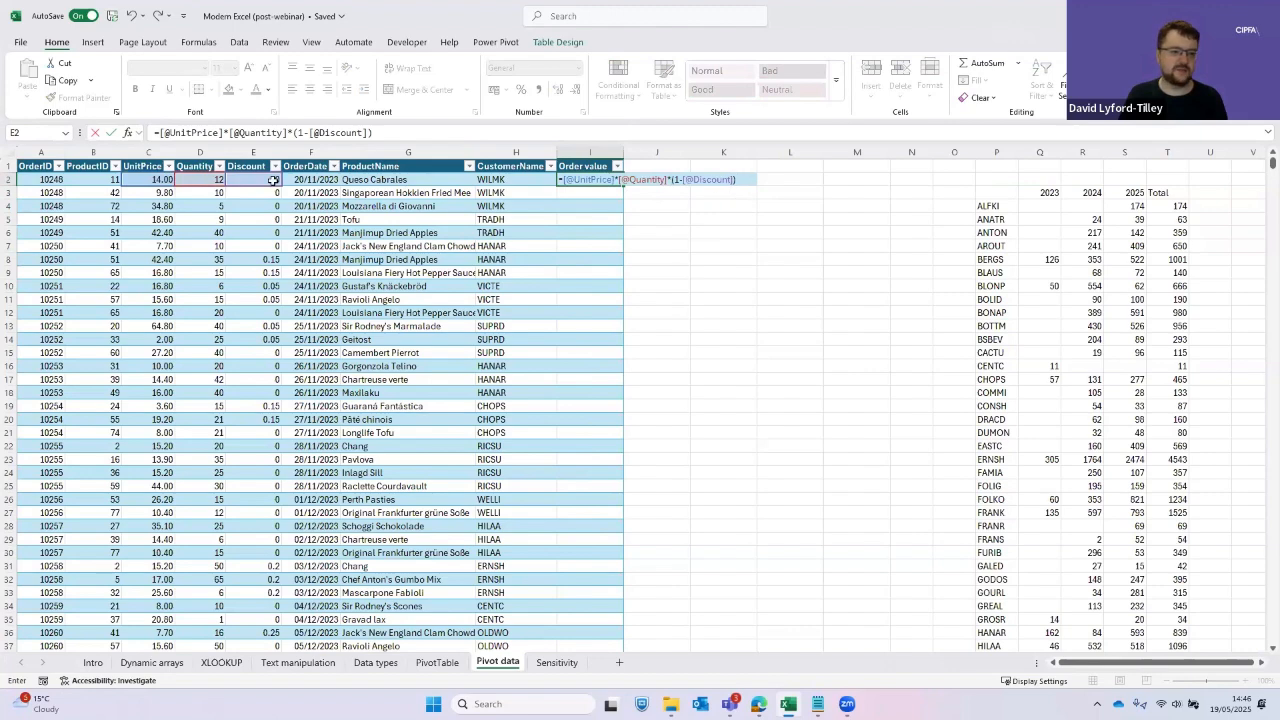
key(ctrl+Return)
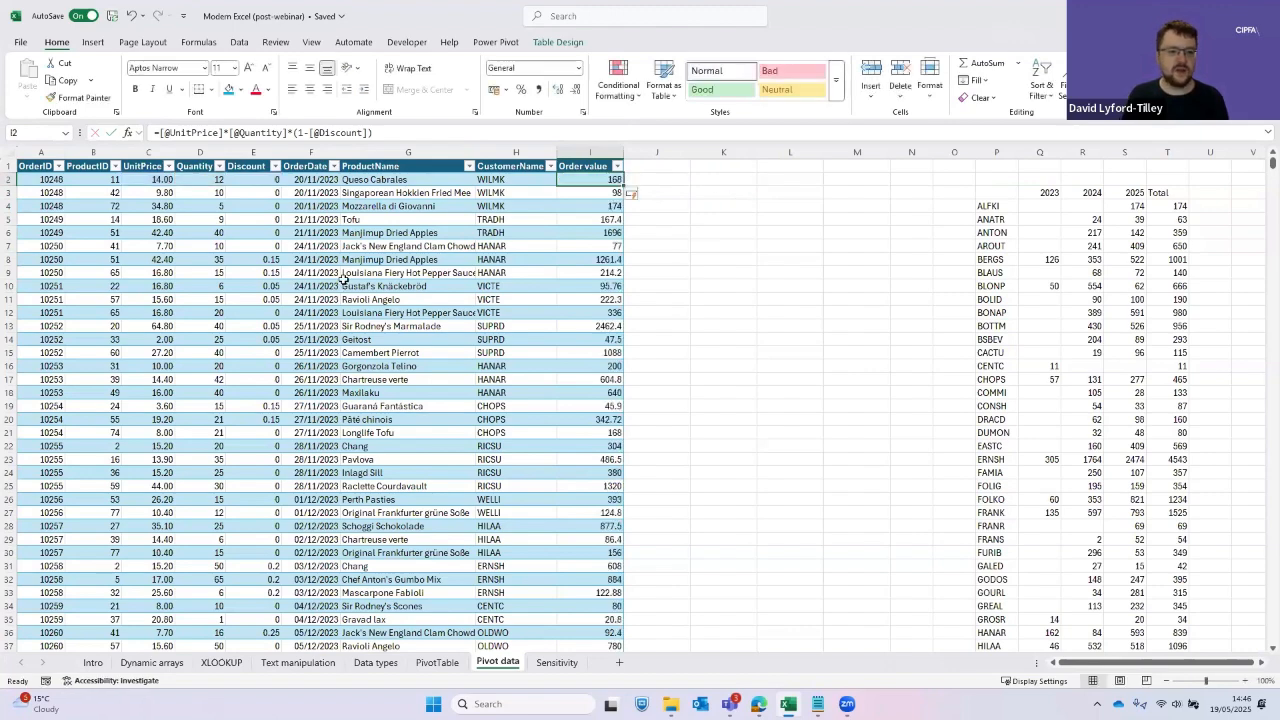
key(F2)
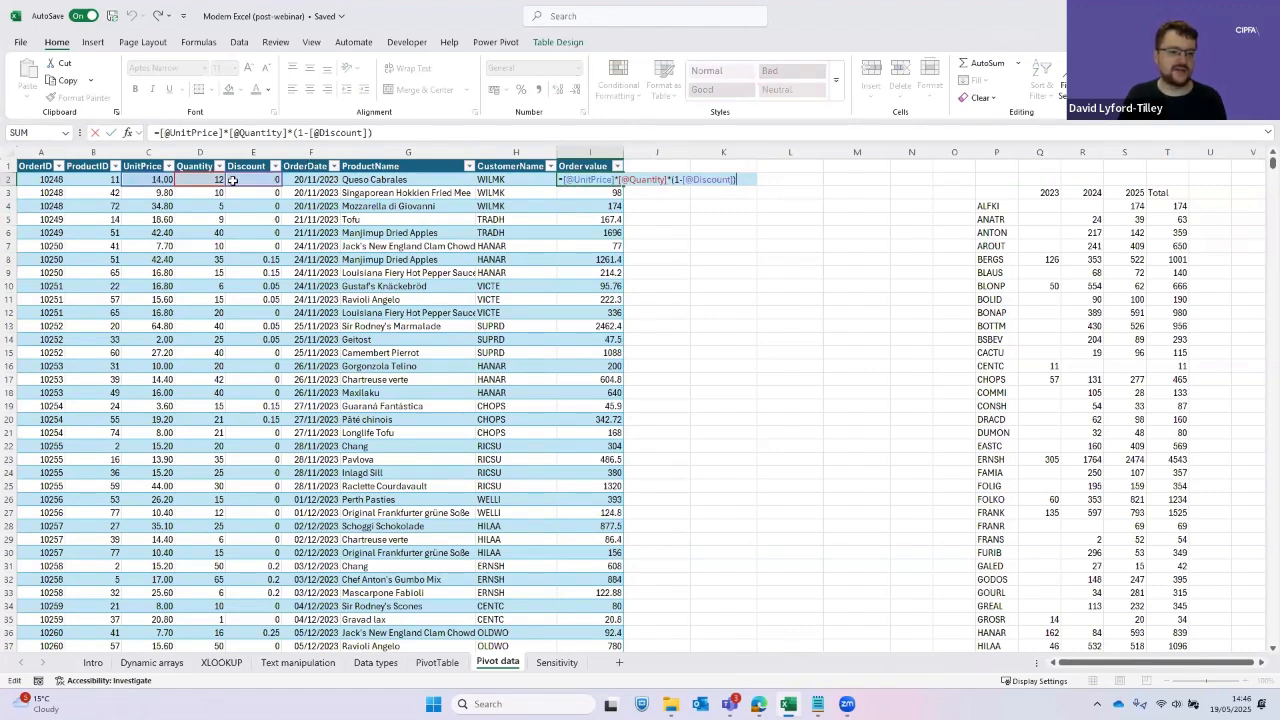
key(ctrl+Return)
key(Right)
key(Right)
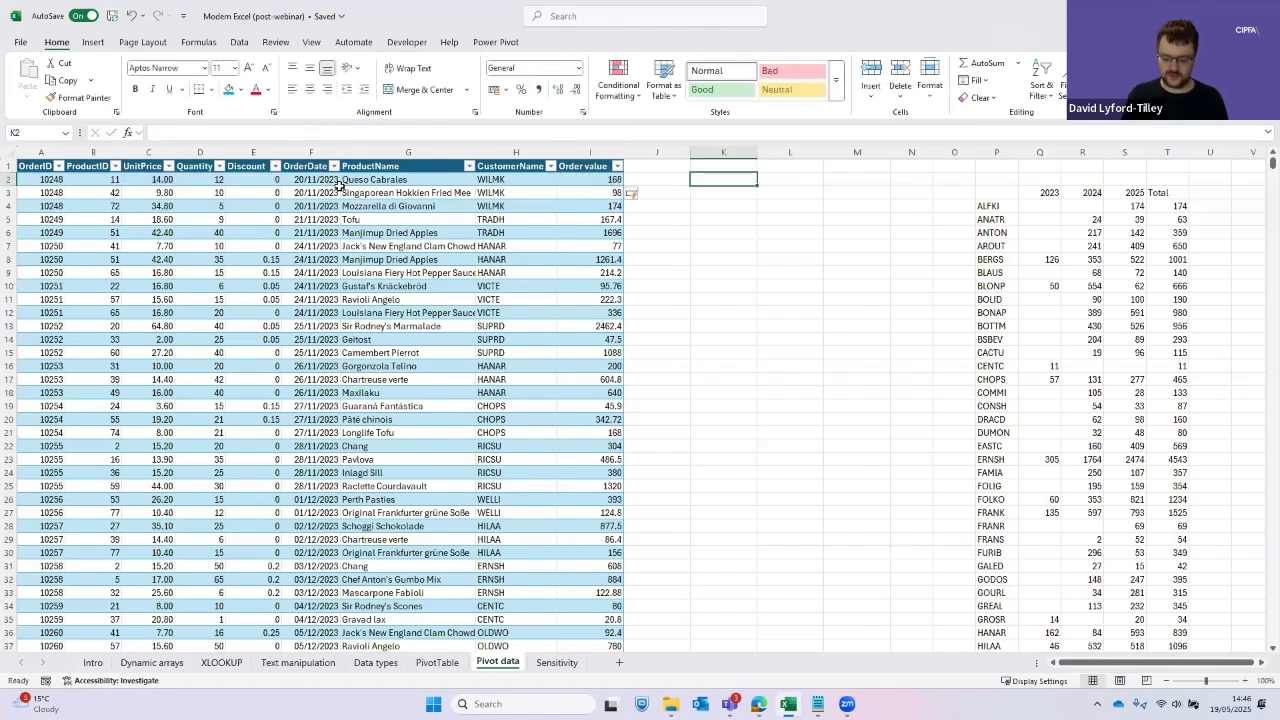
text(=su)
key(Tab)
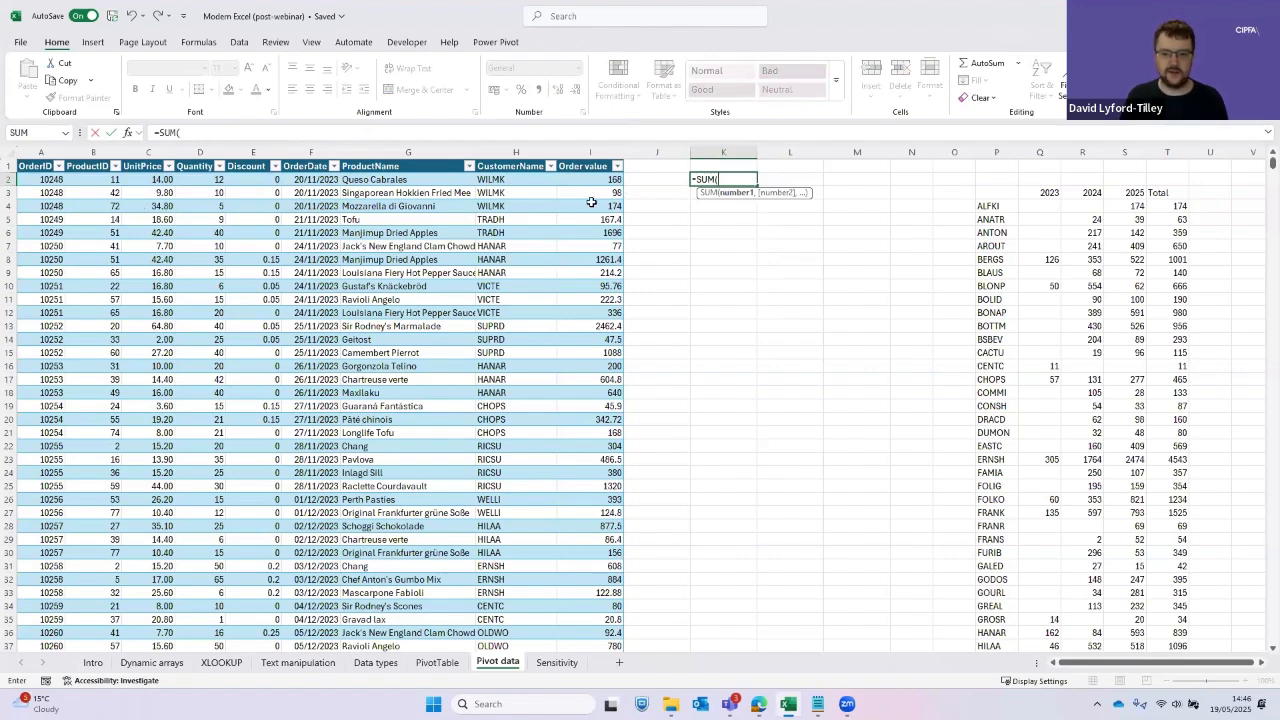
key(Escape)
Abandon the started SUM formula and rename the orders table as NorthwindSales
click(546, 196)
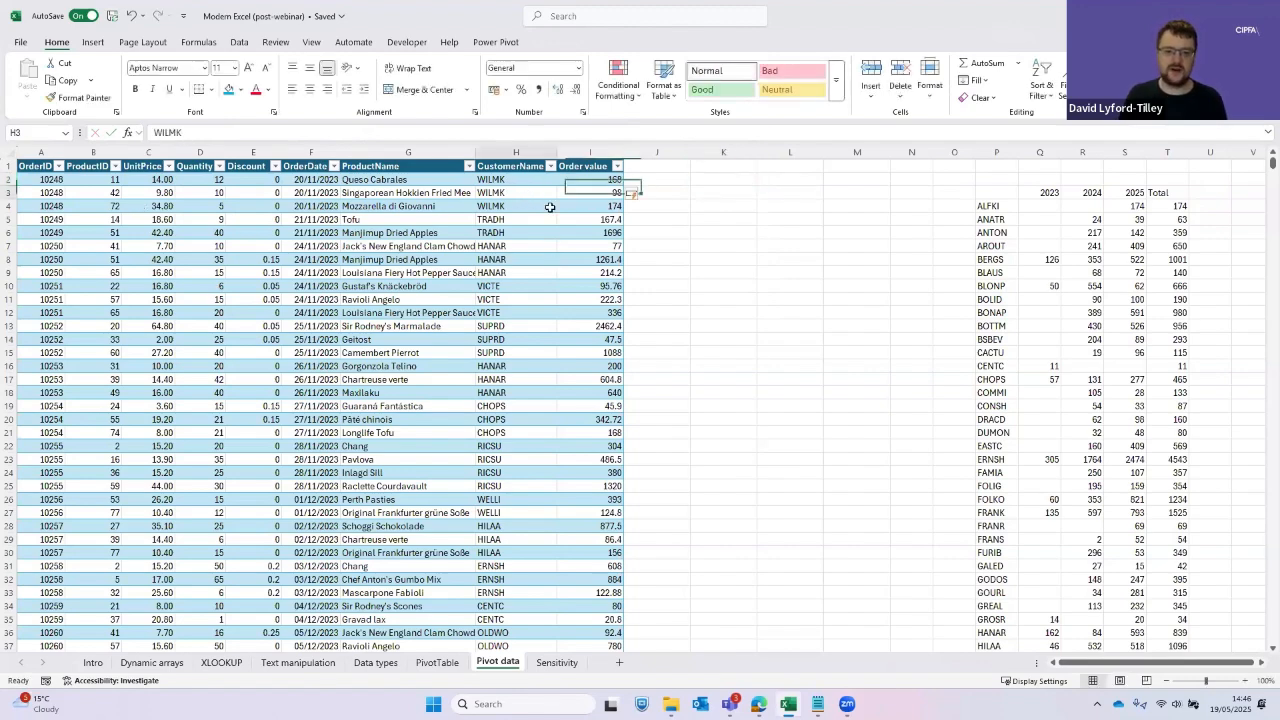
click(310, 259)
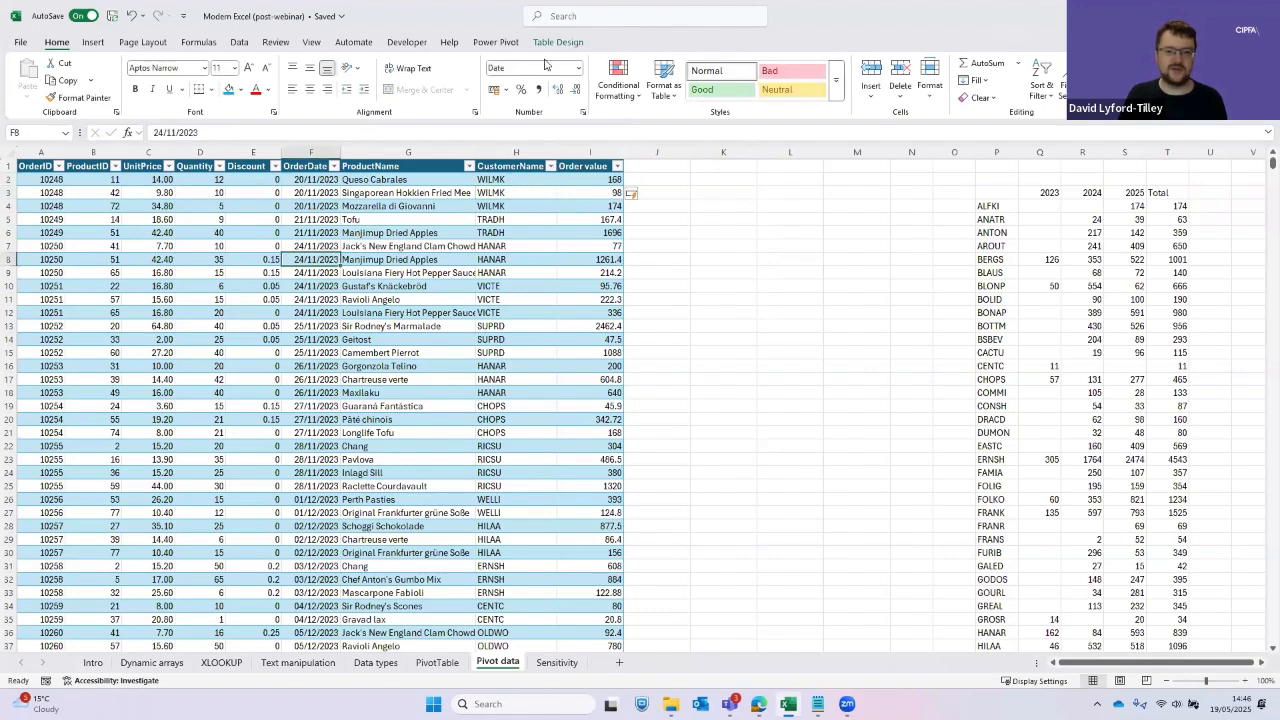
click(557, 43)
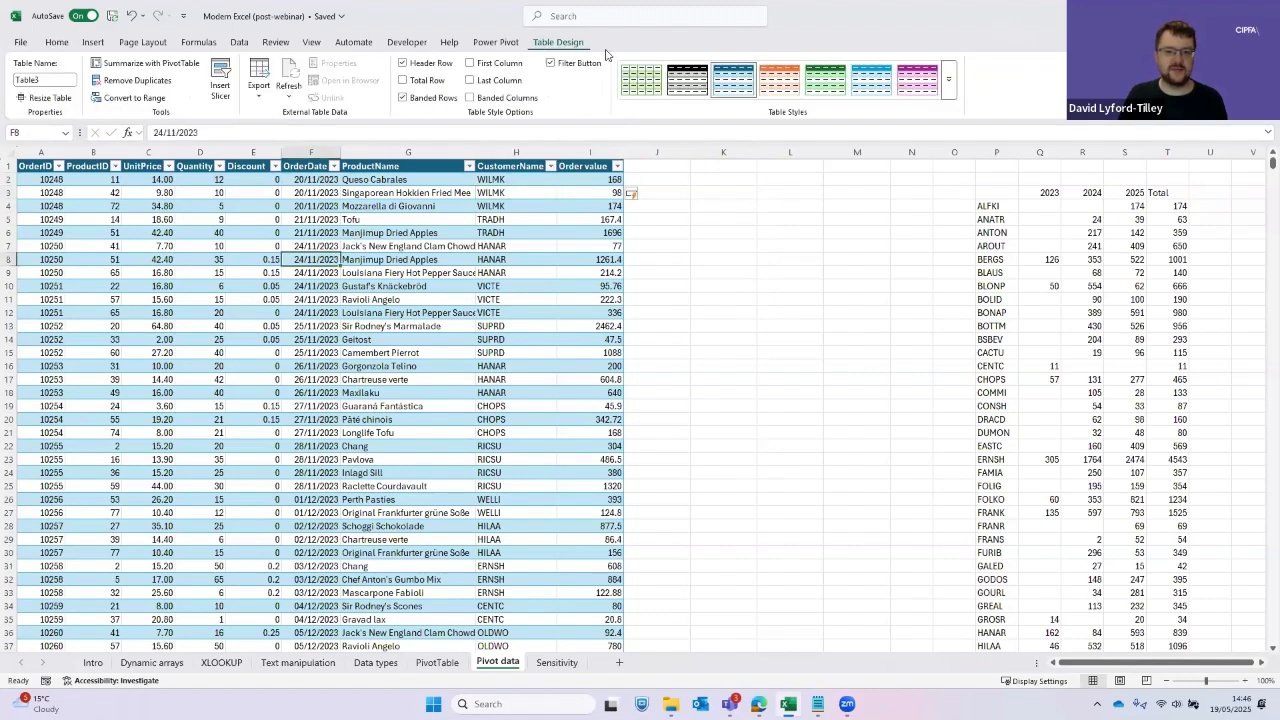
click(48, 79)
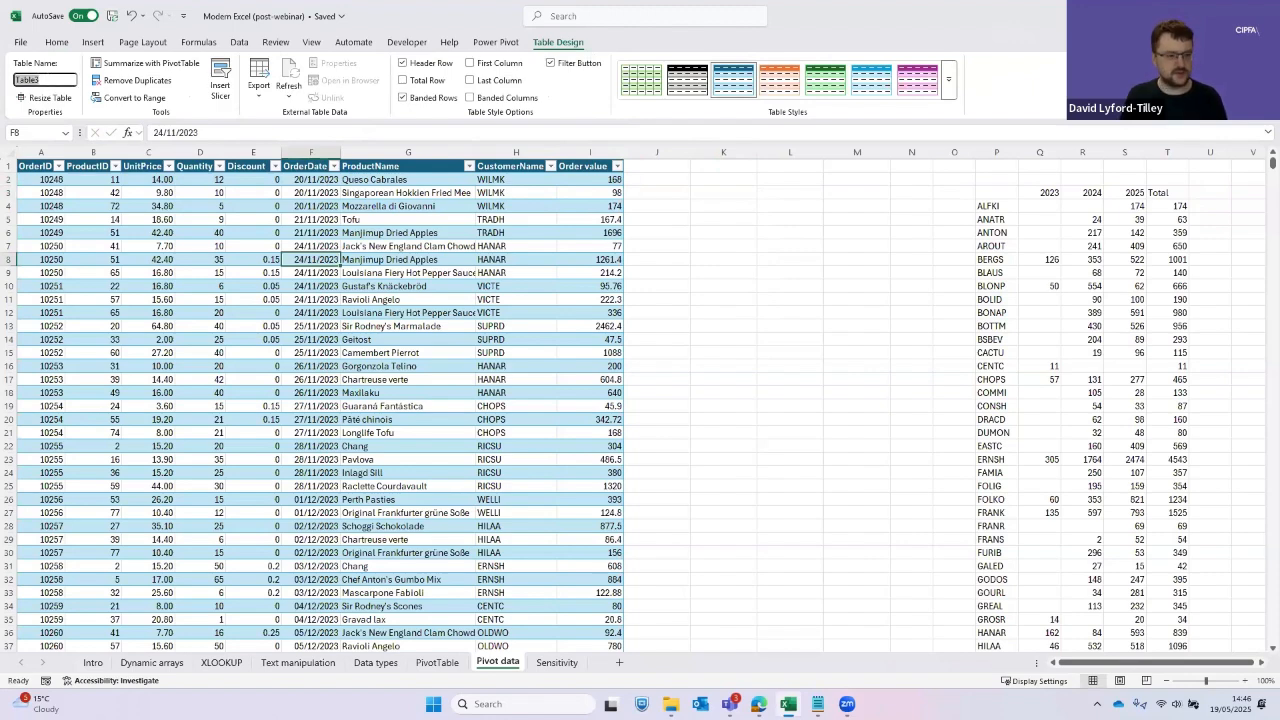
text(NorthwindS)
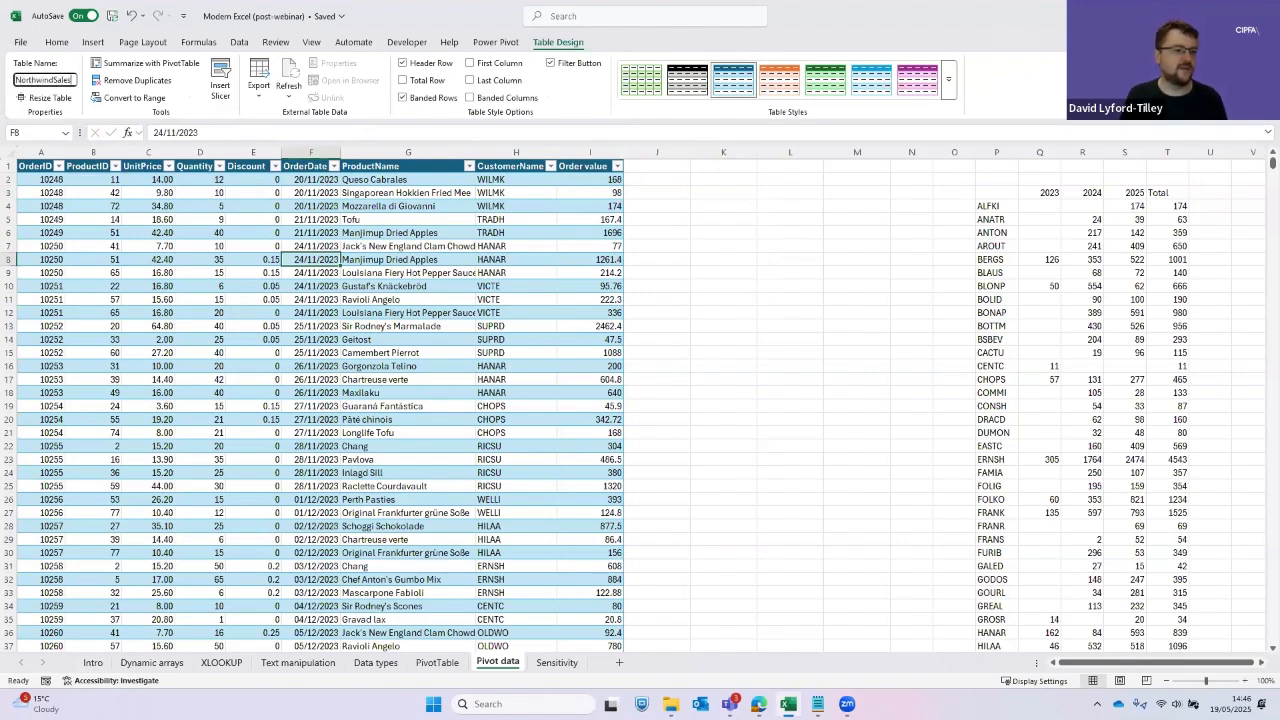
key(Return)
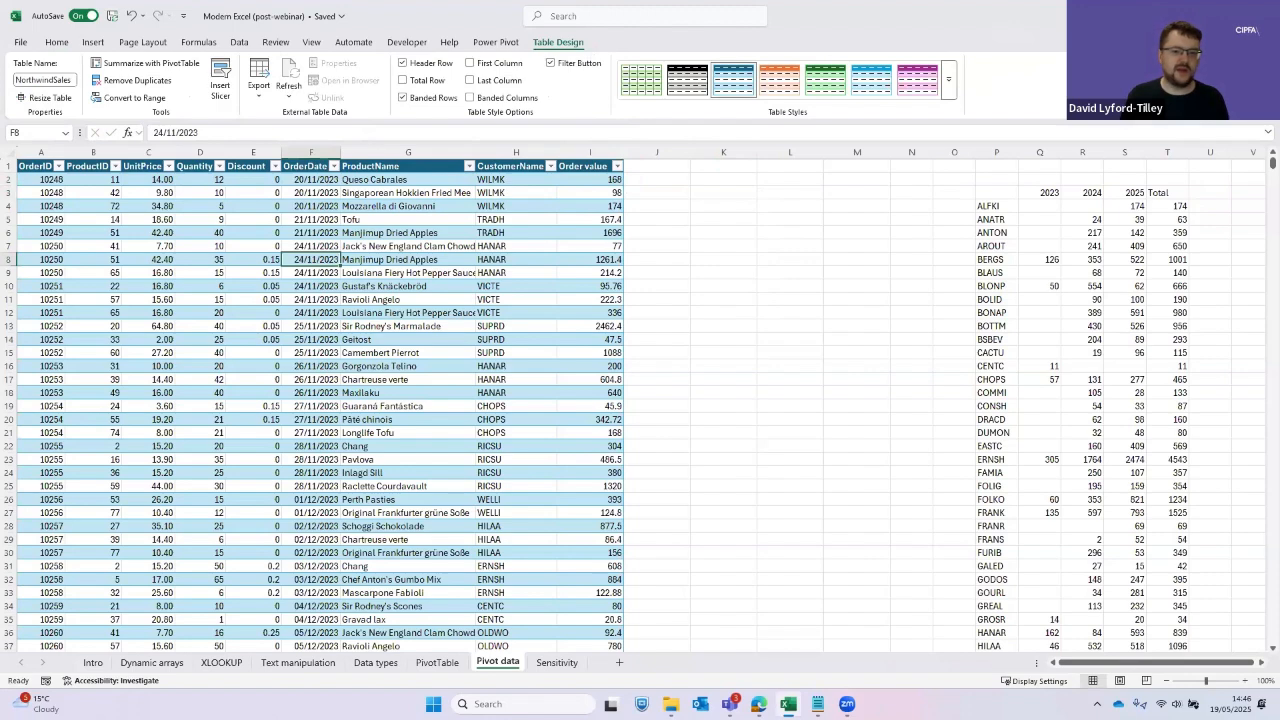
Total the Order value column in K2 with =SUM(NorthwindSales[Order value]) and review the formula's reference
click(708, 179)
text(=sum)
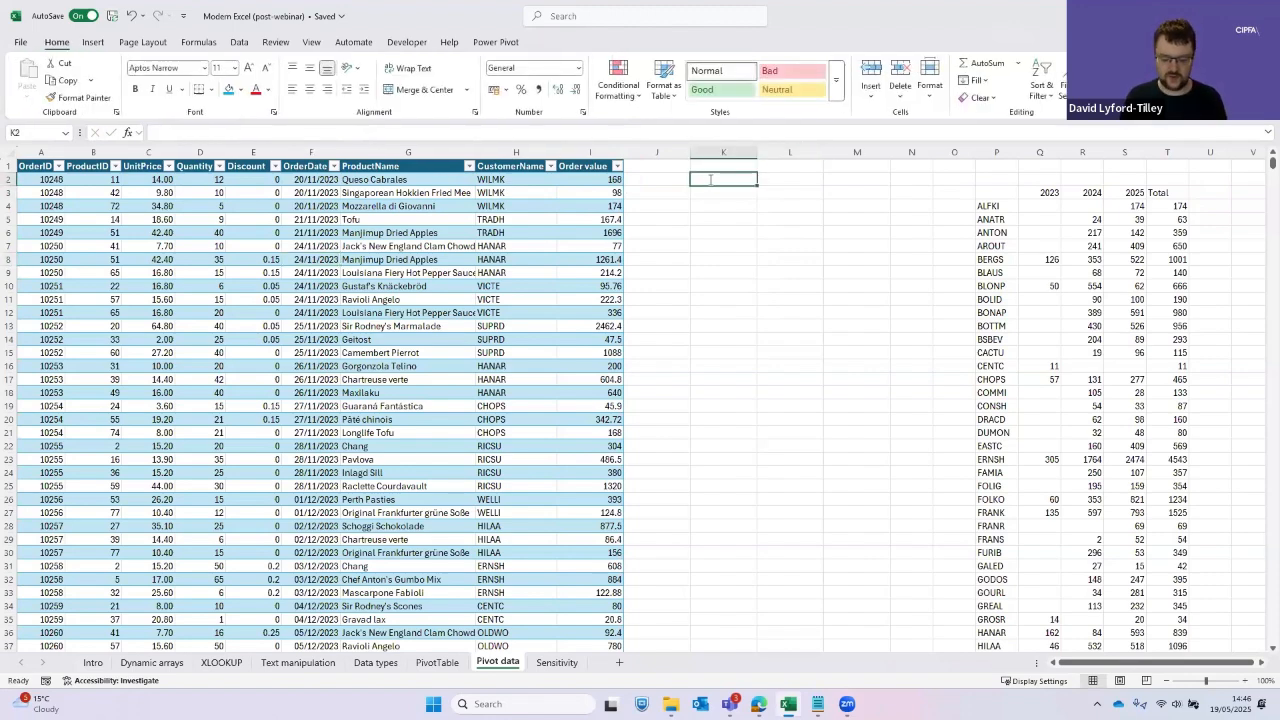
key(Tab)
text(Nort)
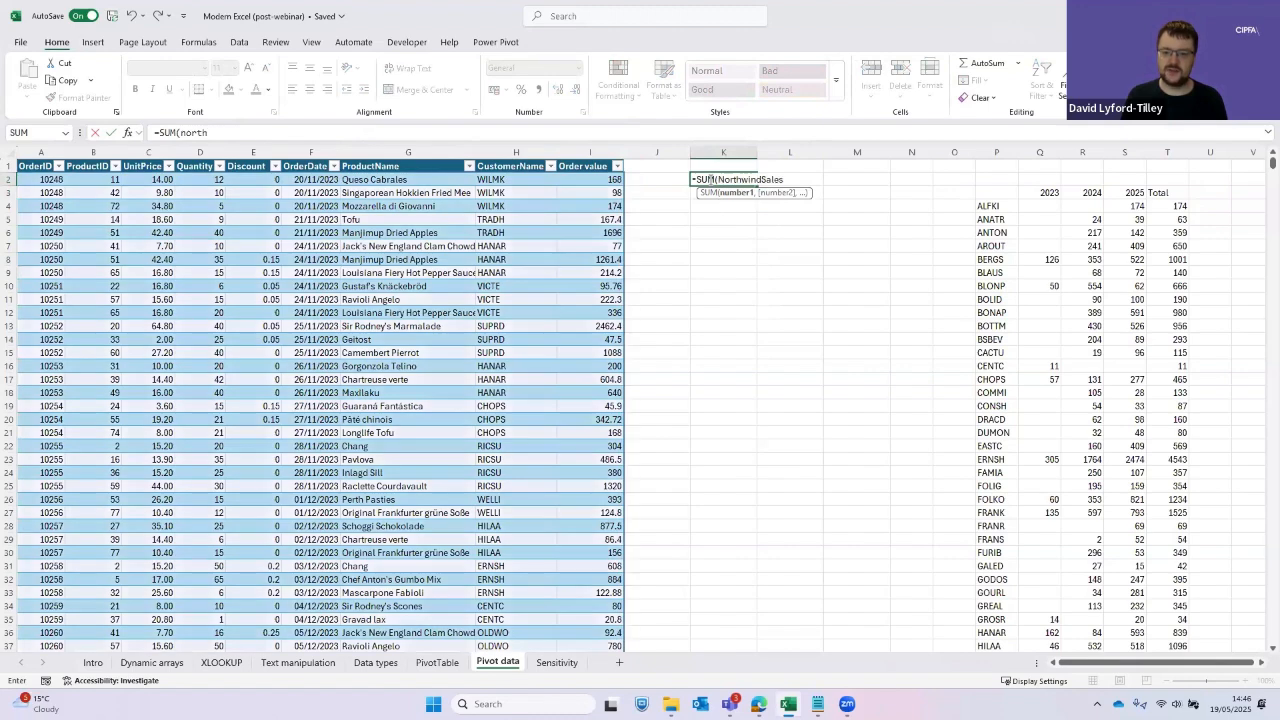
key(Tab)
text([)
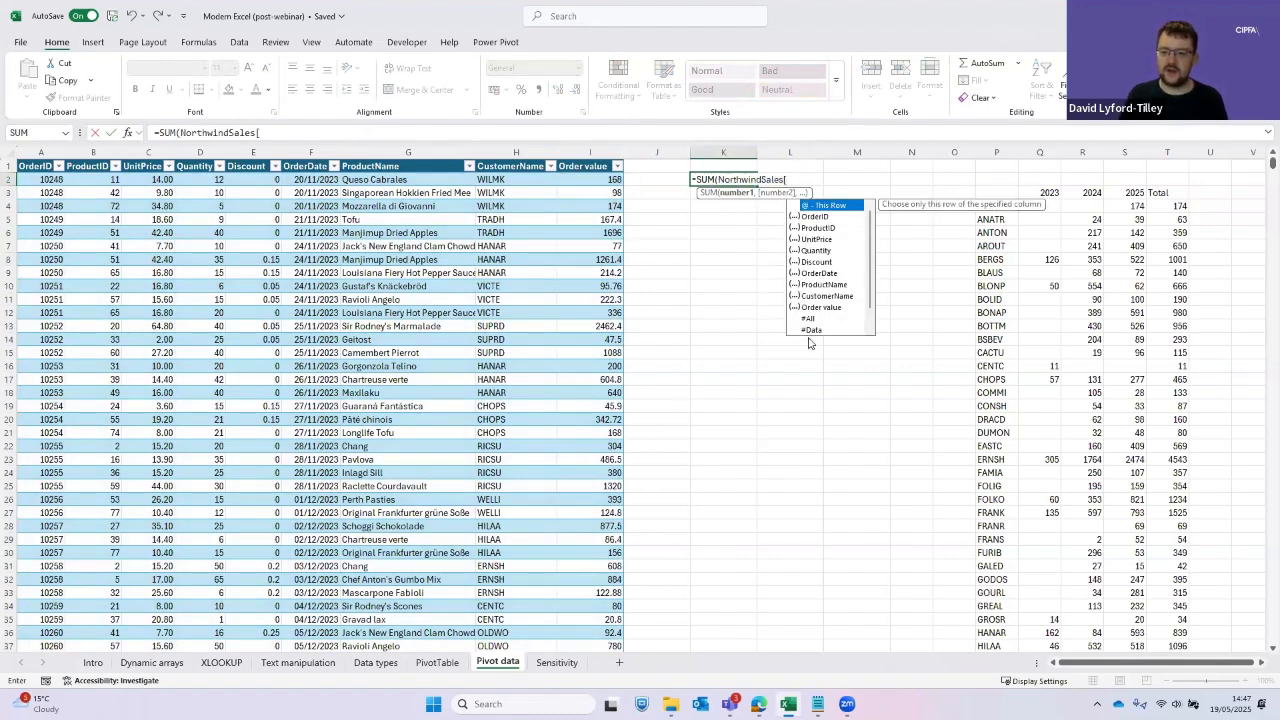
text(O)
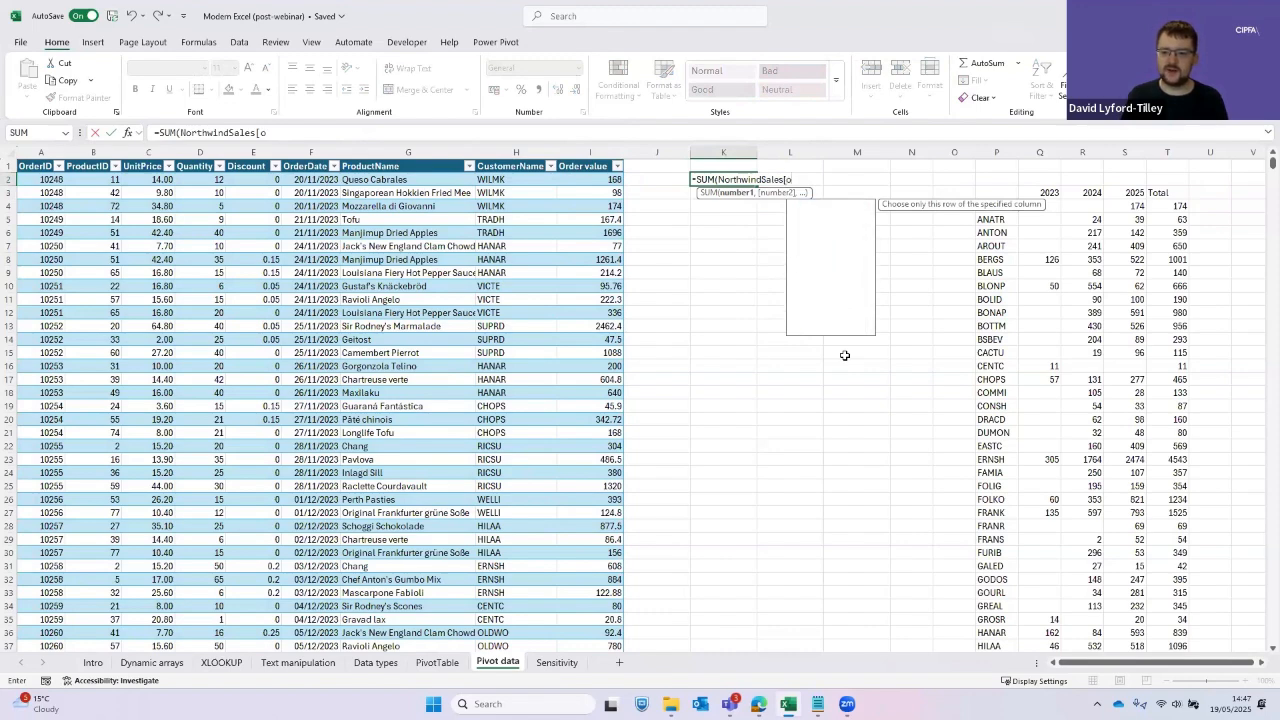
key(Down)
key(Down)
key(Tab)
text(])
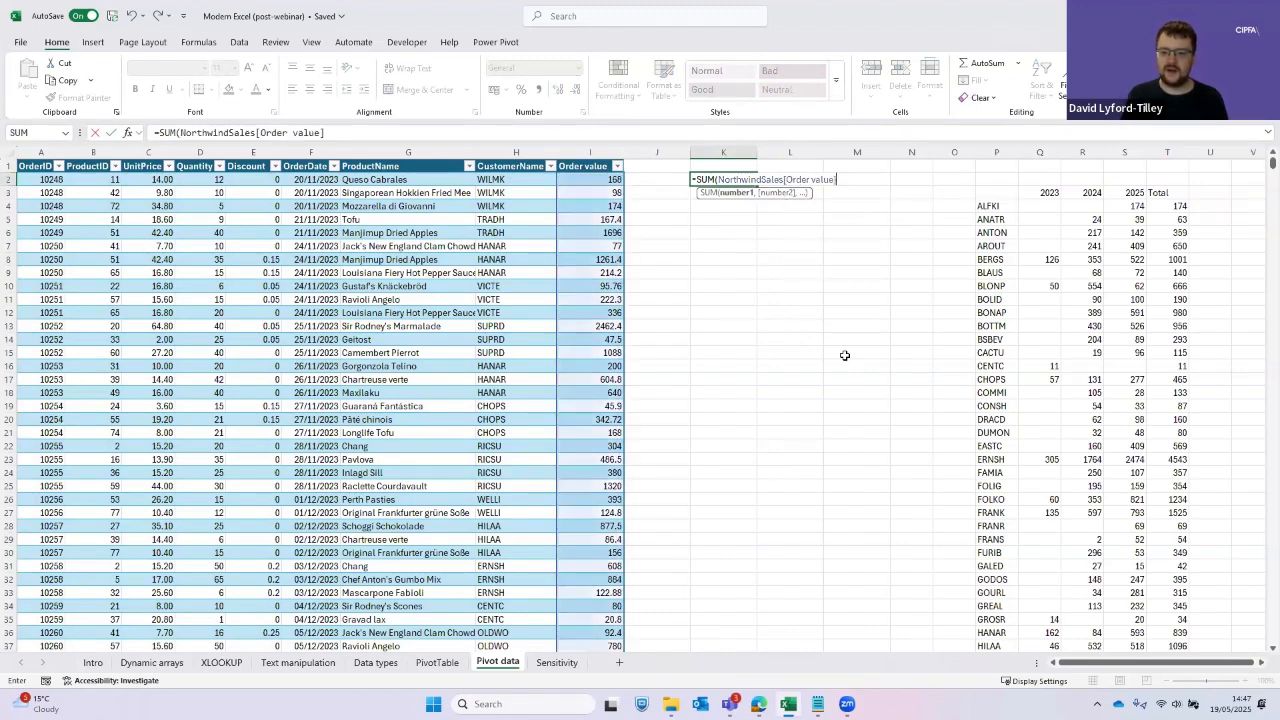
text())
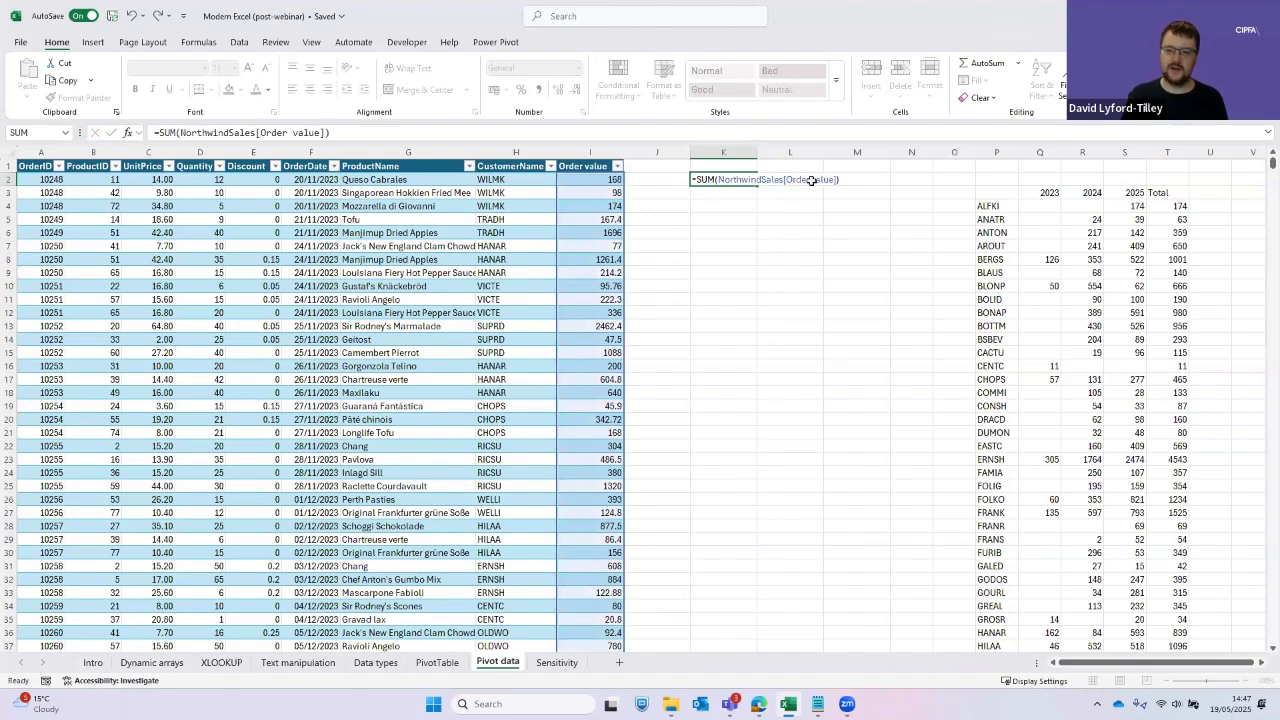
key(ctrl+Return)
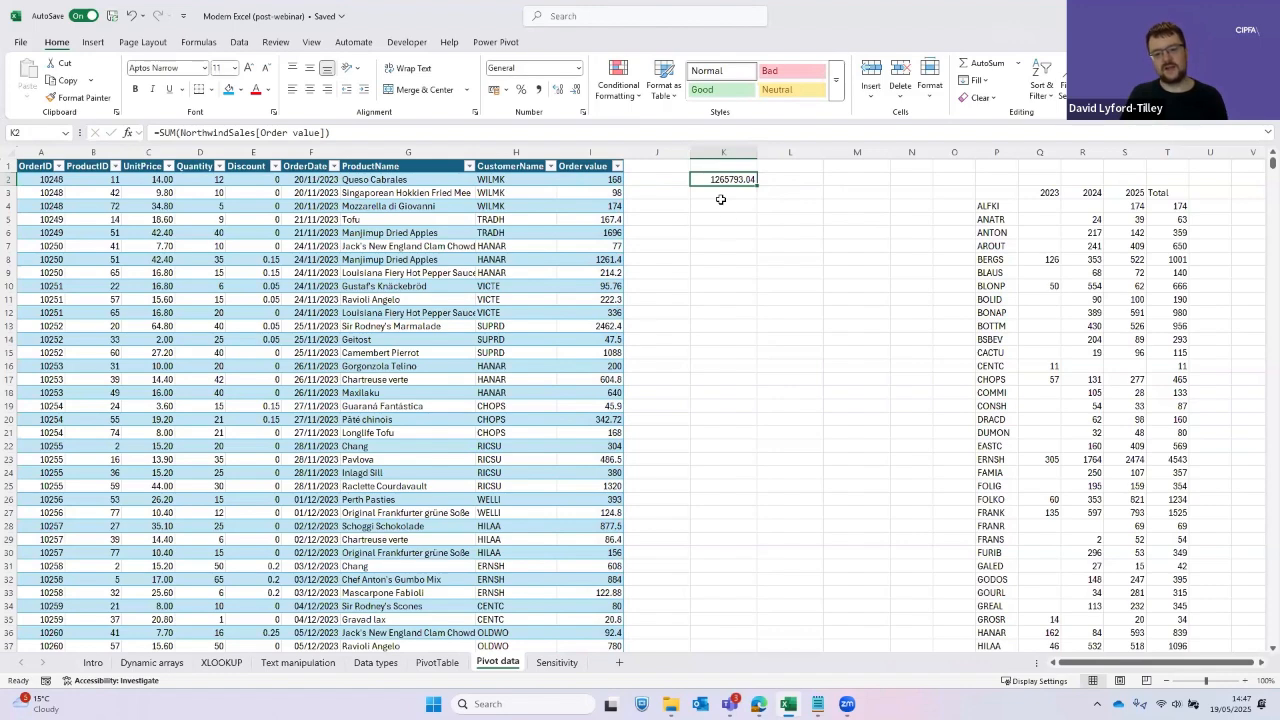
key(F2)
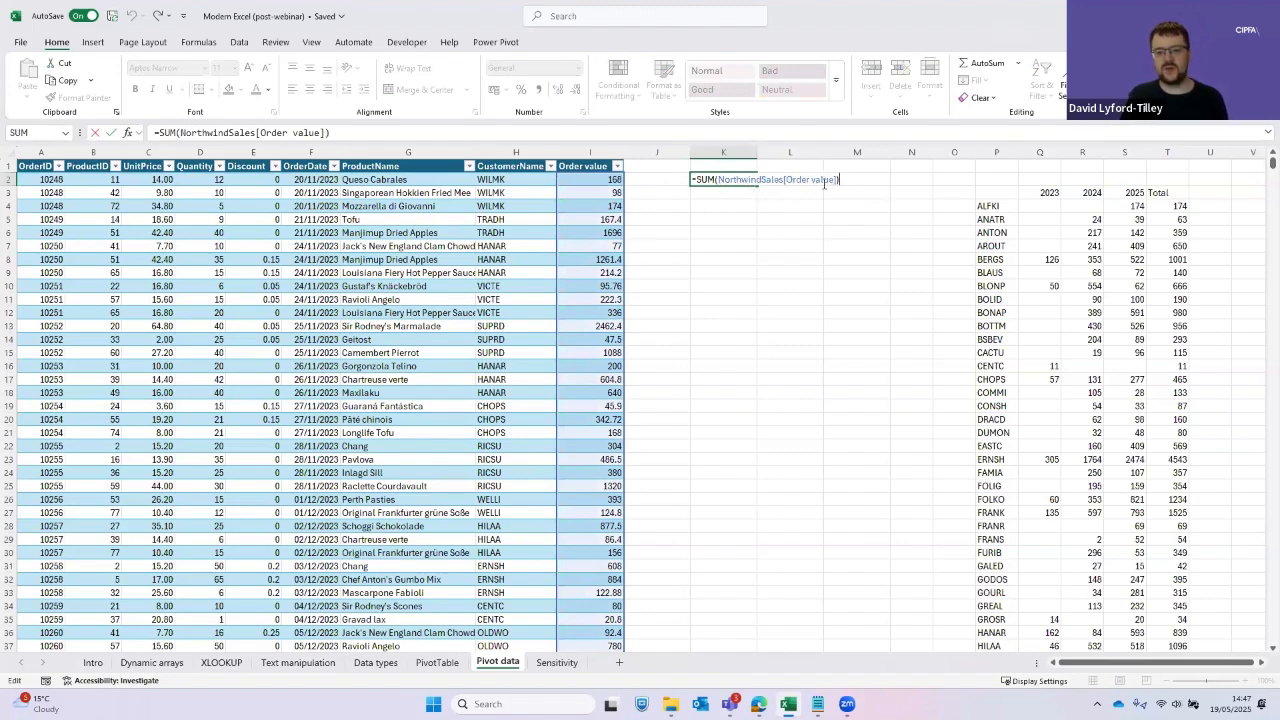
key(ctrl+Return)
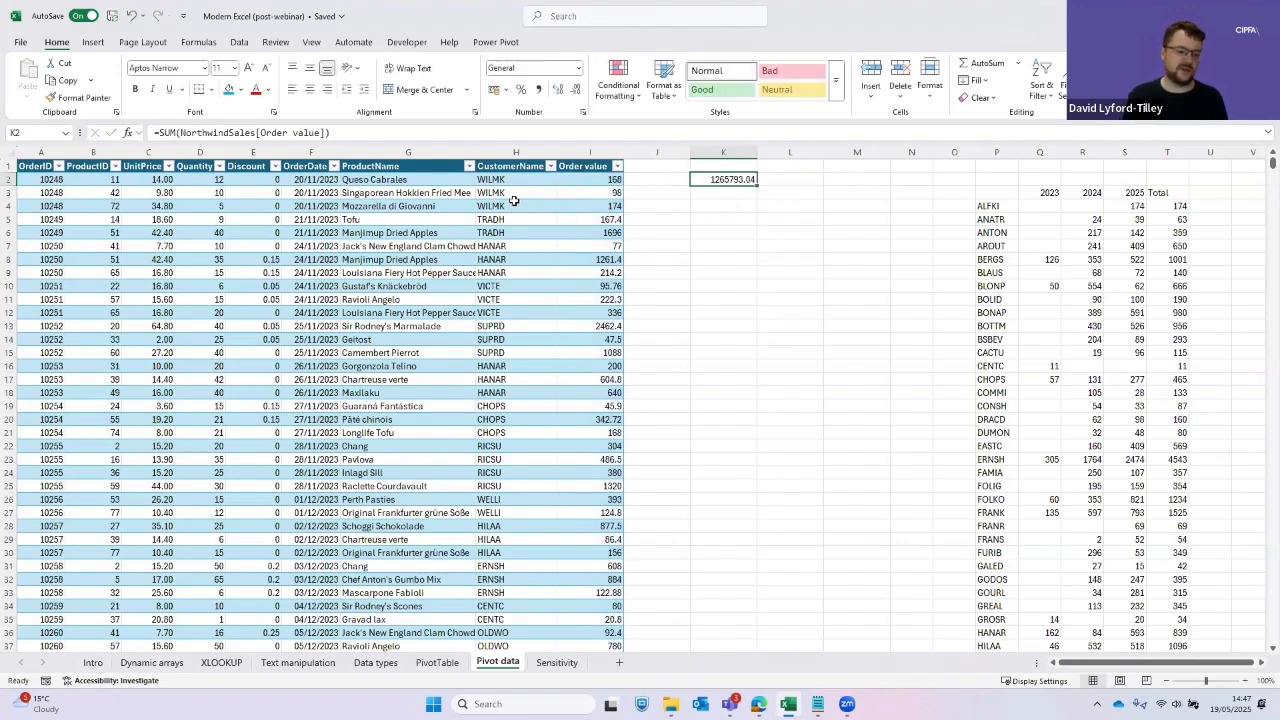
Append a row with OrderID 11078 below the last order and check the formula in its Order value cell
key(ctrl+Left)
key(ctrl+Down)
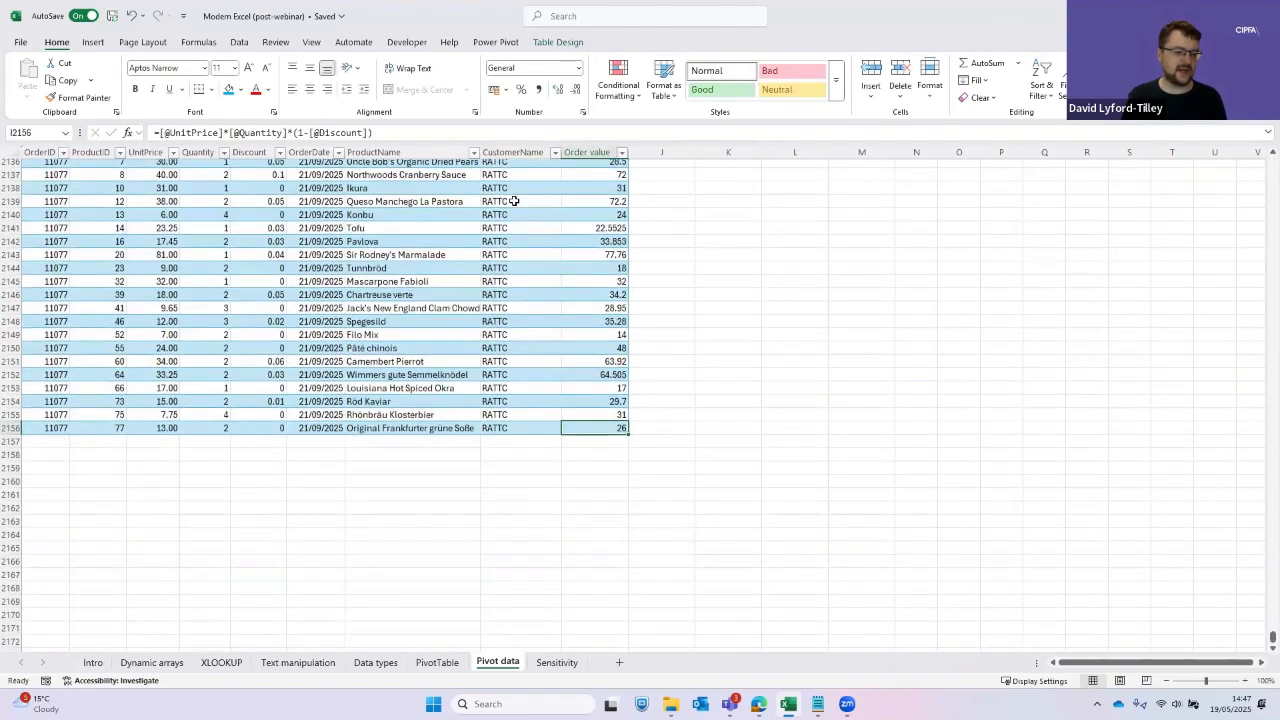
key(Tab)
text(10)
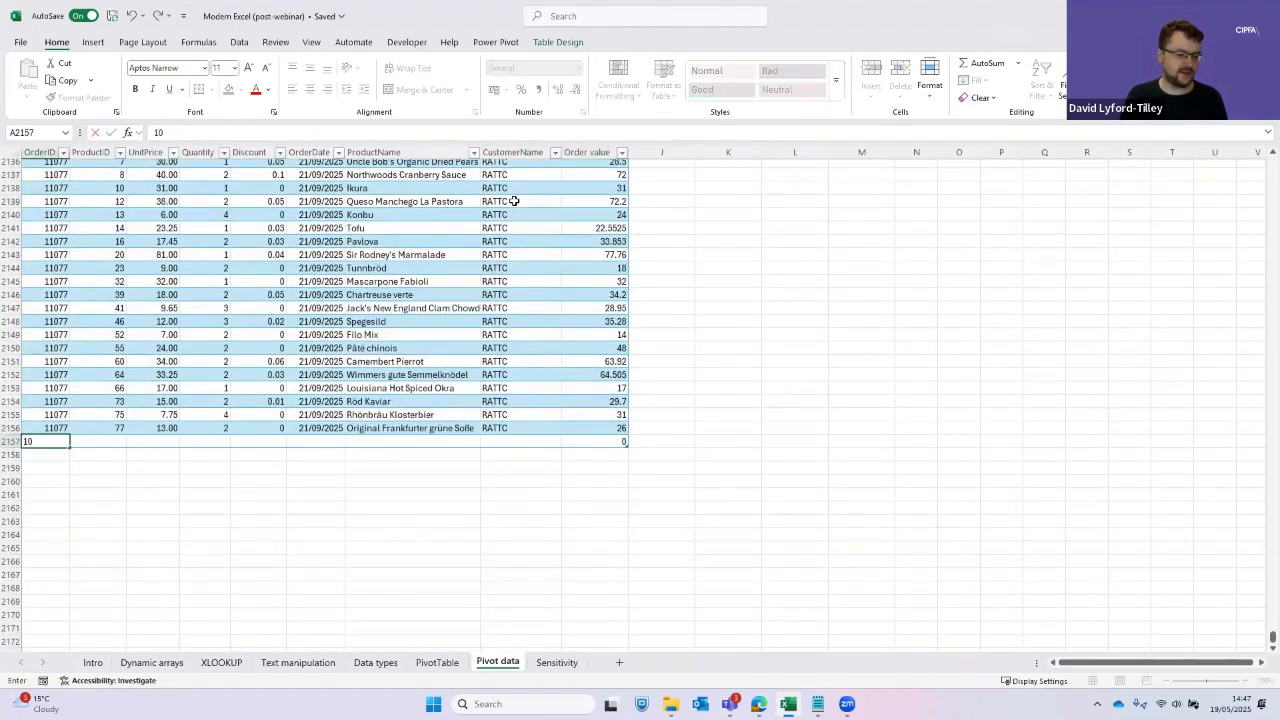
text(1078)
key(Tab)
key(Tab)
key(Tab)
key(Tab)
key(Tab)
key(Tab)
key(Tab)
key(Tab)
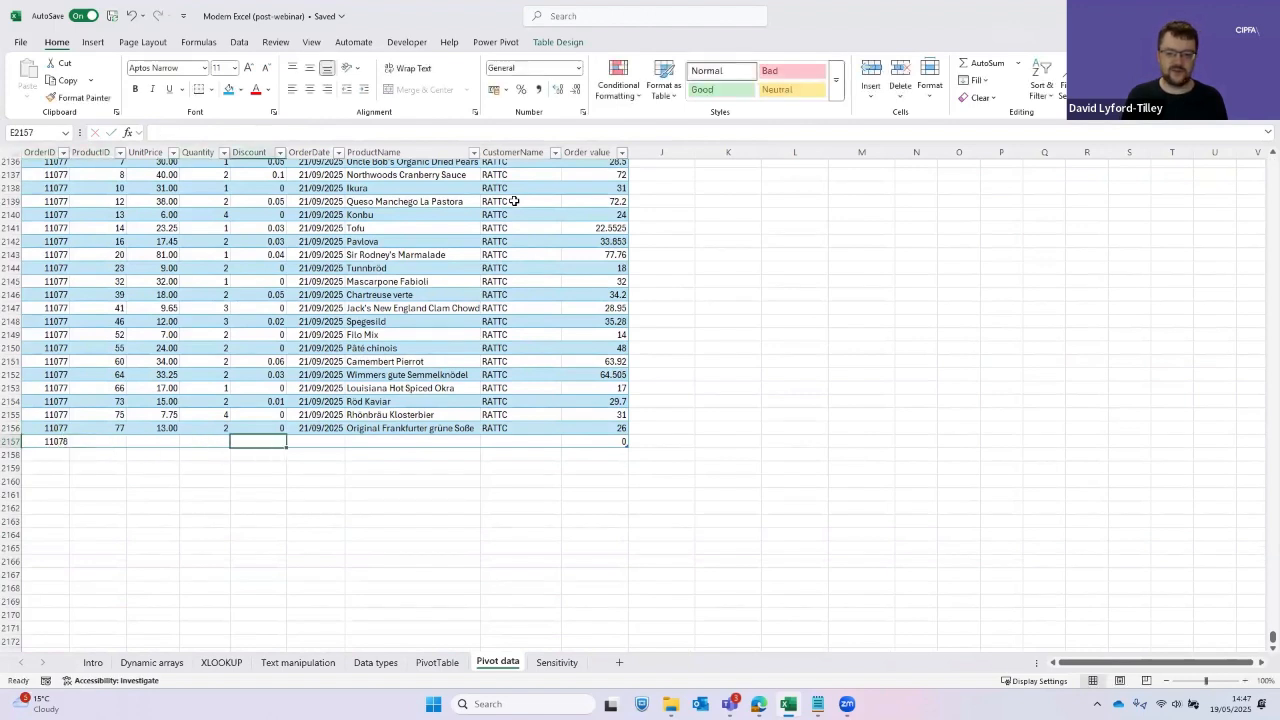
key(F2)
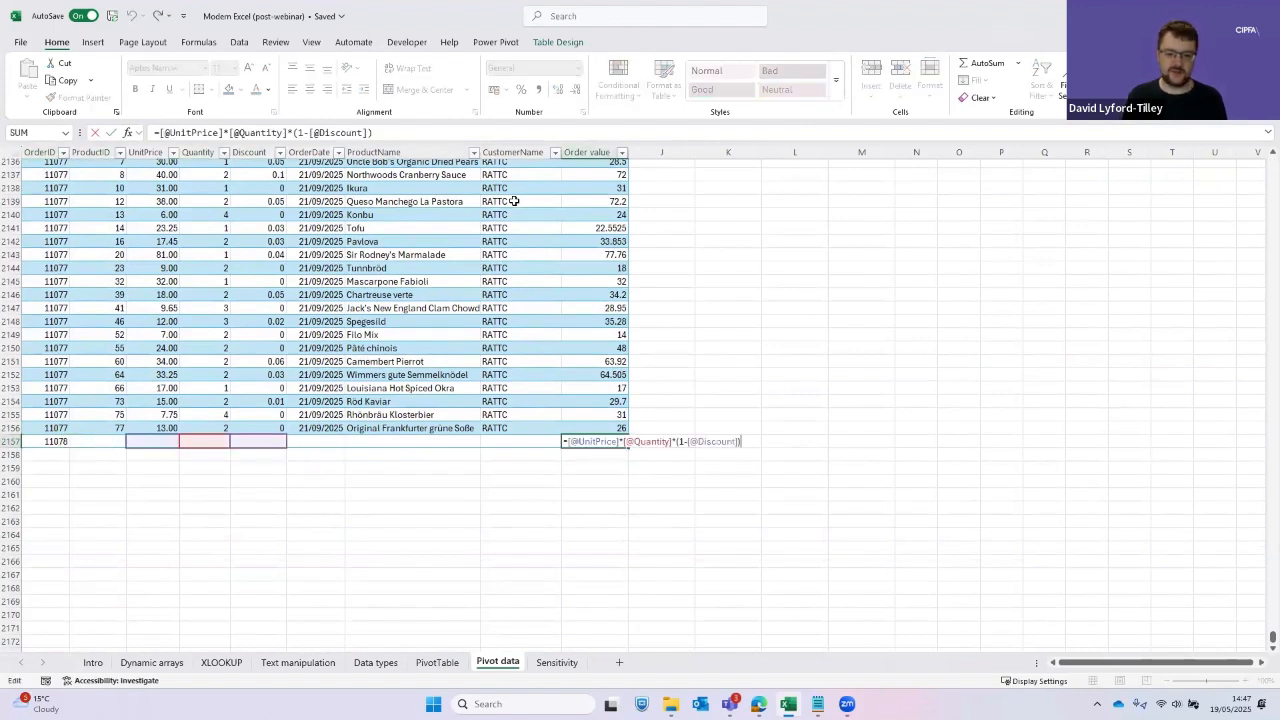
key(Escape)
Set the new row's UnitPrice to 100, Quantity to 10 and Discount to 0.1
key(Left)
key(Left)
key(Left)
key(Left)
key(Left)
key(Left)
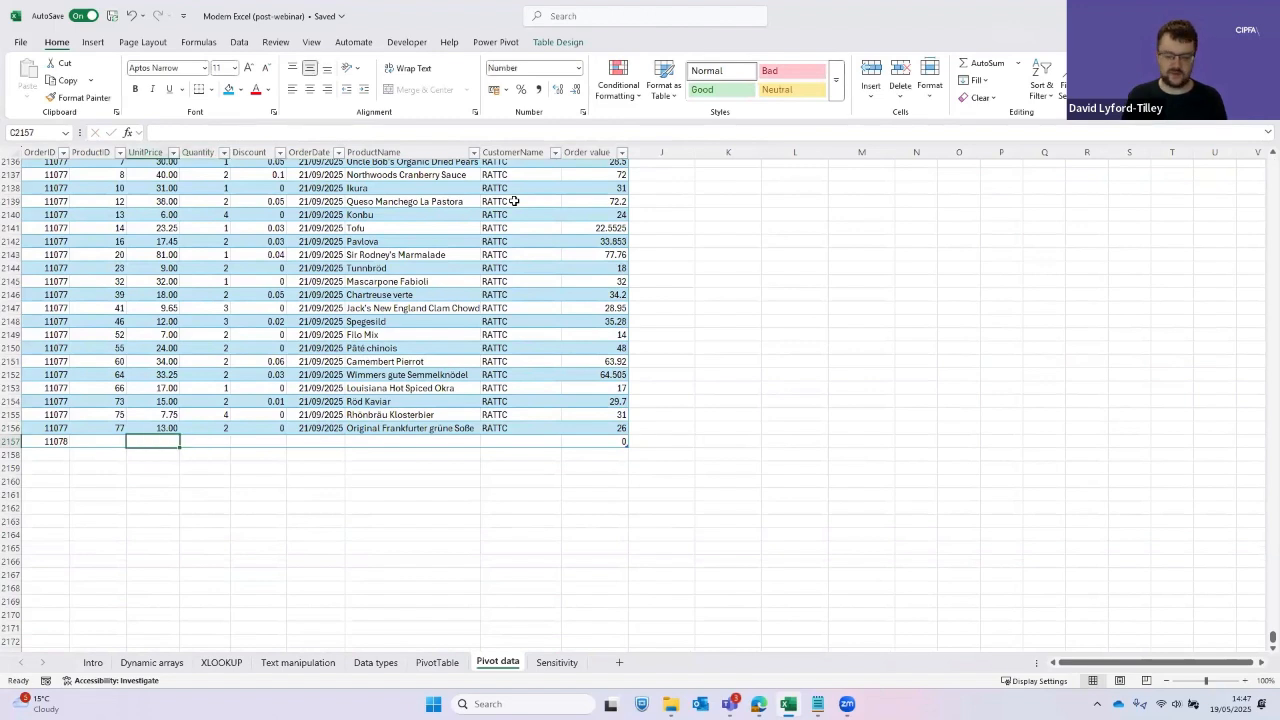
text(100)
key(Tab)
text(10)
key(Tab)
text(0.1)
key(Tab)
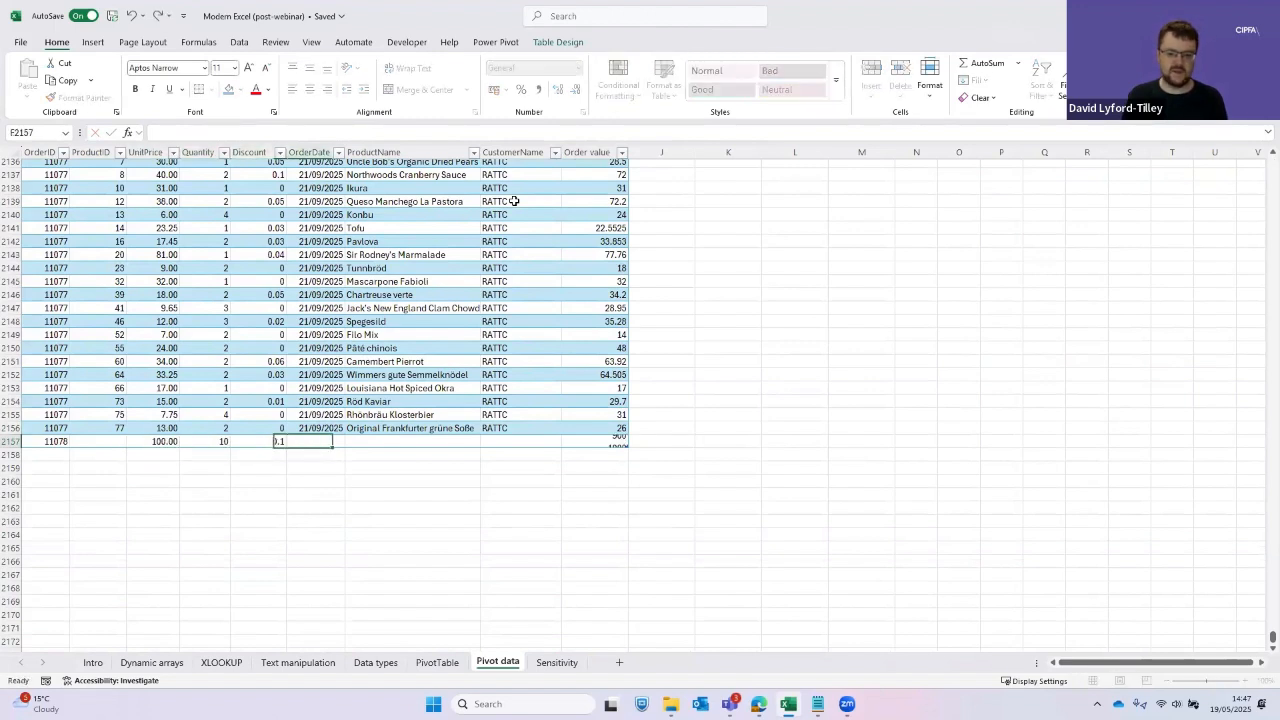
Check the new row's Order value, the SUM formula in K2 and the neighbouring cells in row 2
key(Right)
key(Right)
key(Right)
key(Right)
key(Left)
key(Right)
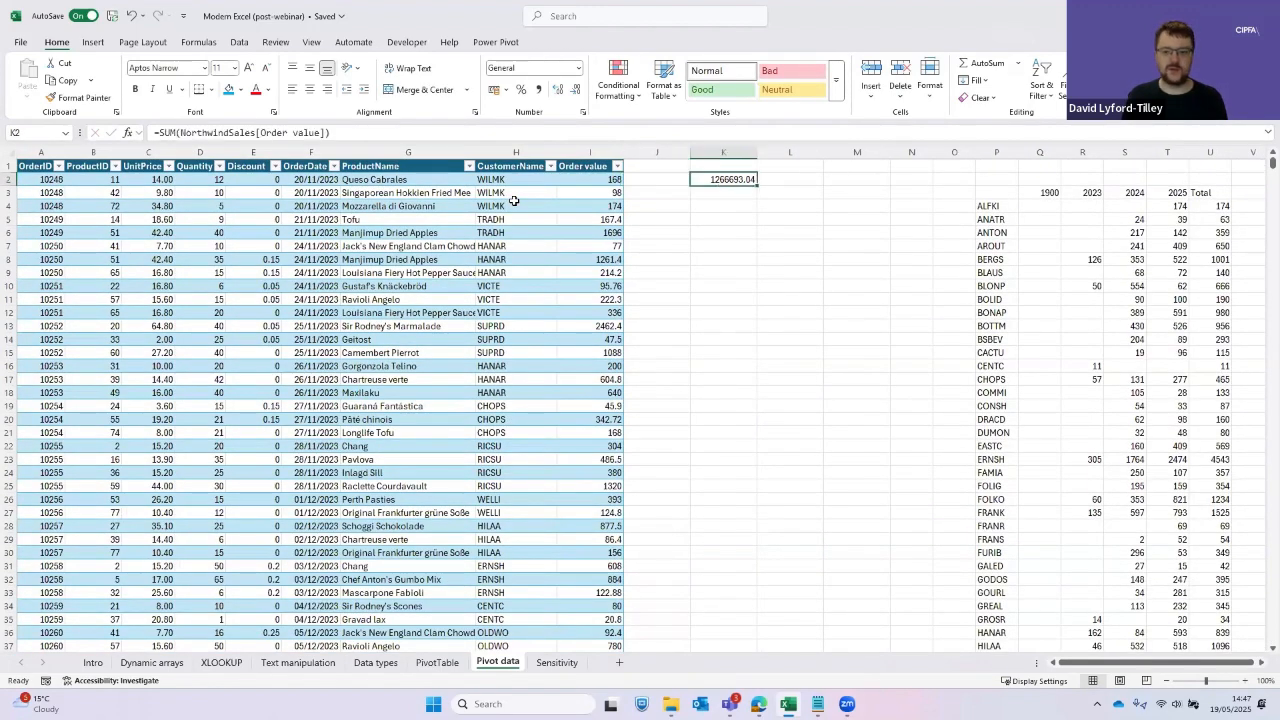
key(F2)
key(Escape)
key(Left)
key(Left)
key(Left)
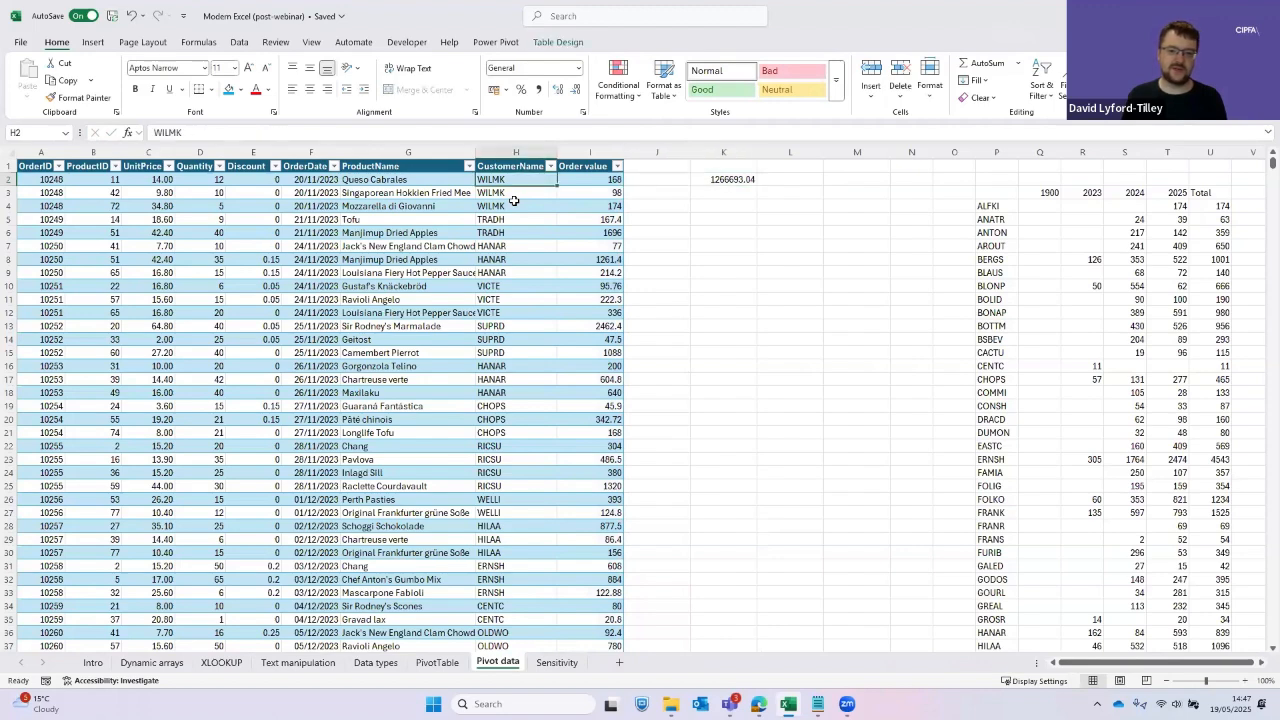
key(Right)
key(Right)
key(Right)
key(Left)
key(Left)
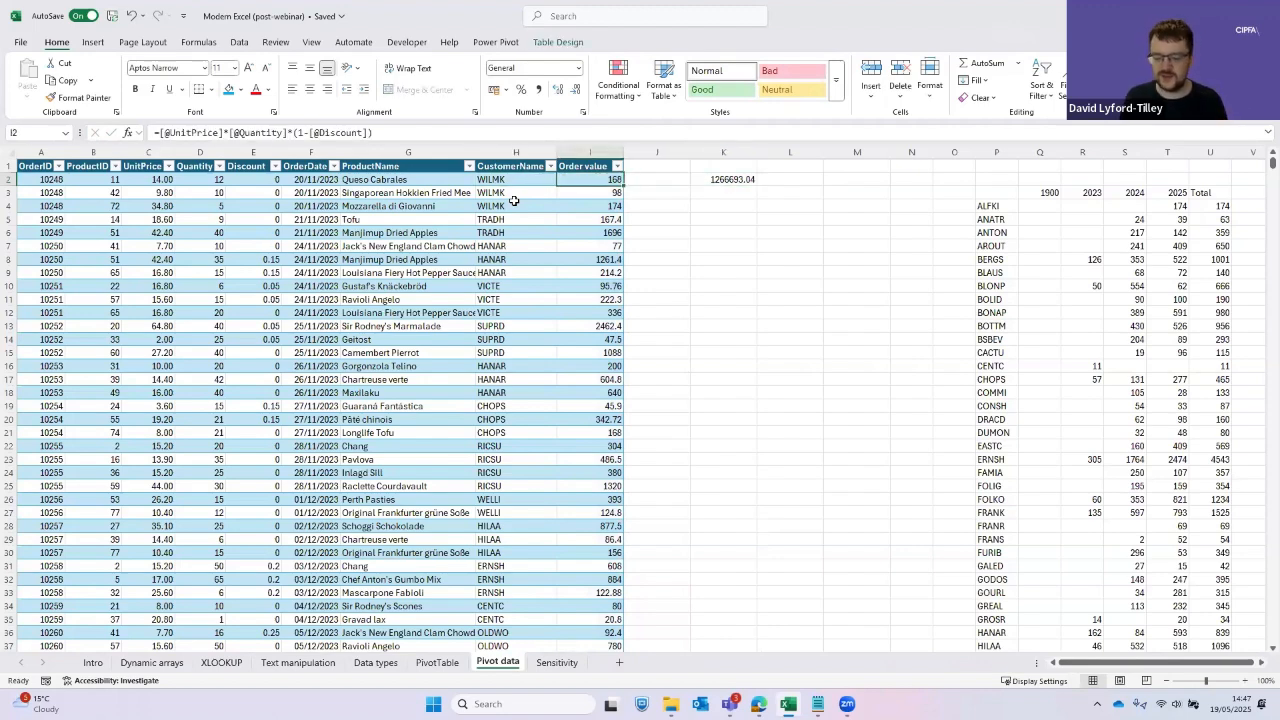
key(Right)
key(Right)
key(Left)
key(Left)
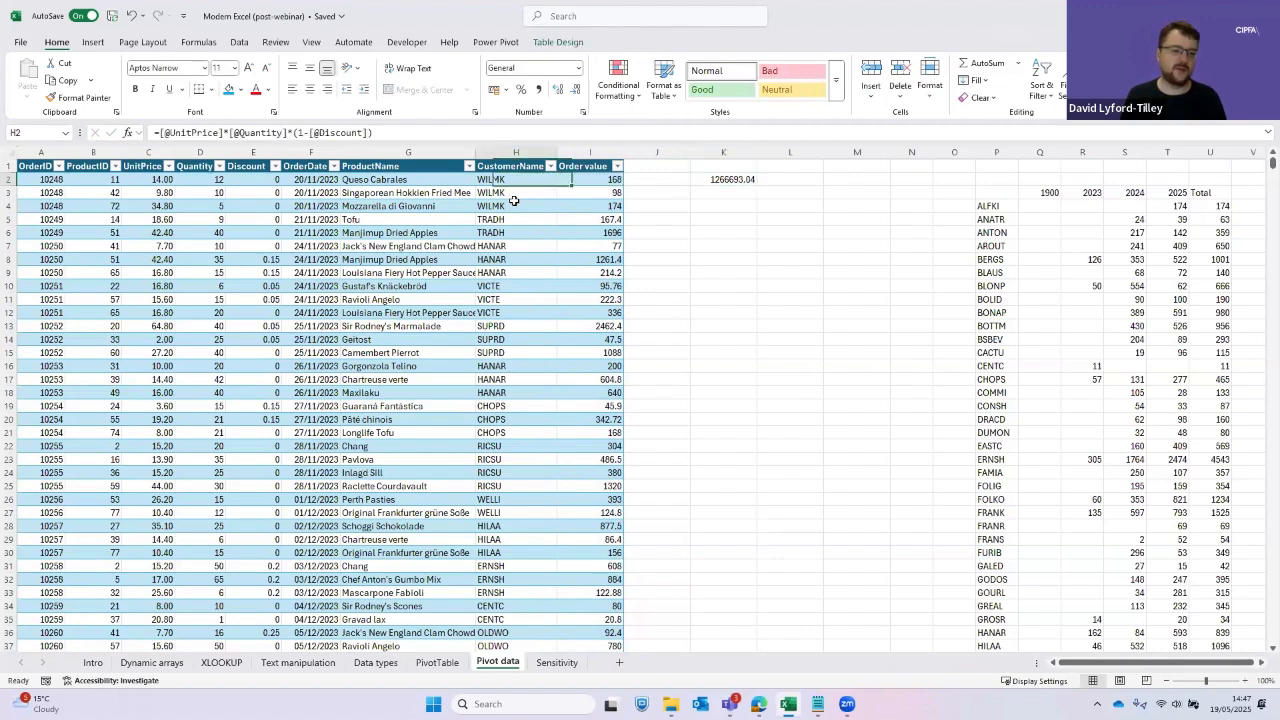
Examine the appended row at the end of the table and return to the first orders
key(Left)
key(Left)
key(Left)
key(Left)
key(ctrl+Down)
key(Down)
key(Up)
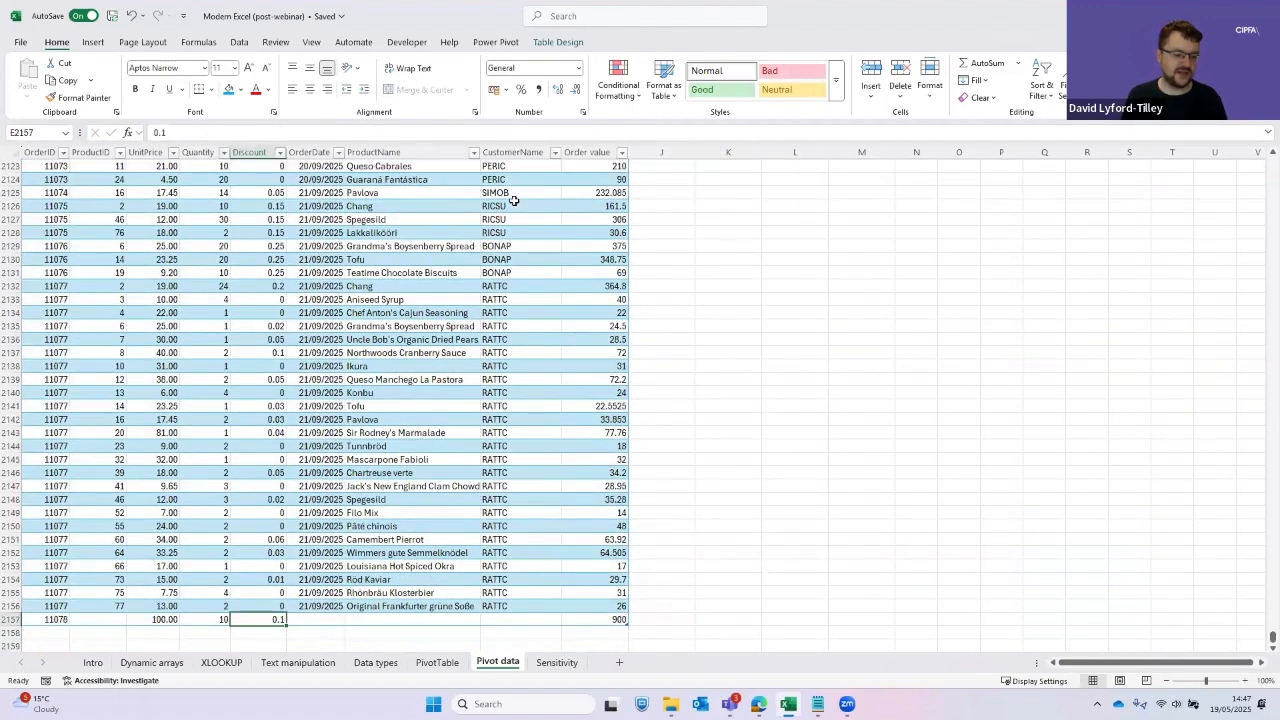
key(Up)
key(Down)
key(ctrl+Up)
key(Down)
key(Down)
key(Down)
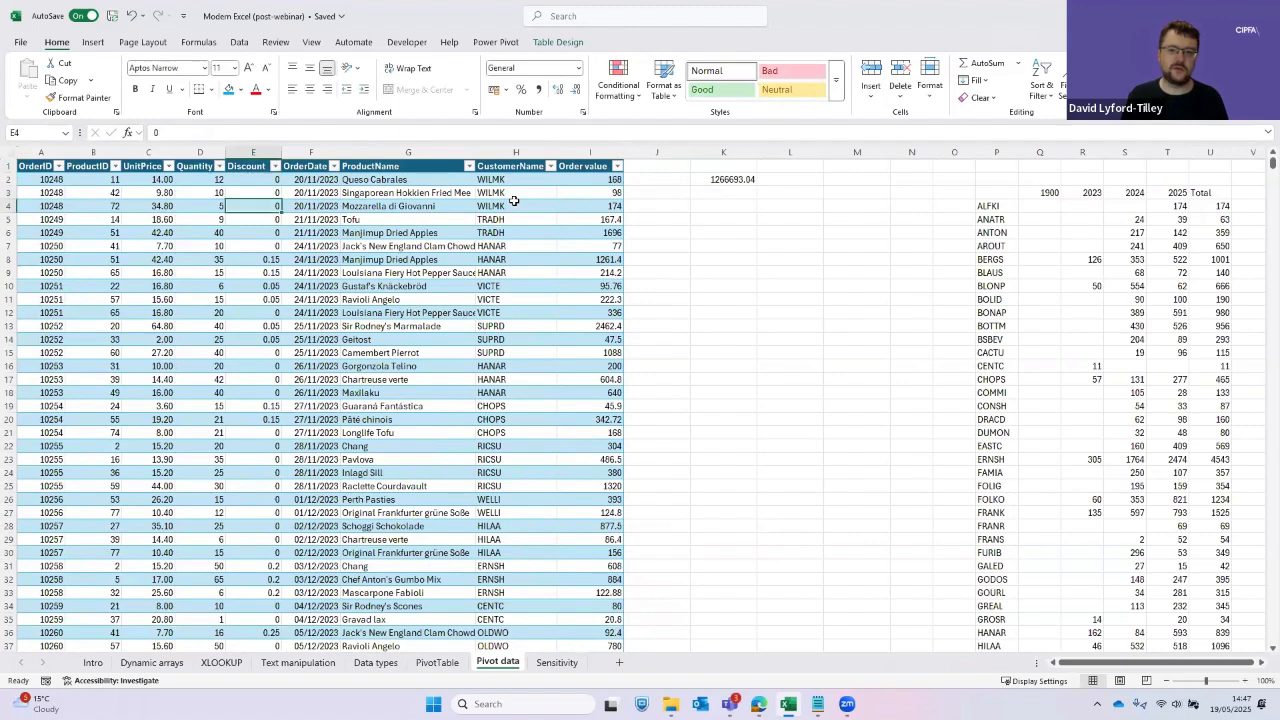
Revisit the Data types and PivotTable sheets, and highlight CustomerName cells H2:H20 on the Pivot data sheet
click(557, 42)
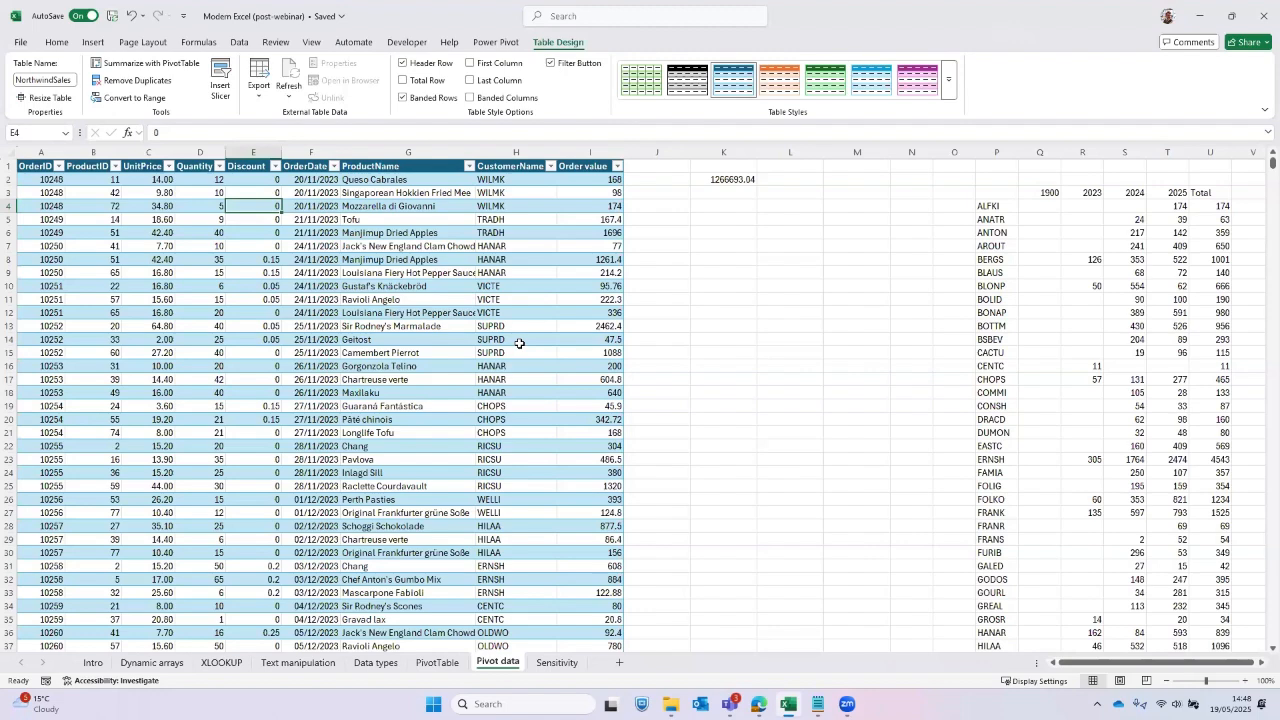
click(375, 663)
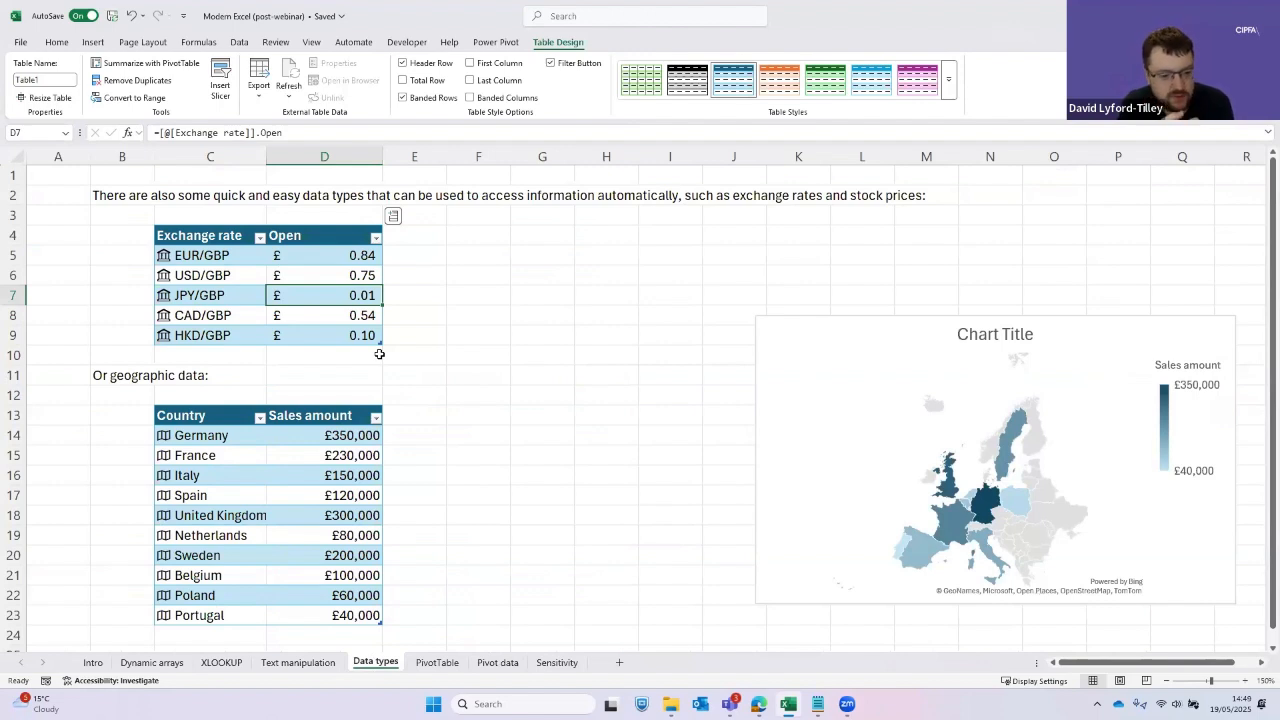
click(440, 666)
click(491, 666)
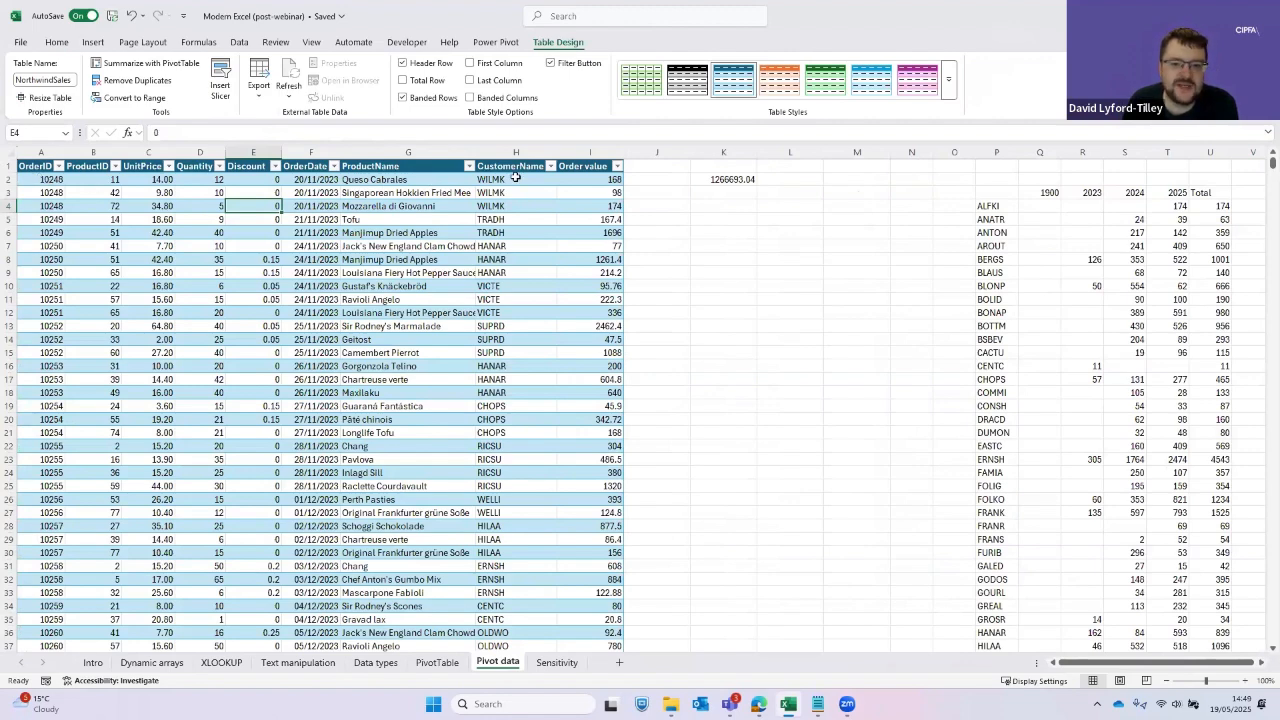
drag(516, 178, 505, 300)
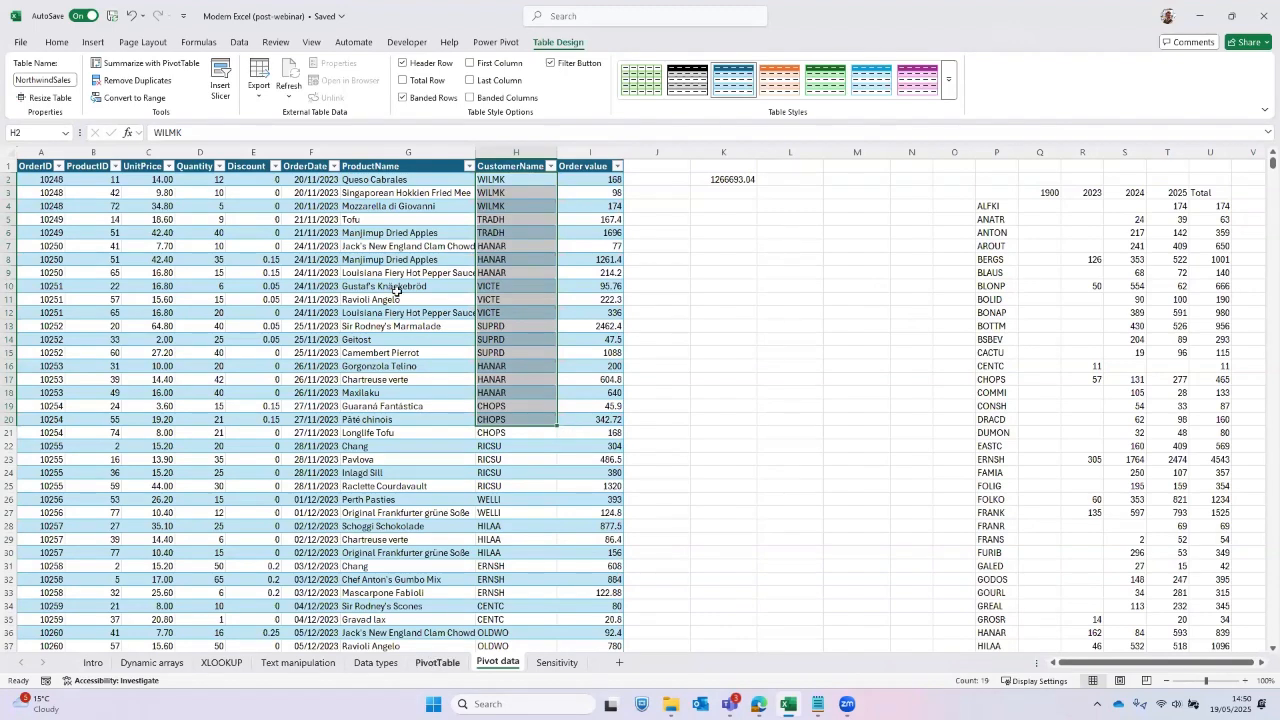
On the PivotTable sheet, try Max as the summary function in the Sum of Quantity value field settings and switch back to Sum
key(ctrl+Page_Up)
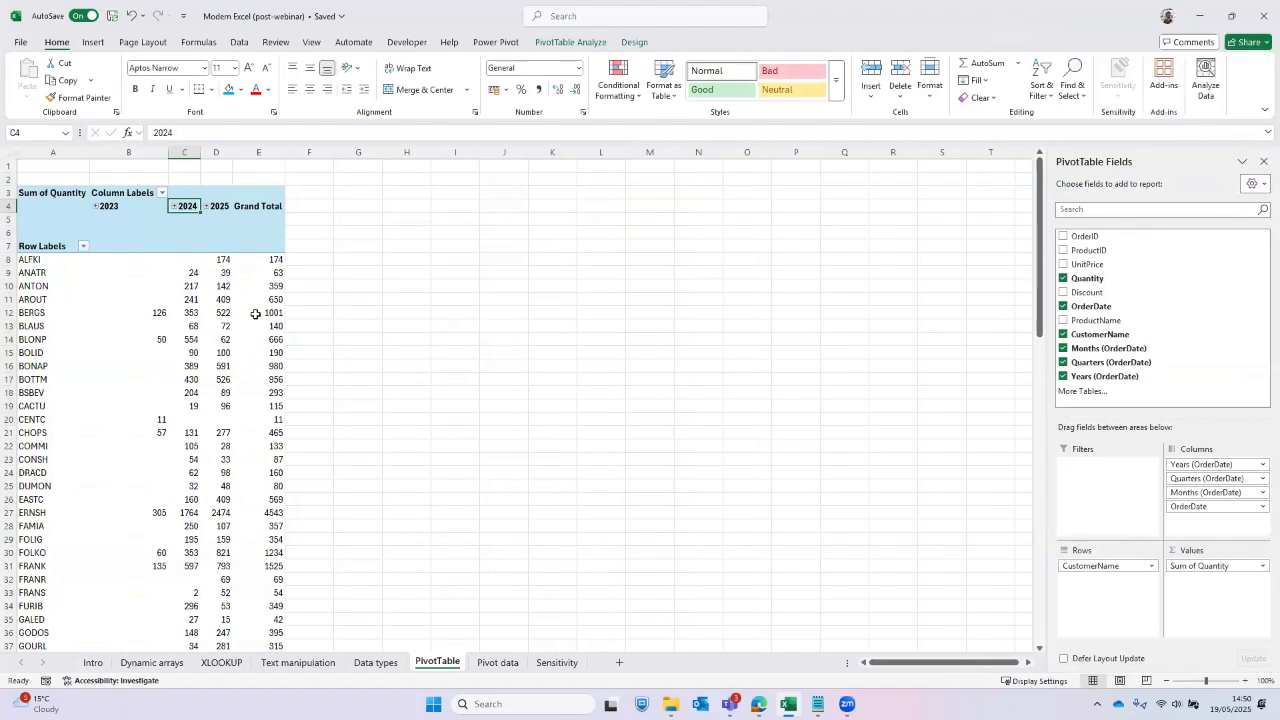
click(1191, 567)
click(865, 552)
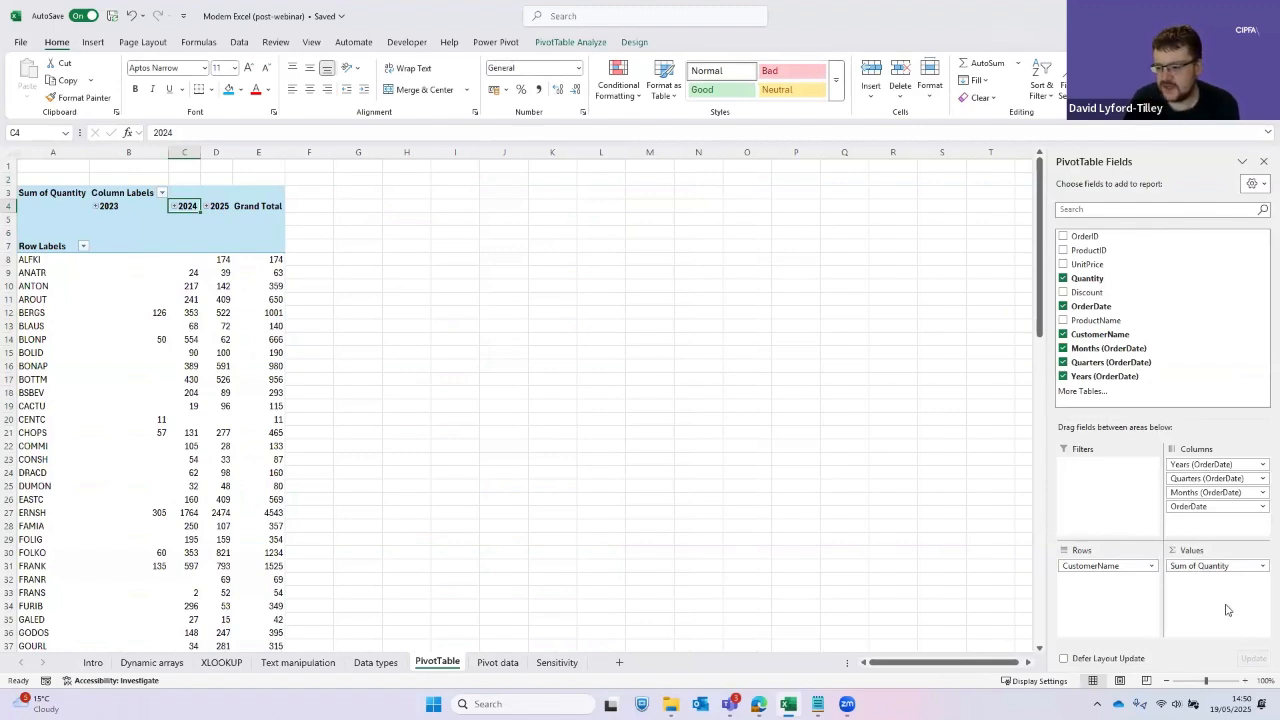
click(1199, 567)
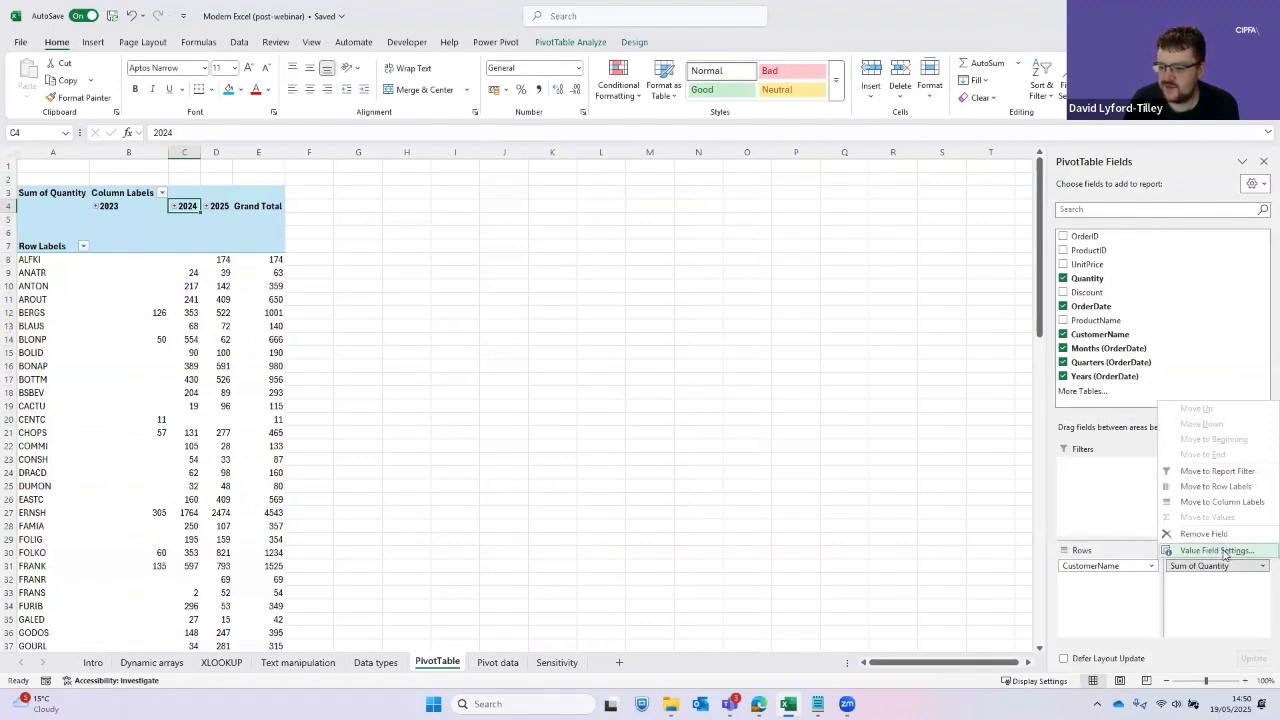
click(1206, 552)
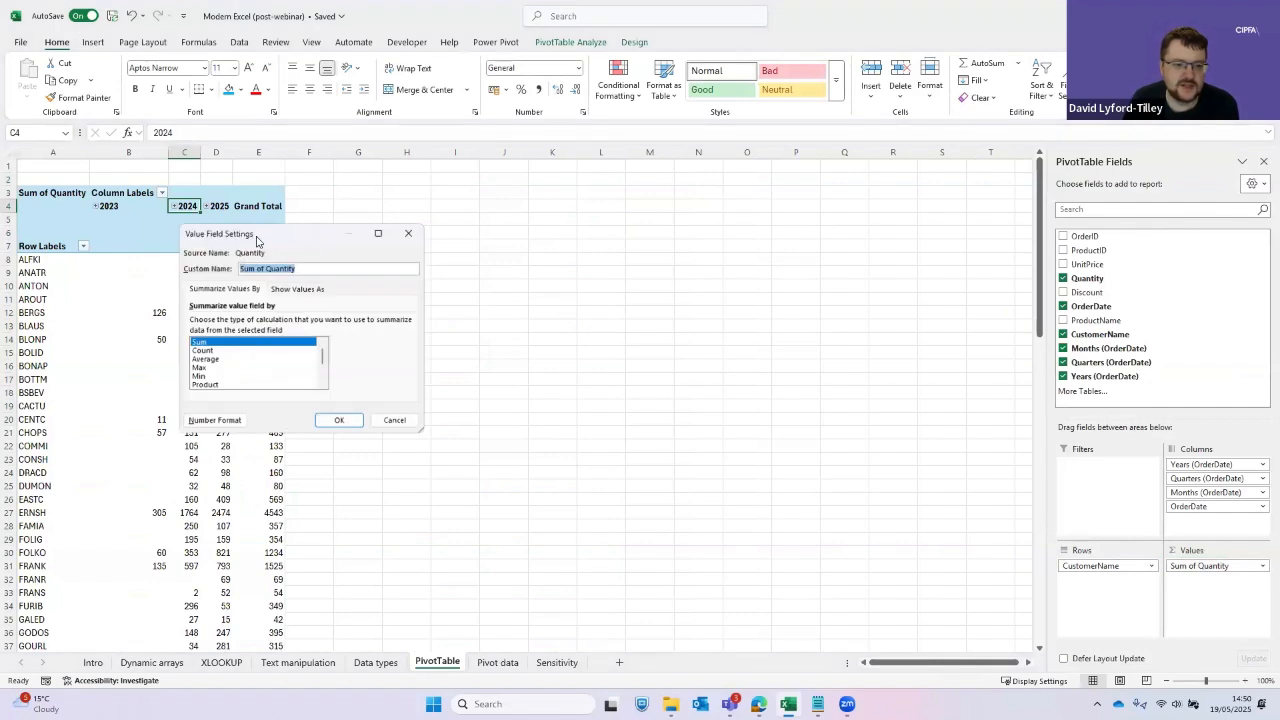
drag(265, 233, 444, 242)
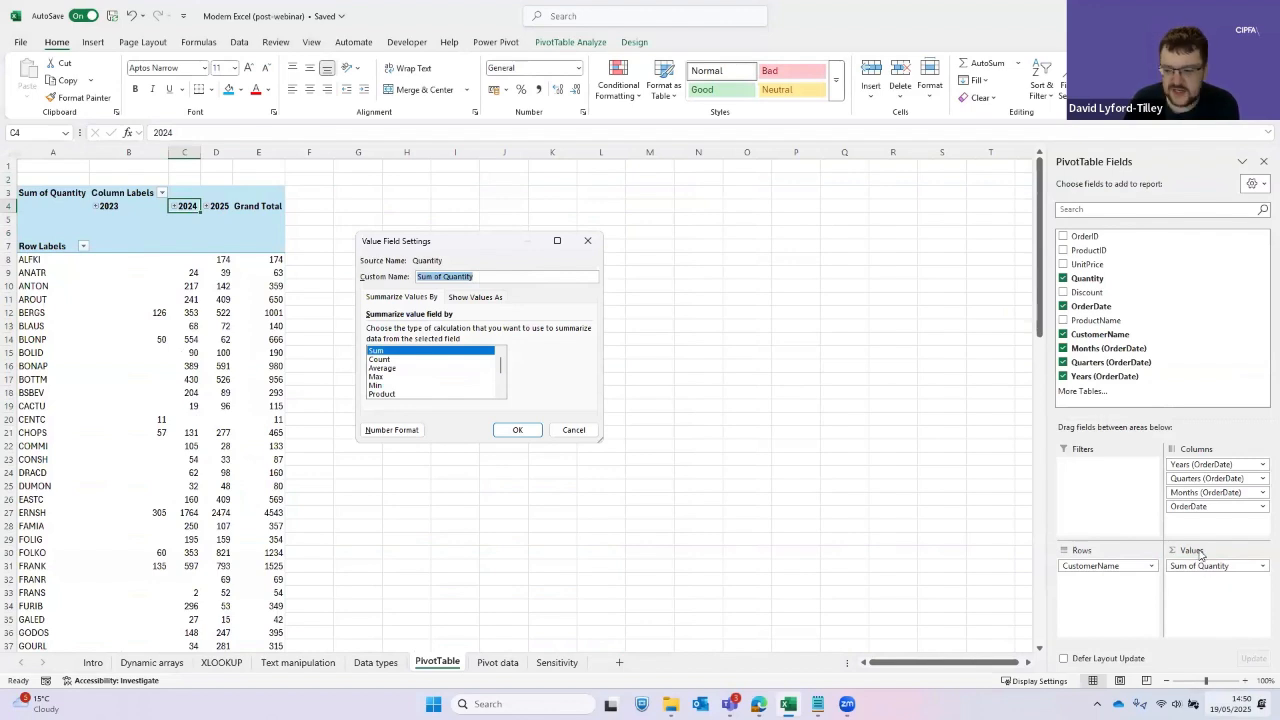
click(395, 377)
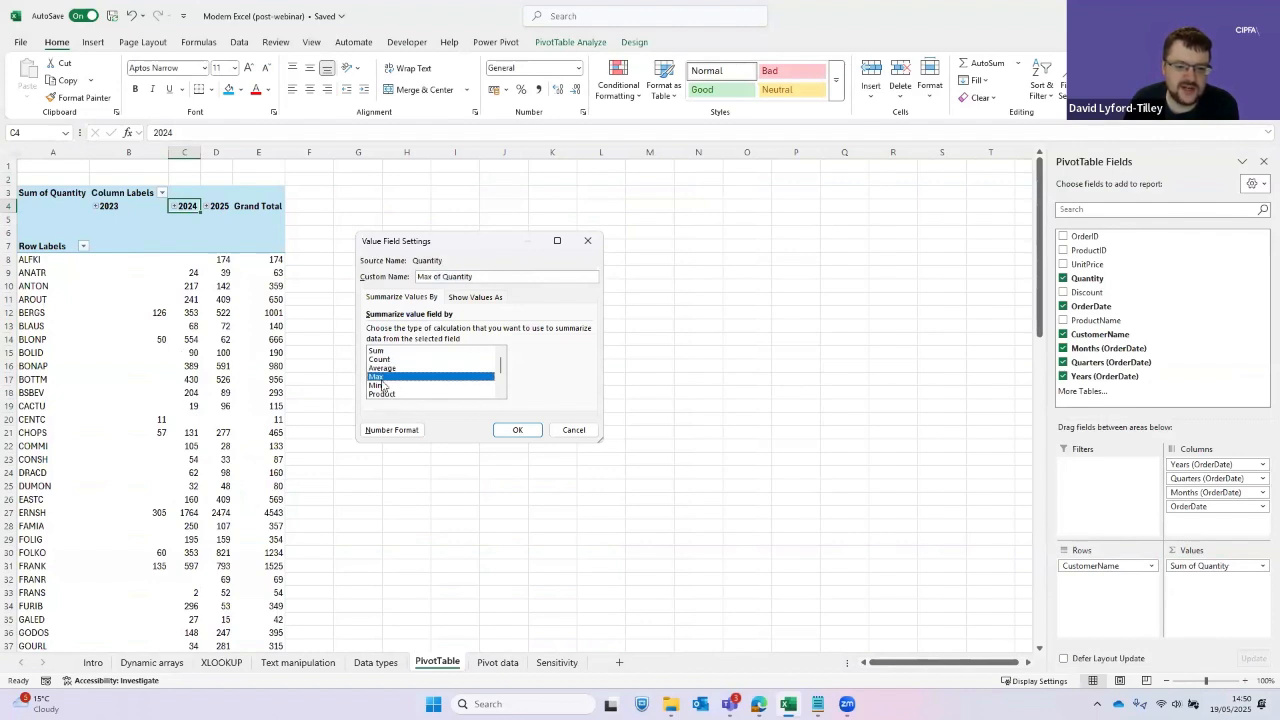
click(380, 351)
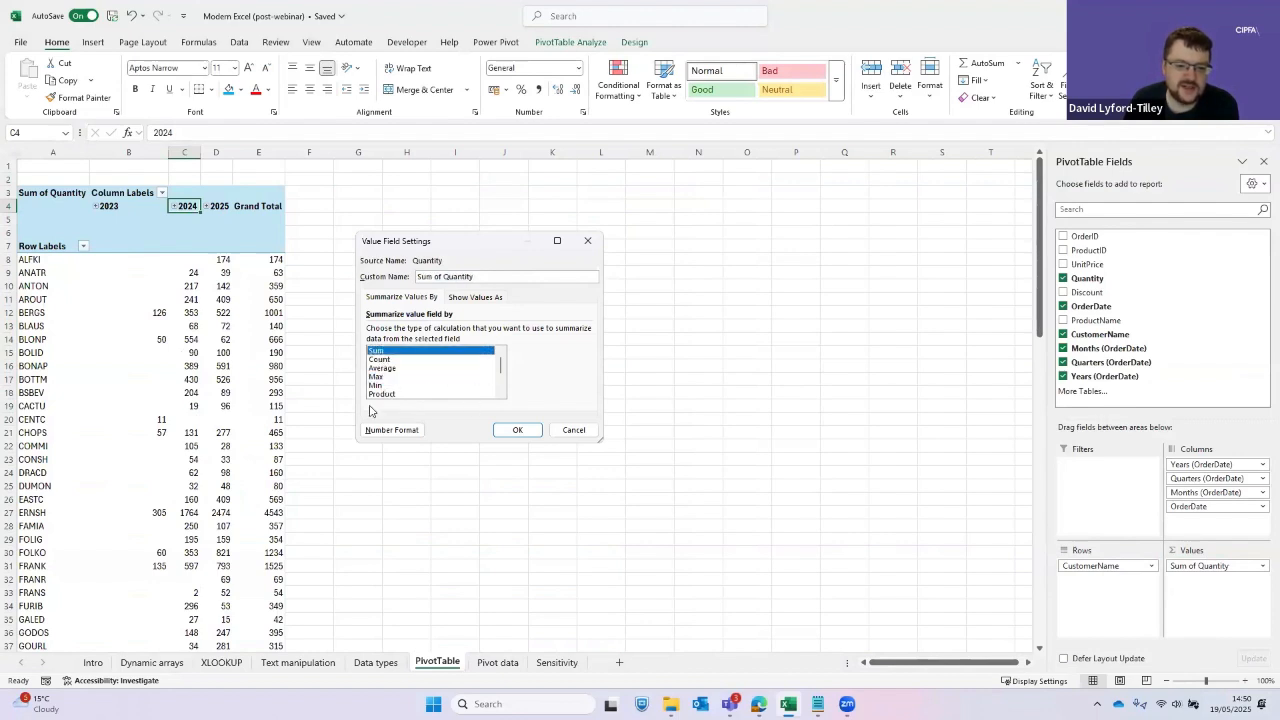
Try showing the Sum of Quantity values as % of Grand Total, and undo the change
click(462, 298)
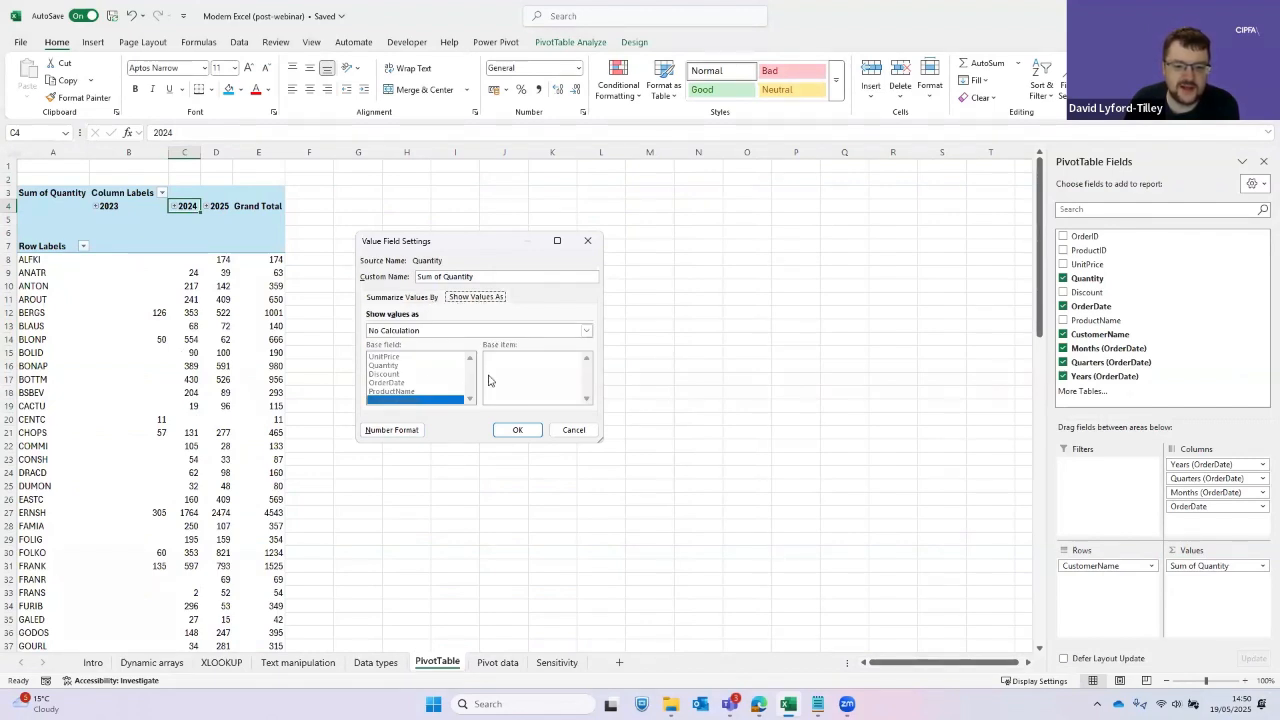
click(411, 331)
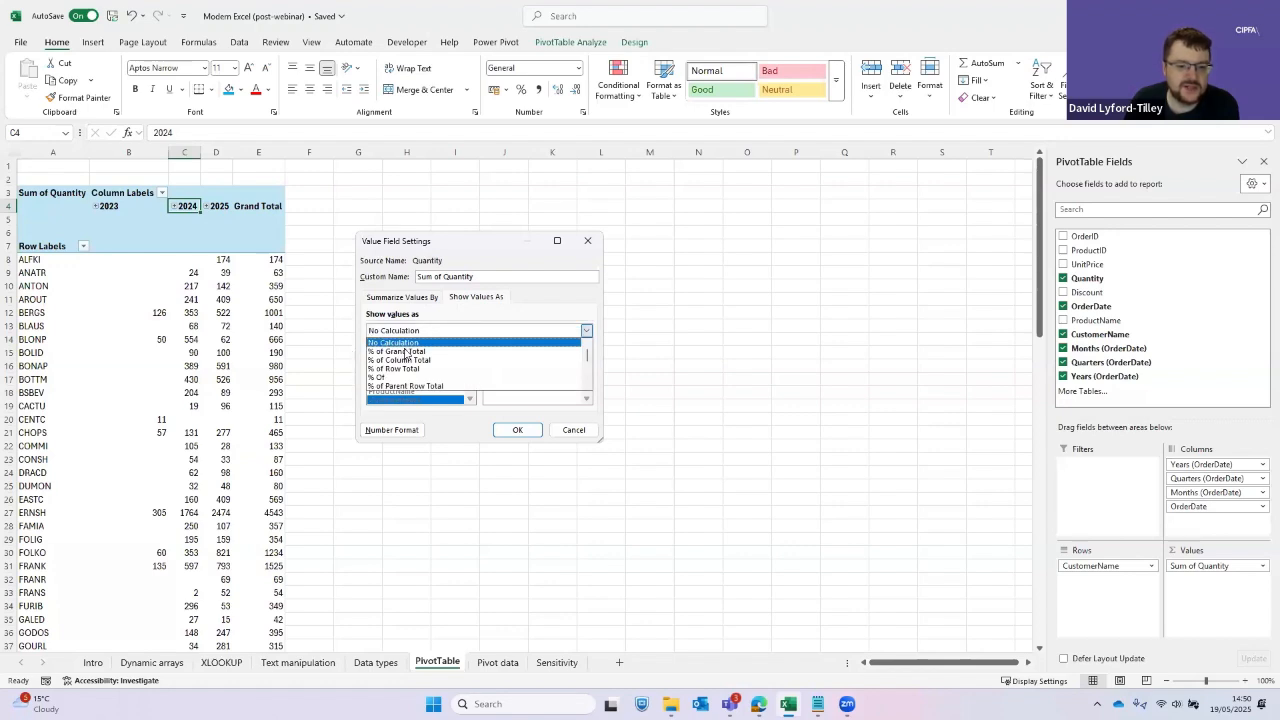
key(Down)
key(Down)
key(Down)
key(Down)
key(Down)
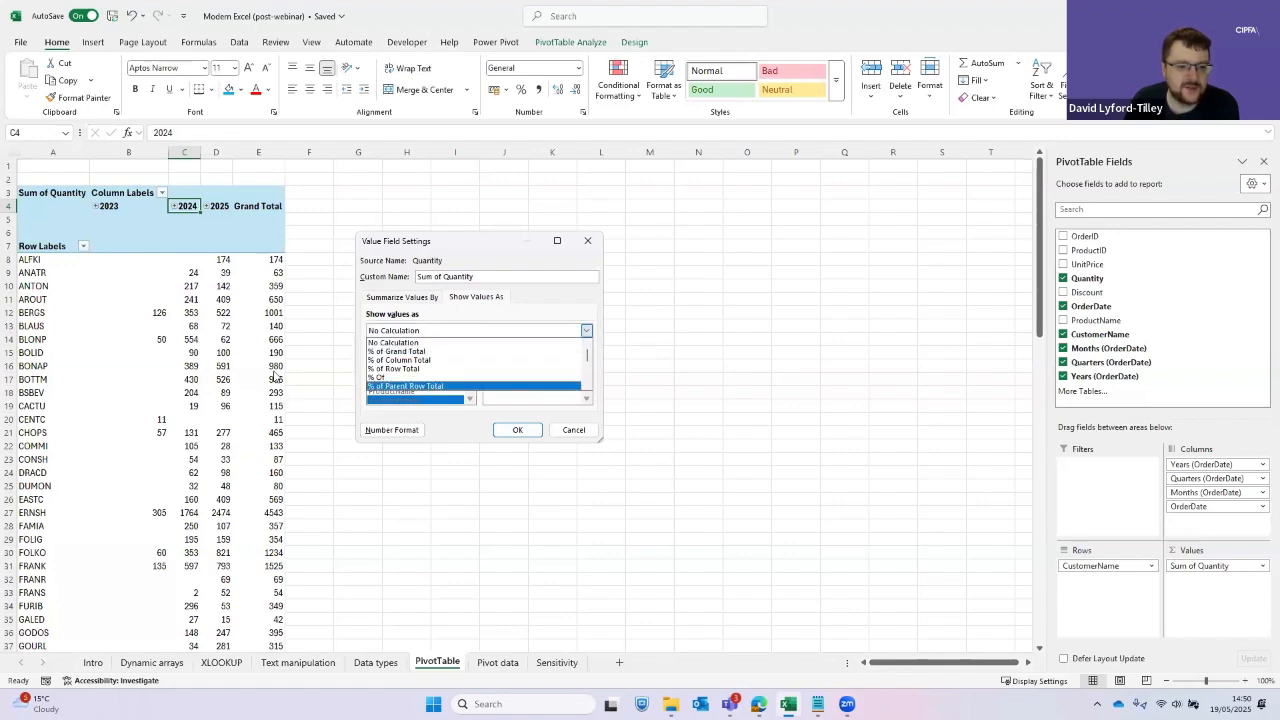
click(396, 351)
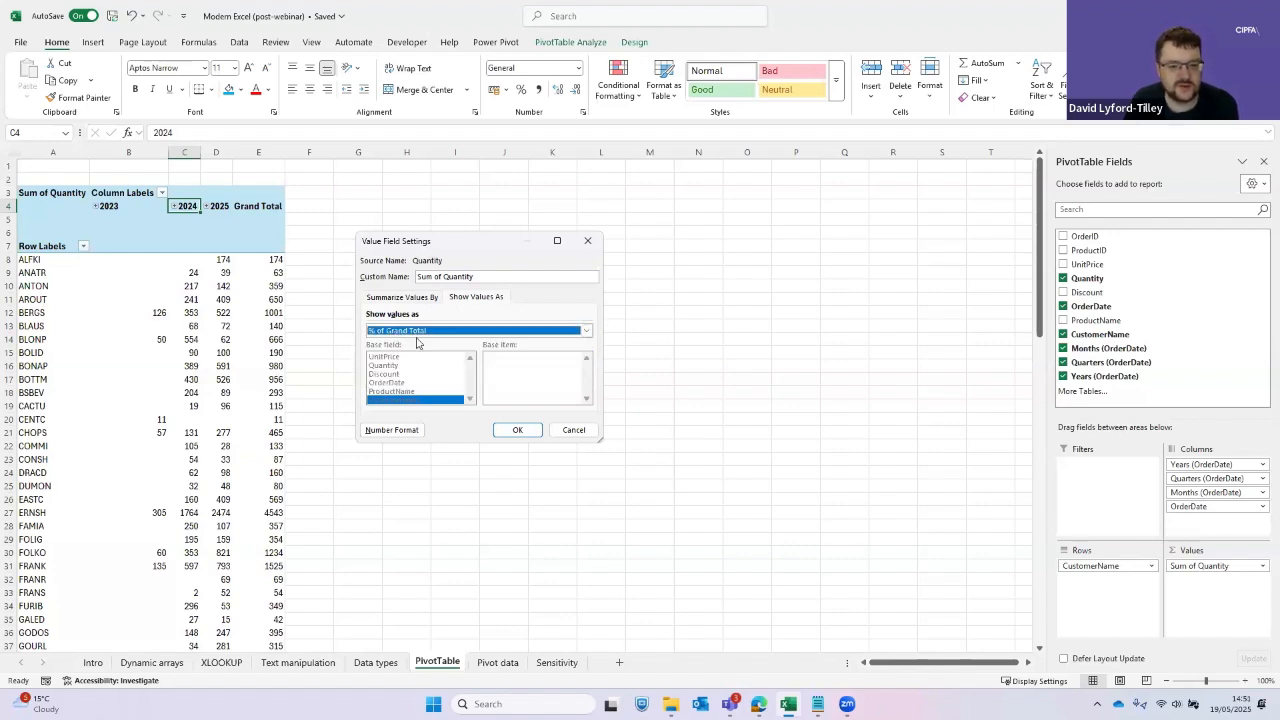
key(Return)
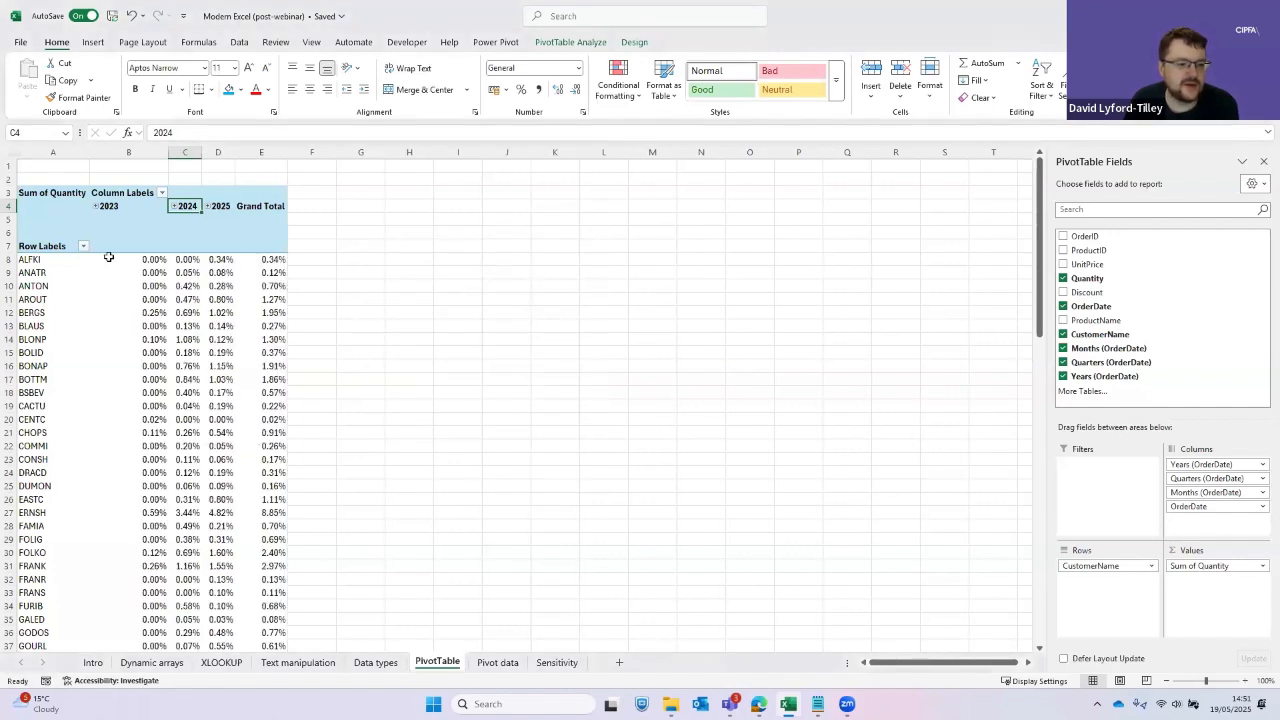
click(272, 260)
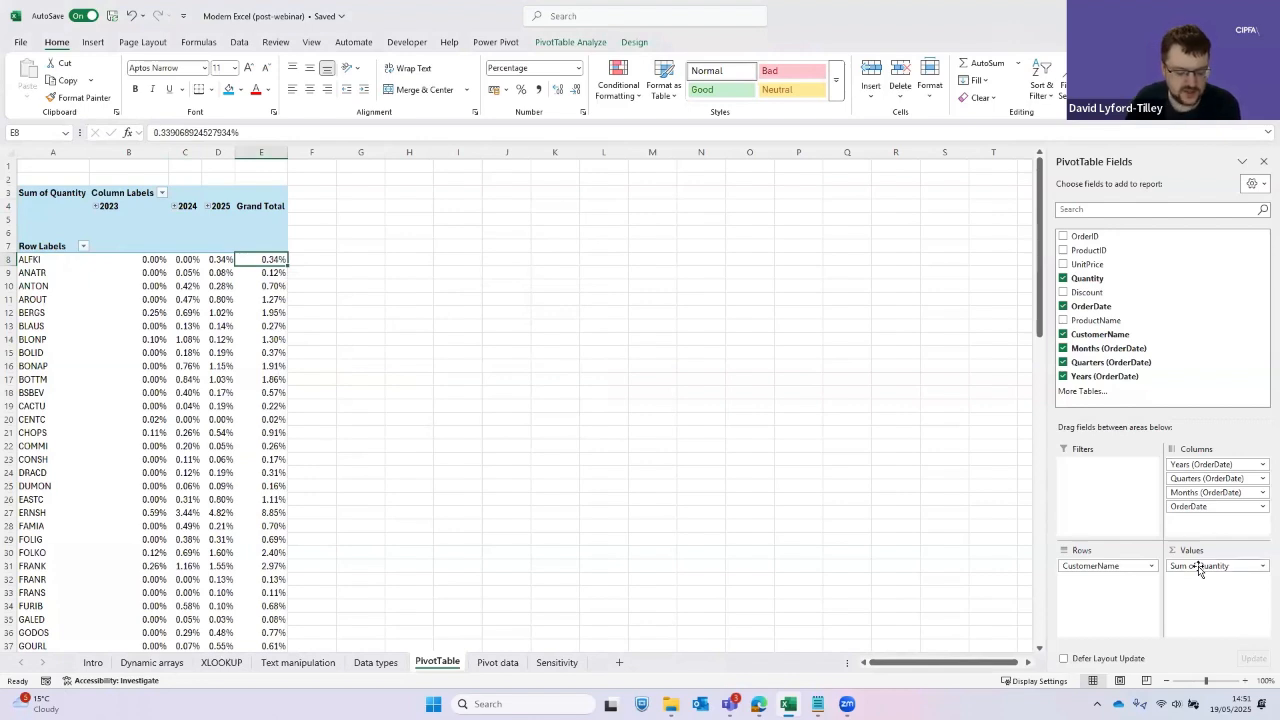
key(ctrl+z)
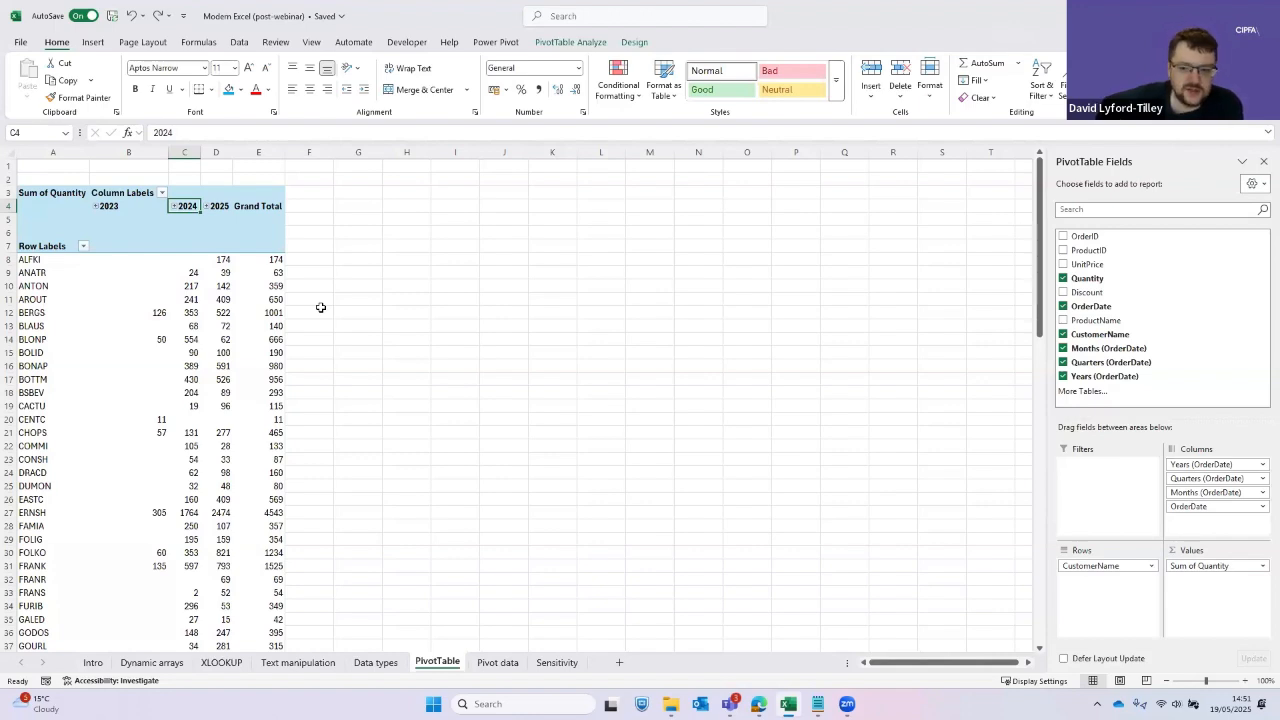
Review the other Show Values As calculations for Sum of Quantity, such as differences, running totals and ranks, and close the settings without applying any
click(1229, 565)
click(1223, 553)
click(468, 300)
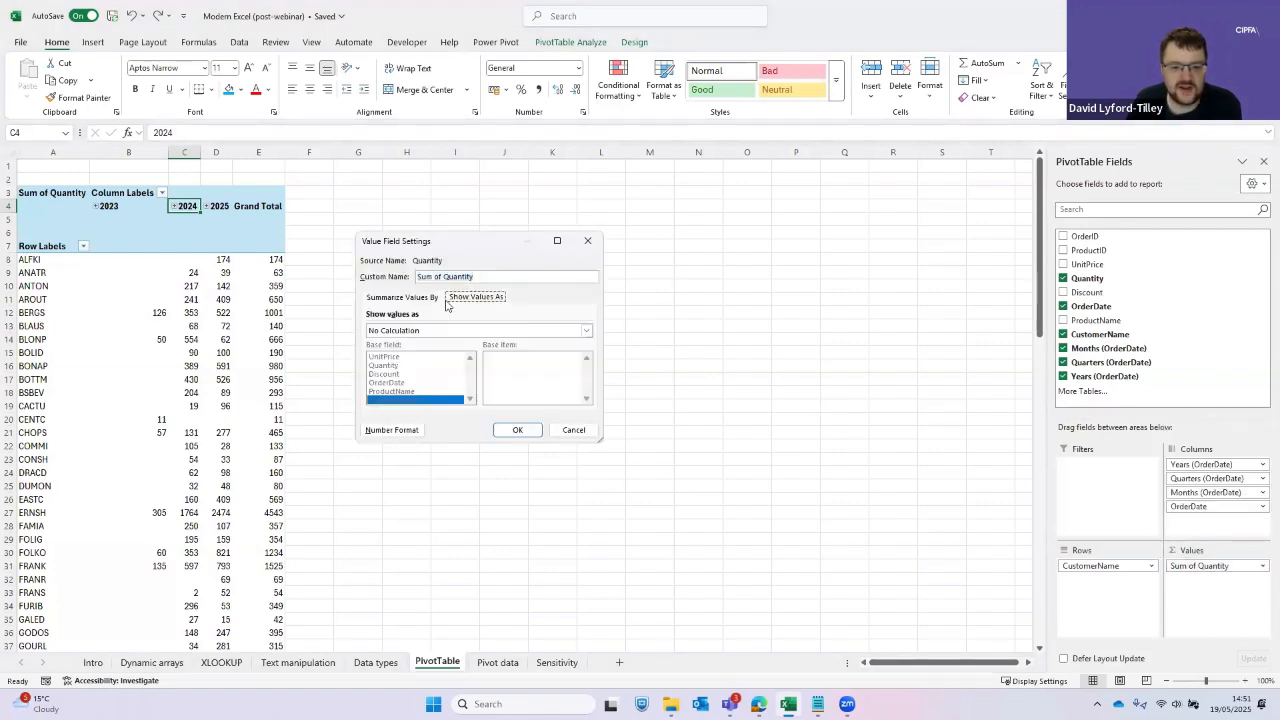
click(586, 331)
mouse_move(589, 358)
mouse_down()
mouse_move(590, 385)
mouse_move(554, 370)
mouse_move(580, 355)
mouse_move(580, 366)
mouse_up()
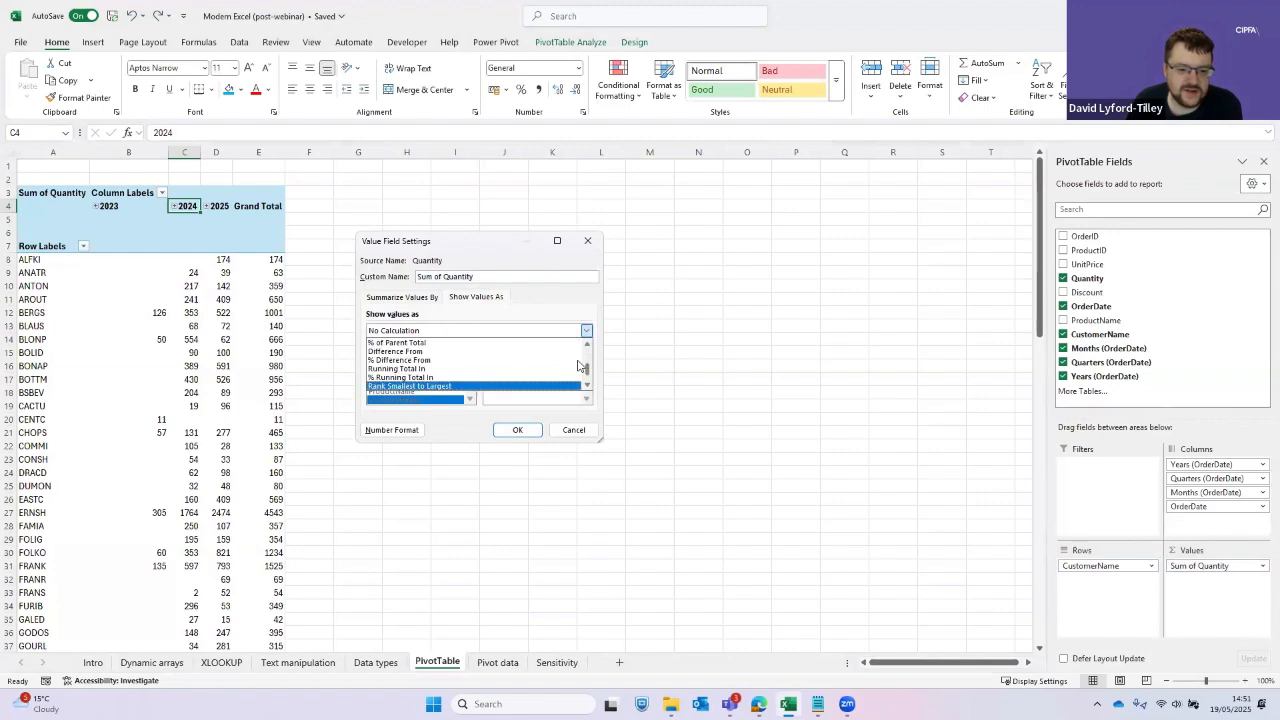
click(572, 420)
click(574, 430)
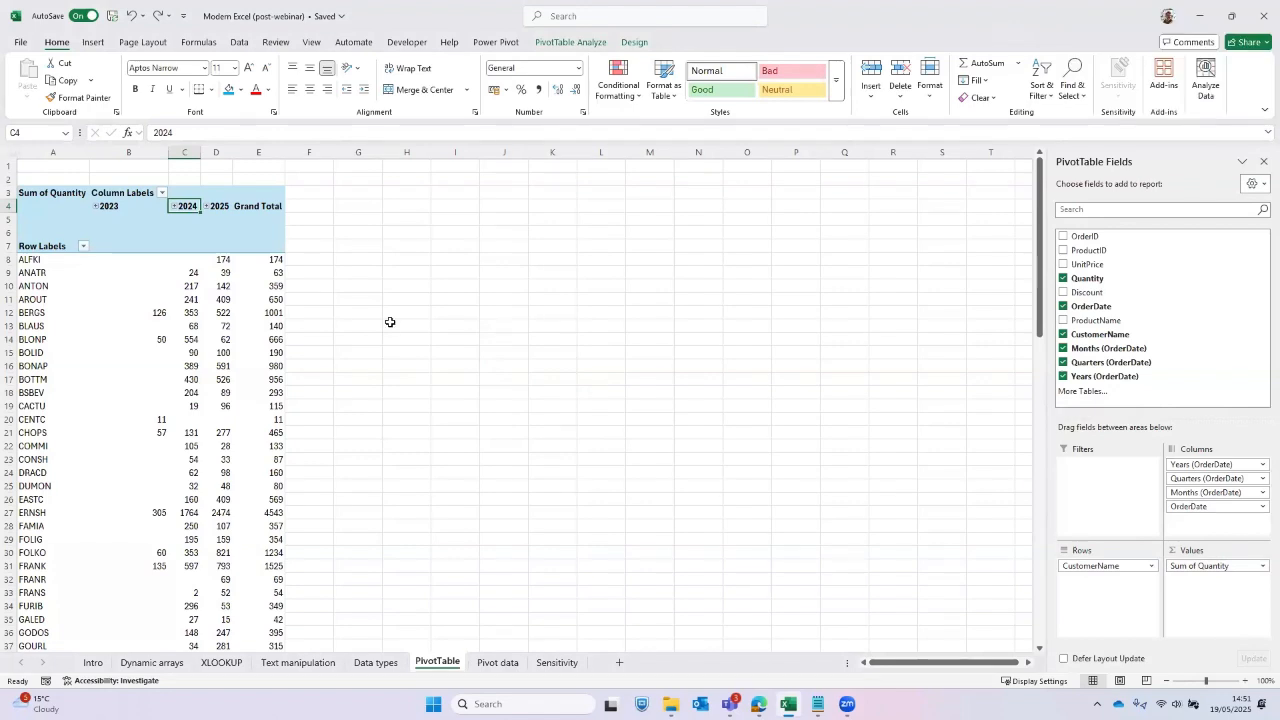
On the Sensitivity sheet, examine the NPV inputs, yearly cash flows, the net present value formula in M16 and the Goal Seek description
click(557, 662)
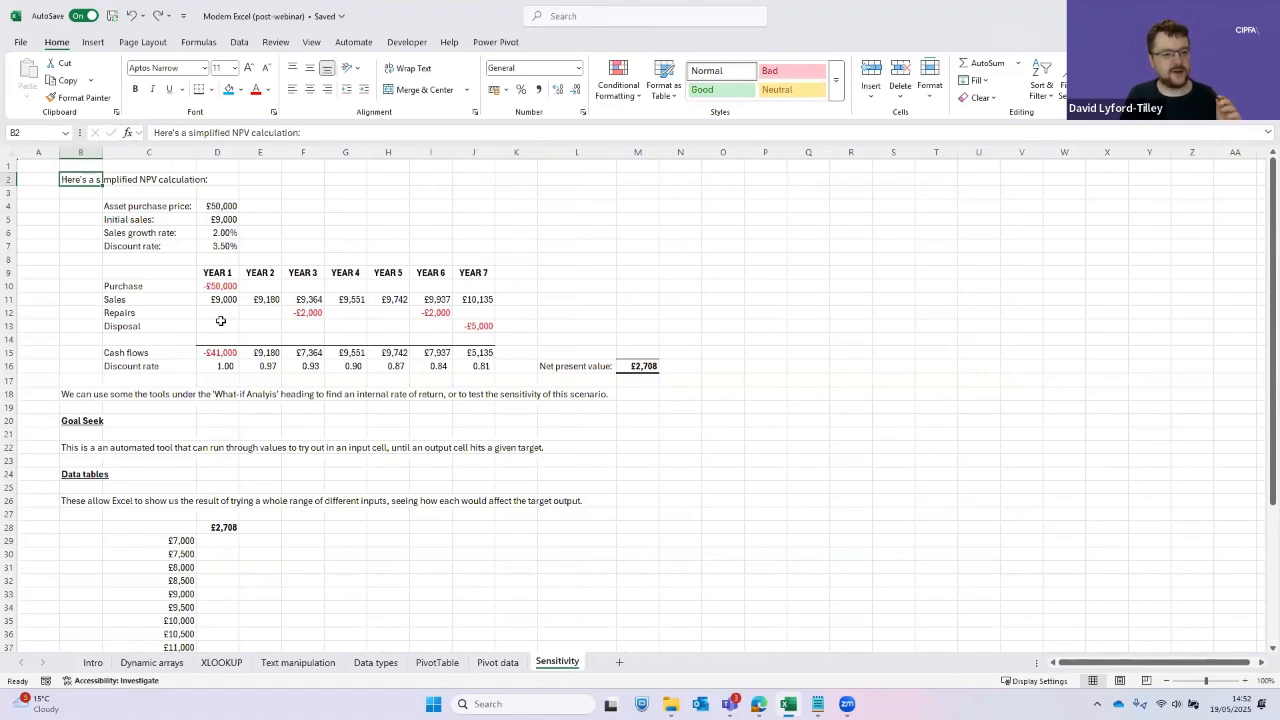
drag(150, 207, 477, 366)
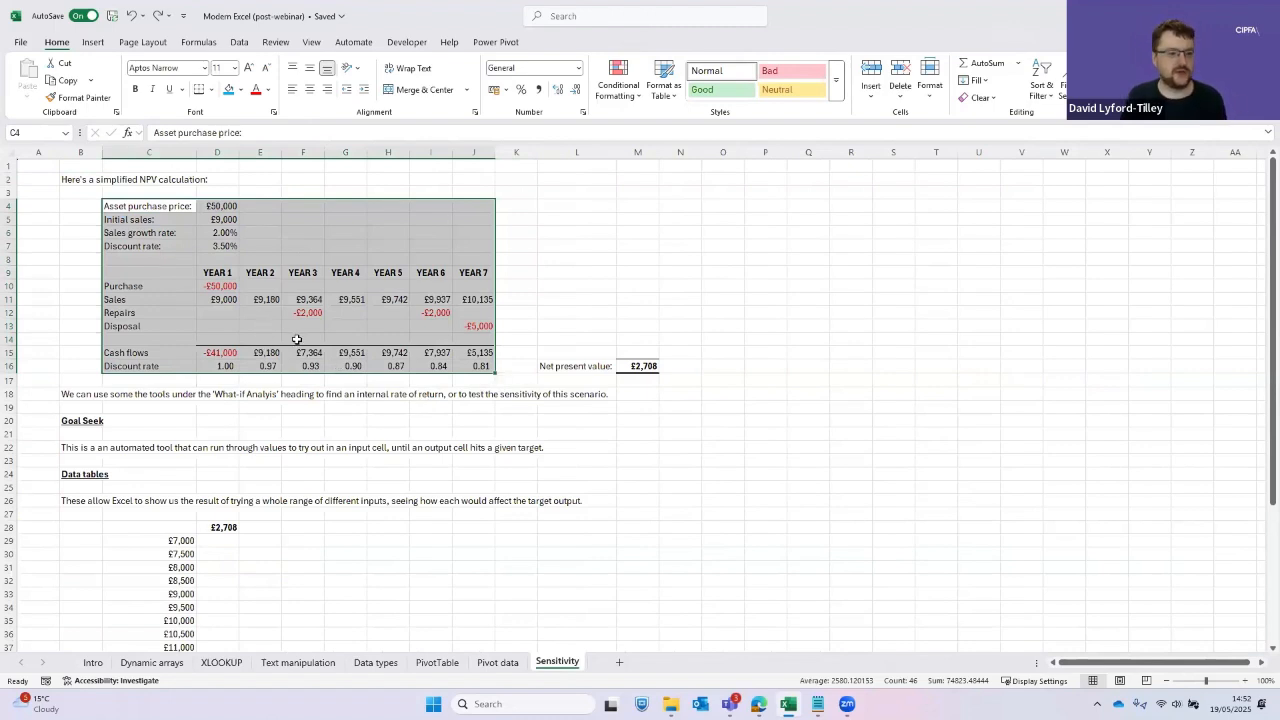
drag(224, 207, 475, 331)
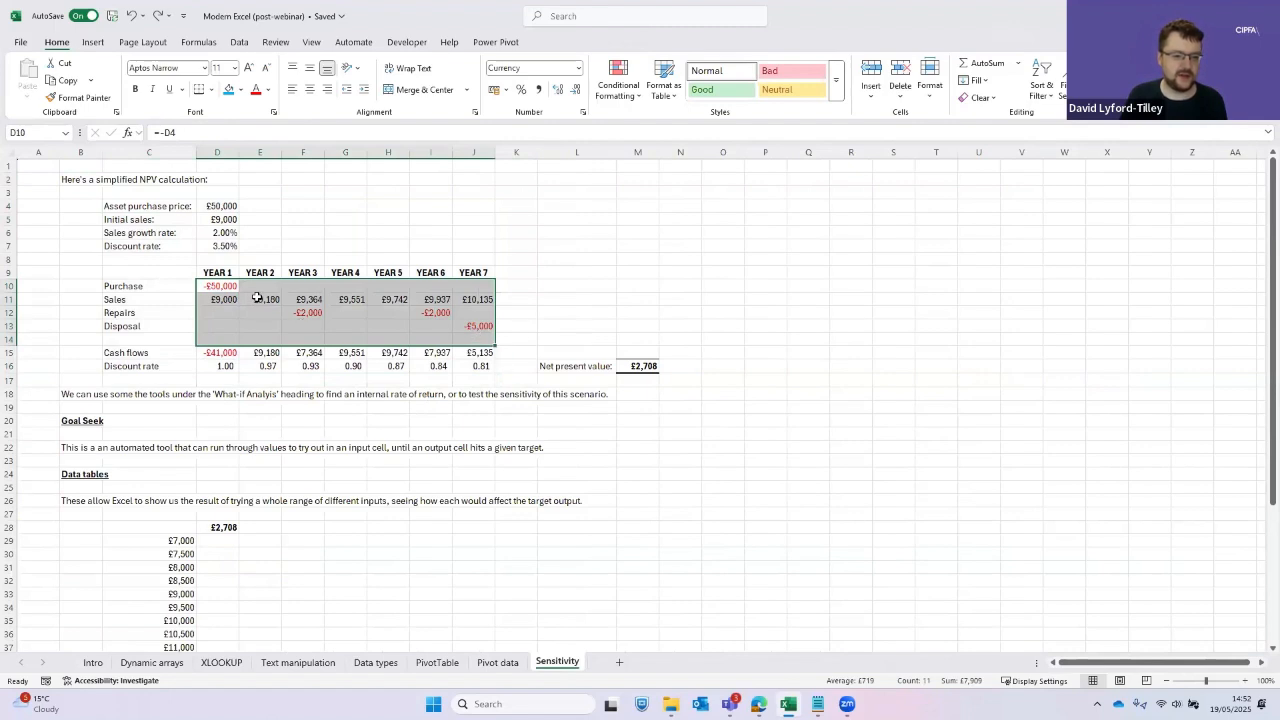
click(628, 366)
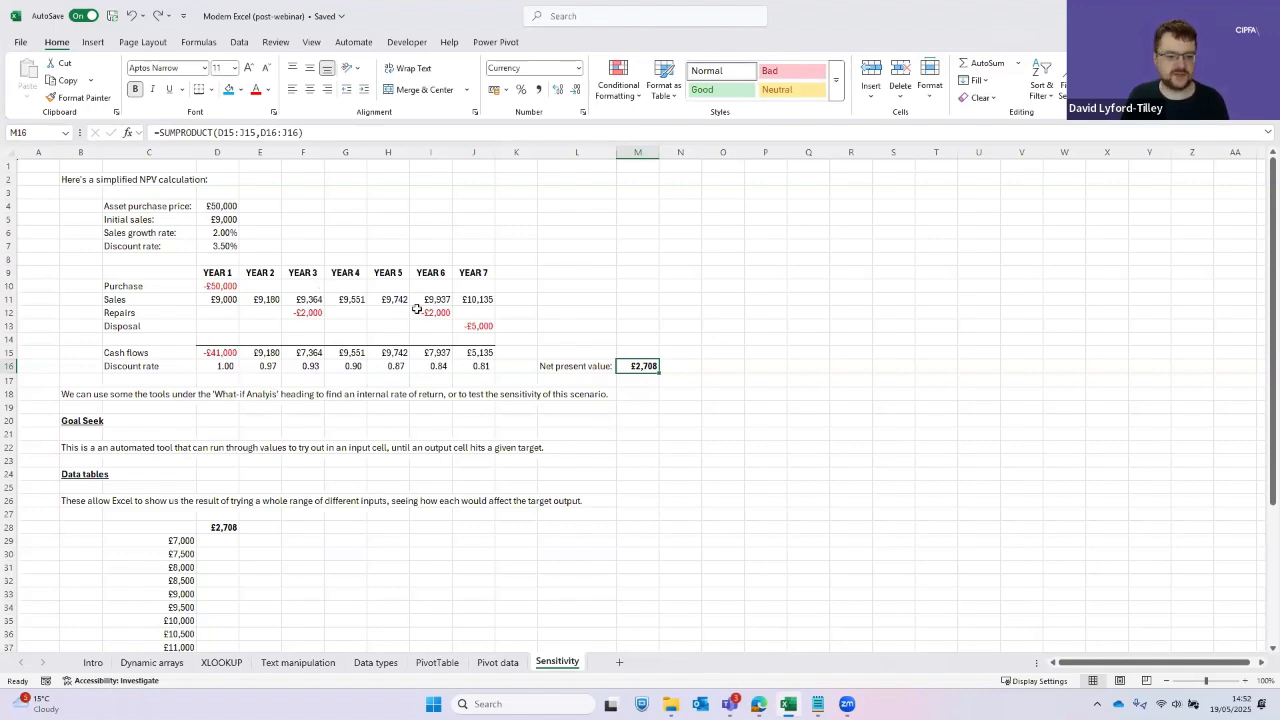
click(95, 447)
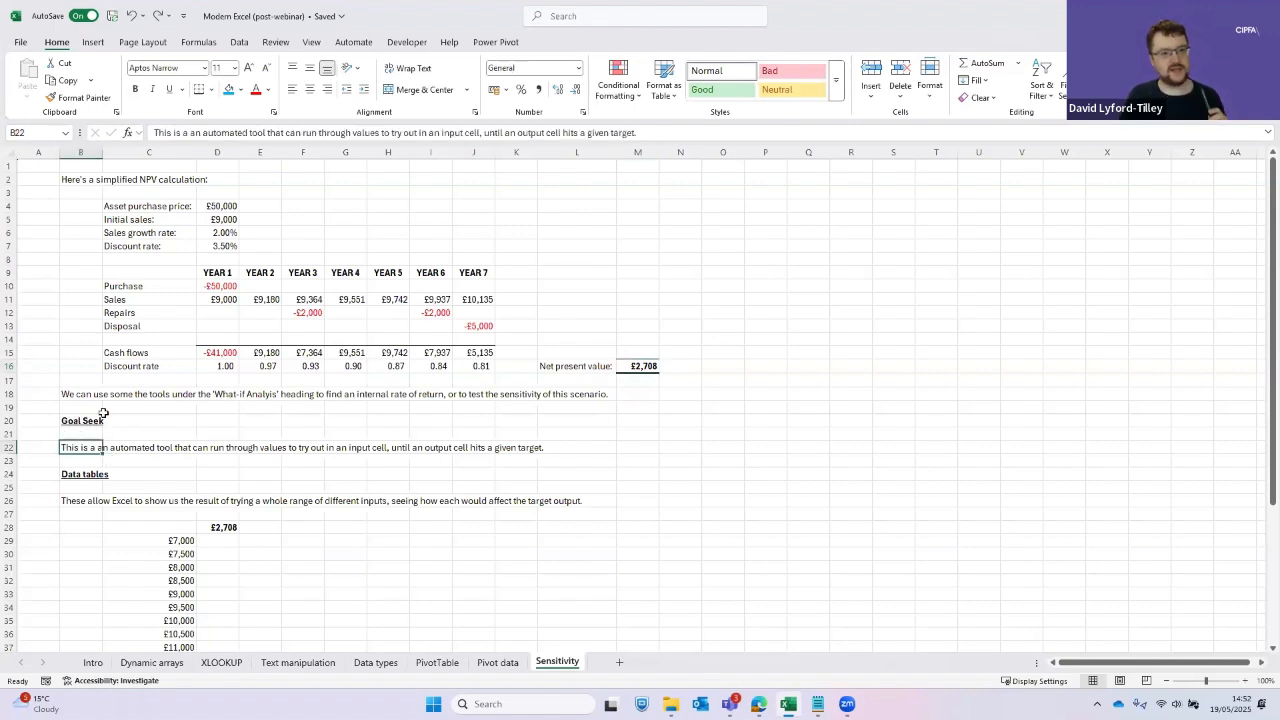
Try discount rates of 4%, 5%, 7%, 6% and 5.5% in cell D7 to bring the net present value close to zero
click(240, 42)
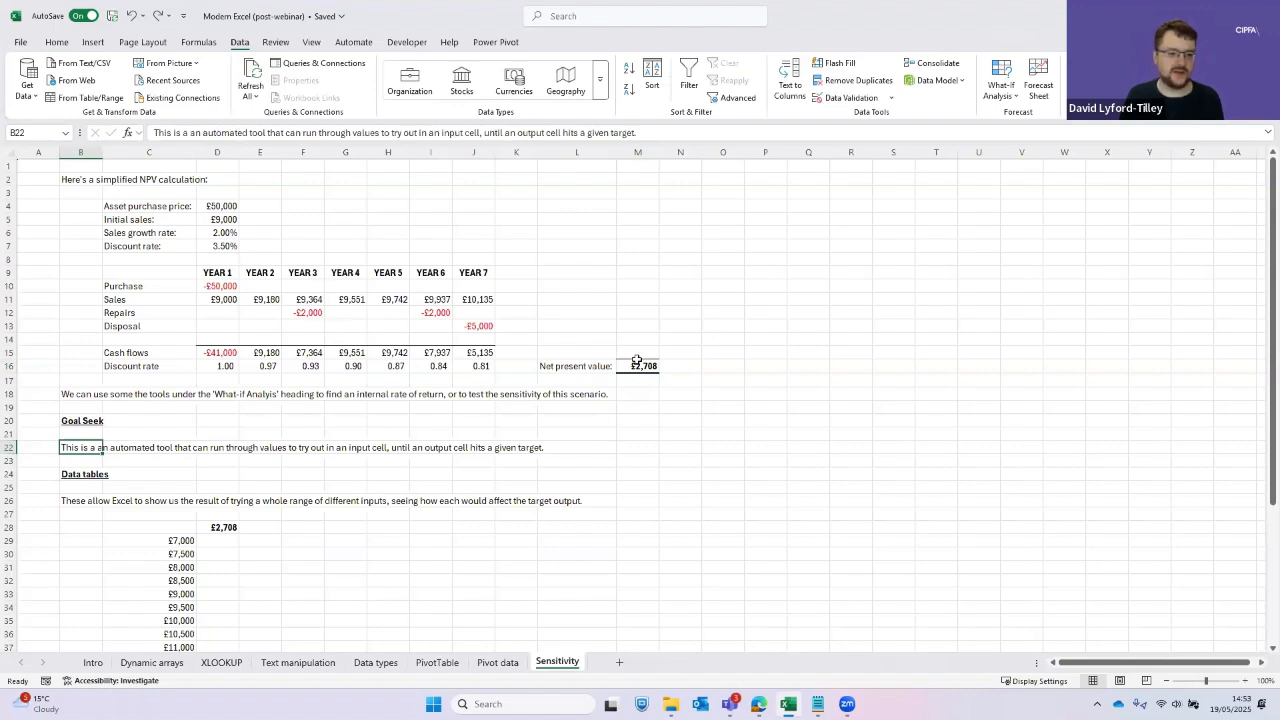
click(218, 233)
key(Down)
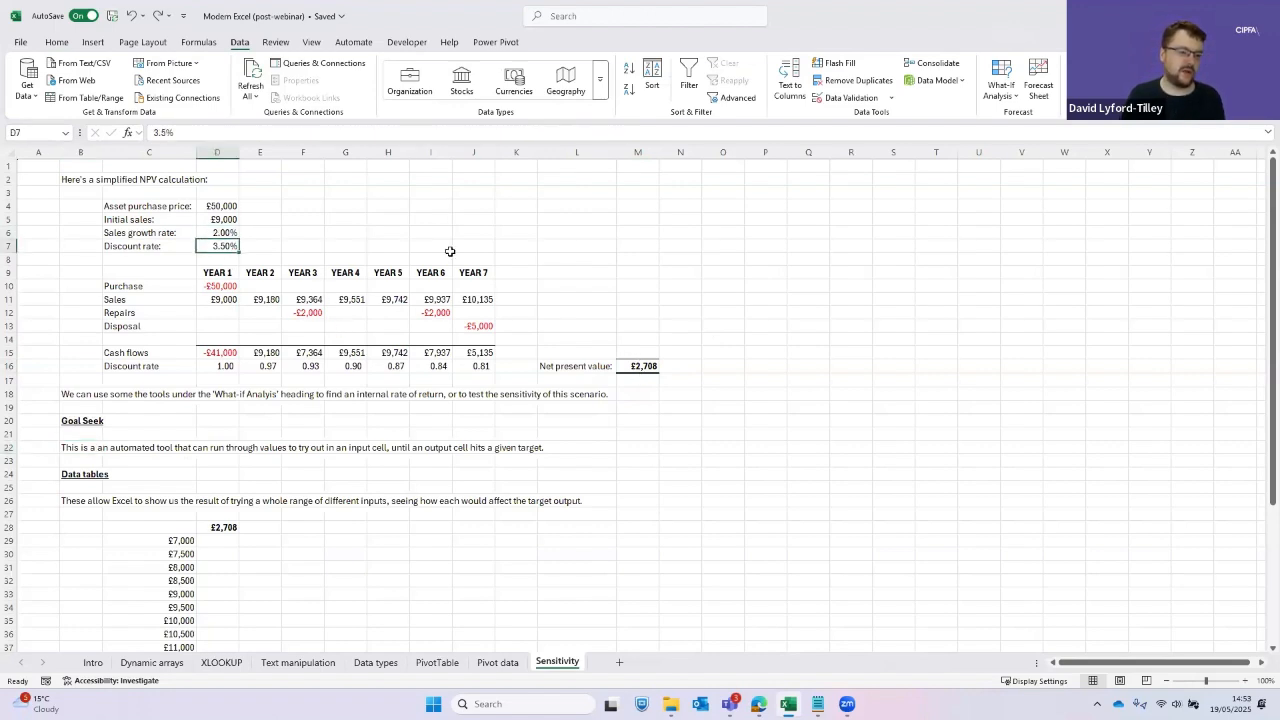
key(Left)
key(Right)
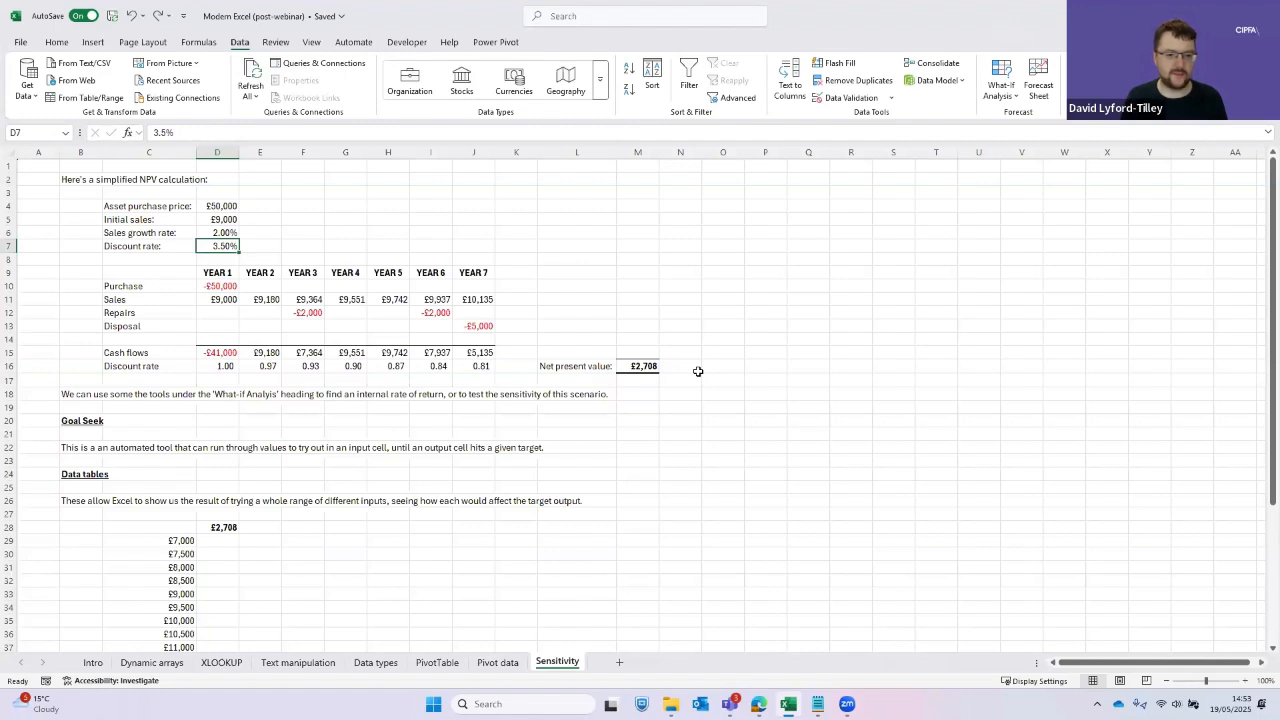
text(4)
key(ctrl+Return)
text(5)
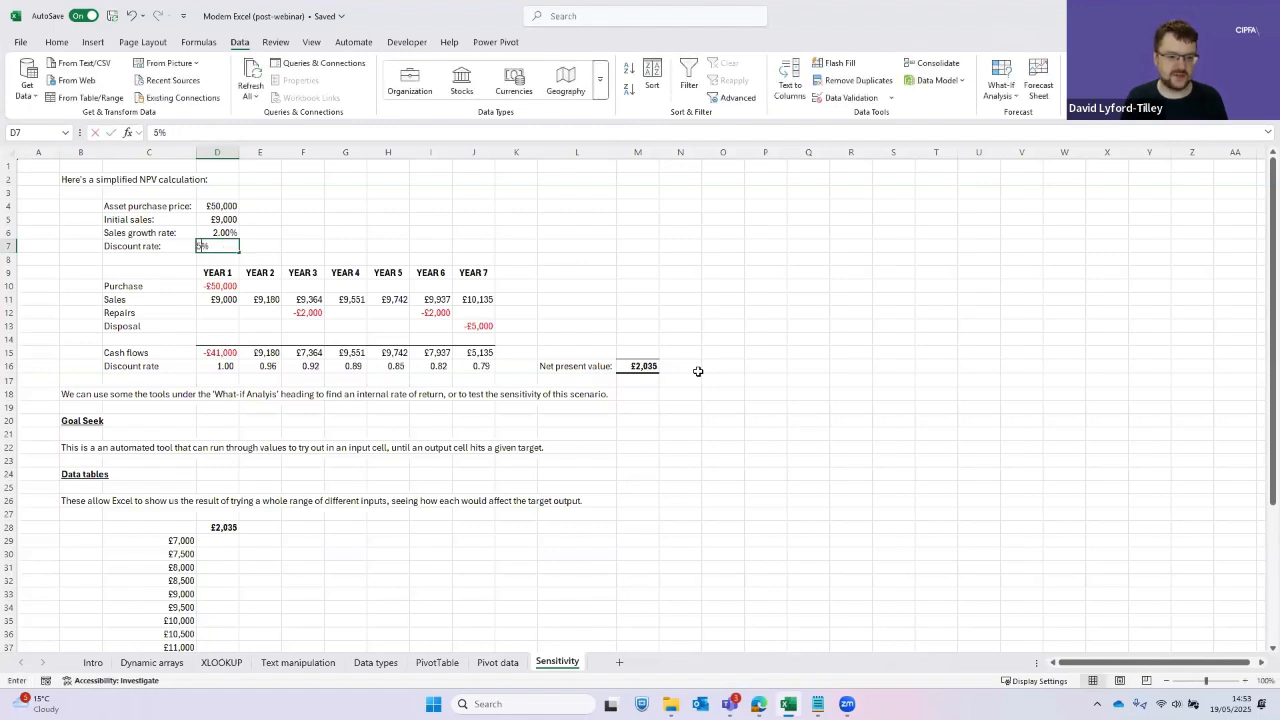
key(ctrl+Return)
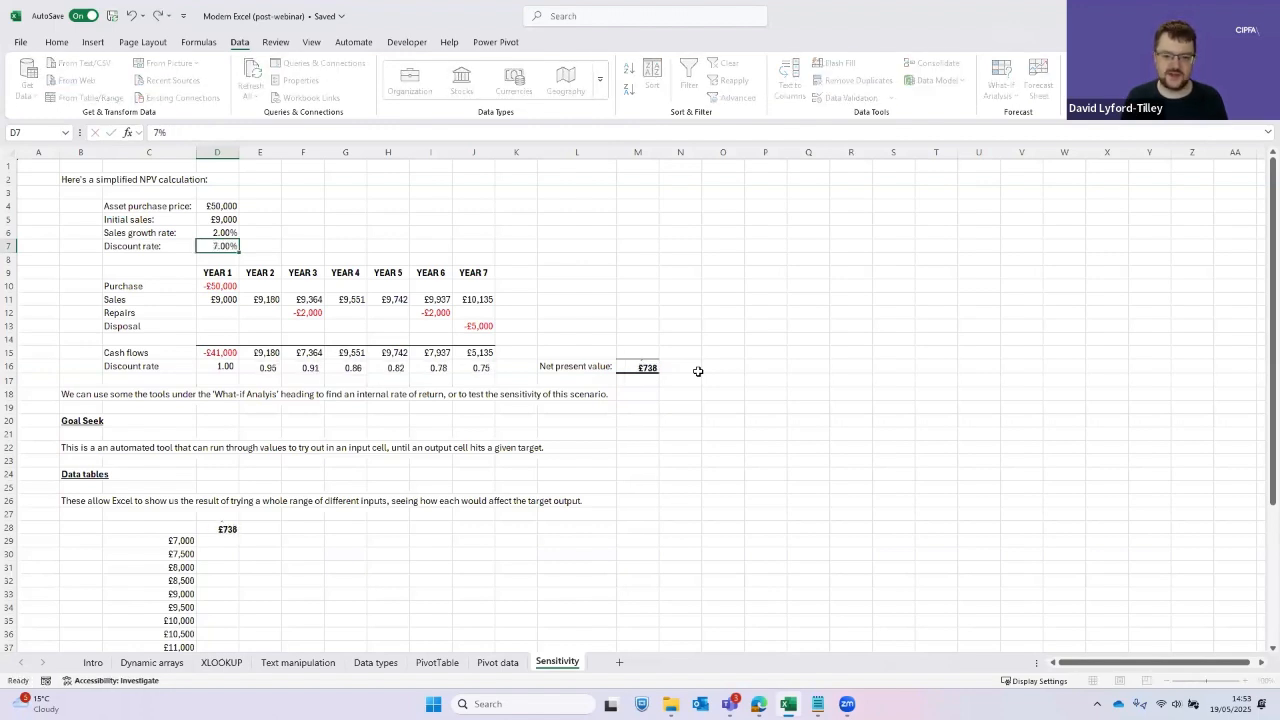
text(6)
key(ctrl+Return)
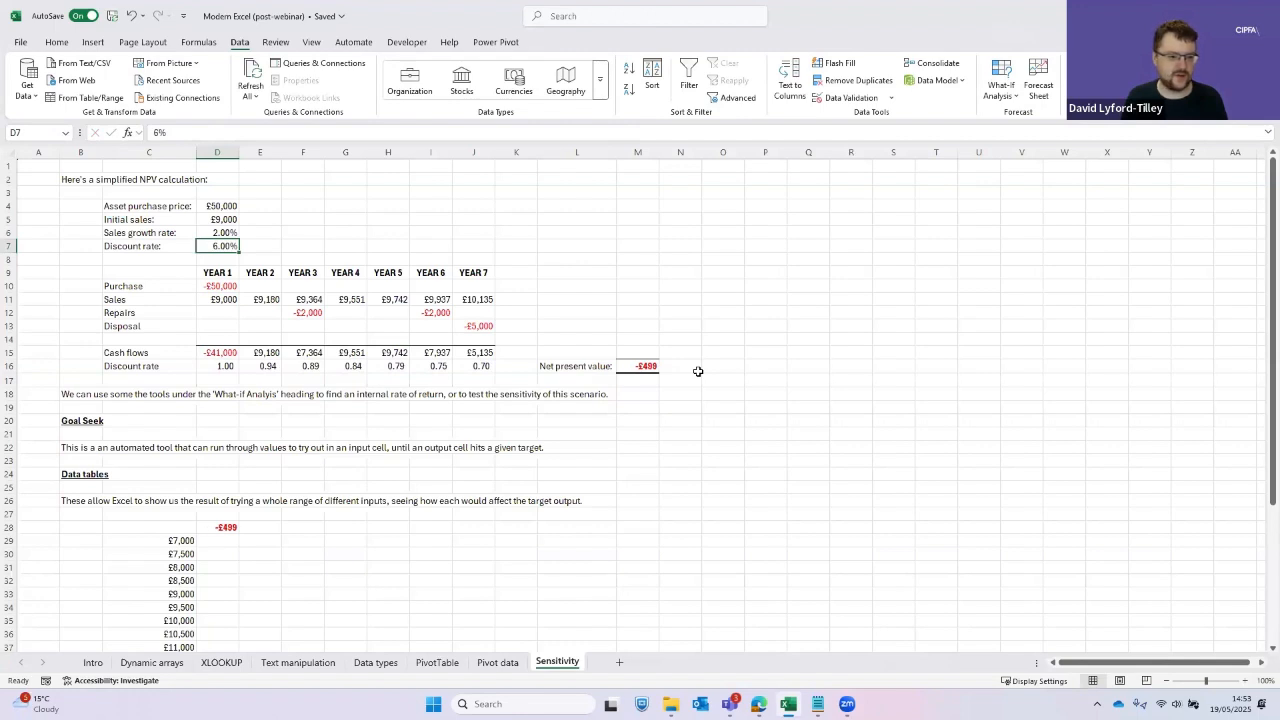
text(5.5)
key(ctrl+Return)
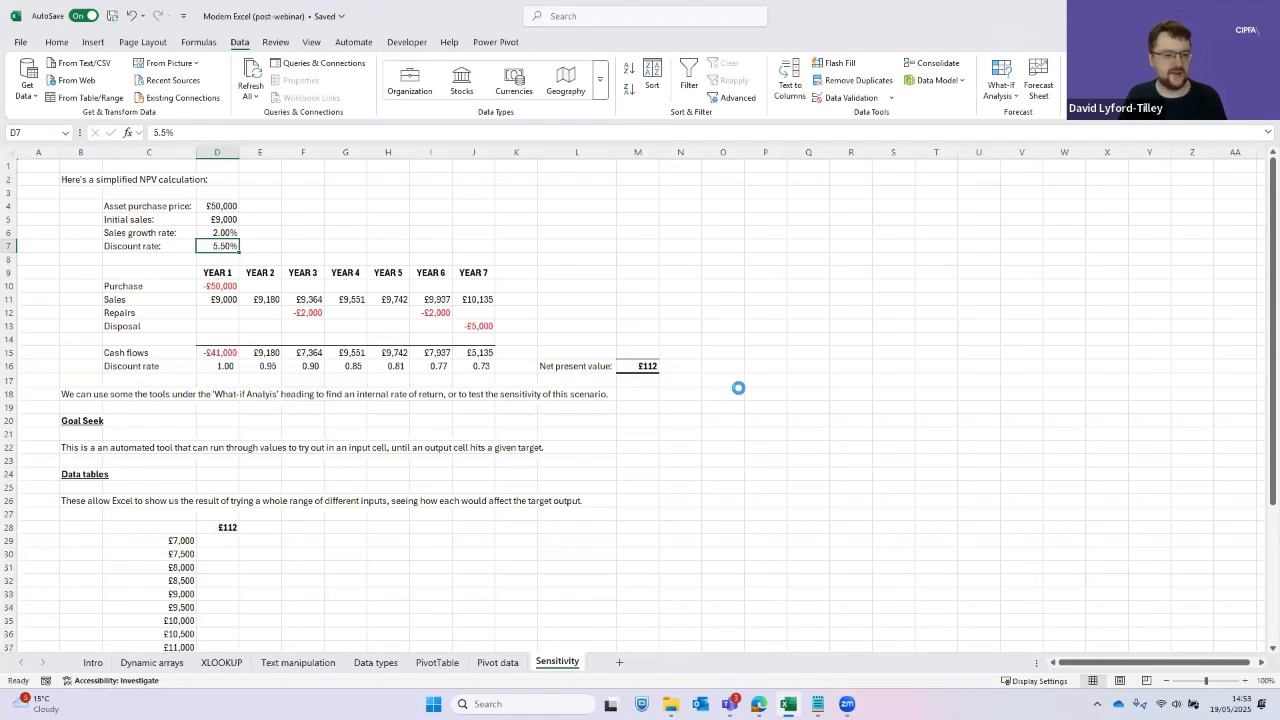
Undo the trial discount rate entries in D7
key(ctrl+z)
key(ctrl+z)
key(ctrl+z)
key(ctrl+z)
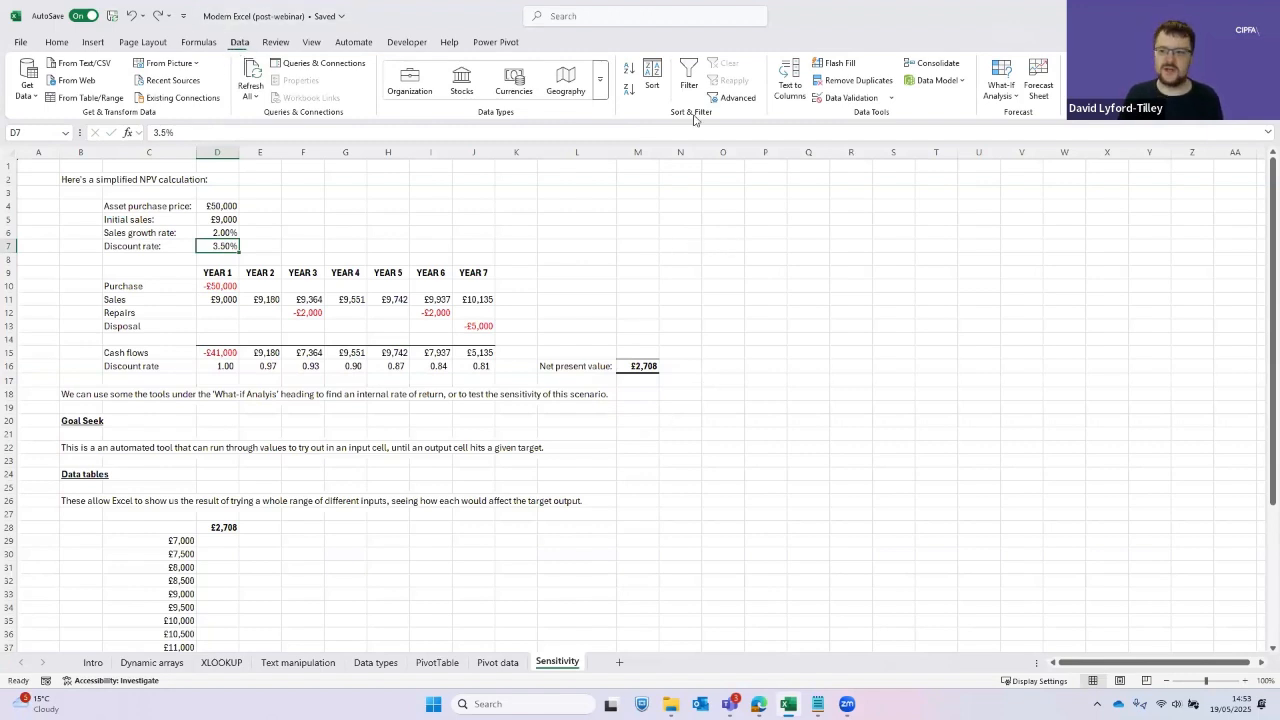
Run Goal Seek to bring the net present value in M16 to 0 by changing the discount rate in D7, and undo the result
click(1007, 101)
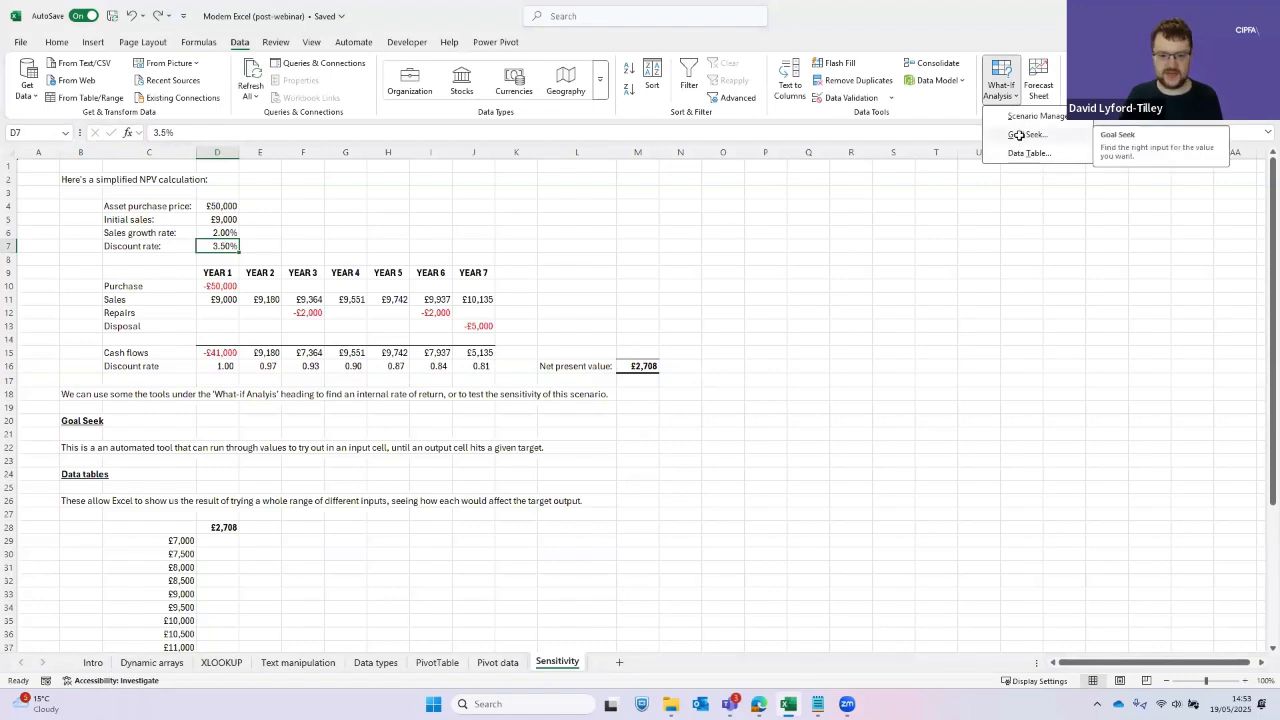
click(1017, 135)
drag(450, 303, 686, 243)
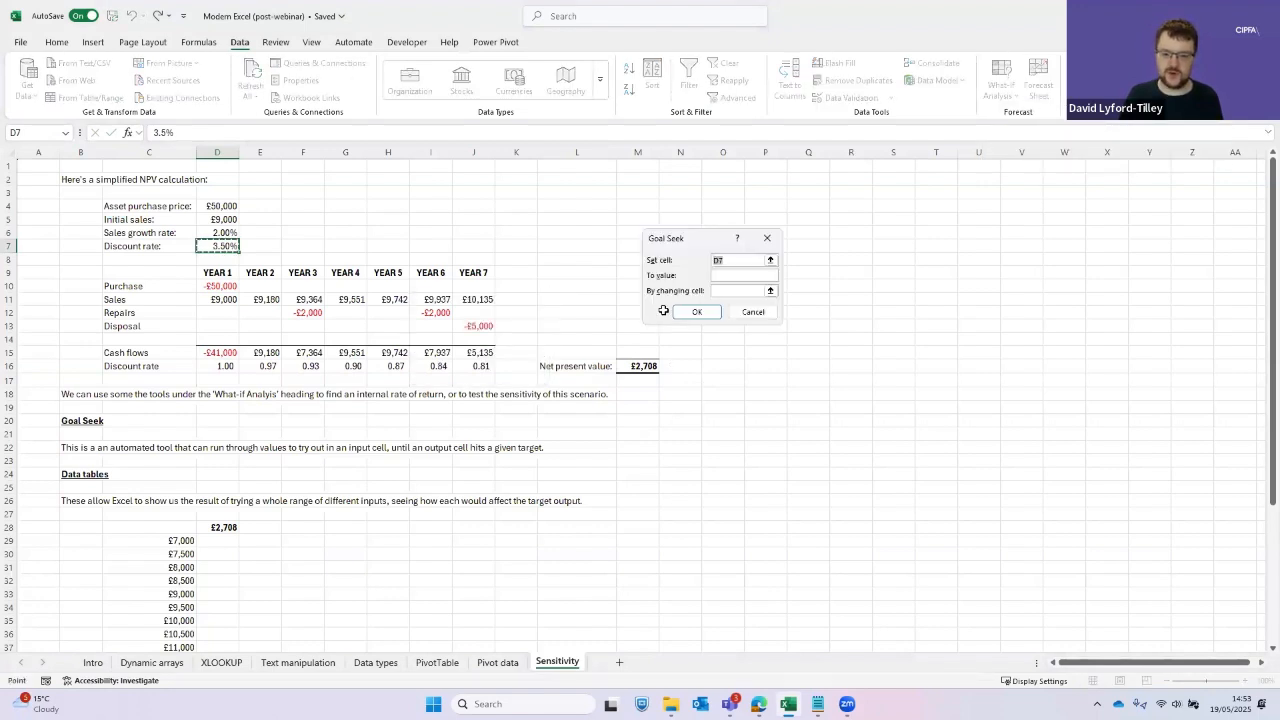
click(634, 364)
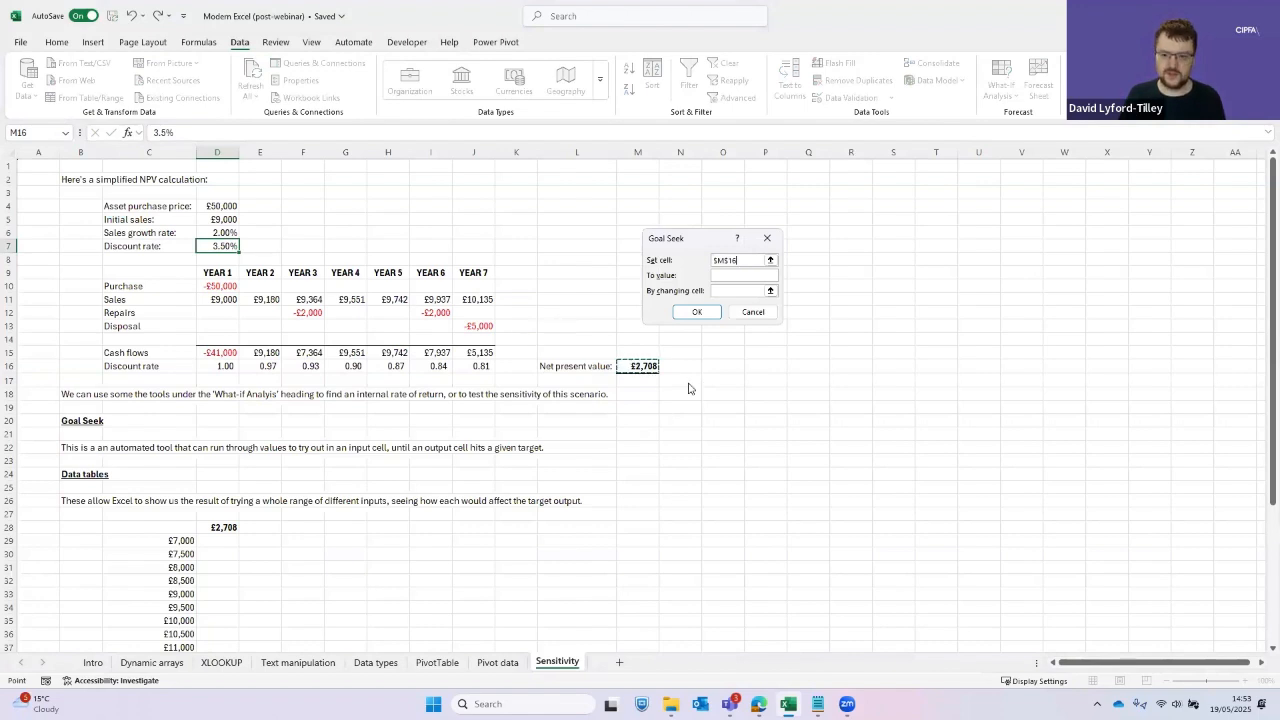
text(0)
key(Tab)
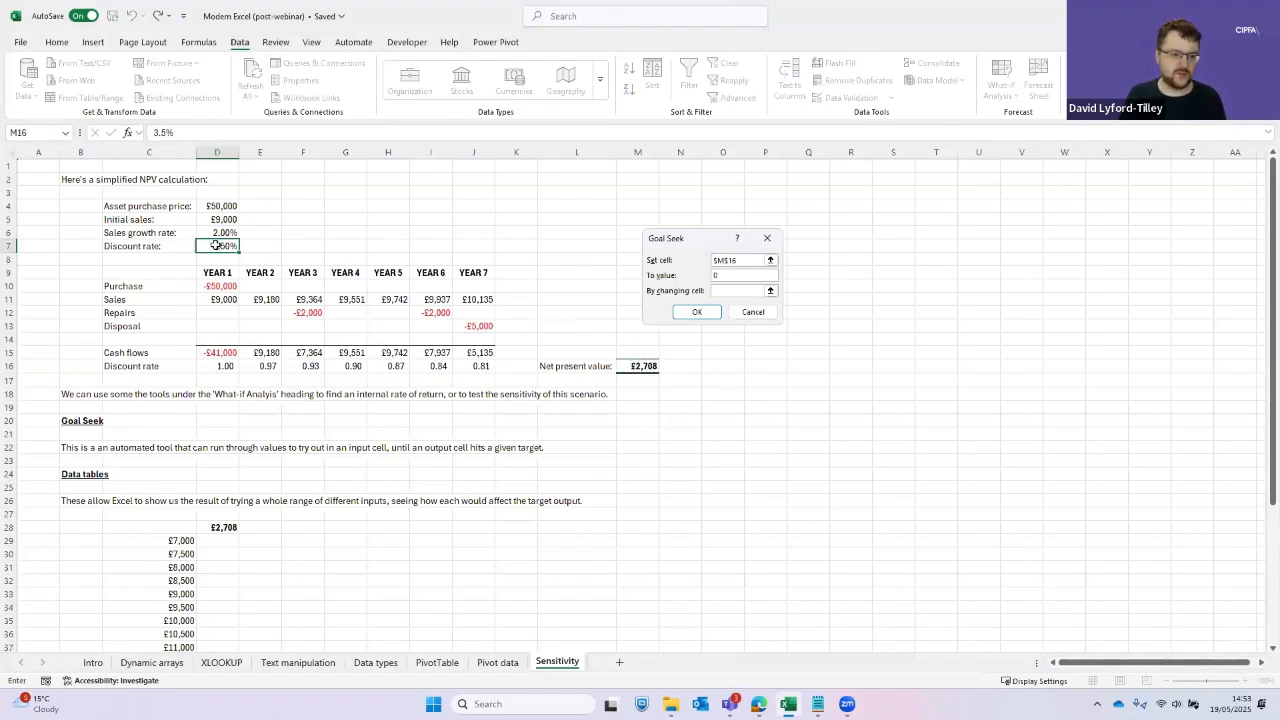
click(217, 246)
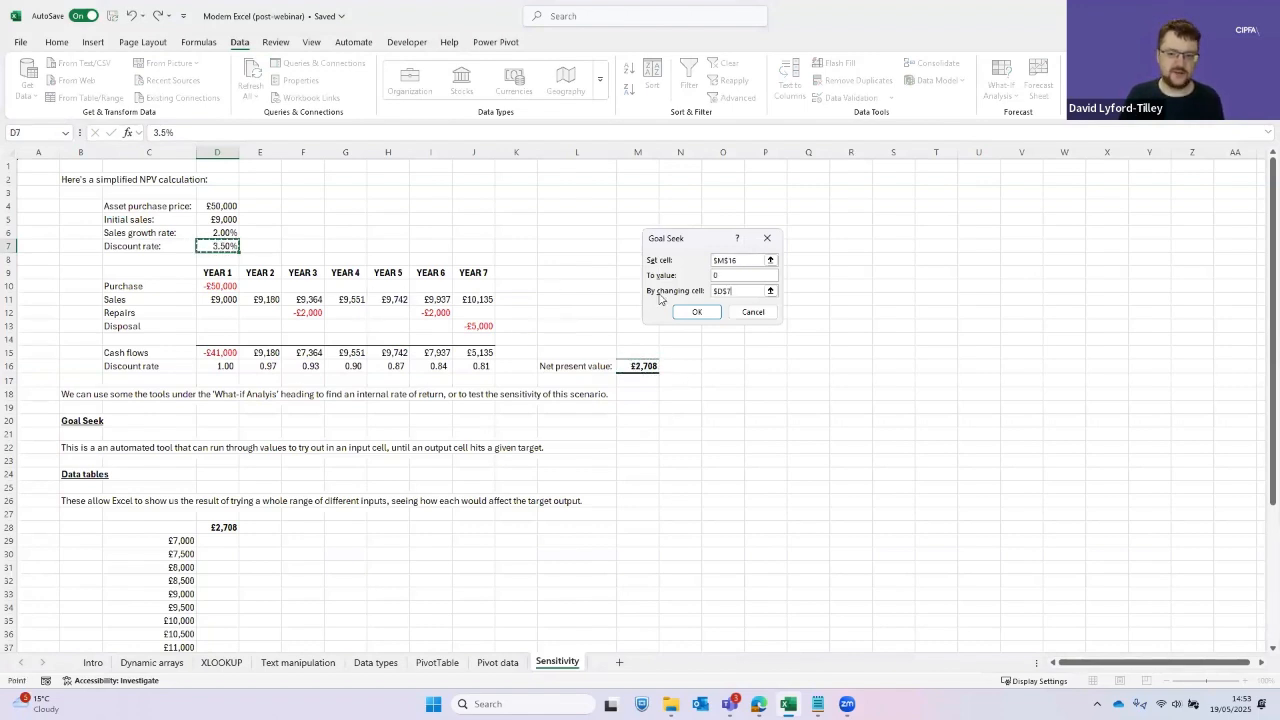
key(Return)
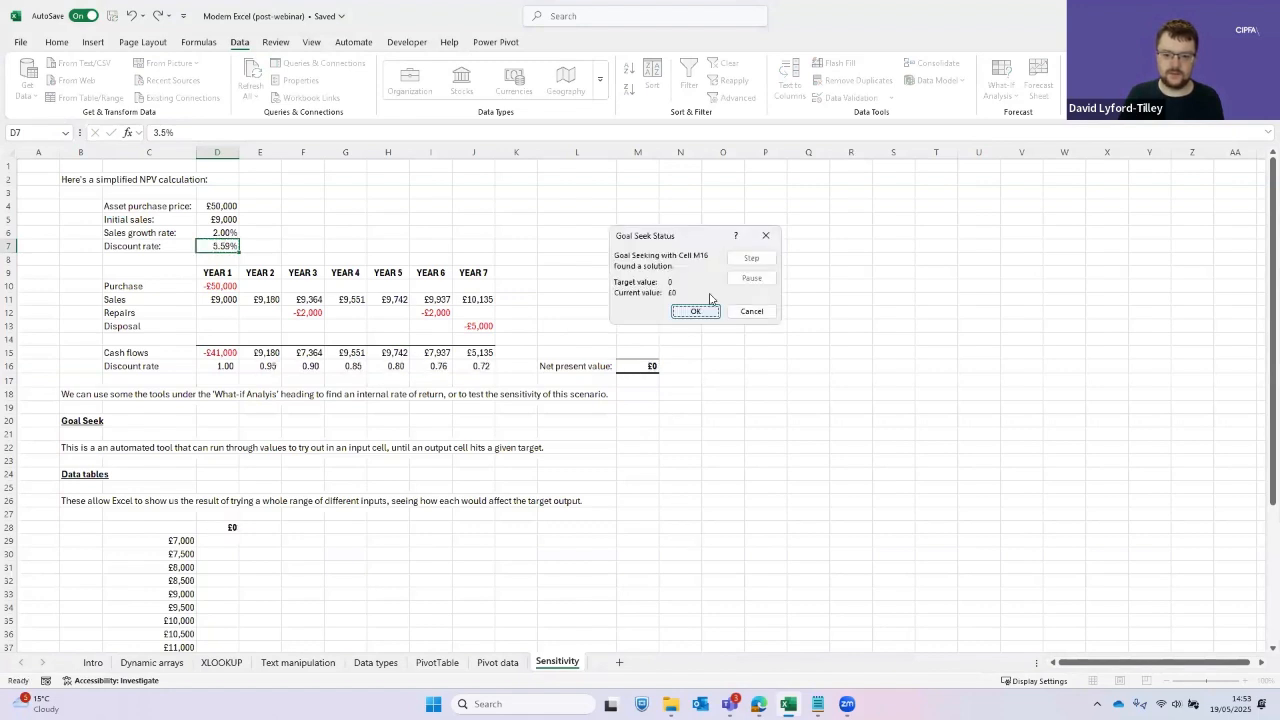
key(Return)
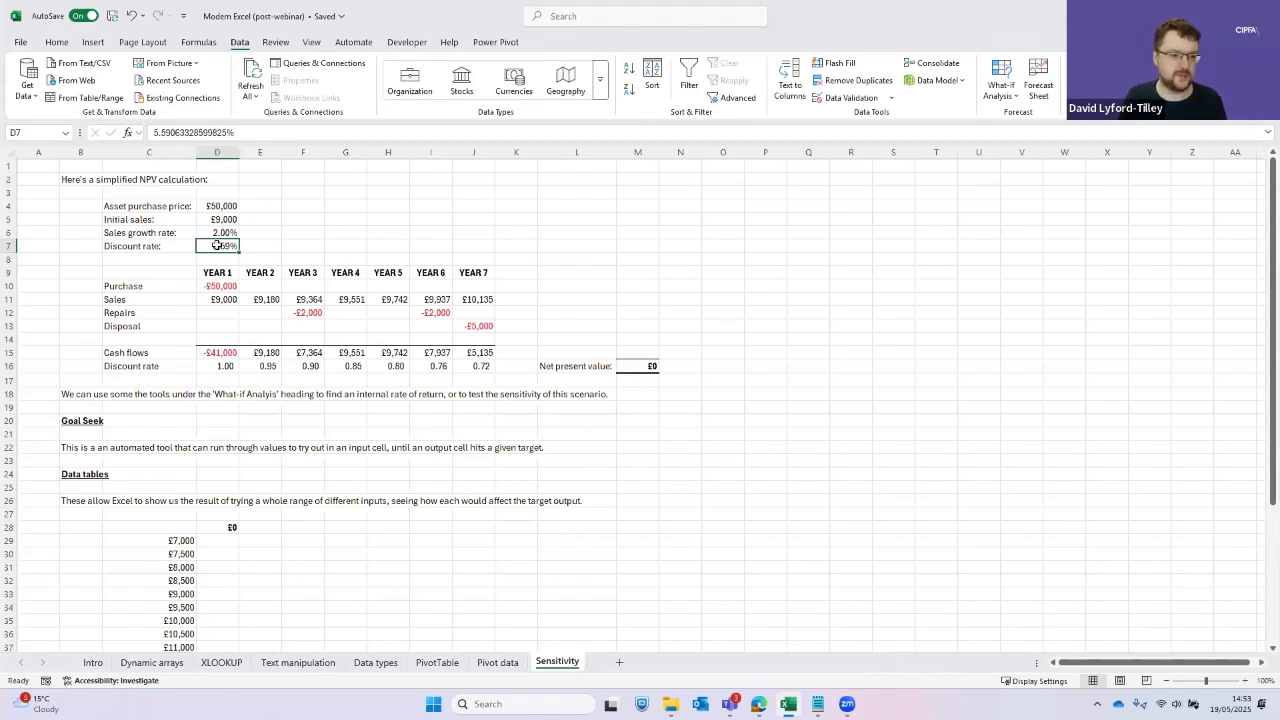
key(ctrl+z)
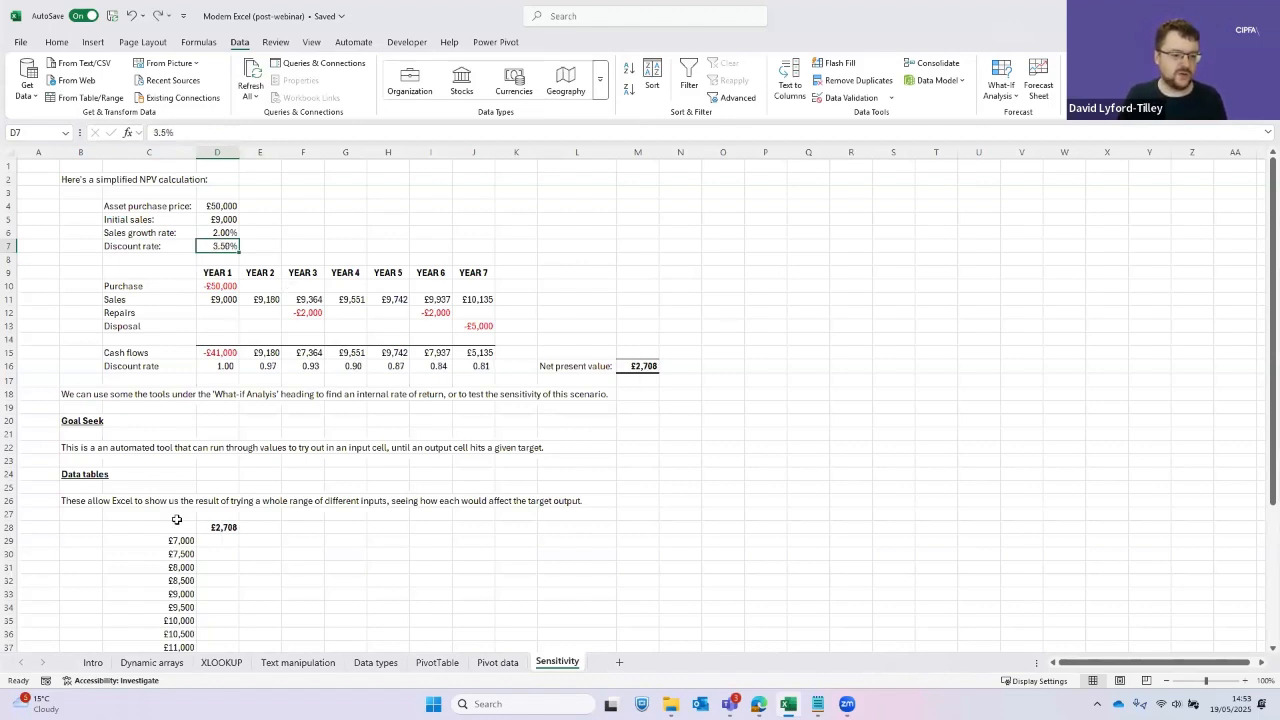
Look through the Data tables section, including the trial sales values in C29:C37 and the two-input layout below them
click(163, 470)
key(Down)
key(Down)
key(Down)
key(Down)
key(Down)
key(Down)
key(Down)
key(Down)
key(Down)
key(Down)
key(Down)
key(Down)
key(Down)
key(Down)
key(Down)
key(Down)
key(Down)
key(Down)
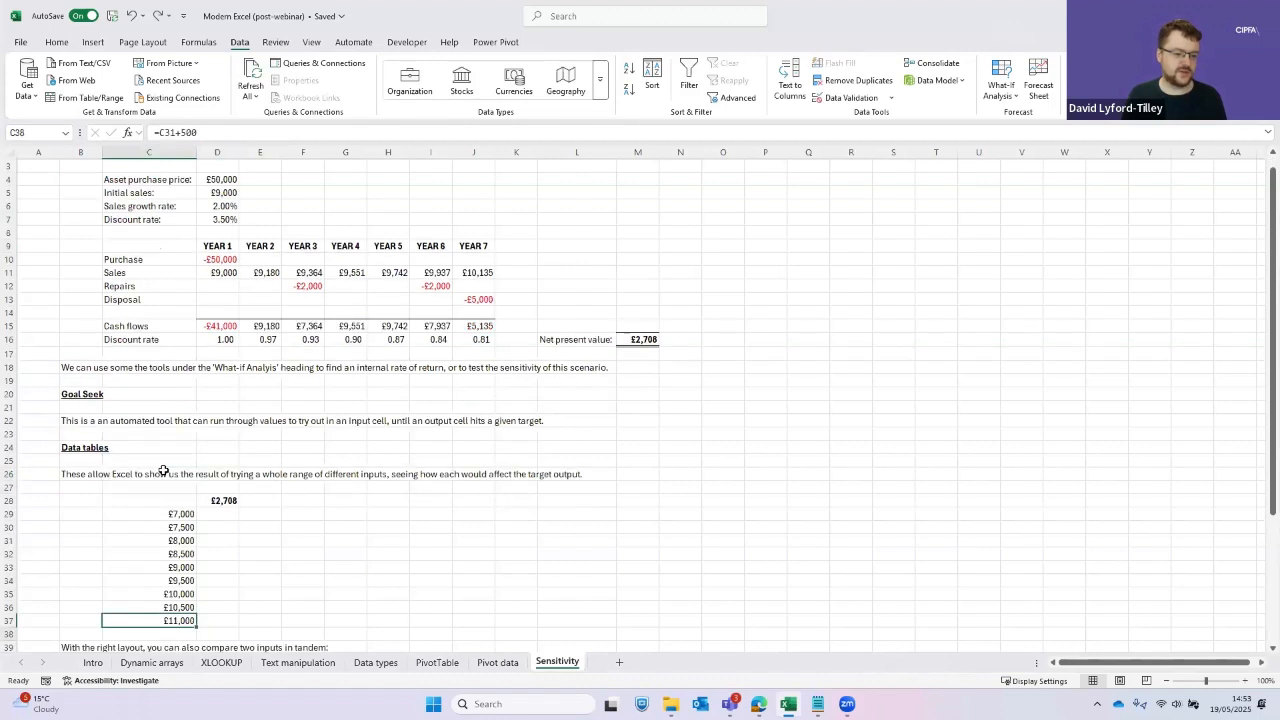
key(Up)
key(Up)
key(Up)
key(Up)
key(Up)
key(Up)
key(Up)
key(Up)
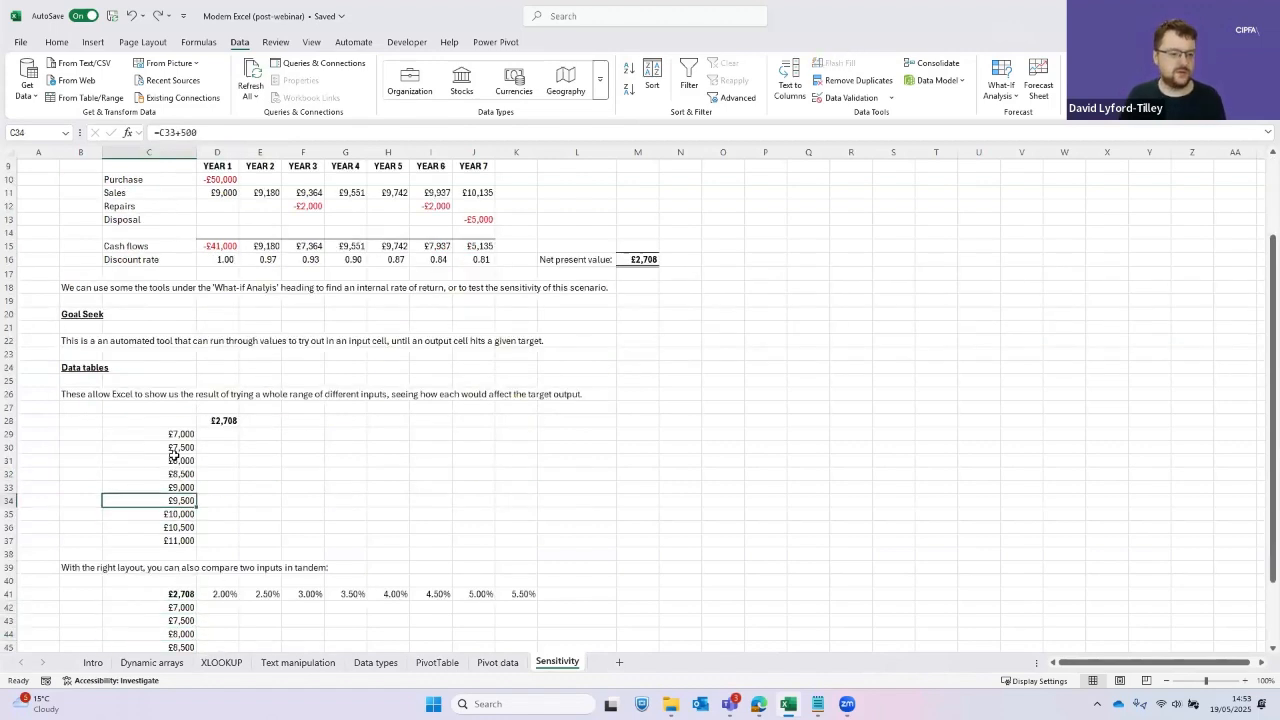
right_click(173, 456)
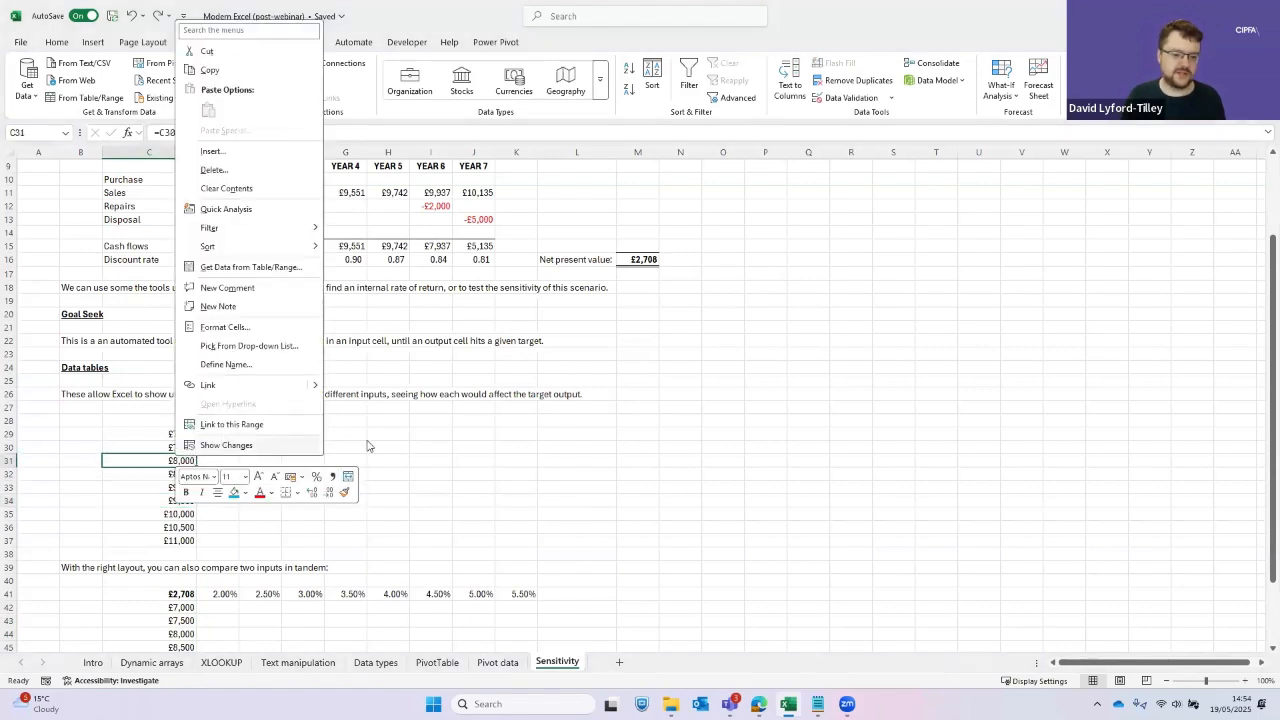
key(Escape)
Review the model inputs in D4:D7, the yearly cash flows, the discount factor formula in row 16 and the net present value formula
scroll(366, 440, up, 1)
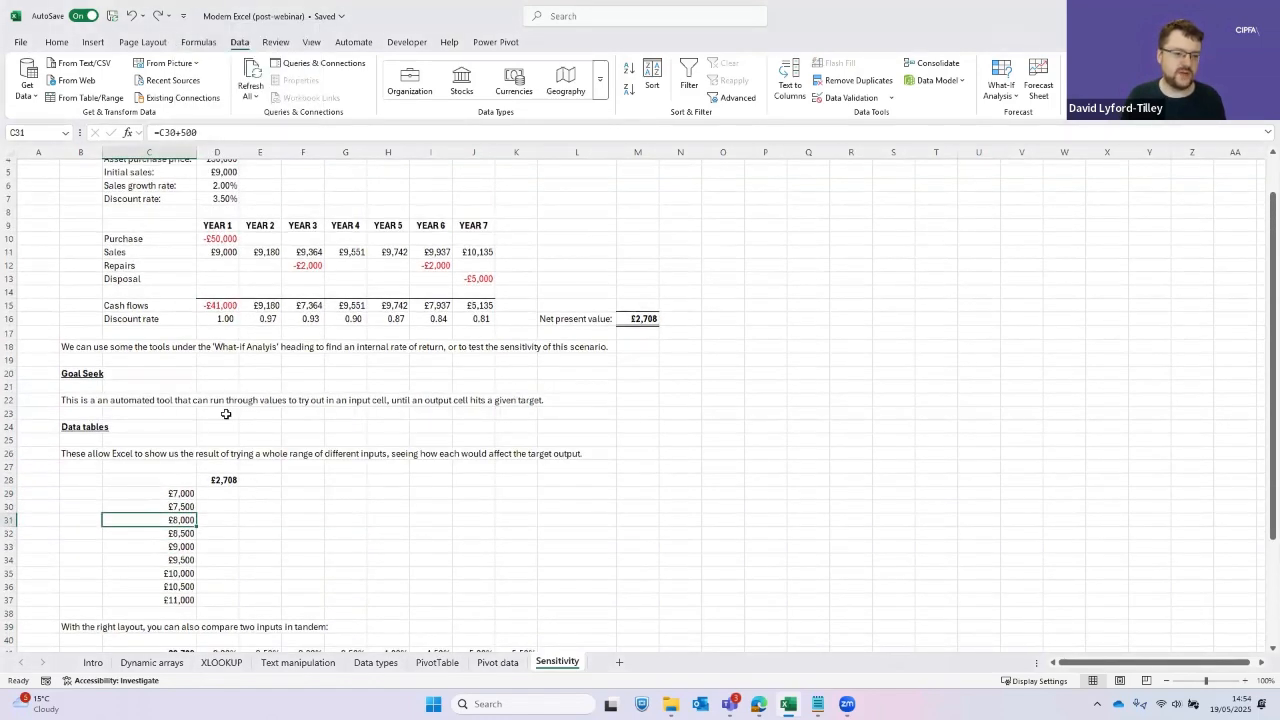
scroll(226, 414, up, 1)
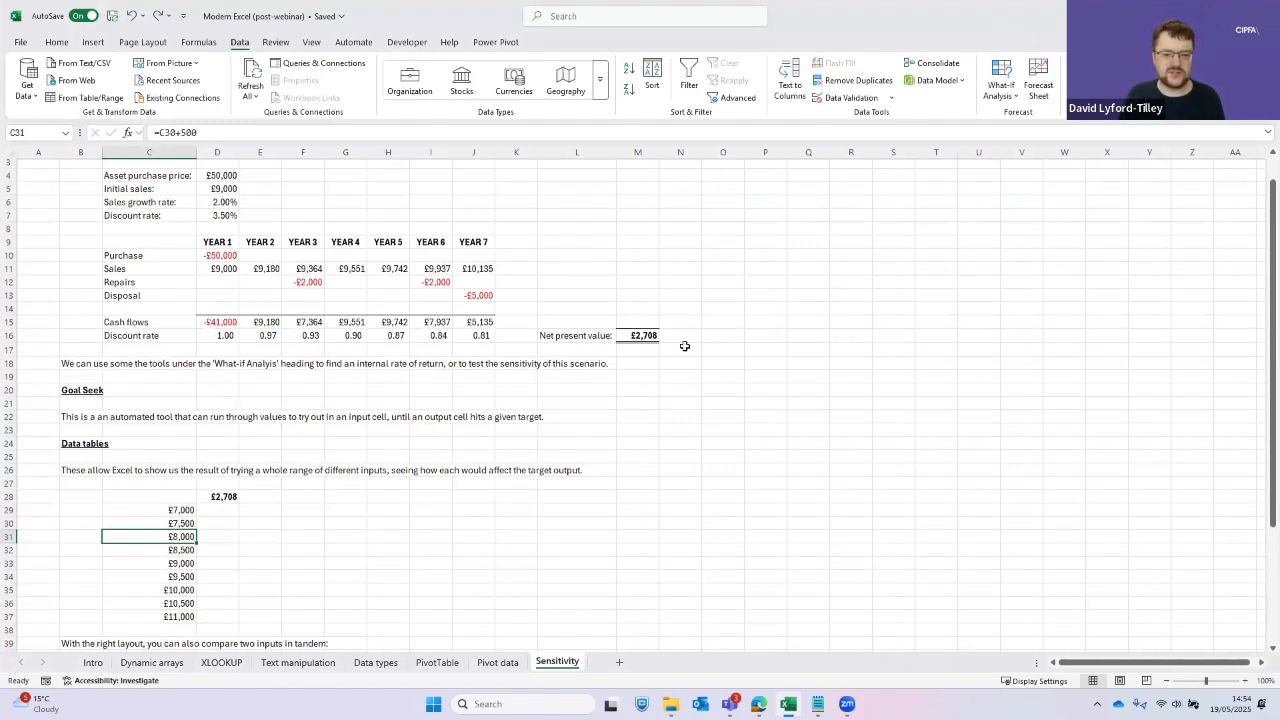
drag(220, 214, 220, 176)
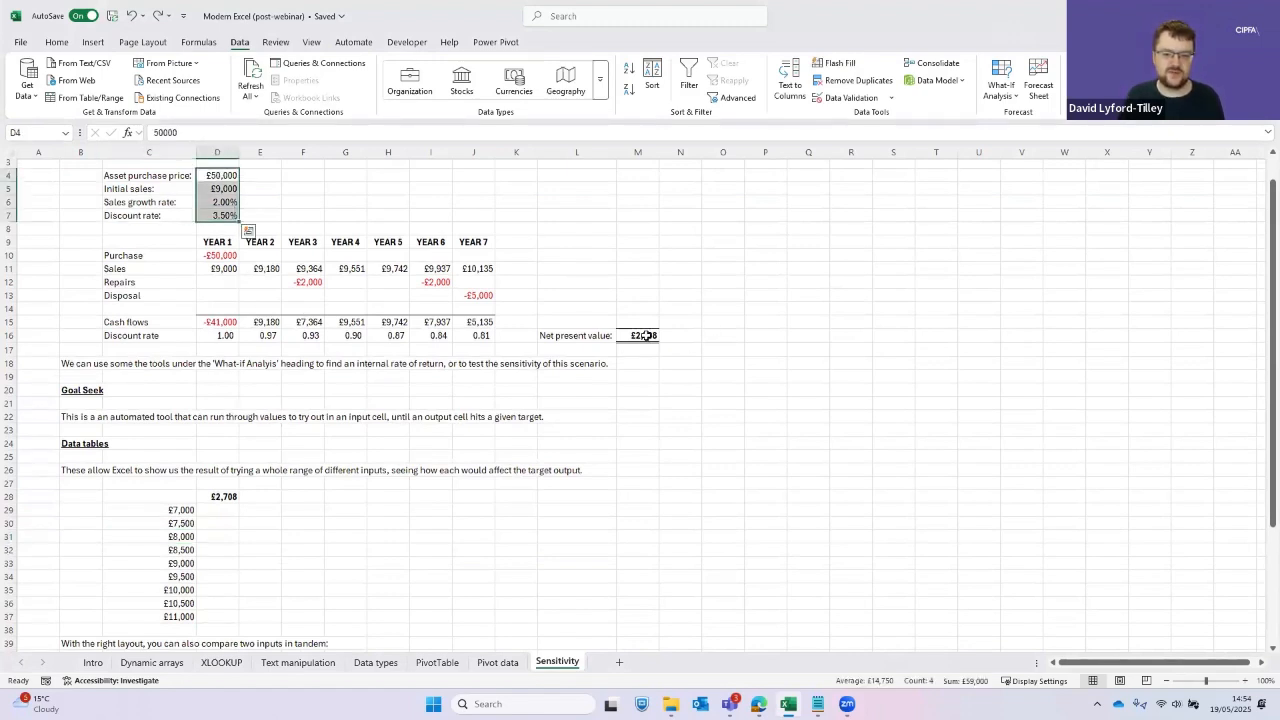
click(636, 336)
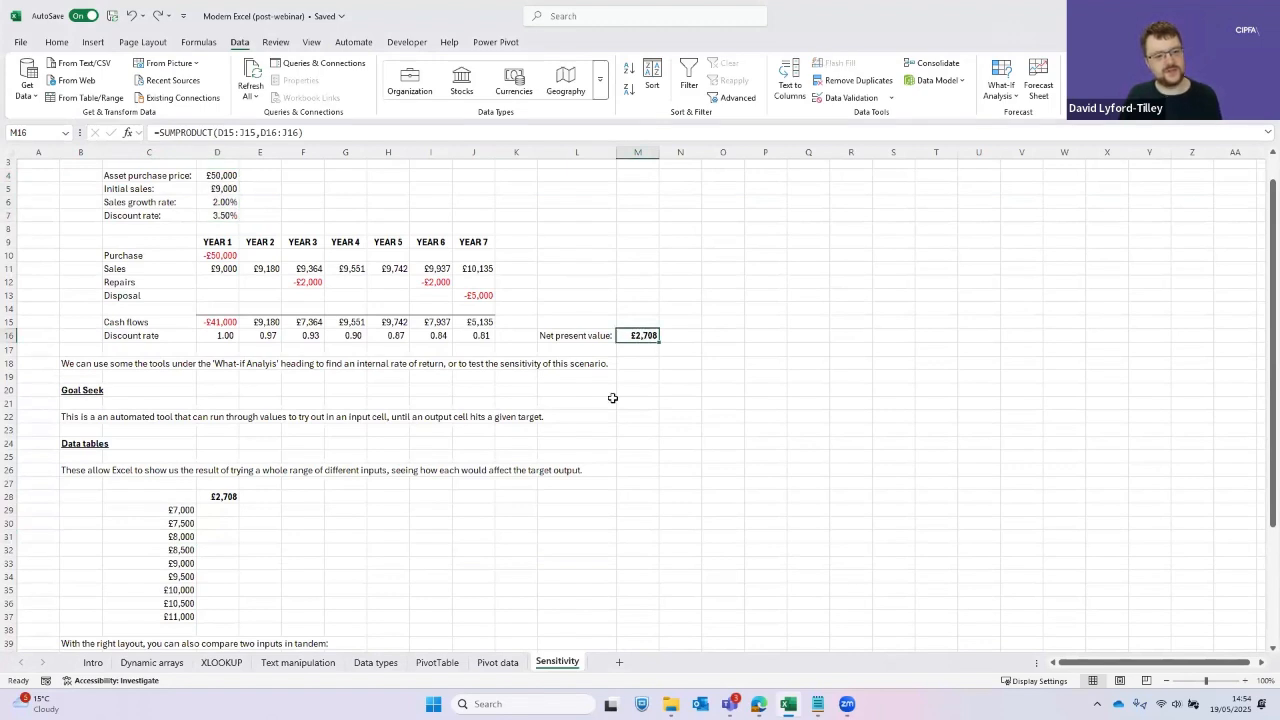
drag(218, 254, 472, 297)
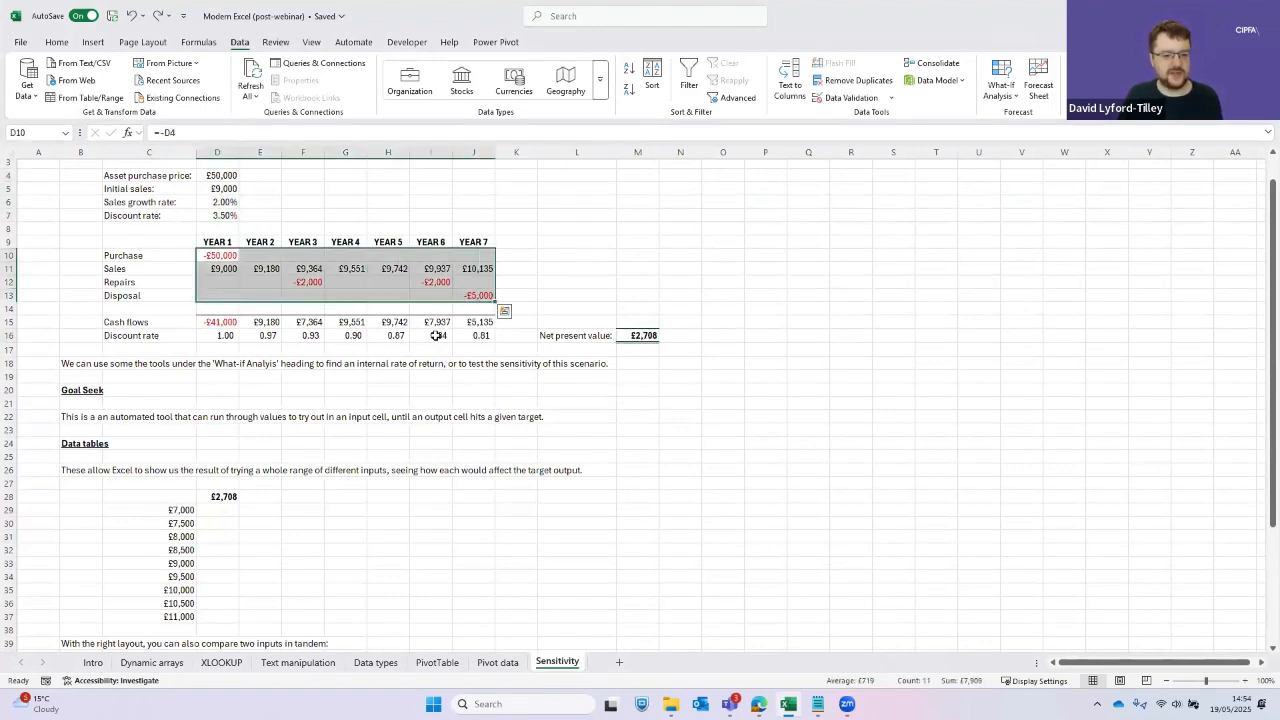
drag(436, 336, 371, 337)
click(293, 334)
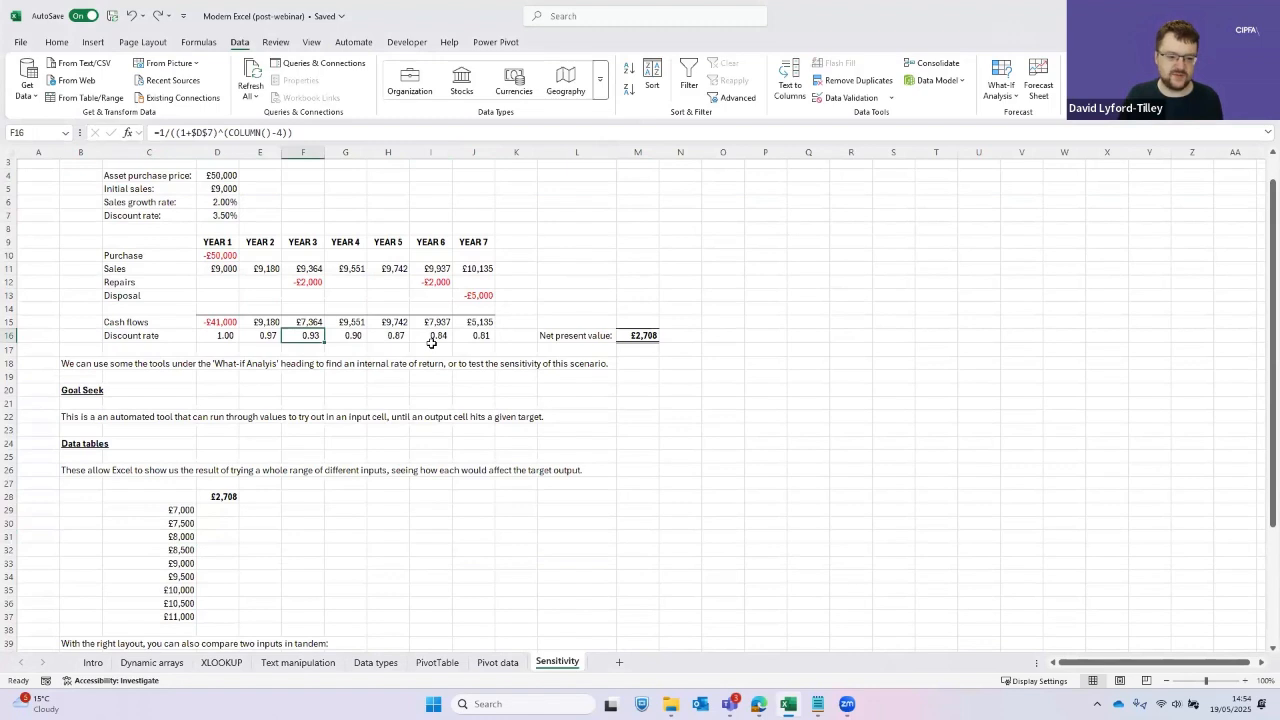
Examine the one-input data table layout, with trial sales values in C29:C37 and the link to M16 in D28
click(211, 539)
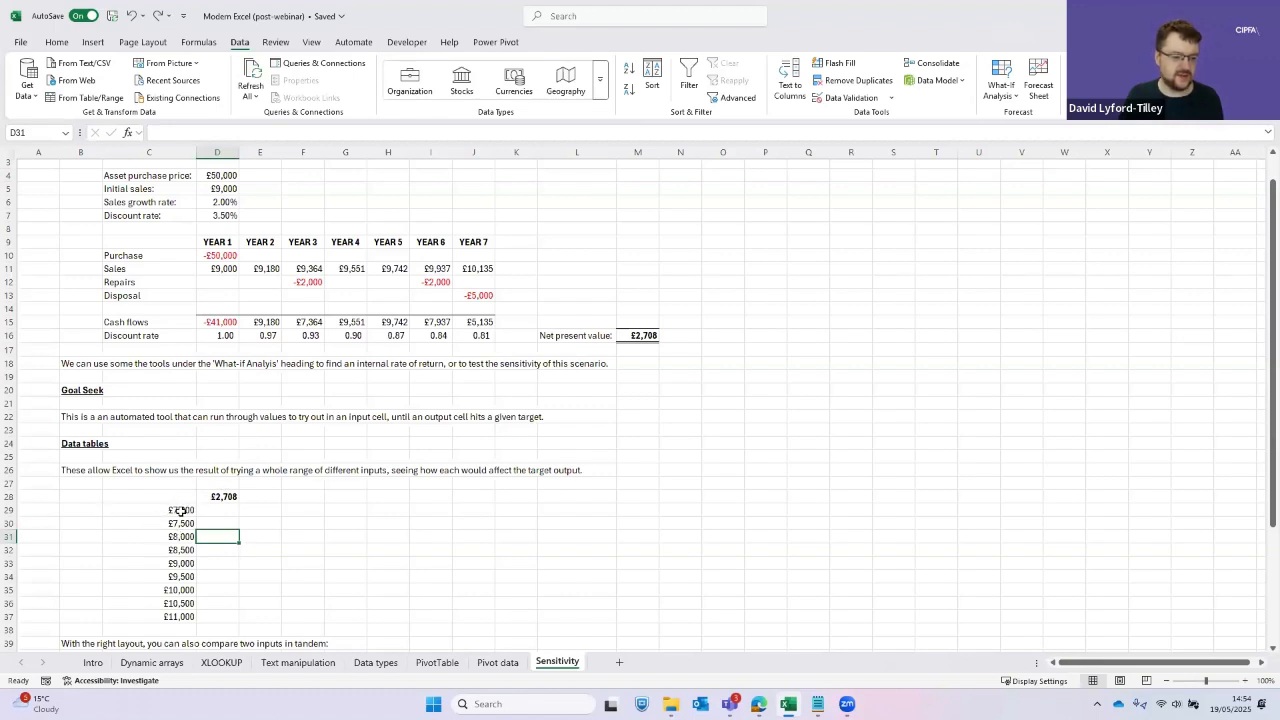
drag(177, 511, 183, 619)
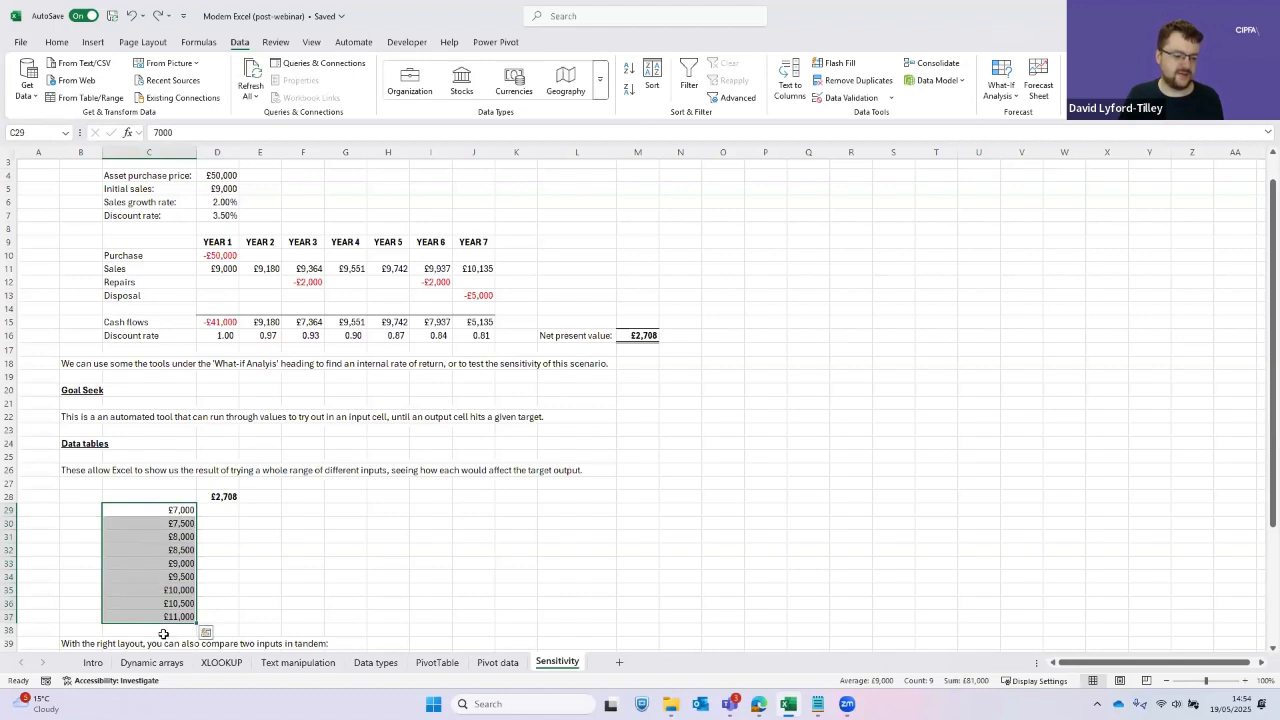
double_click(217, 497)
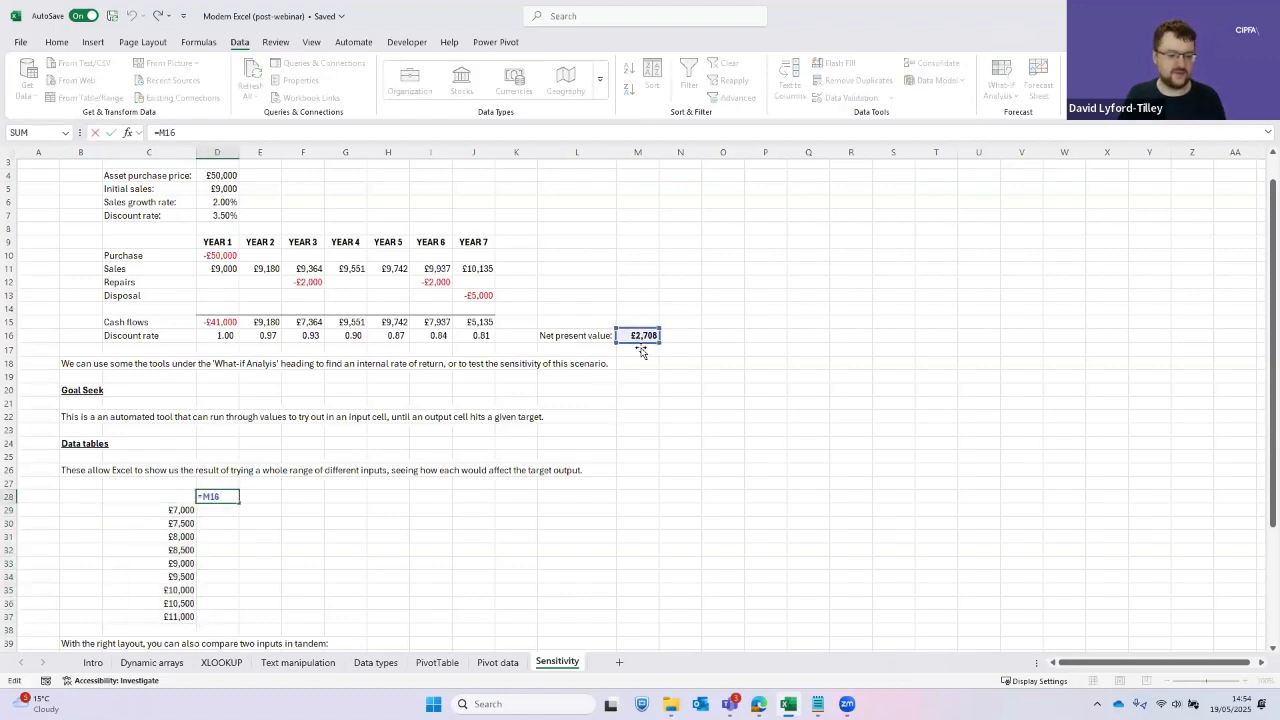
key(Escape)
Start a what-if data table on the range C28:D37
drag(150, 497, 222, 617)
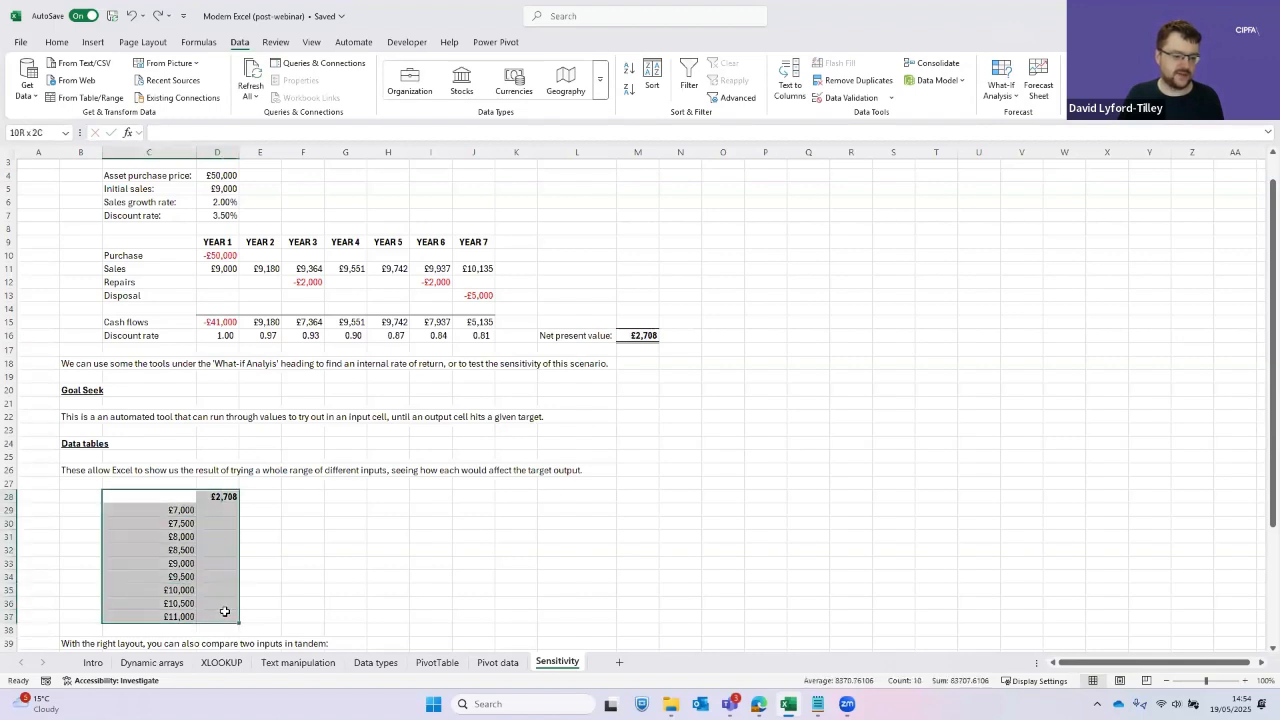
click(1016, 82)
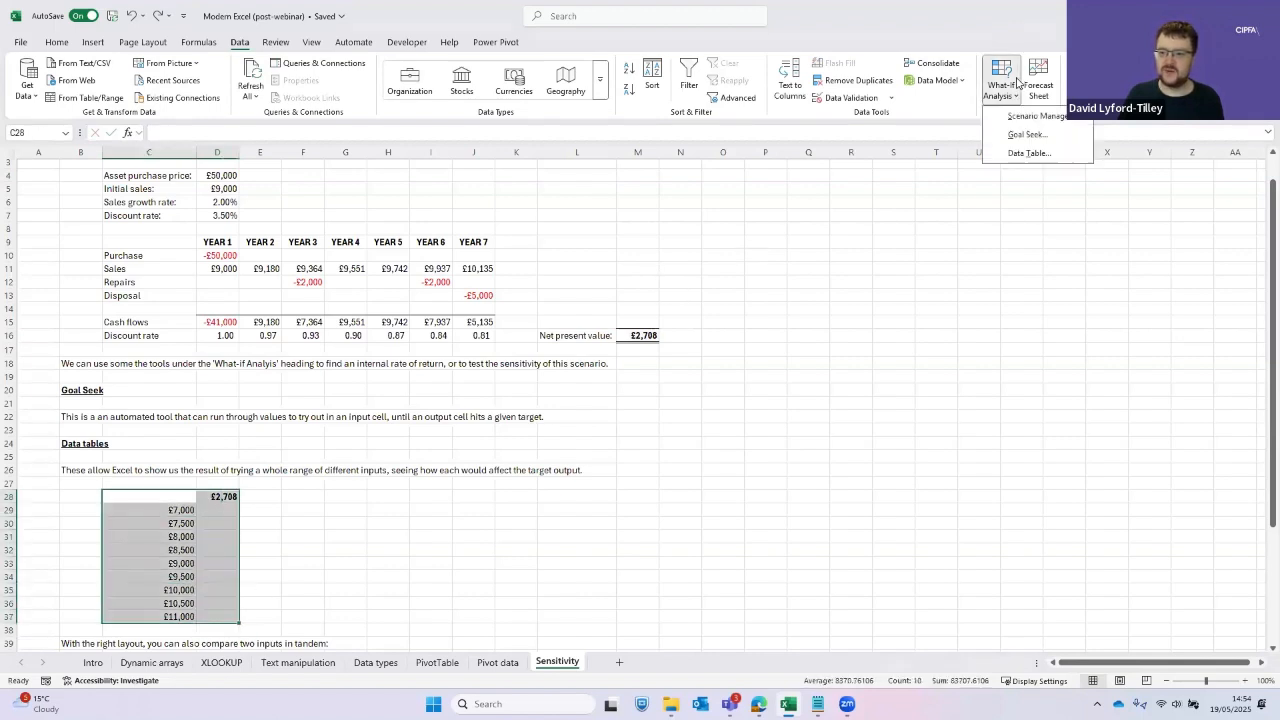
click(1015, 154)
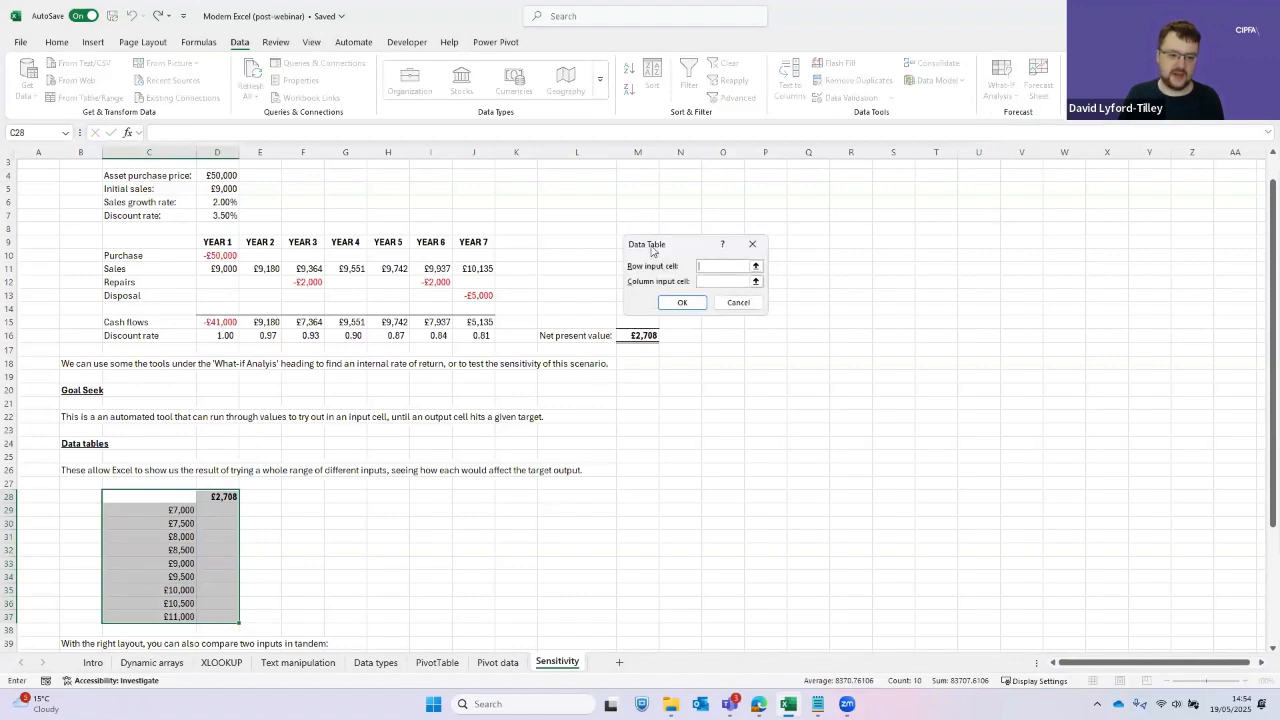
drag(651, 250, 327, 510)
drag(160, 520, 158, 618)
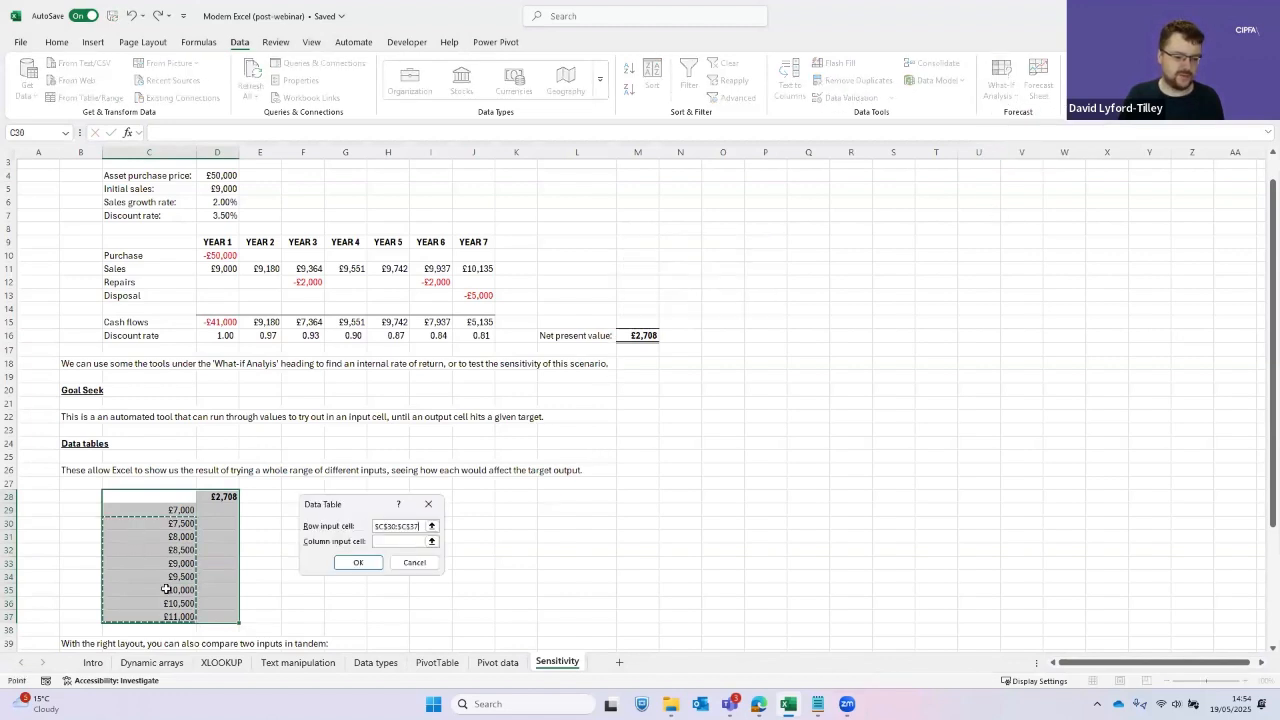
key(BackSpace)
key(BackSpace)
key(BackSpace)
key(BackSpace)
key(BackSpace)
key(BackSpace)
key(BackSpace)
key(BackSpace)
key(BackSpace)
key(BackSpace)
key(BackSpace)
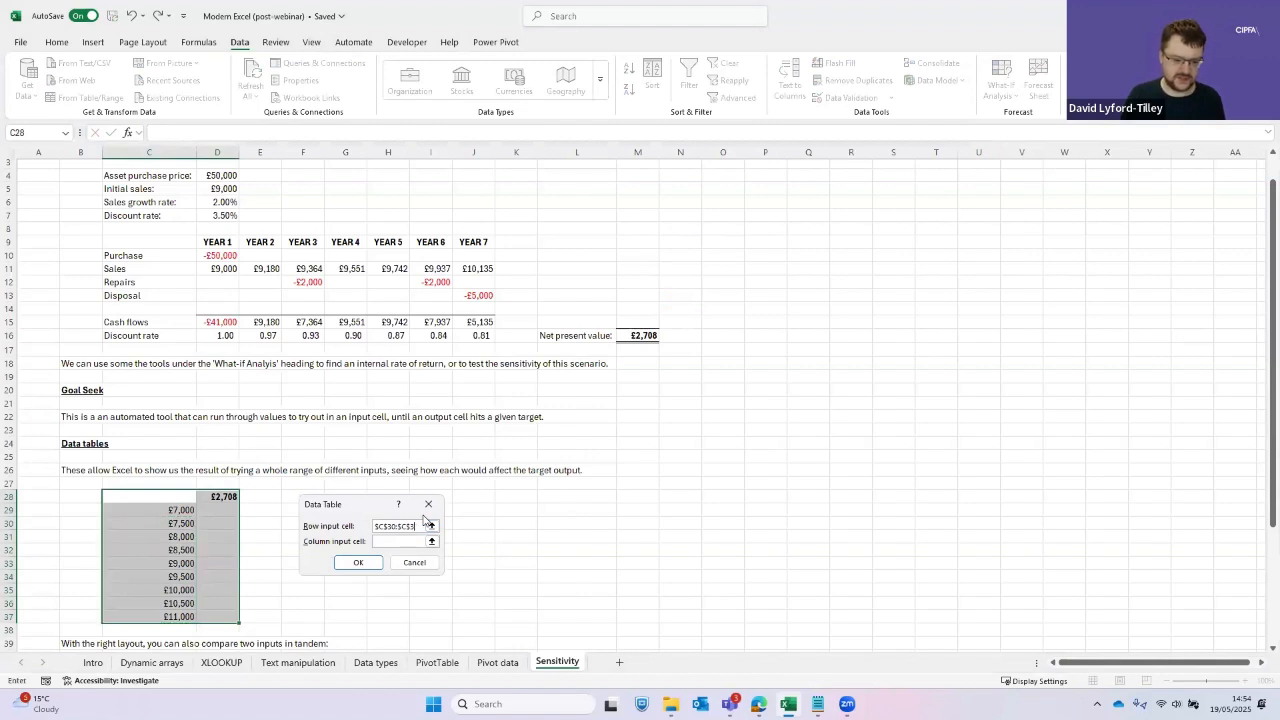
Use the initial sales cell D5 as the column input cell, generate the data table and review the results in D29:D37
click(378, 541)
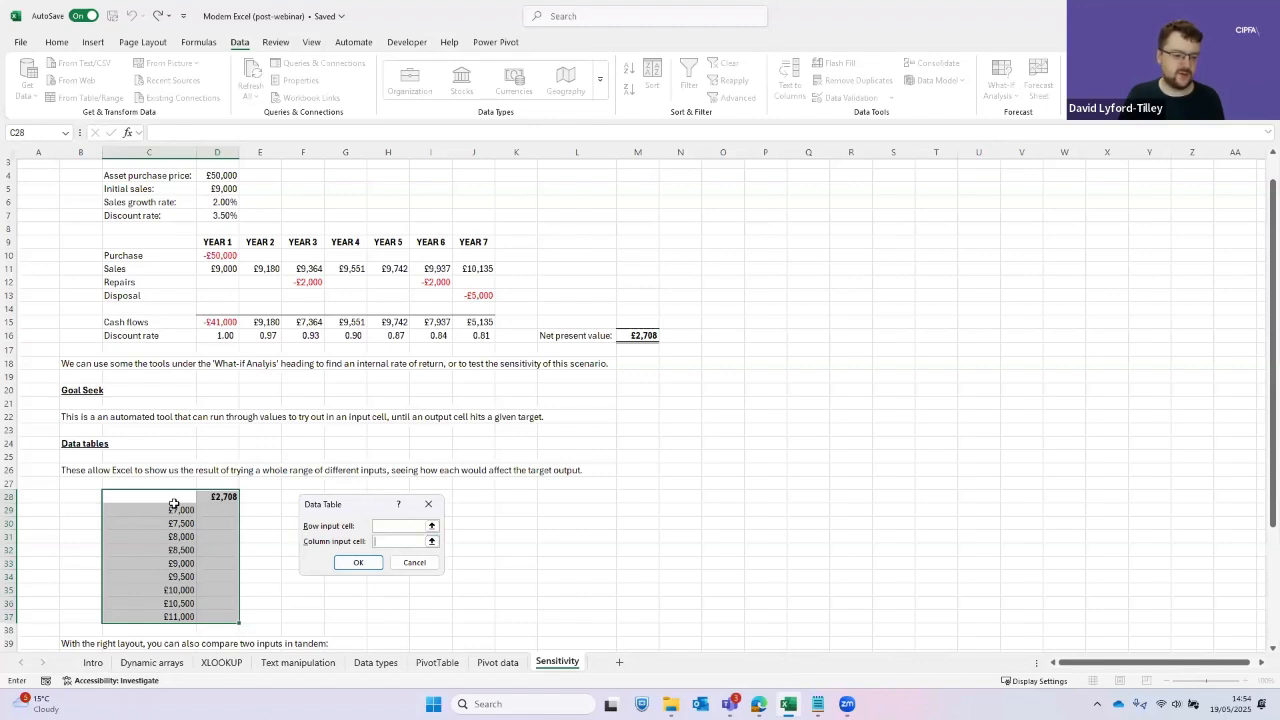
click(214, 189)
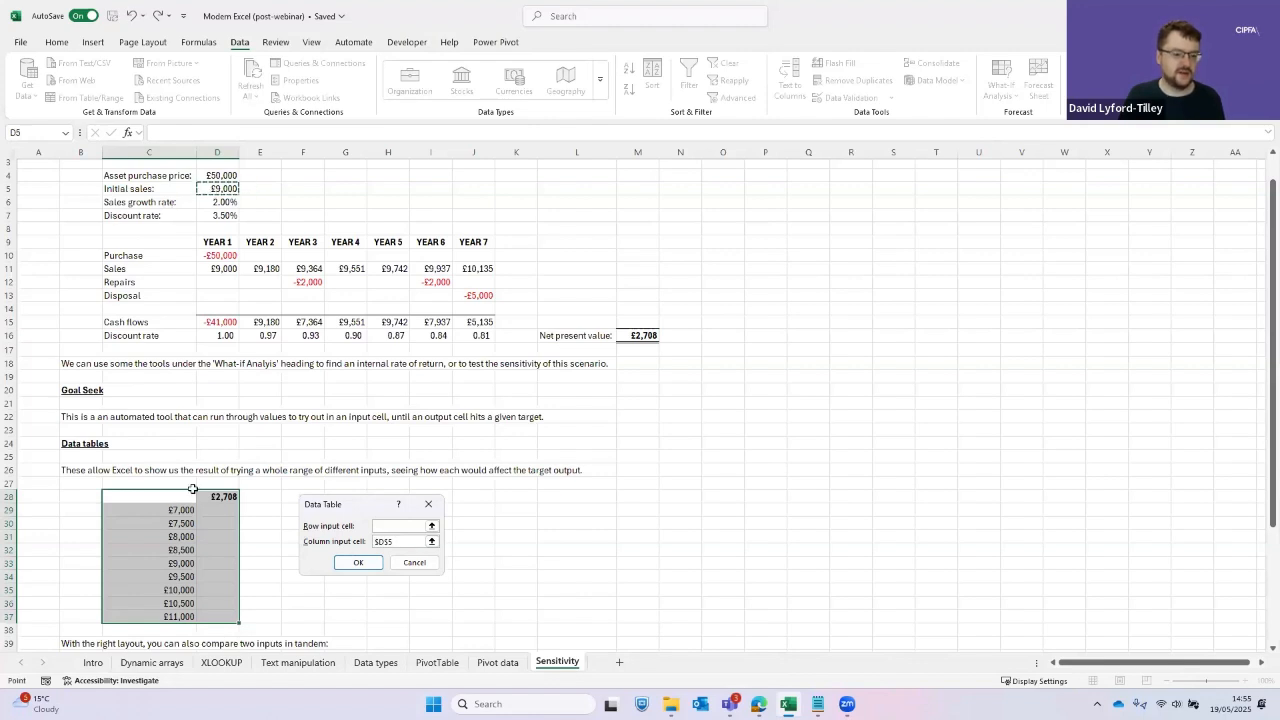
click(357, 562)
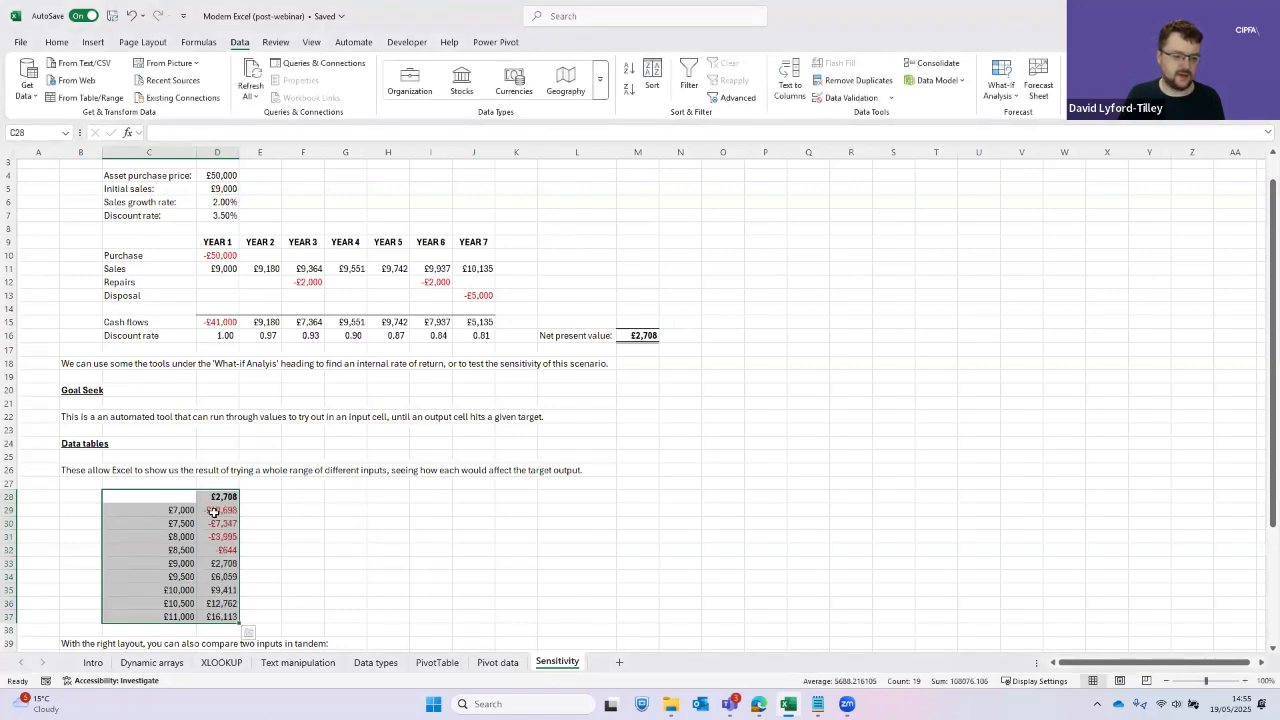
drag(213, 512, 222, 616)
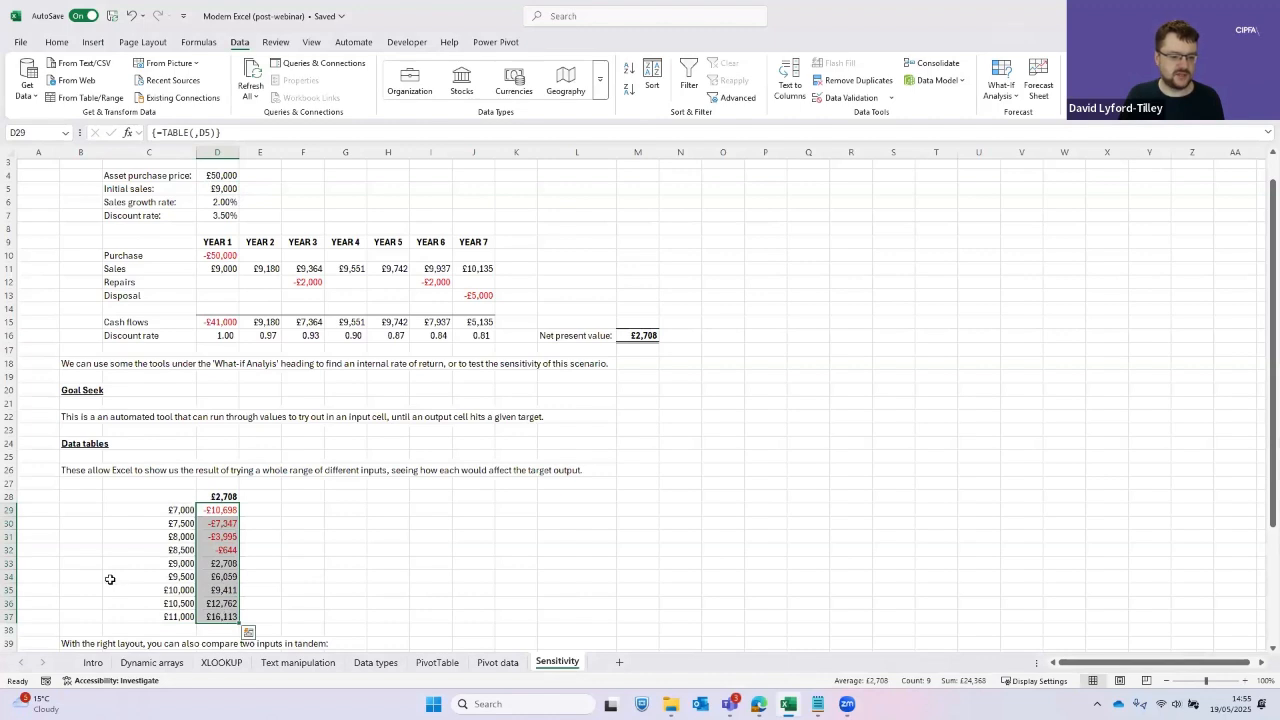
click(214, 564)
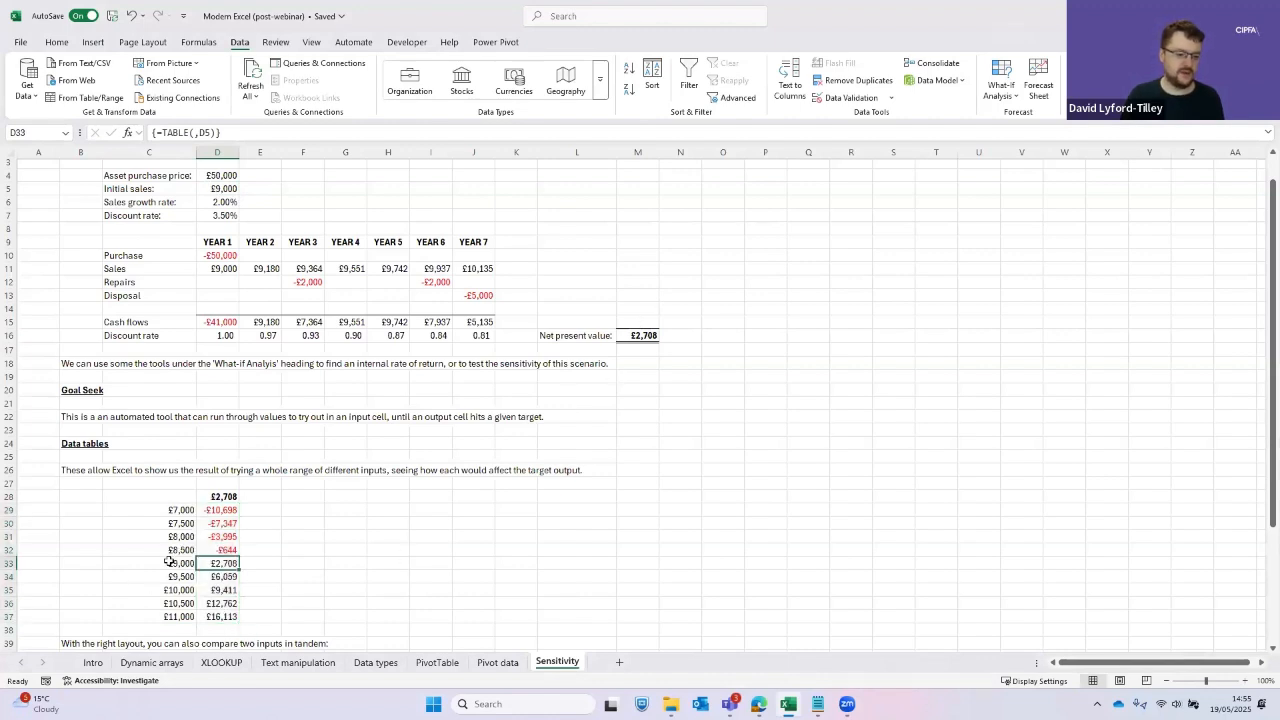
Examine the two-input data table layout: trial sales values in C42:C50, discount rates in D41:K41 and the link to M16 in C41
scroll(160, 560, down, 6)
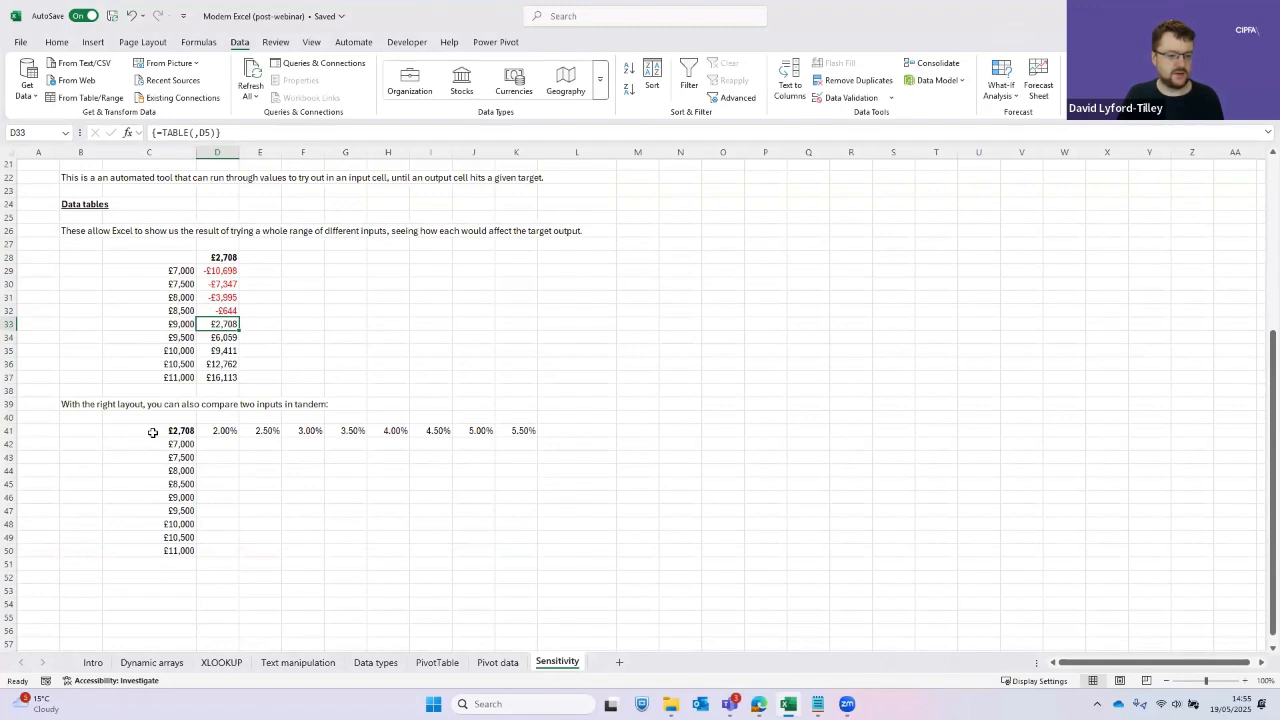
drag(178, 444, 180, 550)
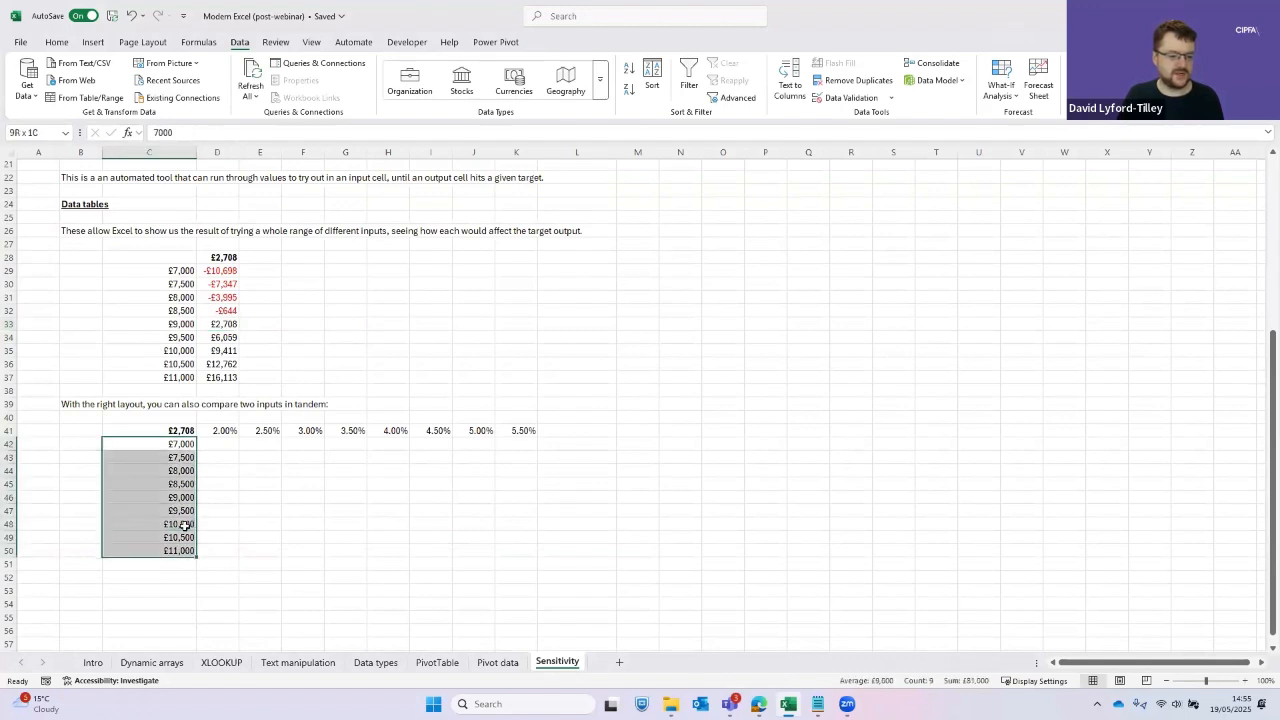
click(220, 430)
shift+click(503, 431)
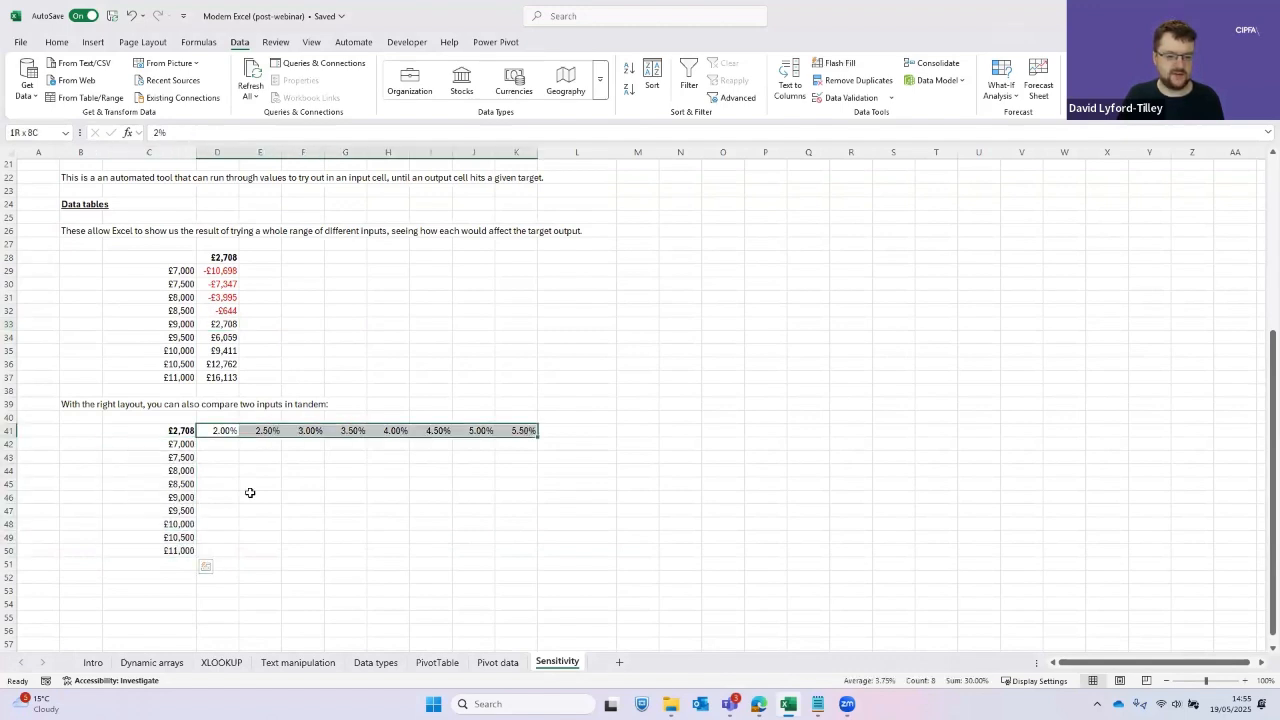
click(175, 430)
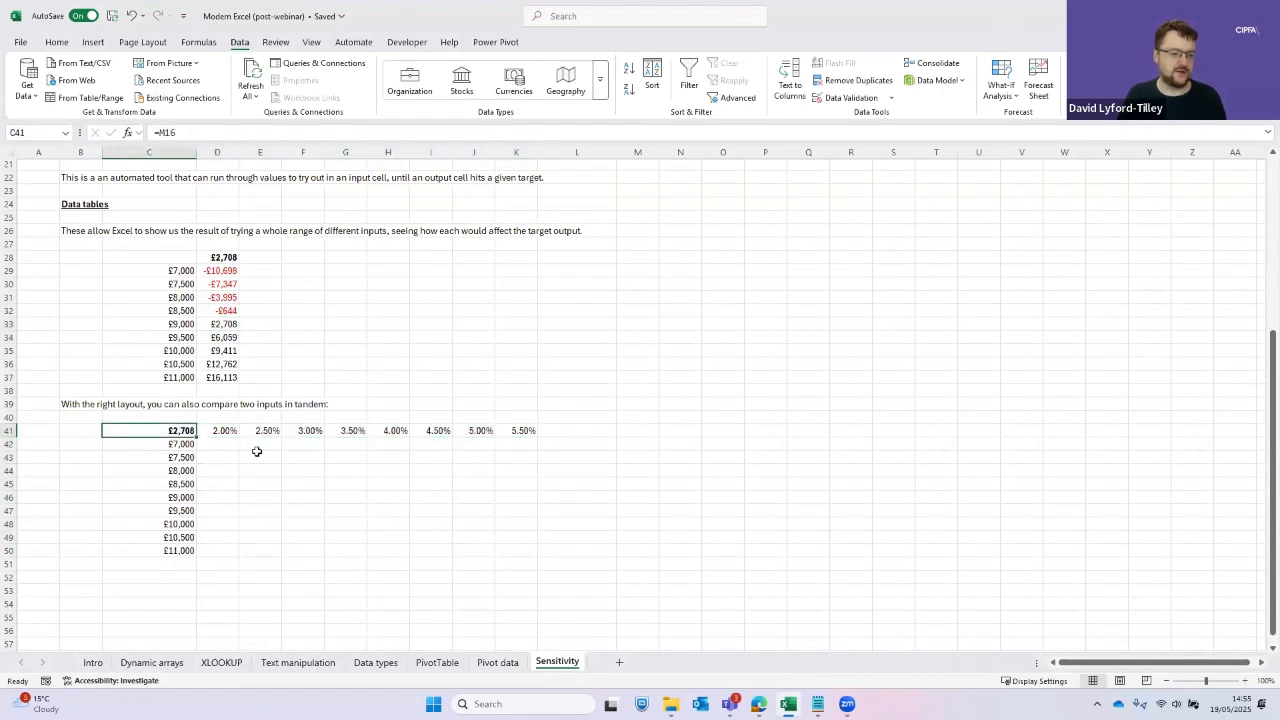
scroll(257, 451, up, 2)
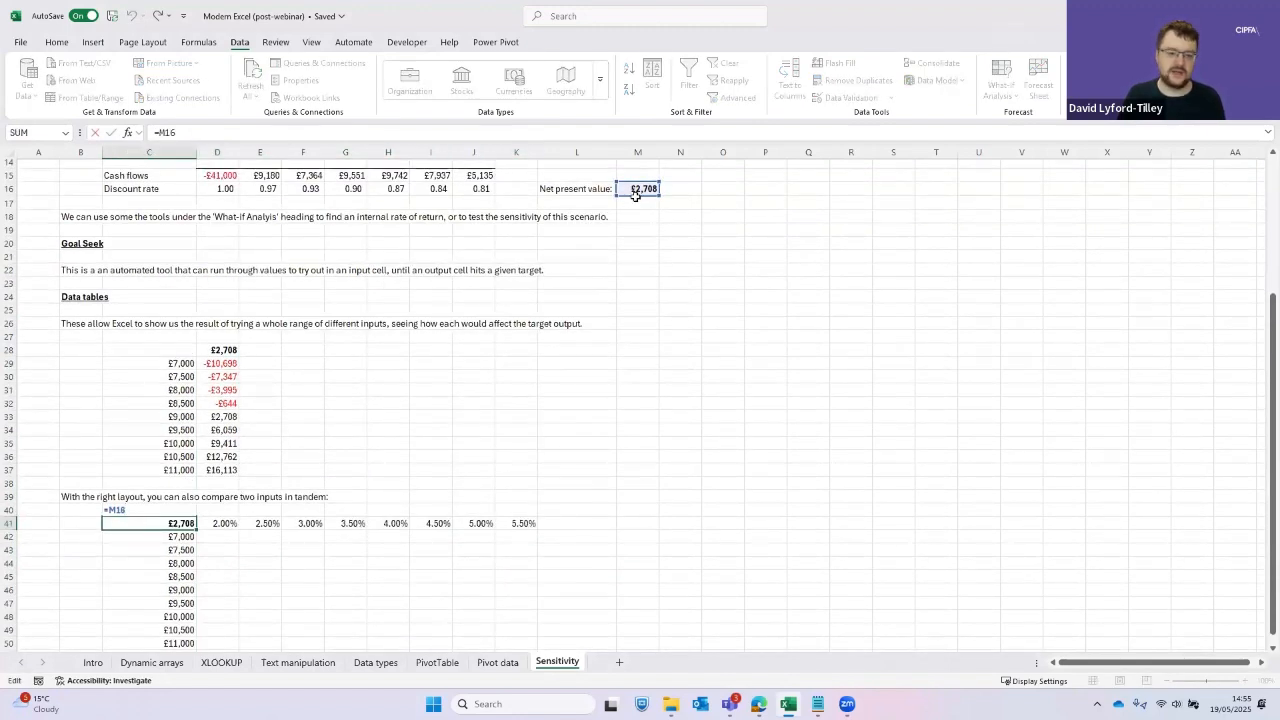
Select the two-input layout C41:K50 and start a what-if data table on it
drag(180, 537, 505, 600)
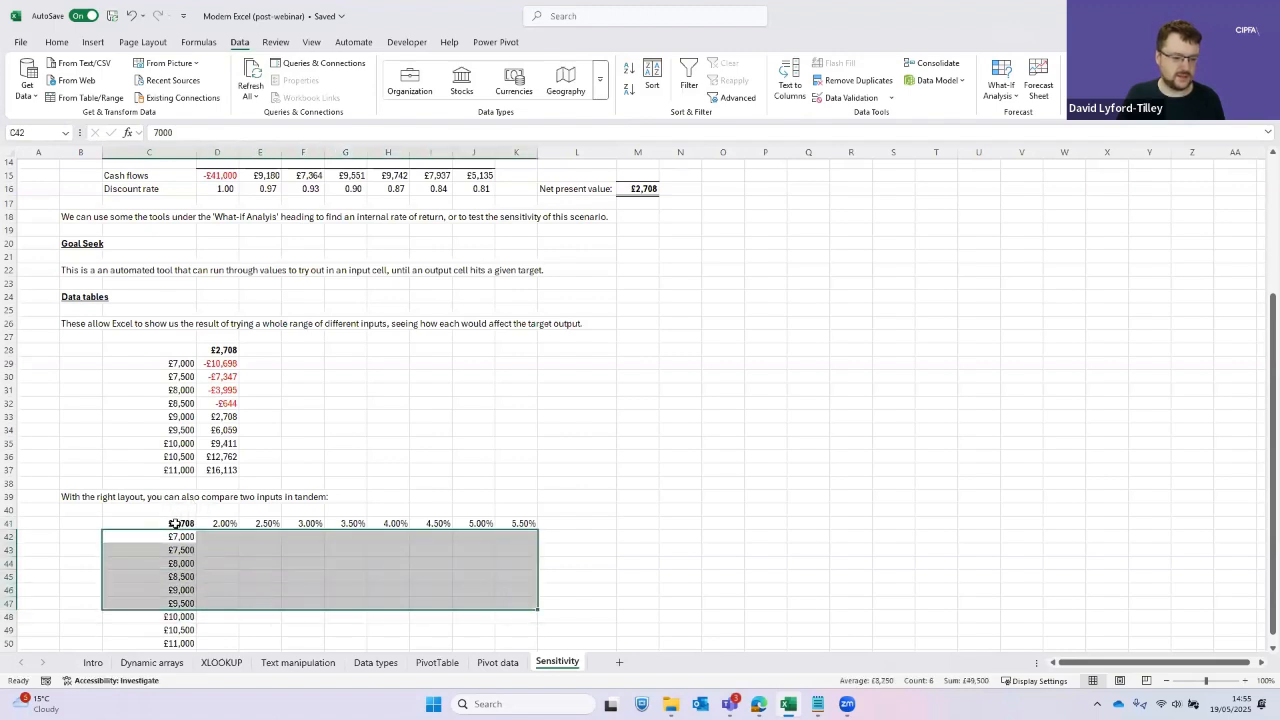
click(175, 533)
click(160, 454)
click(187, 532)
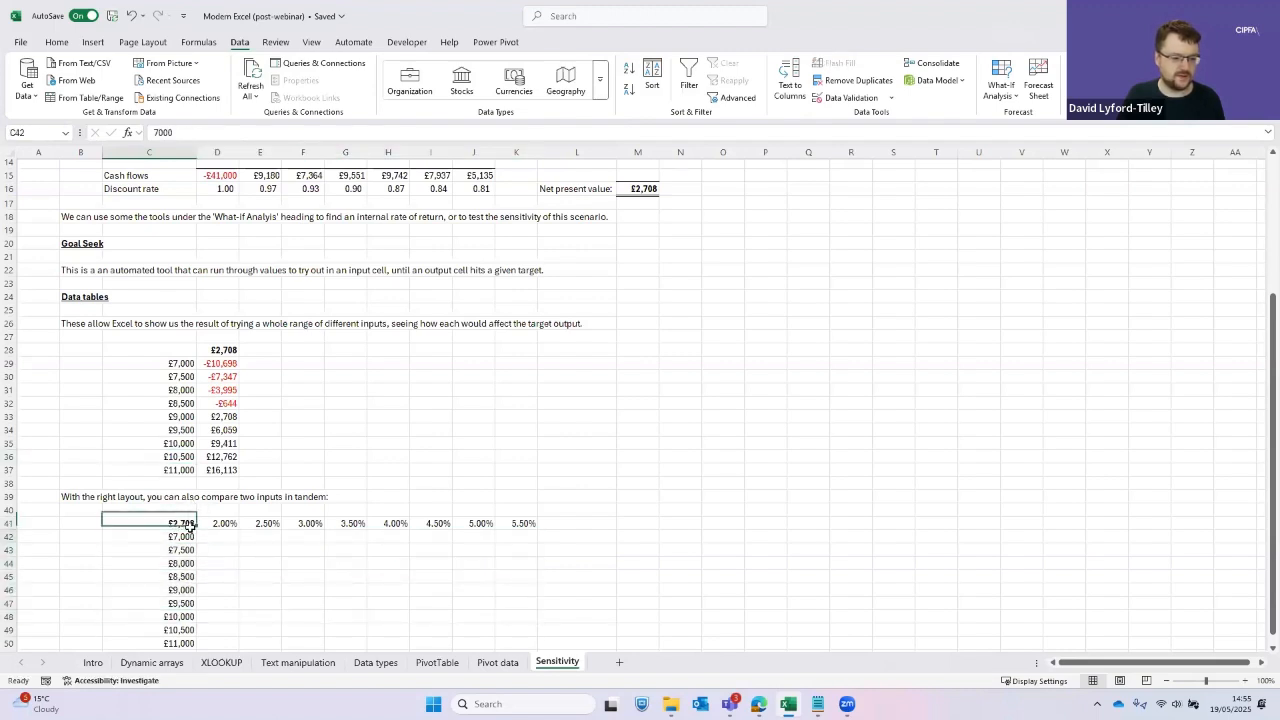
click(233, 548)
key(Left)
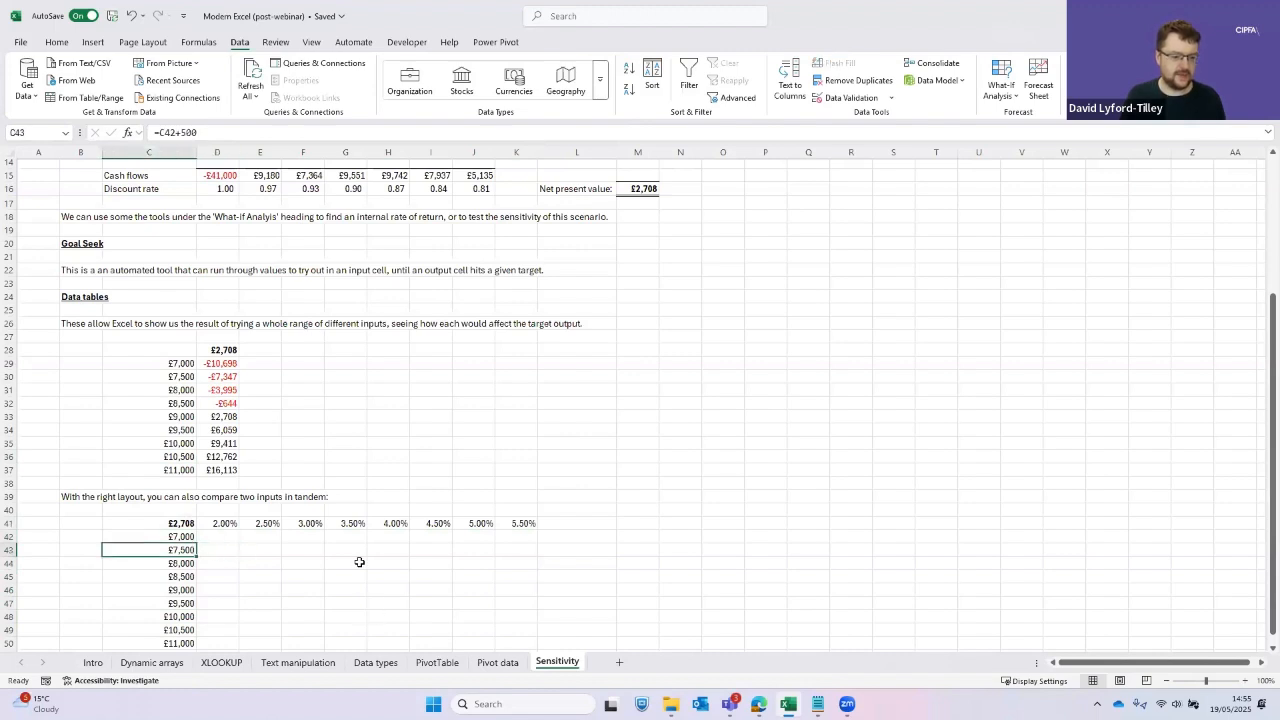
key(Up)
key(Up)
key(ctrl+a)
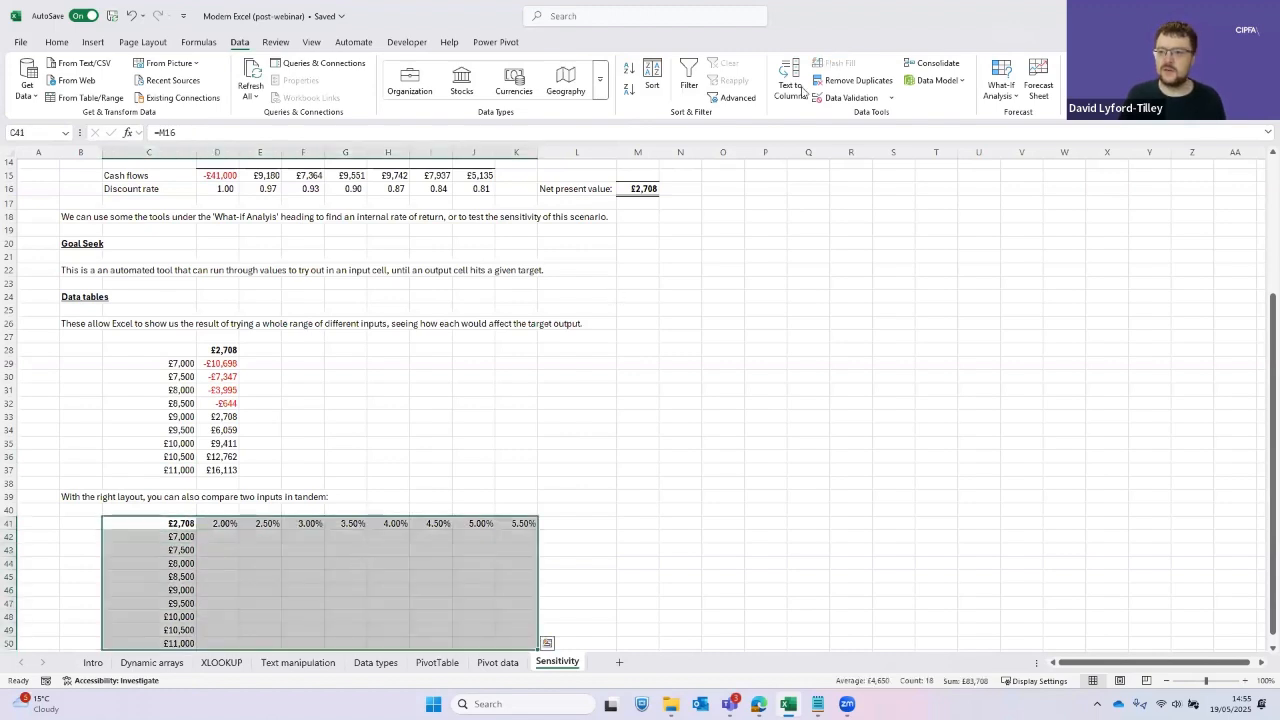
click(987, 90)
click(1020, 155)
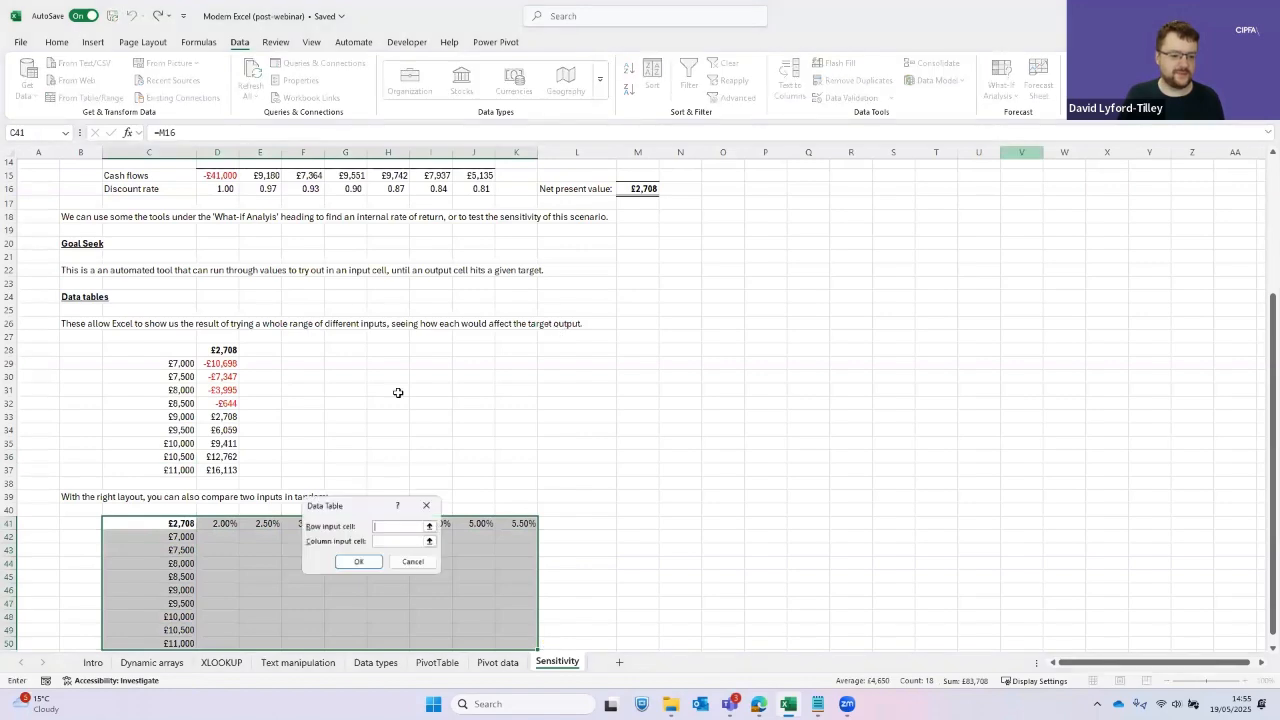
Try to generate the two-input data table with D7 as the row input cell and D18 as the column input cell
scroll(312, 341, up, 5)
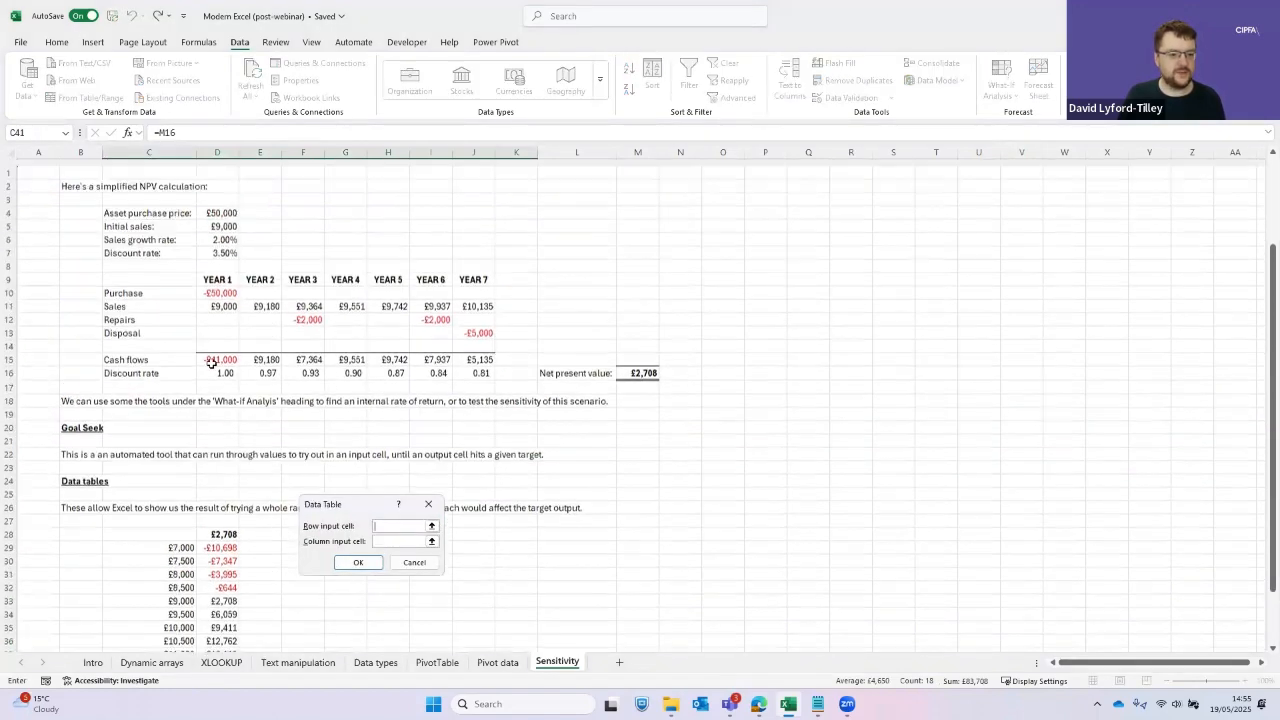
scroll(254, 500, down, 5)
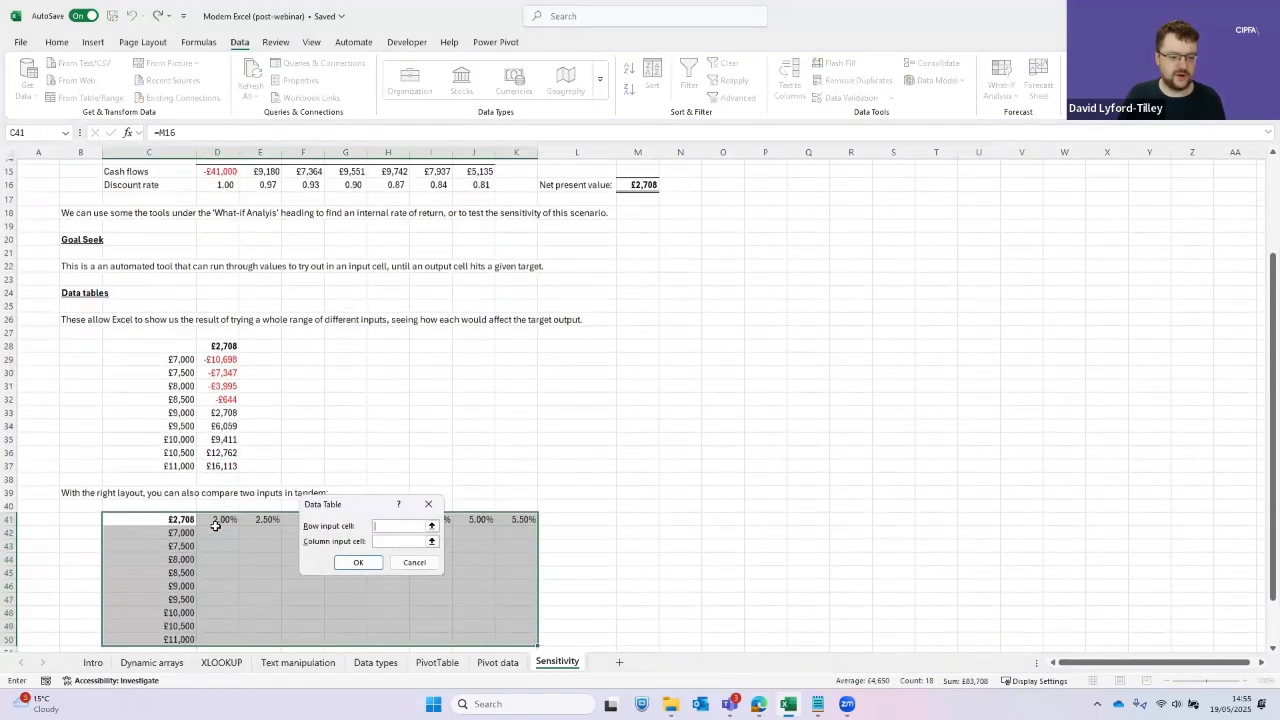
scroll(450, 400, up, 3)
scroll(218, 259, up, 1)
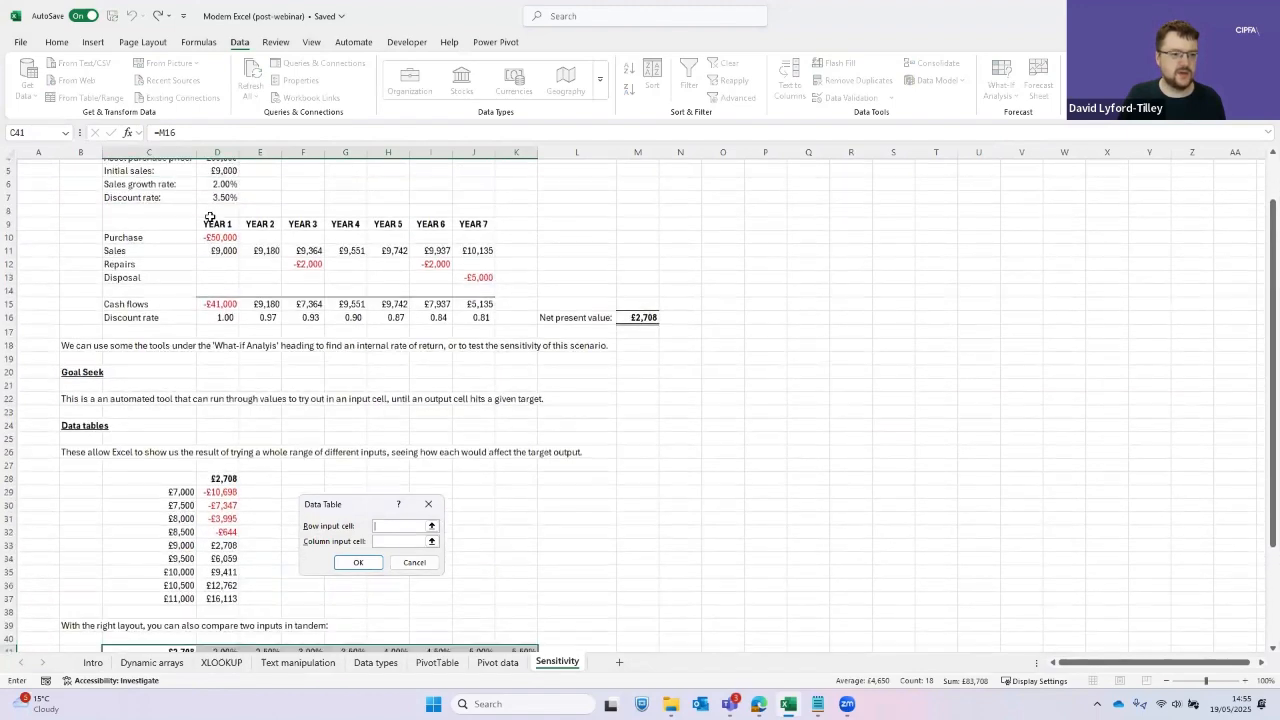
click(217, 197)
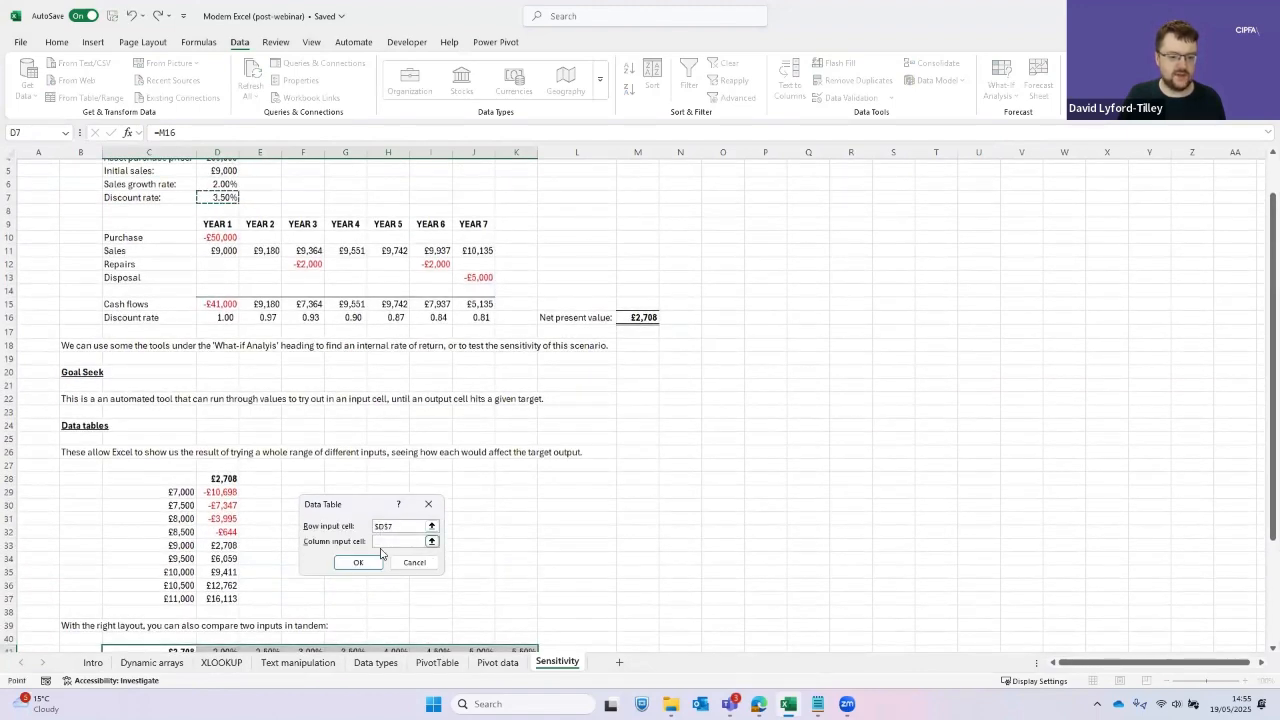
scroll(200, 530, down, 3)
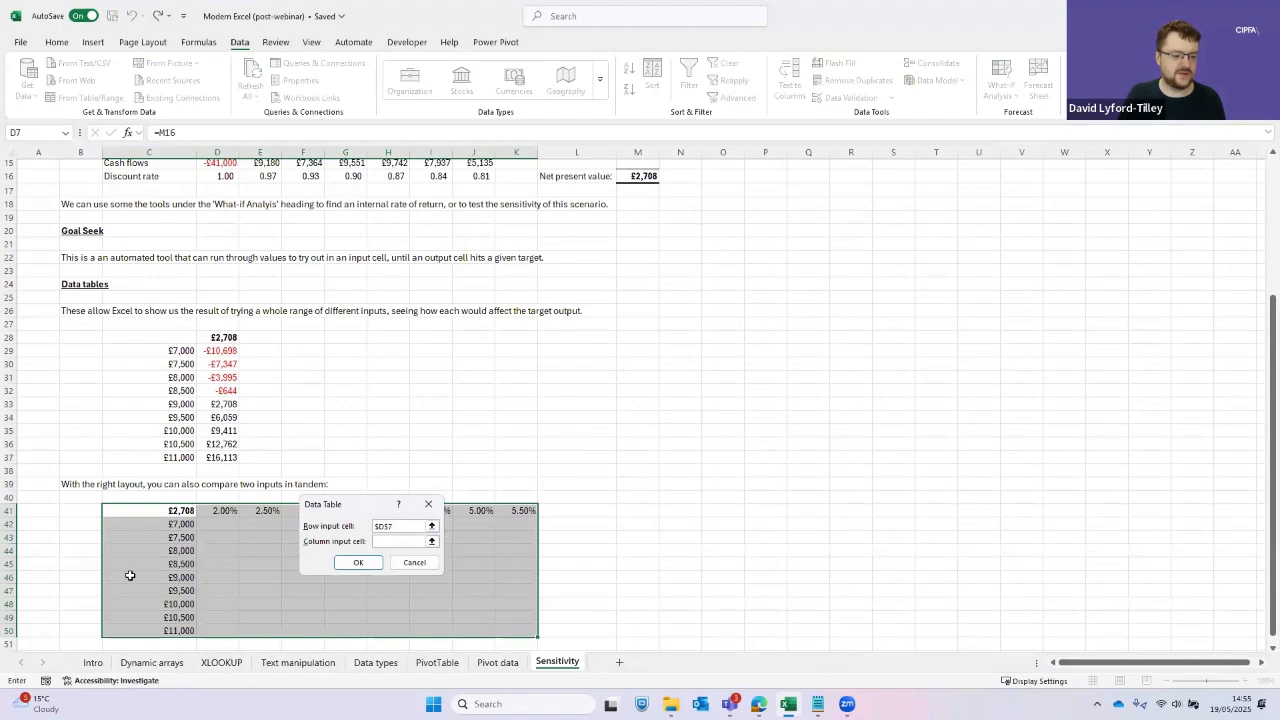
scroll(171, 262, up, 5)
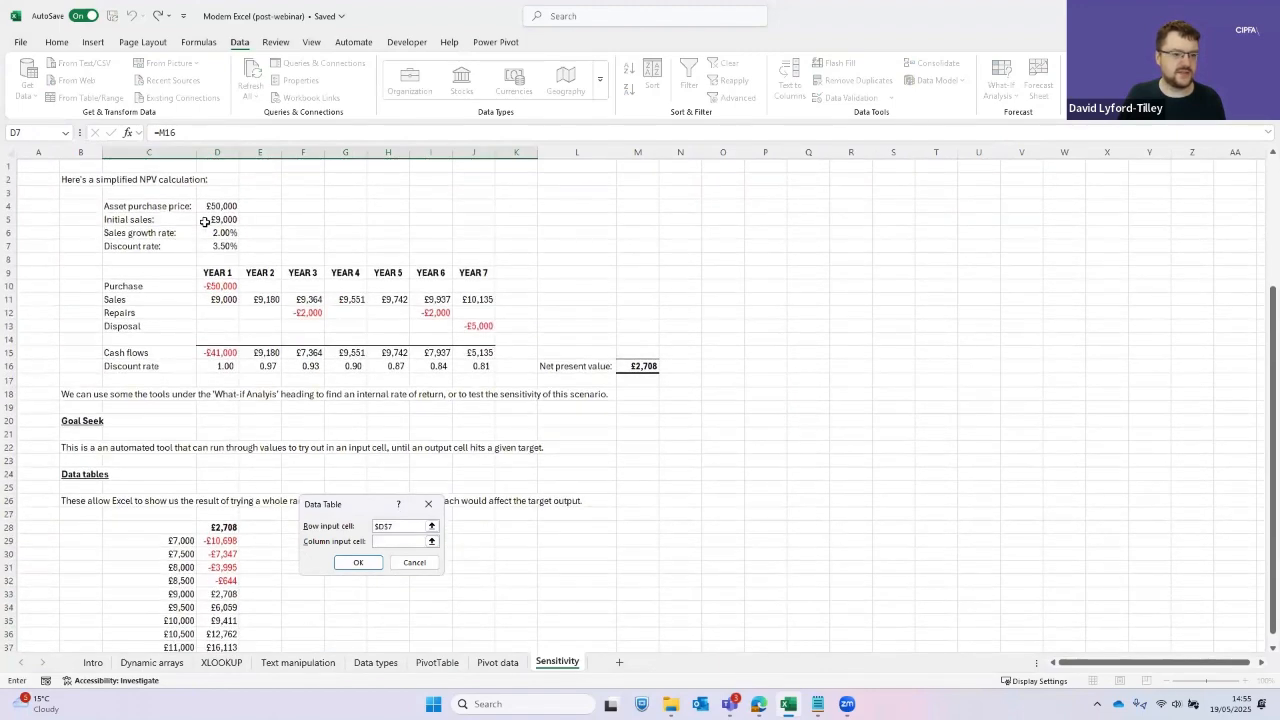
click(217, 394)
click(357, 562)
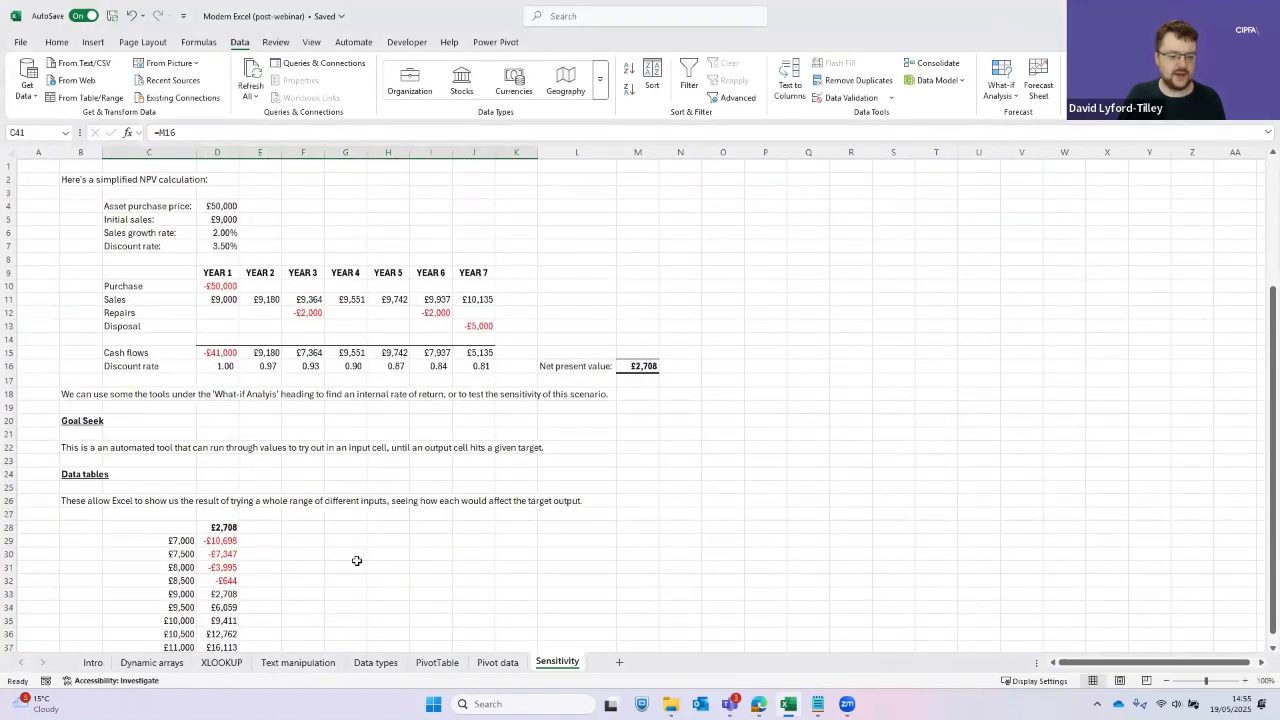
Examine the generated values in D42:K50 and the TABLE formula behind them against the discount rates and sales values
scroll(357, 561, down, 6)
click(266, 480)
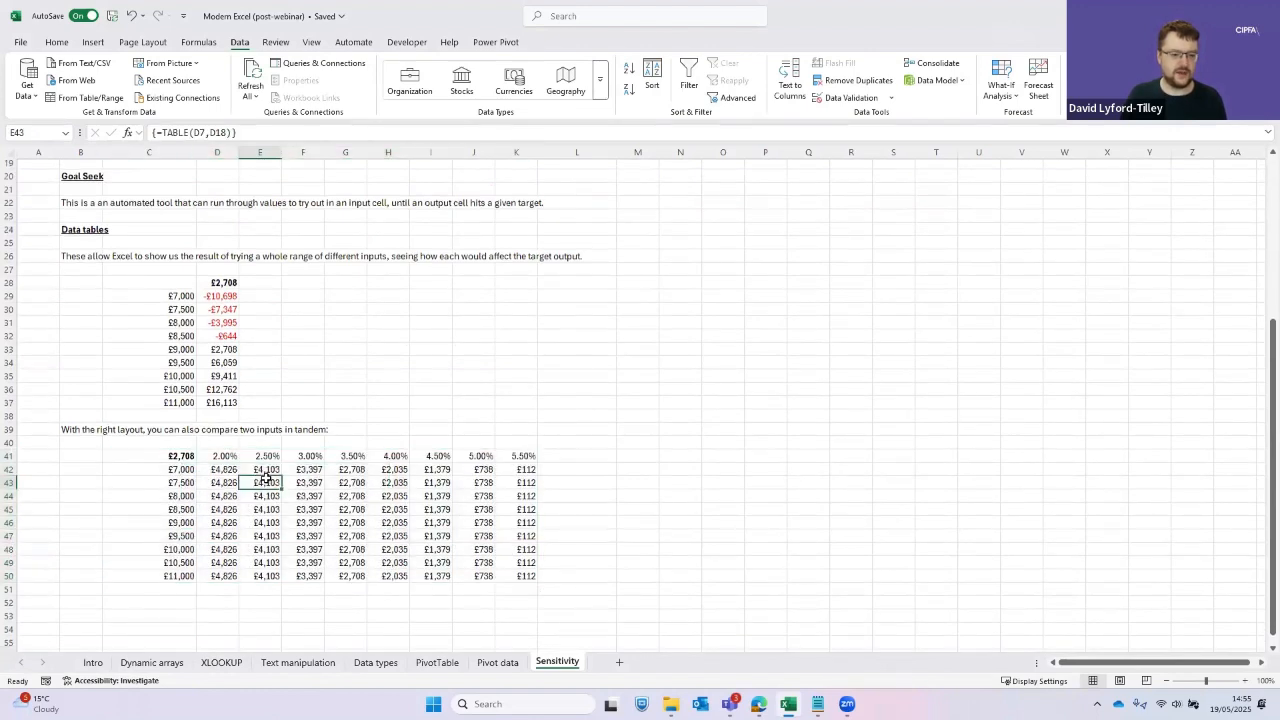
key(Left)
key(Left)
key(Up)
key(Right)
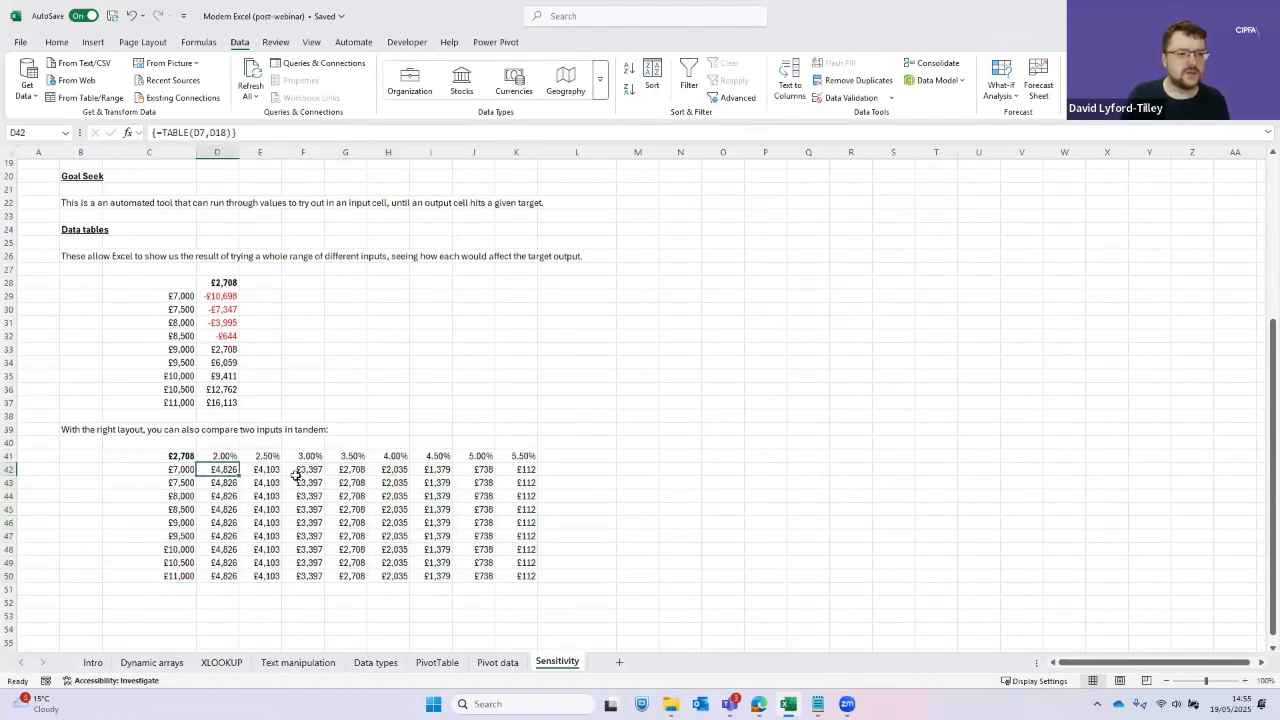
key(Up)
key(Down)
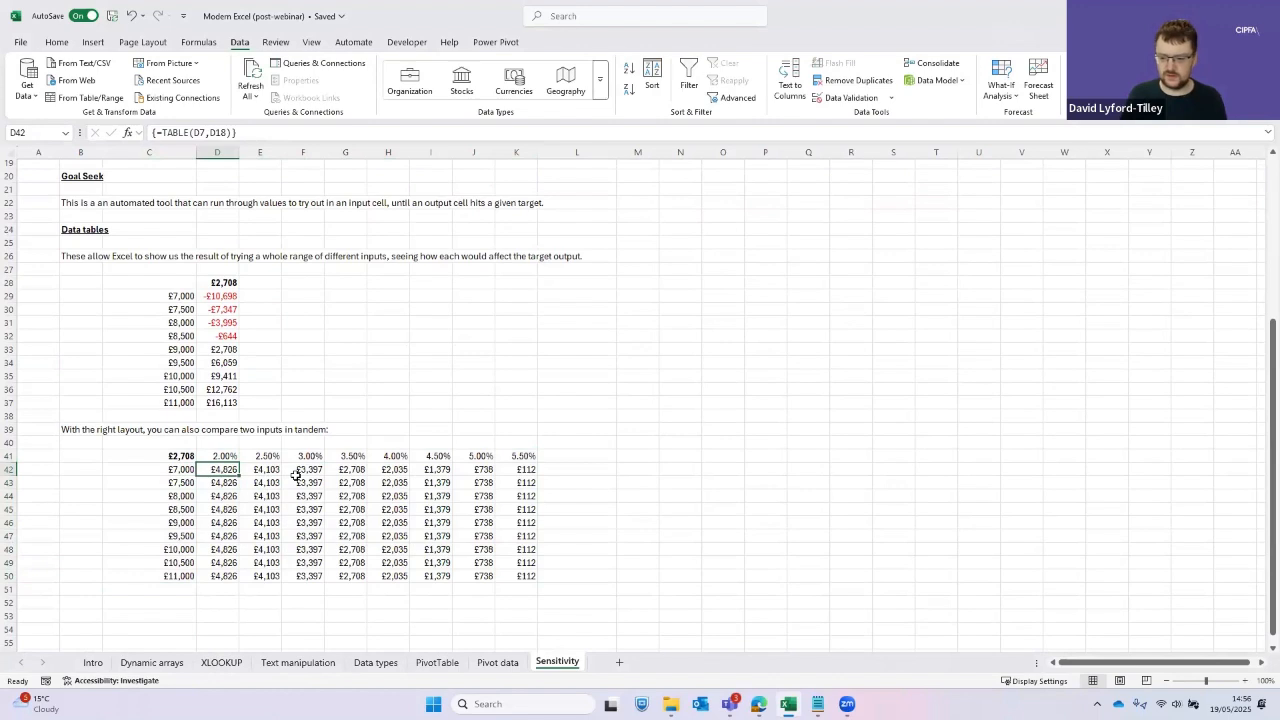
key(Right)
key(Right)
key(Right)
key(Right)
key(Right)
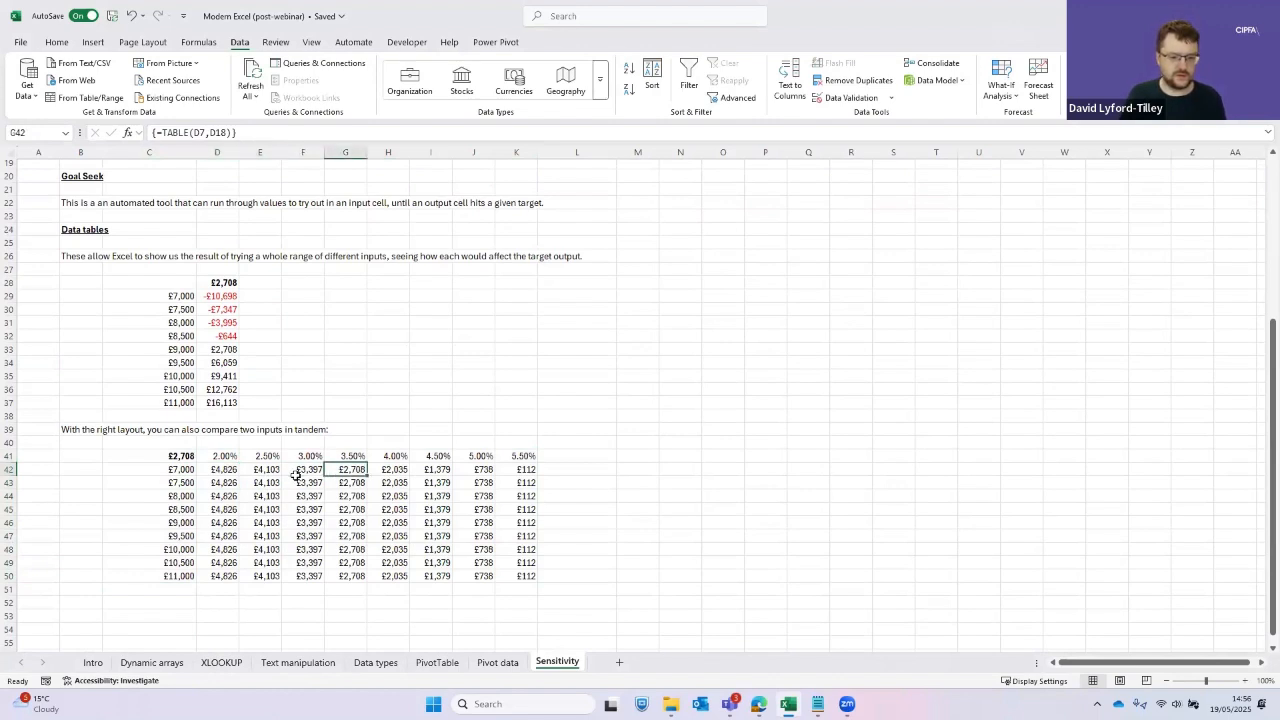
key(Left)
key(Left)
key(Left)
key(Left)
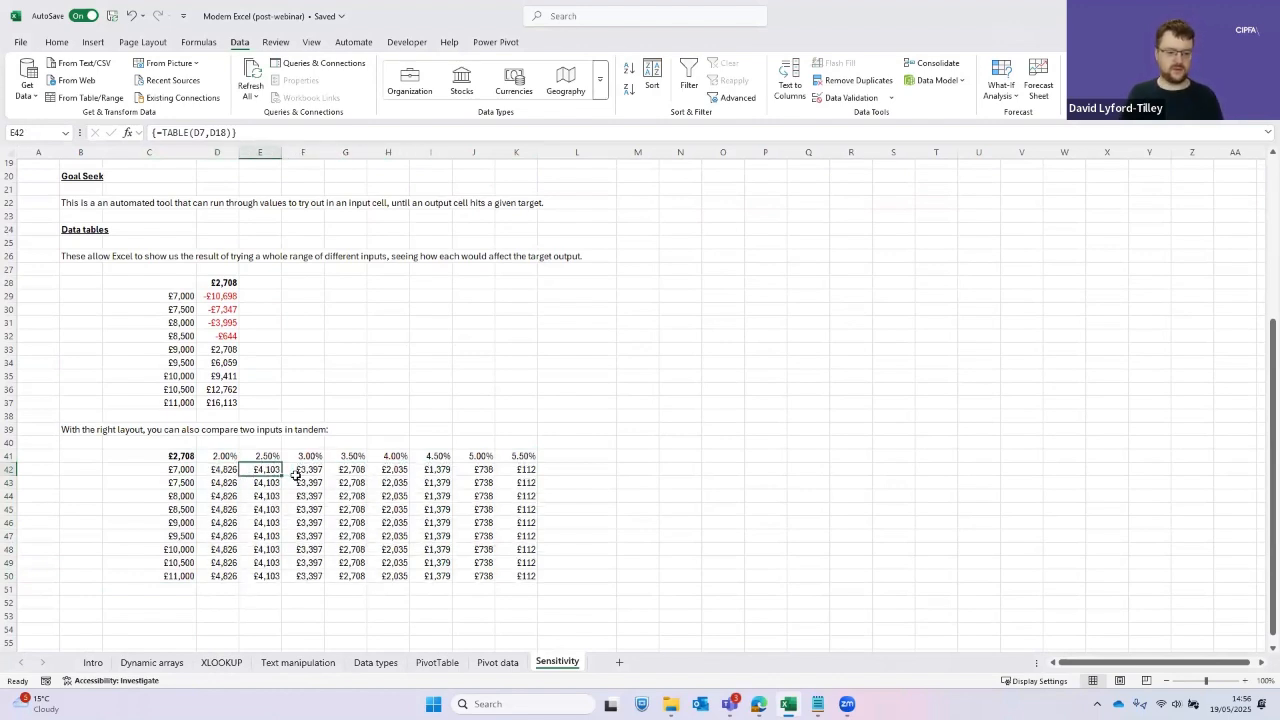
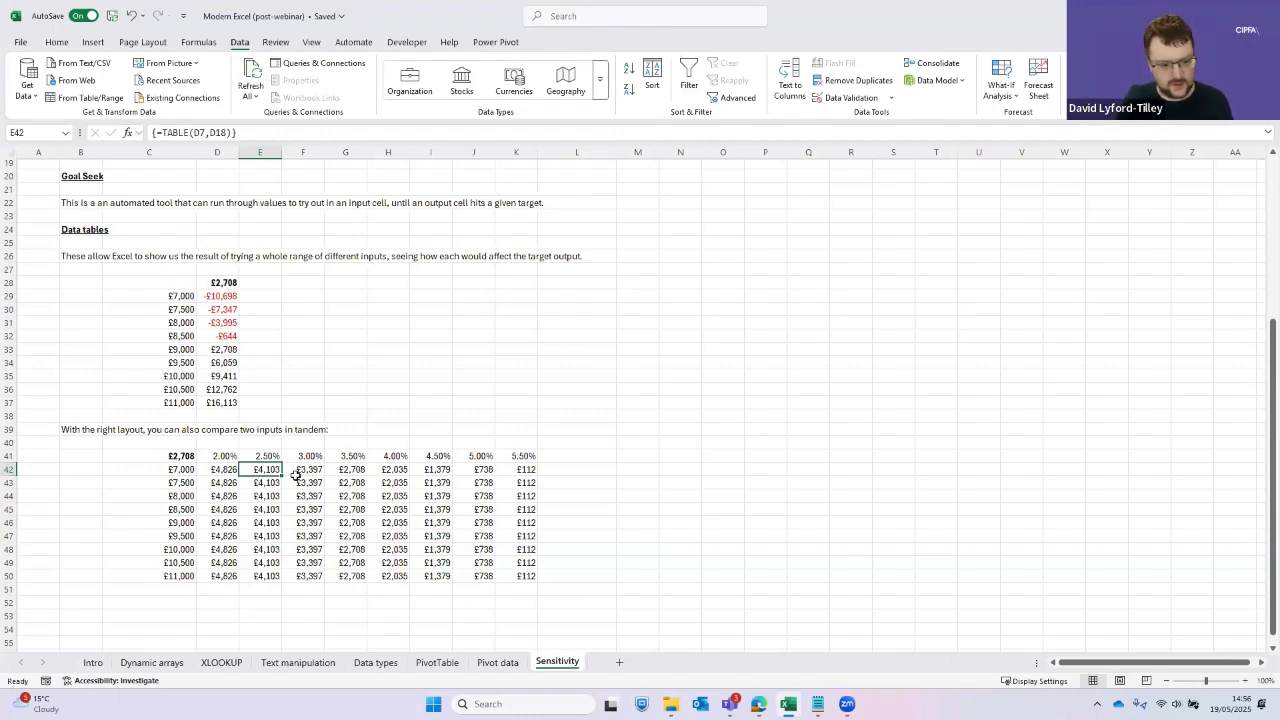
Clear the data table results in D42:K50
key(Left)
key(ctrl+shift+Right)
key(ctrl+shift+Down)
key(Delete)
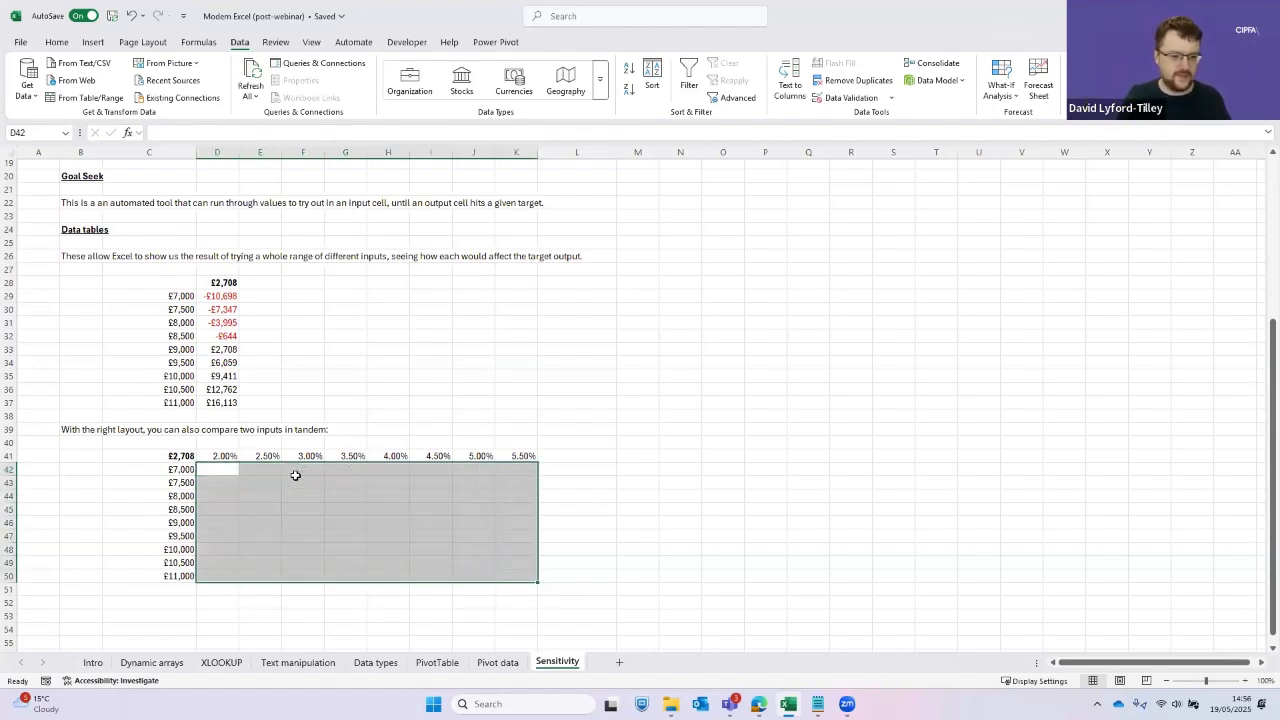
Start a new what-if data table on the whole range C41:K50
key(Left)
key(Up)
key(ctrl+shift+Right)
key(ctrl+shift+Down)
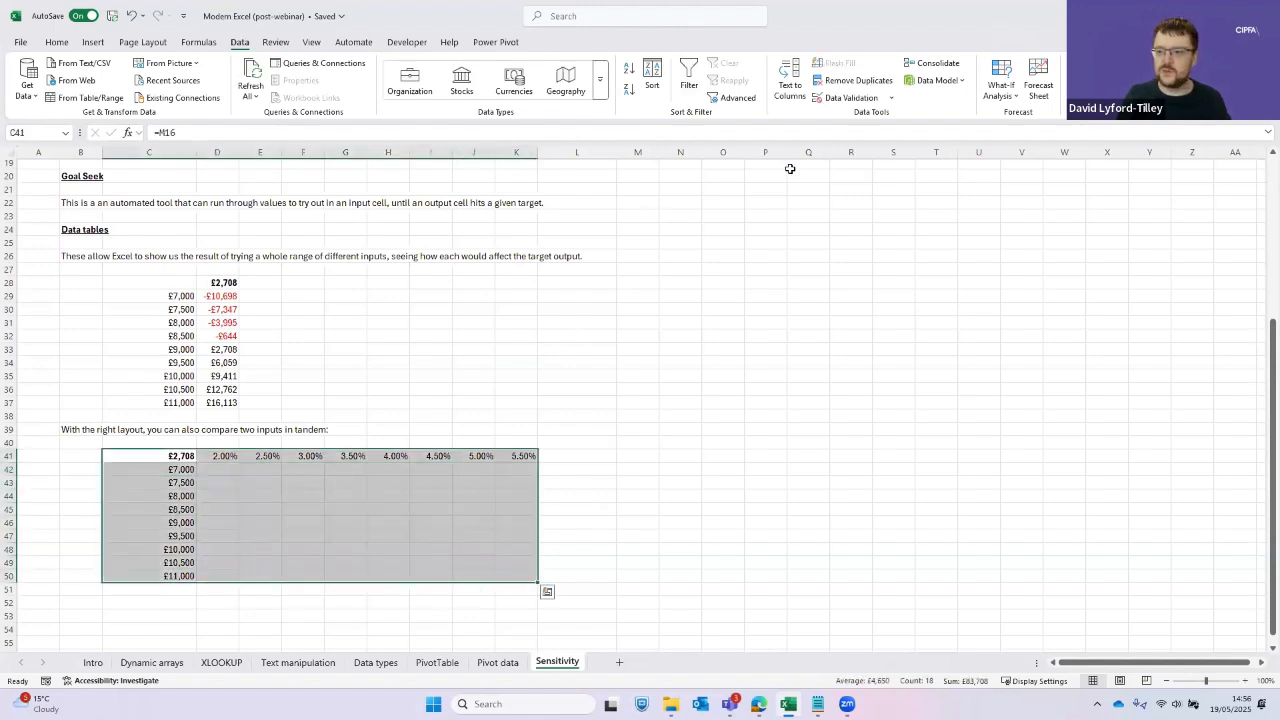
click(1008, 88)
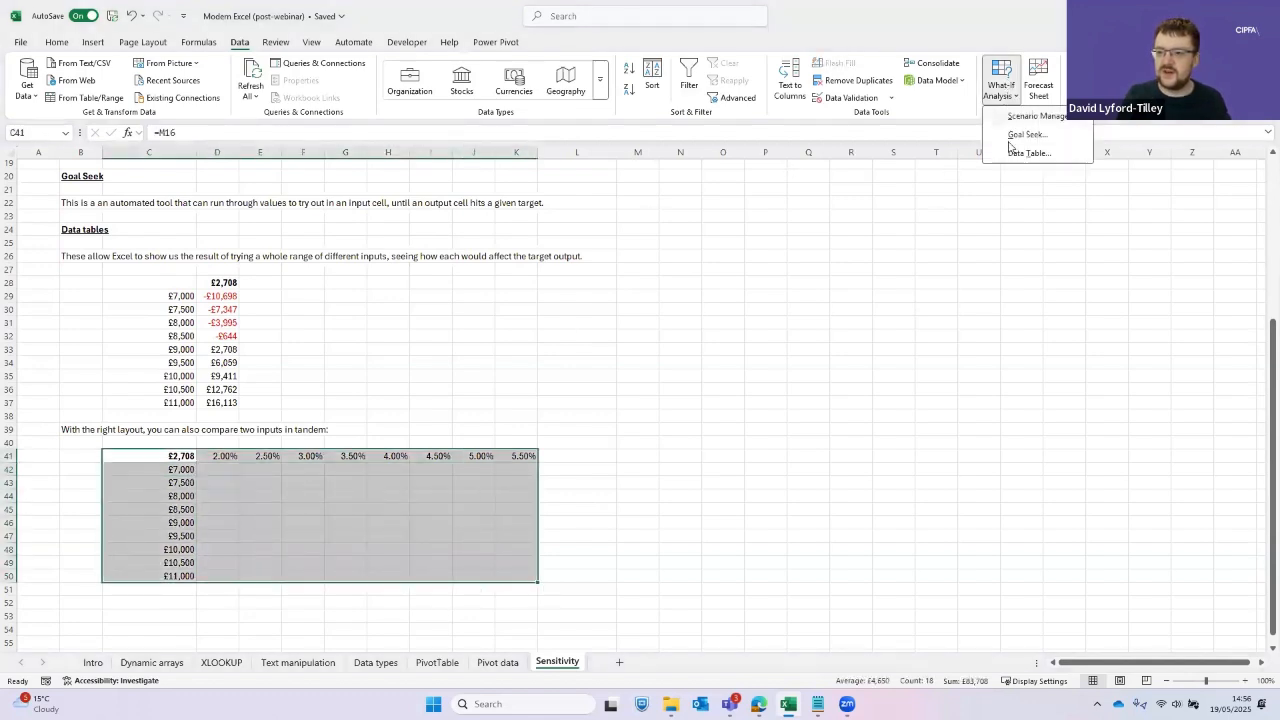
click(1028, 153)
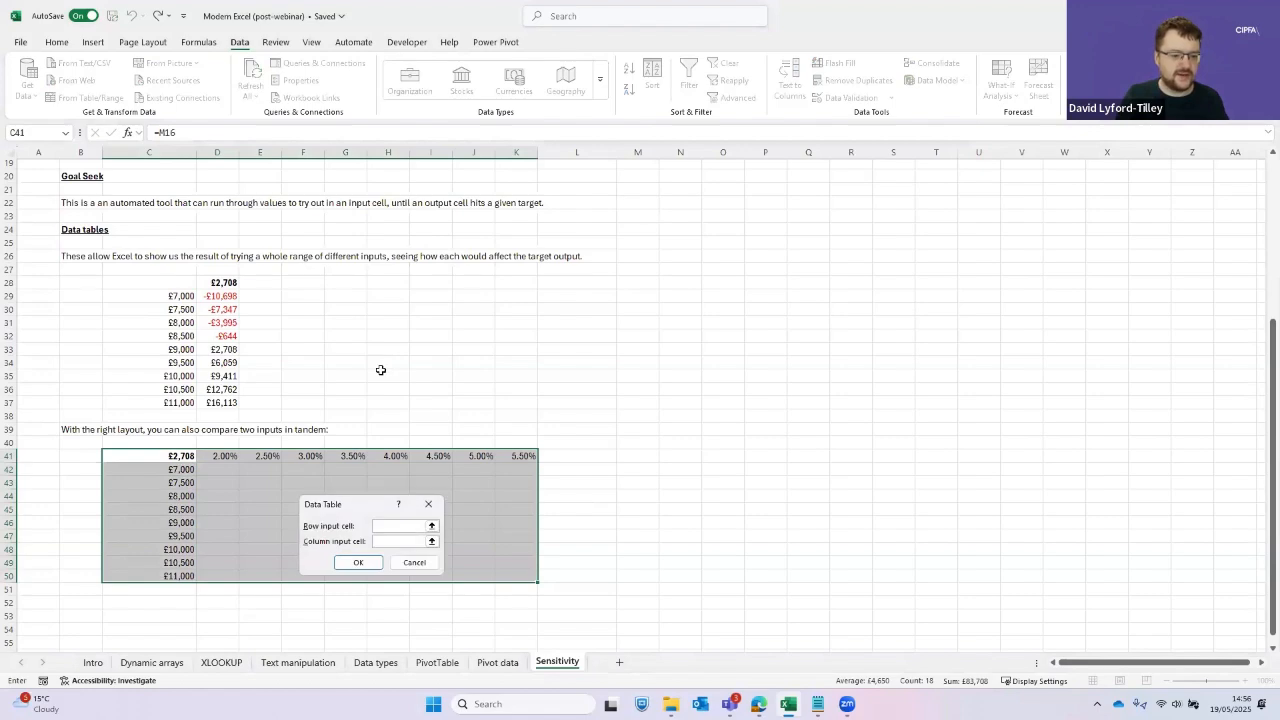
Generate the two-input data table with discount rate D7 as the row input cell and initial sales D5 as the column input cell
scroll(381, 370, up, 5)
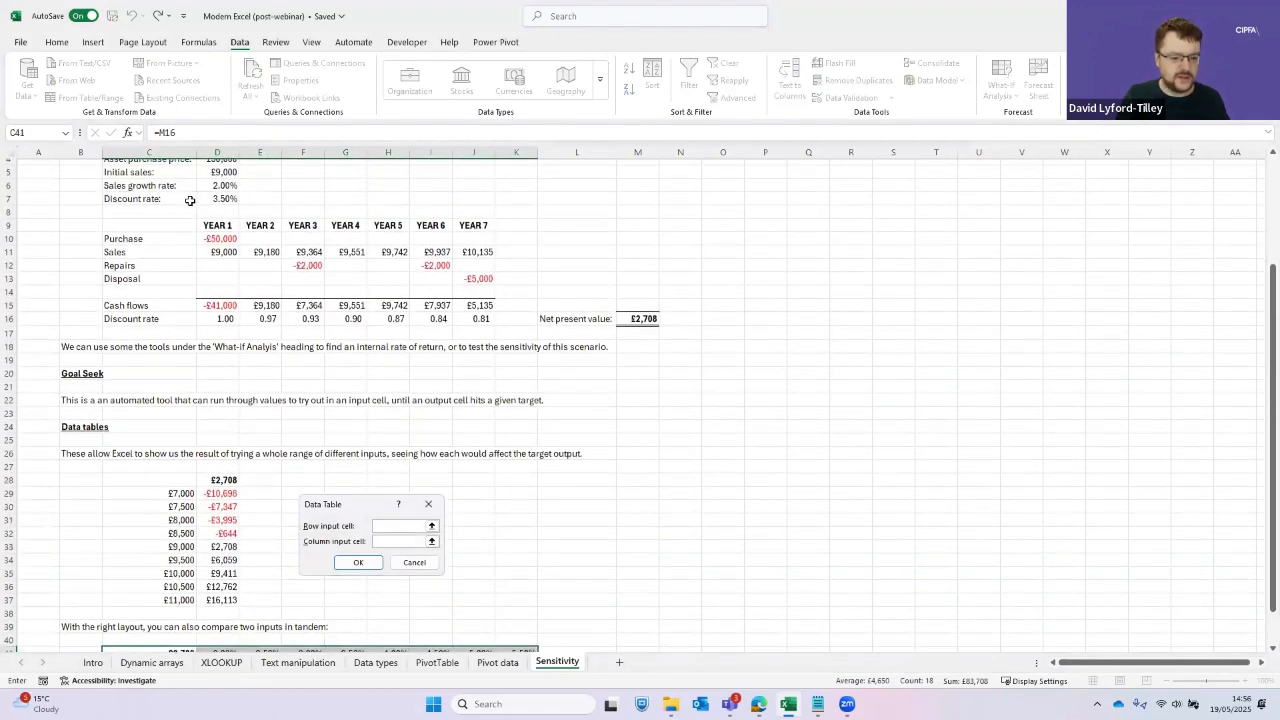
scroll(205, 197, down, 4)
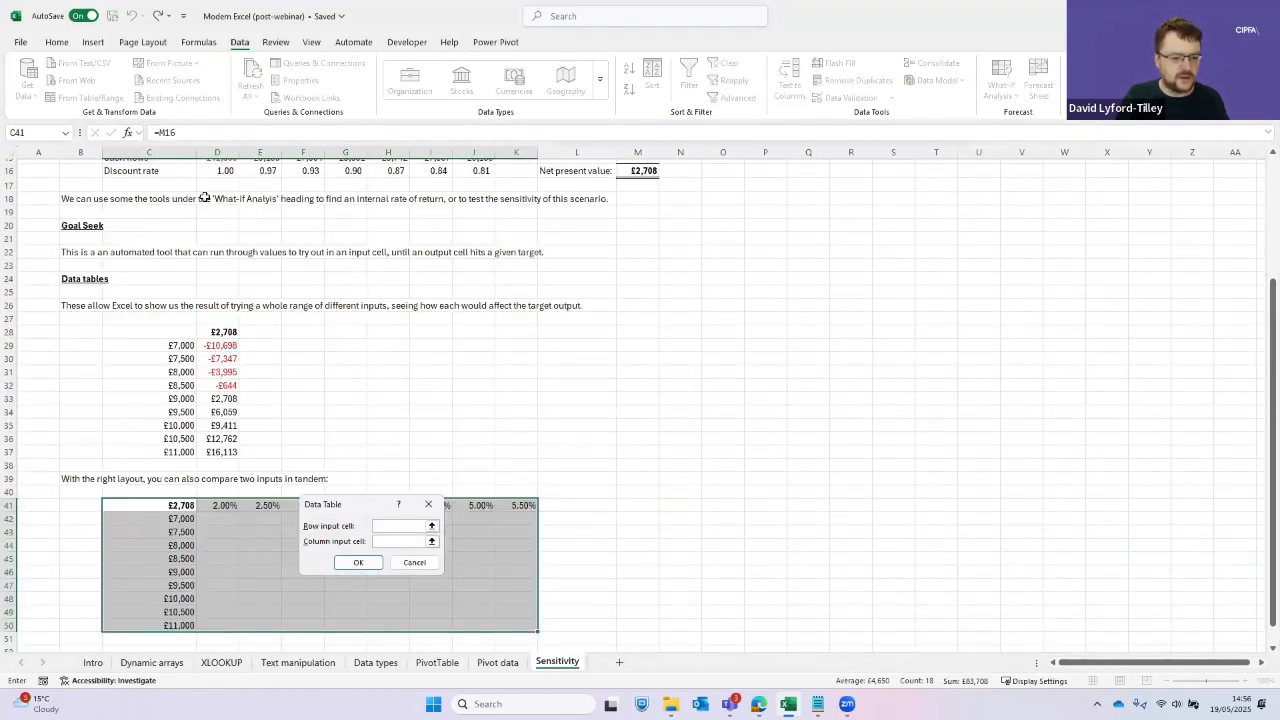
scroll(210, 220, up, 4)
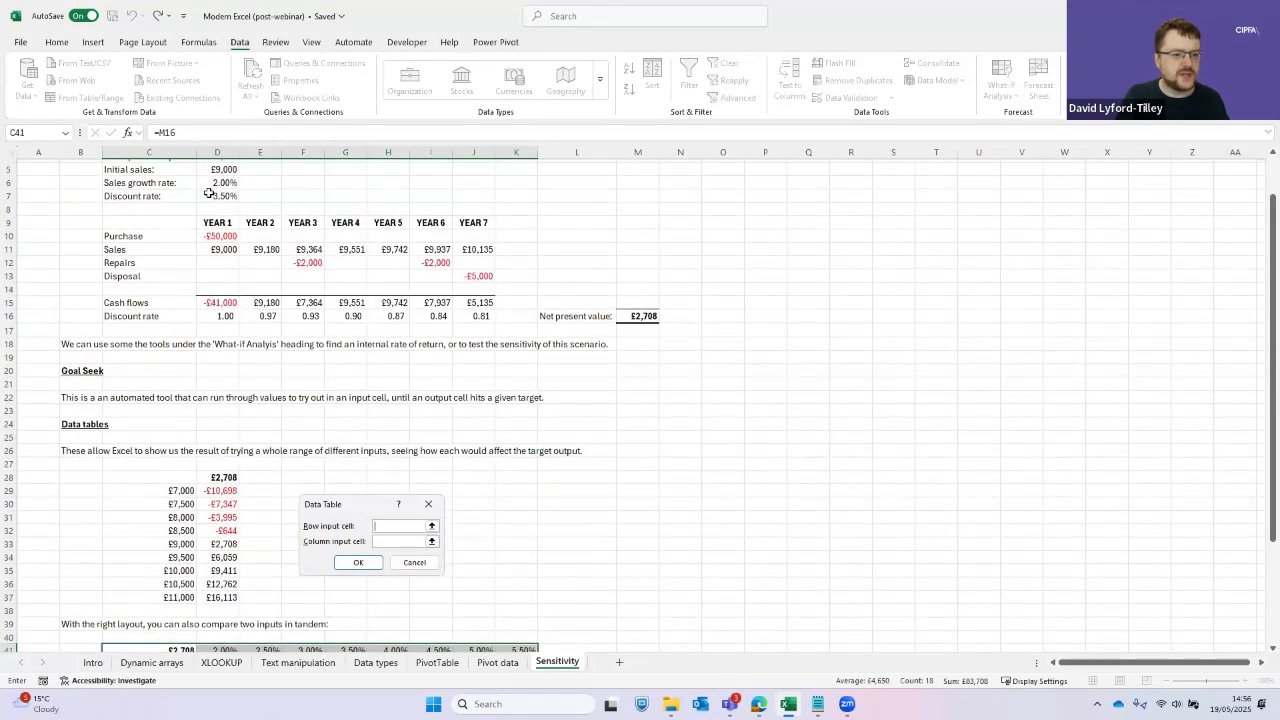
scroll(214, 192, down, 2)
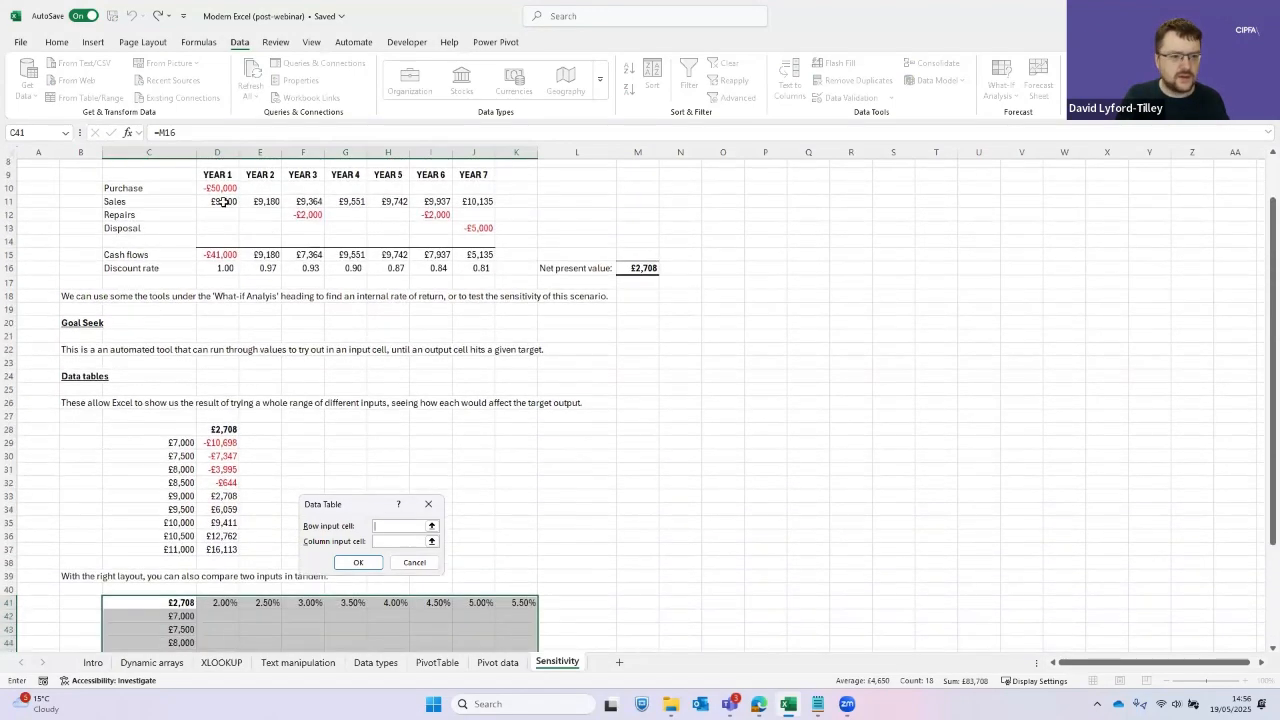
scroll(224, 201, up, 3)
click(215, 268)
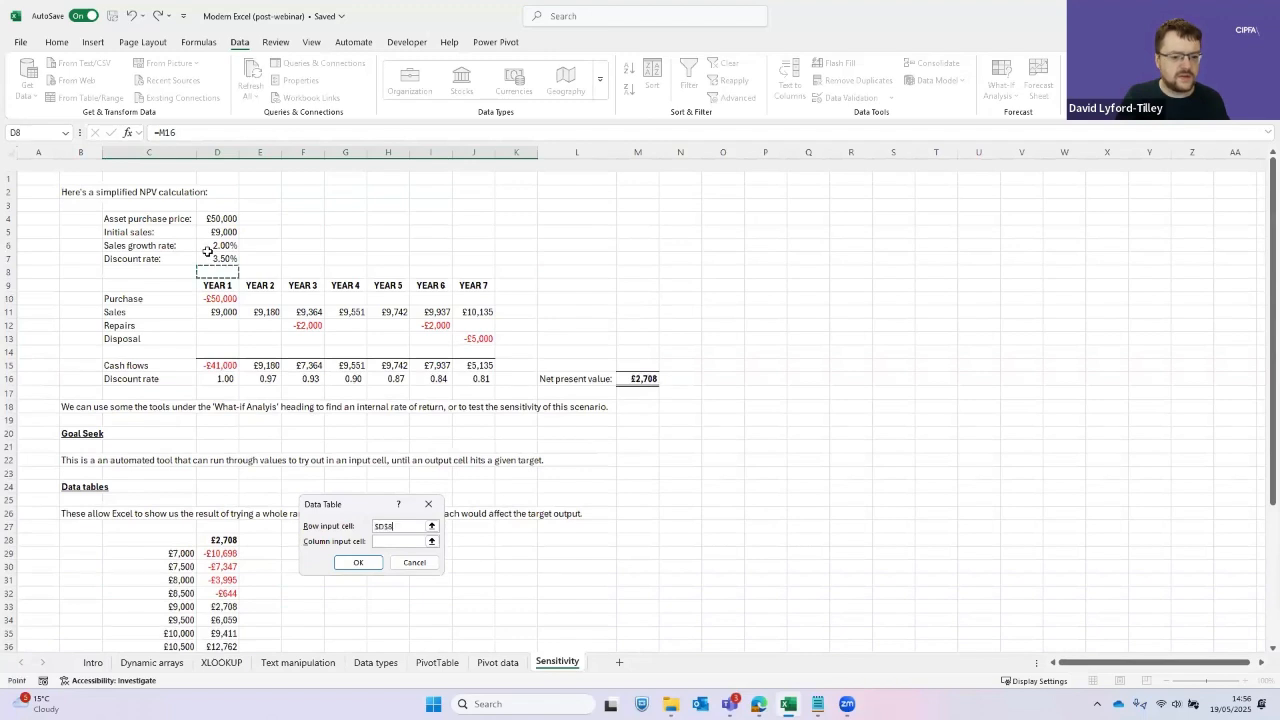
click(214, 258)
click(388, 542)
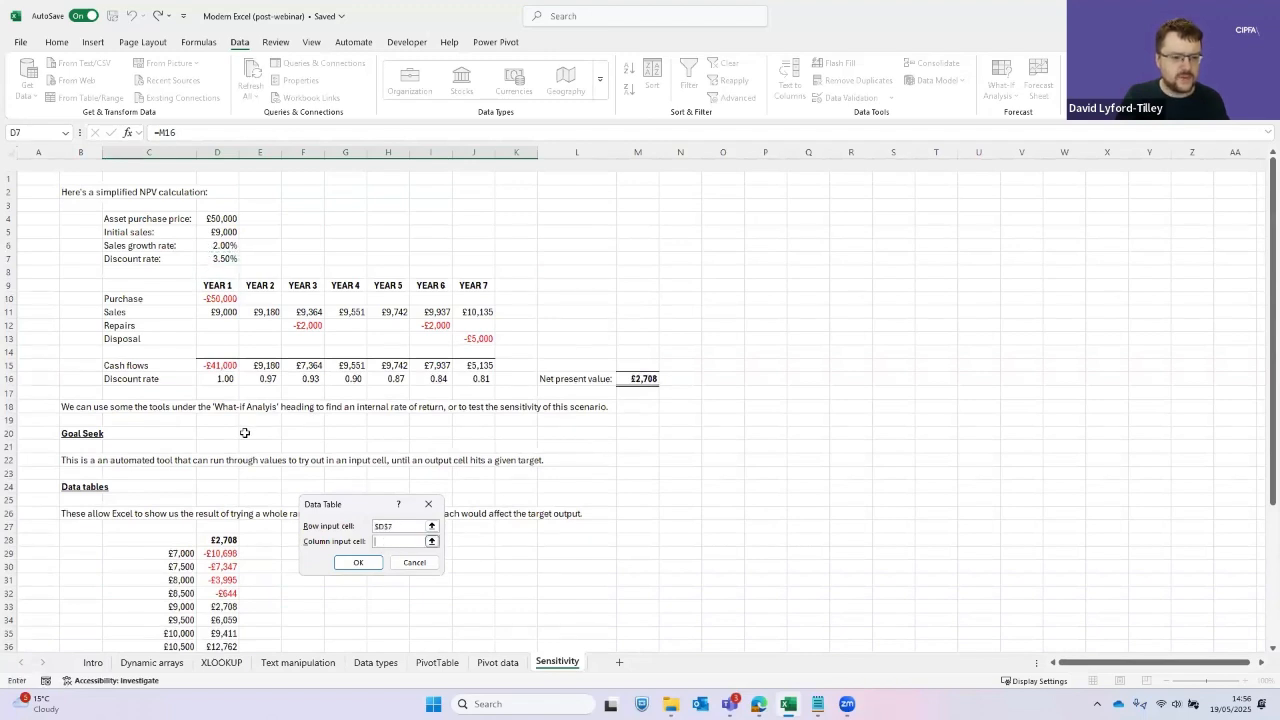
click(222, 245)
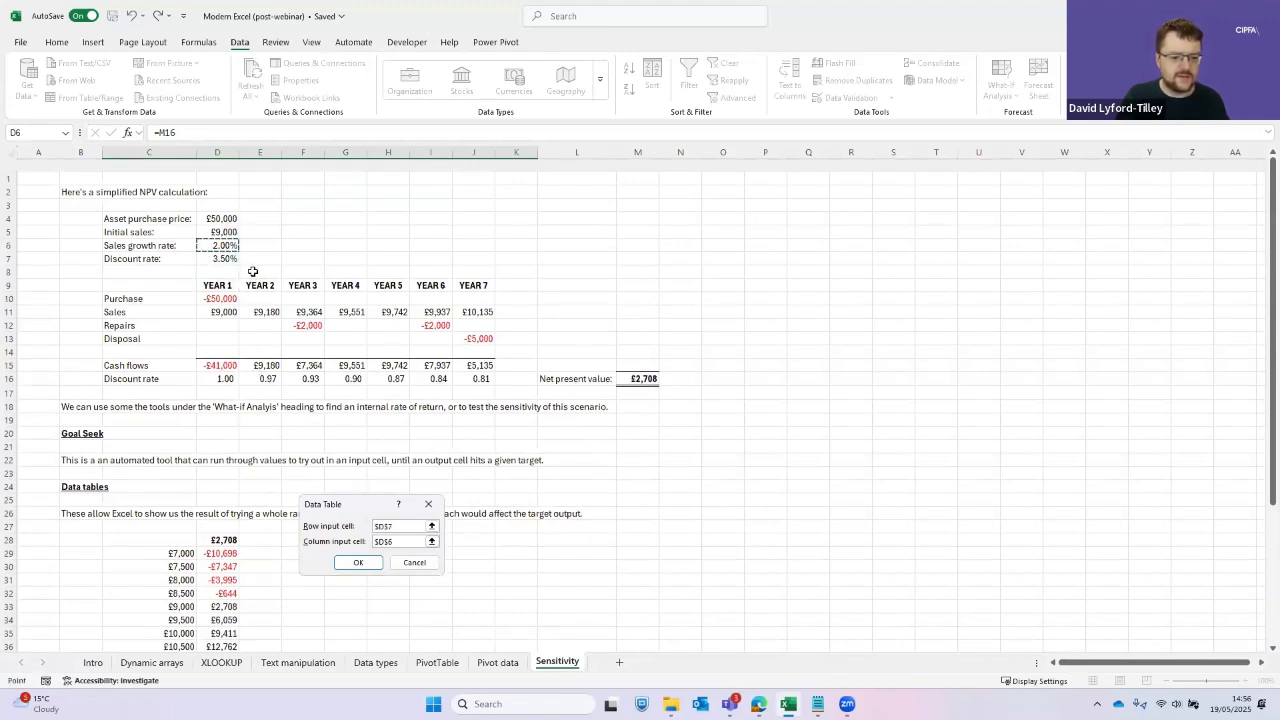
key(Up)
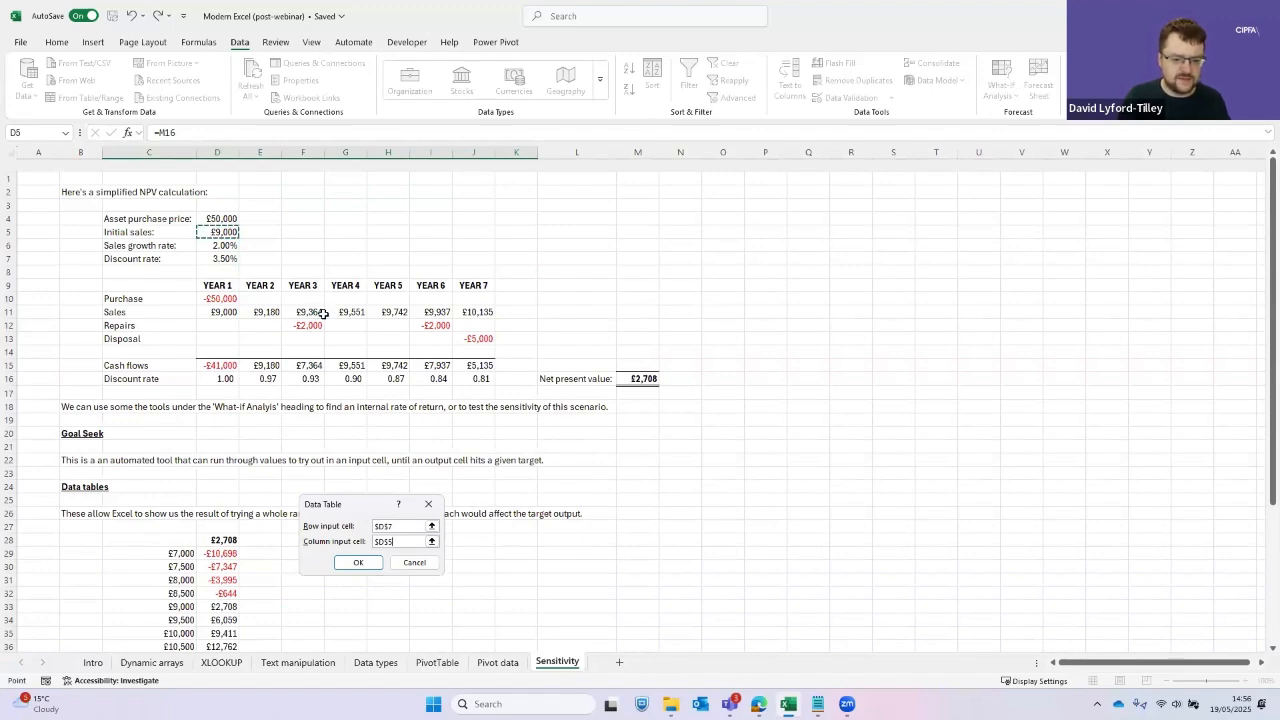
click(358, 562)
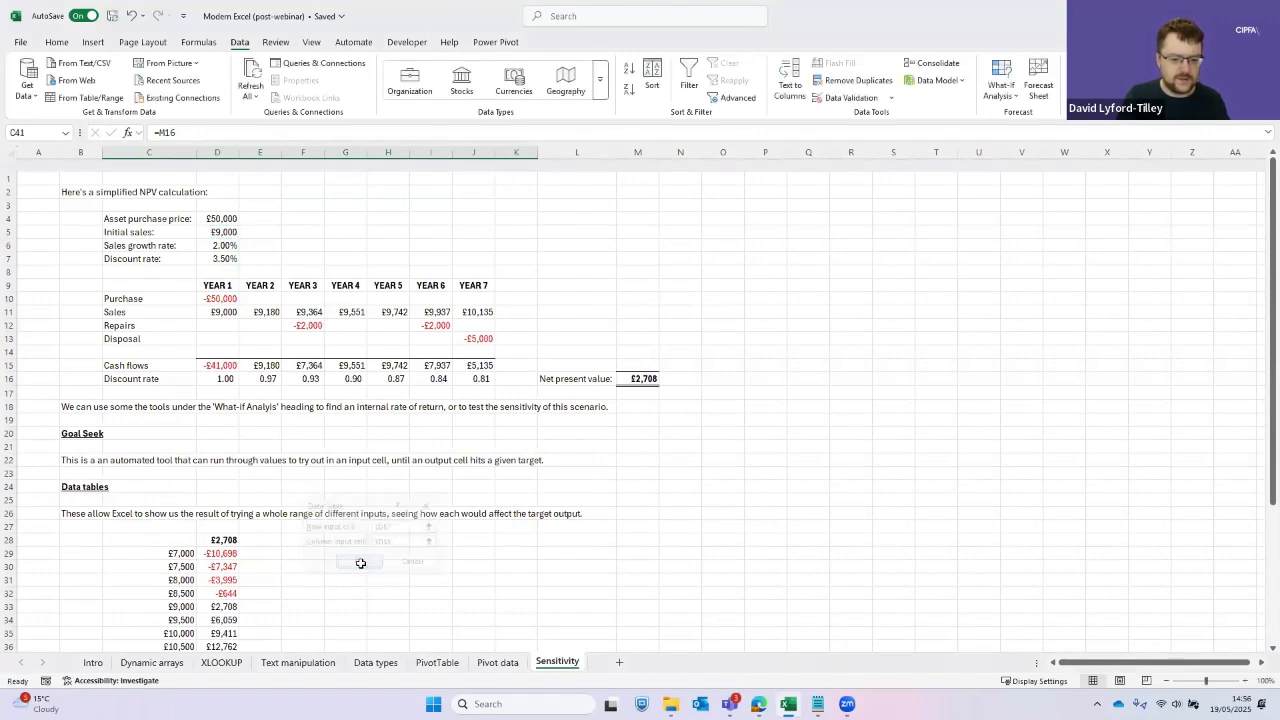
Examine the NPV results in D42:K50 across sales values and discount rates, focusing on the £8,500 sales row
scroll(366, 545, down, 2)
scroll(366, 542, down, 7)
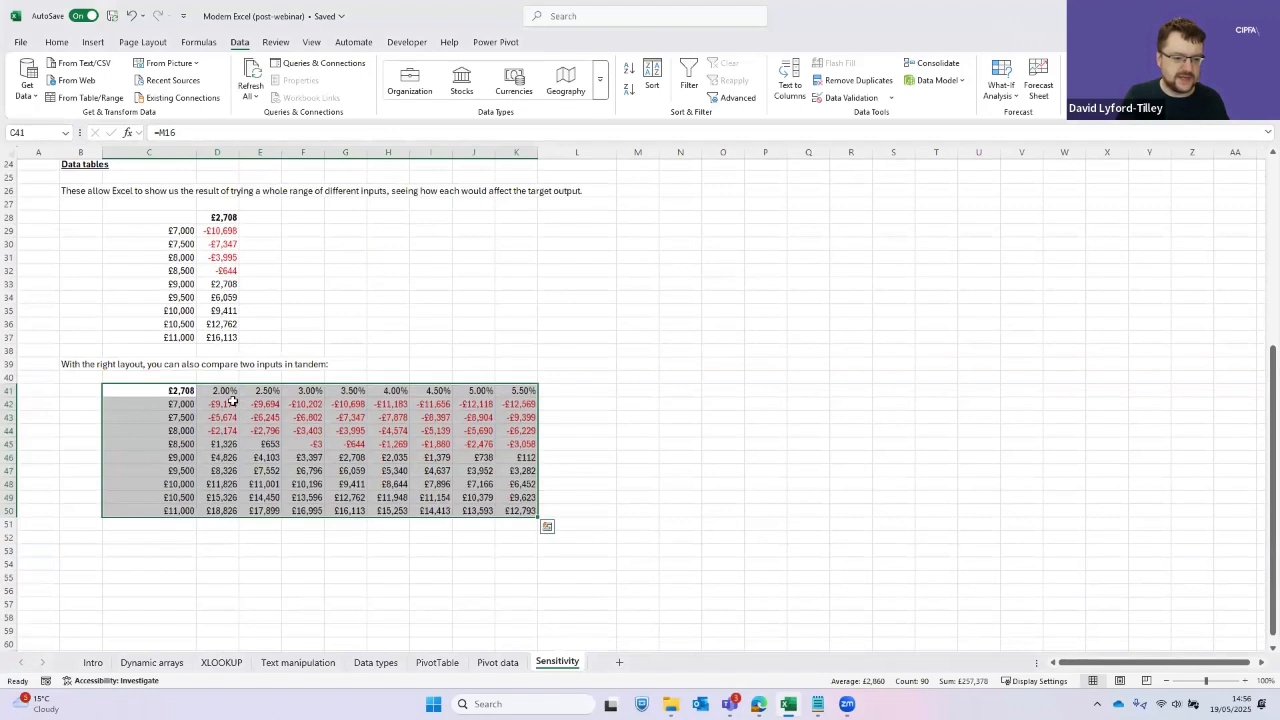
click(233, 402)
key(Down)
key(Down)
key(Down)
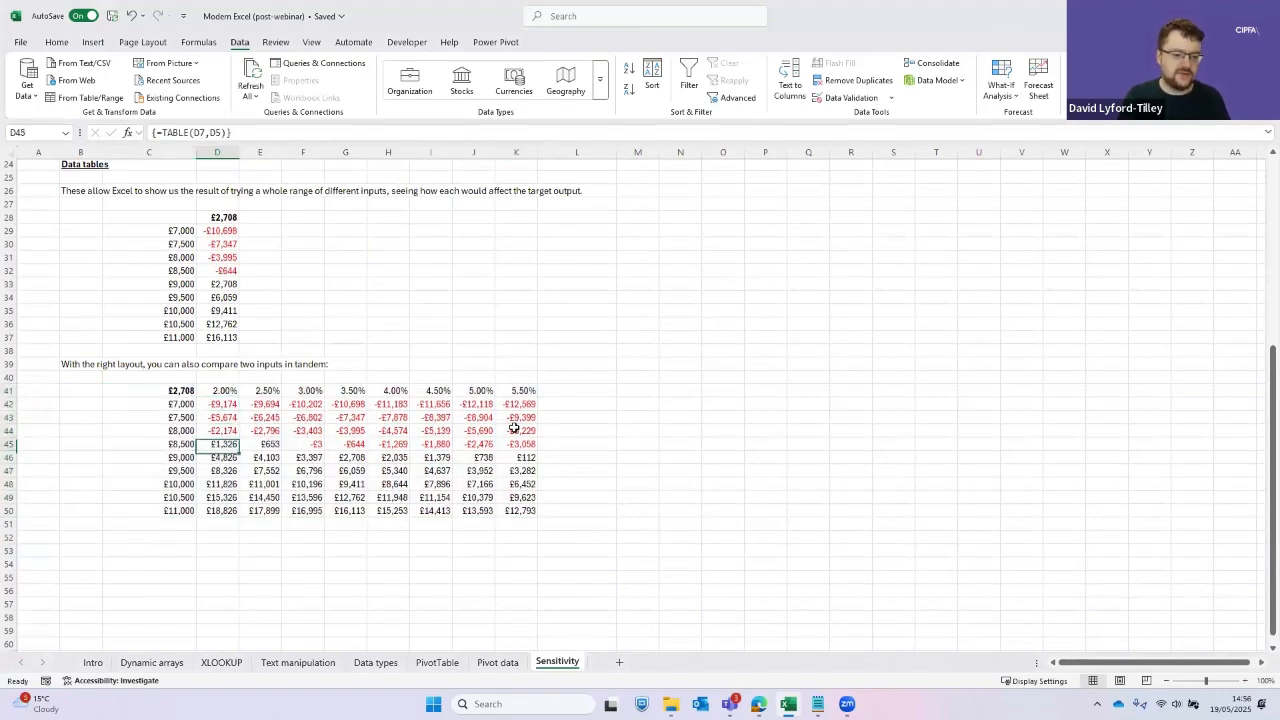
key(Up)
key(Up)
key(Up)
key(Down)
key(Down)
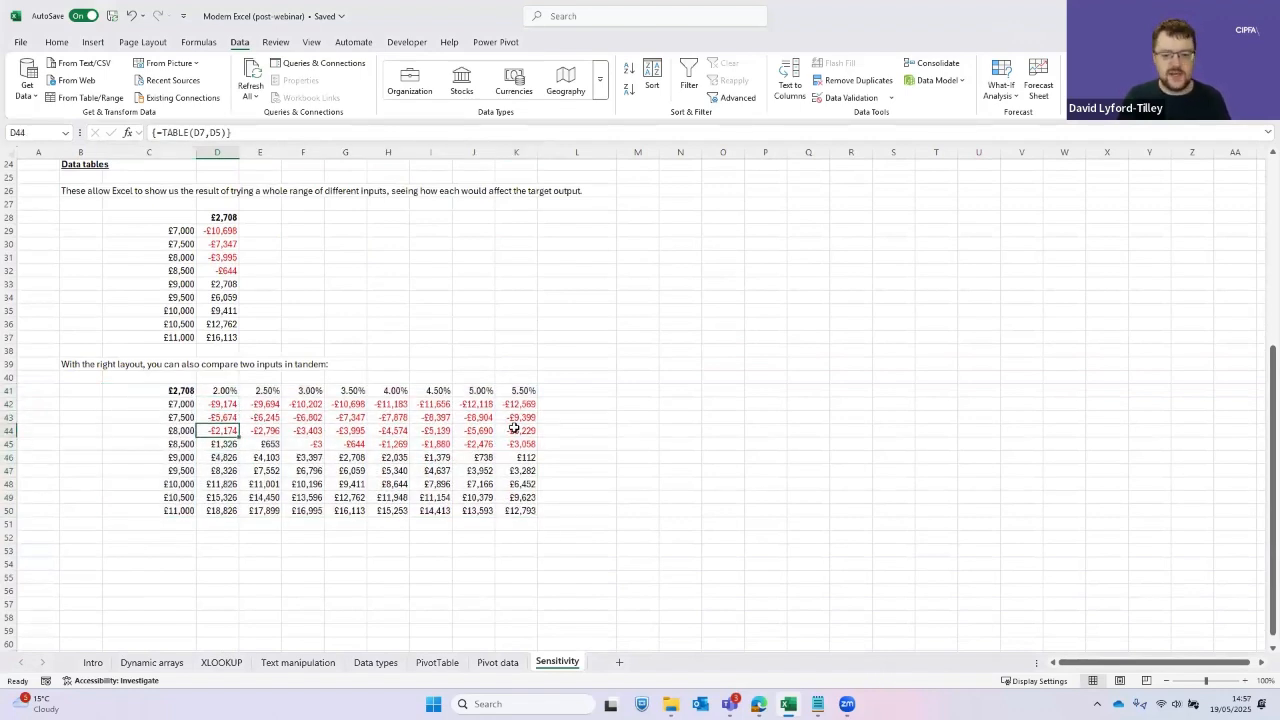
key(Down)
key(ctrl+Right)
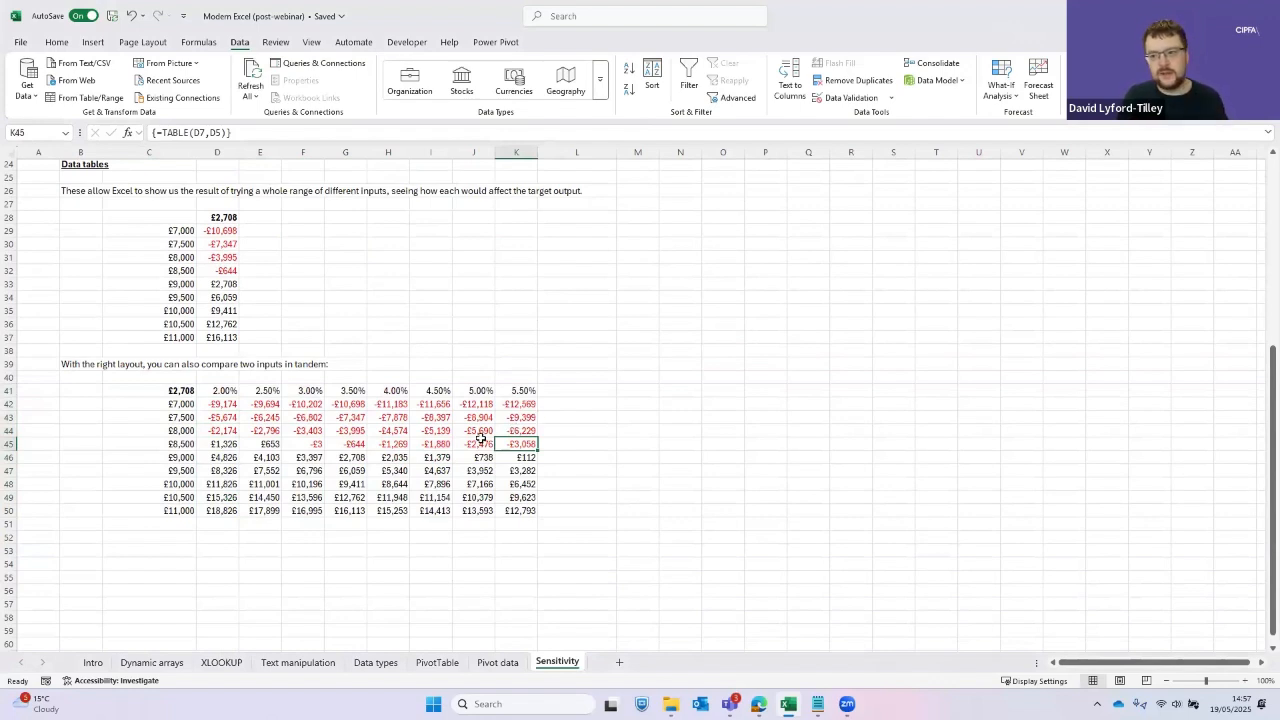
Look through the workbook's available calculation modes, including Partial, without changing the setting
click(199, 45)
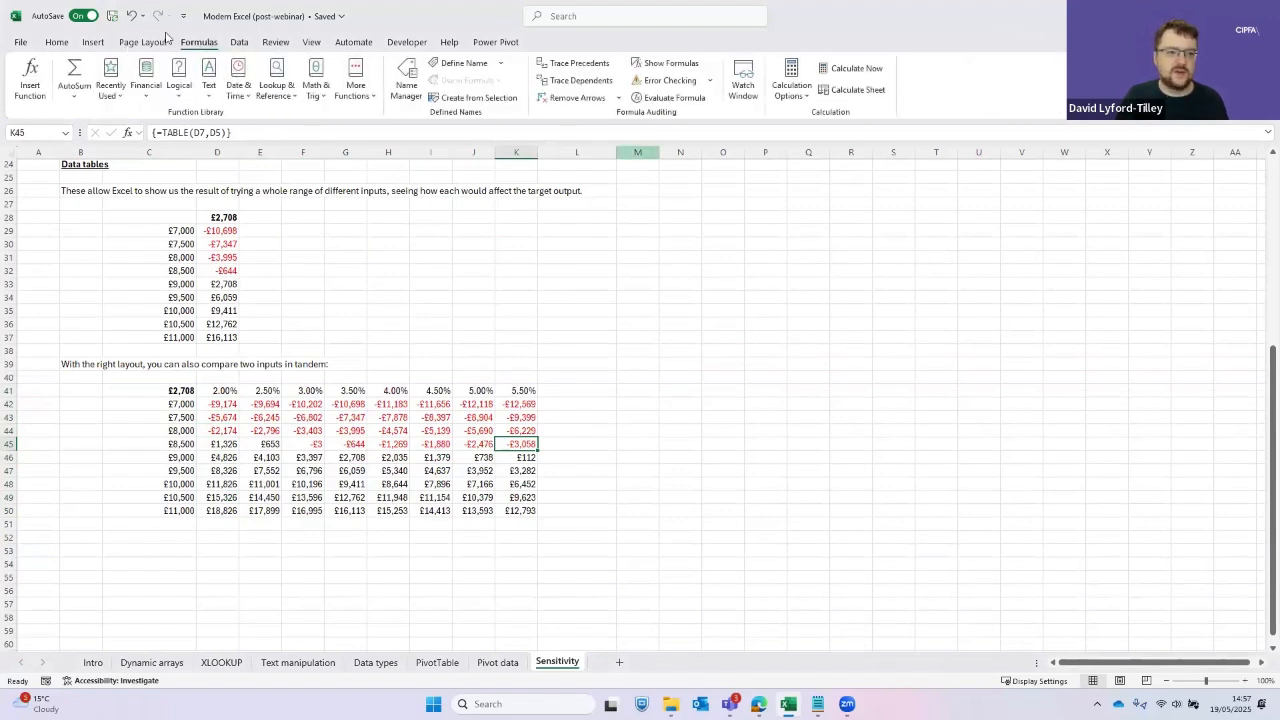
click(795, 92)
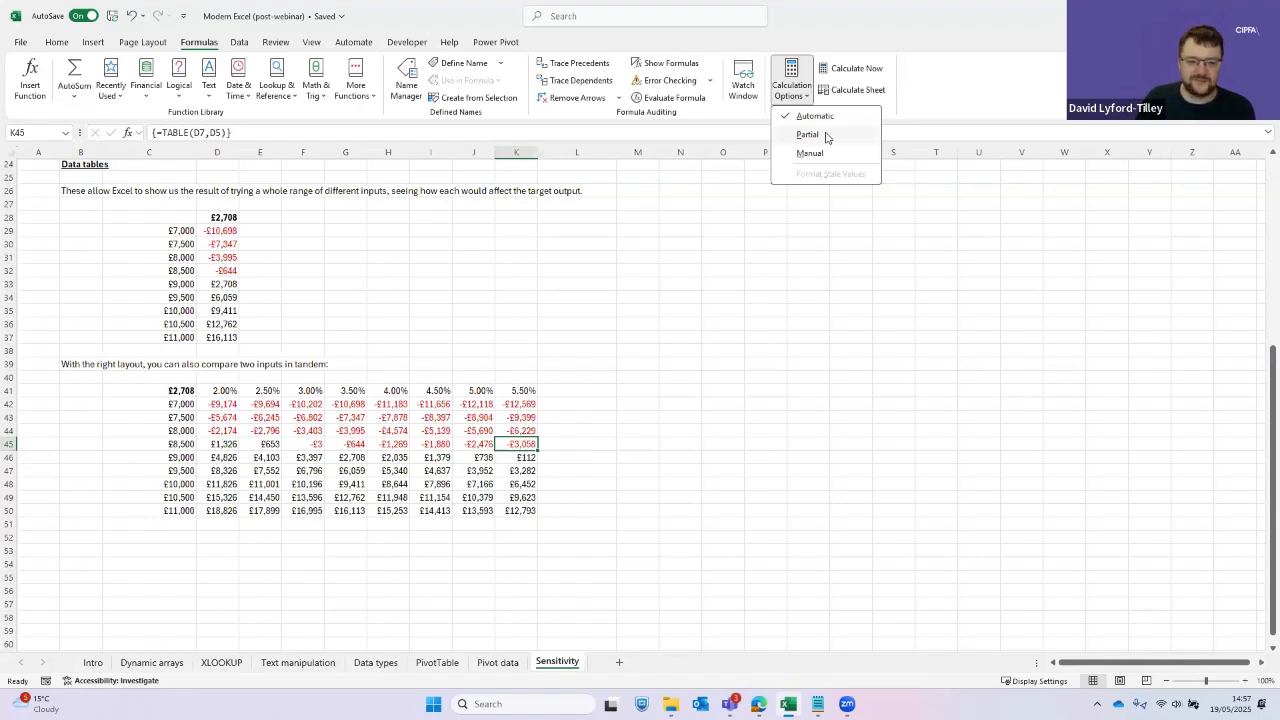
click(623, 353)
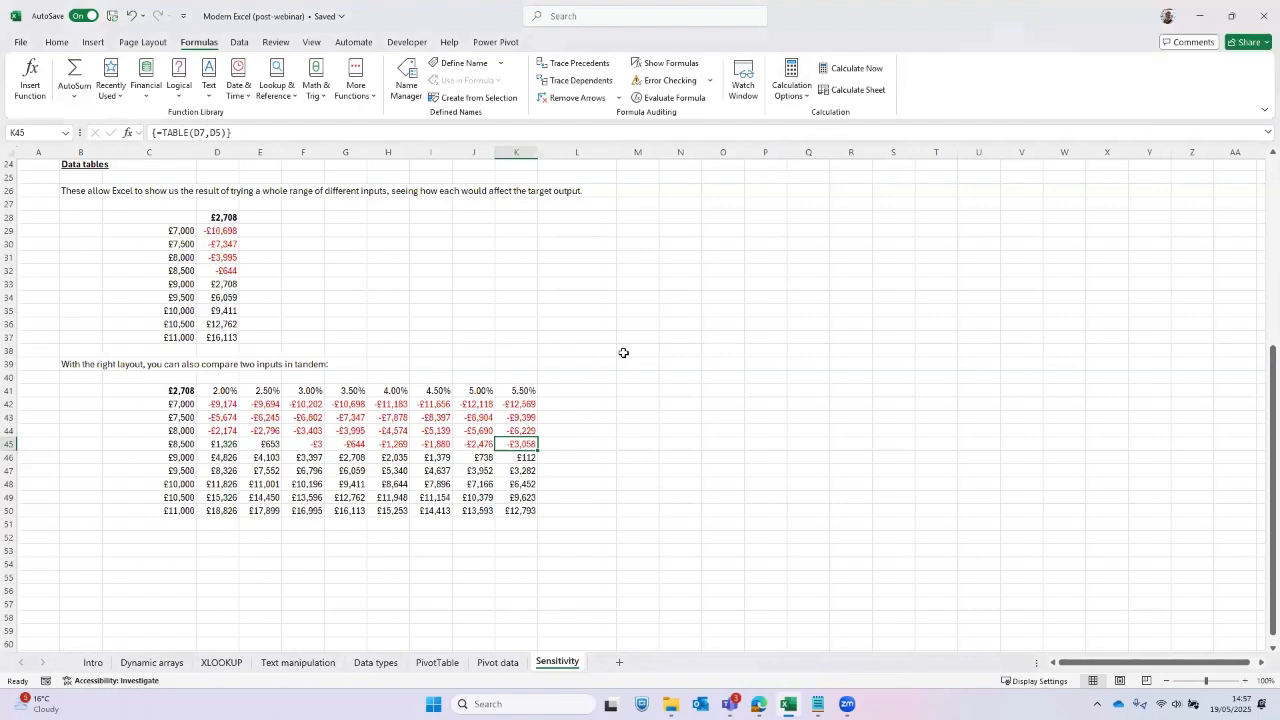
View the PivotTable sheet and its source data on the Pivot data sheet, and return to the PivotTable sheet
click(437, 662)
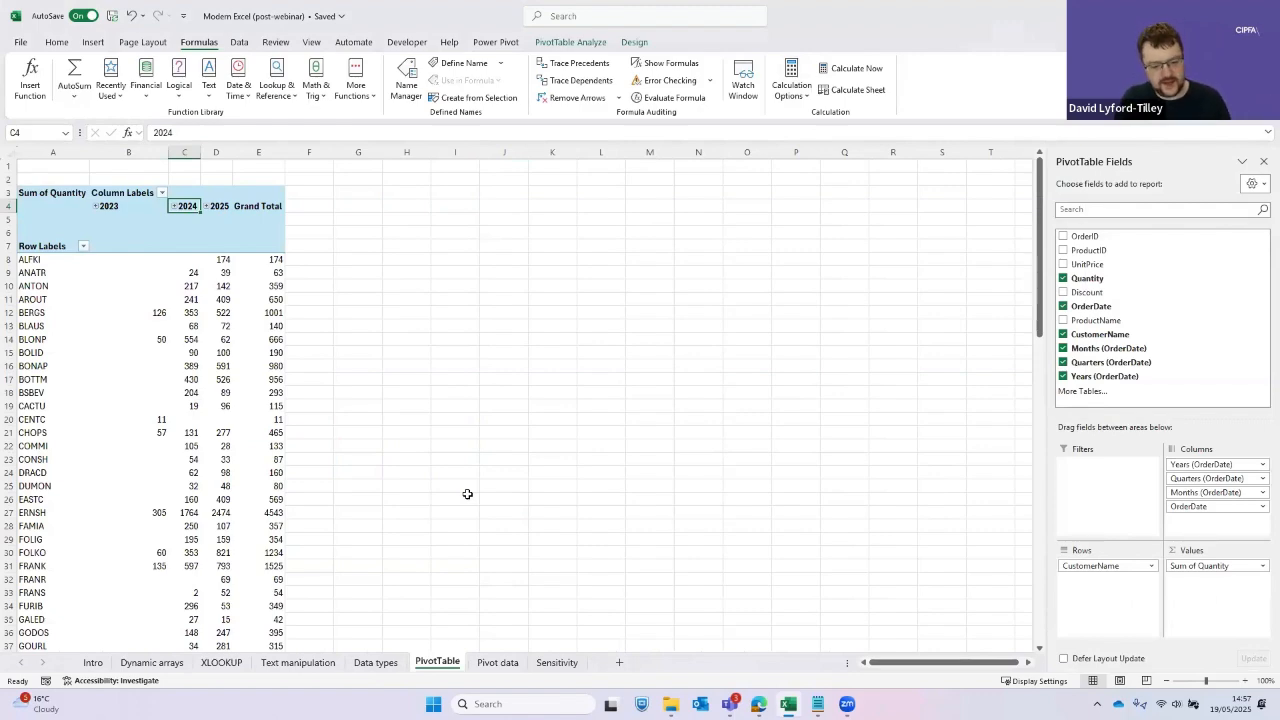
key(ctrl+Page_Down)
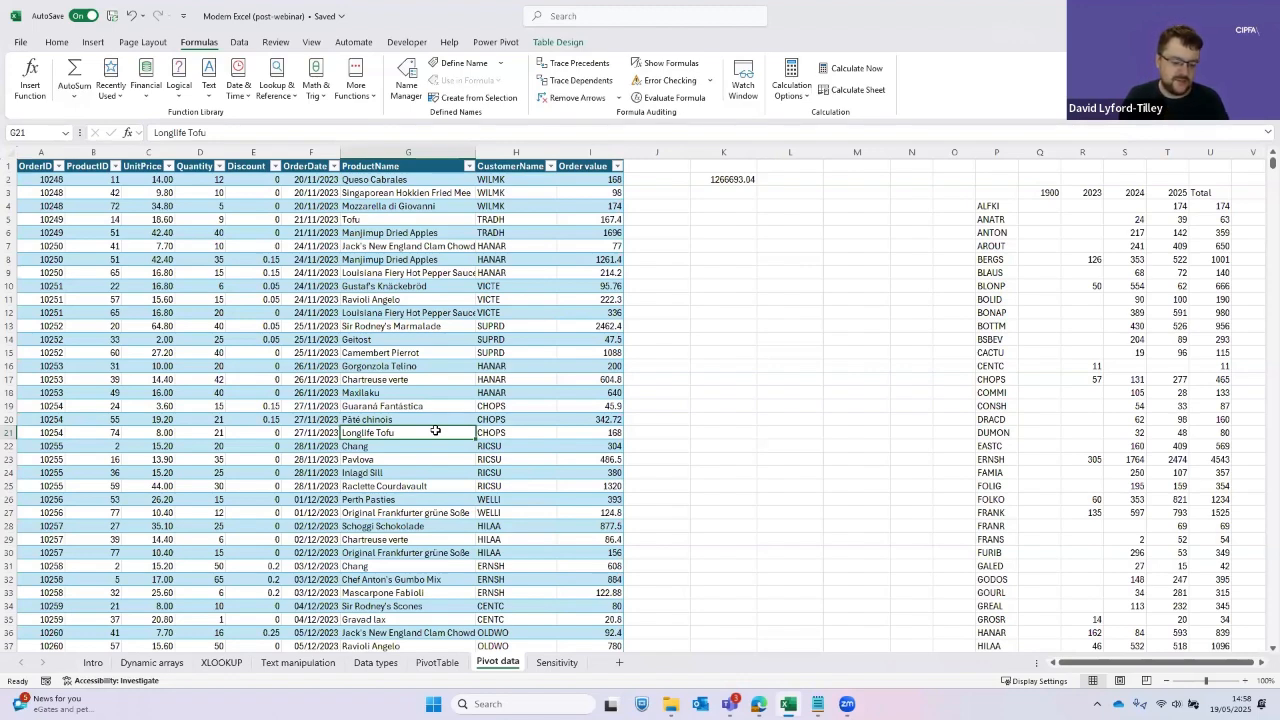
click(437, 662)
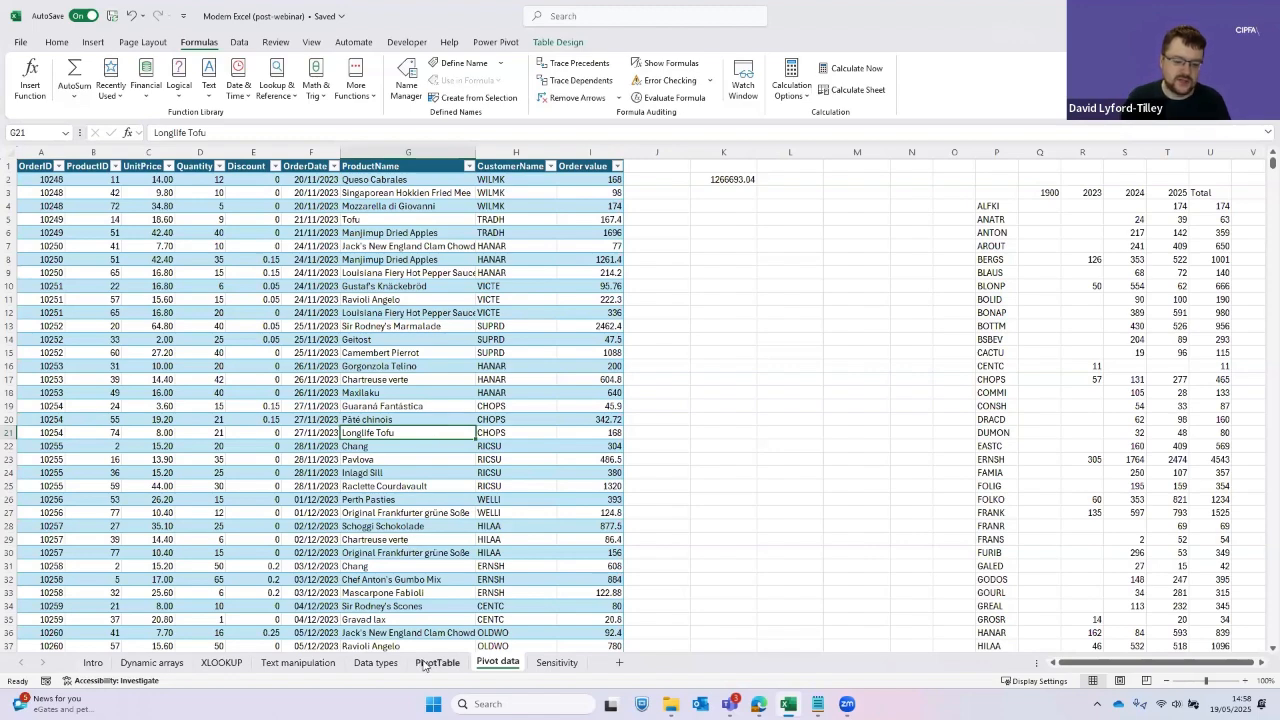